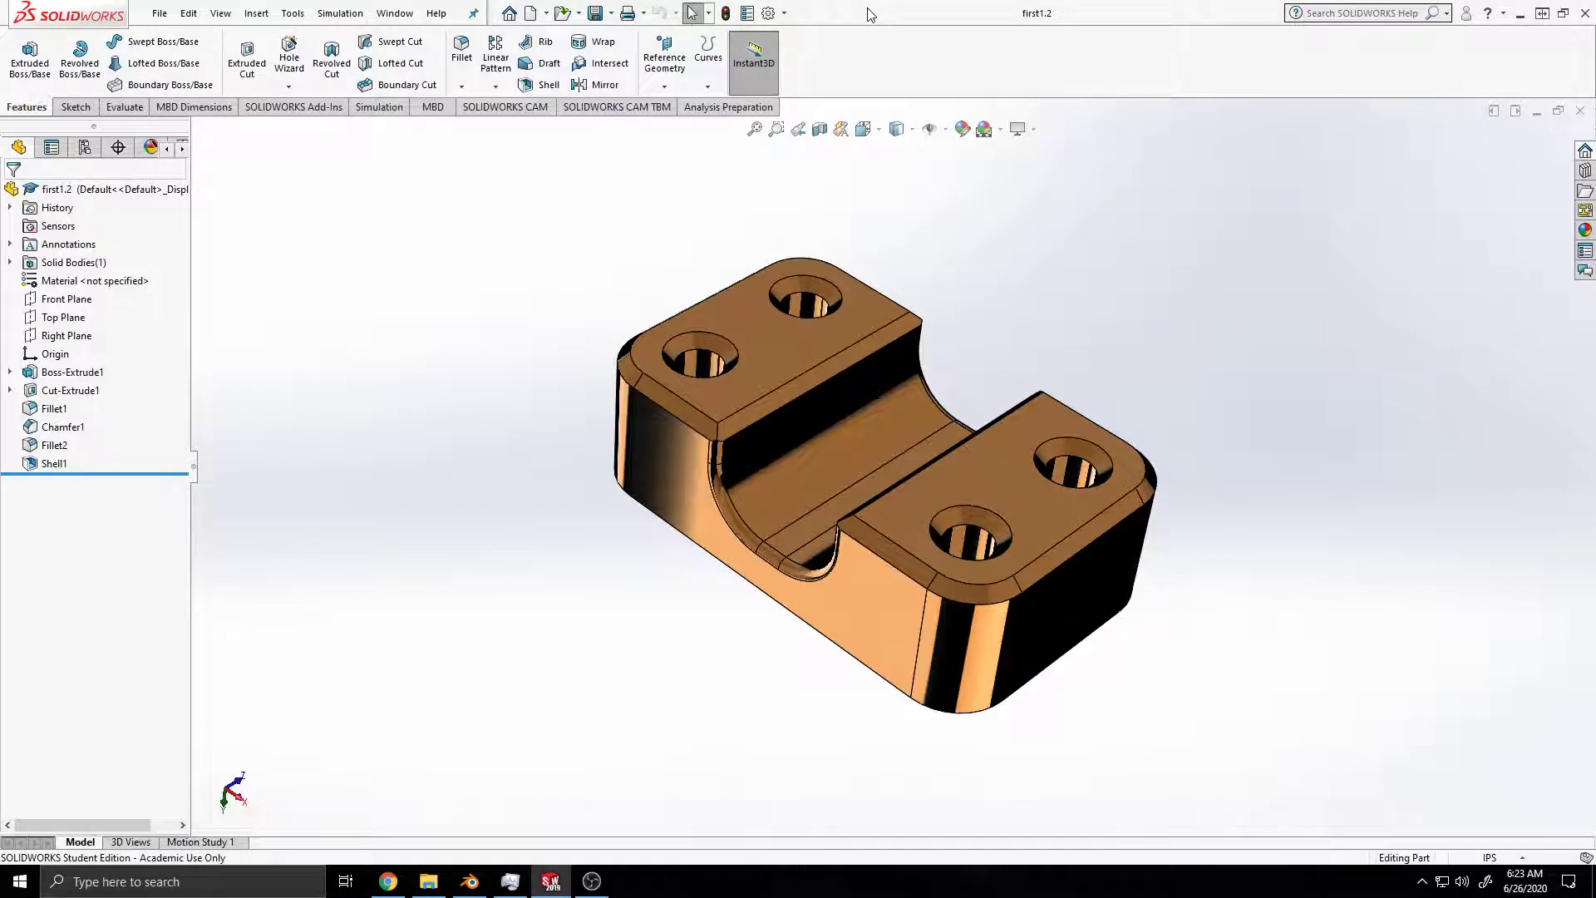
Step: Create a new part document and save it as second
{"action": "key", "text": "ctrl+n"}
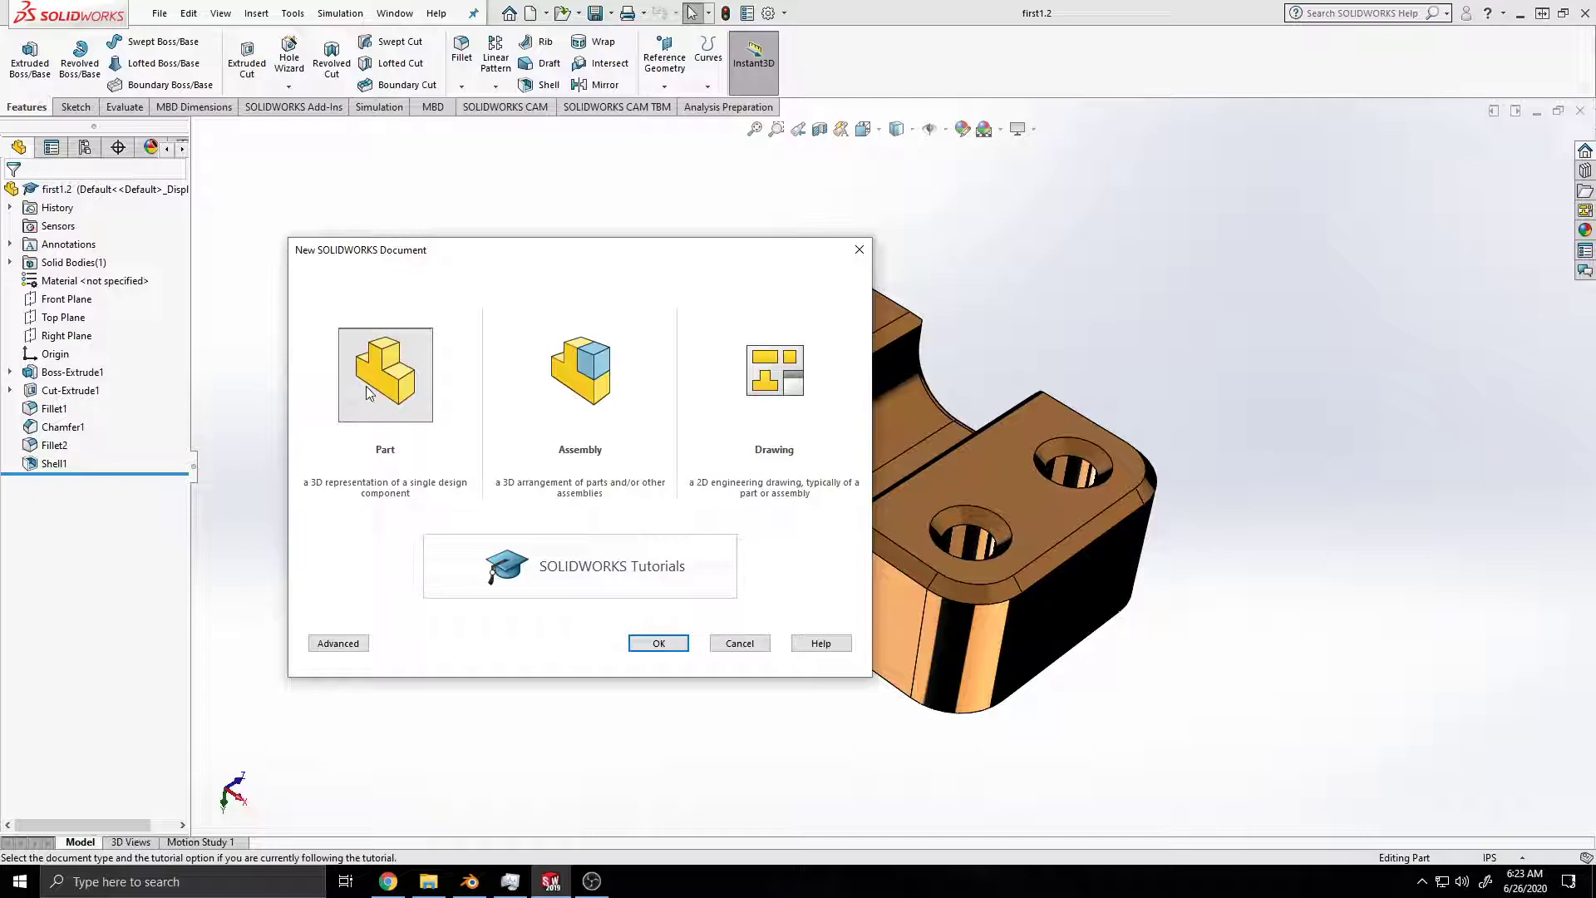
{"action": "left_click", "coordinate": [672, 644]}
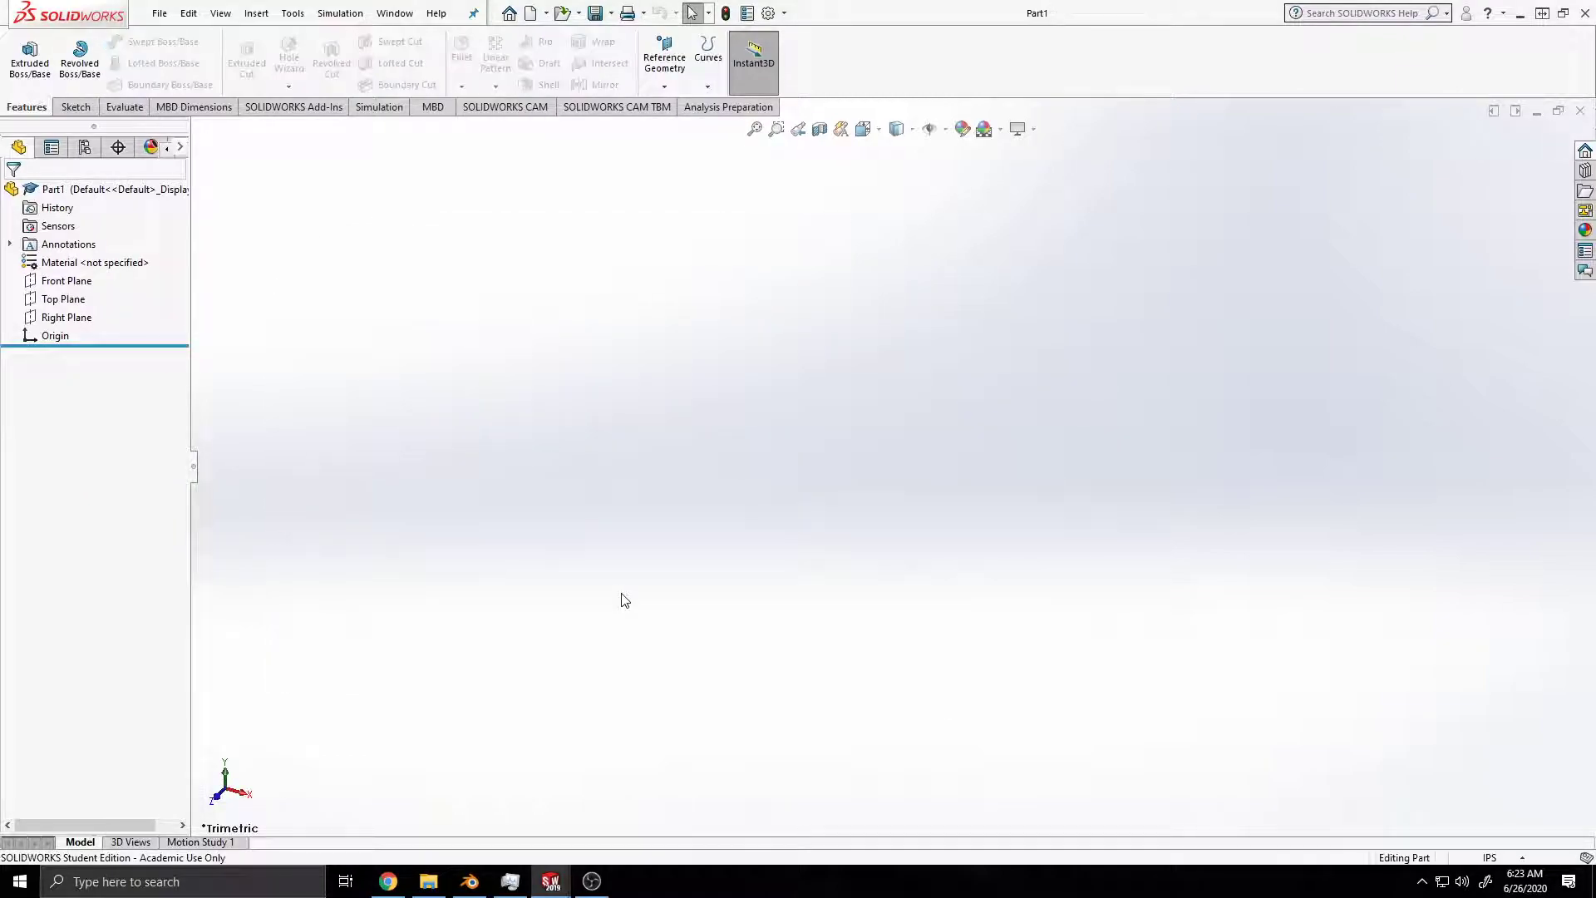
{"action": "key", "text": "ctrl+s"}
{"action": "type", "text": "second"}
{"action": "key", "text": "Return"}
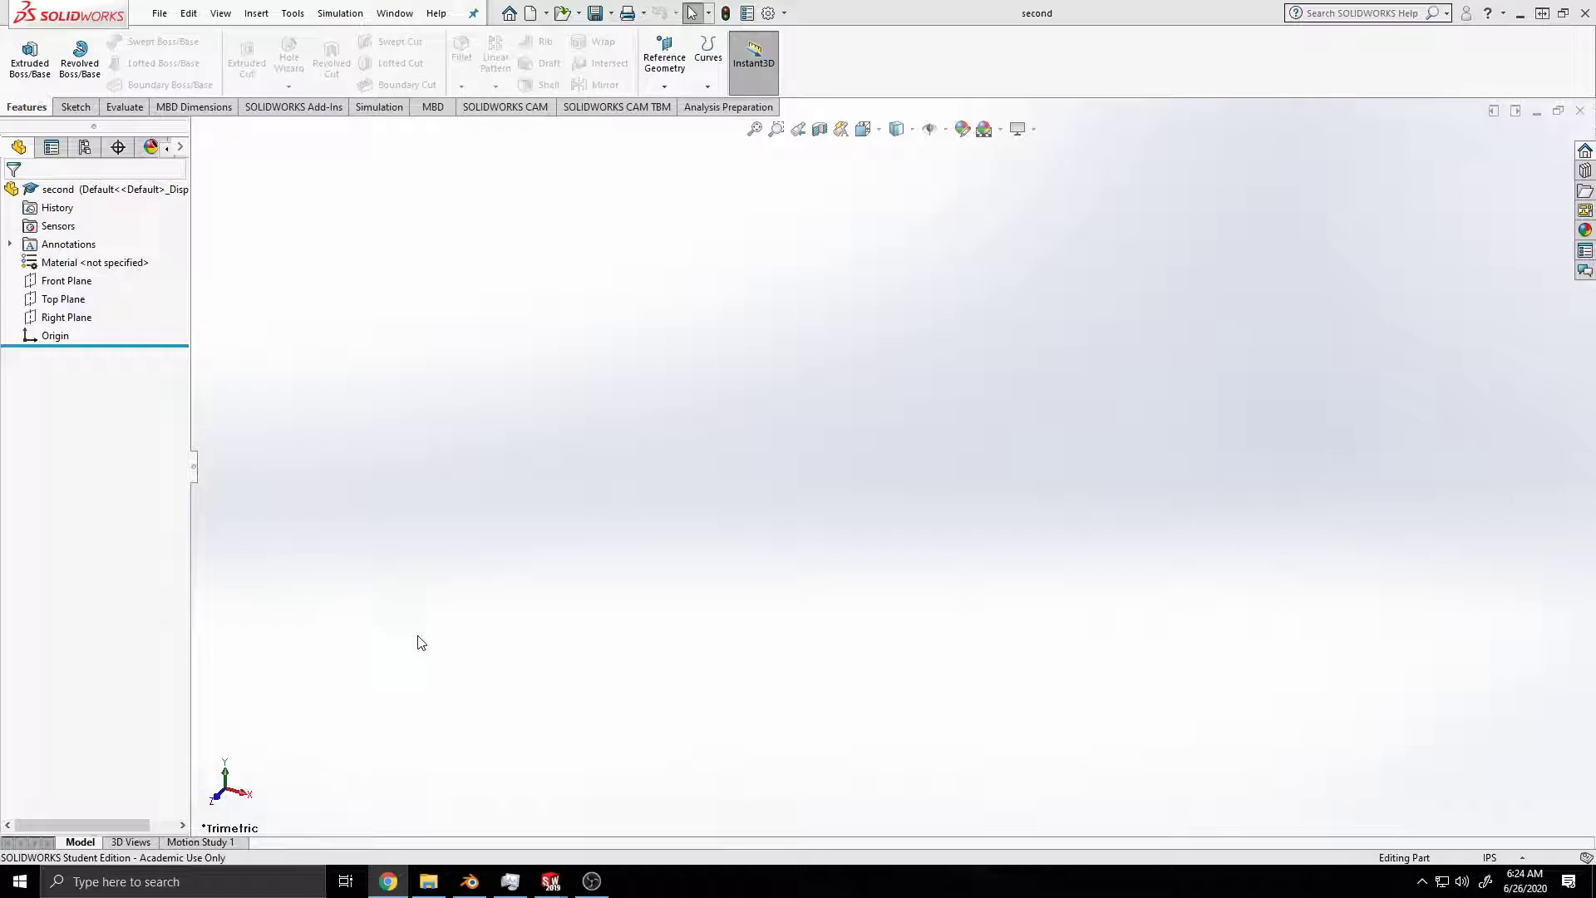
Step: Start a new sketch on the Front Plane
{"action": "left_click", "coordinate": [71, 281]}
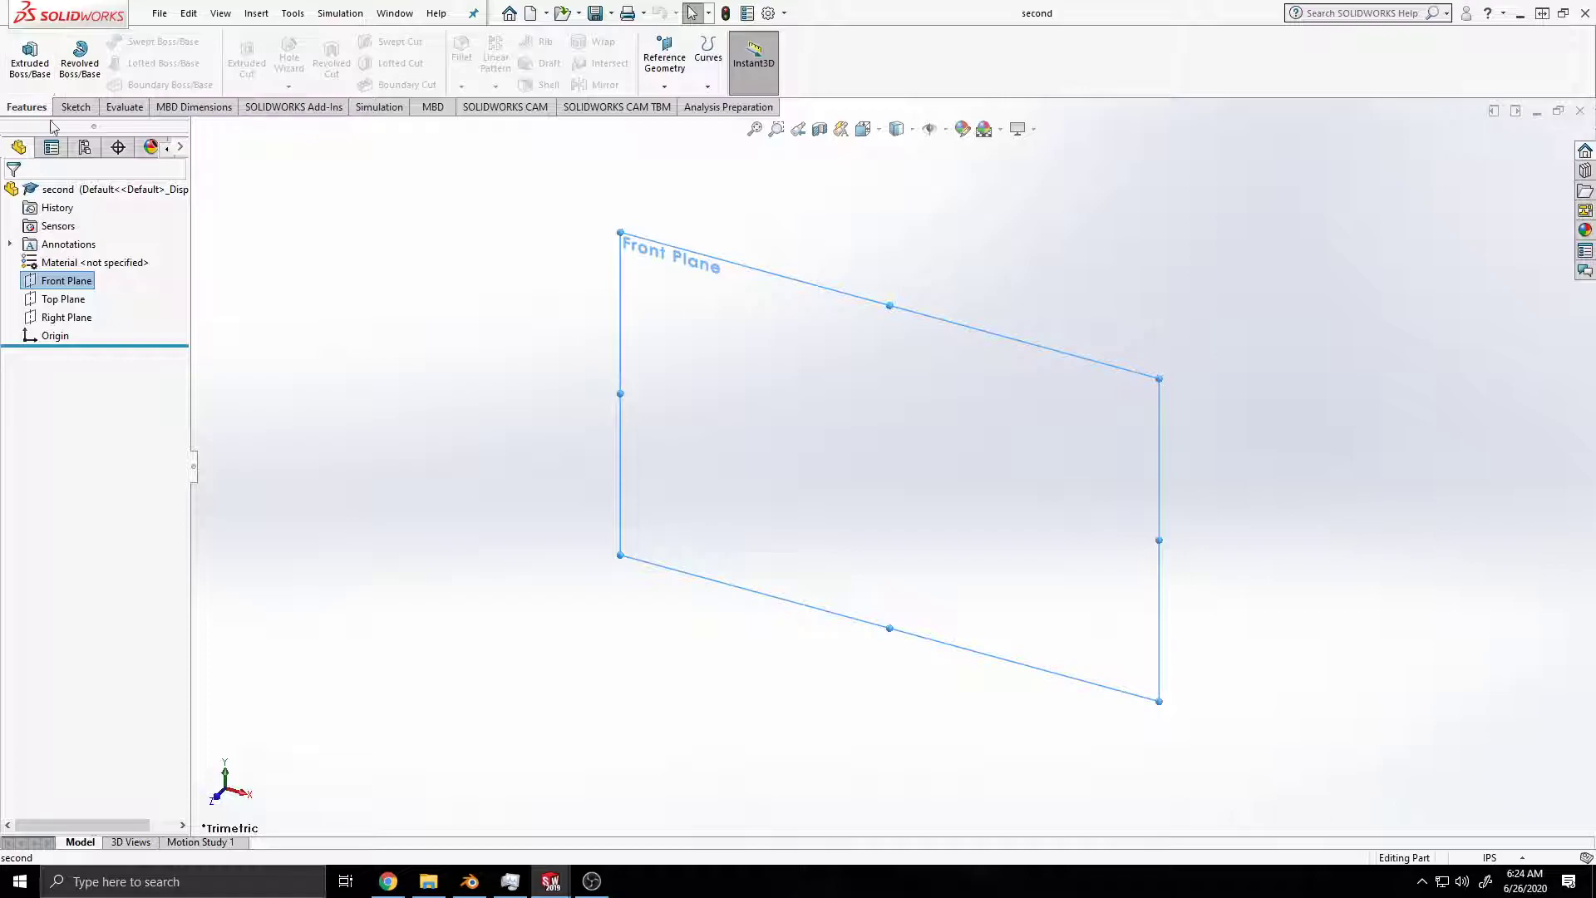
{"action": "left_click", "coordinate": [75, 106]}
{"action": "left_click", "coordinate": [23, 58]}
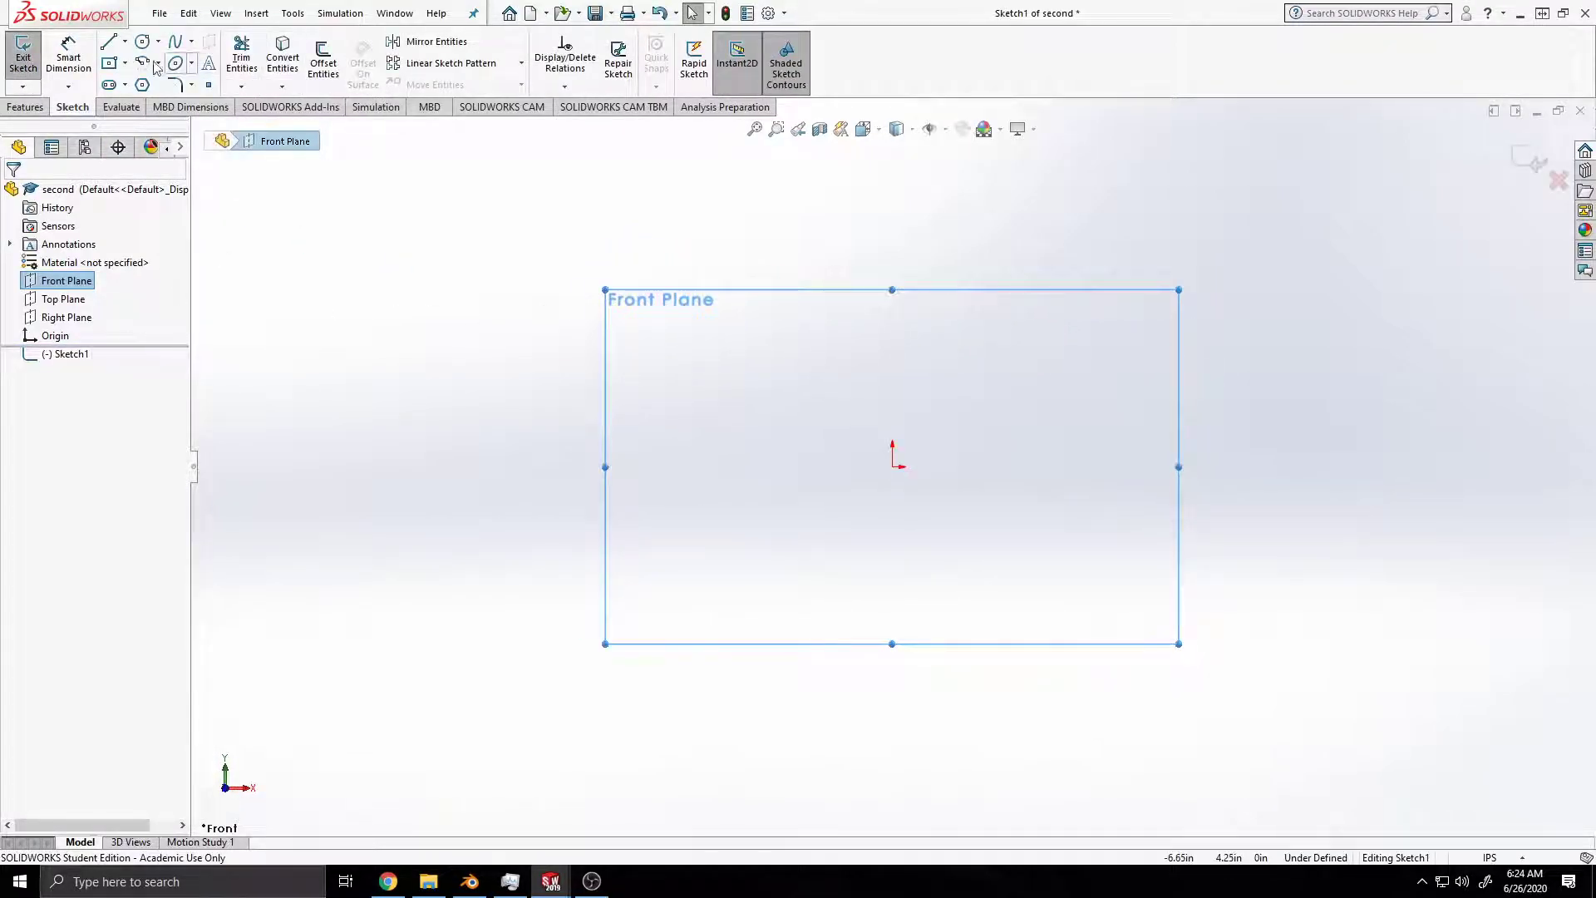
Step: Sketch a vertical centerline from above down to the origin and a horizontal centerline extending about 4 in left of the origin
{"action": "left_click", "coordinate": [125, 41]}
{"action": "left_click", "coordinate": [137, 78]}
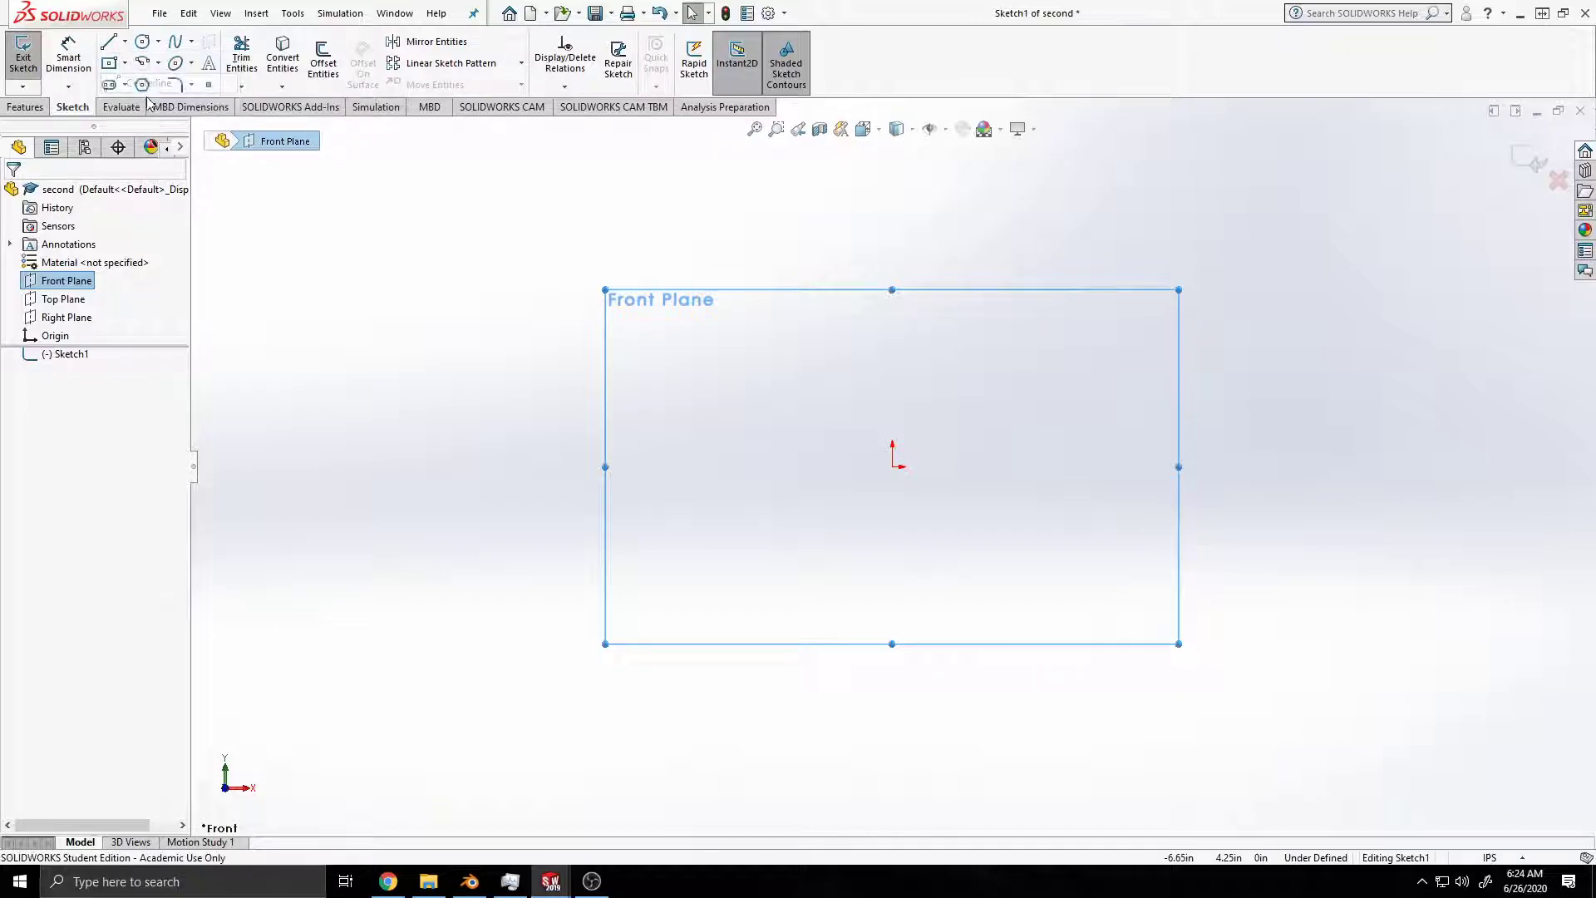
{"action": "left_click", "coordinate": [892, 466]}
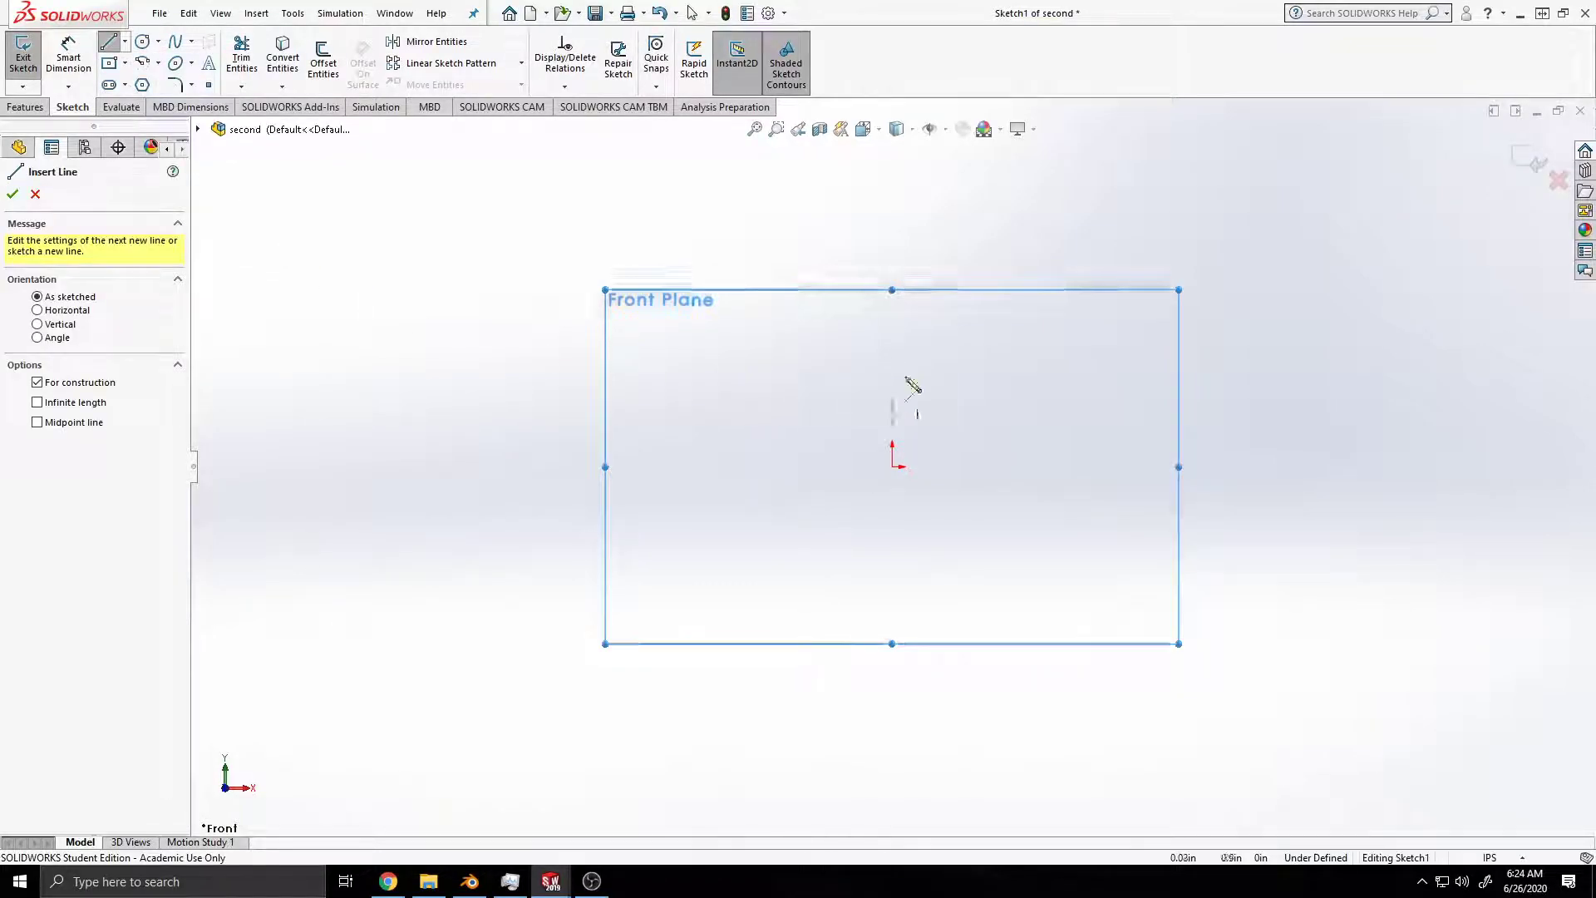
{"action": "left_click", "coordinate": [892, 290]}
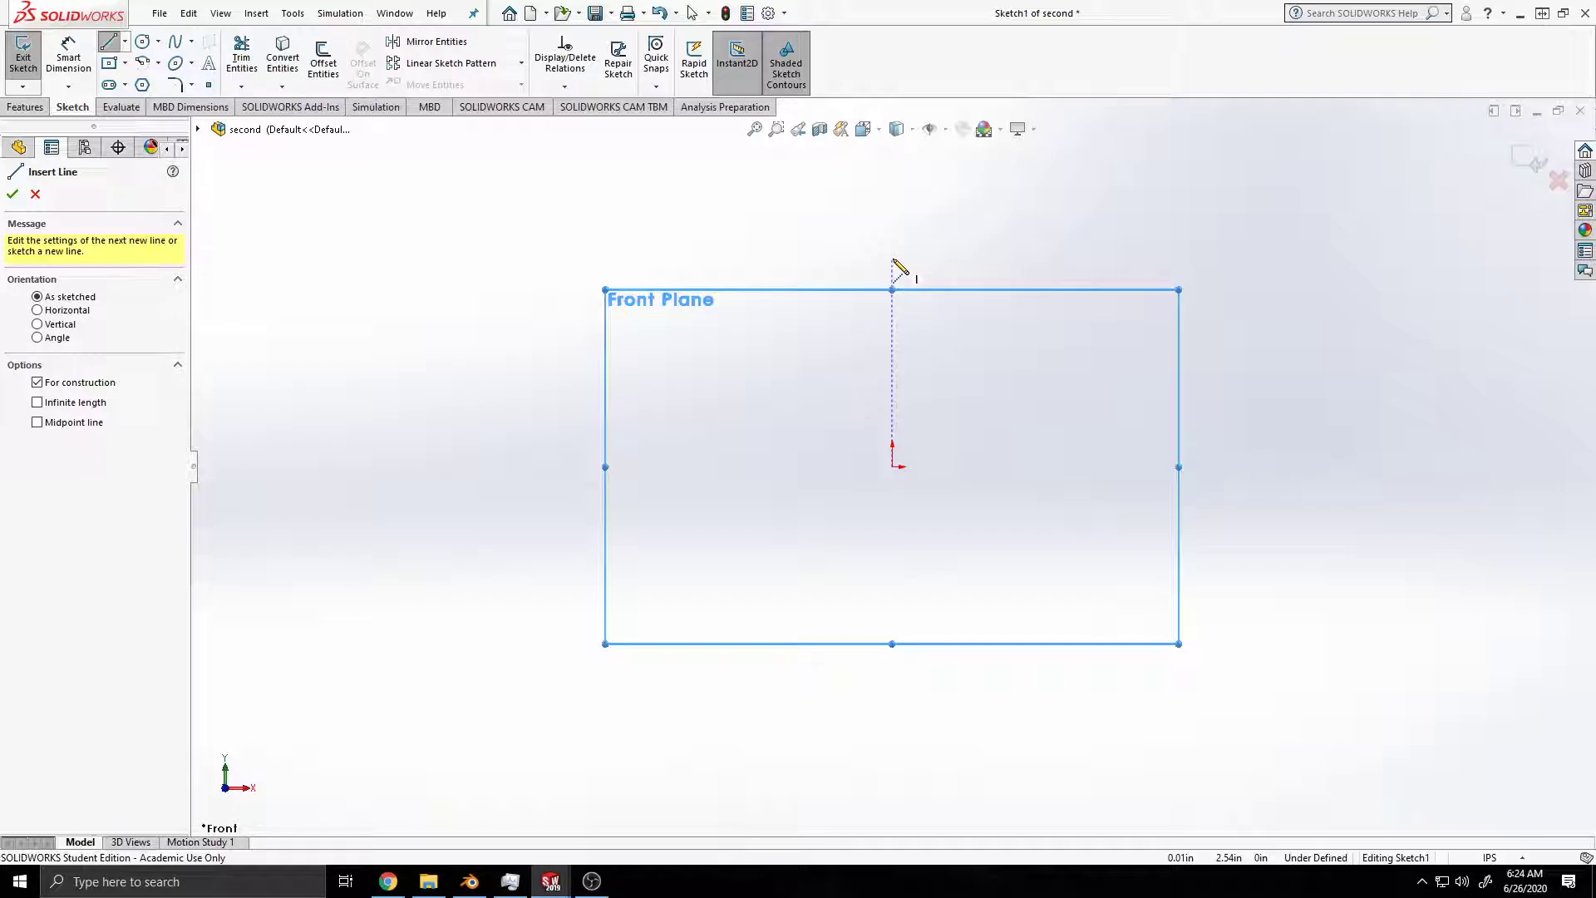
{"action": "left_click", "coordinate": [892, 259]}
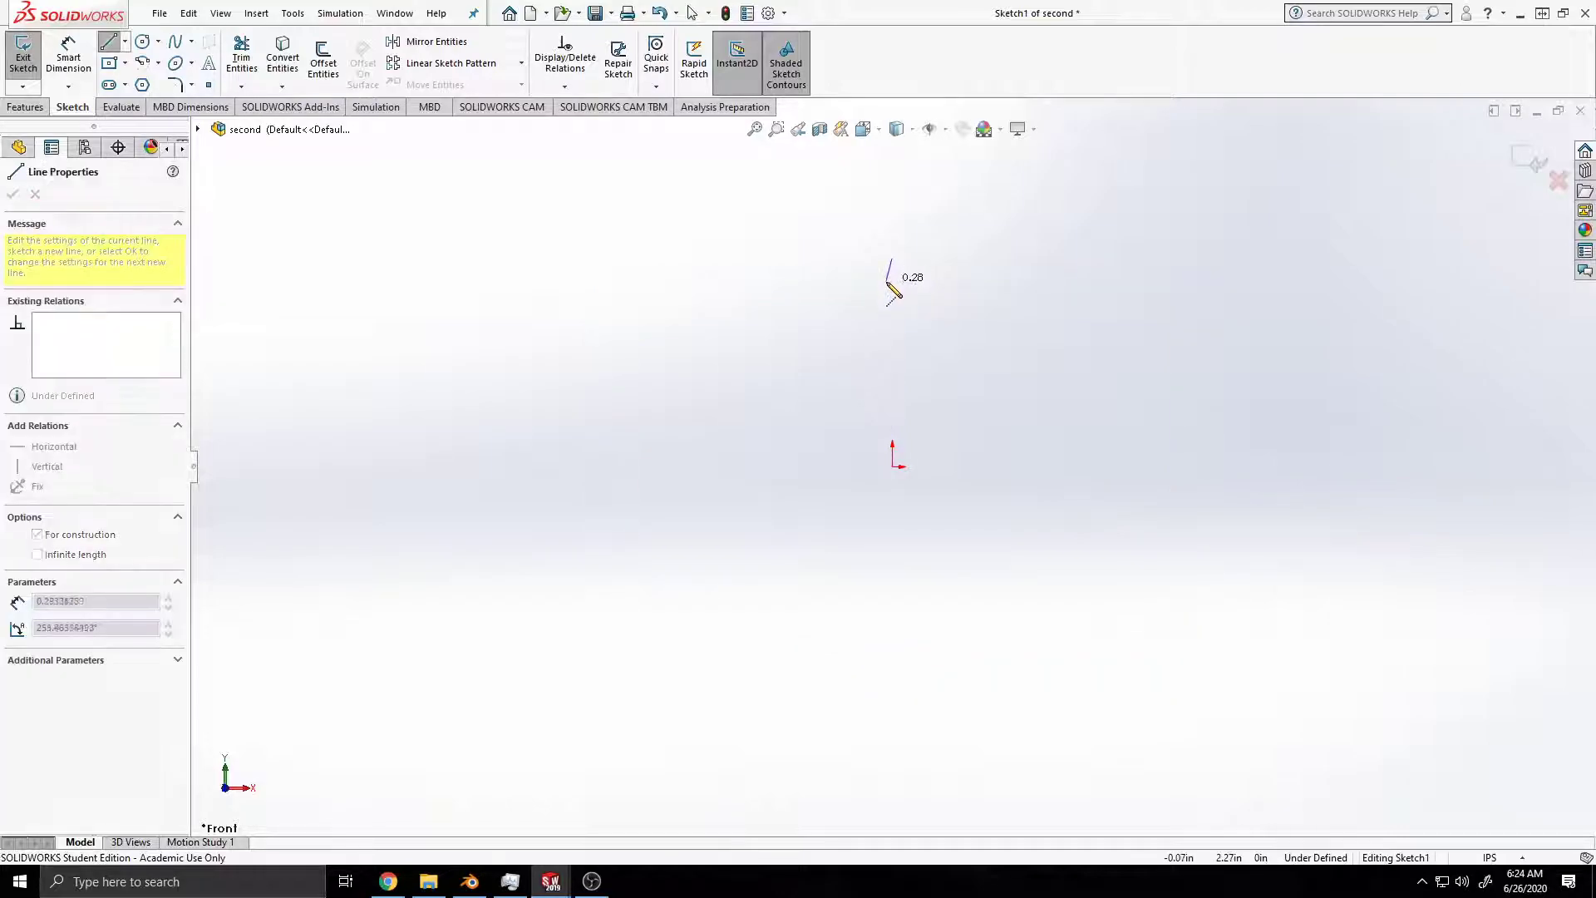
{"action": "left_click", "coordinate": [892, 465]}
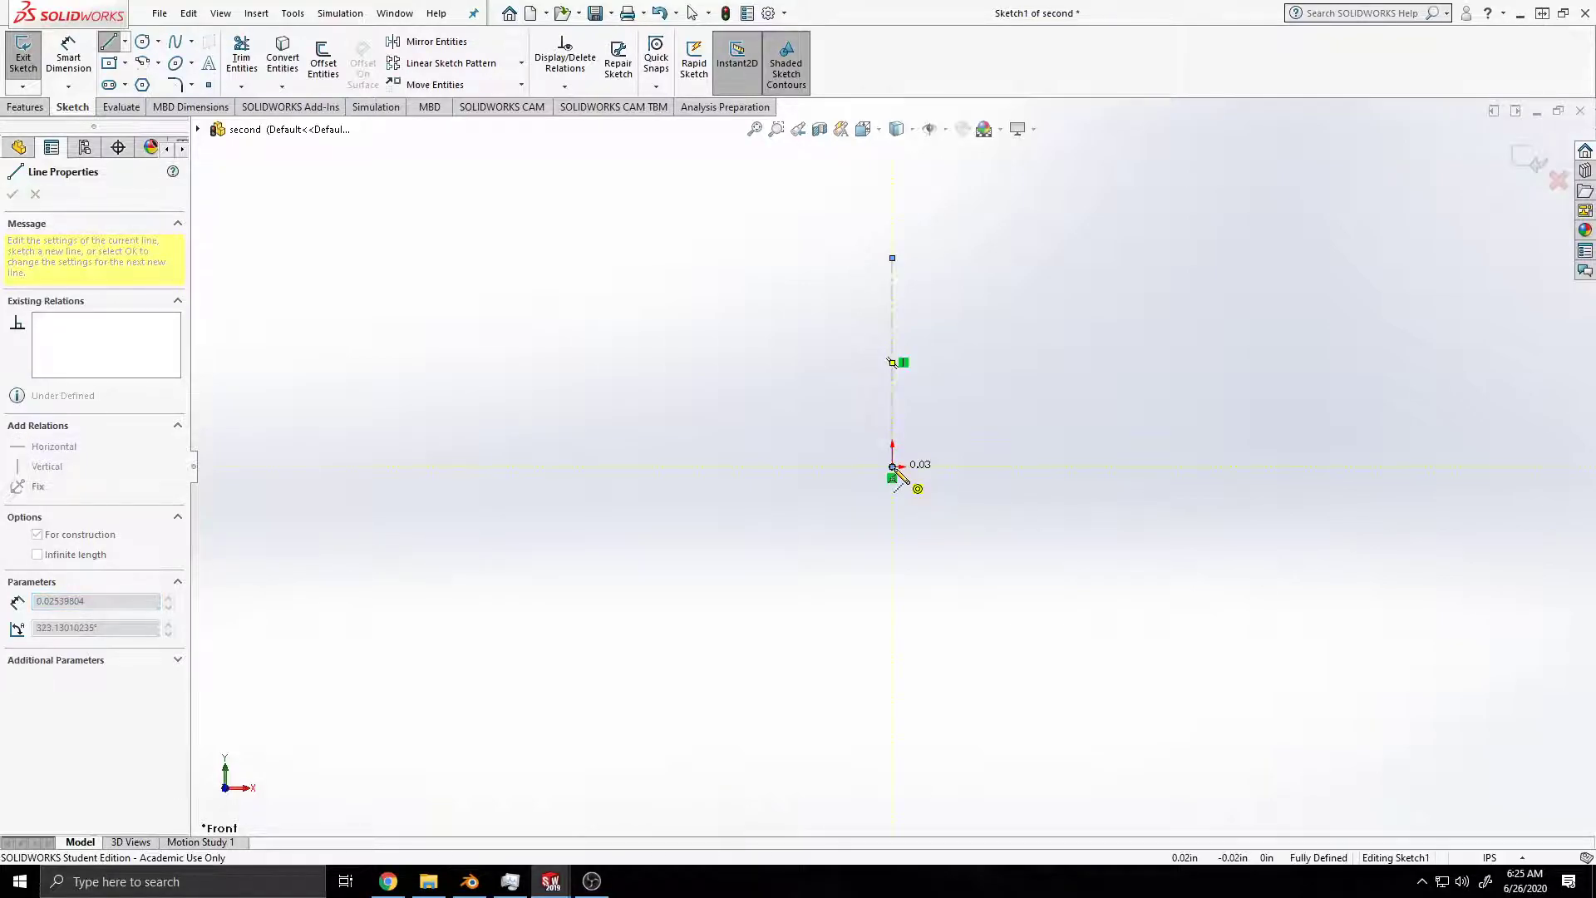
{"action": "left_click", "coordinate": [565, 466]}
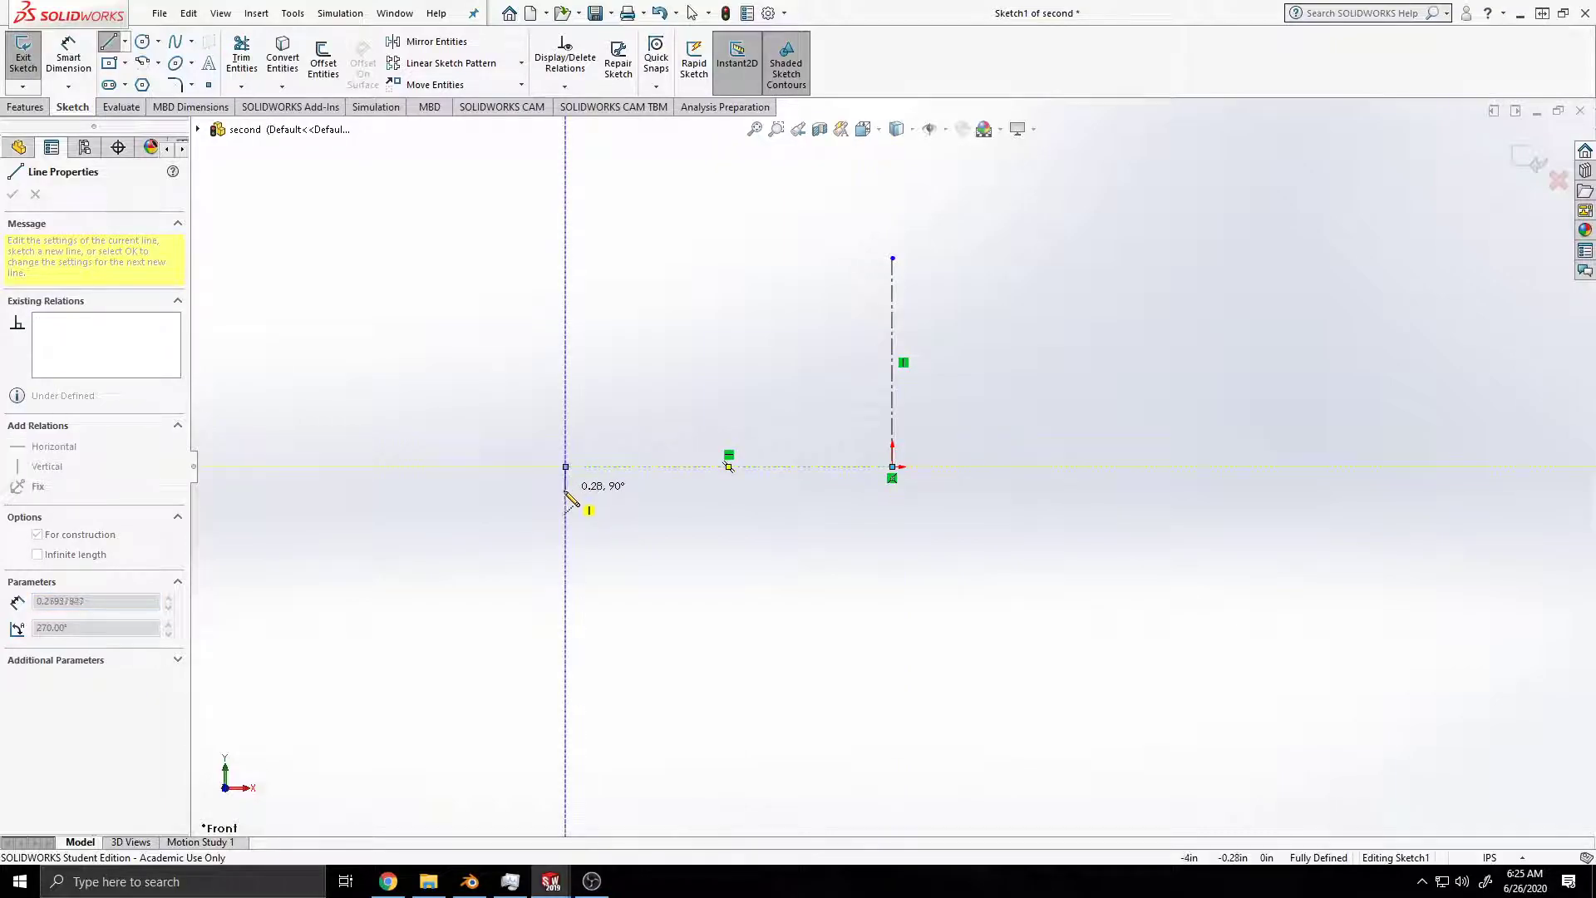
{"action": "key", "text": "Escape"}
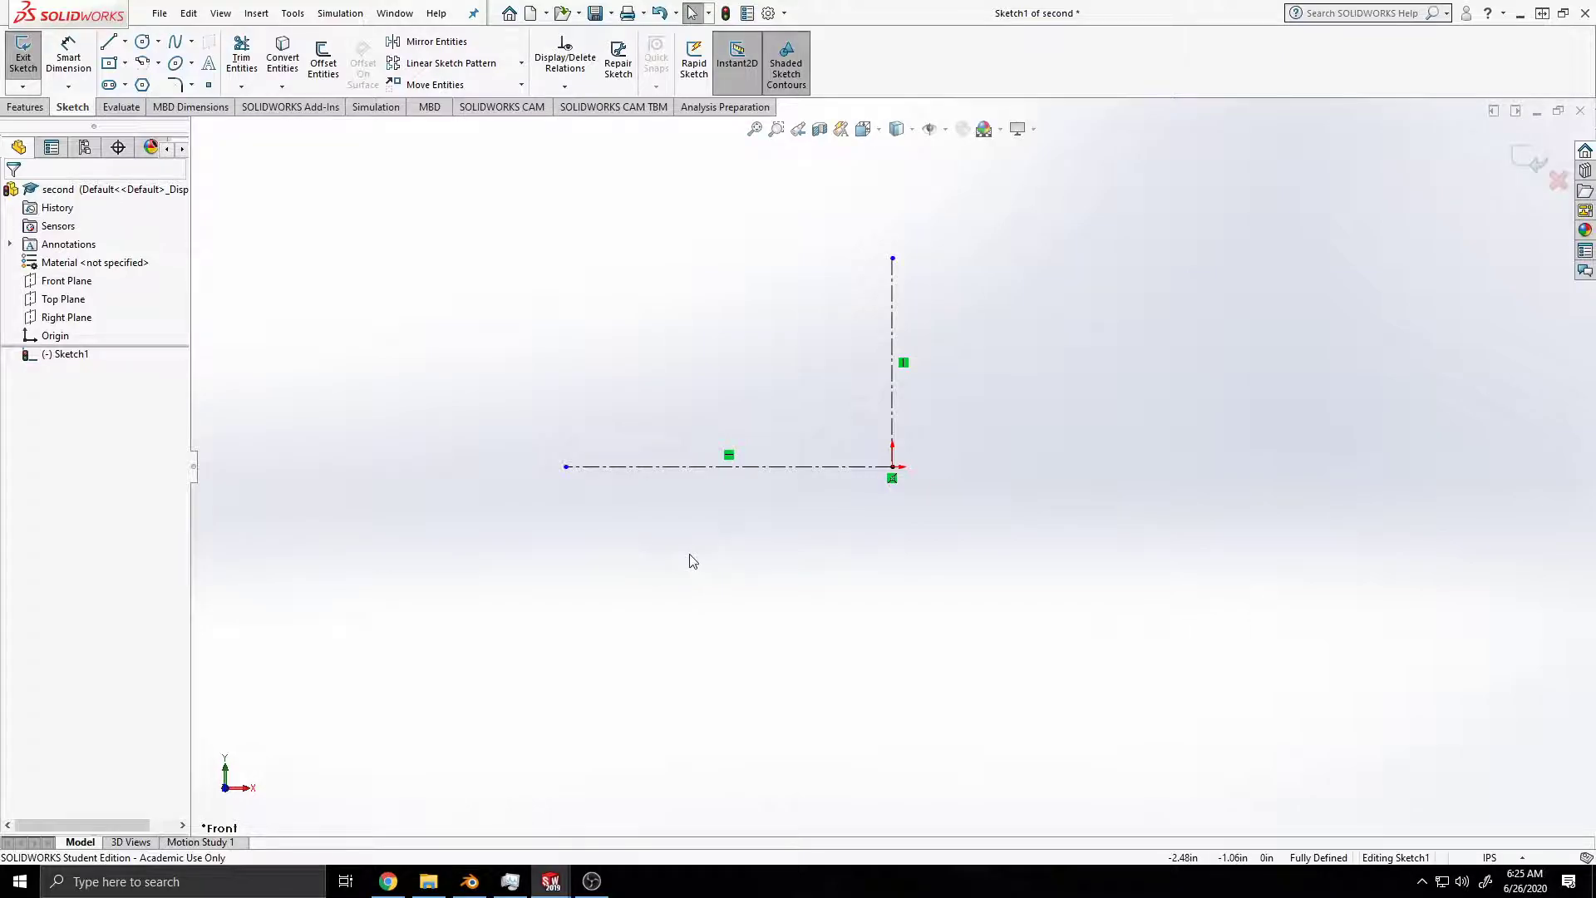
Step: From the horizontal centerline near the origin, sketch lines about 1 in up, 0.3 in left, and about 0.85 in slanting down-left
{"action": "left_click", "coordinate": [125, 41]}
{"action": "left_click", "coordinate": [137, 59]}
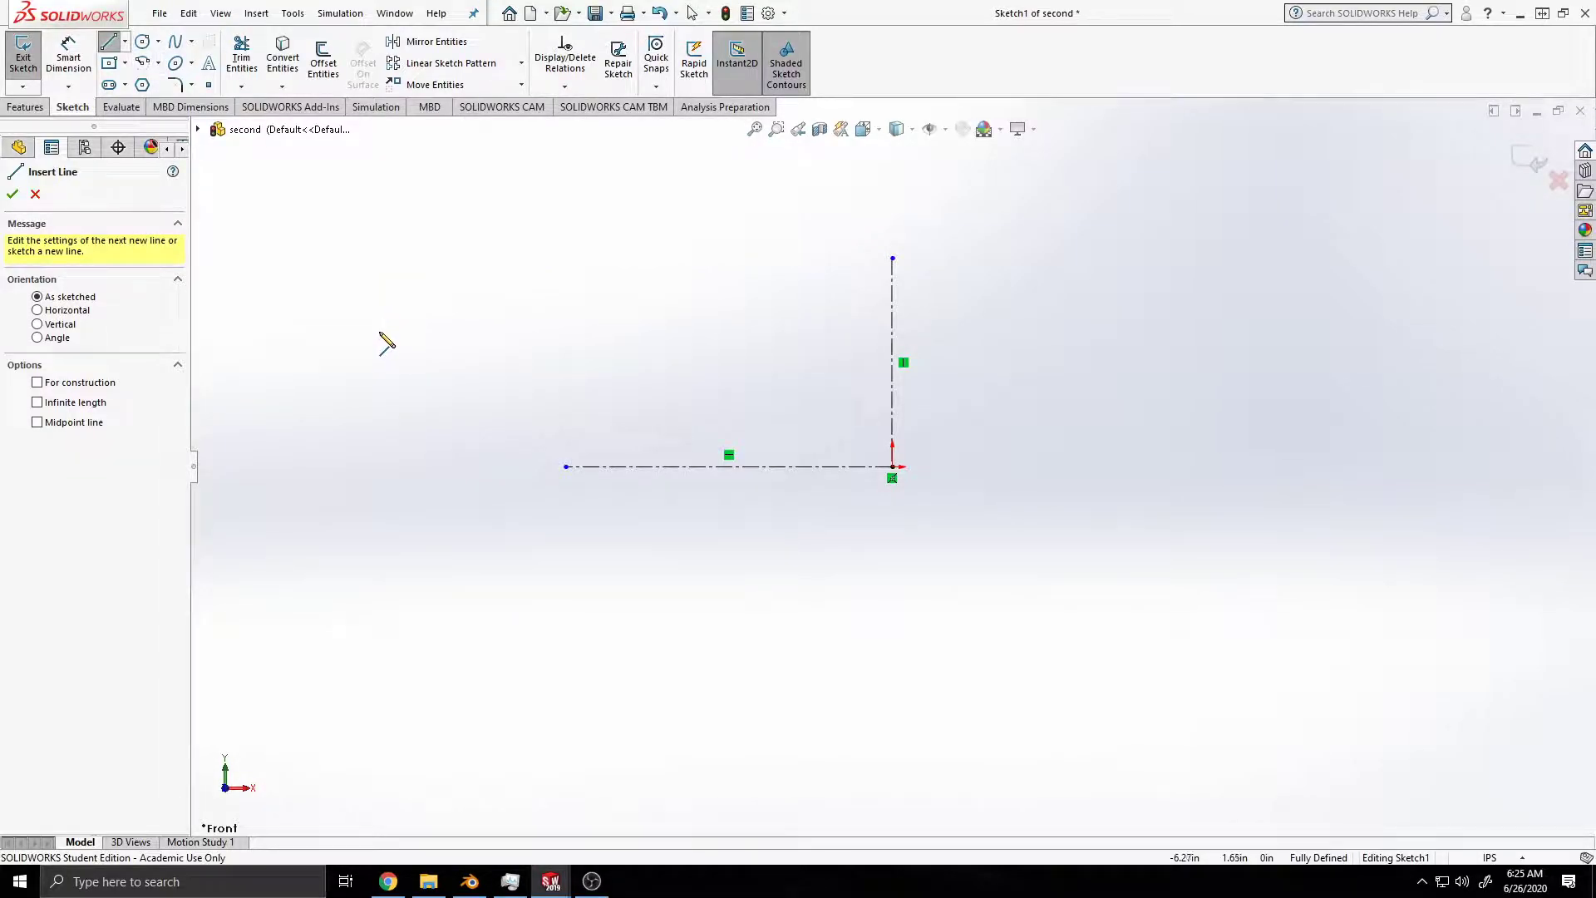
{"action": "left_click", "coordinate": [857, 467]}
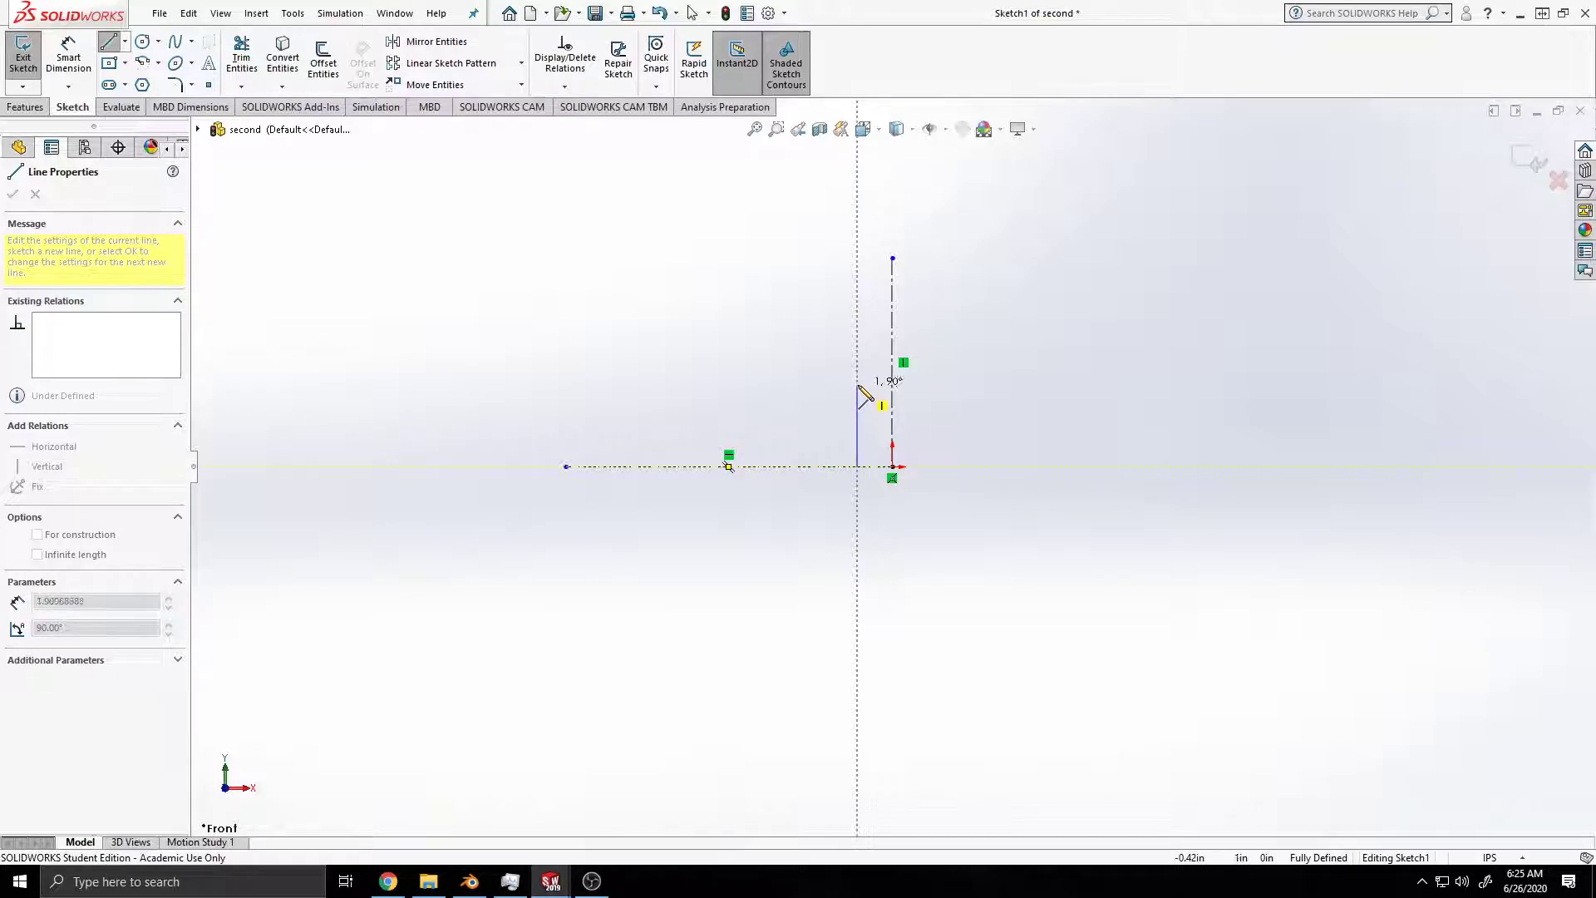
{"action": "left_click", "coordinate": [856, 385]}
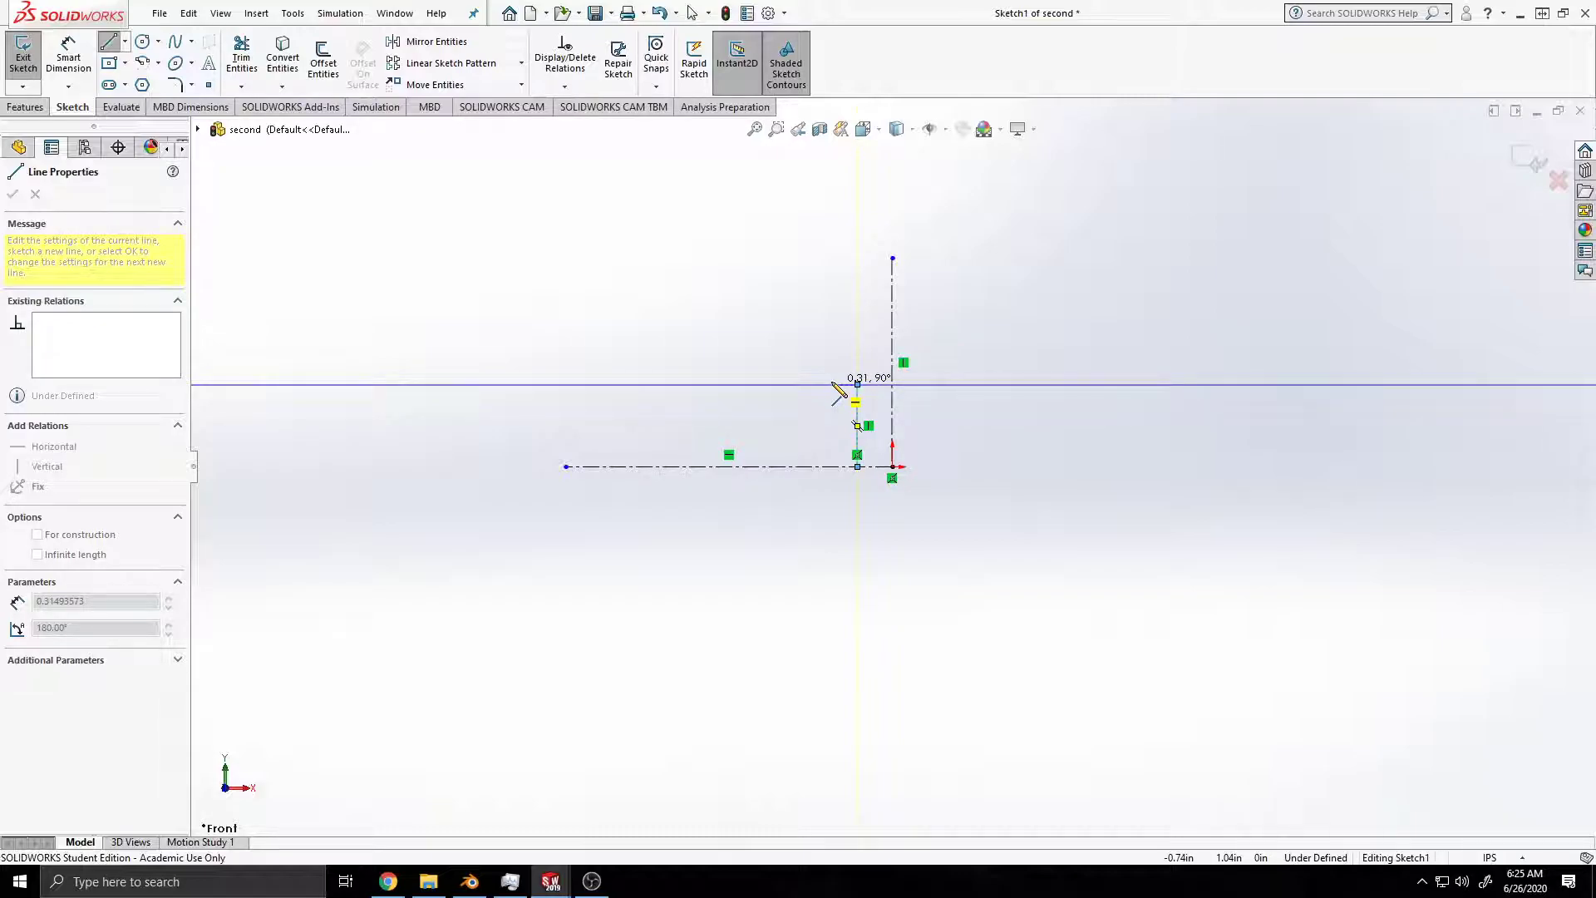
{"action": "left_click", "coordinate": [833, 384]}
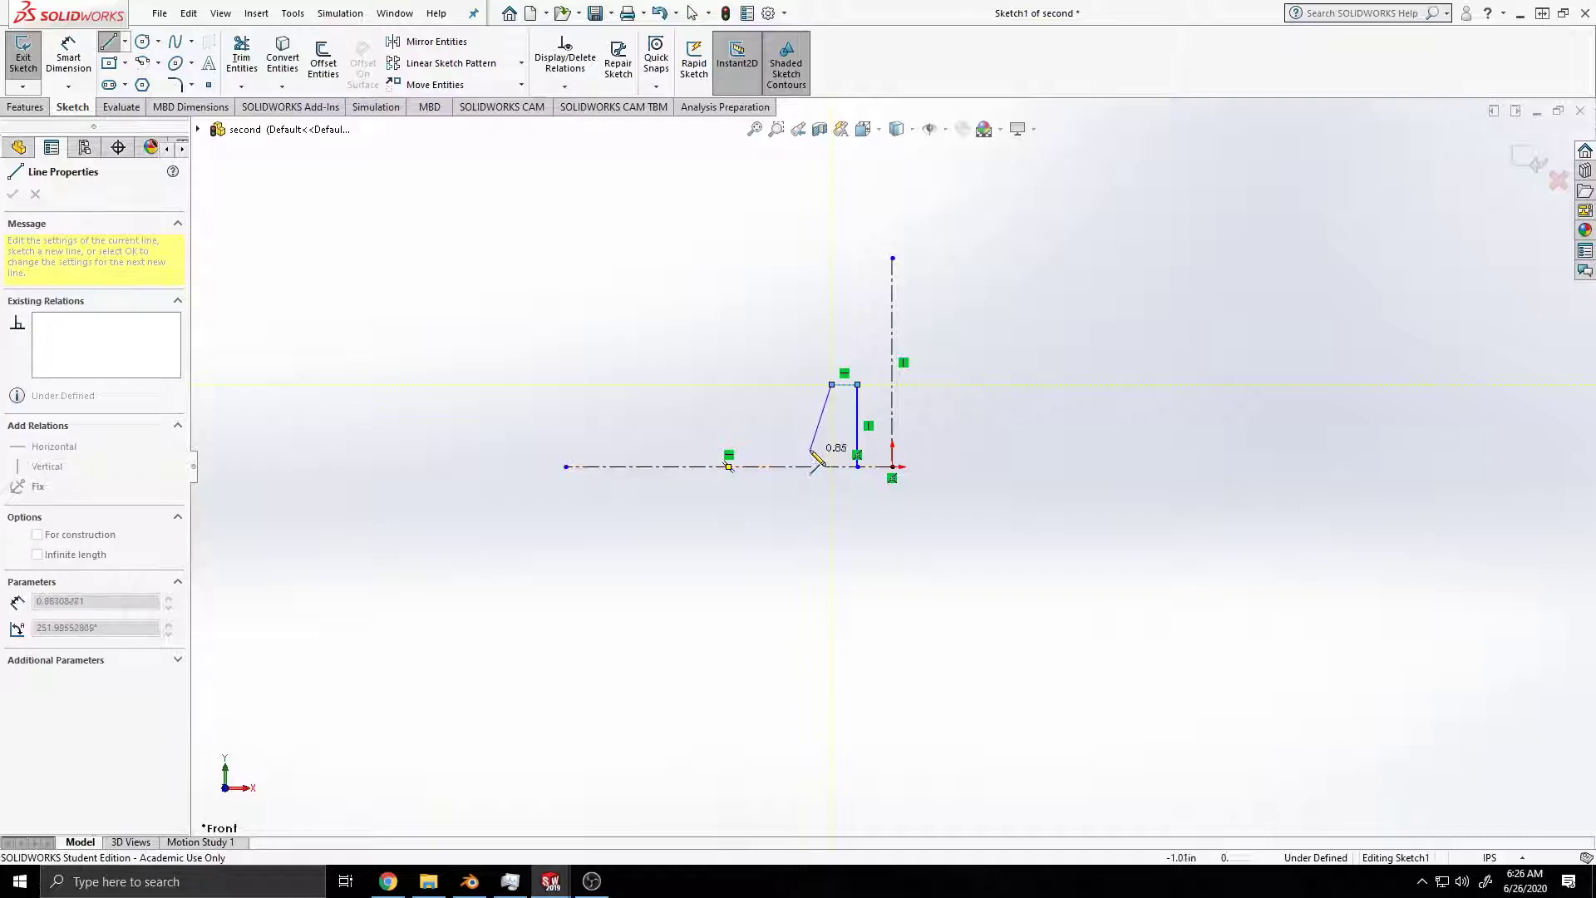
{"action": "left_click", "coordinate": [809, 448]}
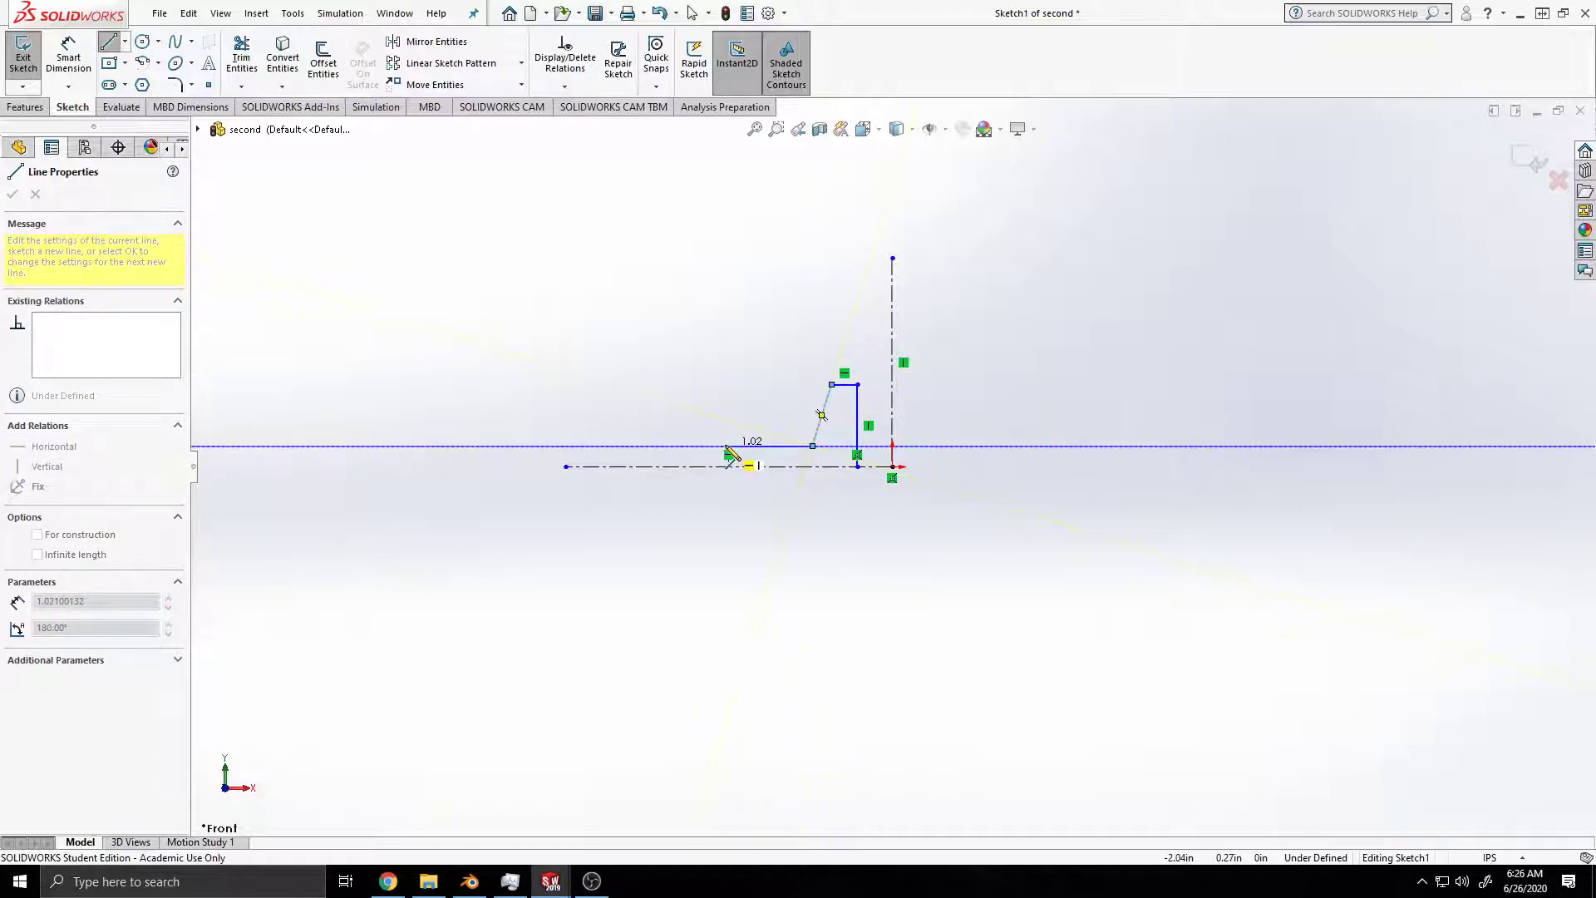
Step: Continue the profile about 1 in left, vertically up above the first flange, about 0.3 in left, and down to the horizontal centerline
{"action": "left_click", "coordinate": [728, 447]}
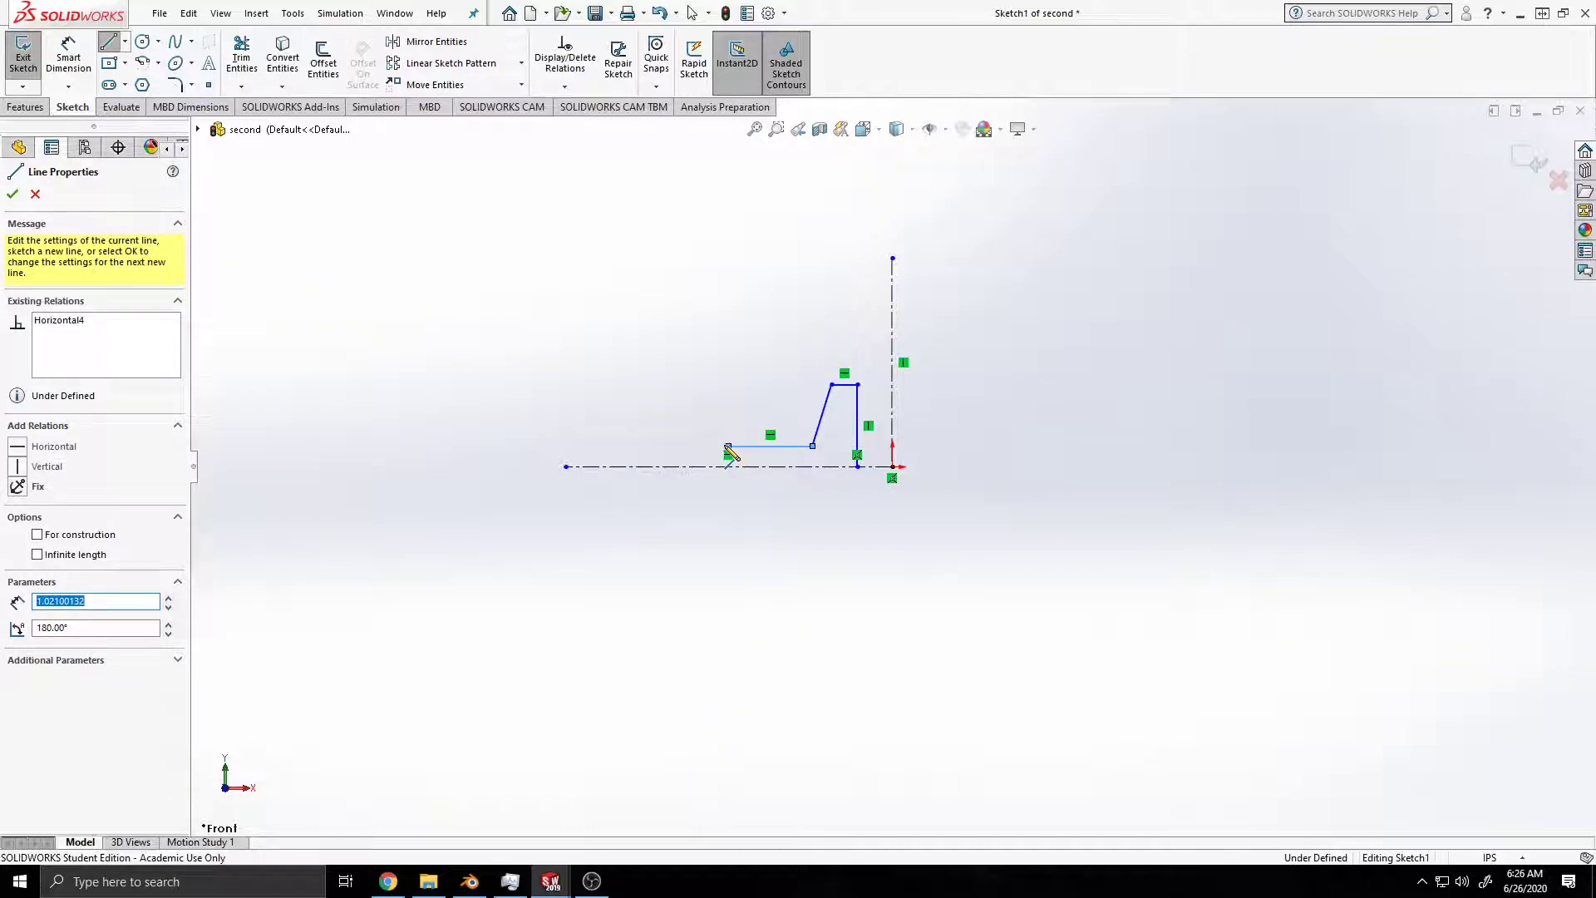
{"action": "left_click", "coordinate": [729, 359]}
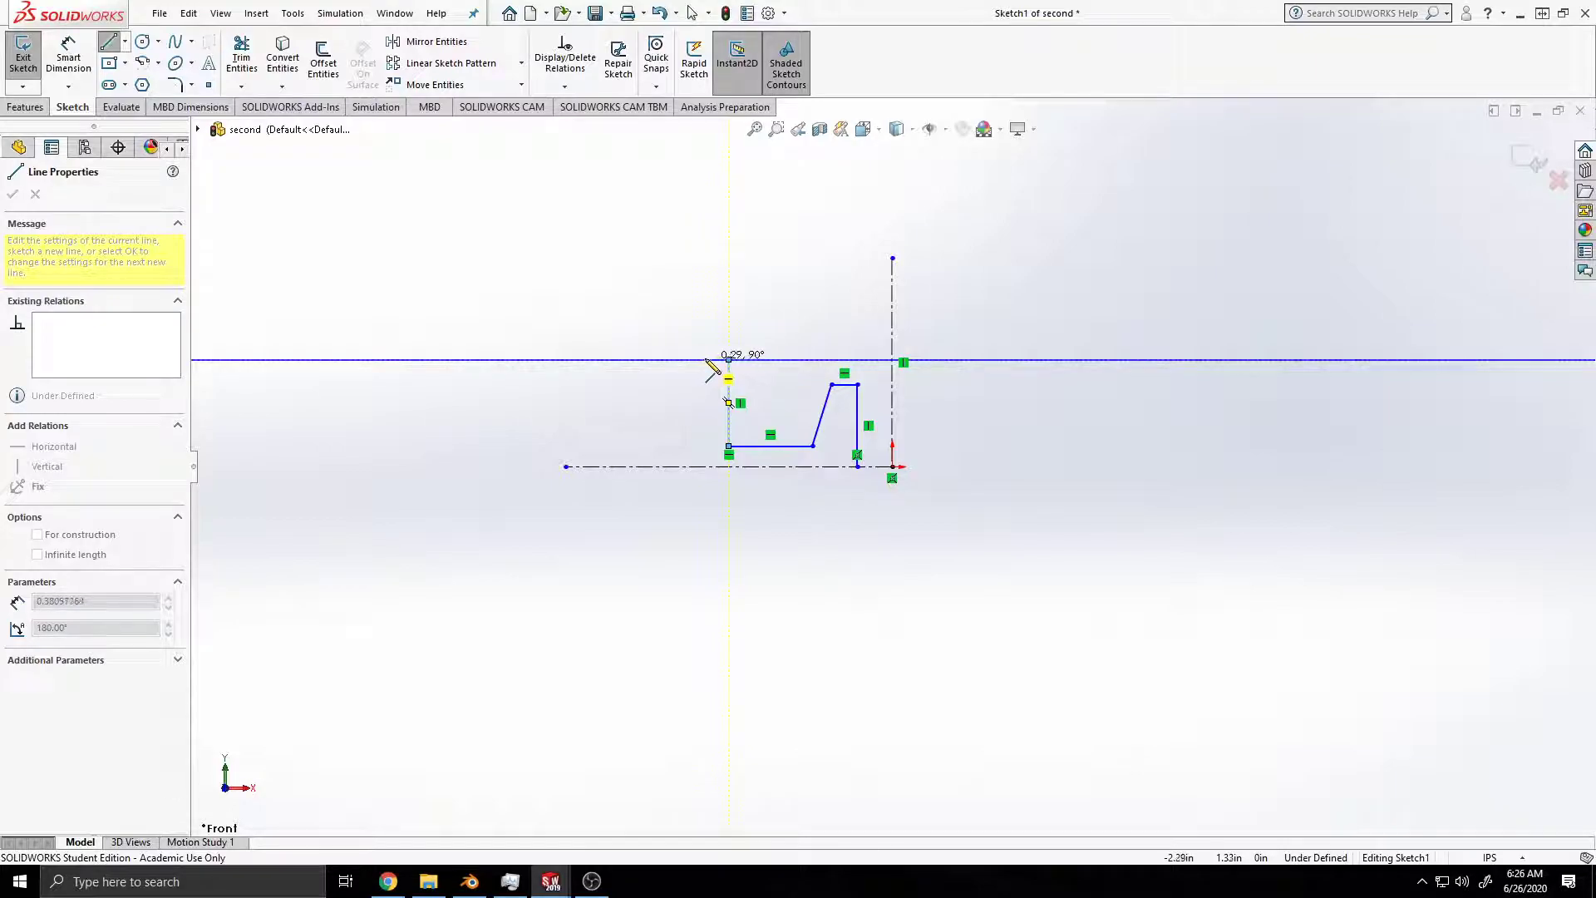
{"action": "left_click", "coordinate": [707, 360]}
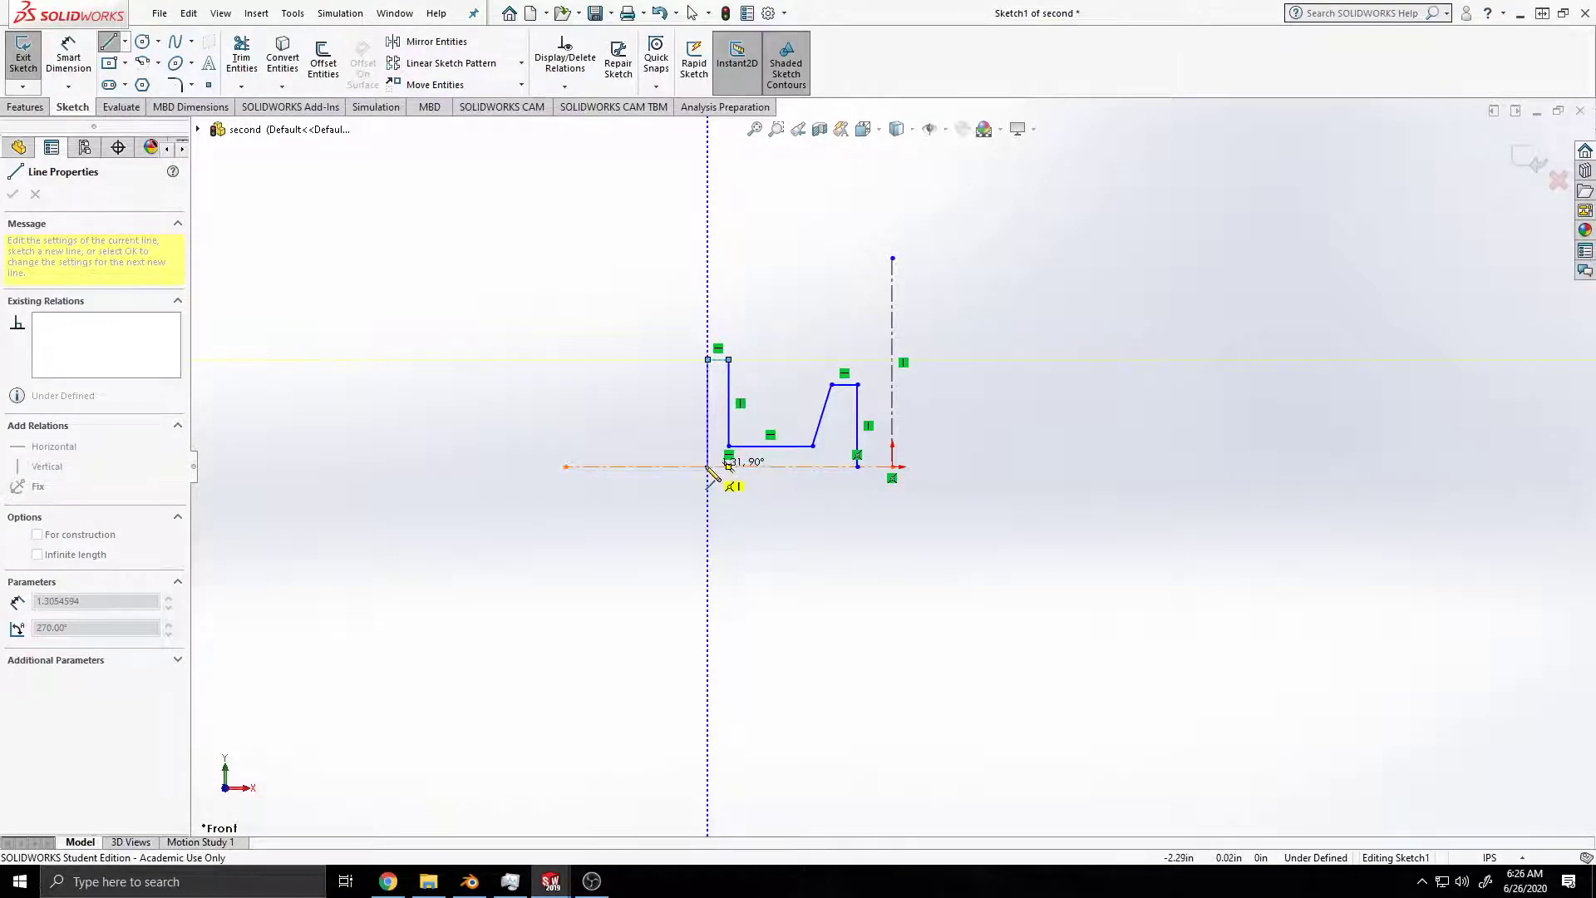
{"action": "left_click", "coordinate": [707, 467]}
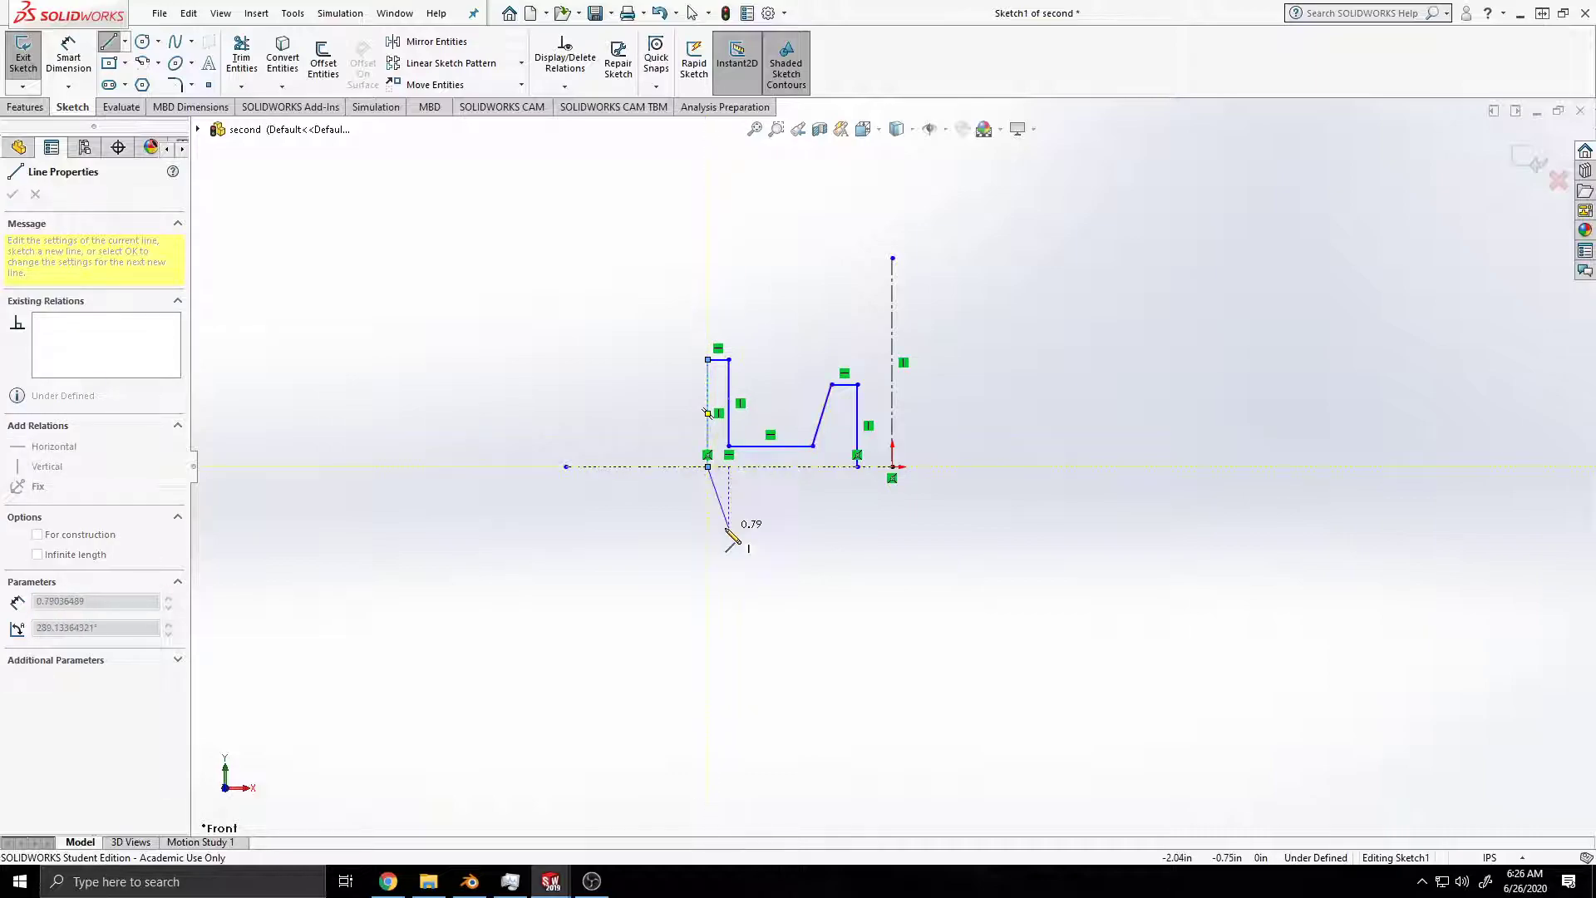
{"action": "key", "text": "Escape"}
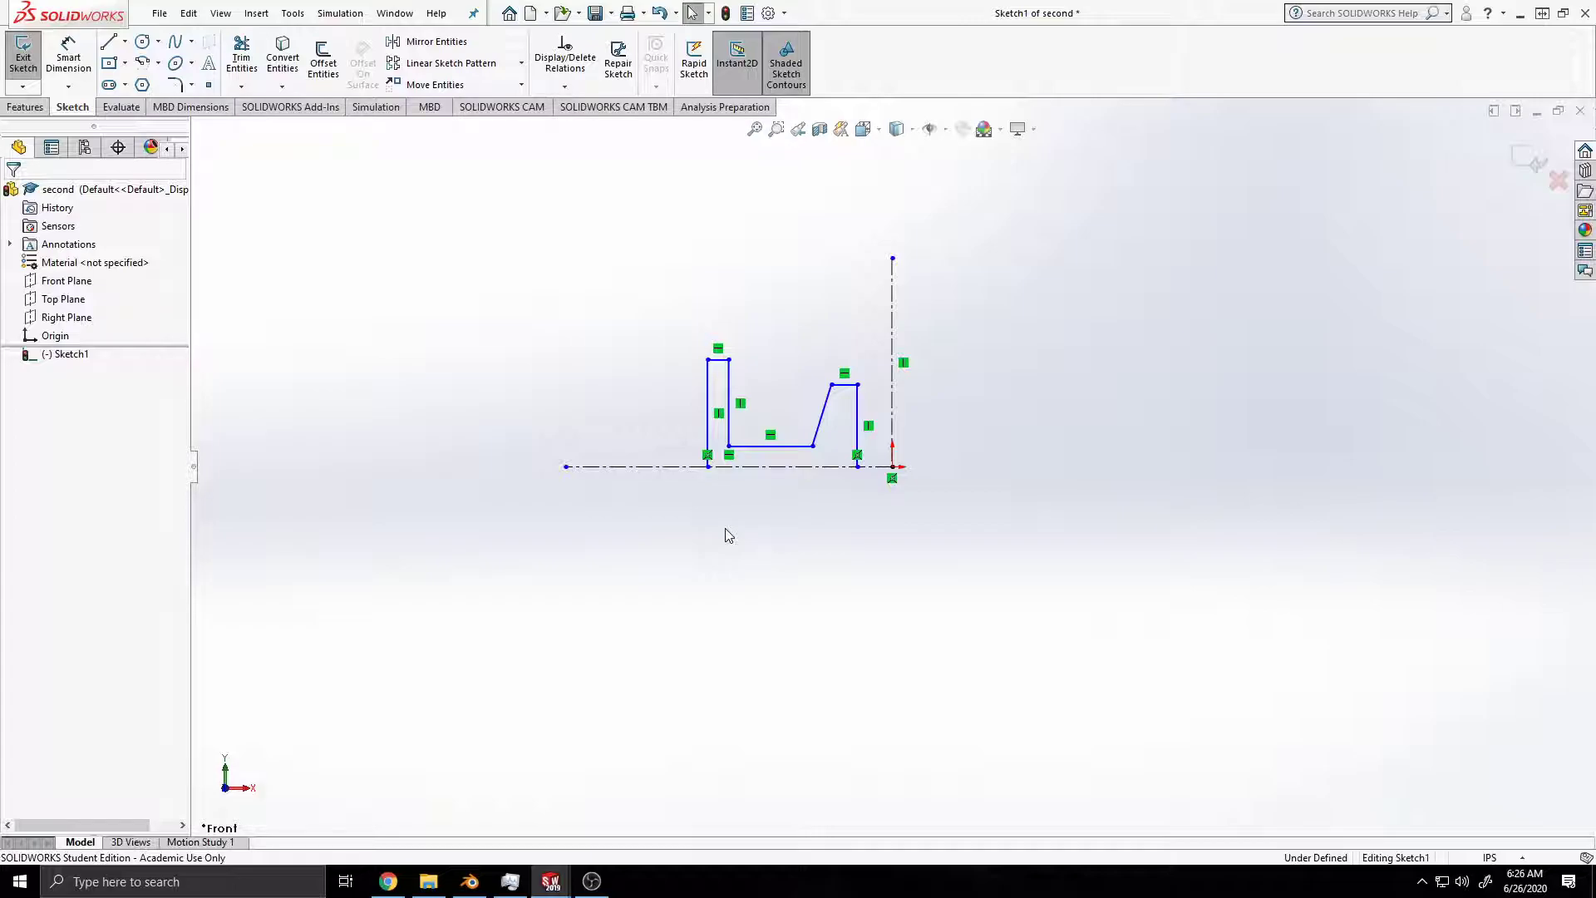
Step: Mirror all the solid profile lines about the horizontal centerline, keeping the originals
{"action": "left_click", "coordinate": [432, 42]}
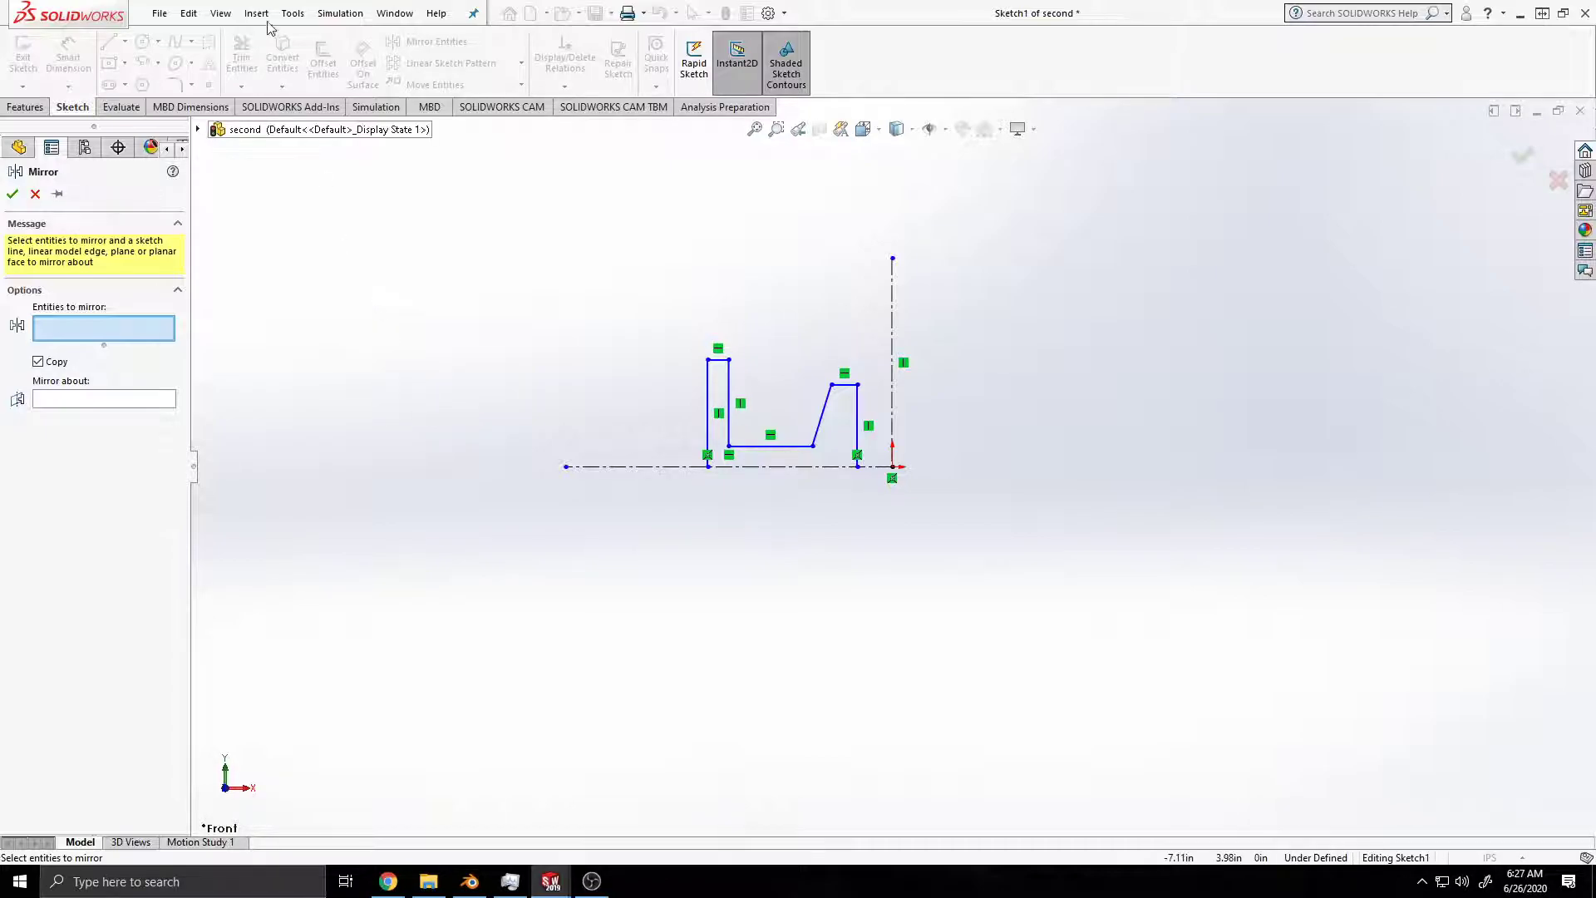
{"action": "left_click", "coordinate": [221, 14]}
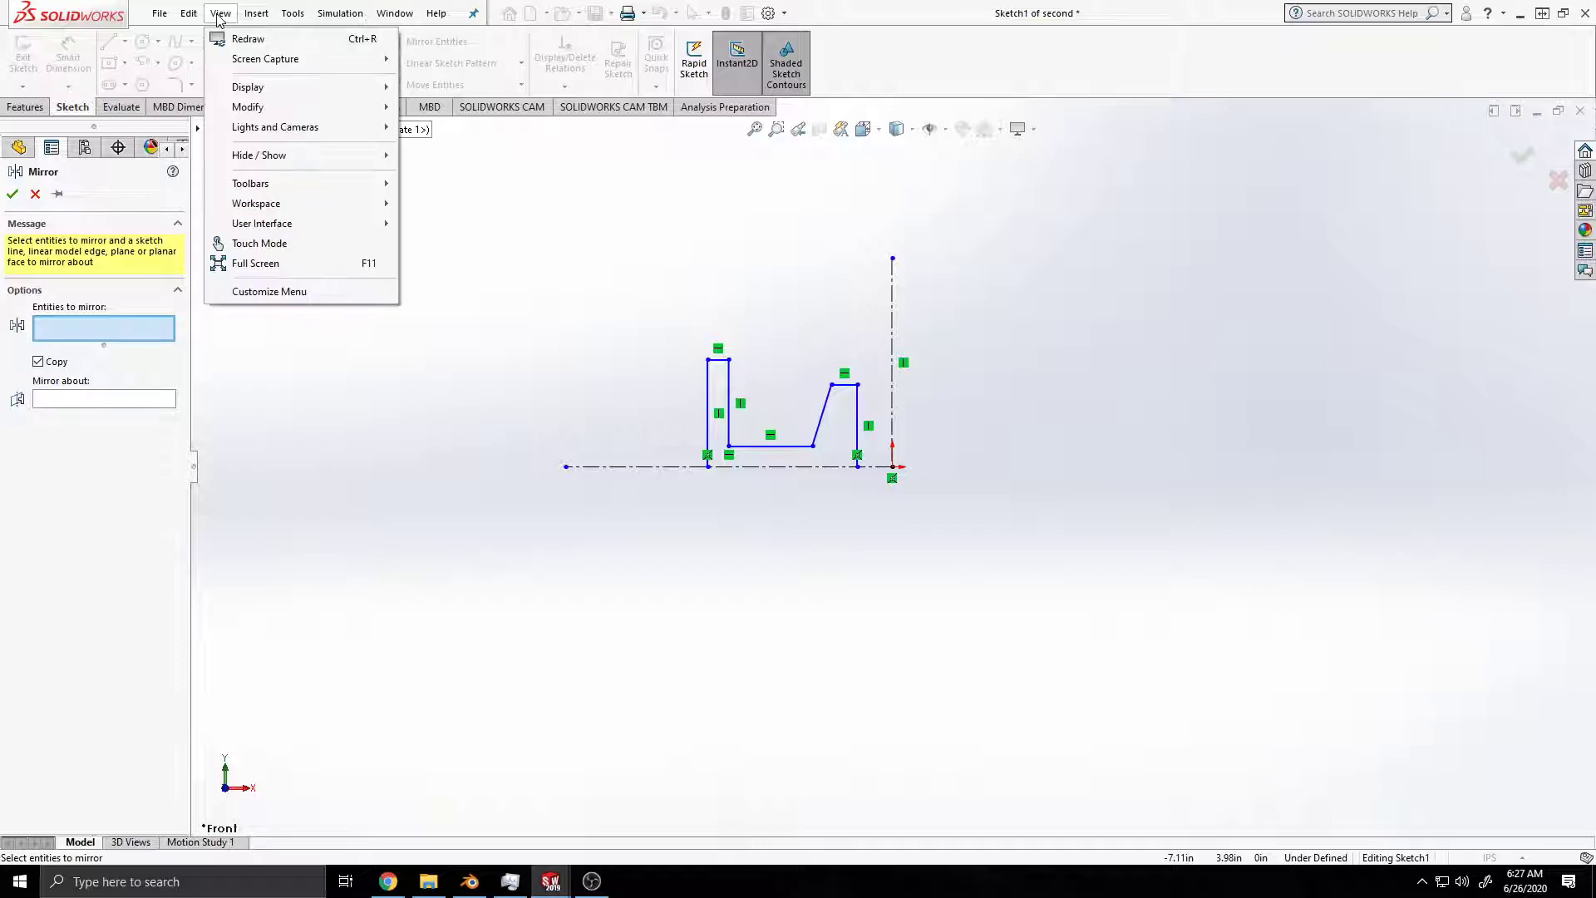
{"action": "mouse_move", "coordinate": [349, 156]}
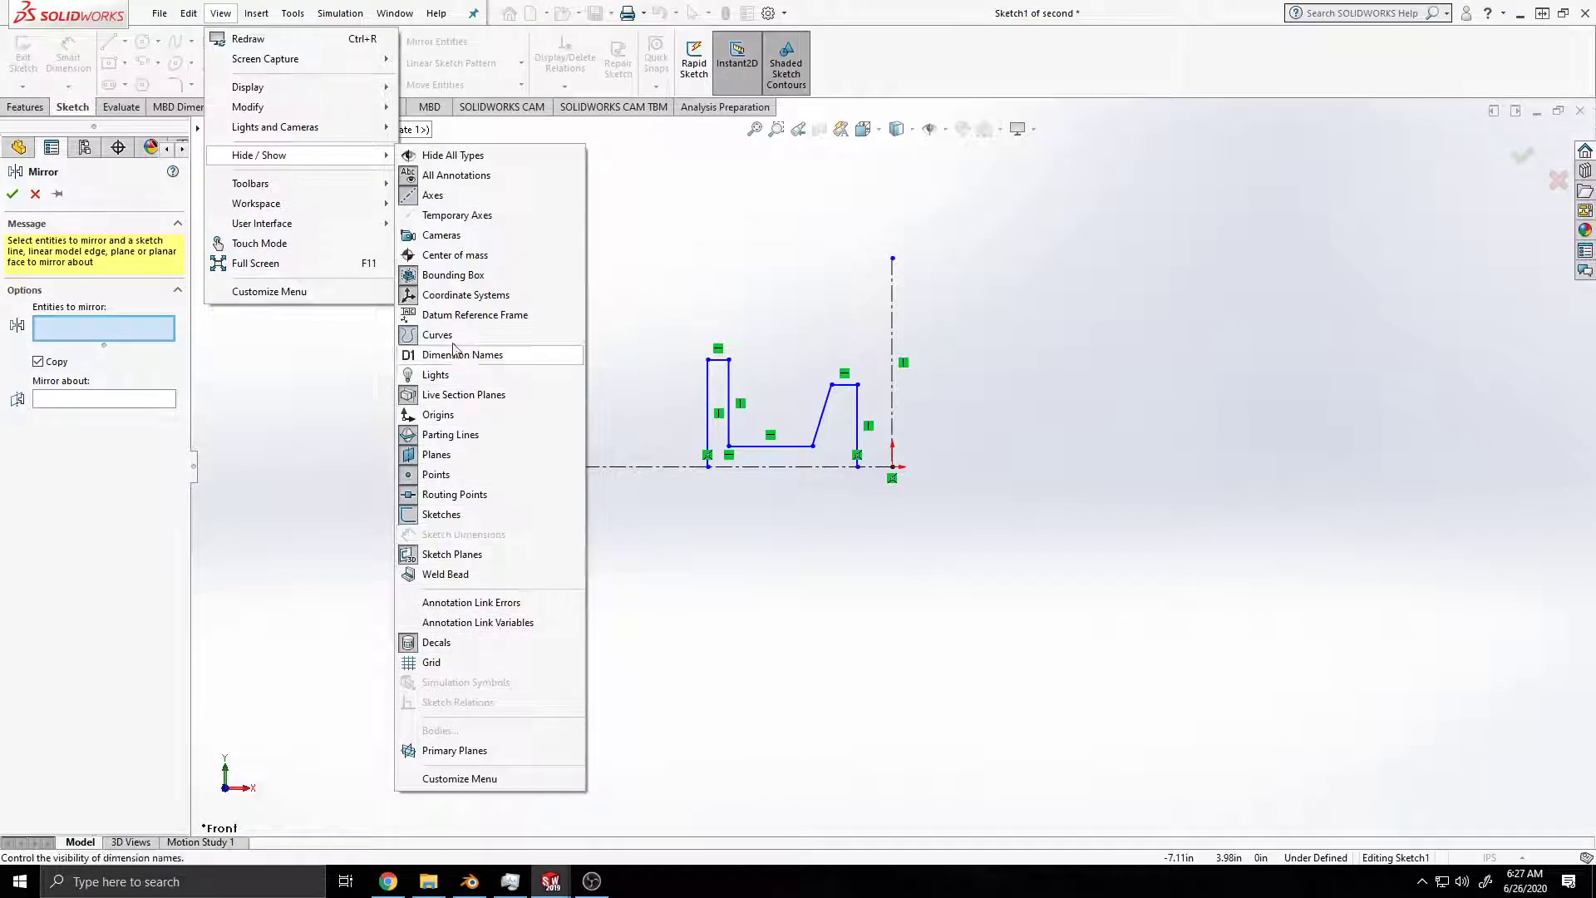
{"action": "left_click", "coordinate": [667, 316]}
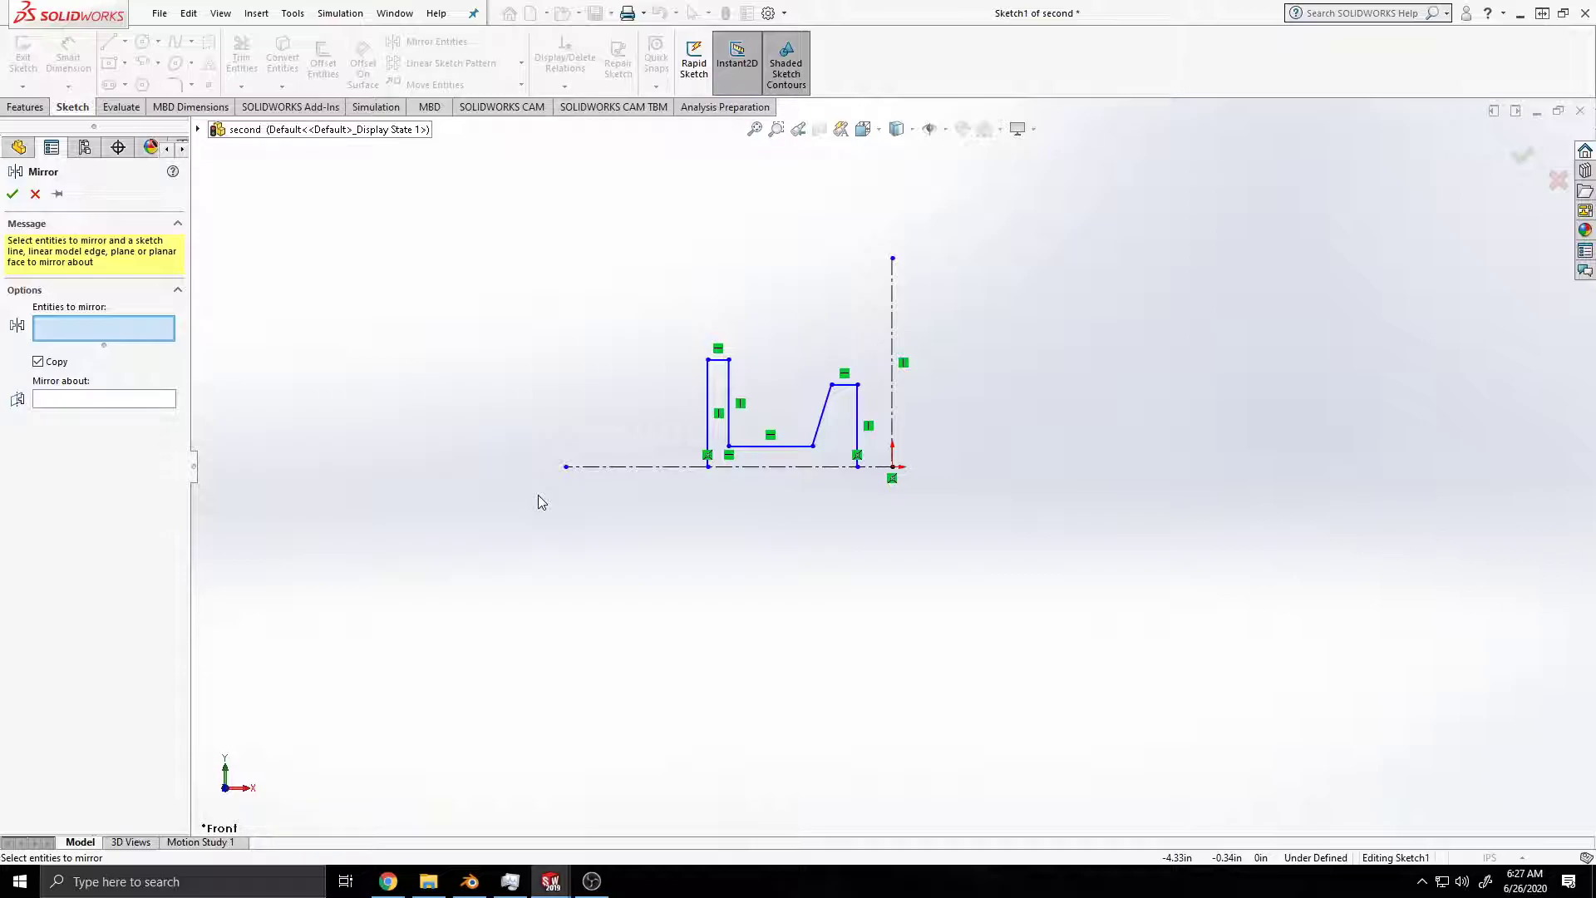
{"action": "left_click_drag", "start_coordinate": [683, 310], "coordinate": [886, 535]}
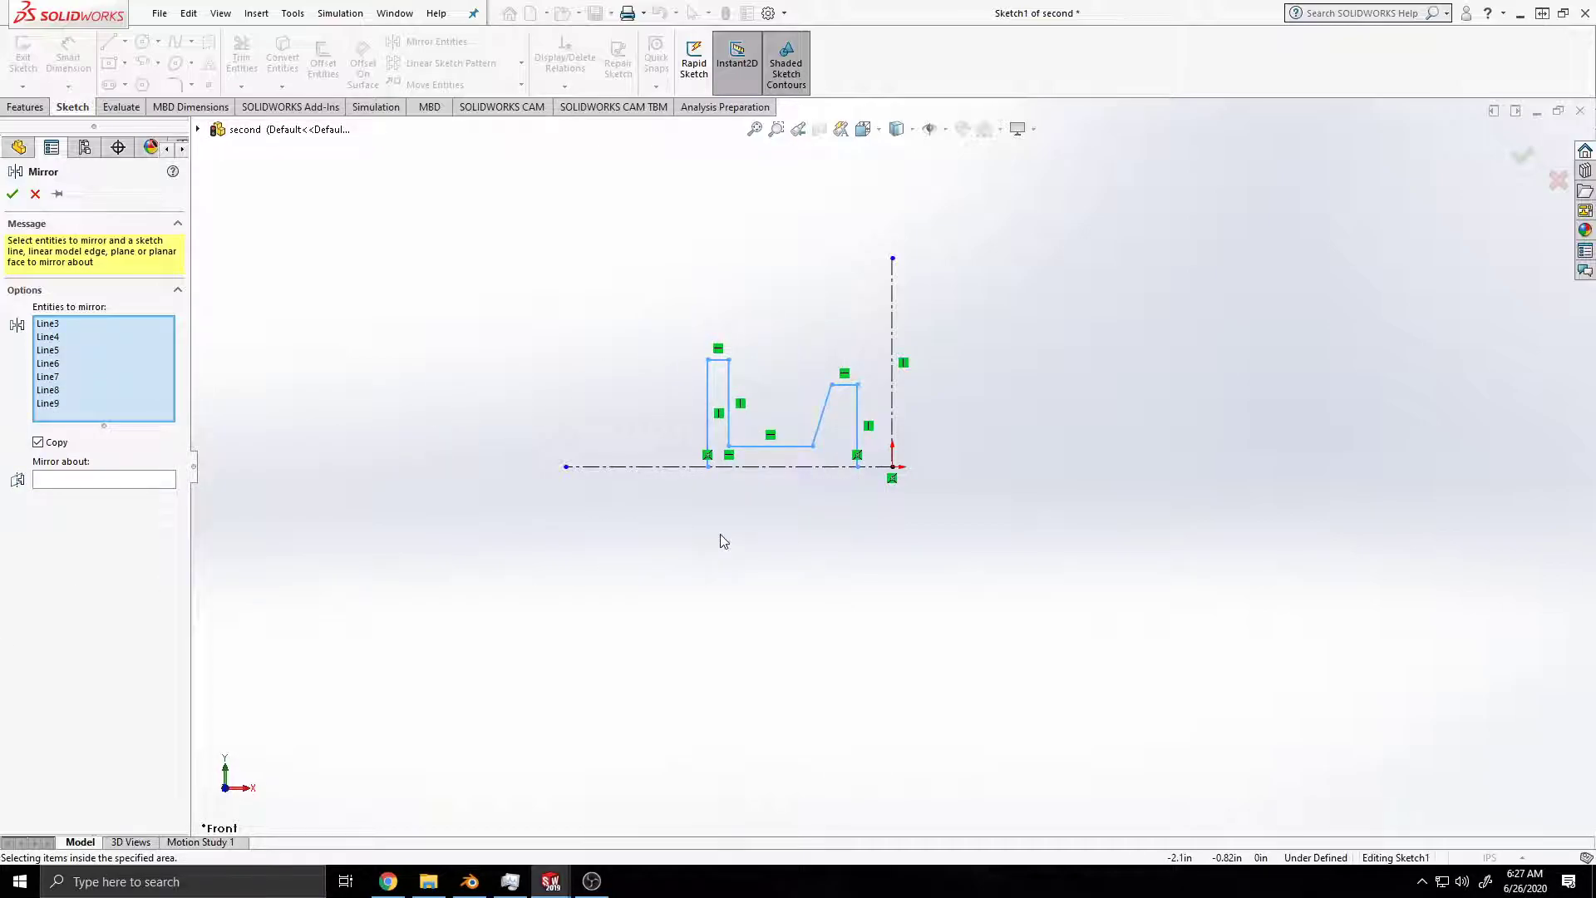
{"action": "left_click", "coordinate": [91, 479]}
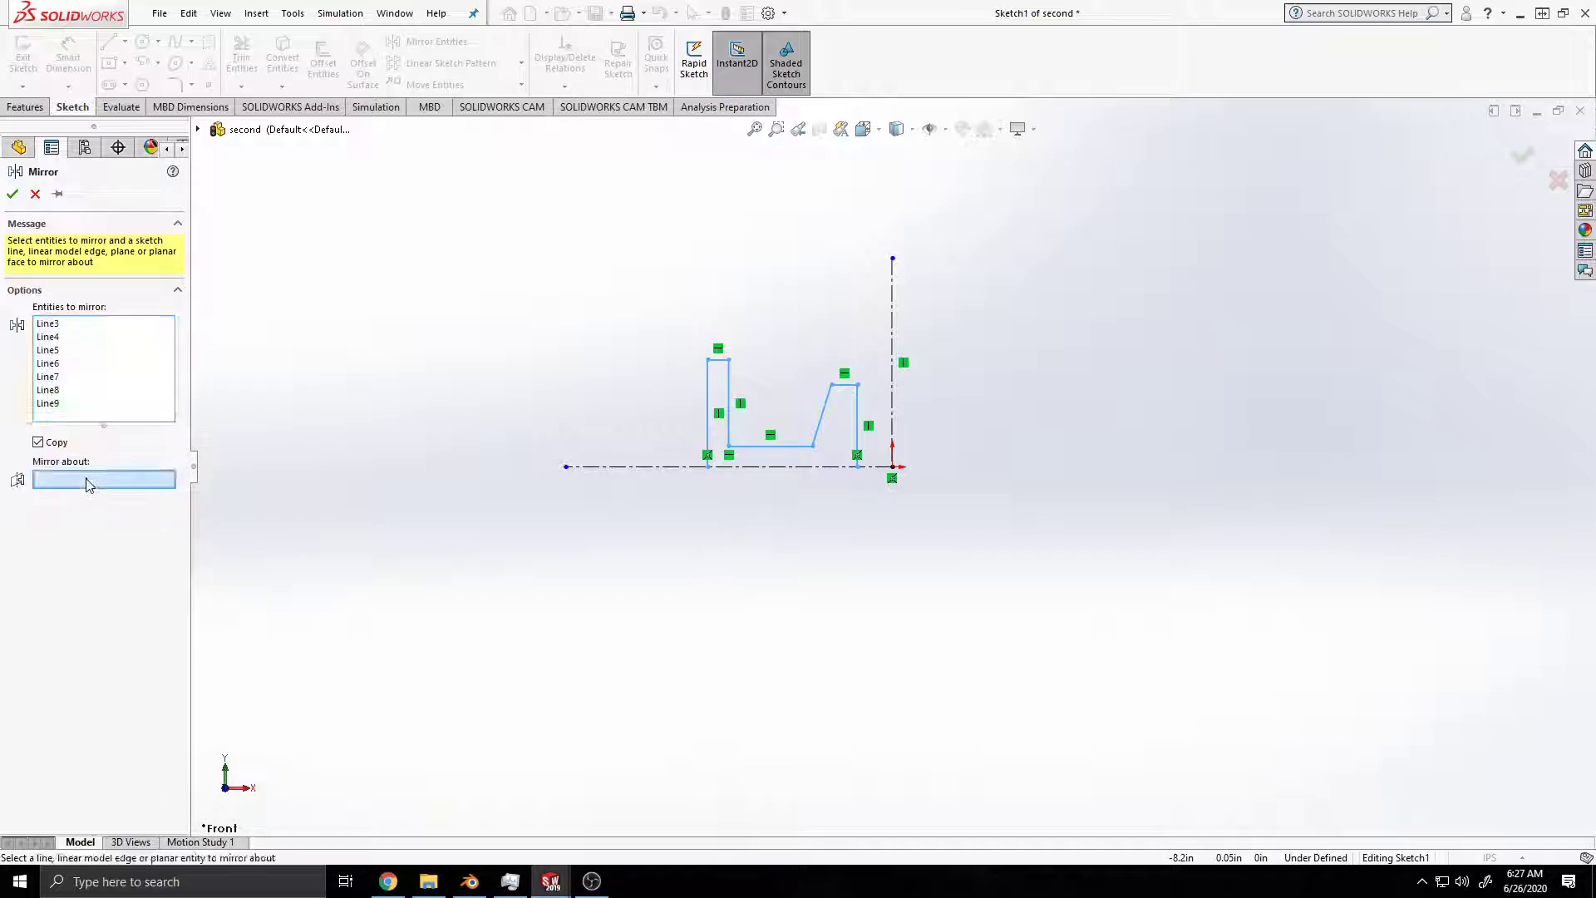
{"action": "left_click", "coordinate": [632, 468]}
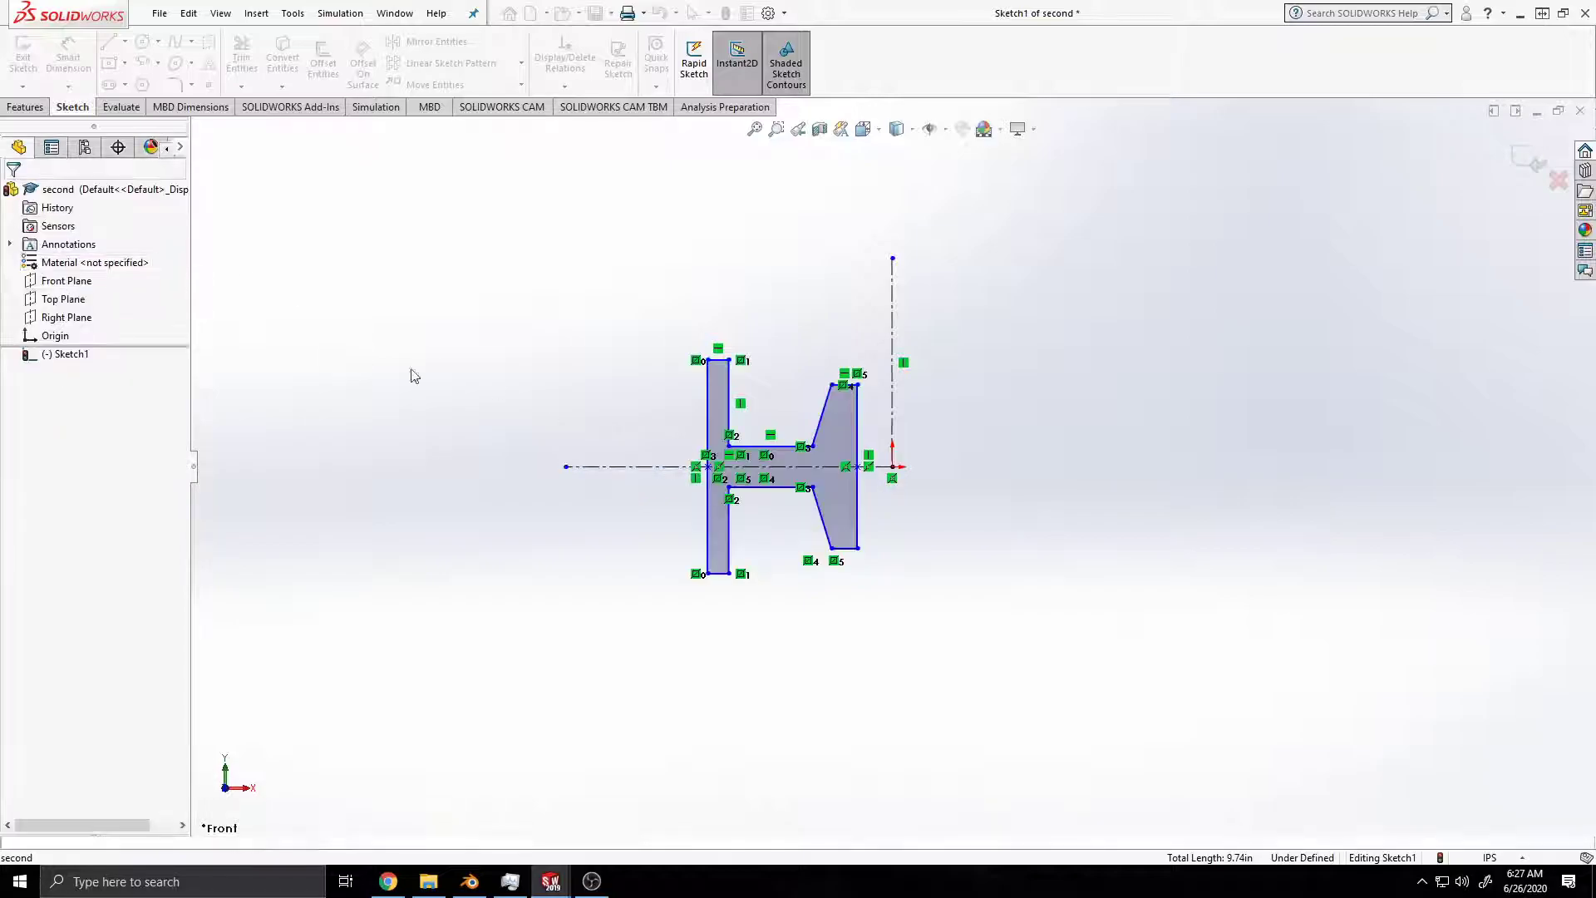
{"action": "left_click", "coordinate": [13, 193]}
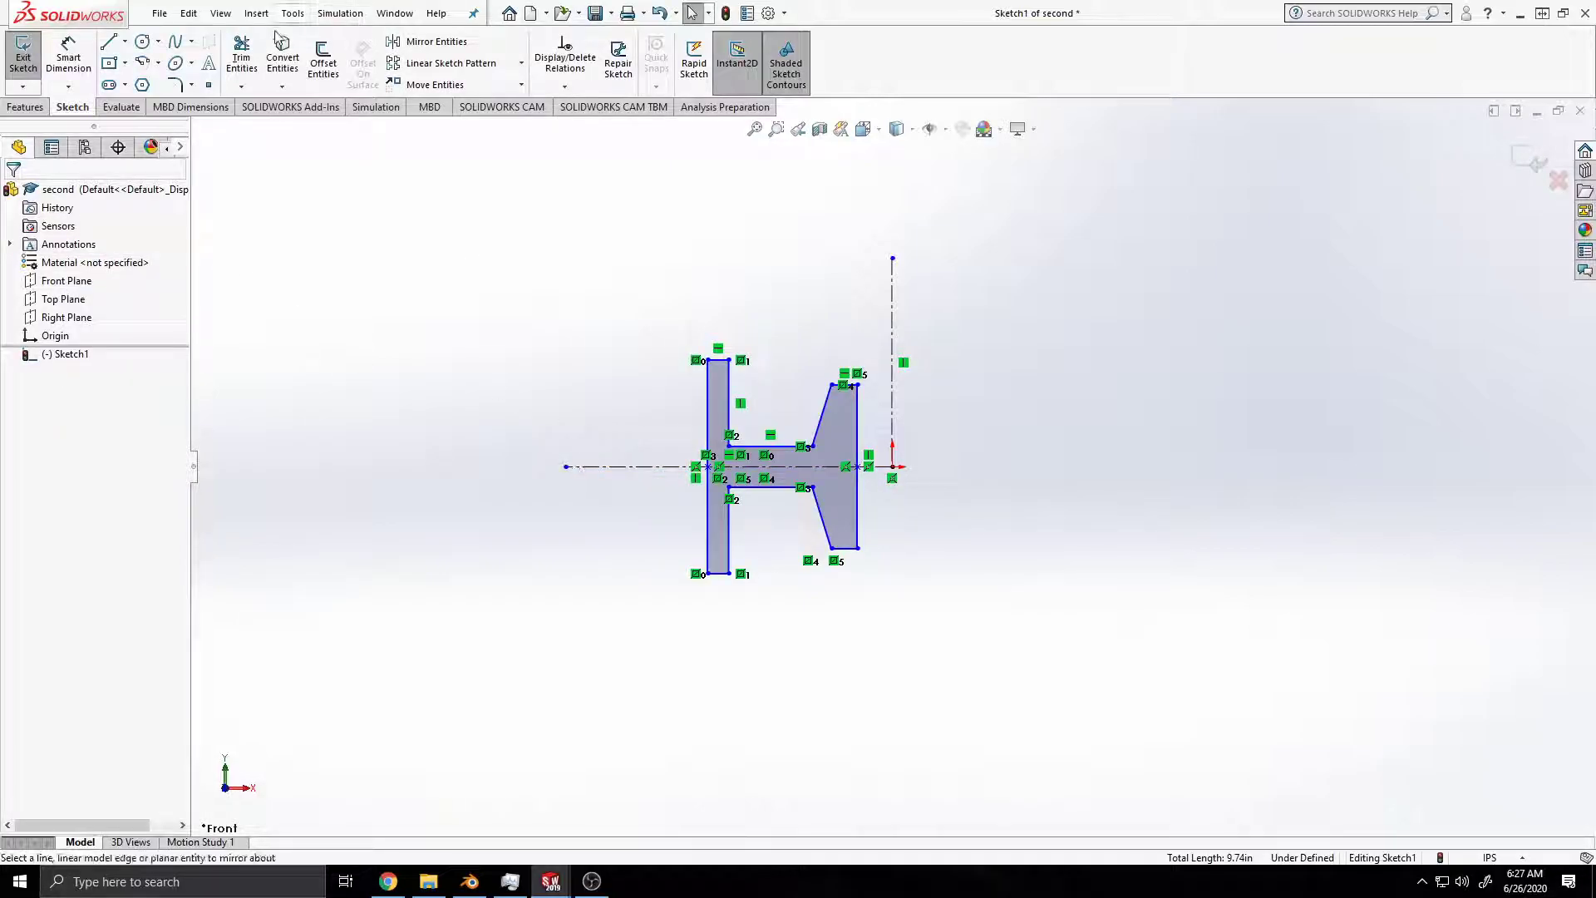
{"action": "left_click", "coordinate": [293, 13]}
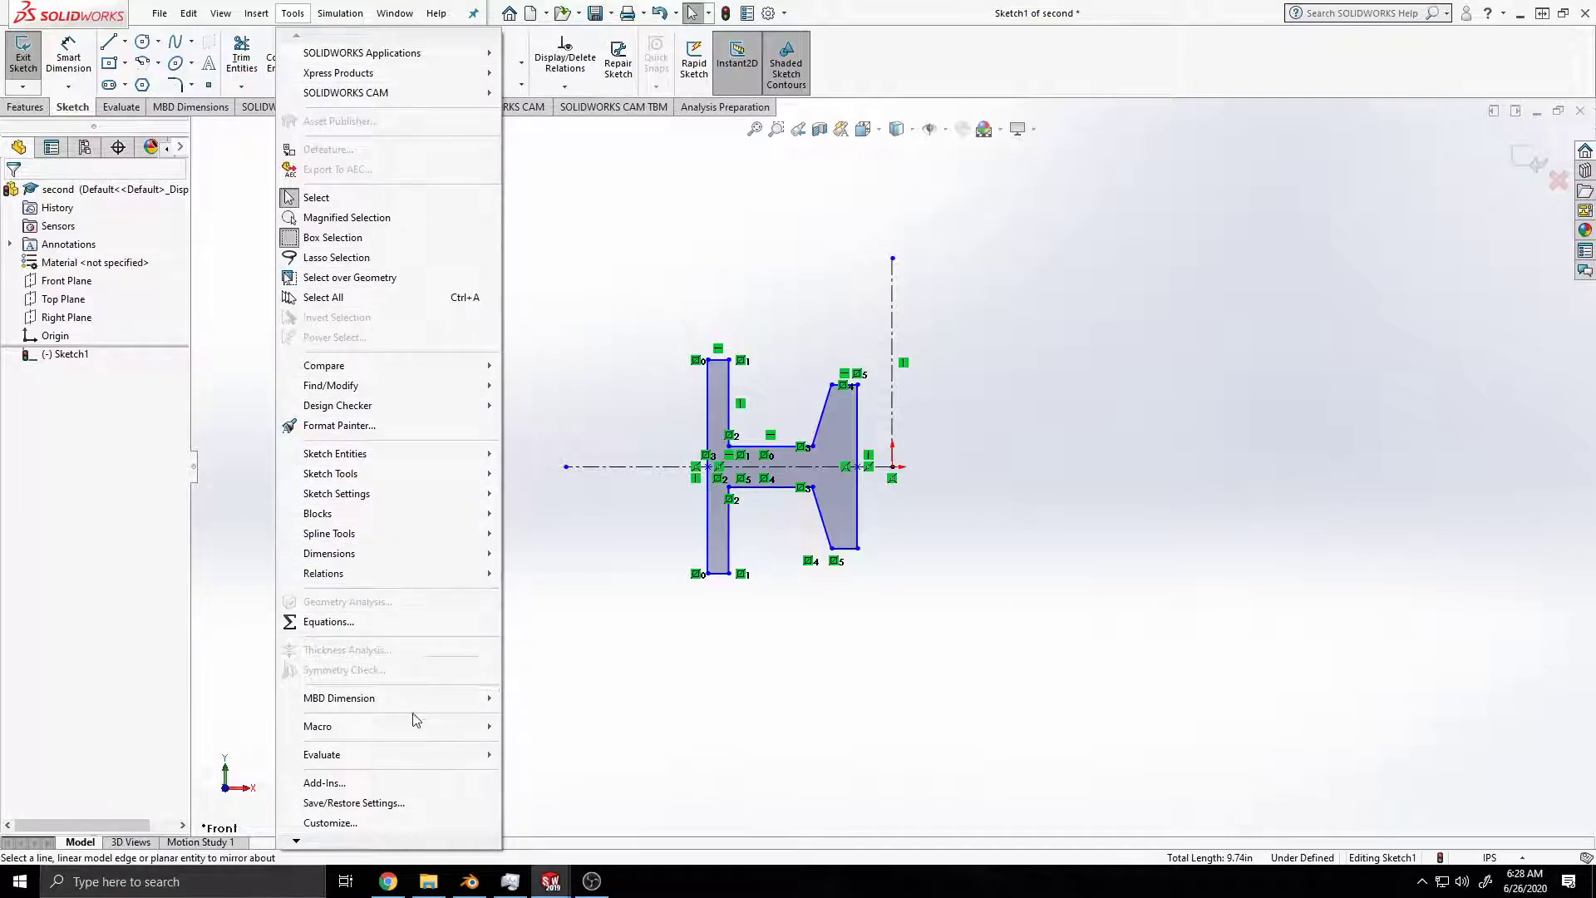
{"action": "mouse_move", "coordinate": [224, 18]}
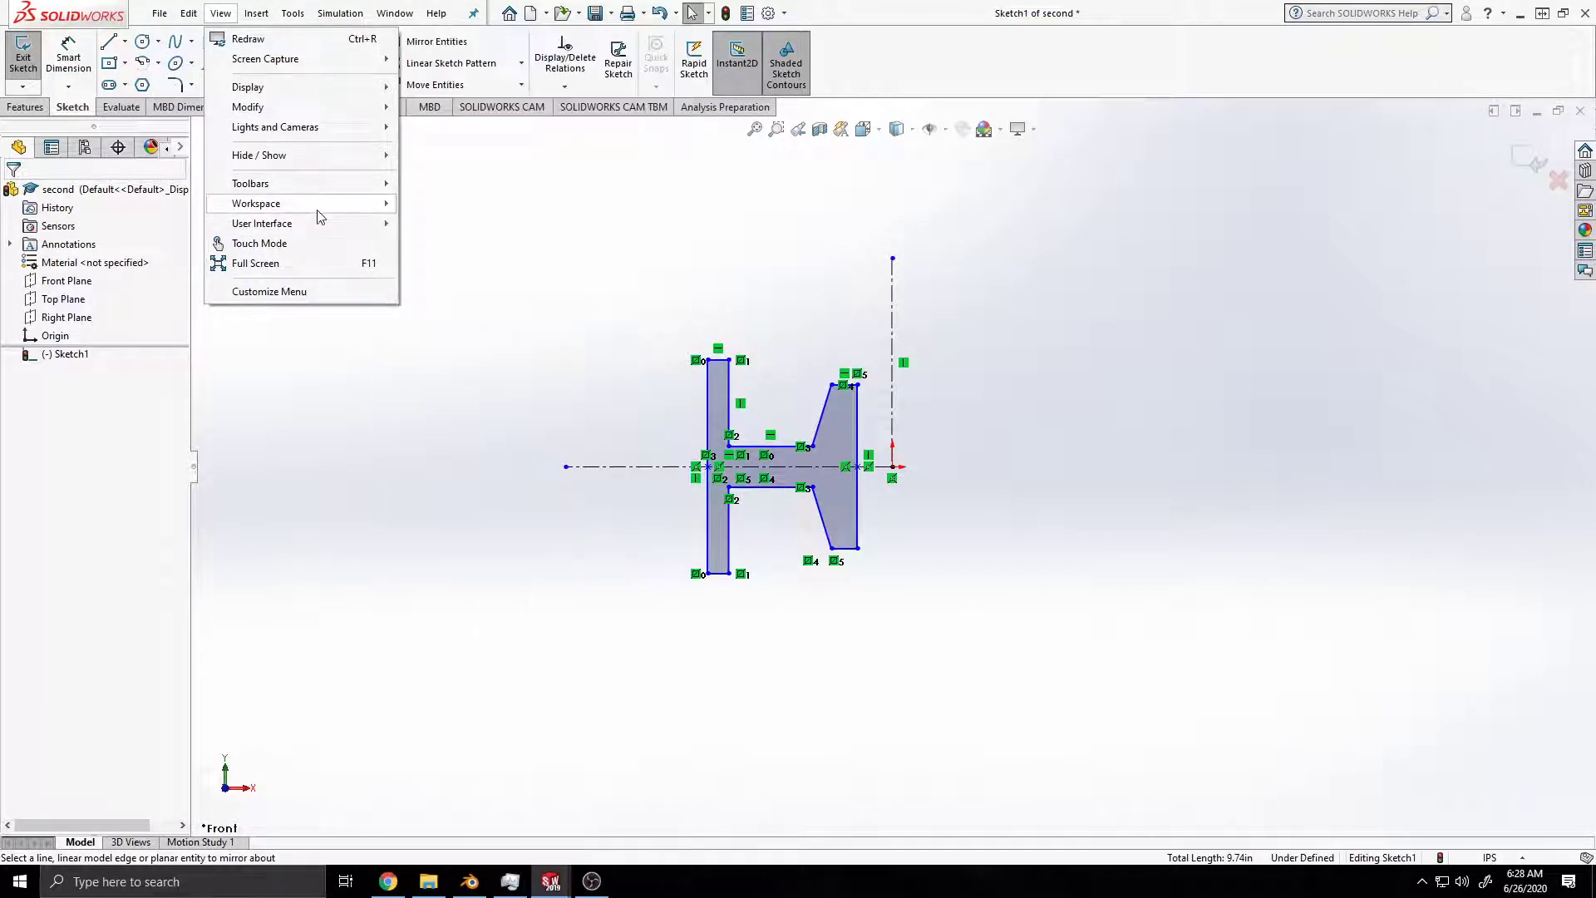
{"action": "mouse_move", "coordinate": [331, 224]}
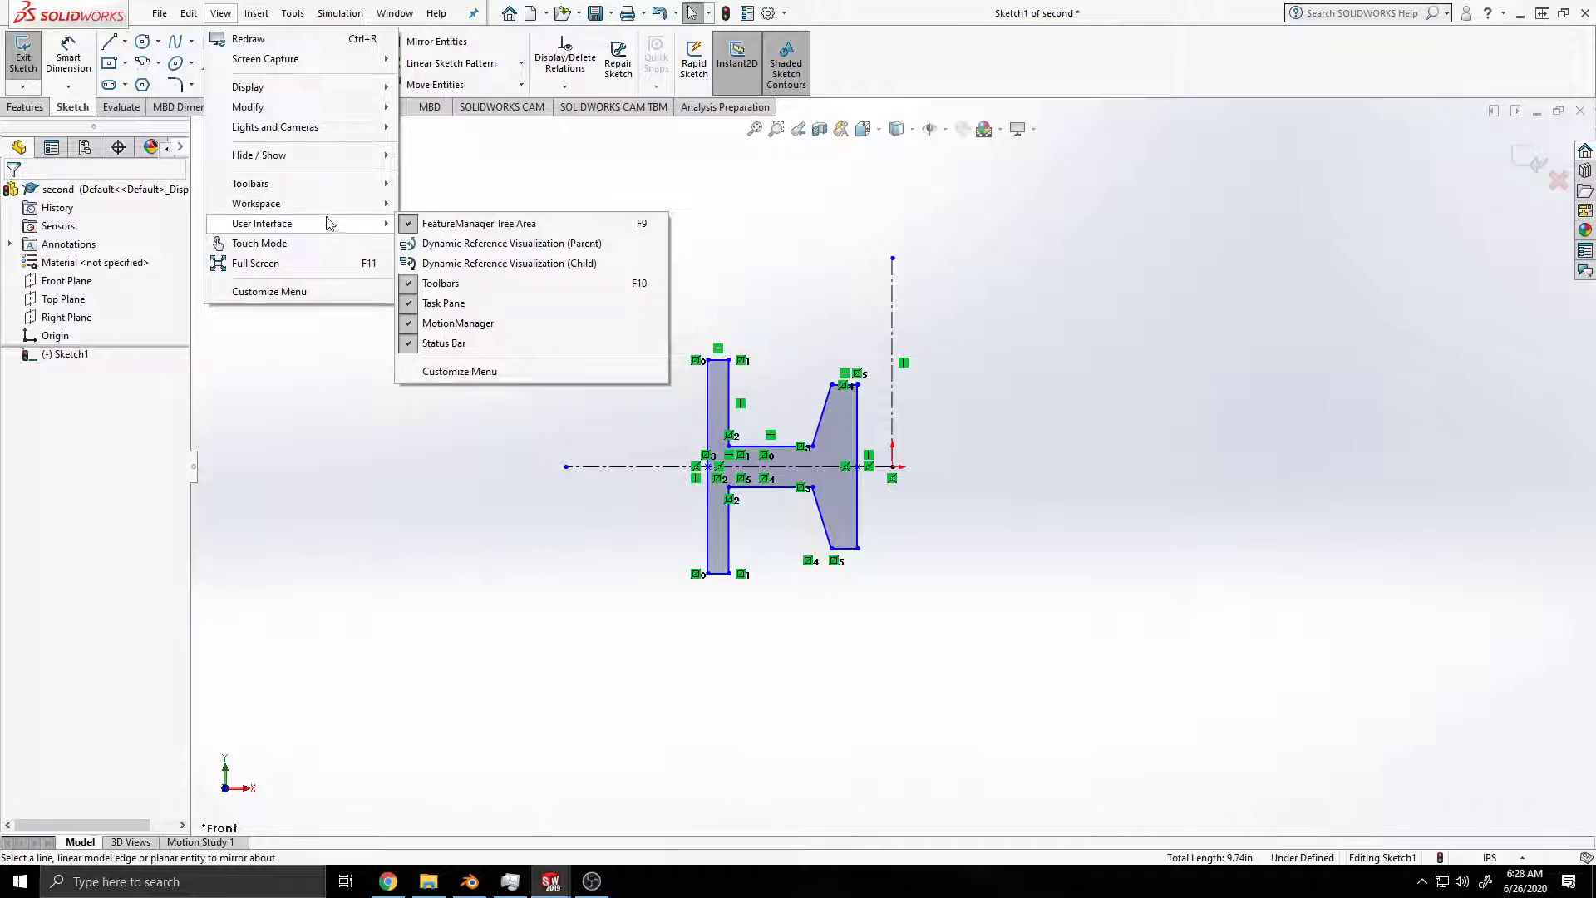
{"action": "mouse_move", "coordinate": [320, 193]}
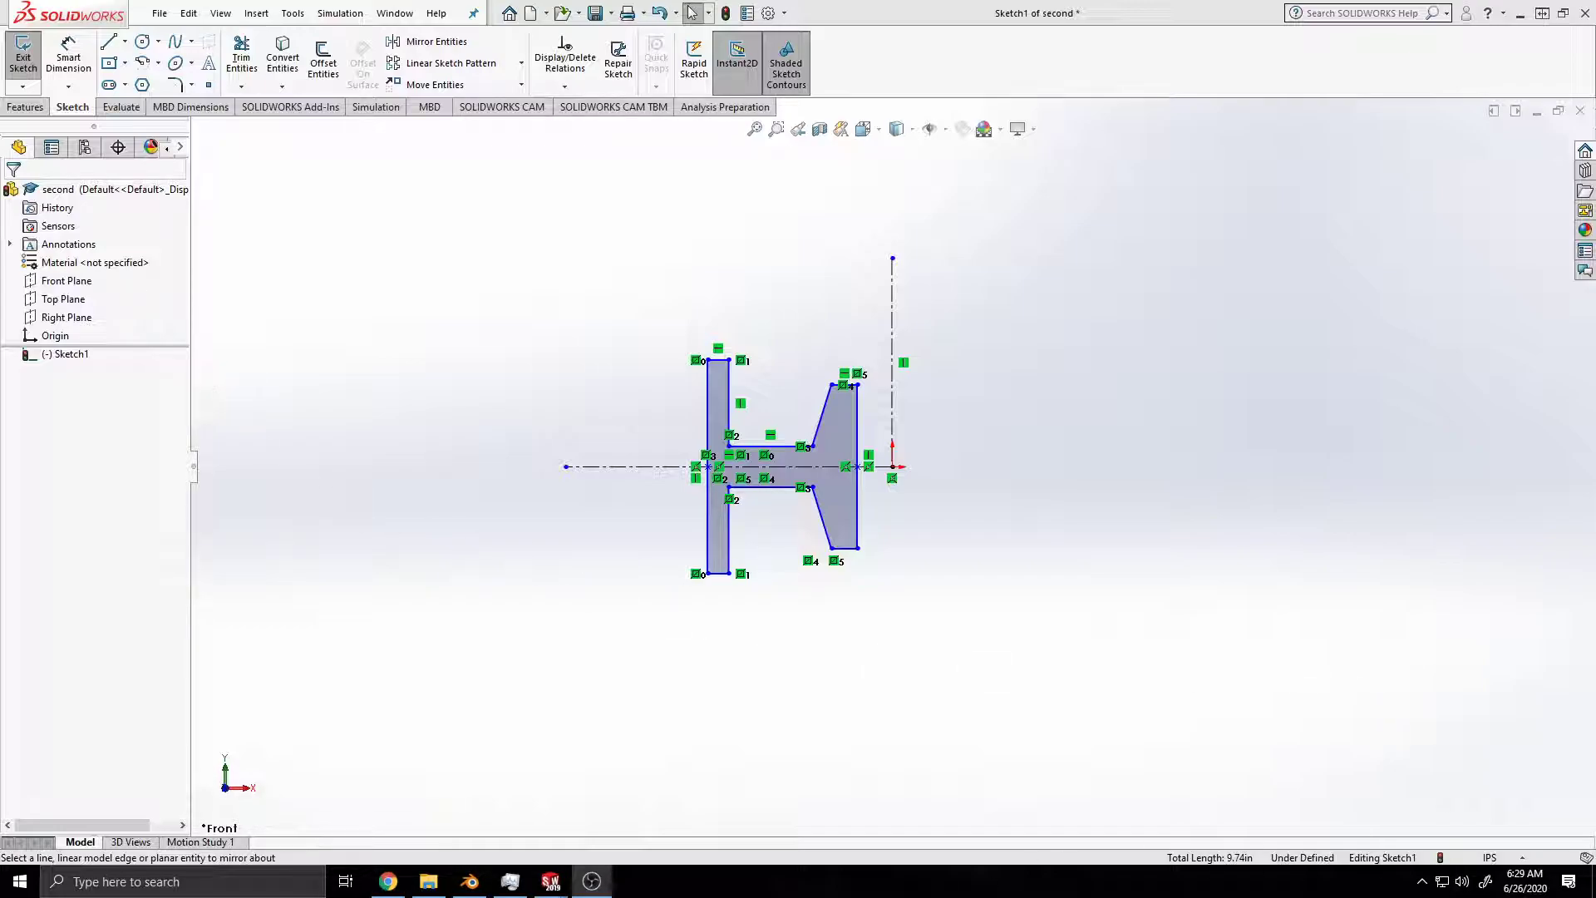
Step: Hide the sketch relation symbols in the graphics area
{"action": "left_click", "coordinate": [220, 13]}
{"action": "mouse_move", "coordinate": [366, 156]}
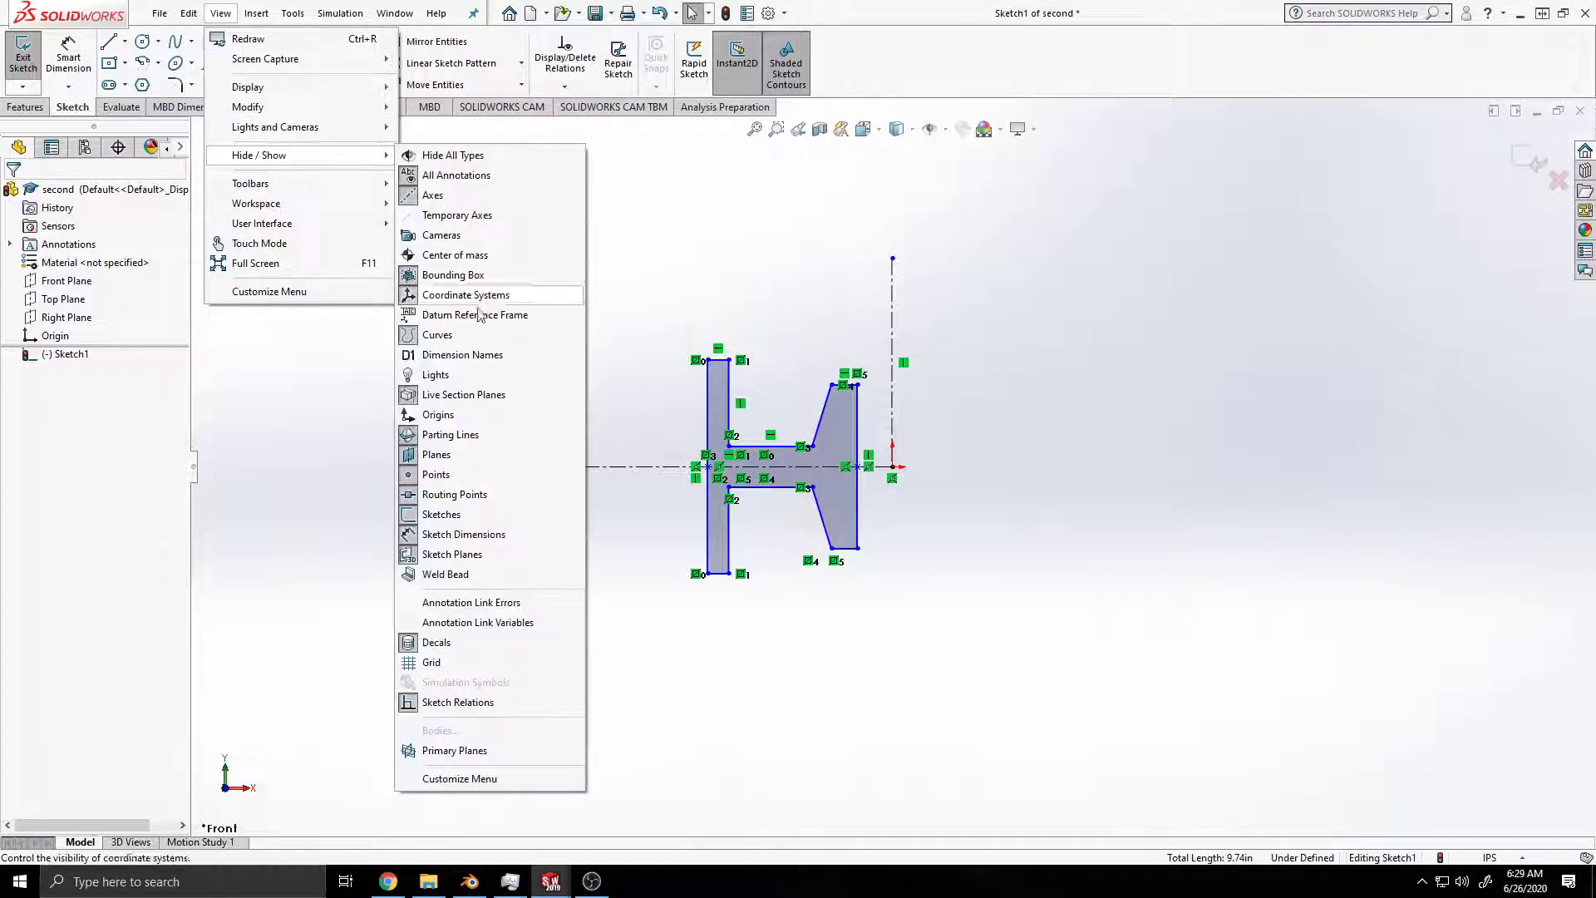
{"action": "left_click", "coordinate": [509, 703]}
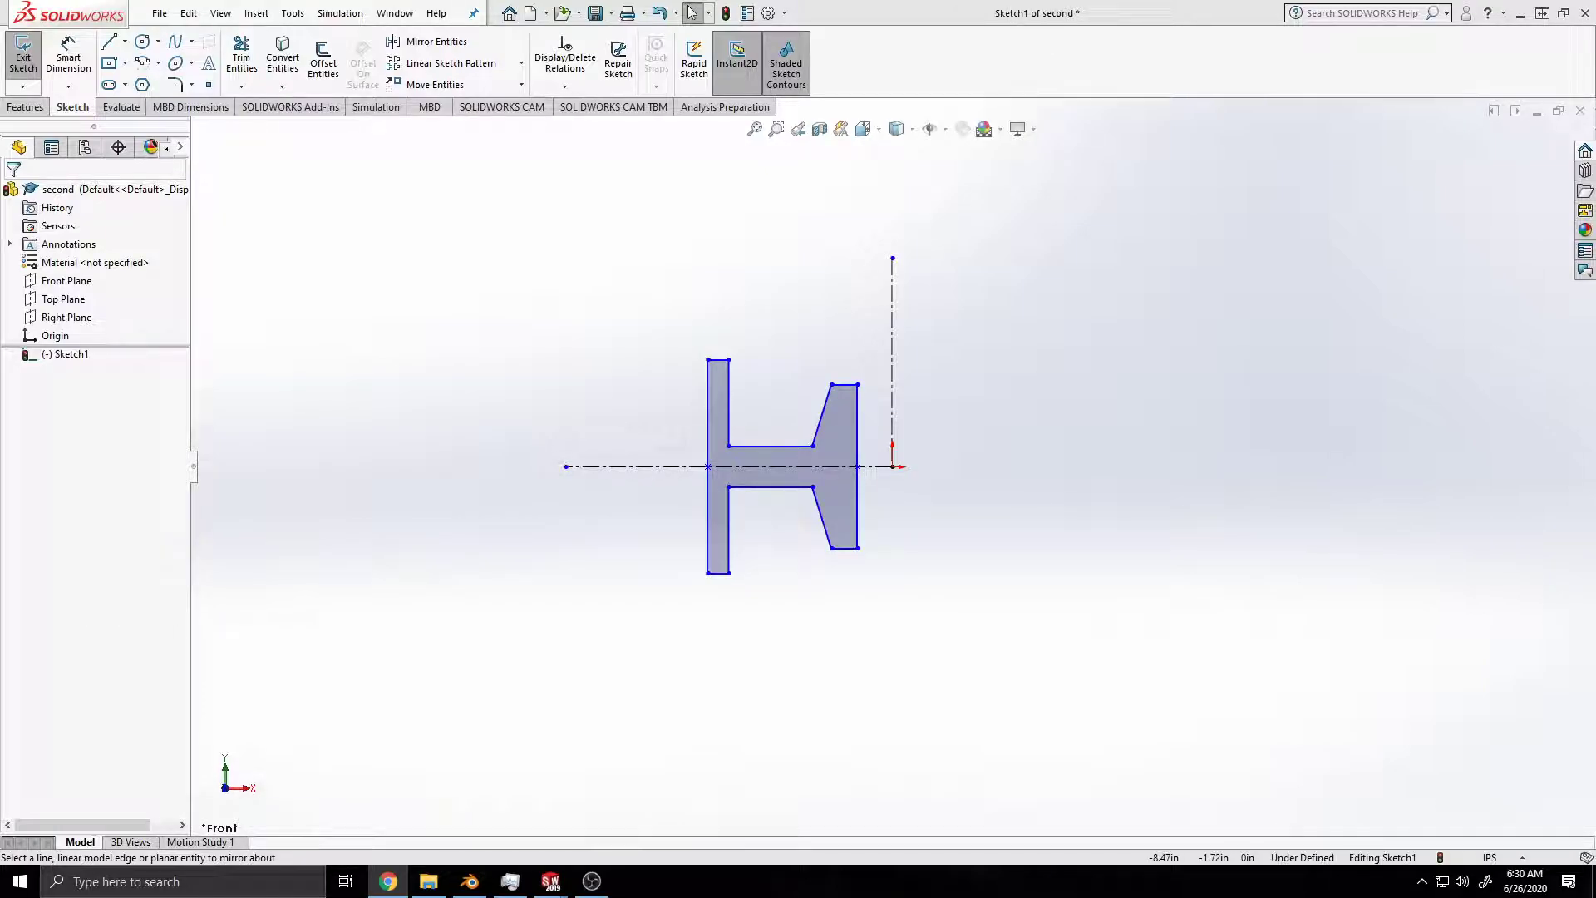
{"action": "left_click", "coordinate": [68, 59]}
{"action": "left_click", "coordinate": [892, 416]}
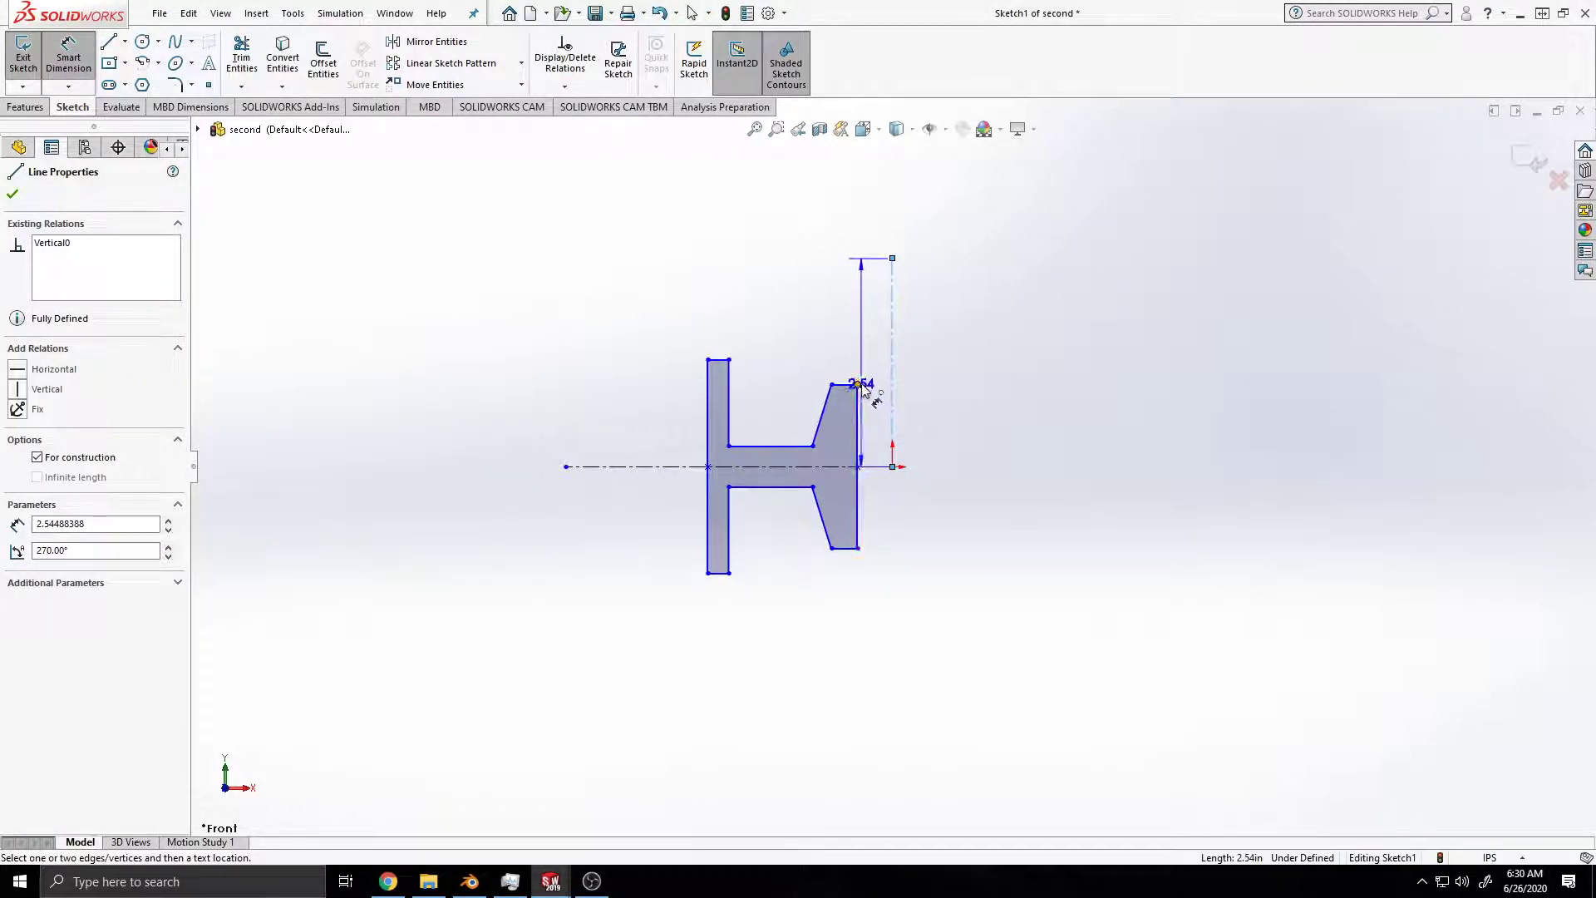
{"action": "left_click", "coordinate": [858, 384]}
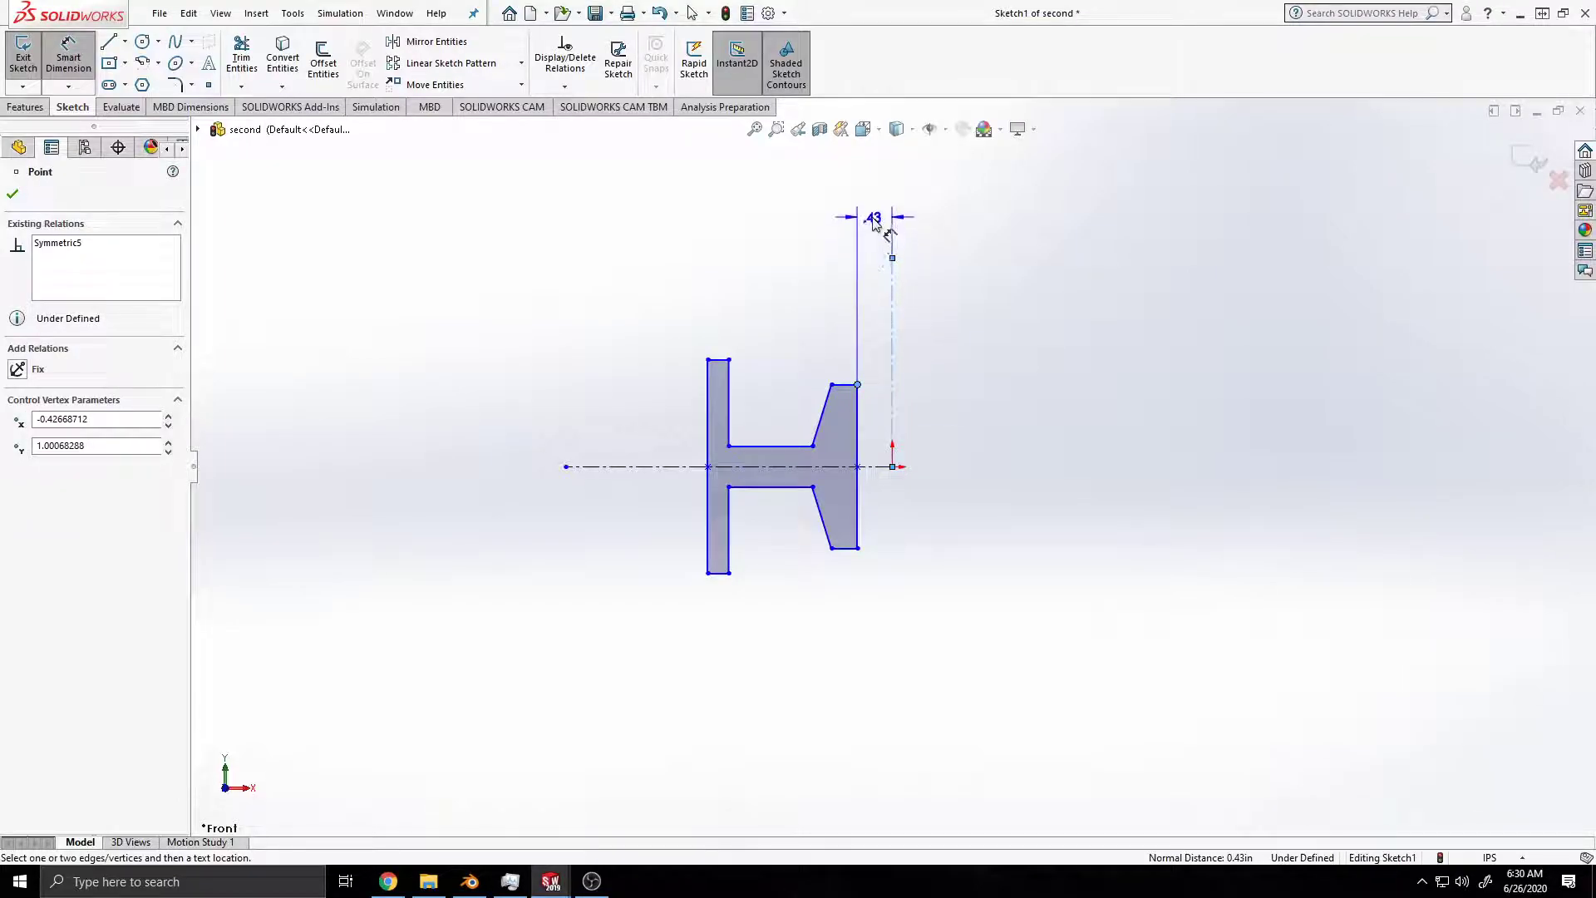
{"action": "left_click", "coordinate": [869, 240]}
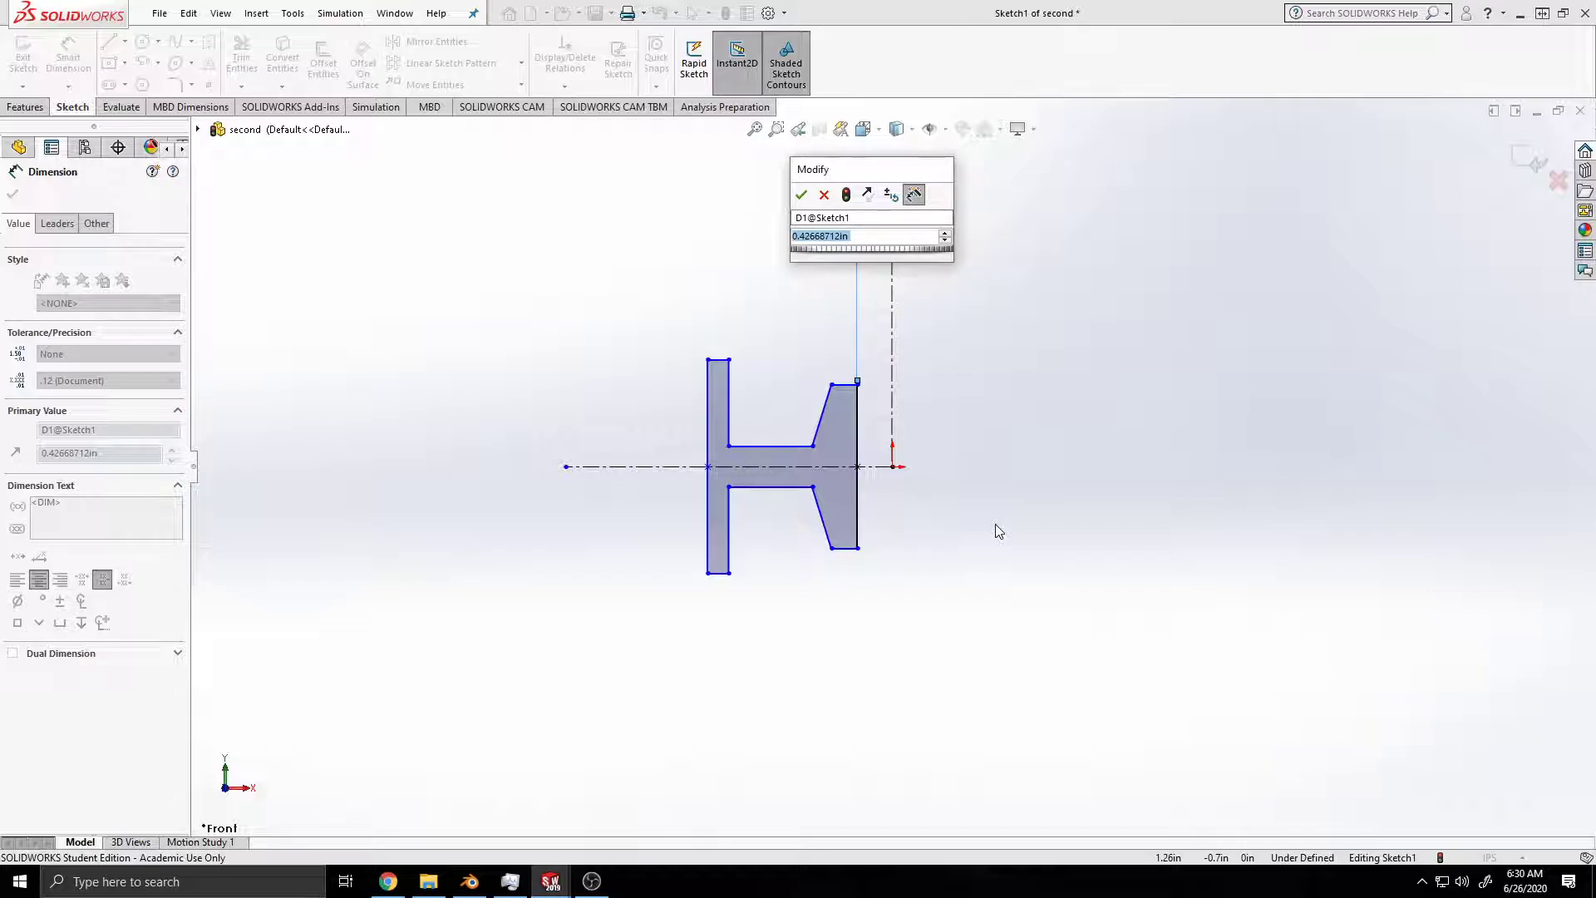
{"action": "key", "text": "Return"}
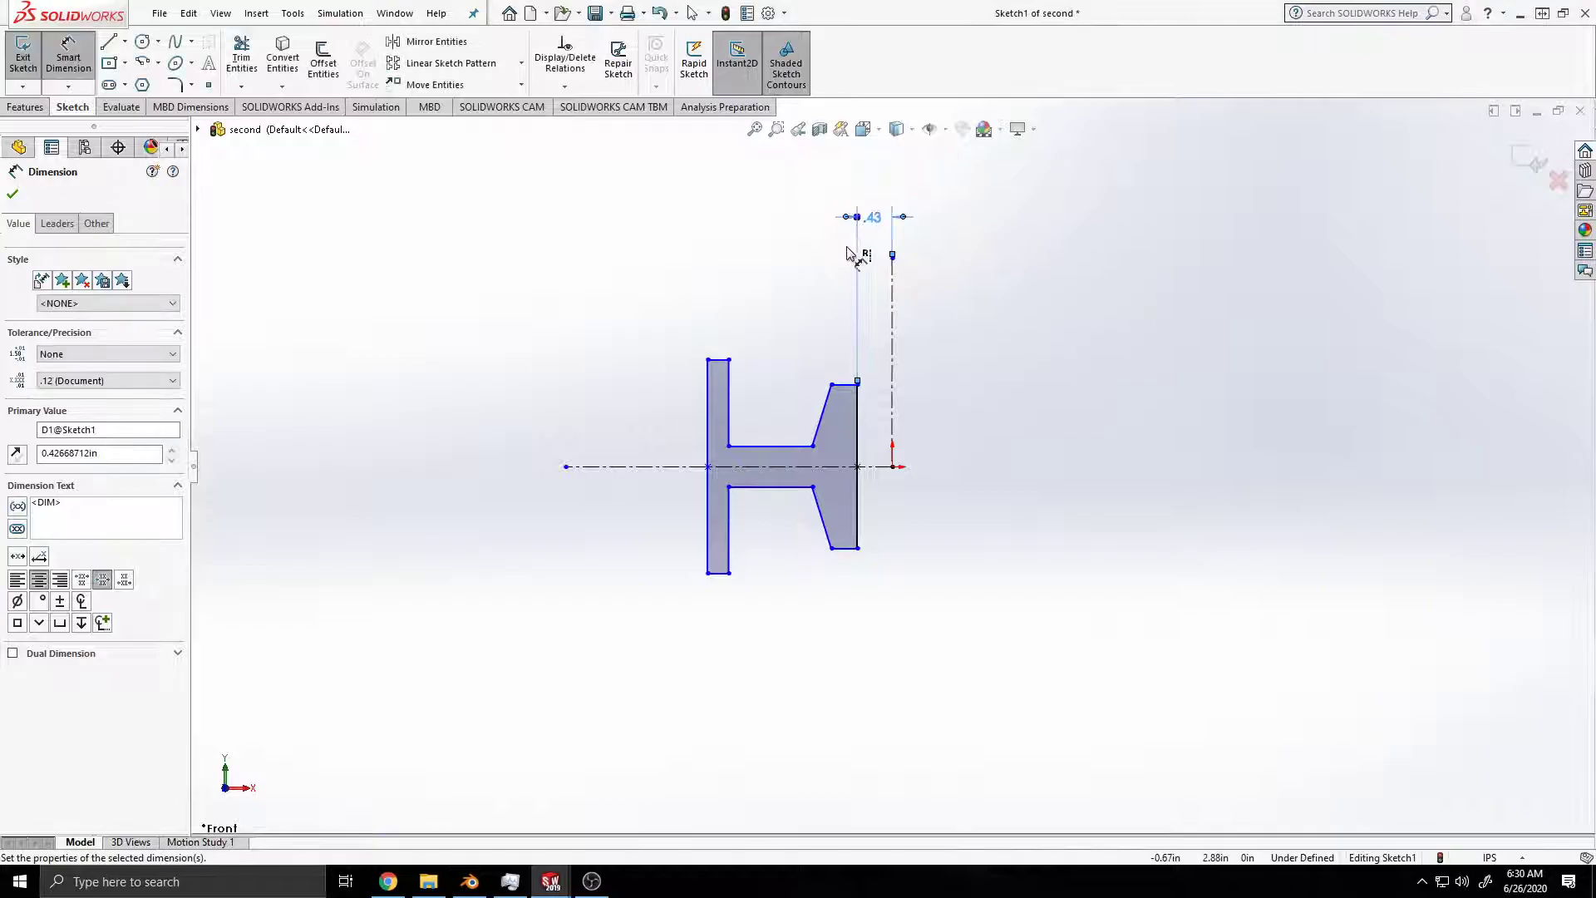
{"action": "left_click", "coordinate": [873, 219]}
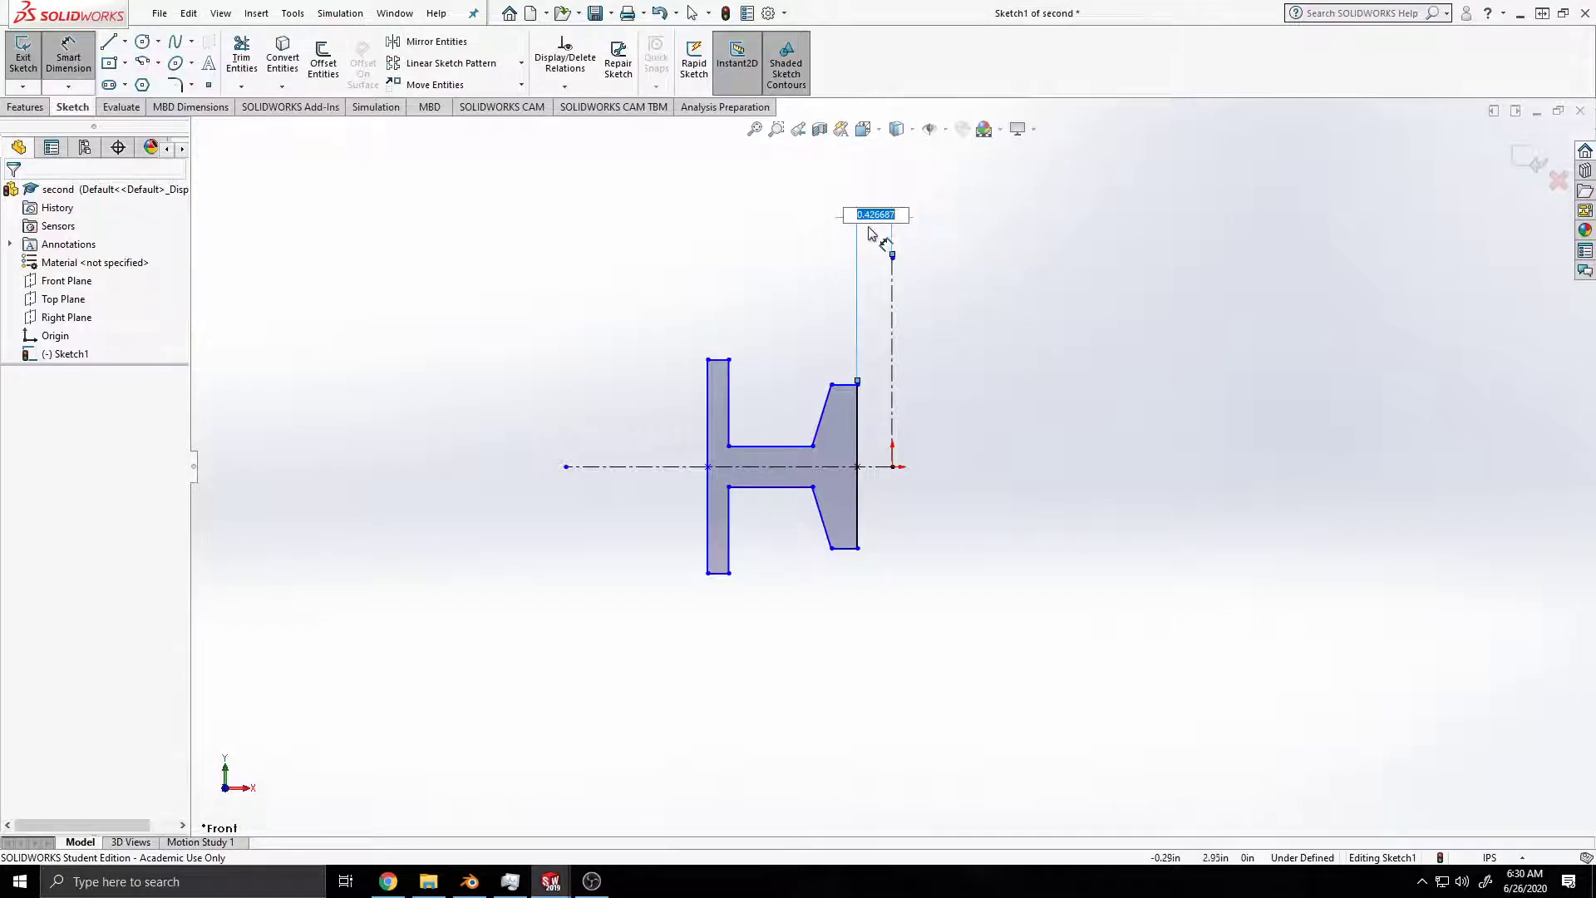
{"action": "left_click", "coordinate": [743, 254]}
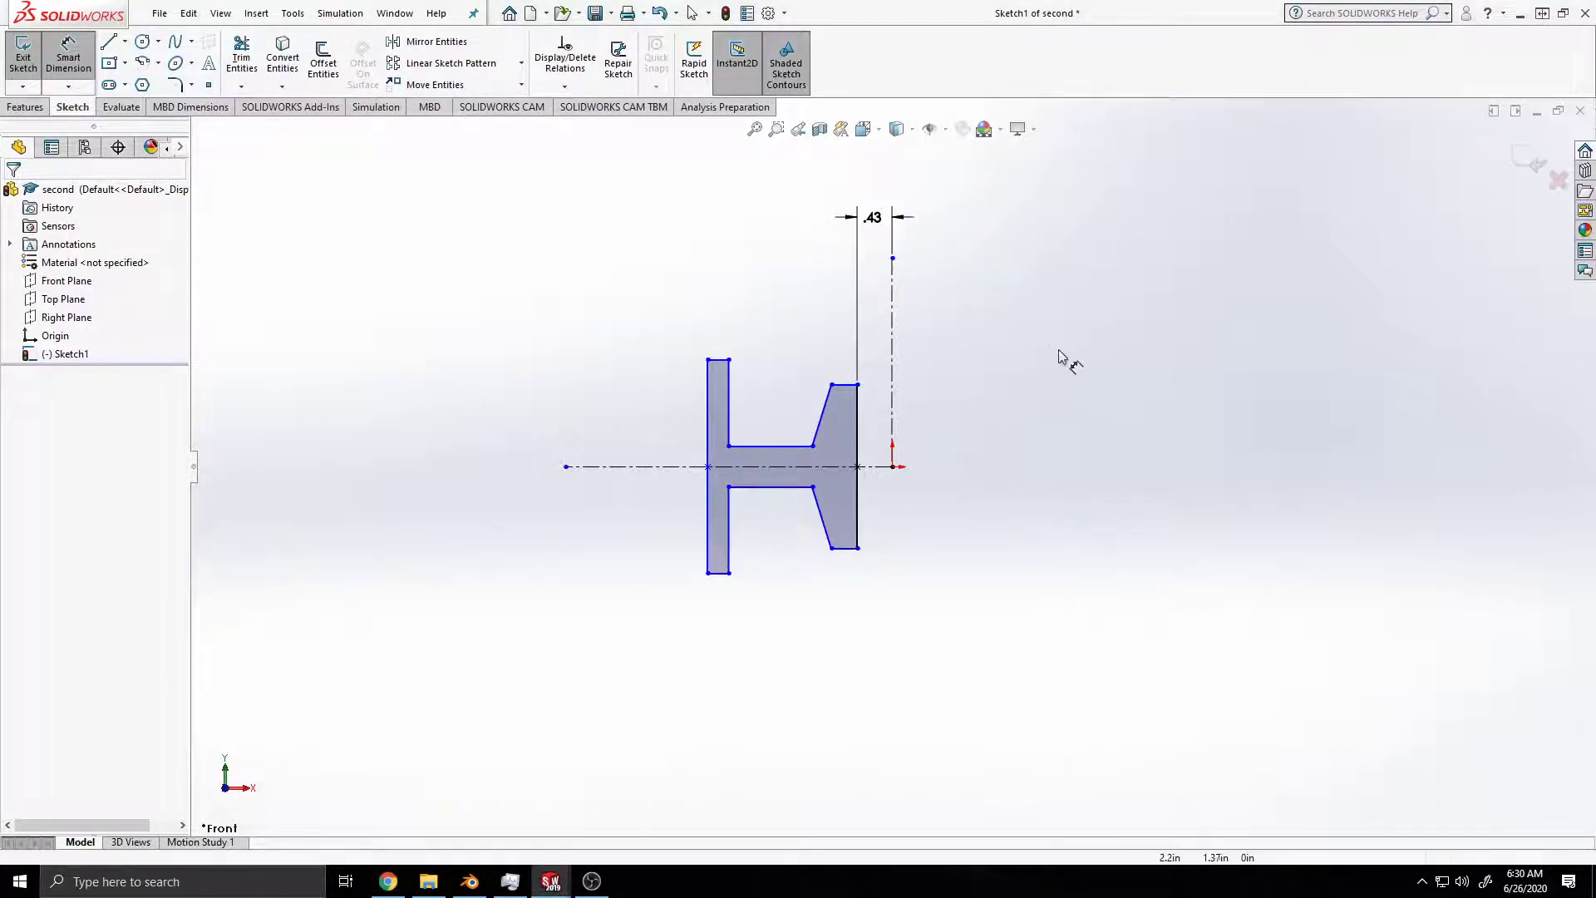
{"action": "key", "text": "Escape"}
{"action": "key", "text": "ctrl+z"}
{"action": "key", "text": "ctrl+z"}
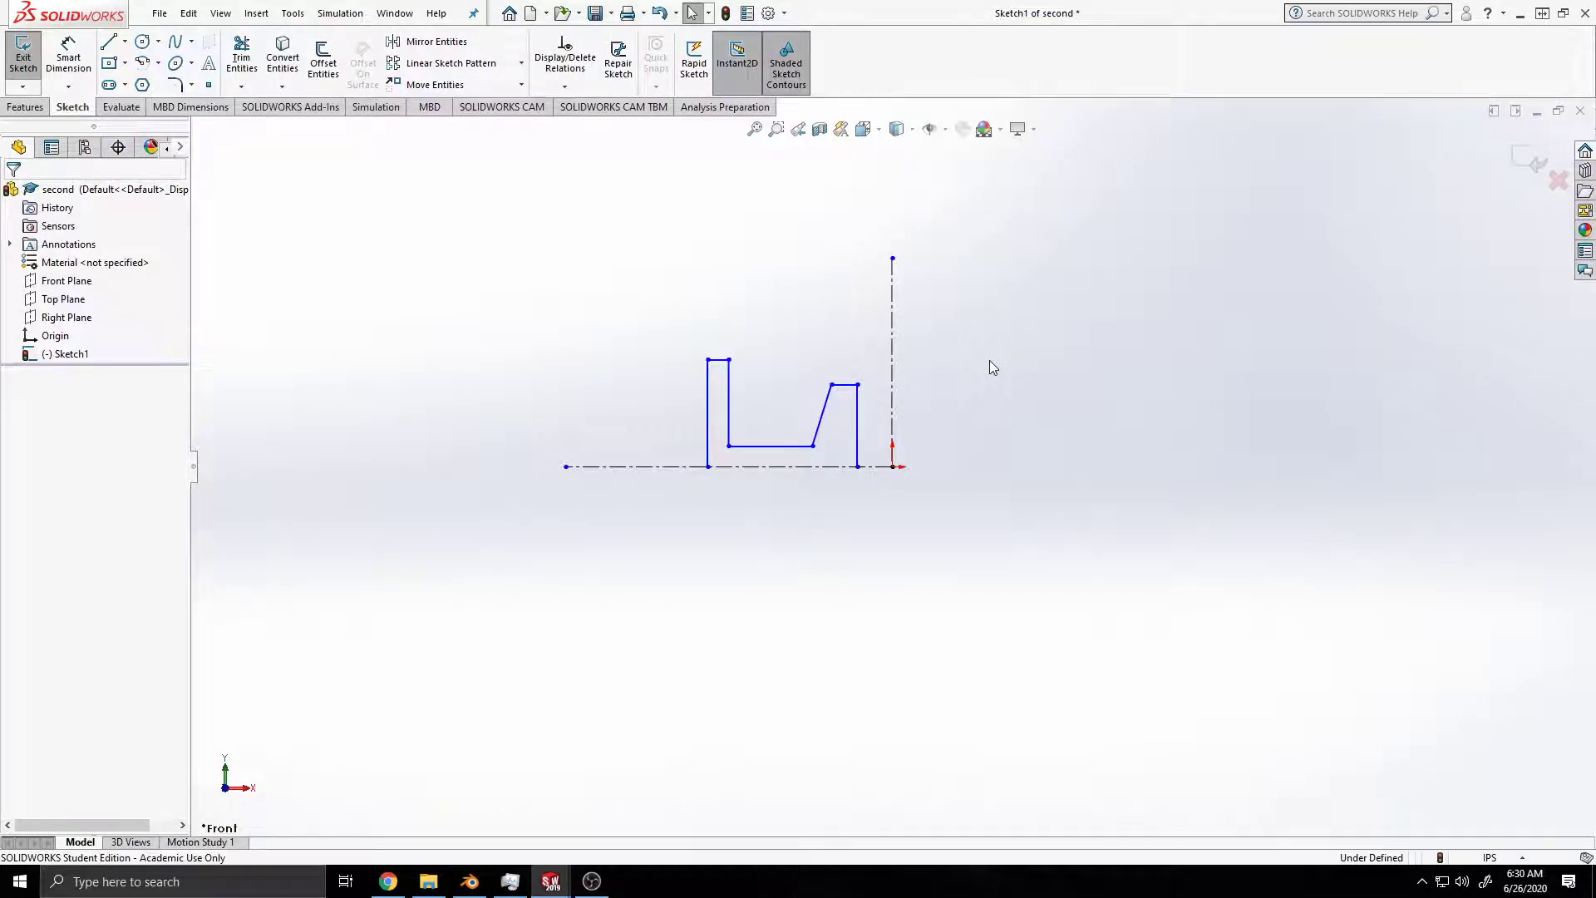
{"action": "key", "text": "ctrl+y"}
Step: Dimension the profile's vertical edge nearest the origin as a doubled distance of 0.75 in across the vertical centerline
{"action": "left_click", "coordinate": [68, 51]}
{"action": "left_click", "coordinate": [859, 416]}
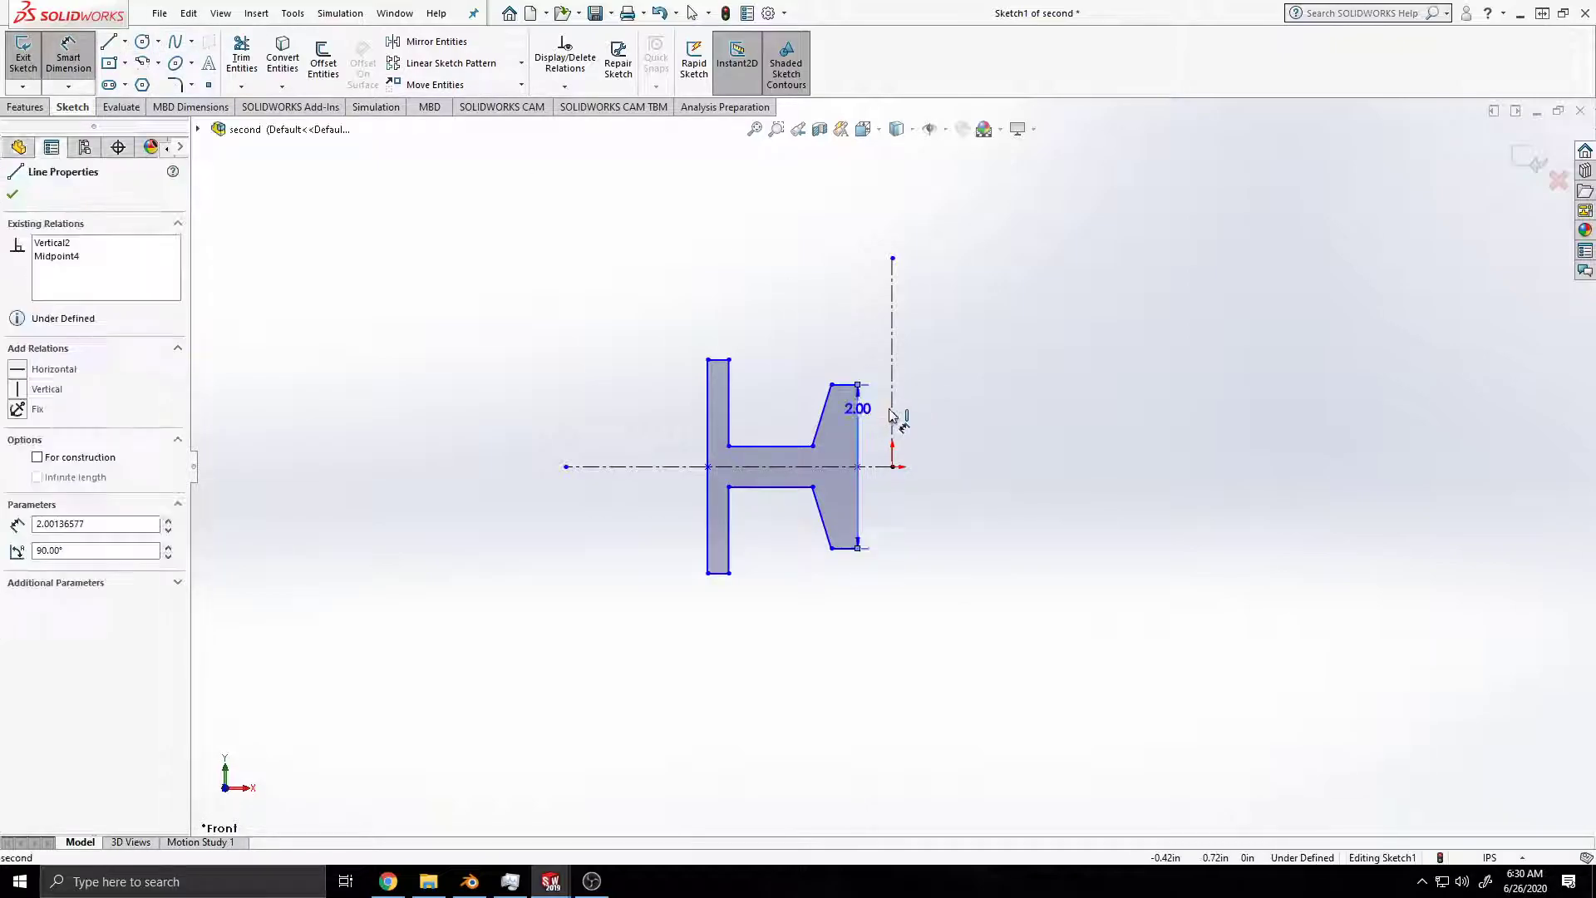
{"action": "left_click", "coordinate": [891, 411]}
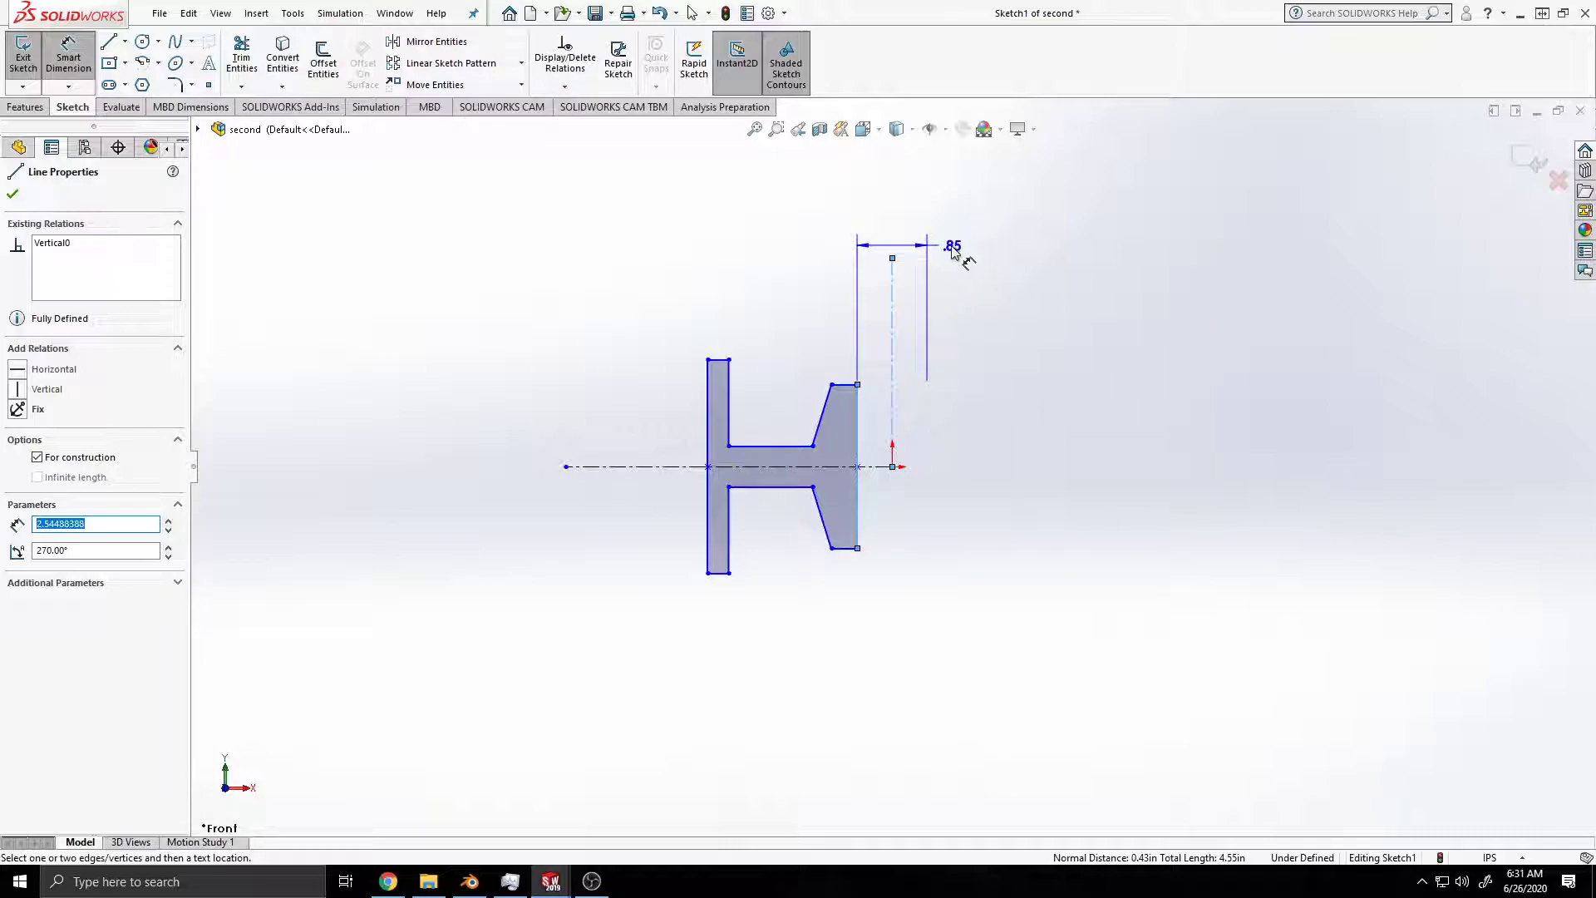
{"action": "left_click", "coordinate": [952, 259]}
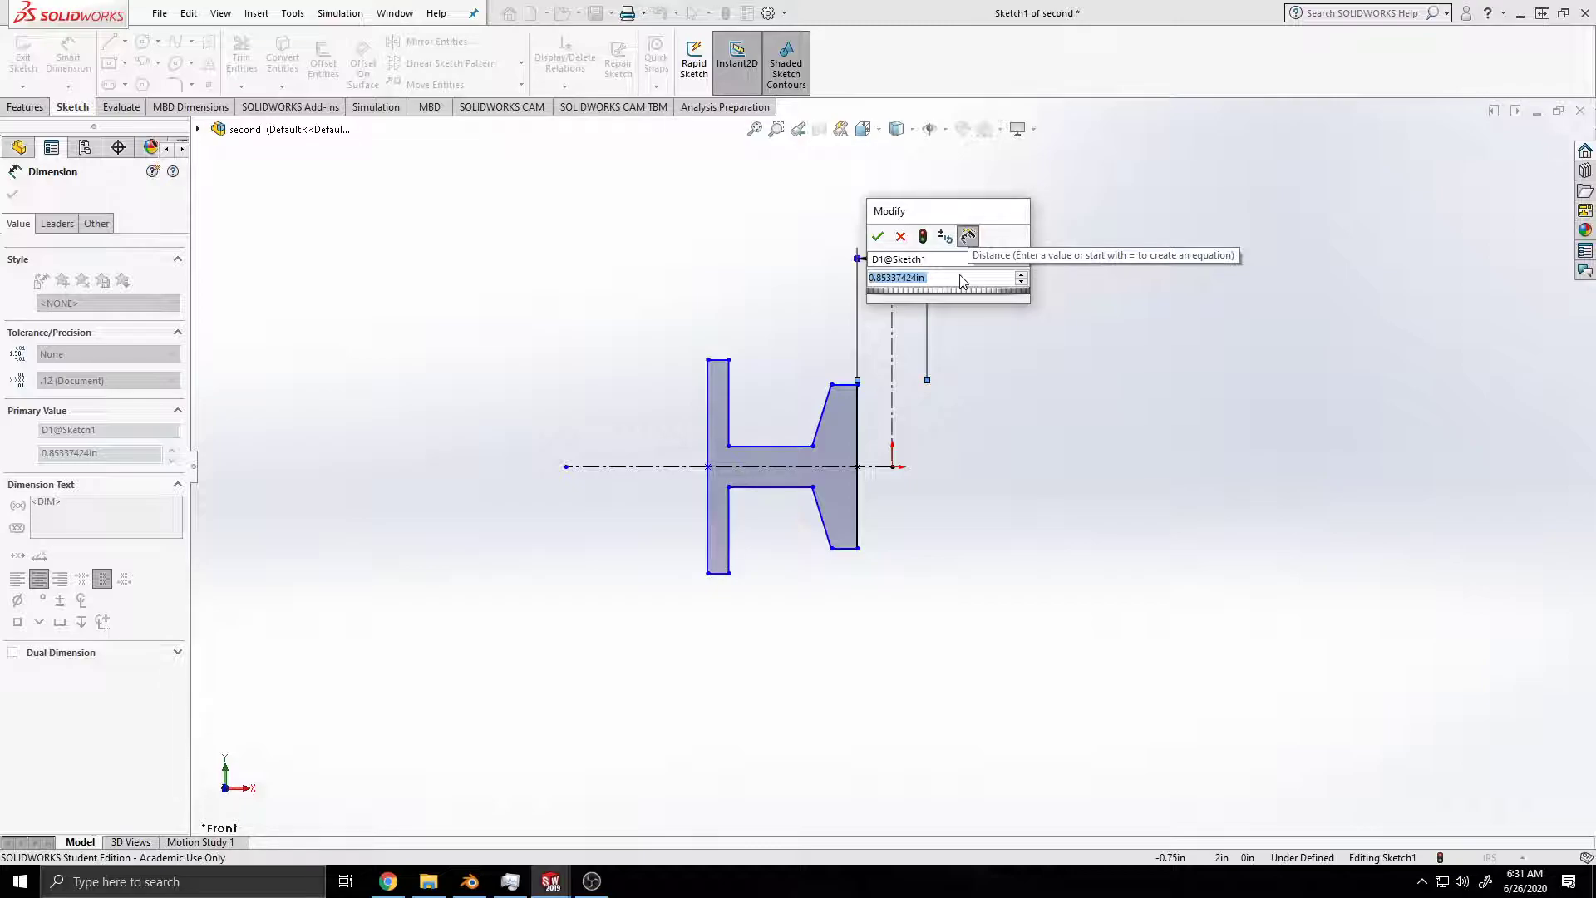
{"action": "type", "text": ".75"}
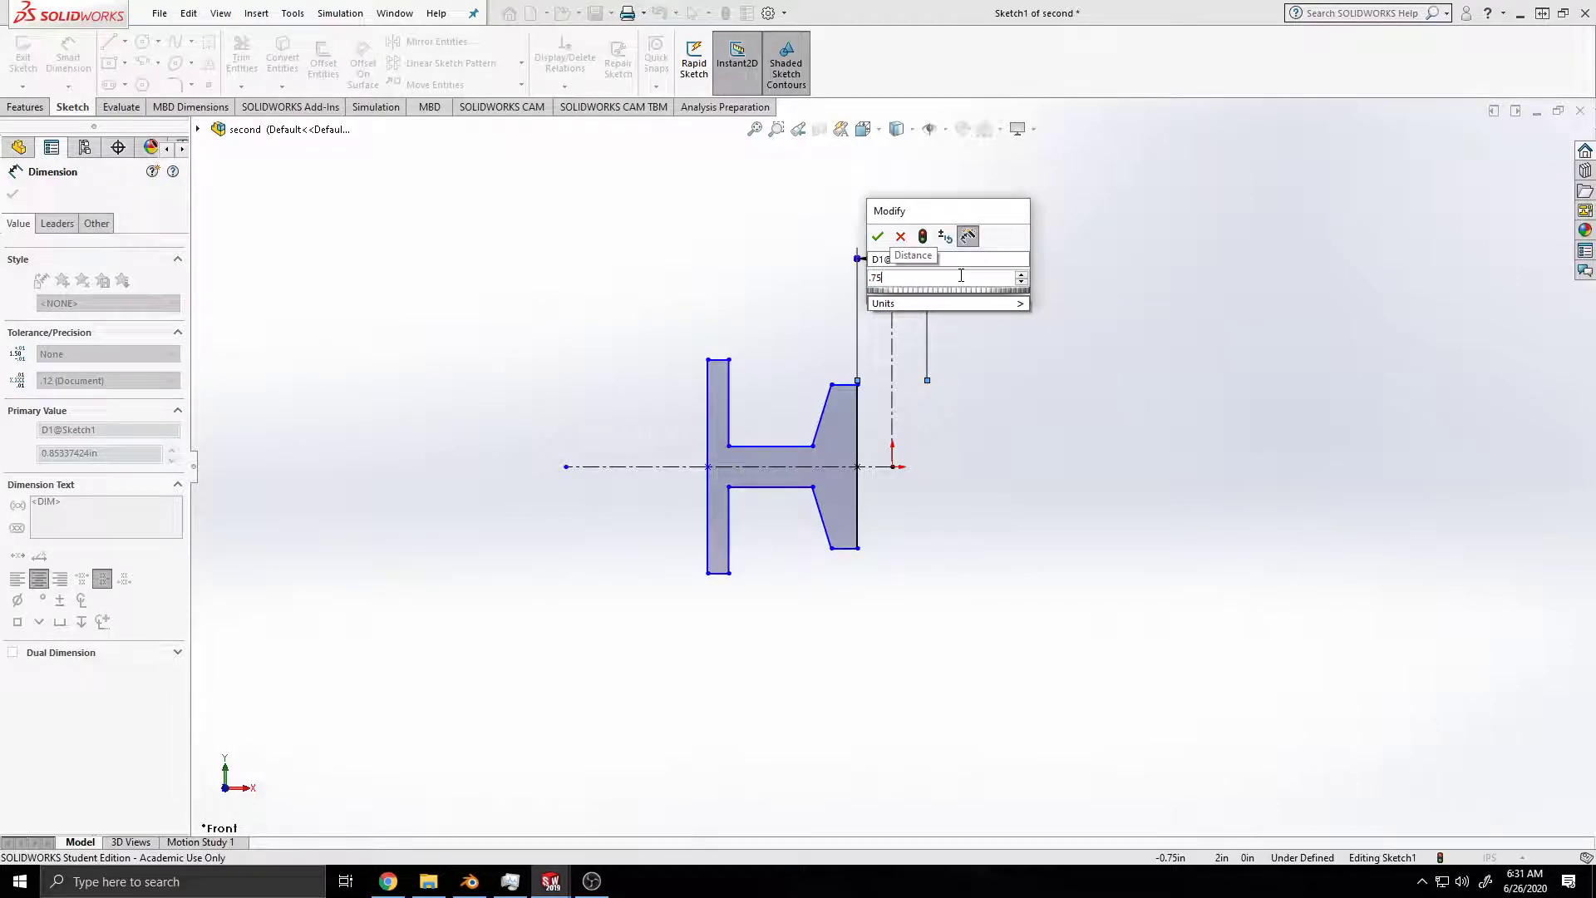
{"action": "key", "text": "Return"}
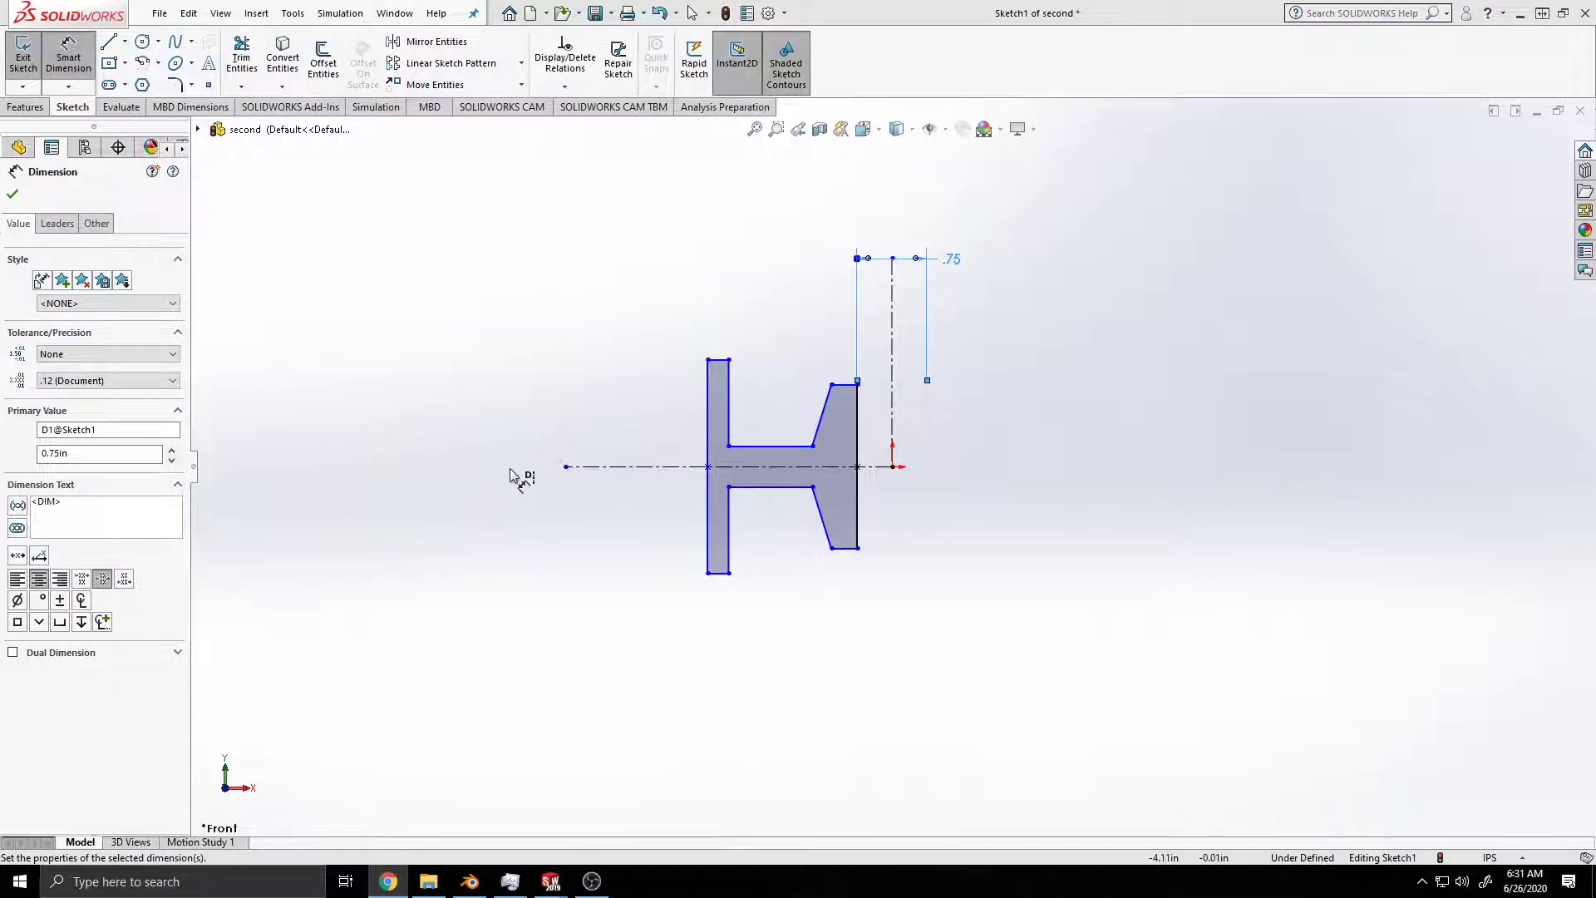
Step: Dimension the short upper horizontal edge of the tapered flange near the origin to 0.40 in
{"action": "left_click", "coordinate": [846, 387]}
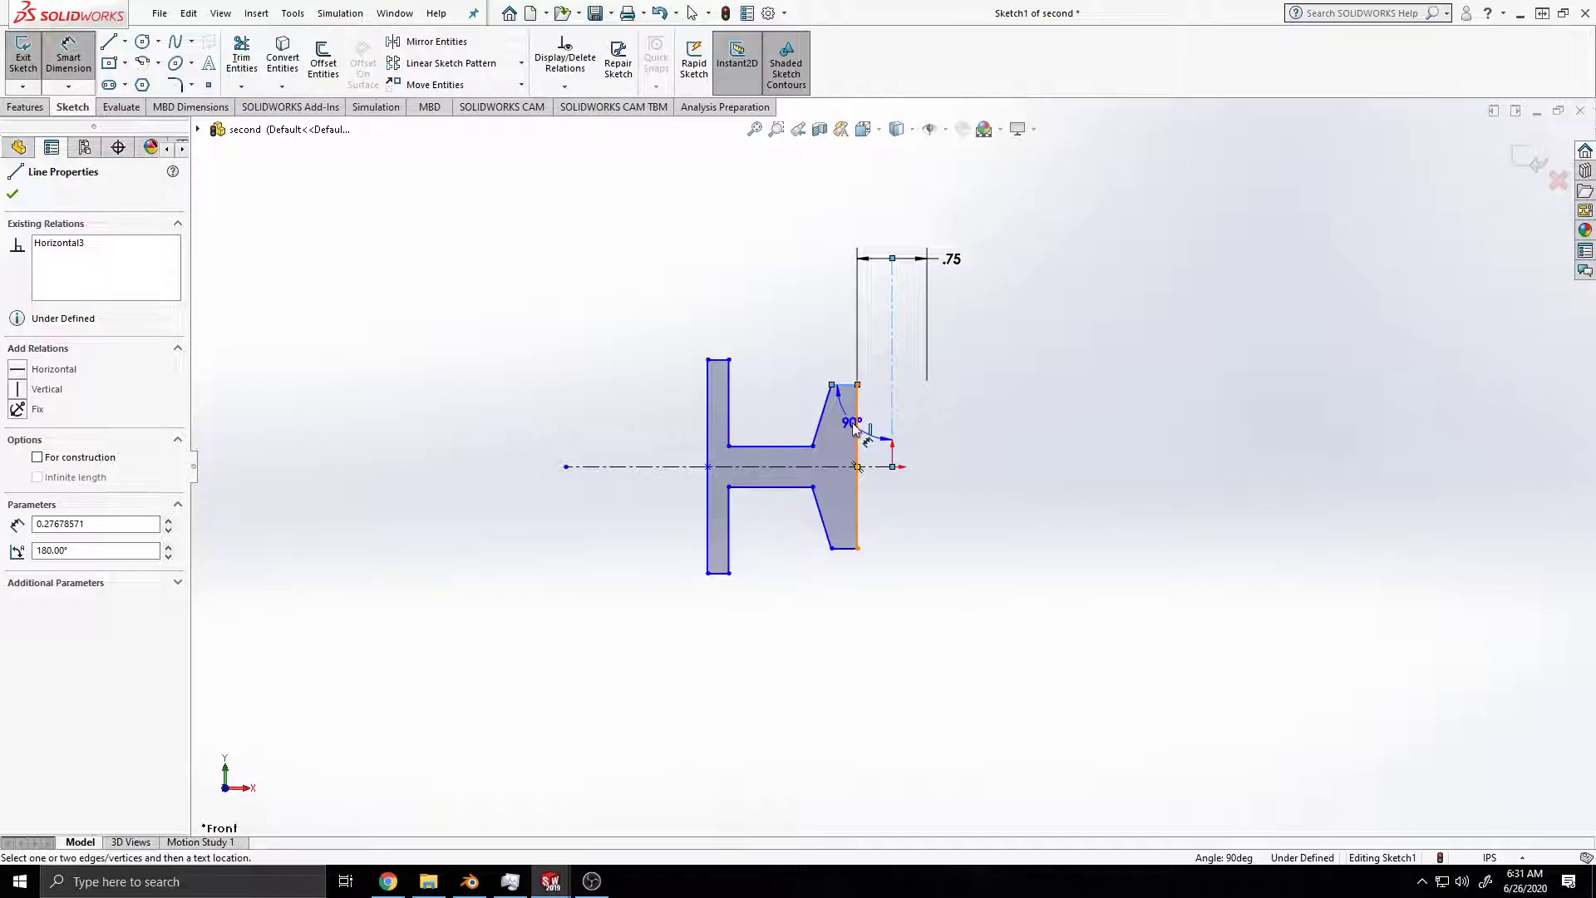
{"action": "key", "text": "Escape"}
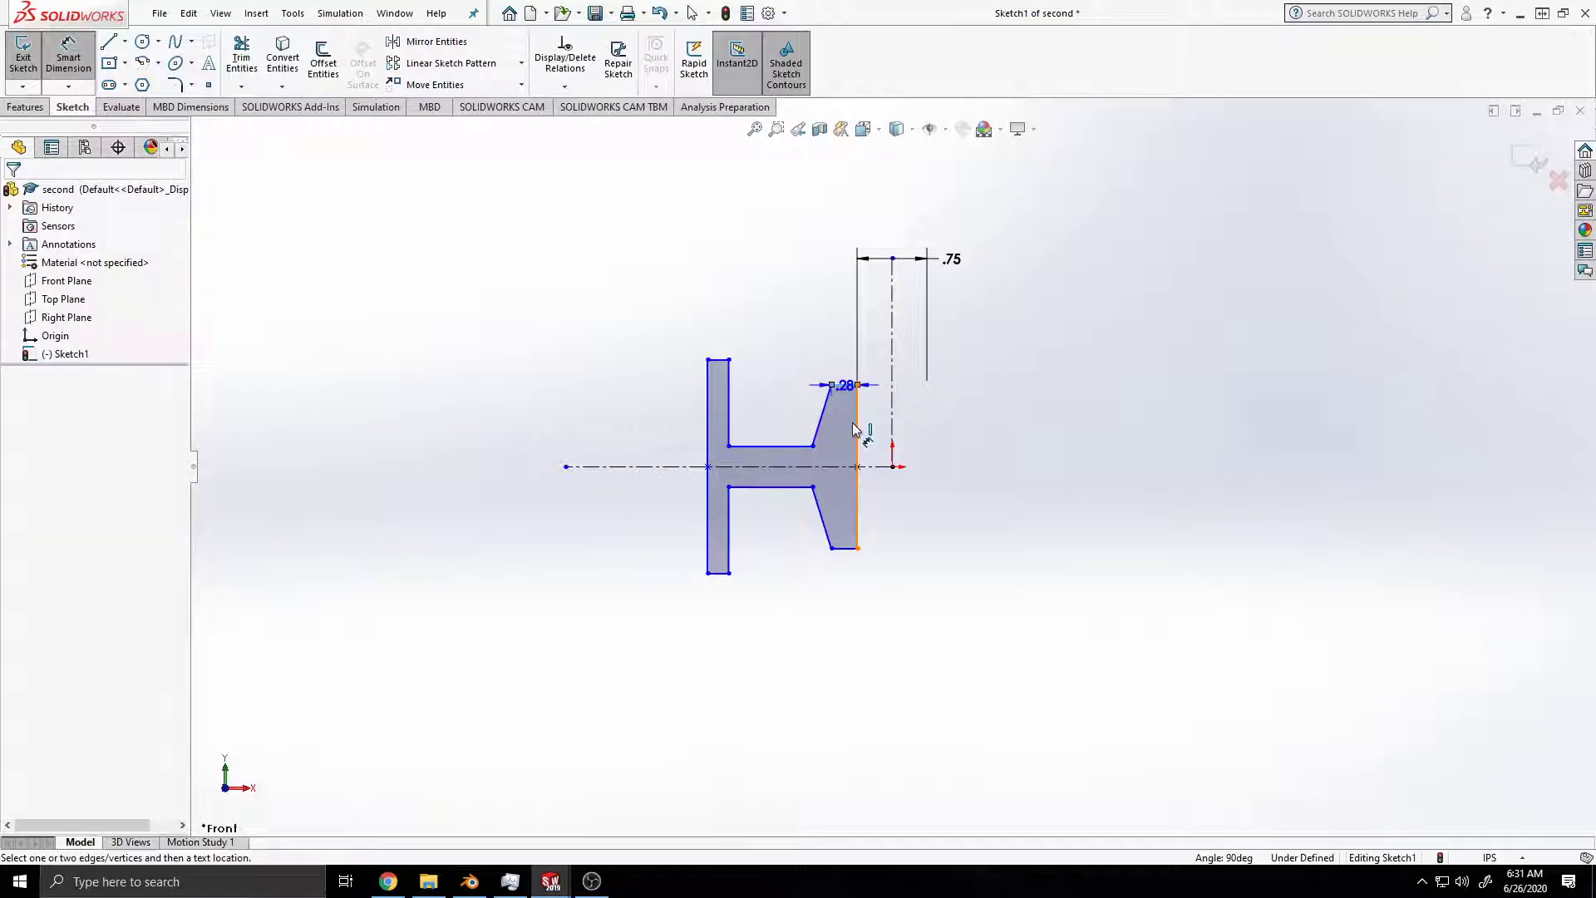
{"action": "left_click", "coordinate": [853, 259]}
{"action": "type", "text": ".4"}
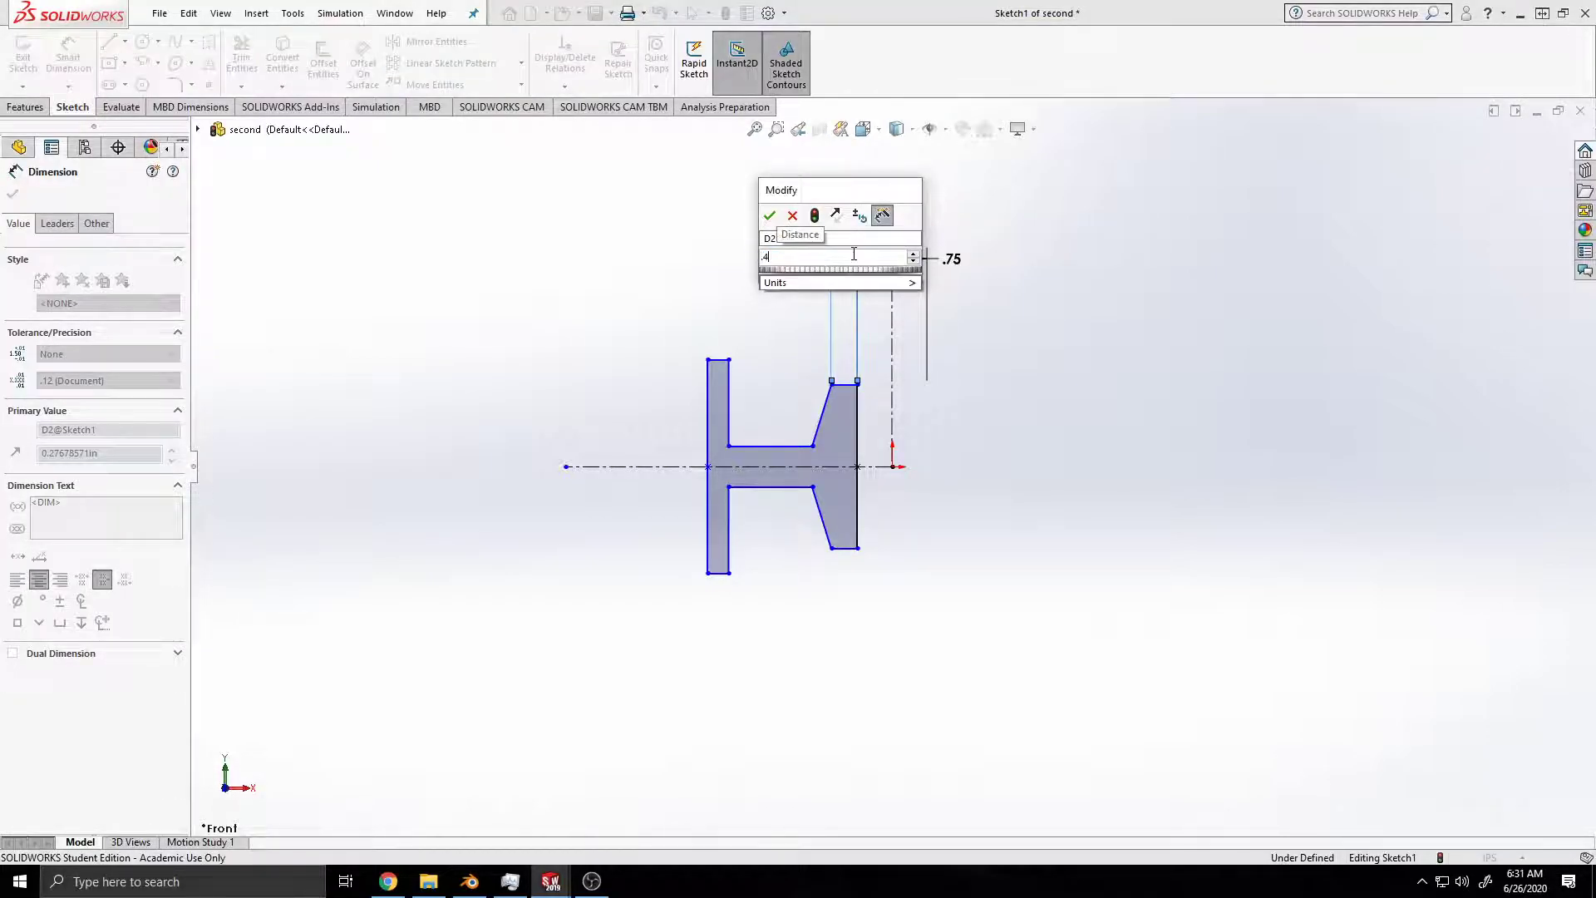
{"action": "key", "text": "Return"}
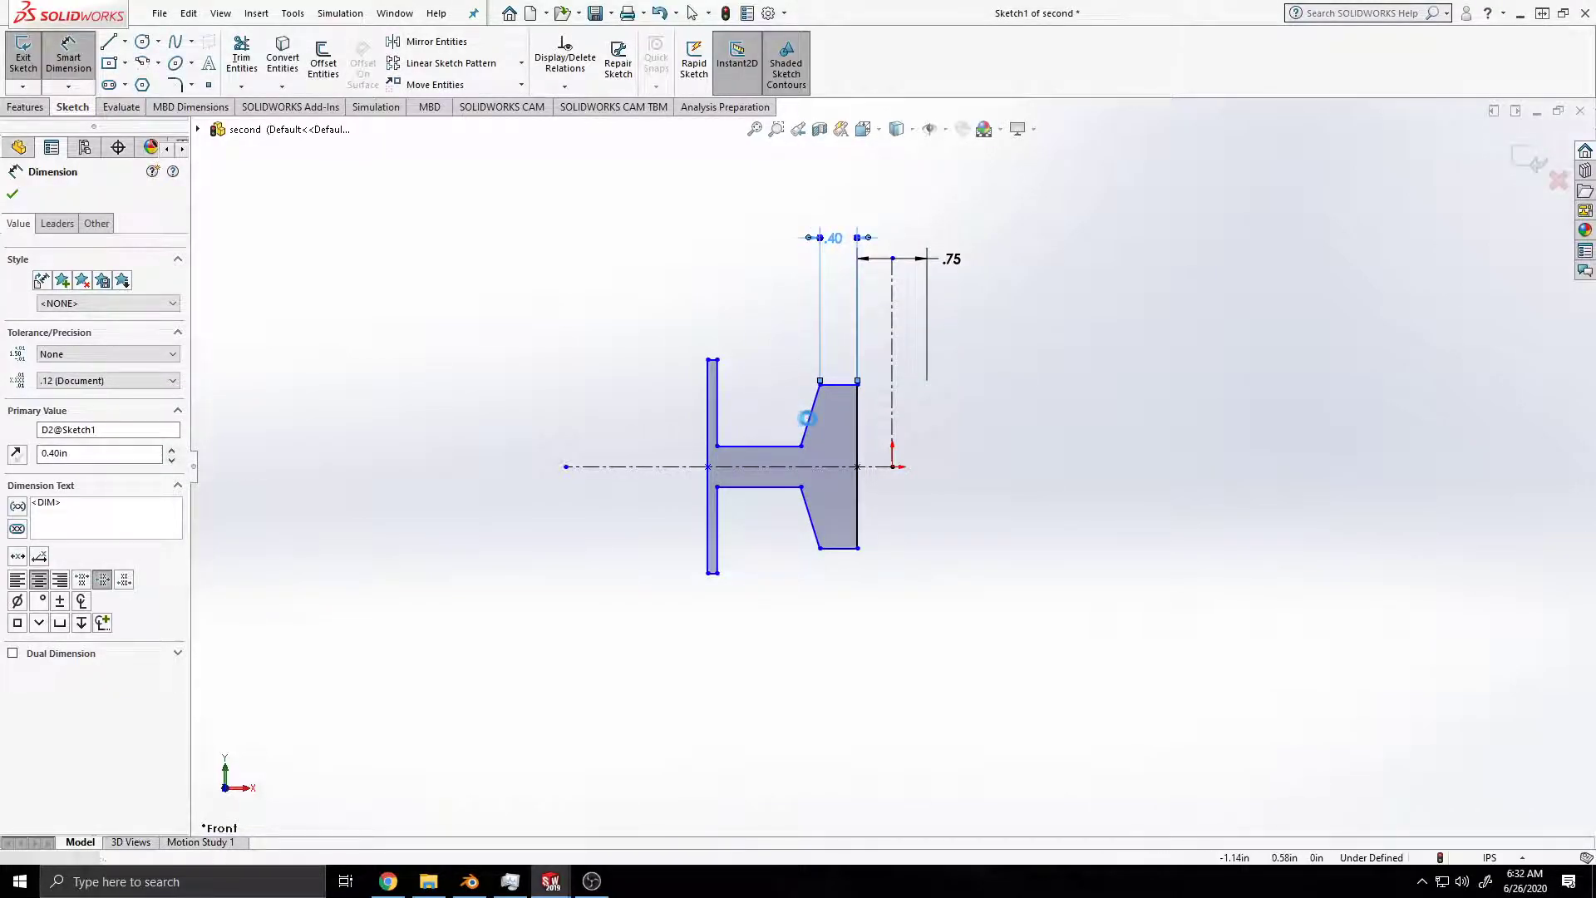
{"action": "left_click", "coordinate": [791, 402]}
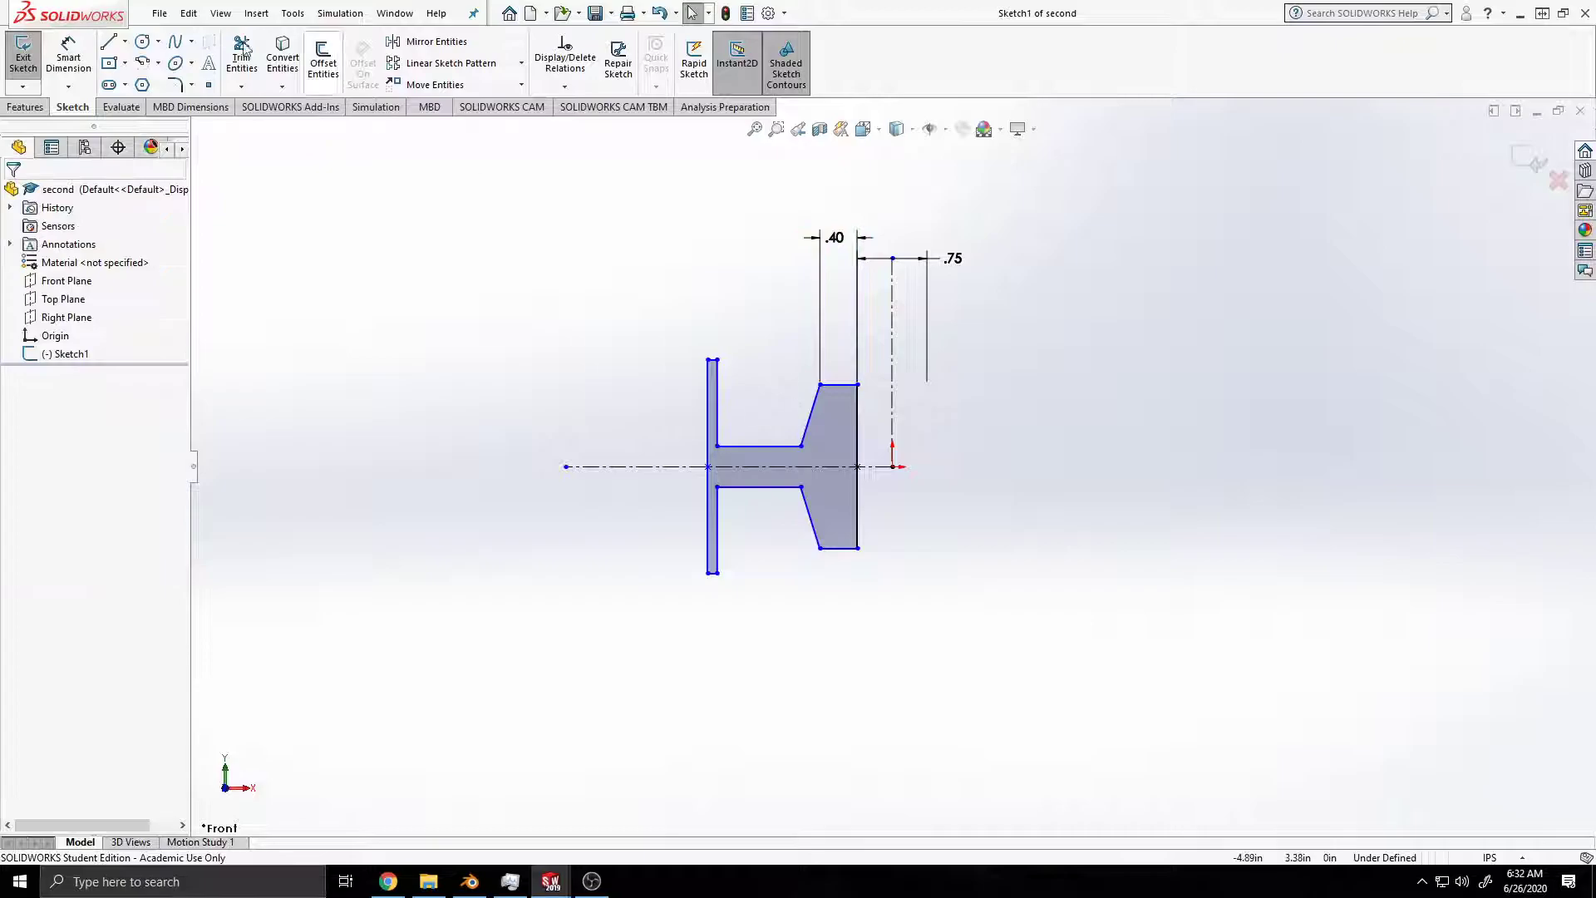
Step: Dimension the angle between the tapered flange's upper slanted line and its vertical edge to 18 degrees
{"action": "left_click", "coordinate": [68, 58]}
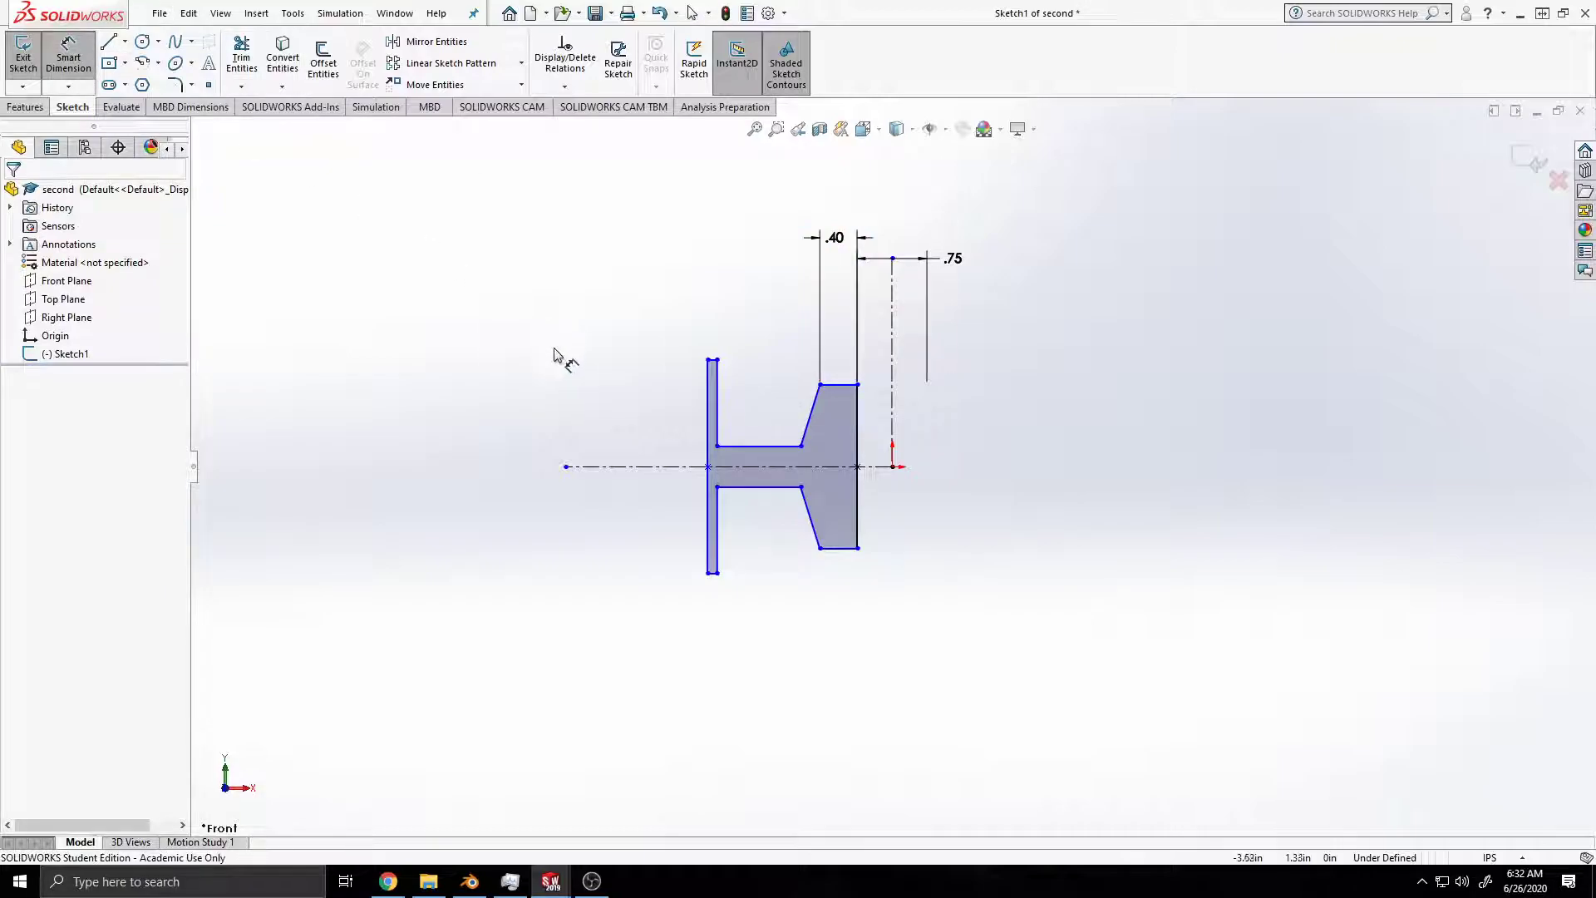
{"action": "left_click", "coordinate": [809, 417]}
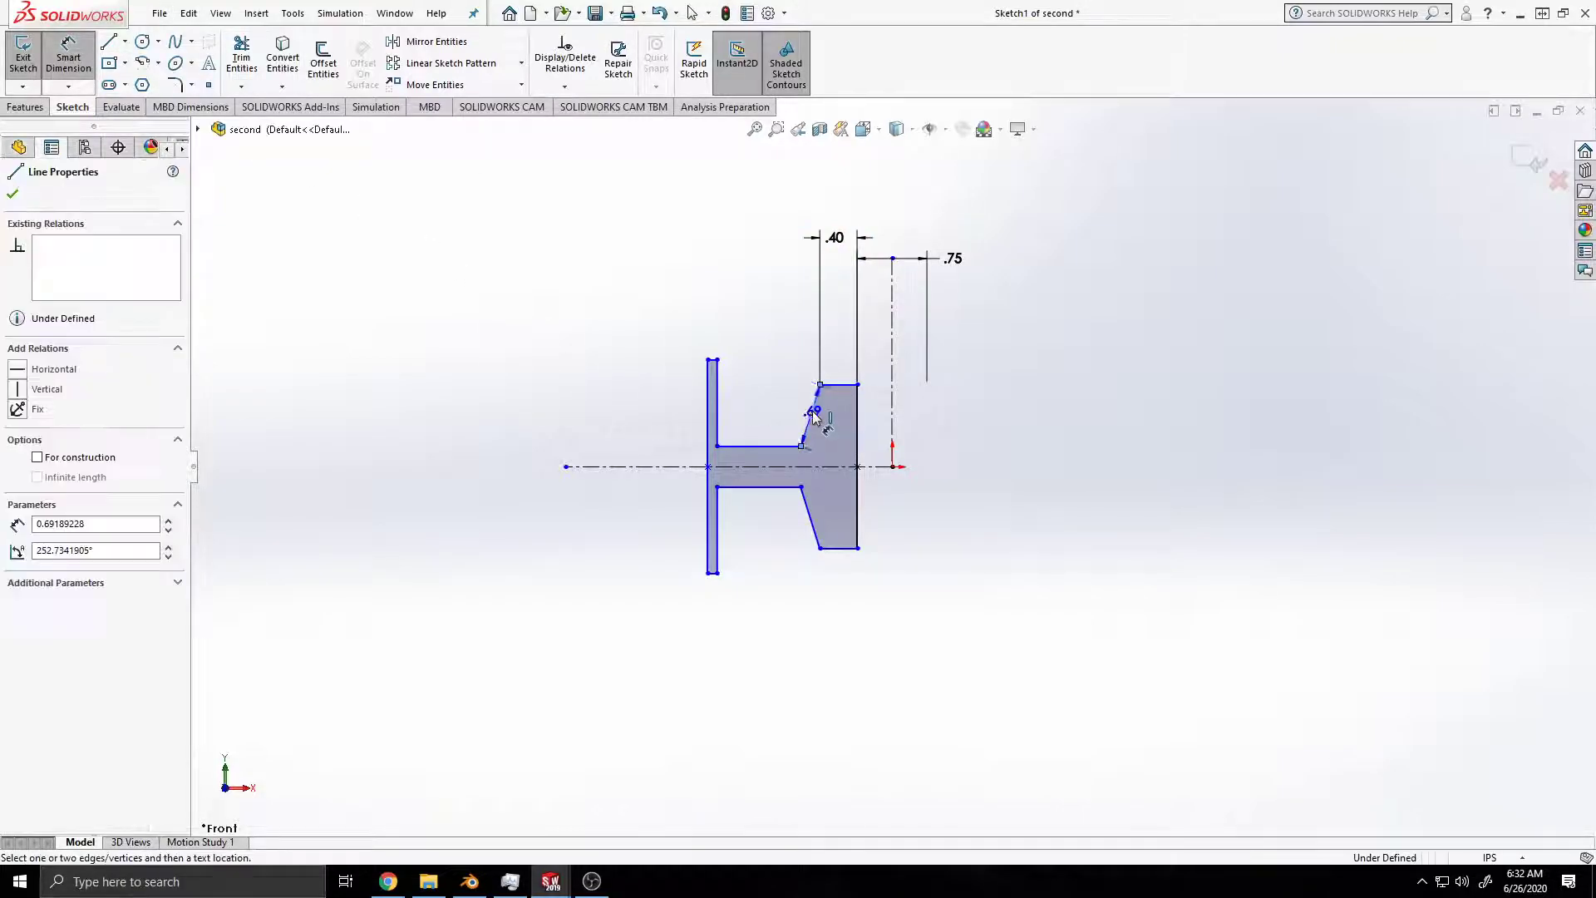
{"action": "left_click", "coordinate": [857, 437]}
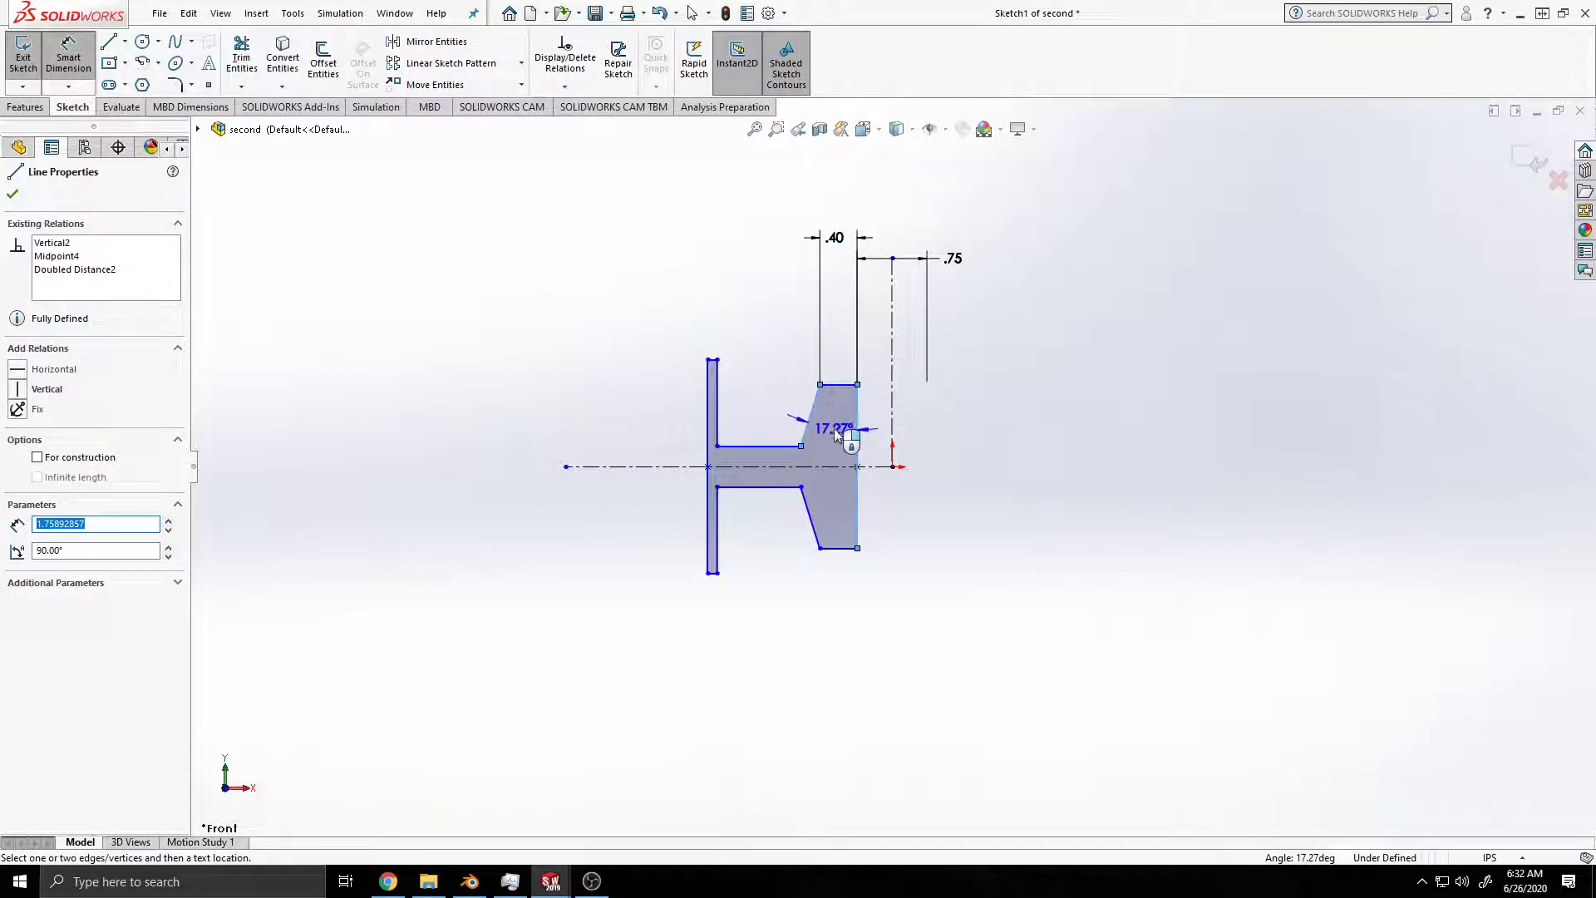
{"action": "left_click", "coordinate": [832, 434]}
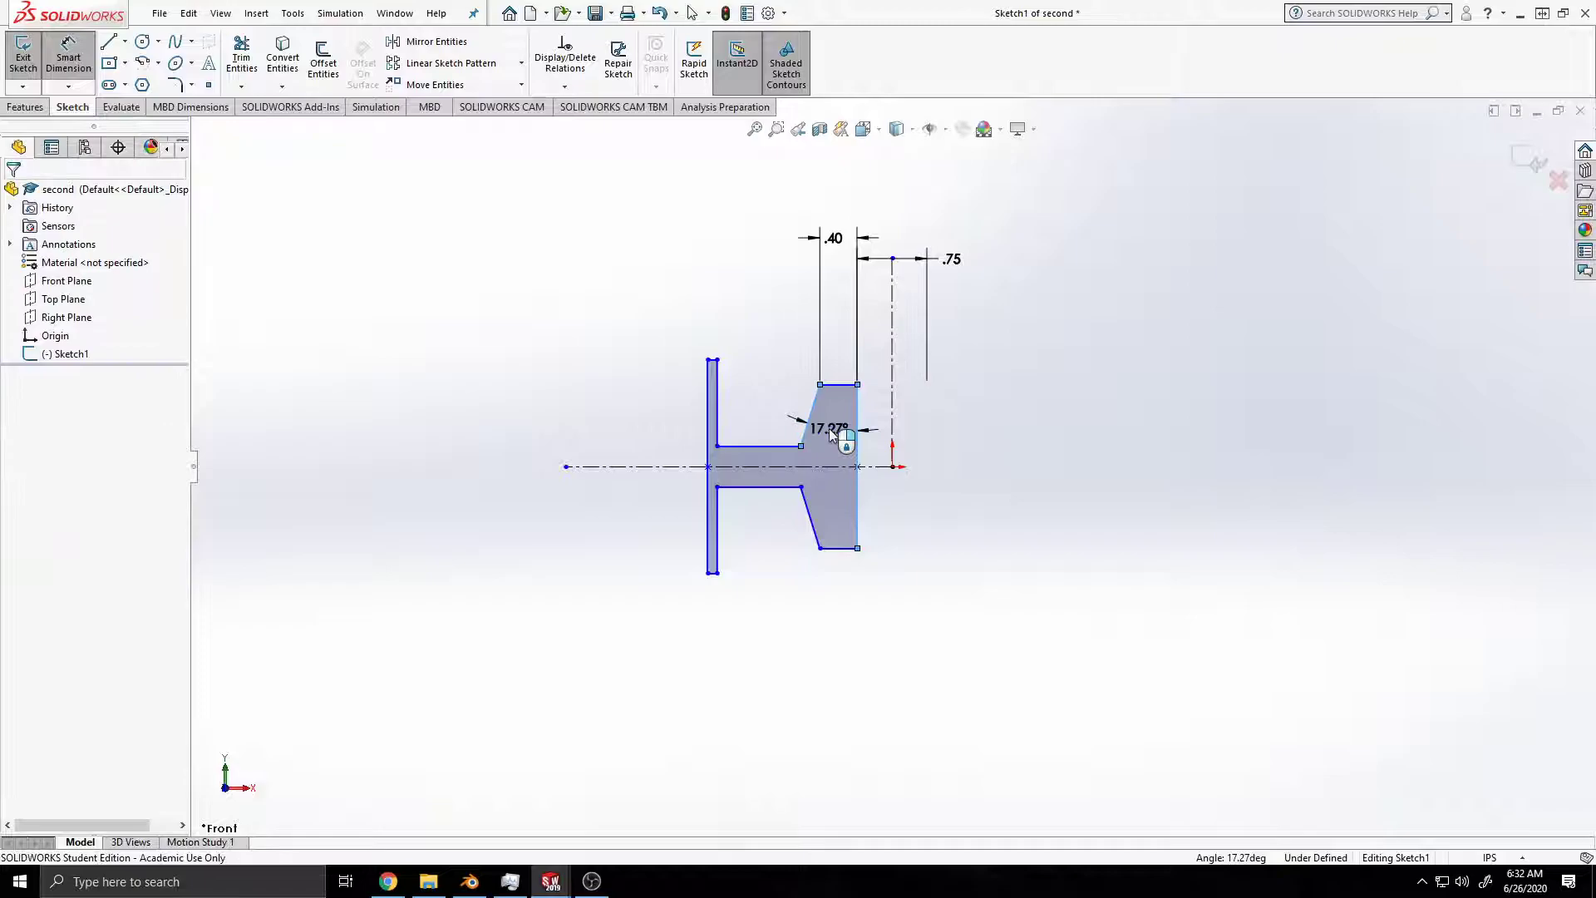
{"action": "type", "text": "18"}
{"action": "key", "text": "Return"}
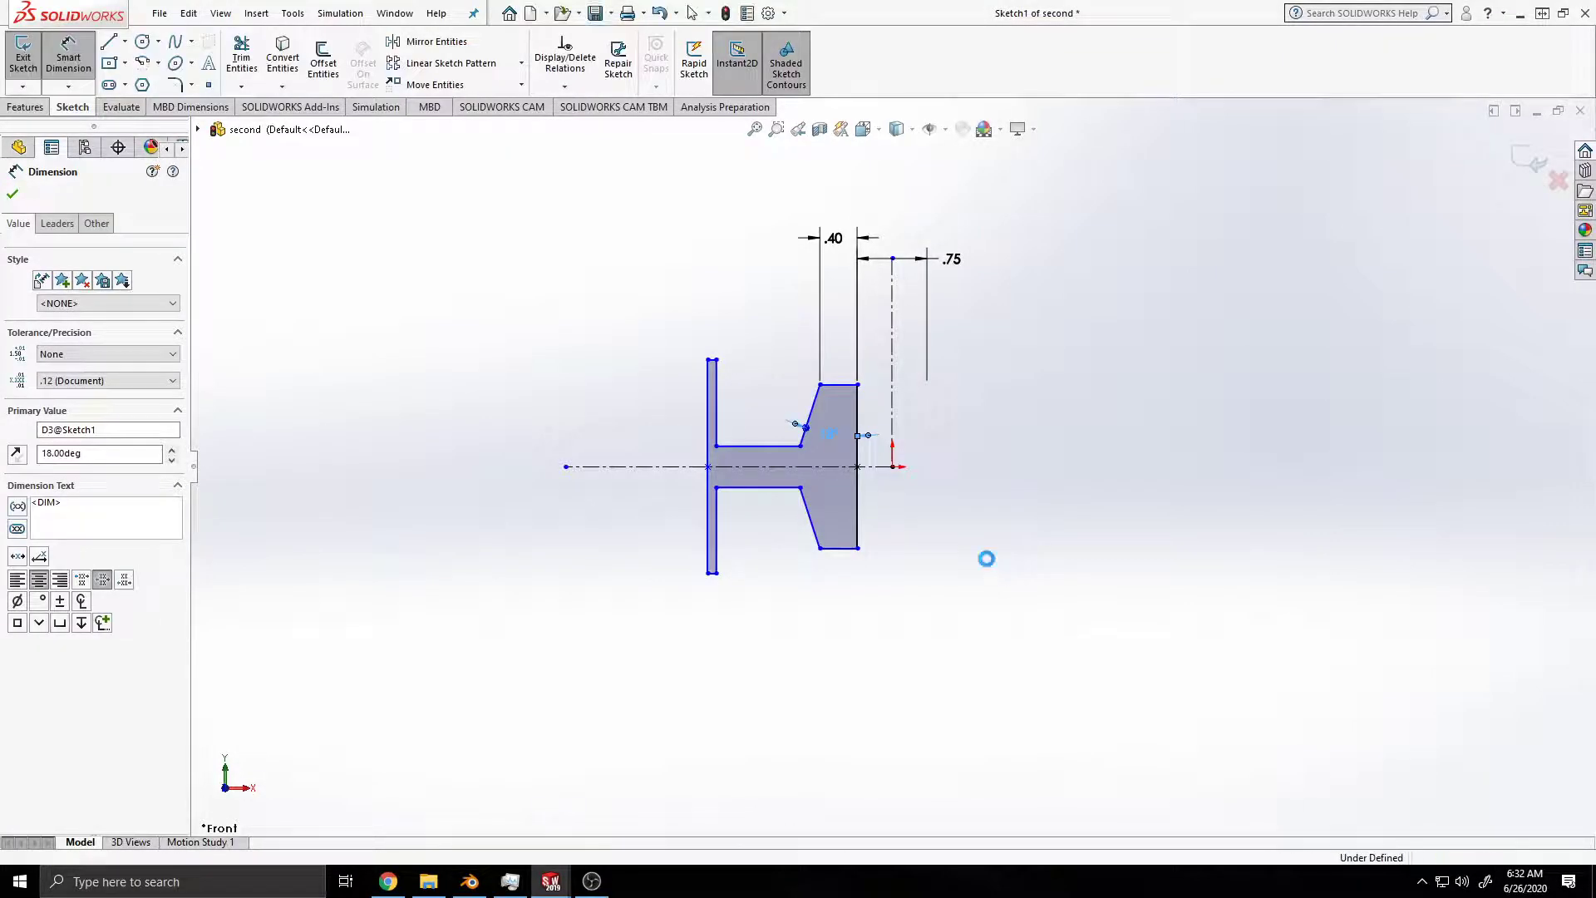
{"action": "key", "text": "Escape"}
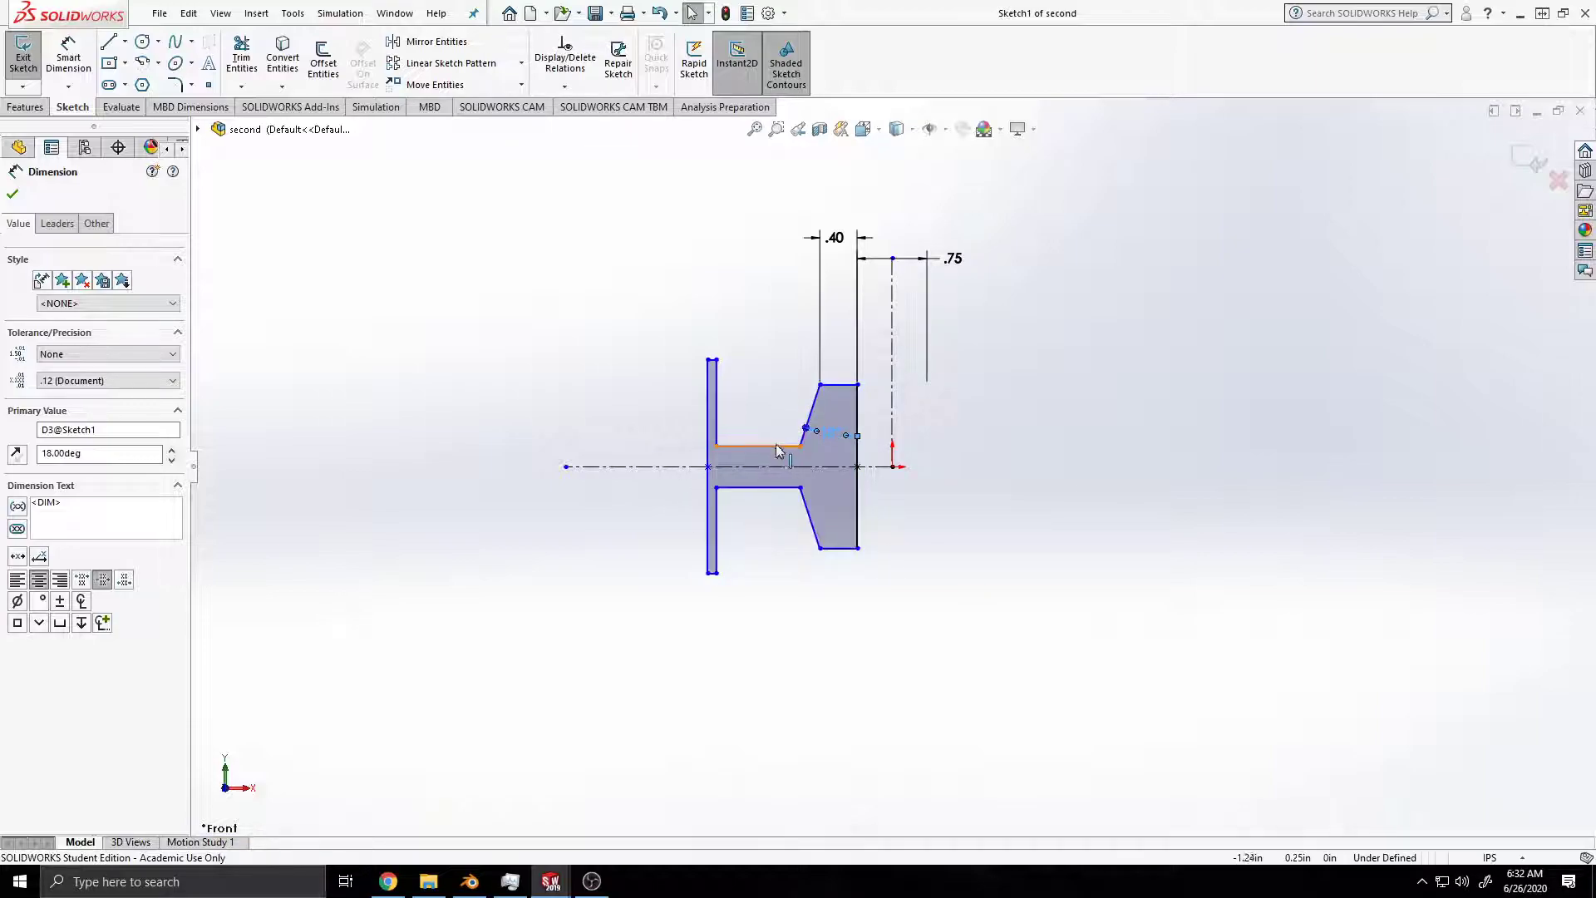
Step: Dimension the web thickness between its upper and lower corners at the straight flange to 0.25 in
{"action": "left_click", "coordinate": [70, 60]}
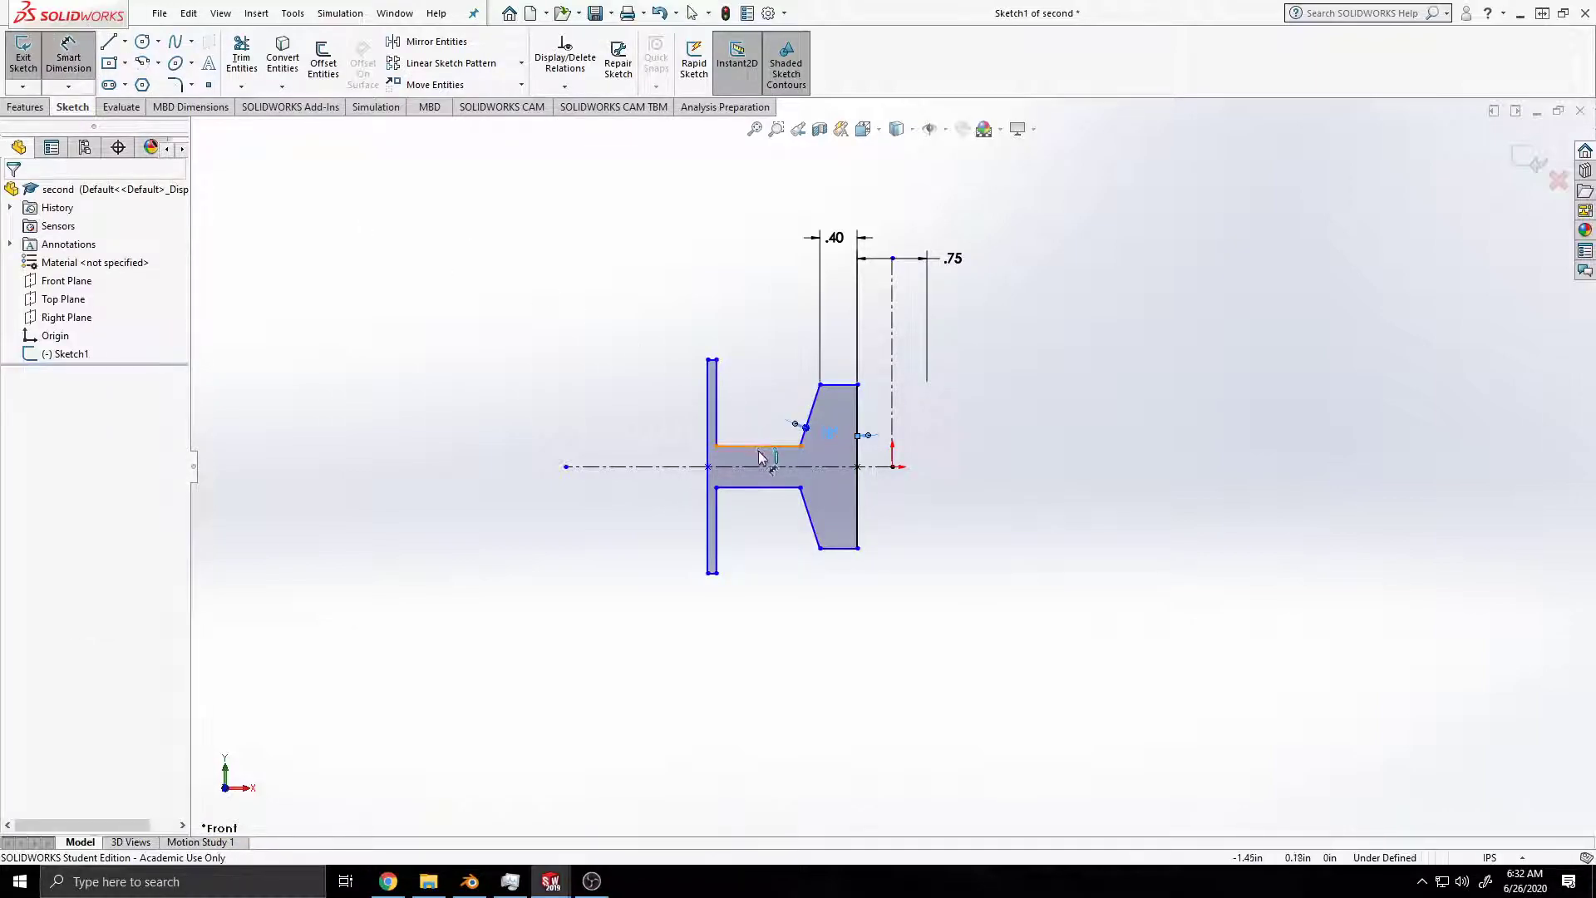
{"action": "left_click", "coordinate": [716, 487]}
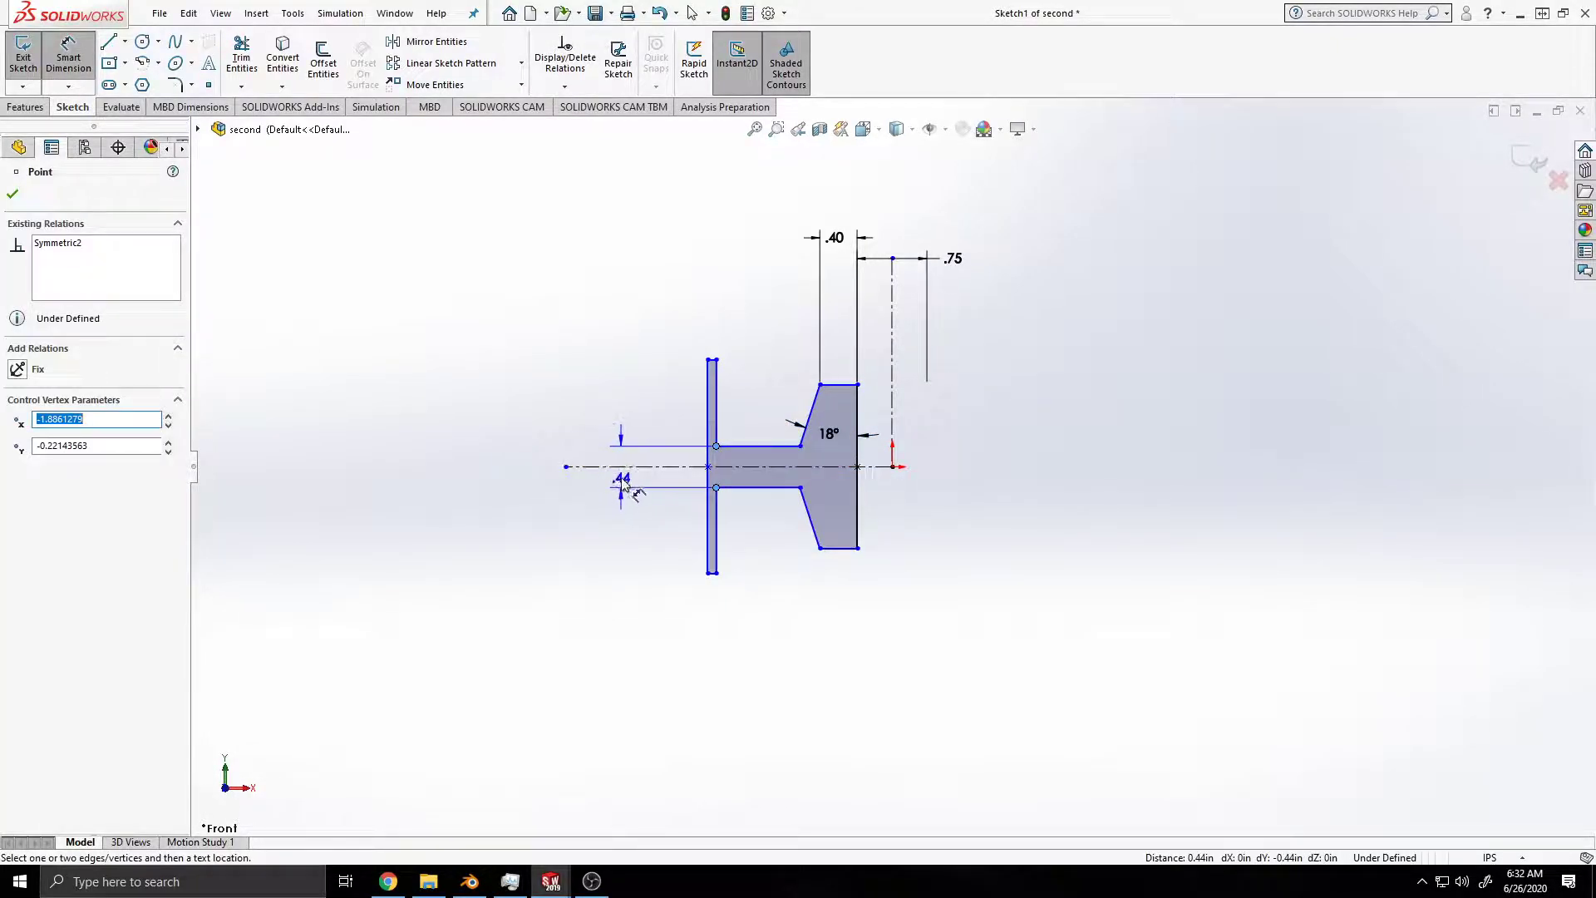
{"action": "left_click", "coordinate": [620, 480]}
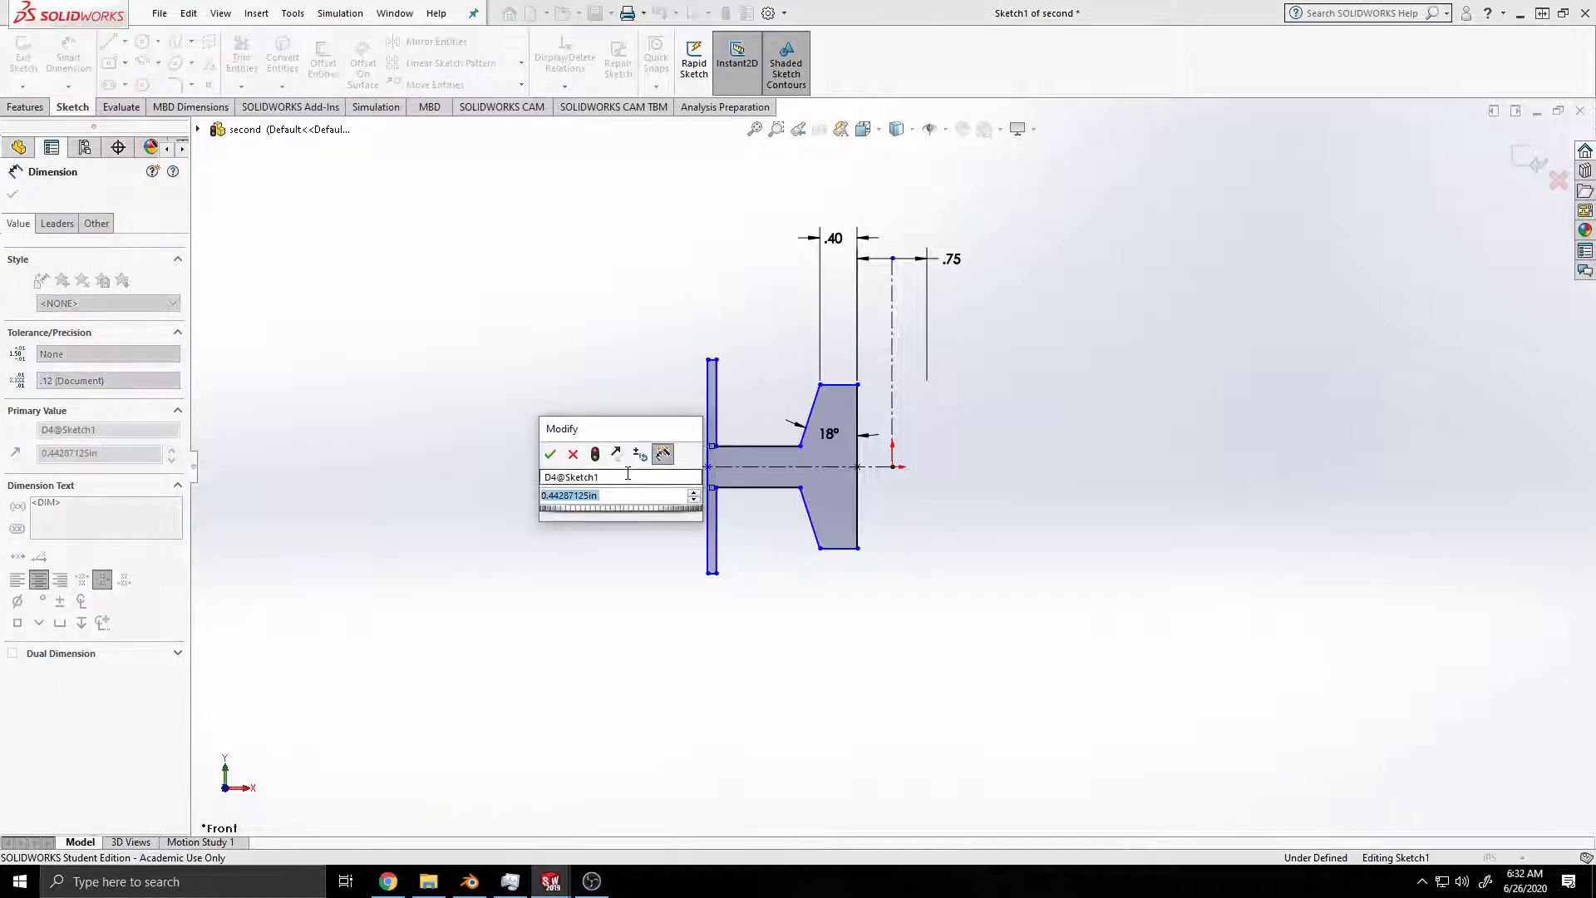
{"action": "type", "text": ".4"}
{"action": "key", "text": "Return"}
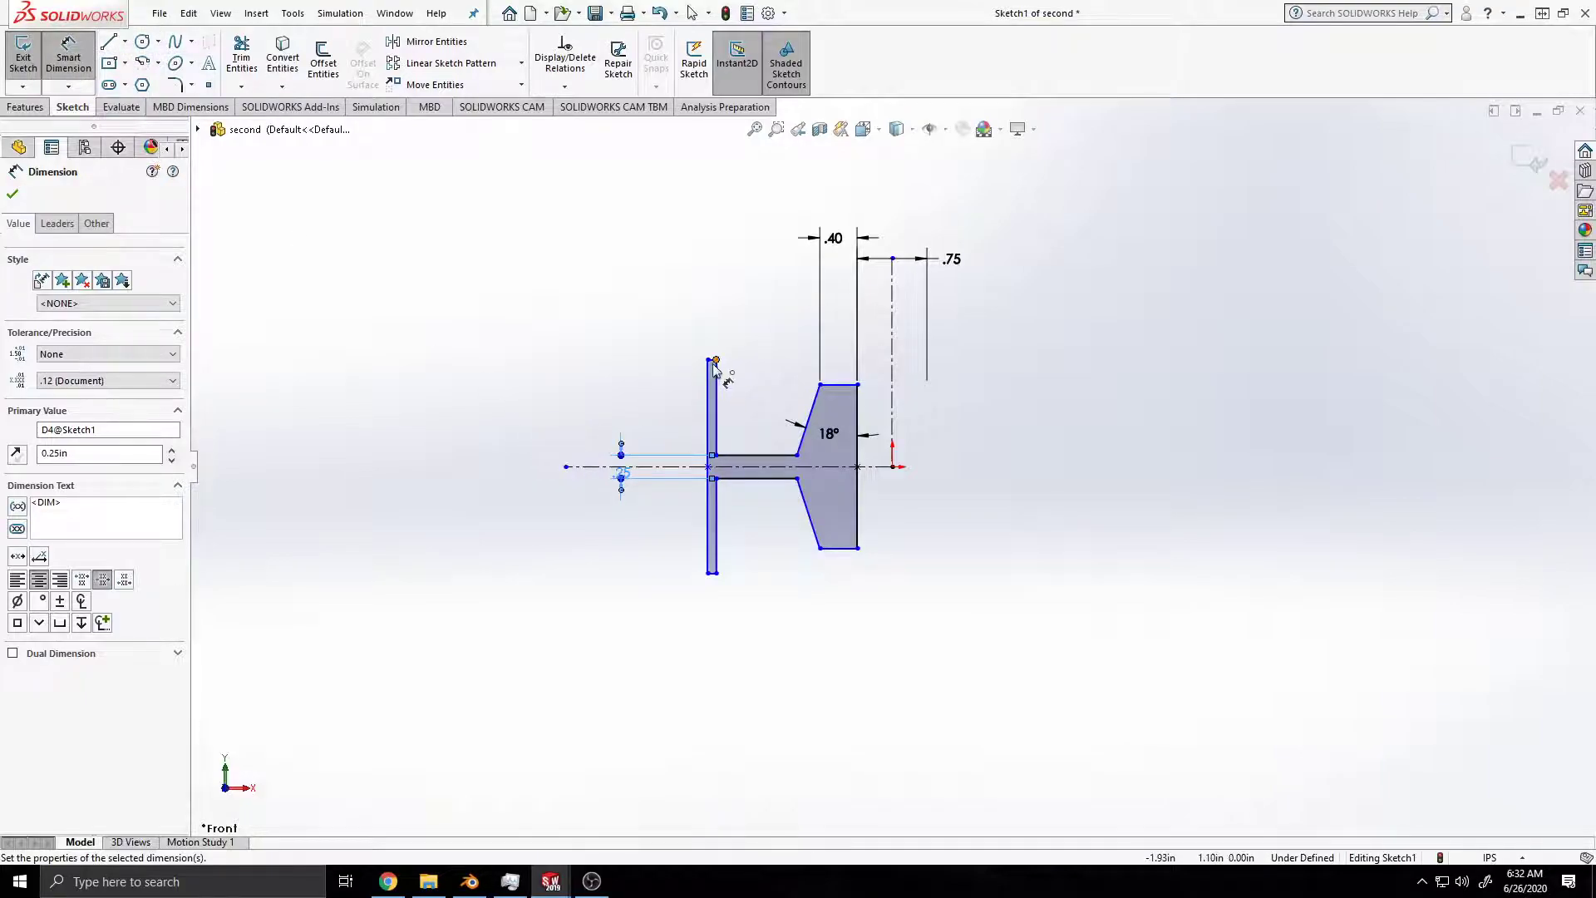
Step: Dimension the upper edge of the straight outer flange to a width of 0.25 in
{"action": "scroll", "coordinate": [715, 366], "scroll_direction": "up", "scroll_amount": 3}
{"action": "scroll", "coordinate": [823, 445], "scroll_direction": "down", "scroll_amount": 6}
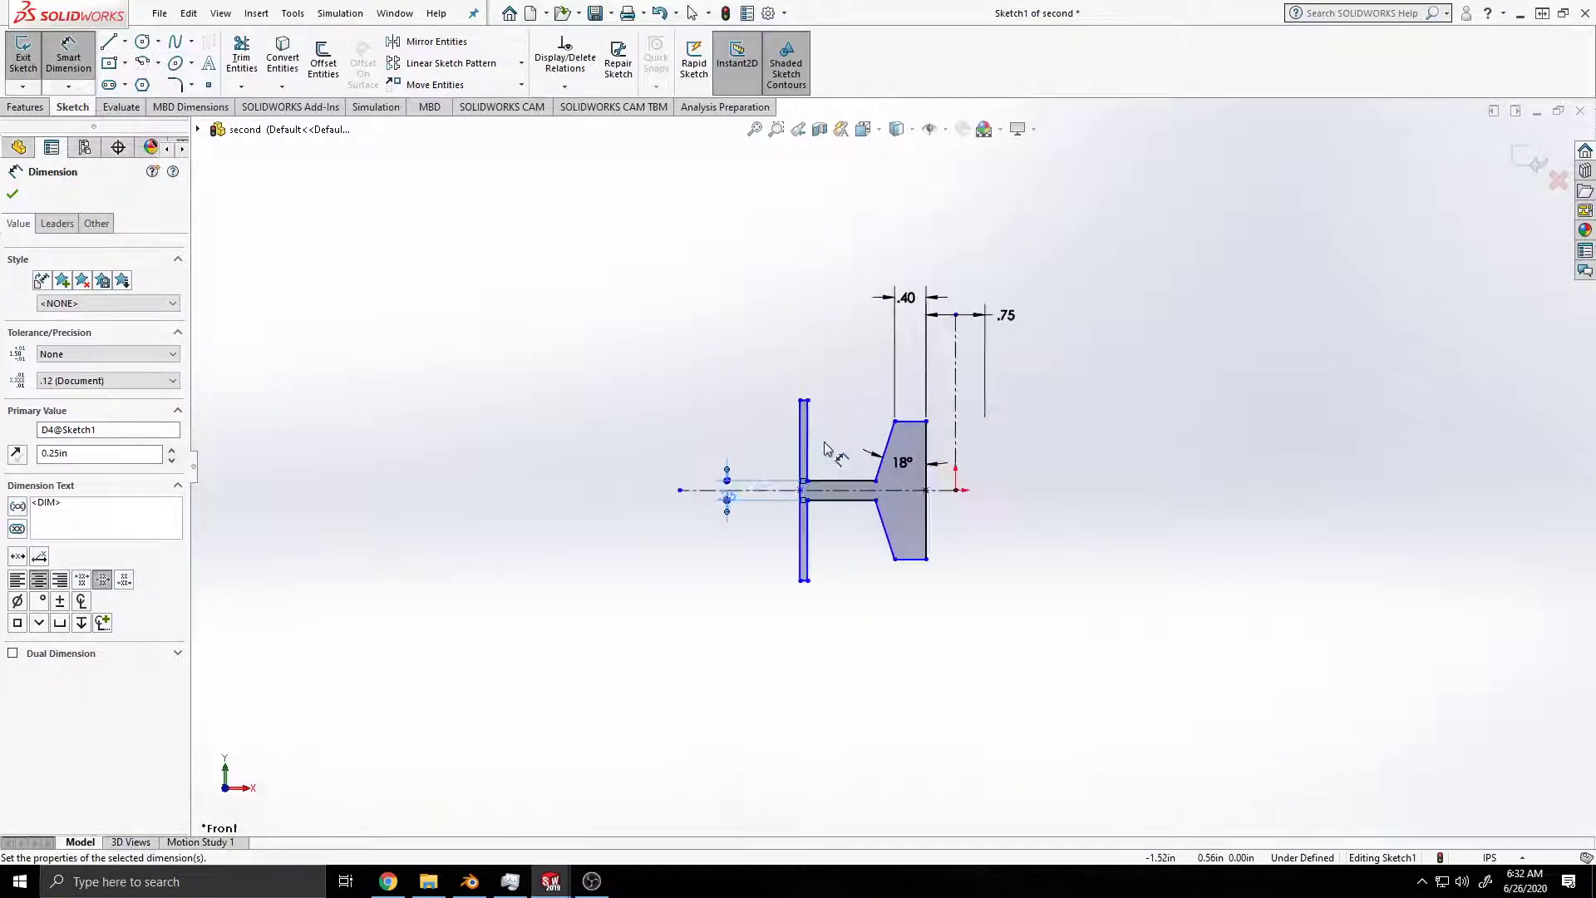
{"action": "left_click", "coordinate": [796, 368]}
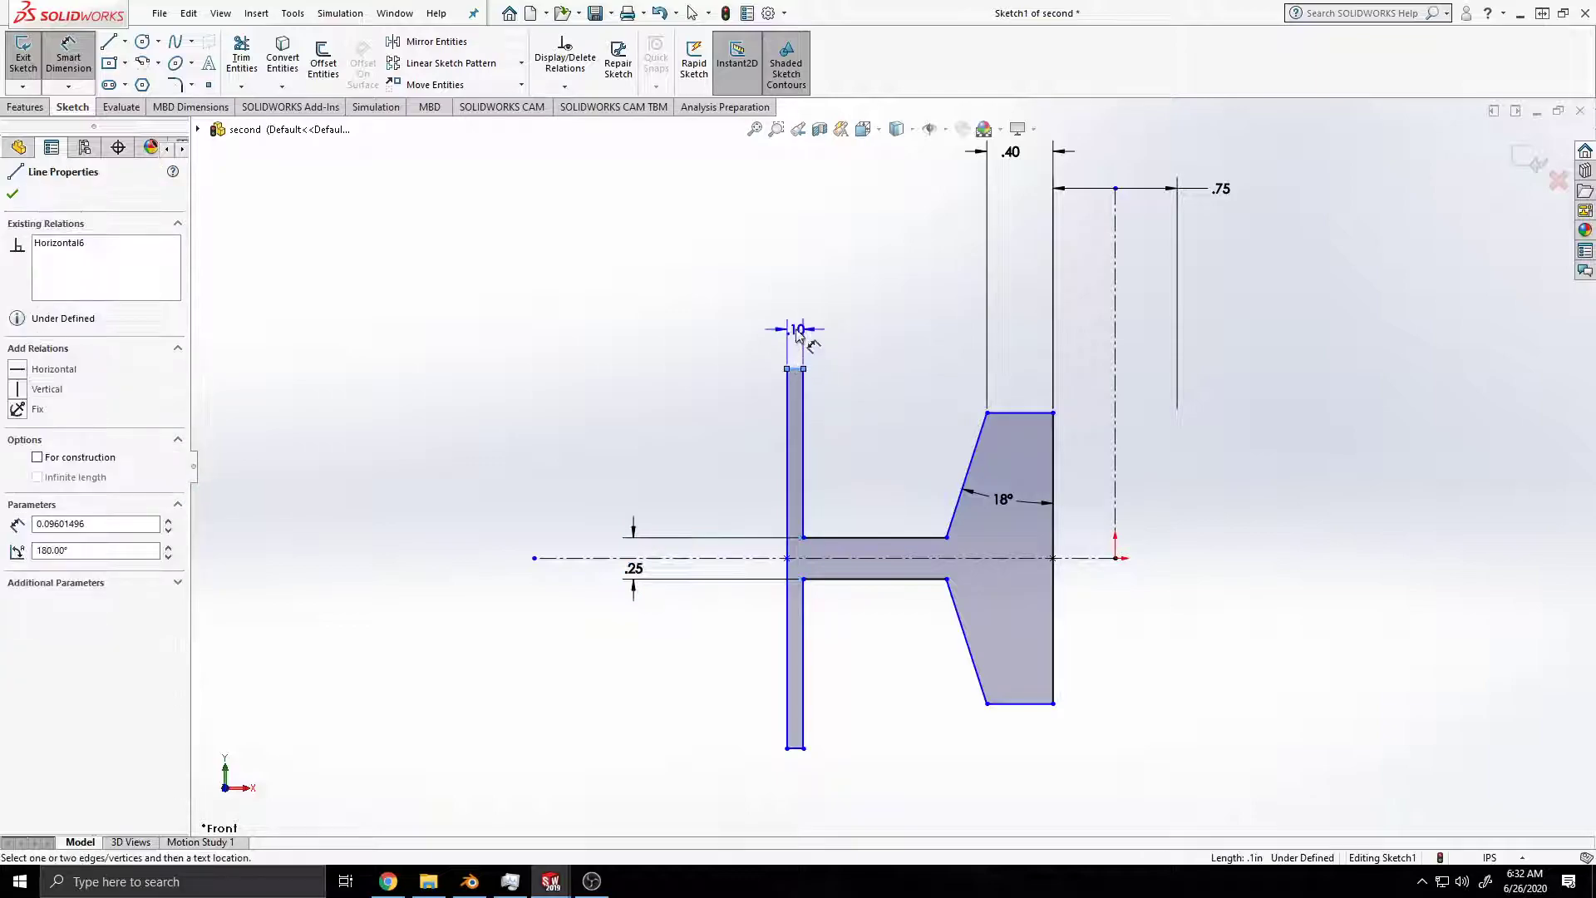
{"action": "left_click", "coordinate": [795, 329]}
{"action": "type", "text": ".25"}
{"action": "key", "text": "Return"}
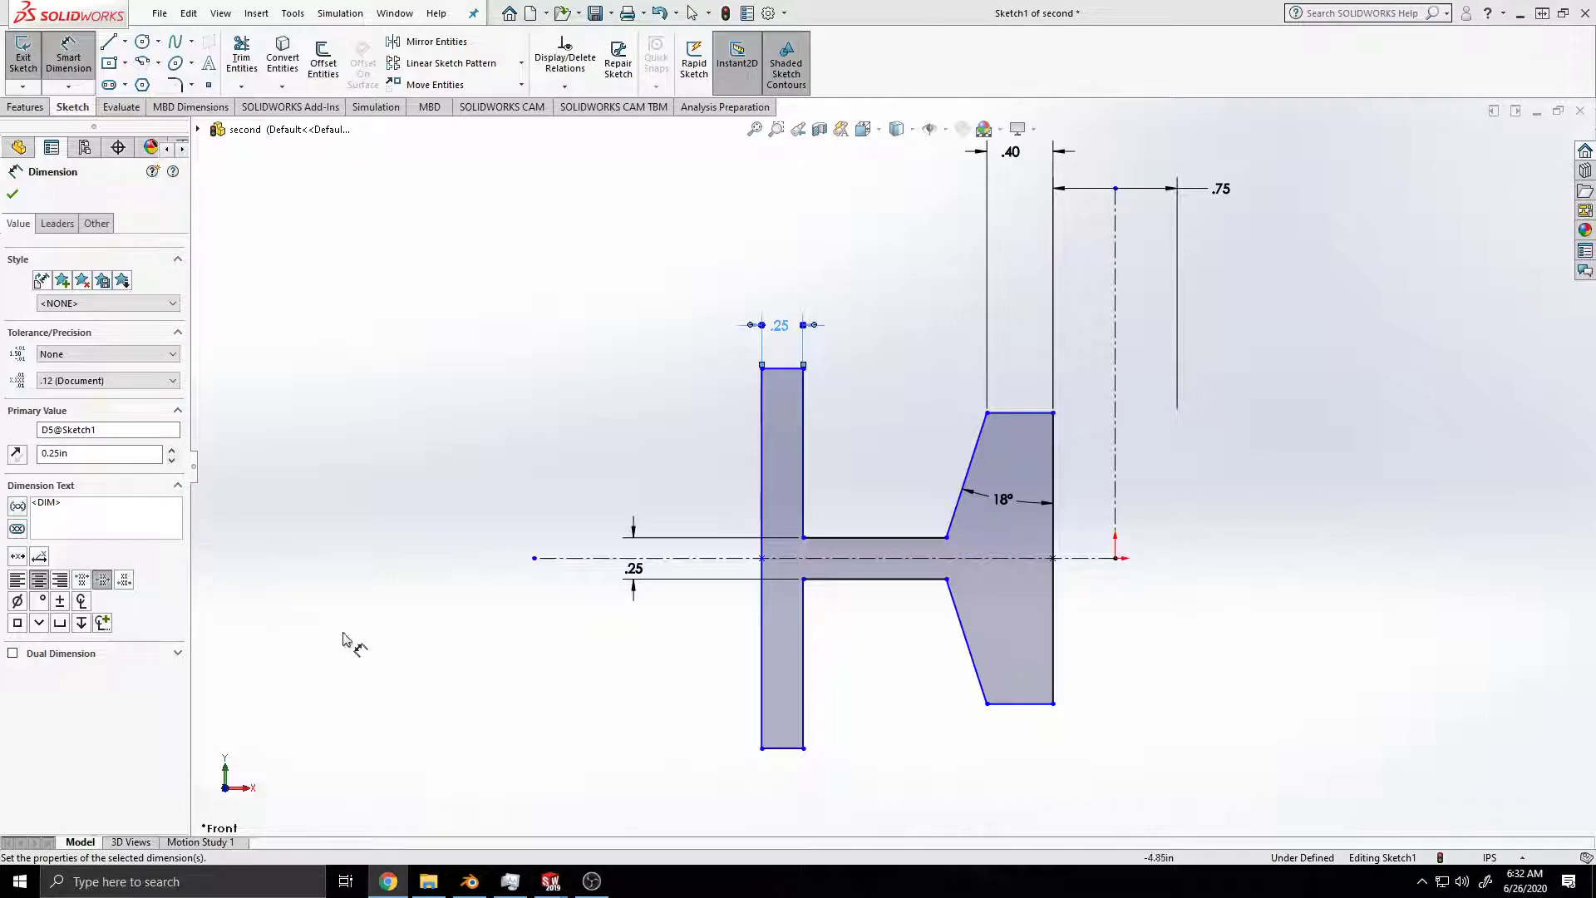
{"action": "scroll", "coordinate": [491, 648], "scroll_direction": "down", "scroll_amount": 3}
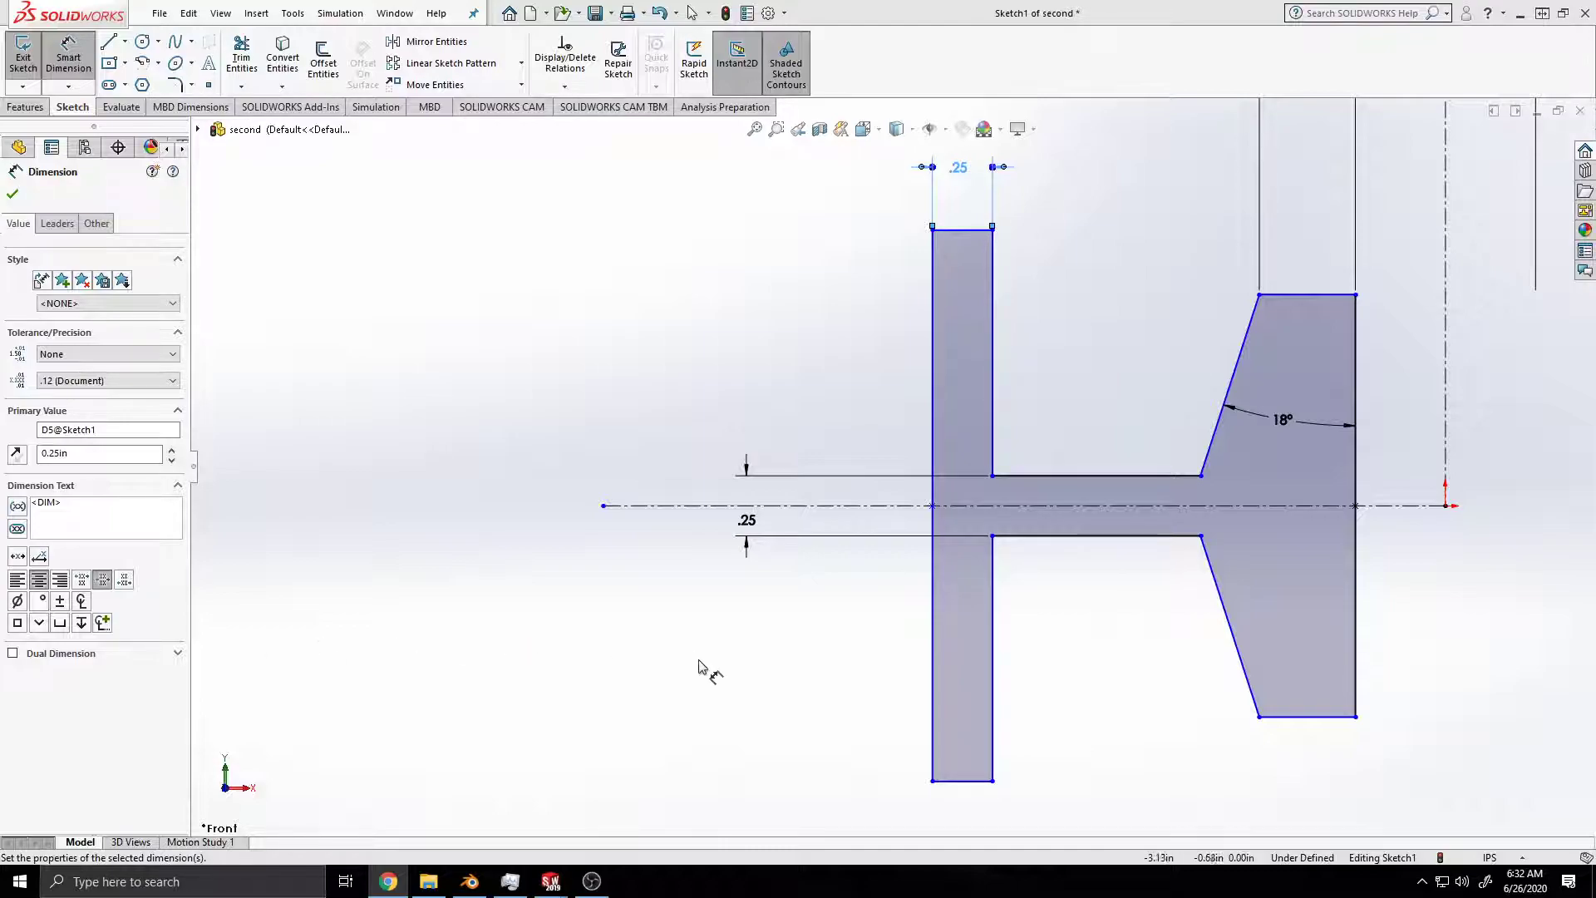
{"action": "scroll", "coordinate": [701, 666], "scroll_direction": "down", "scroll_amount": 3}
{"action": "scroll", "coordinate": [961, 559], "scroll_direction": "up", "scroll_amount": 4}
{"action": "mouse_move", "coordinate": [1279, 536]}
{"action": "middle_mouse_down"}
{"action": "mouse_move", "coordinate": [1180, 548]}
{"action": "mouse_move", "coordinate": [1216, 559]}
{"action": "middle_mouse_up"}
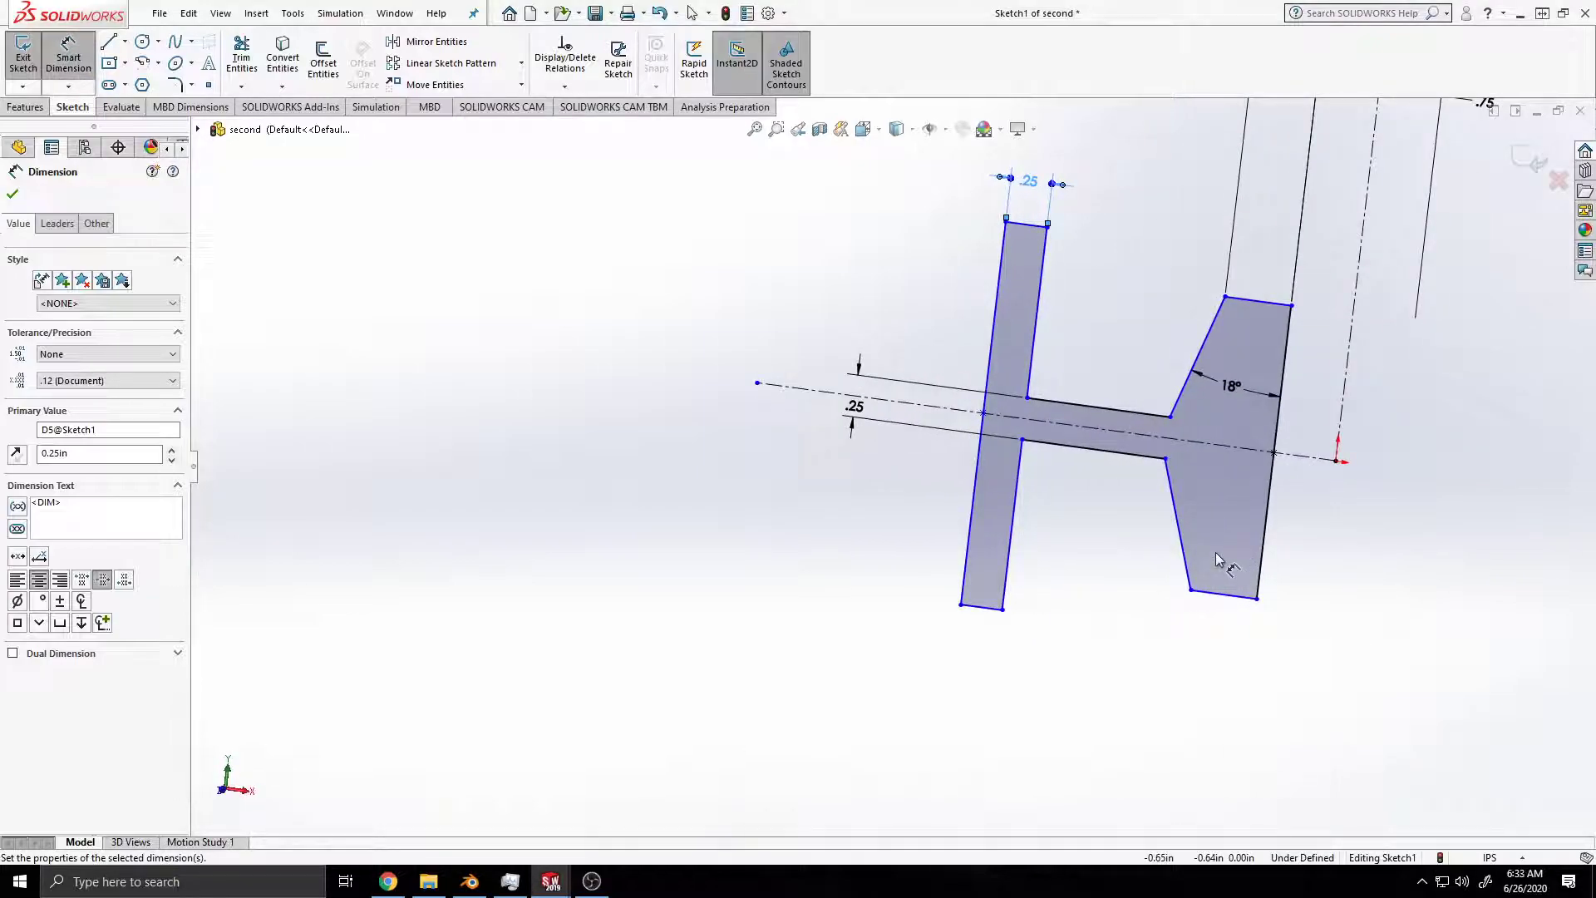
{"action": "key", "text": "space"}
{"action": "left_click", "coordinate": [740, 582]}
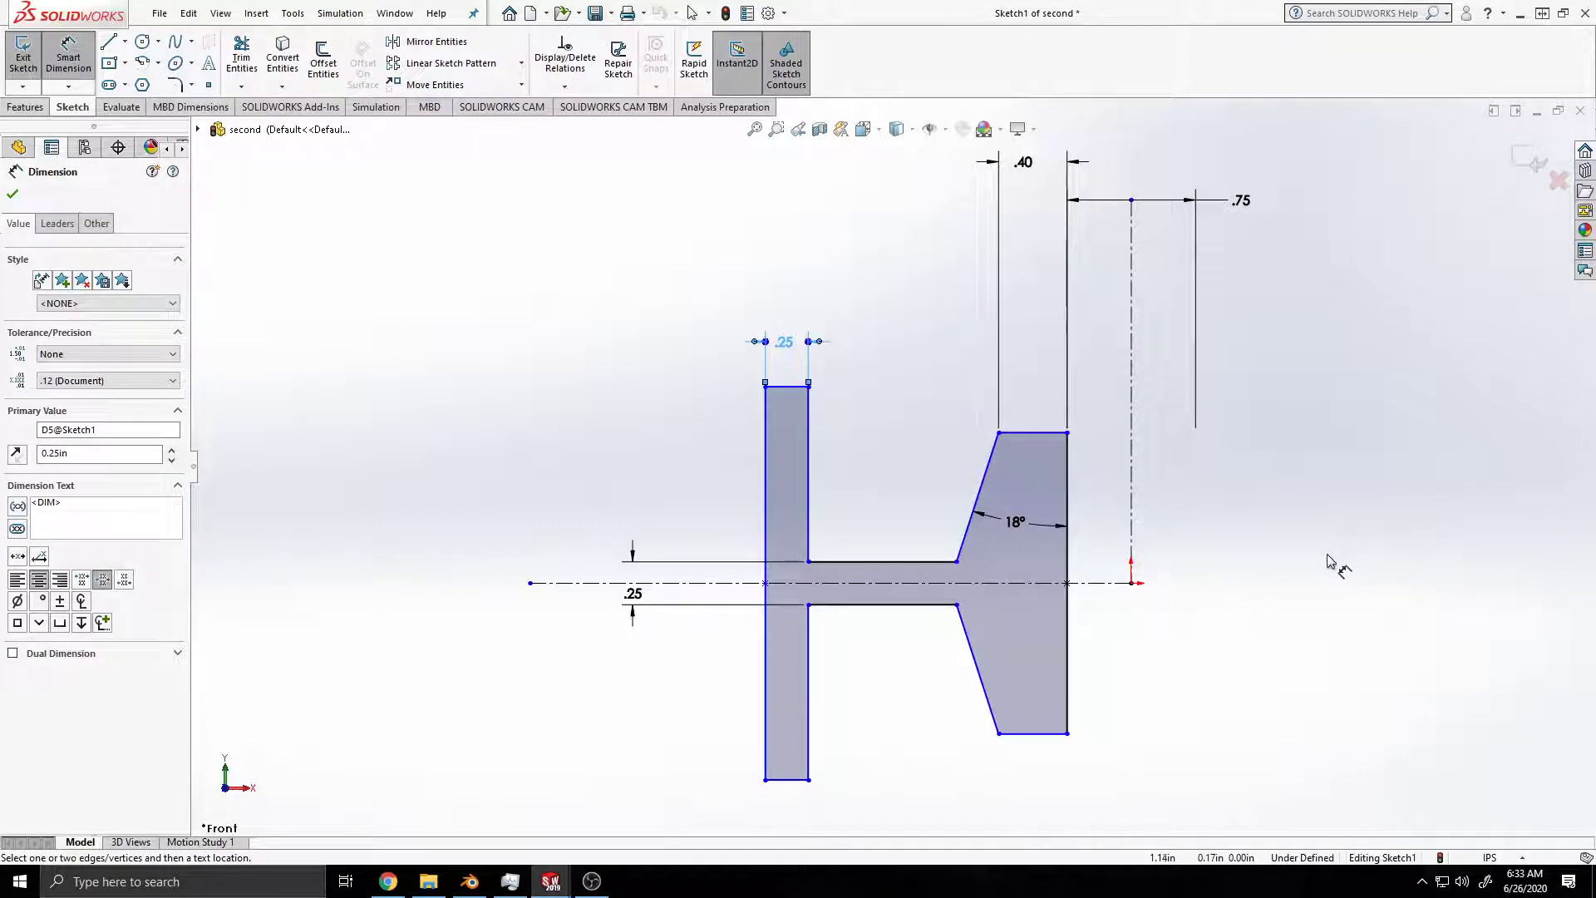
{"action": "scroll", "coordinate": [1243, 555], "scroll_direction": "up", "scroll_amount": 1}
{"action": "left_click", "coordinate": [1268, 567]}
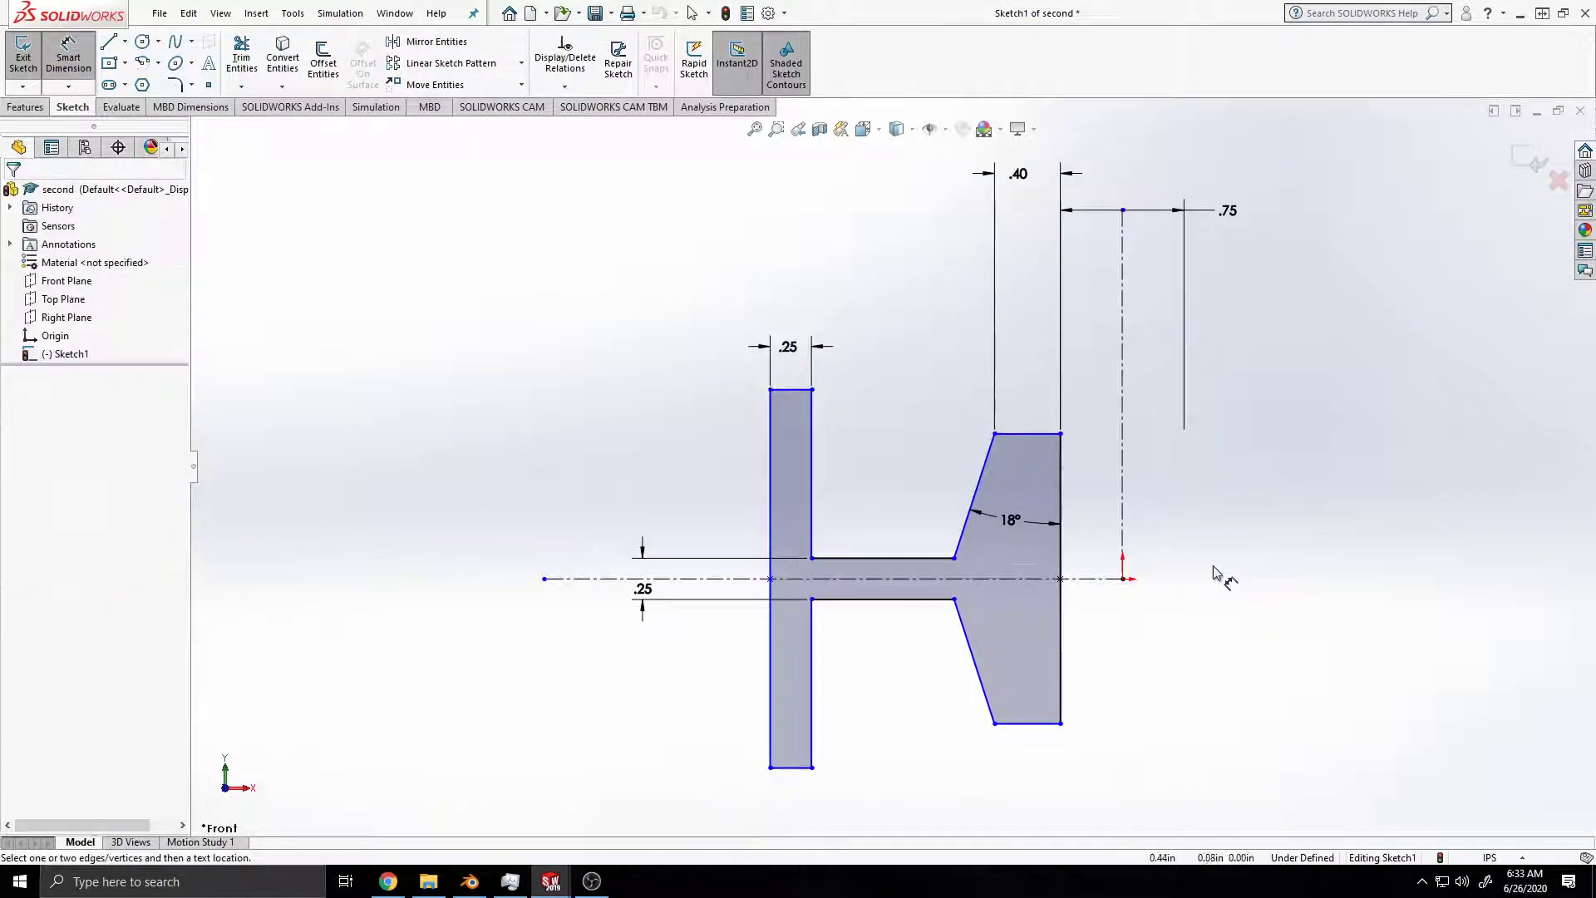
{"action": "mouse_move", "coordinate": [1325, 570]}
{"action": "middle_mouse_down"}
{"action": "mouse_move", "coordinate": [1281, 569]}
{"action": "mouse_move", "coordinate": [1311, 574]}
{"action": "middle_mouse_up"}
{"action": "key", "text": "space"}
{"action": "left_click", "coordinate": [700, 575]}
{"action": "mouse_move", "coordinate": [1254, 568]}
{"action": "middle_mouse_down", "text": "ctrl"}
{"action": "mouse_move", "coordinate": [1036, 584]}
{"action": "mouse_move", "coordinate": [1086, 597]}
{"action": "mouse_move", "coordinate": [1040, 596]}
{"action": "mouse_move", "coordinate": [1069, 606]}
{"action": "mouse_move", "coordinate": [1038, 584]}
{"action": "middle_mouse_up", "text": "ctrl"}
{"action": "scroll", "coordinate": [1084, 595], "scroll_direction": "up", "scroll_amount": 1}
{"action": "scroll", "coordinate": [1051, 583], "scroll_direction": "down", "scroll_amount": 1}
{"action": "scroll", "coordinate": [1049, 583], "scroll_direction": "up", "scroll_amount": 1}
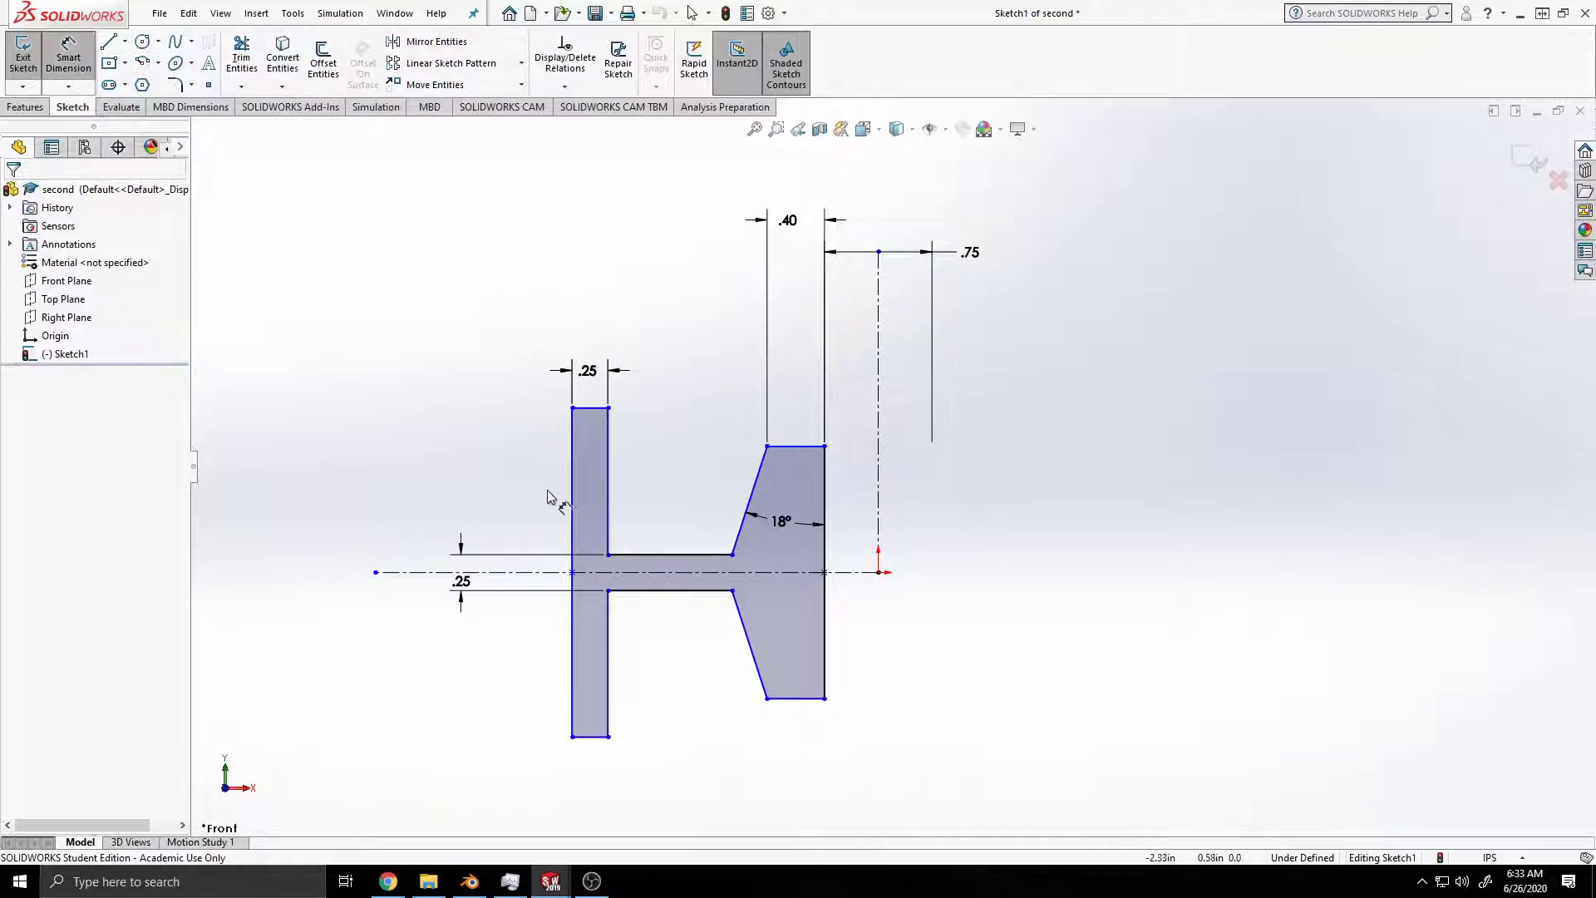
Step: Dimension the straight flange's outer vertical edge across the vertical centerline as a doubled distance of 5 in, and save the part
{"action": "left_click", "coordinate": [572, 497]}
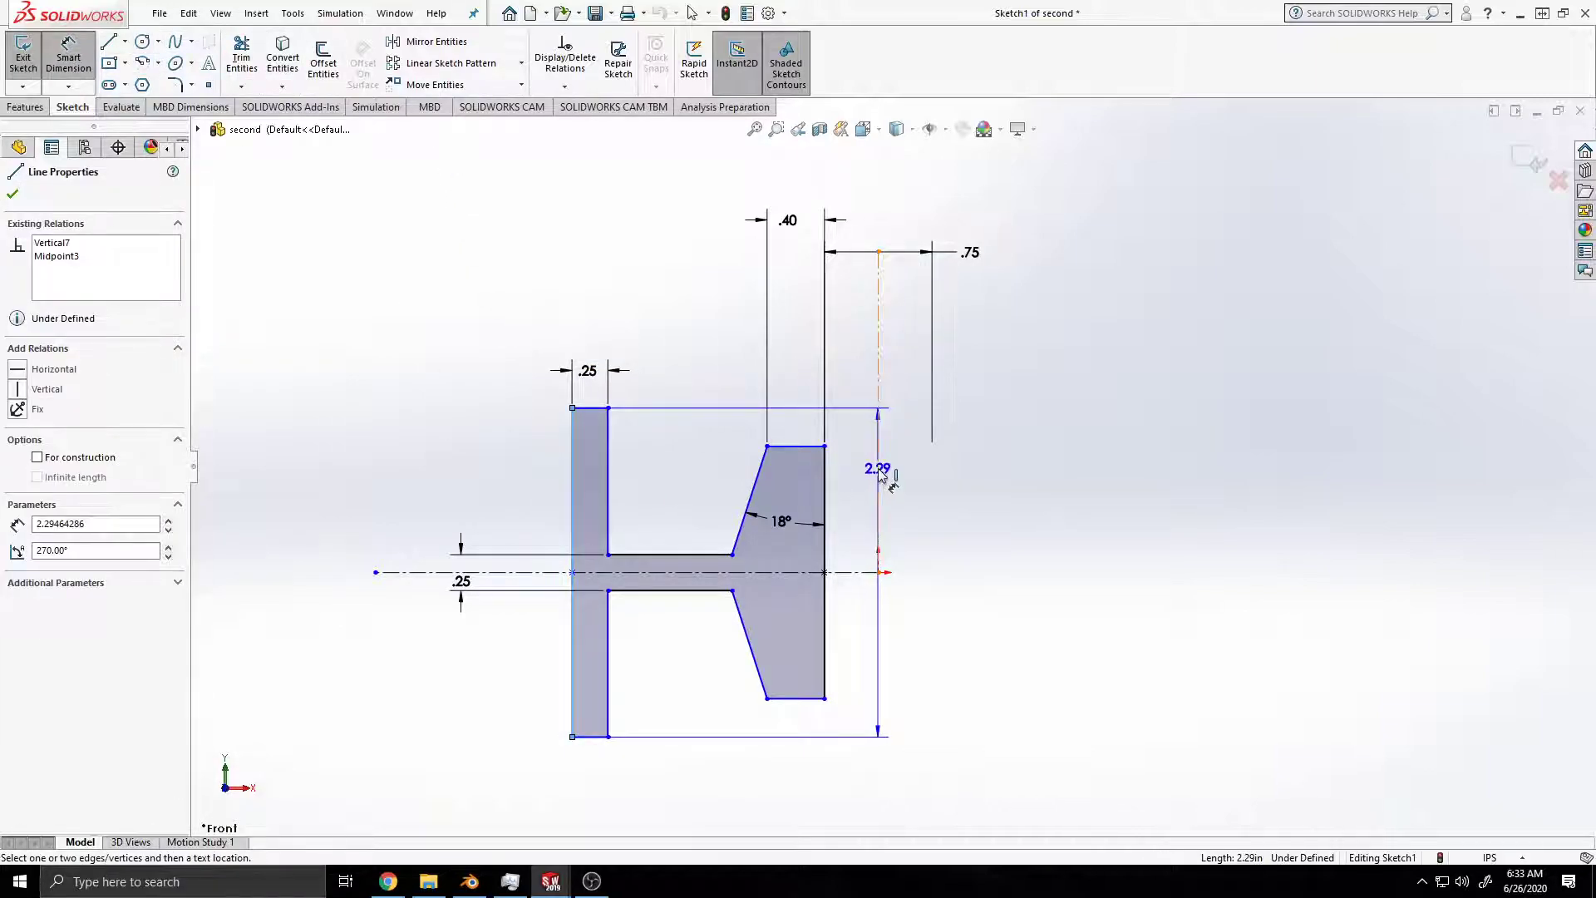
{"action": "left_click", "coordinate": [879, 470]}
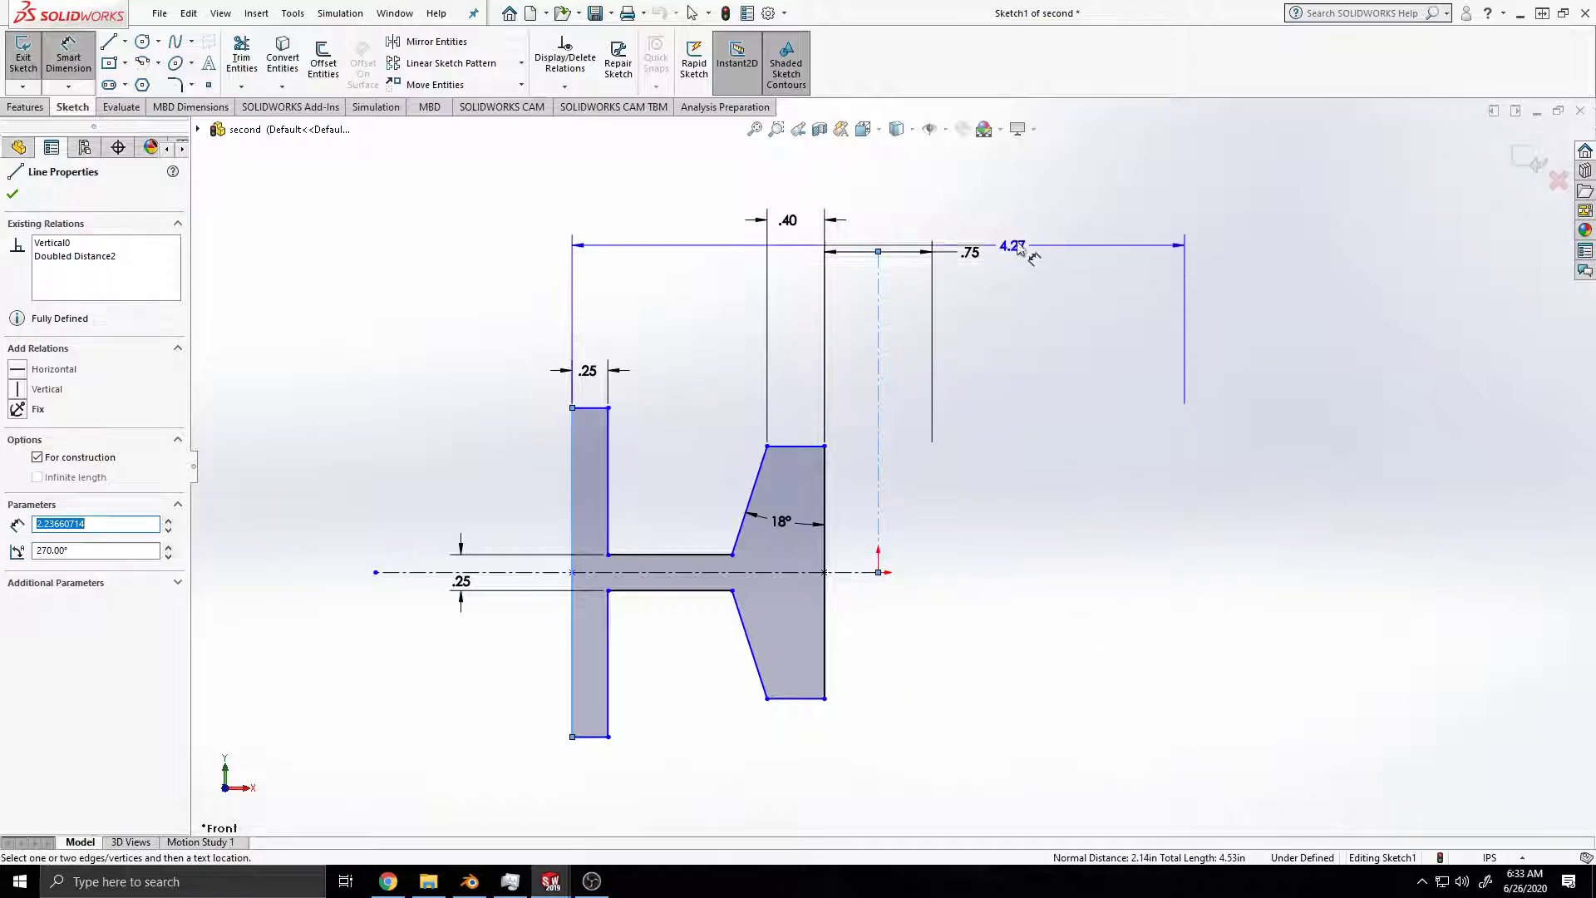
{"action": "left_click", "coordinate": [897, 183]}
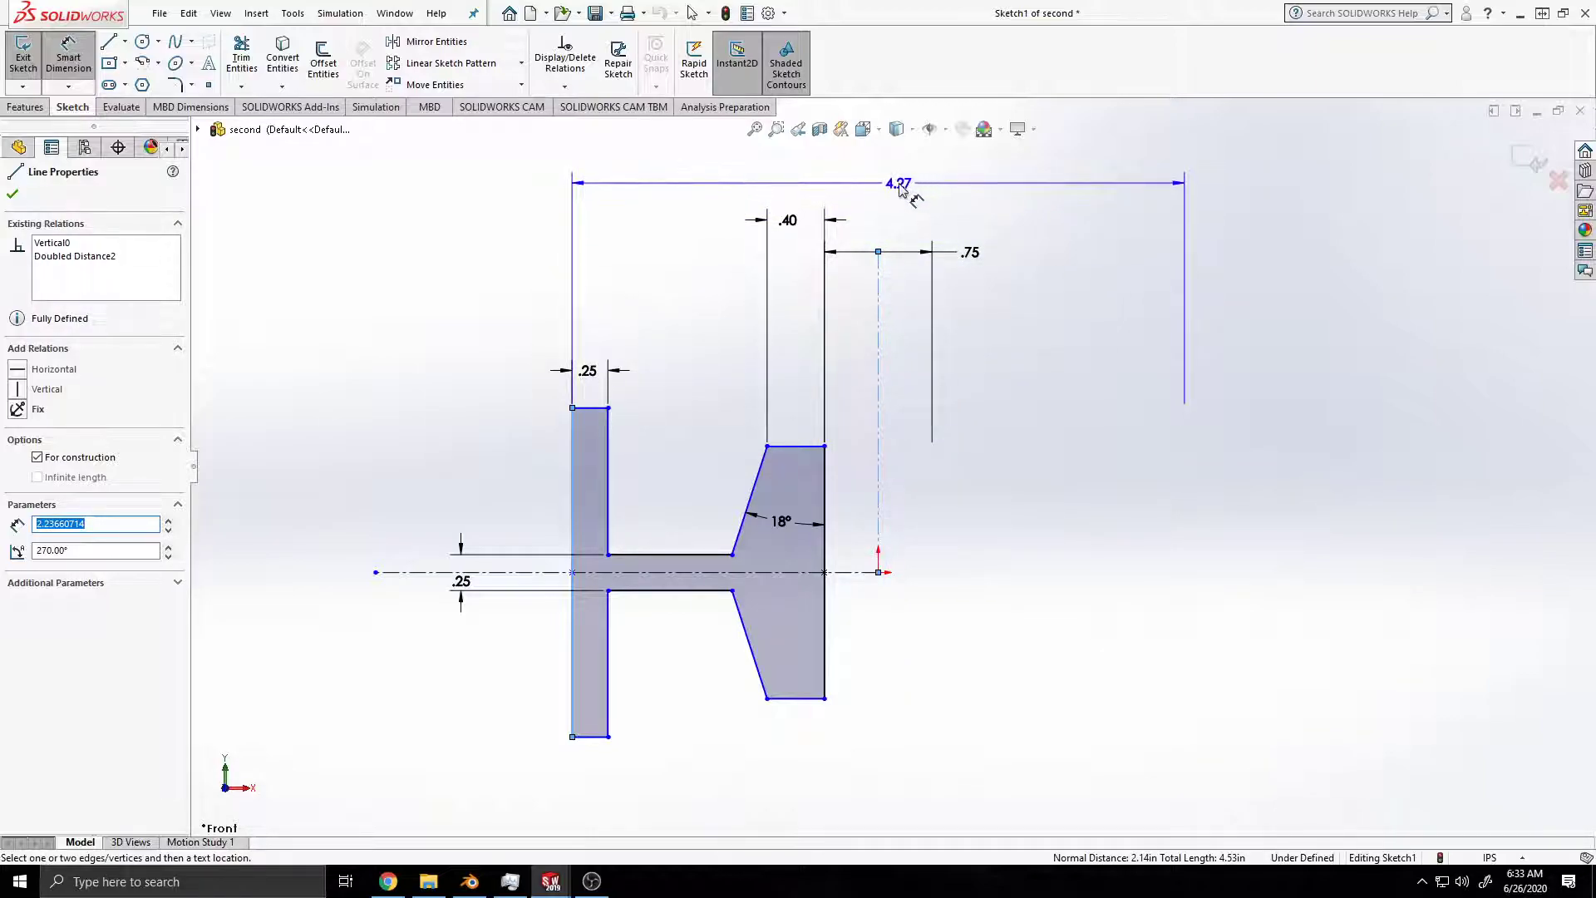
{"action": "type", "text": "5.00in"}
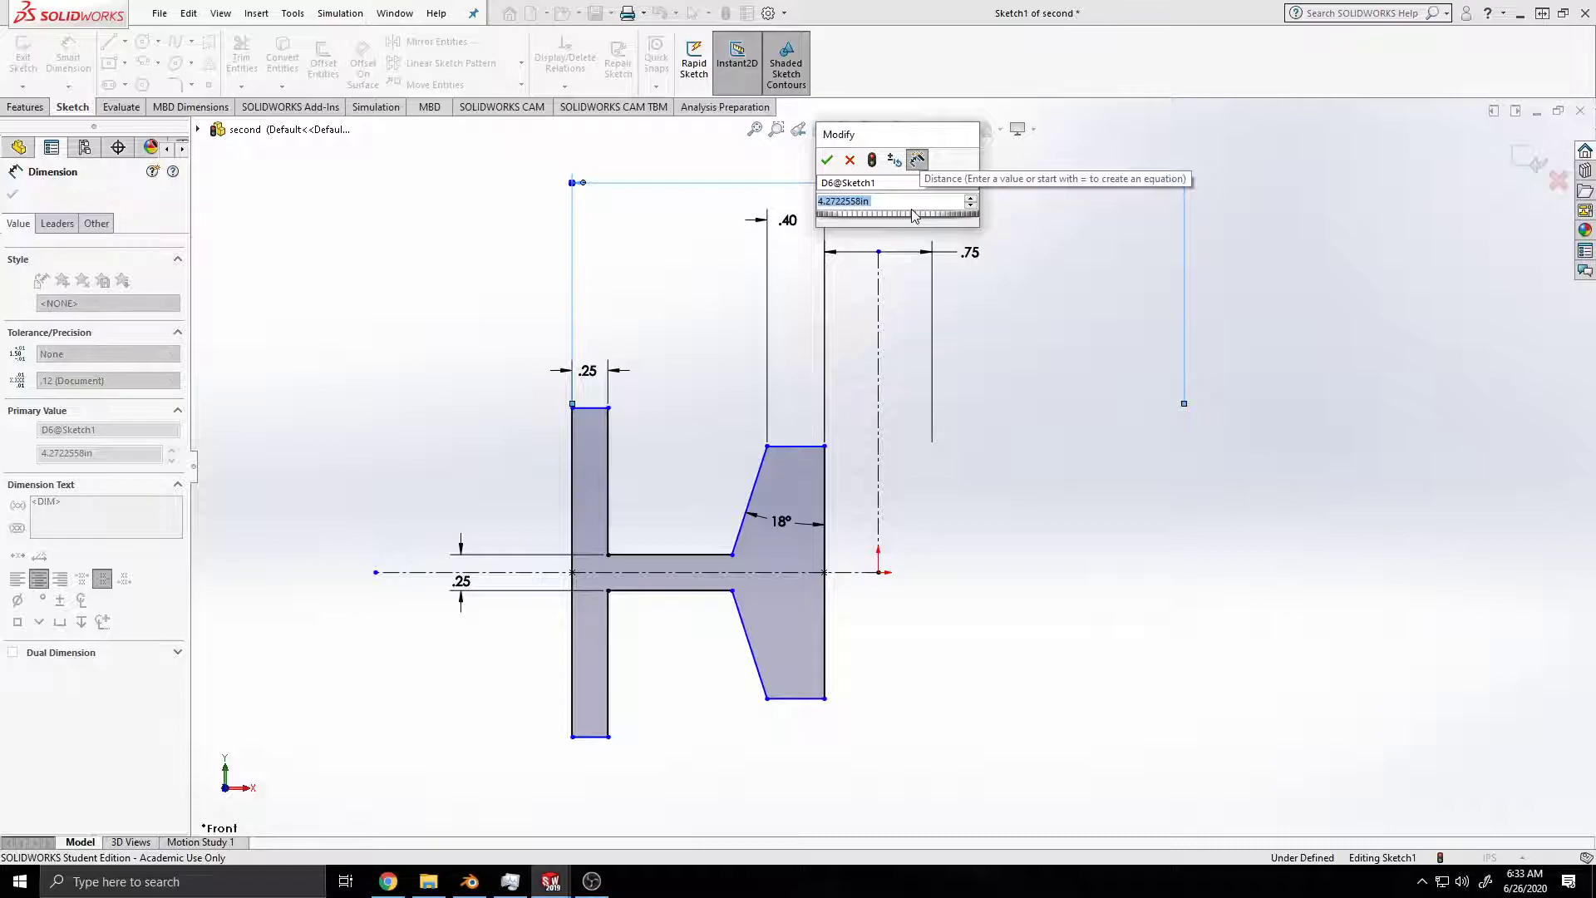
{"action": "key", "text": "Return"}
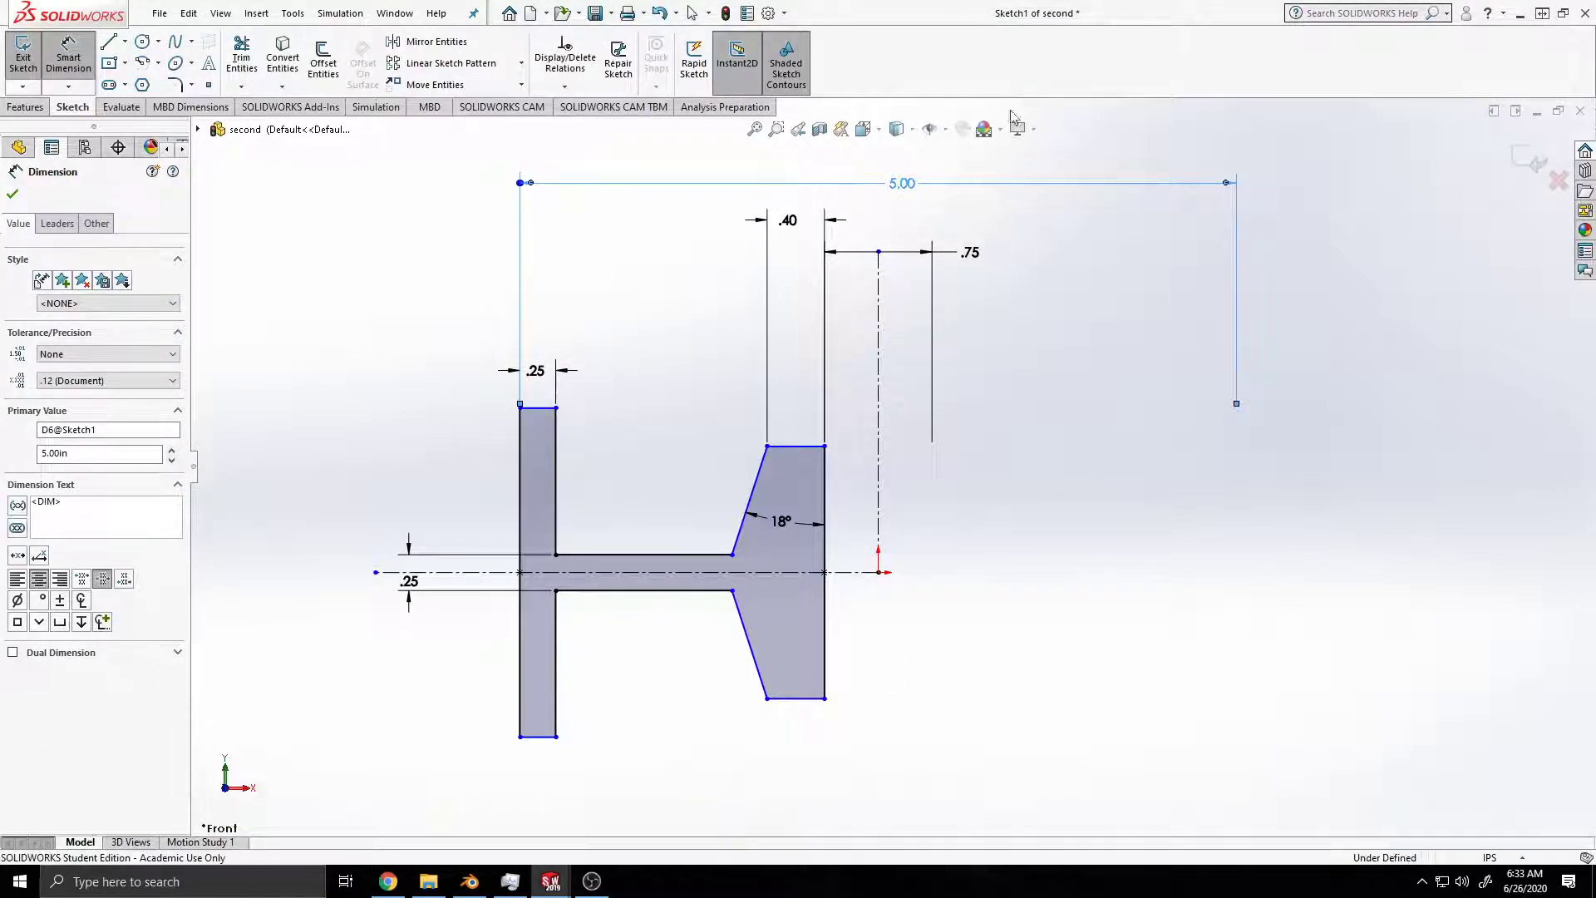
{"action": "key", "text": "ctrl+s"}
{"action": "key", "text": "Escape"}
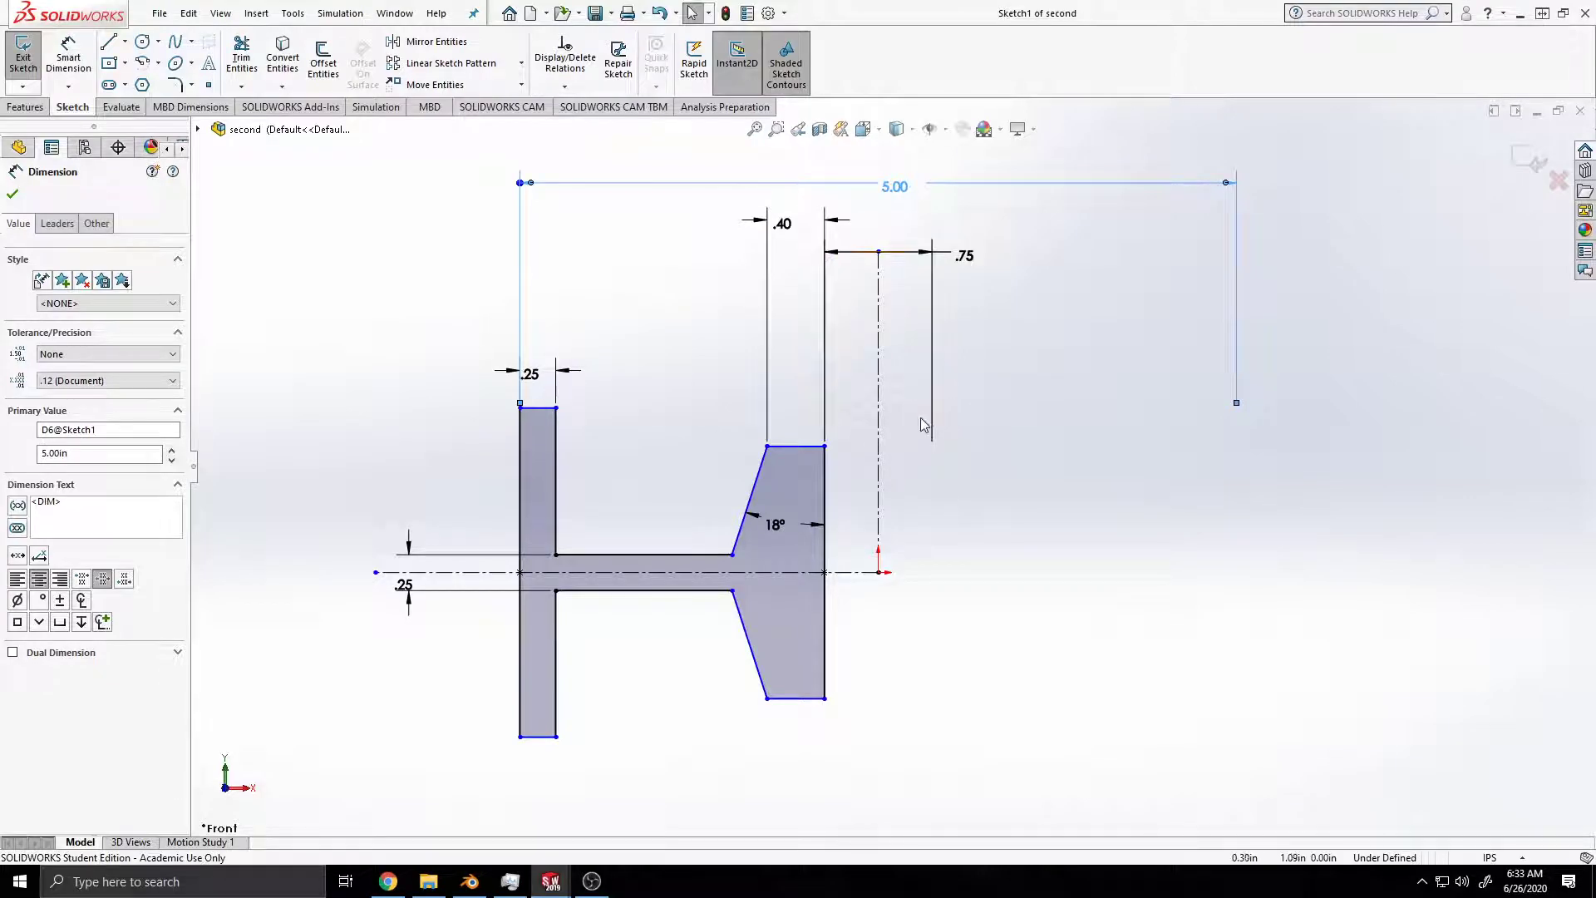
Step: Dimension the full height of the straight flange's outer vertical edge to 2 in
{"action": "left_click", "coordinate": [68, 58]}
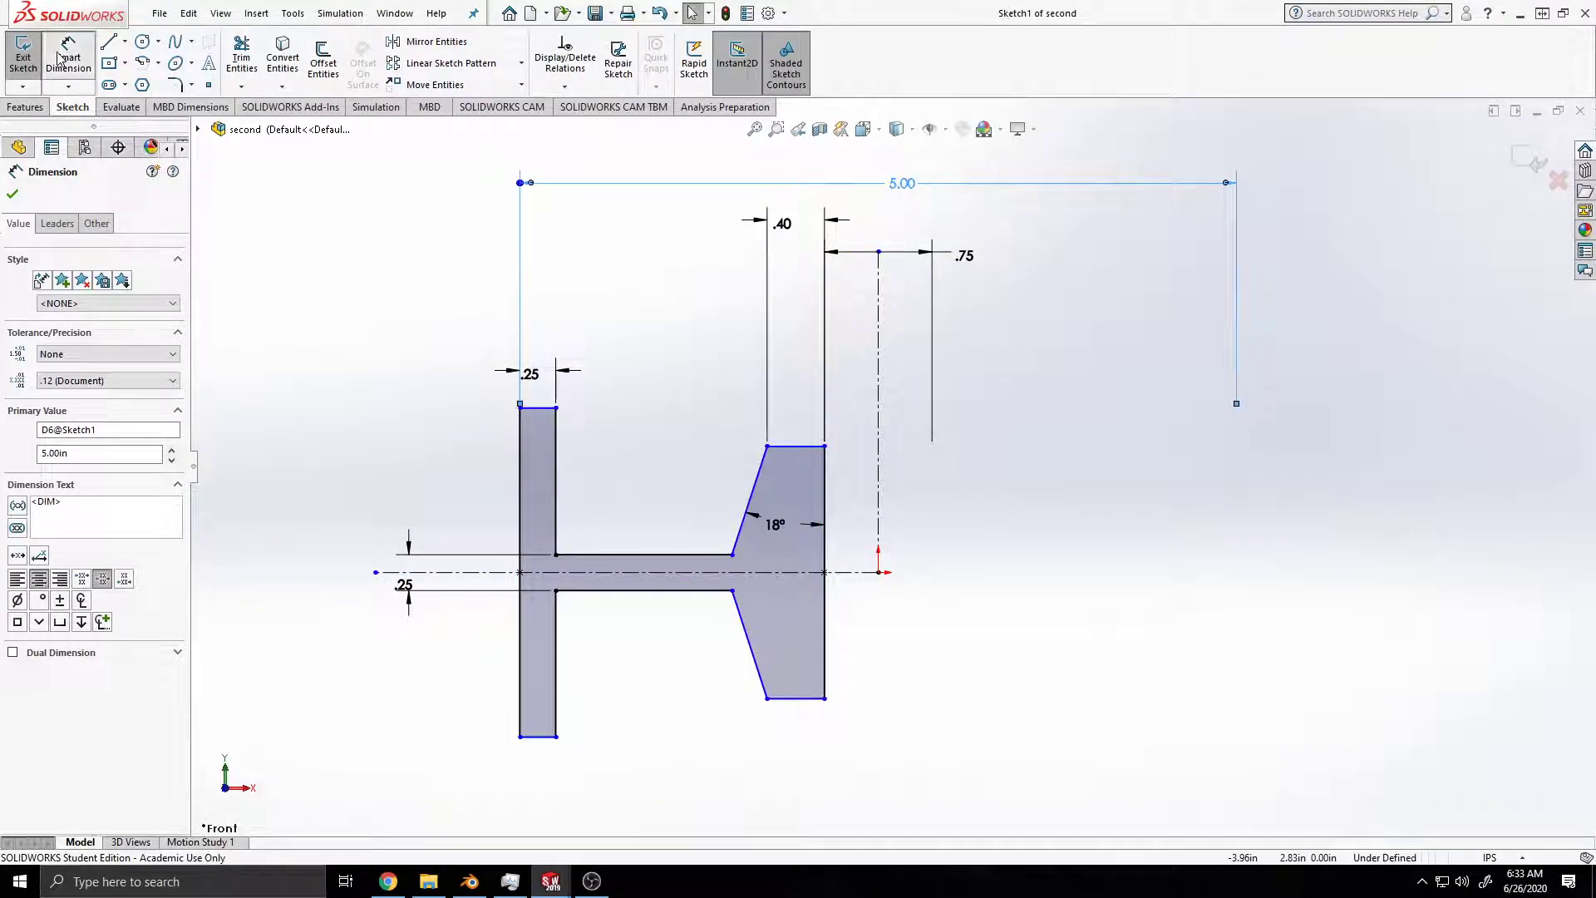
{"action": "left_click", "coordinate": [522, 482]}
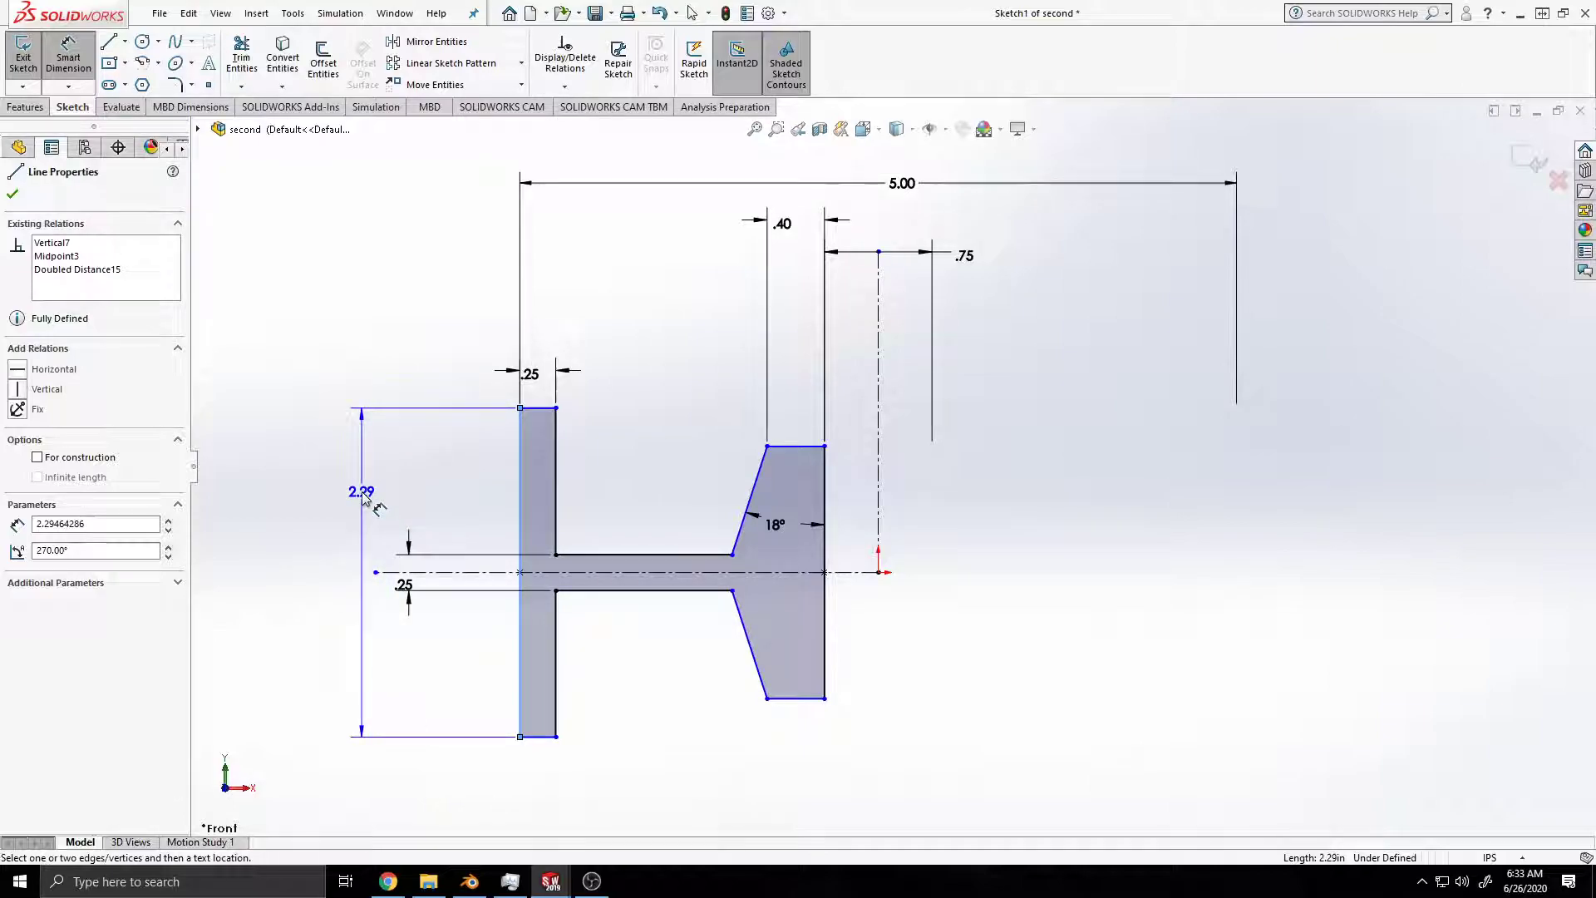
{"action": "left_click", "coordinate": [345, 581]}
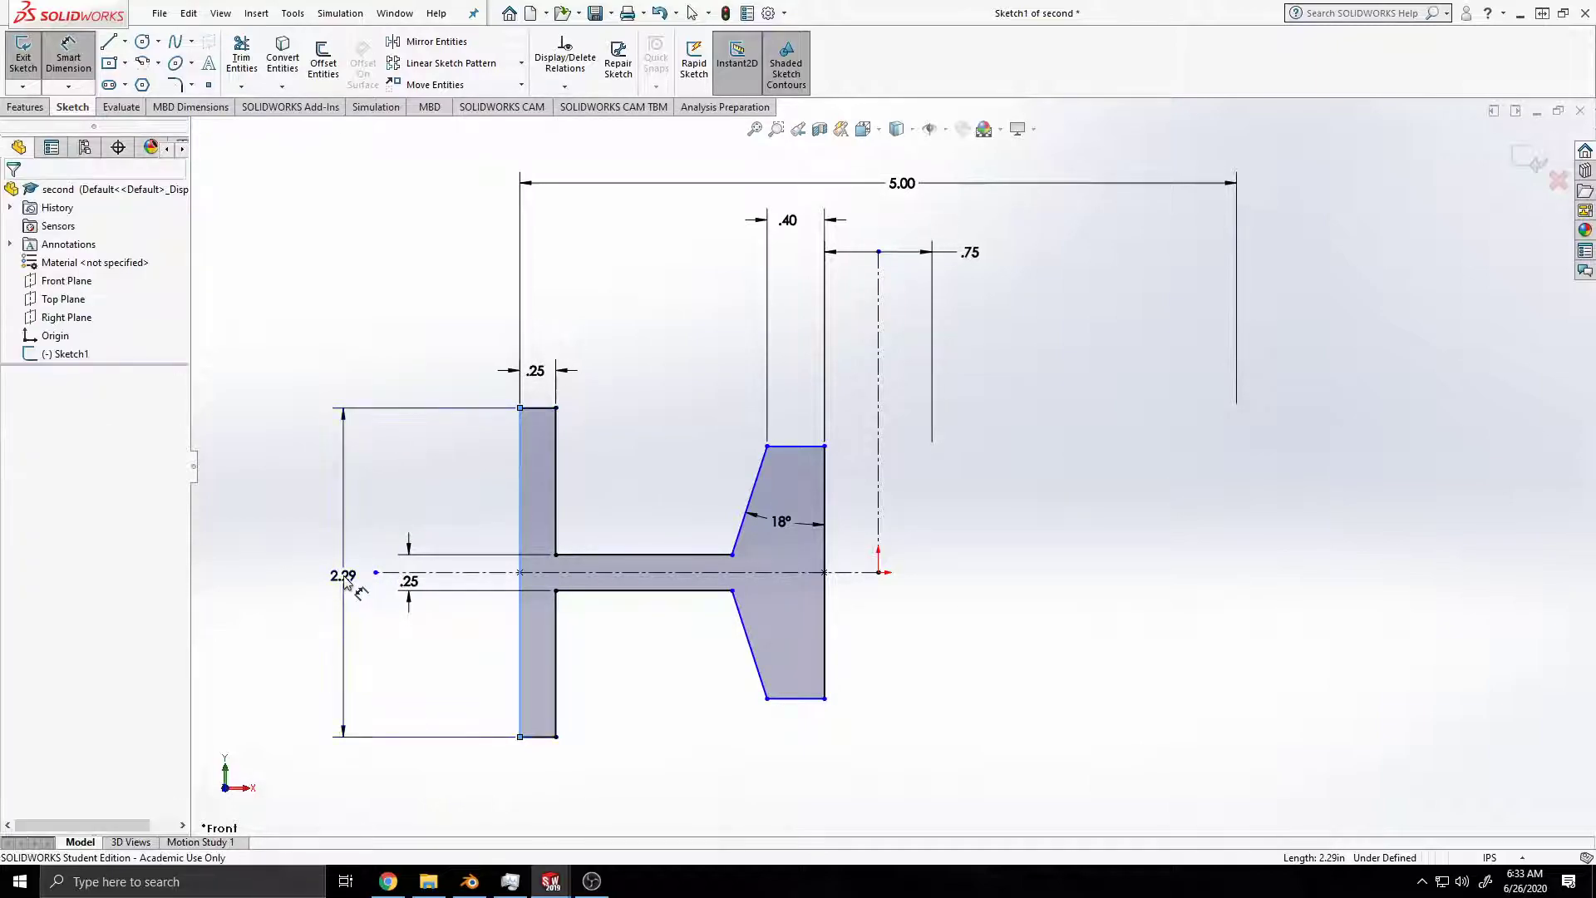
{"action": "type", "text": "2"}
{"action": "key", "text": "Return"}
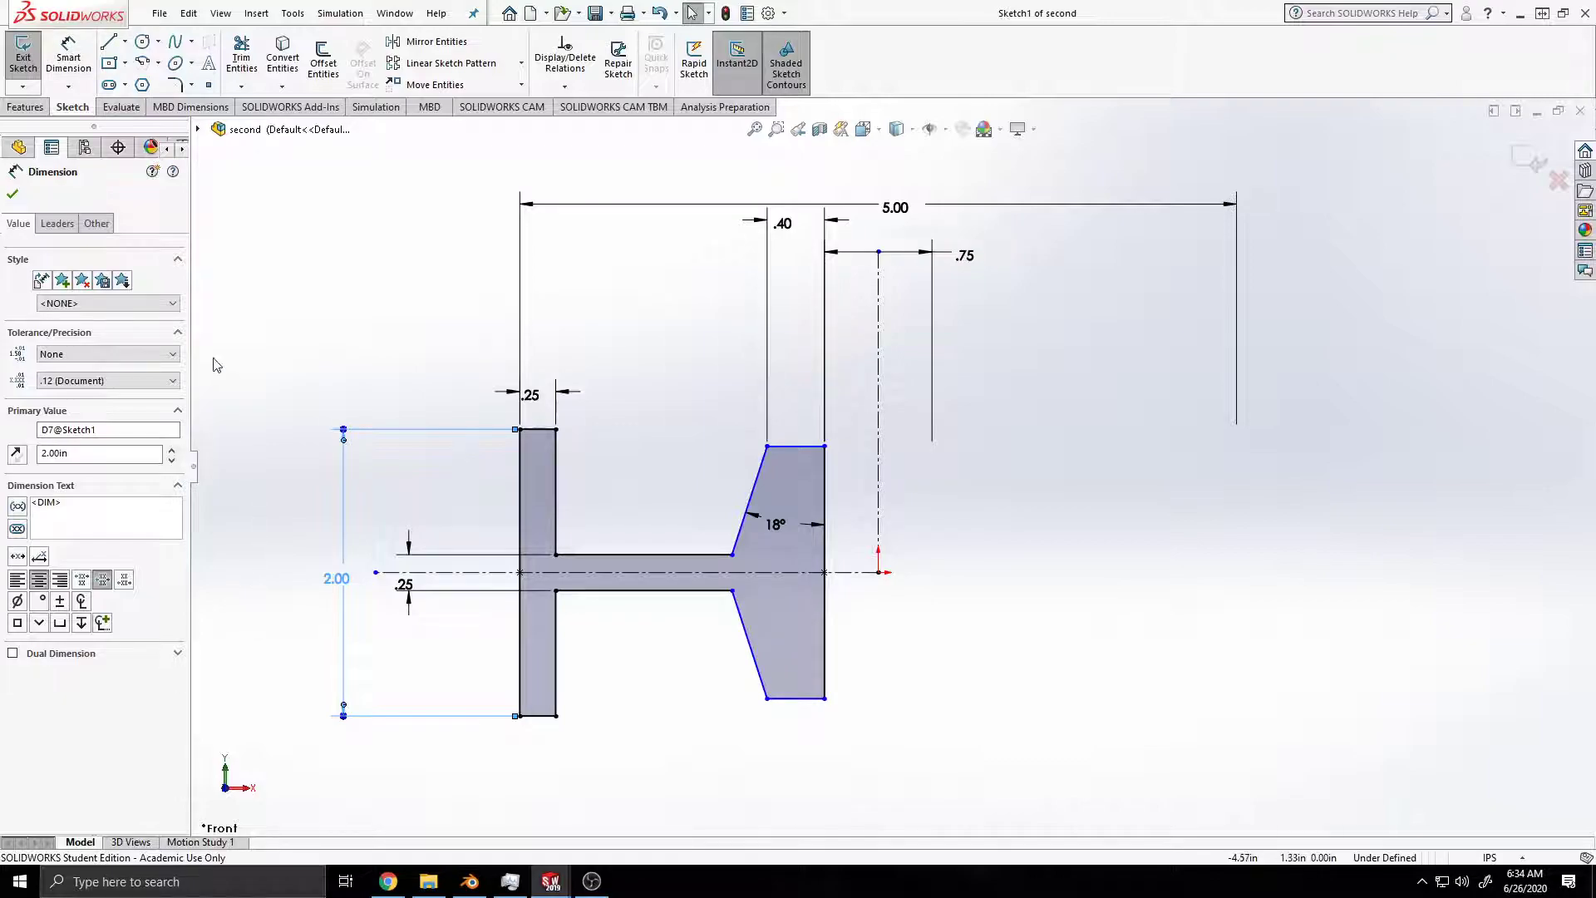
Step: Dimension the upper corner between web and tapered flange across the vertical centerline as a doubled distance of 2 in
{"action": "left_click", "coordinate": [732, 554]}
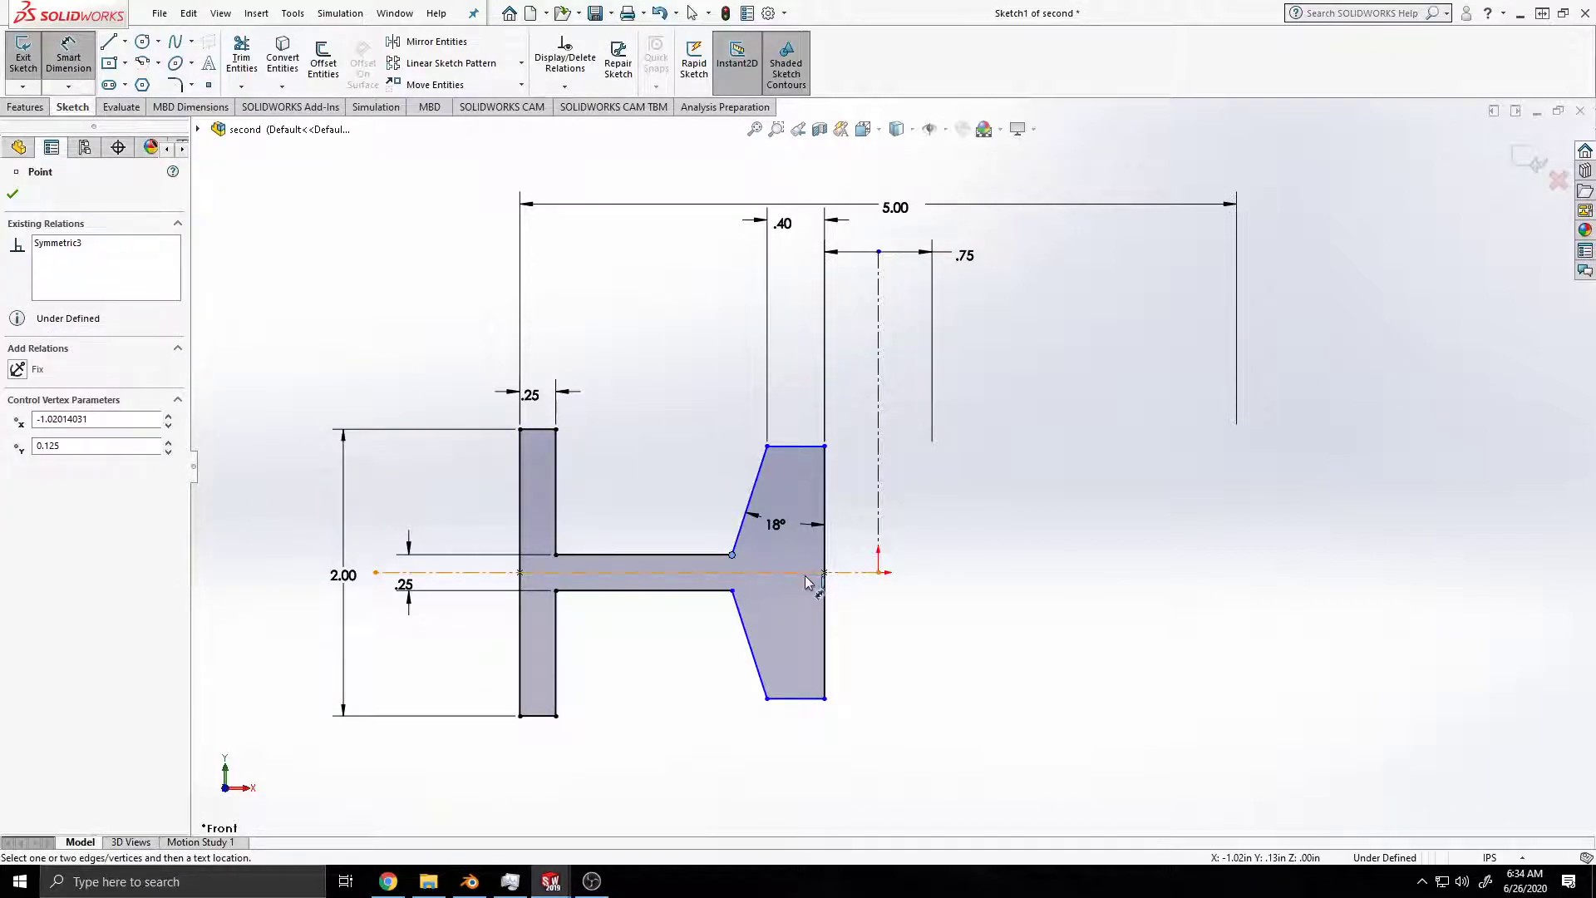
{"action": "left_click", "coordinate": [879, 490]}
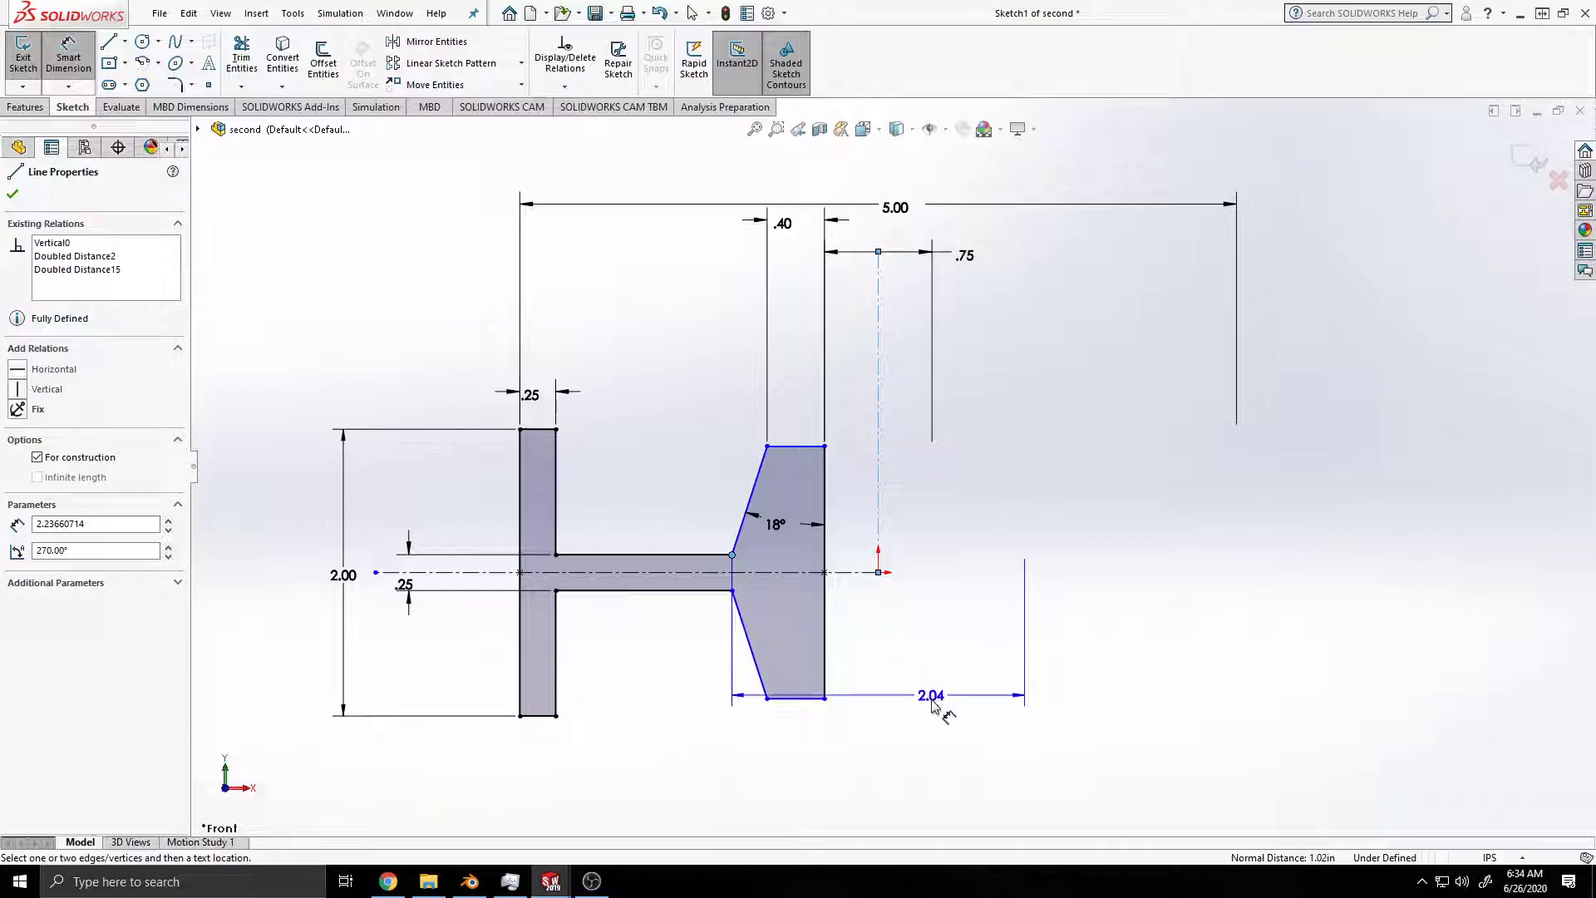
{"action": "left_click", "coordinate": [936, 728]}
{"action": "left_click", "coordinate": [936, 729]}
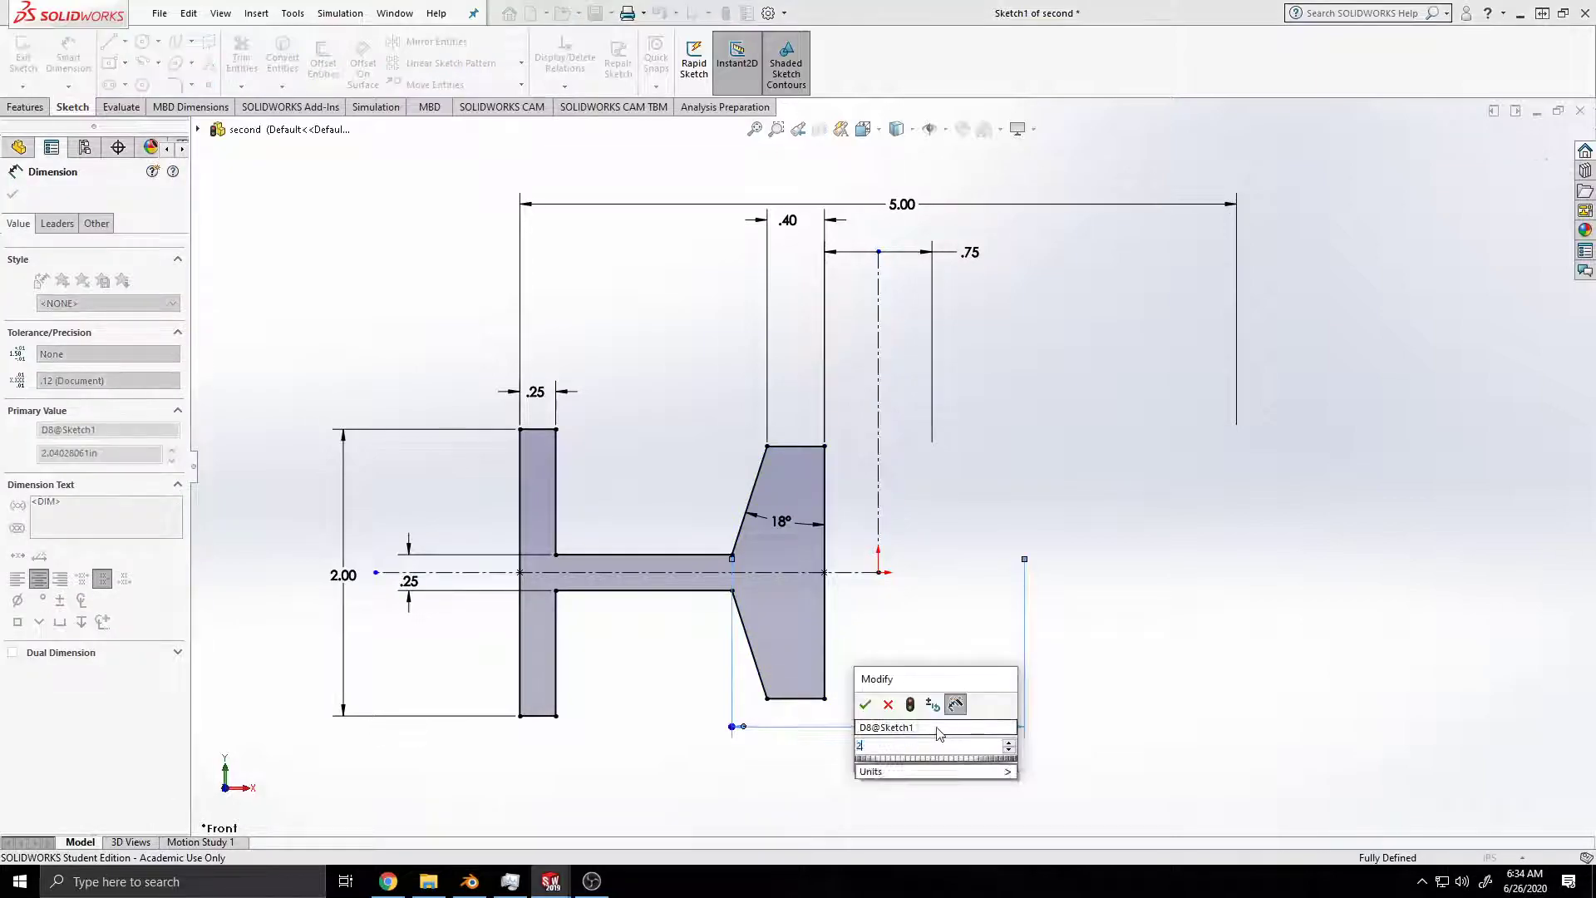
{"action": "key", "text": "Return"}
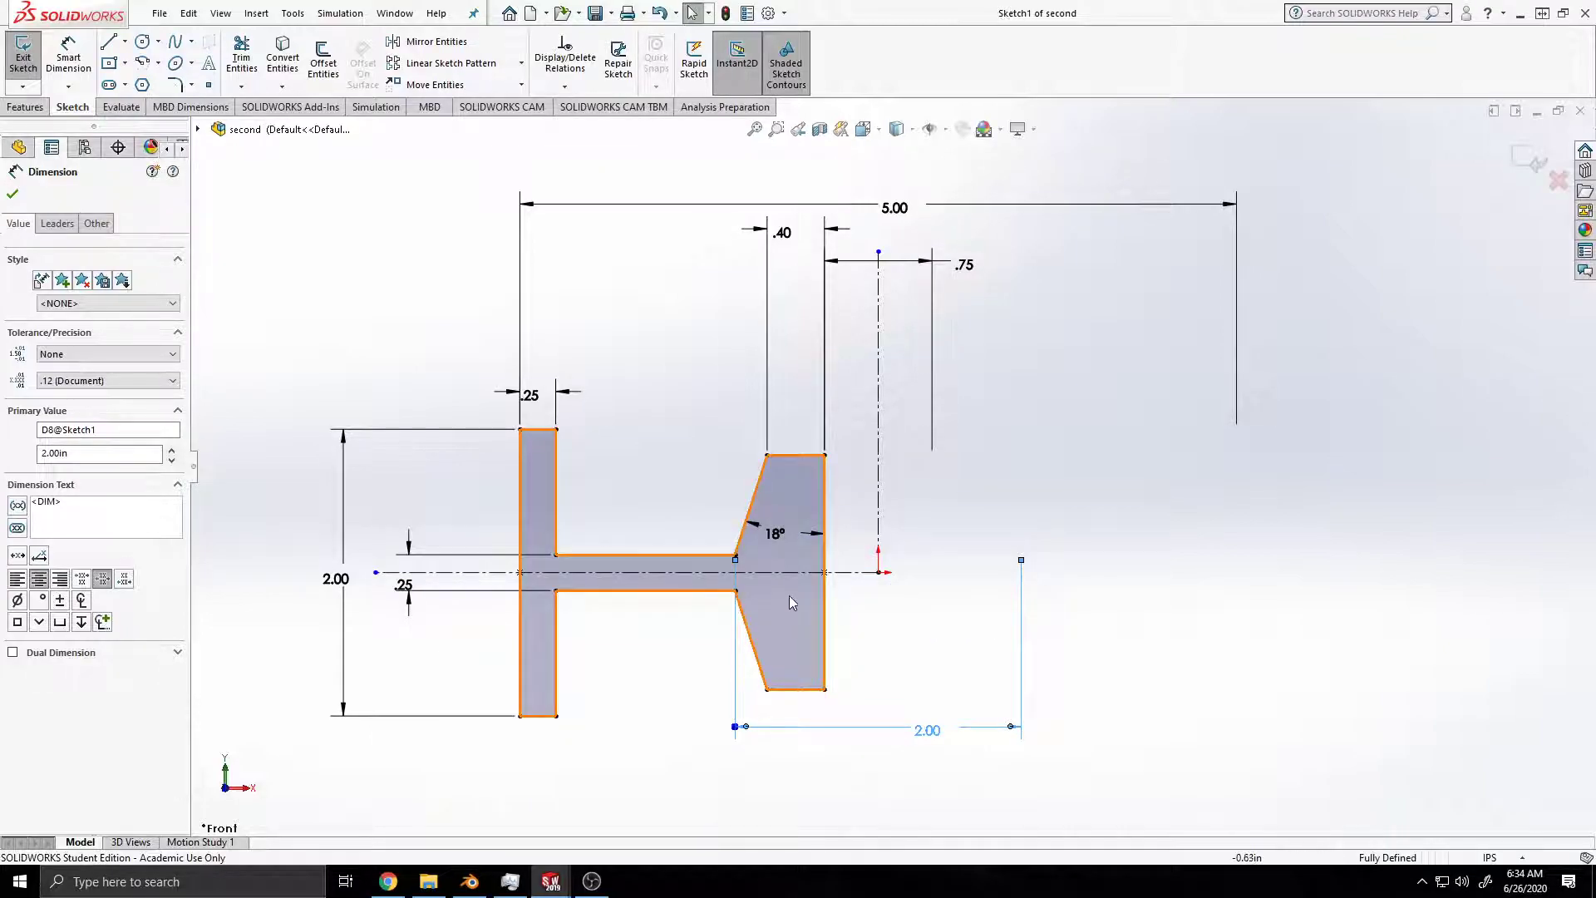
Step: Center the text of the 2.00 doubled-distance, .75 and .40 dimensions between their extension lines
{"action": "scroll", "coordinate": [856, 573], "scroll_direction": "down", "scroll_amount": 1}
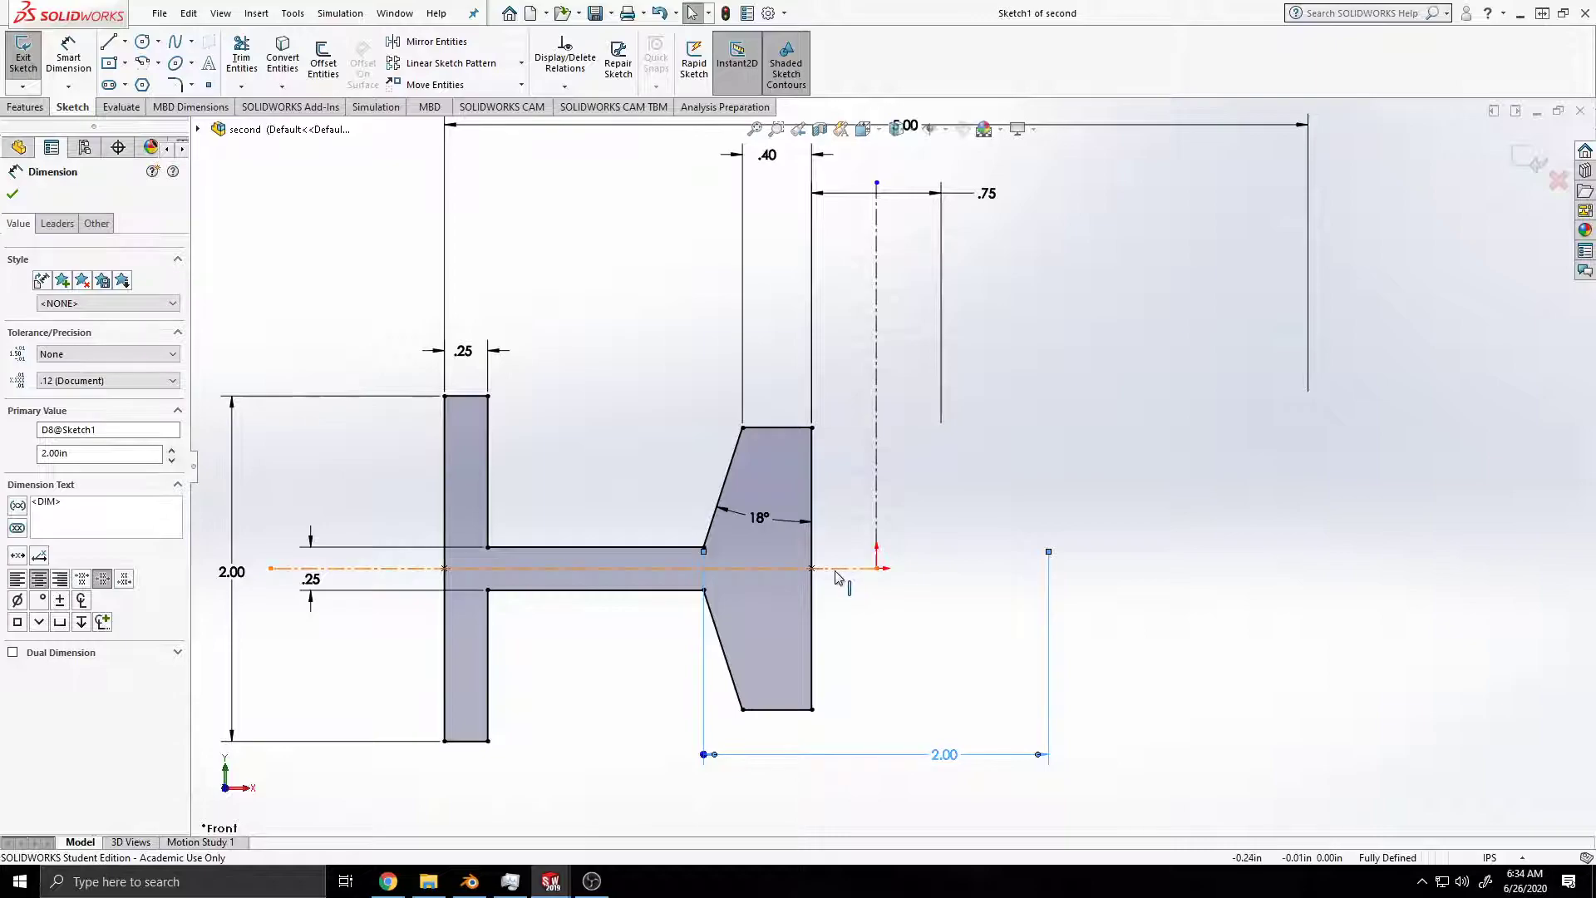
{"action": "scroll", "coordinate": [840, 573], "scroll_direction": "up", "scroll_amount": 1}
{"action": "middle_click_drag", "start_coordinate": [642, 482], "coordinate": [685, 476], "text": "ctrl"}
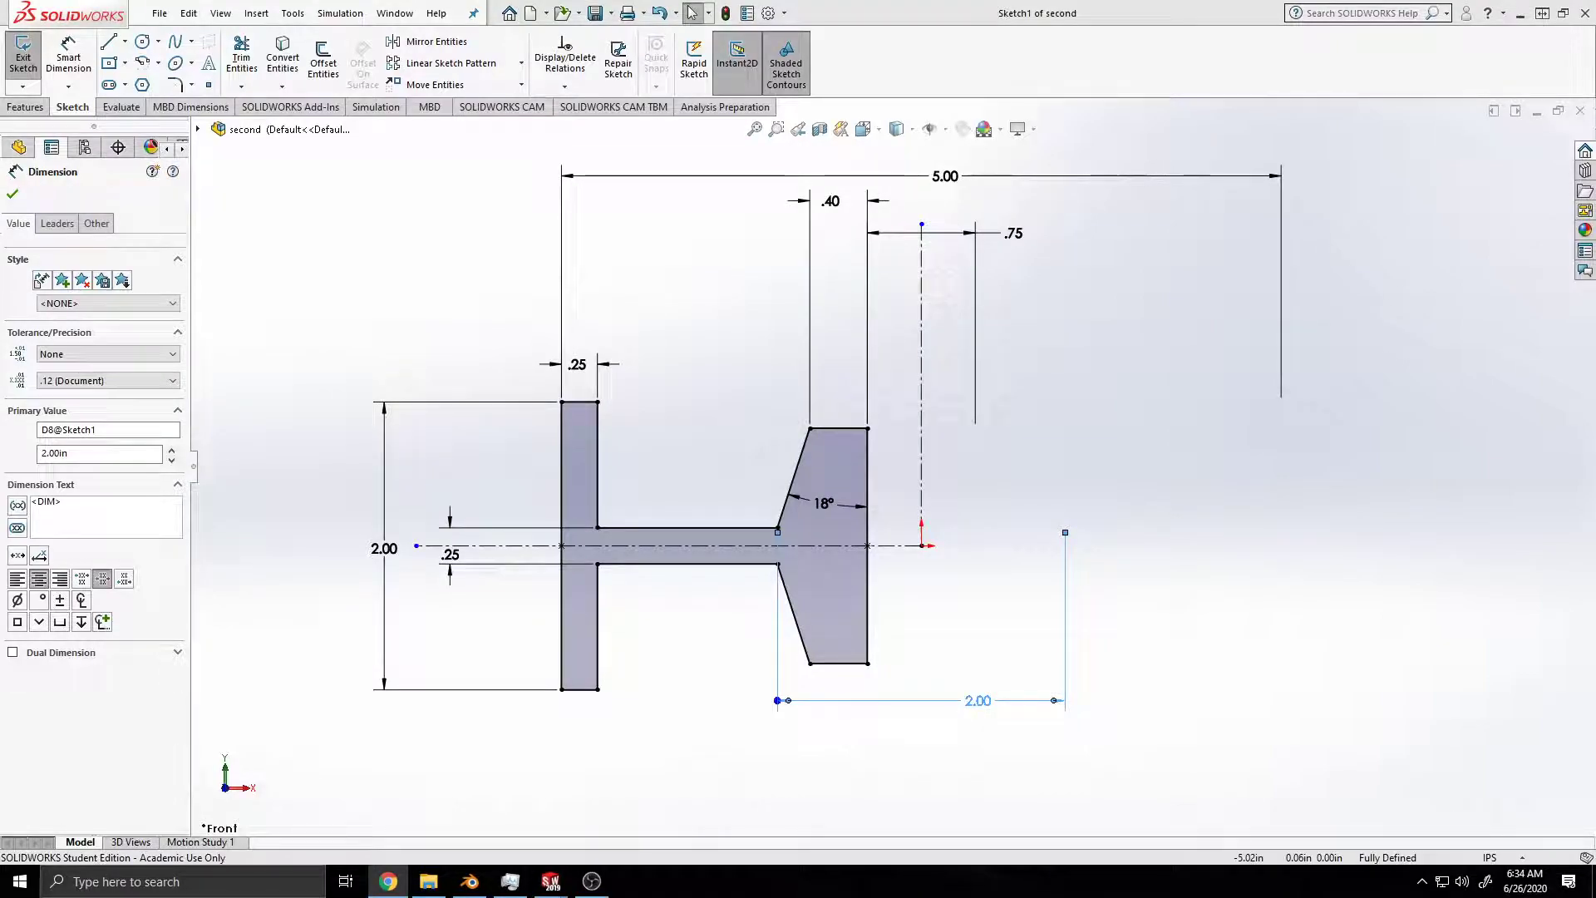
{"action": "mouse_move", "coordinate": [976, 698]}
{"action": "right_mouse_down"}
{"action": "mouse_move", "coordinate": [977, 731]}
{"action": "mouse_move", "coordinate": [971, 703]}
{"action": "right_mouse_up"}
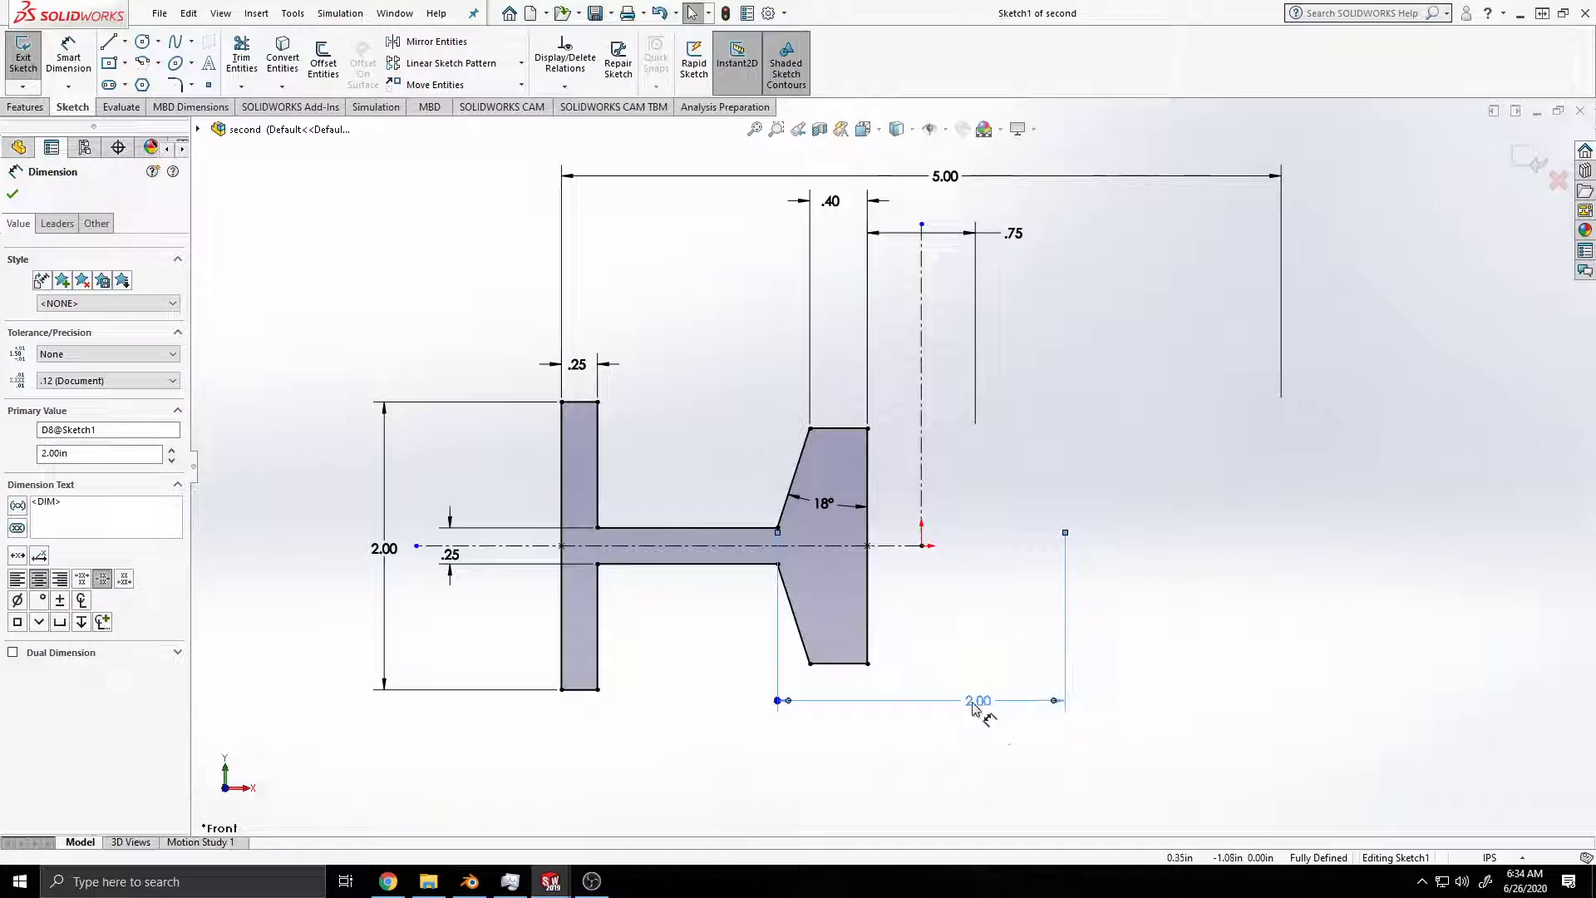
{"action": "left_click", "coordinate": [963, 708]}
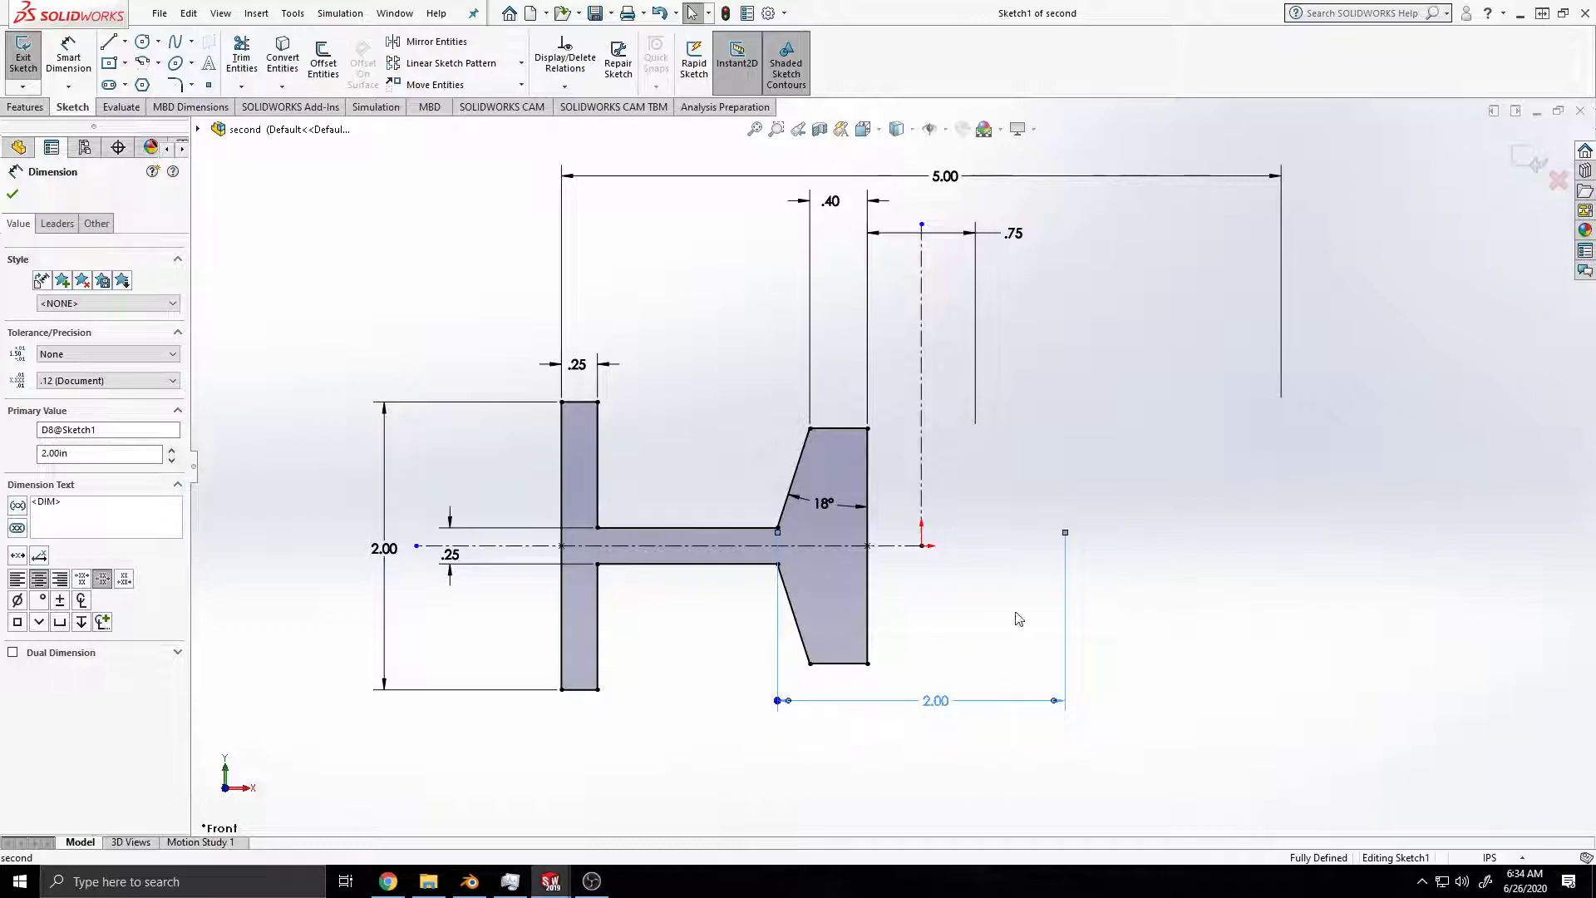
{"action": "middle_click_drag", "start_coordinate": [1088, 466], "coordinate": [1100, 581], "text": "ctrl"}
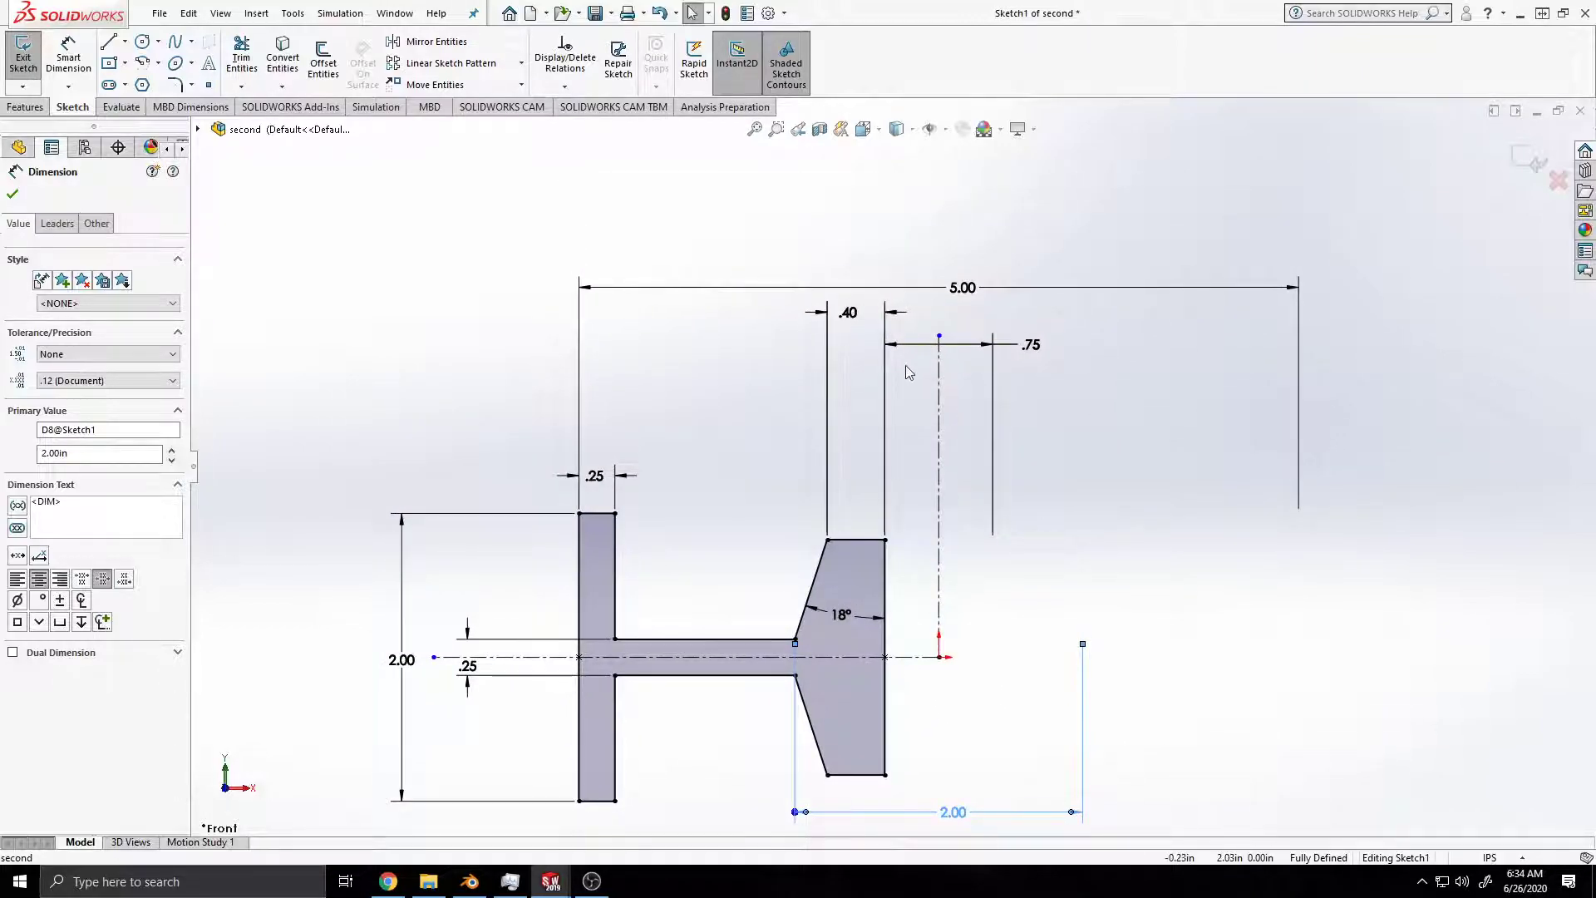
{"action": "mouse_move", "coordinate": [1029, 350]}
{"action": "left_mouse_down"}
{"action": "mouse_move", "coordinate": [944, 349]}
{"action": "mouse_move", "coordinate": [939, 314]}
{"action": "mouse_move", "coordinate": [939, 327]}
{"action": "left_mouse_up"}
{"action": "left_click", "coordinate": [854, 322]}
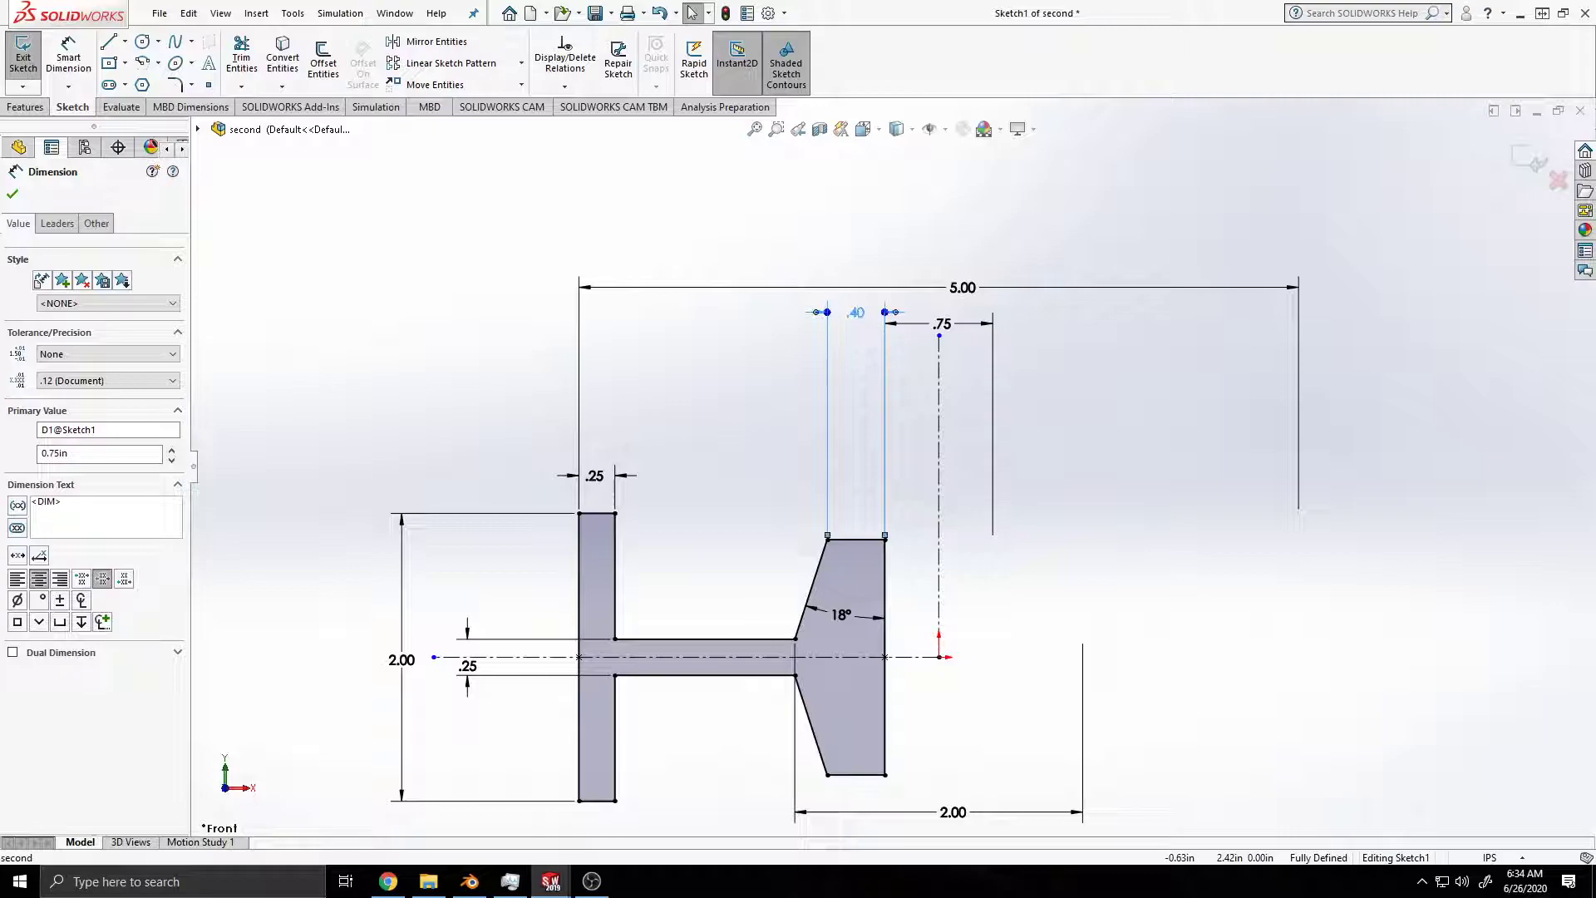
Step: Stack the 5.00, 2.00 and .75 doubled-distance dimensions above the profile and lower the .40 dimension toward the tapered flange
{"action": "left_click_drag", "start_coordinate": [963, 286], "coordinate": [960, 175]}
{"action": "left_click_drag", "start_coordinate": [952, 812], "coordinate": [947, 232]}
{"action": "left_click_drag", "start_coordinate": [944, 323], "coordinate": [944, 287]}
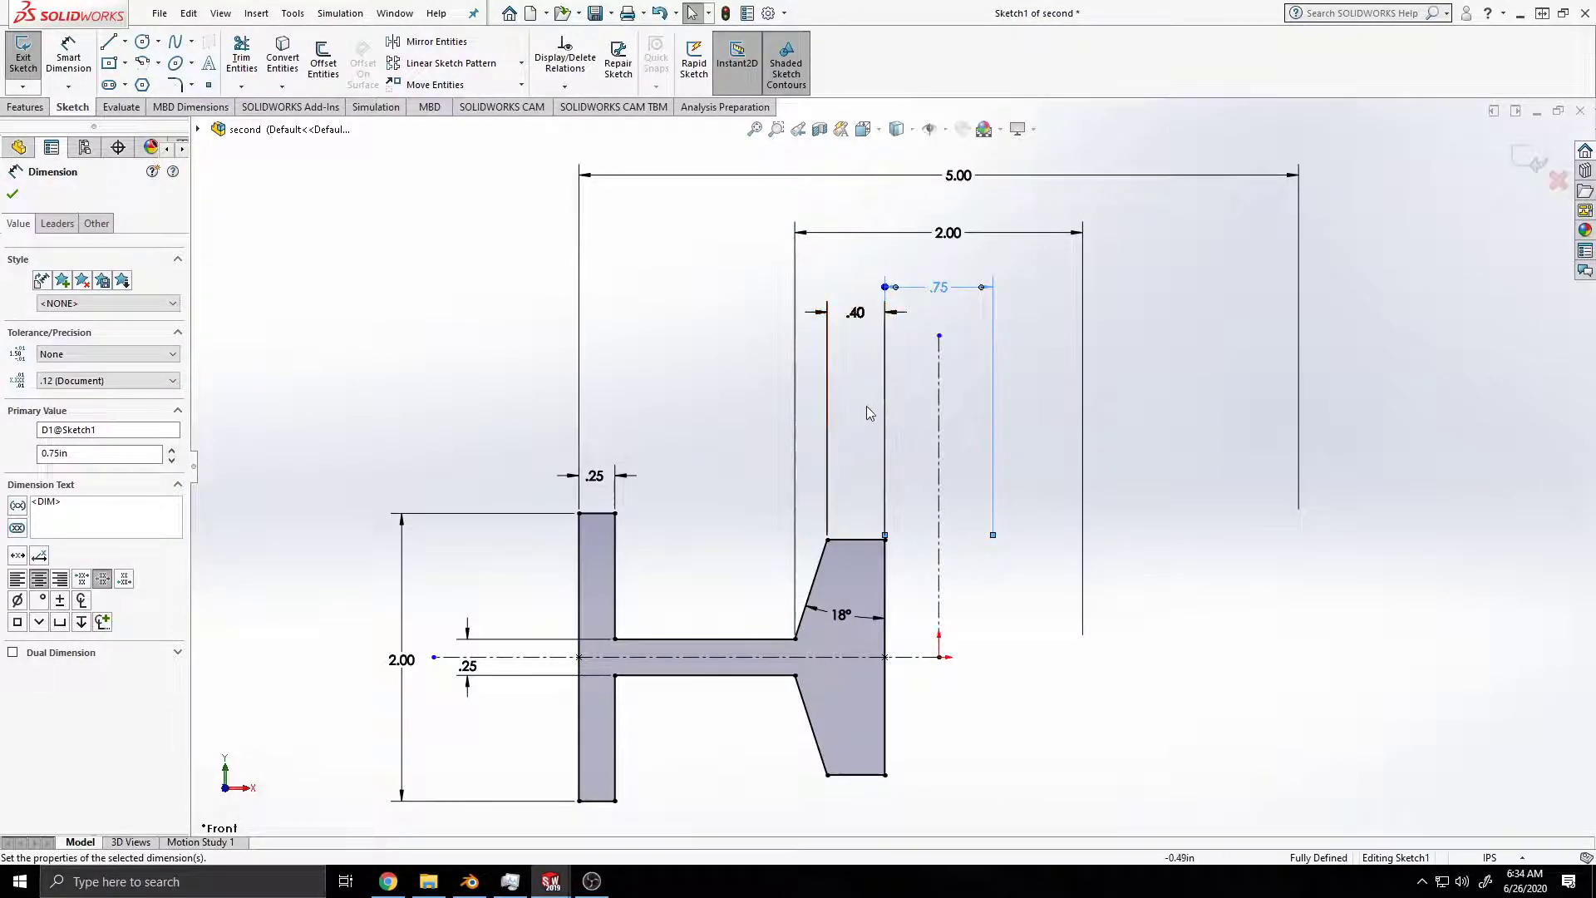
{"action": "left_click_drag", "start_coordinate": [856, 313], "coordinate": [860, 420]}
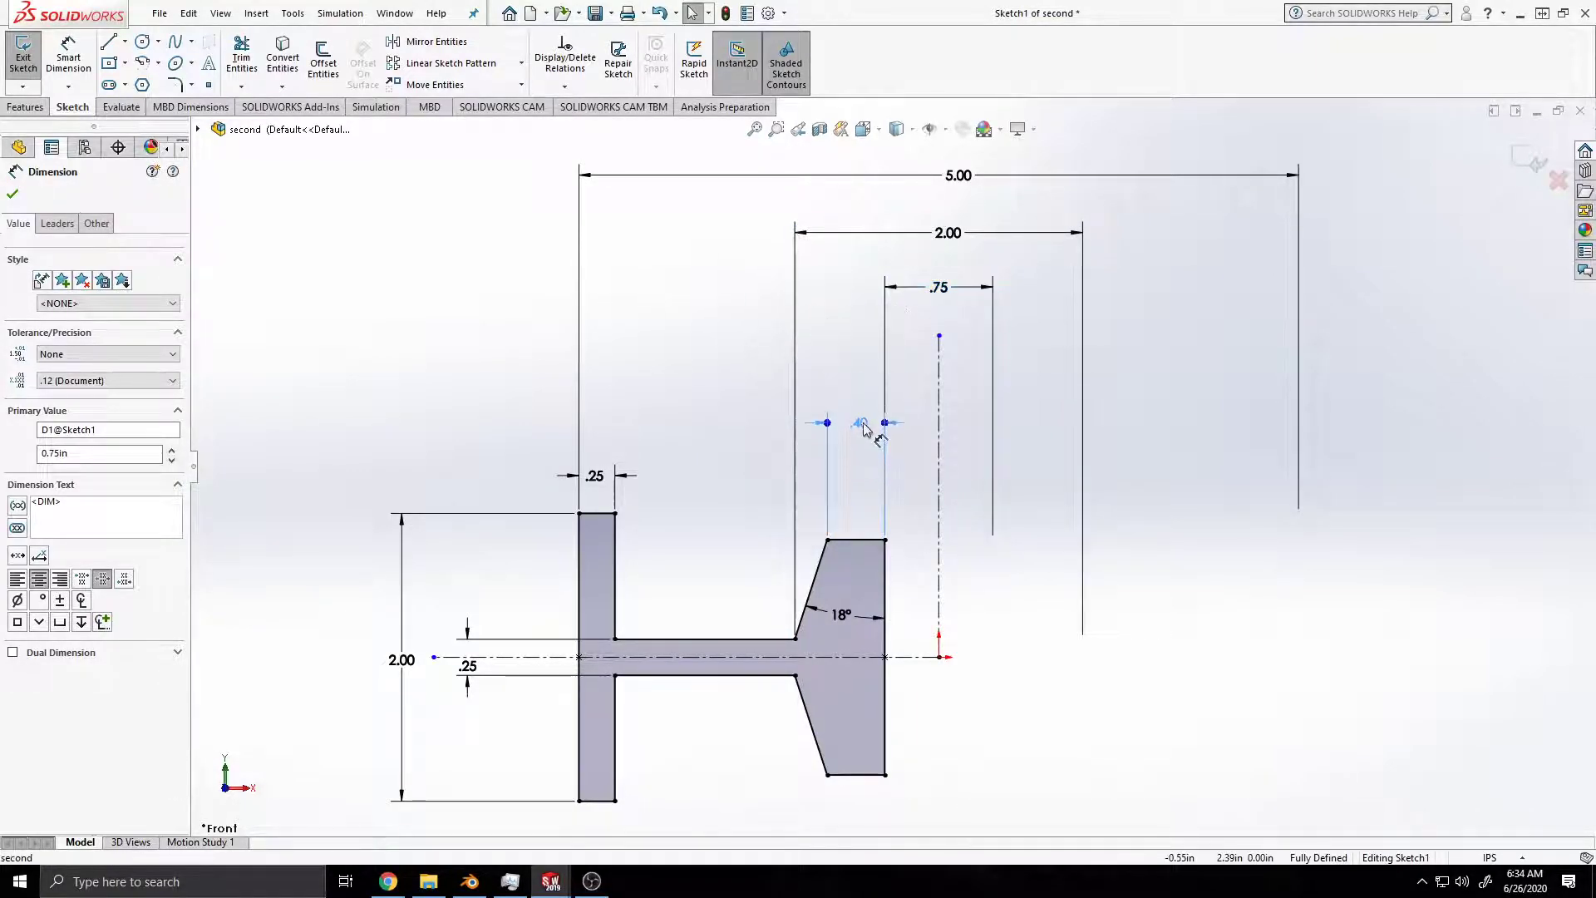
Step: Tighten the stack of .75, 2.00 and 5.00 dimensions above the profile and center the .25 web thickness text
{"action": "left_click_drag", "start_coordinate": [952, 284], "coordinate": [940, 333]}
{"action": "left_click_drag", "start_coordinate": [948, 234], "coordinate": [947, 272]}
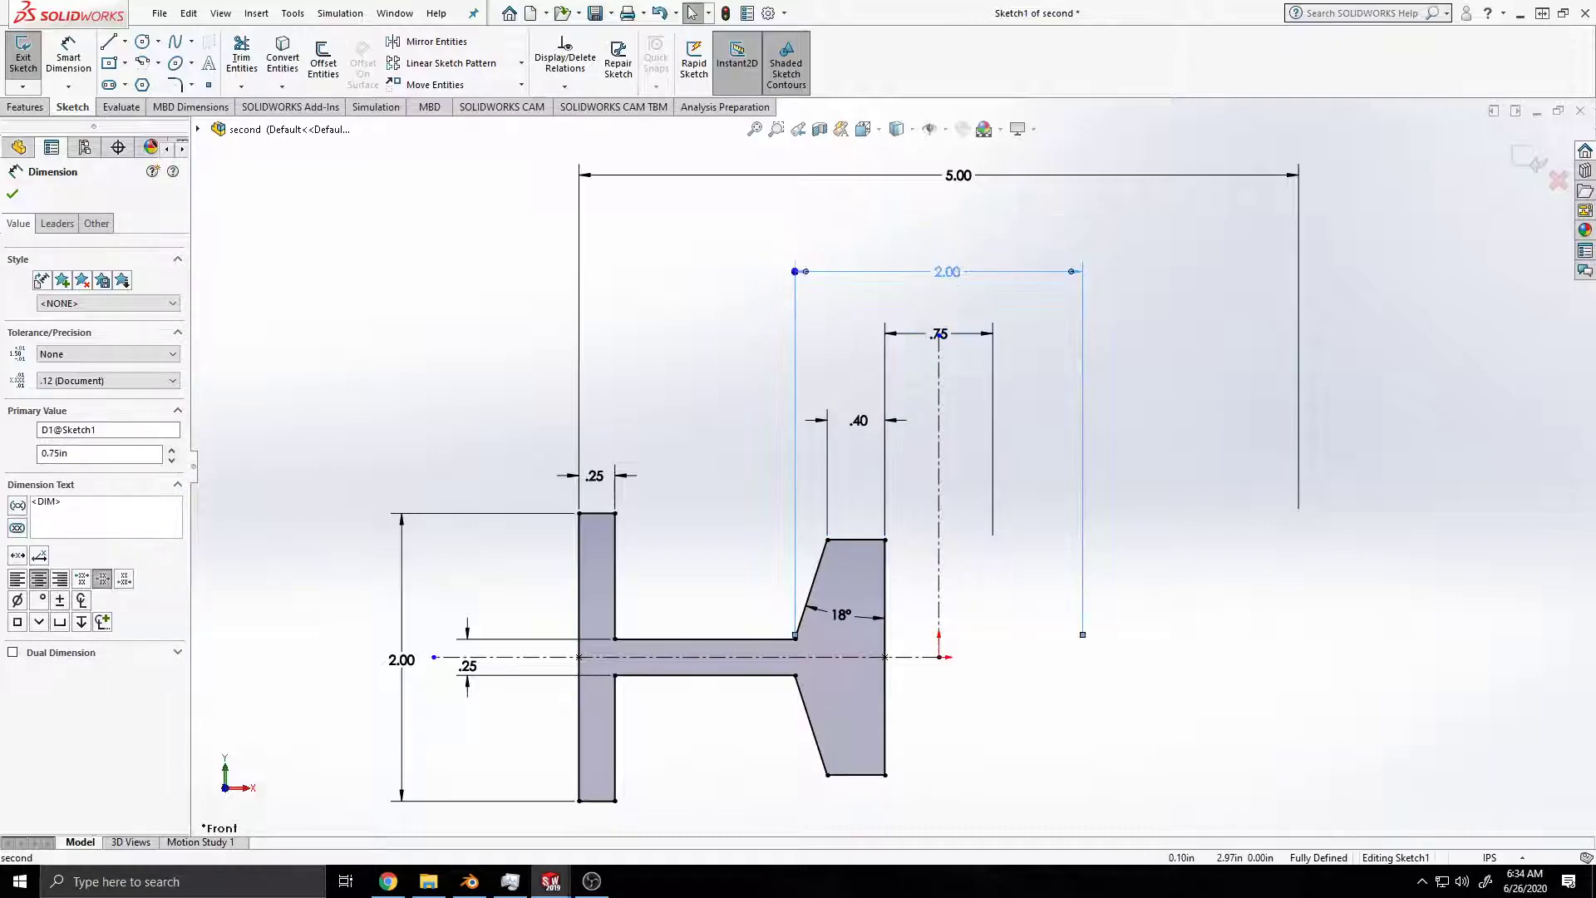
{"action": "left_click_drag", "start_coordinate": [962, 189], "coordinate": [952, 285]}
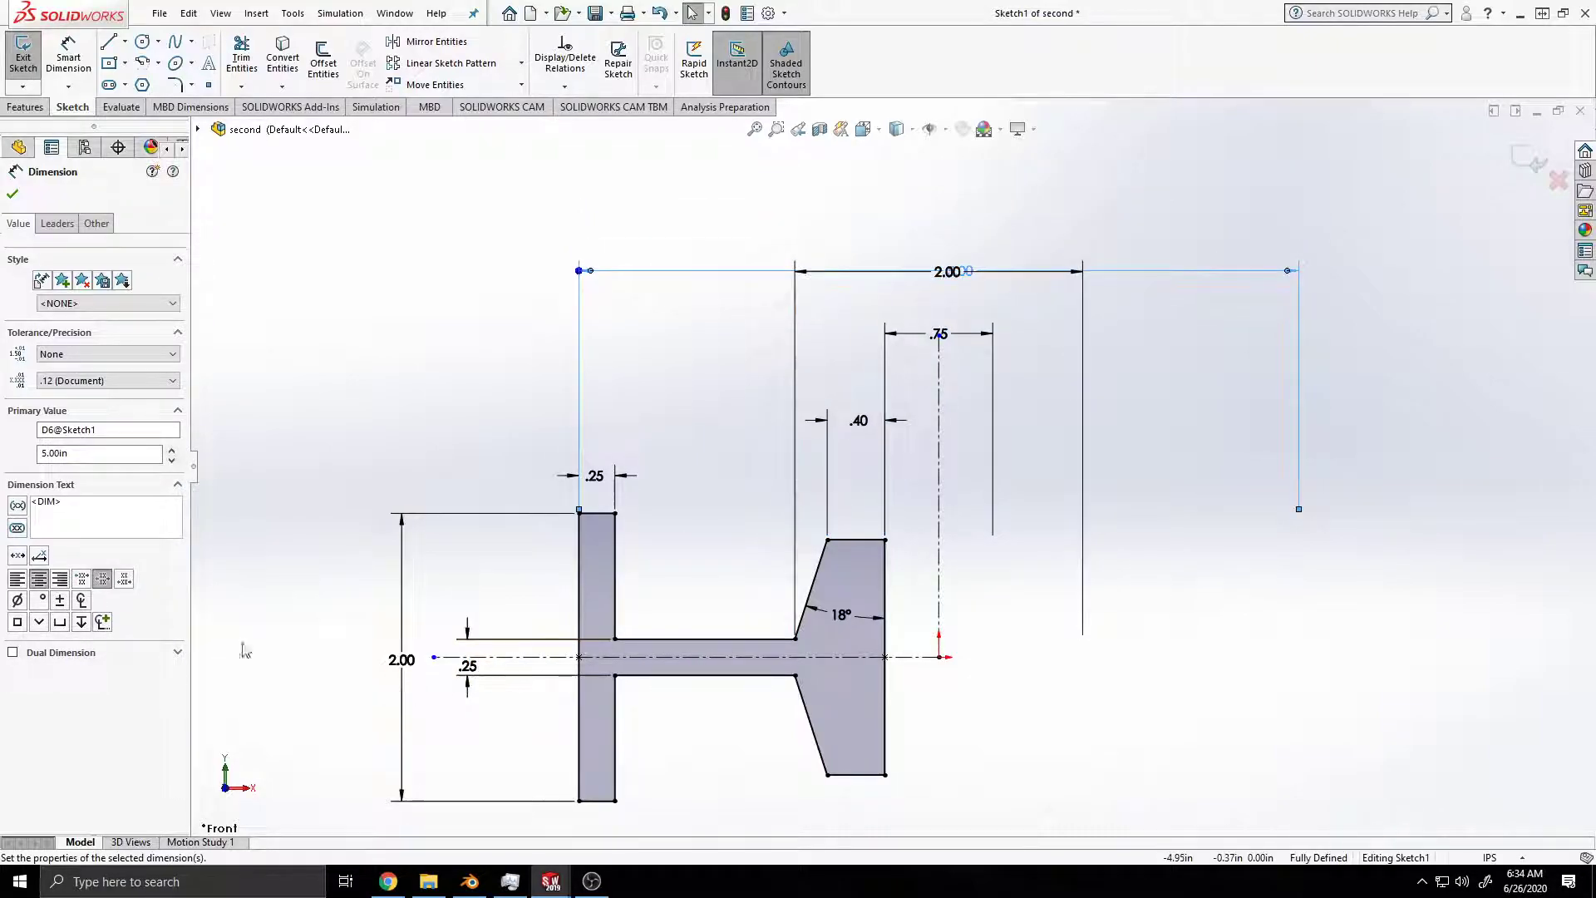
{"action": "left_click_drag", "start_coordinate": [475, 667], "coordinate": [473, 660]}
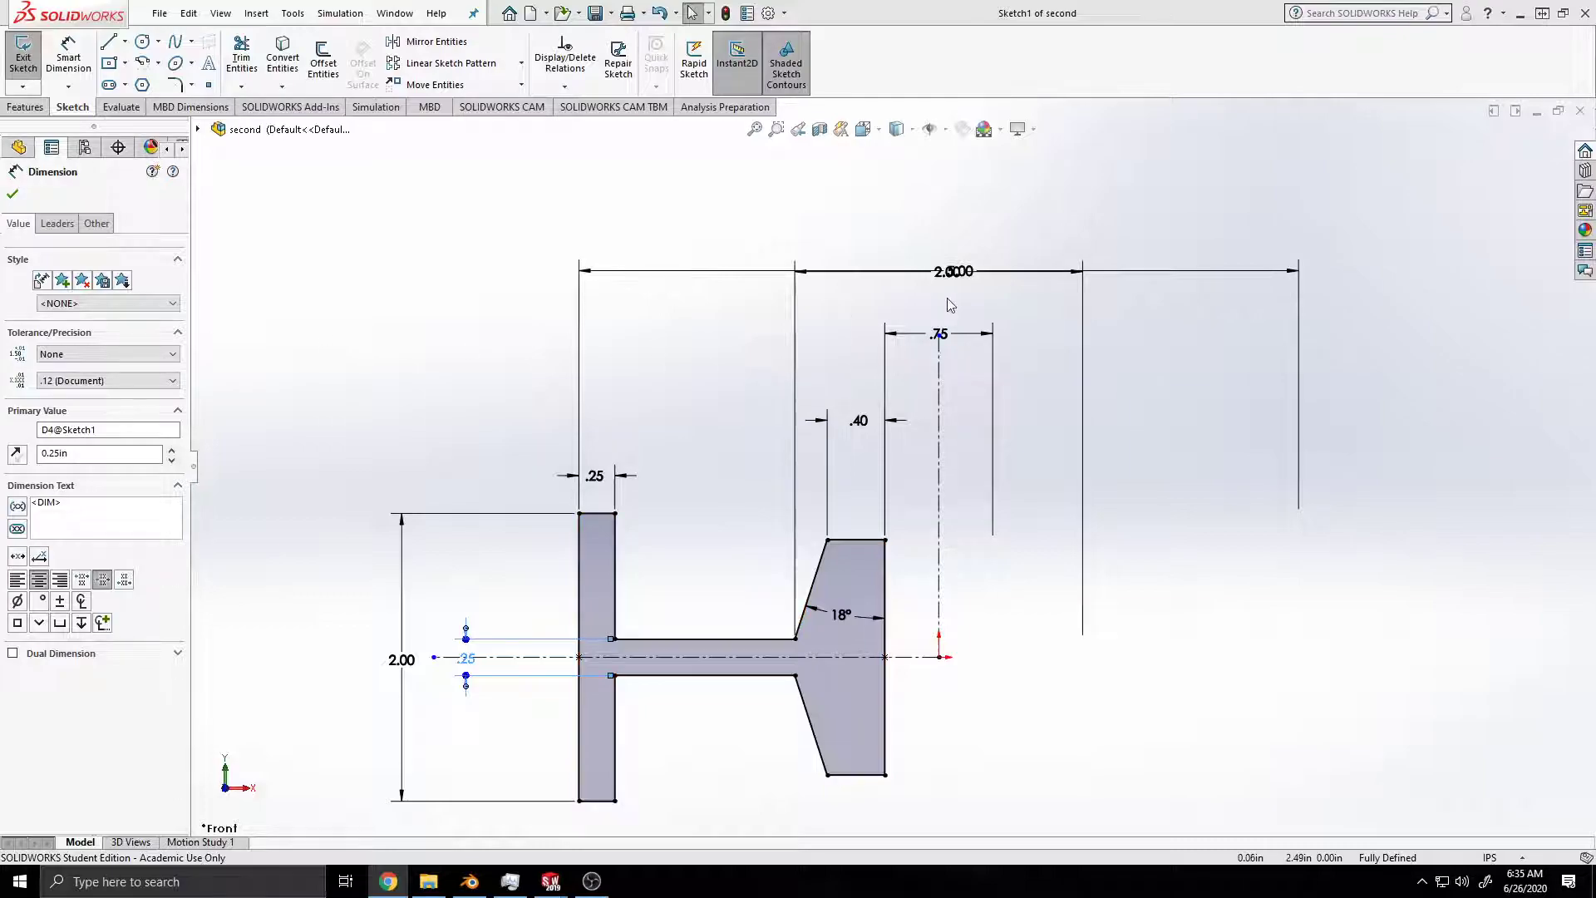
{"action": "mouse_move", "coordinate": [951, 271]}
{"action": "left_mouse_down"}
{"action": "mouse_move", "coordinate": [945, 328]}
{"action": "mouse_move", "coordinate": [945, 297]}
{"action": "left_mouse_up"}
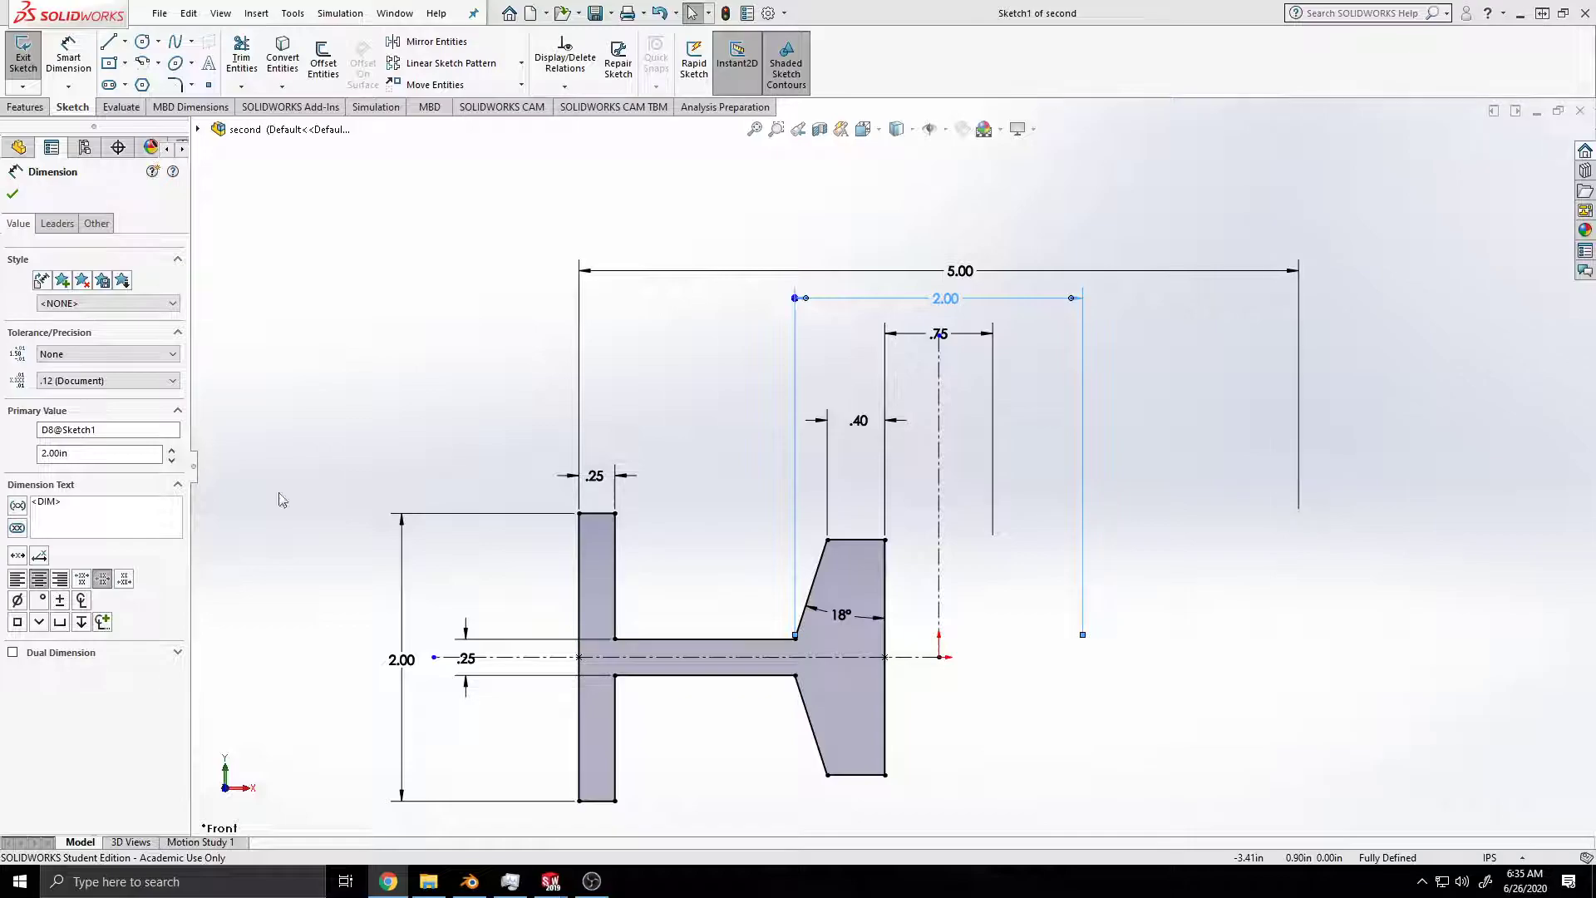
Step: Open the value of the 5.00 doubled-distance dimension for editing and accept it as is
{"action": "left_click", "coordinate": [960, 271]}
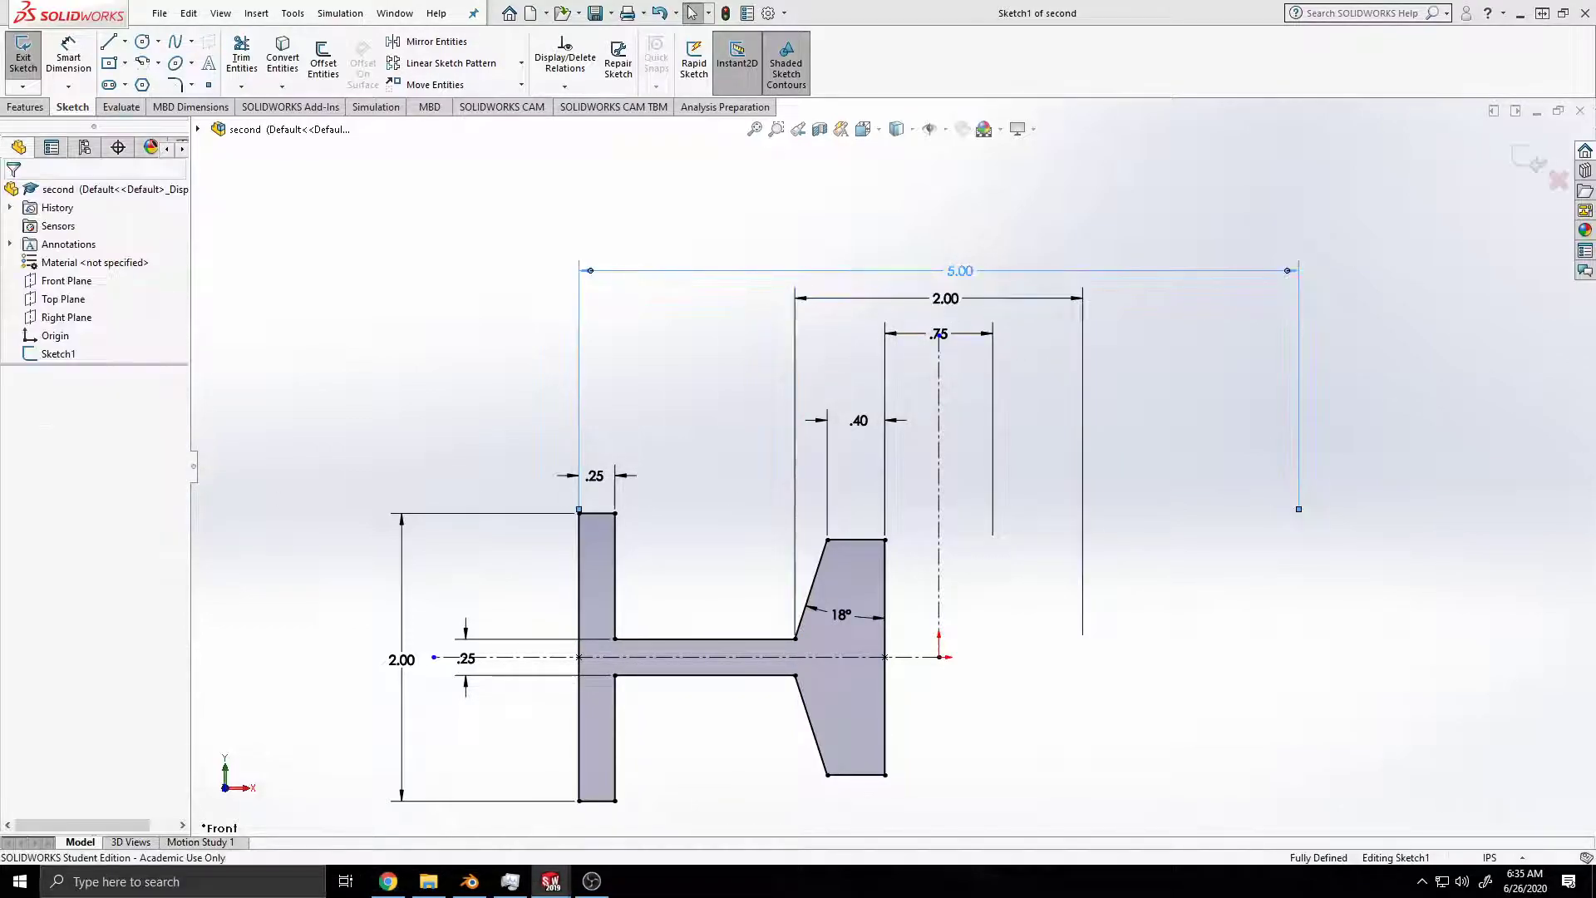
{"action": "left_click", "coordinate": [960, 271]}
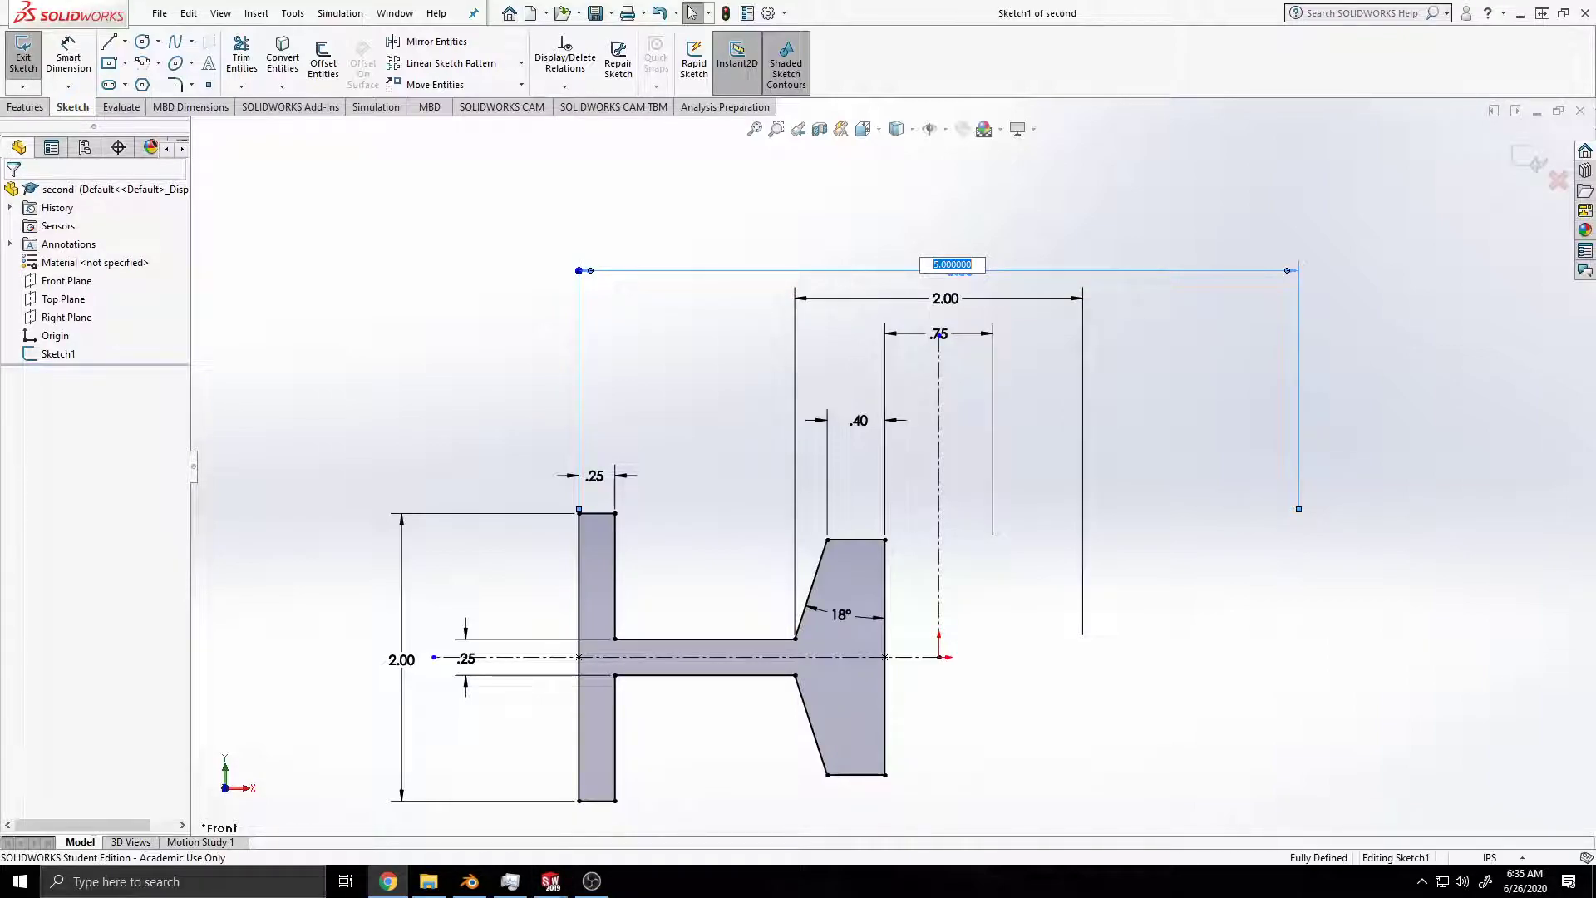
{"action": "left_click", "coordinate": [69, 87]}
{"action": "left_click", "coordinate": [68, 58]}
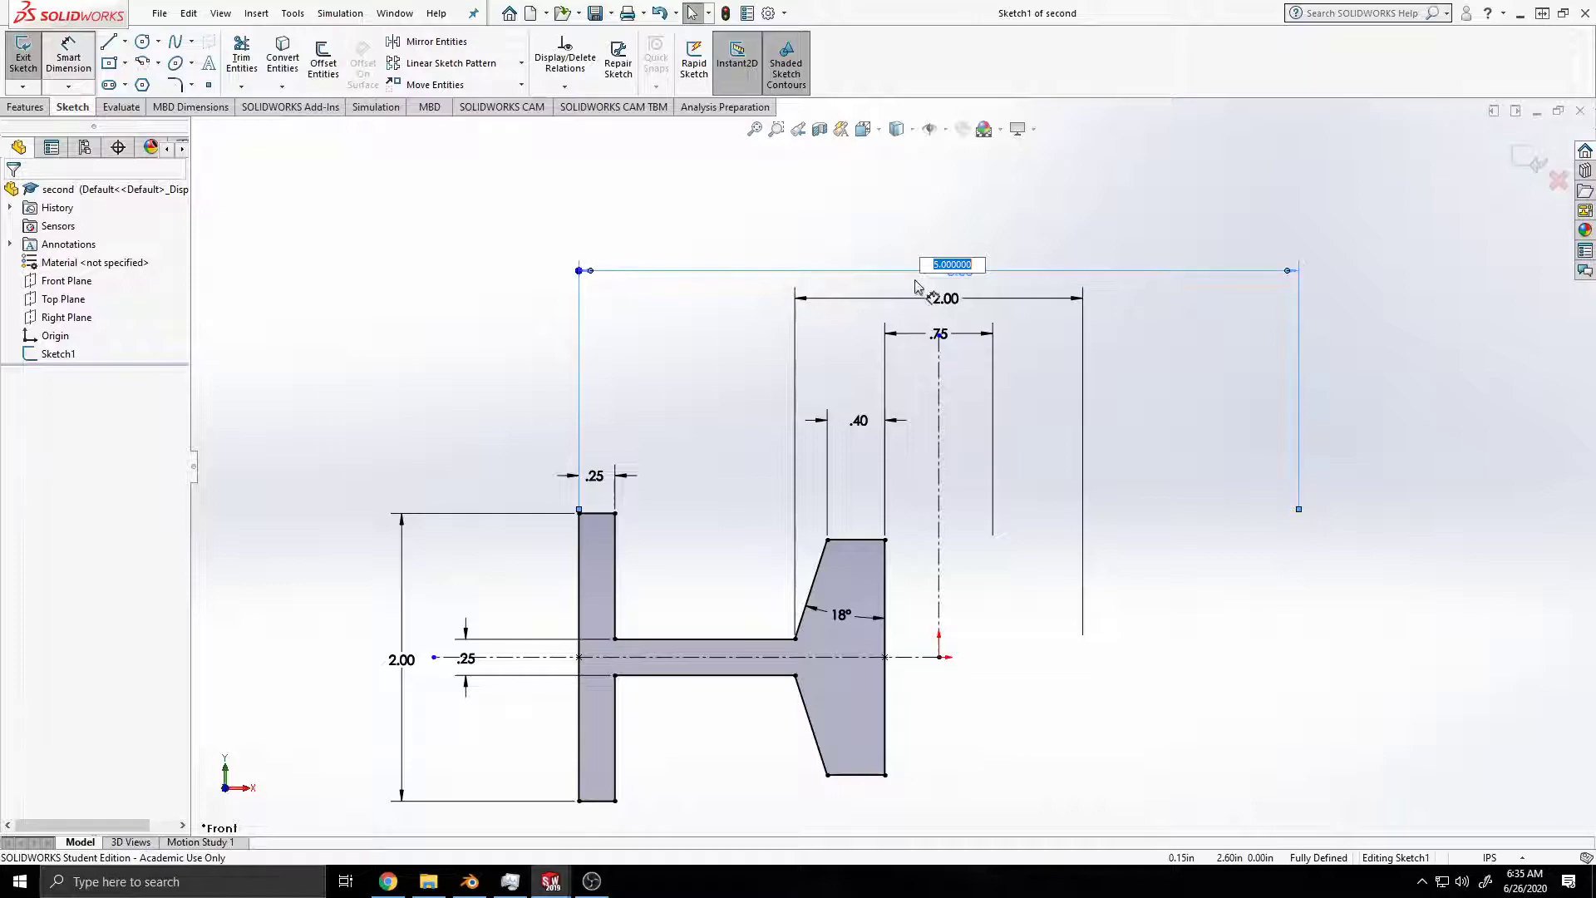
{"action": "key", "text": "Return"}
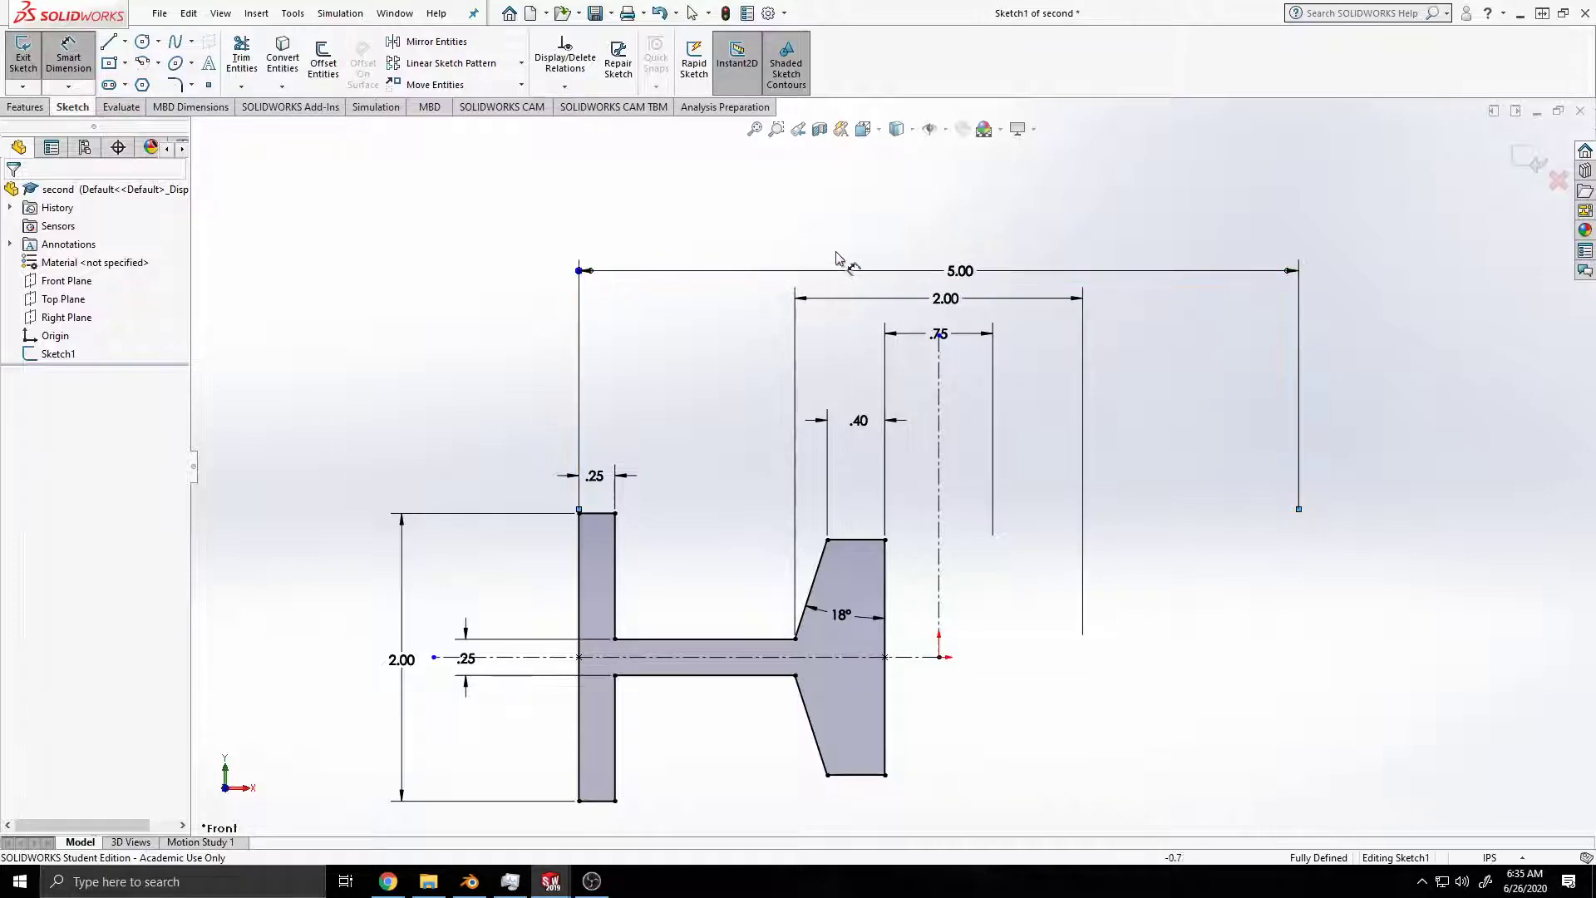
{"action": "double_click", "coordinate": [951, 272]}
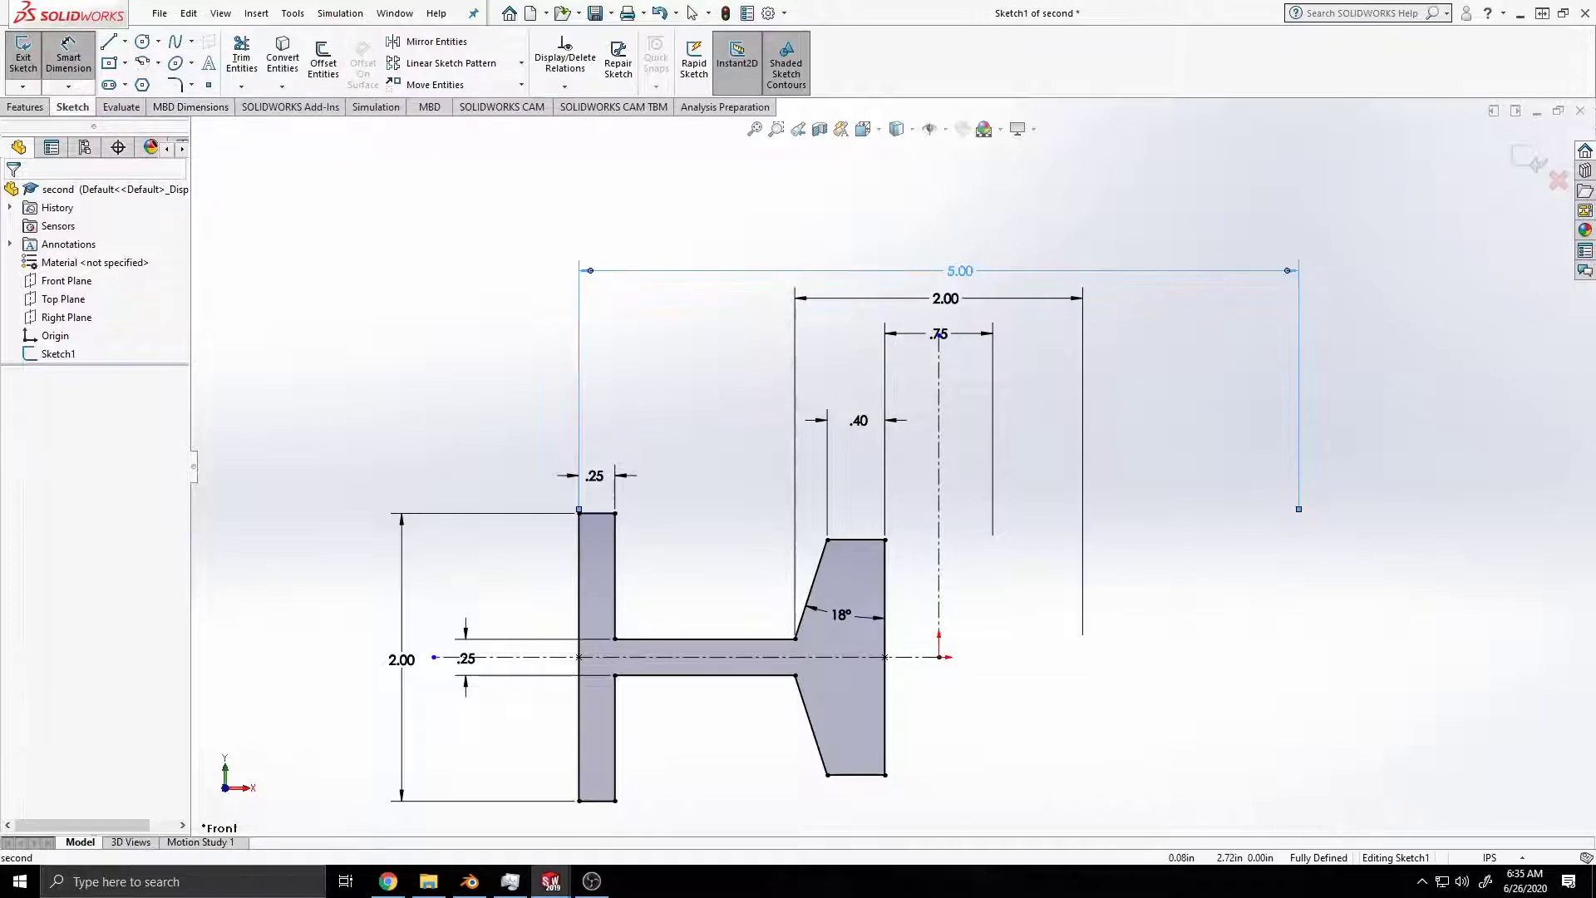
{"action": "key", "text": "Return"}
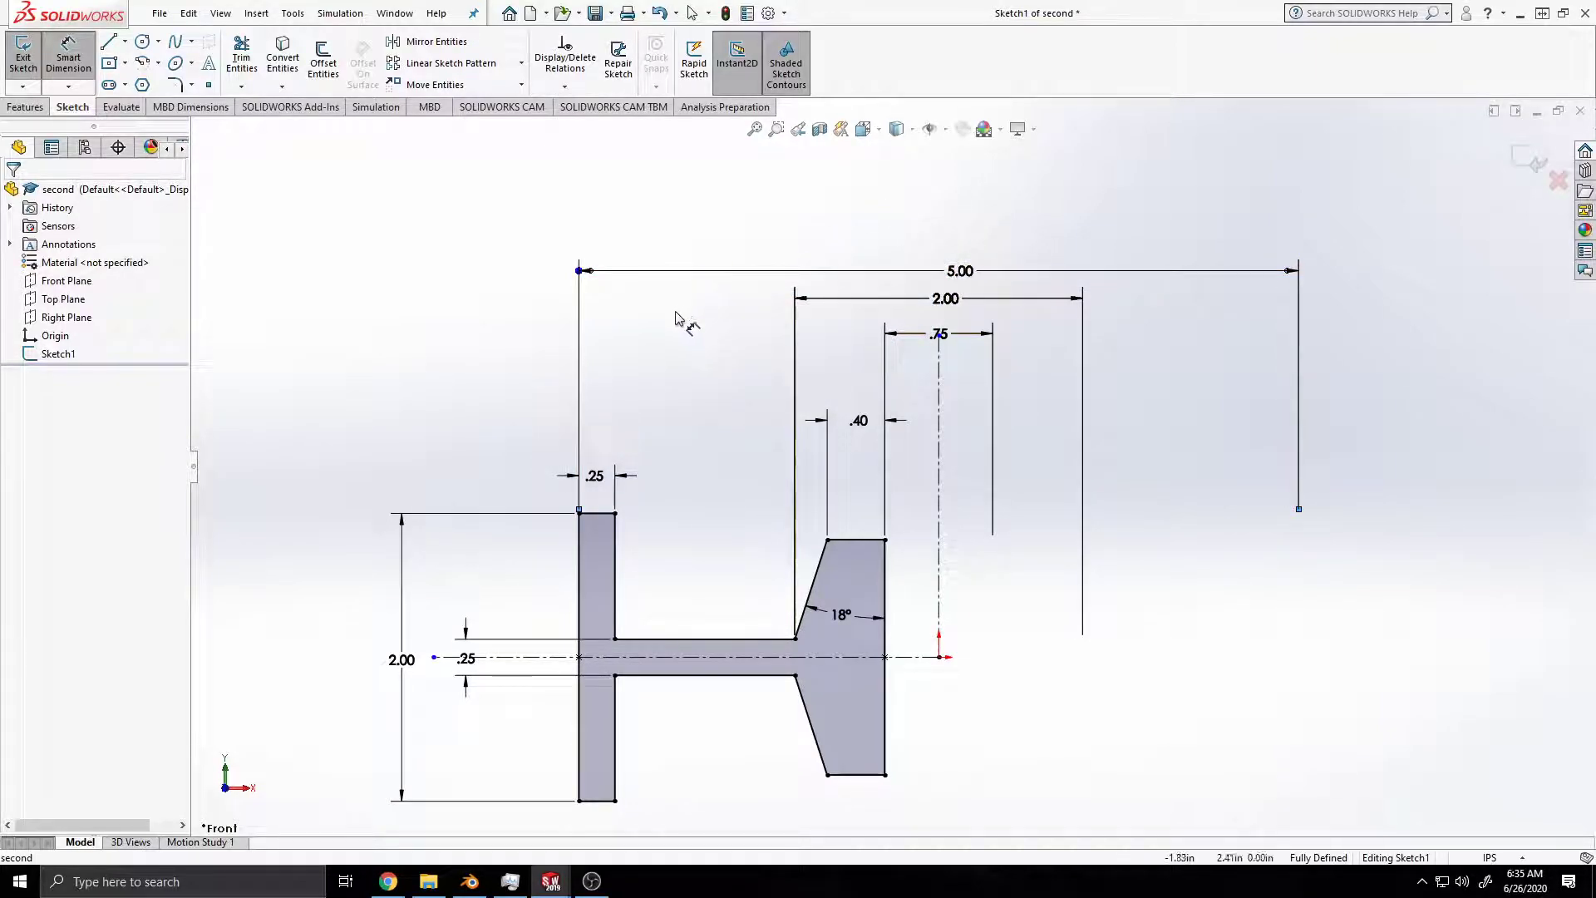
Step: Move the .75 dimension up beneath the 2.00 dimension, clear of the vertical centerline's upper endpoint
{"action": "left_click", "coordinate": [939, 338]}
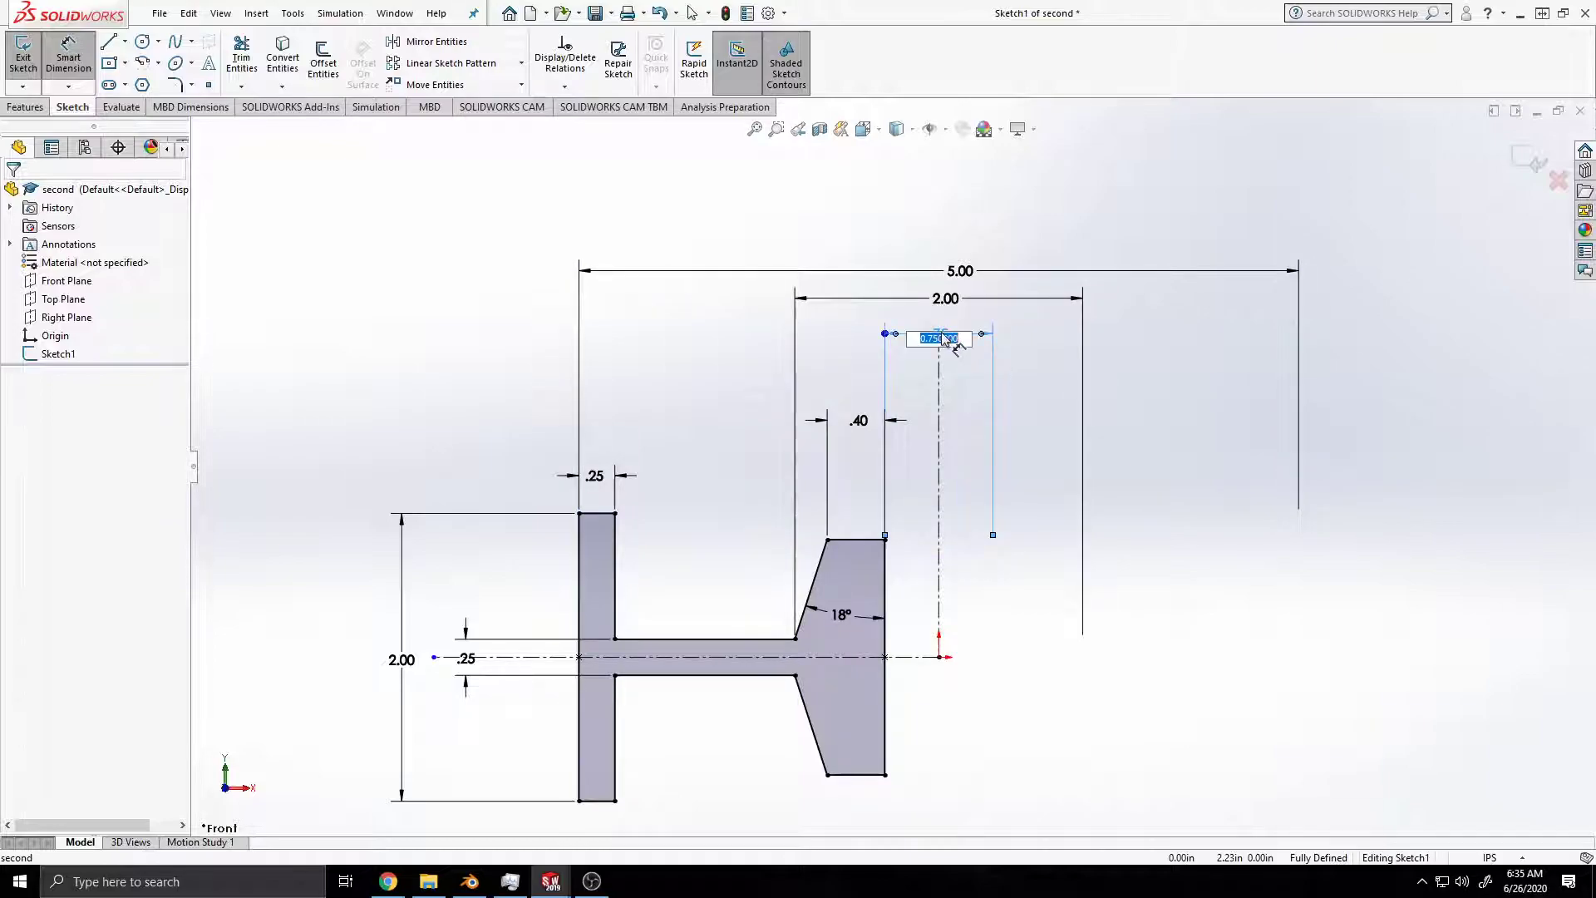
{"action": "left_click_drag", "start_coordinate": [943, 333], "coordinate": [940, 327]}
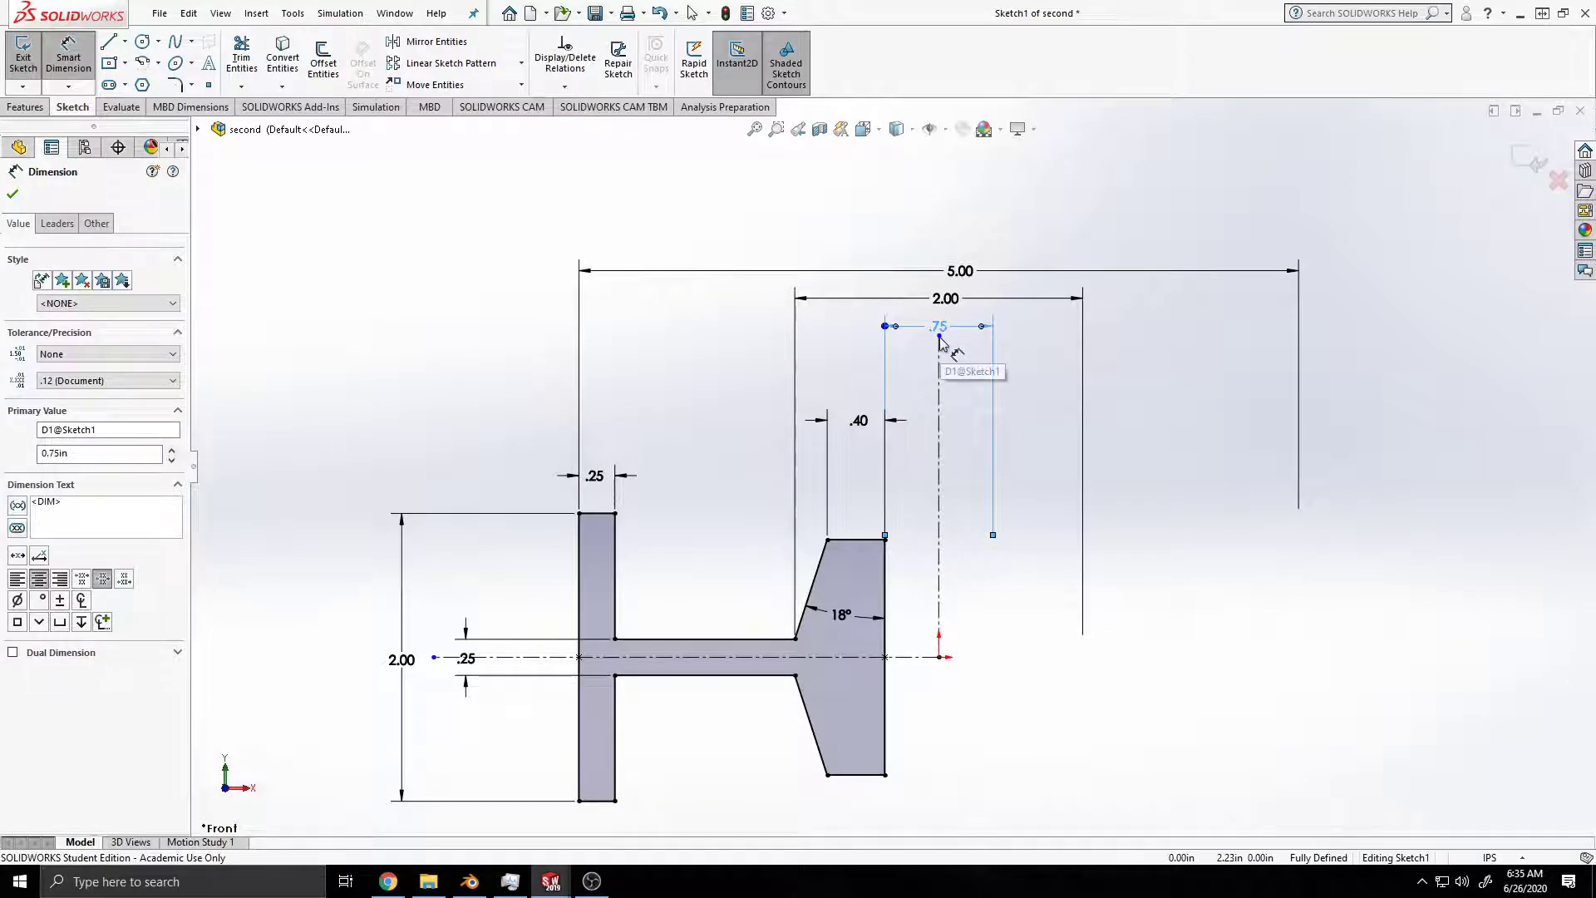
{"action": "left_click_drag", "start_coordinate": [943, 341], "coordinate": [940, 319]}
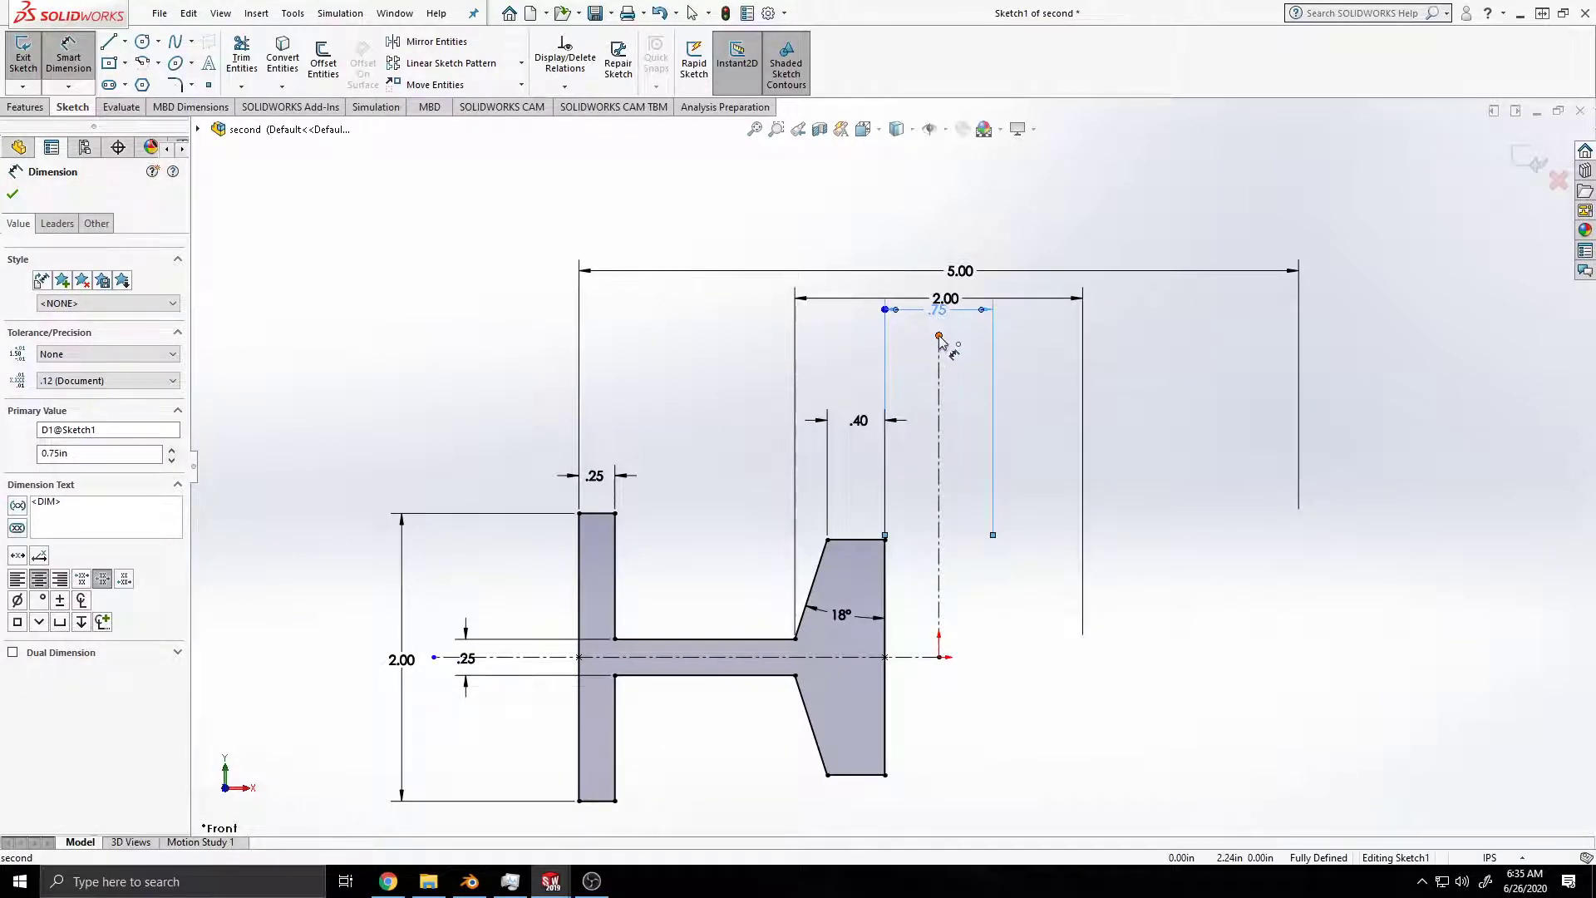
{"action": "left_click", "coordinate": [939, 335]}
{"action": "left_click", "coordinate": [940, 381]}
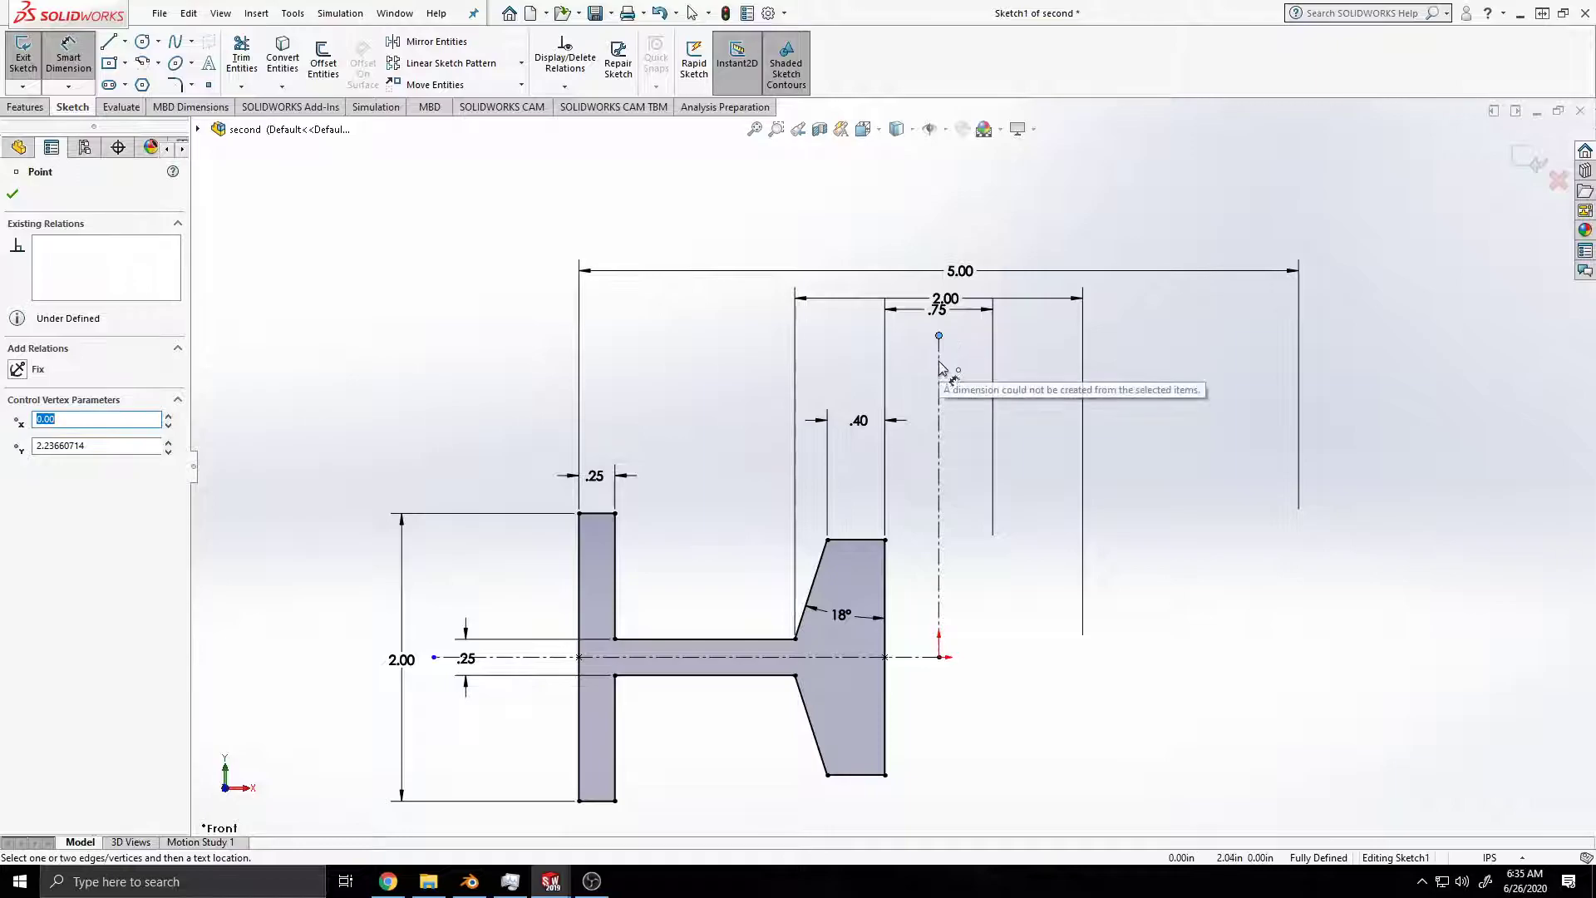
{"action": "left_click", "coordinate": [960, 276]}
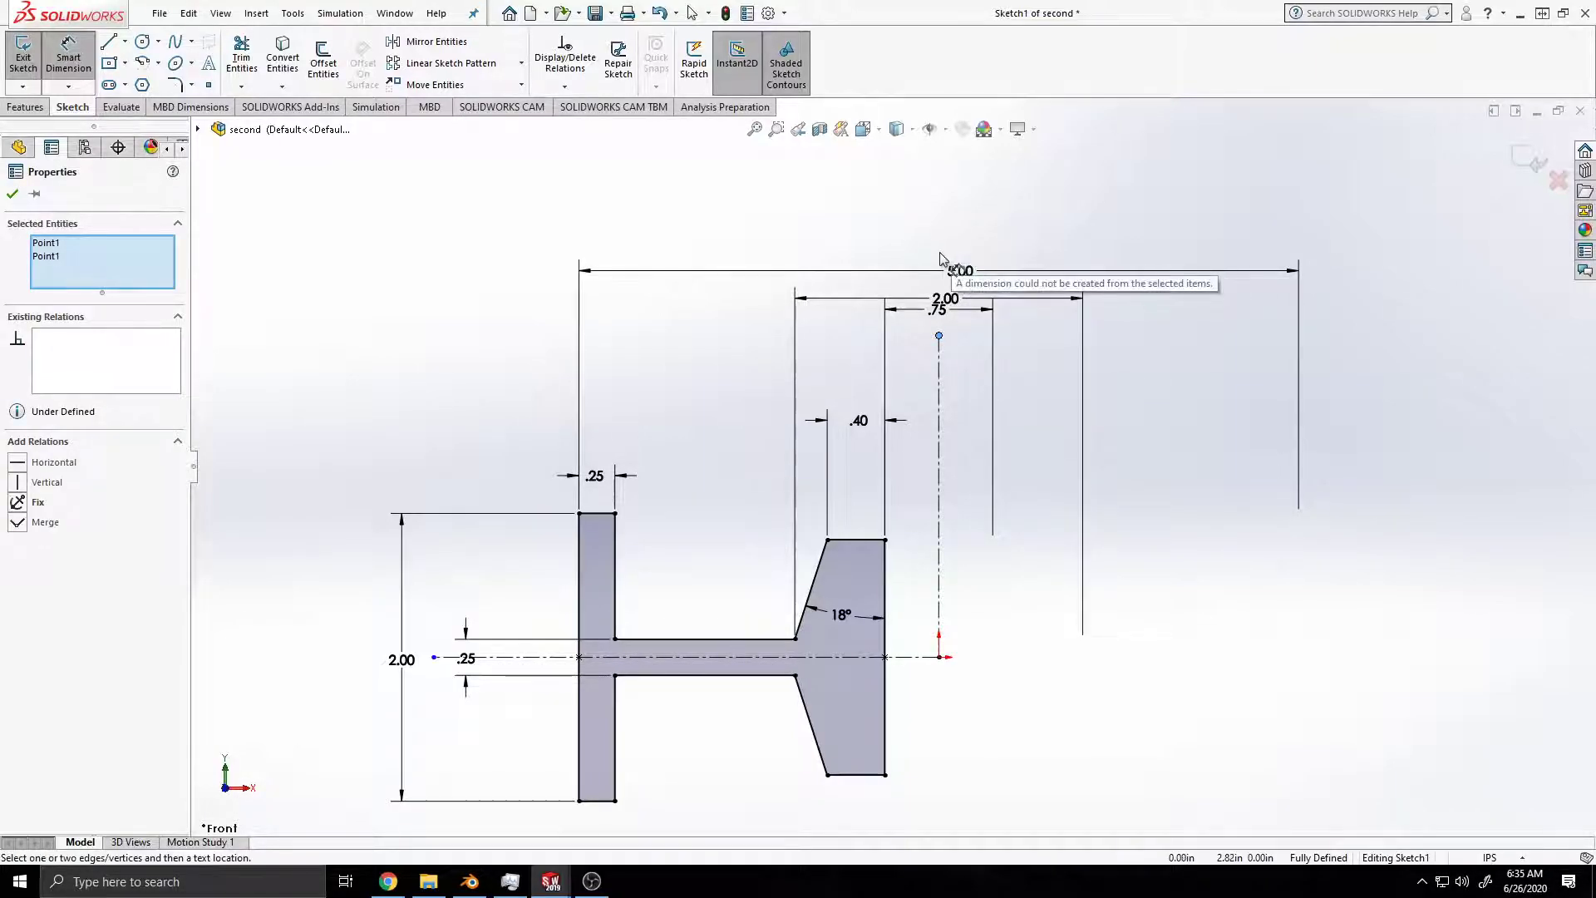
{"action": "key", "text": "Escape"}
{"action": "key", "text": "Escape"}
{"action": "key", "text": "Escape"}
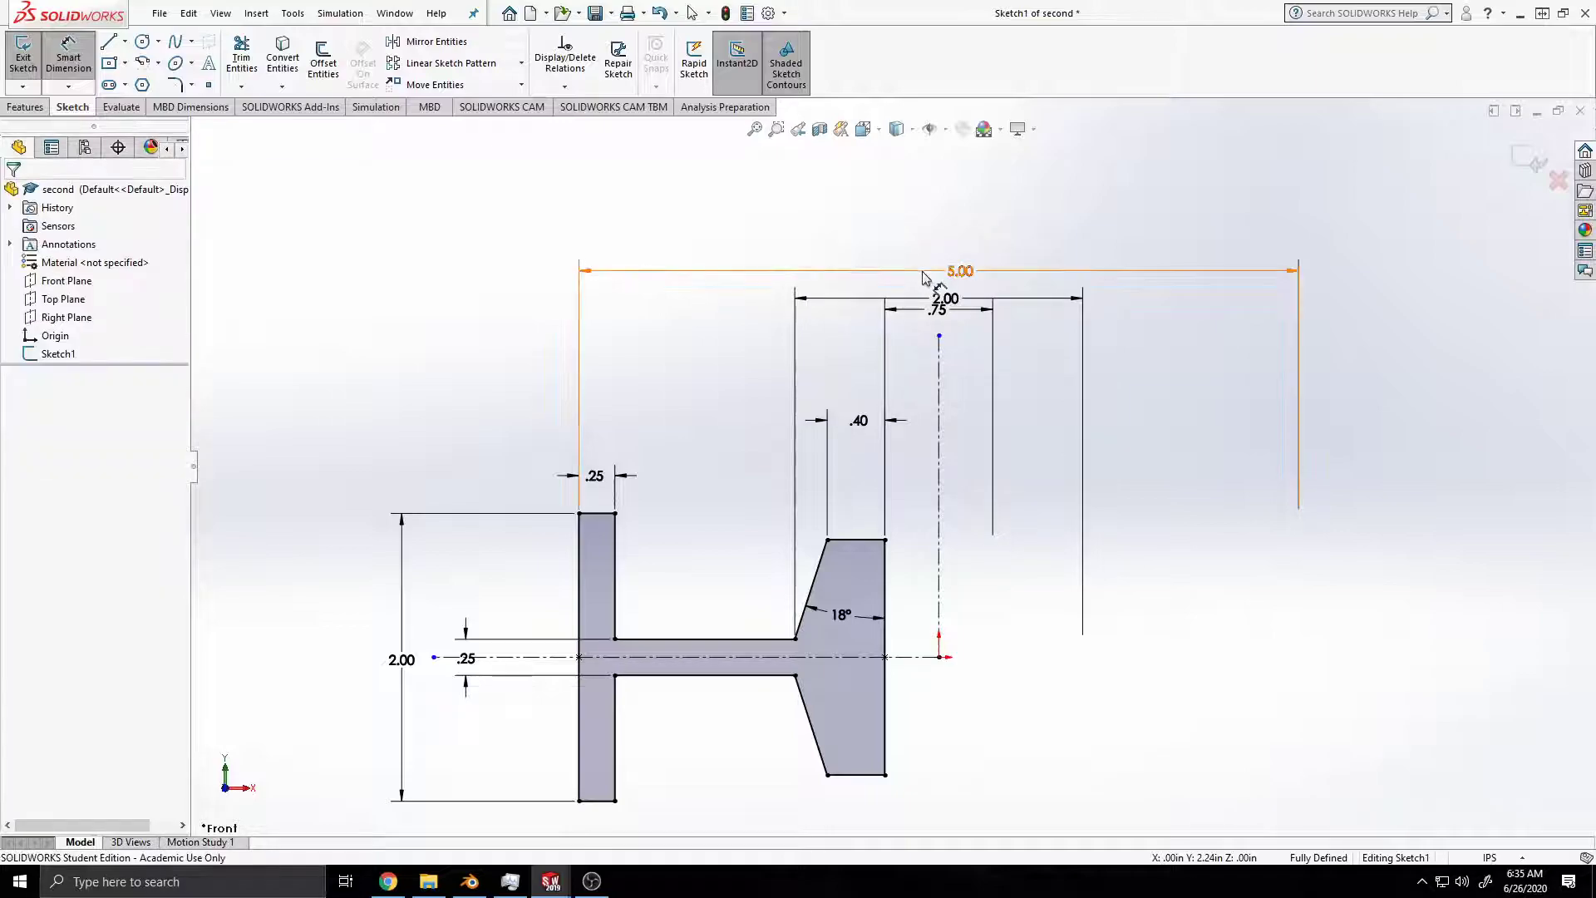
Step: Move the 5.00, 2.00 and .75 dimensions higher above the vertical centerline with even spacing and save the part
{"action": "left_click_drag", "start_coordinate": [945, 275], "coordinate": [954, 233]}
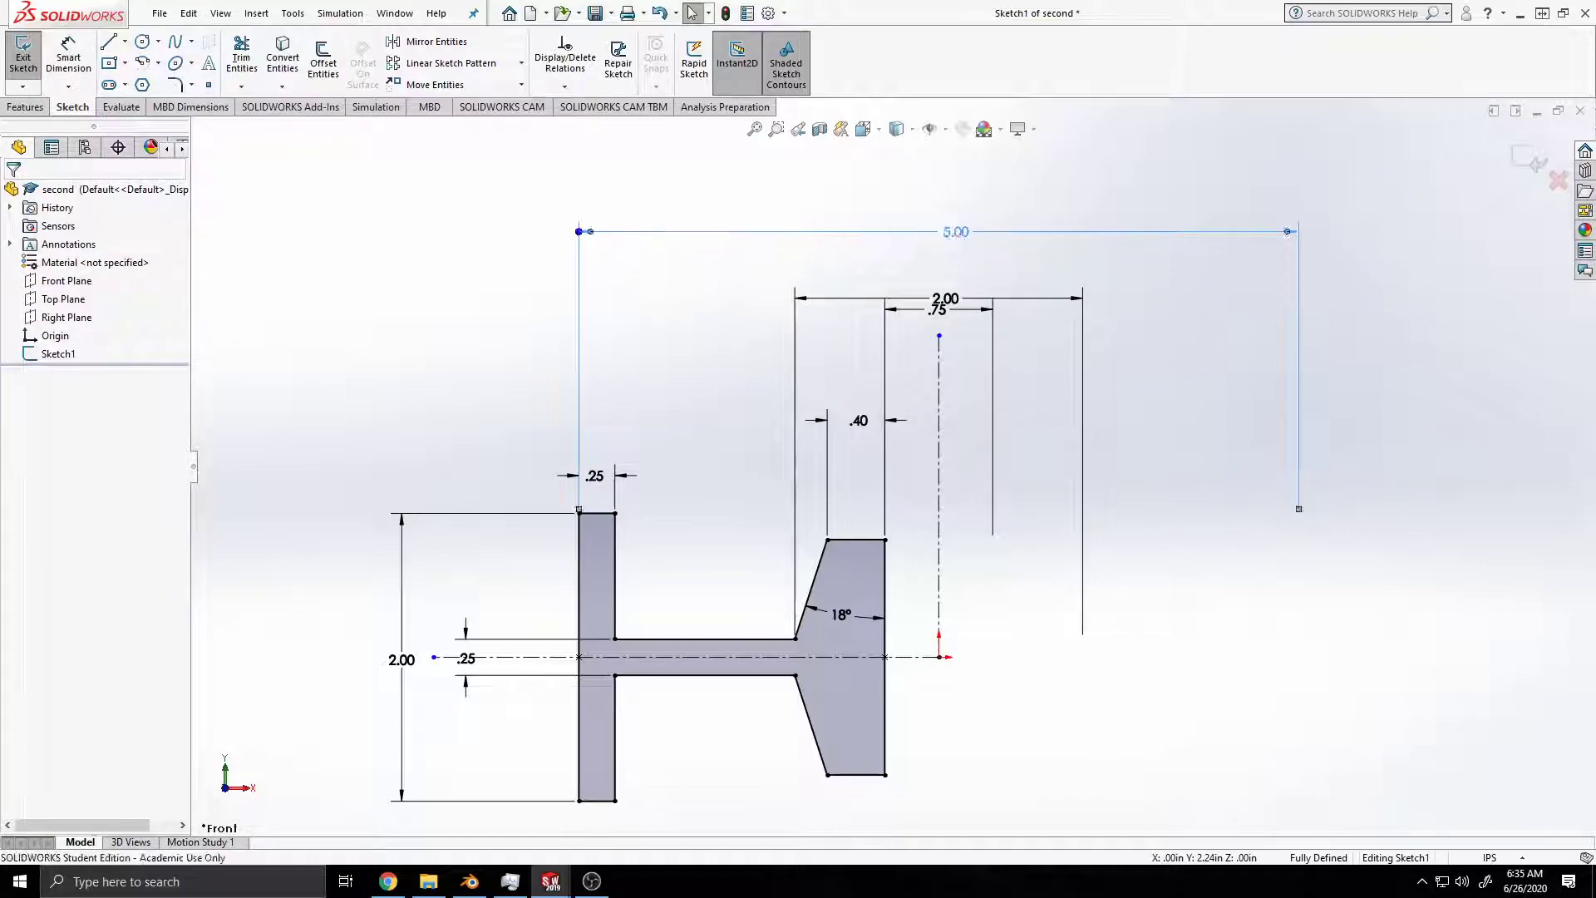
{"action": "mouse_move", "coordinate": [954, 306]}
{"action": "left_mouse_down"}
{"action": "mouse_move", "coordinate": [957, 264]}
{"action": "mouse_move", "coordinate": [952, 298]}
{"action": "left_mouse_up"}
{"action": "left_click_drag", "start_coordinate": [956, 237], "coordinate": [950, 289]}
{"action": "key", "text": "ctrl+s"}
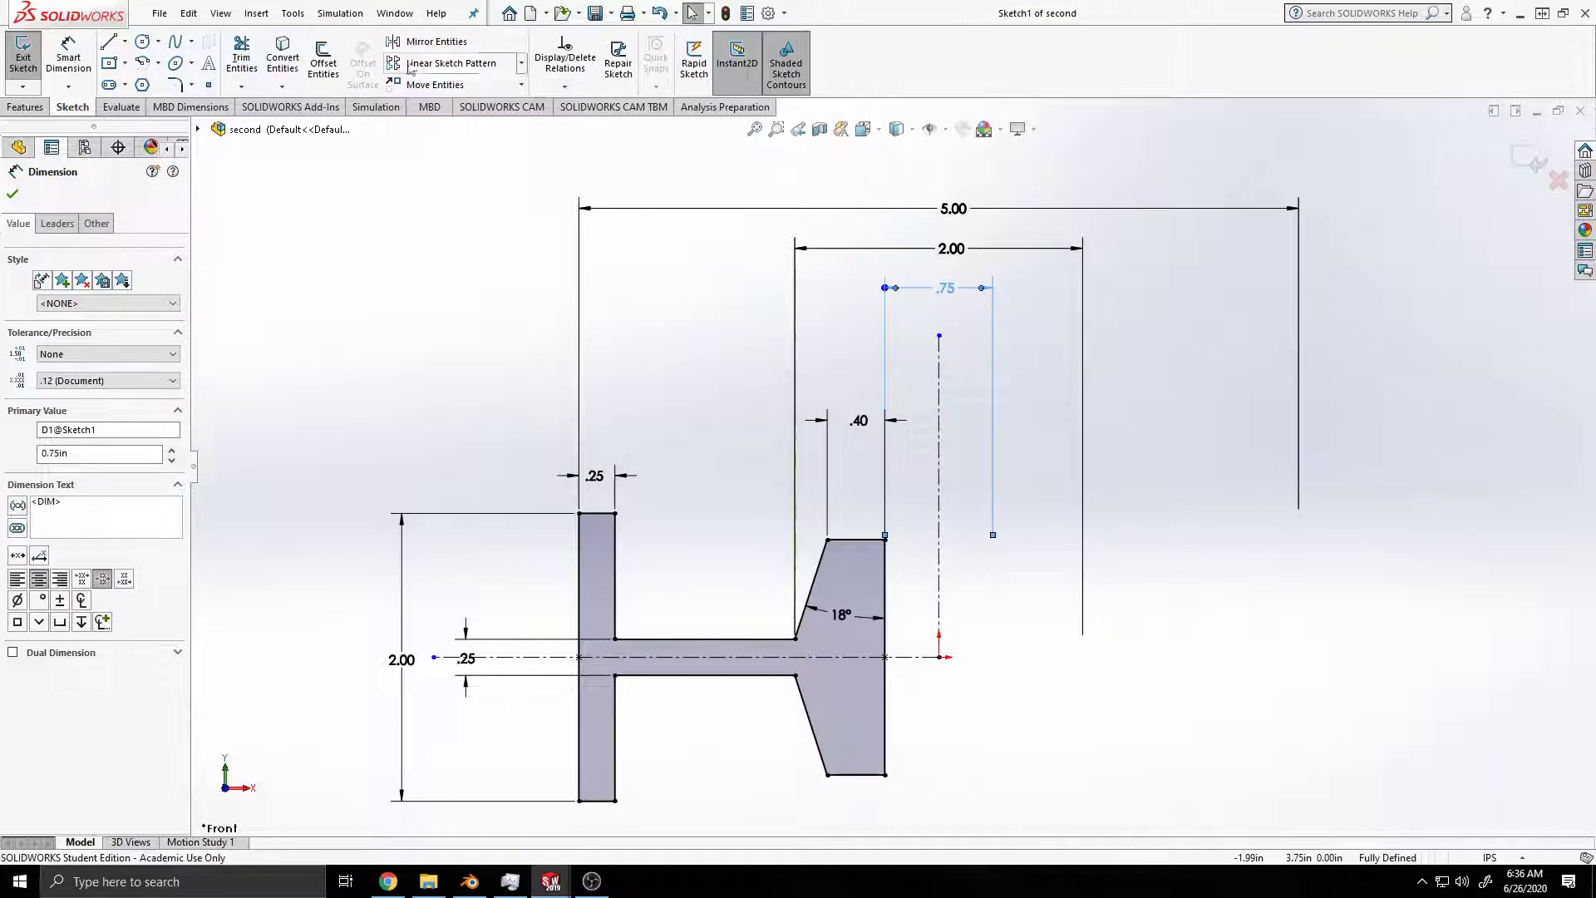
Step: Add a diameter symbol in front of the 5.00, 2.00 and .75 dimensions
{"action": "left_click", "coordinate": [69, 58]}
{"action": "left_click", "coordinate": [856, 208]}
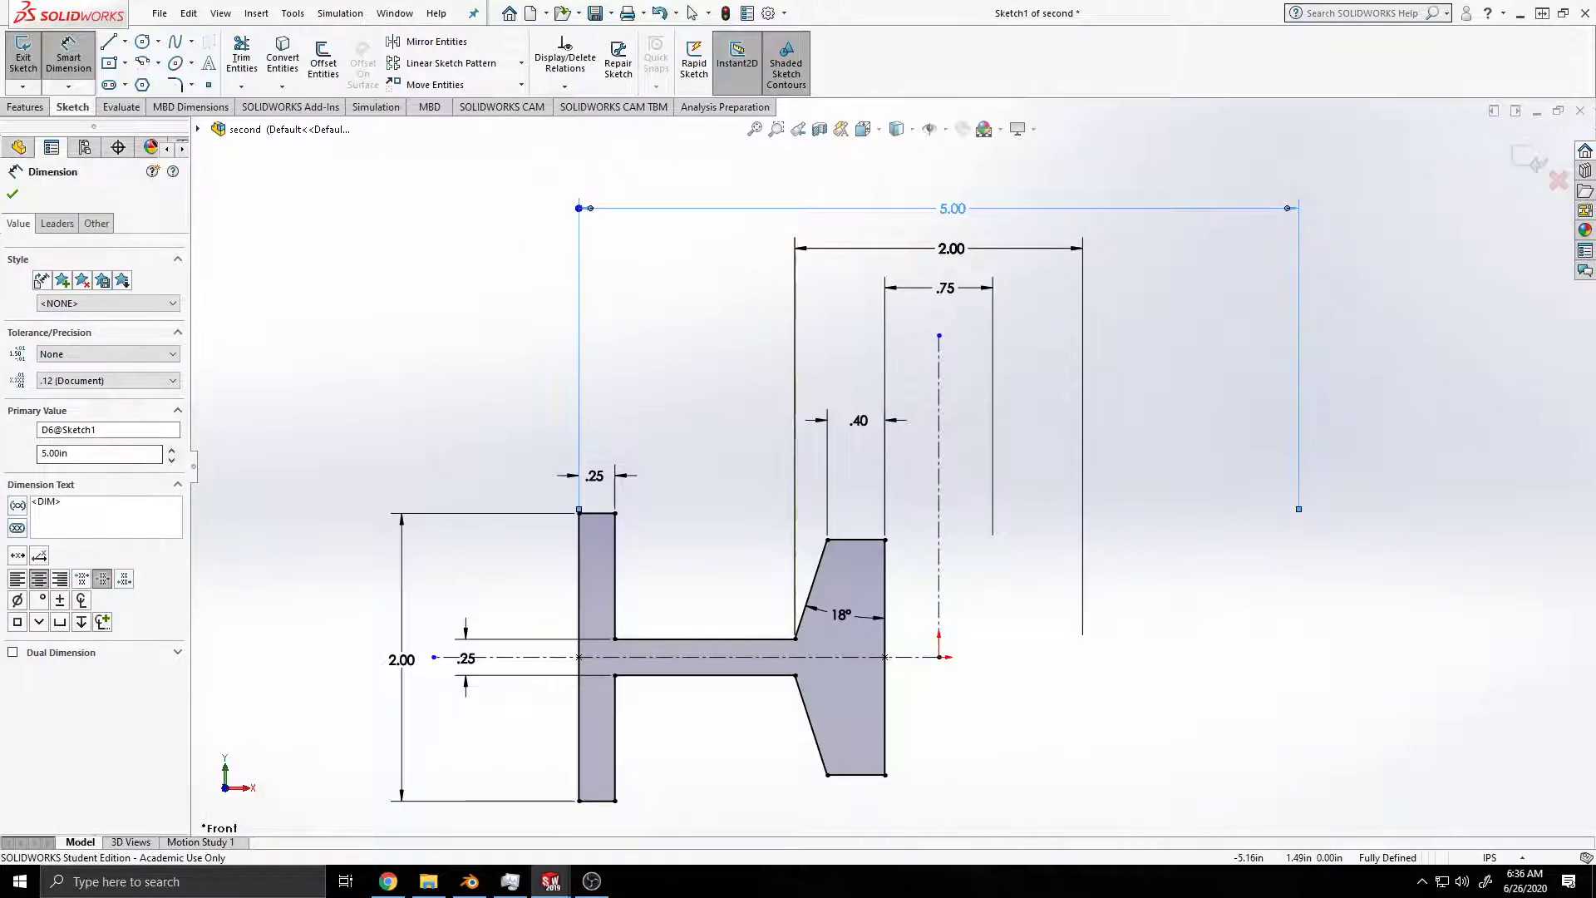
{"action": "left_click", "coordinate": [17, 600]}
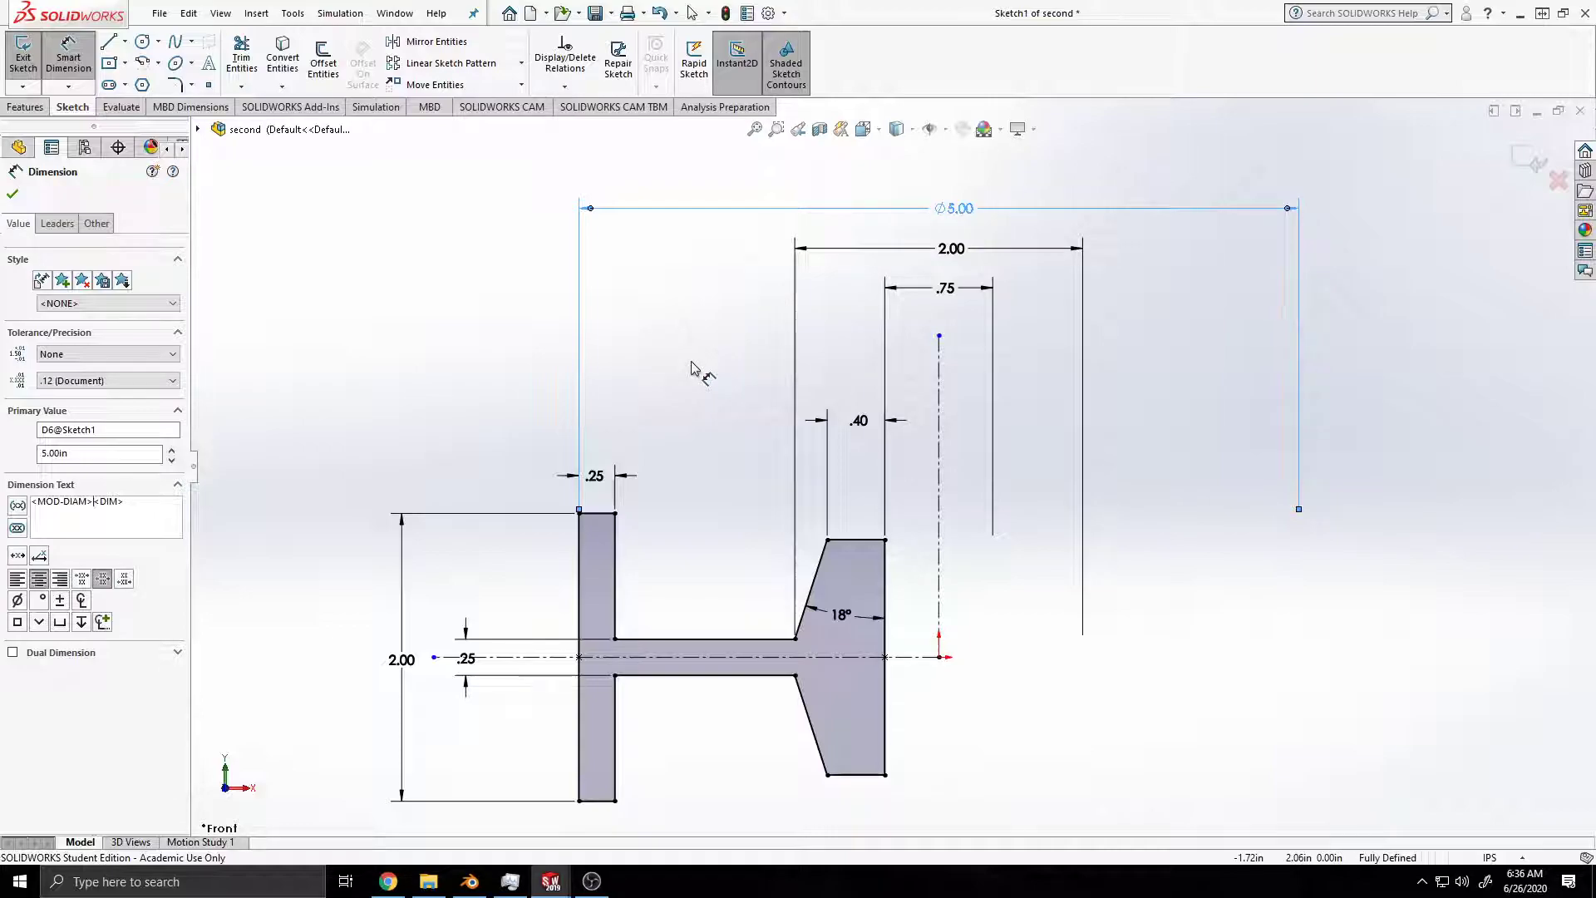
{"action": "key", "text": "Escape"}
{"action": "left_click_drag", "start_coordinate": [966, 313], "coordinate": [962, 305]}
{"action": "left_click", "coordinate": [17, 600]}
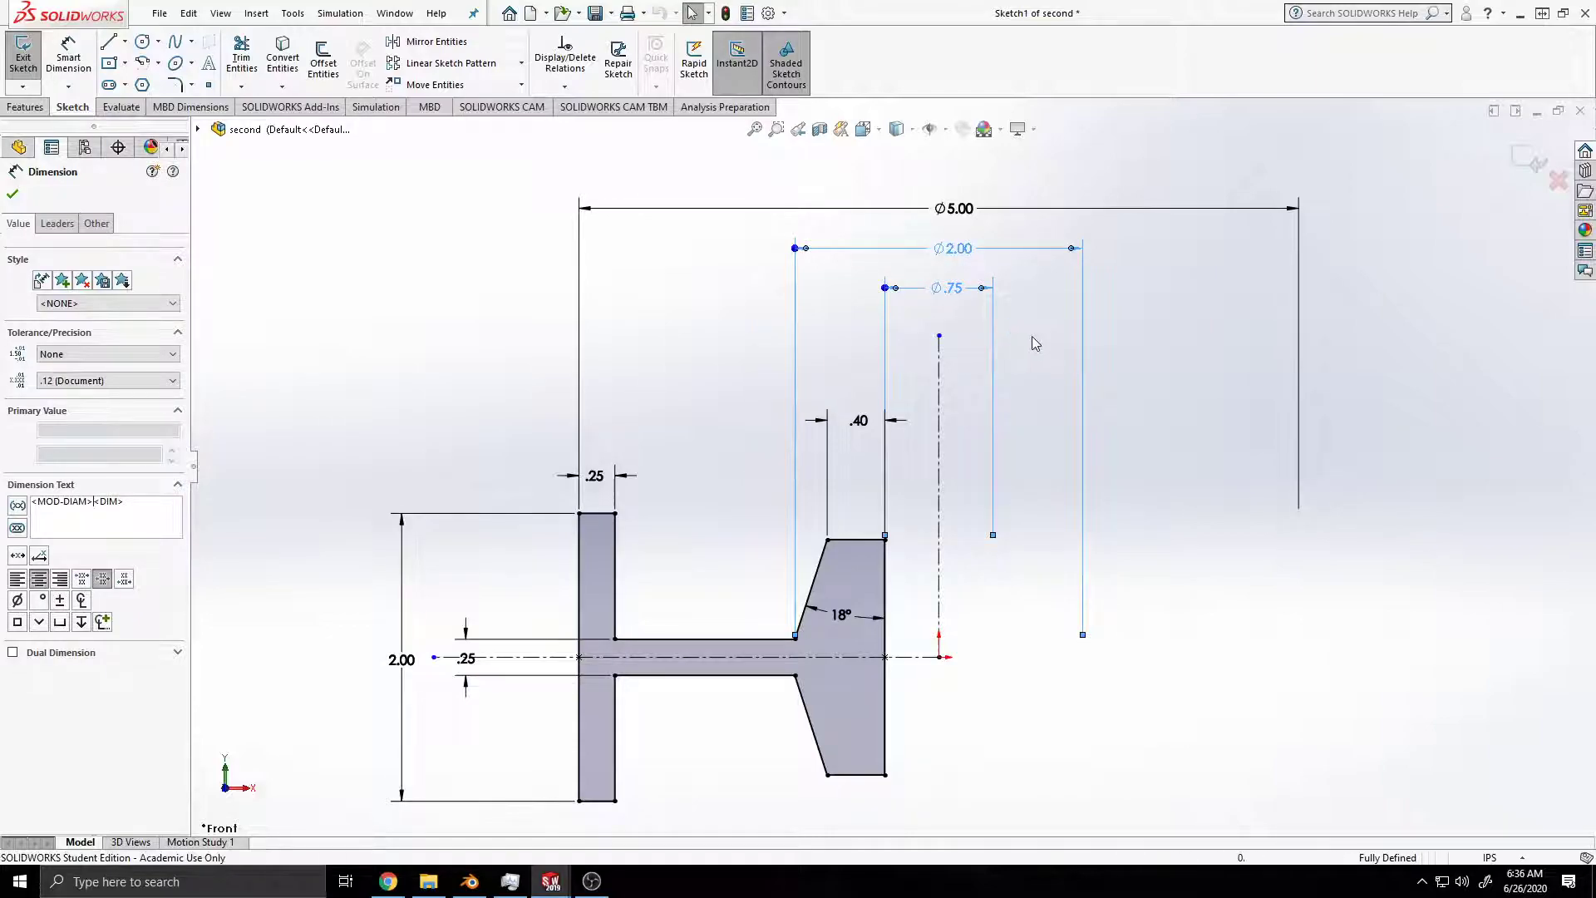
{"action": "left_click", "coordinate": [1142, 333]}
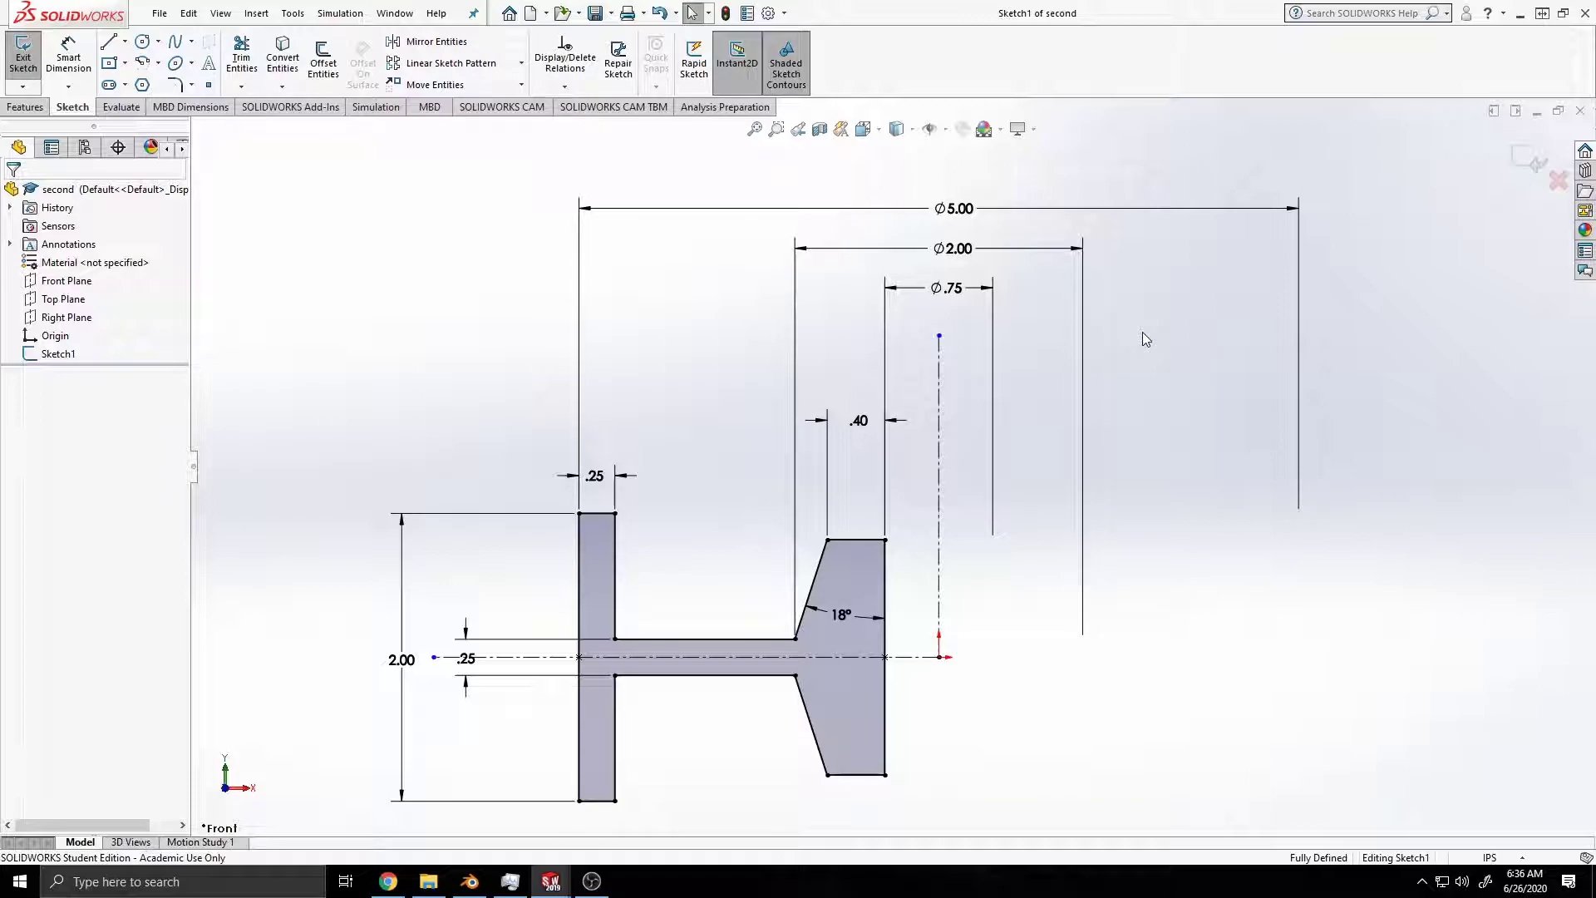
Step: Revolve the profile 360 degrees about the vertical centerline and save the part
{"action": "left_click", "coordinate": [940, 581]}
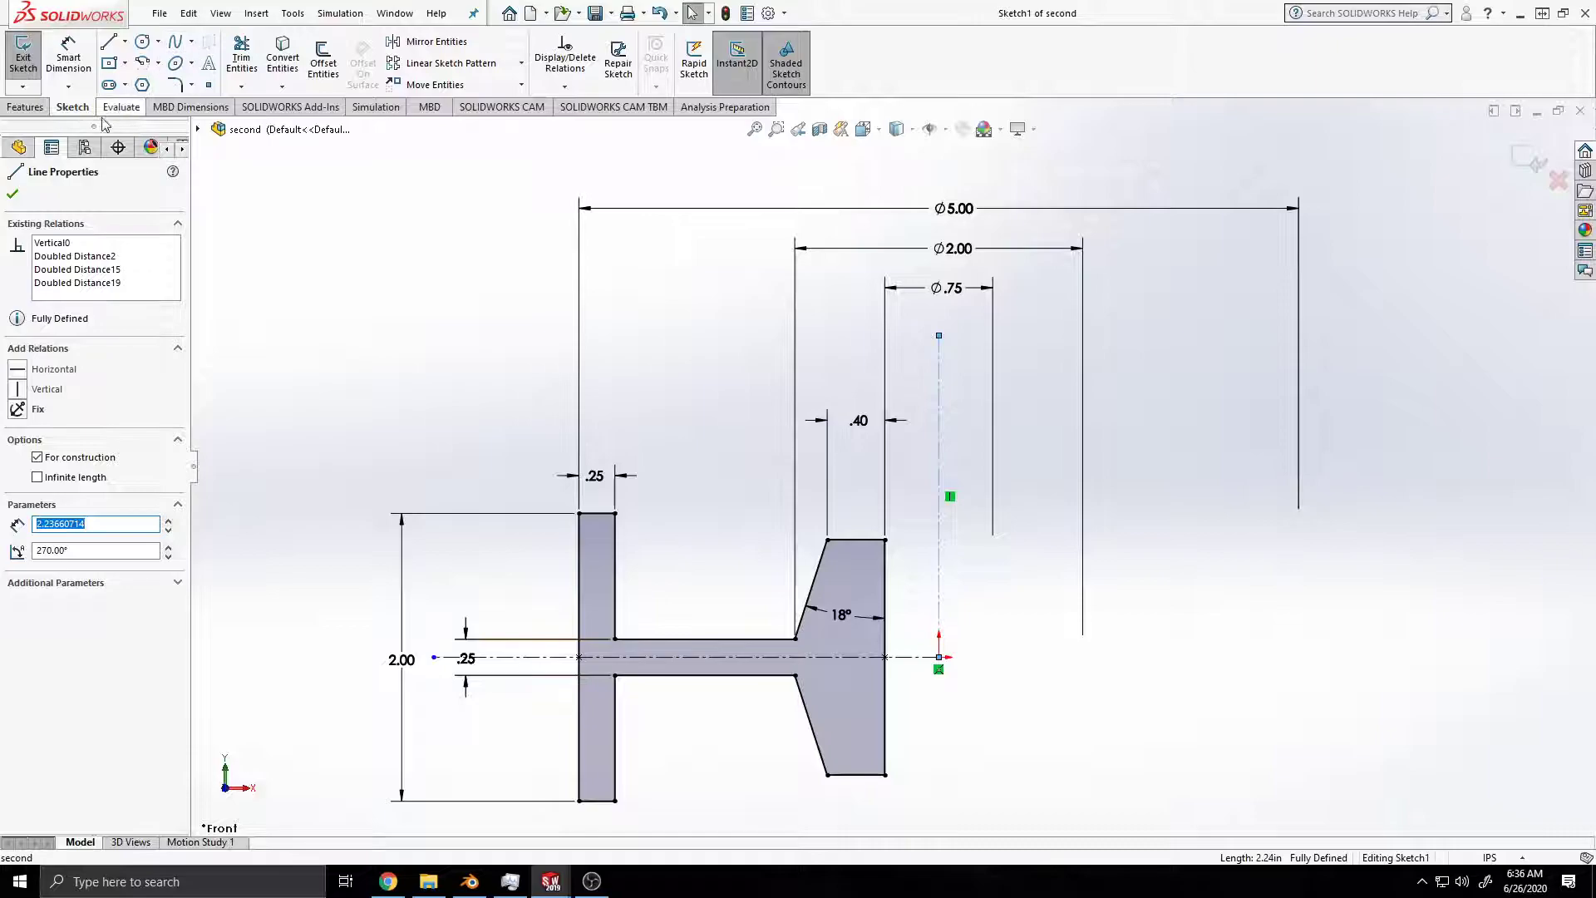
{"action": "left_click", "coordinate": [35, 108]}
{"action": "left_click", "coordinate": [83, 62]}
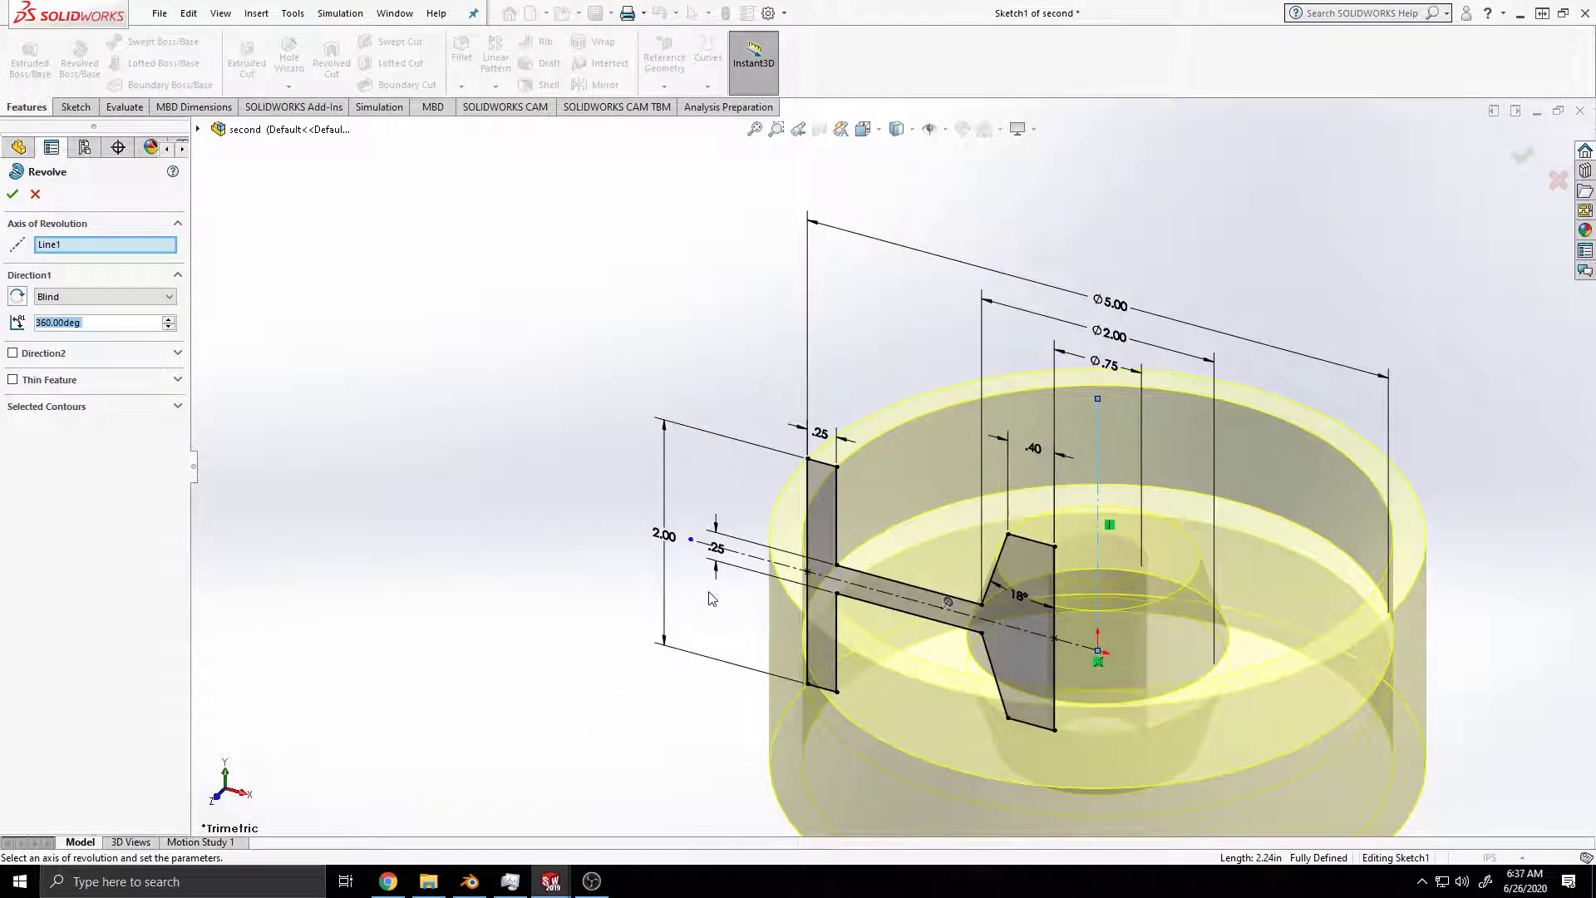
{"action": "middle_click_drag", "start_coordinate": [693, 599], "coordinate": [454, 506], "text": "ctrl"}
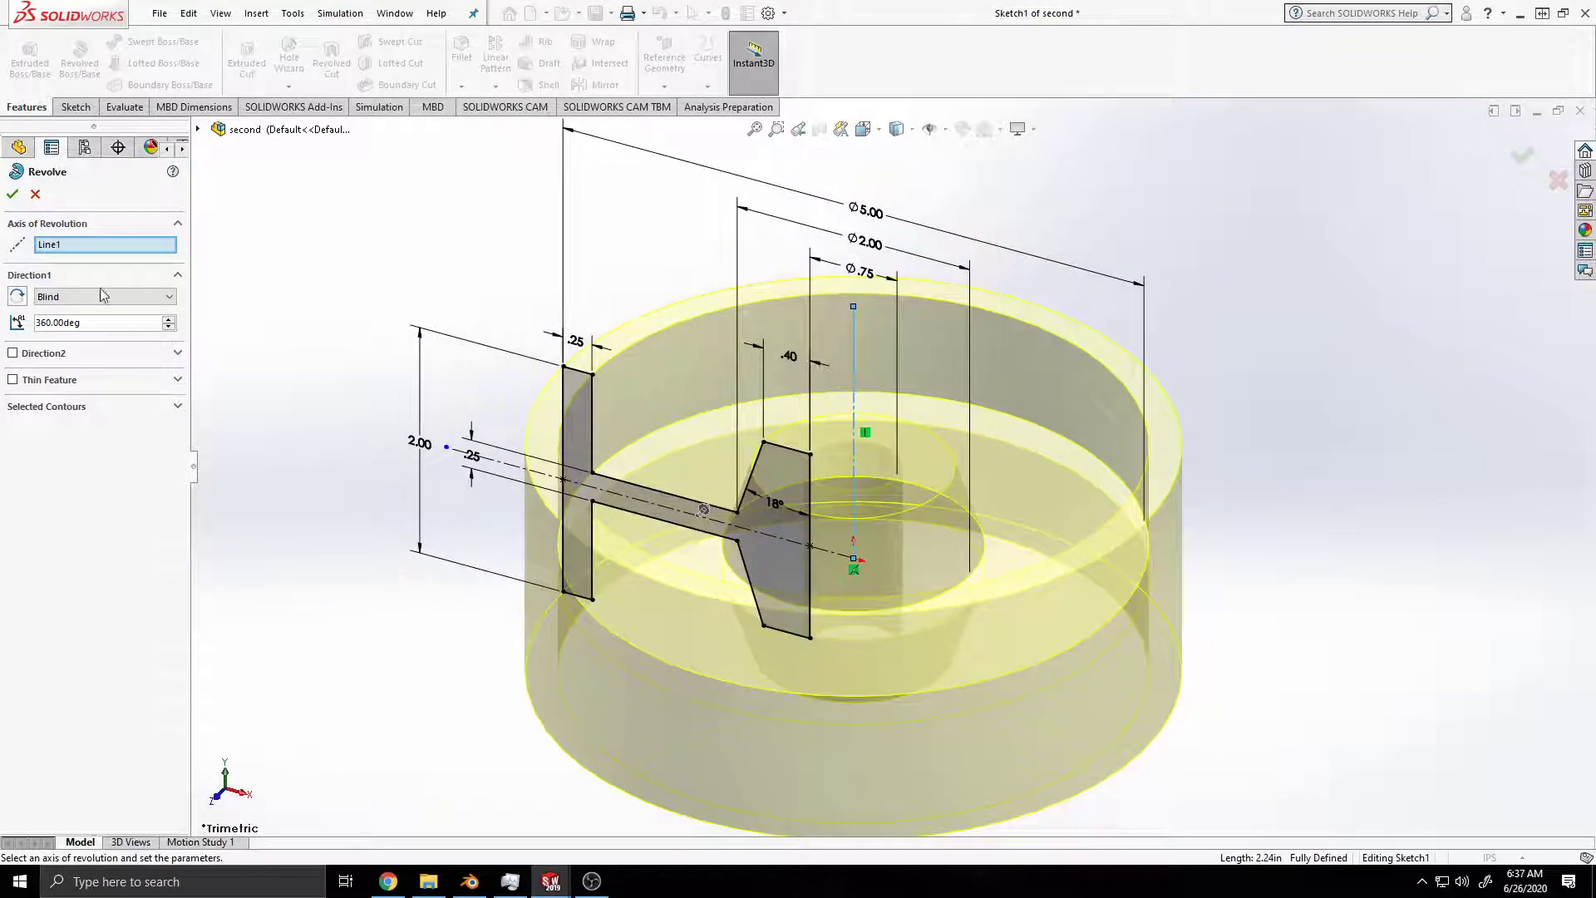
{"action": "left_click", "coordinate": [12, 195]}
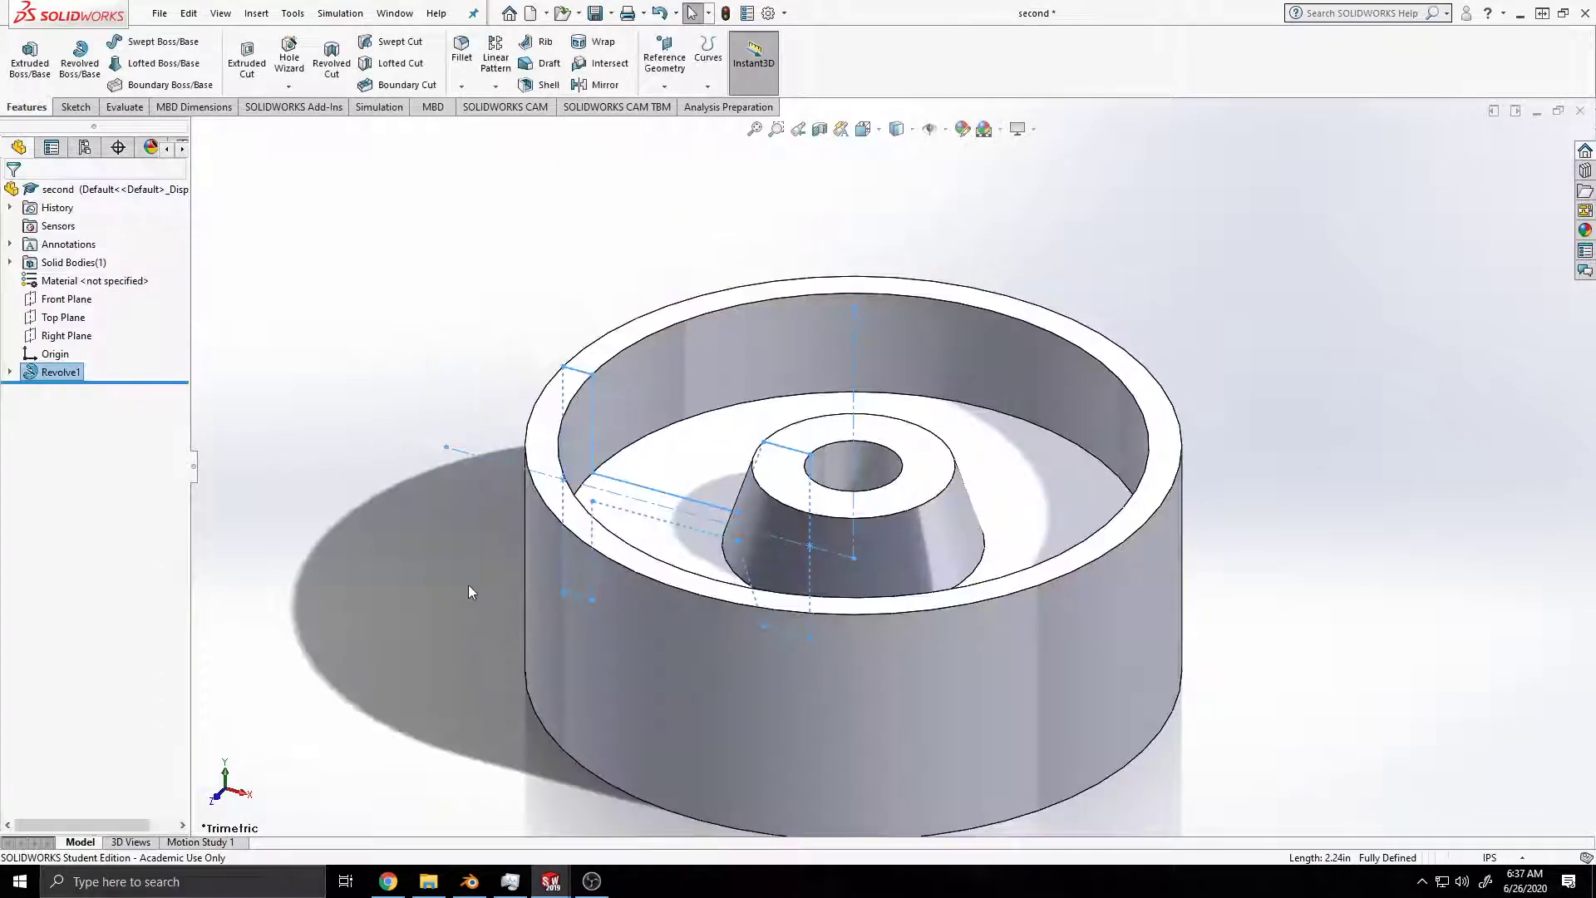
{"action": "key", "text": "ctrl+s"}
{"action": "key", "text": "f"}
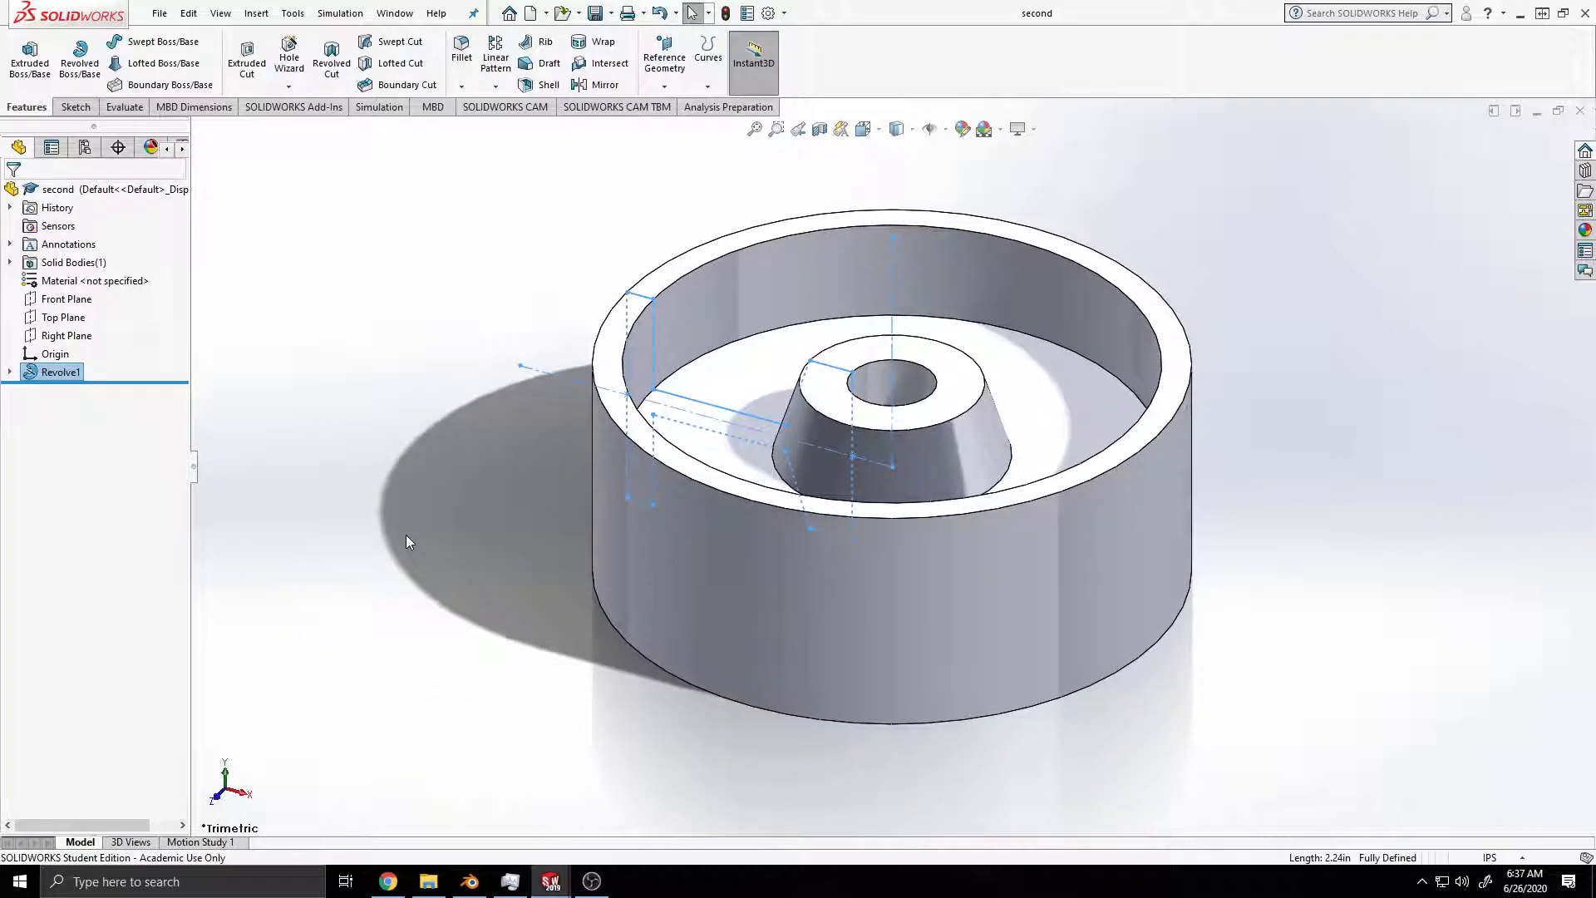
{"action": "left_click", "coordinate": [406, 535]}
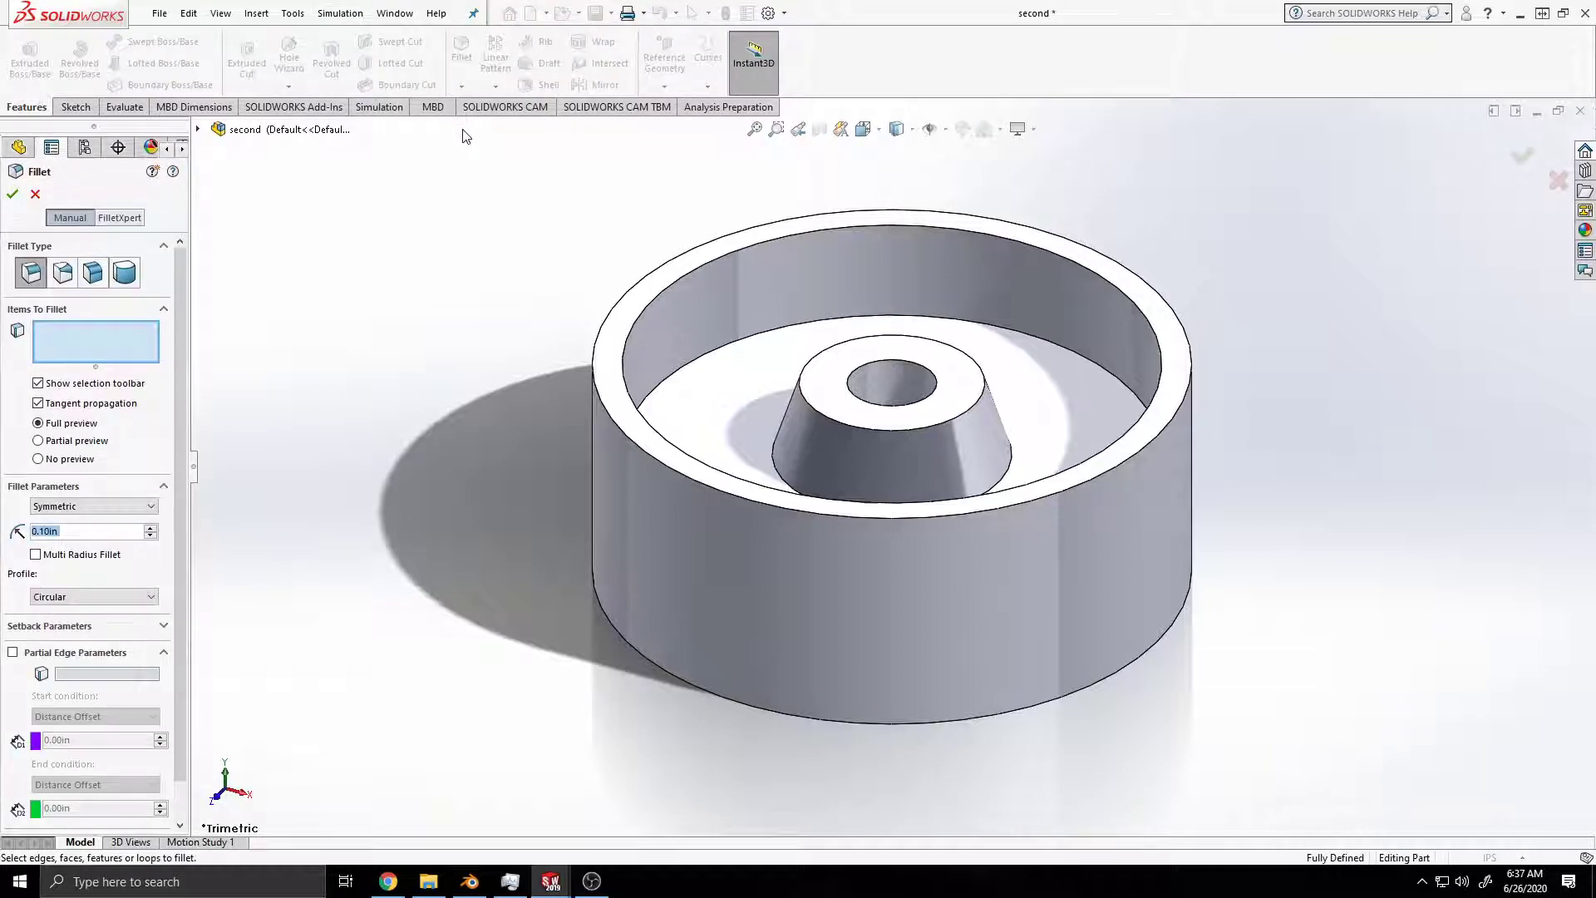
Step: Set up a 0.10 in symmetric fillet on the outer and inner rim edges at both ends of the wheel
{"action": "left_click", "coordinate": [82, 532]}
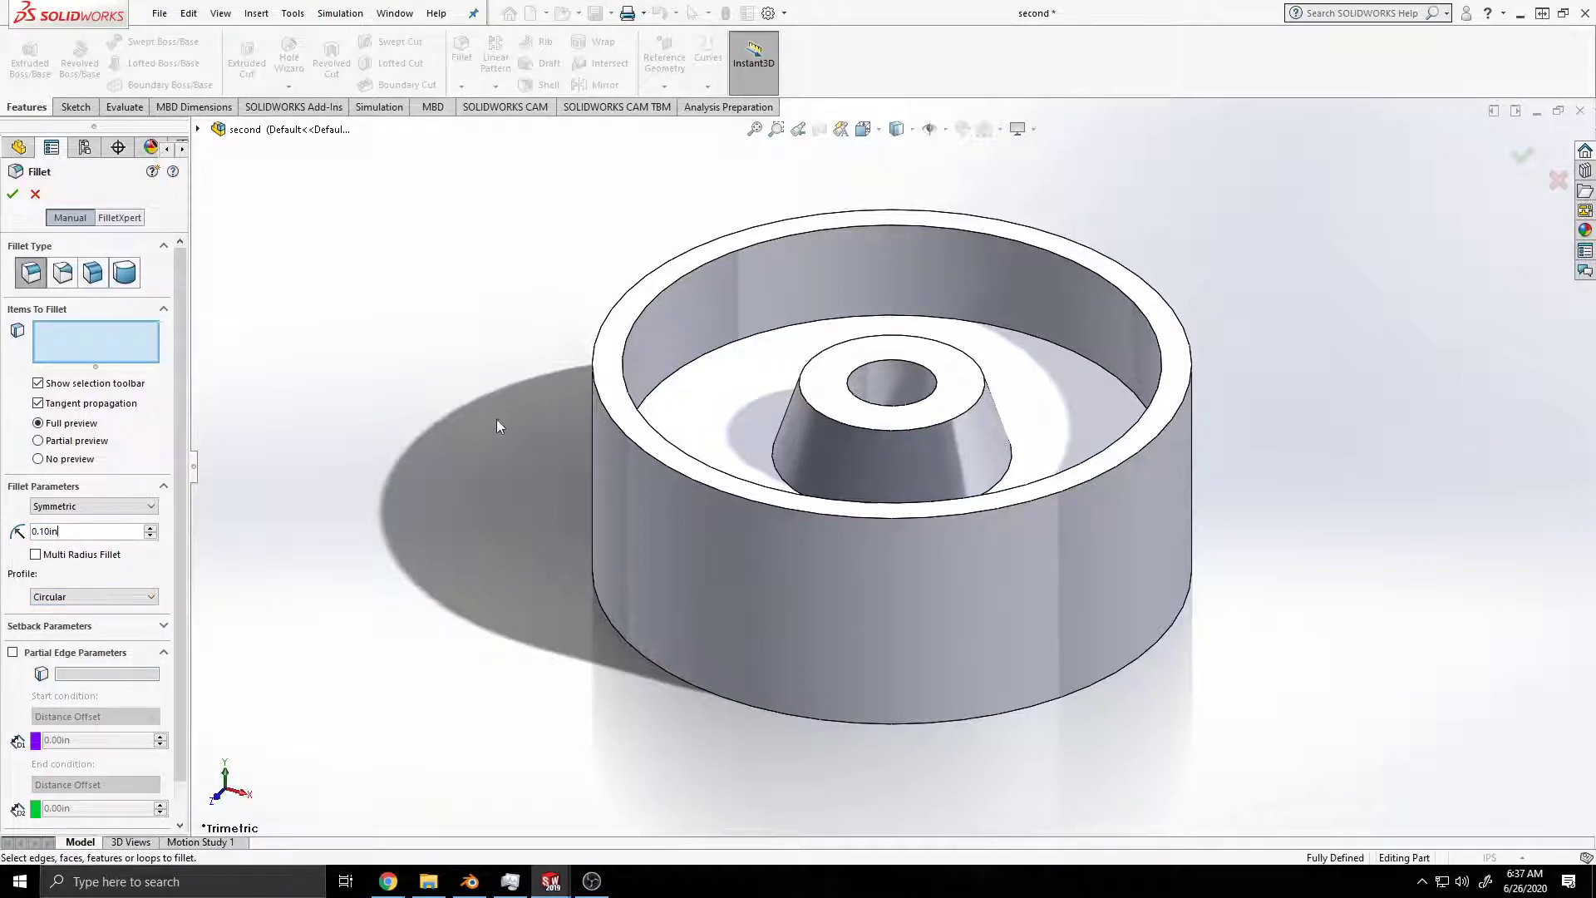
{"action": "left_click", "coordinate": [607, 415]}
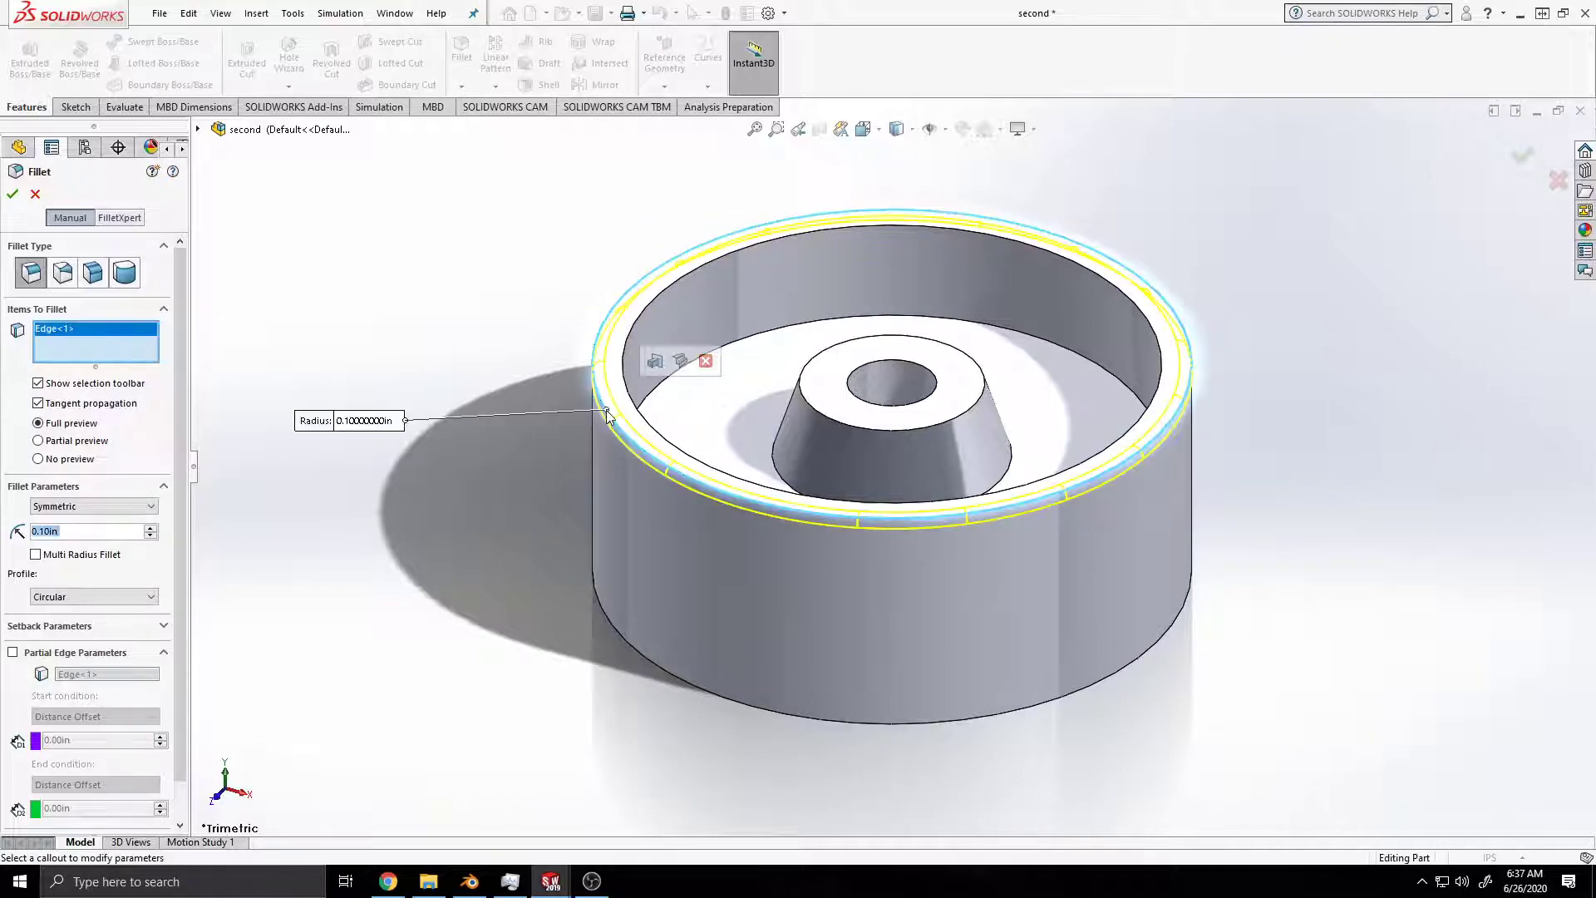
{"action": "left_click", "coordinate": [627, 373]}
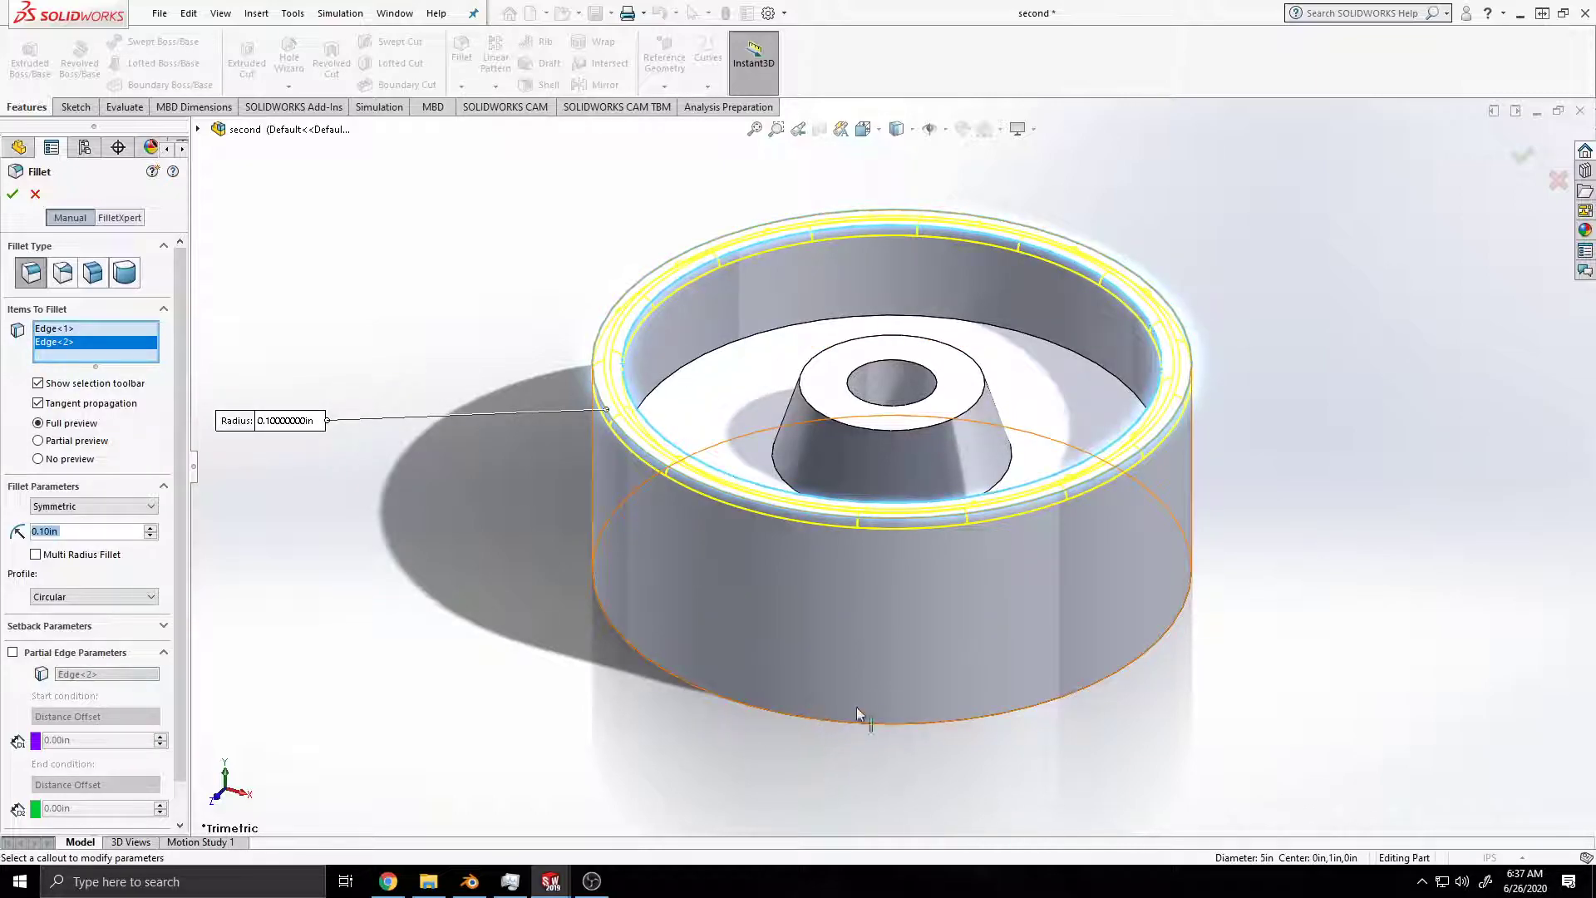
{"action": "middle_click_drag", "start_coordinate": [895, 751], "coordinate": [570, 405]}
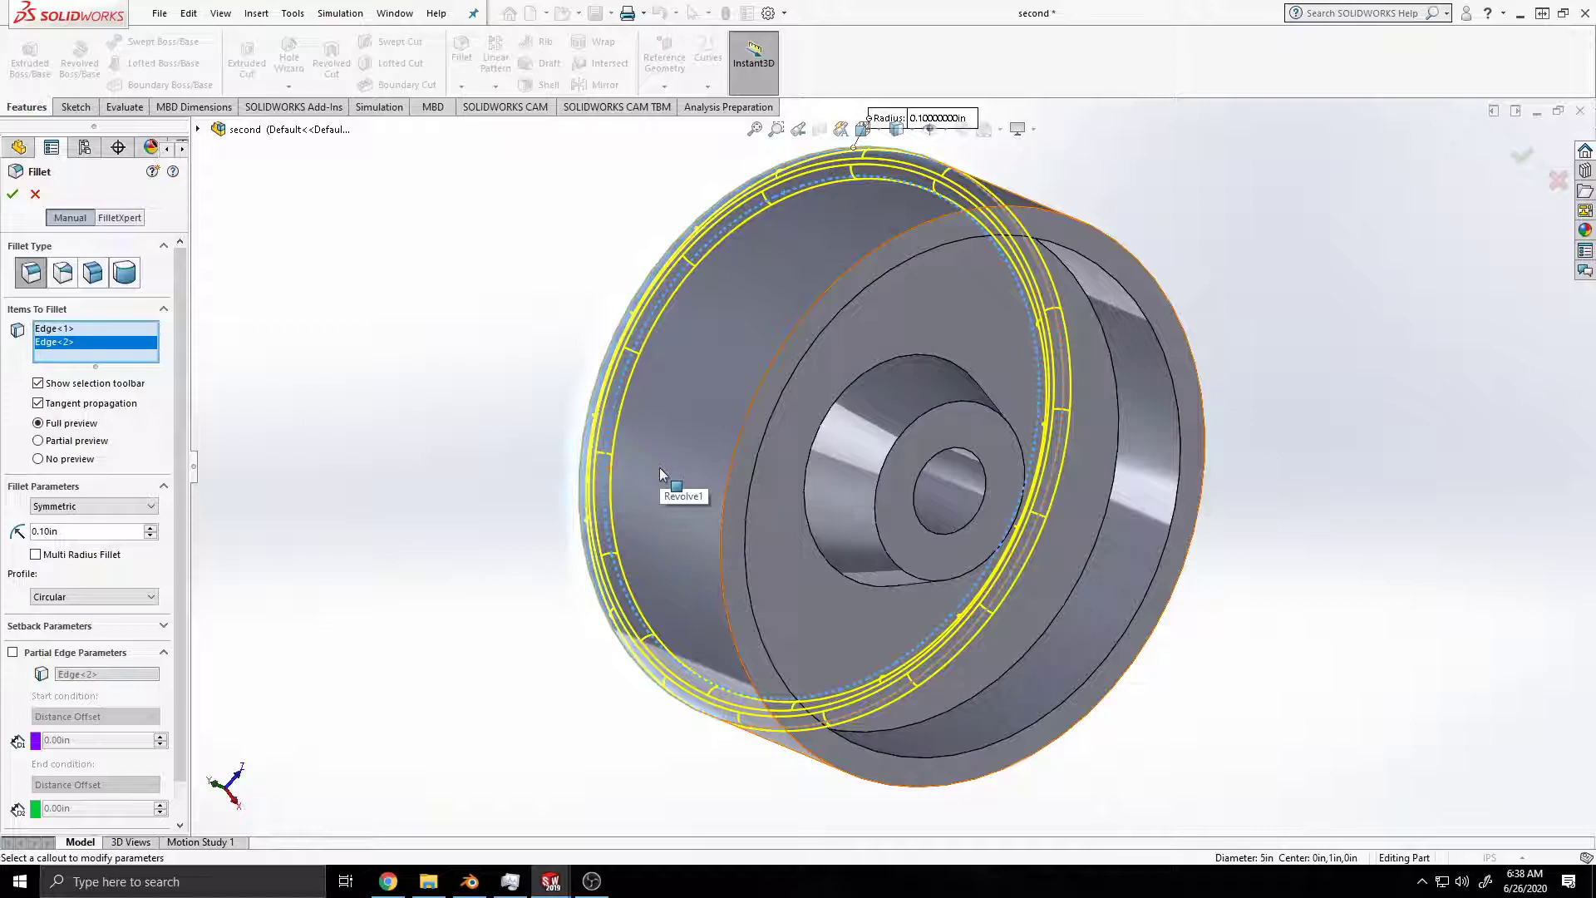
{"action": "middle_click_drag", "start_coordinate": [660, 474], "coordinate": [869, 482]}
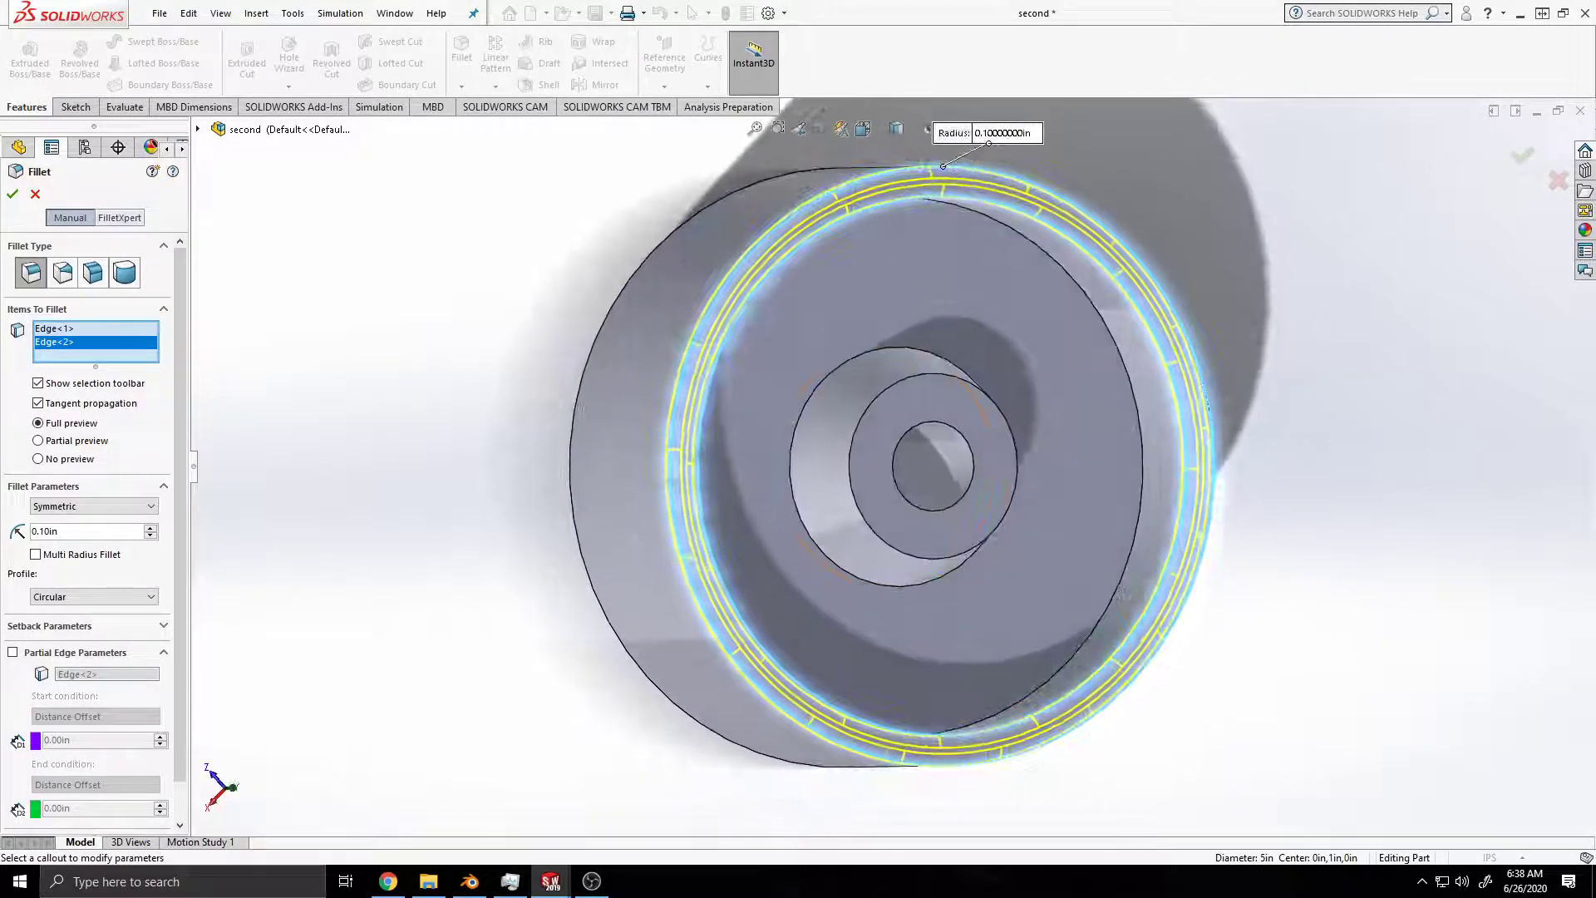
{"action": "middle_click_drag", "start_coordinate": [1019, 597], "coordinate": [745, 571]}
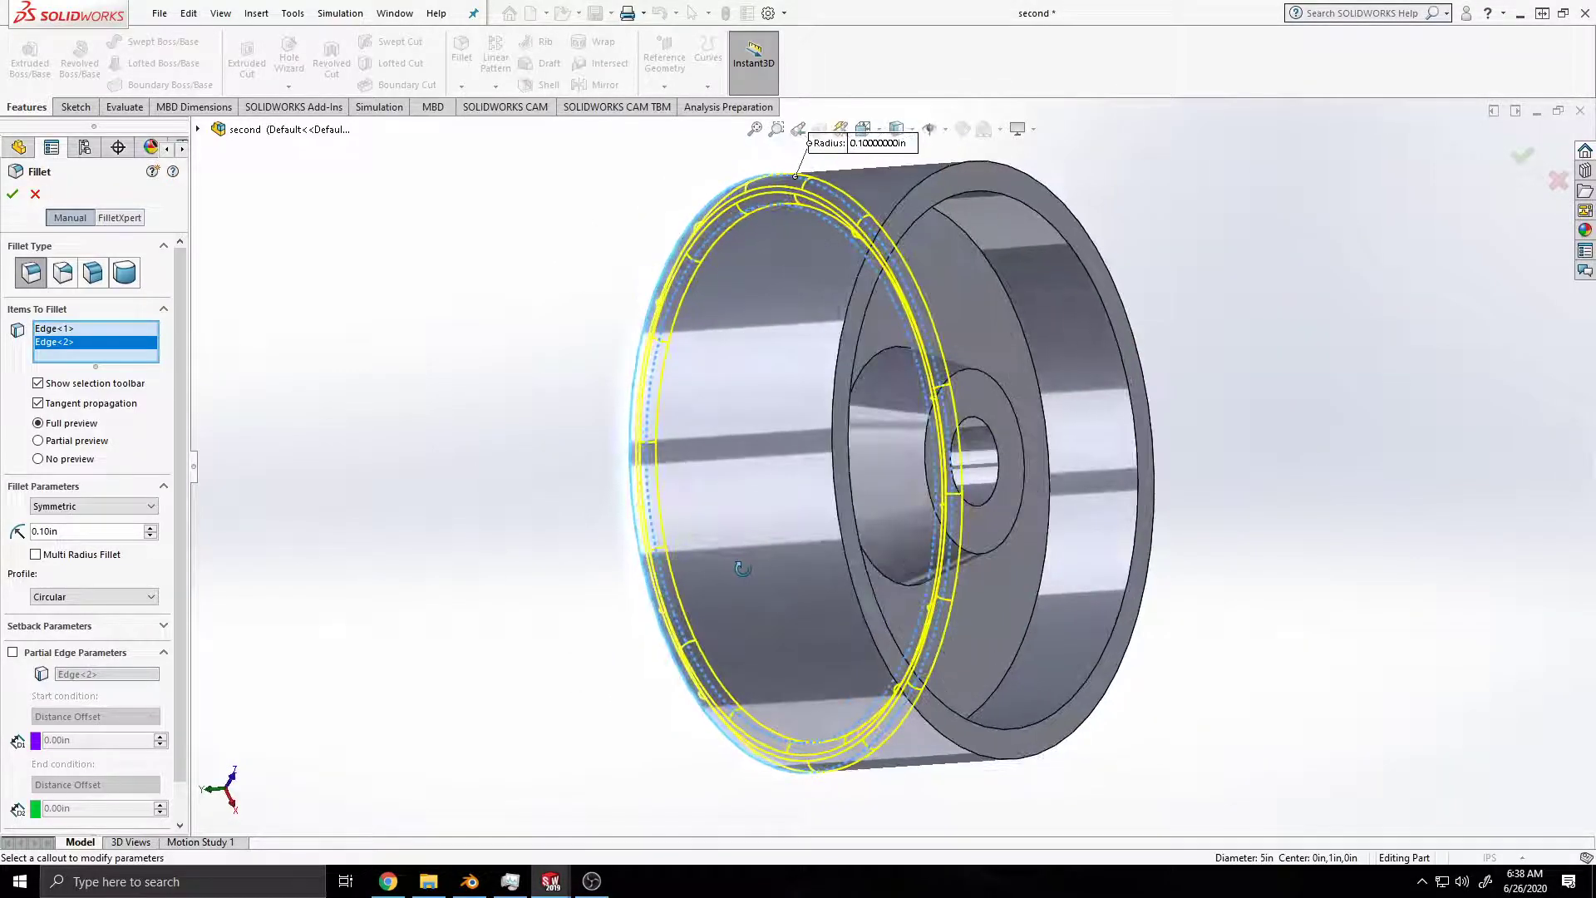
{"action": "left_click", "coordinate": [851, 565]}
{"action": "middle_click_drag", "start_coordinate": [885, 566], "coordinate": [709, 619]}
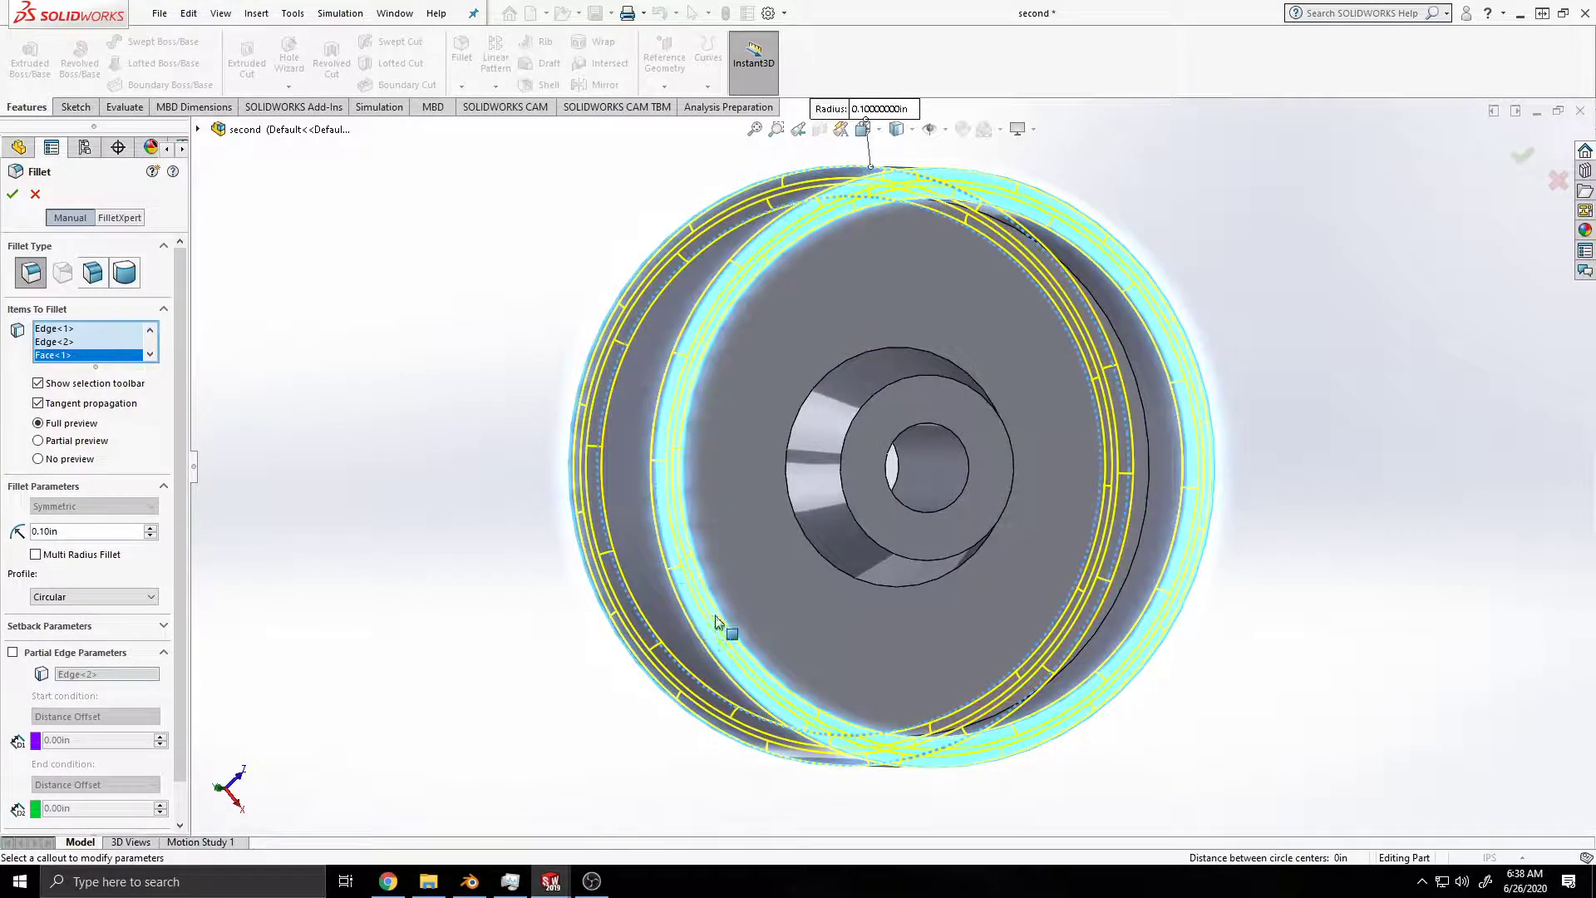
{"action": "left_click", "coordinate": [721, 625]}
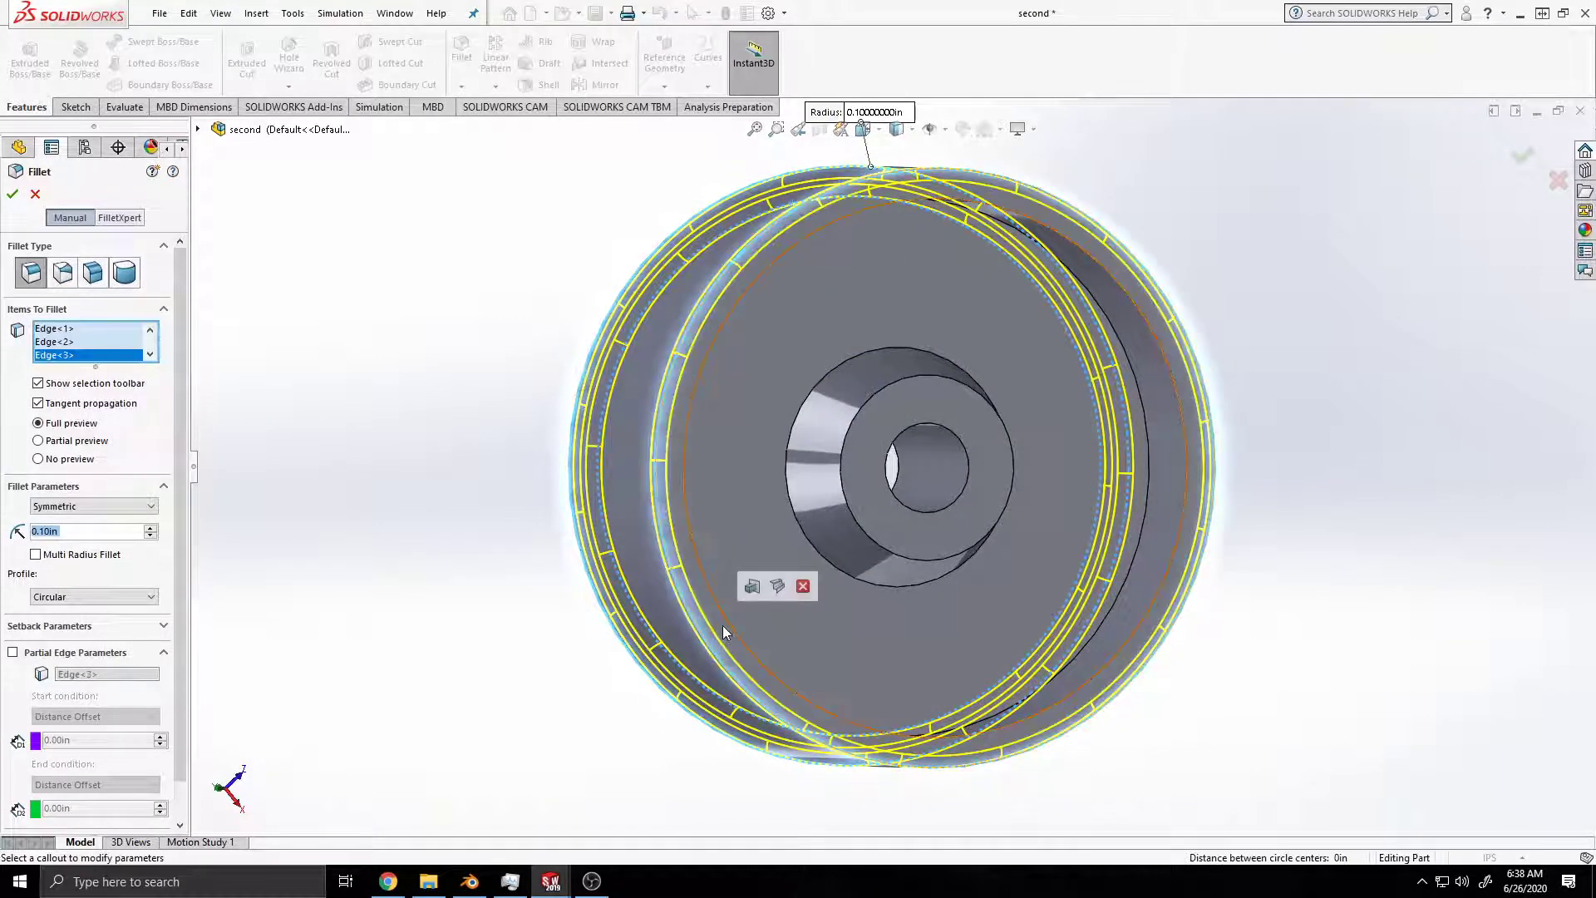
{"action": "left_click", "coordinate": [727, 621]}
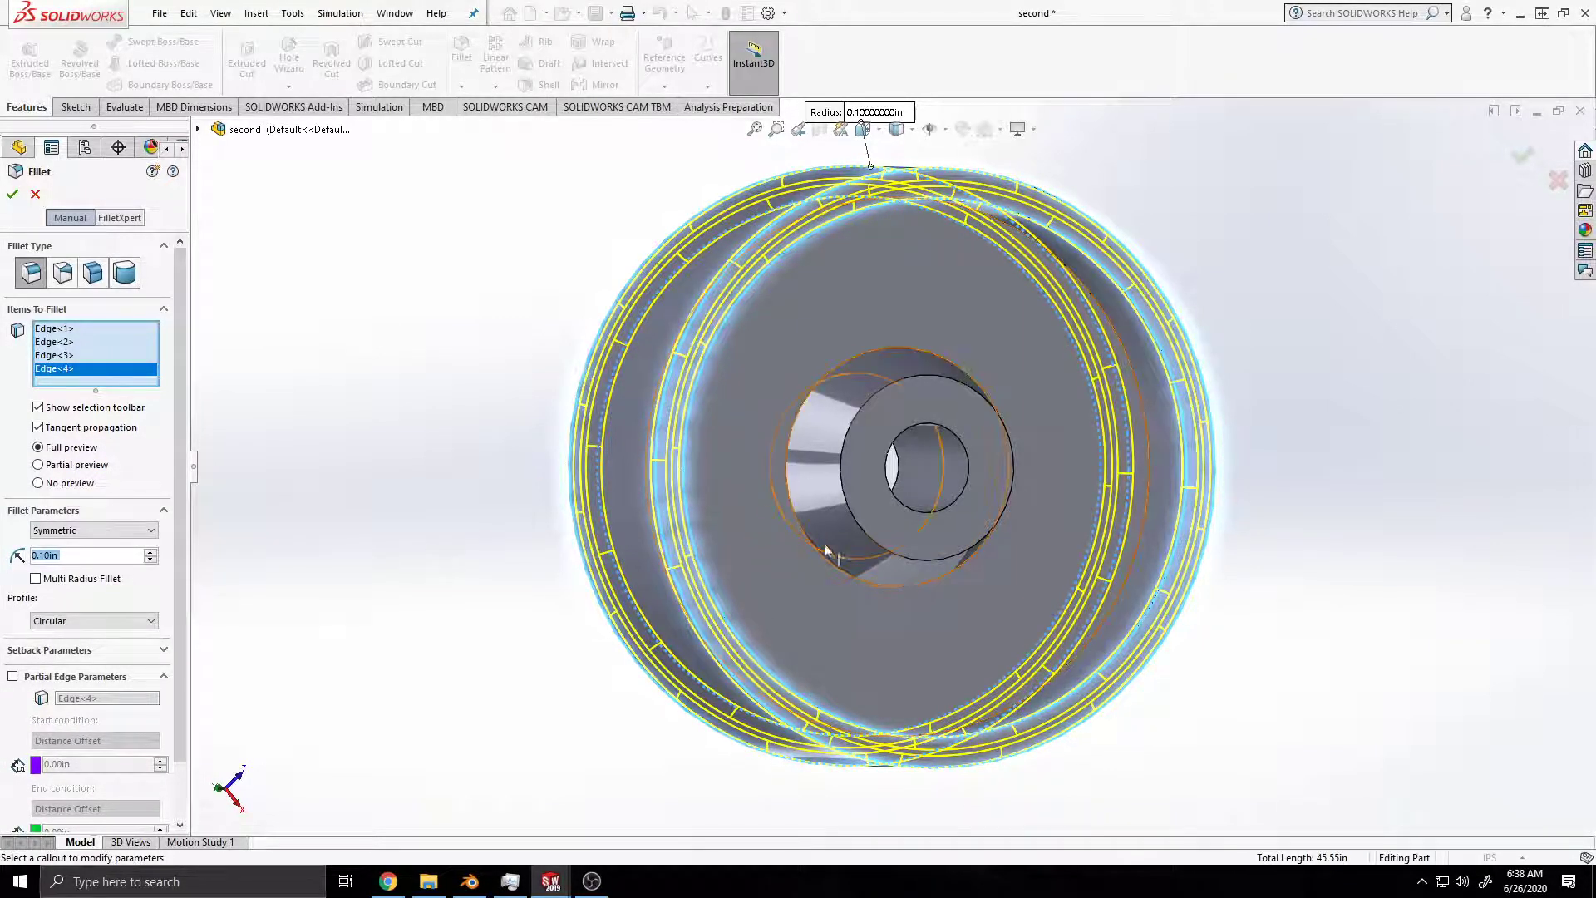
Step: Add the hub's end and base edges on both sides of the web to the 0.10 in fillet and apply it
{"action": "left_click", "coordinate": [871, 544]}
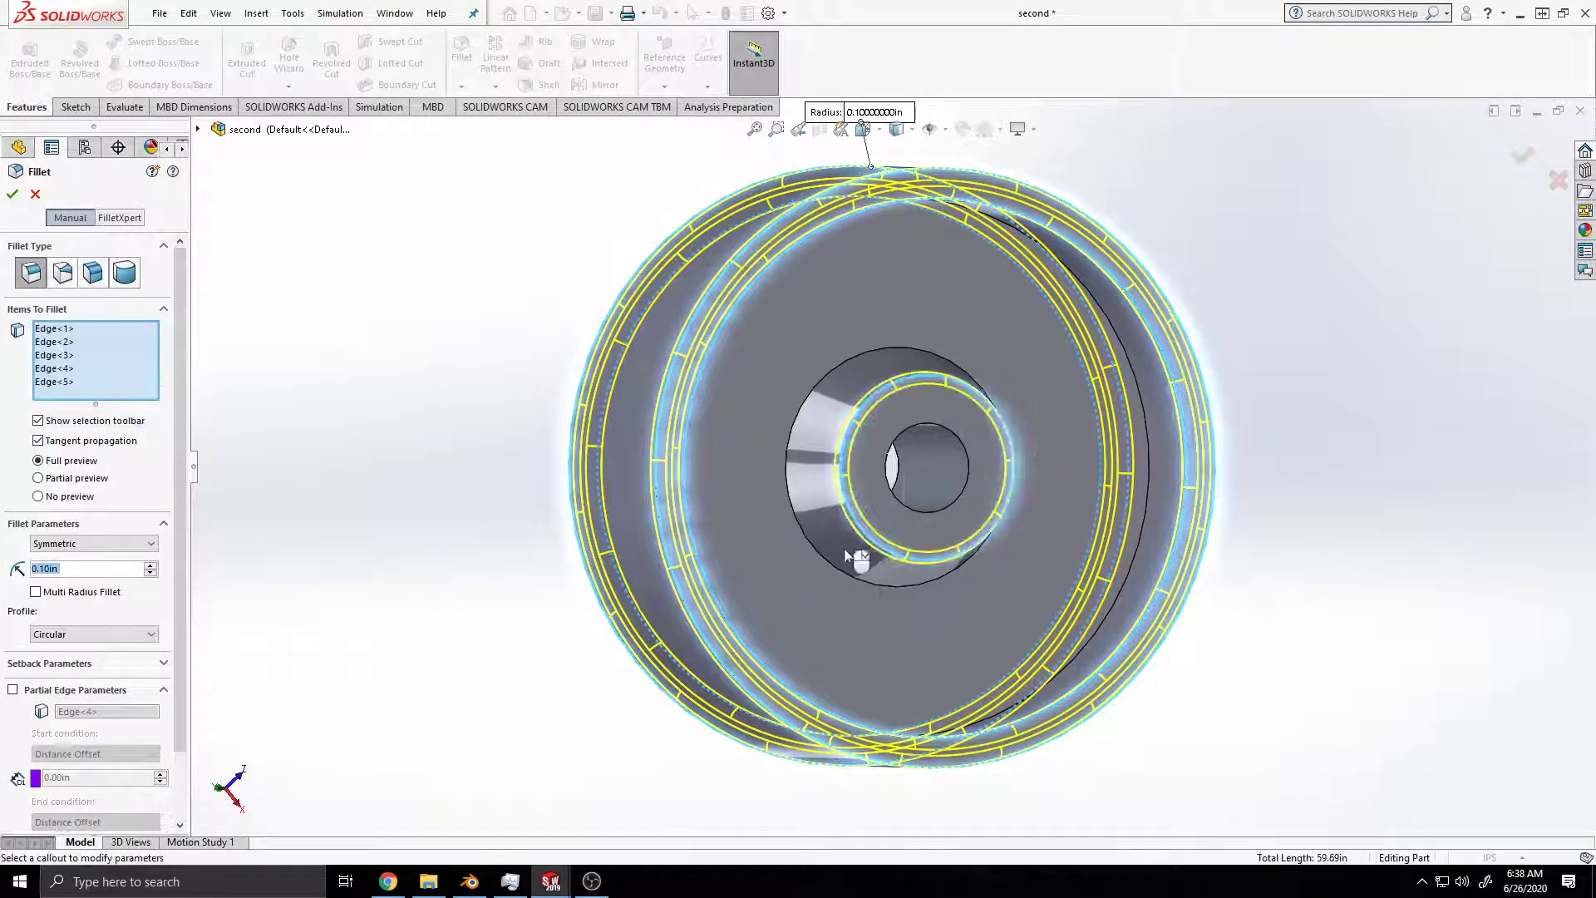
{"action": "left_click", "coordinate": [824, 557]}
{"action": "middle_click_drag", "start_coordinate": [703, 597], "coordinate": [931, 525]}
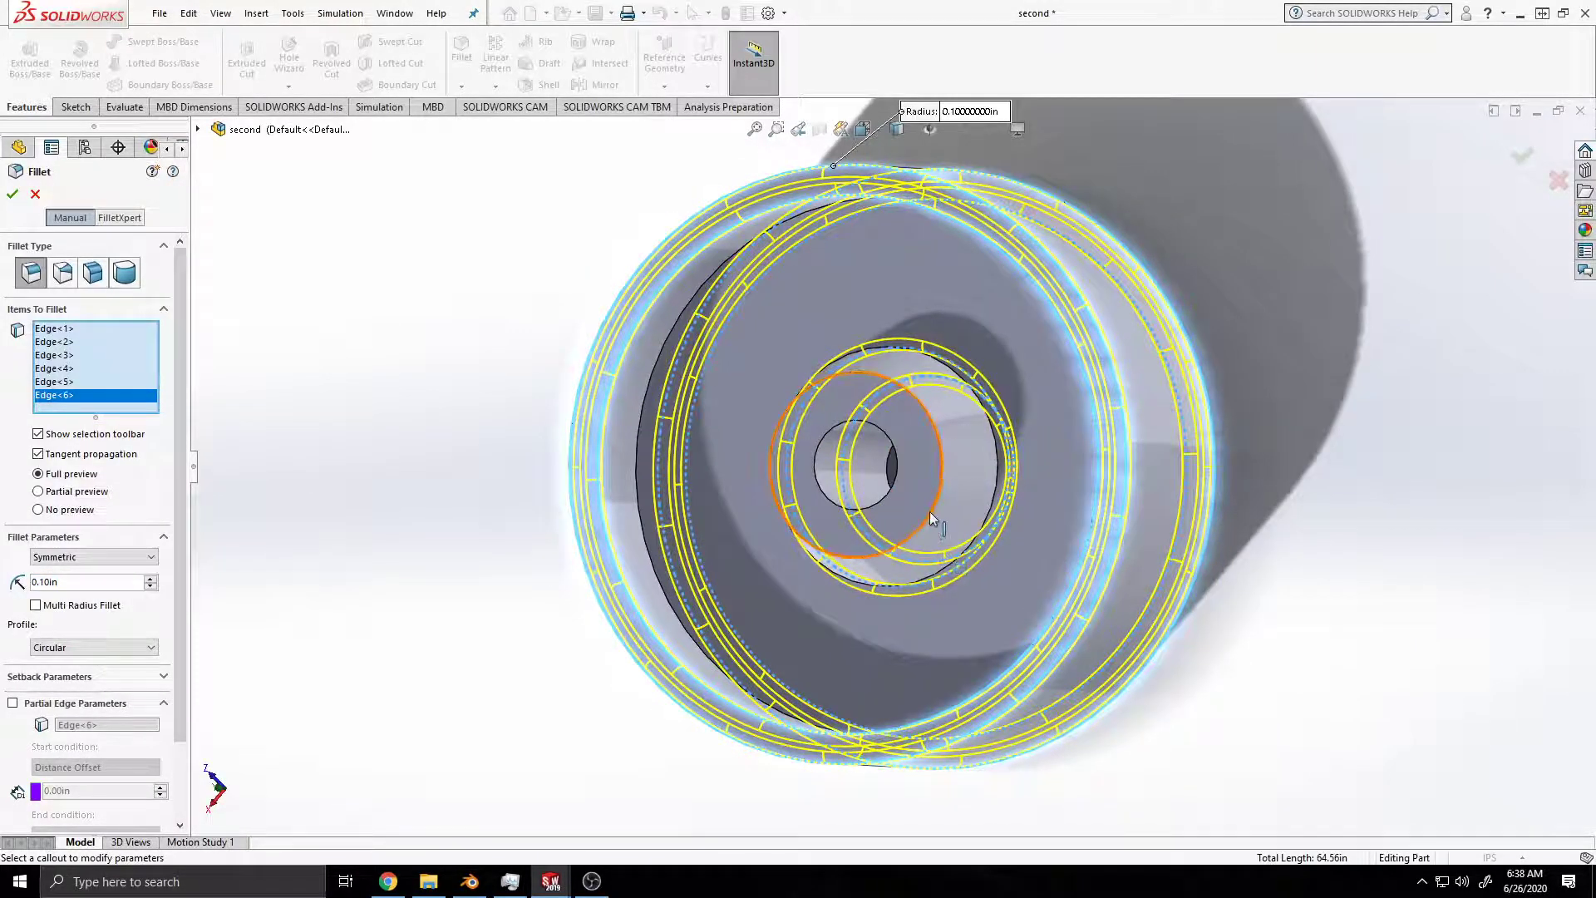
{"action": "left_click", "coordinate": [983, 524]}
{"action": "left_click", "coordinate": [811, 541]}
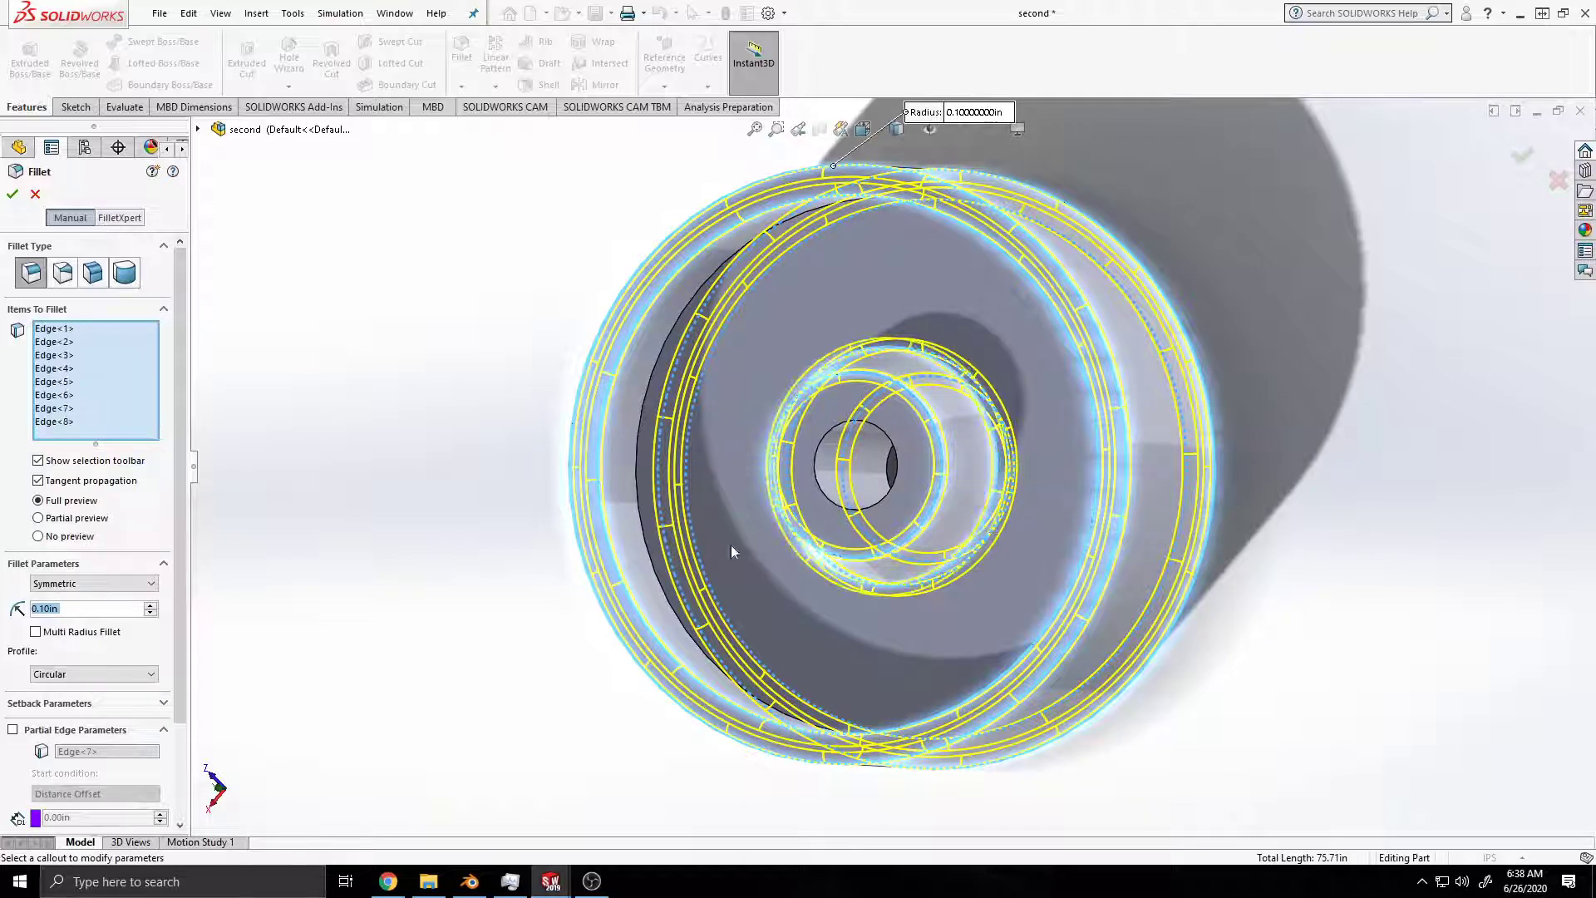
{"action": "key", "text": "alt+Tab"}
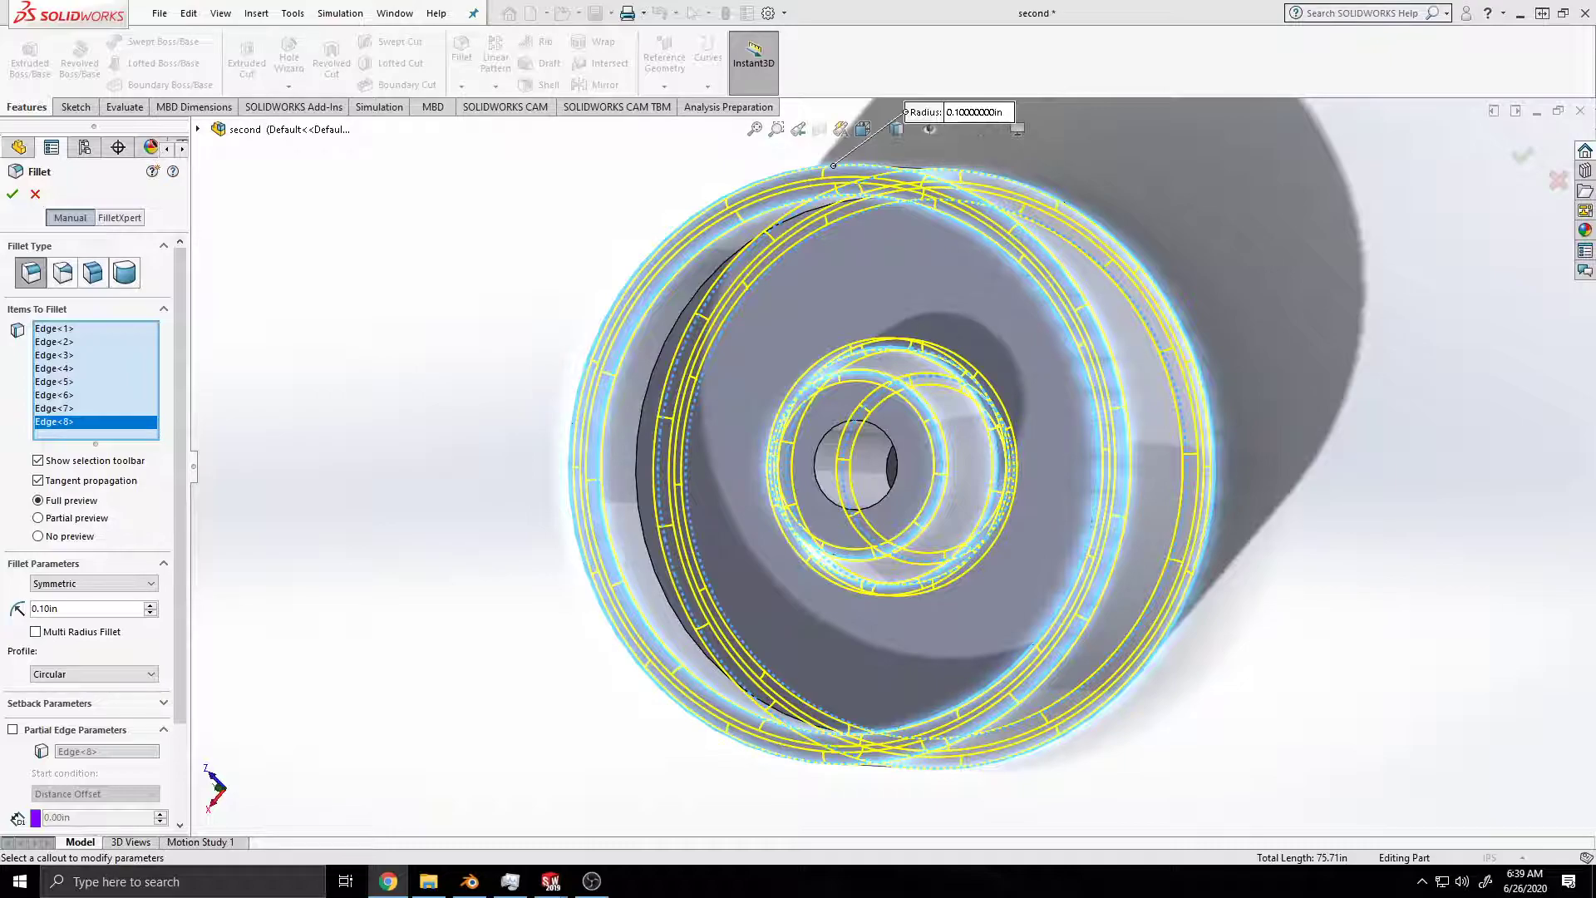
{"action": "left_click", "coordinate": [13, 194]}
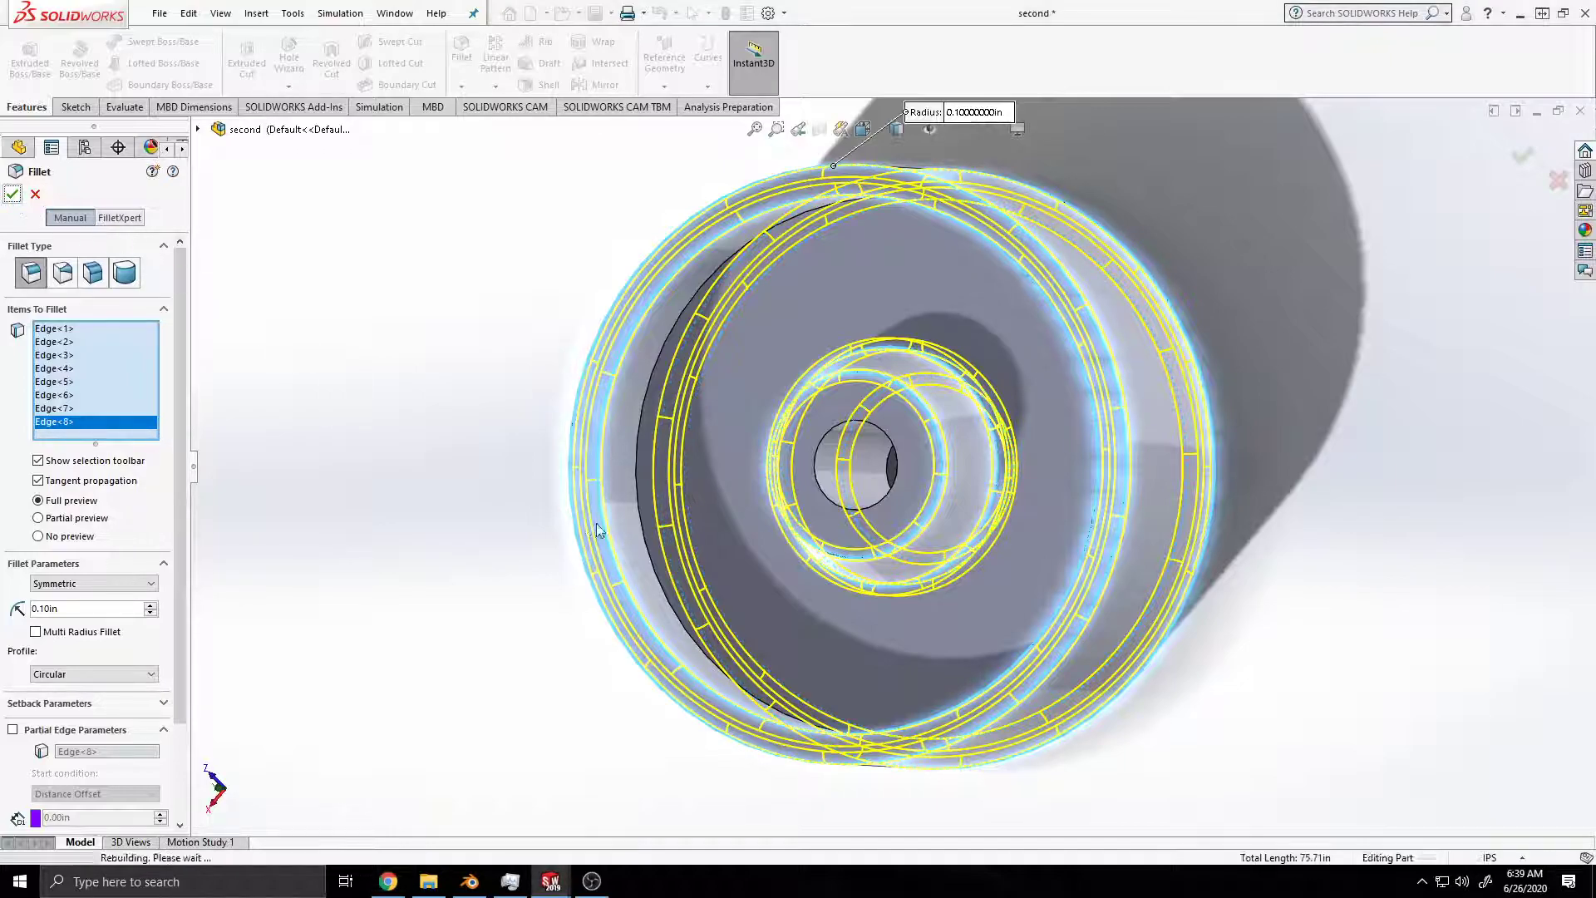
Step: Set up a 0.50 in symmetric fillet on the web face on one side of the wheel
{"action": "middle_click_drag", "start_coordinate": [939, 544], "coordinate": [773, 378]}
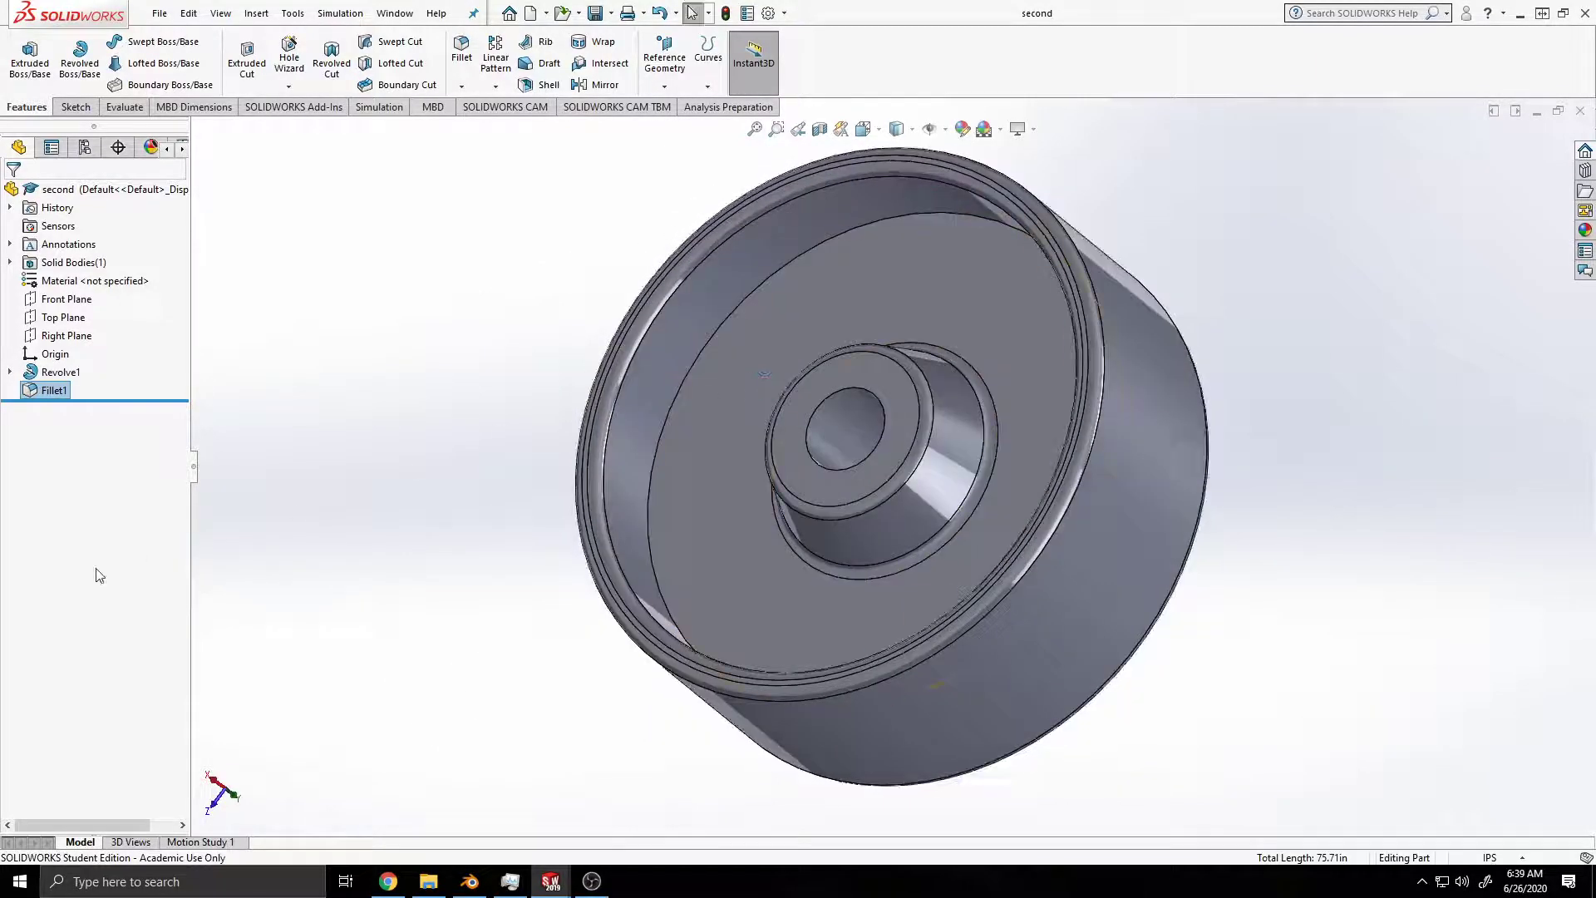
{"action": "middle_click_drag", "start_coordinate": [471, 582], "coordinate": [507, 558]}
{"action": "key", "text": "f"}
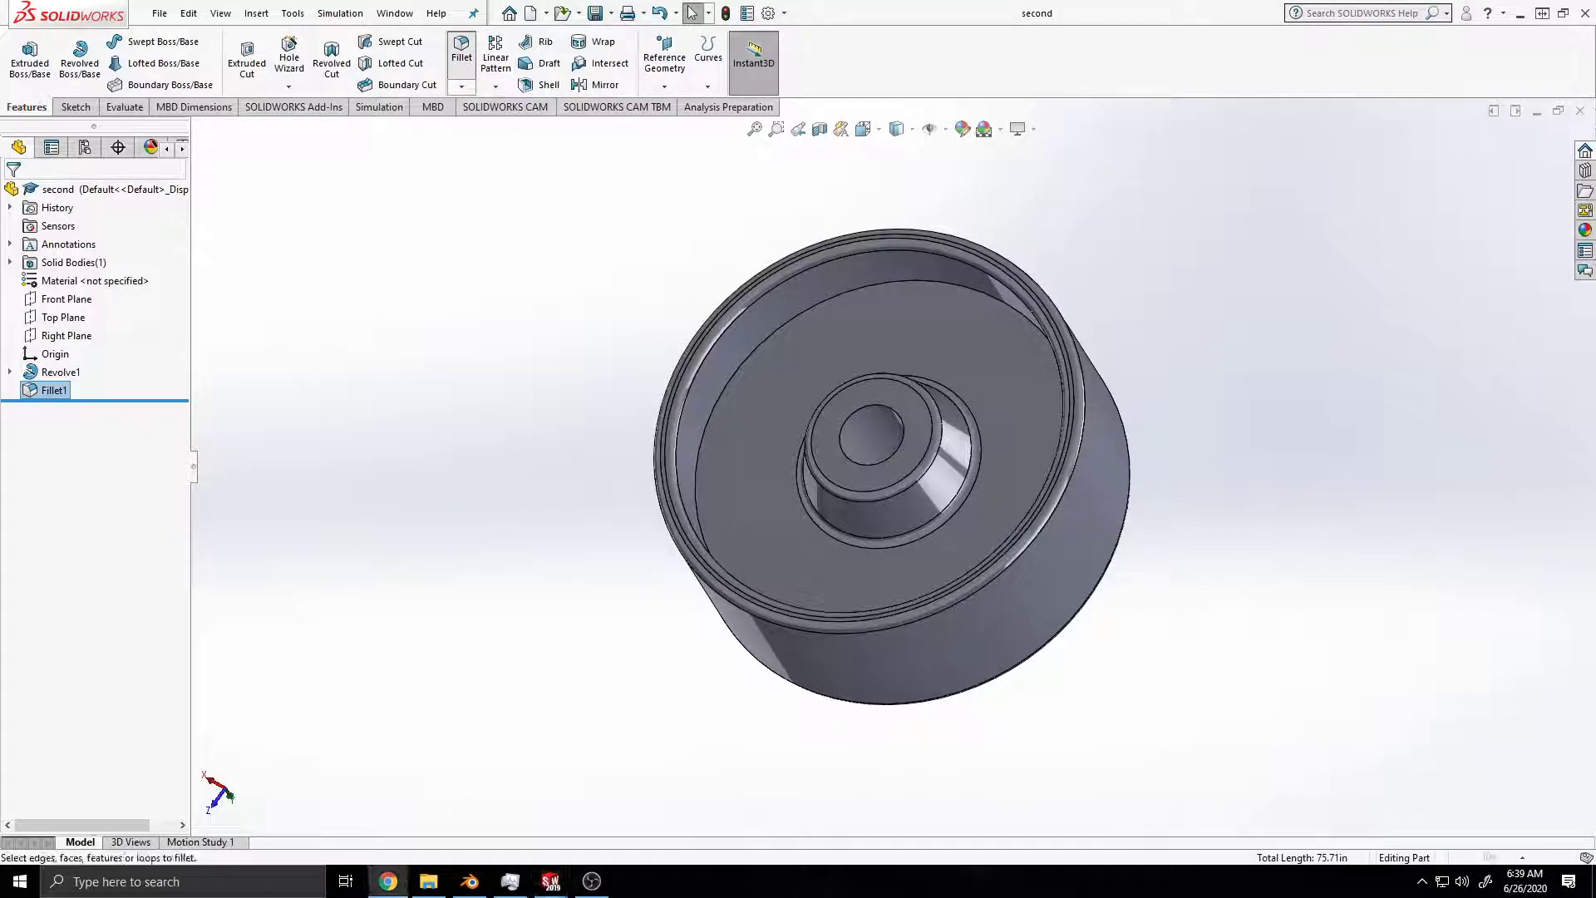
{"action": "left_click", "coordinate": [461, 50]}
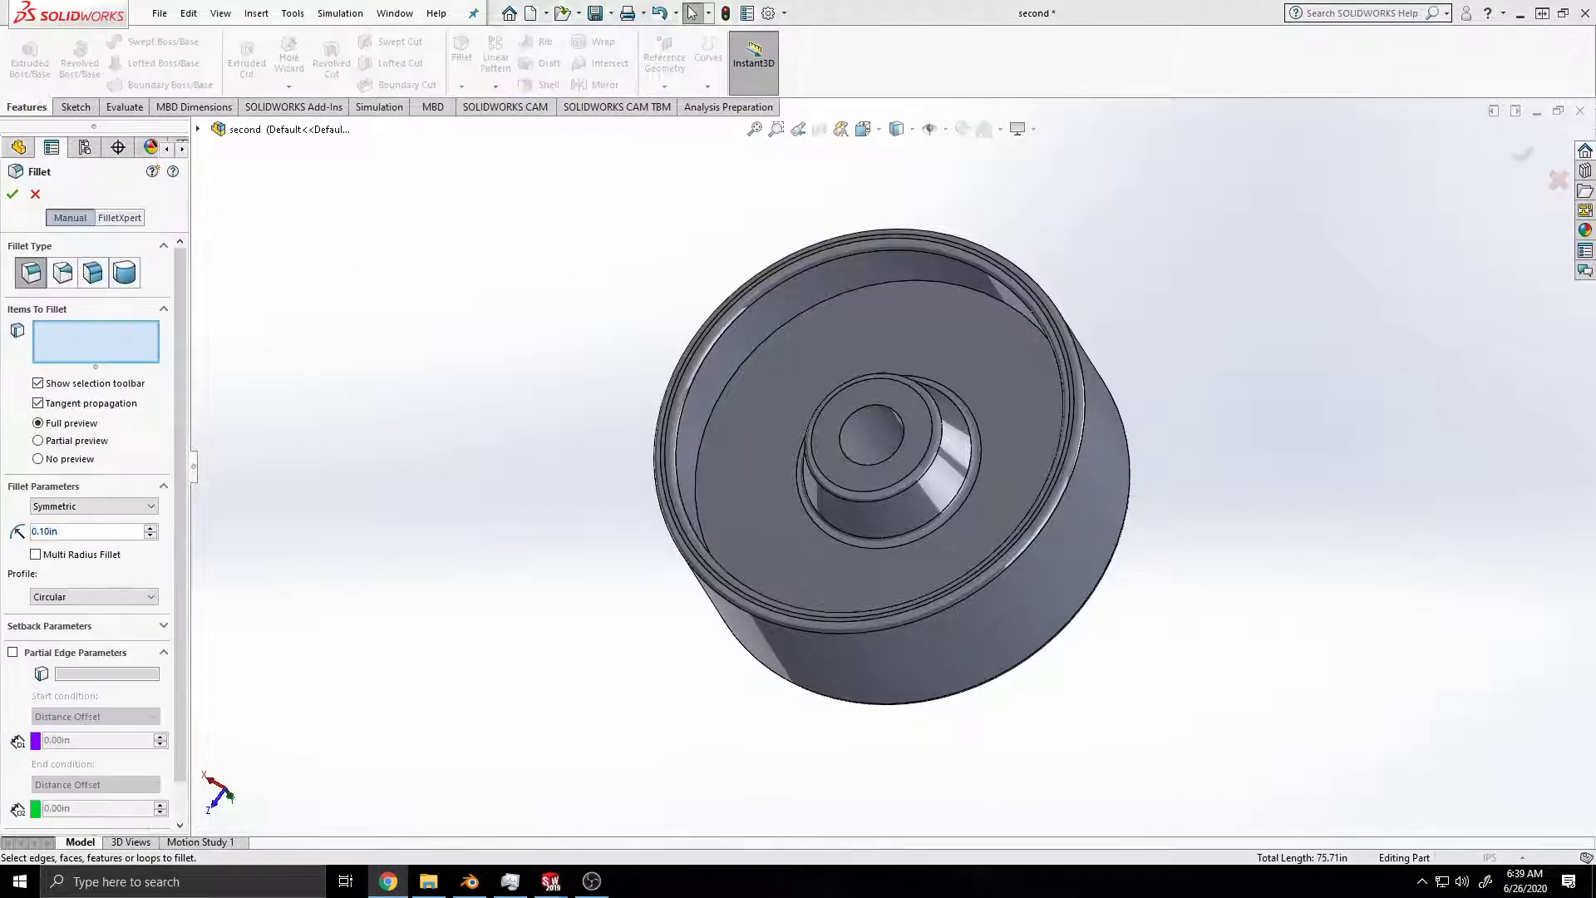
{"action": "right_click", "coordinate": [85, 532]}
{"action": "mouse_move", "coordinate": [125, 548]}
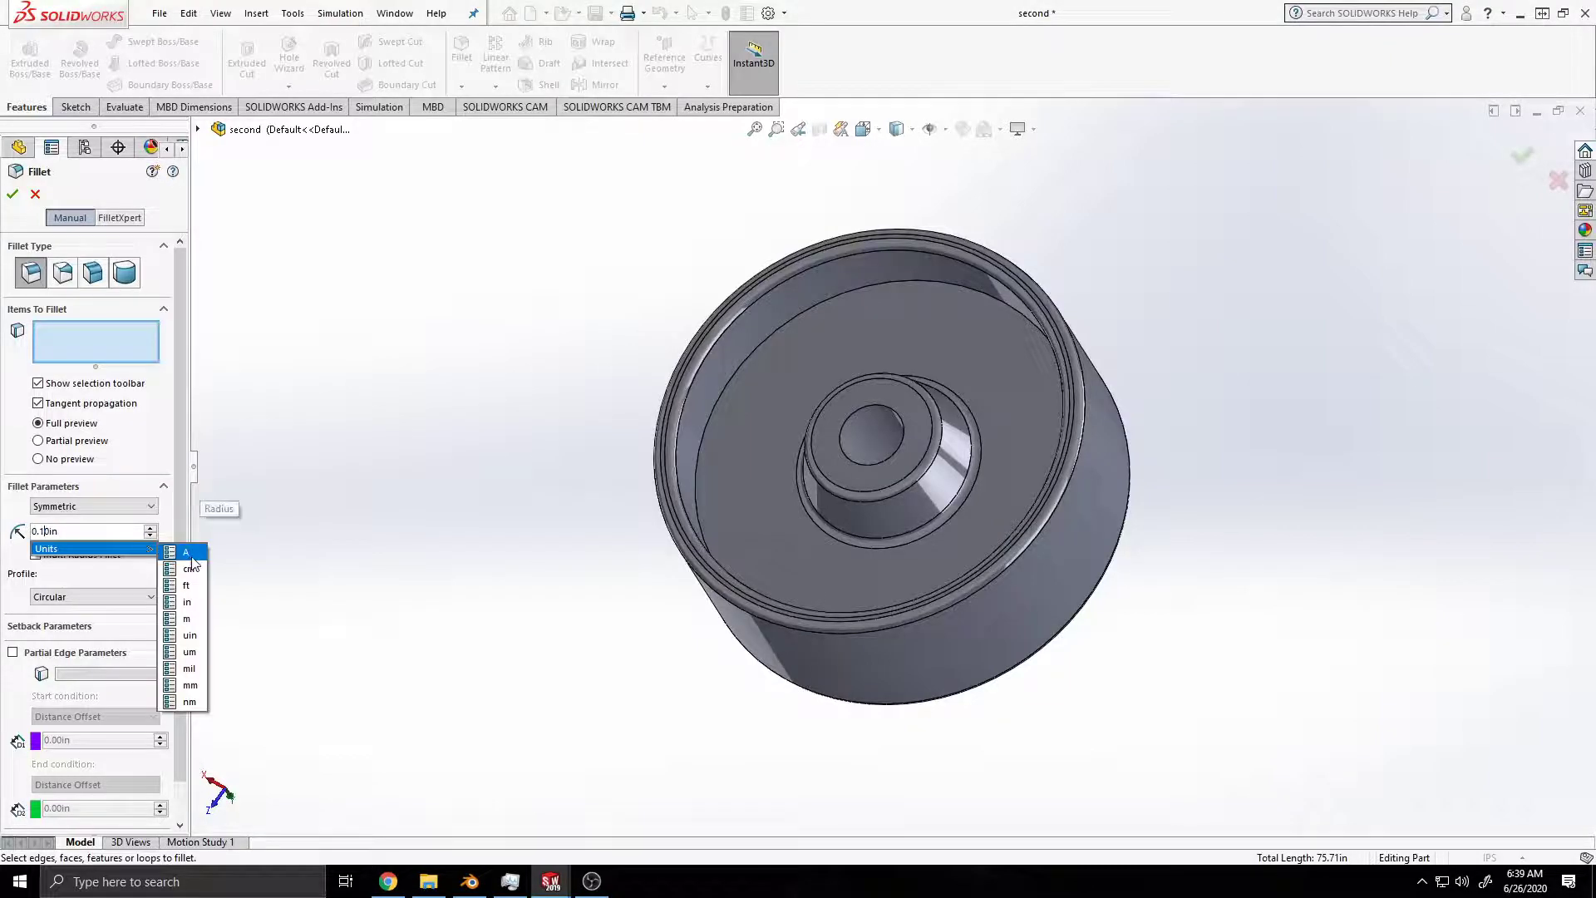
{"action": "key", "text": "BackSpace"}
{"action": "type", "text": "5"}
{"action": "key", "text": "Return"}
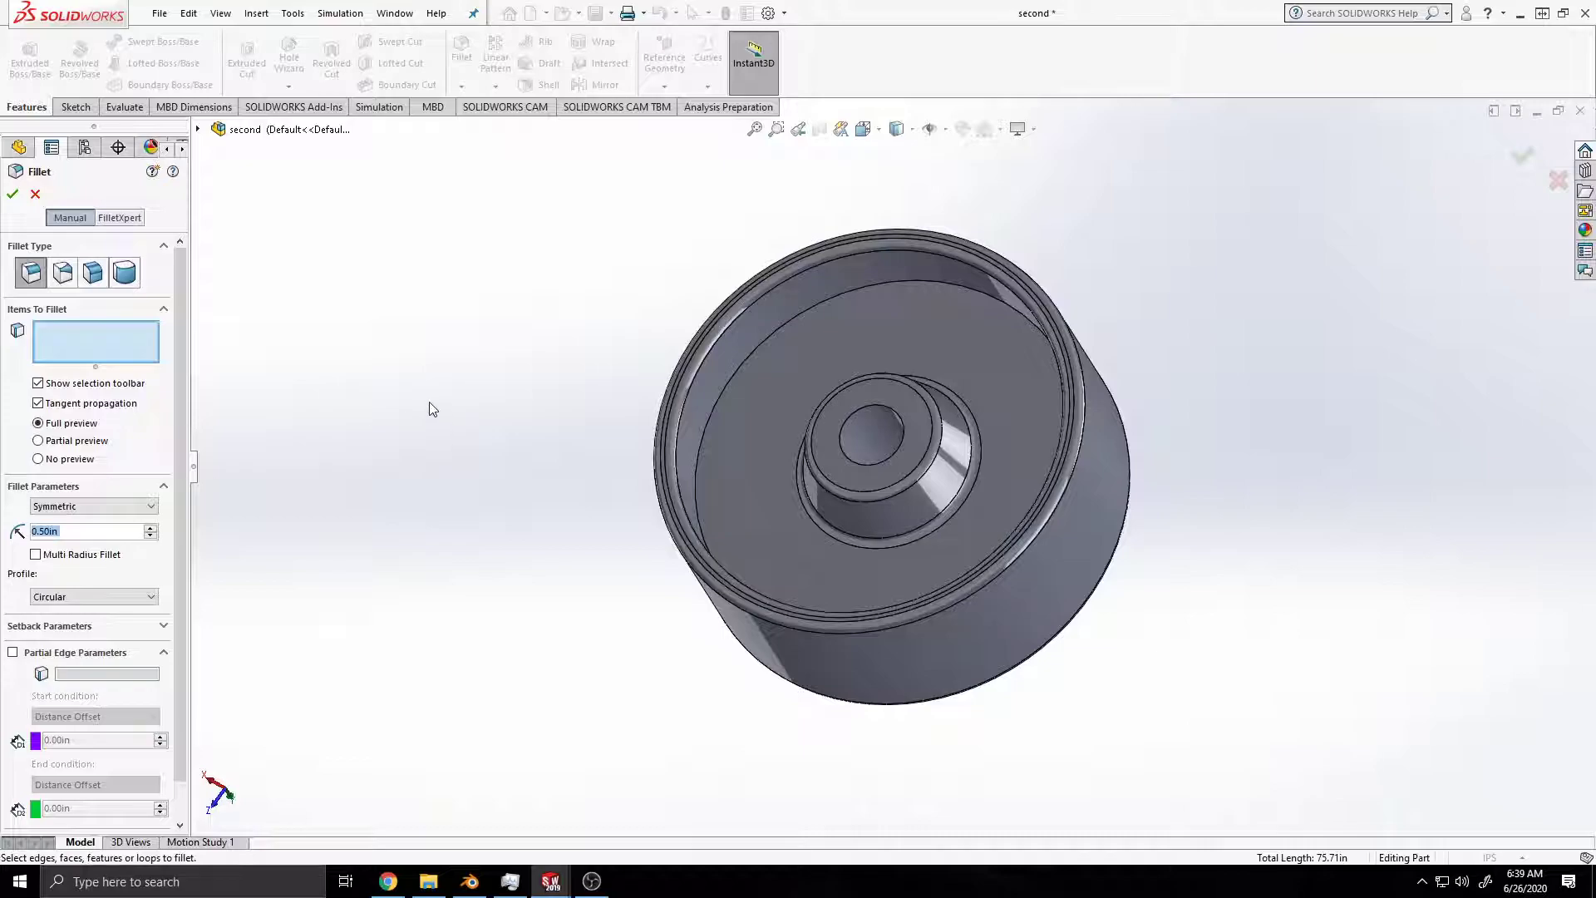
{"action": "left_click", "coordinate": [750, 361]}
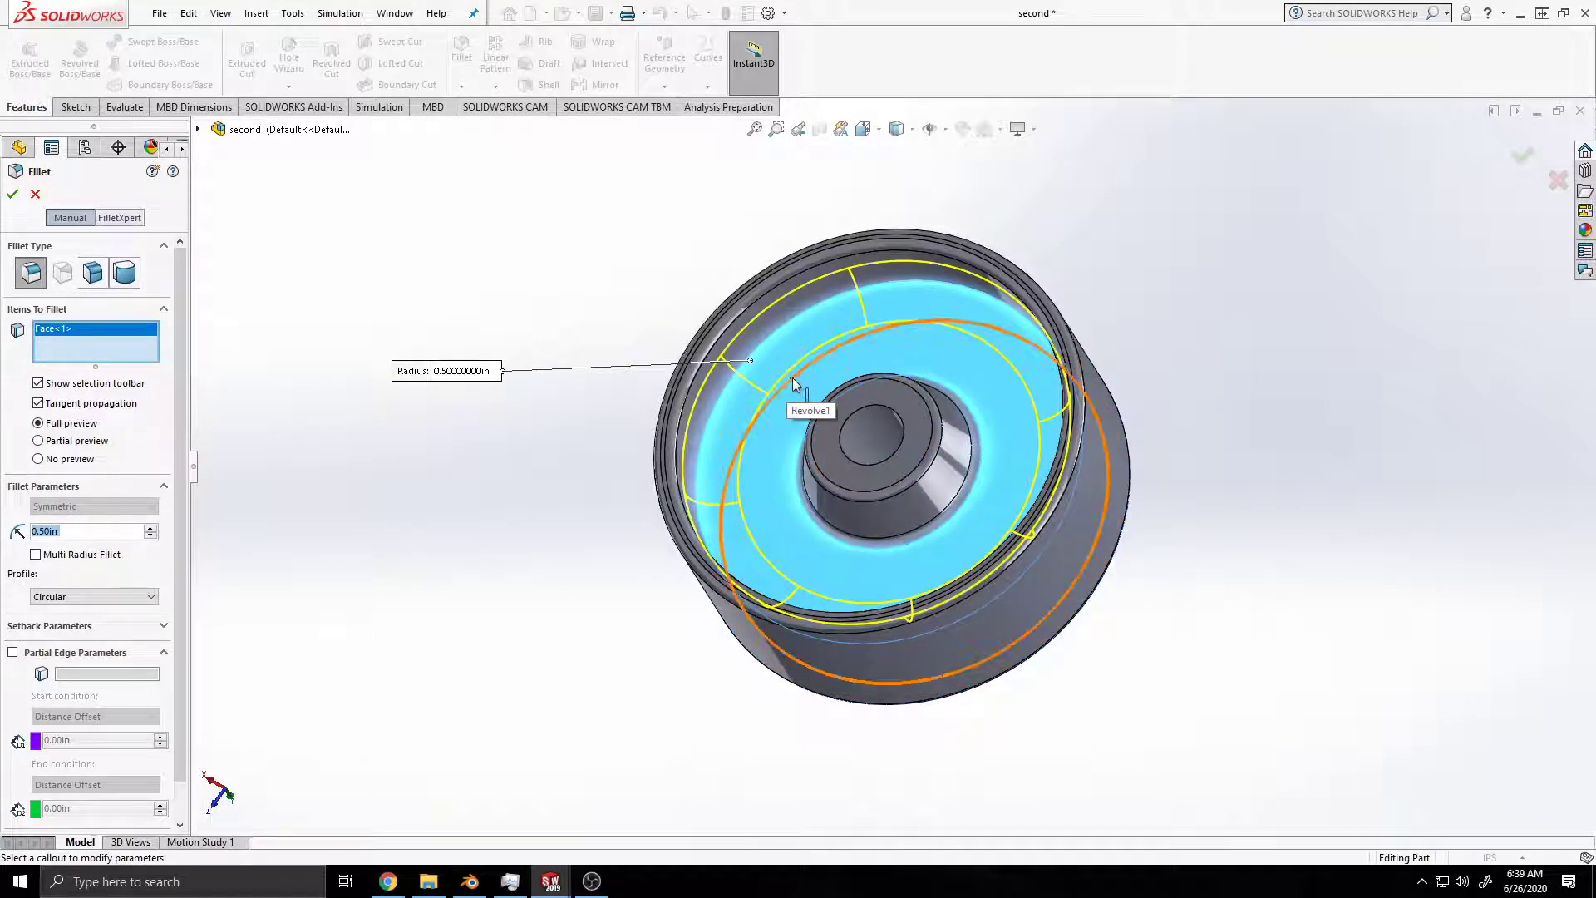
Step: Add the web face on the opposite side to the 0.50 in fillet, apply it and save the part
{"action": "middle_click_drag", "start_coordinate": [1190, 411], "coordinate": [922, 179]}
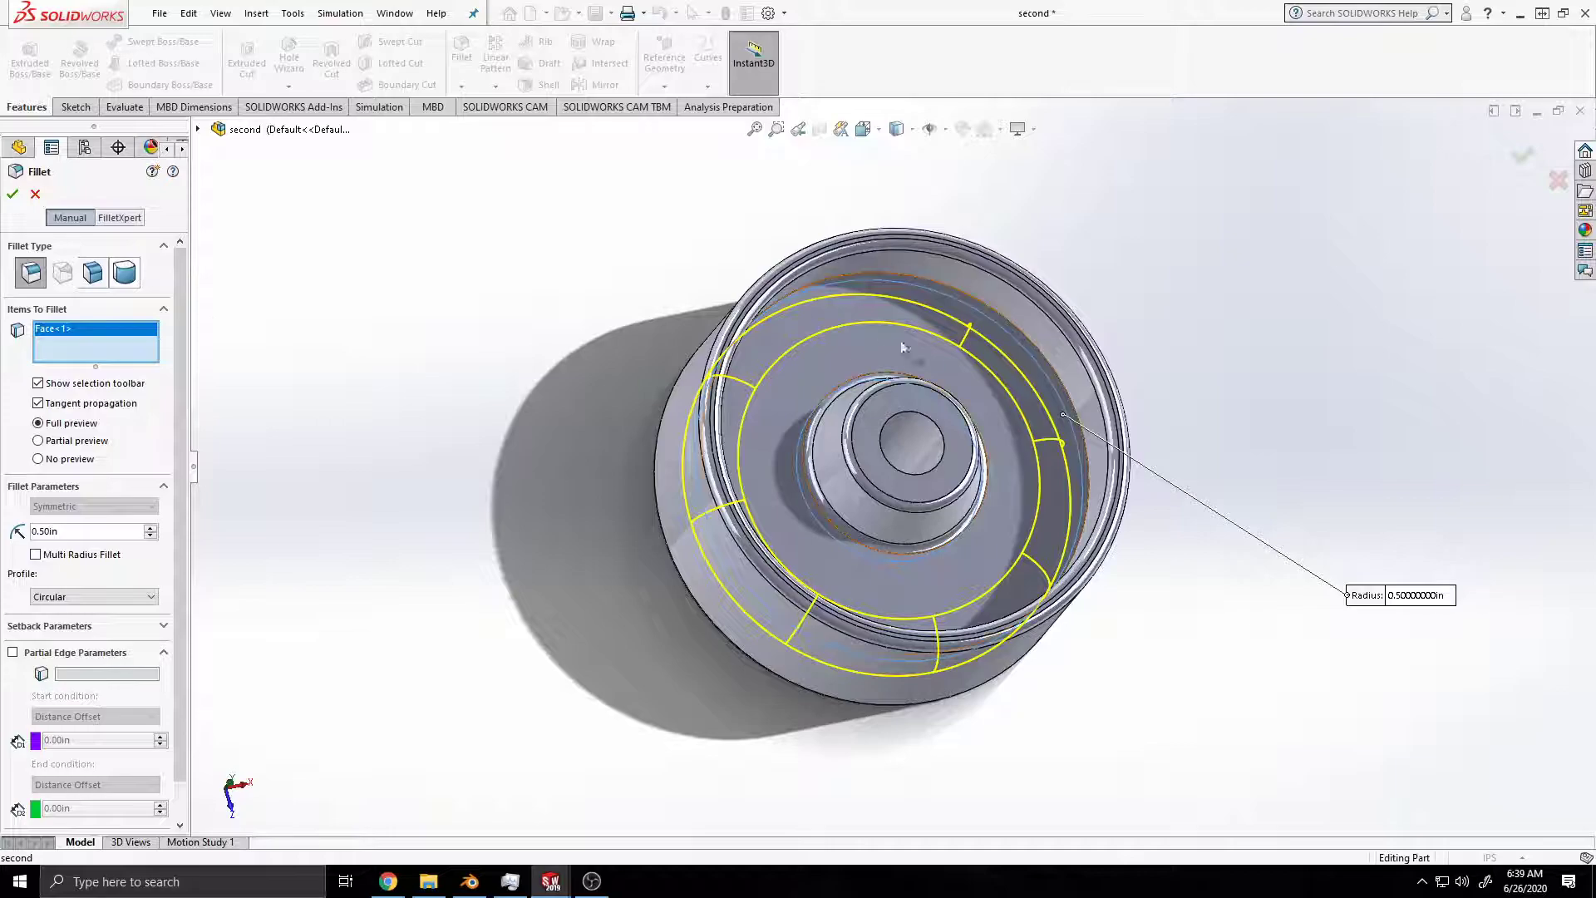
{"action": "left_click", "coordinate": [834, 355]}
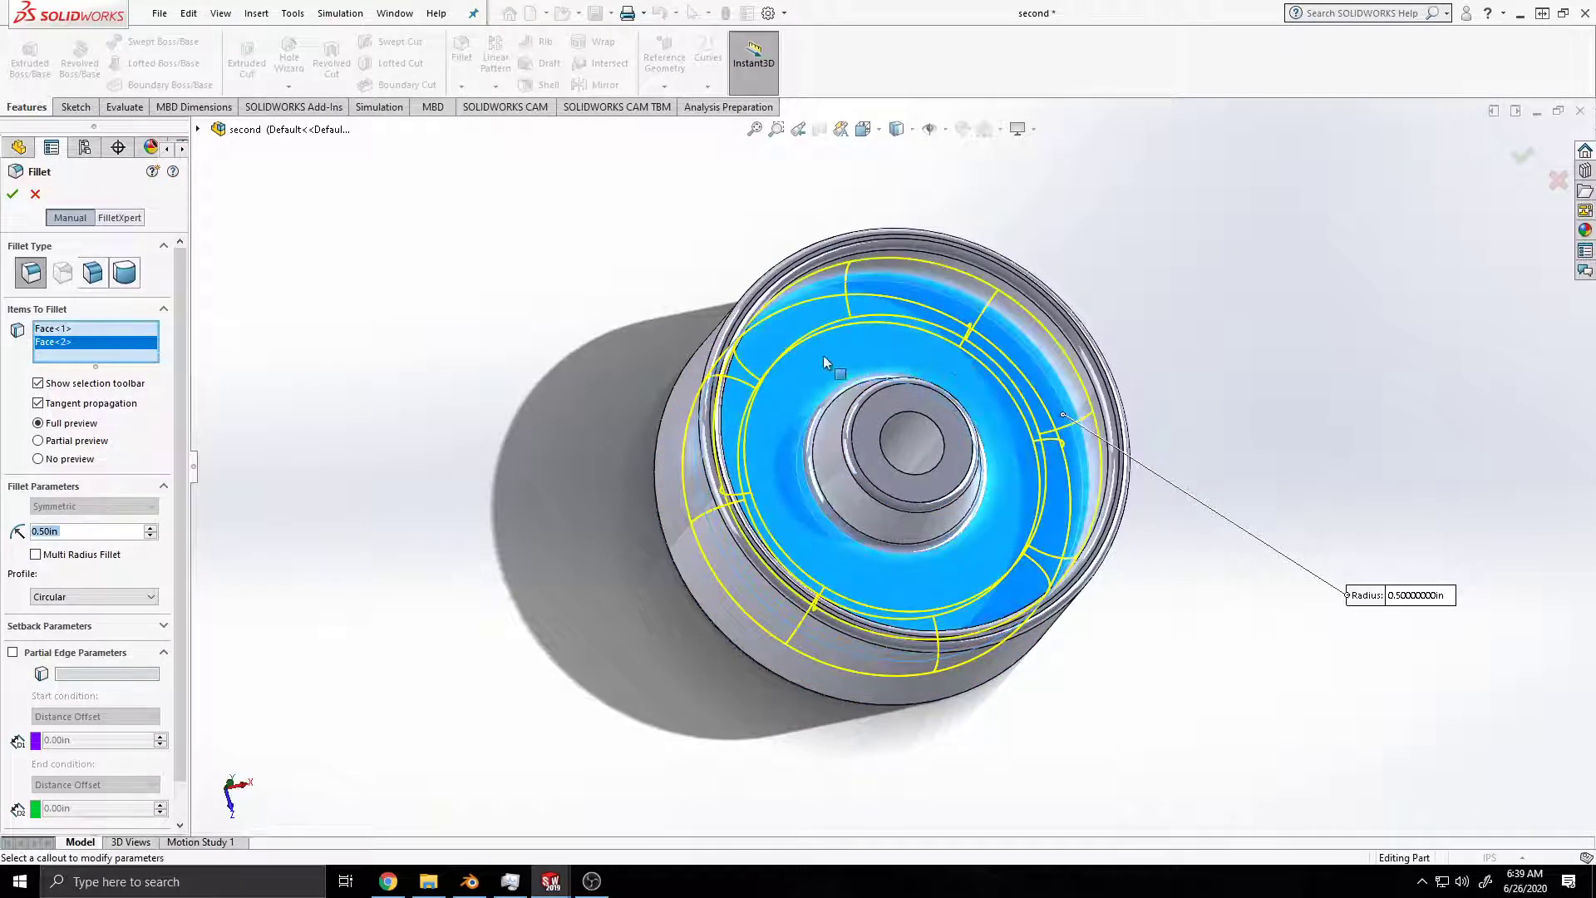
{"action": "left_click", "coordinate": [13, 194]}
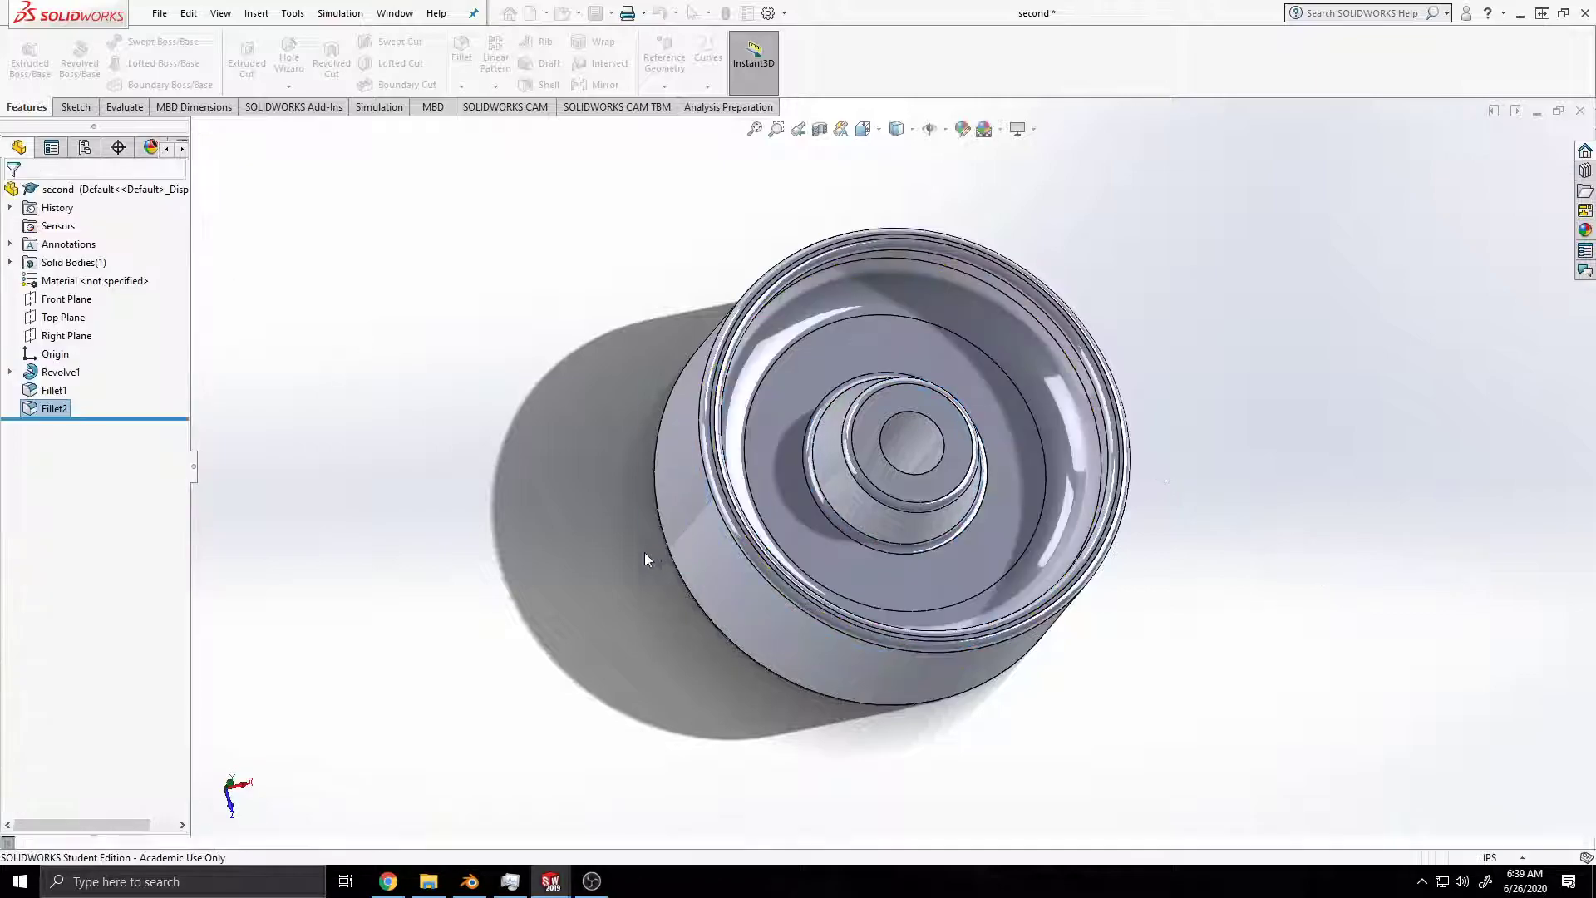
{"action": "middle_click_drag", "start_coordinate": [626, 431], "coordinate": [993, 457]}
{"action": "middle_click_drag", "start_coordinate": [926, 379], "coordinate": [640, 228]}
{"action": "middle_click_drag", "start_coordinate": [1080, 626], "coordinate": [1068, 444]}
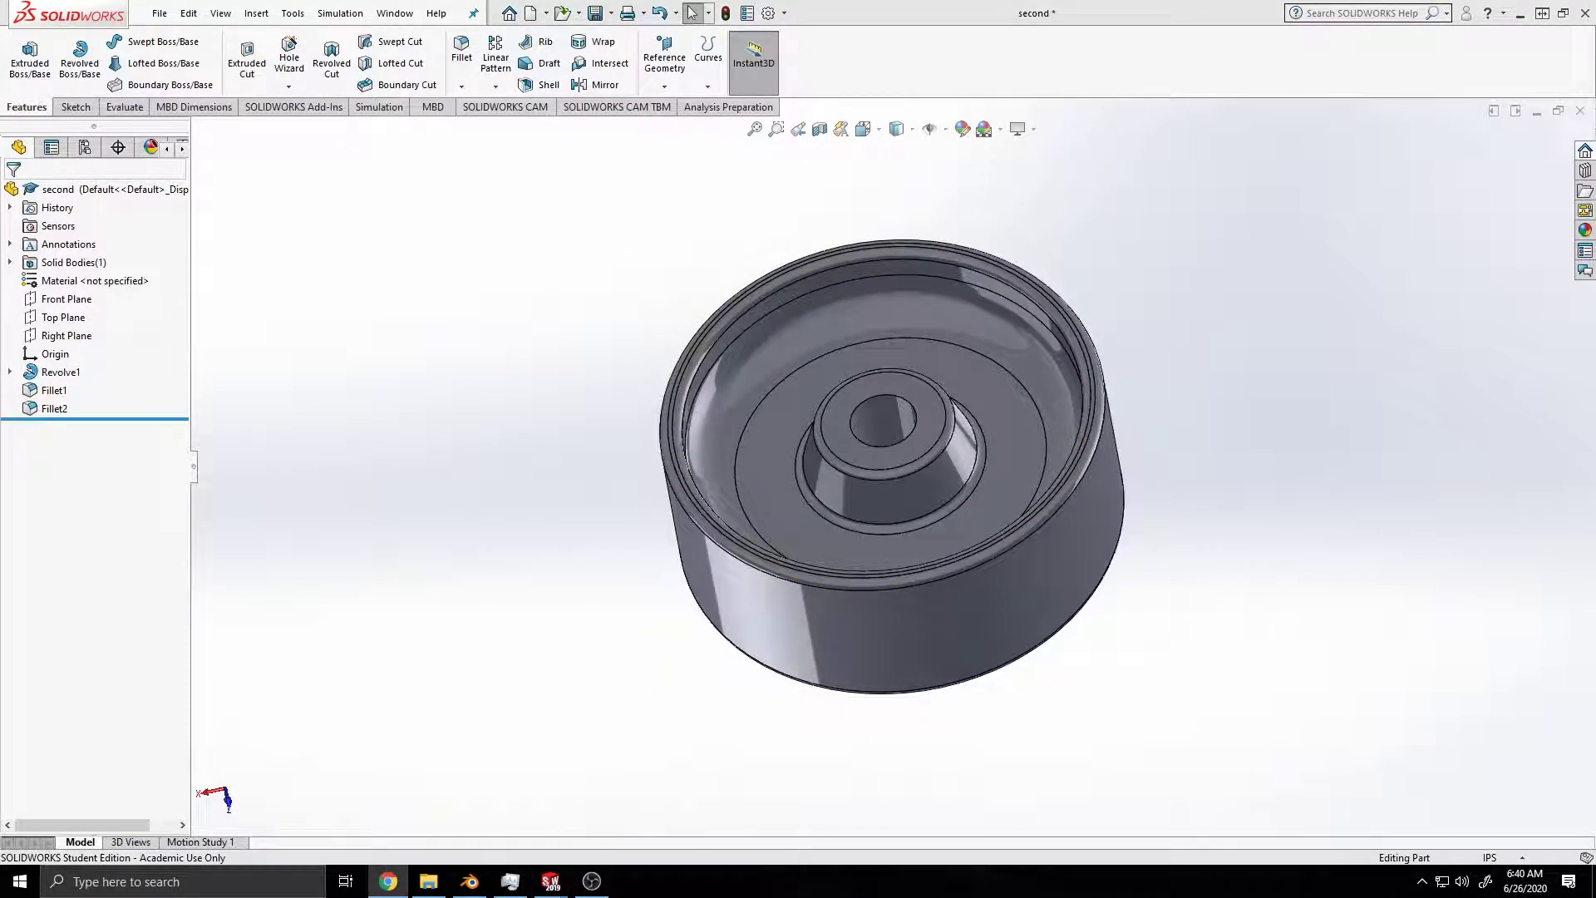
{"action": "key", "text": "ctrl+s"}
Step: Orient the view normal to the hub's end face and open a new sketch on that face
{"action": "left_click", "coordinate": [919, 442]}
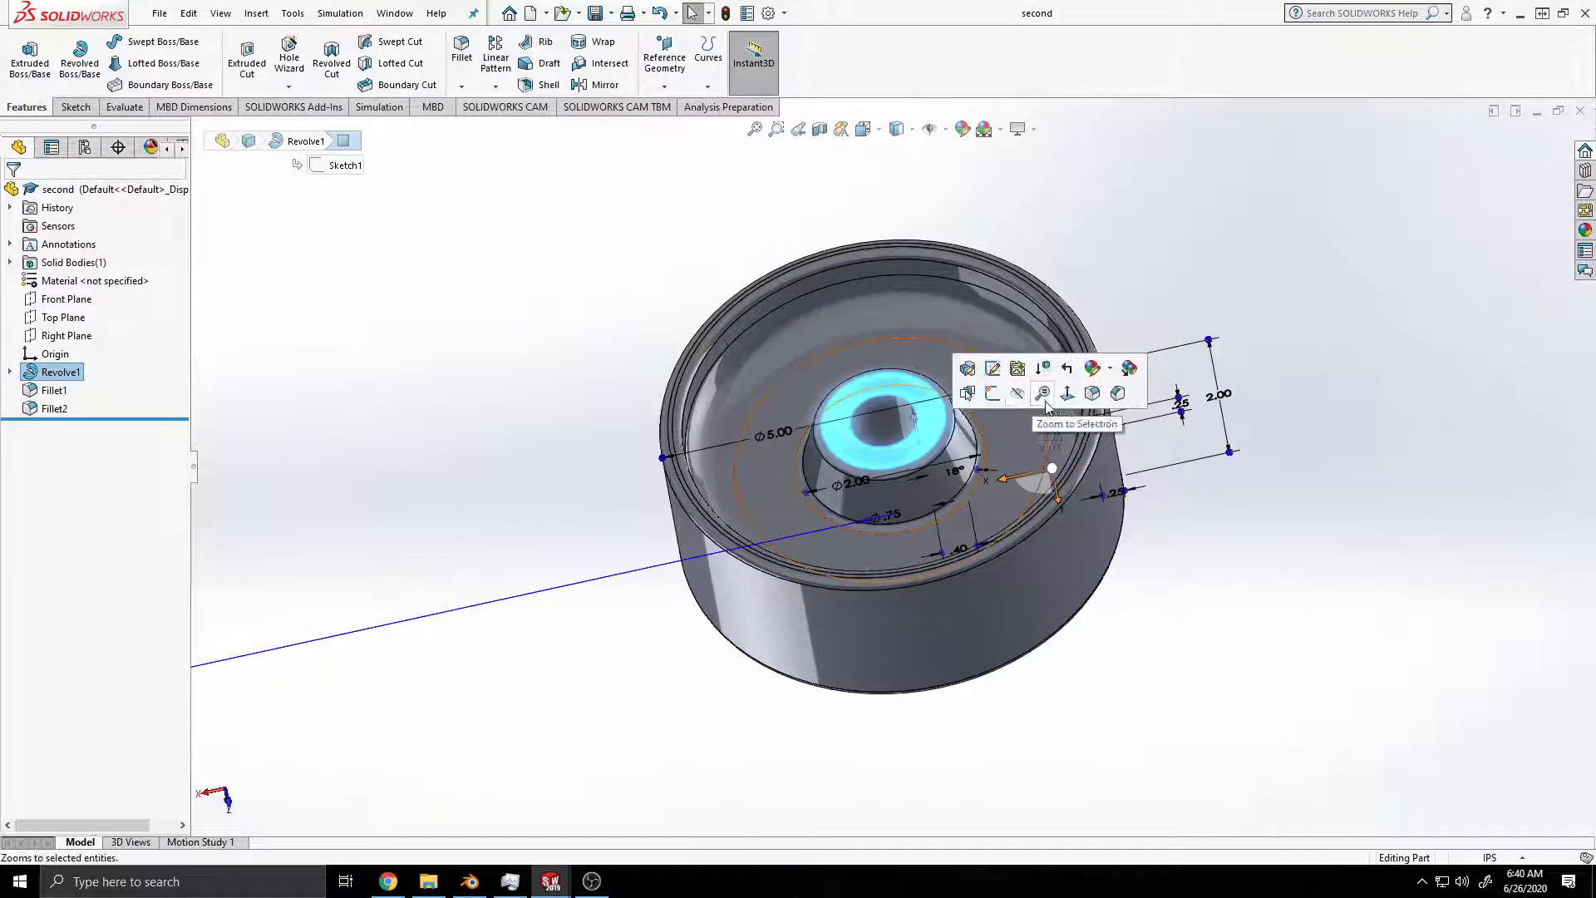
{"action": "left_click", "coordinate": [1067, 393]}
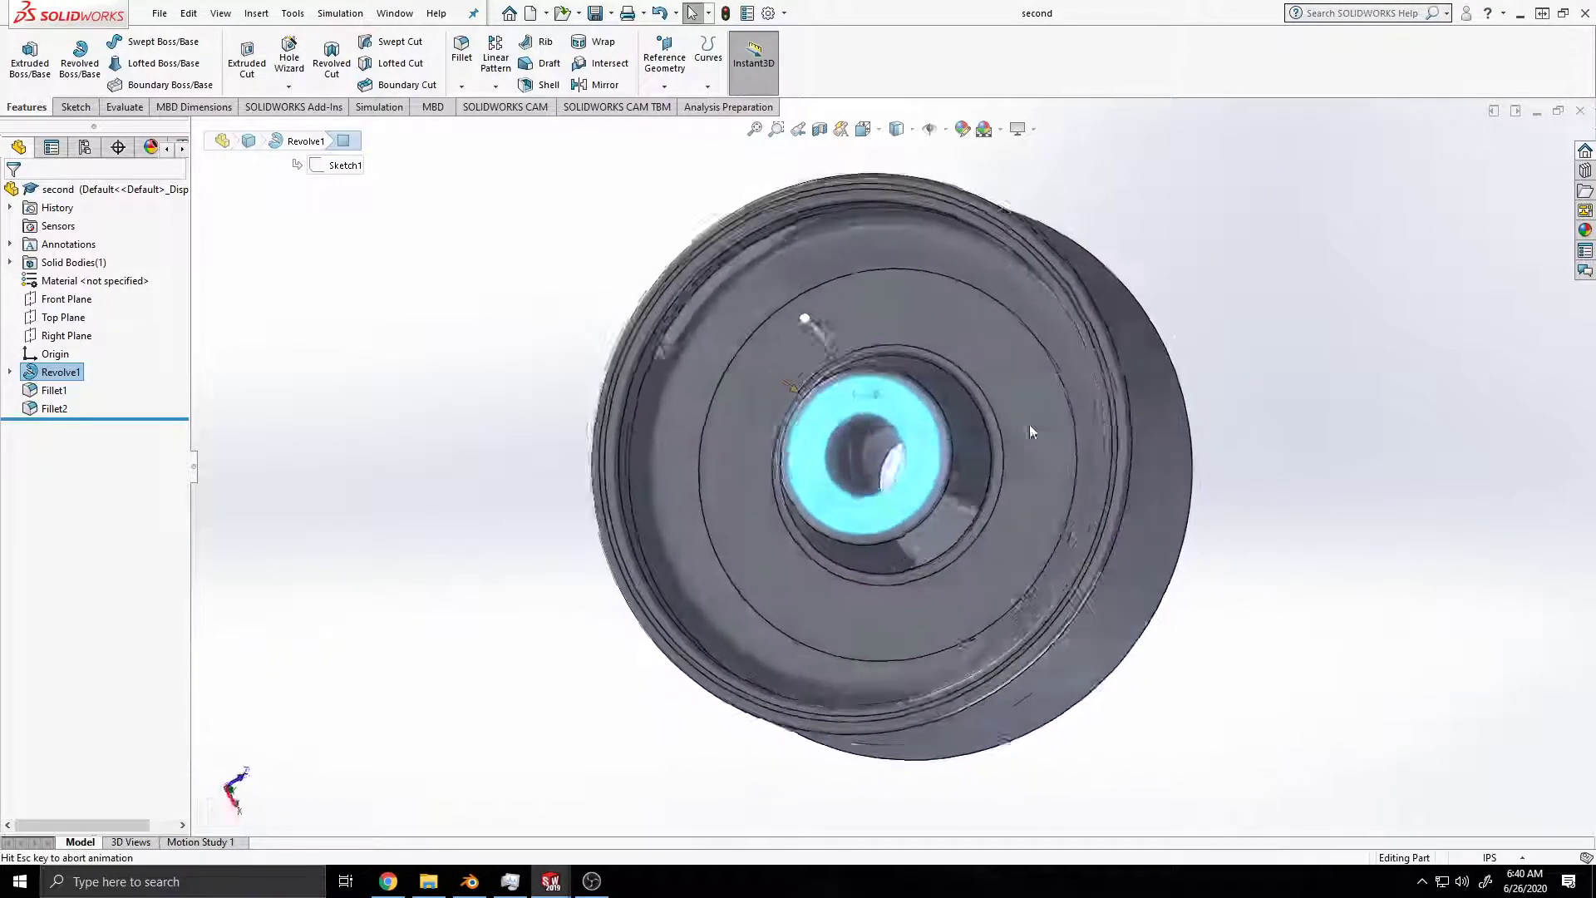
{"action": "left_click", "coordinate": [1350, 391]}
{"action": "left_click", "coordinate": [919, 411]}
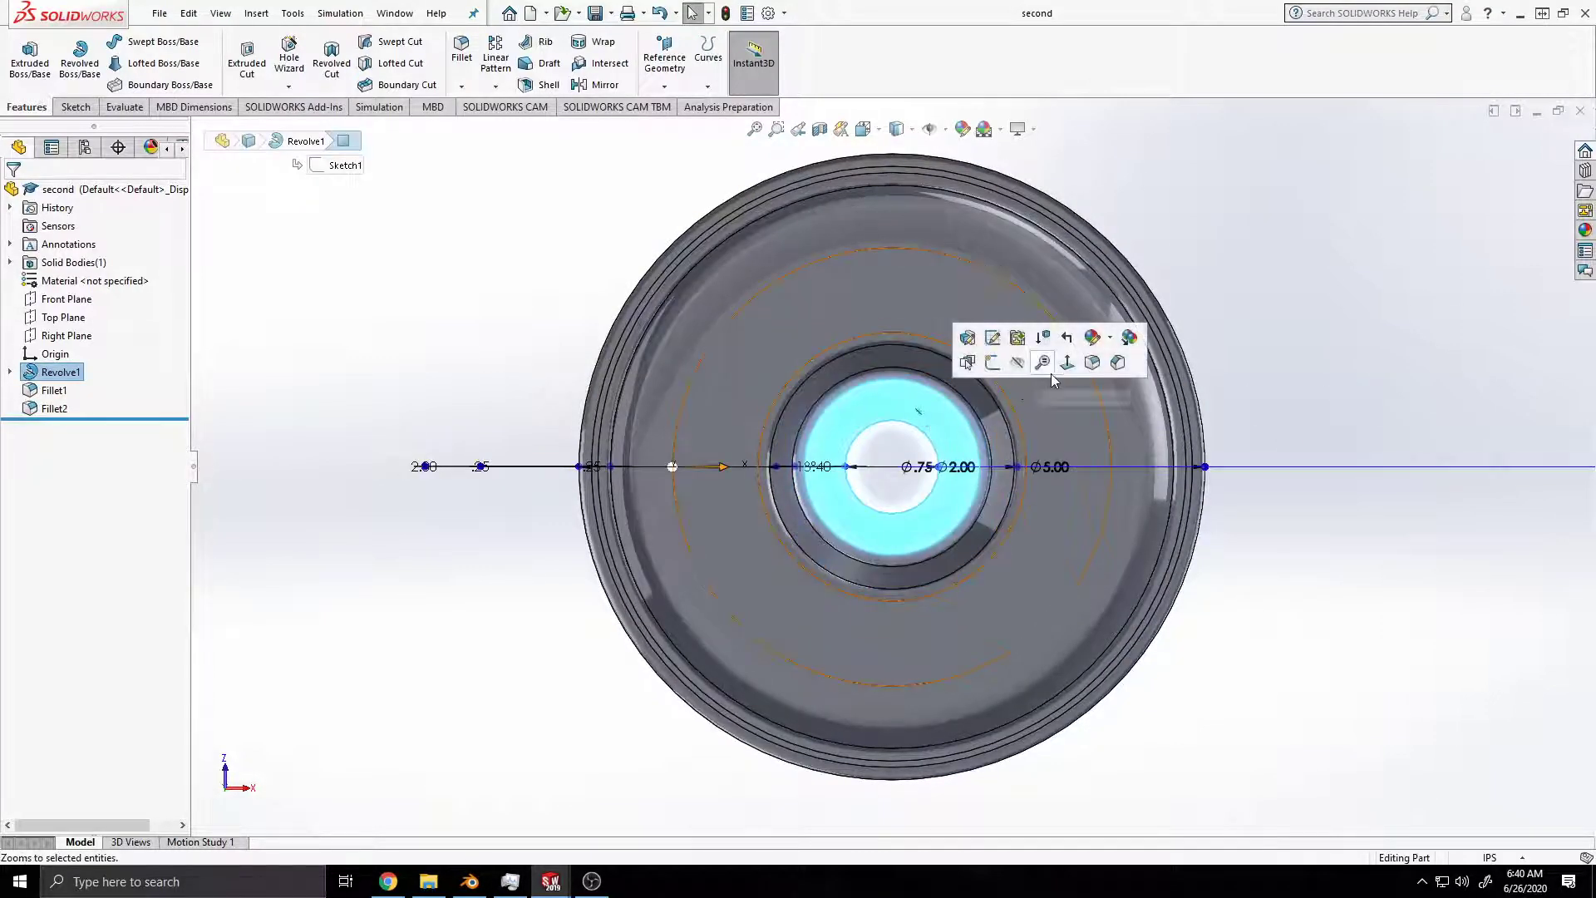
{"action": "left_click", "coordinate": [992, 362]}
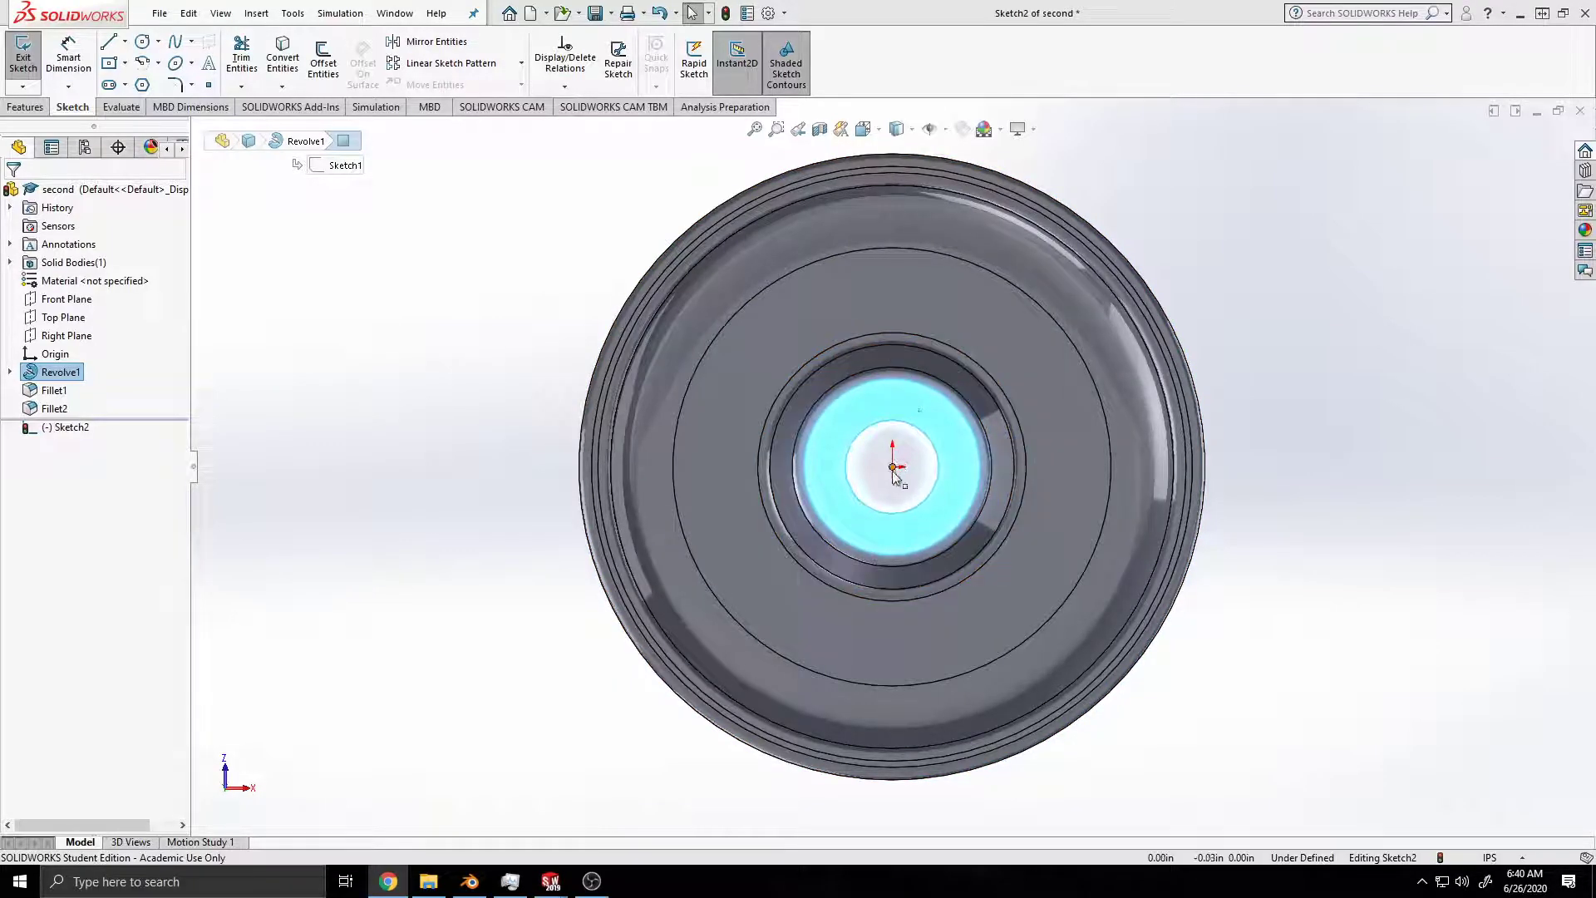
Step: Sketch a vertical line about 0.68 in long from the hub's base fillet edge to the web's outer fillet edge, and save
{"action": "left_click", "coordinate": [886, 331]}
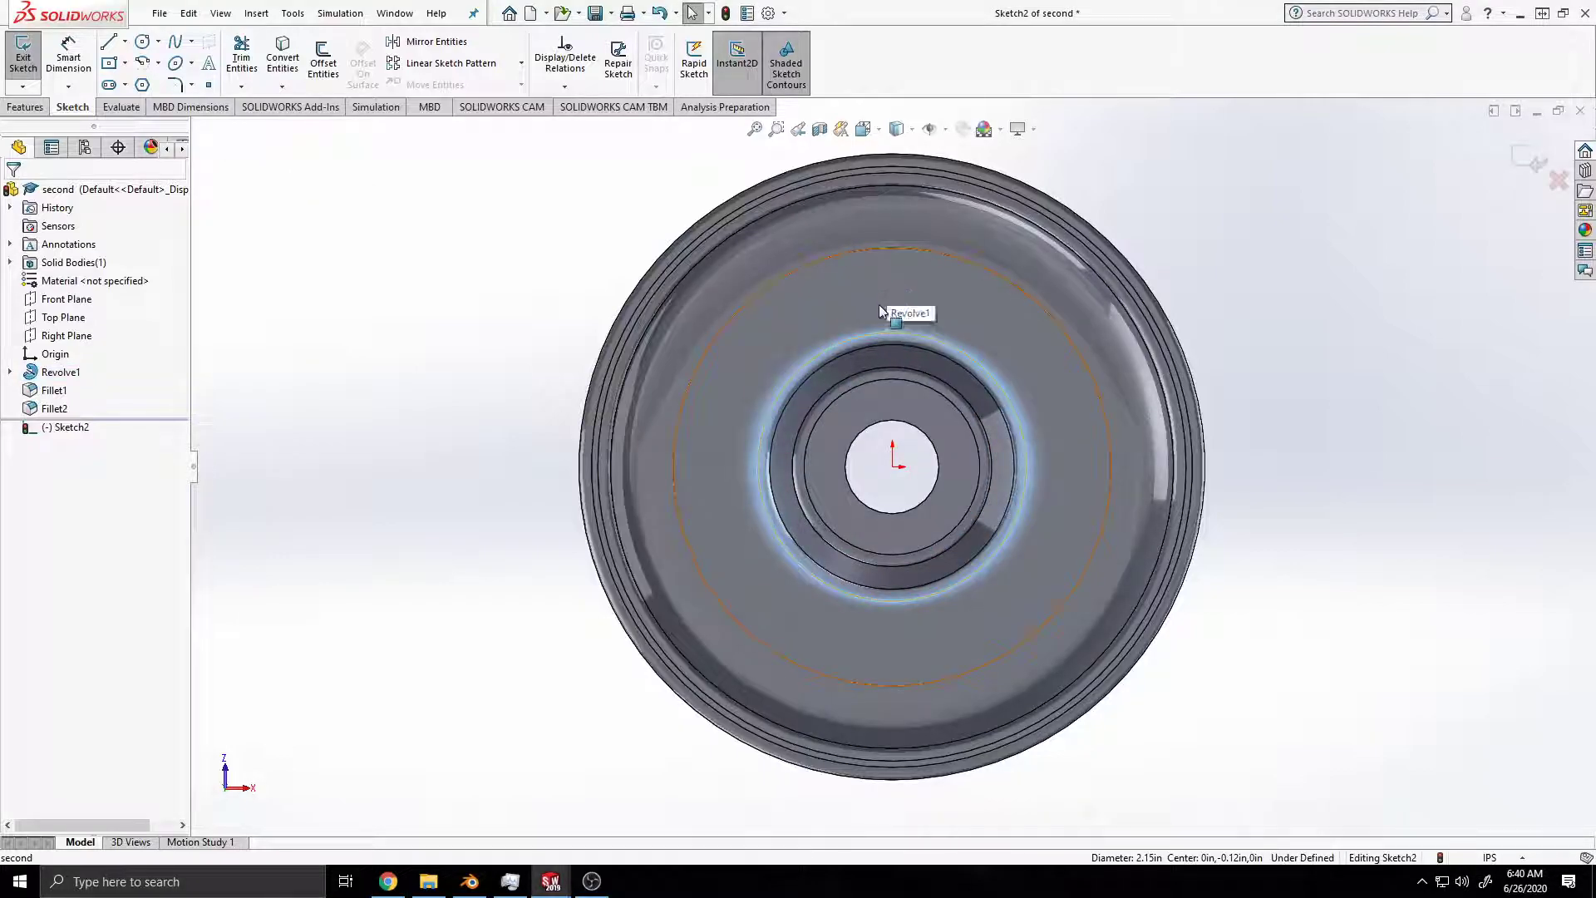
{"action": "left_click", "coordinate": [108, 41]}
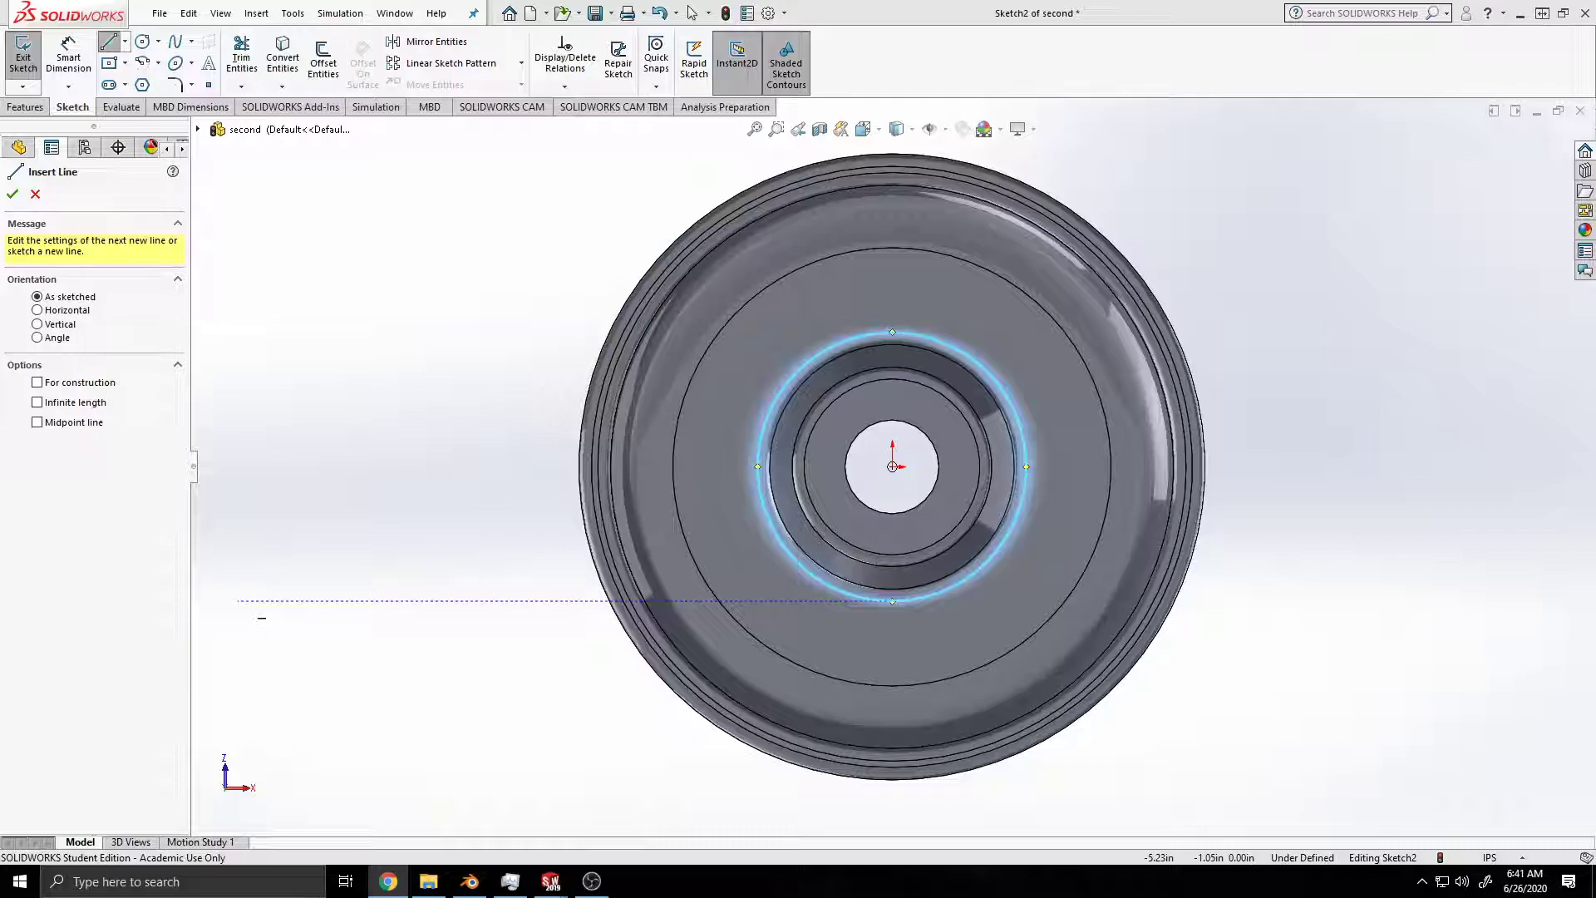
{"action": "key", "text": "Escape"}
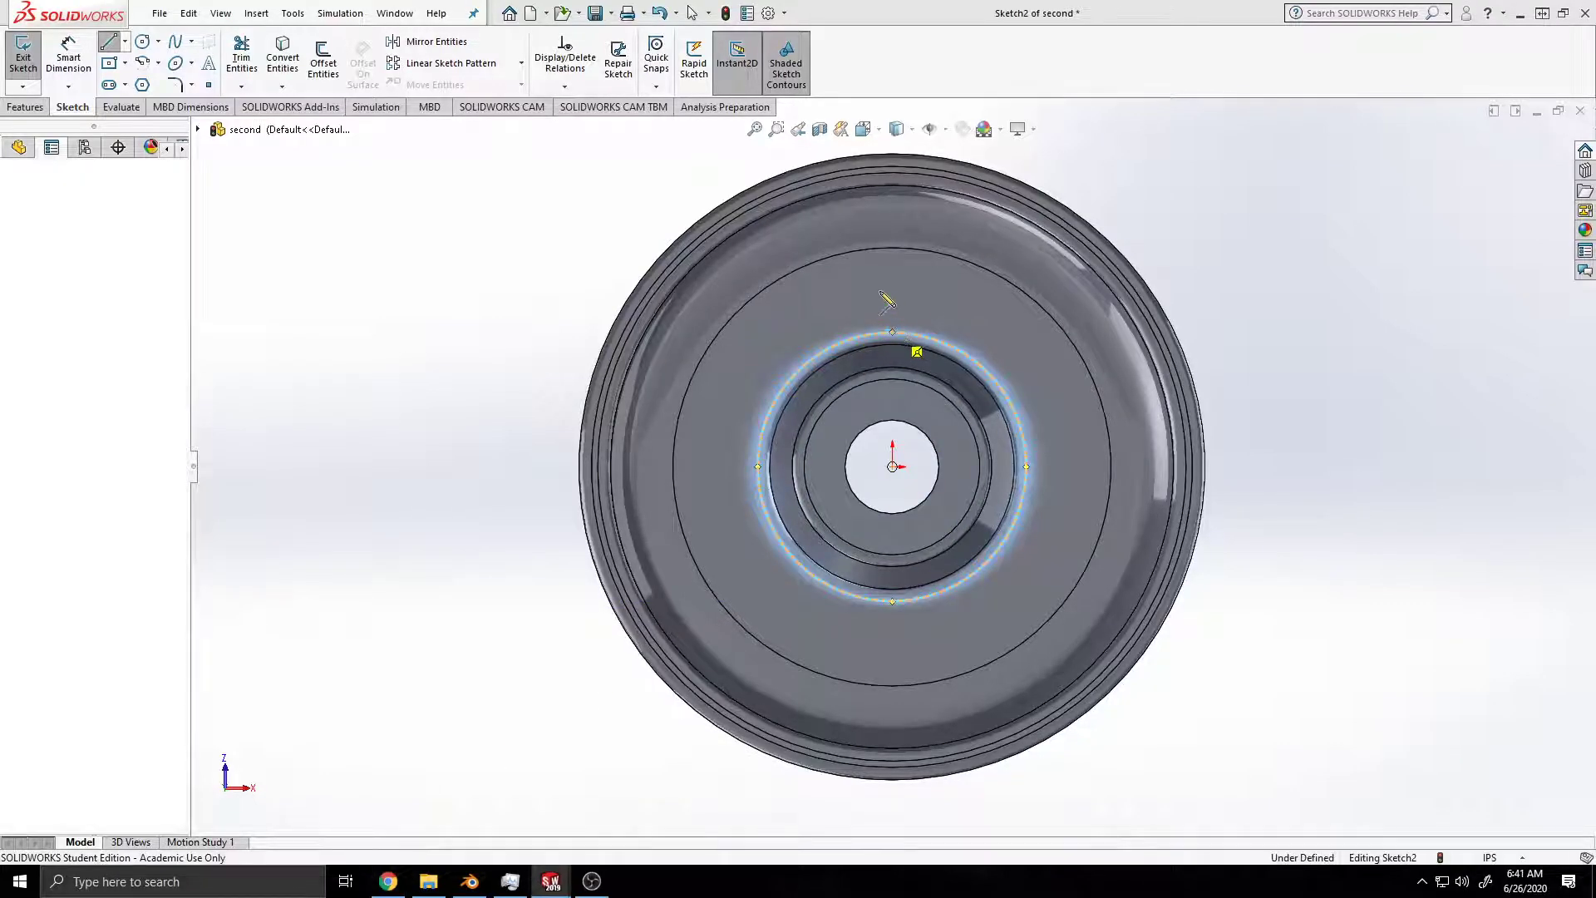
{"action": "left_click", "coordinate": [892, 332]}
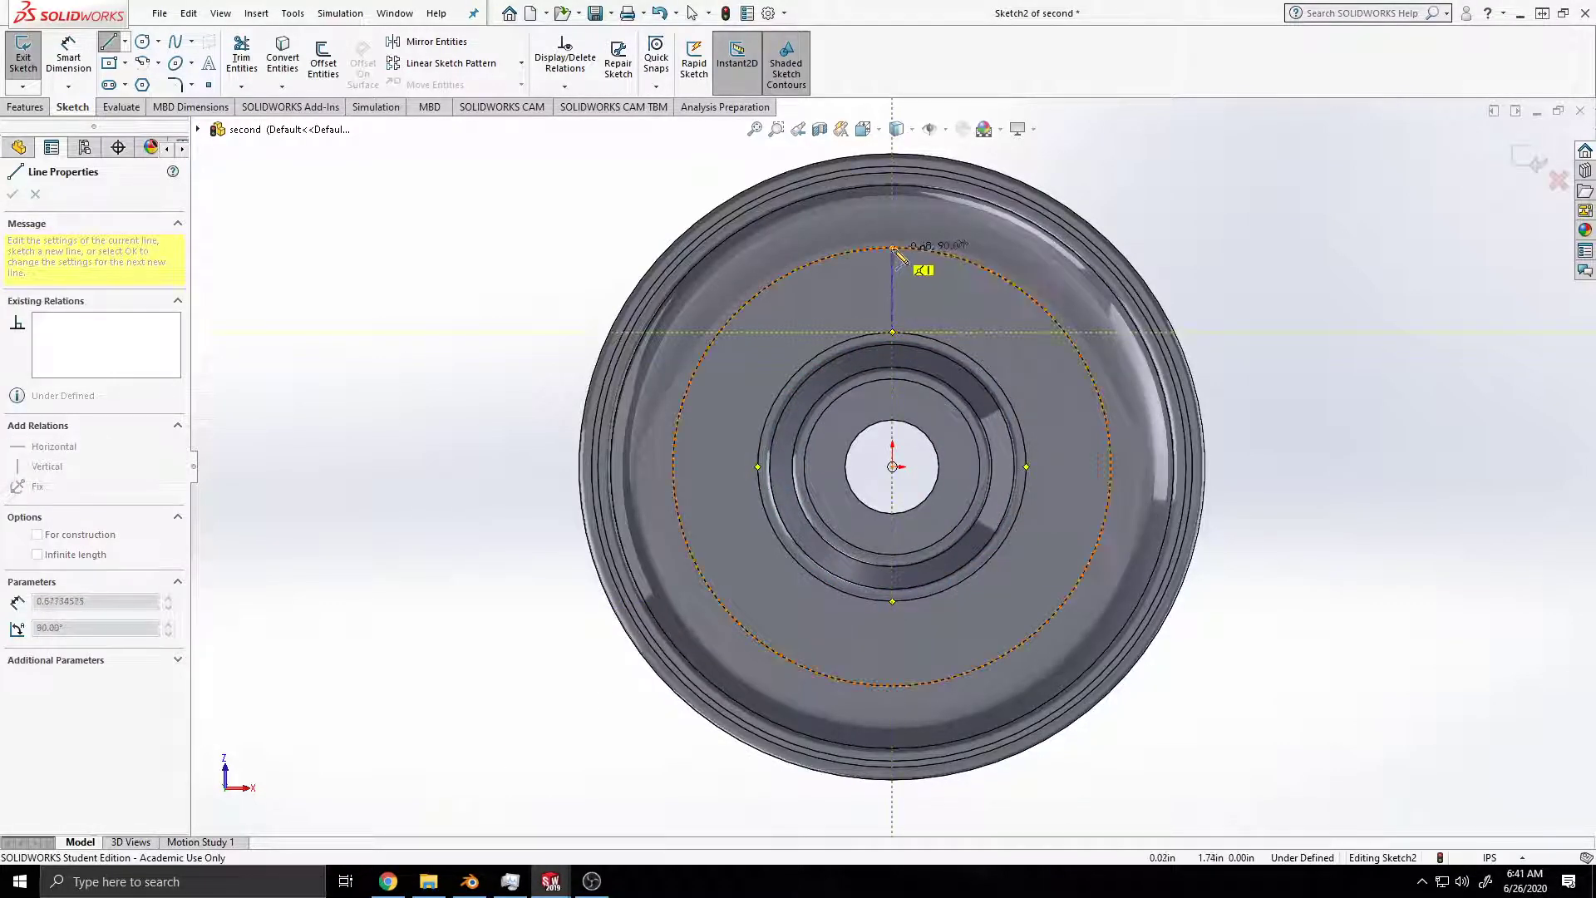
{"action": "left_click", "coordinate": [892, 247]}
{"action": "key", "text": "Escape"}
{"action": "middle_click_drag", "start_coordinate": [948, 345], "coordinate": [873, 370]}
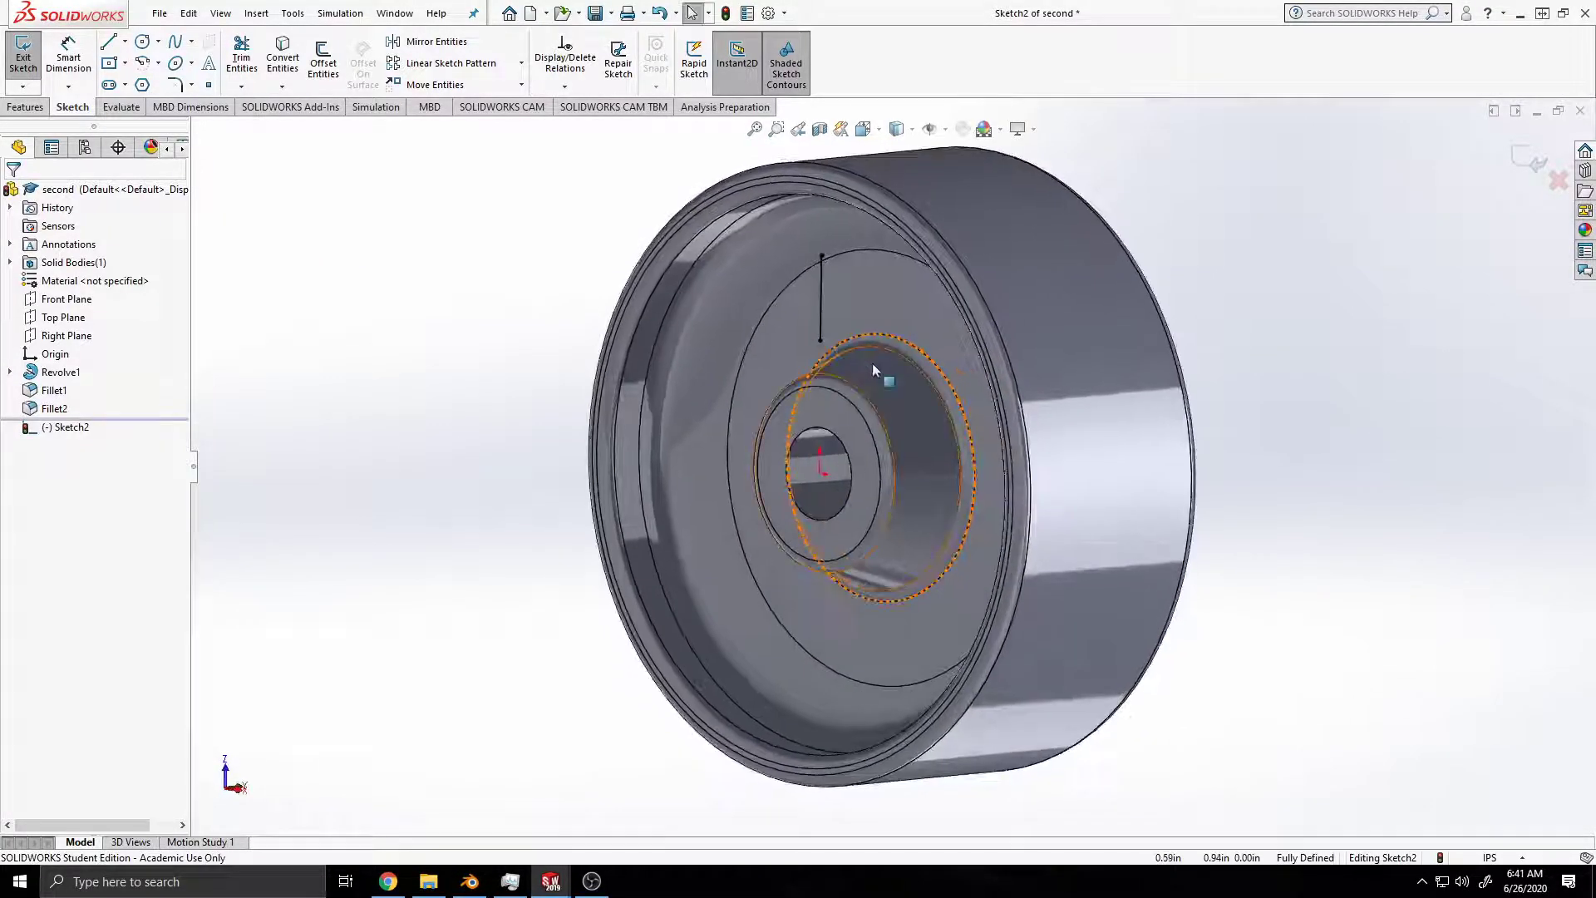
{"action": "key", "text": "ctrl+s"}
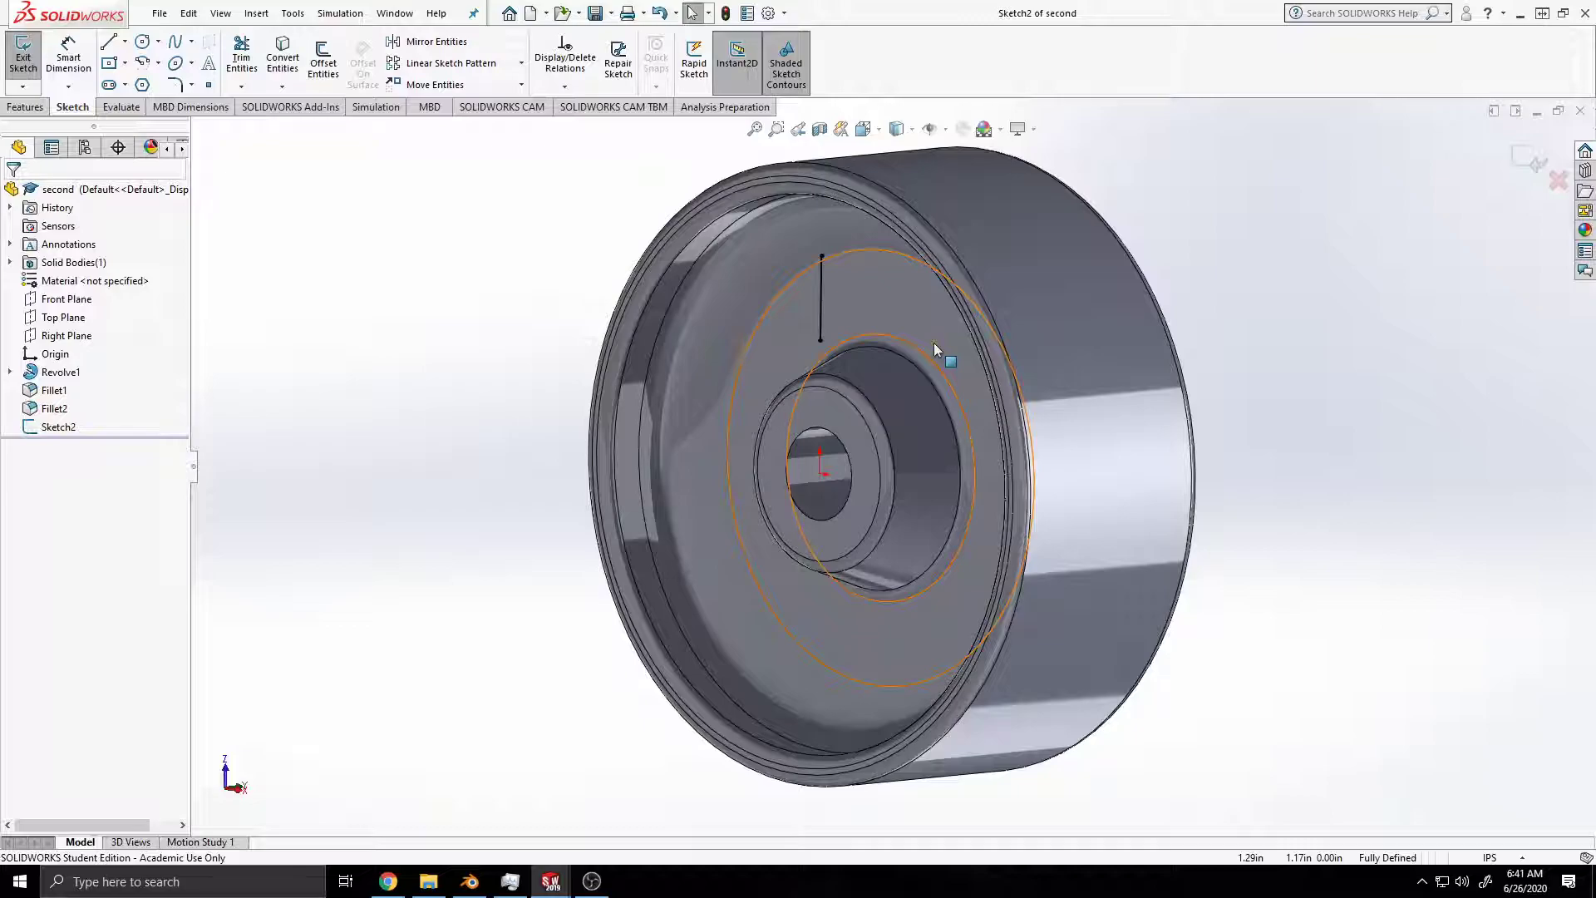
Step: Create a 0.10 in thick rib from the line, extruded normal to the sketch with a 7-degree outward draft, and save the part
{"action": "left_click", "coordinate": [24, 108]}
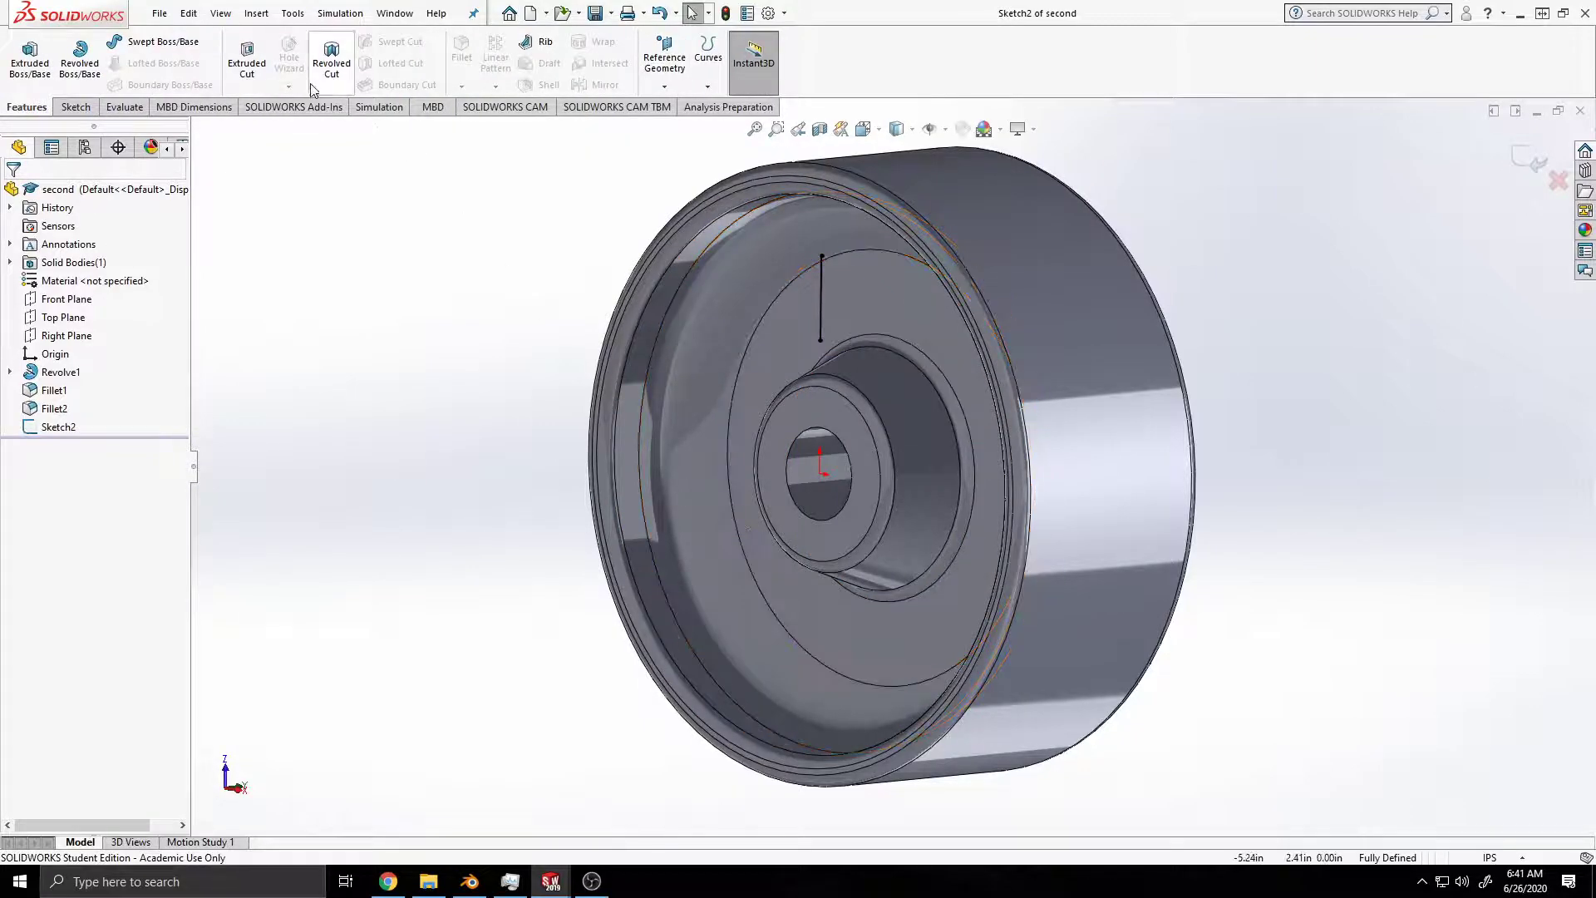
{"action": "left_click", "coordinate": [544, 43]}
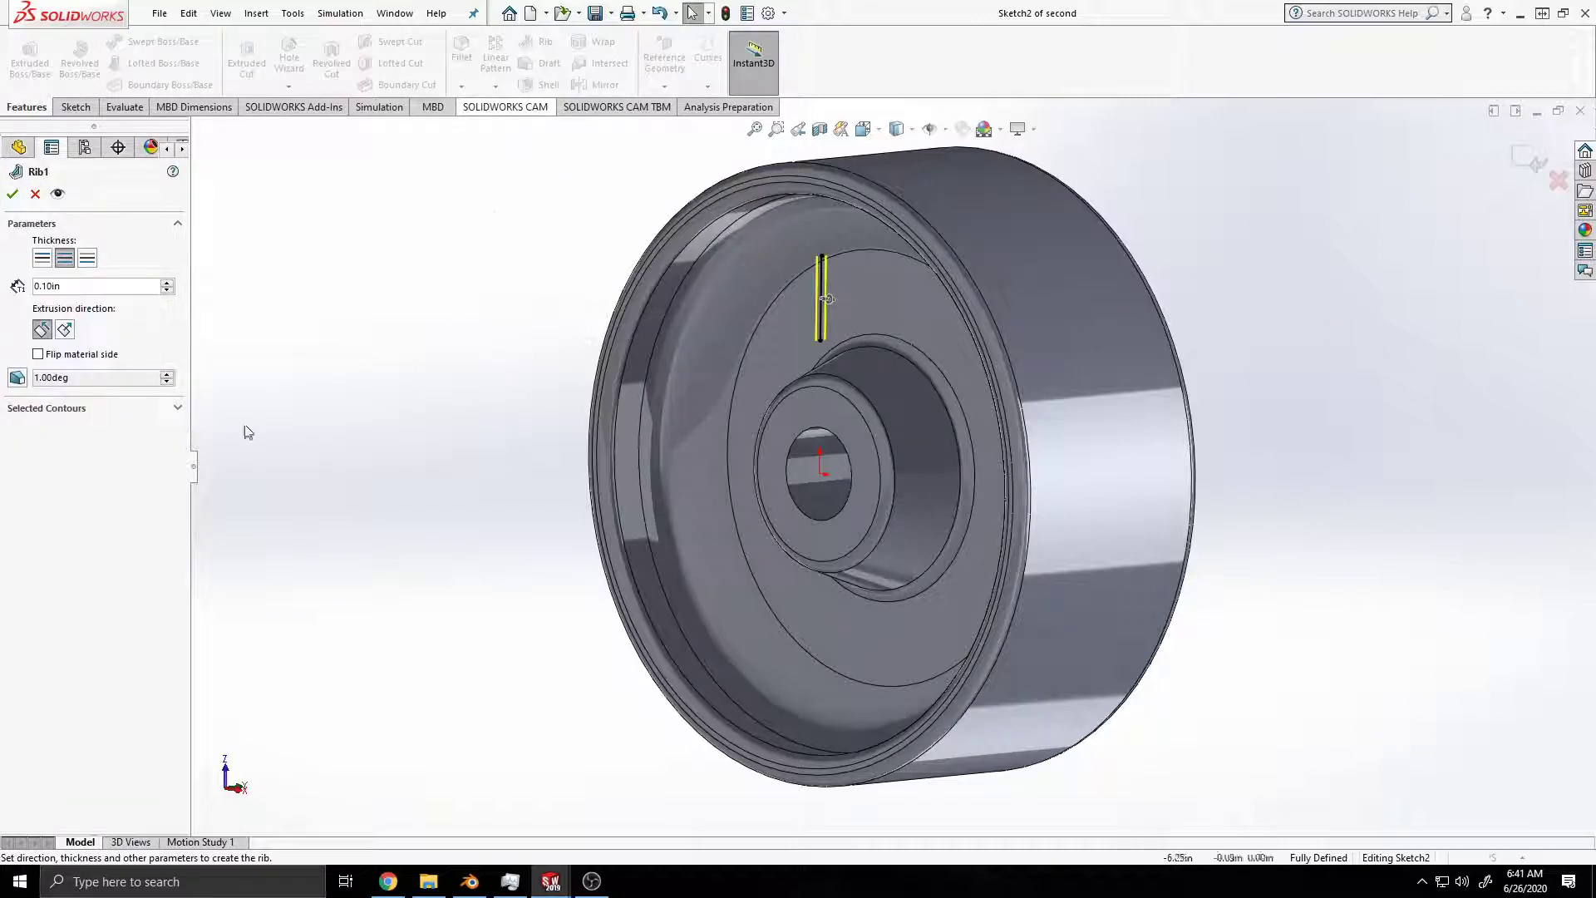
{"action": "mouse_move", "coordinate": [501, 540]}
{"action": "middle_mouse_down"}
{"action": "mouse_move", "coordinate": [570, 523]}
{"action": "mouse_move", "coordinate": [526, 542]}
{"action": "middle_mouse_up"}
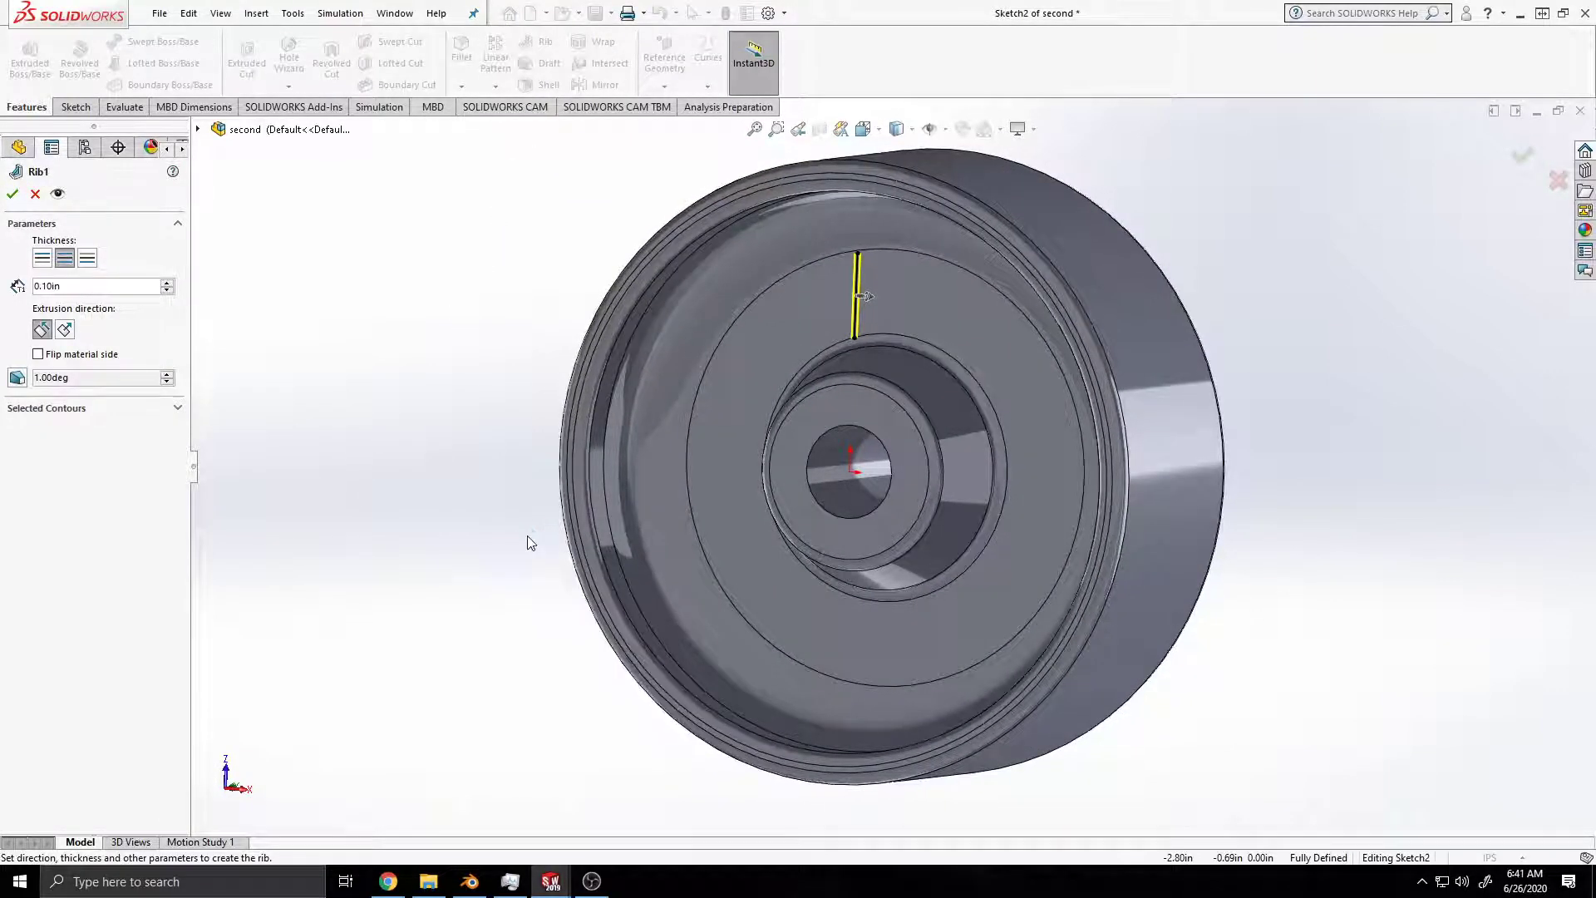
{"action": "left_click", "coordinate": [64, 329]}
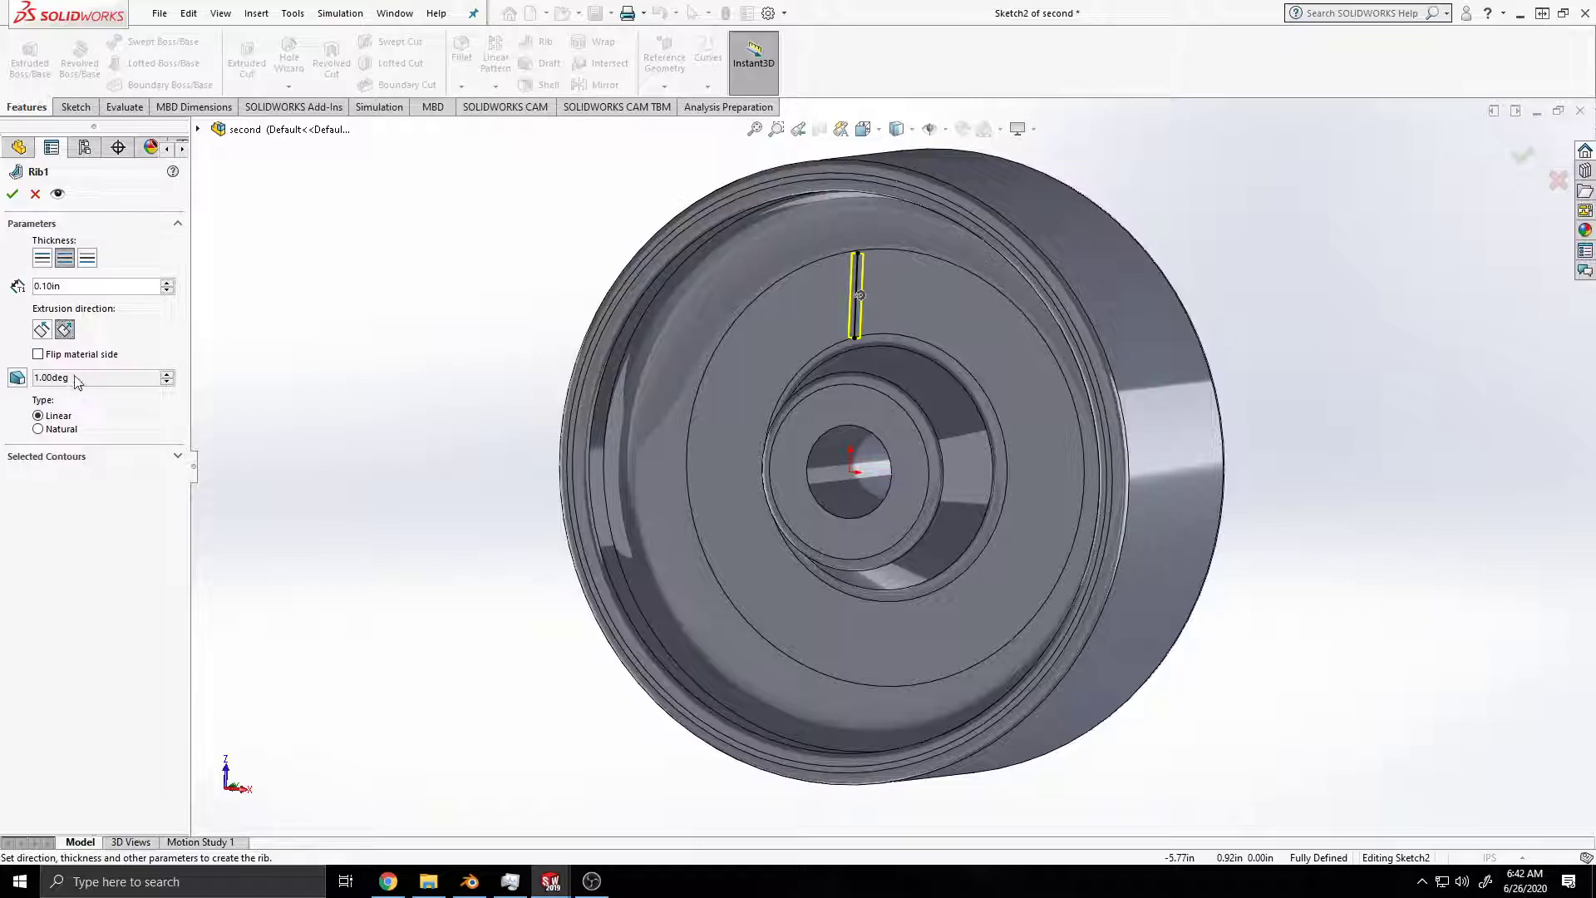
{"action": "left_click", "coordinate": [18, 379]}
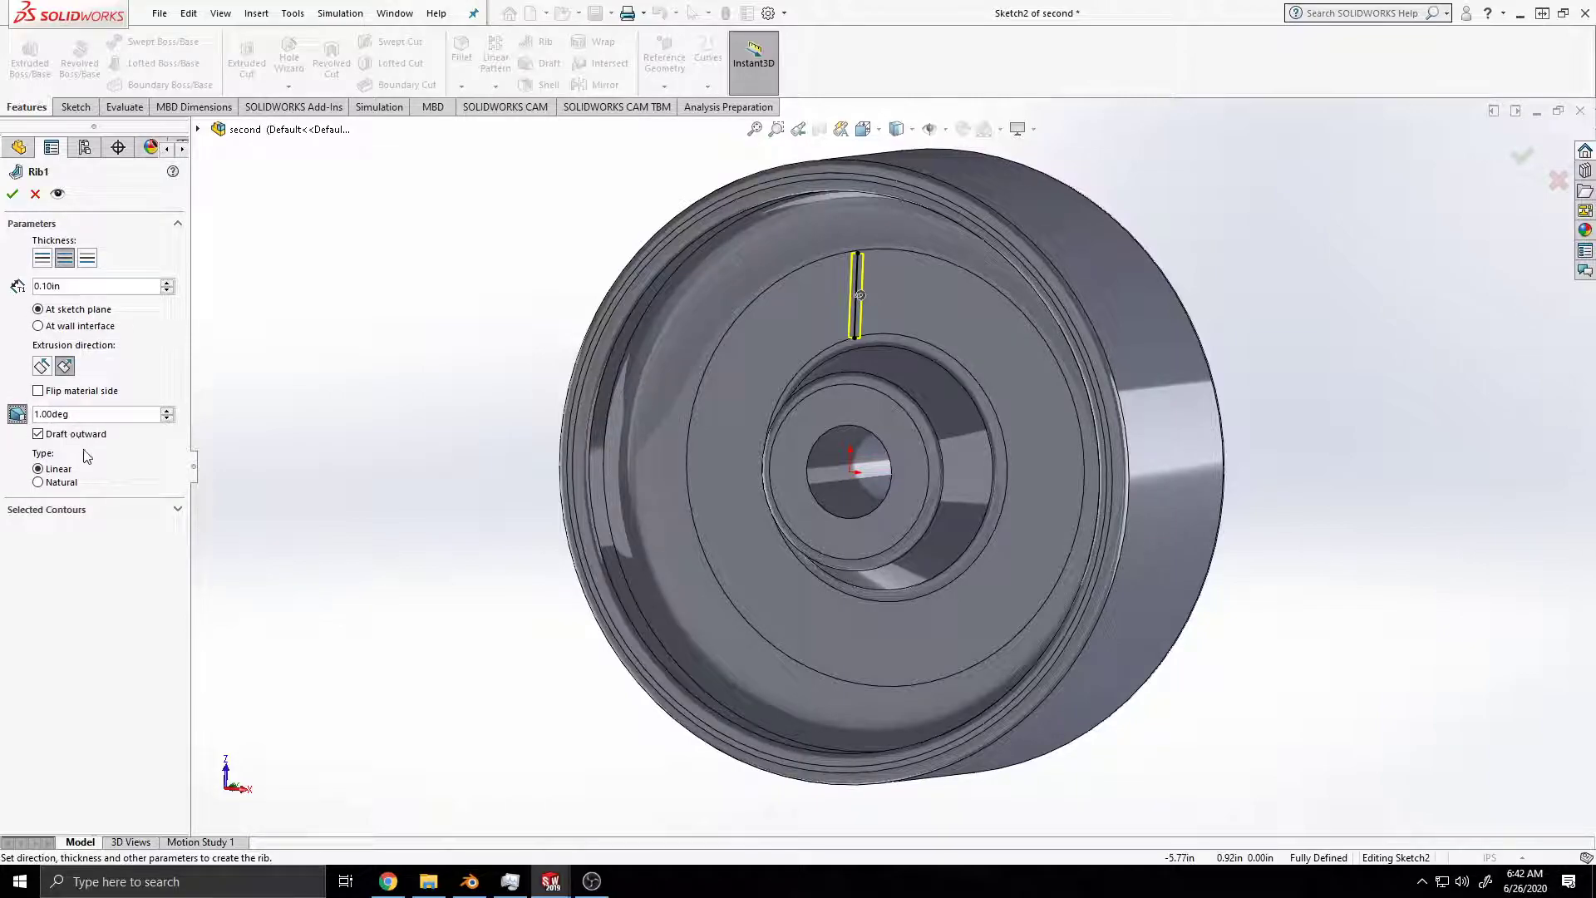
{"action": "left_click", "coordinate": [42, 413]}
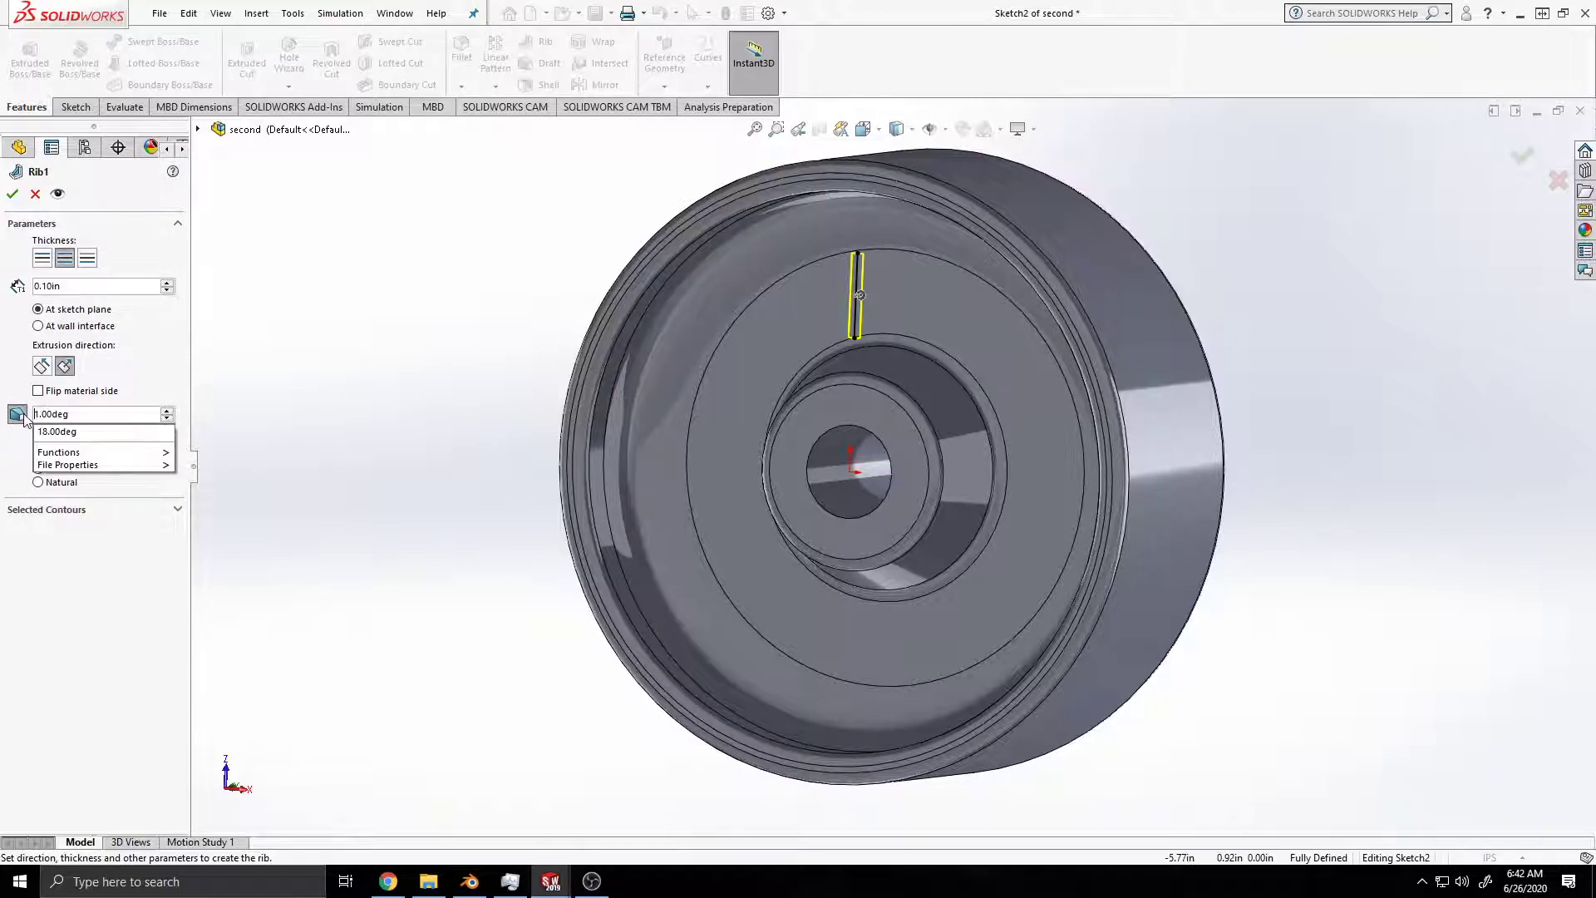
{"action": "left_click", "coordinate": [77, 440]}
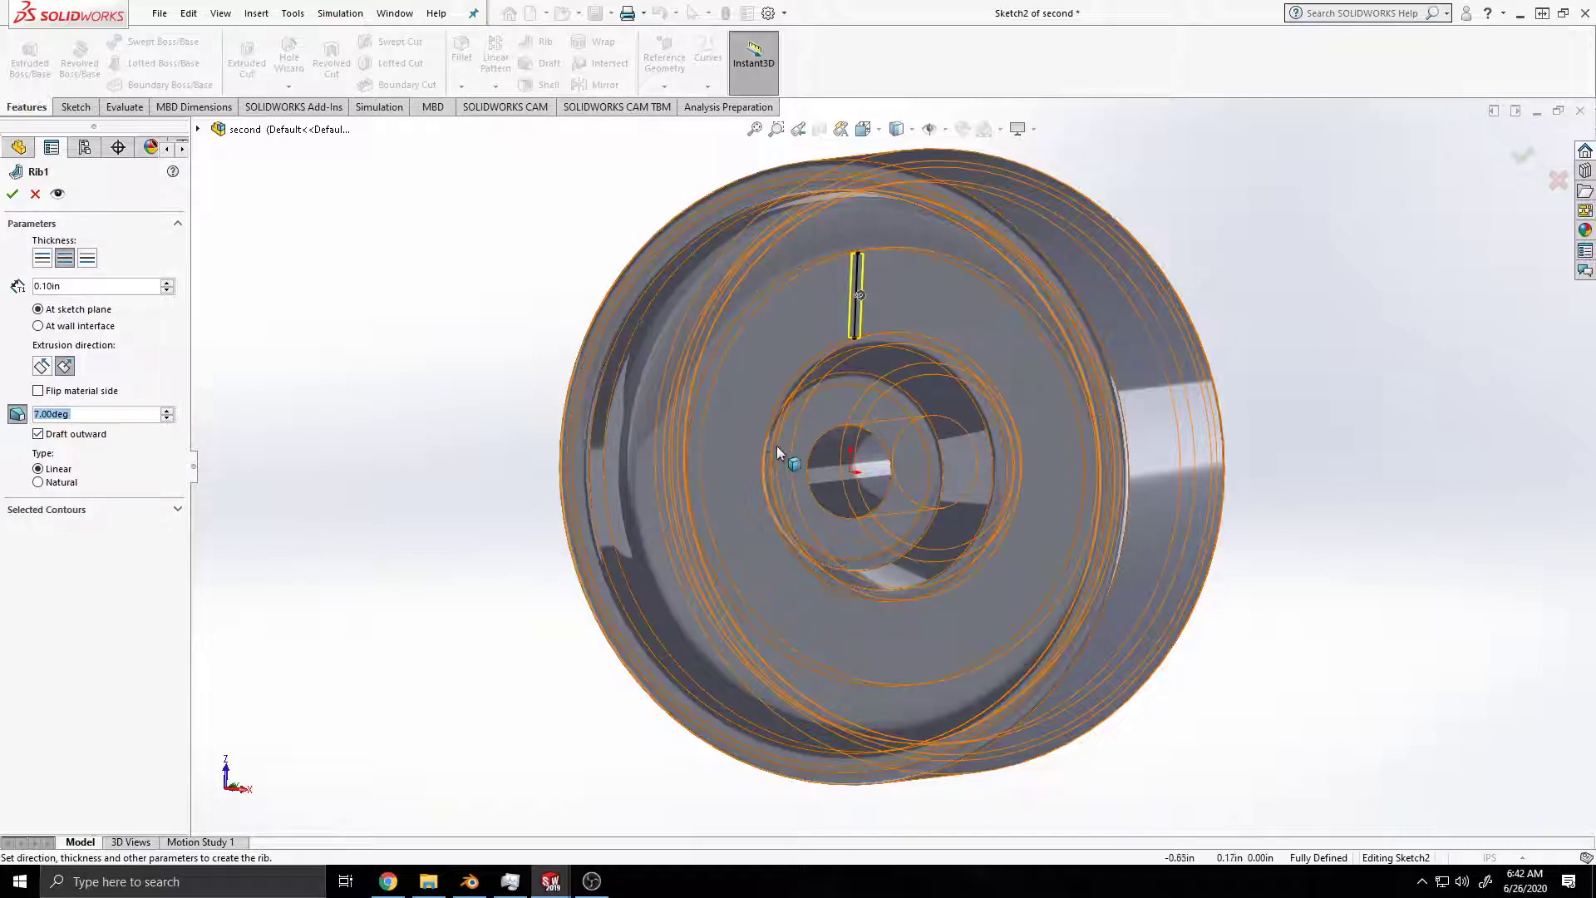
{"action": "left_click", "coordinate": [12, 194]}
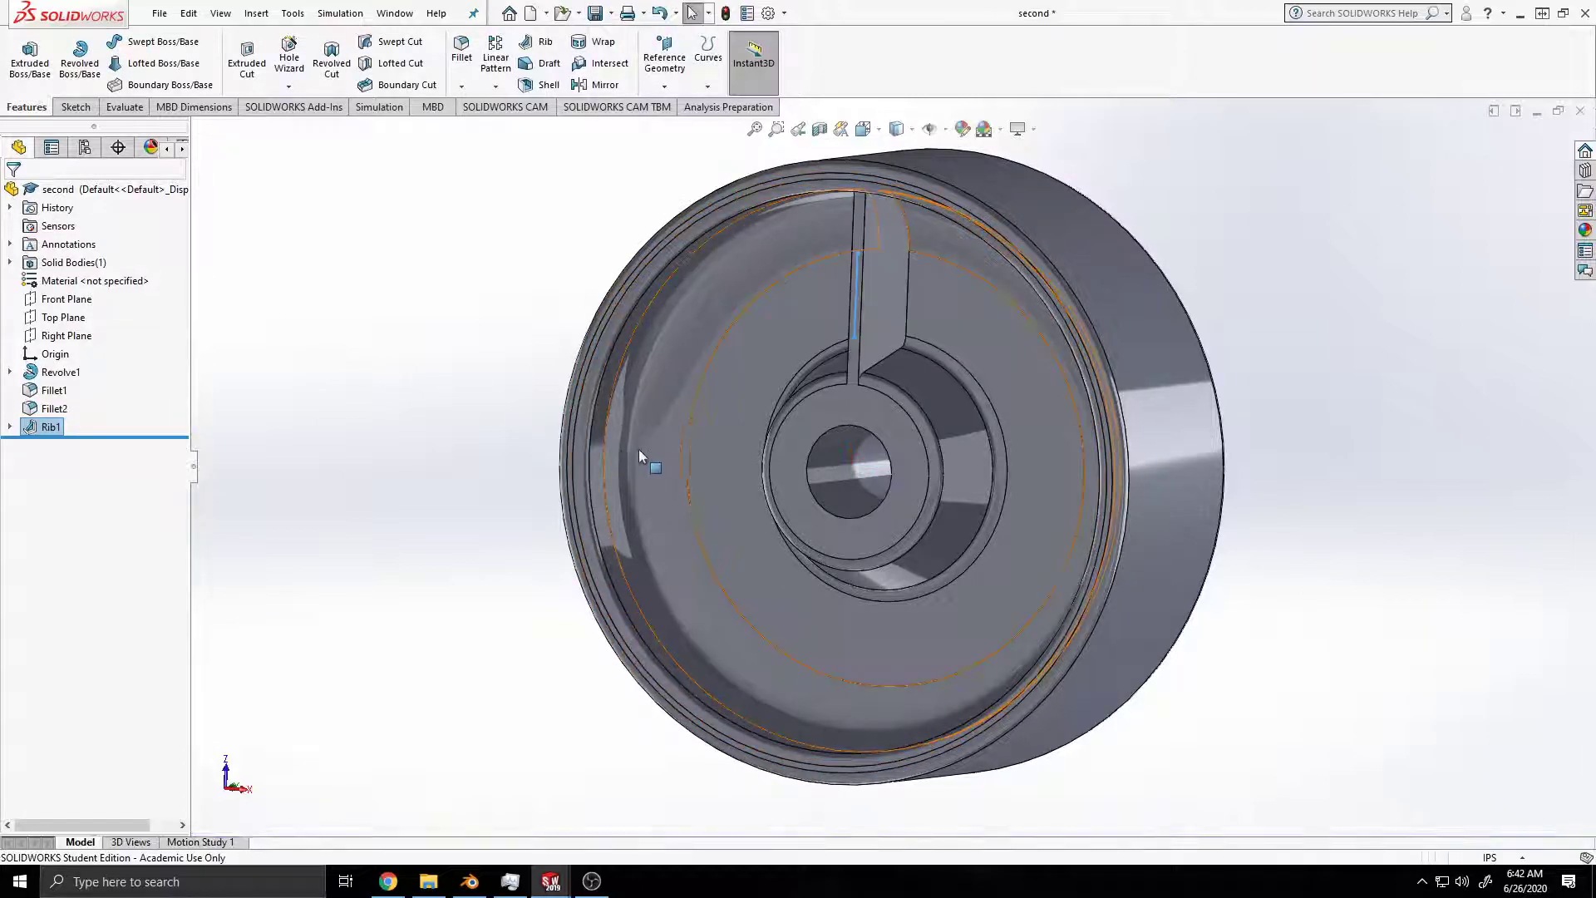
{"action": "key", "text": "ctrl+s"}
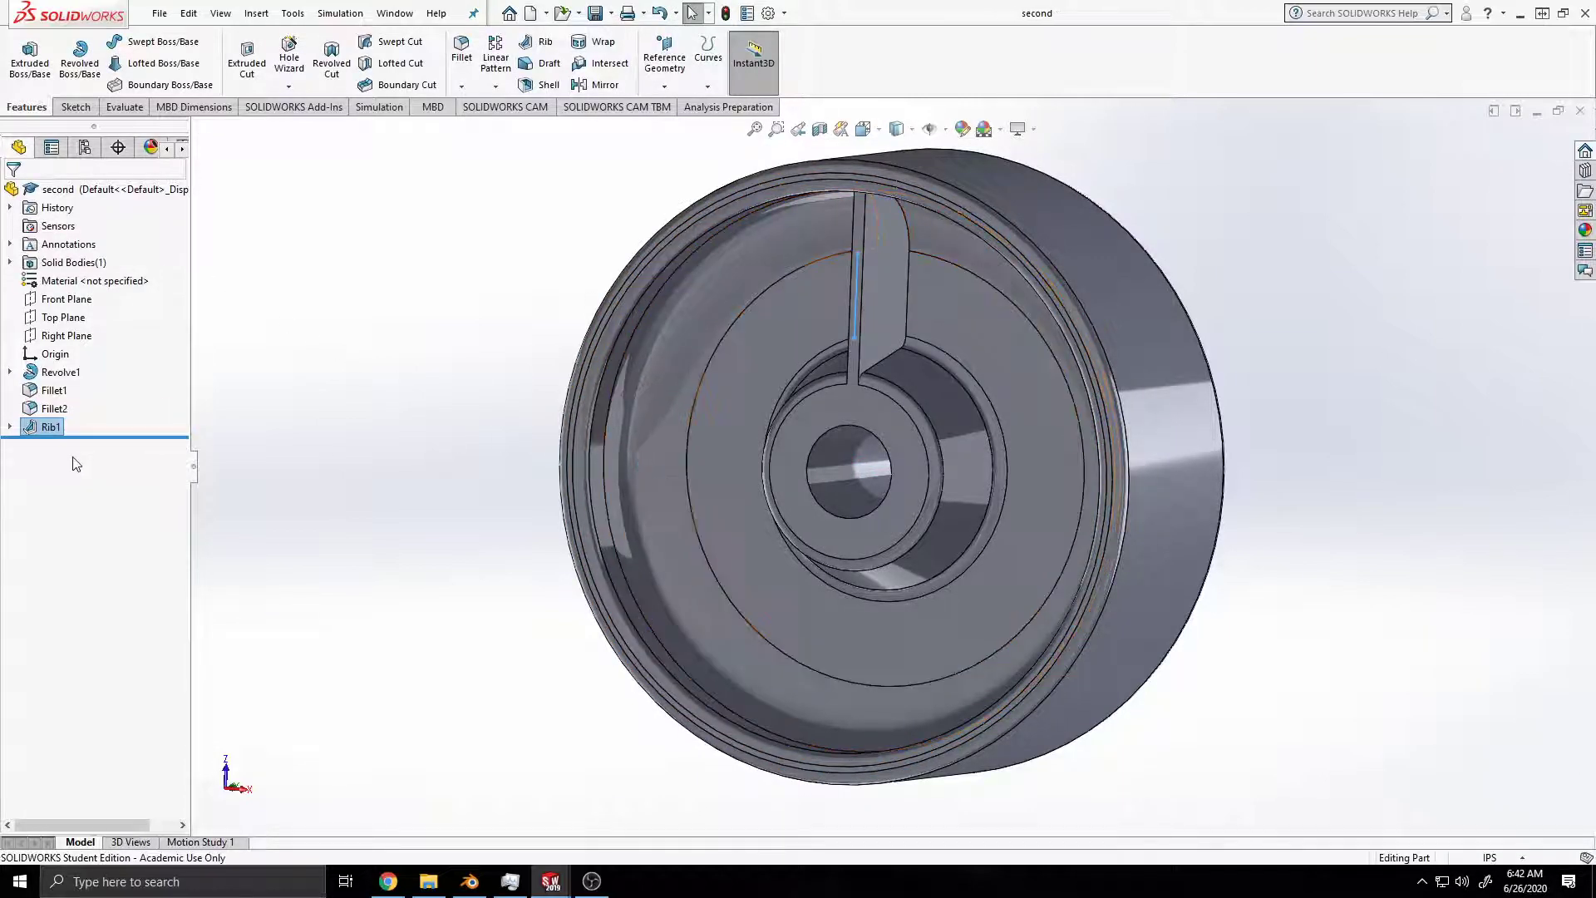
{"action": "mouse_move", "coordinate": [788, 485]}
{"action": "middle_mouse_down"}
{"action": "mouse_move", "coordinate": [740, 474]}
{"action": "mouse_move", "coordinate": [774, 467]}
{"action": "middle_mouse_up"}
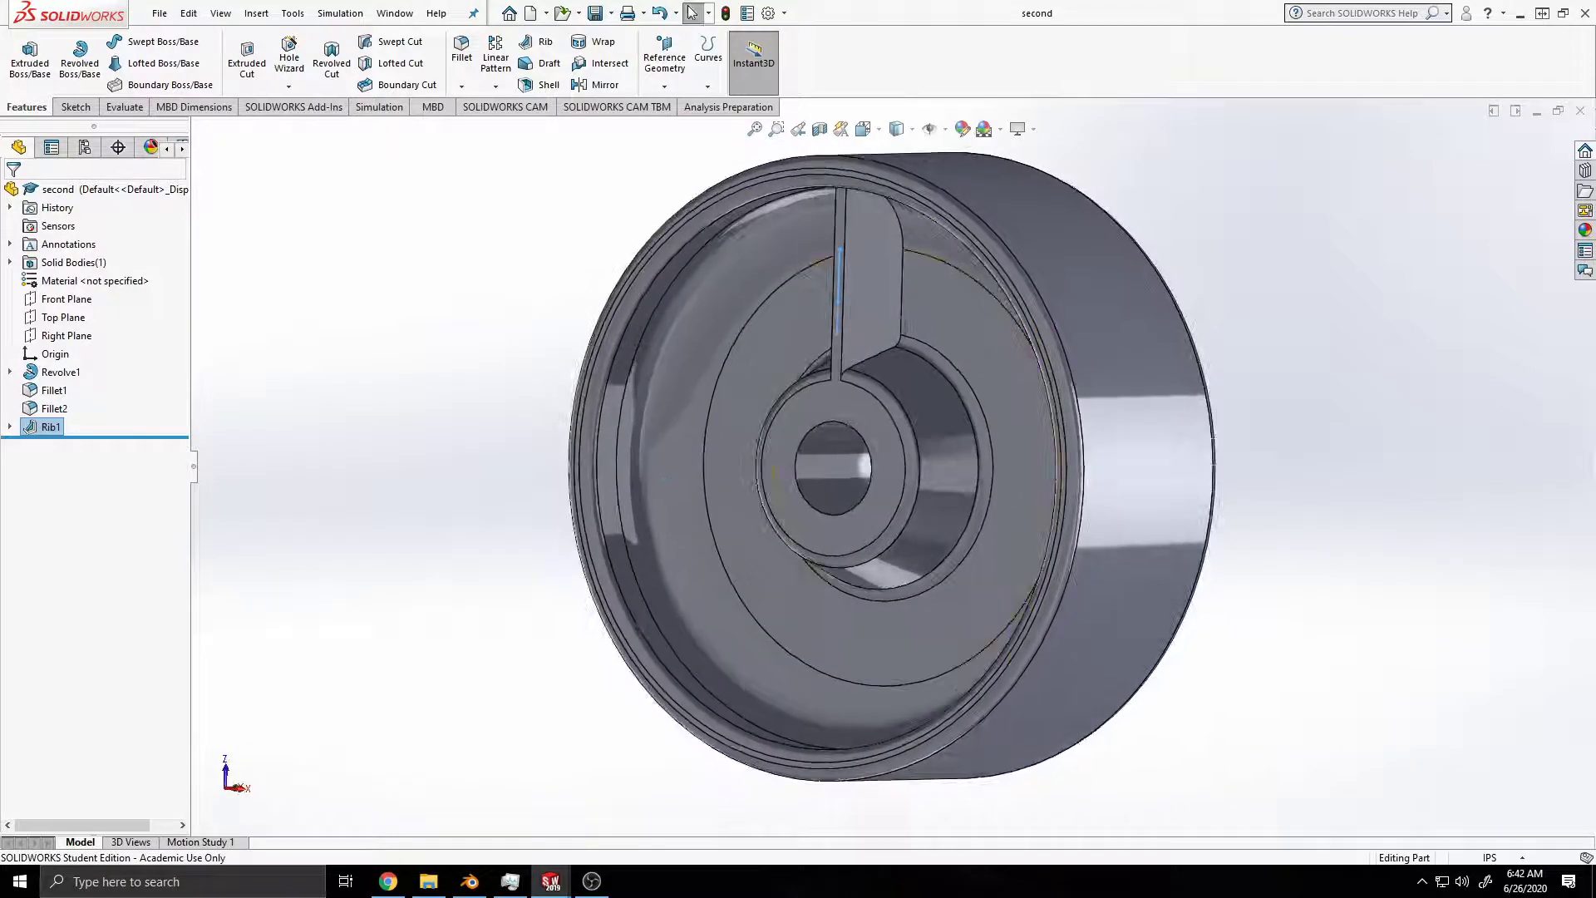
{"action": "left_click", "coordinate": [389, 881]}
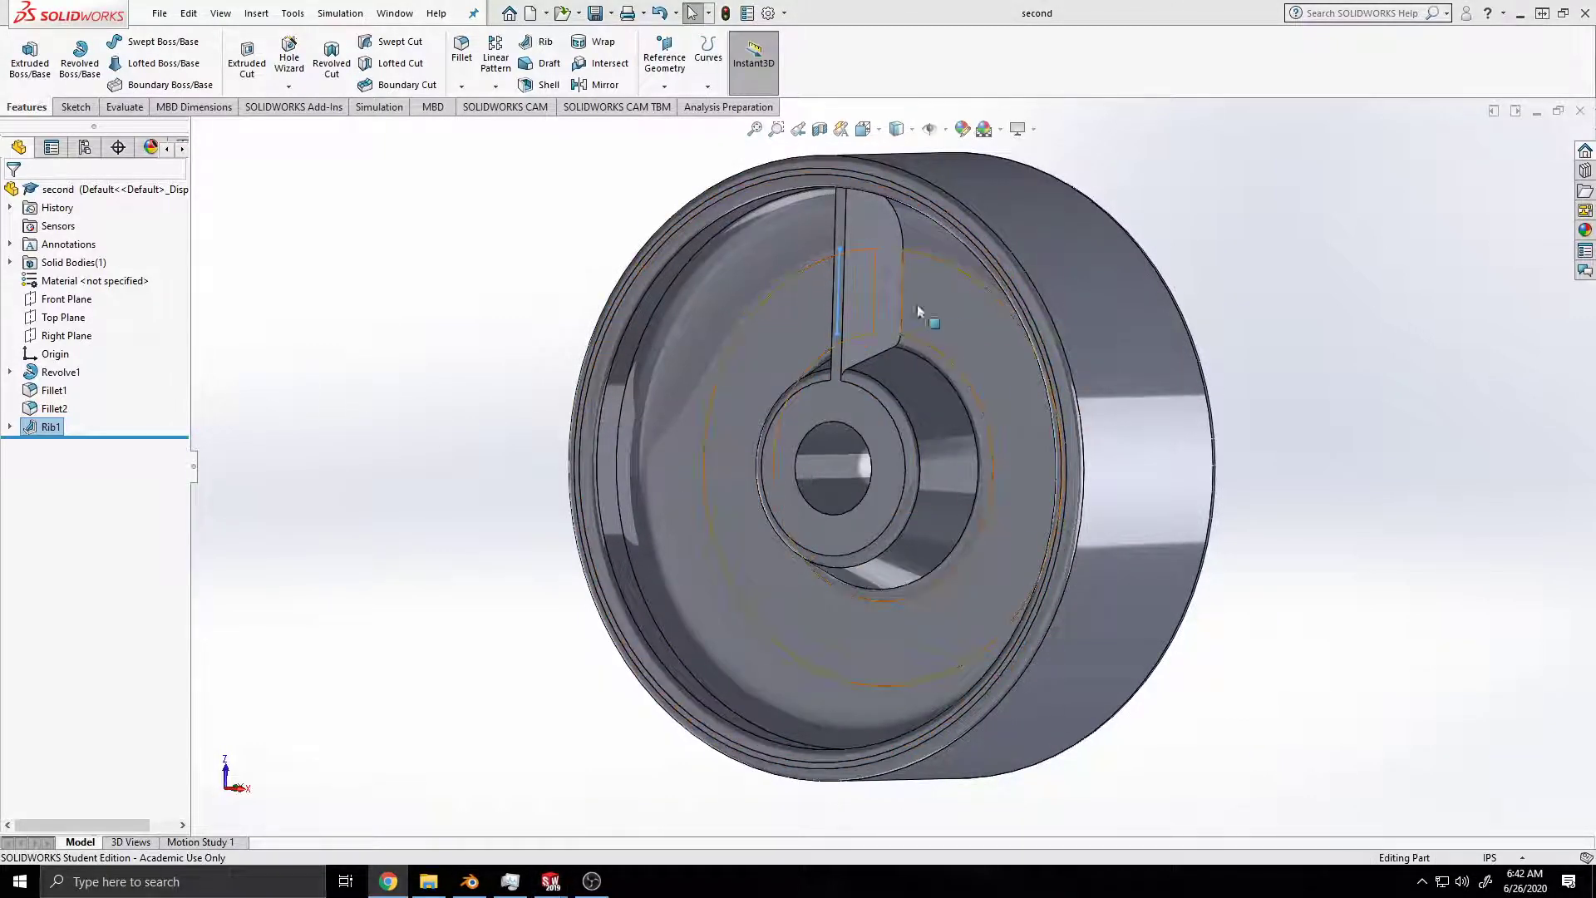
{"action": "left_click", "coordinate": [38, 428]}
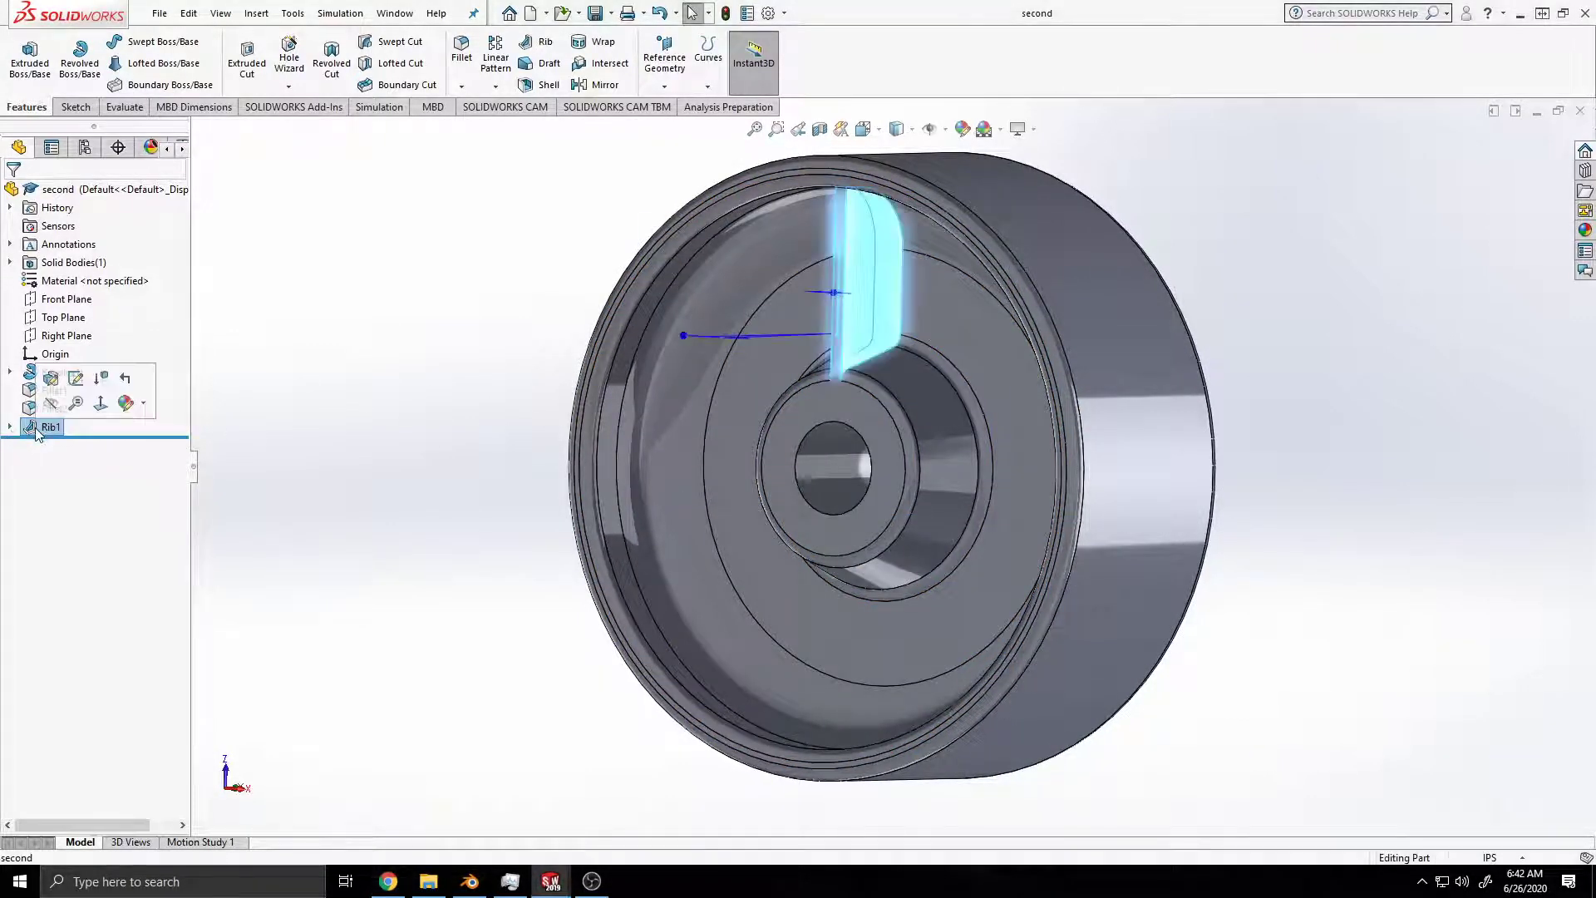
{"action": "double_click", "coordinate": [38, 429]}
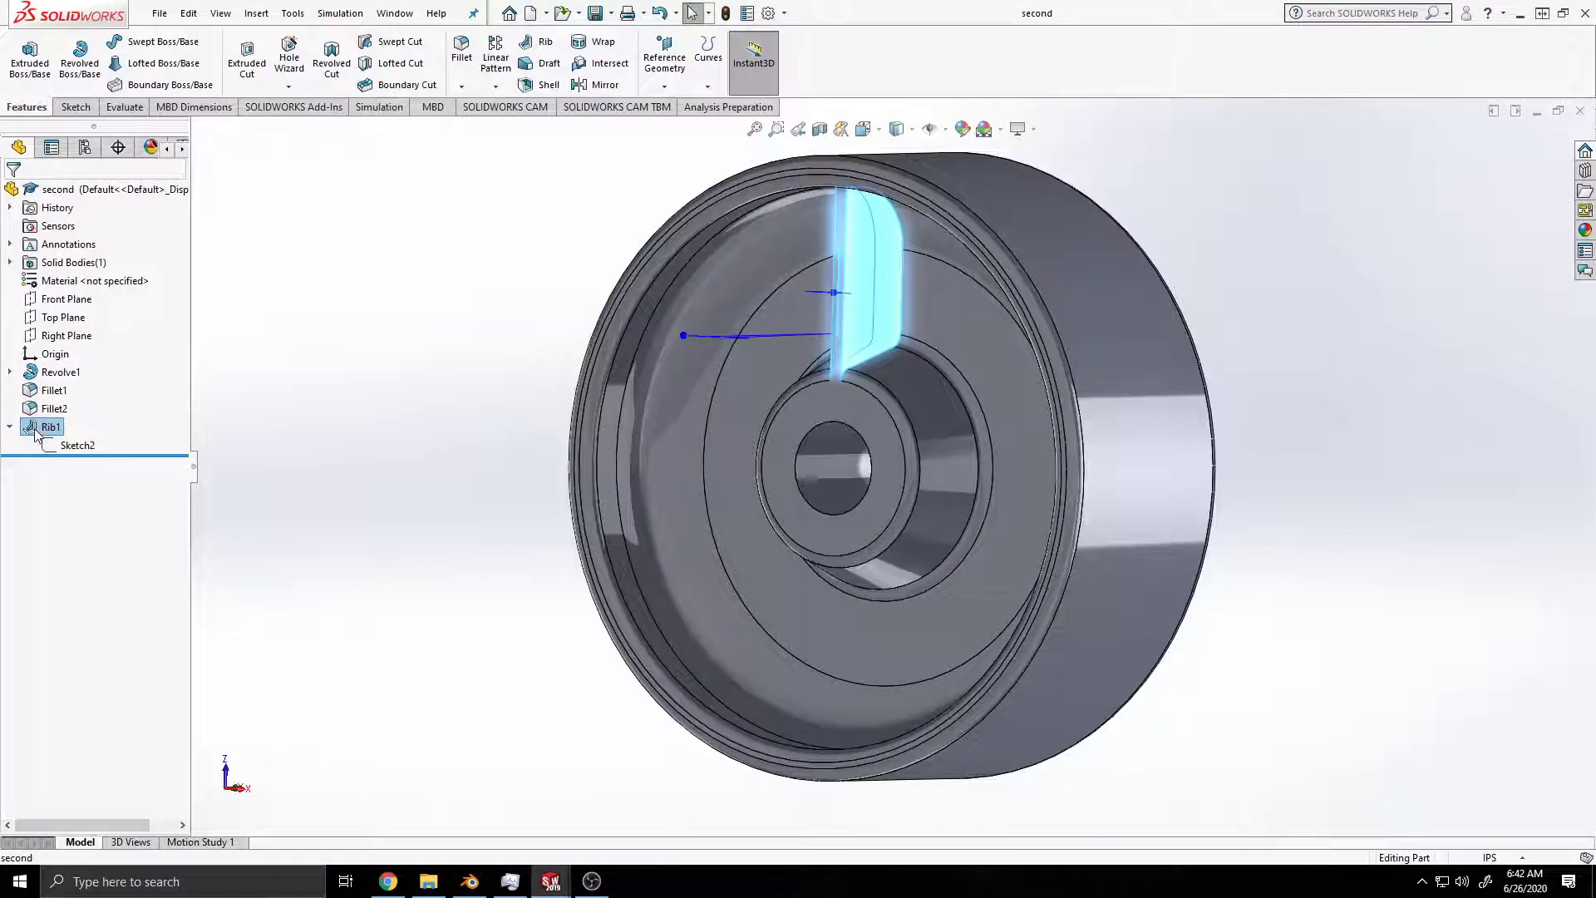
{"action": "right_click", "coordinate": [35, 430]}
{"action": "left_click", "coordinate": [31, 429]}
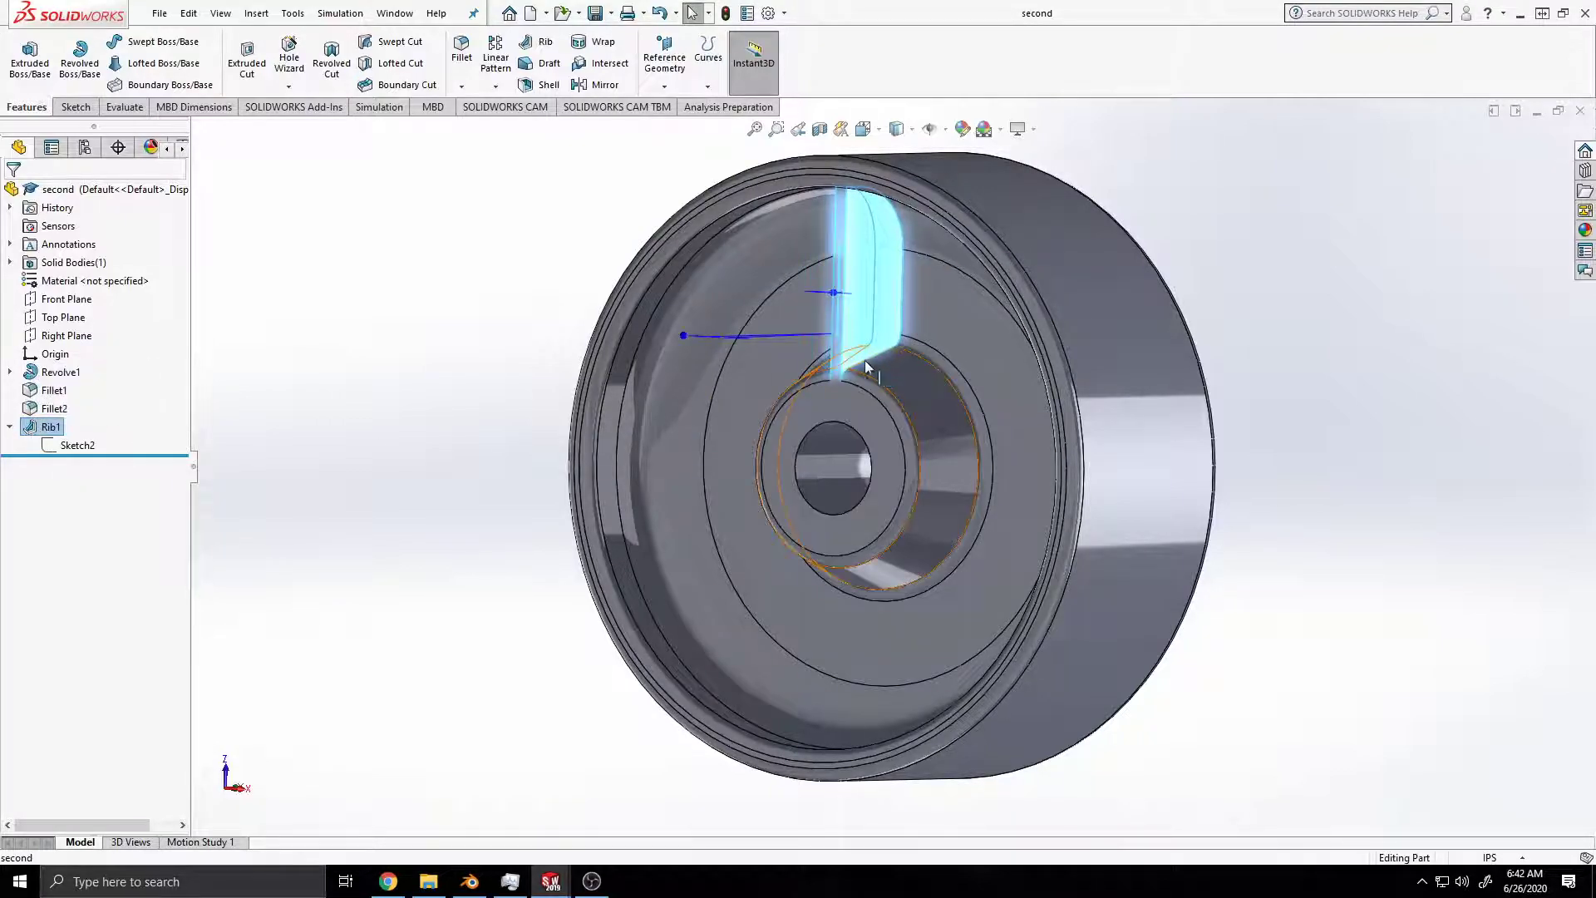
{"action": "left_click", "coordinate": [10, 427]}
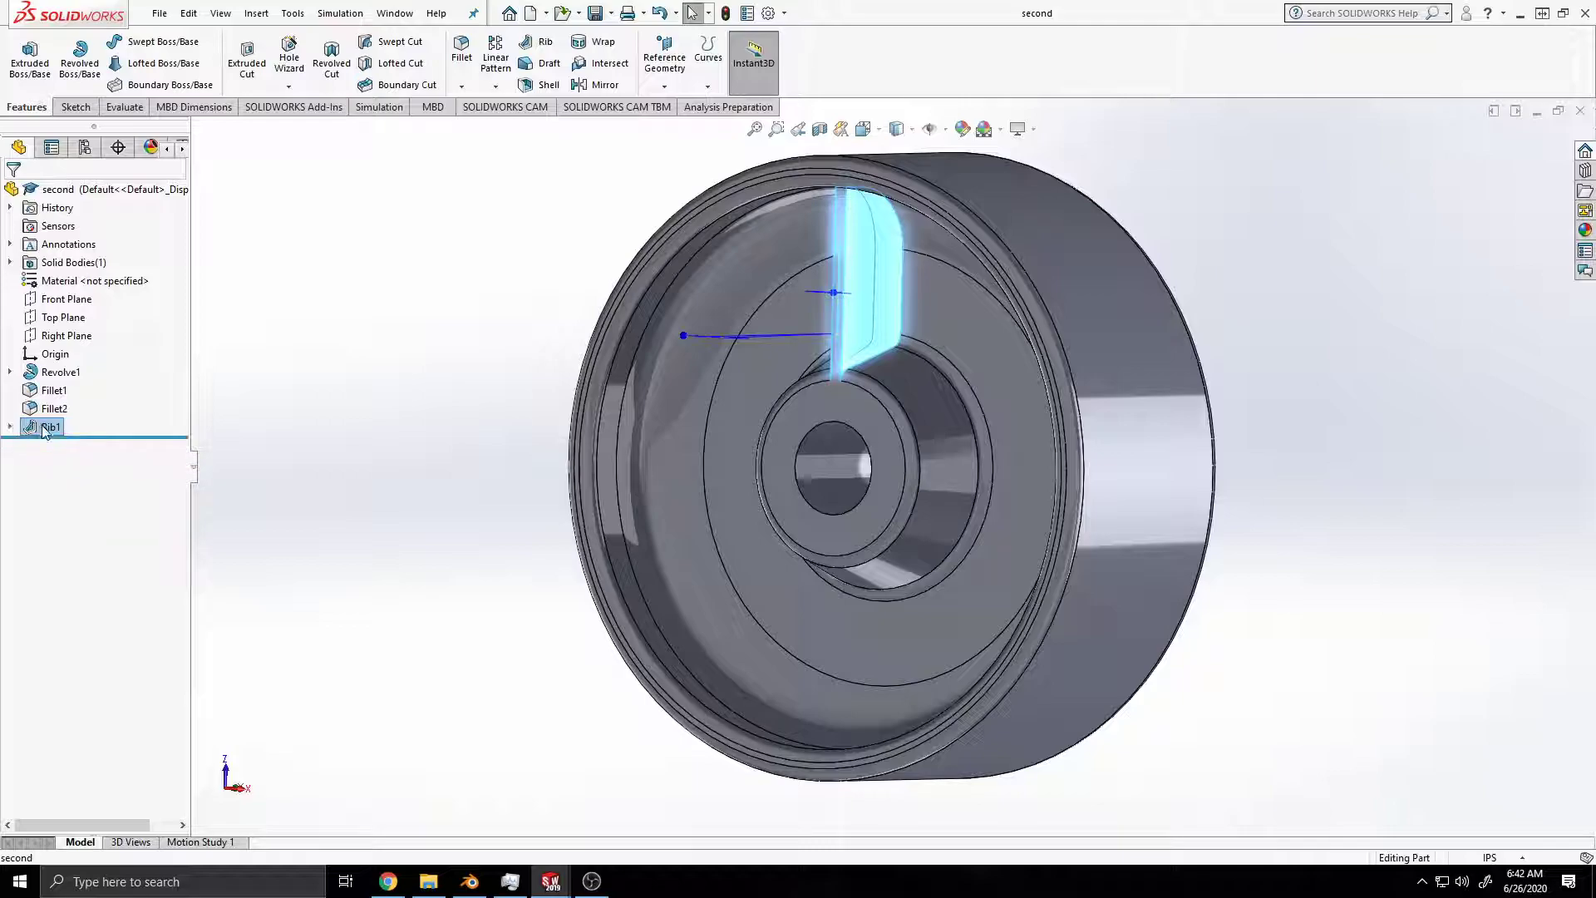
Step: Open the rib's feature definition for editing, review its draft setting and accept the feature
{"action": "right_click", "coordinate": [874, 310]}
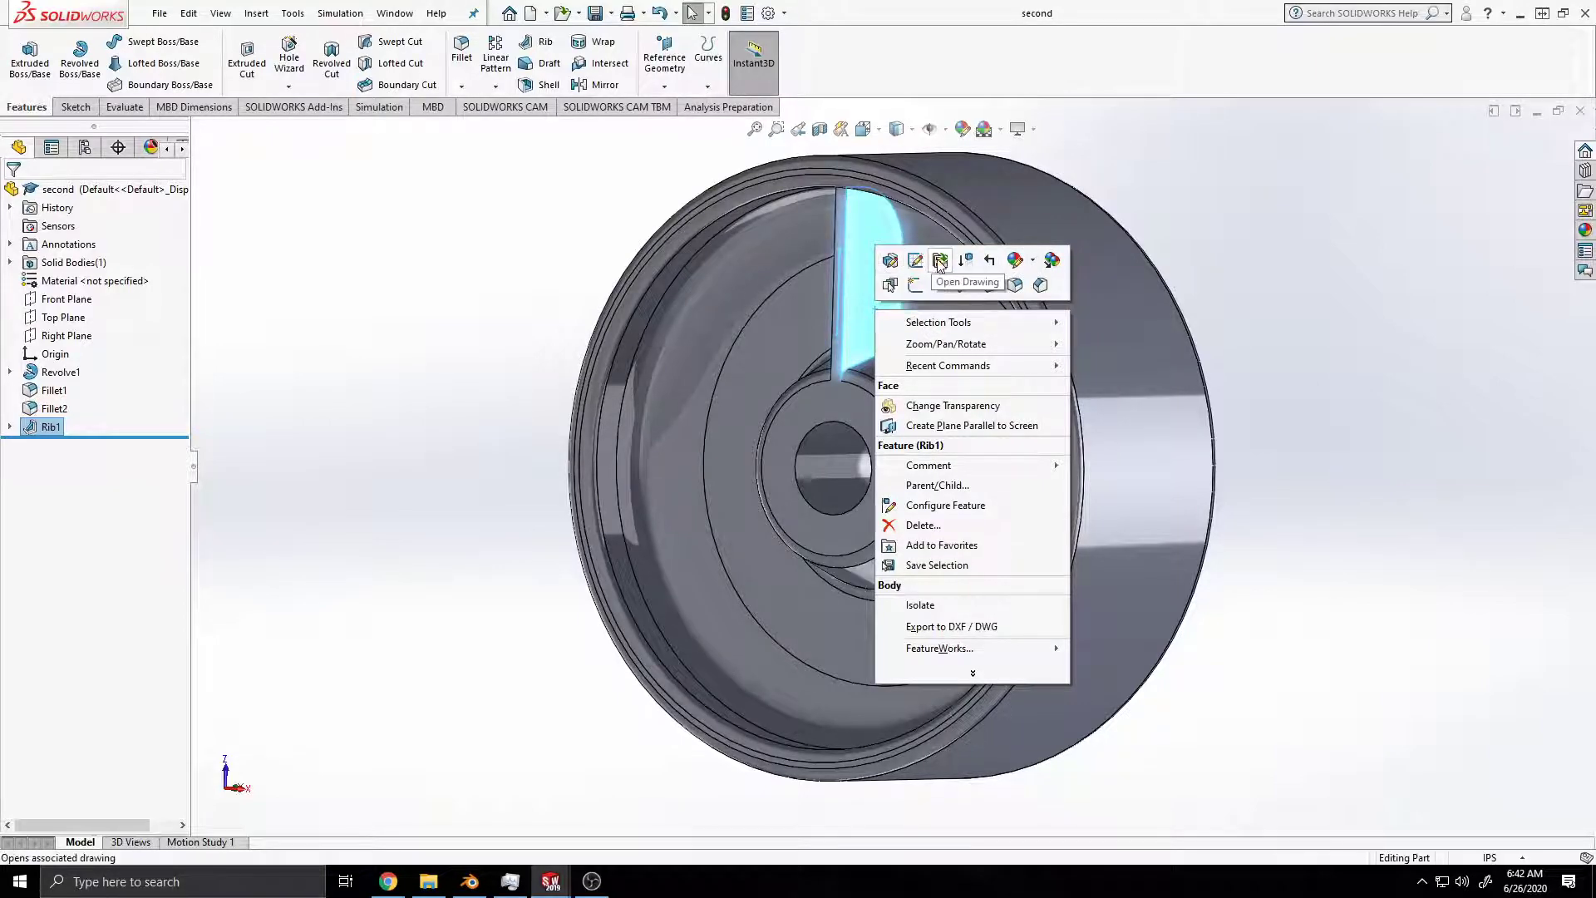
{"action": "left_click", "coordinate": [902, 262]}
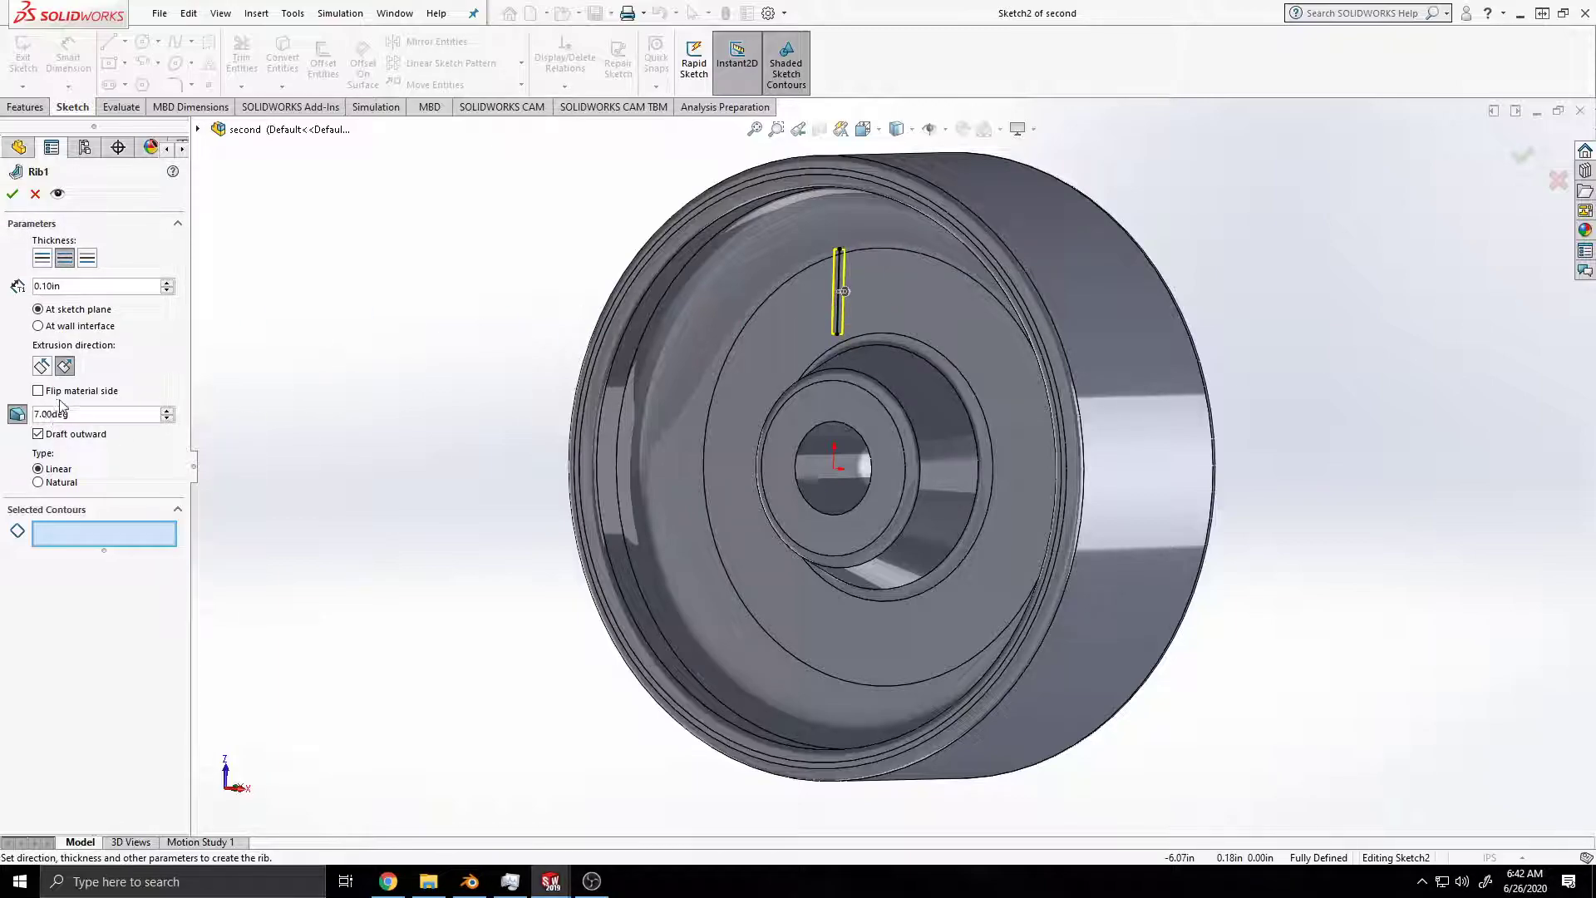
{"action": "left_click", "coordinate": [17, 414]}
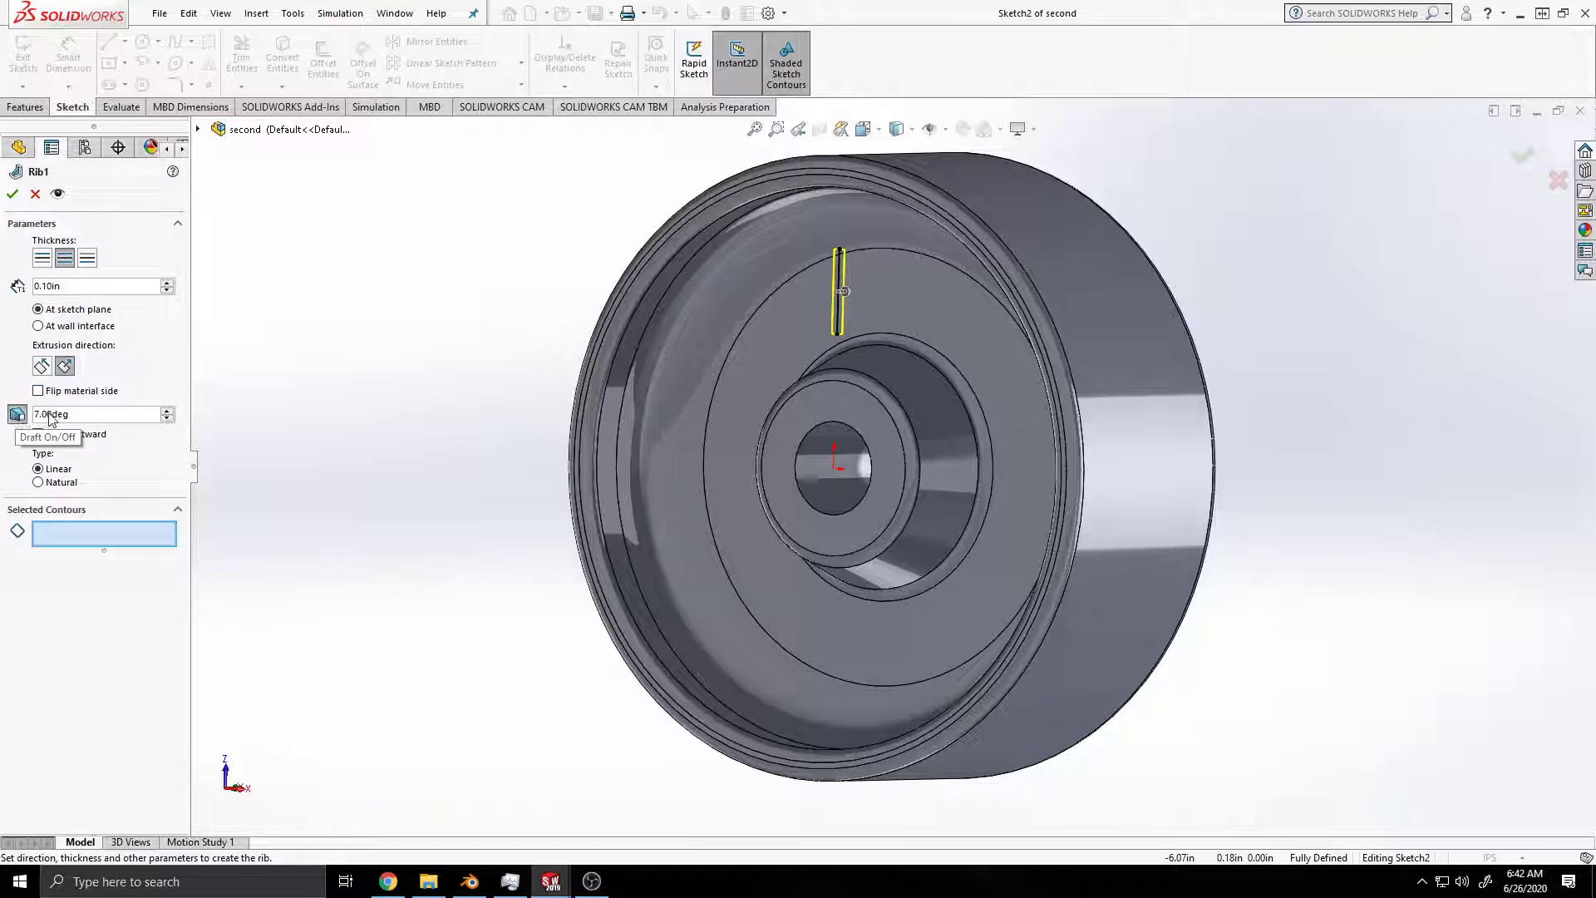
{"action": "left_click", "coordinate": [13, 194]}
Step: Examine the rib's taper between hub and rim and measure the angle between its two side faces
{"action": "middle_click_drag", "start_coordinate": [962, 346], "coordinate": [964, 310]}
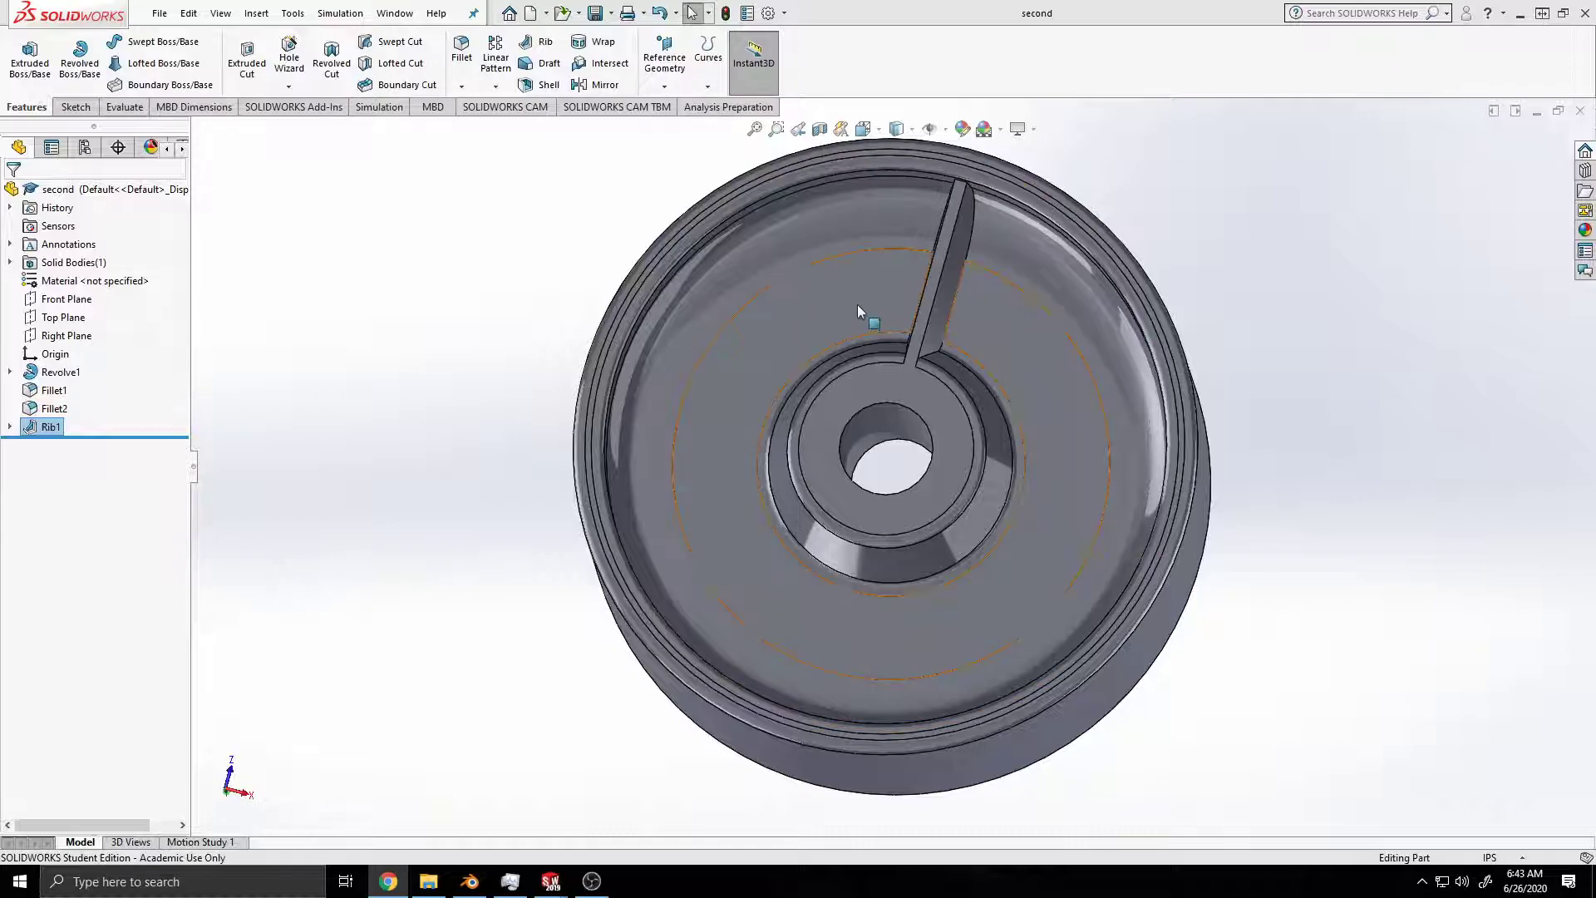
{"action": "left_click", "coordinate": [934, 323]}
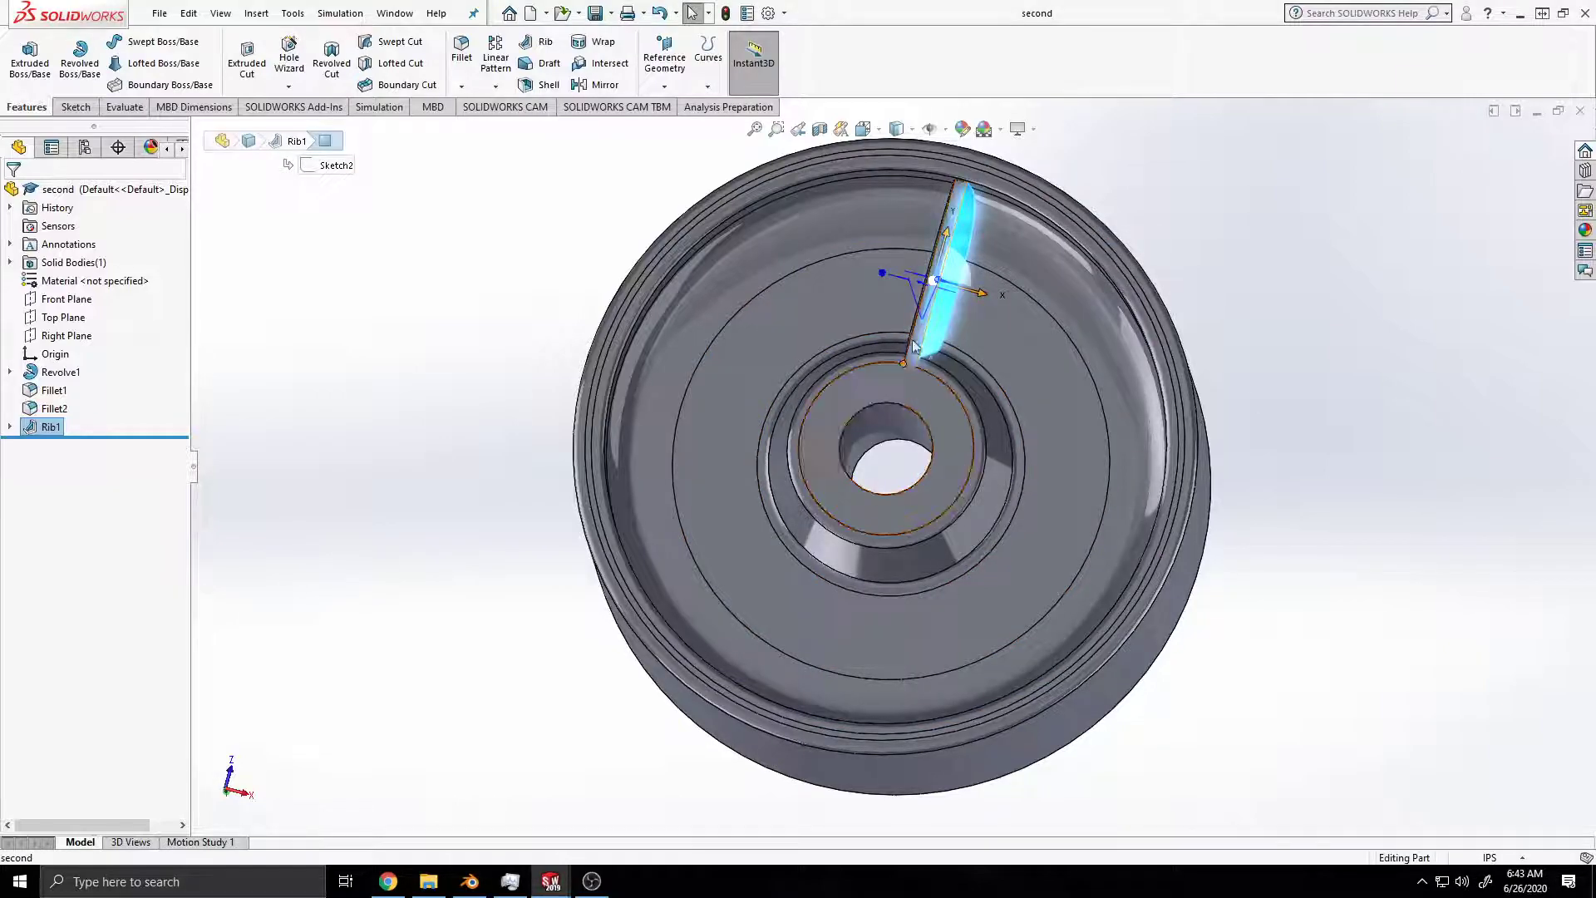
{"action": "left_click", "coordinate": [921, 320]}
{"action": "left_click", "coordinate": [916, 336]}
{"action": "mouse_move", "coordinate": [1010, 378]}
{"action": "middle_mouse_down"}
{"action": "mouse_move", "coordinate": [987, 405]}
{"action": "mouse_move", "coordinate": [924, 333]}
{"action": "middle_mouse_up"}
{"action": "left_click", "coordinate": [922, 326]}
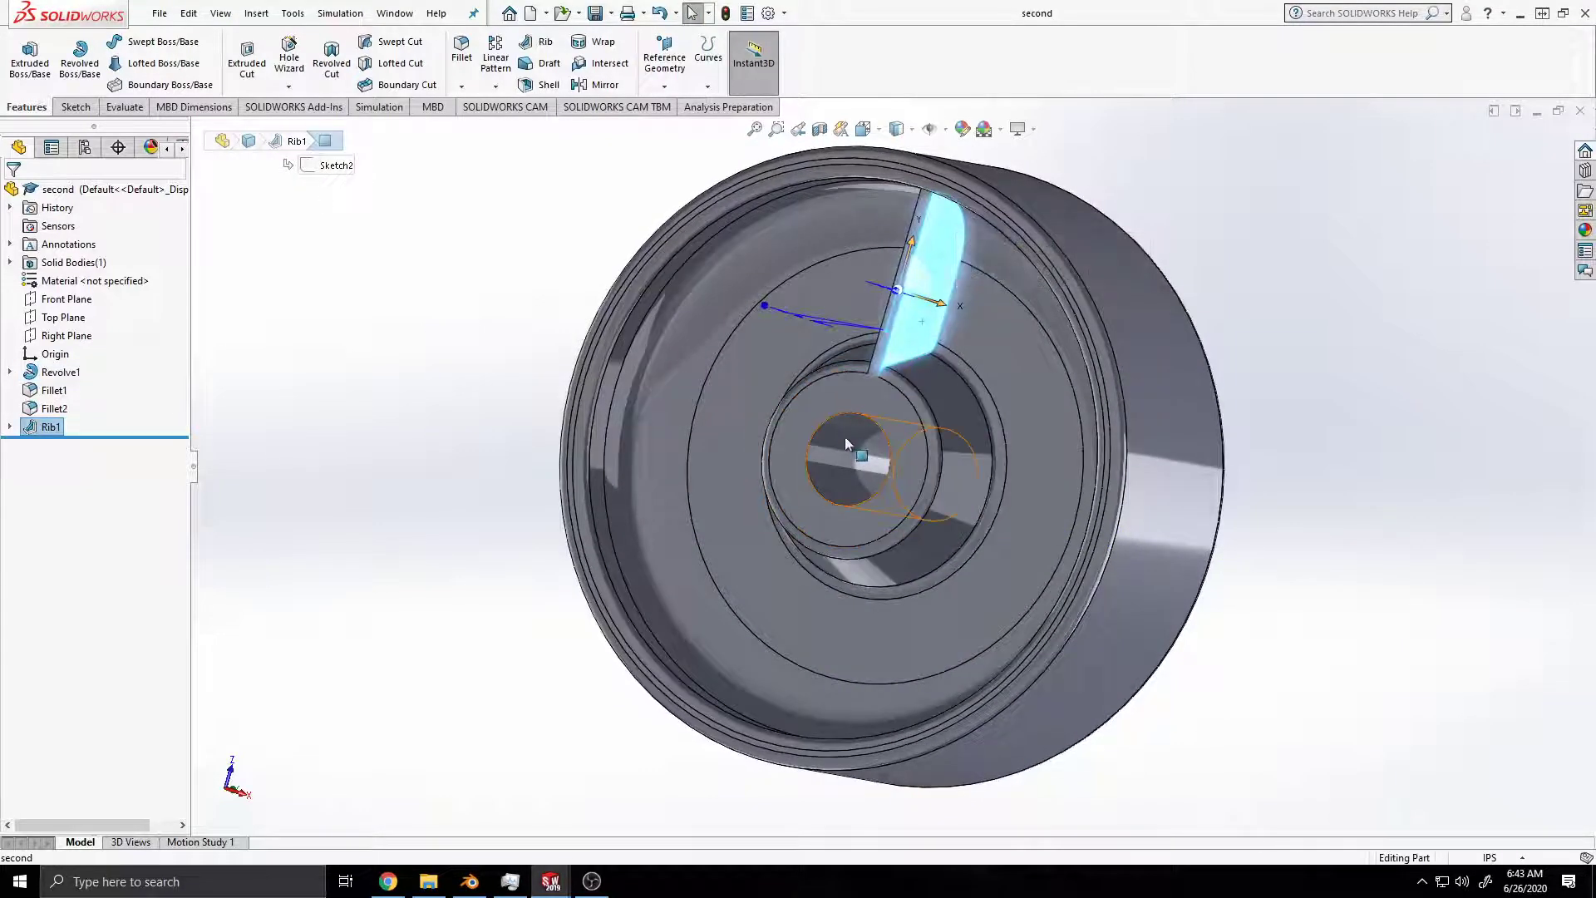
{"action": "mouse_move", "coordinate": [886, 447]}
{"action": "middle_mouse_down"}
{"action": "mouse_move", "coordinate": [998, 449]}
{"action": "mouse_move", "coordinate": [955, 408]}
{"action": "mouse_move", "coordinate": [944, 341]}
{"action": "middle_mouse_up"}
{"action": "scroll", "coordinate": [944, 344], "scroll_direction": "up", "scroll_amount": 3}
{"action": "scroll", "coordinate": [939, 344], "scroll_direction": "down", "scroll_amount": 8}
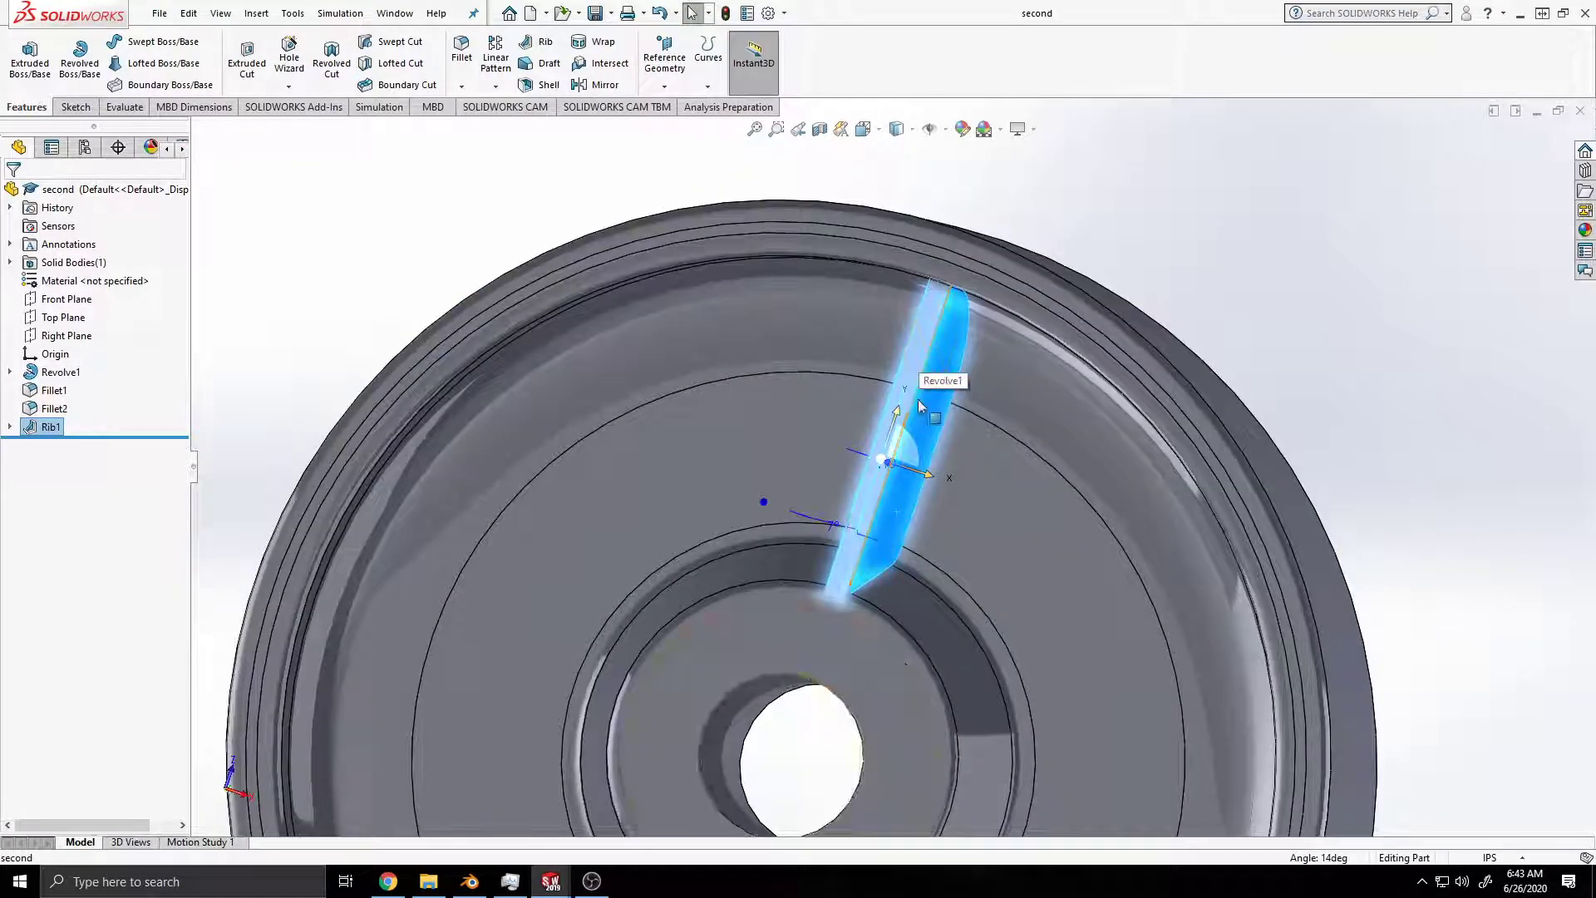
{"action": "middle_click_drag", "start_coordinate": [956, 620], "coordinate": [1035, 427], "text": "ctrl"}
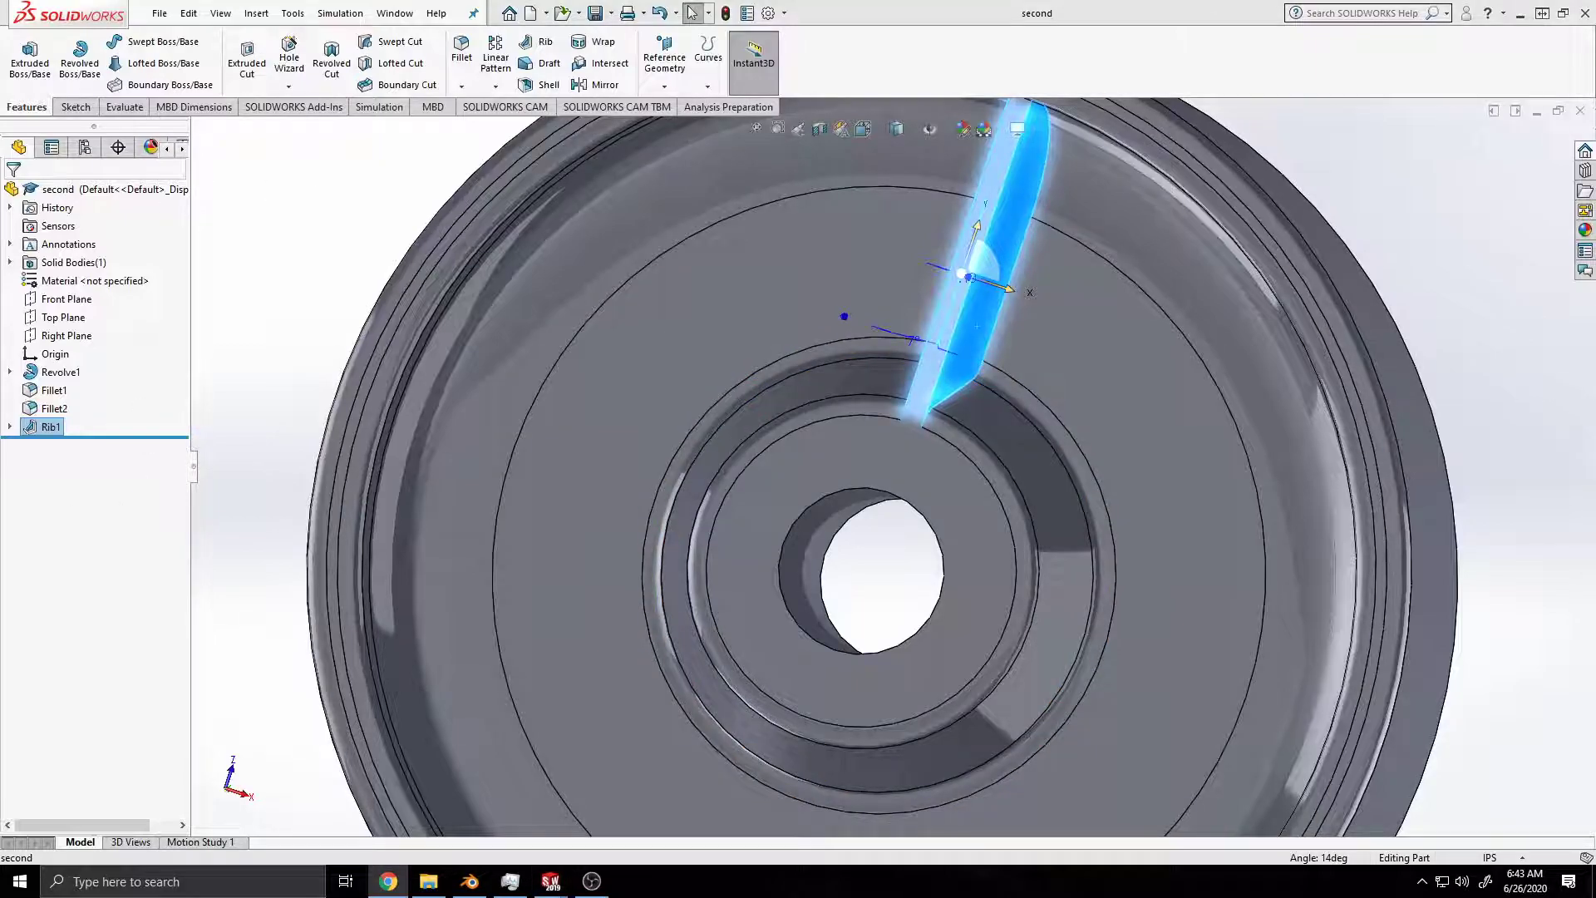
Step: Mirror the rib feature about the Top Plane onto the opposite side of the web
{"action": "left_click", "coordinate": [145, 522]}
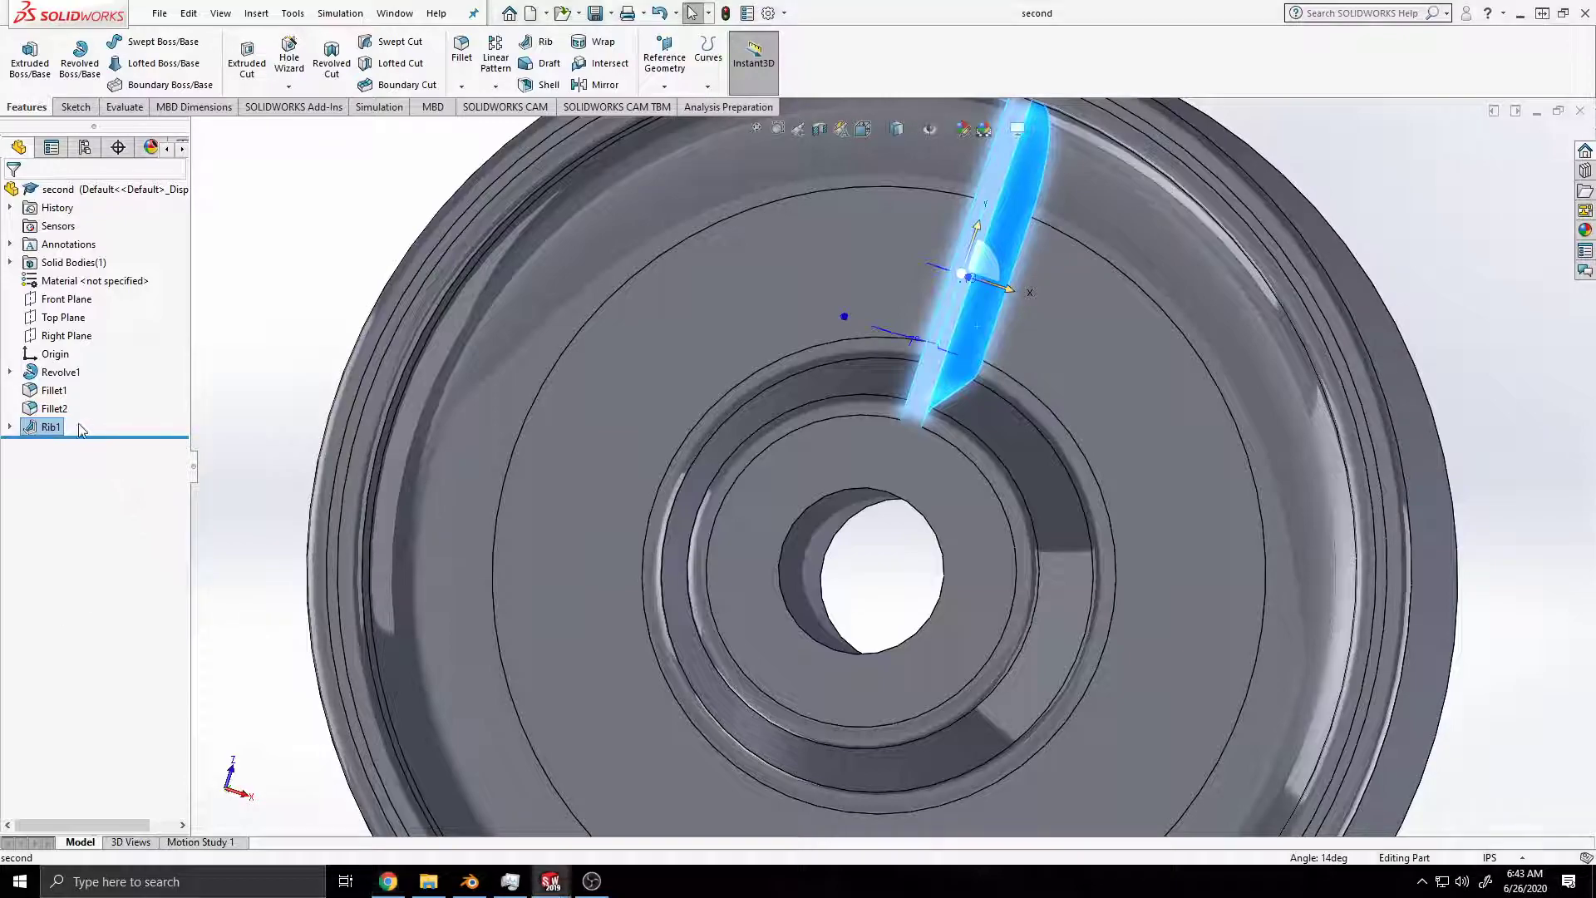
{"action": "left_click", "coordinate": [218, 417]}
{"action": "left_click", "coordinate": [99, 423]}
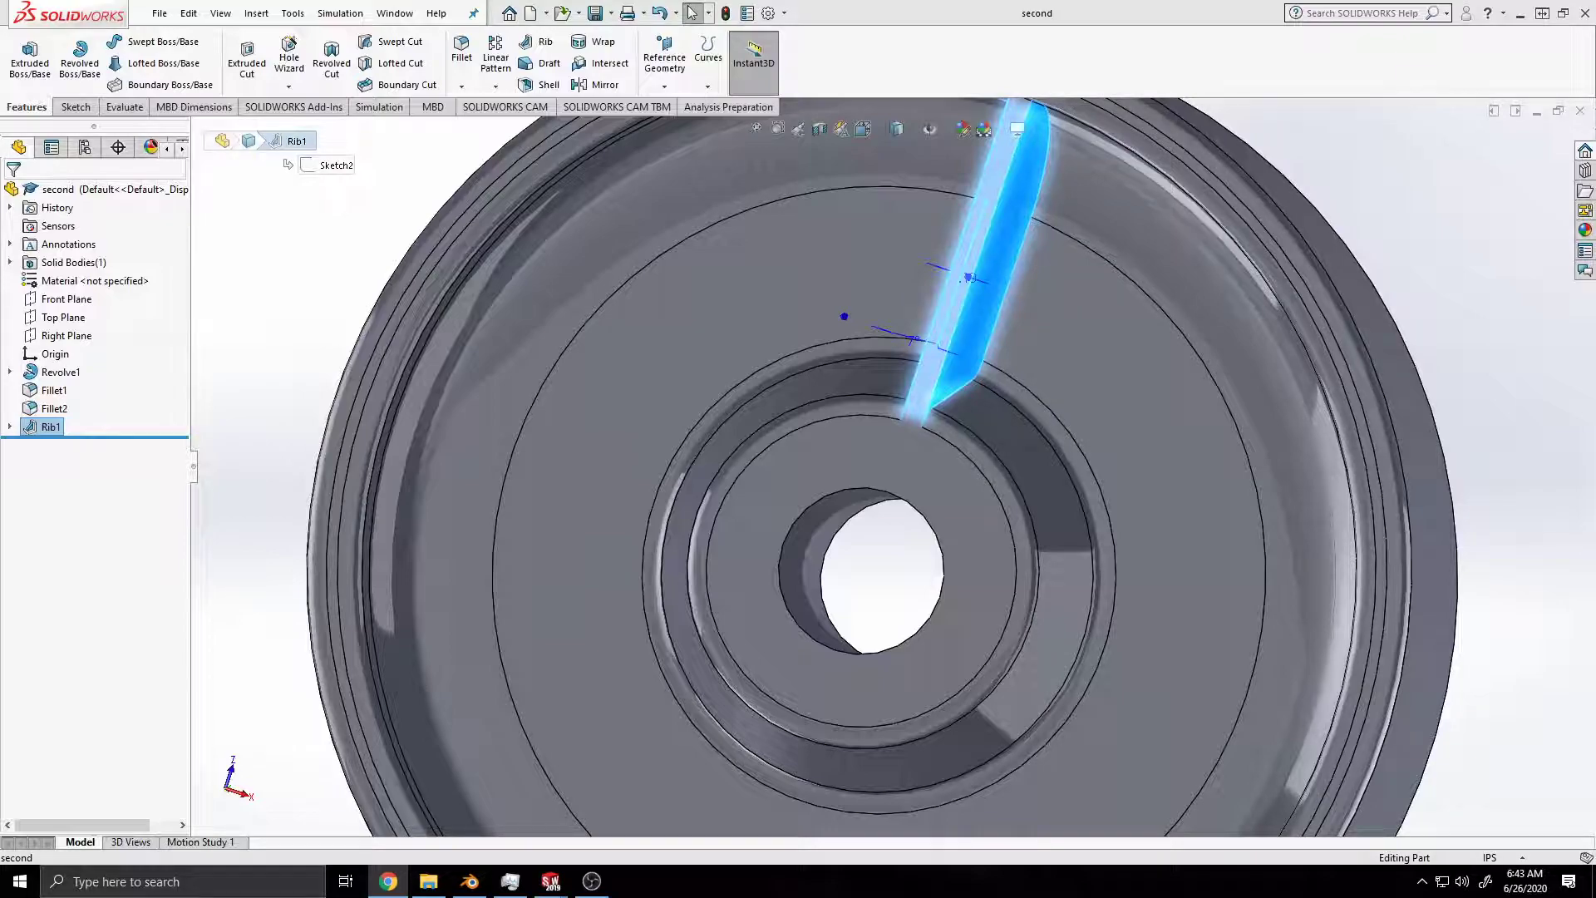
{"action": "left_click", "coordinate": [594, 84]}
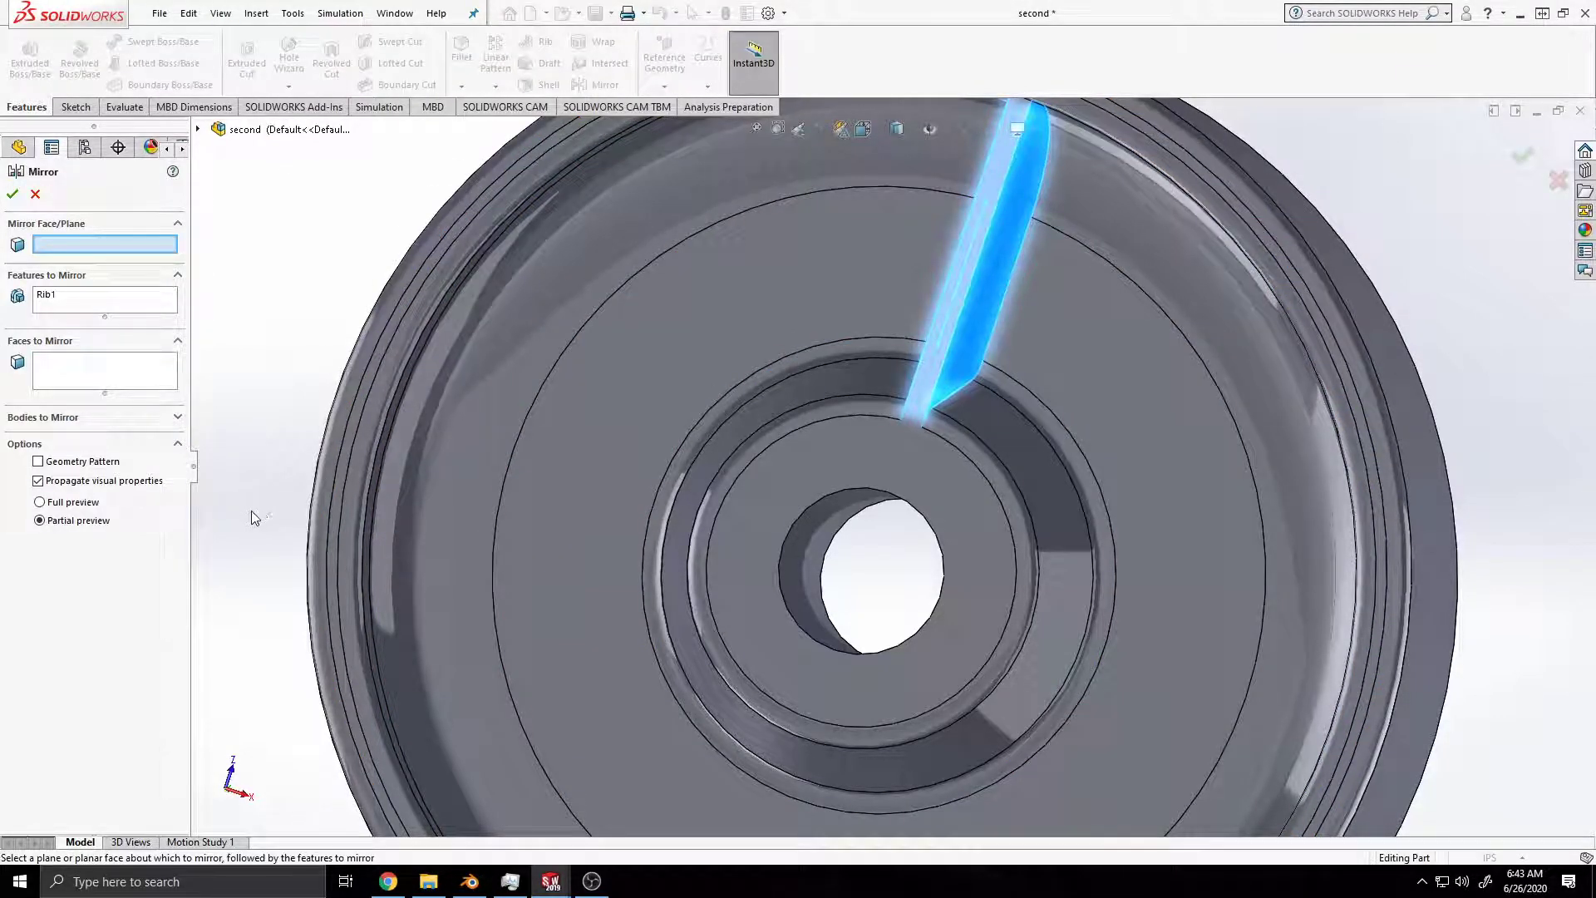
{"action": "left_click", "coordinate": [198, 129]}
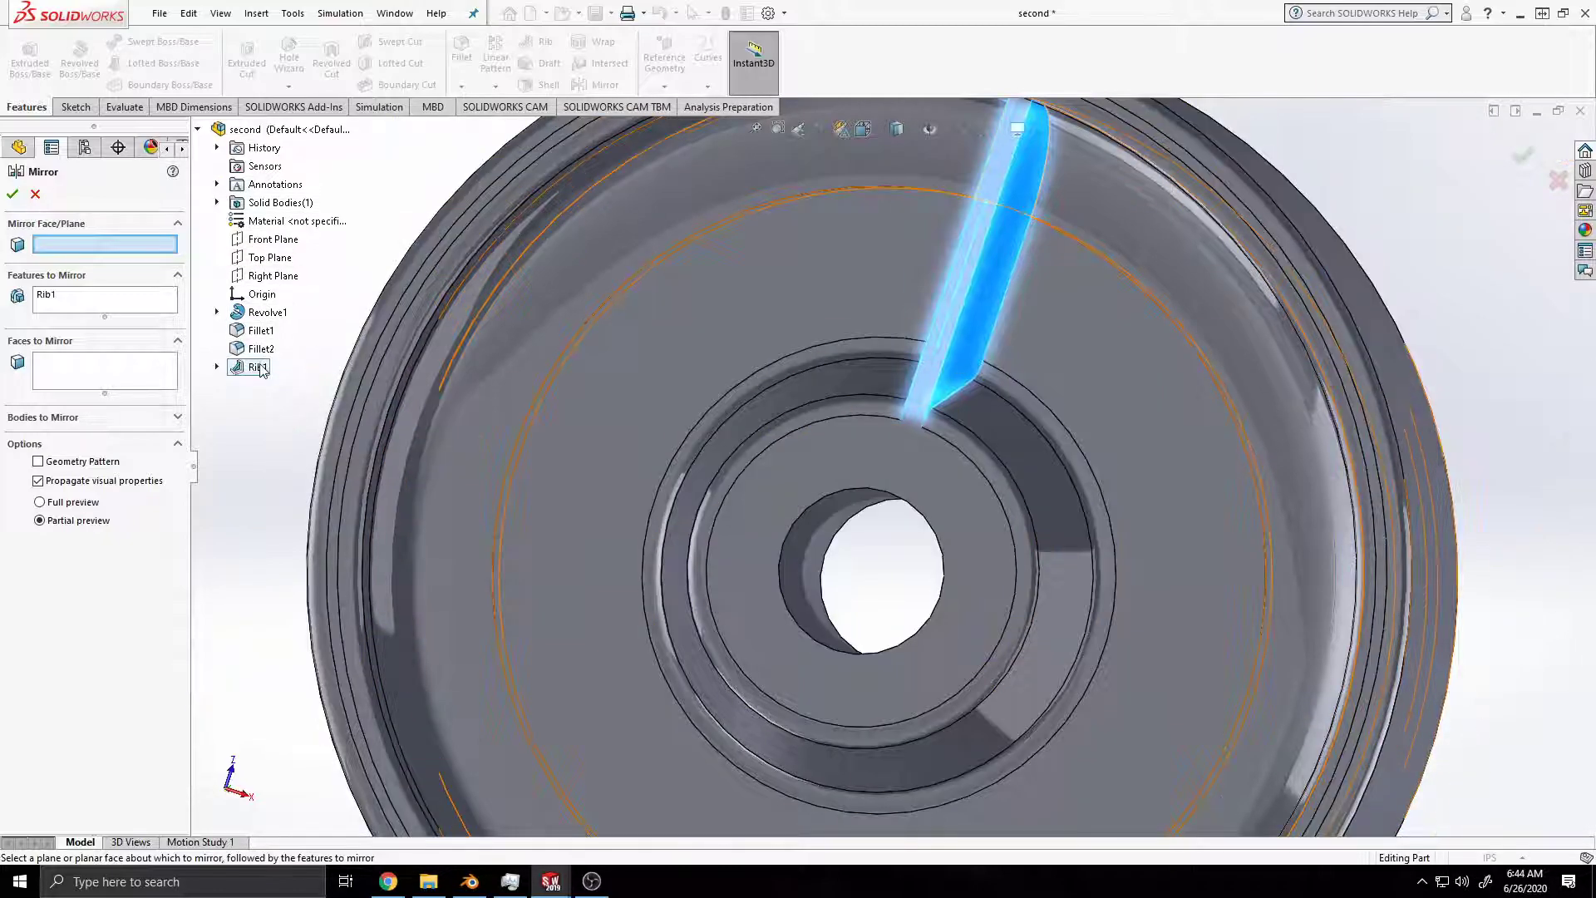
{"action": "left_click", "coordinate": [260, 259]}
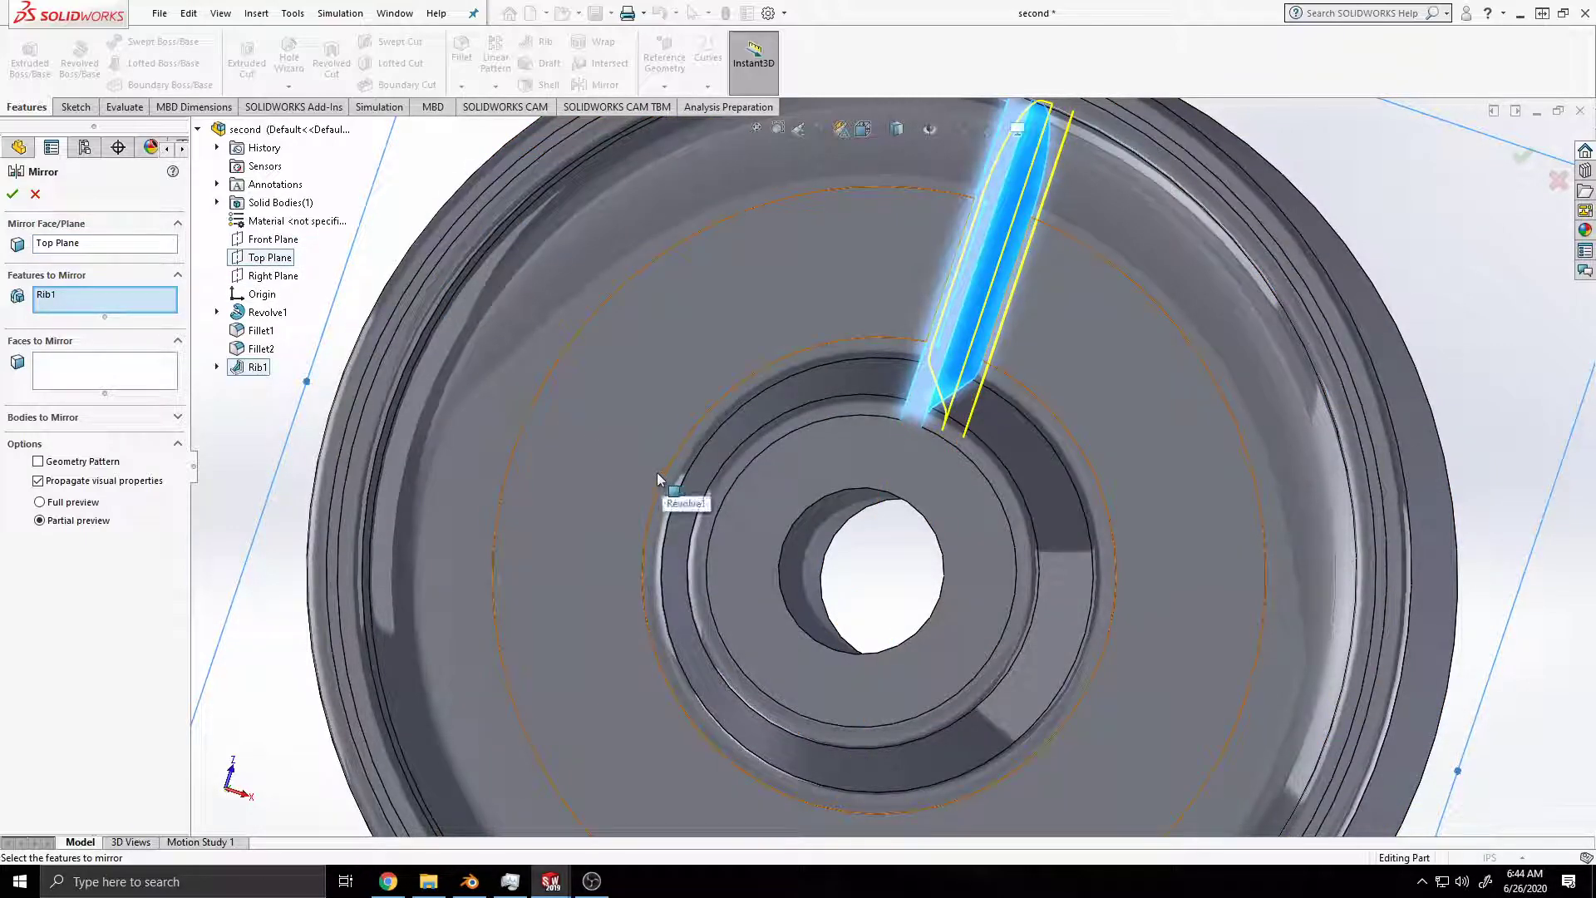
{"action": "left_click", "coordinate": [13, 194]}
Step: Inspect the mirrored rib on both sides of the wheel and save the part
{"action": "middle_click_drag", "start_coordinate": [989, 382], "coordinate": [870, 424]}
{"action": "scroll", "coordinate": [870, 423], "scroll_direction": "down", "scroll_amount": 2}
{"action": "scroll", "coordinate": [911, 453], "scroll_direction": "up", "scroll_amount": 4}
{"action": "scroll", "coordinate": [910, 452], "scroll_direction": "up", "scroll_amount": 2}
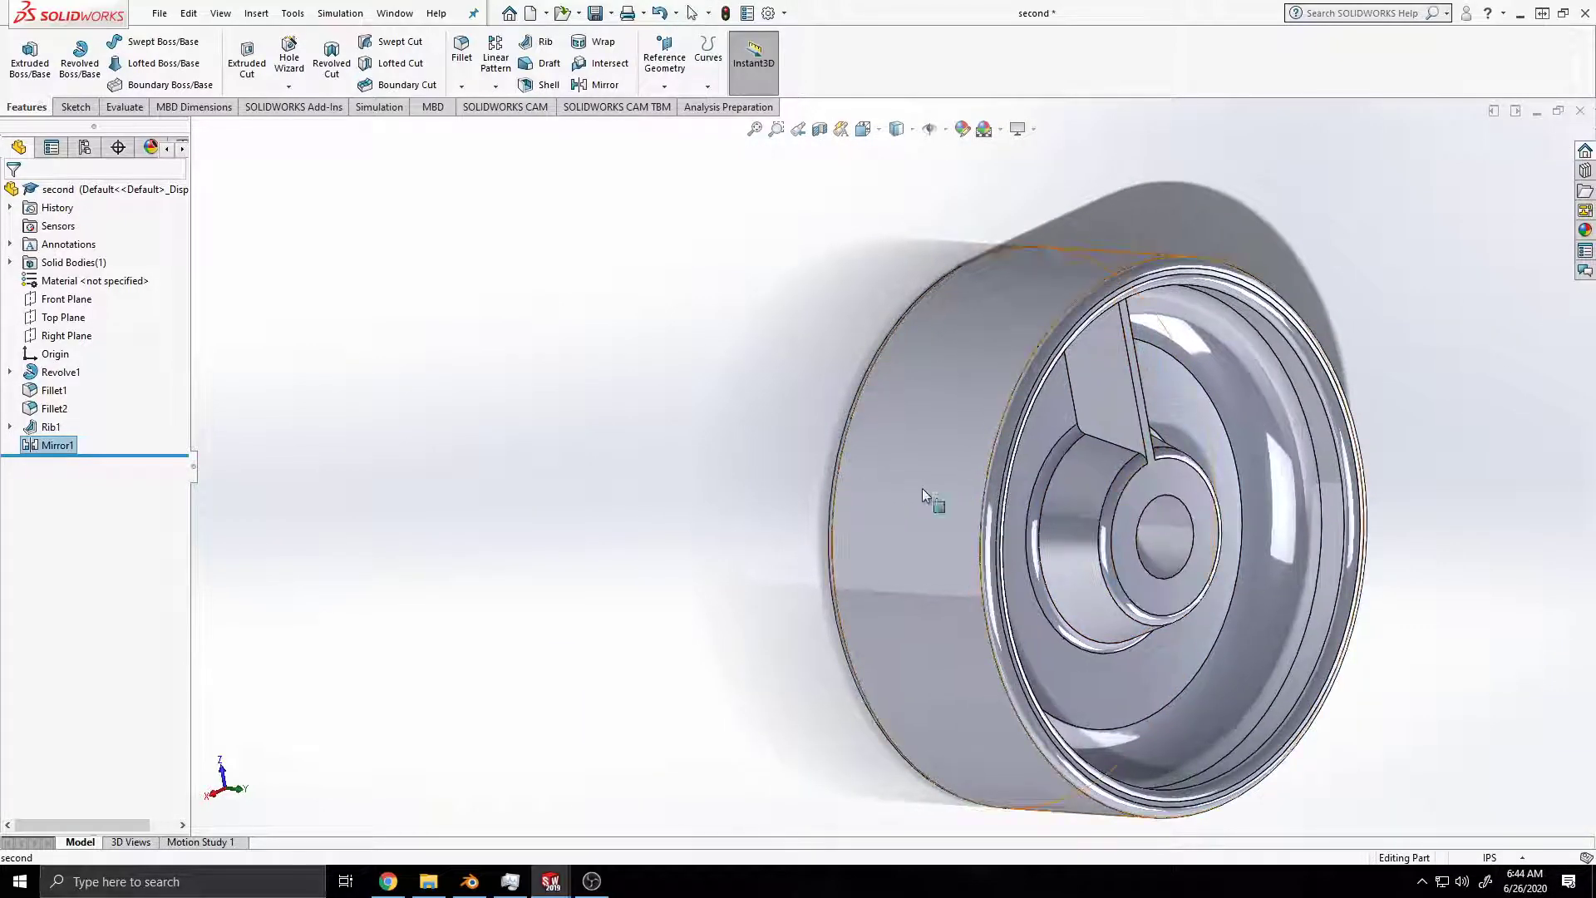
{"action": "scroll", "coordinate": [939, 491], "scroll_direction": "down", "scroll_amount": 2}
{"action": "middle_click_drag", "start_coordinate": [1443, 499], "coordinate": [839, 489]}
{"action": "middle_click_drag", "start_coordinate": [591, 422], "coordinate": [748, 374]}
{"action": "middle_click_drag", "start_coordinate": [461, 391], "coordinate": [819, 409]}
{"action": "key", "text": "ctrl+s"}
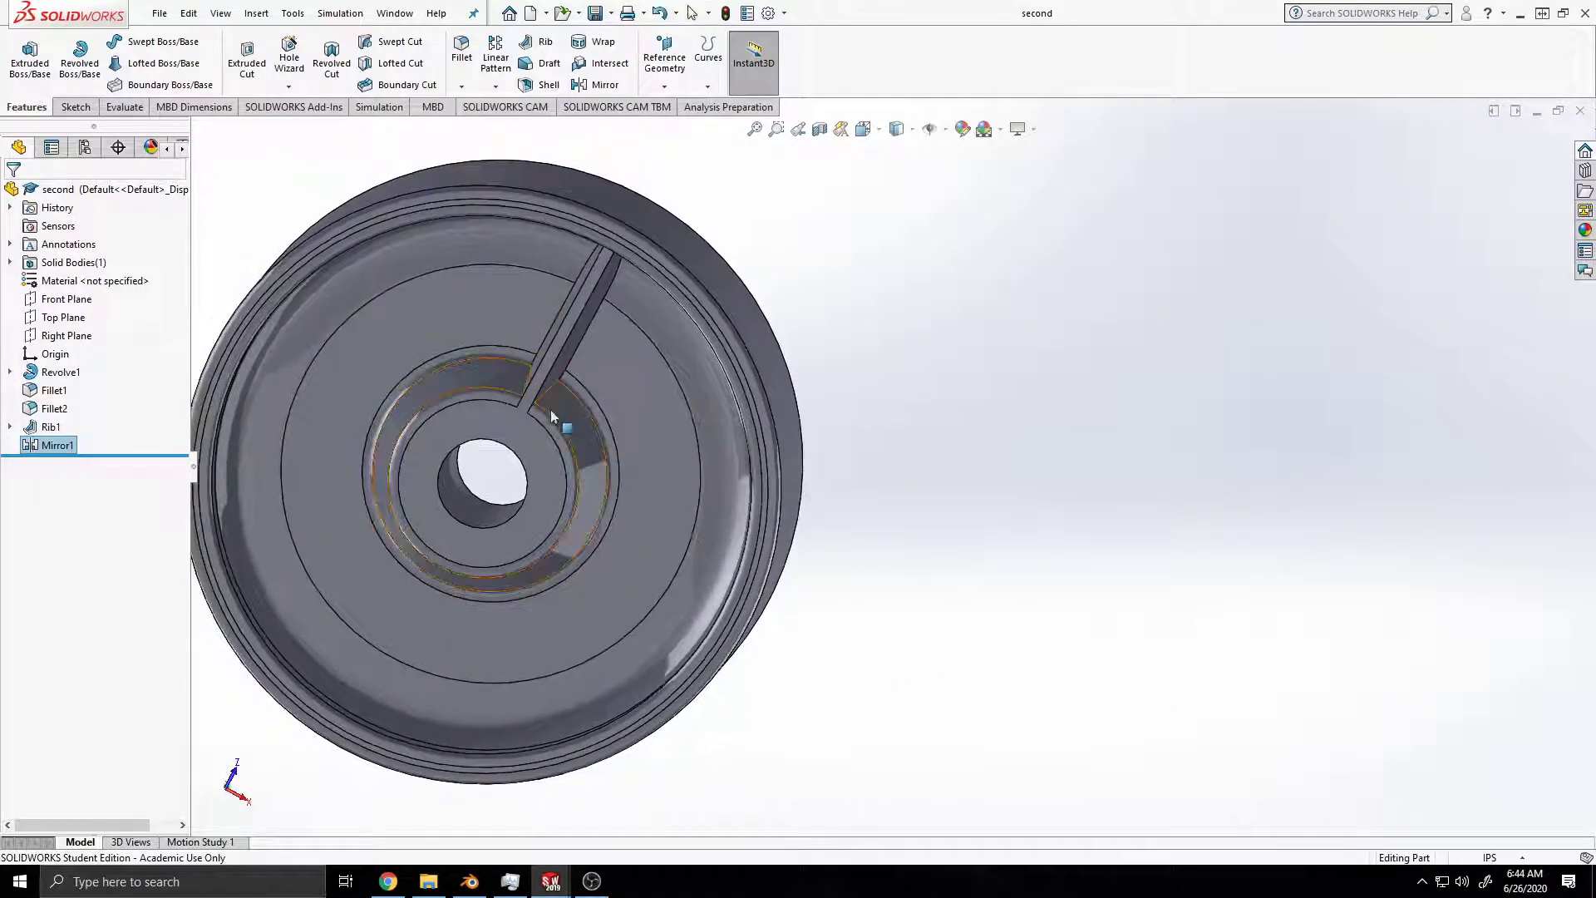
Step: Set up a circular pattern of the rib and its mirrored copy about the rim's outer cylindrical face, with 15 instances
{"action": "key", "text": "f"}
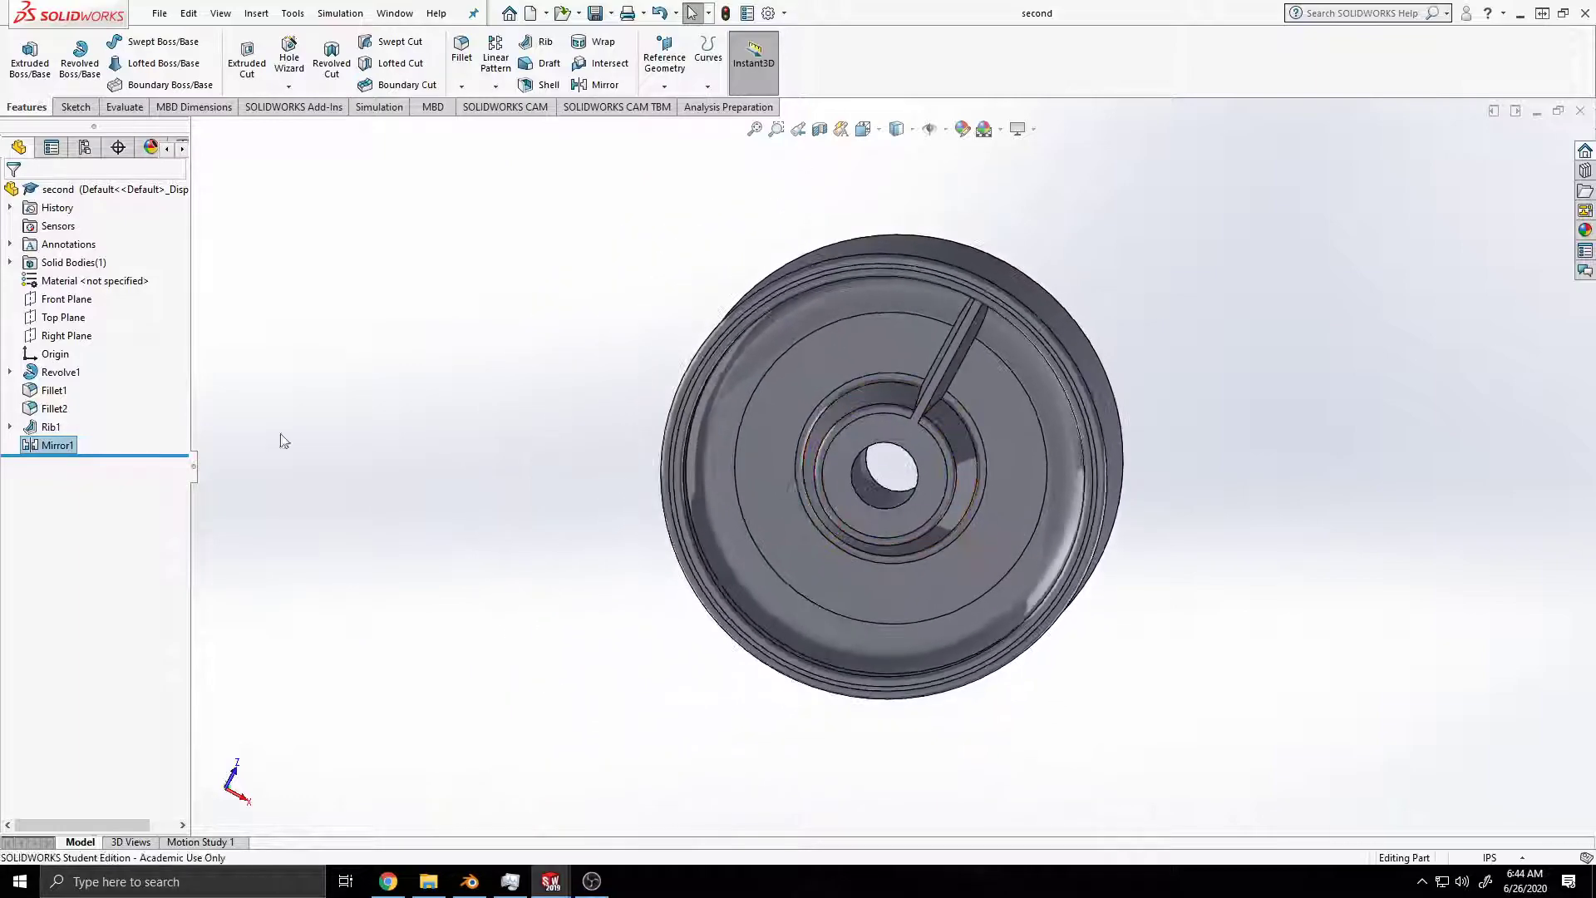
{"action": "left_click", "coordinate": [50, 426], "text": "ctrl"}
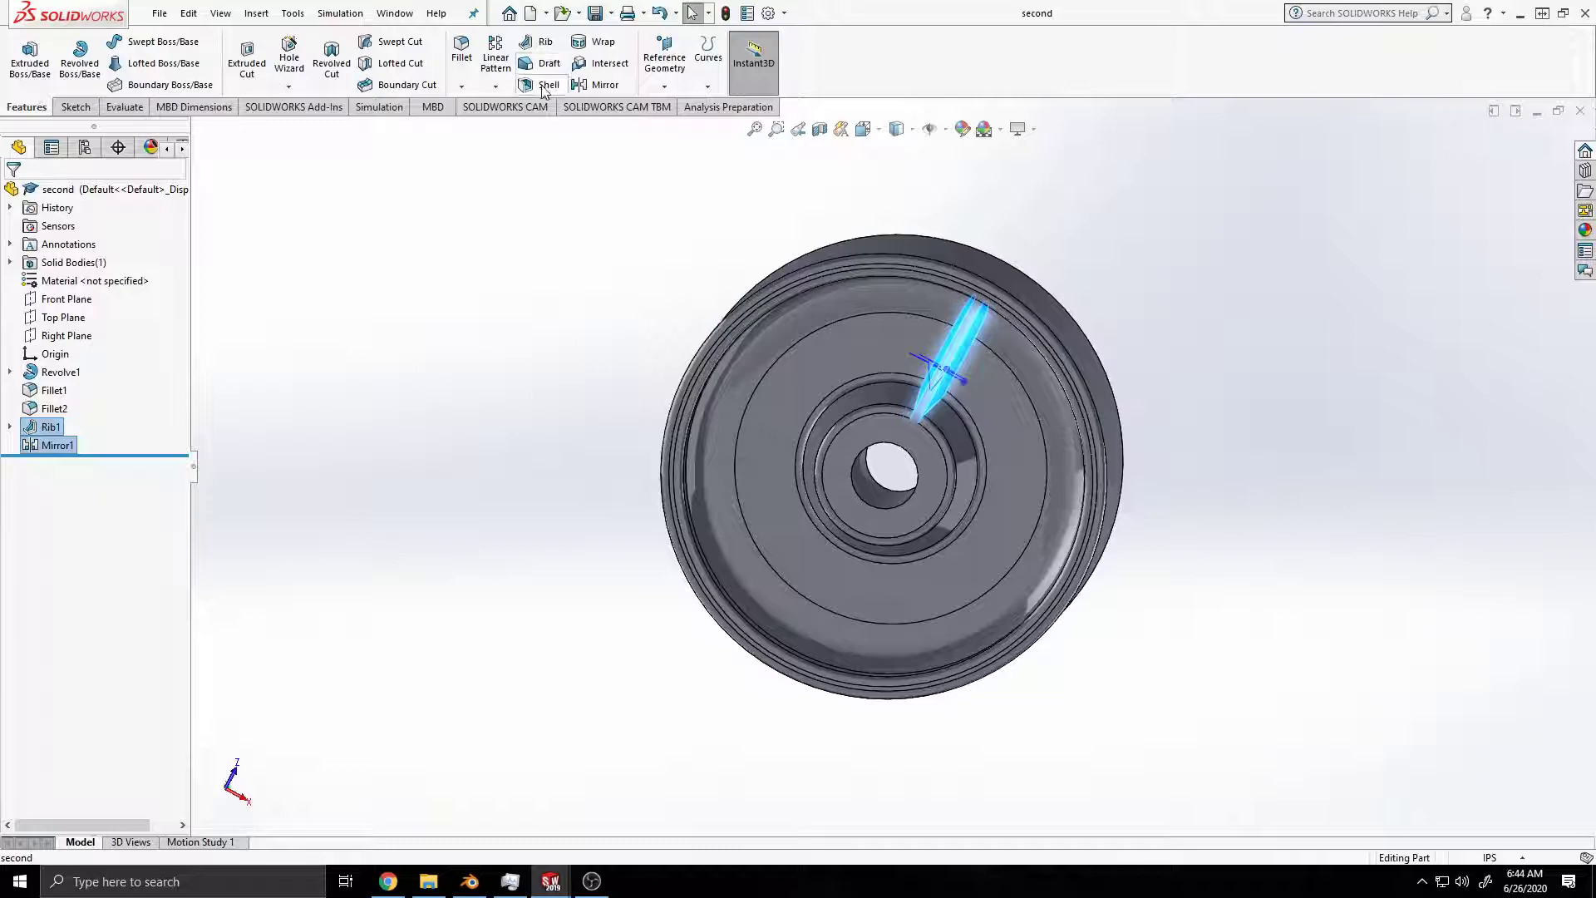
{"action": "left_click", "coordinate": [495, 87]}
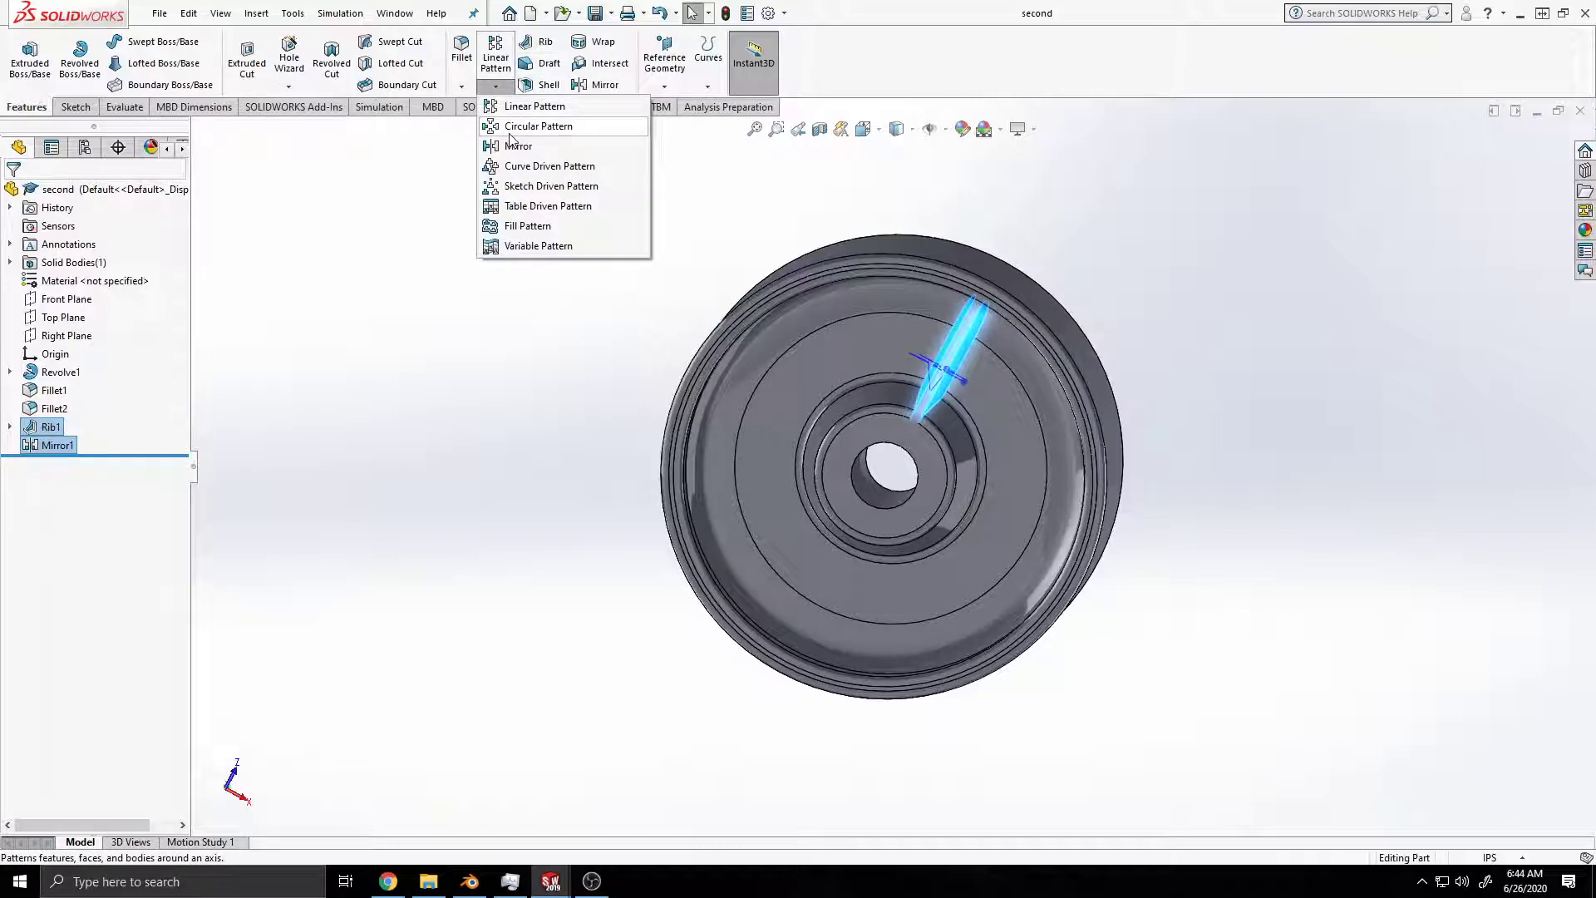
{"action": "left_click", "coordinate": [510, 131]}
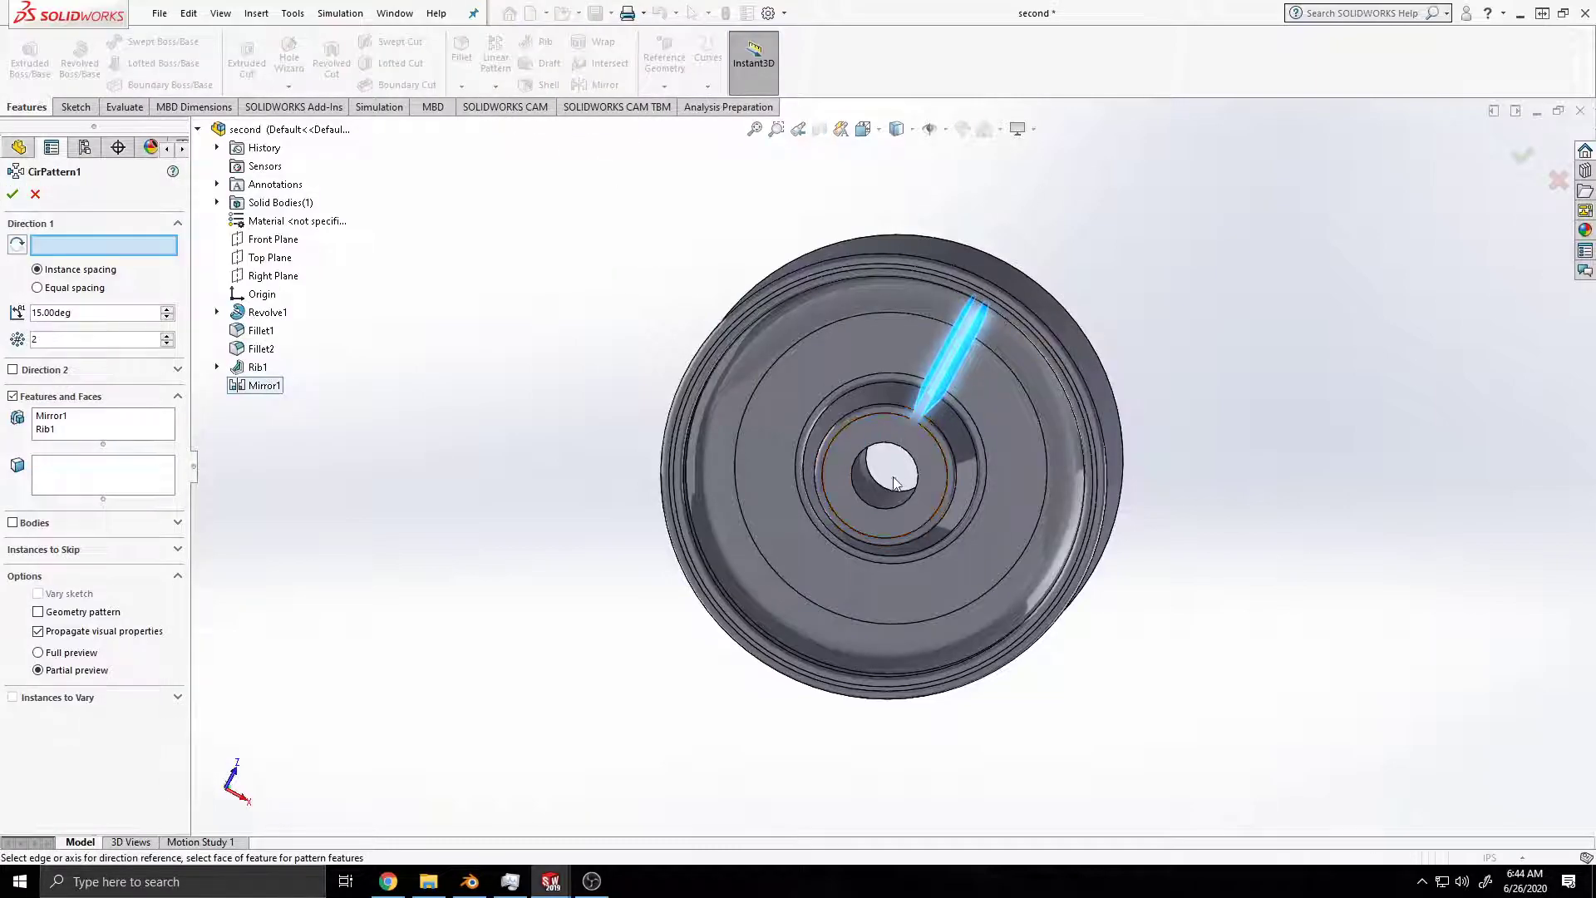
{"action": "middle_click_drag", "start_coordinate": [899, 462], "coordinate": [898, 453]}
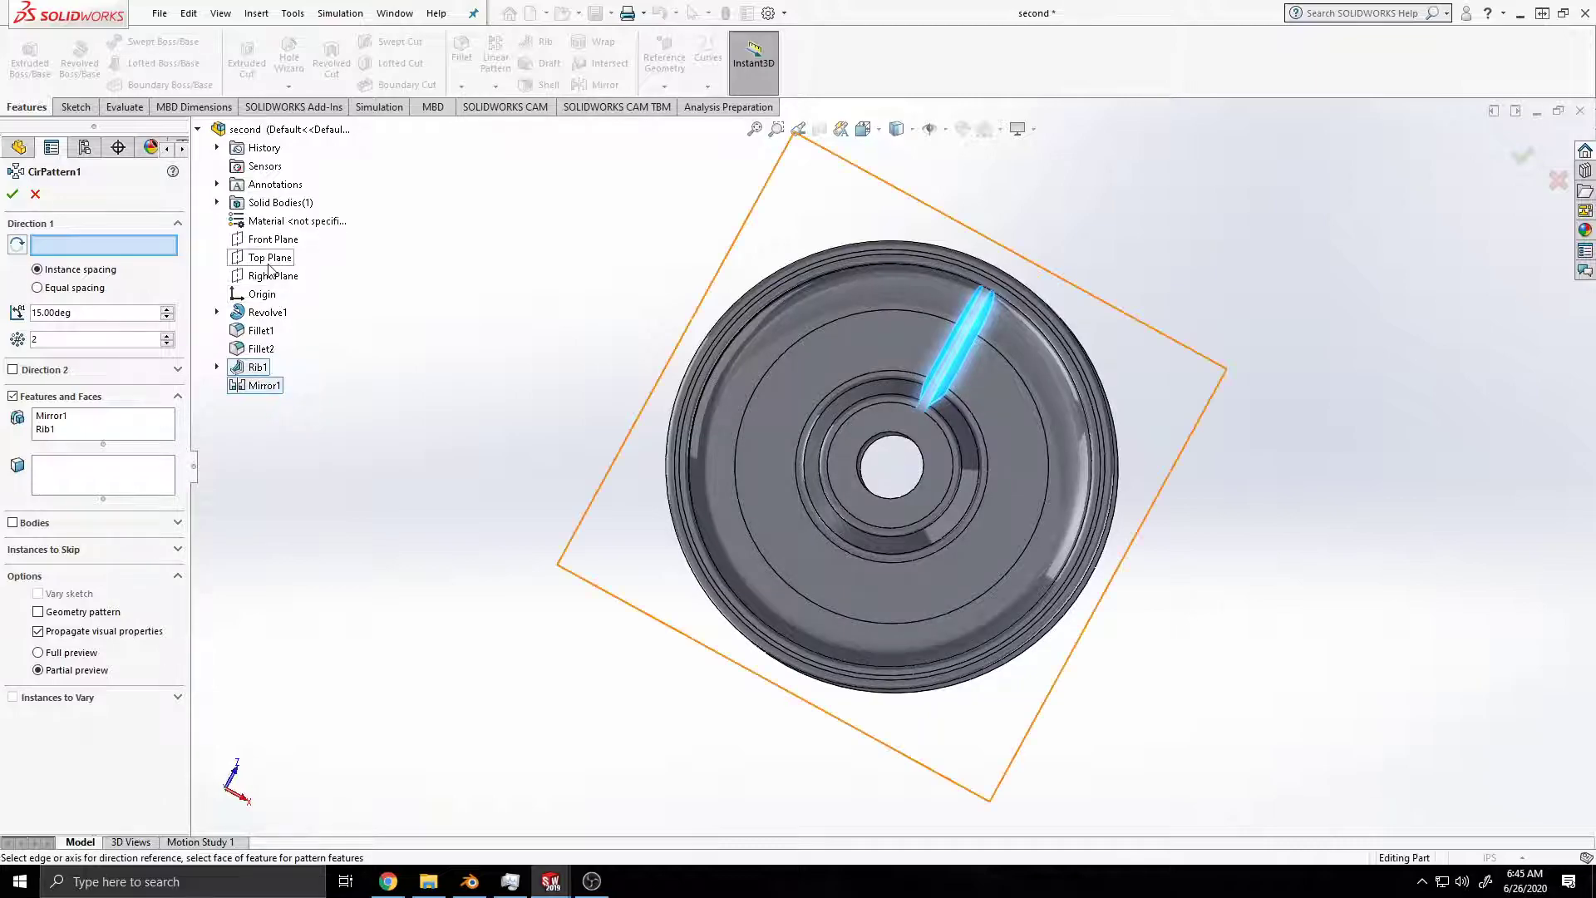
{"action": "middle_click_drag", "start_coordinate": [1130, 478], "coordinate": [1105, 545]}
{"action": "left_click", "coordinate": [1085, 474]}
{"action": "scroll", "coordinate": [1106, 546], "scroll_direction": "up", "scroll_amount": 2}
{"action": "scroll", "coordinate": [970, 550], "scroll_direction": "down", "scroll_amount": 5}
{"action": "scroll", "coordinate": [926, 496], "scroll_direction": "down", "scroll_amount": 2}
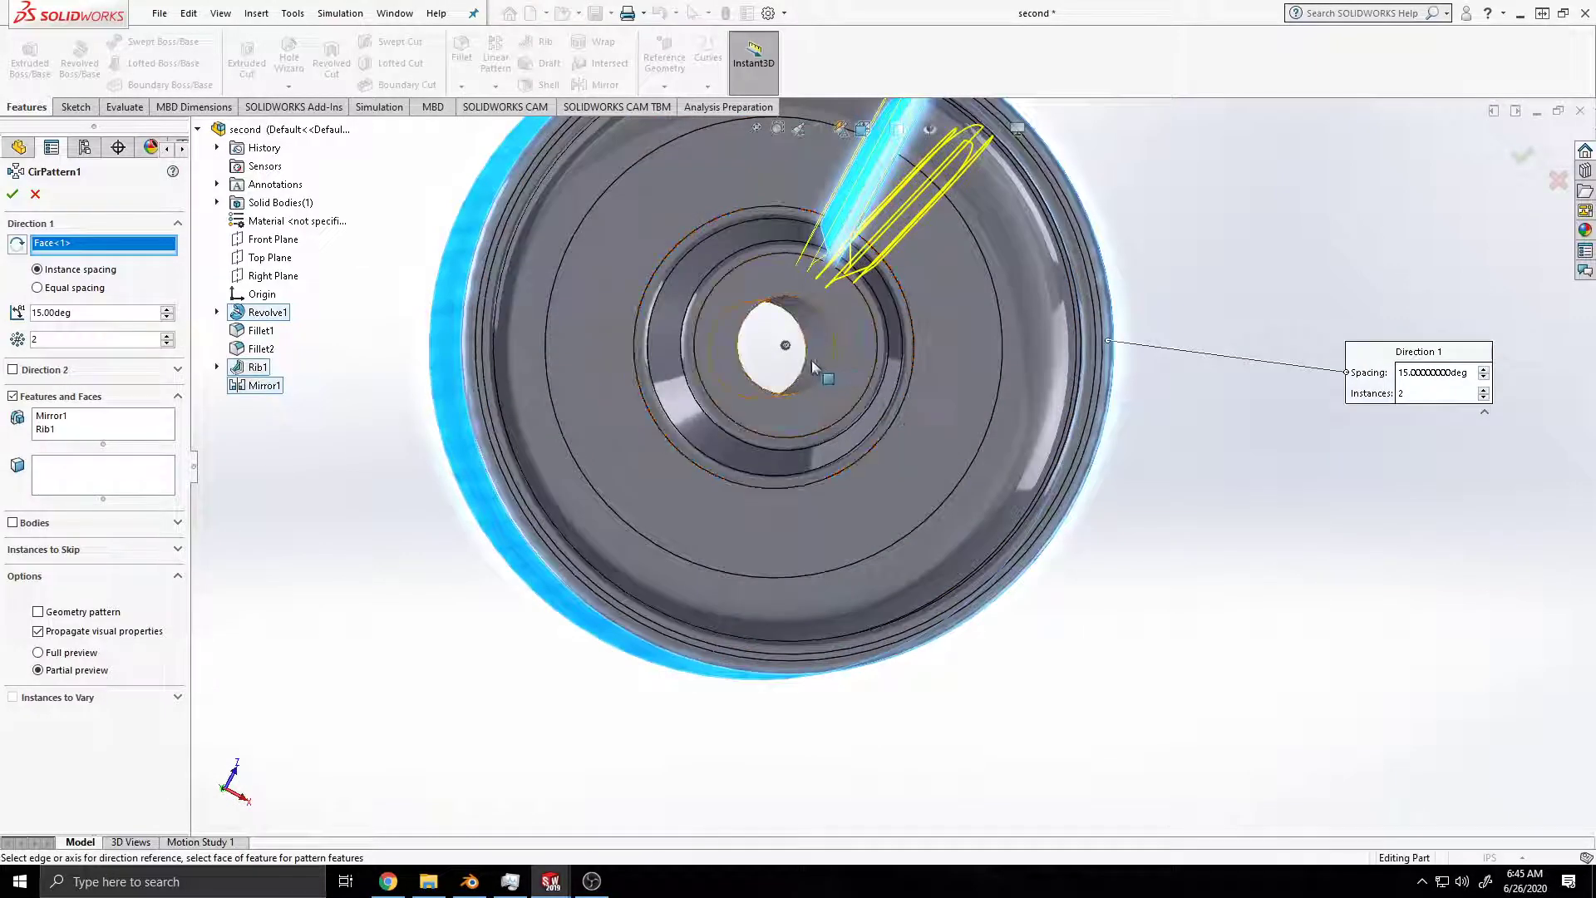
{"action": "middle_click_drag", "start_coordinate": [945, 327], "coordinate": [1031, 451], "text": "ctrl"}
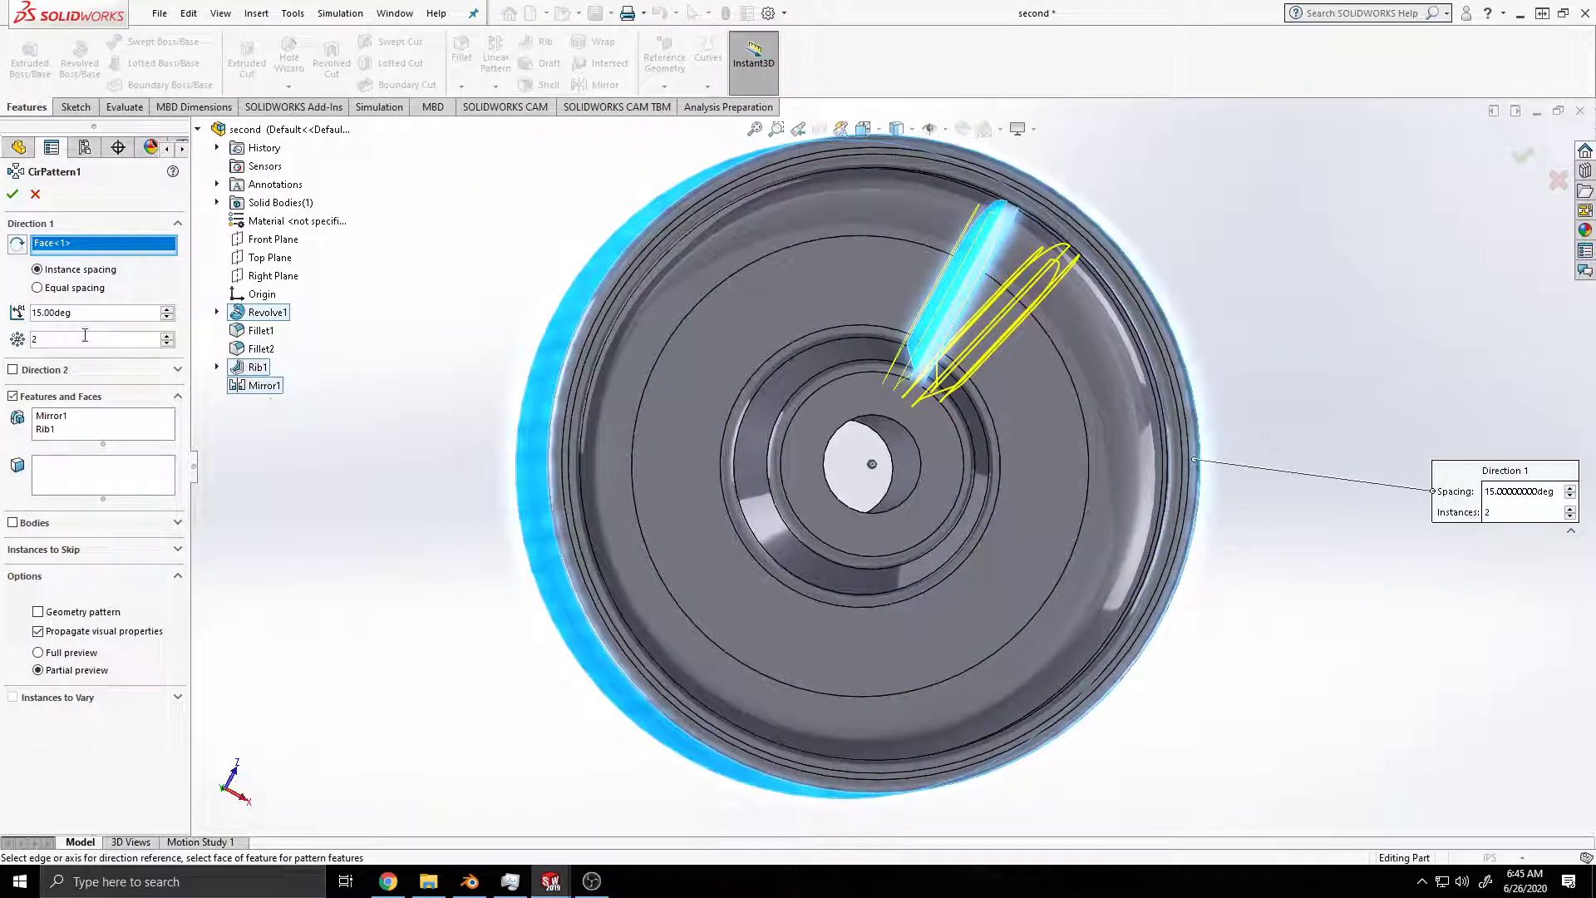
{"action": "type", "text": "14"}
{"action": "scroll", "coordinate": [133, 378], "scroll_direction": "up", "scroll_amount": 1}
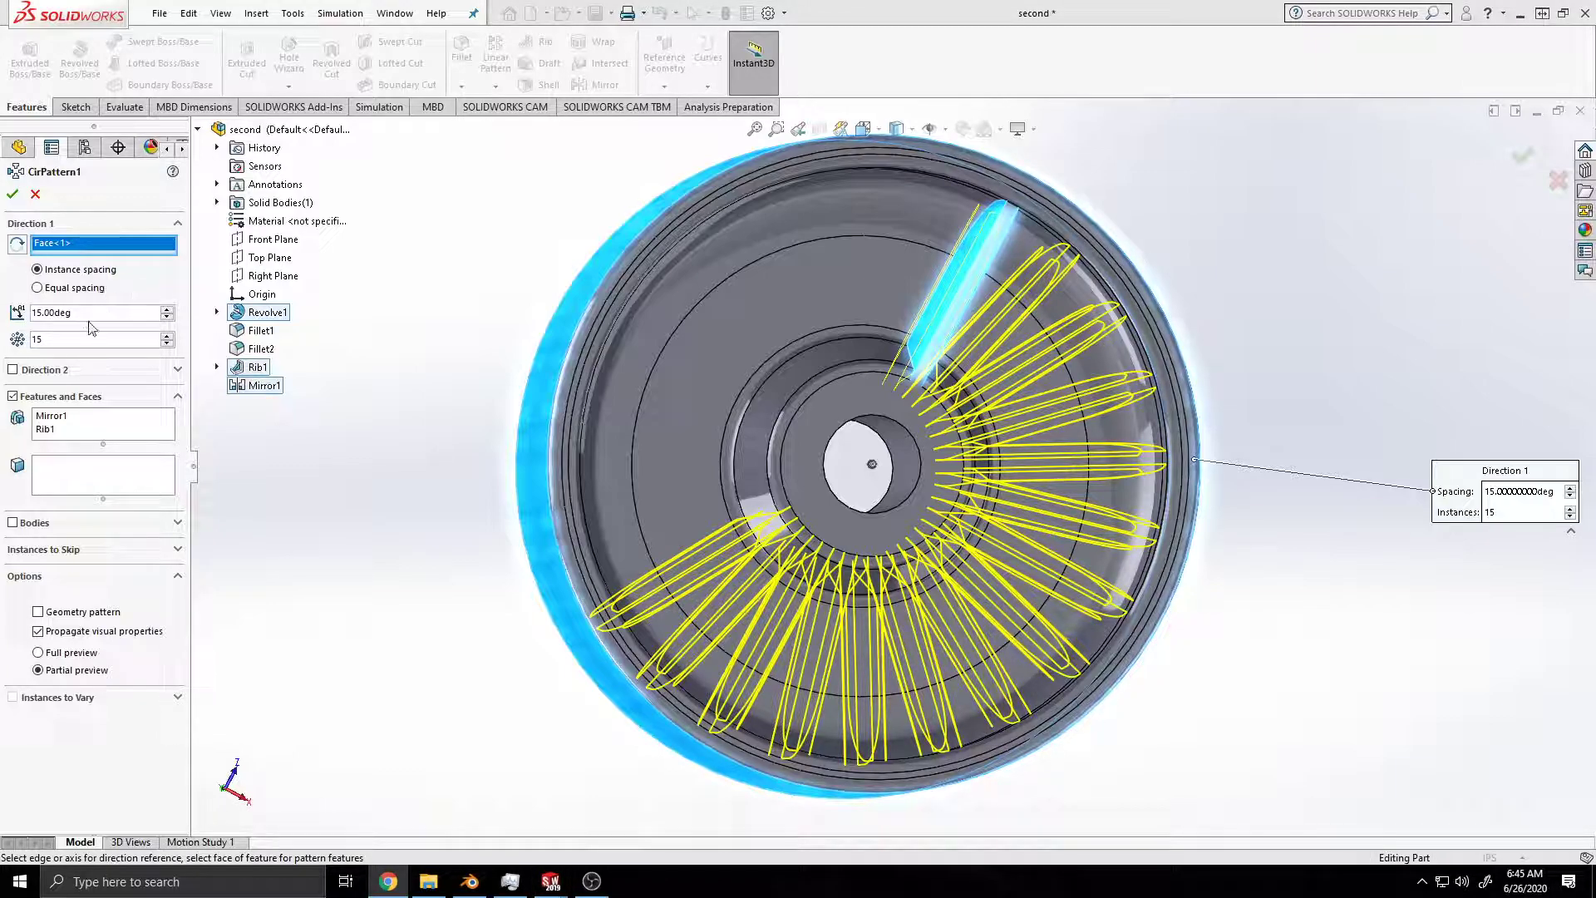
Step: Try to set the circular pattern's angle between instances to 360 degrees
{"action": "left_click", "coordinate": [31, 314]}
{"action": "key", "text": "Delete"}
{"action": "key", "text": "Delete"}
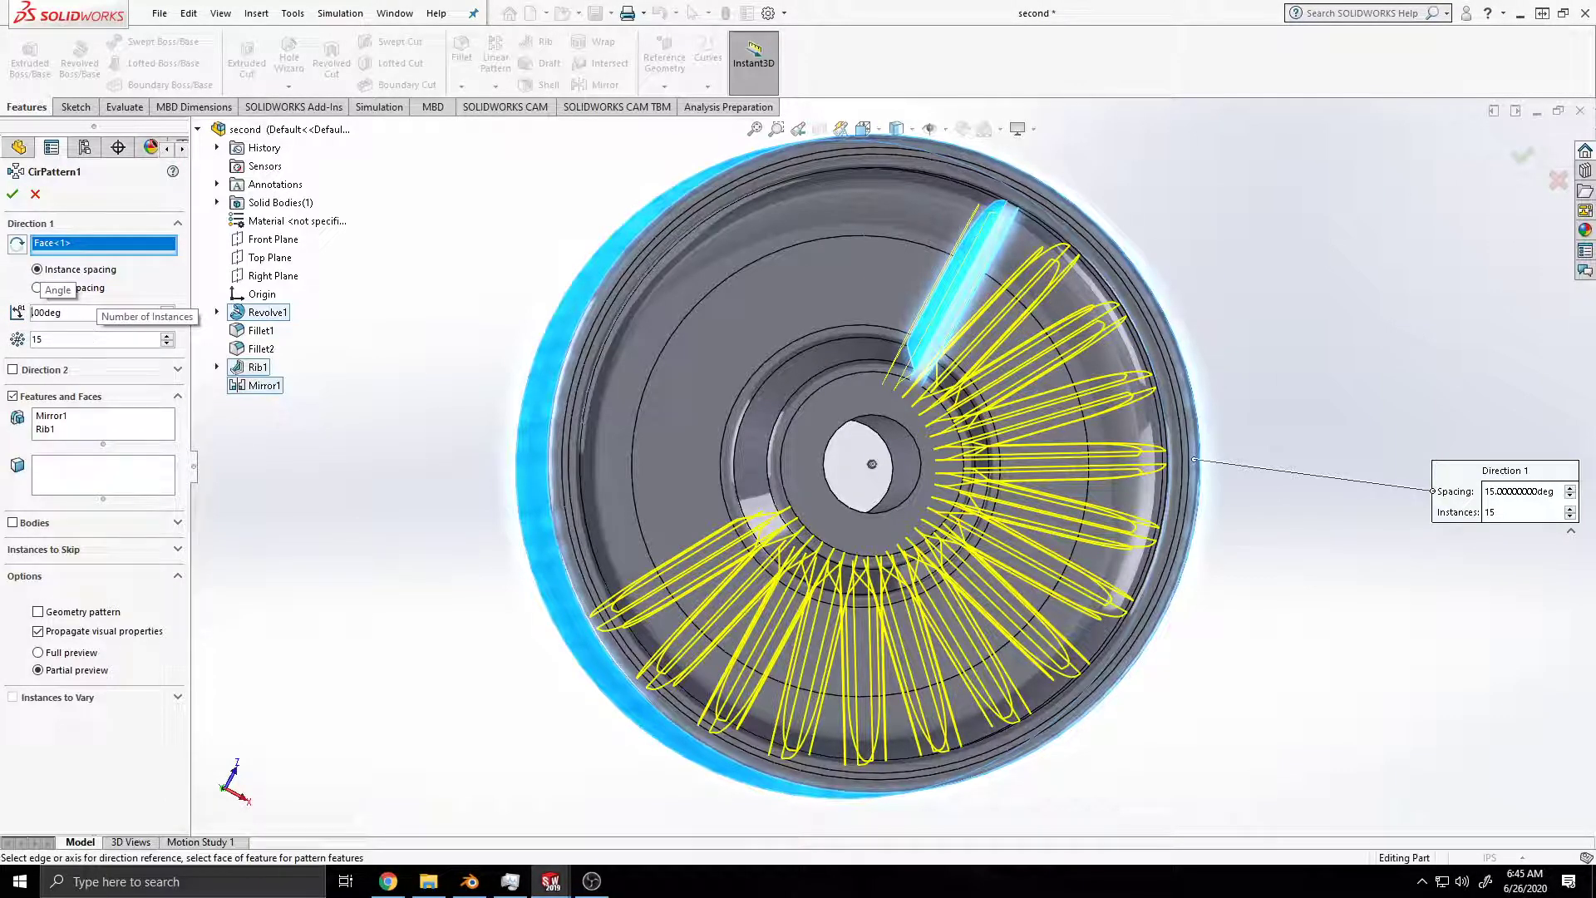
{"action": "left_click", "coordinate": [90, 337]}
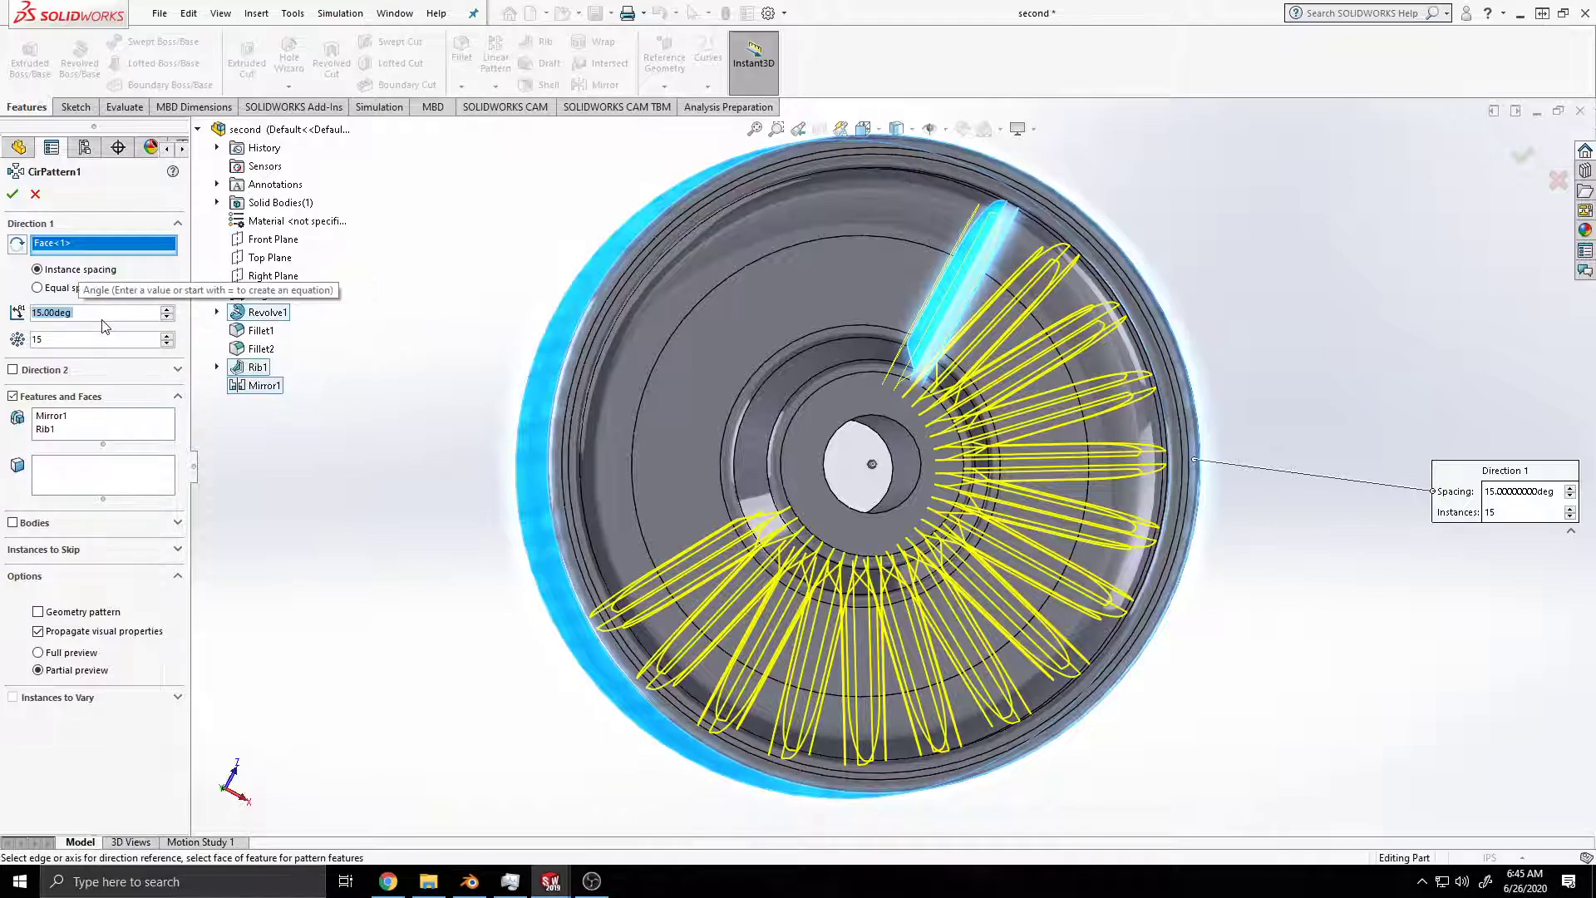
{"action": "type", "text": "360"}
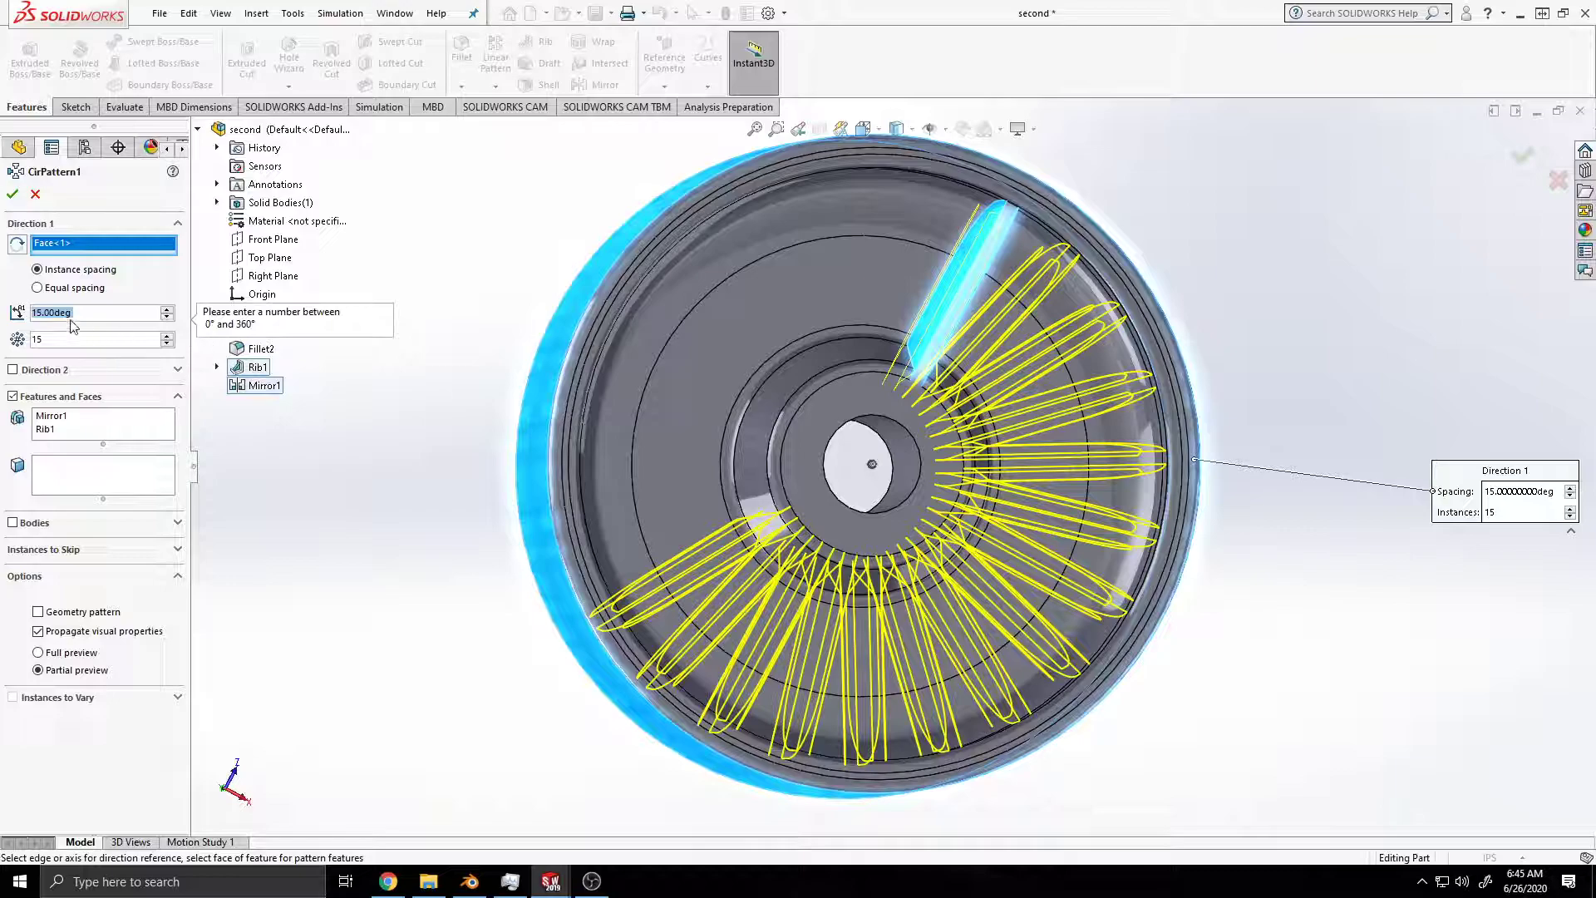
Step: Enter 300 degrees as the pattern's instance spacing, and raise it to 350 degrees
{"action": "left_click", "coordinate": [42, 312]}
{"action": "key", "text": "BackSpace"}
{"action": "key", "text": "BackSpace"}
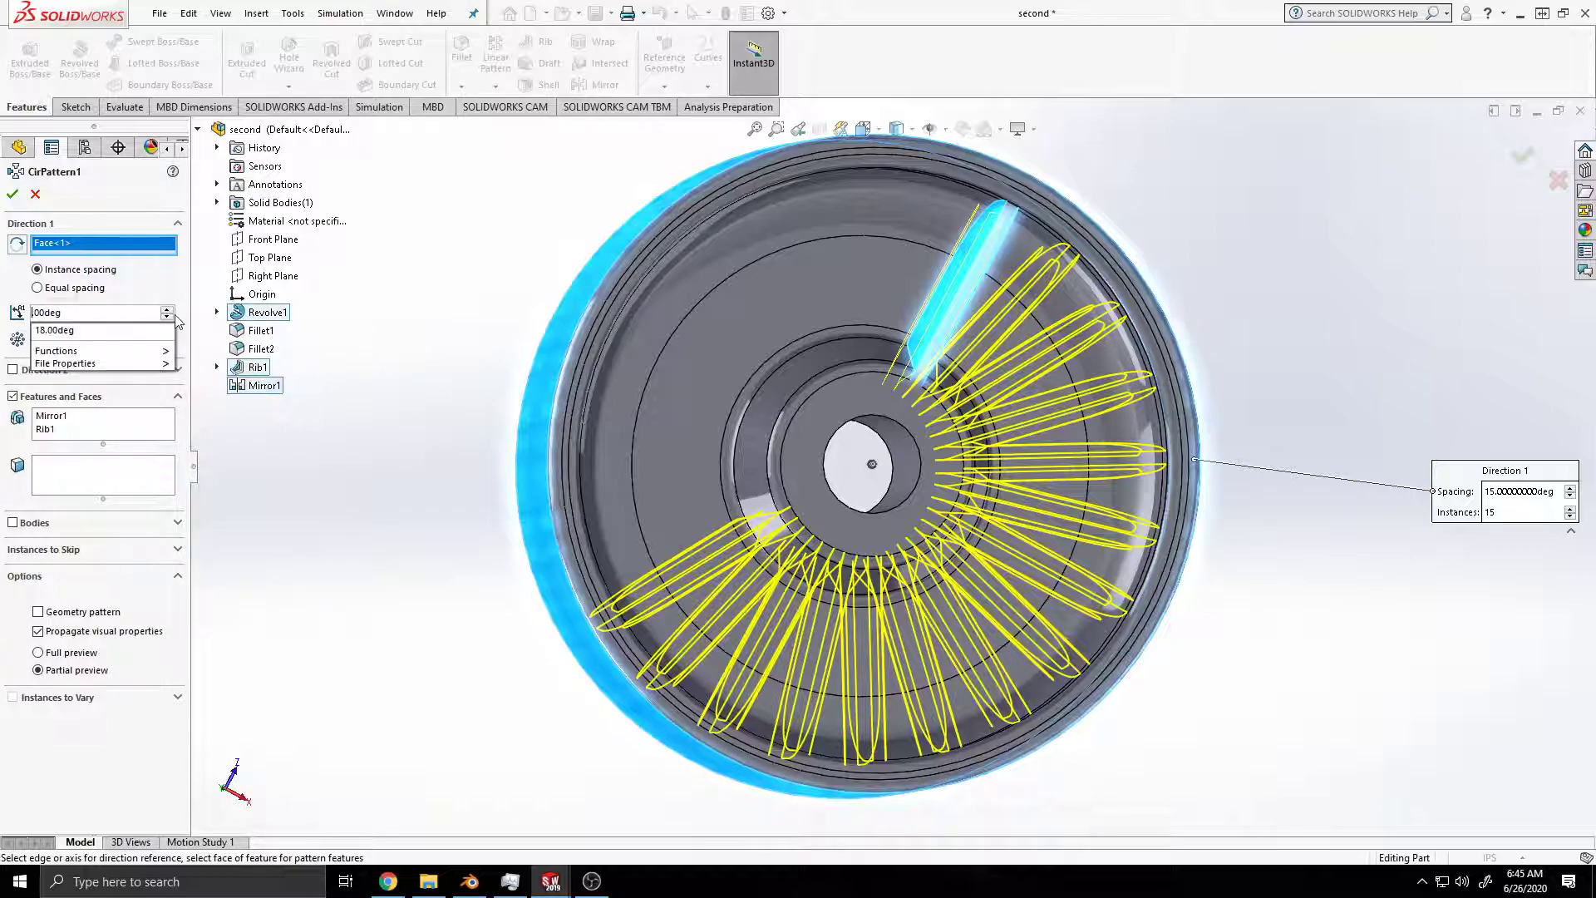
{"action": "type", "text": "300"}
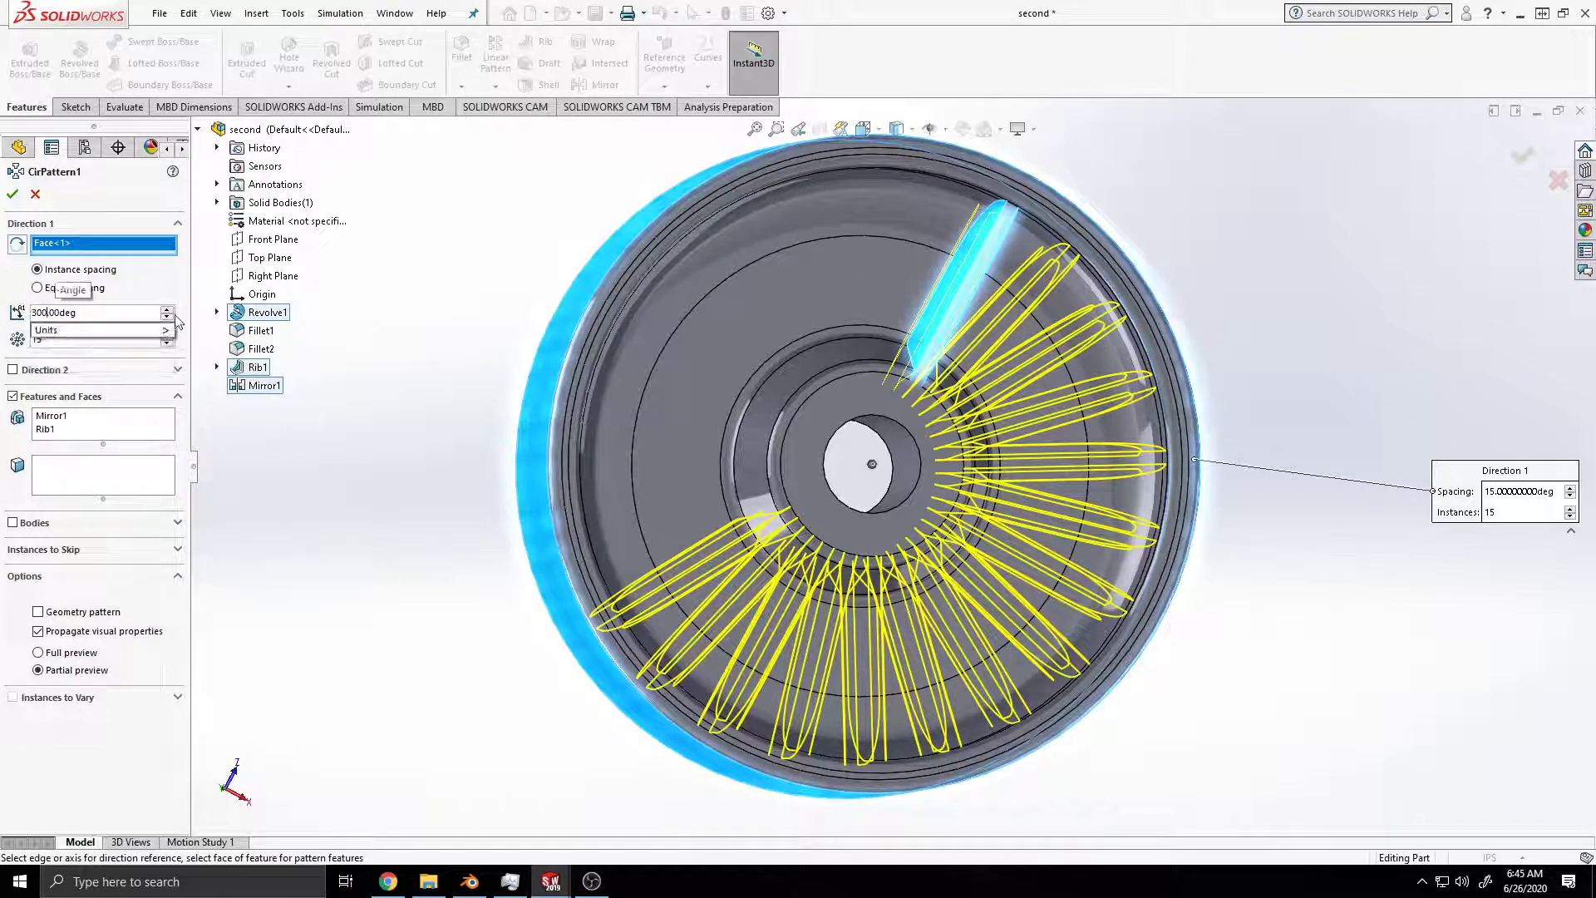
{"action": "key", "text": "Return"}
{"action": "left_click", "coordinate": [47, 314]}
{"action": "left_click", "coordinate": [169, 307]}
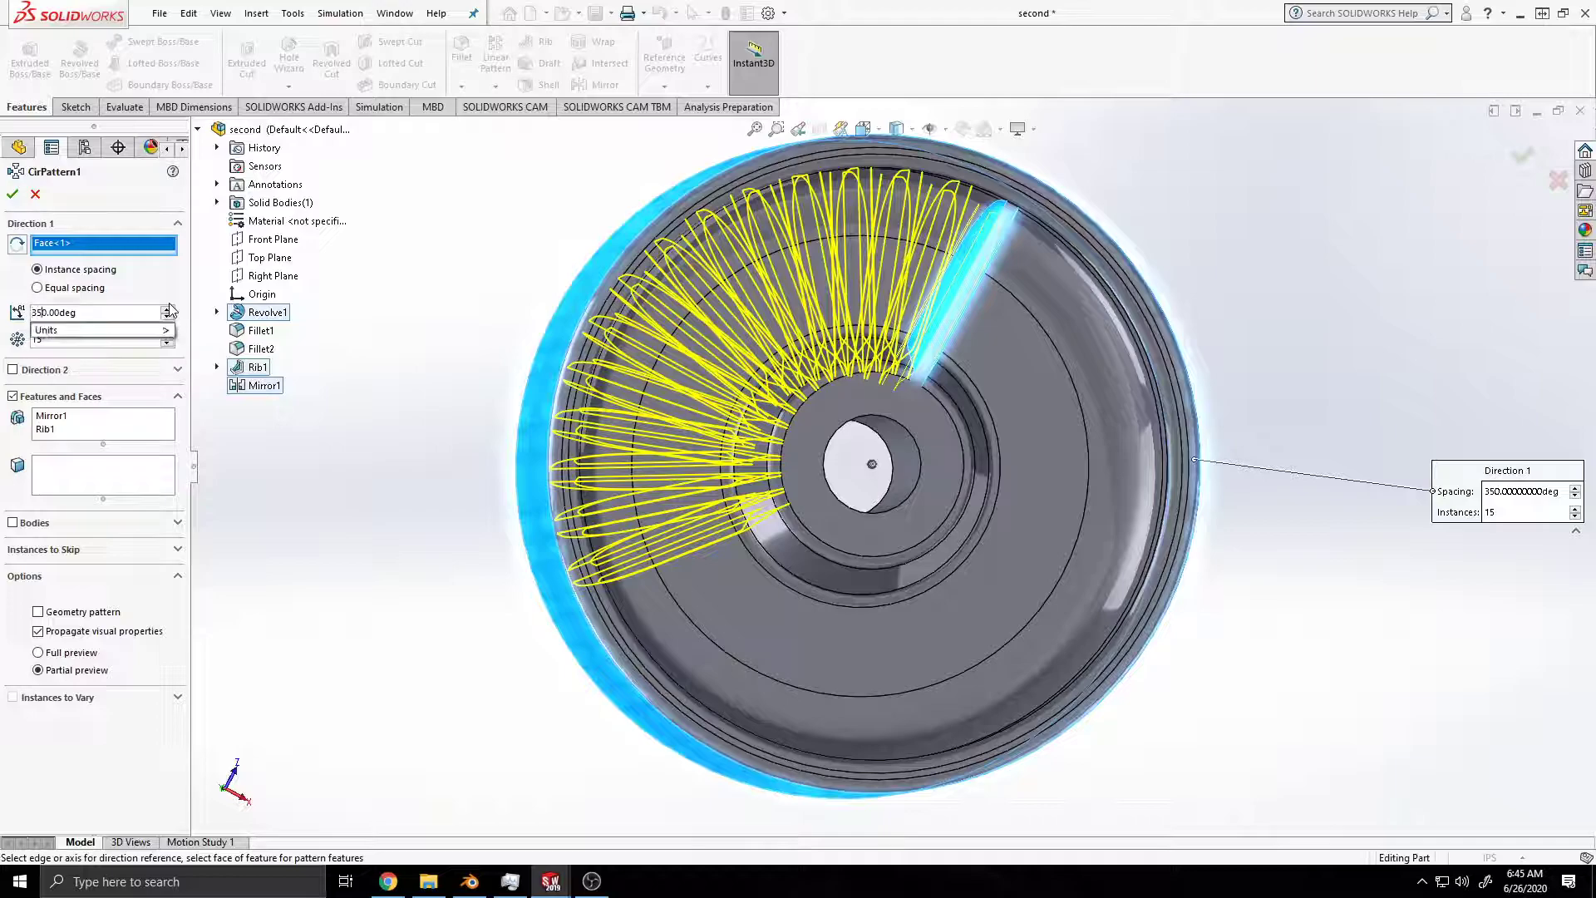
{"action": "left_click", "coordinate": [169, 309]}
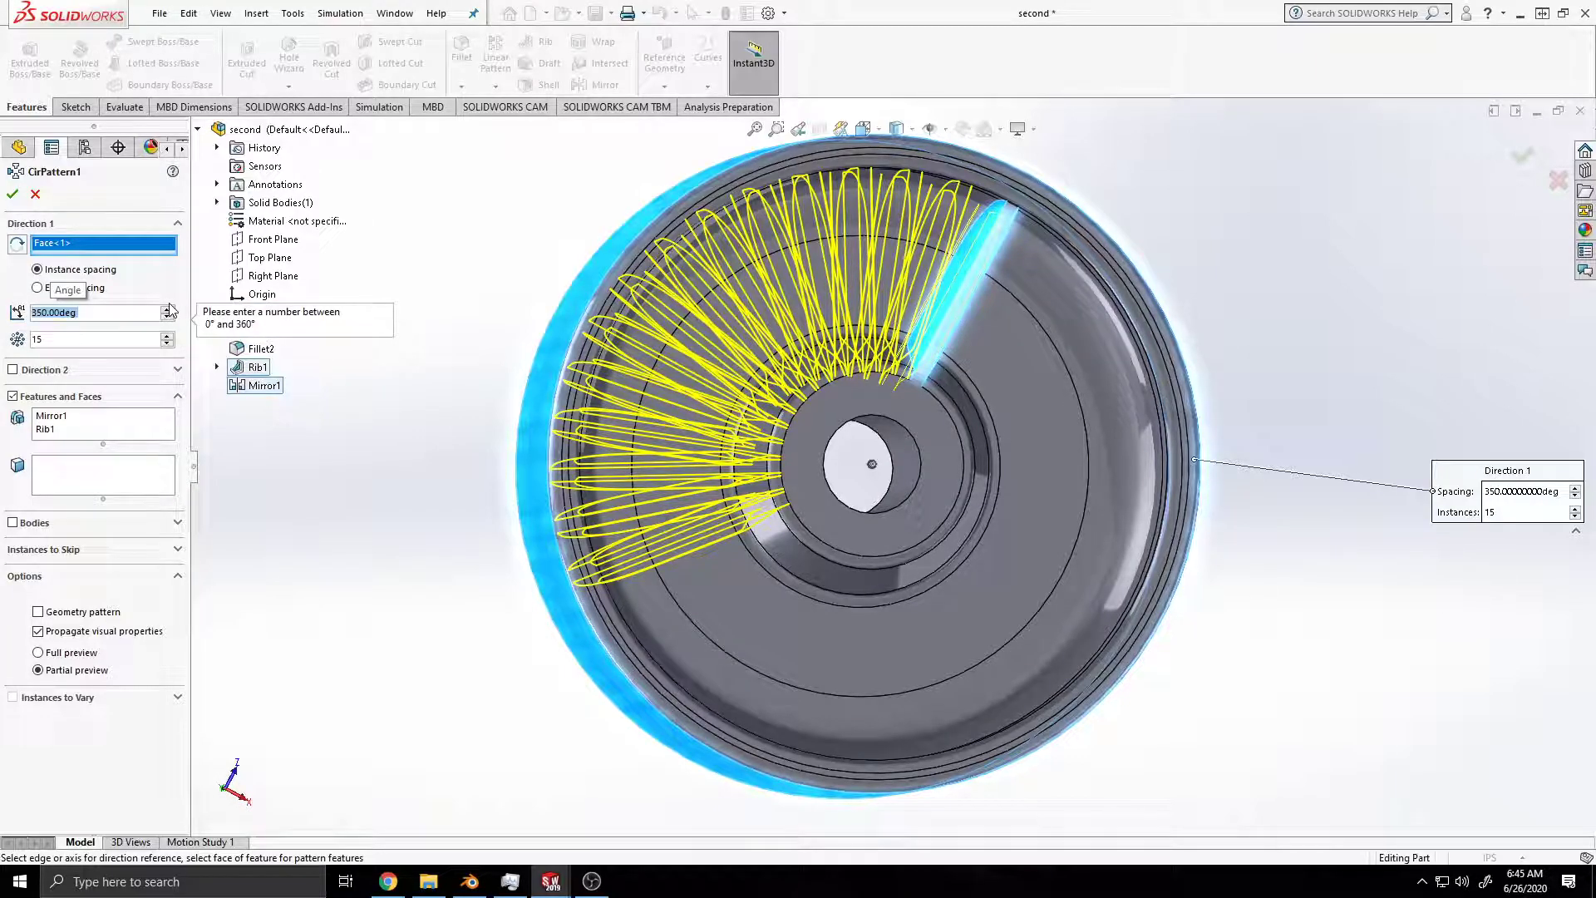
Step: Enter 358 degrees as the pattern's instance spacing, increase it to 360 degrees and check the preview around the wheel
{"action": "left_click", "coordinate": [62, 313]}
{"action": "left_click", "coordinate": [57, 313]}
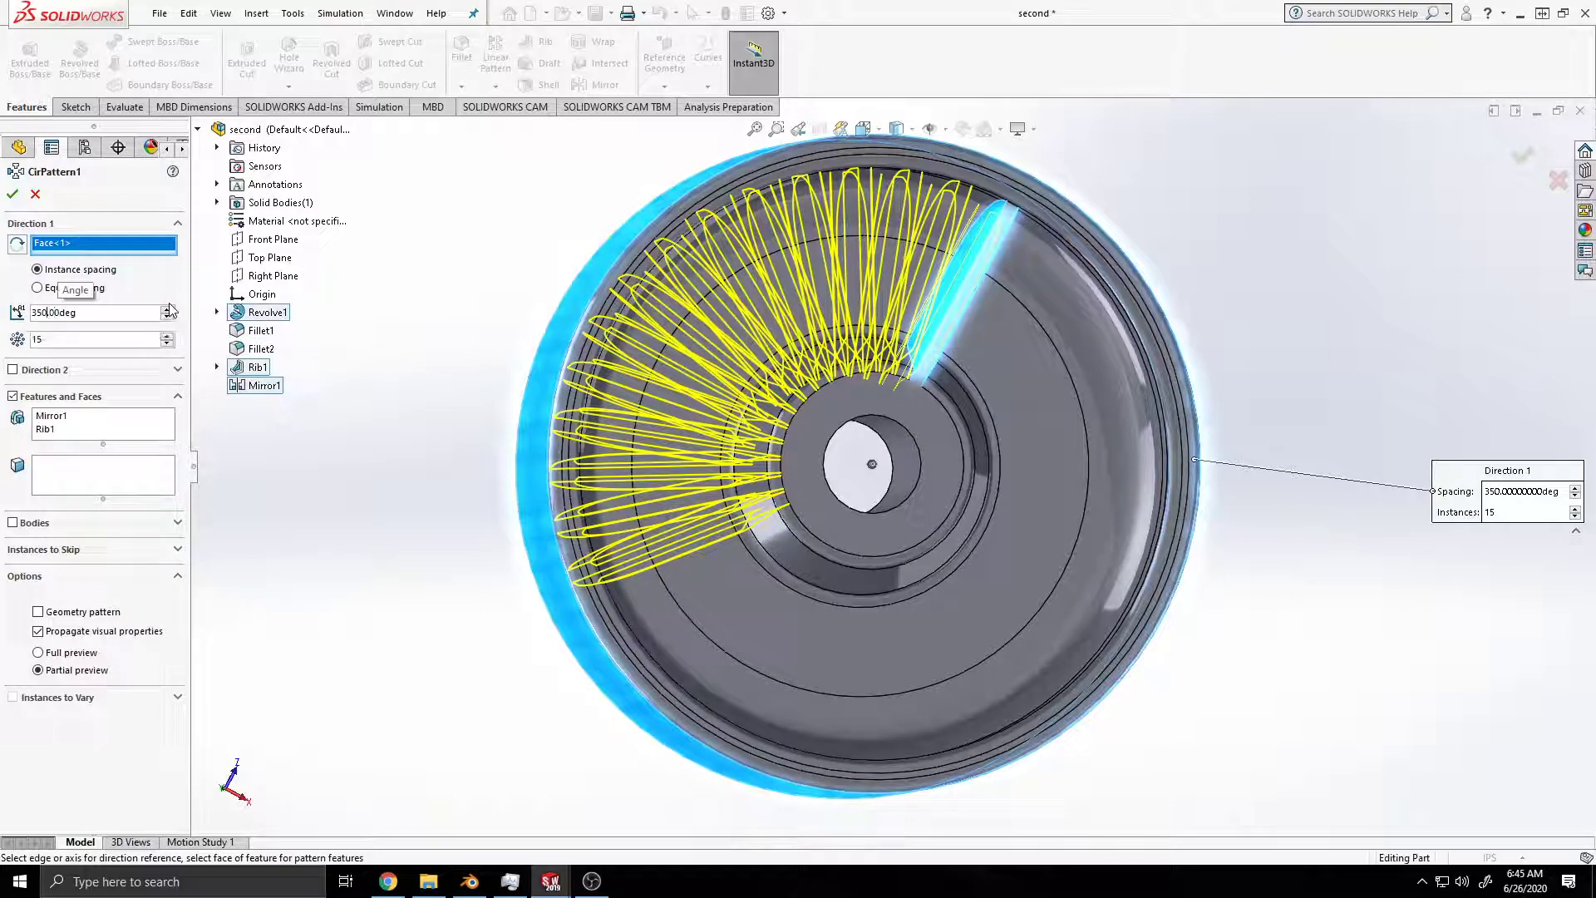
{"action": "key", "text": "BackSpace"}
{"action": "type", "text": "8"}
{"action": "key", "text": "Return"}
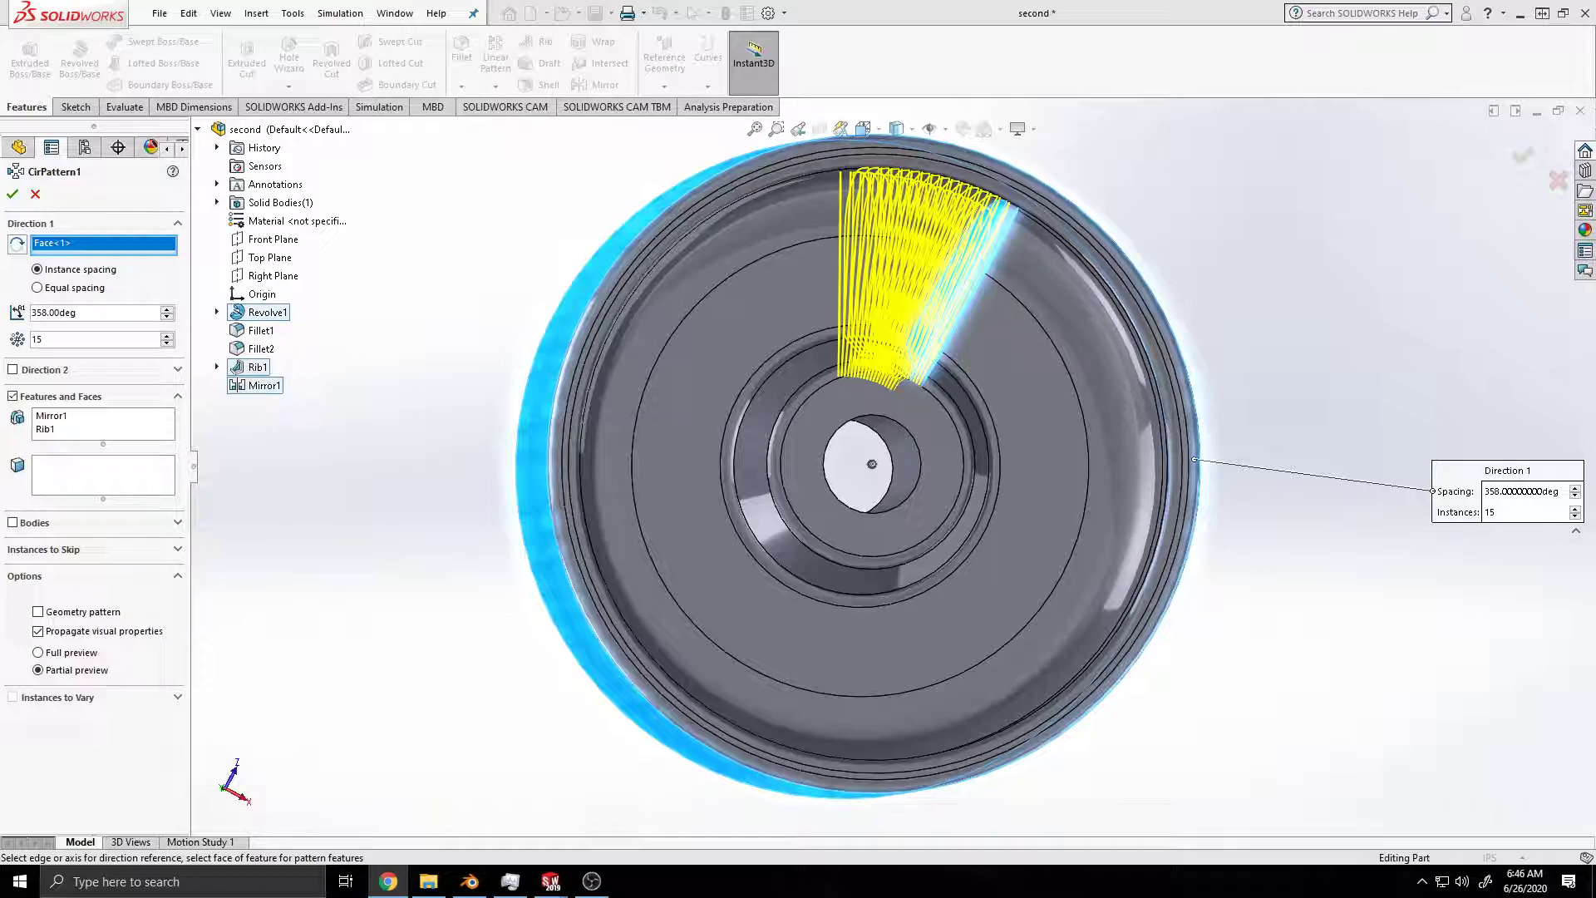
{"action": "left_click", "coordinate": [167, 310]}
{"action": "left_click", "coordinate": [167, 309]}
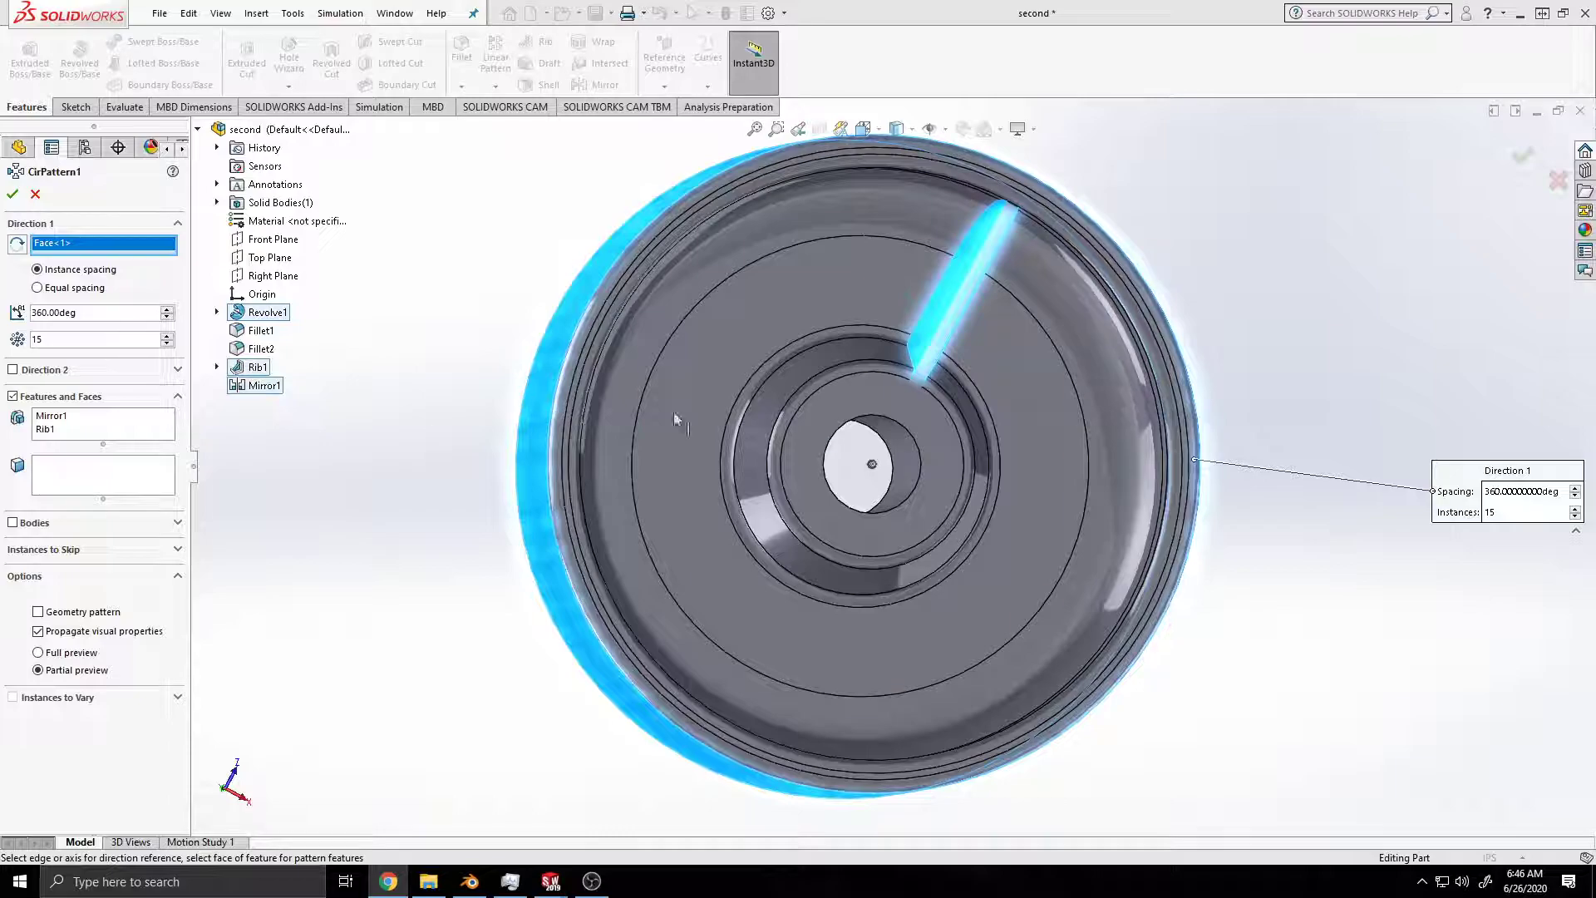
{"action": "middle_click_drag", "start_coordinate": [706, 415], "coordinate": [1253, 472]}
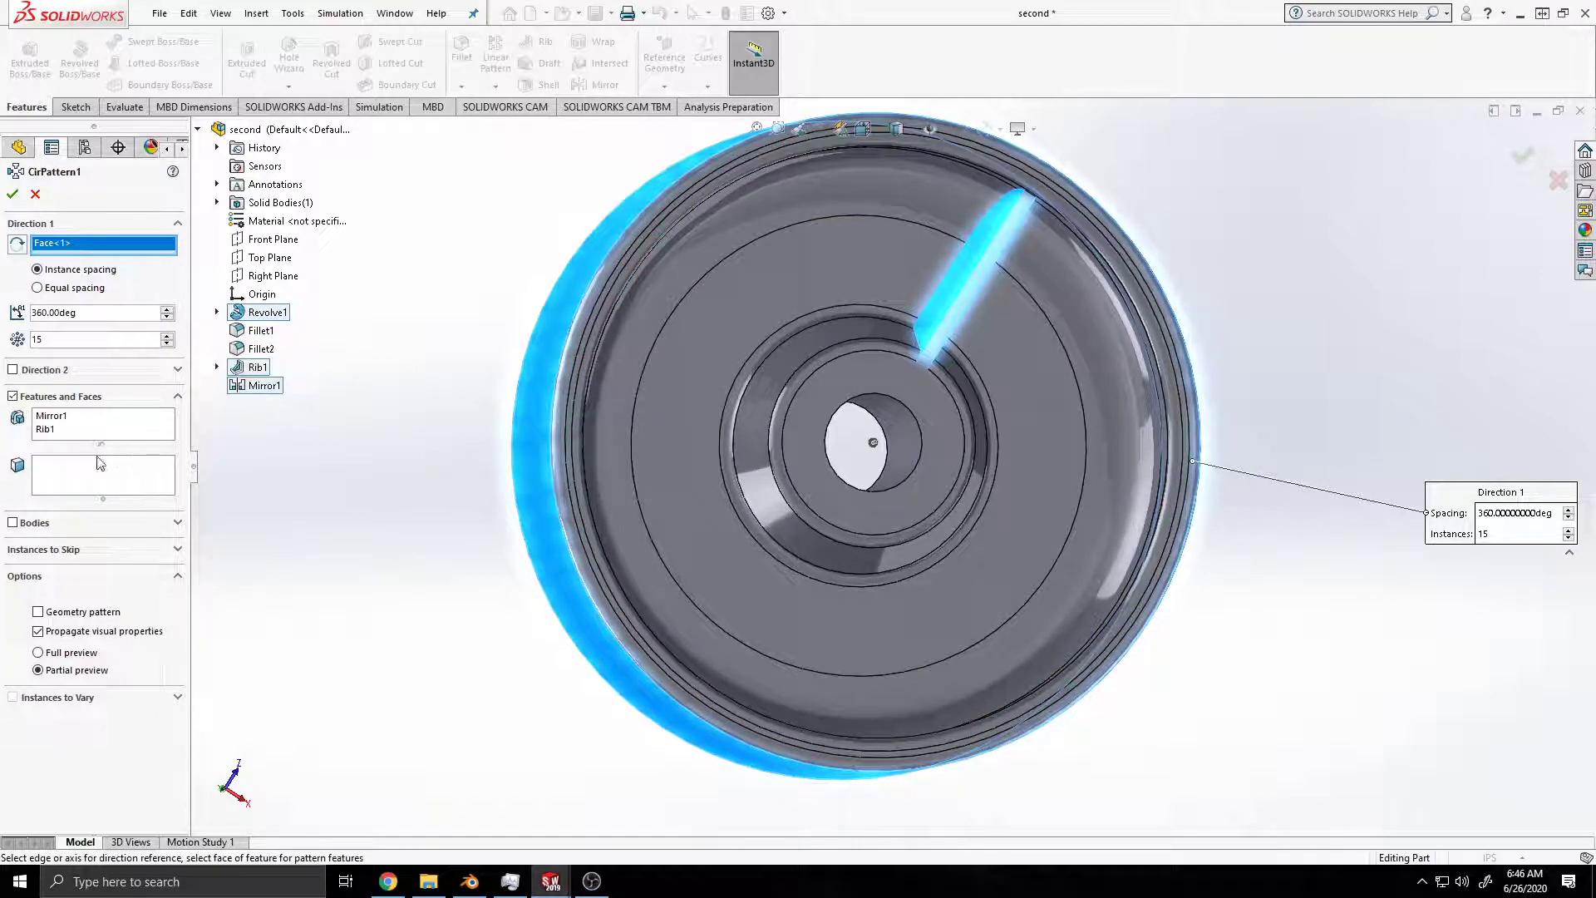
{"action": "middle_click_drag", "start_coordinate": [1004, 448], "coordinate": [965, 447]}
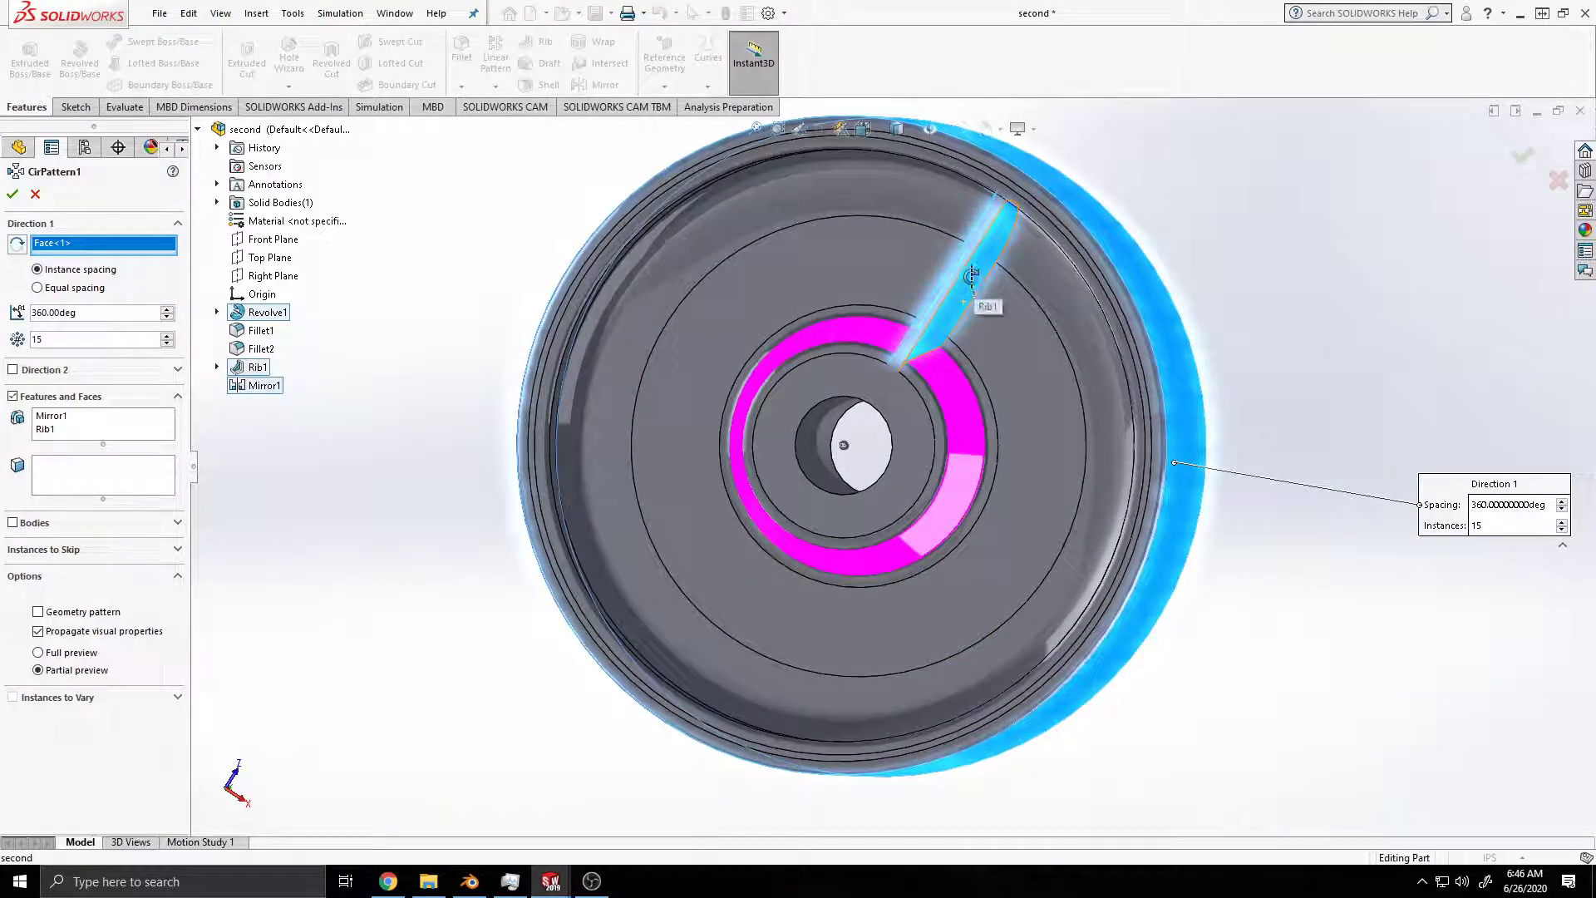
Step: Try 2 instances for the circular pattern of the ribs and set the count back to 15
{"action": "double_click", "coordinate": [92, 338]}
{"action": "type", "text": "2"}
{"action": "key", "text": "Return"}
{"action": "key", "text": "BackSpace"}
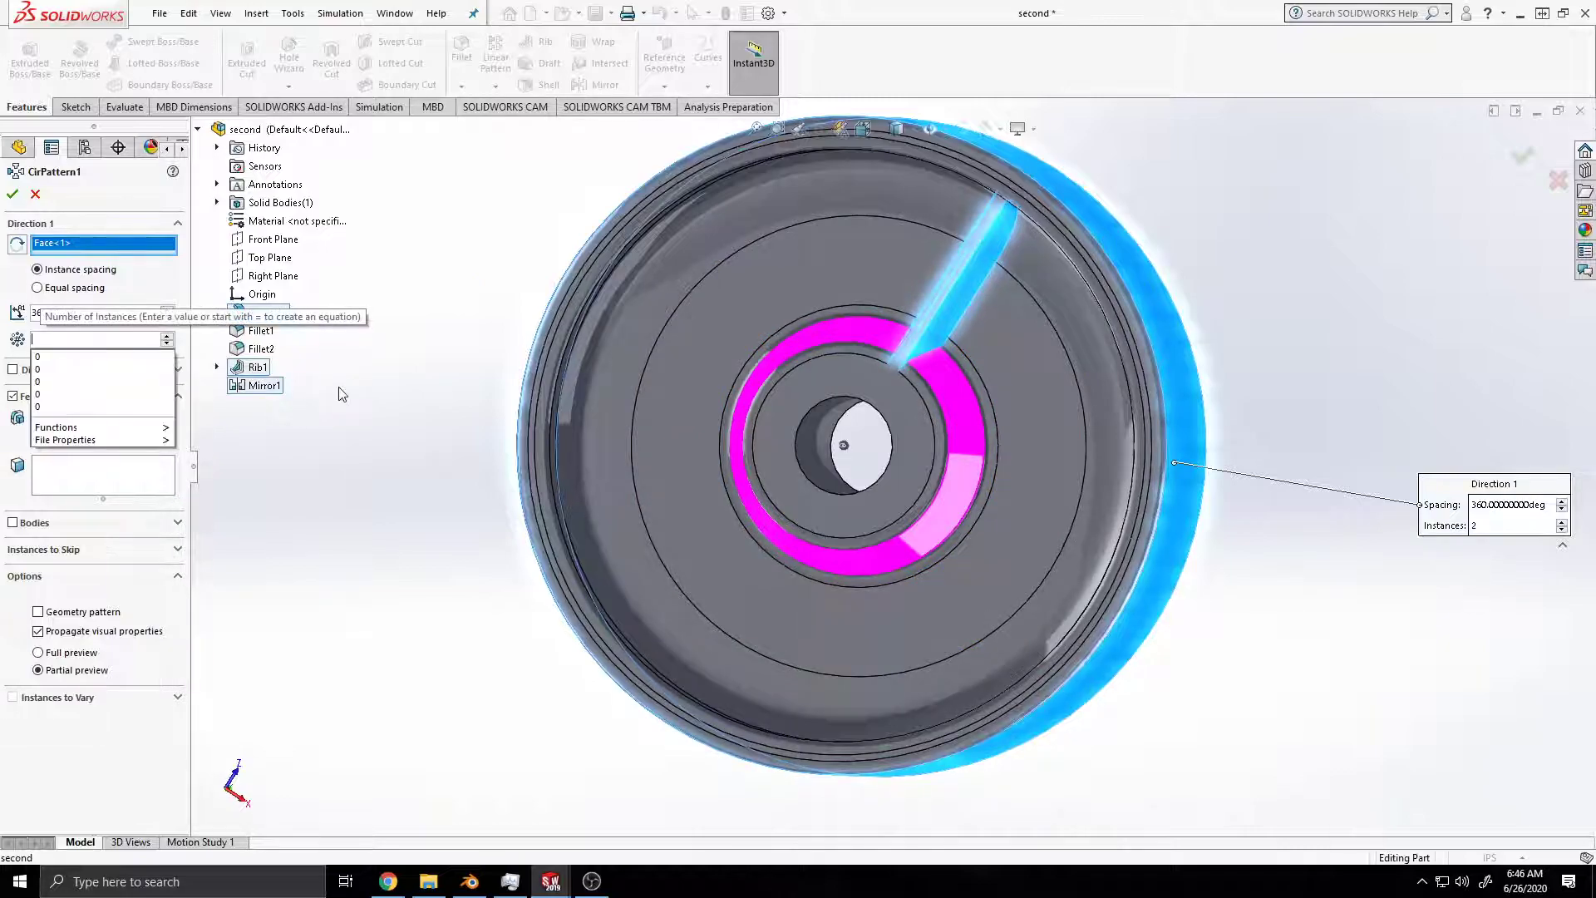
{"action": "type", "text": "15"}
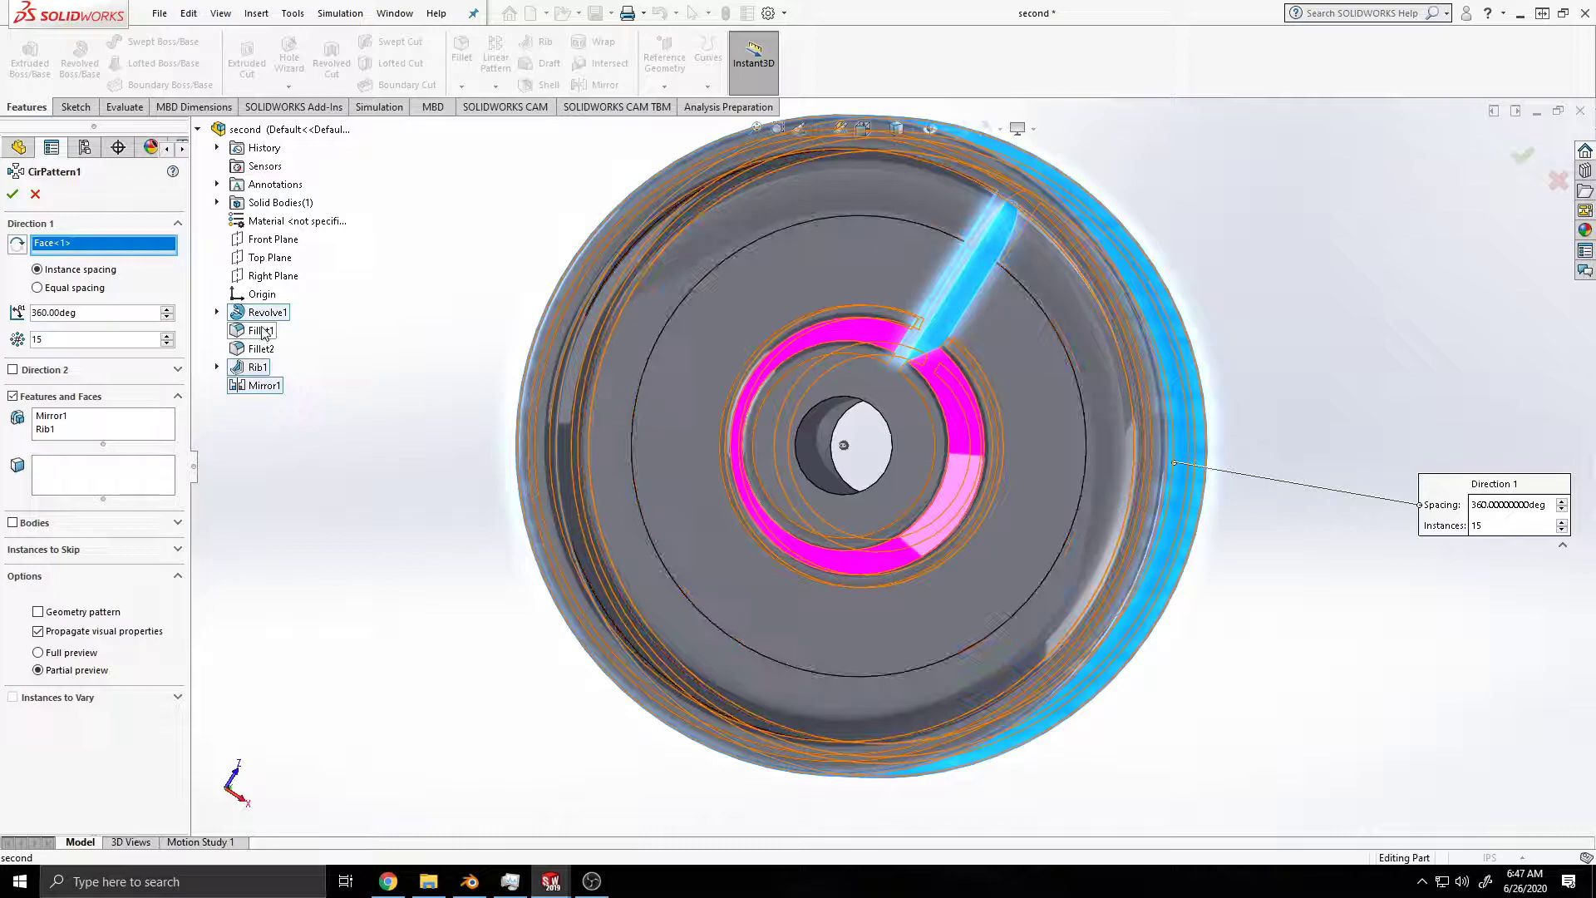
Step: Try the rim's outer face and the web's flat annular face as the circular pattern's direction reference, and clear the selection
{"action": "left_click", "coordinate": [1157, 310]}
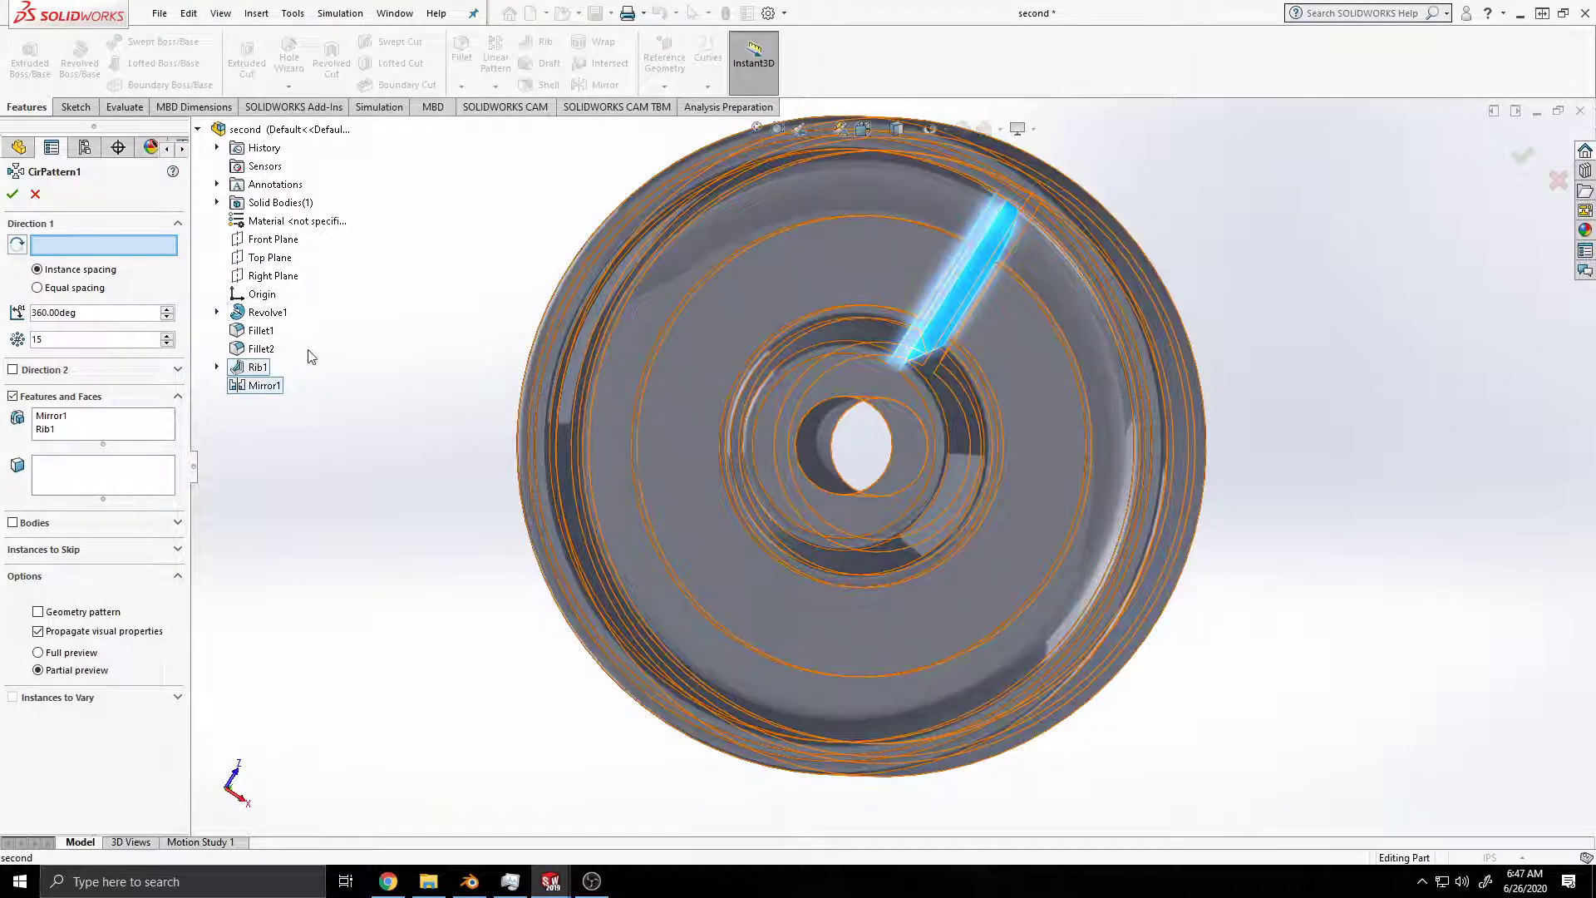
{"action": "left_click", "coordinate": [261, 332]}
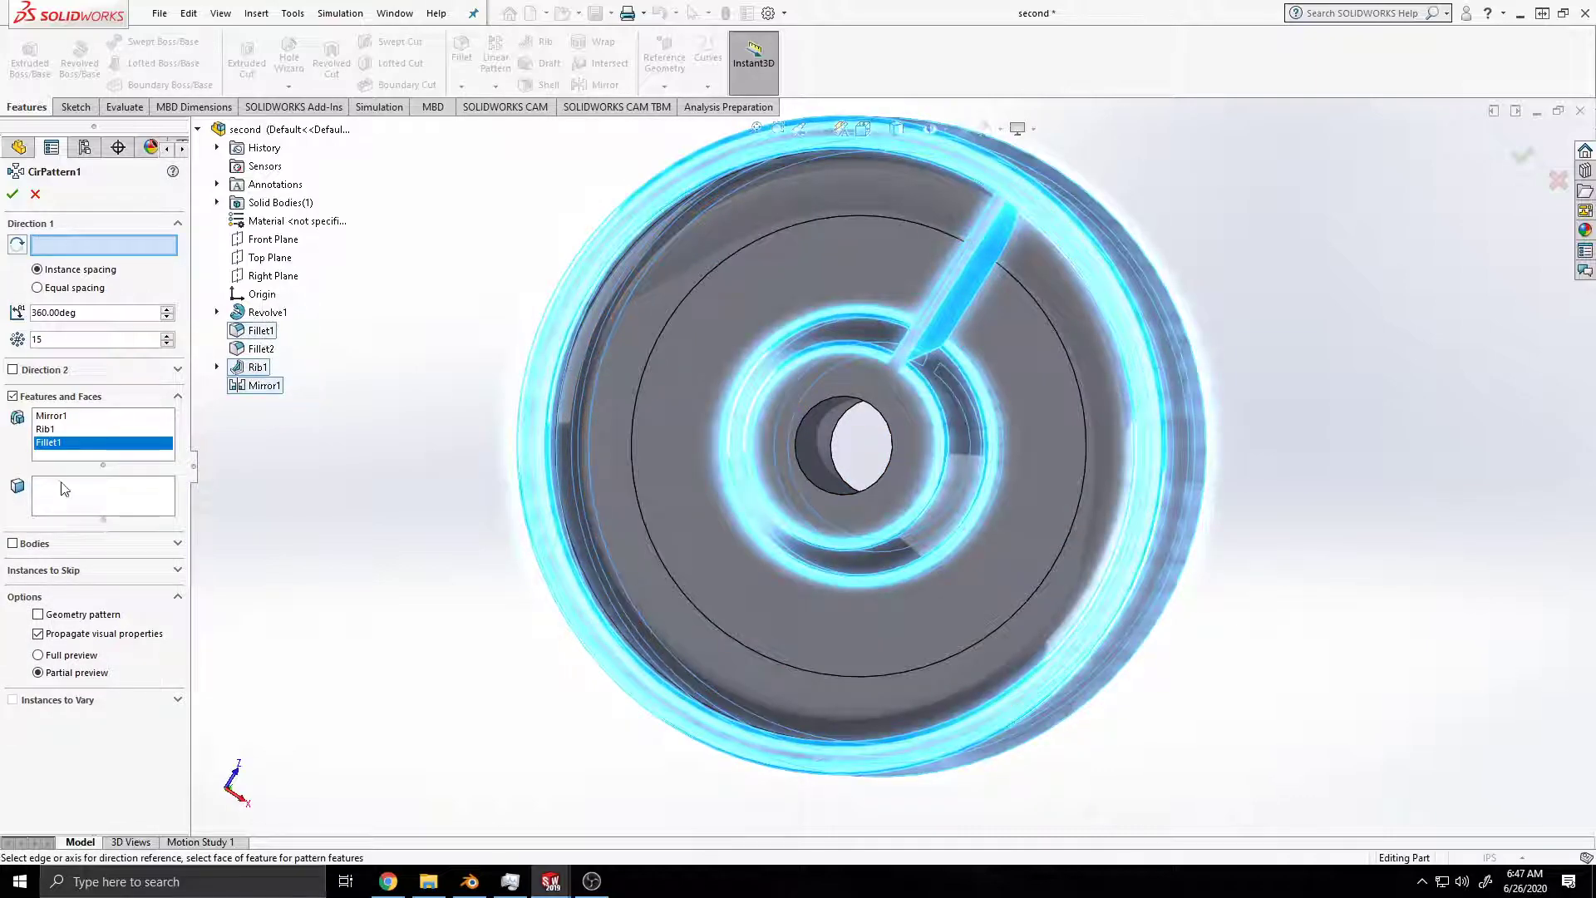
{"action": "left_click", "coordinate": [263, 334]}
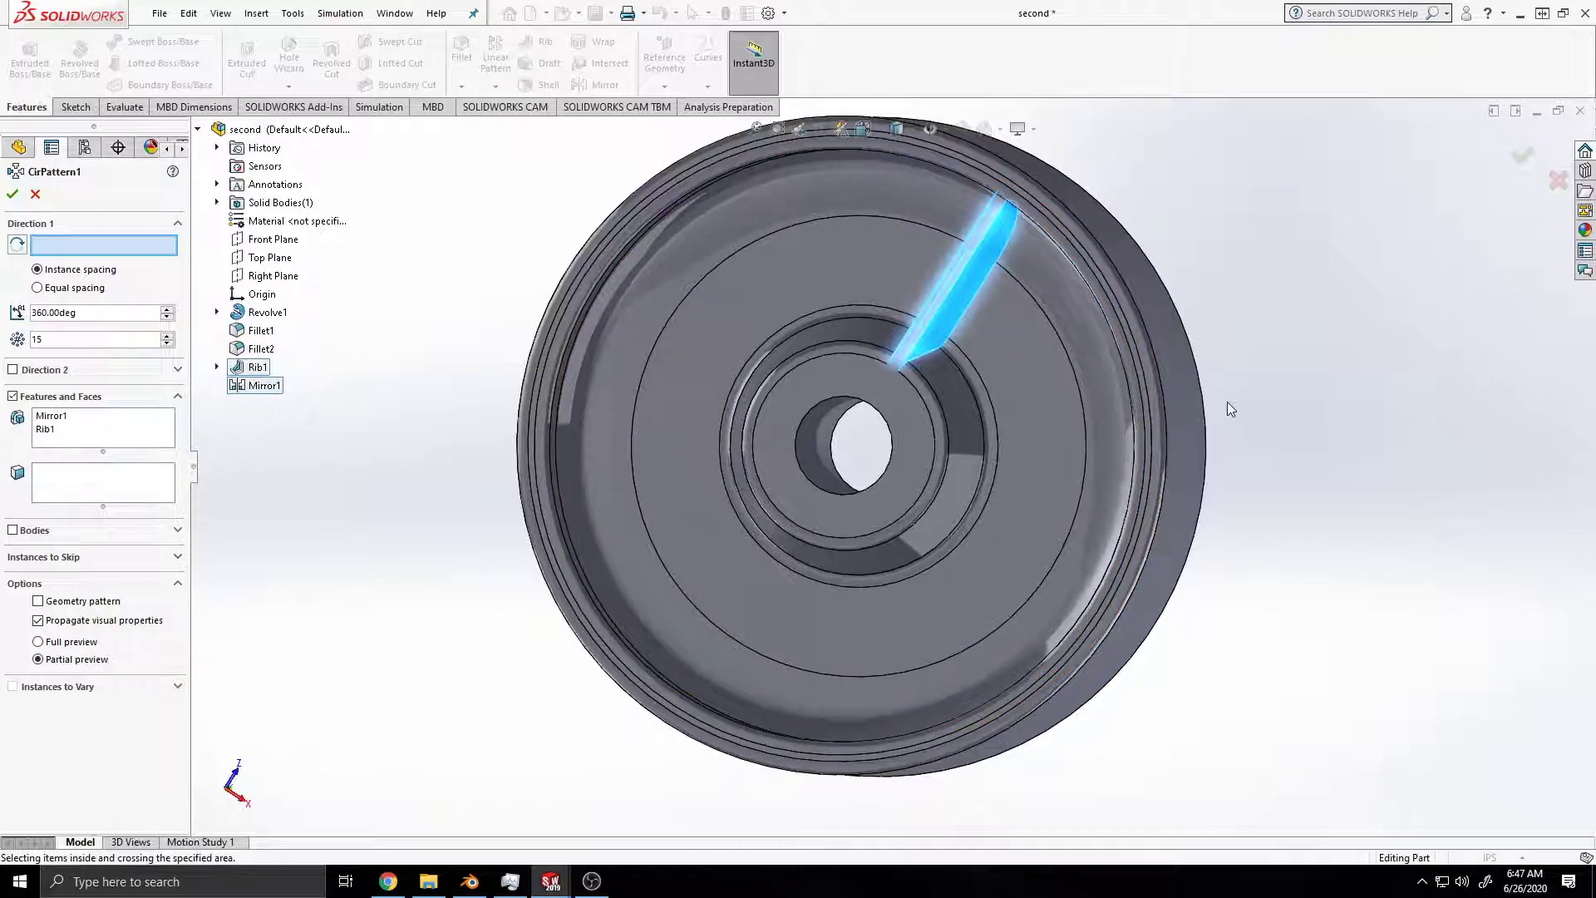
{"action": "left_click", "coordinate": [1177, 414]}
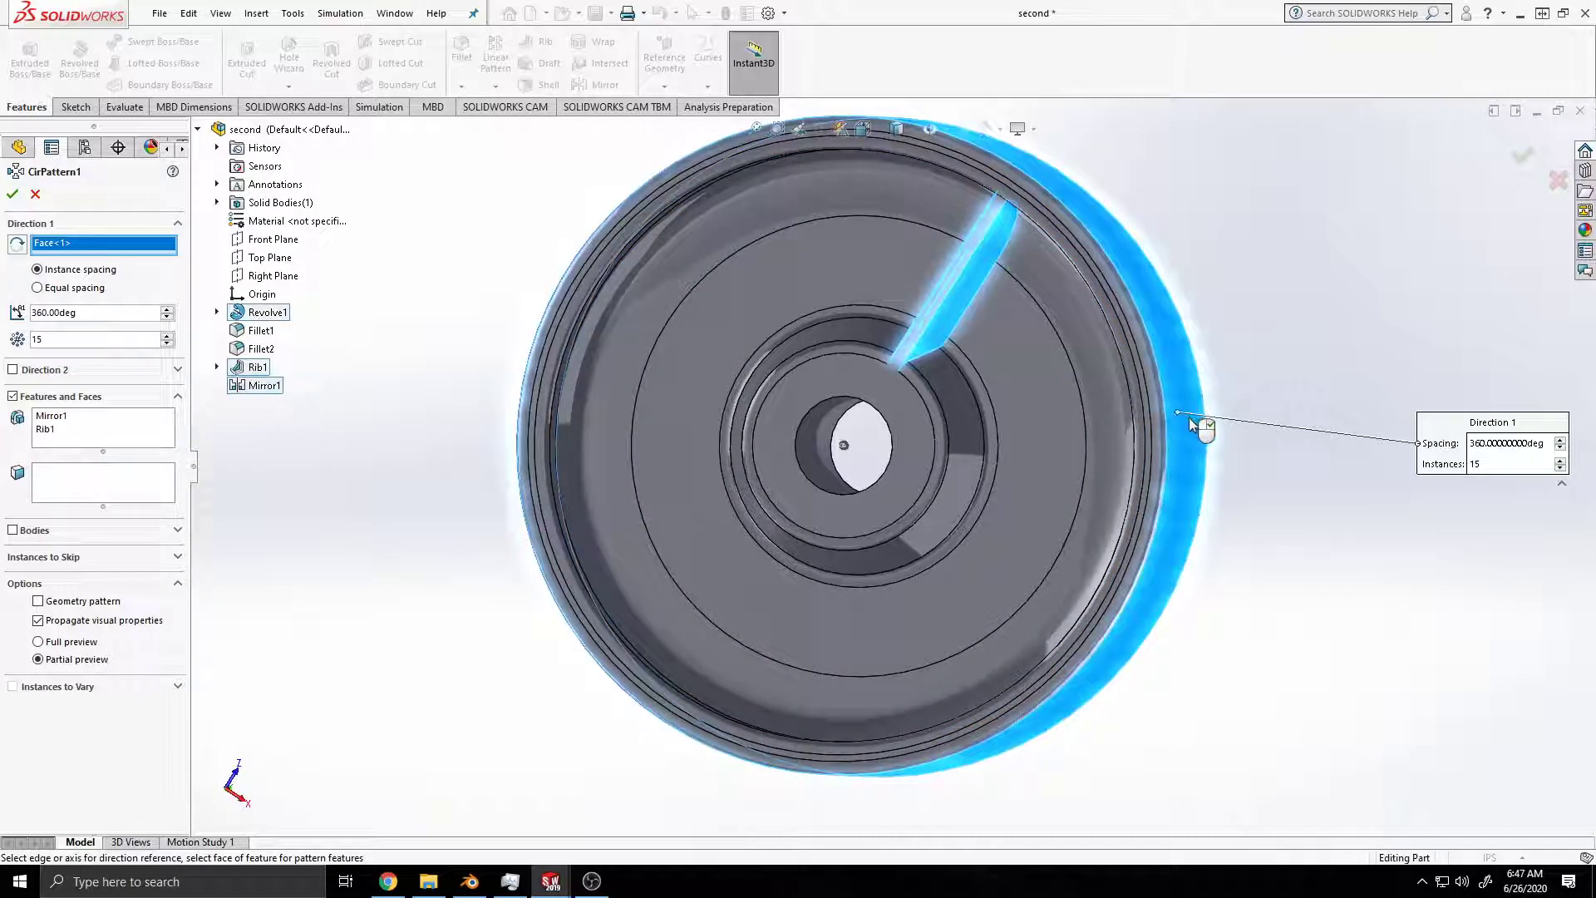
{"action": "left_click", "coordinate": [1038, 457]}
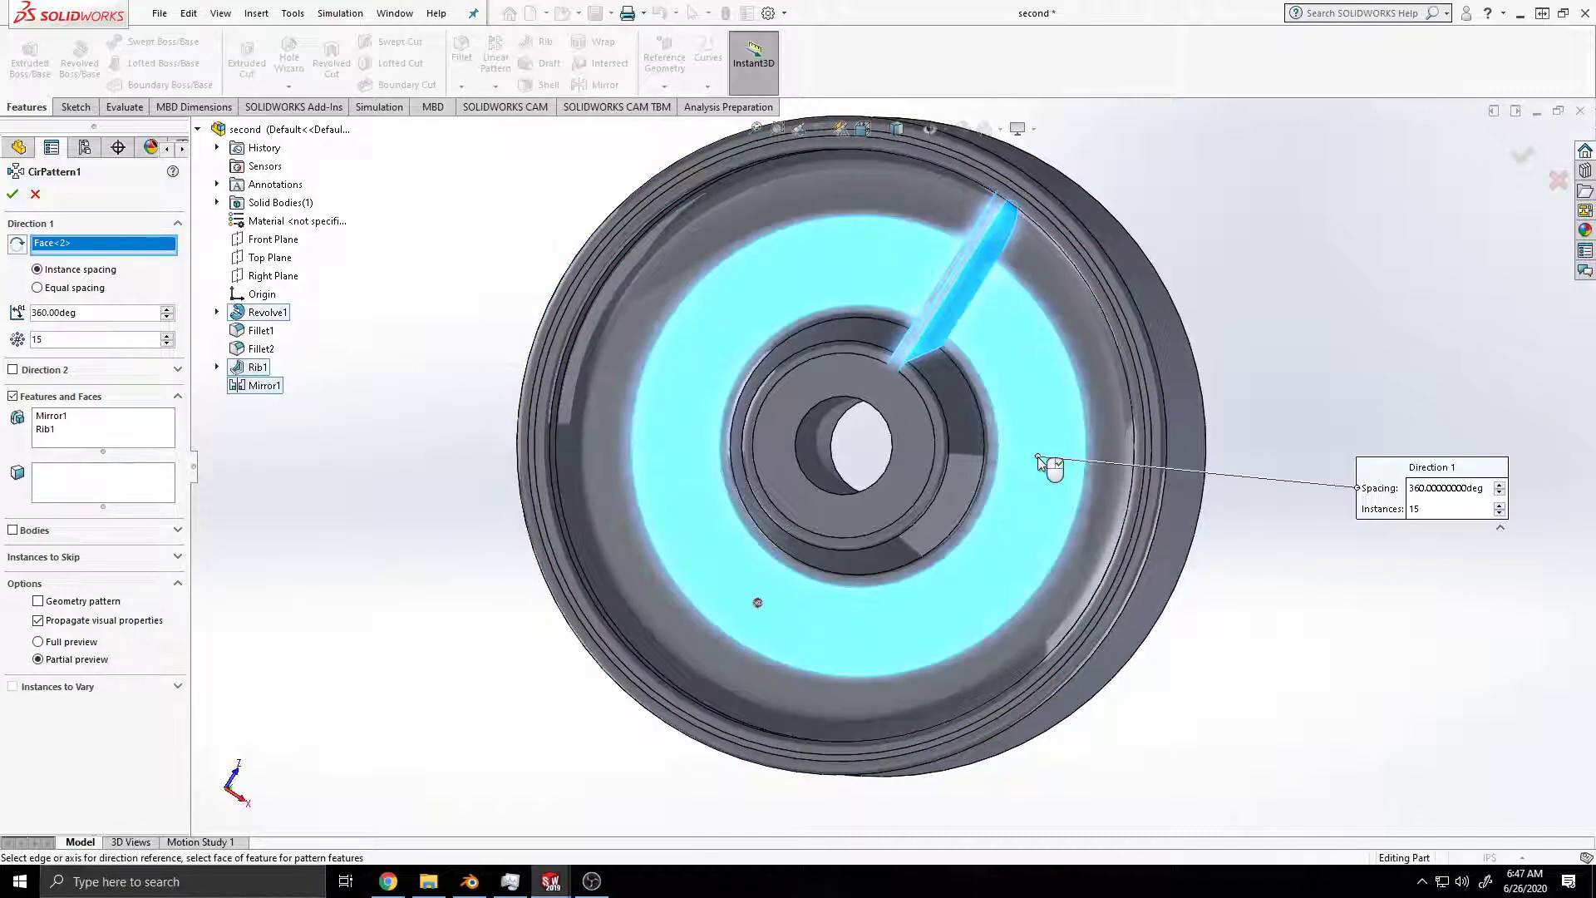
{"action": "left_click", "coordinate": [1038, 458]}
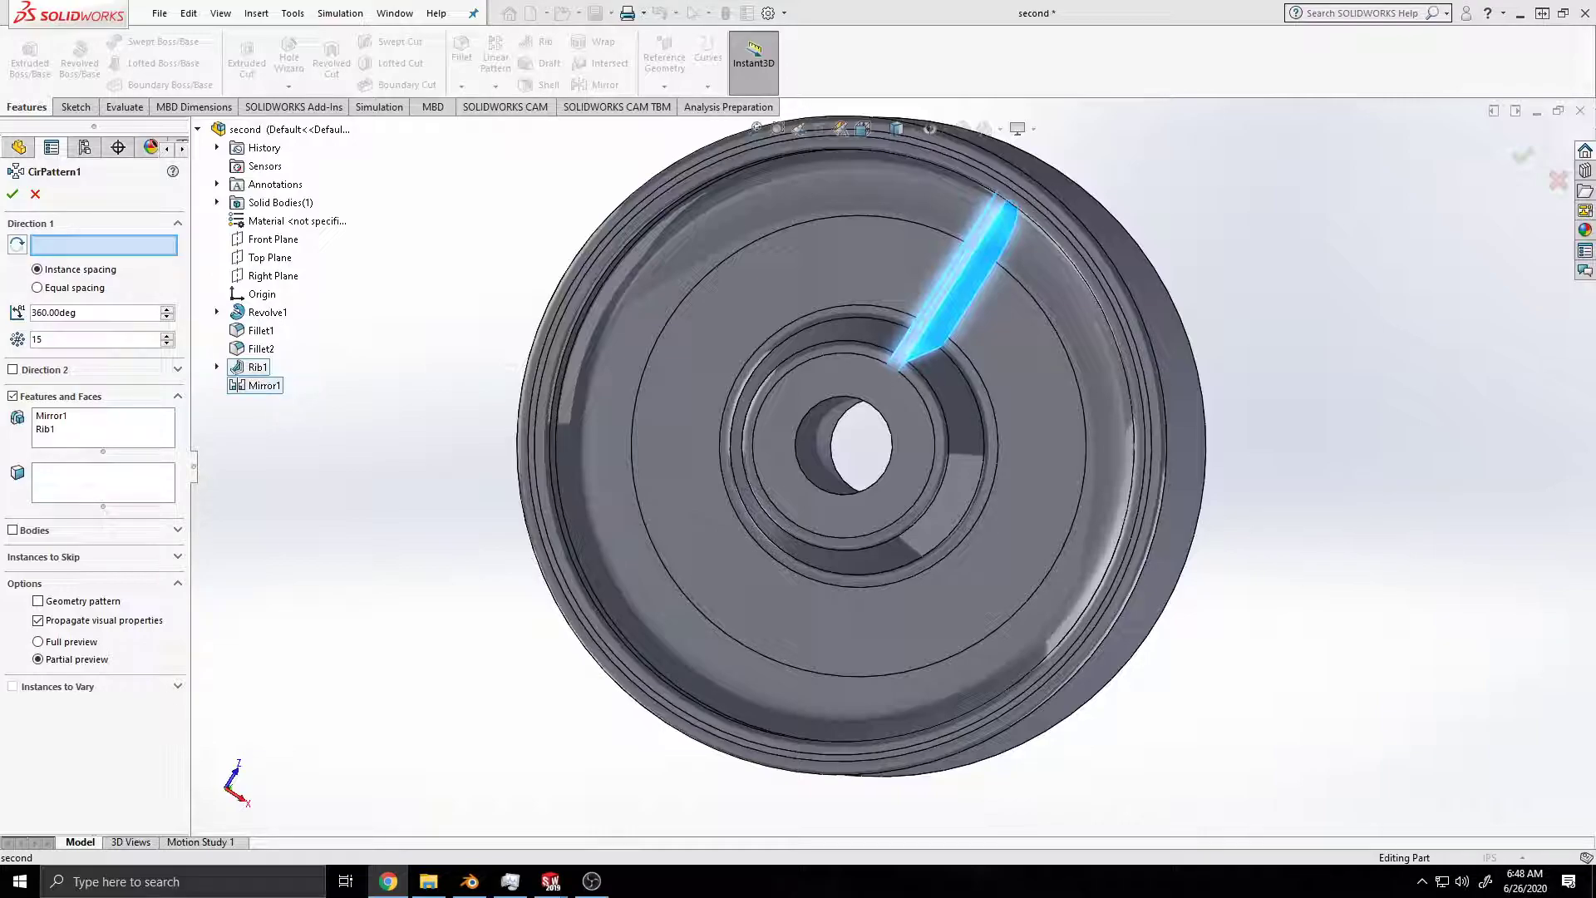
Step: Complete the circular pattern of both ribs with equal spacing over 360 degrees about the rim's outer face, and inspect the wheel
{"action": "left_click", "coordinate": [37, 287]}
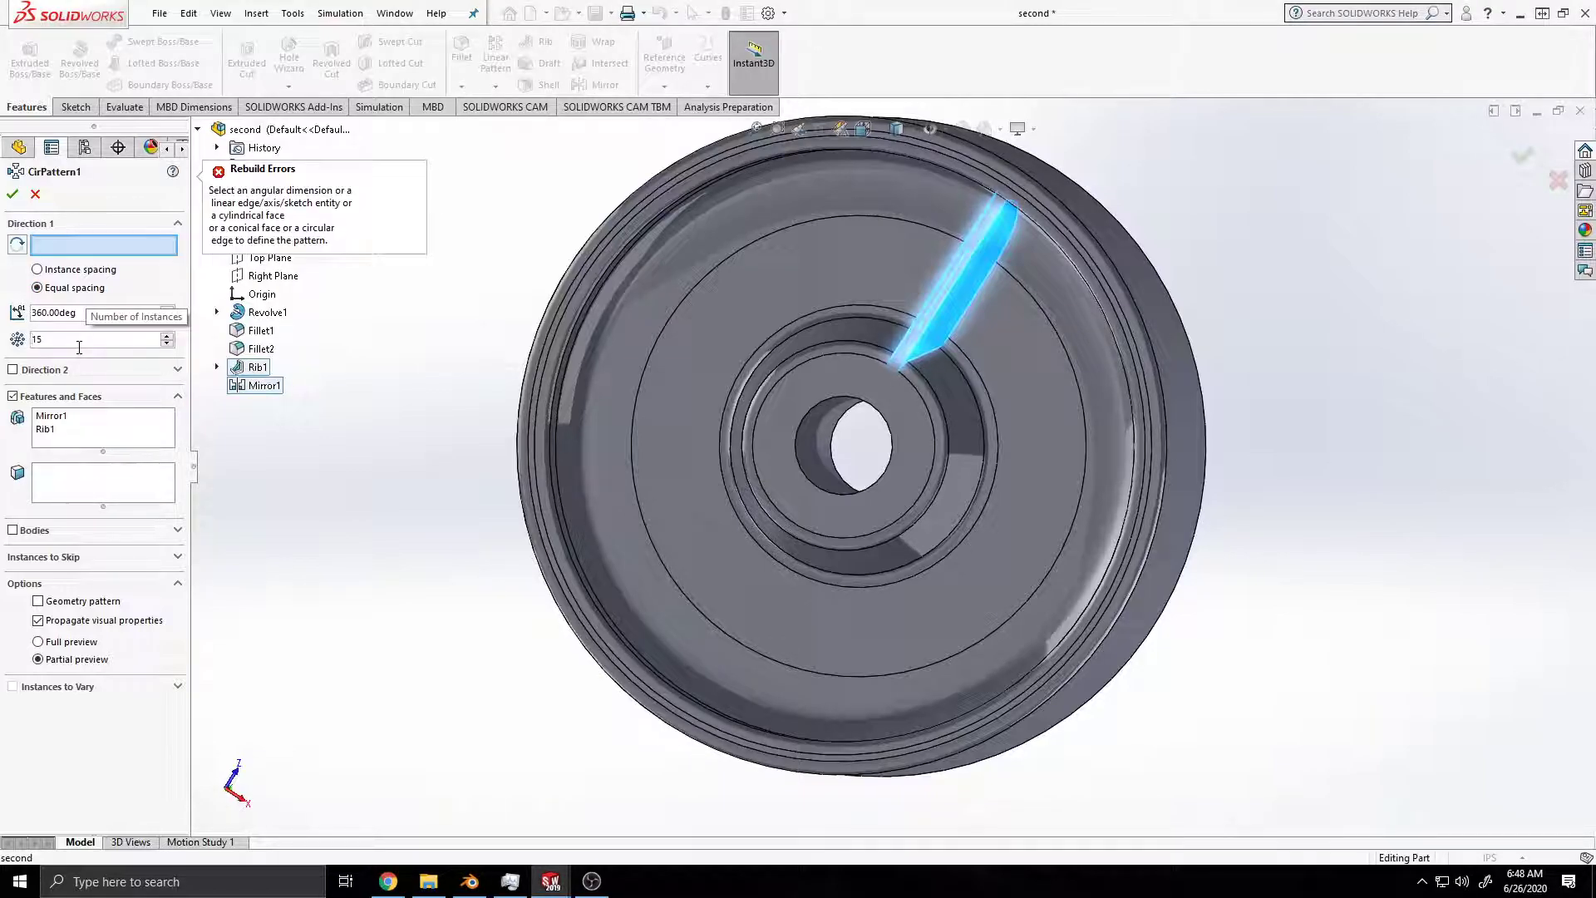
{"action": "left_click", "coordinate": [1172, 474]}
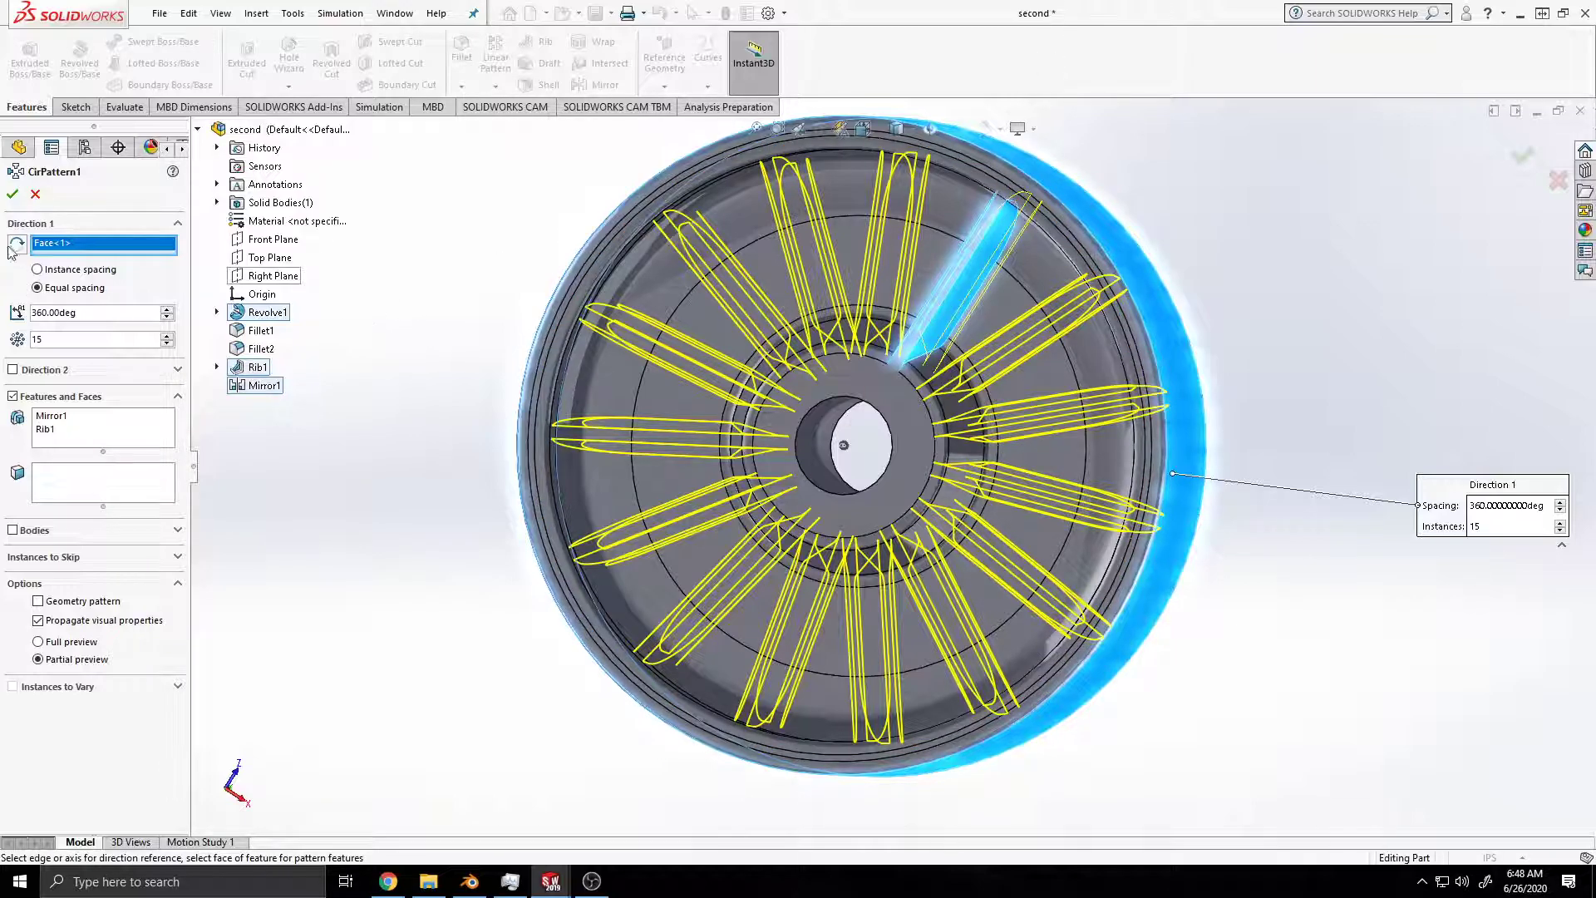
{"action": "left_click", "coordinate": [13, 194]}
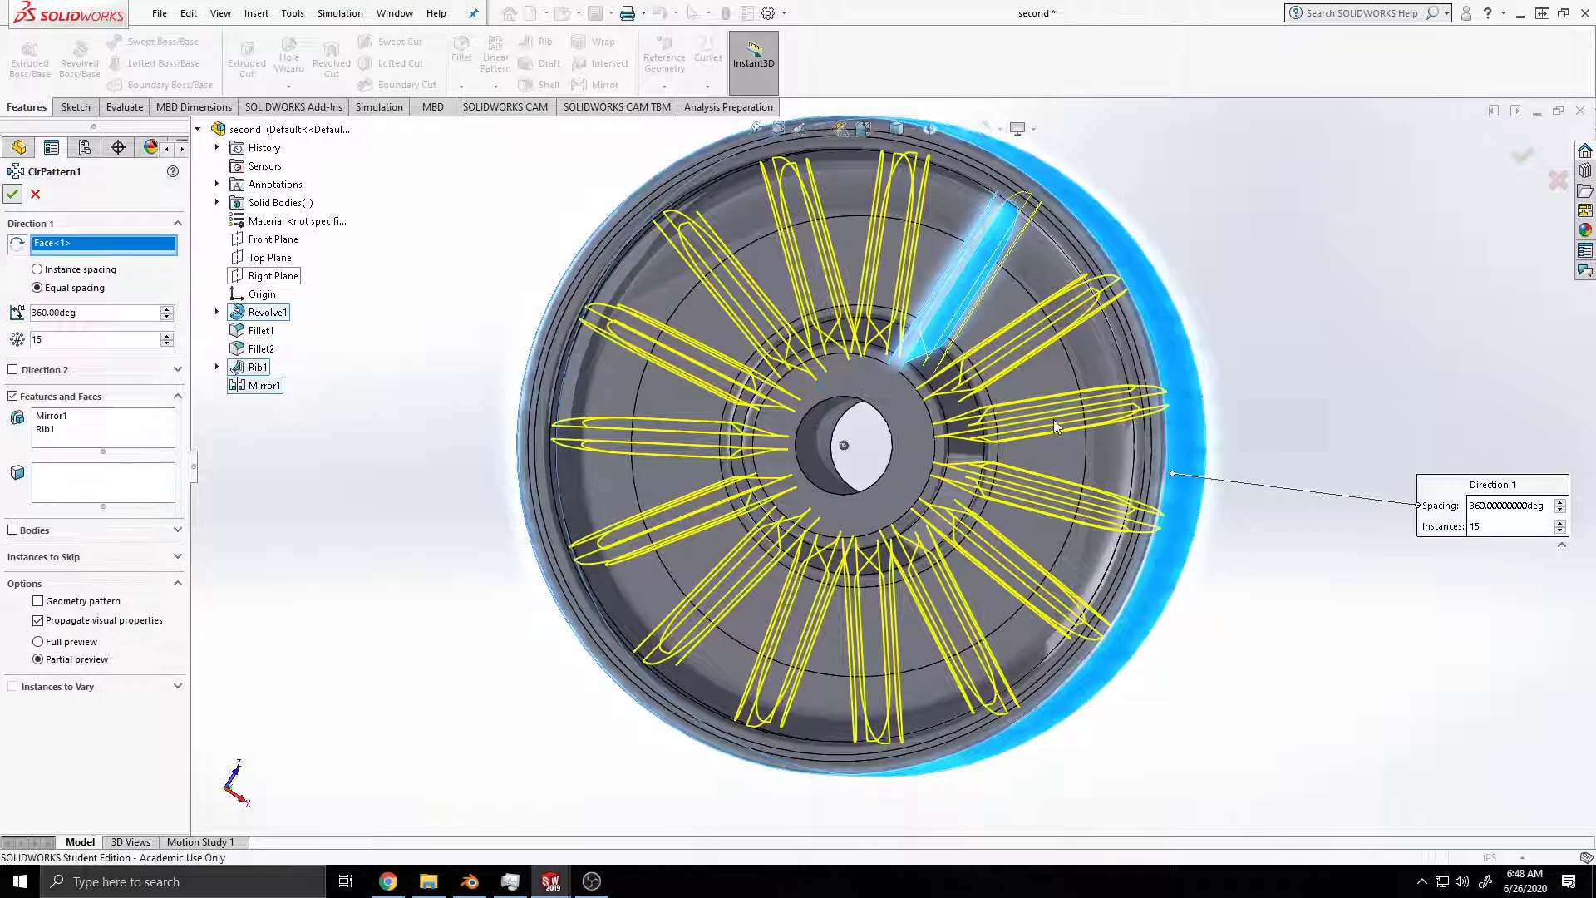
{"action": "middle_click_drag", "start_coordinate": [1270, 439], "coordinate": [586, 644]}
{"action": "middle_click_drag", "start_coordinate": [901, 619], "coordinate": [878, 716]}
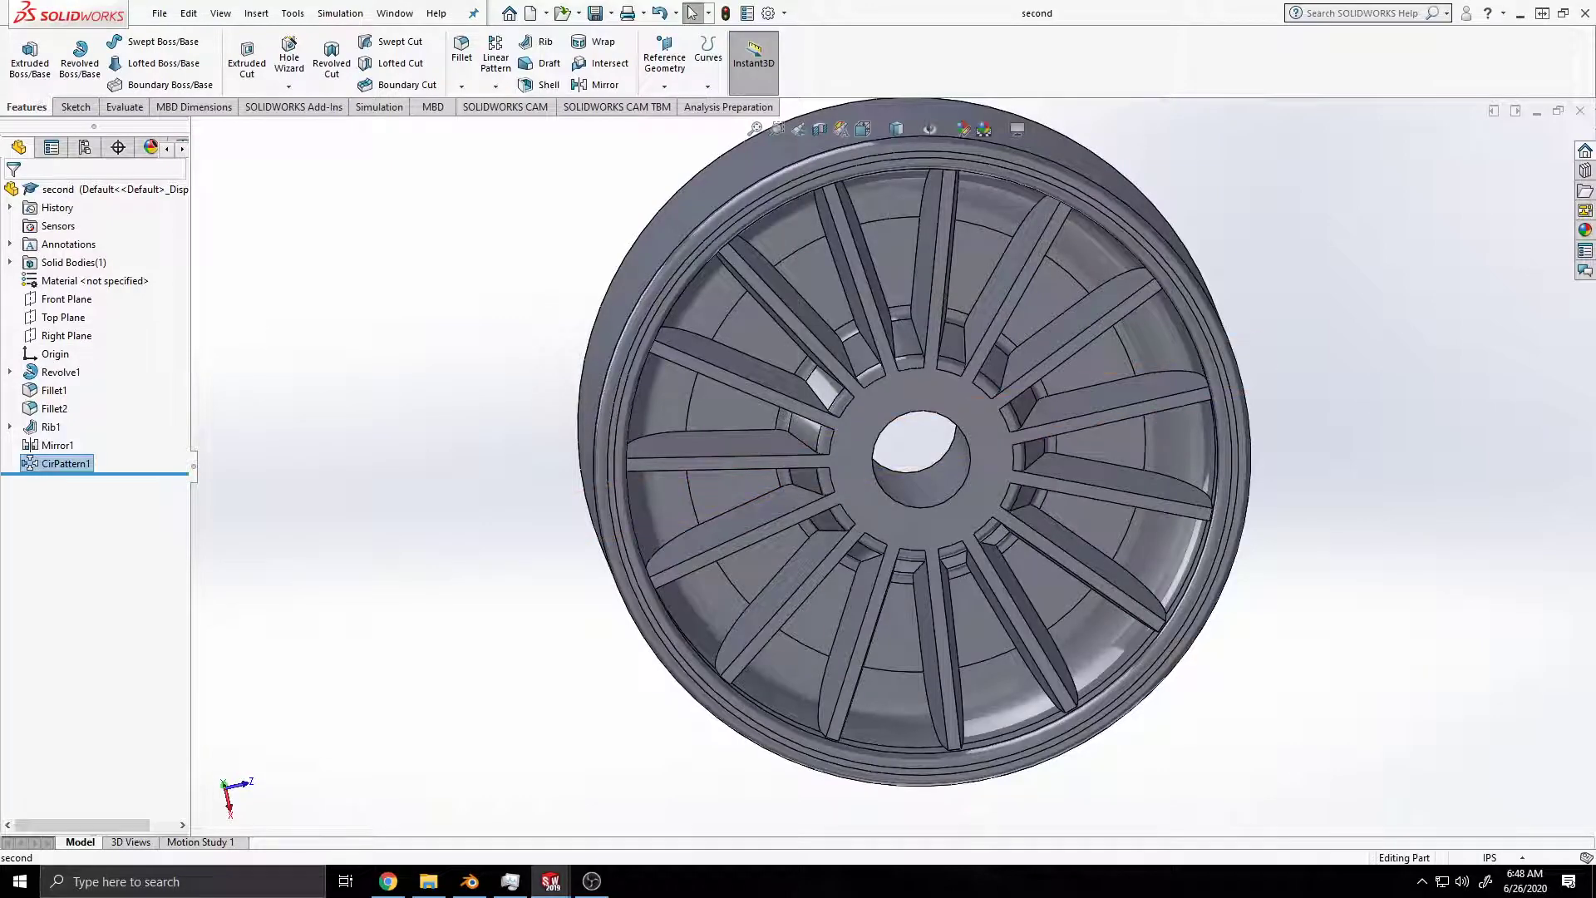
Step: View the wheel normal to the Front Plane with hidden lines visible, and start a circle sketch on that plane
{"action": "left_click", "coordinate": [73, 300]}
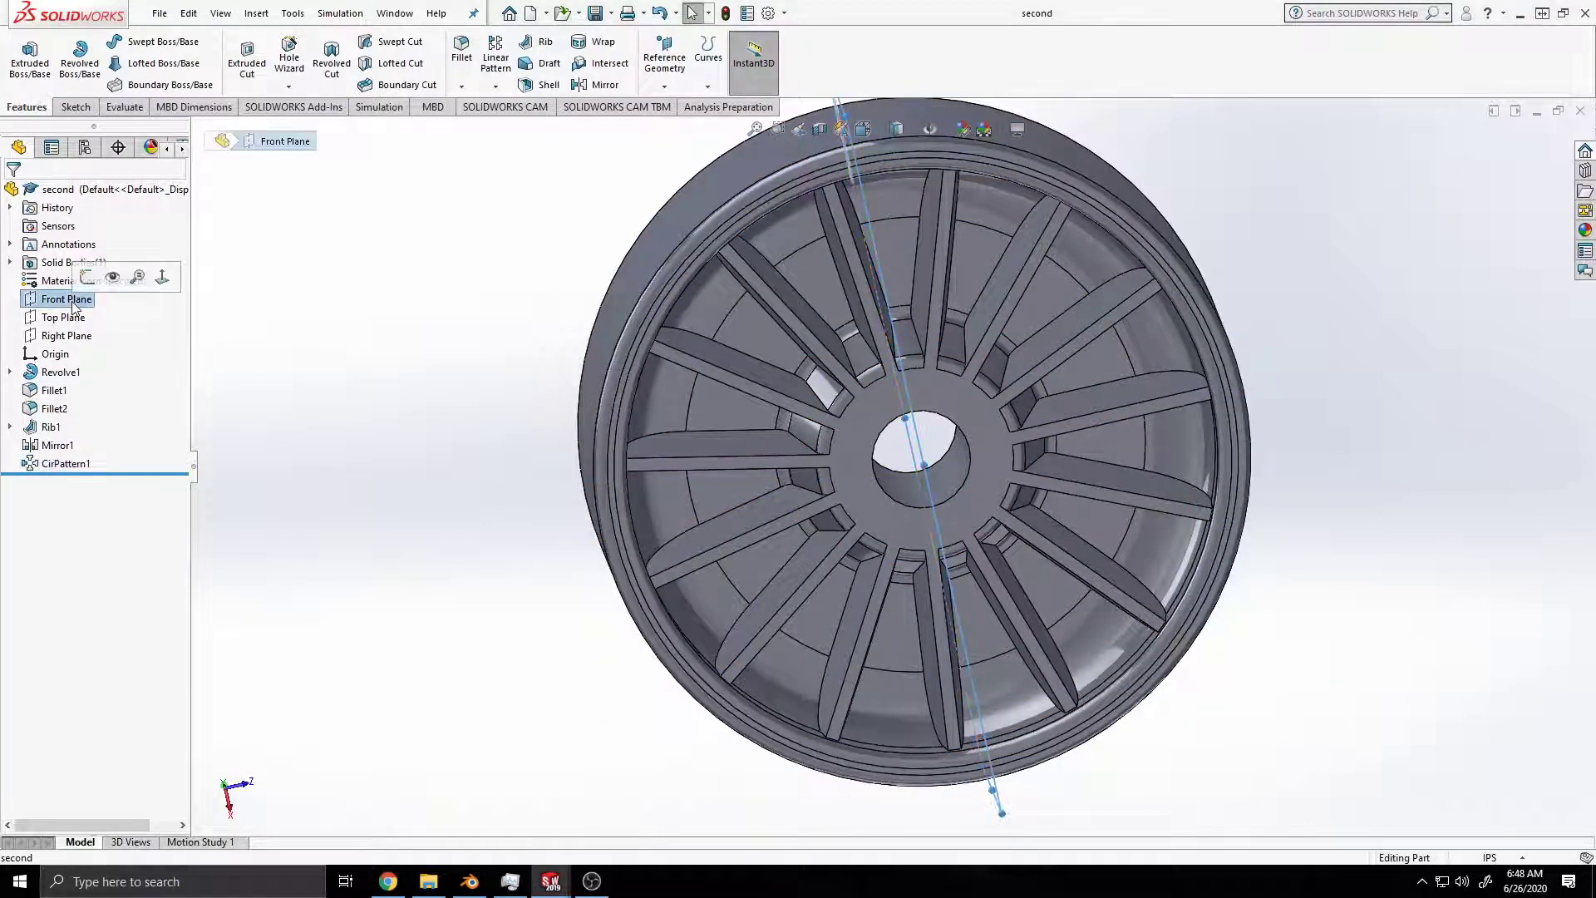
{"action": "key", "text": "space"}
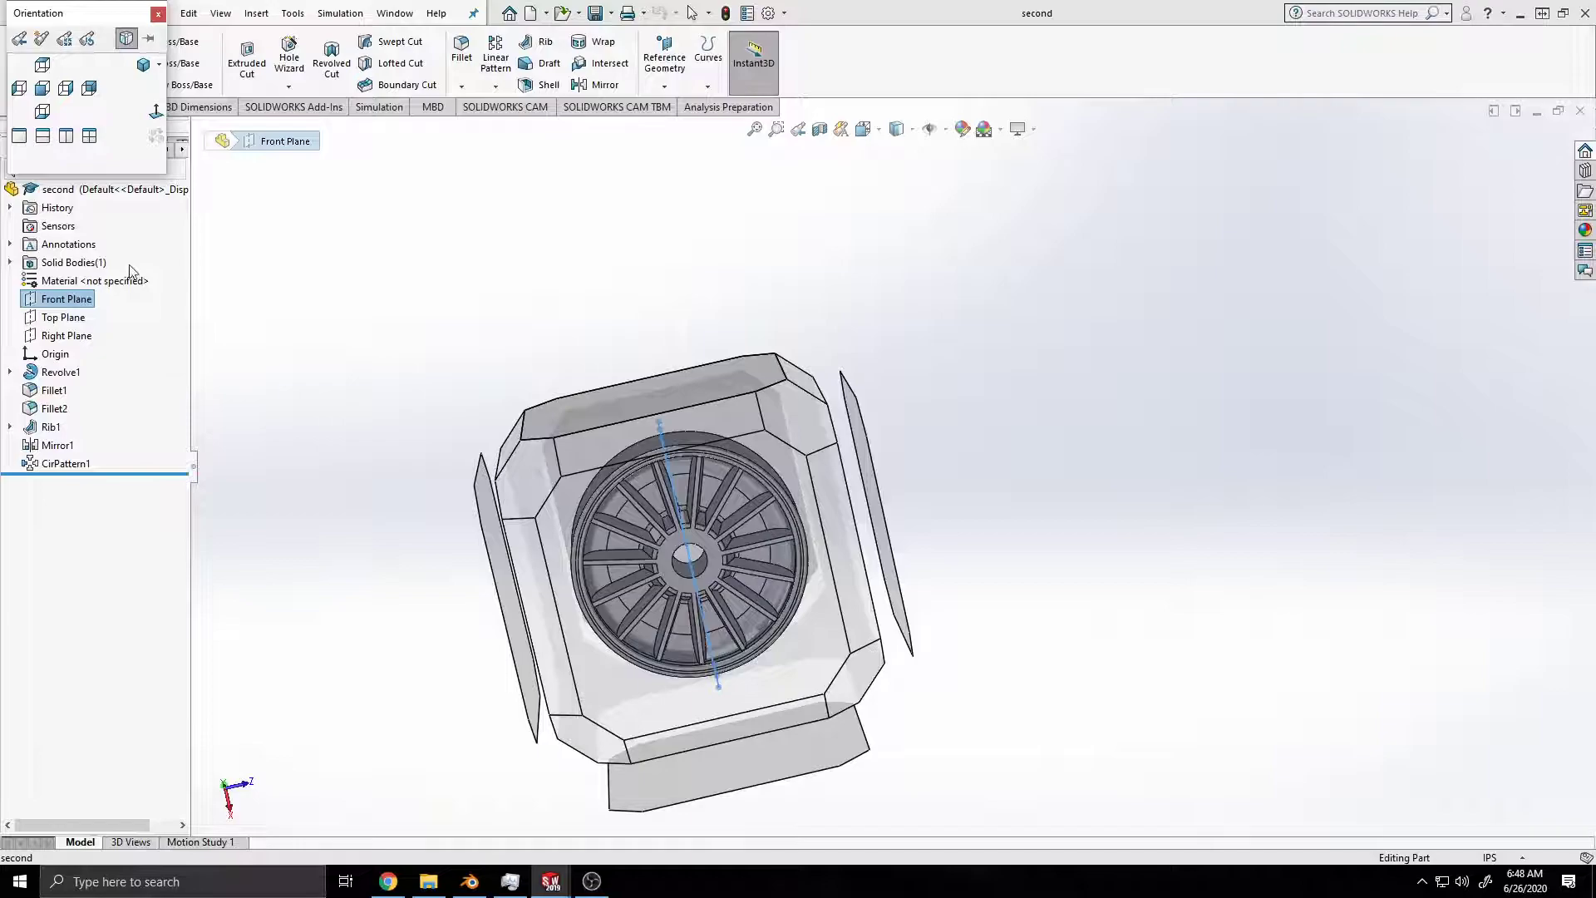
{"action": "left_click", "coordinate": [159, 15]}
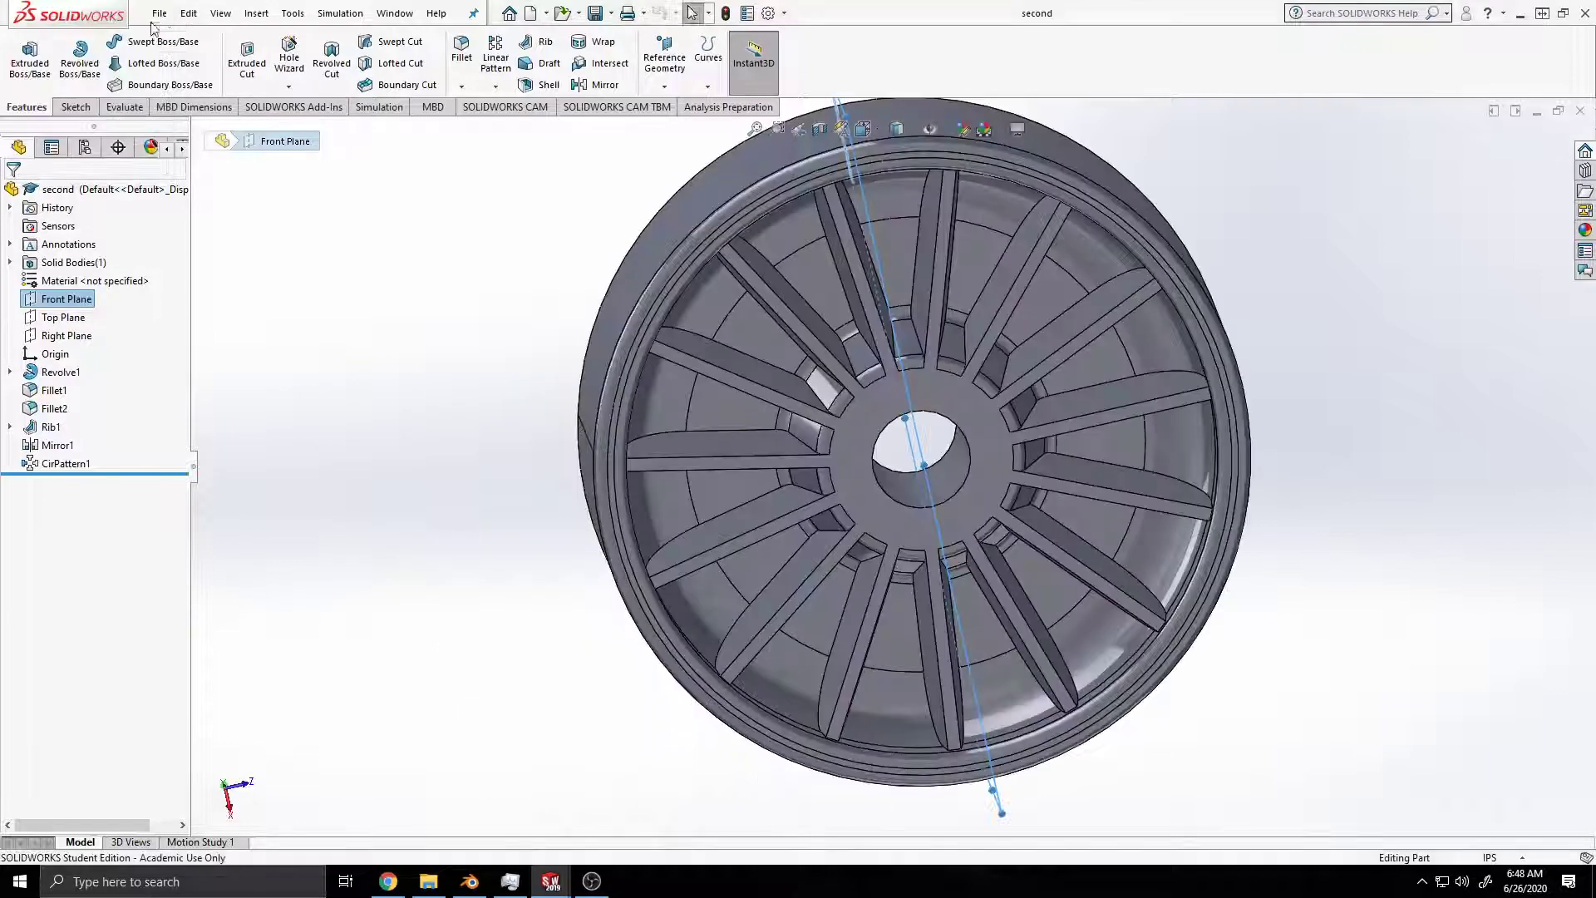
{"action": "right_click", "coordinate": [71, 306]}
{"action": "left_click", "coordinate": [156, 274]}
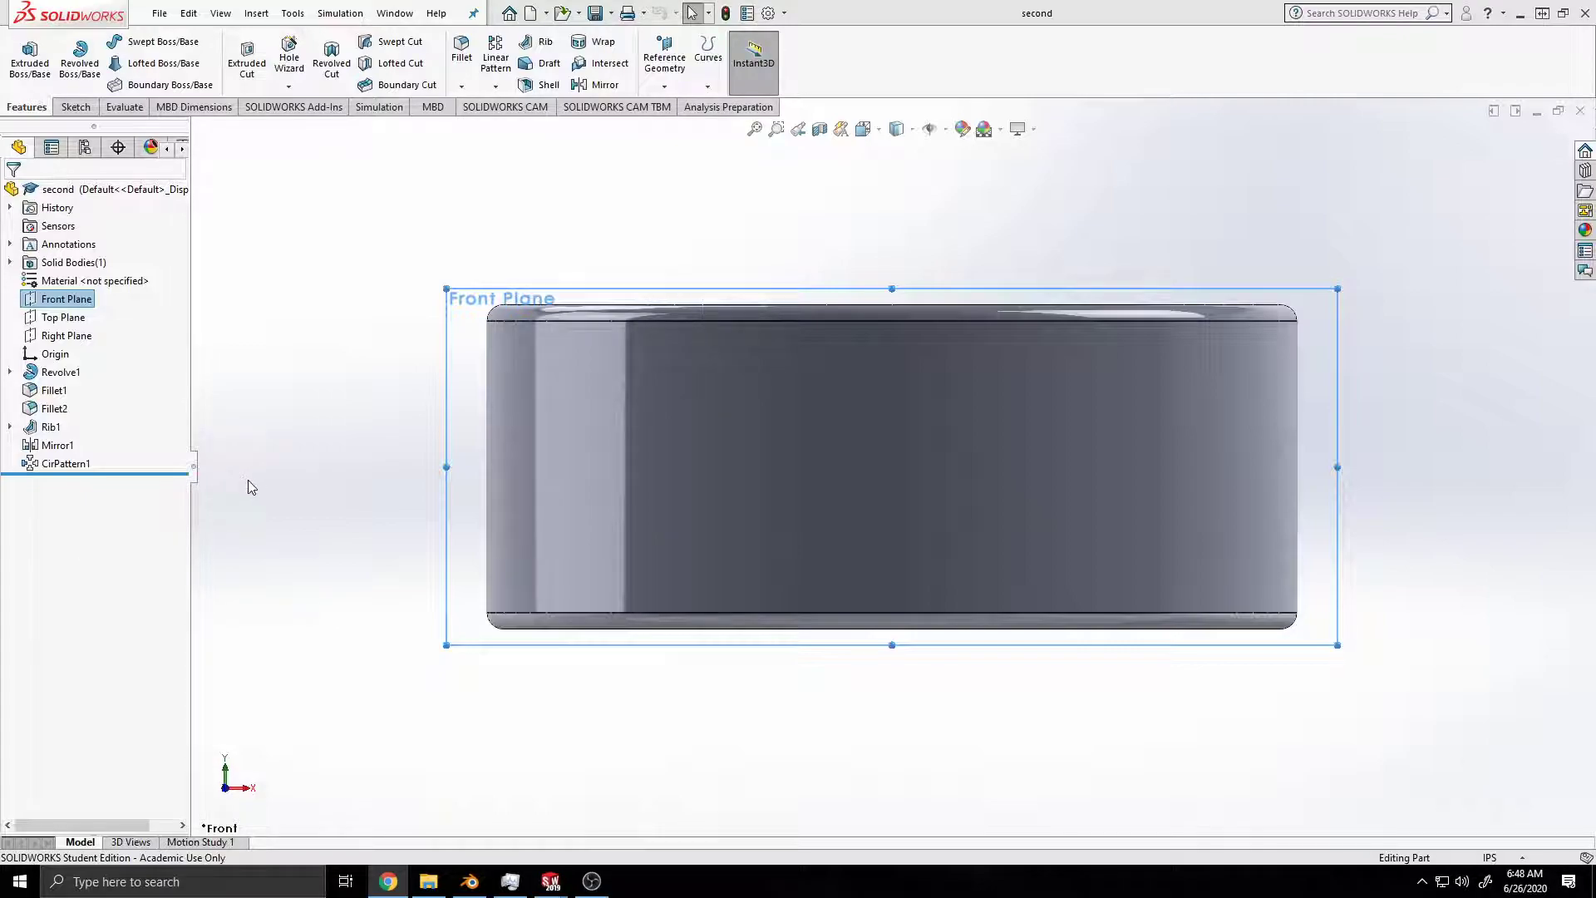
{"action": "left_click", "coordinate": [915, 131]}
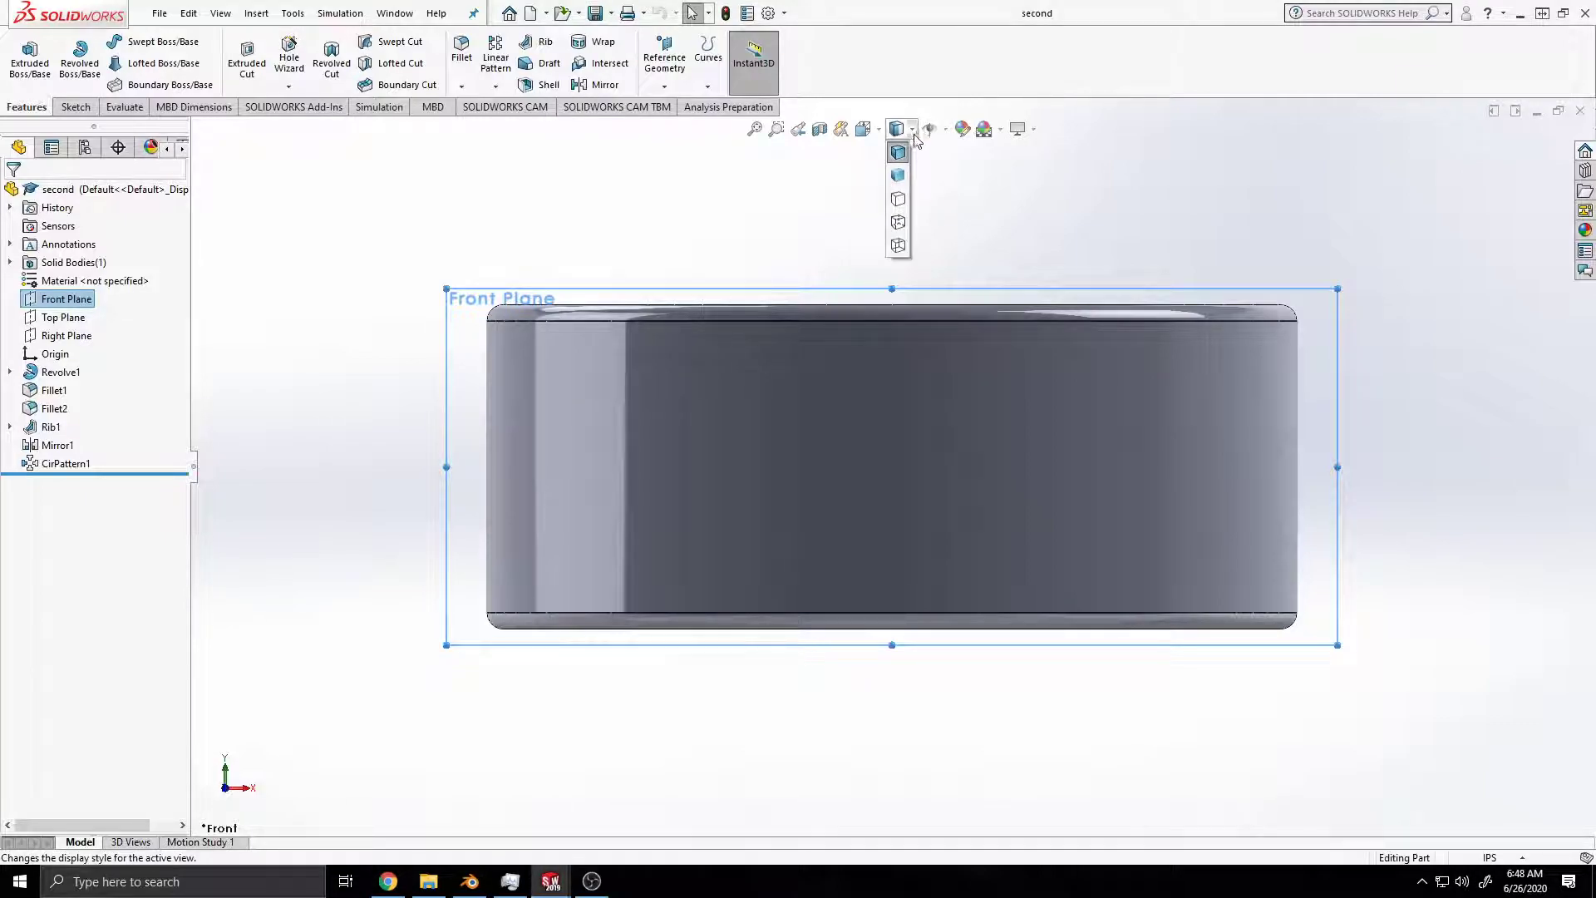
{"action": "left_click", "coordinate": [898, 223]}
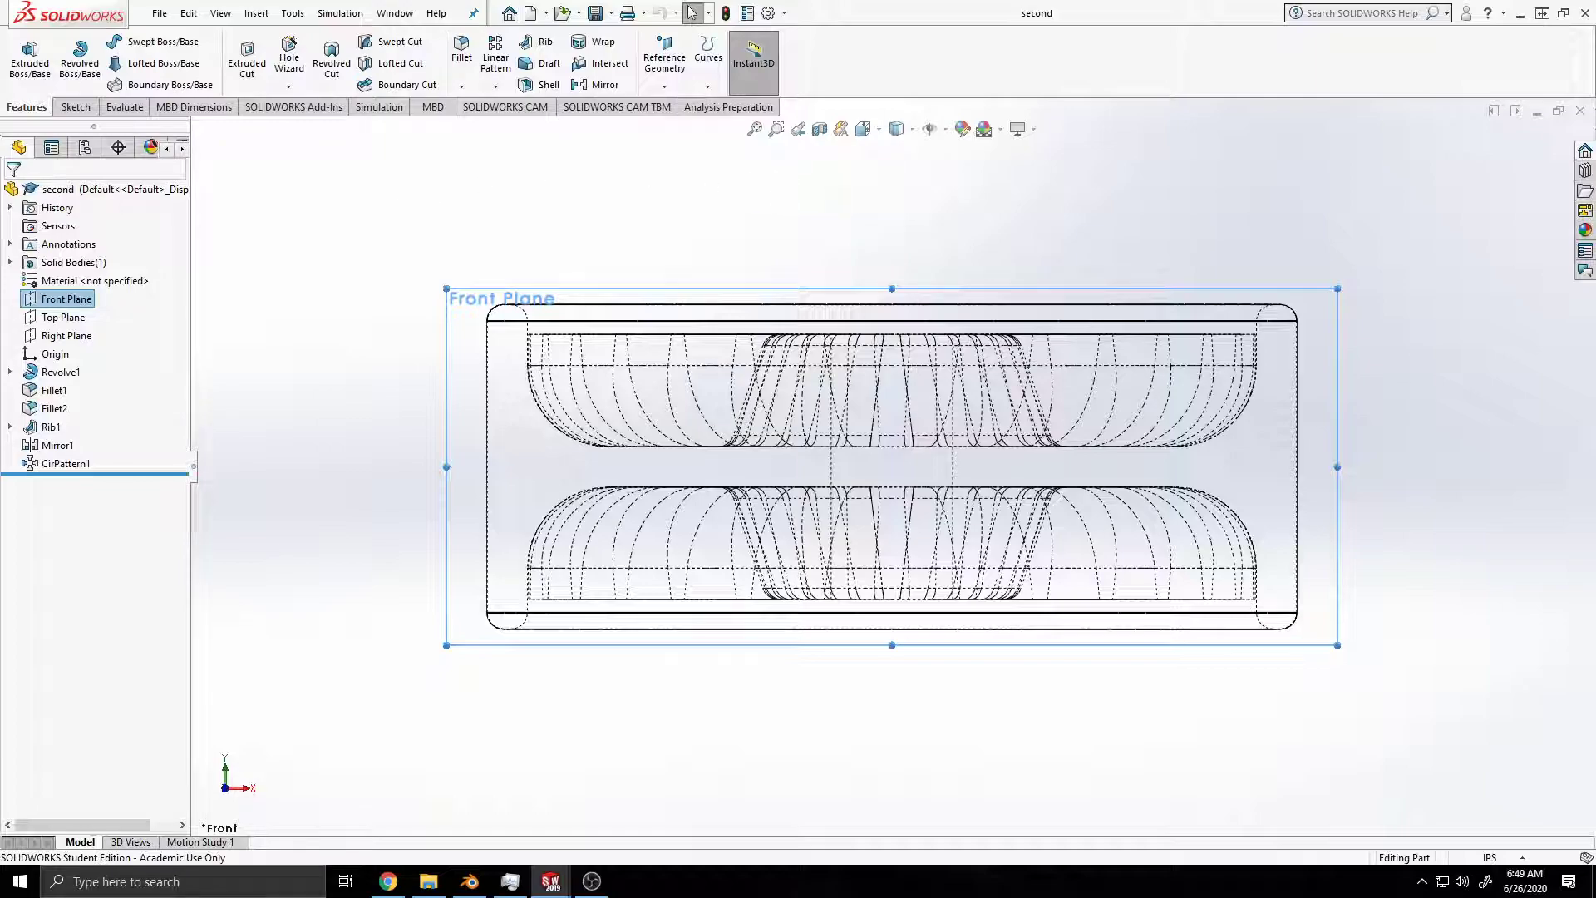
{"action": "left_click", "coordinate": [83, 109]}
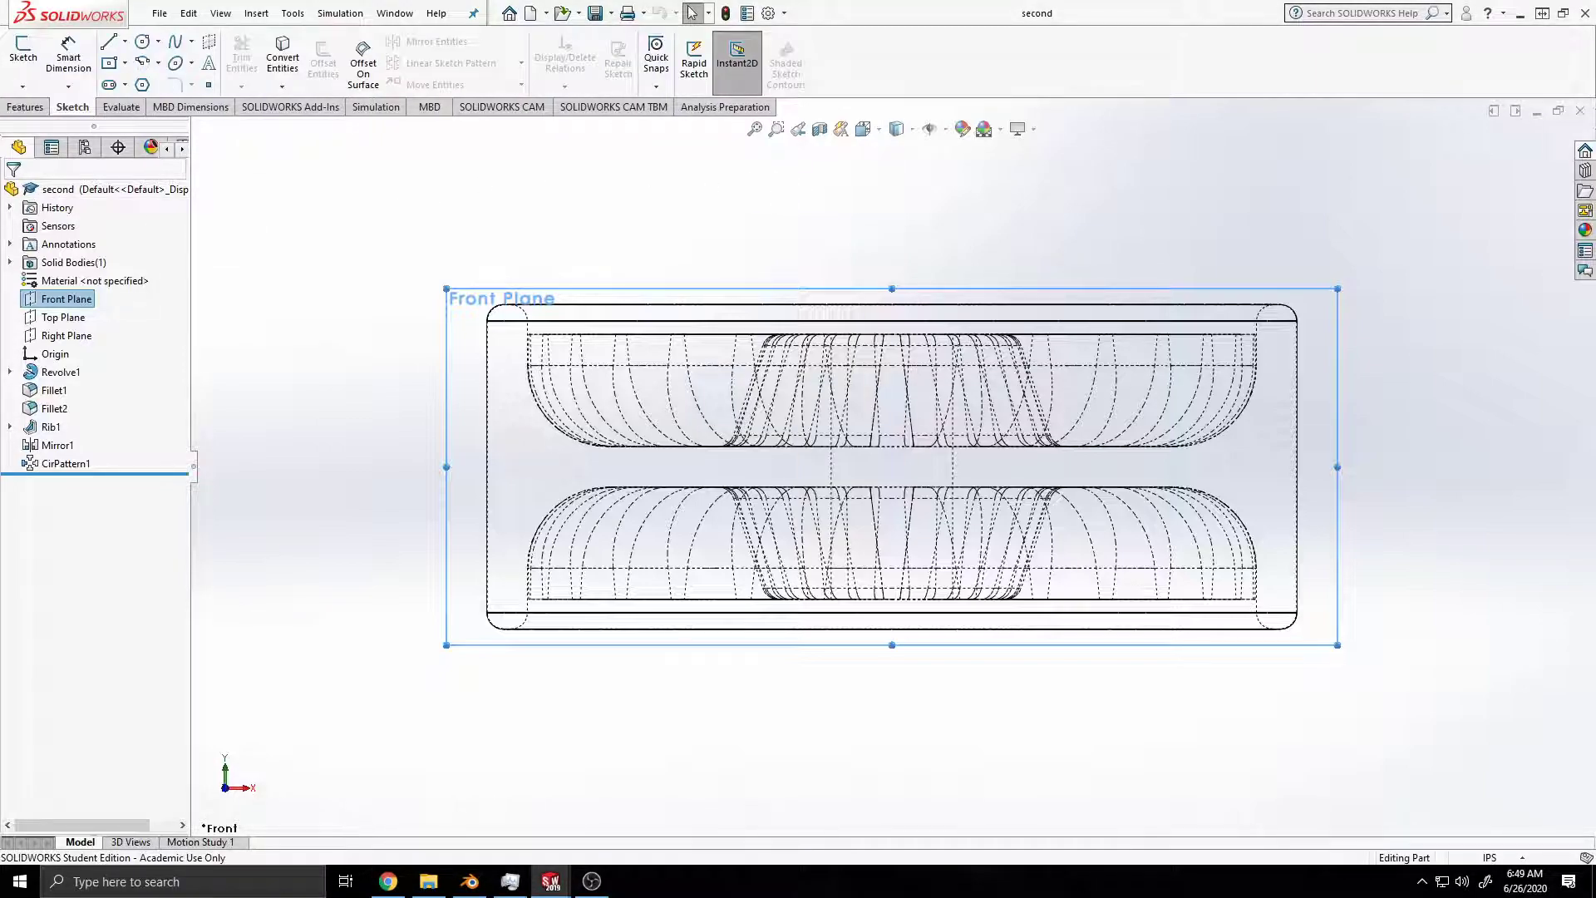
{"action": "left_click", "coordinate": [142, 41]}
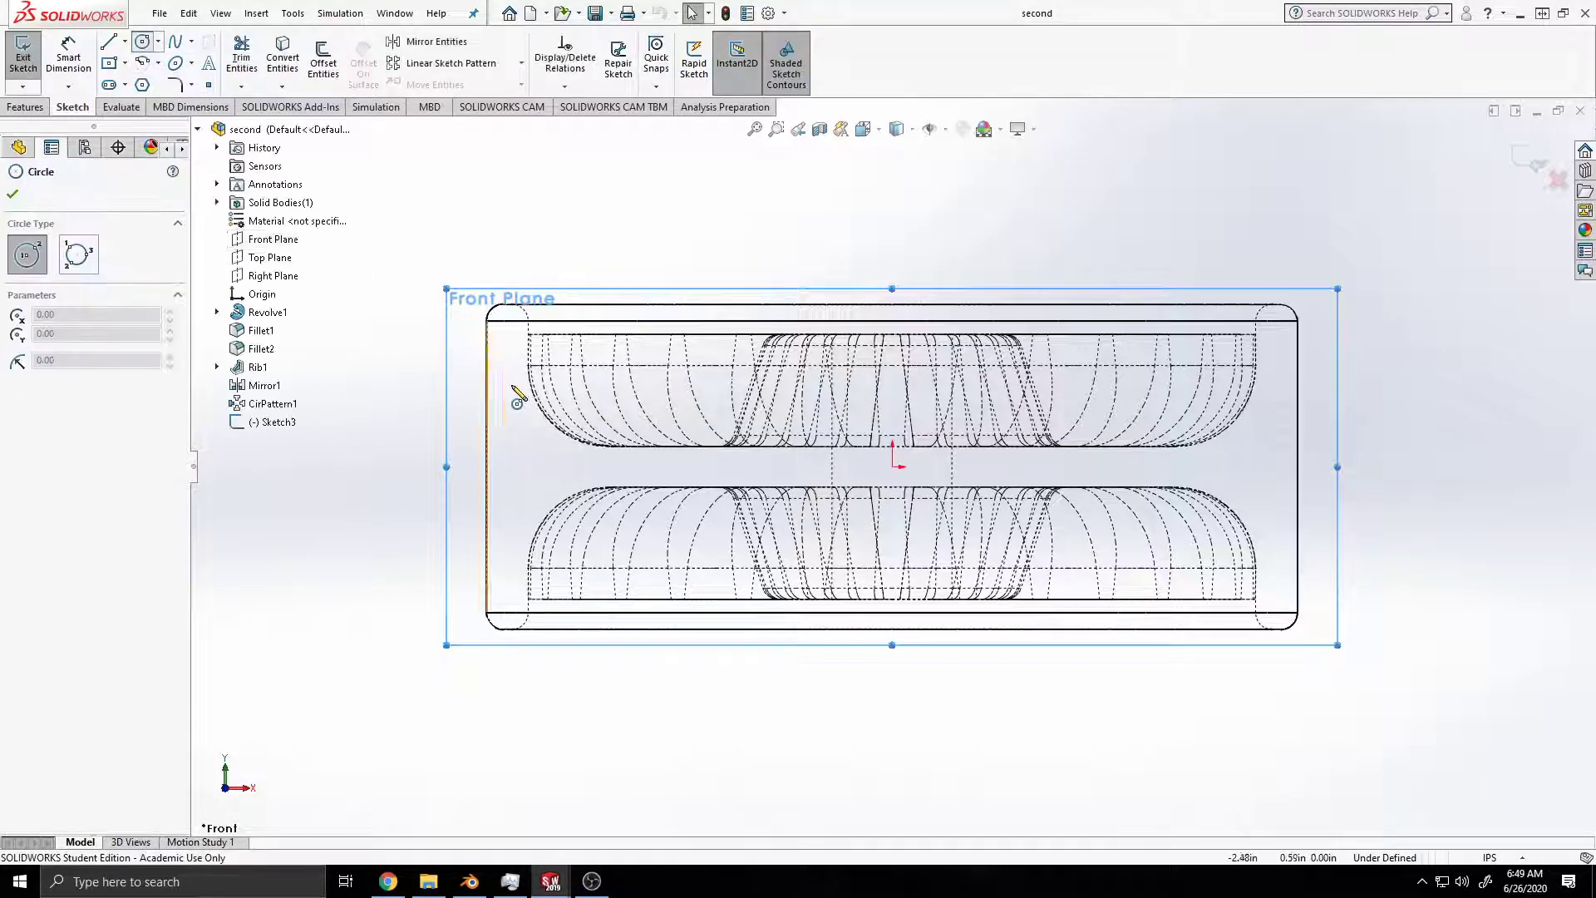
Step: Try a circle of about 0.78 in radius centred just outside the rim, level with the origin, and undo it
{"action": "left_click", "coordinate": [447, 467]}
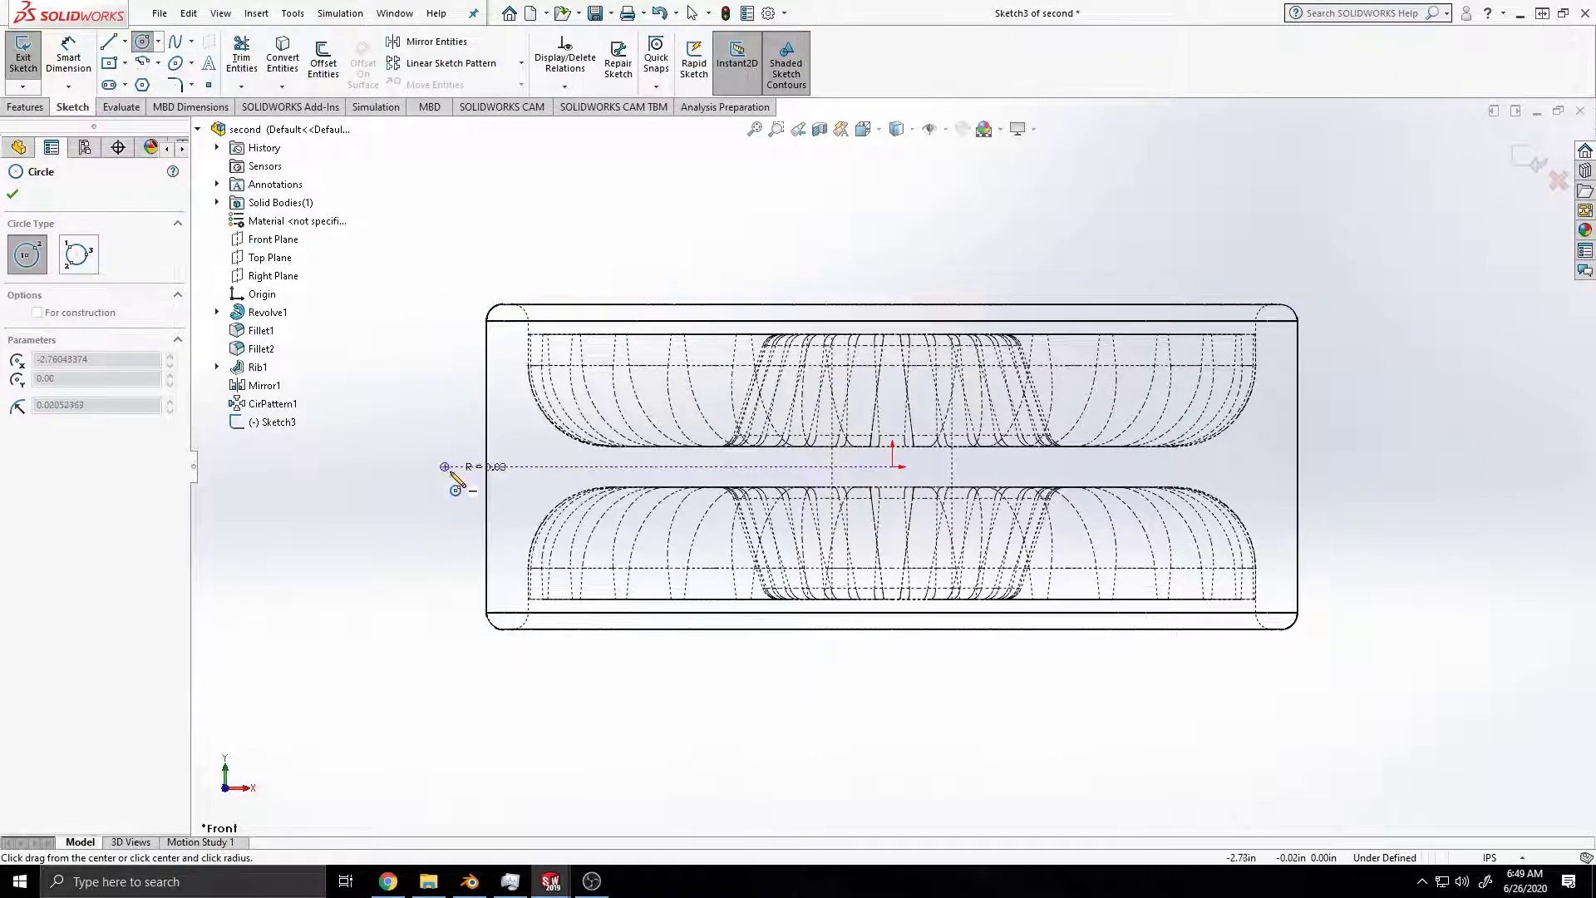
{"action": "left_click", "coordinate": [557, 523]}
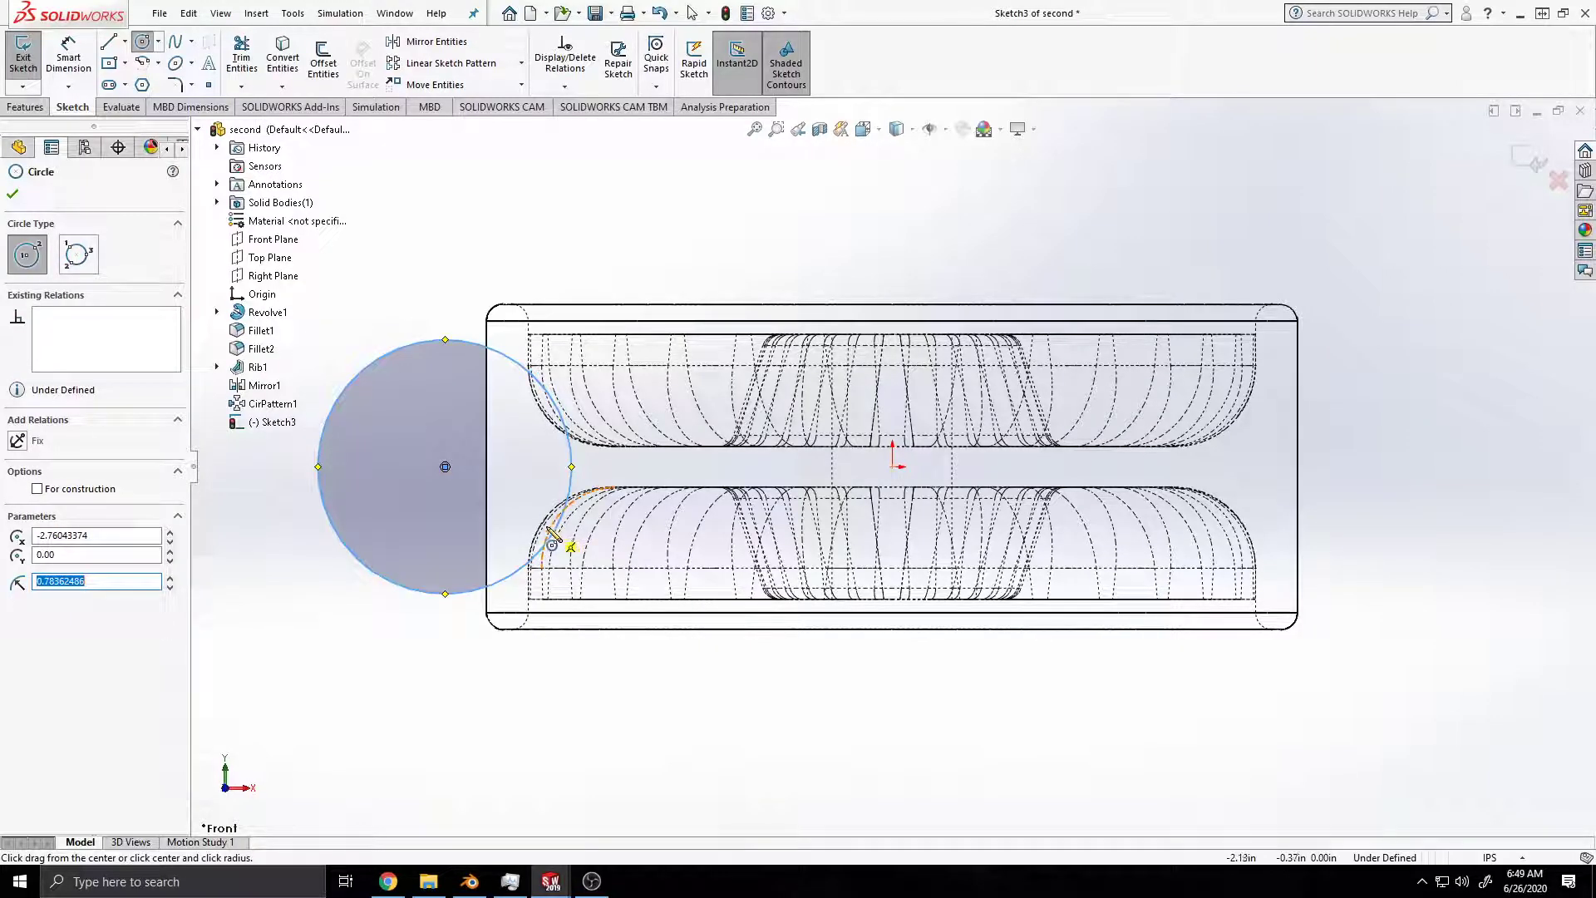
{"action": "key", "text": "Escape"}
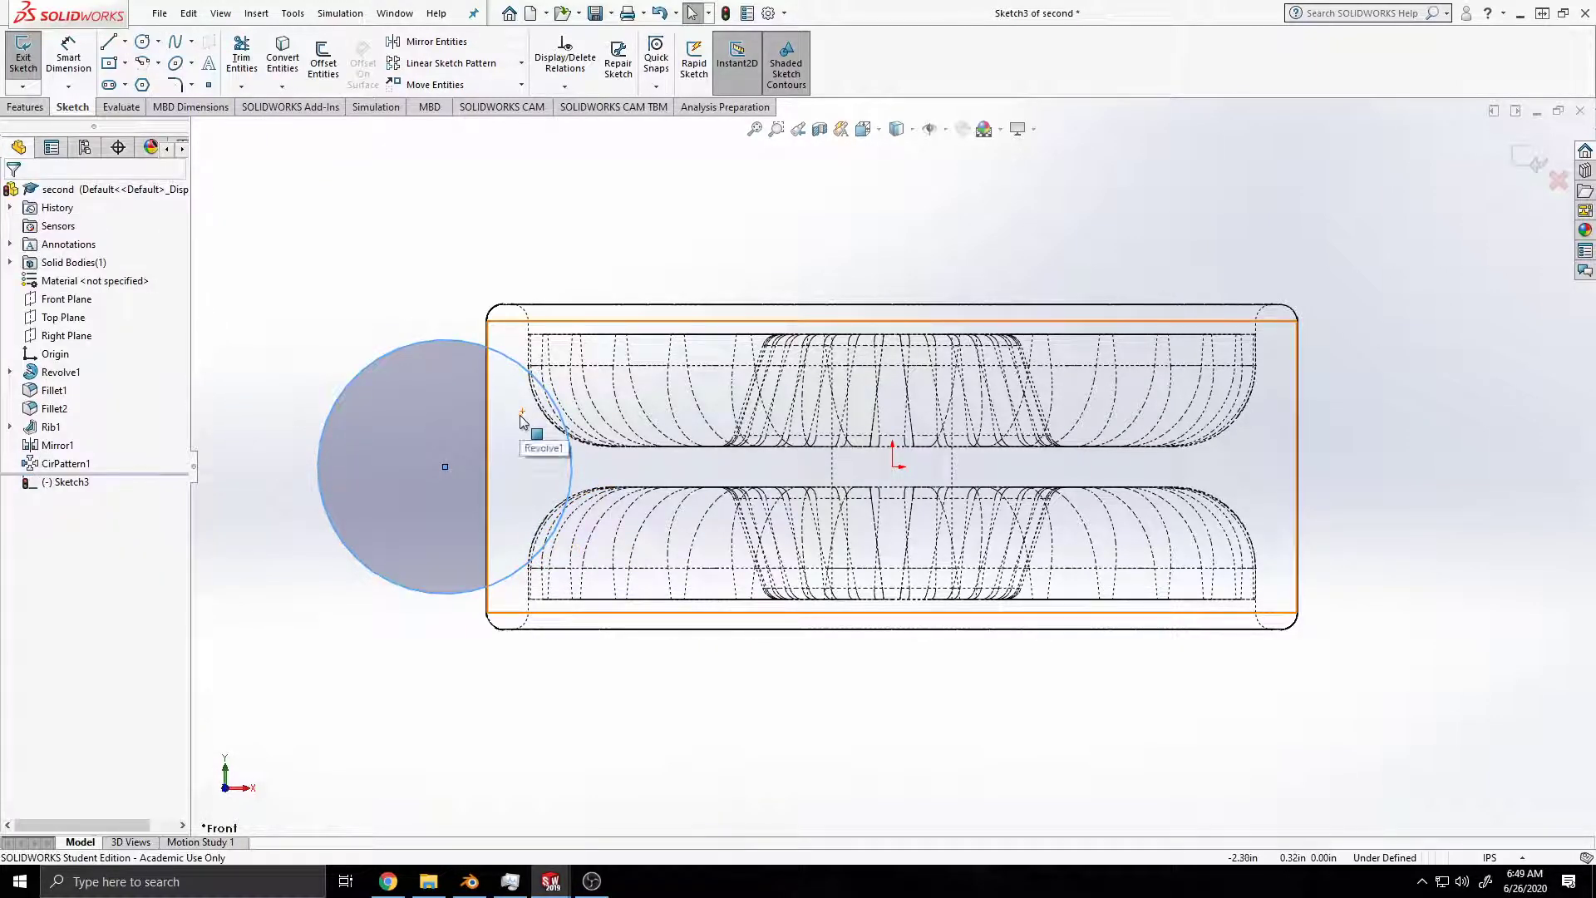
{"action": "key", "text": "ctrl+z"}
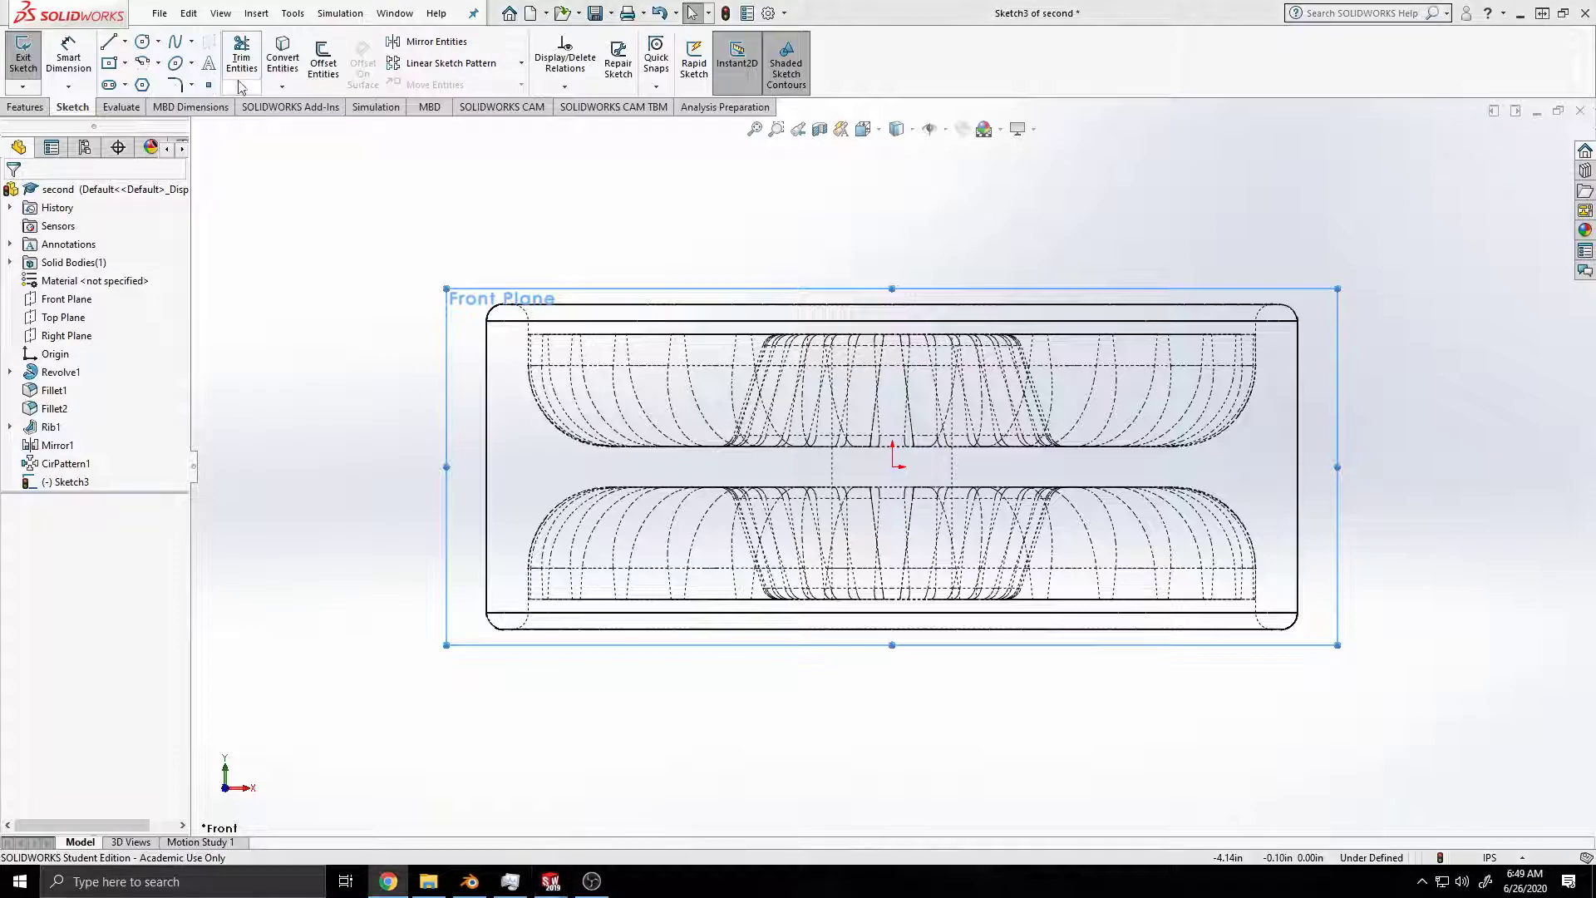
Step: Try a circle of about 0.83 in radius centred just outside the rim, and undo the extra small circle at its center
{"action": "left_click", "coordinate": [192, 41]}
{"action": "left_click", "coordinate": [157, 43]}
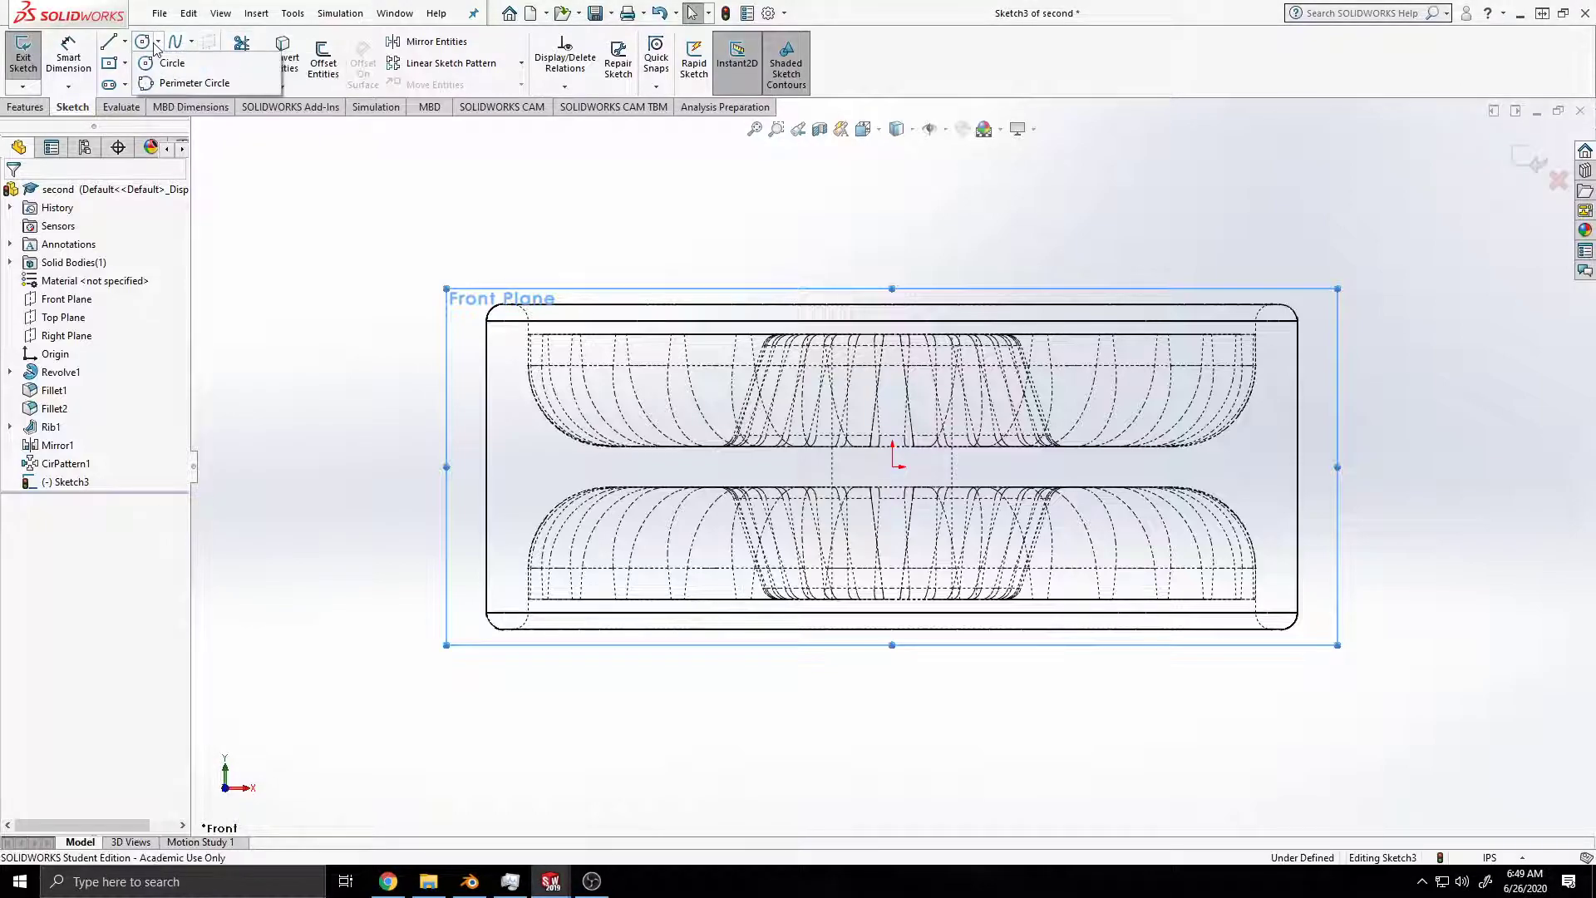
{"action": "left_click", "coordinate": [125, 45]}
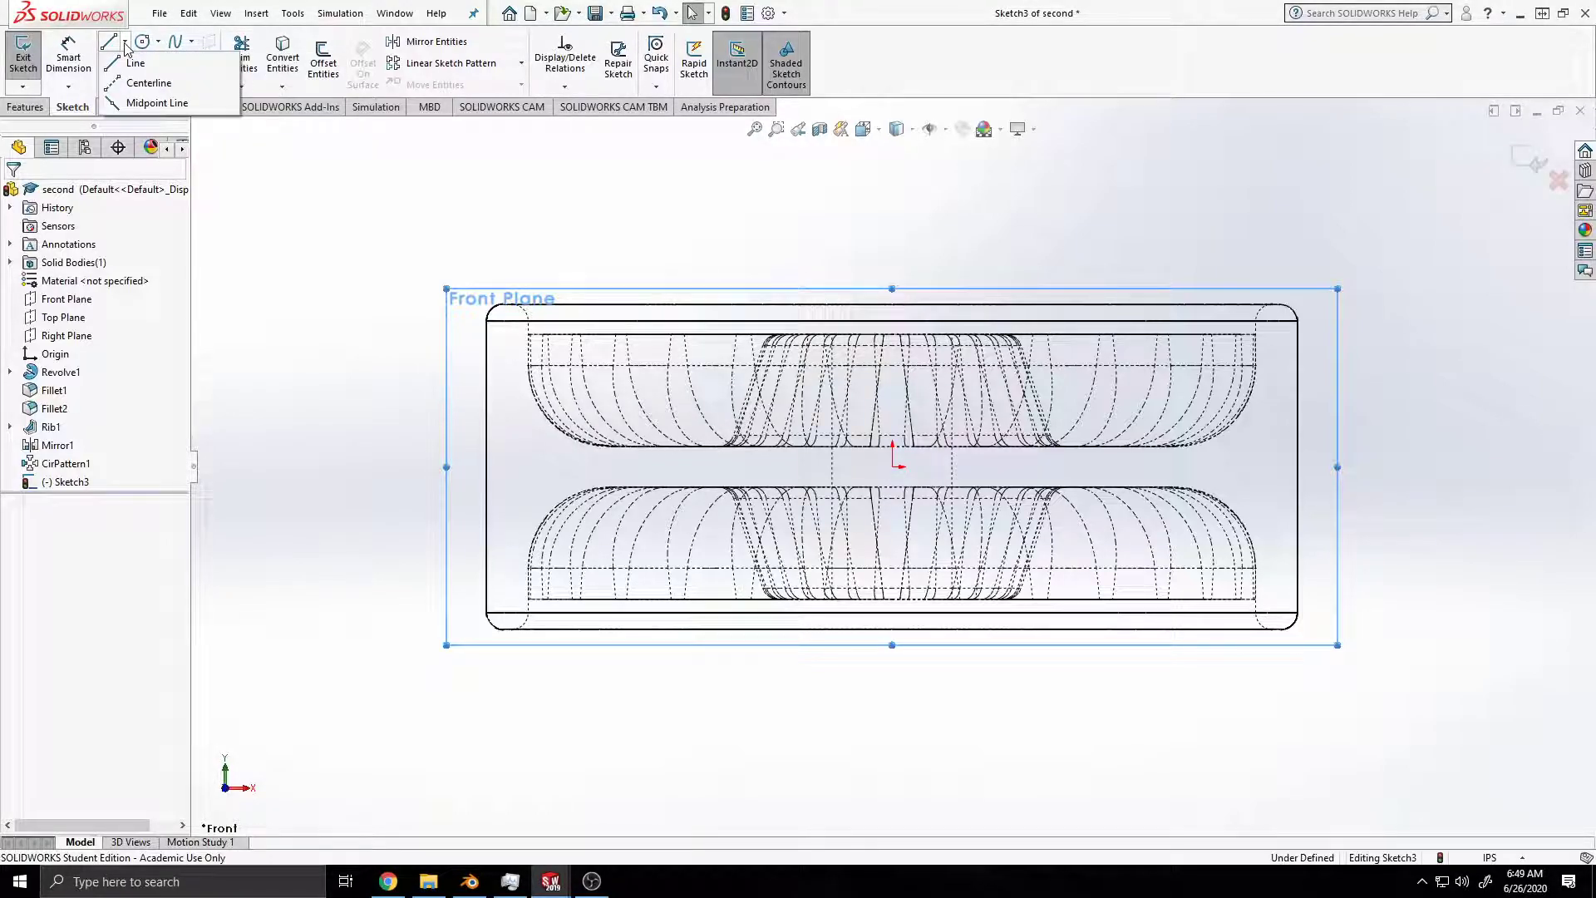
{"action": "left_click", "coordinate": [159, 43]}
{"action": "left_click", "coordinate": [172, 63]}
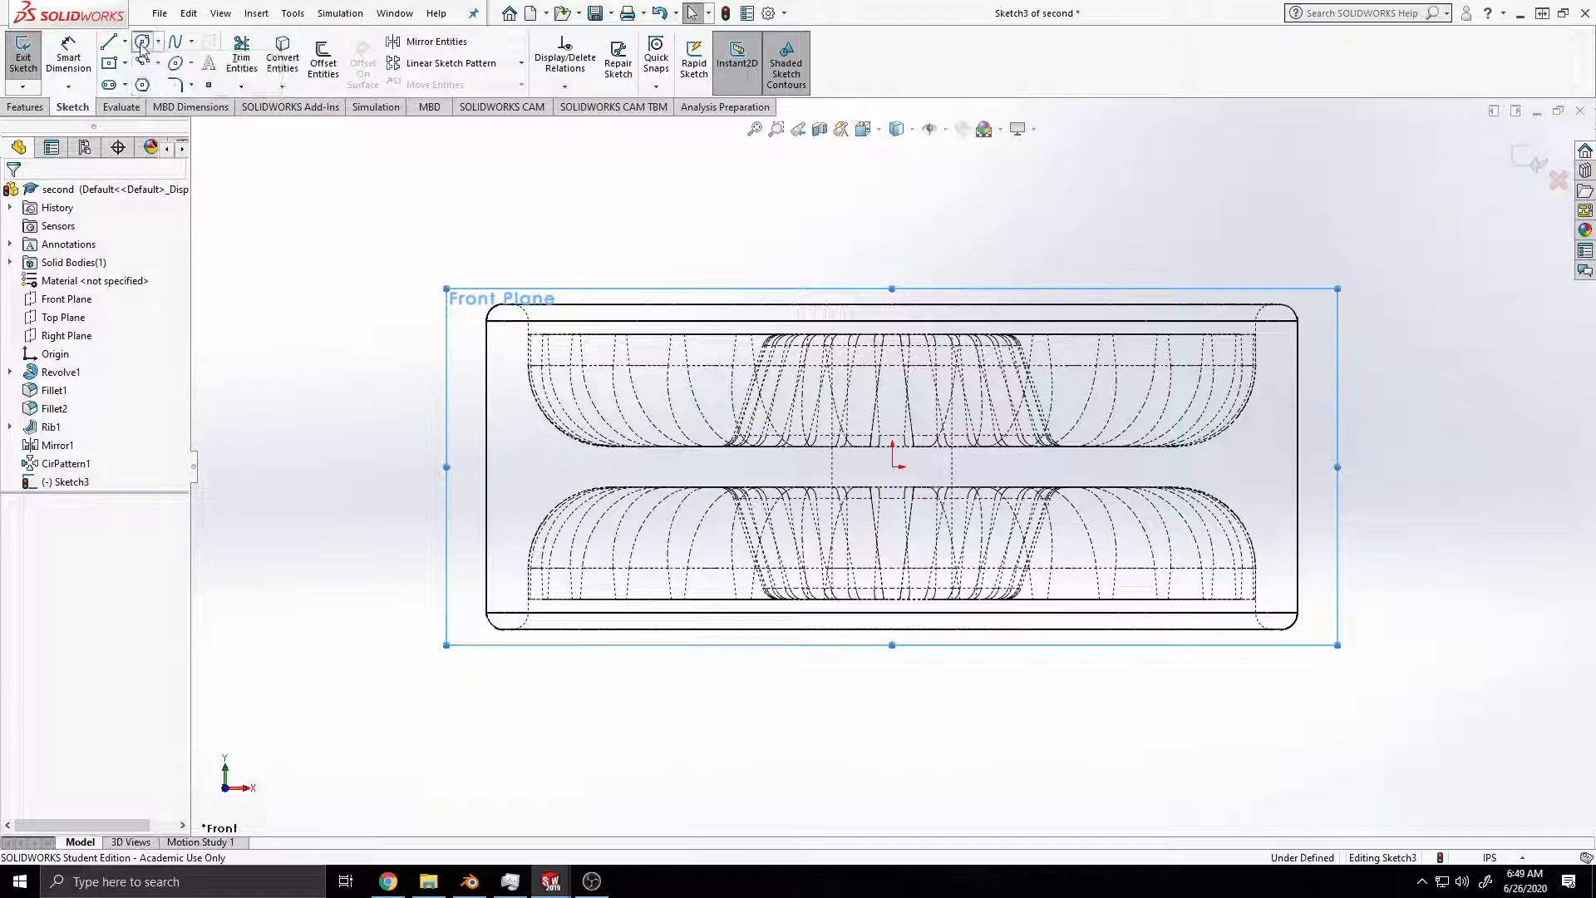
{"action": "left_click", "coordinate": [446, 467]}
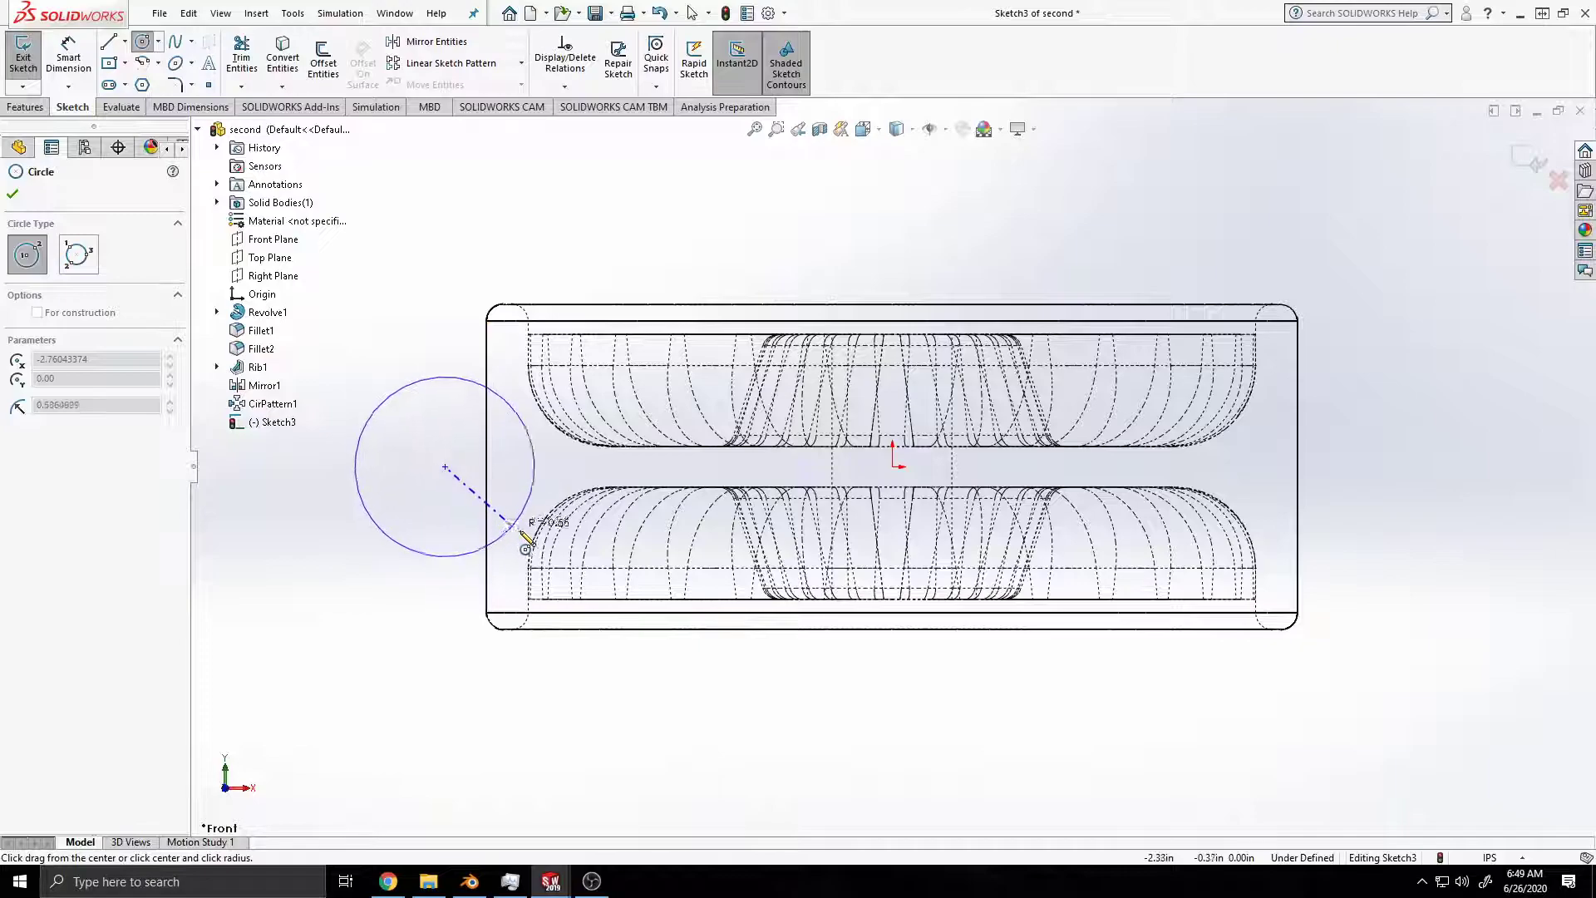
{"action": "left_click", "coordinate": [552, 550]}
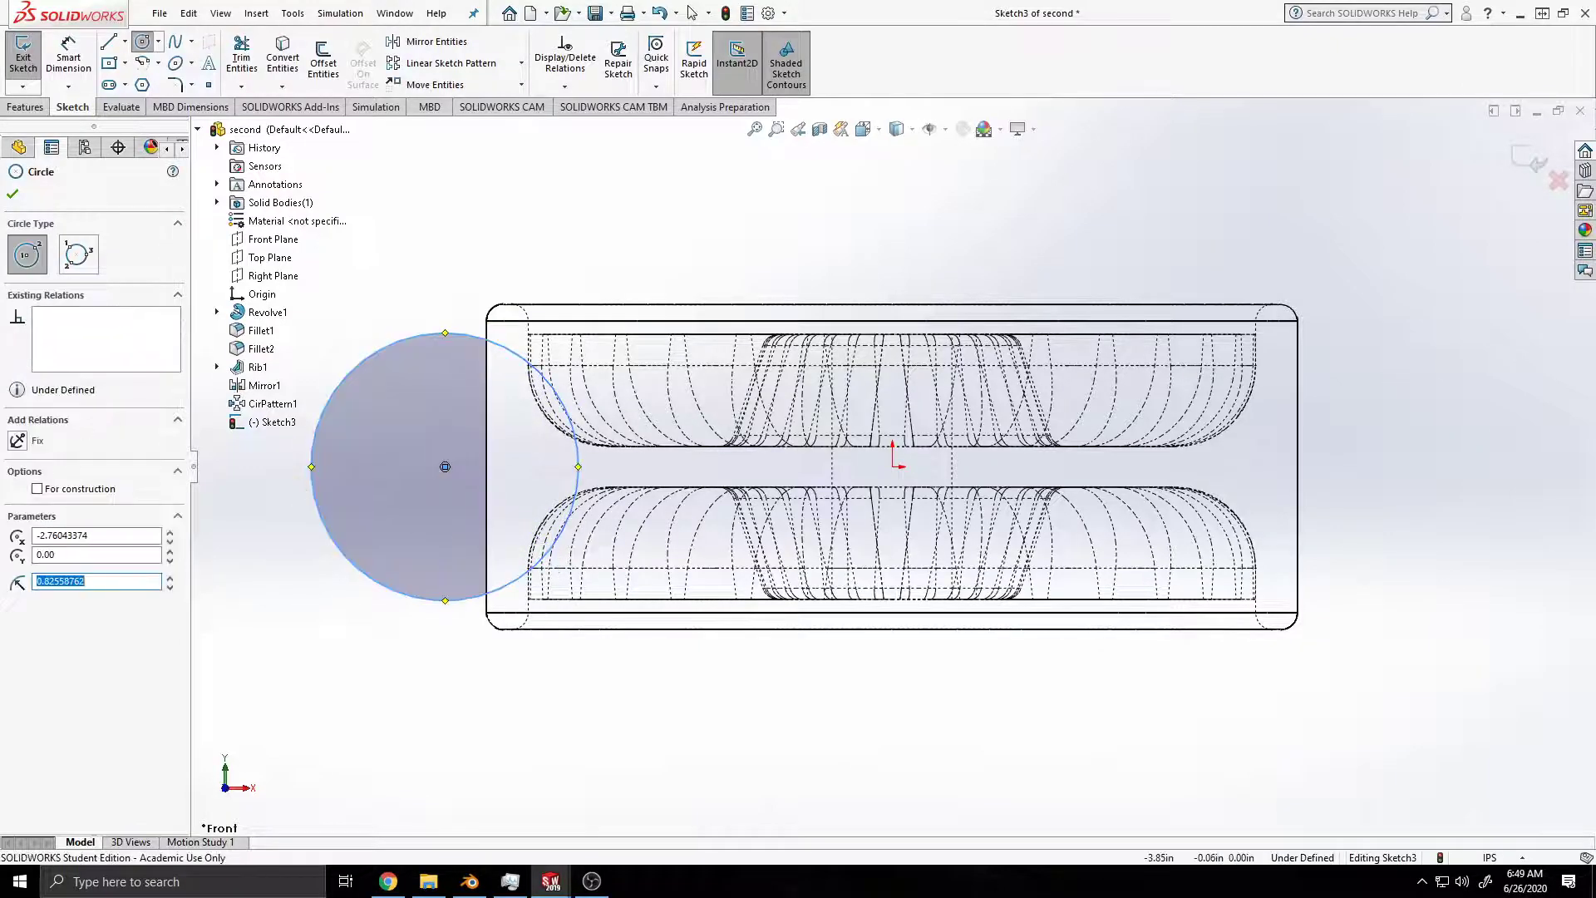
{"action": "left_click", "coordinate": [445, 467]}
{"action": "left_click", "coordinate": [478, 497]}
{"action": "key", "text": "ctrl+z"}
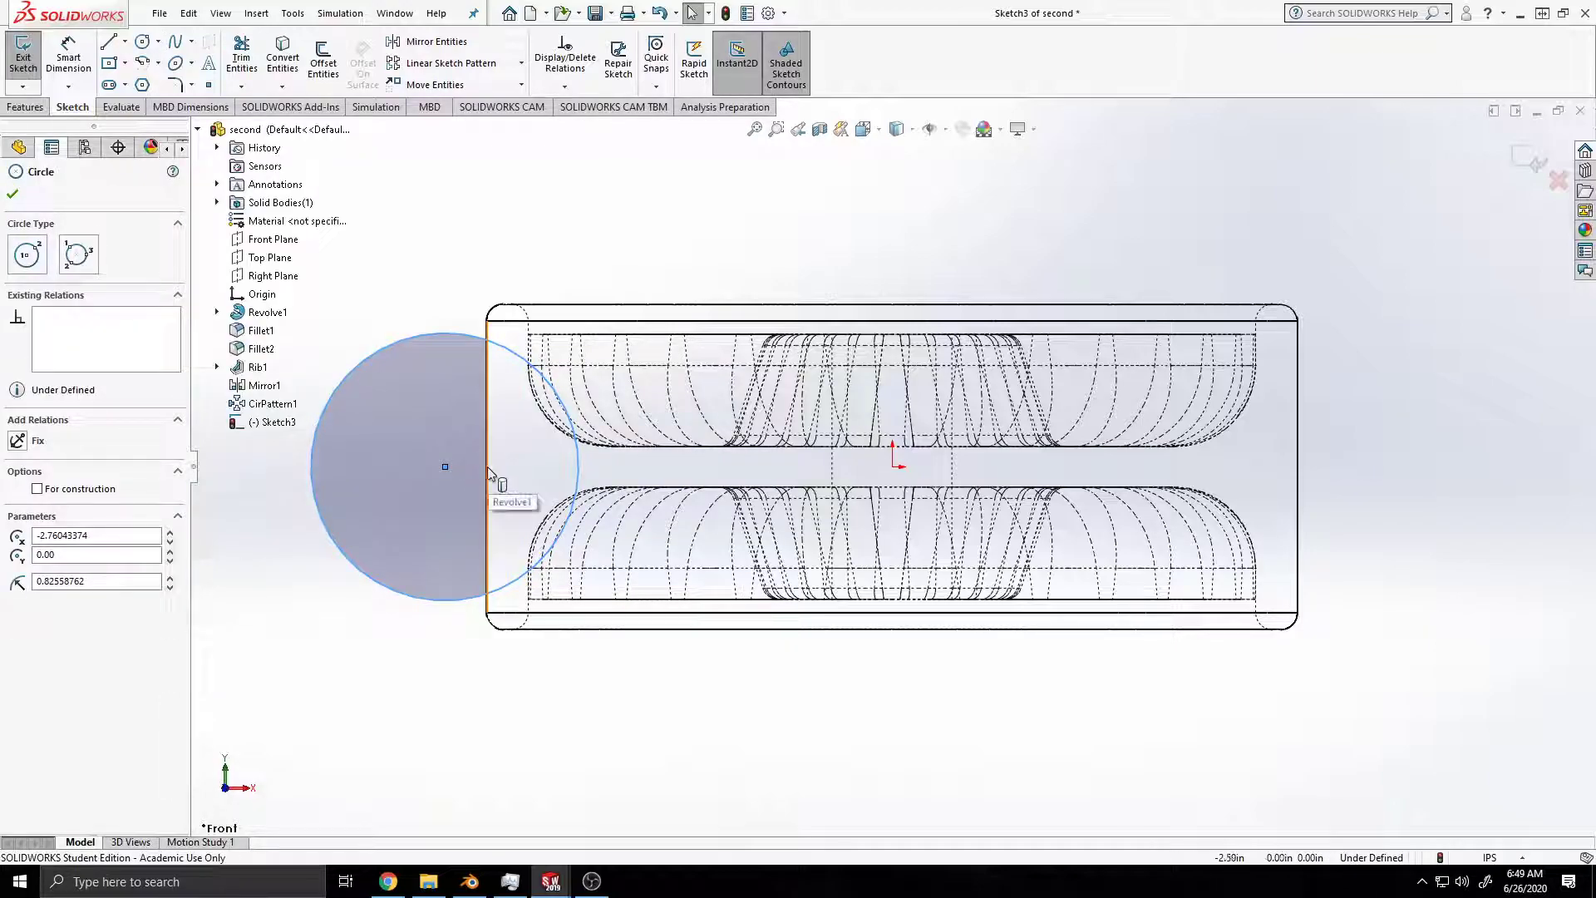
Step: Try a circle of about 0.54 in radius centred on the rim's outer edge, and undo both circles
{"action": "key", "text": "Escape"}
{"action": "key", "text": "Return"}
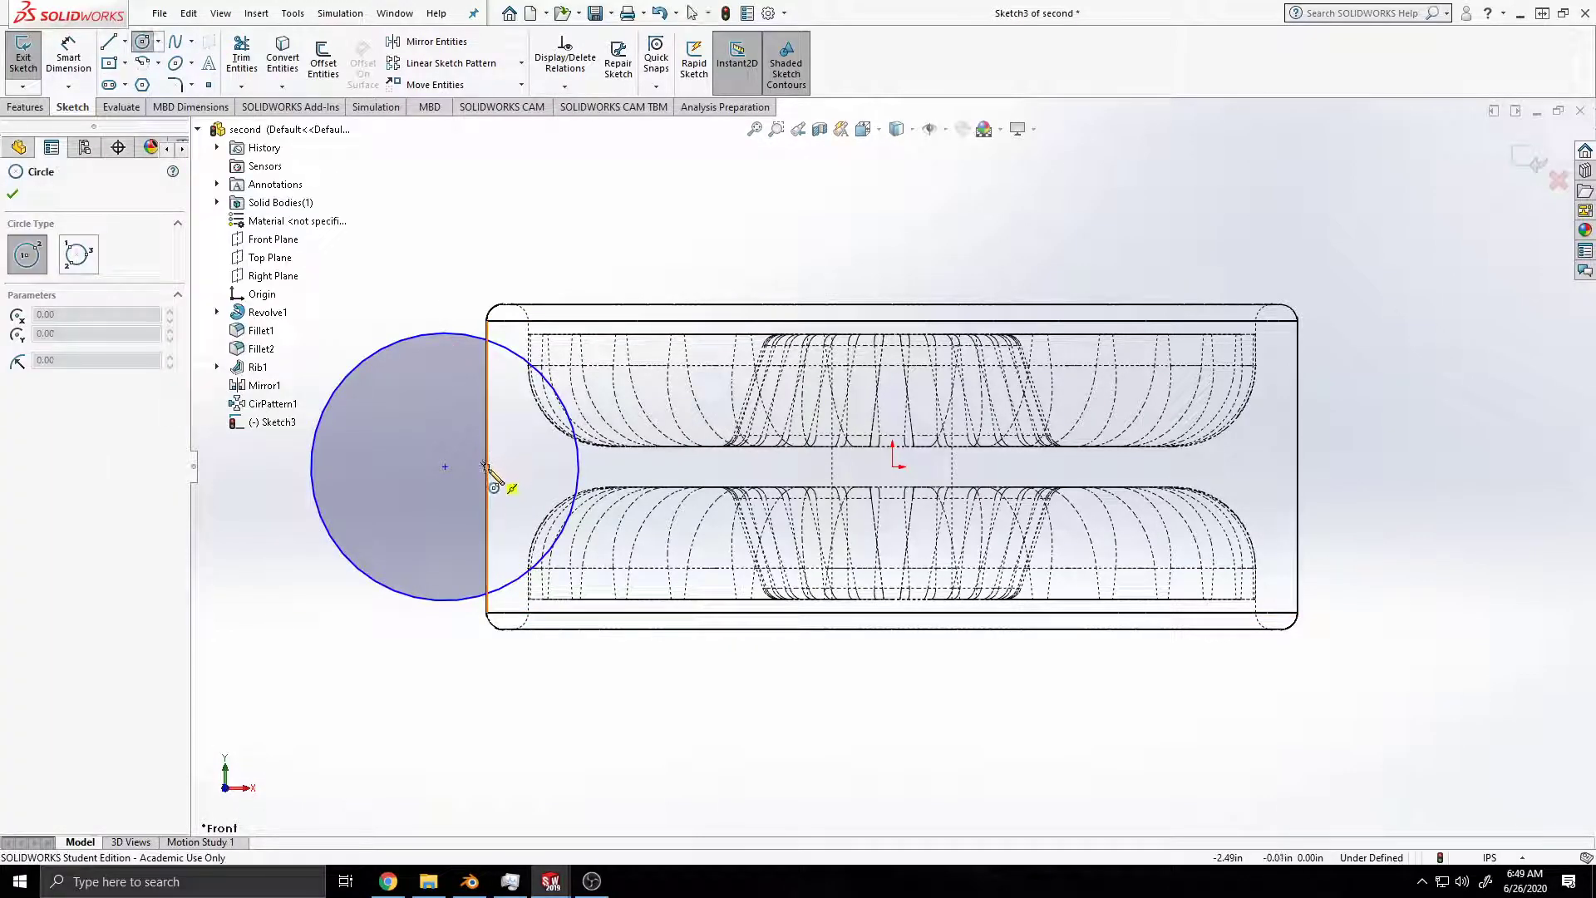
{"action": "left_click", "coordinate": [486, 467]}
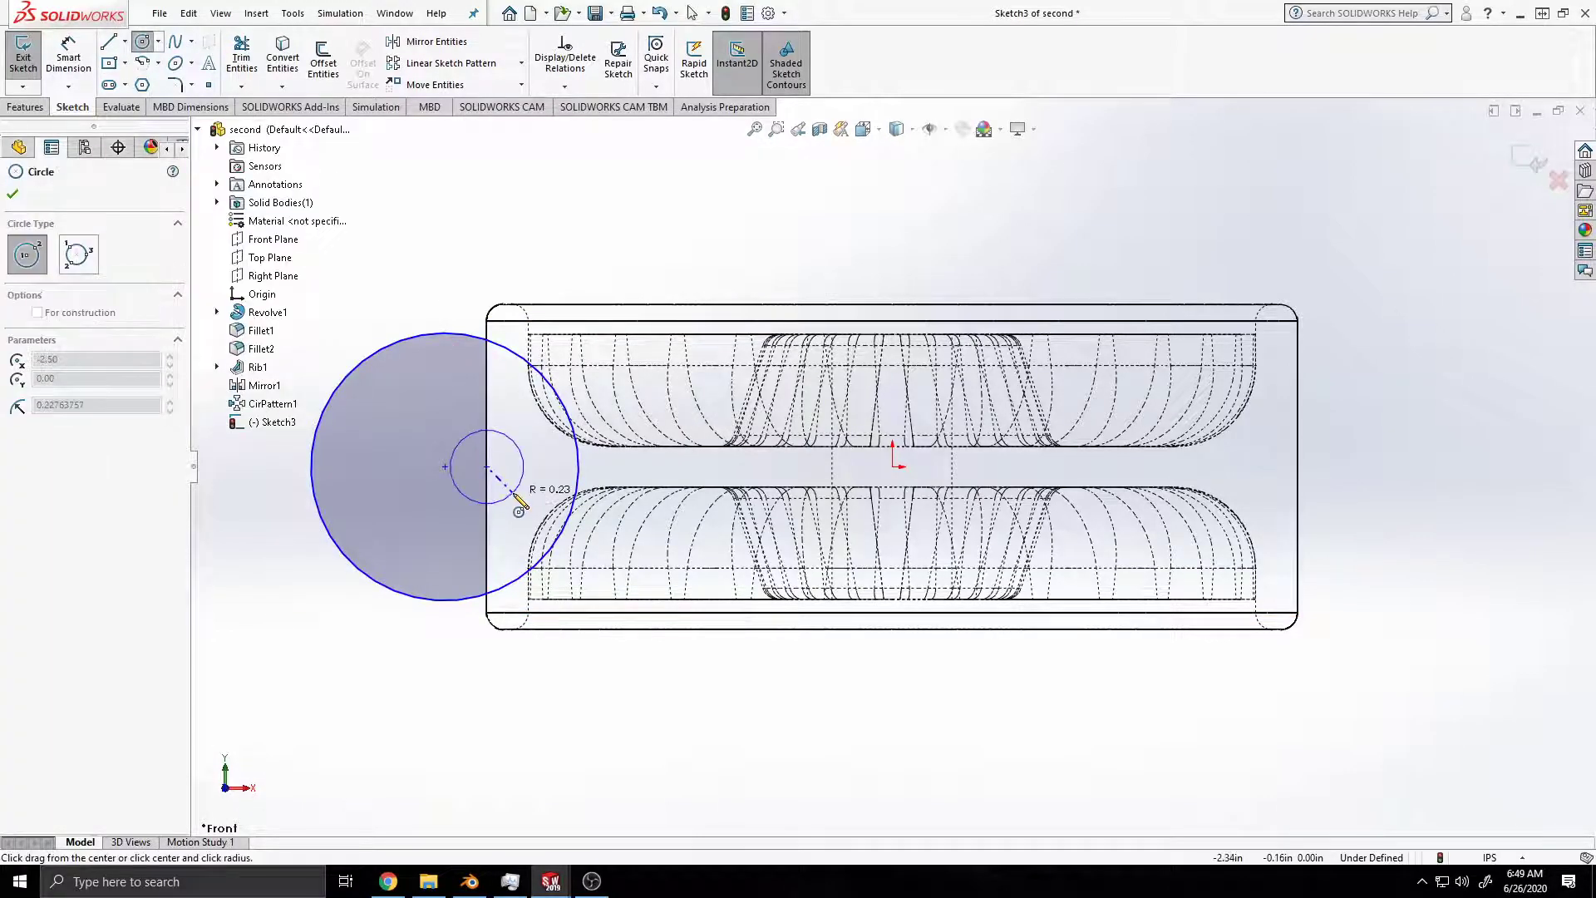
{"action": "left_click", "coordinate": [555, 529]}
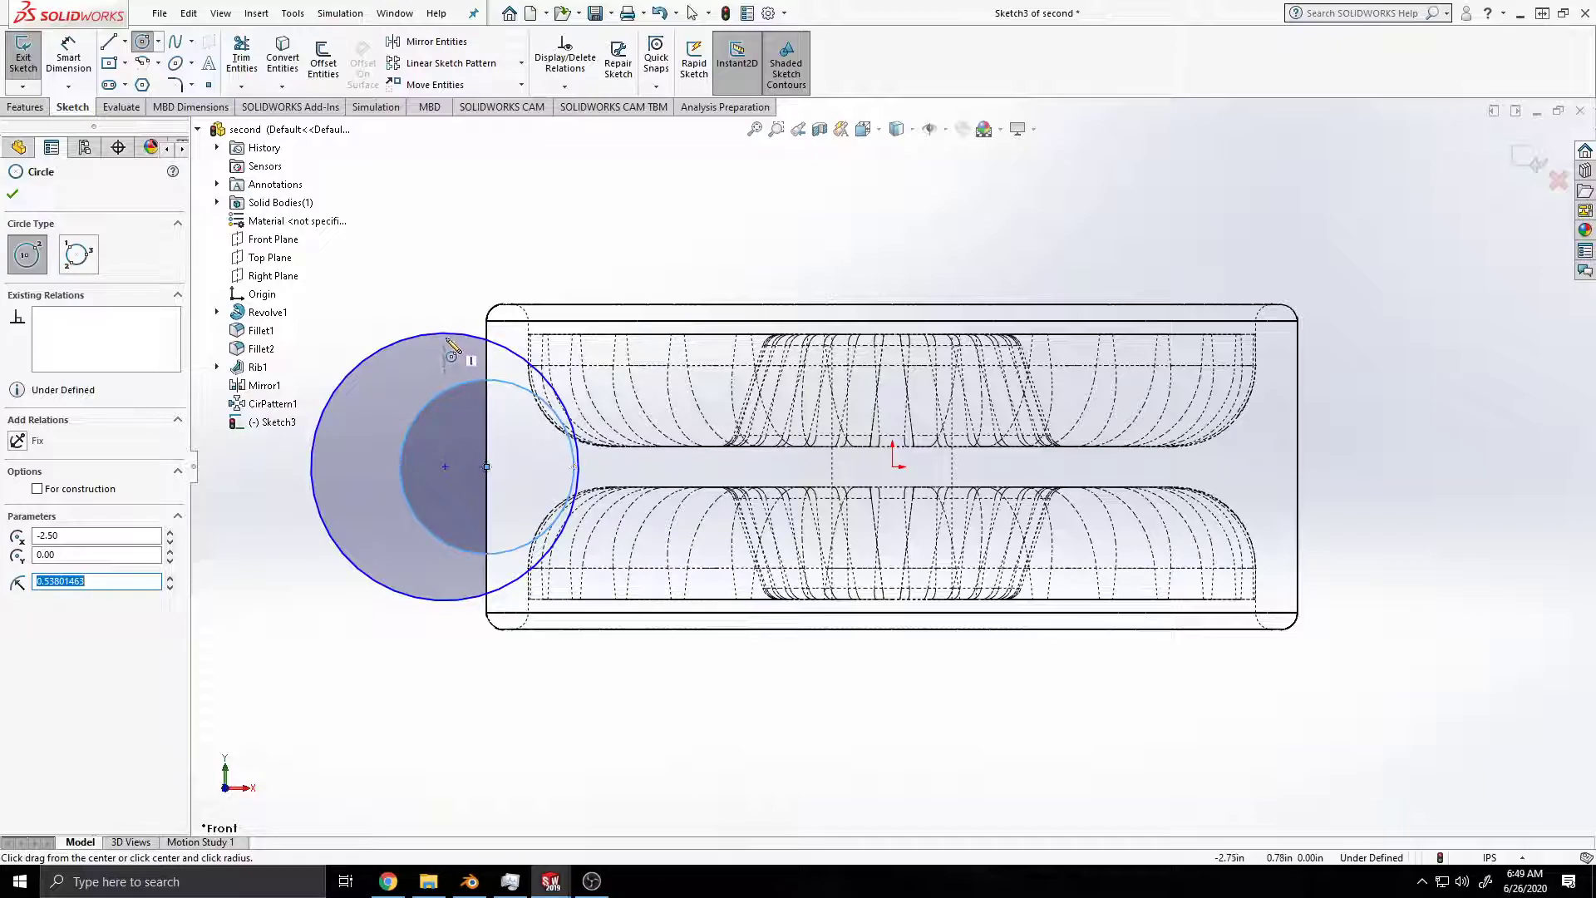
{"action": "key", "text": "ctrl+z"}
{"action": "key", "text": "ctrl+z"}
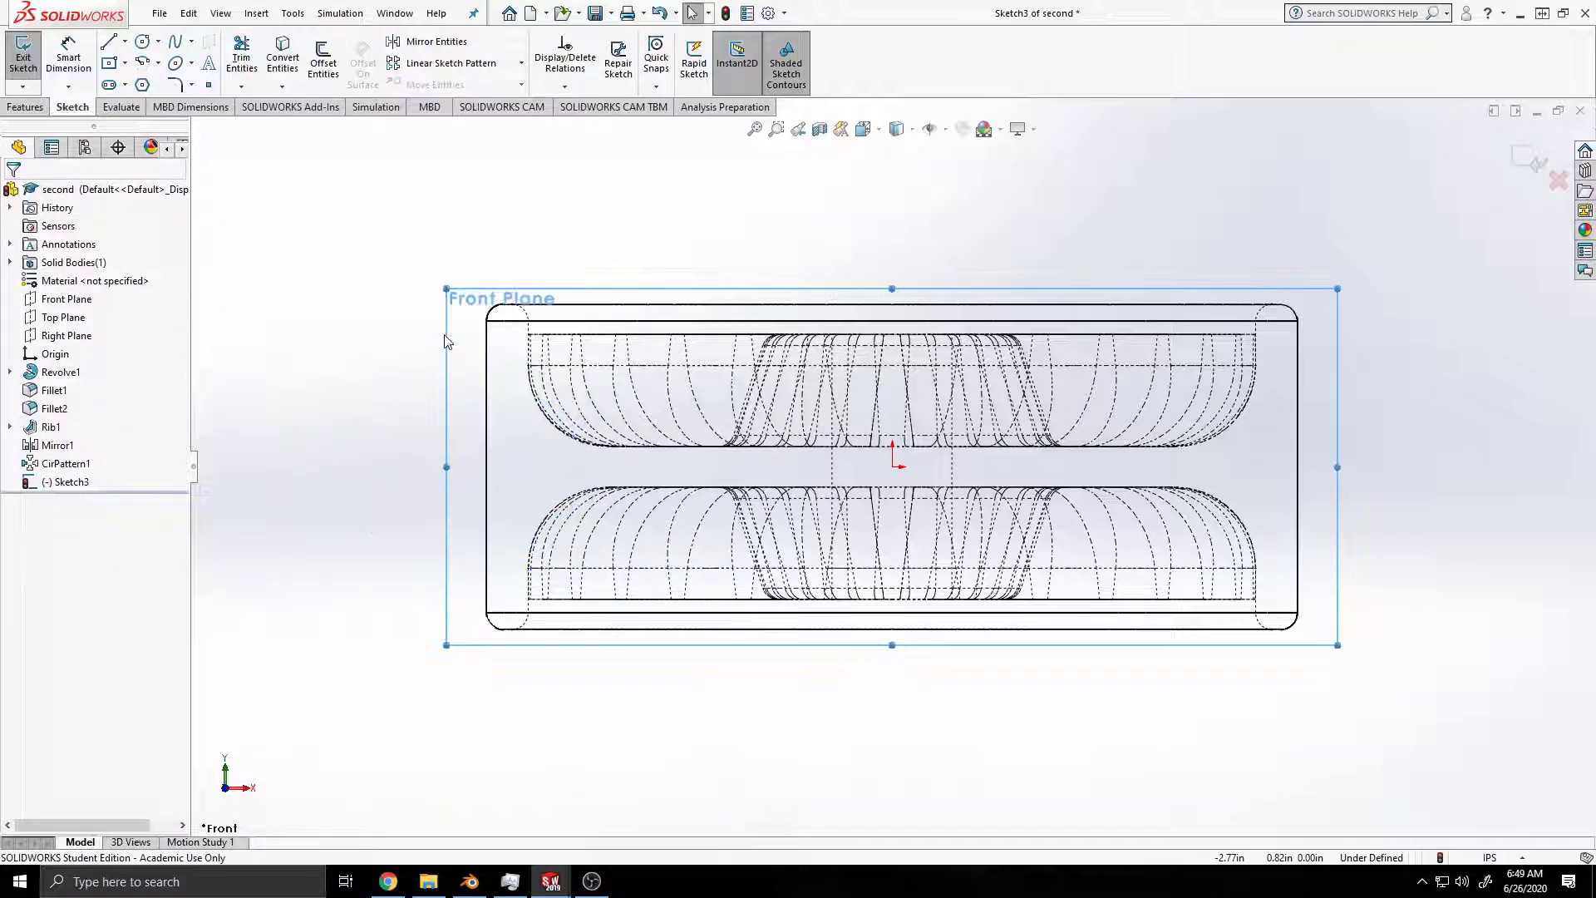
Step: Sketch a circle about 1.23 in in diameter centred on the rim's left outer edge, level with the origin
{"action": "left_click", "coordinate": [143, 41]}
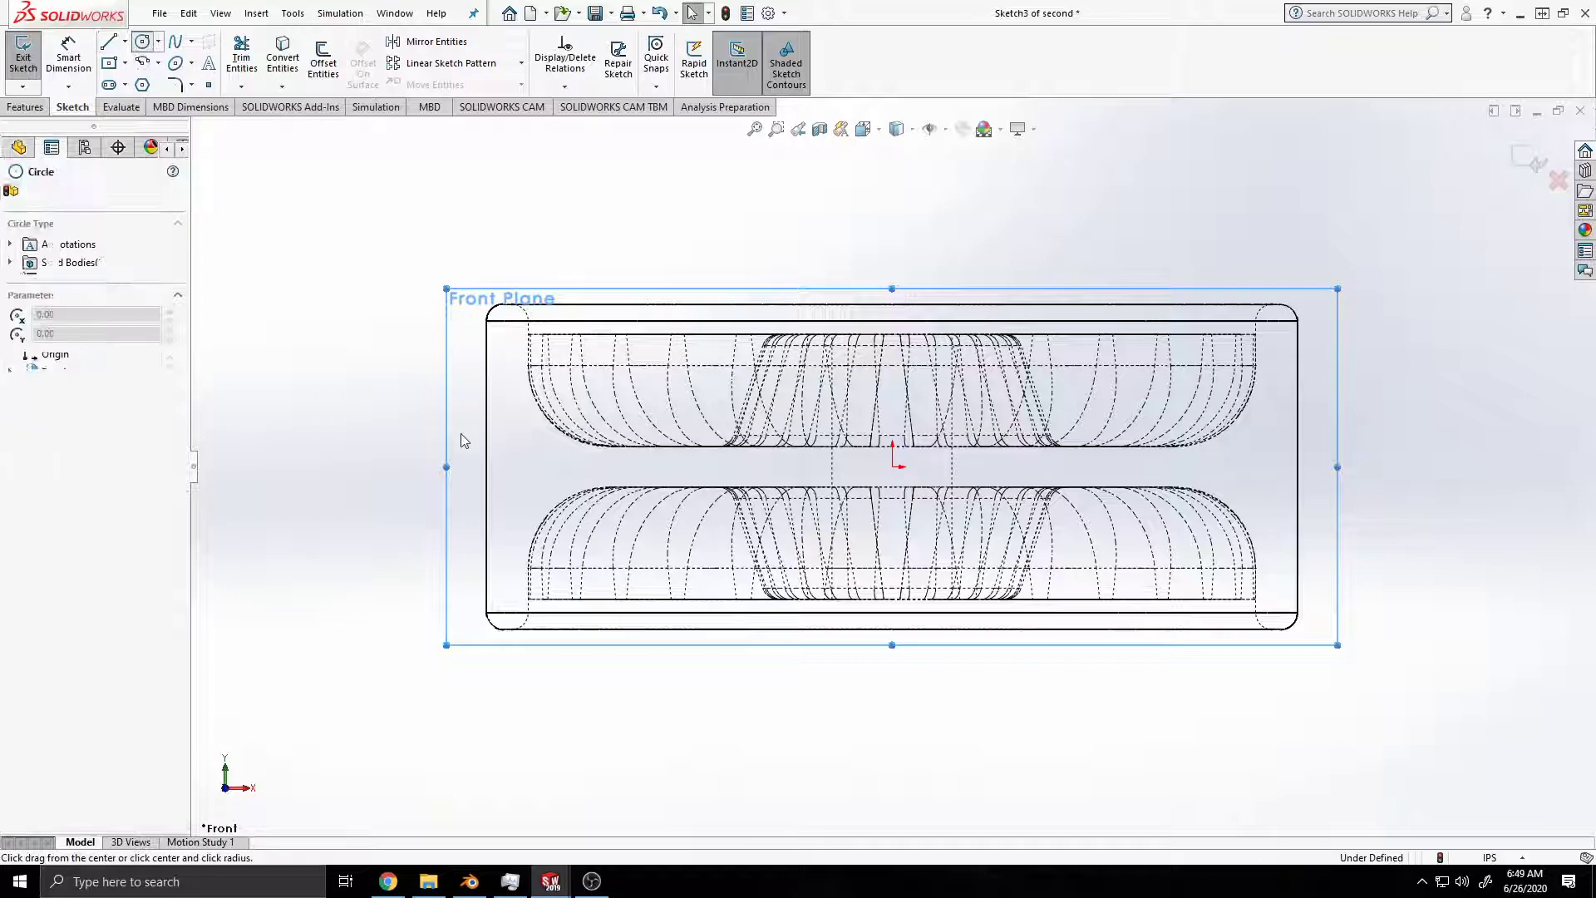
{"action": "left_click", "coordinate": [487, 467]}
{"action": "left_click", "coordinate": [561, 537]}
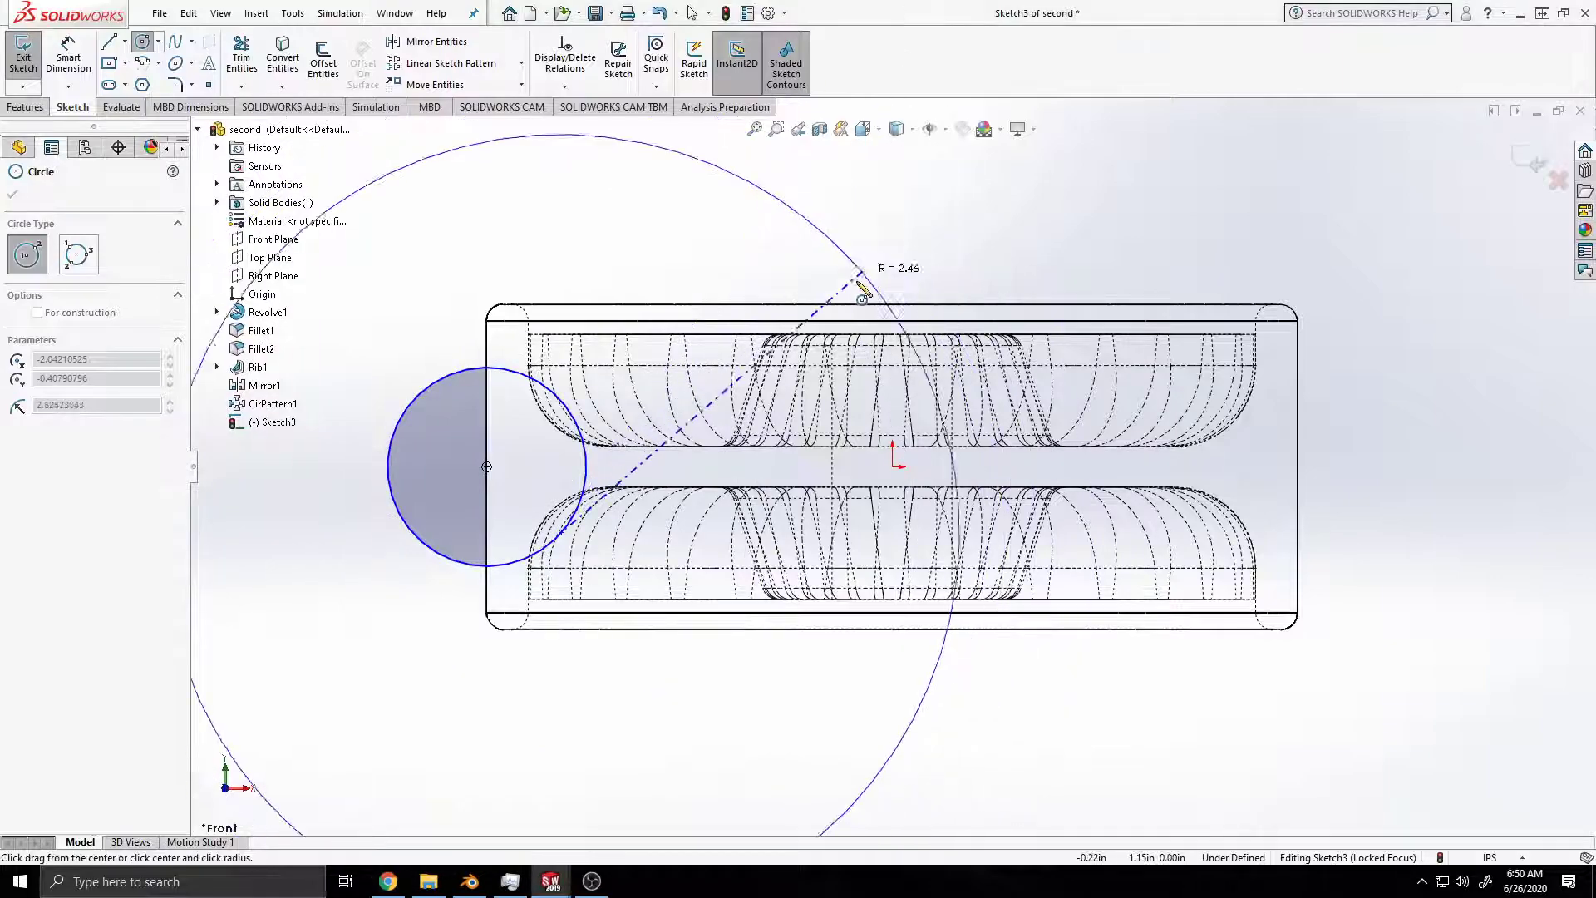
{"action": "key", "text": "Escape"}
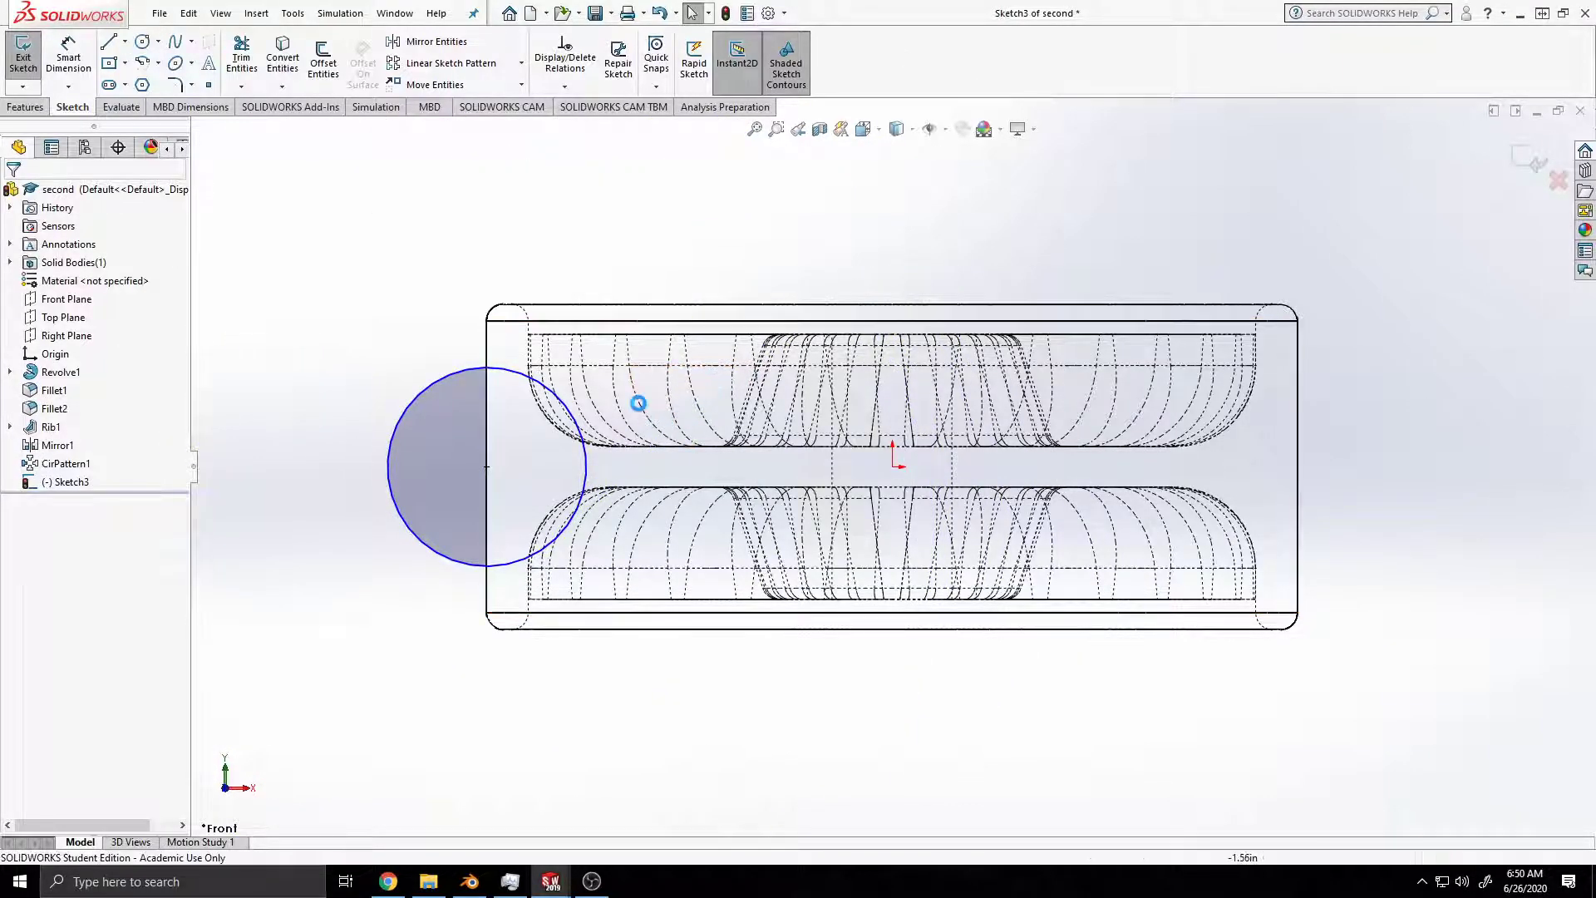
Step: Sketch two vertically aligned circles centred on the wheel's upper and lower edges, about 0.52 in and 0.46 in in radius
{"action": "left_click", "coordinate": [143, 42]}
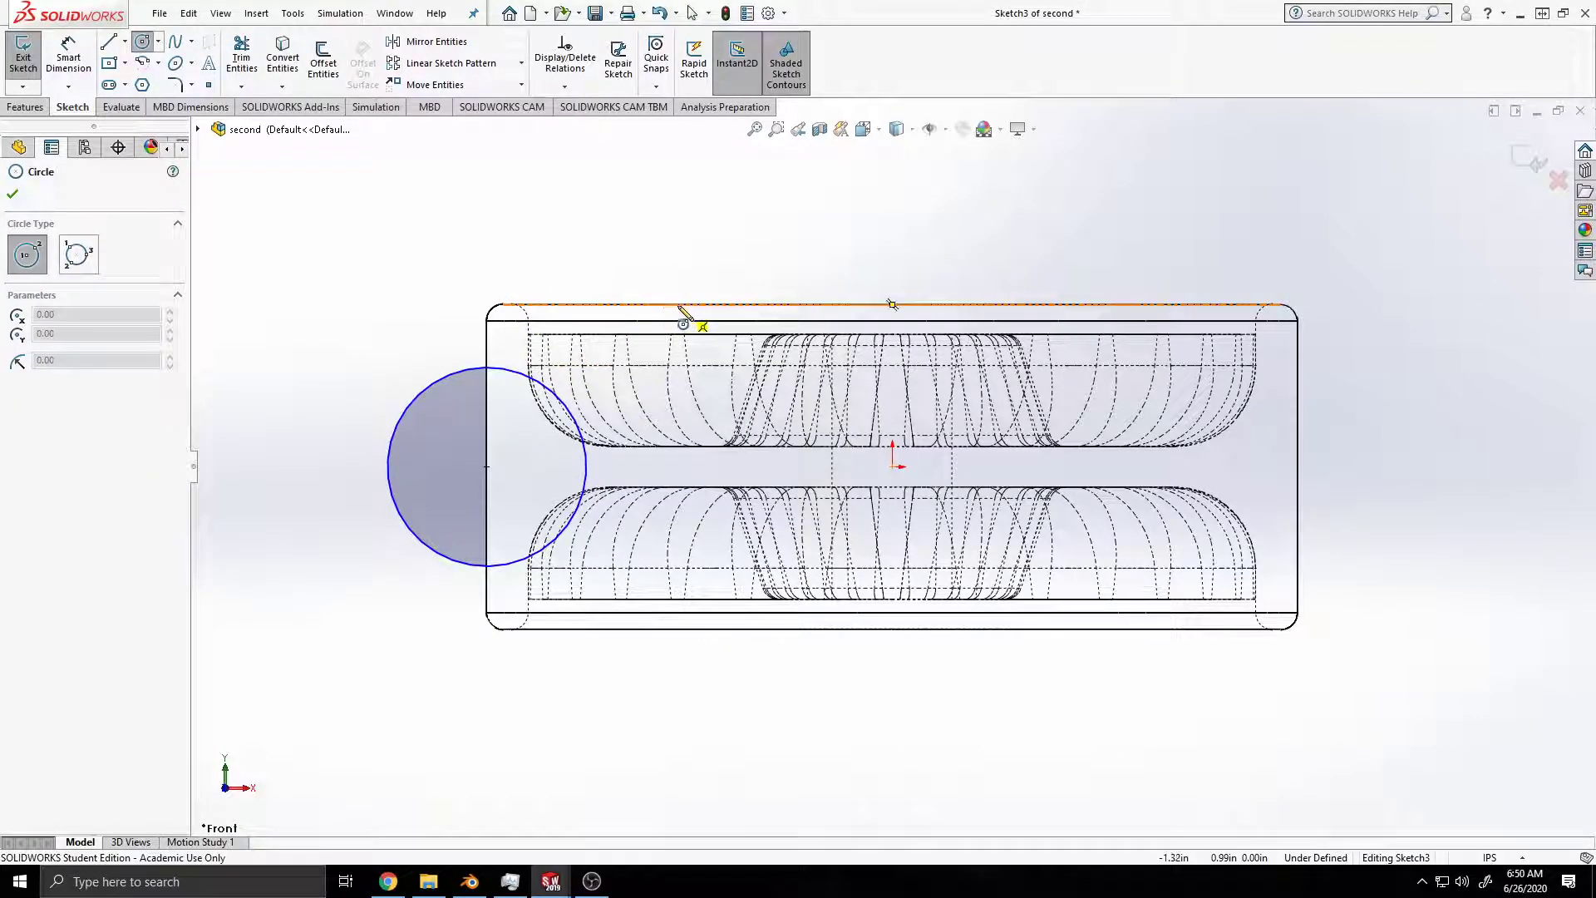
{"action": "left_click", "coordinate": [677, 304]}
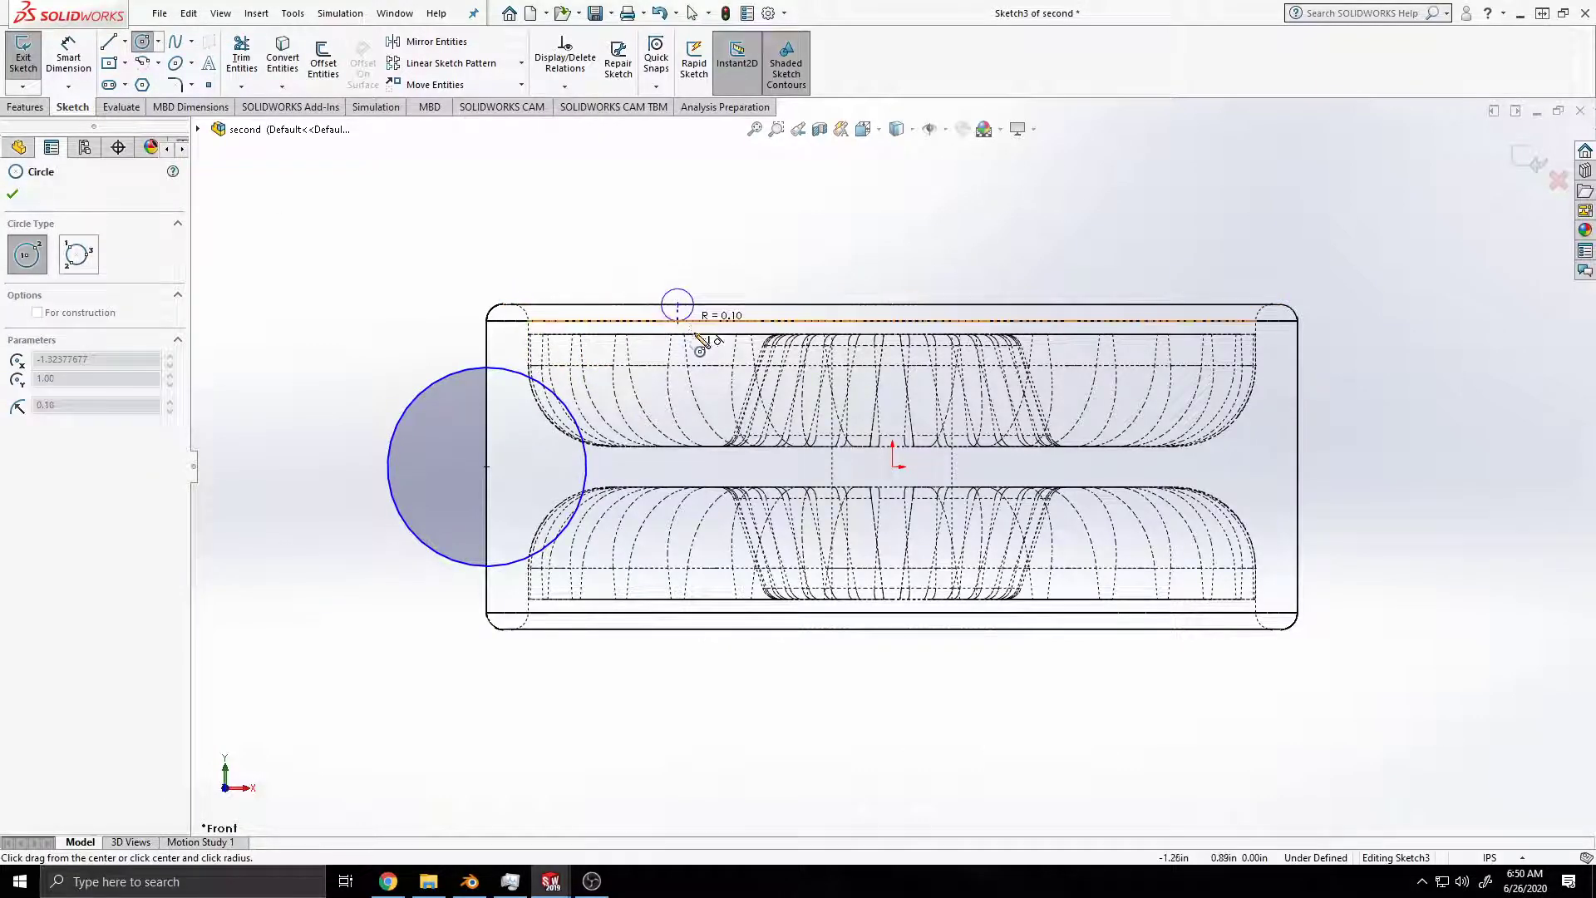
{"action": "left_click", "coordinate": [721, 375]}
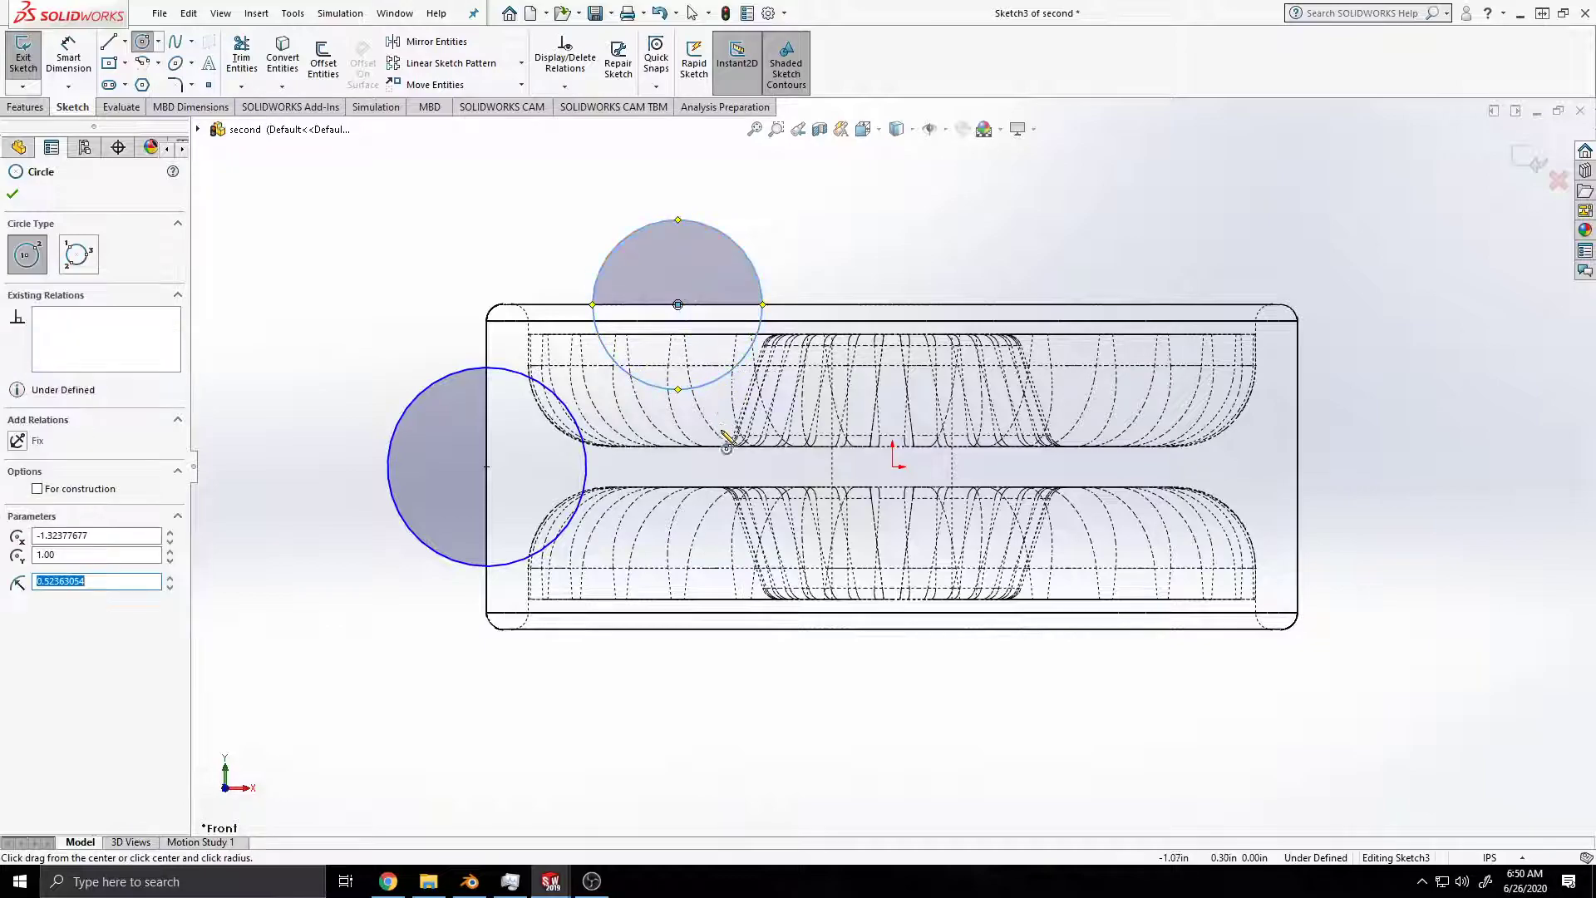
{"action": "left_click", "coordinate": [678, 630]}
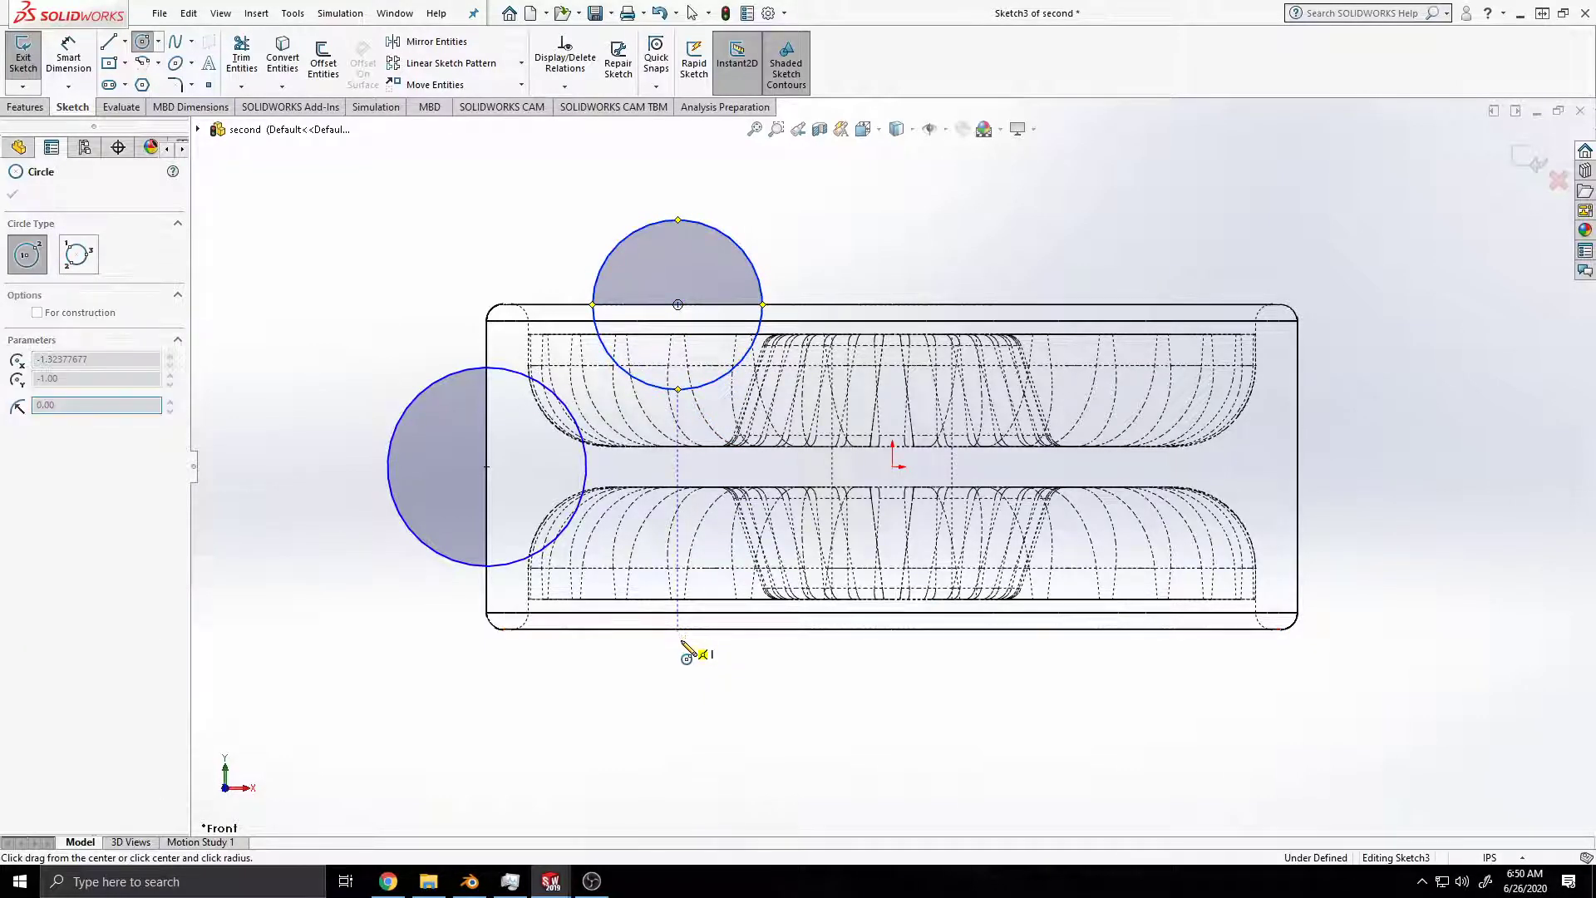
{"action": "left_click", "coordinate": [711, 700]}
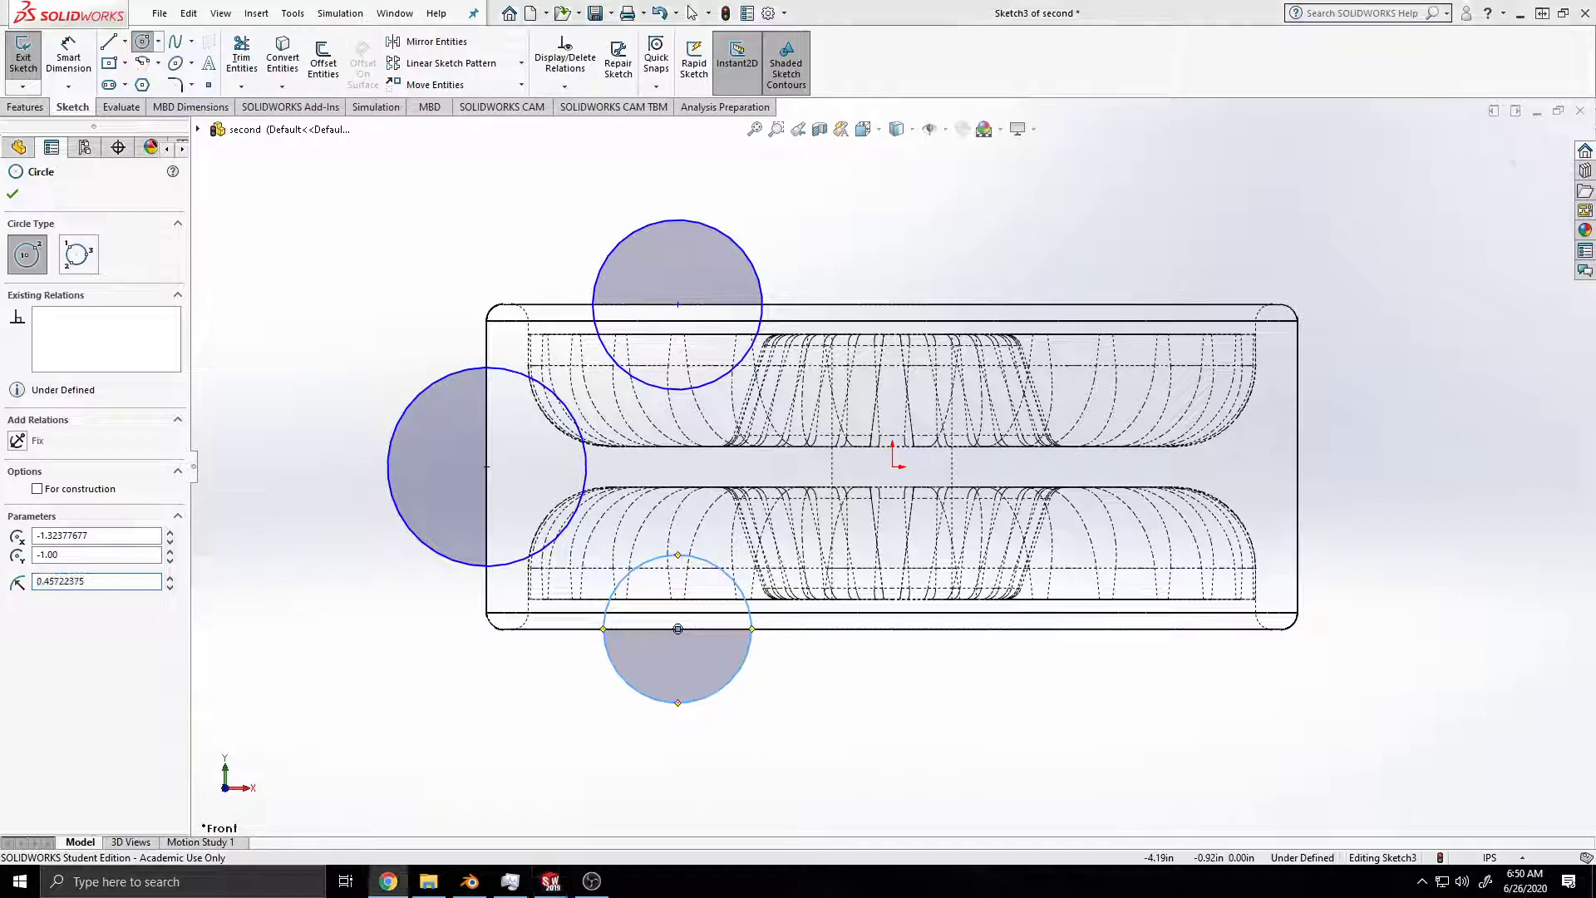
Step: Dimension the circle on the wheel's lower edge to a diameter of 1 in
{"action": "left_click", "coordinate": [35, 109]}
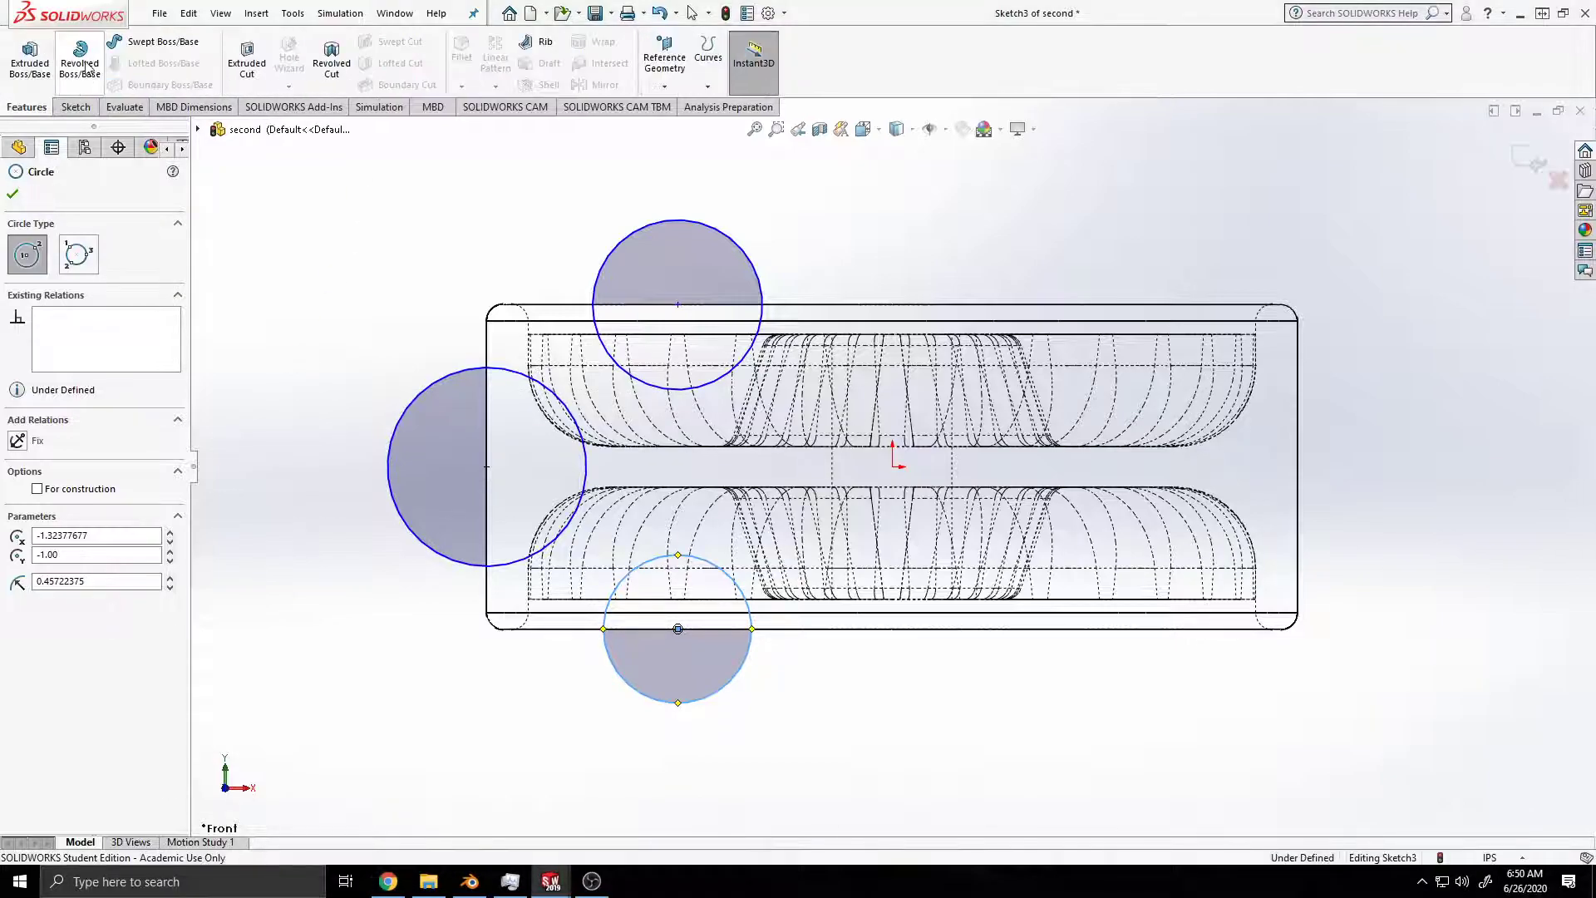
{"action": "left_click", "coordinate": [79, 109]}
{"action": "left_click", "coordinate": [69, 67]}
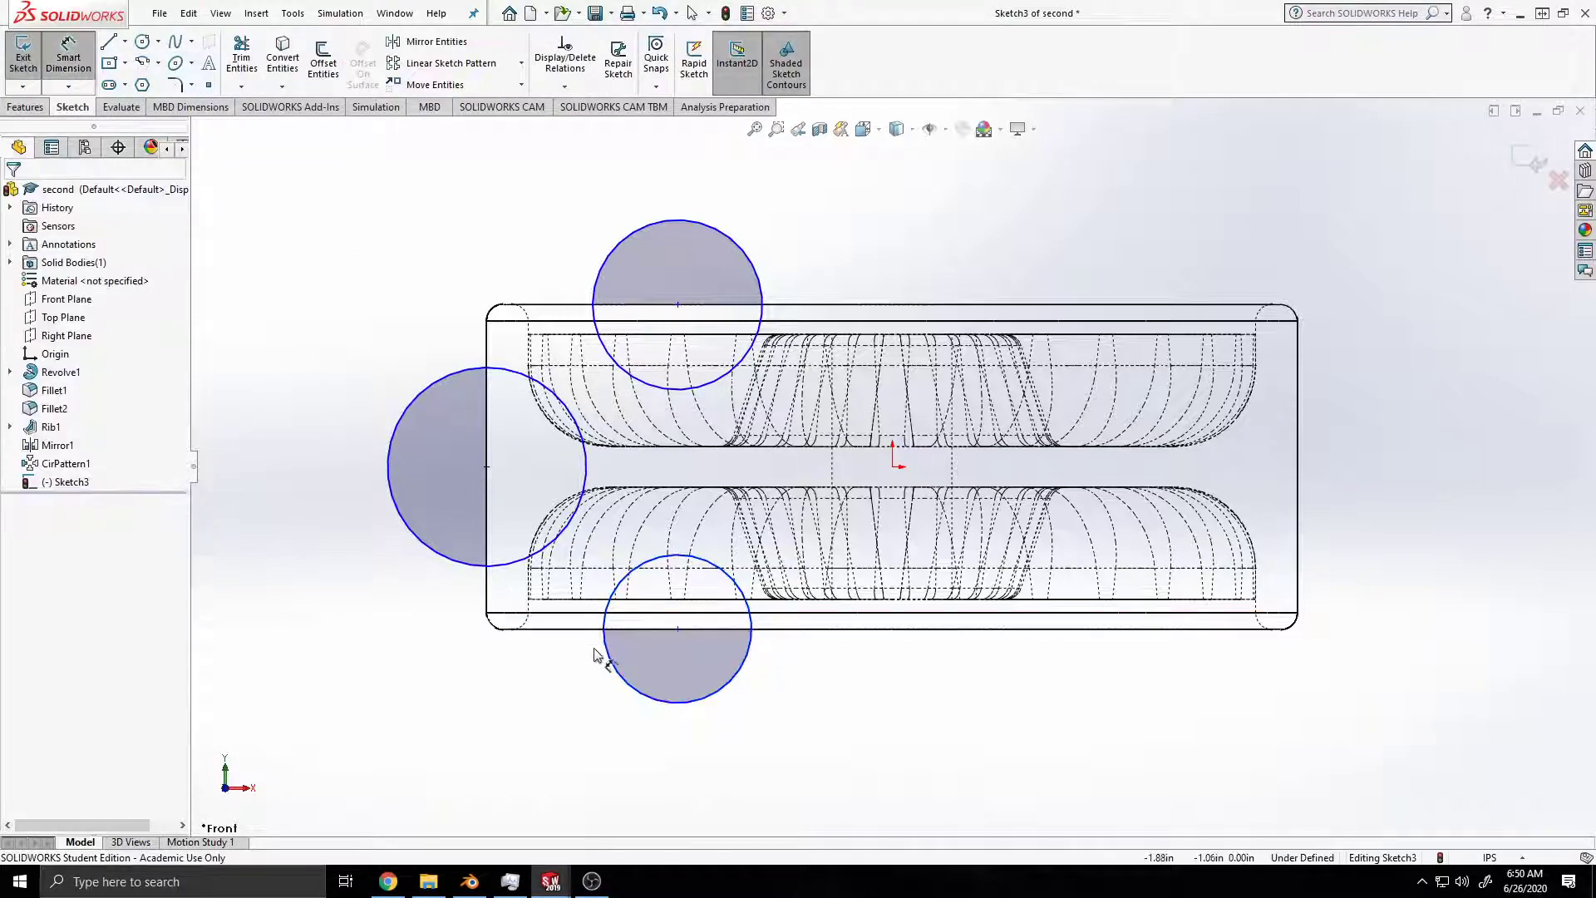
{"action": "left_click", "coordinate": [623, 682]}
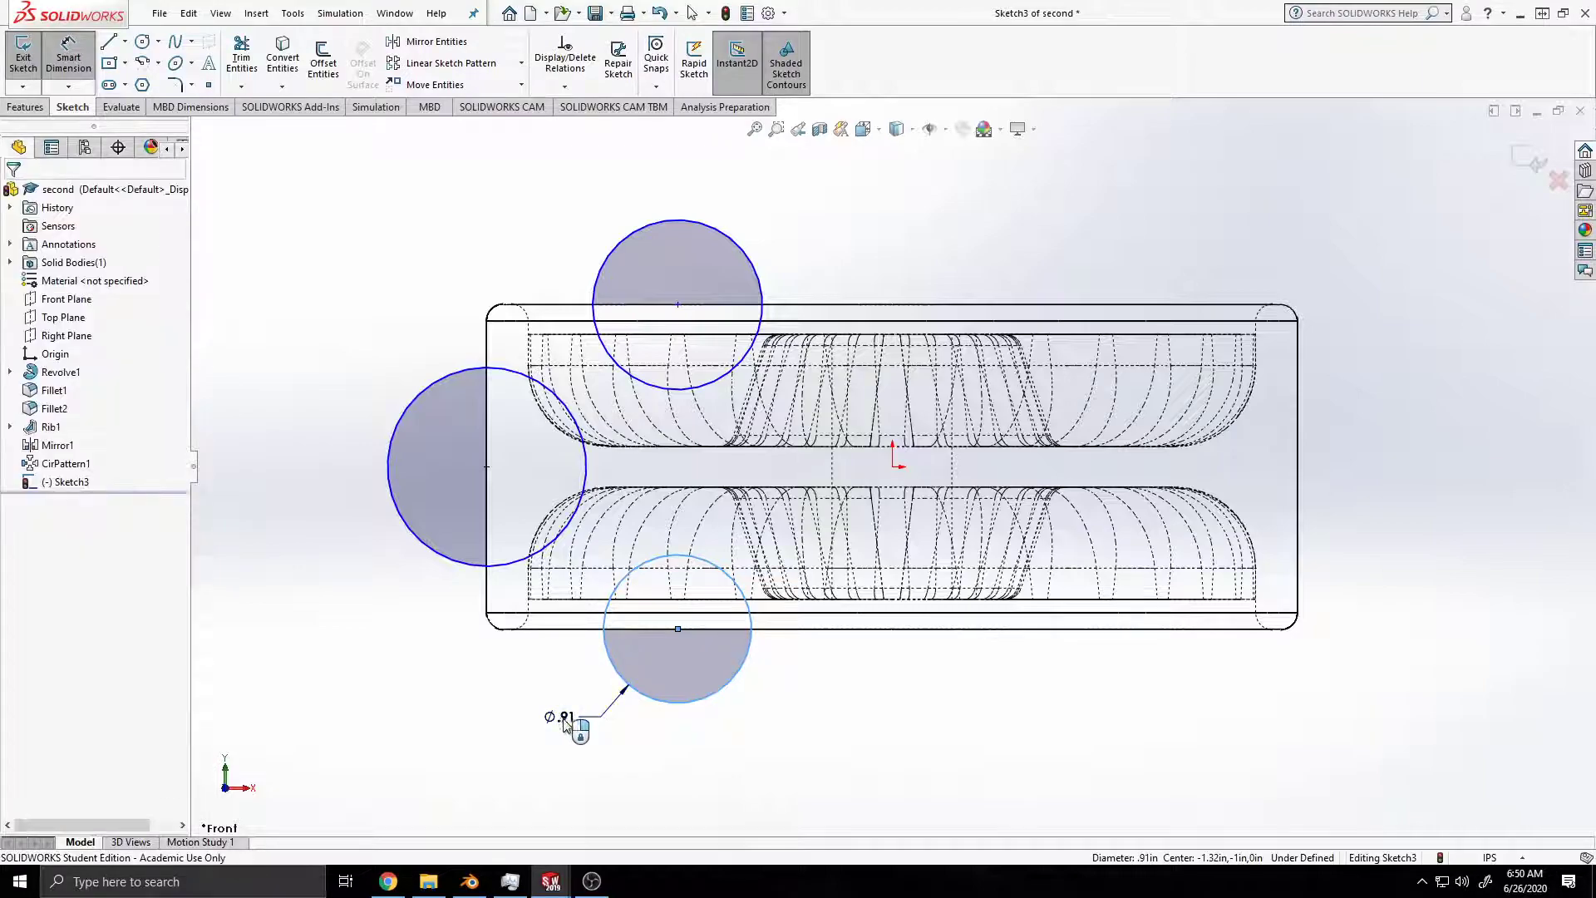
{"action": "left_click", "coordinate": [564, 723]}
{"action": "type", "text": "1"}
{"action": "key", "text": "Return"}
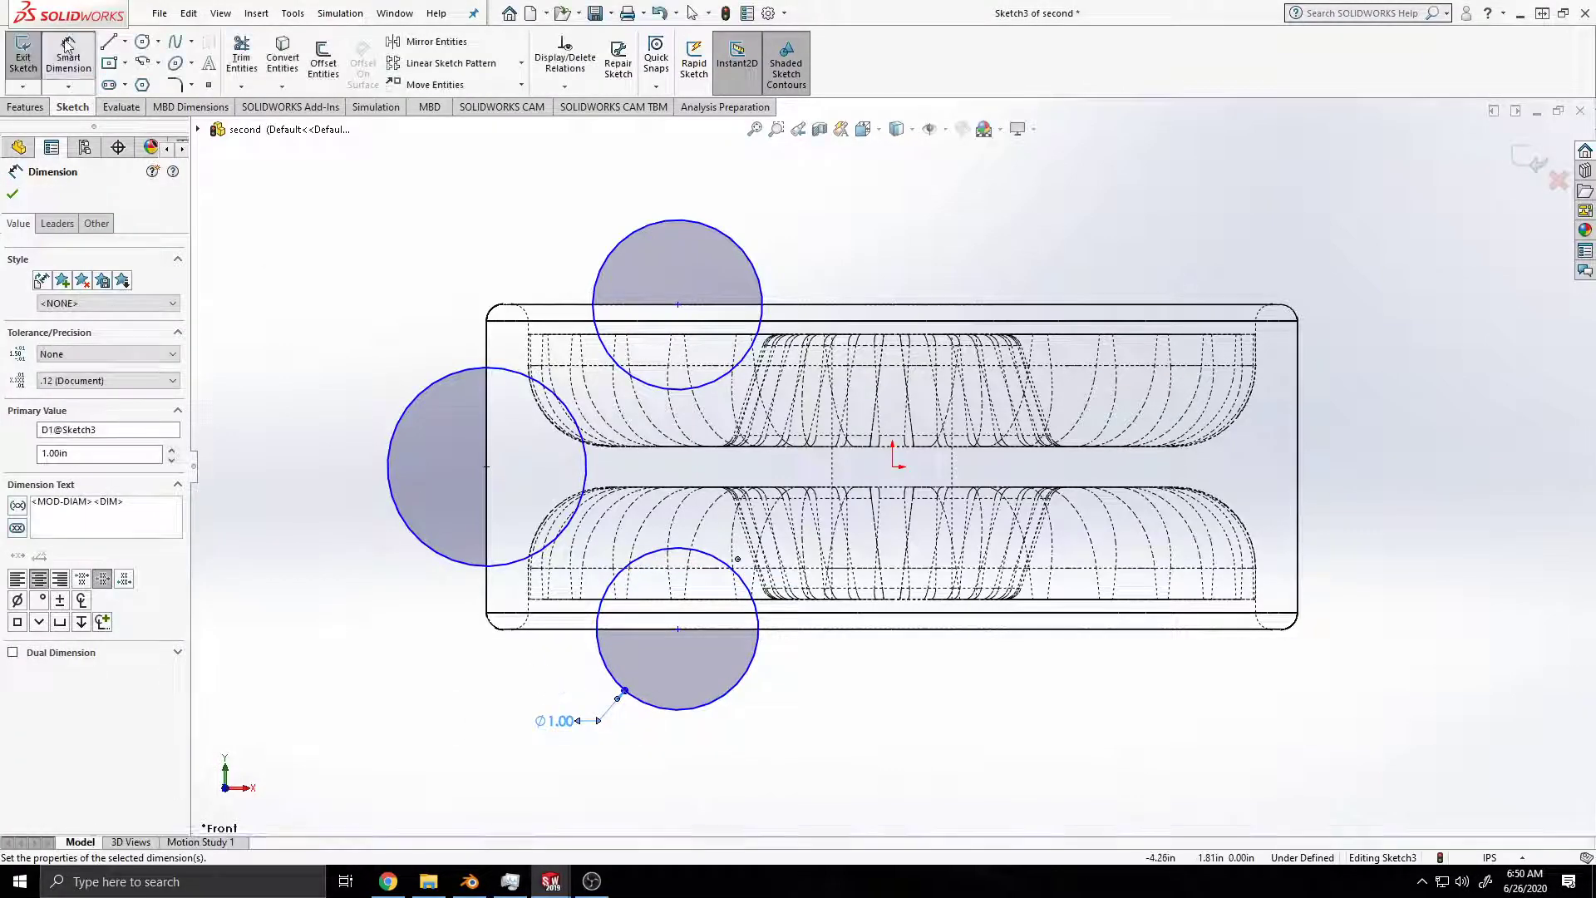
Step: Dimension the circle on the rim's outer side edge to a diameter of 1.20 in and save the part
{"action": "left_click", "coordinate": [362, 513]}
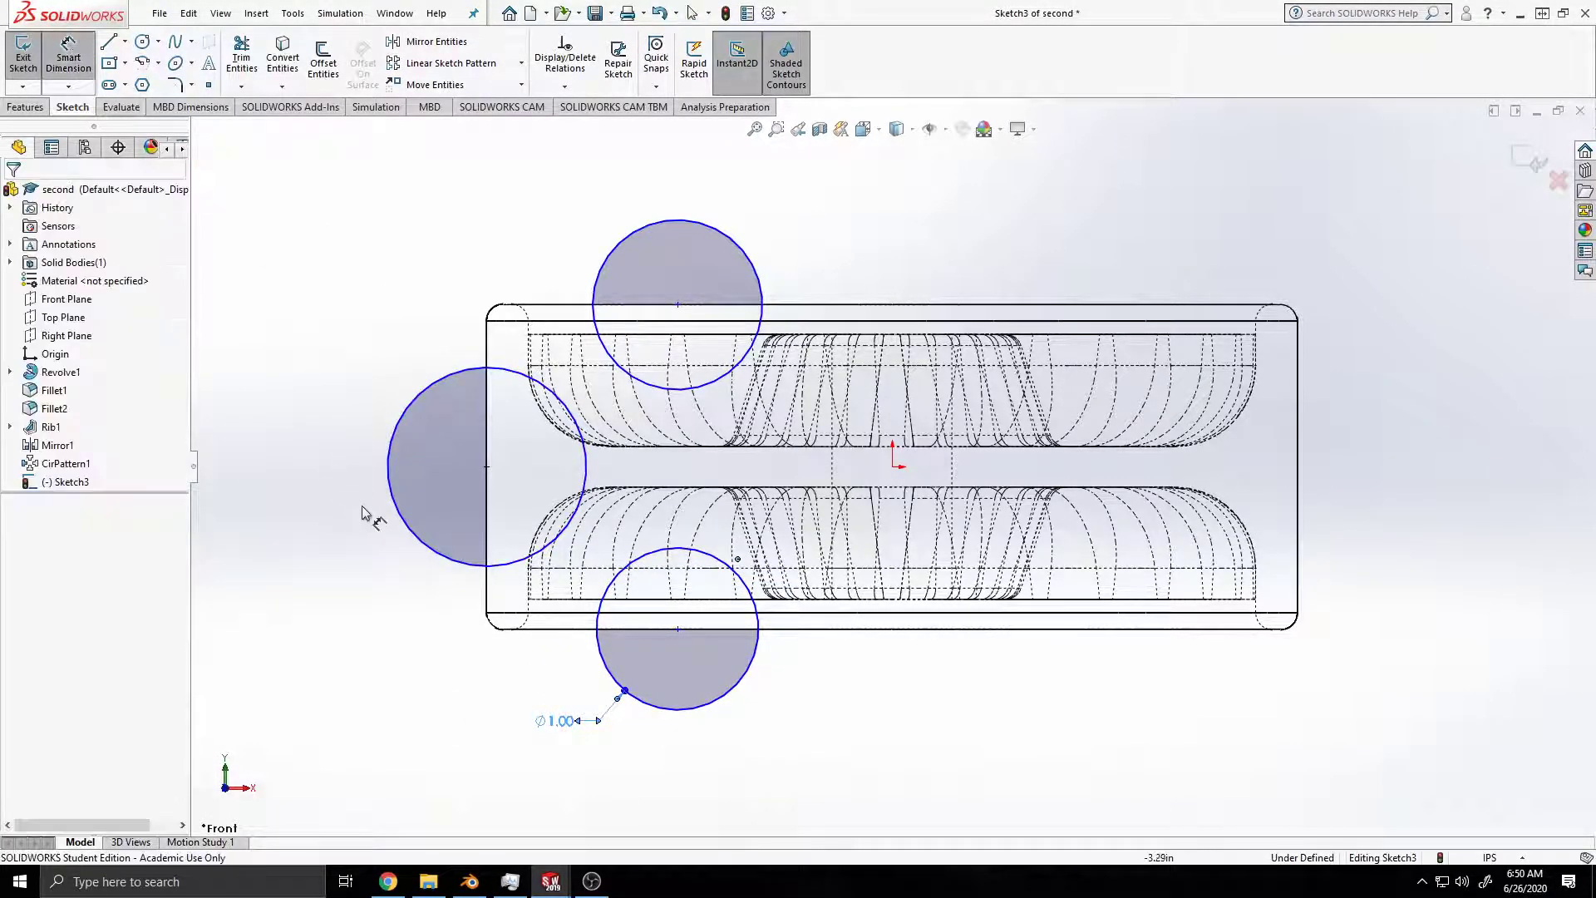
{"action": "left_click", "coordinate": [401, 521]}
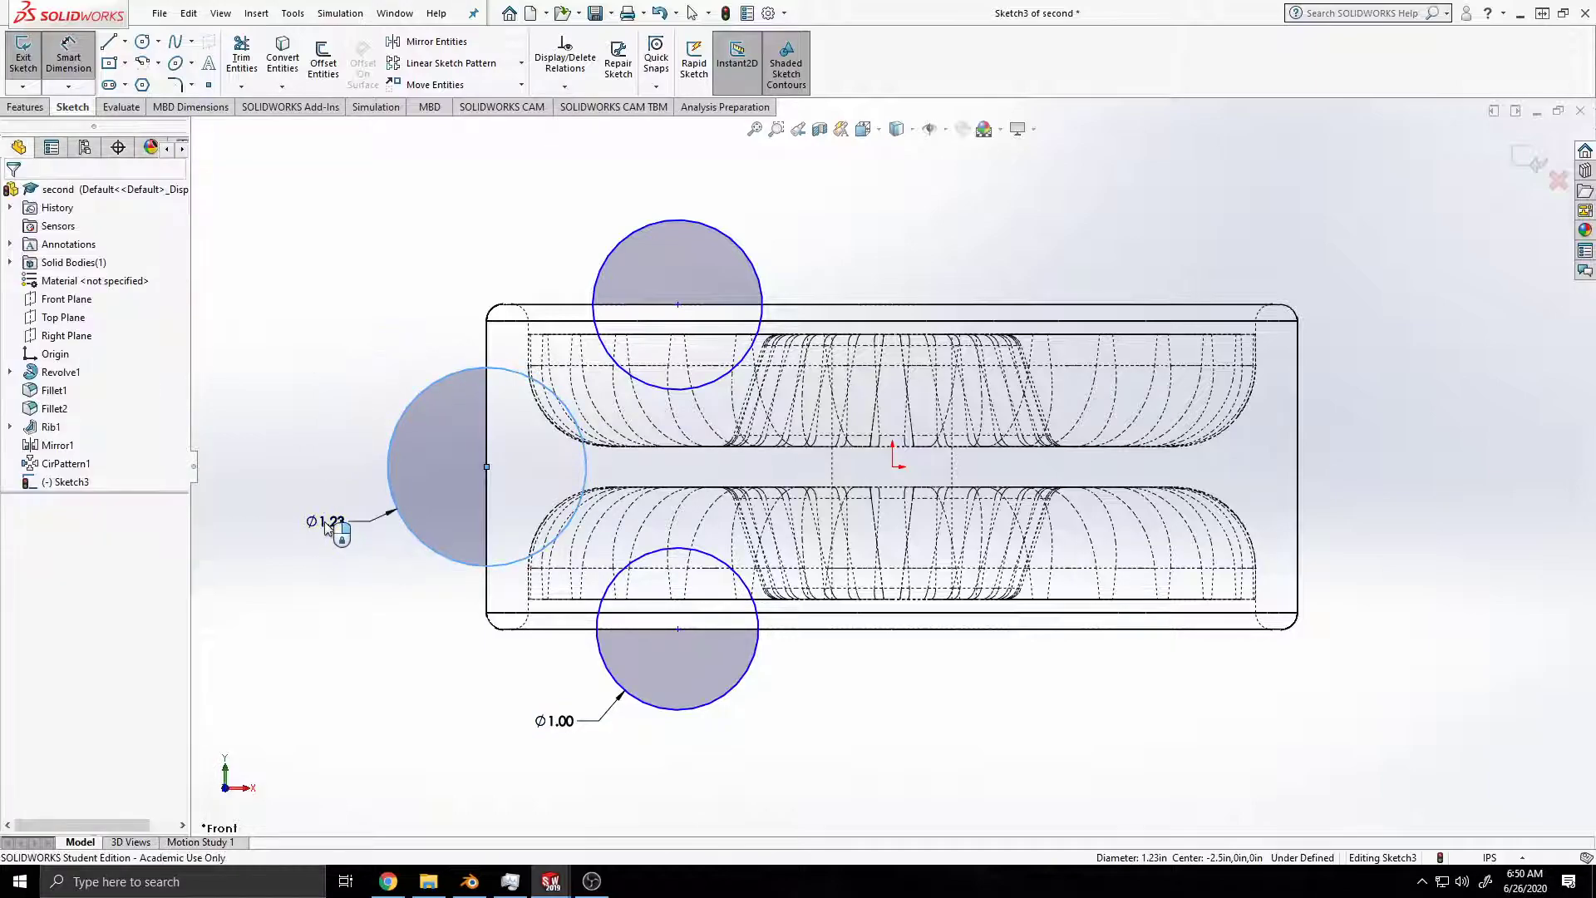
{"action": "left_click", "coordinate": [327, 525]}
{"action": "key", "text": "Return"}
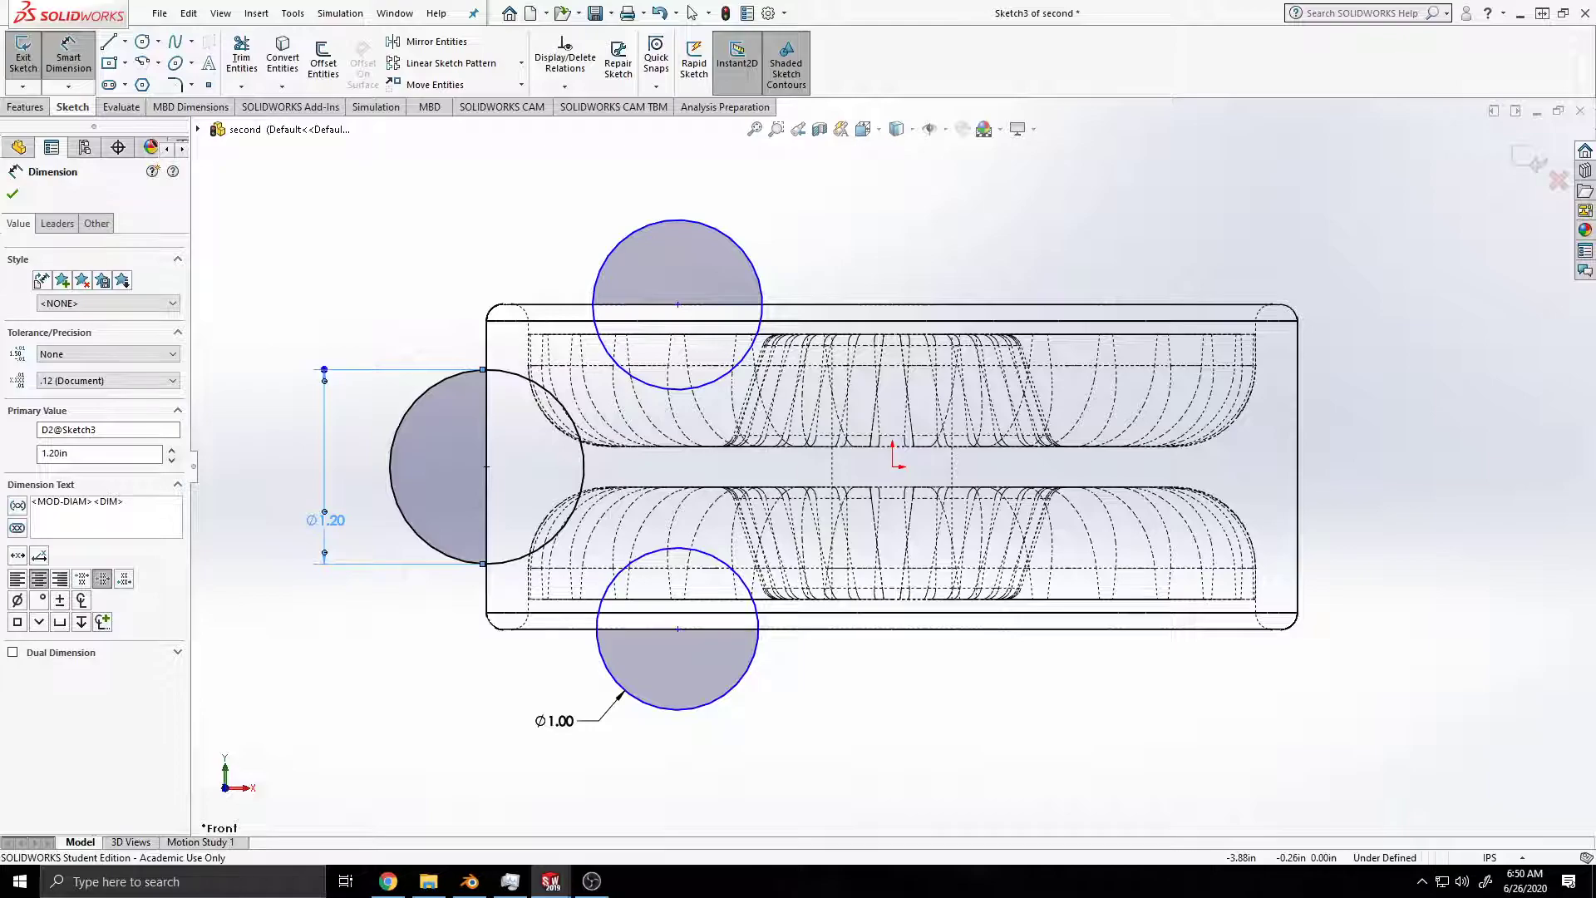
{"action": "key", "text": "ctrl+s"}
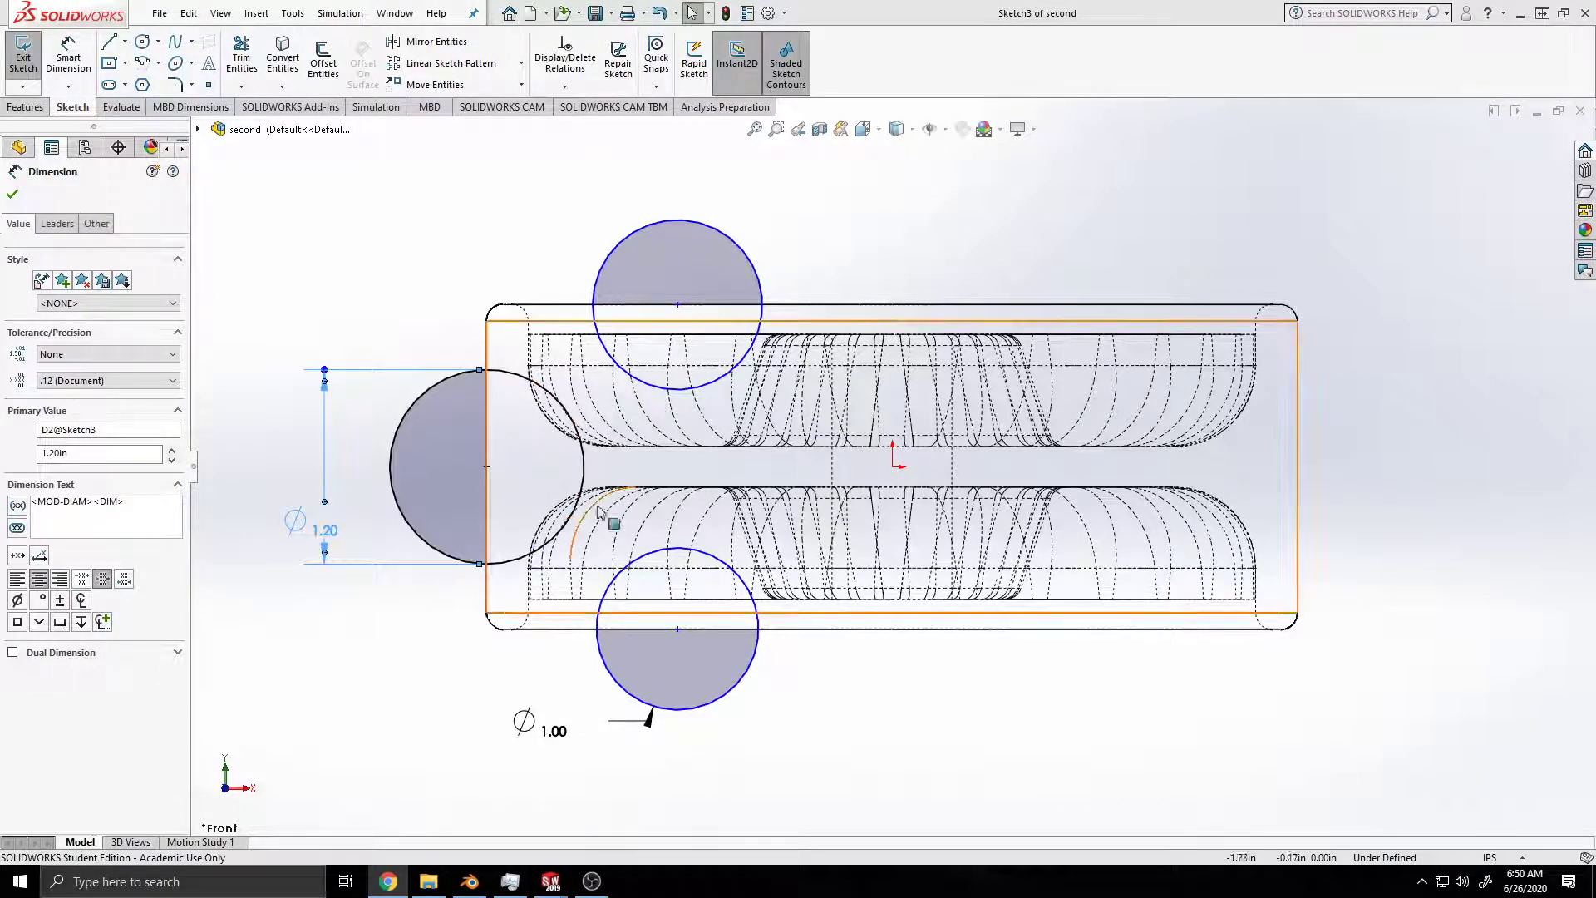
Step: Make the circles on the upper and lower edges equal with an Equal relation, and save the part
{"action": "left_click", "coordinate": [740, 677]}
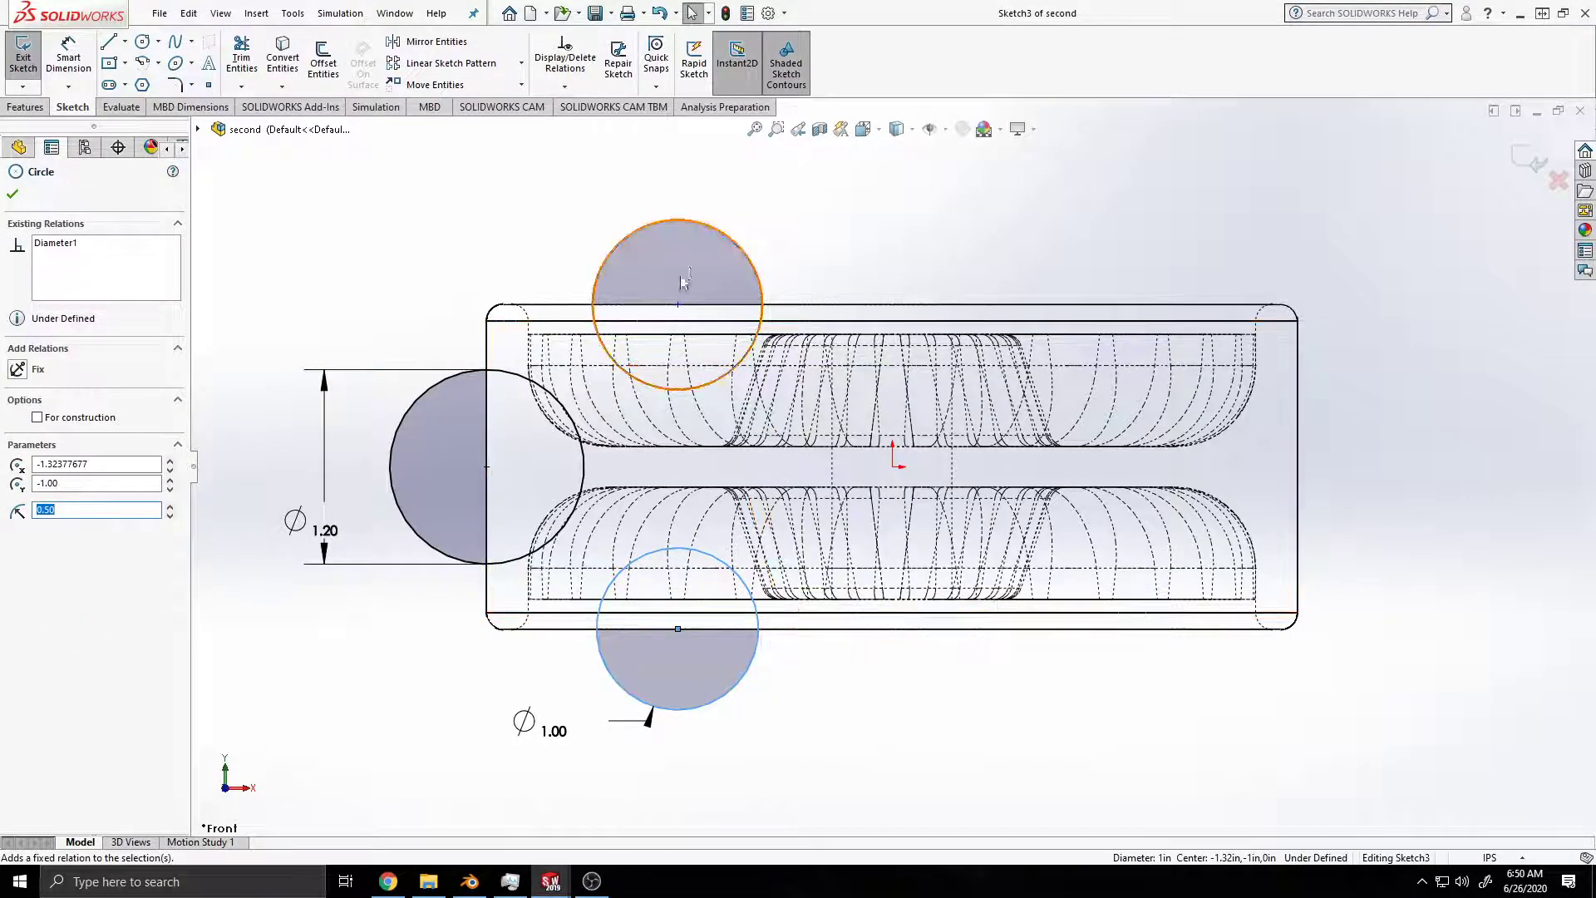
{"action": "left_click", "coordinate": [737, 247], "text": "ctrl"}
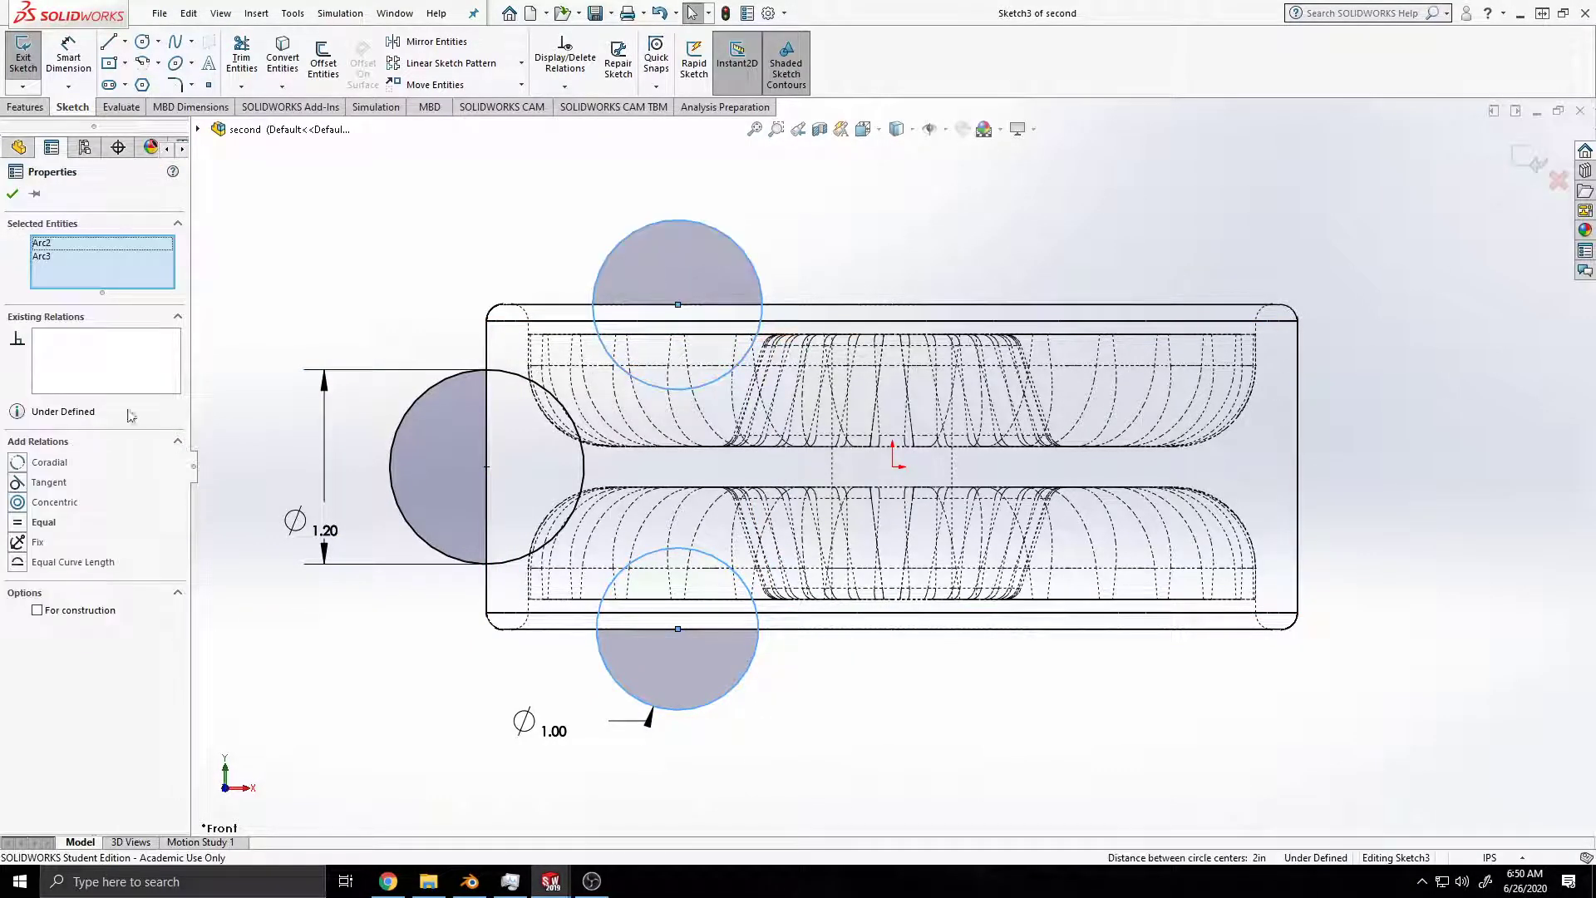
{"action": "left_click", "coordinate": [43, 521]}
{"action": "key", "text": "ctrl+s"}
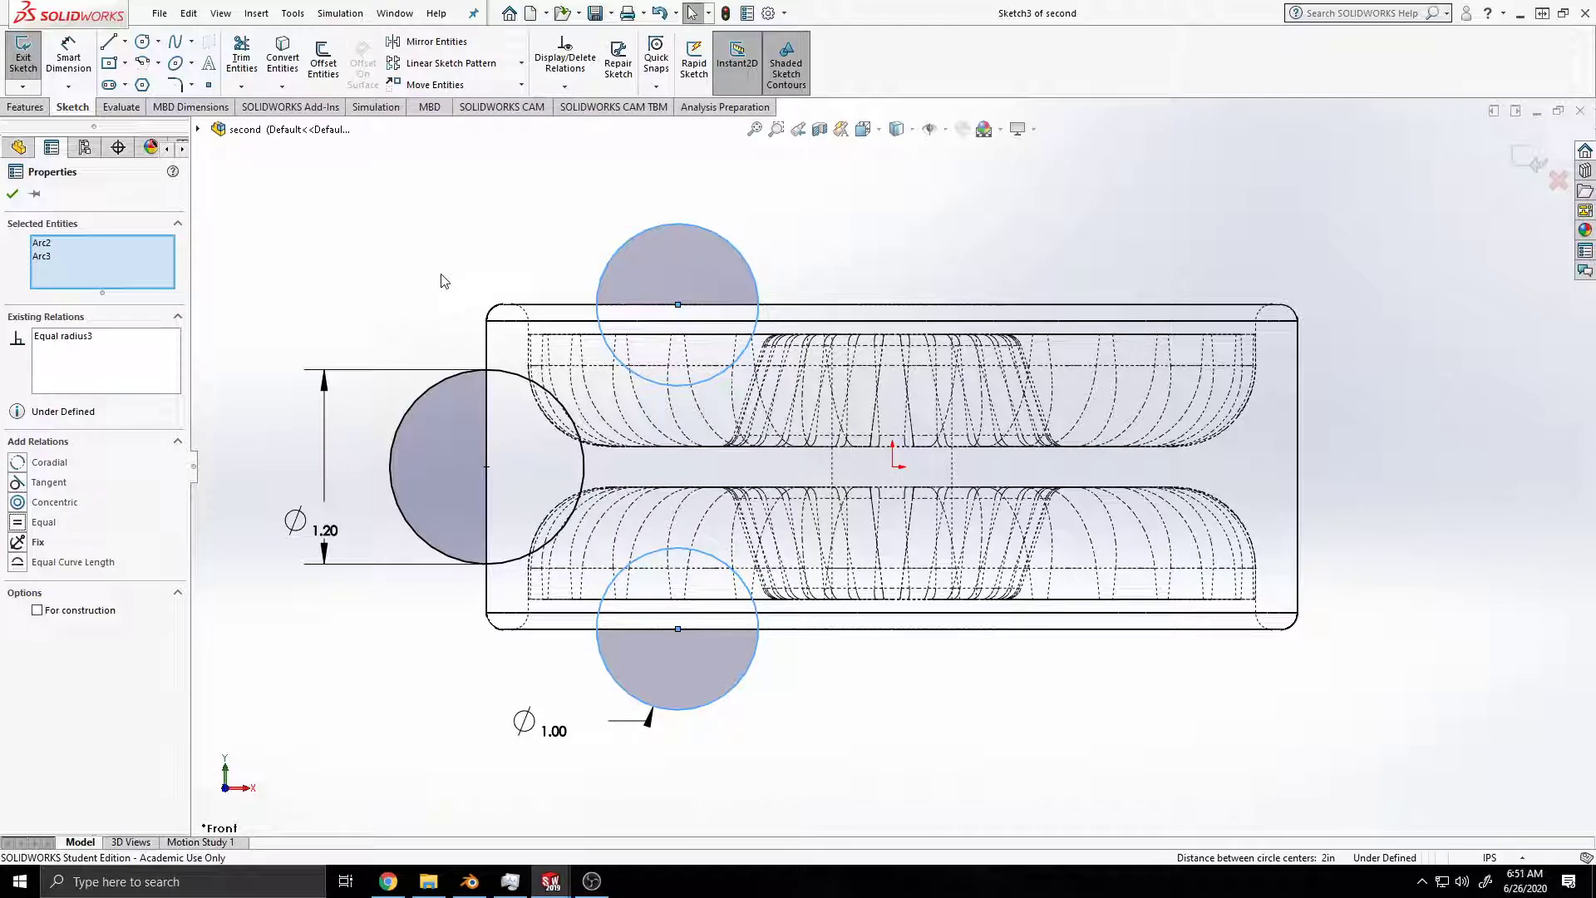
Step: Draw a vertical centerline about 1.8 in long upward from the origin, and save the part
{"action": "left_click", "coordinate": [125, 41]}
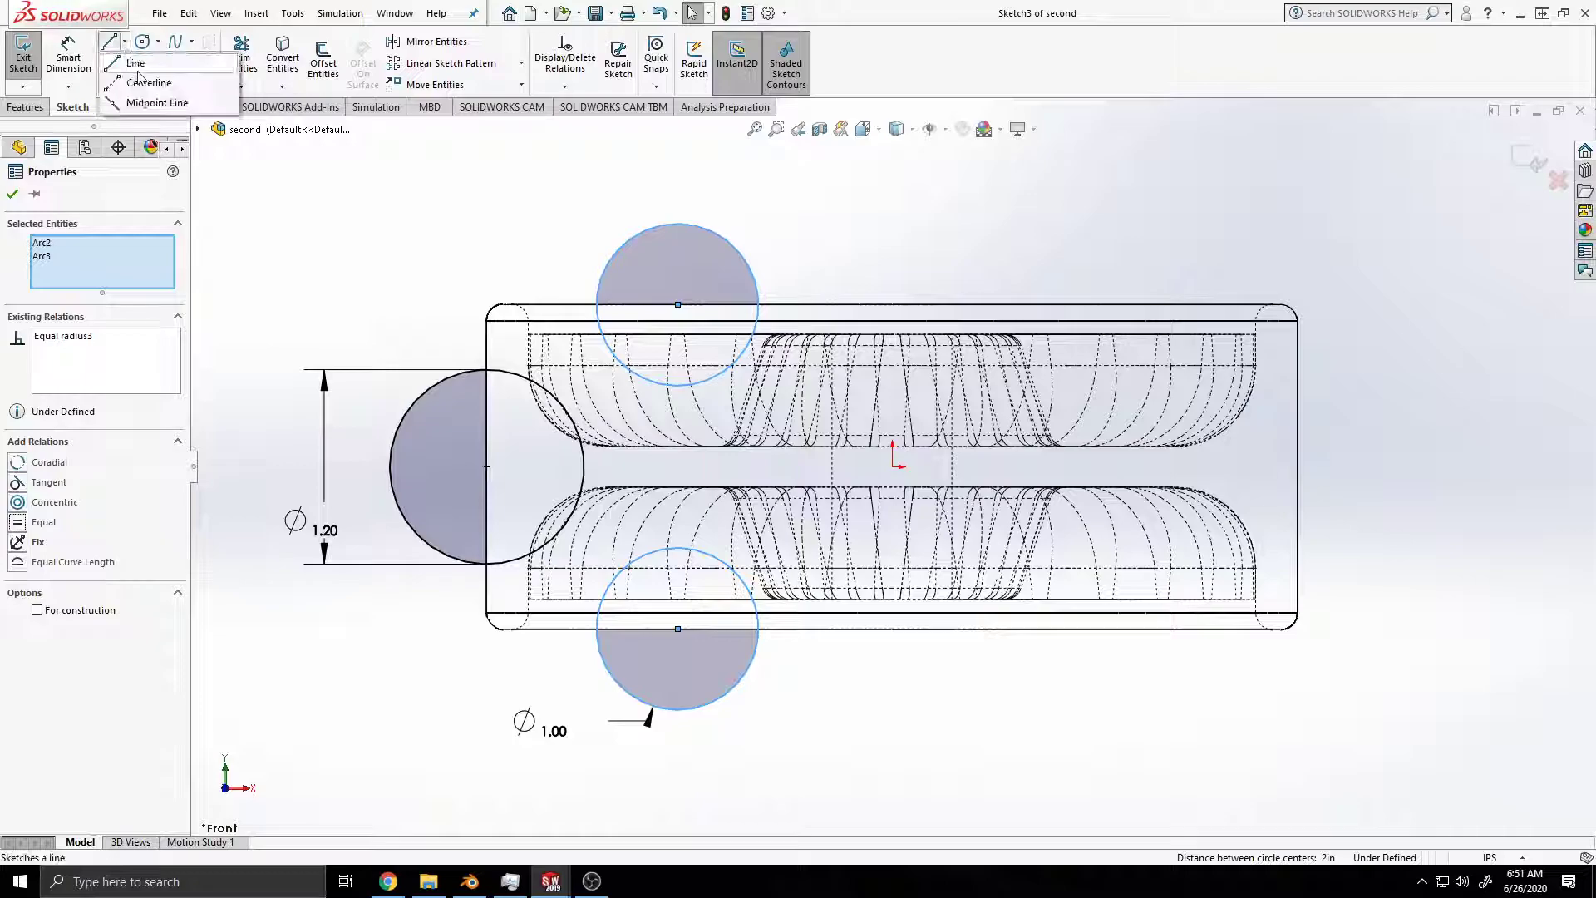
{"action": "left_click", "coordinate": [143, 84]}
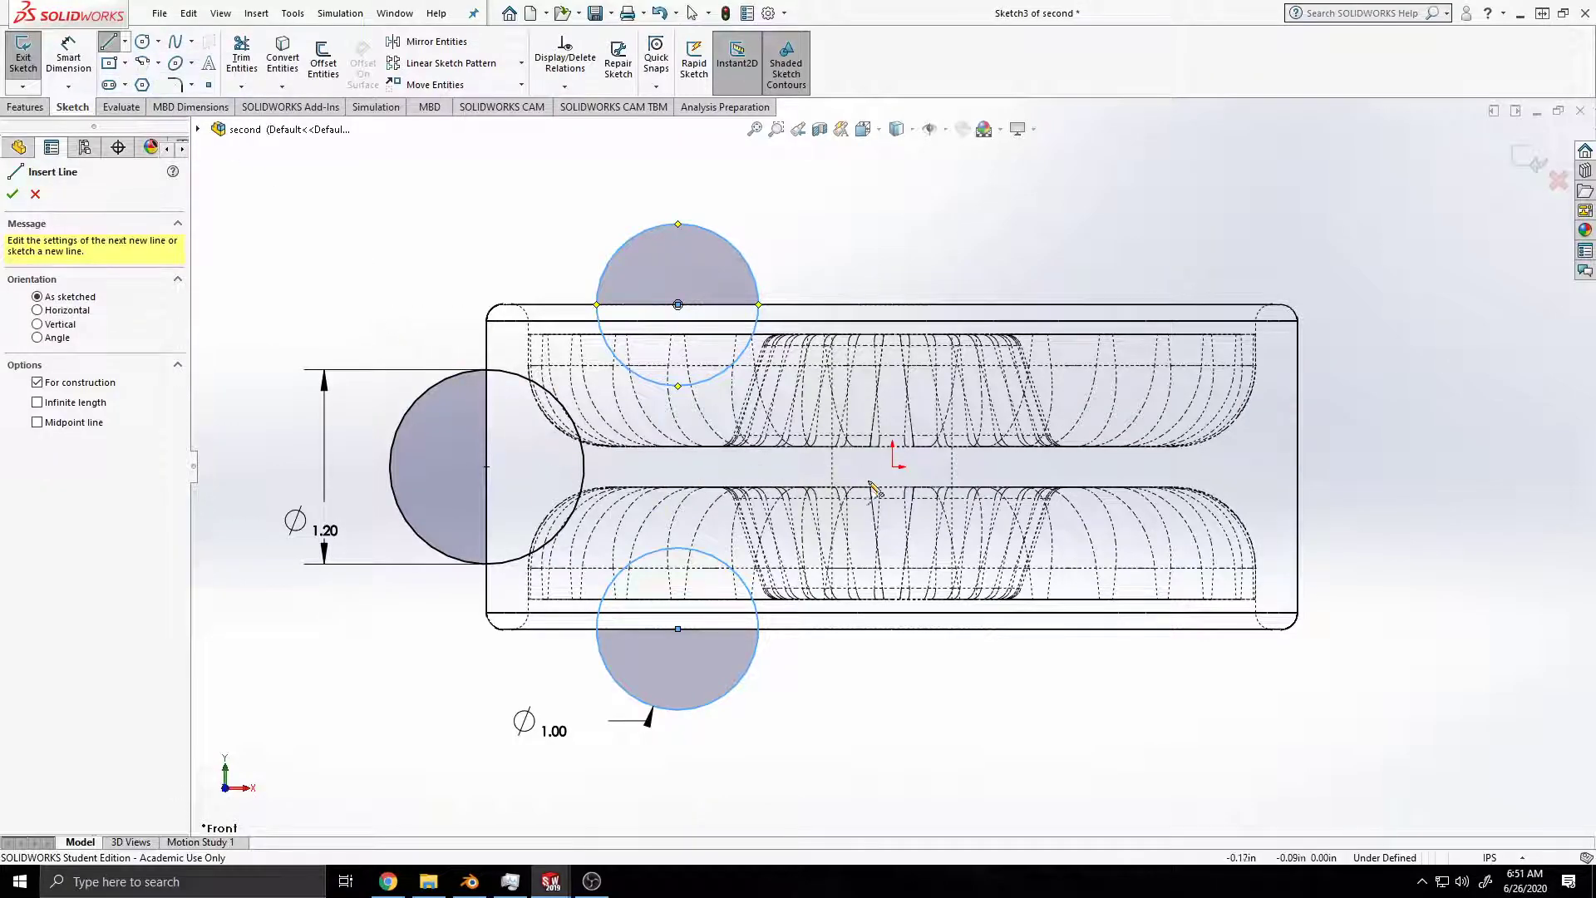
{"action": "left_click", "coordinate": [894, 466]}
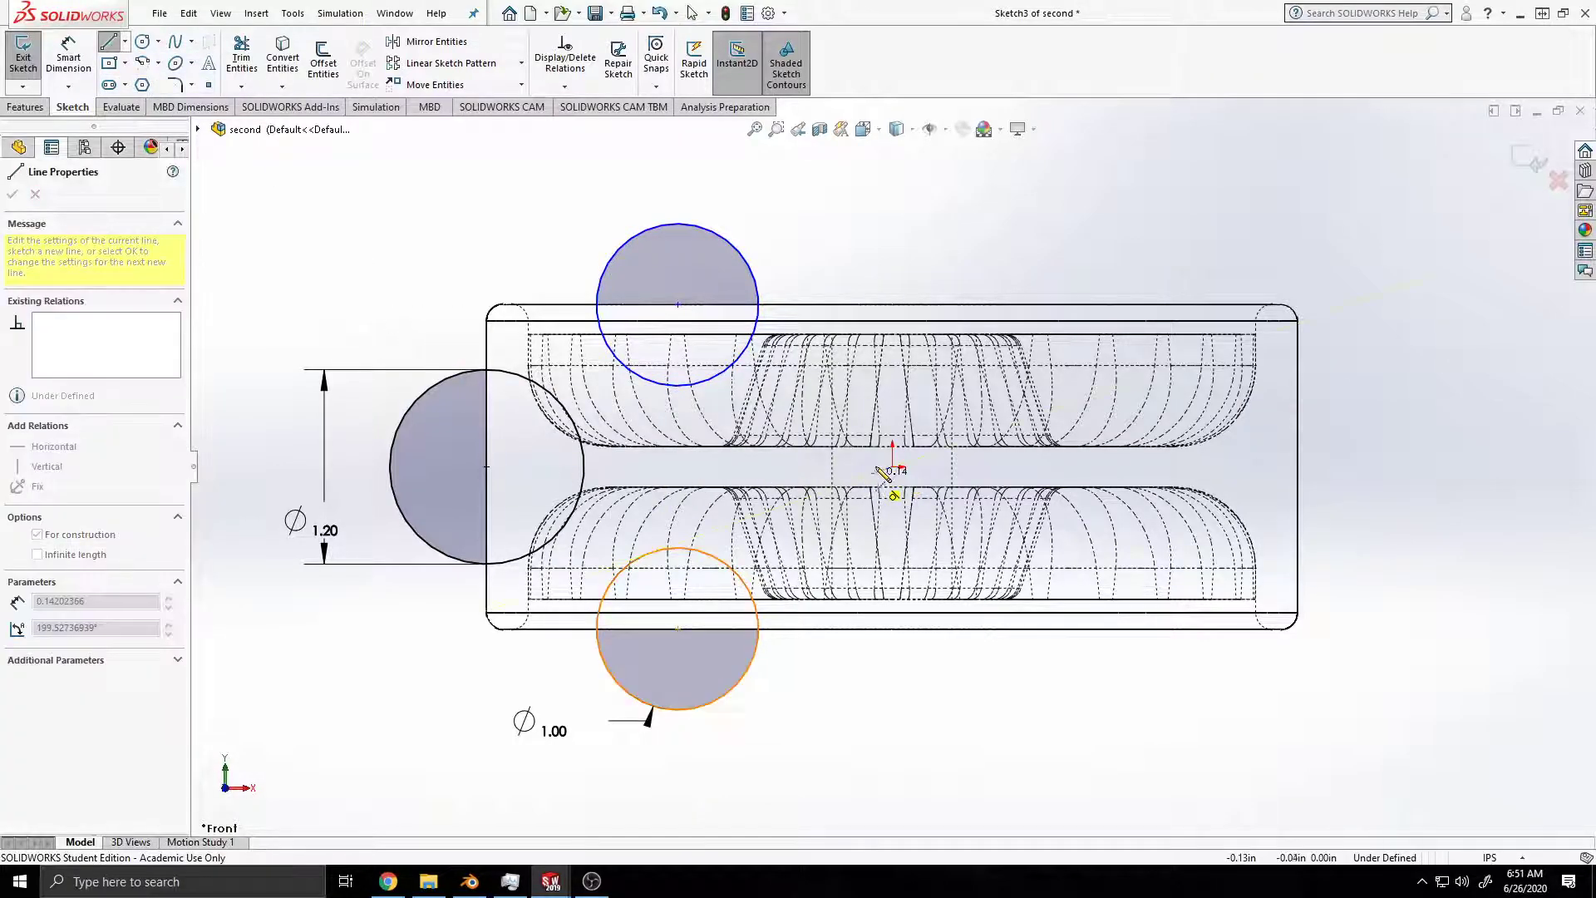
{"action": "left_click", "coordinate": [893, 169]}
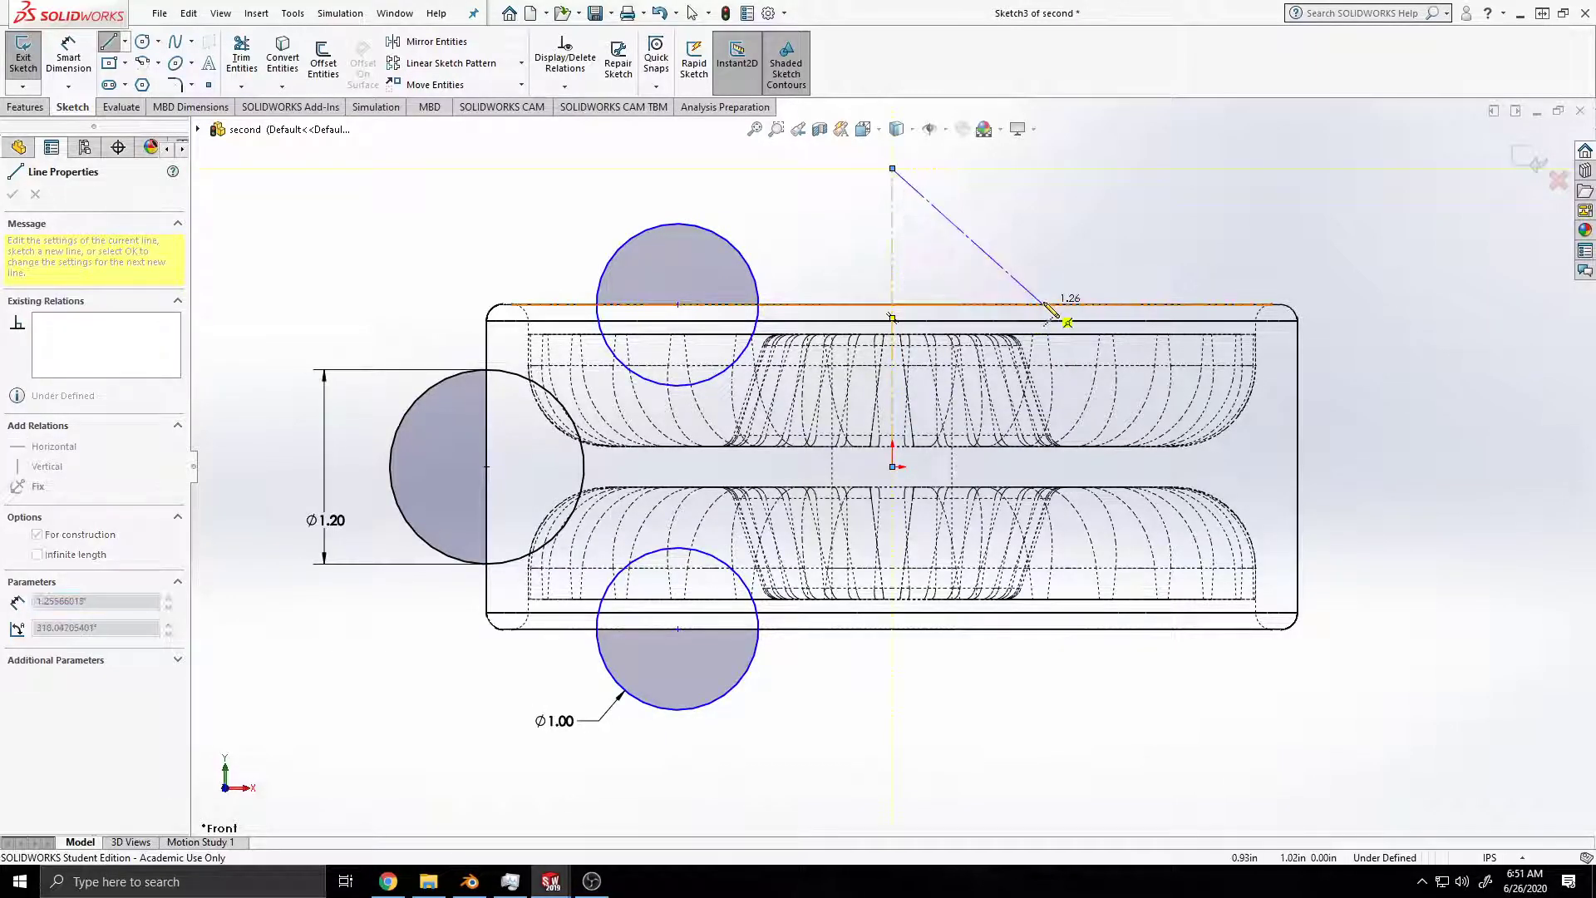
{"action": "key", "text": "Escape"}
{"action": "key", "text": "ctrl+s"}
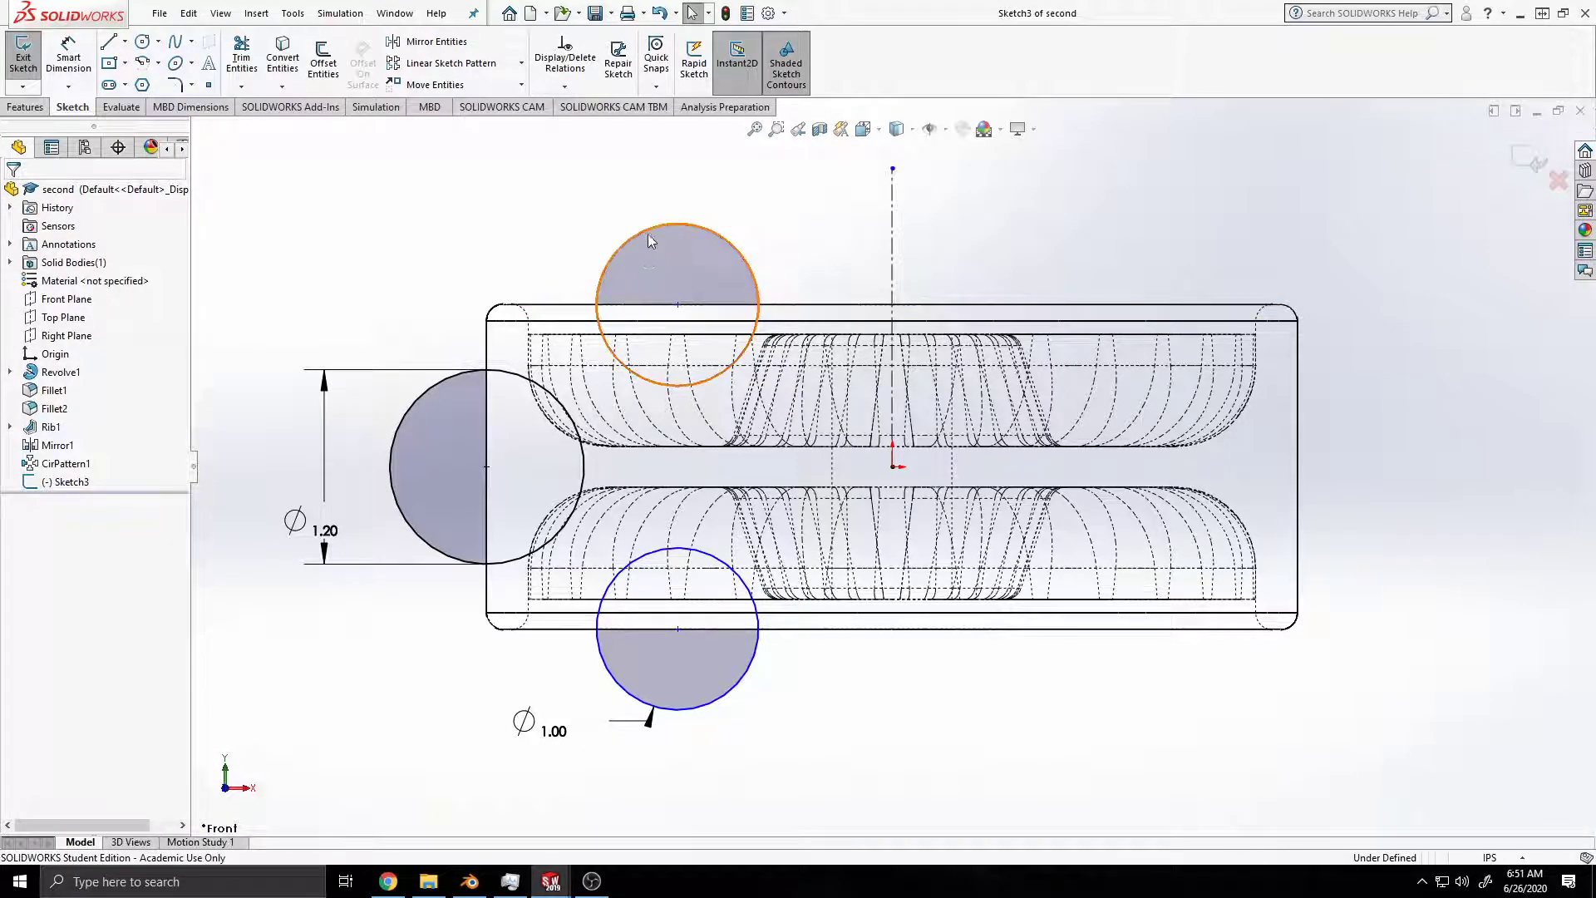
Step: Set up a 360° Revolved Cut of the circles about the vertical centerline, displaying the wheel shaded with edges in a tilted view
{"action": "left_click", "coordinate": [25, 107]}
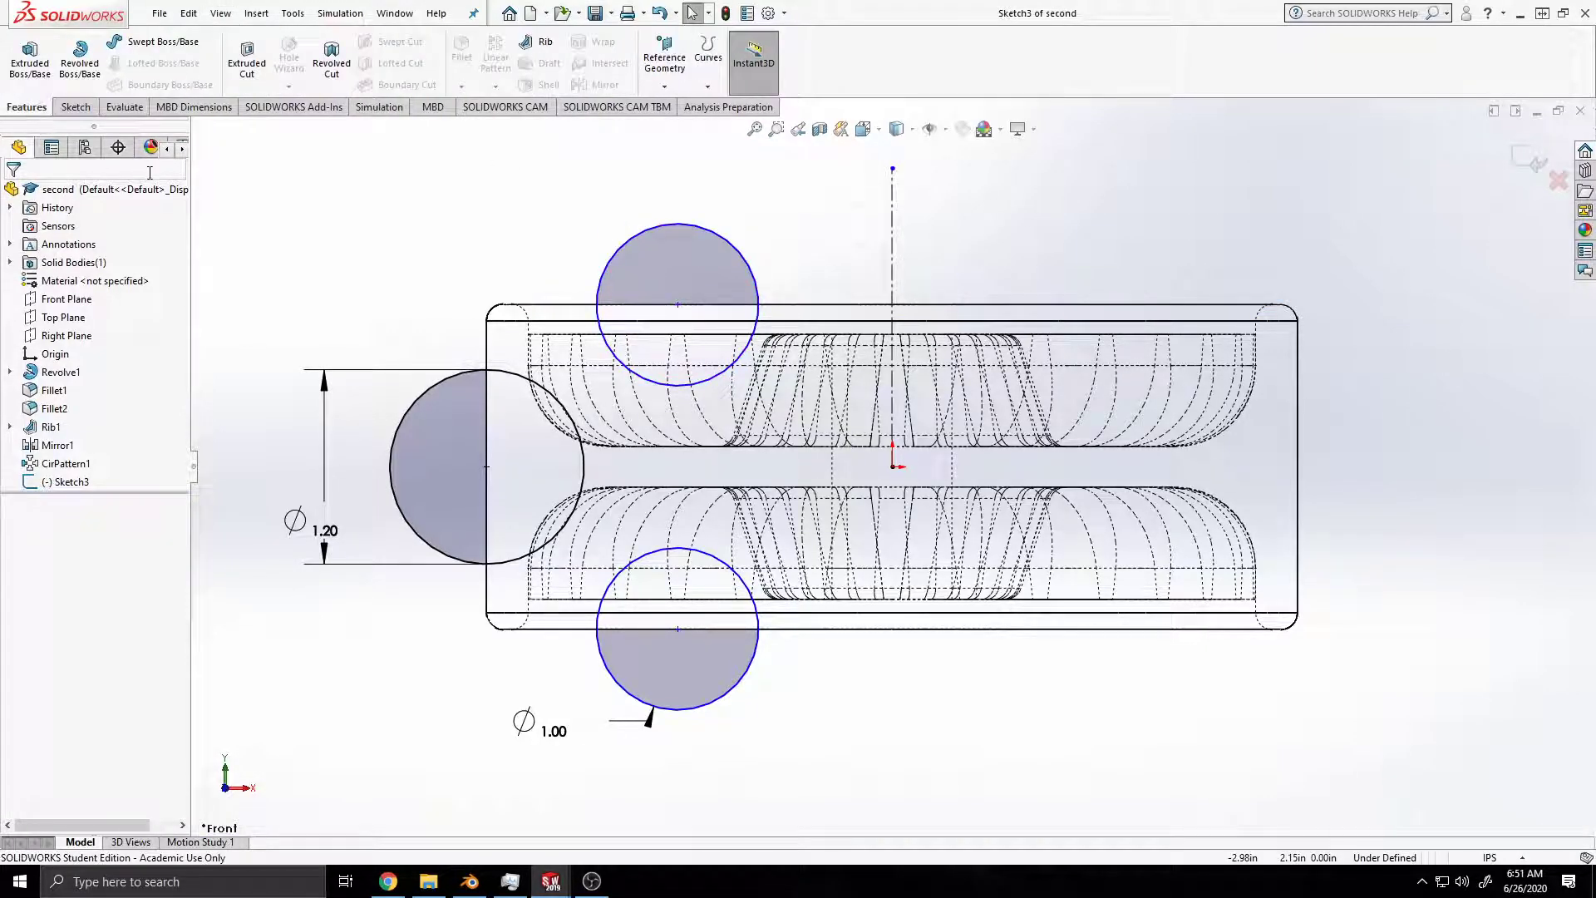
{"action": "left_click", "coordinate": [329, 65]}
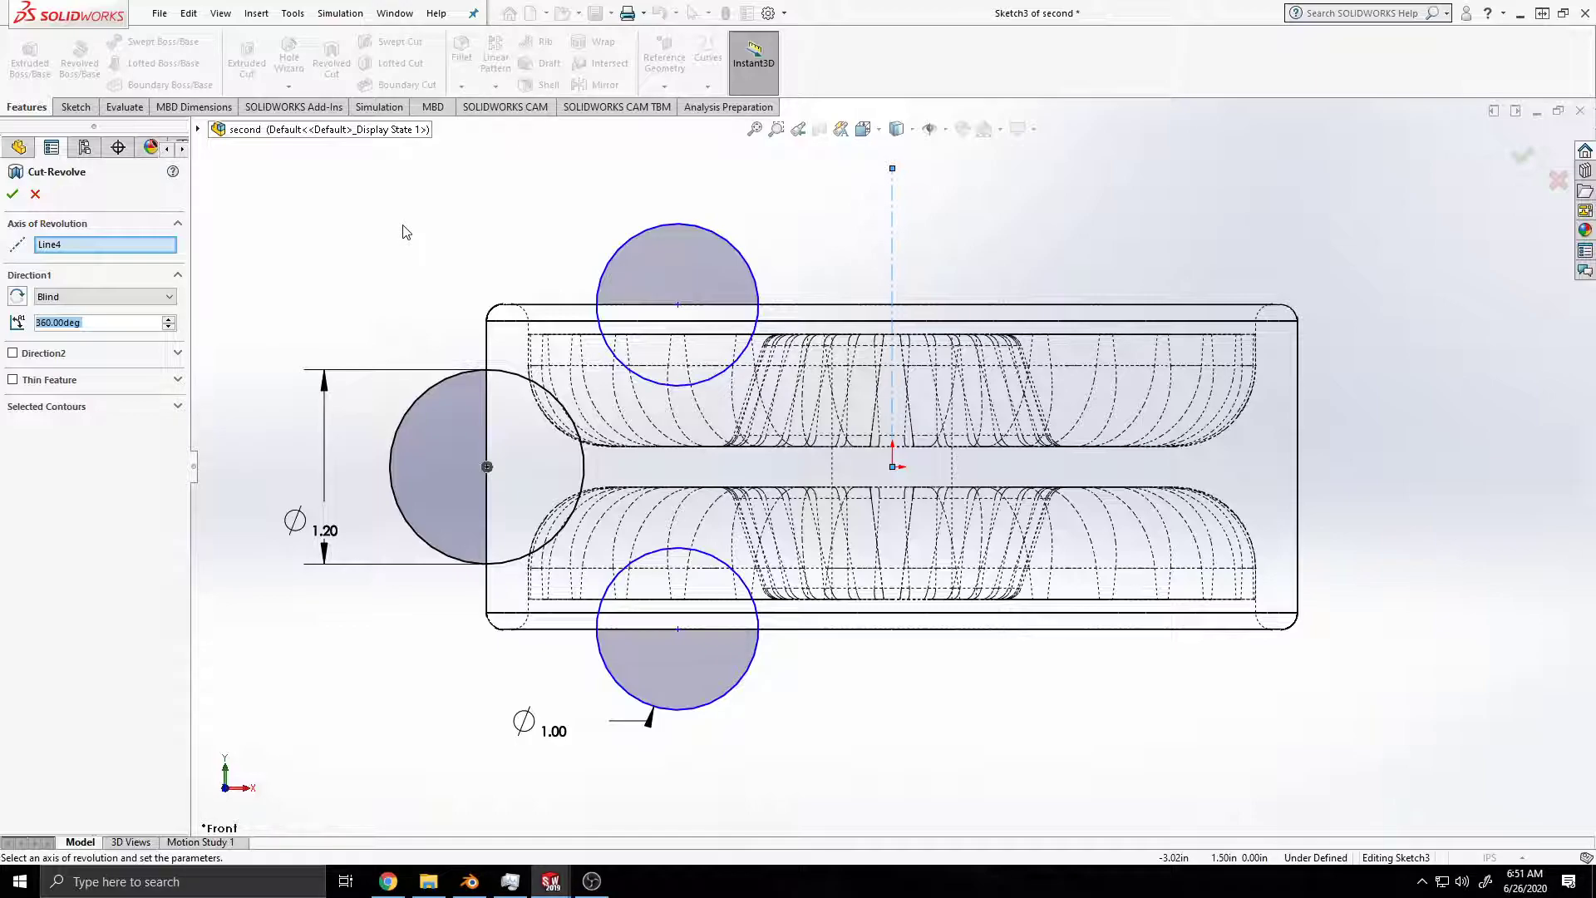
{"action": "left_click", "coordinate": [897, 130]}
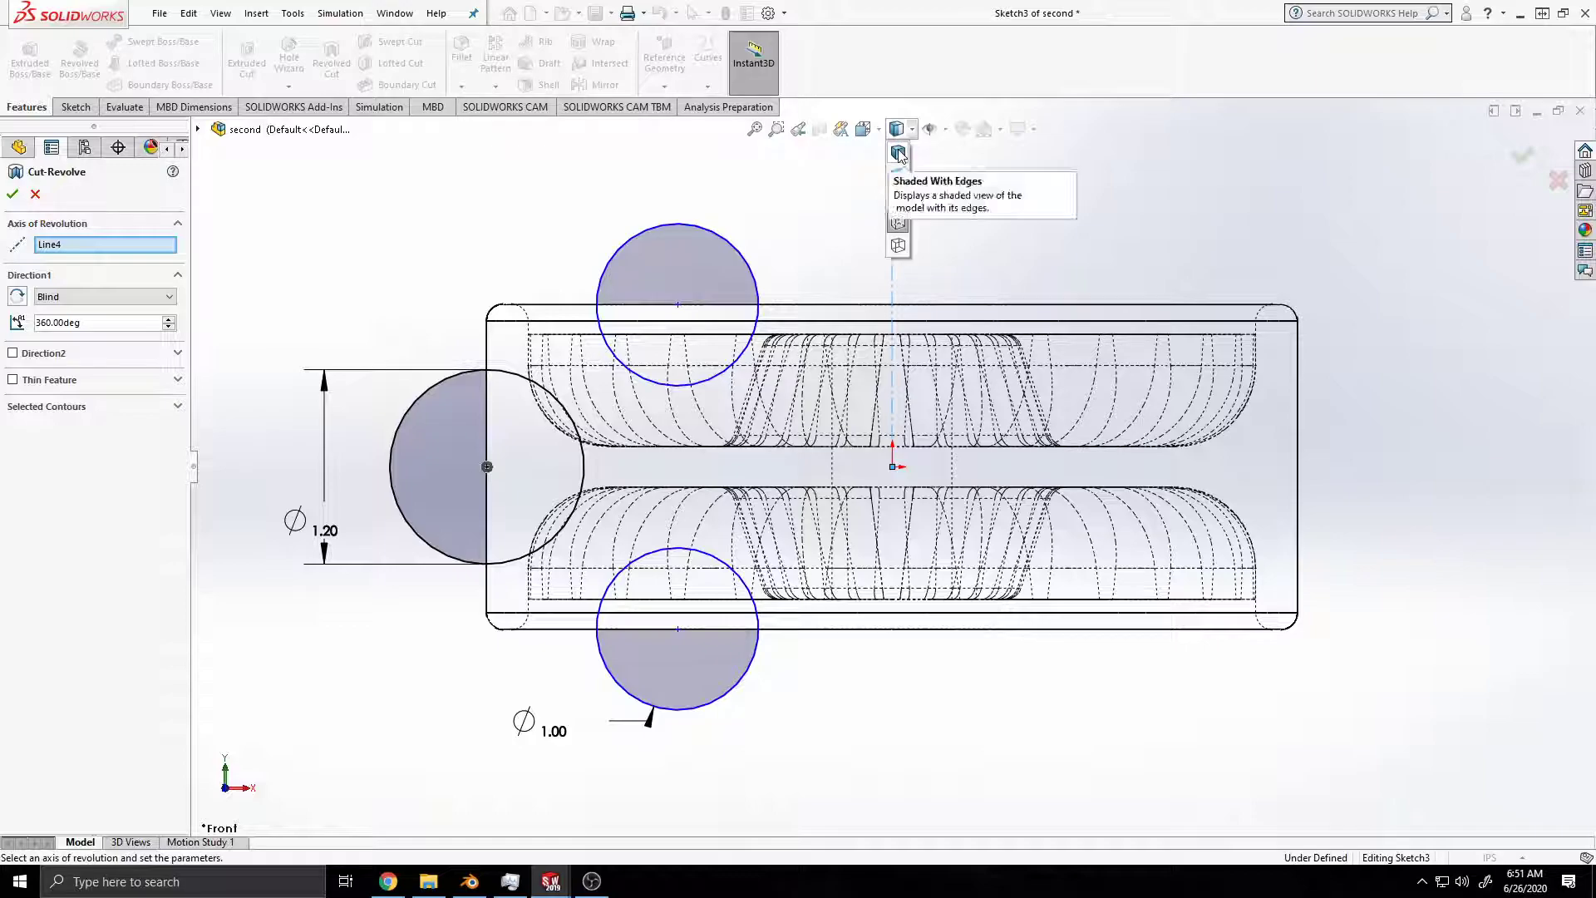
{"action": "left_click", "coordinate": [899, 154]}
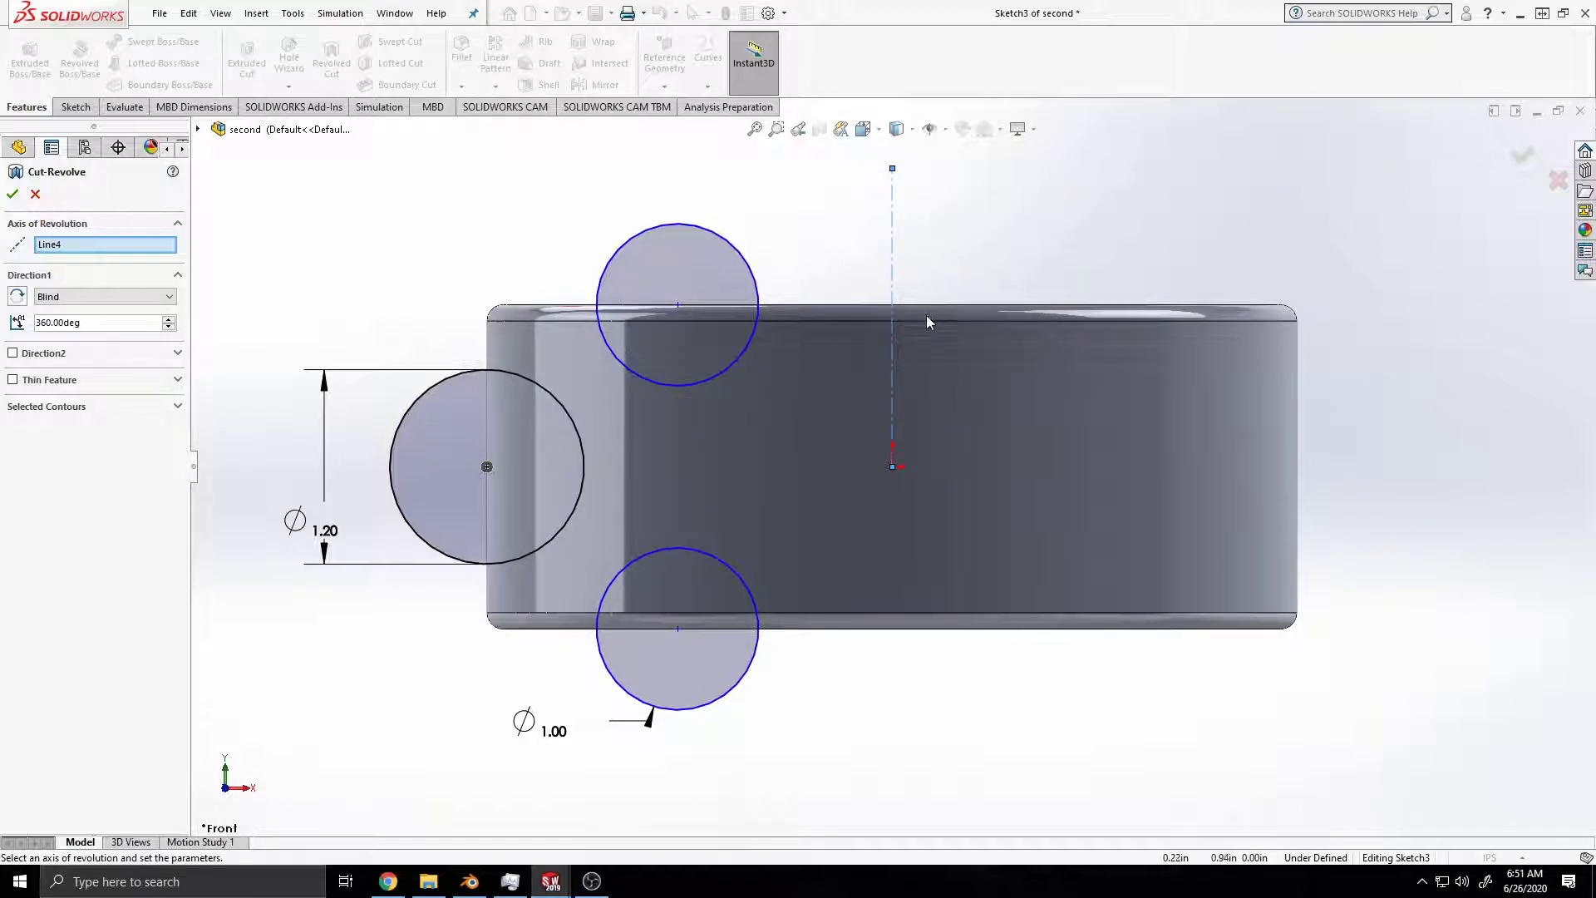
{"action": "middle_click_drag", "start_coordinate": [908, 342], "coordinate": [835, 425]}
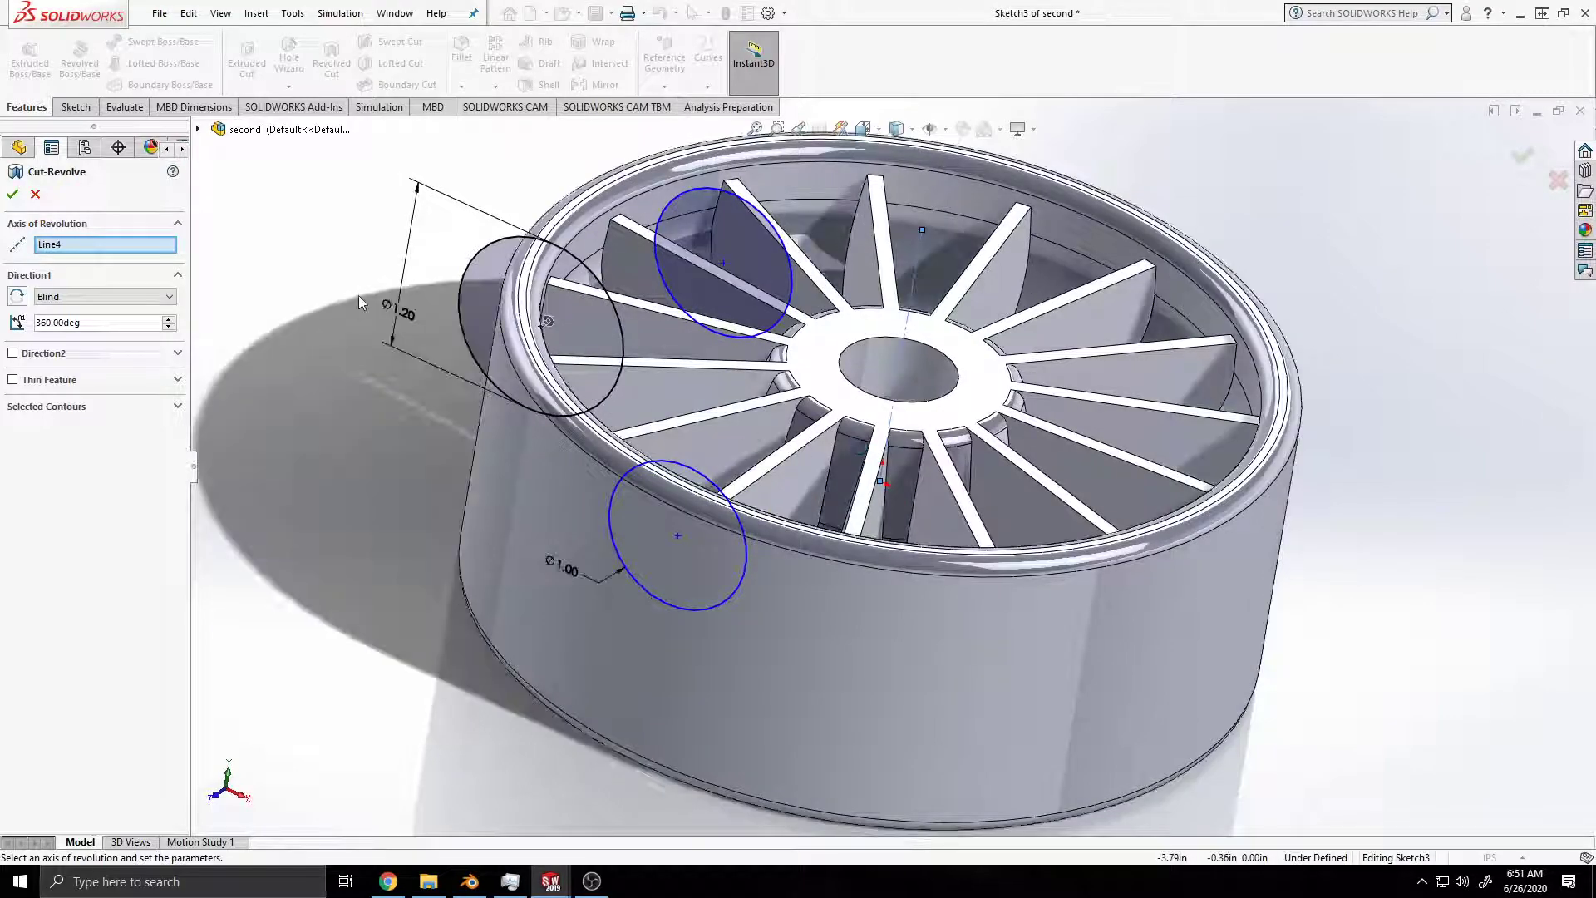
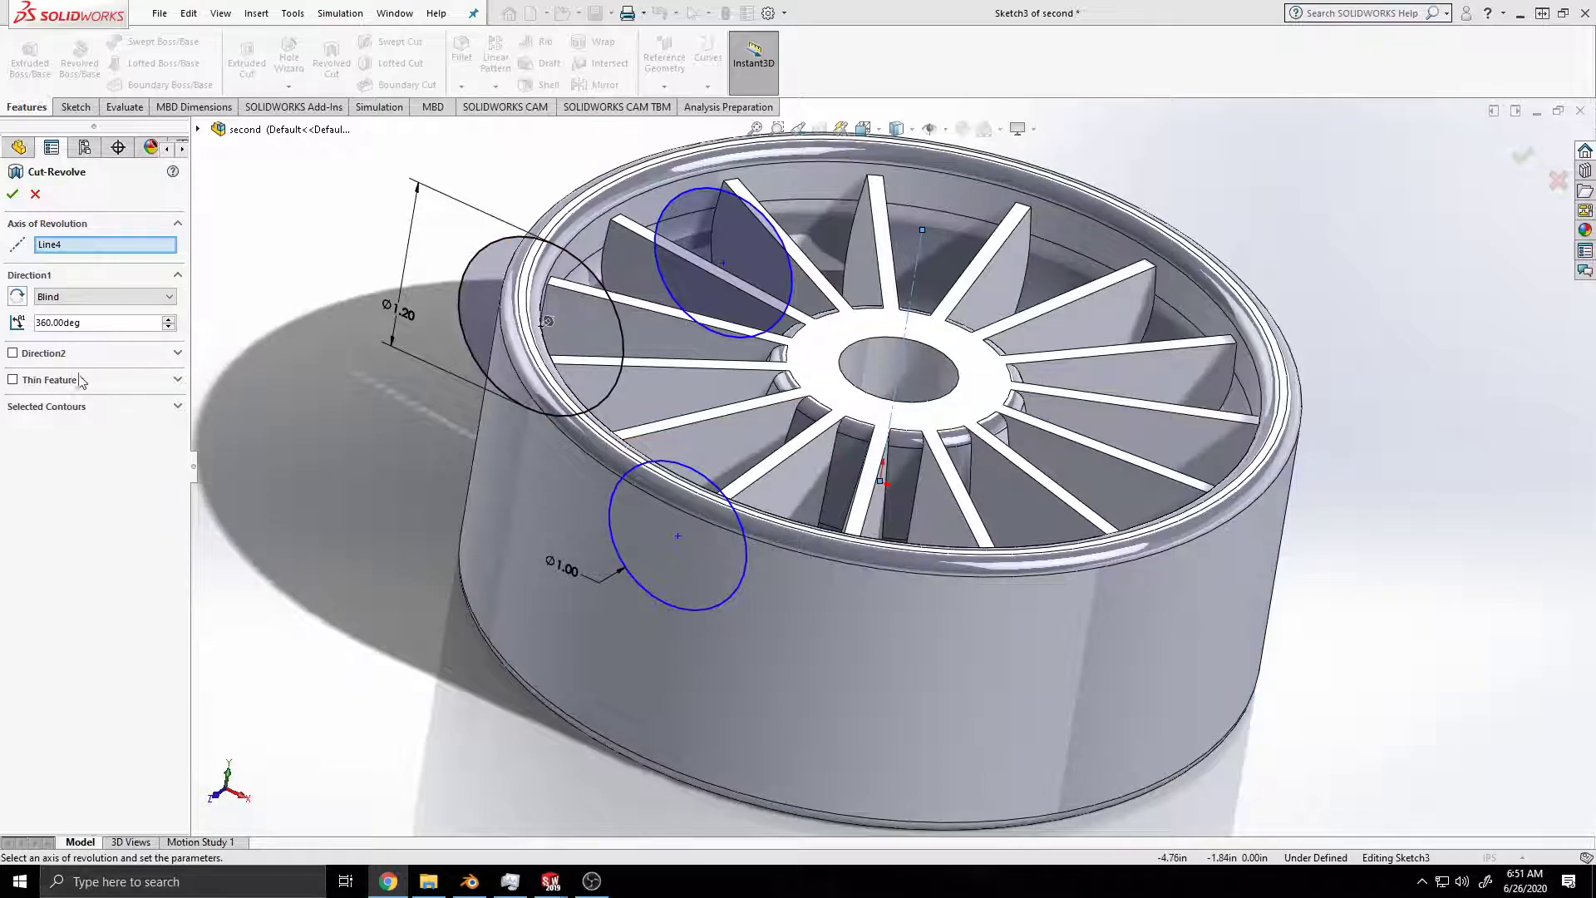
Step: Select all three sketched circles as the Selected Contours of the revolved cut, keeping the vertical centerline as its axis
{"action": "left_click", "coordinate": [177, 408]}
{"action": "left_click", "coordinate": [178, 407]}
{"action": "middle_click_drag", "start_coordinate": [1039, 519], "coordinate": [407, 490]}
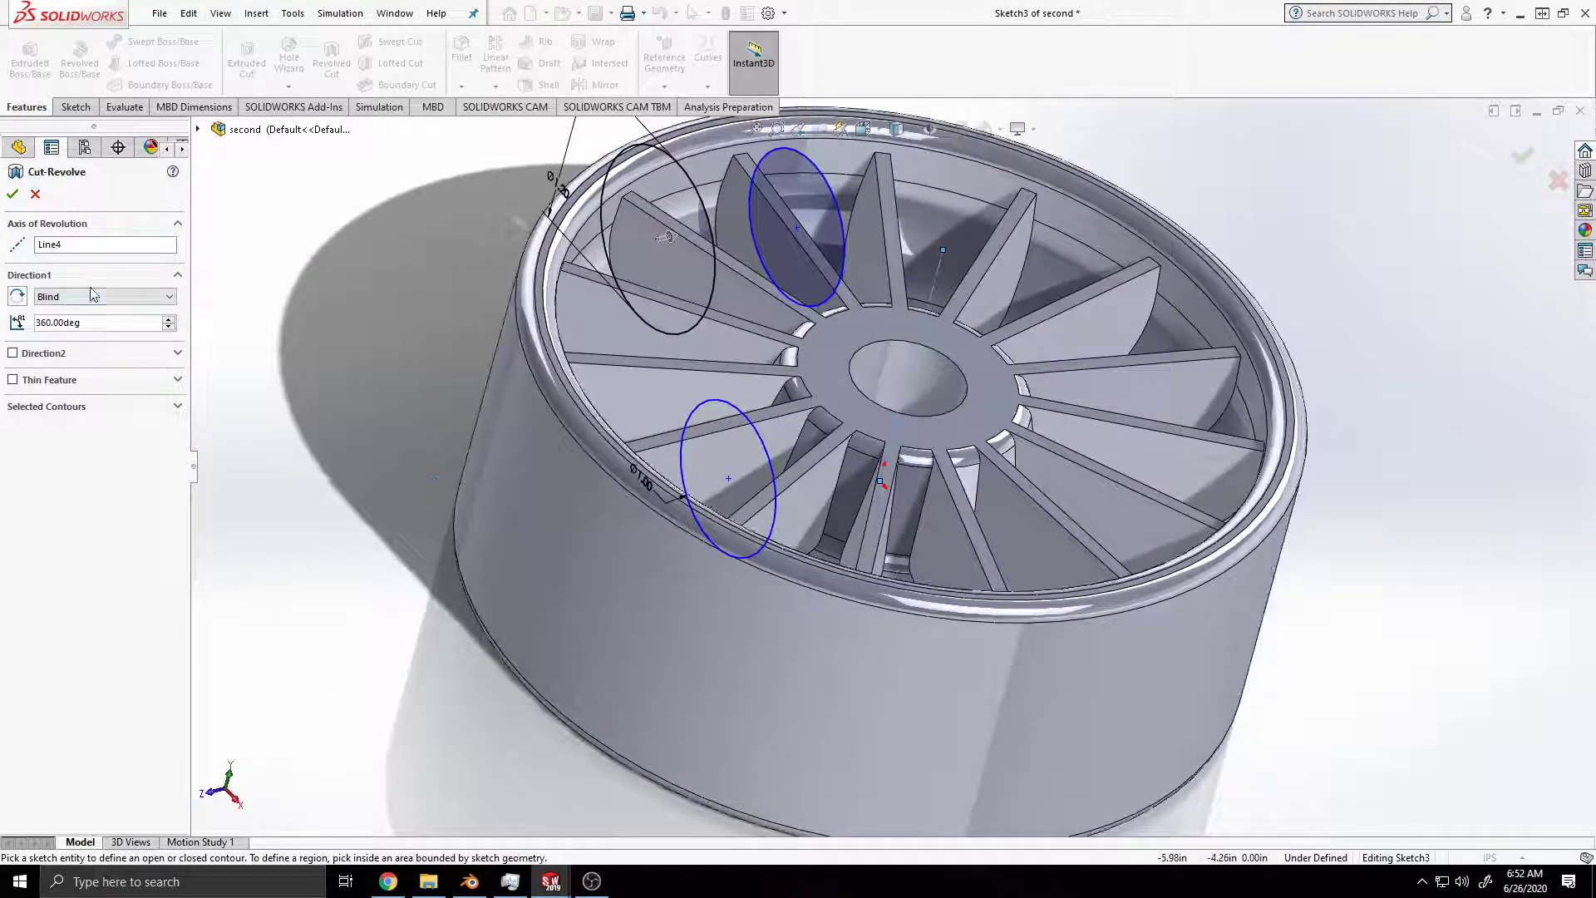
{"action": "left_click", "coordinate": [55, 246]}
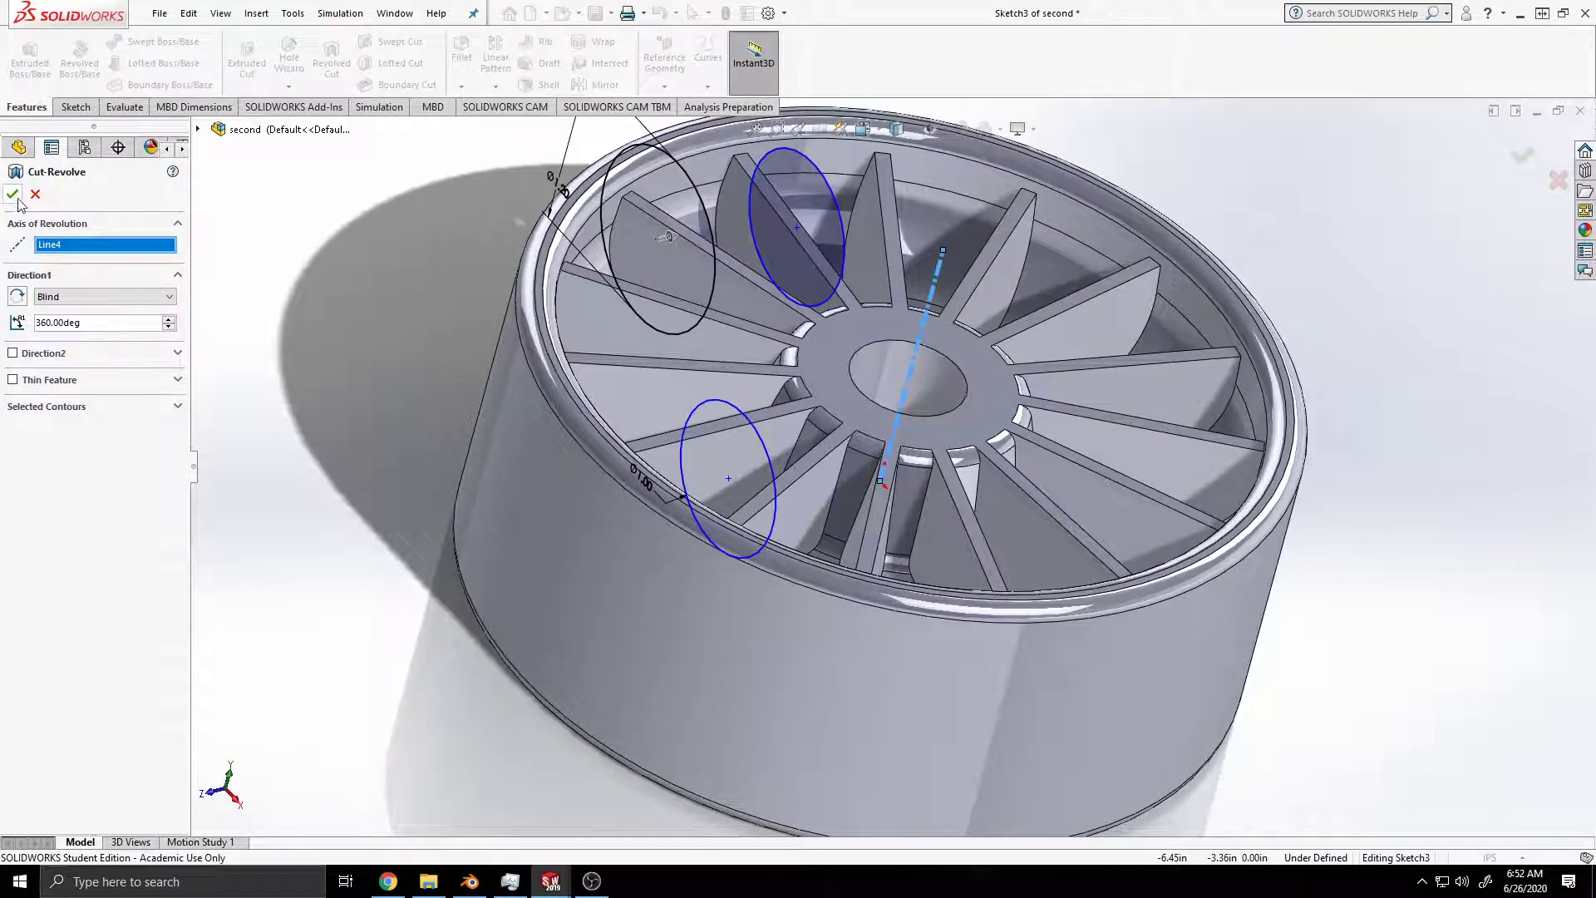
{"action": "left_click", "coordinate": [693, 223]}
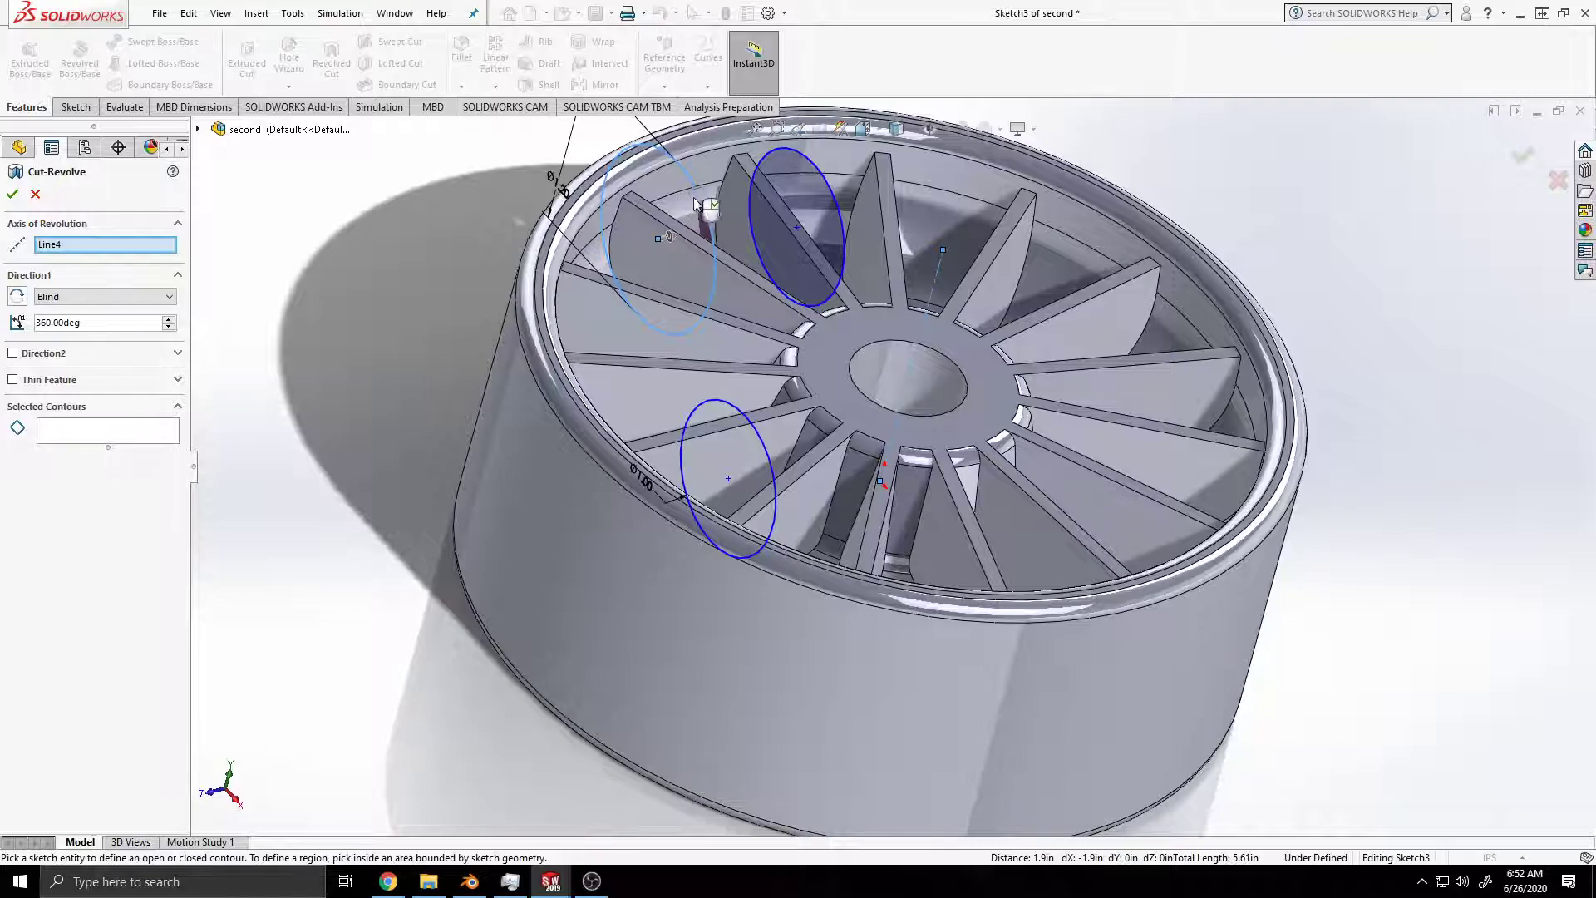
{"action": "middle_click_drag", "start_coordinate": [846, 392], "coordinate": [926, 269]}
{"action": "middle_click_drag", "start_coordinate": [696, 135], "coordinate": [1196, 327]}
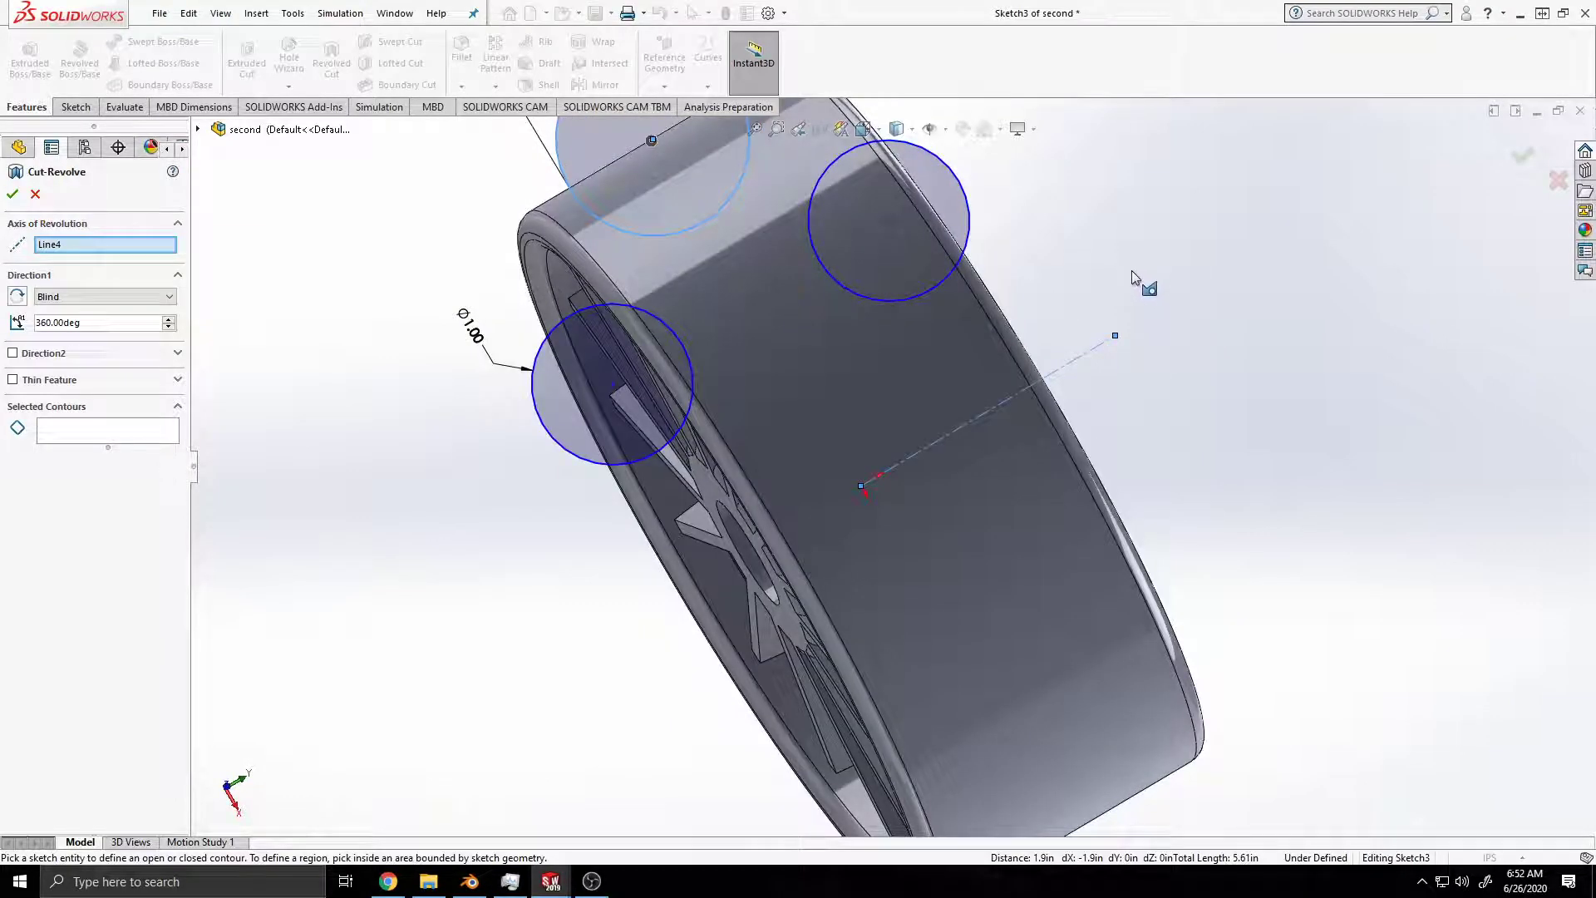
{"action": "middle_click_drag", "start_coordinate": [1129, 268], "coordinate": [1164, 428], "text": "ctrl"}
{"action": "left_click", "coordinate": [1004, 346]}
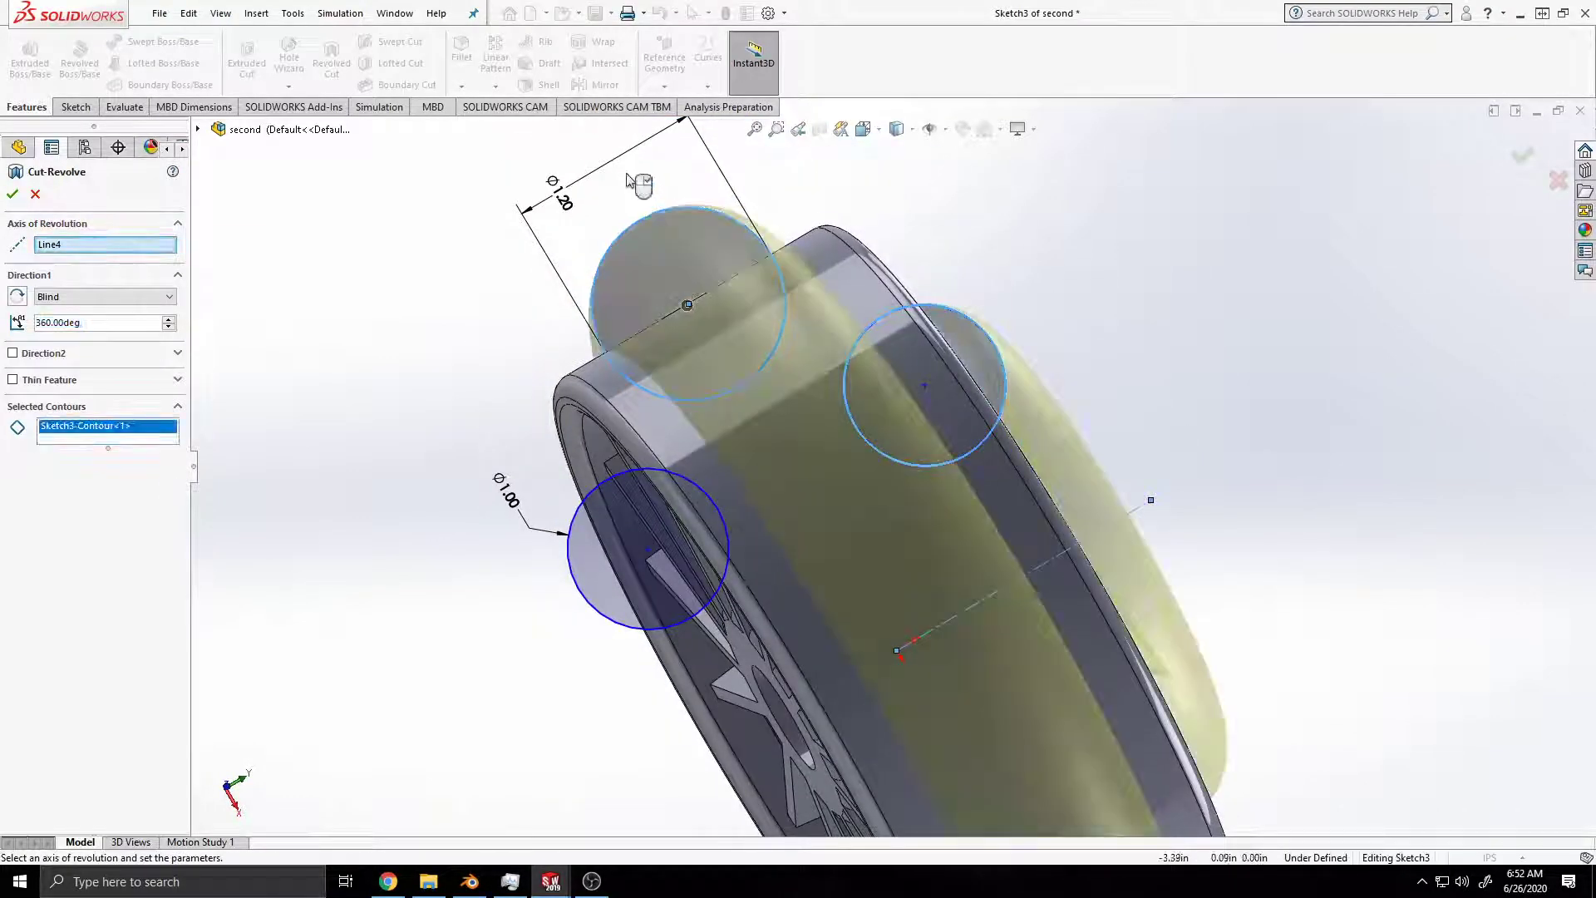
{"action": "left_click", "coordinate": [652, 233]}
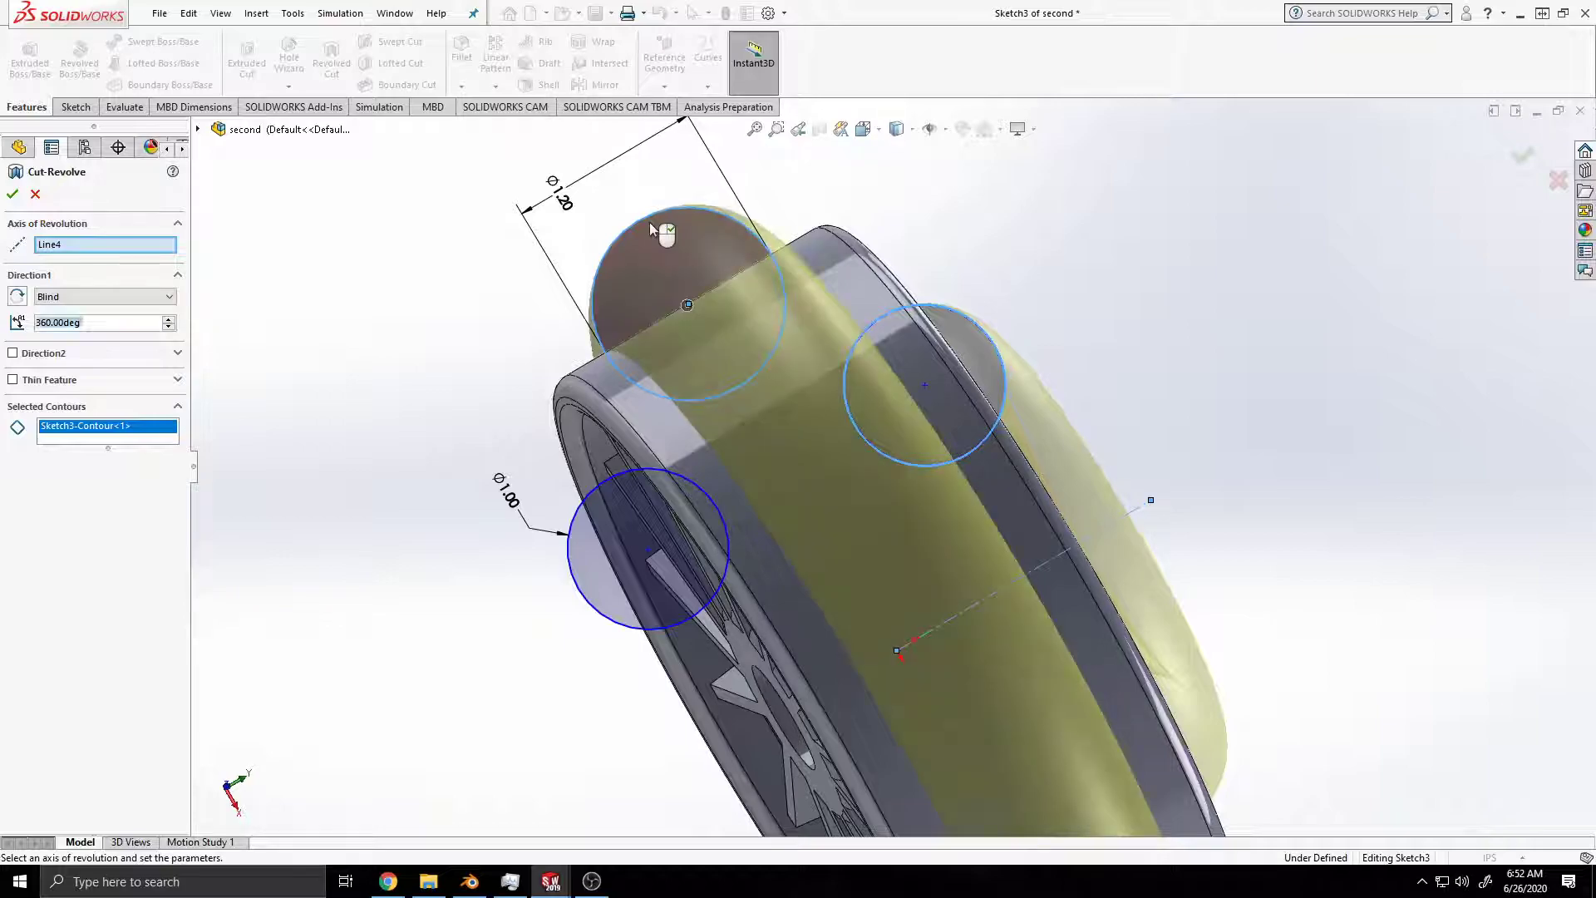
{"action": "left_click", "coordinate": [570, 562]}
Step: Apply the 360° revolved cut of the three circles and save the part
{"action": "mouse_move", "coordinate": [574, 562]}
{"action": "middle_mouse_down"}
{"action": "mouse_move", "coordinate": [770, 497]}
{"action": "mouse_move", "coordinate": [744, 471]}
{"action": "mouse_move", "coordinate": [781, 429]}
{"action": "middle_mouse_up"}
{"action": "scroll", "coordinate": [776, 434], "scroll_direction": "up", "scroll_amount": 4}
{"action": "mouse_move", "coordinate": [811, 524]}
{"action": "middle_mouse_down"}
{"action": "mouse_move", "coordinate": [918, 549]}
{"action": "mouse_move", "coordinate": [904, 522]}
{"action": "middle_mouse_up"}
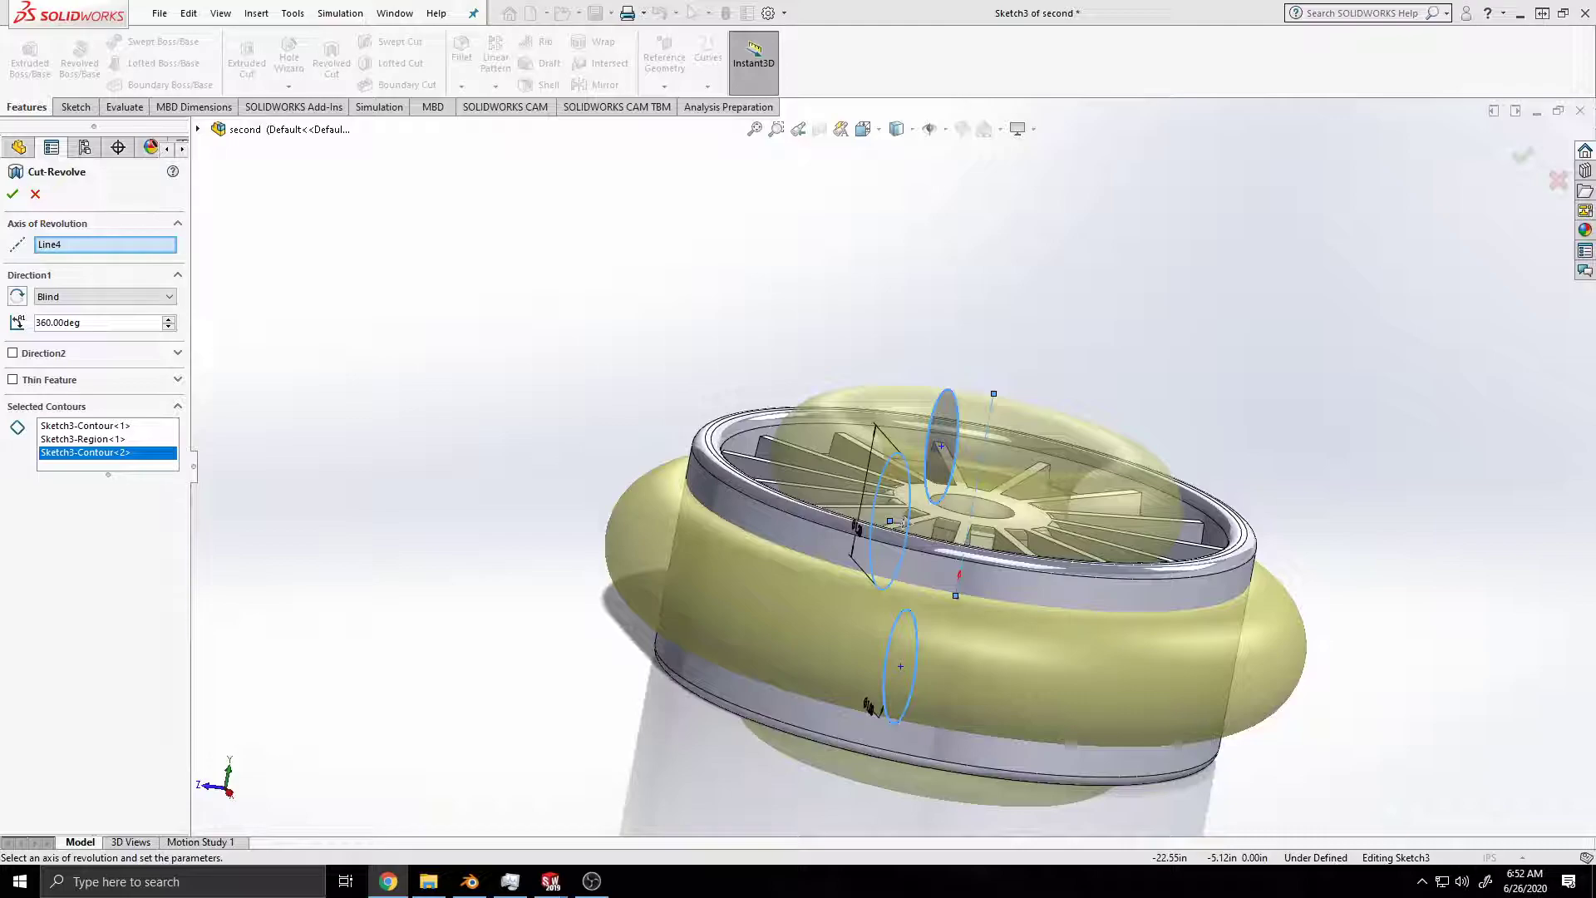
{"action": "left_click", "coordinate": [11, 198]}
{"action": "middle_click_drag", "start_coordinate": [1132, 635], "coordinate": [1264, 356]}
{"action": "key", "text": "ctrl+s"}
{"action": "middle_click_drag", "start_coordinate": [1127, 482], "coordinate": [1296, 316]}
{"action": "middle_click_drag", "start_coordinate": [838, 680], "coordinate": [1053, 452]}
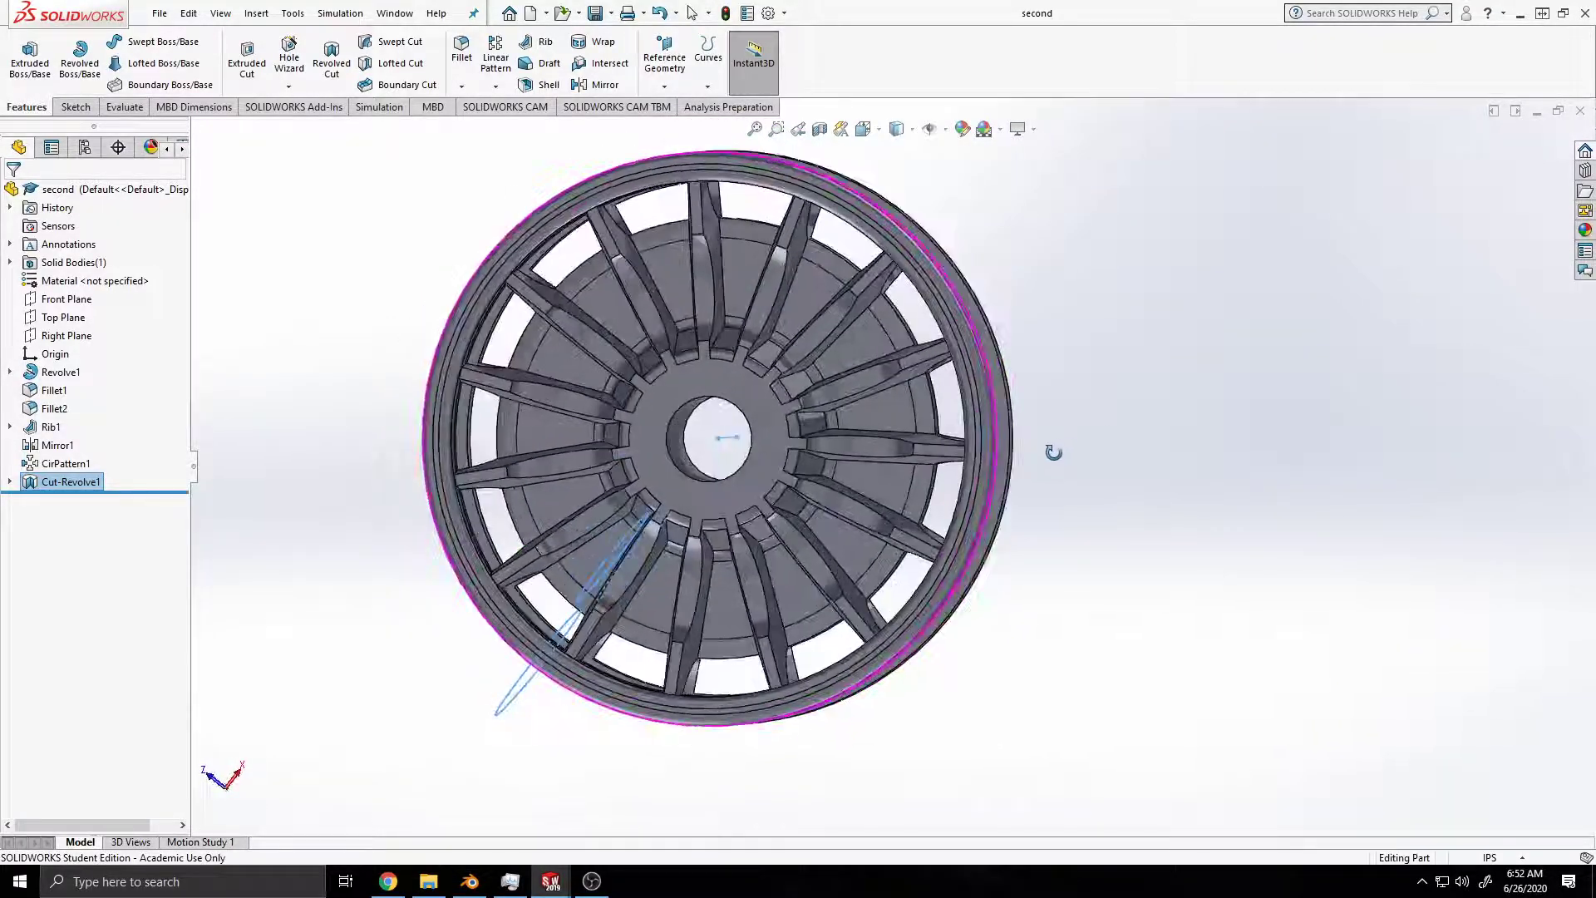
{"action": "middle_click_drag", "start_coordinate": [1482, 549], "coordinate": [849, 507]}
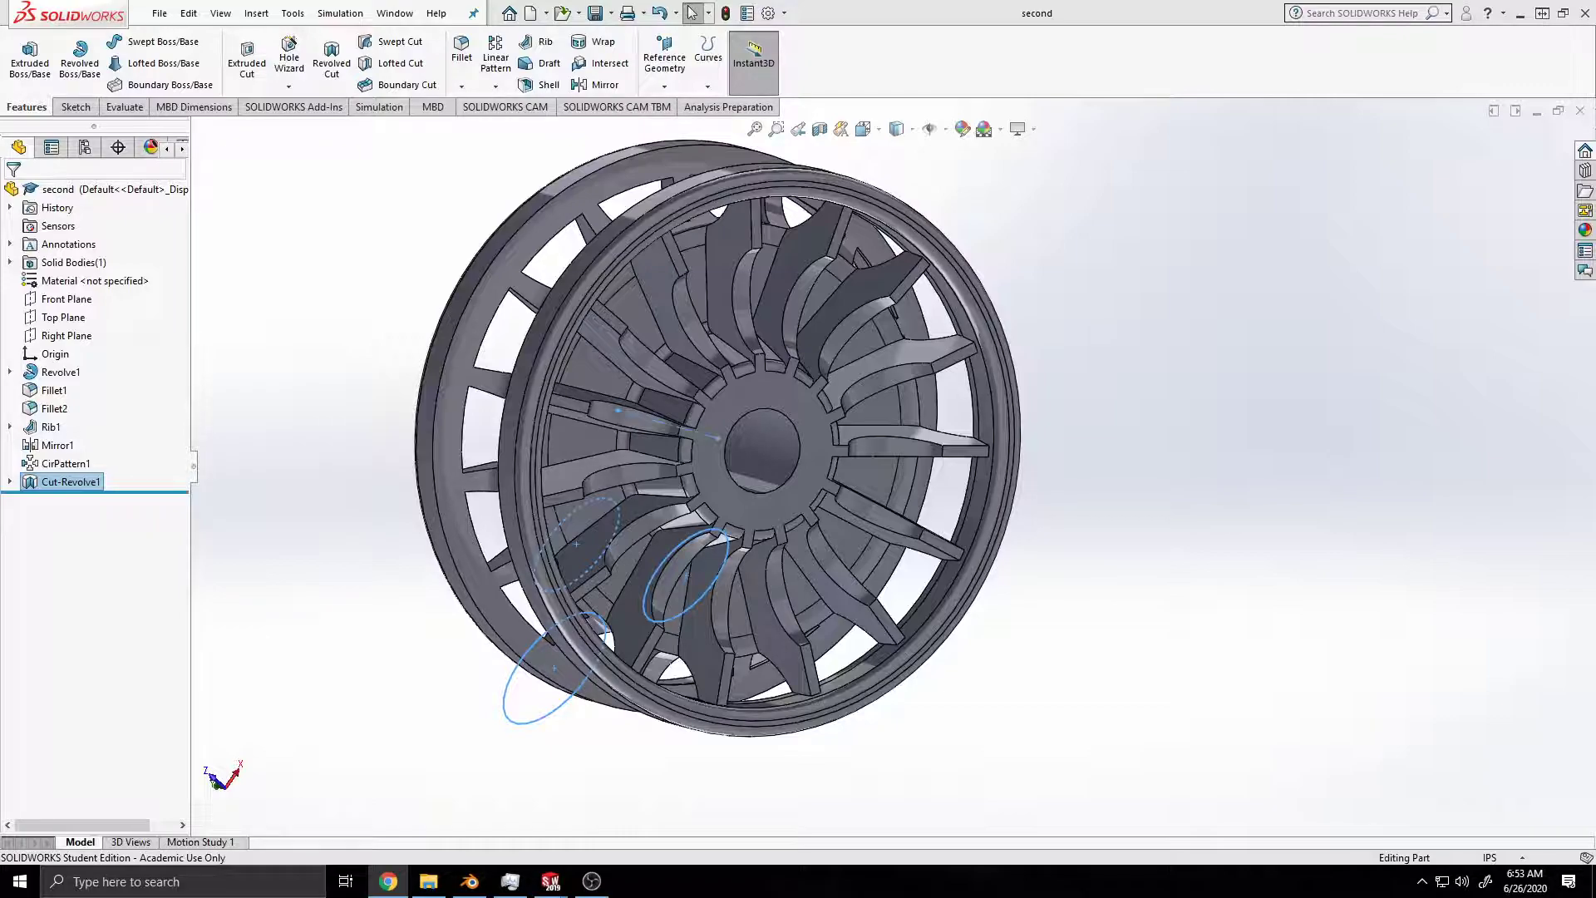
Step: Toggle RealView Graphics for the wheel's display and switch it back
{"action": "left_click", "coordinate": [1033, 129]}
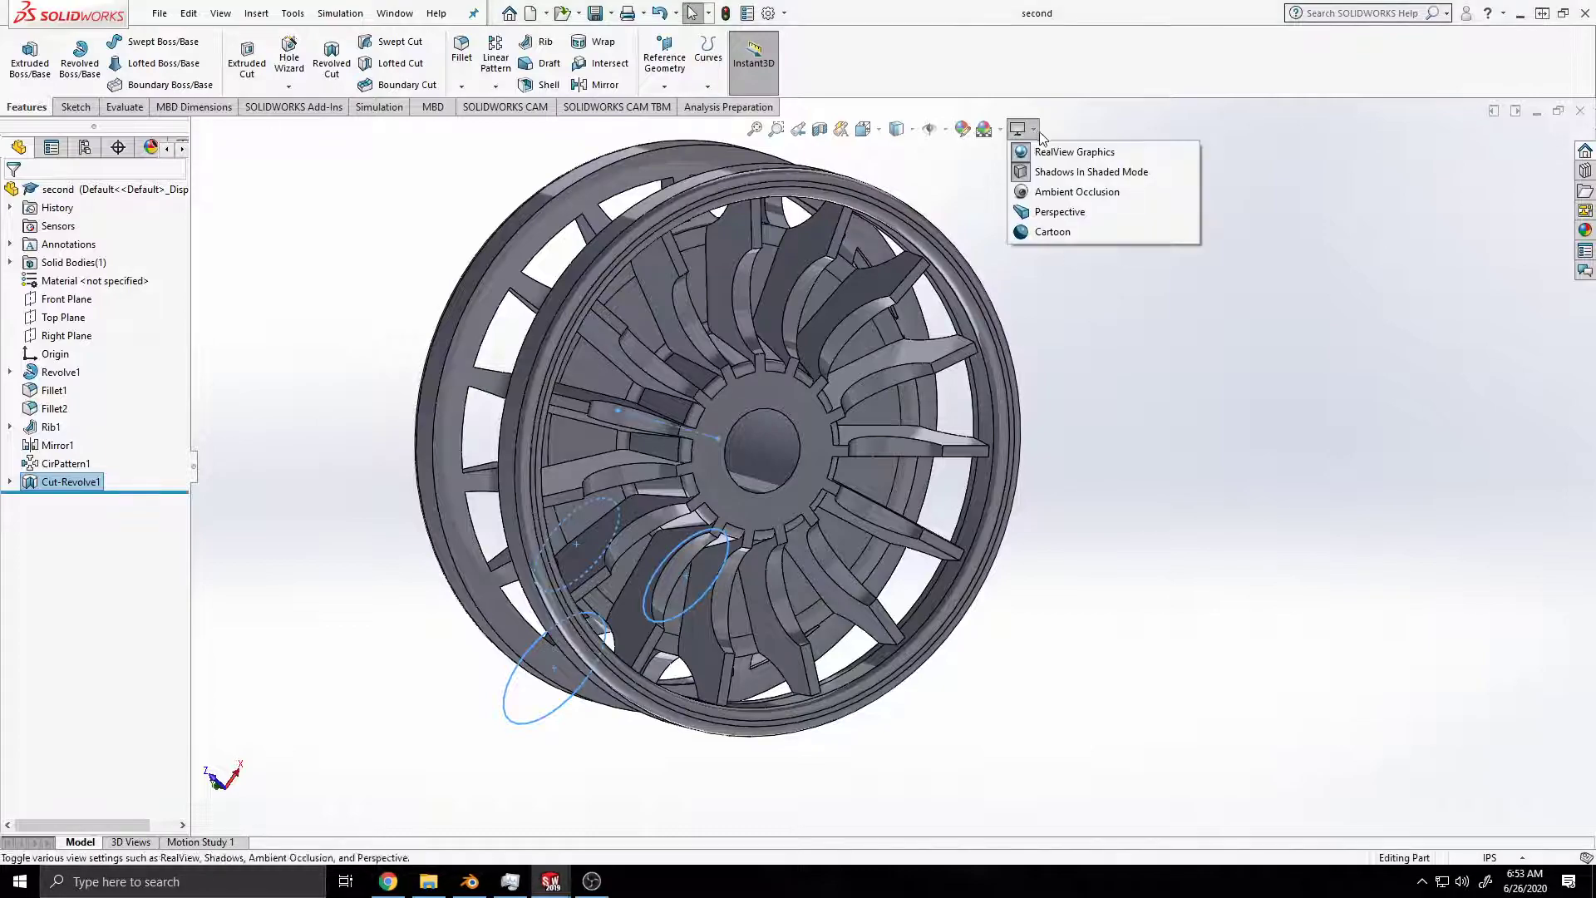
{"action": "left_click", "coordinate": [1072, 152]}
{"action": "left_click", "coordinate": [1019, 129]}
{"action": "left_click", "coordinate": [1070, 153]}
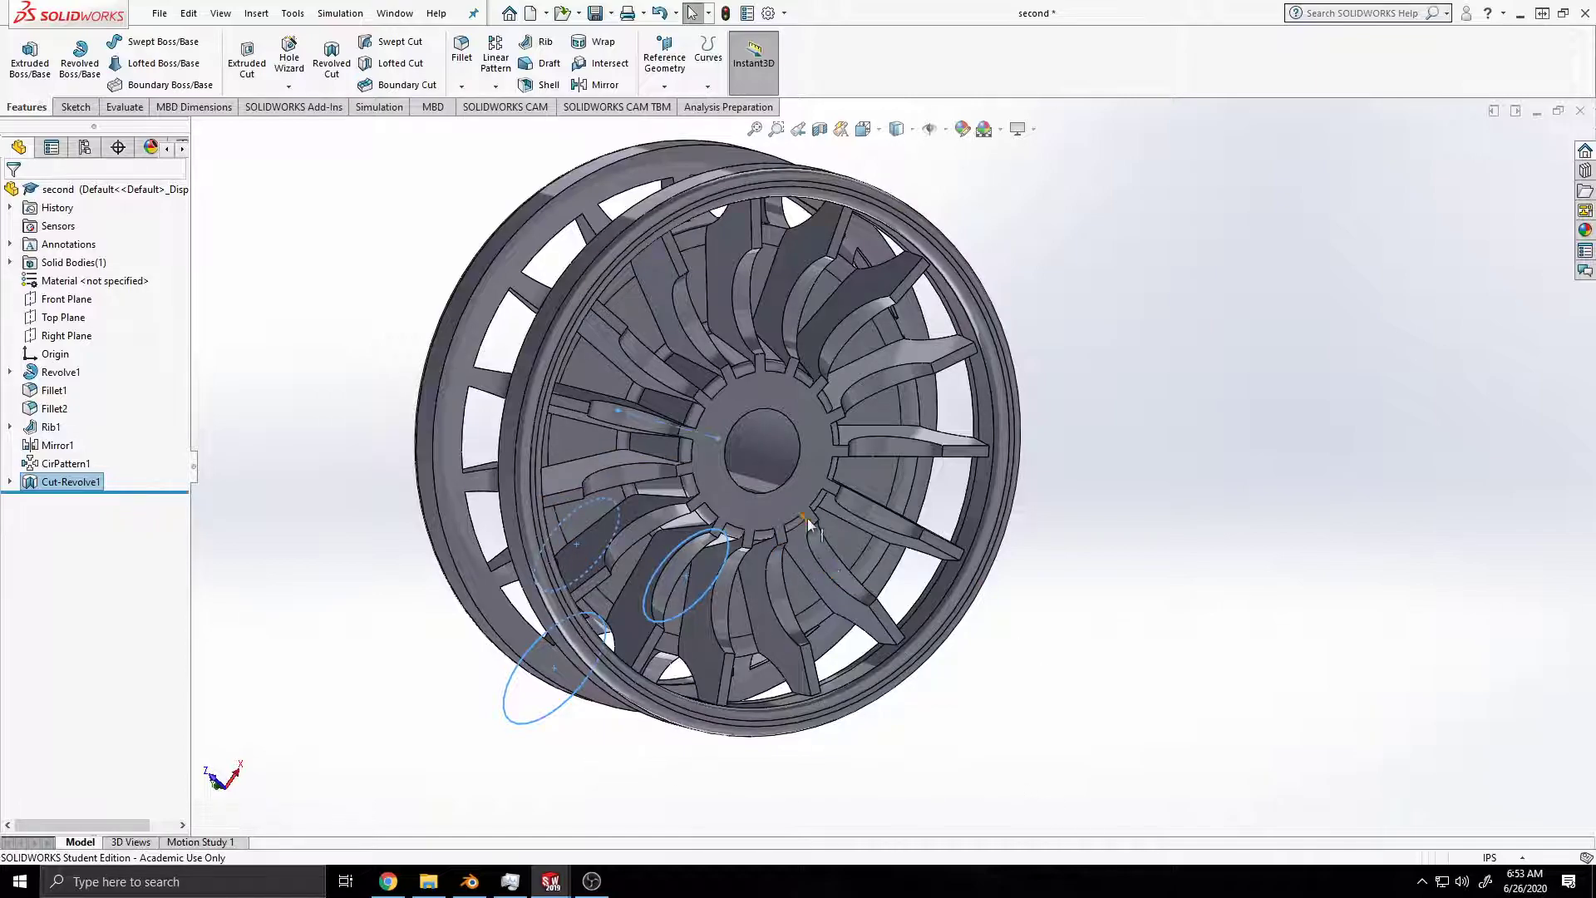
Step: Apply the clear thick glass appearance to the whole part named second
{"action": "left_click", "coordinate": [795, 500]}
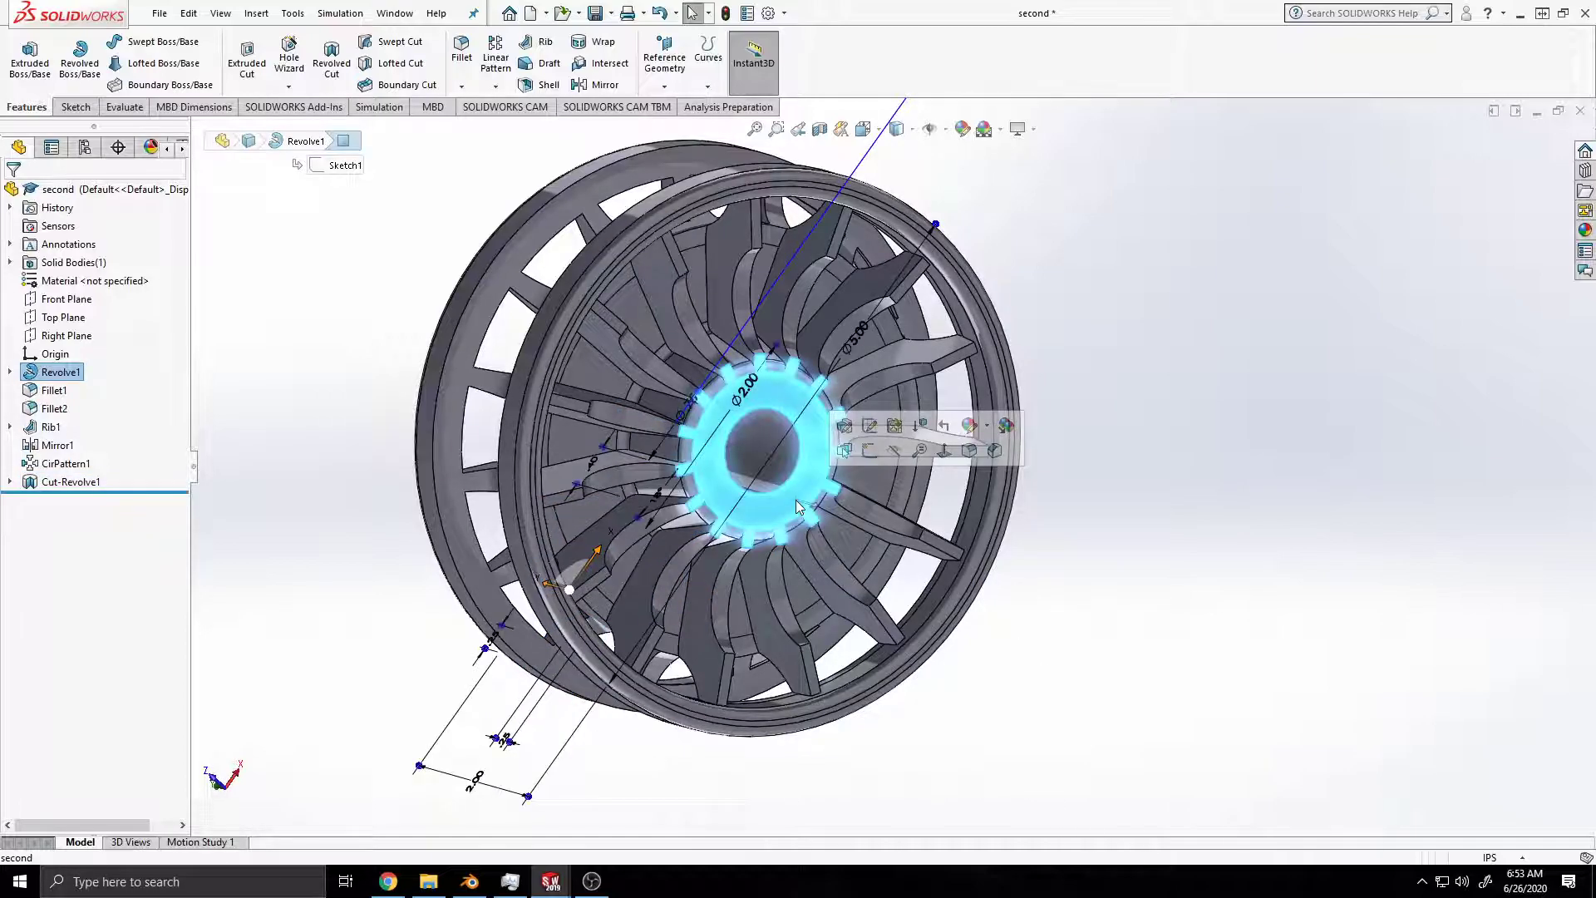
{"action": "right_click", "coordinate": [795, 500]}
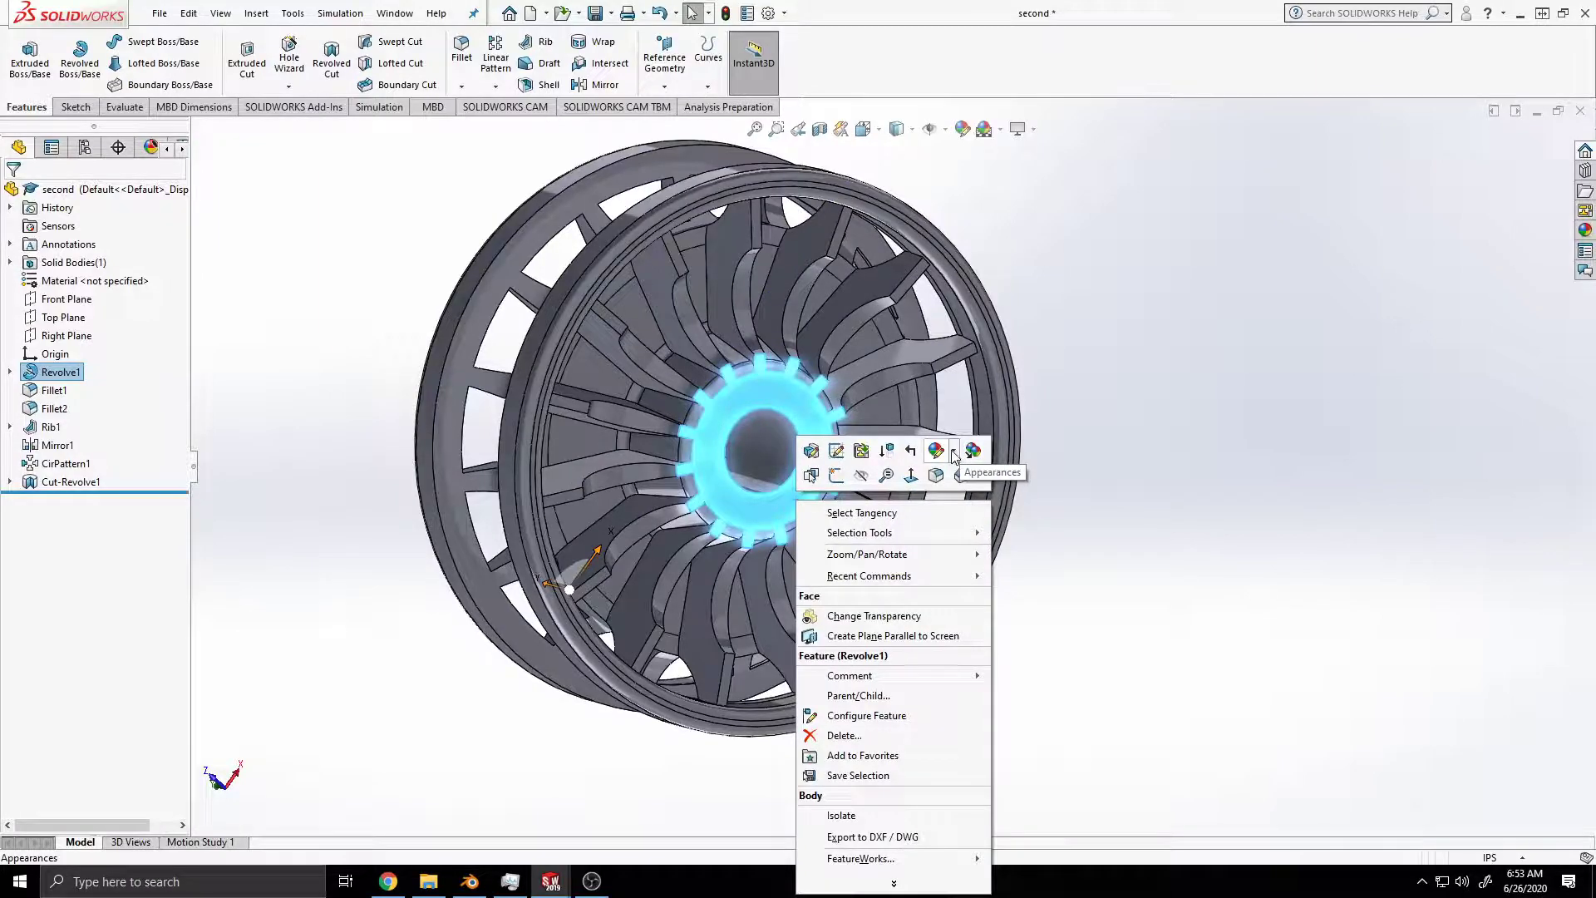
{"action": "left_click", "coordinate": [953, 453]}
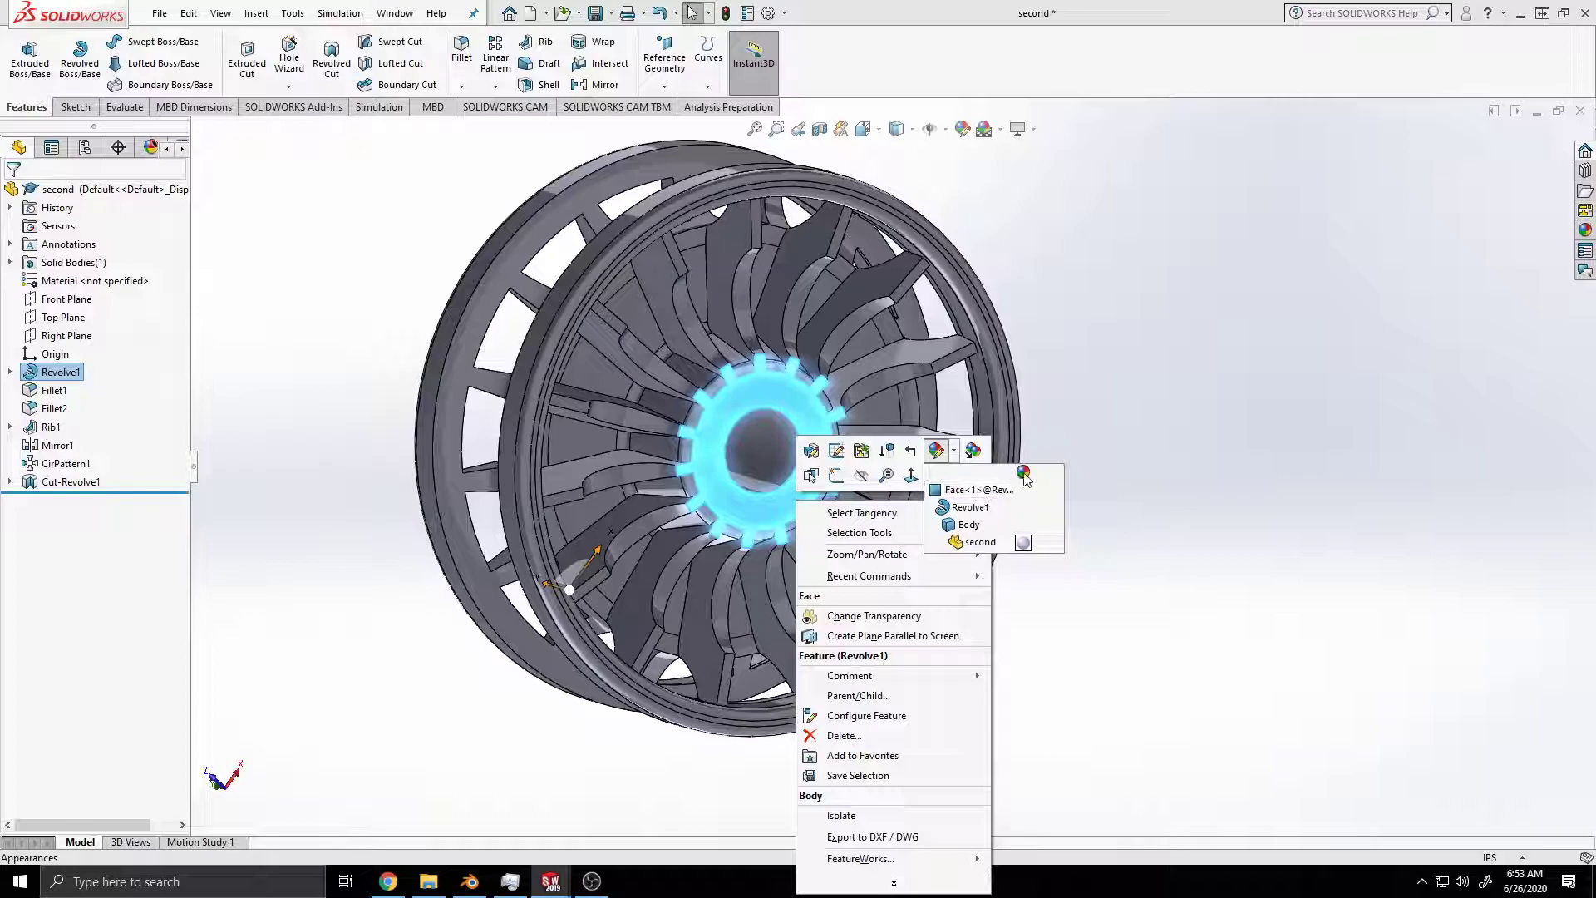
{"action": "left_click", "coordinate": [953, 451]}
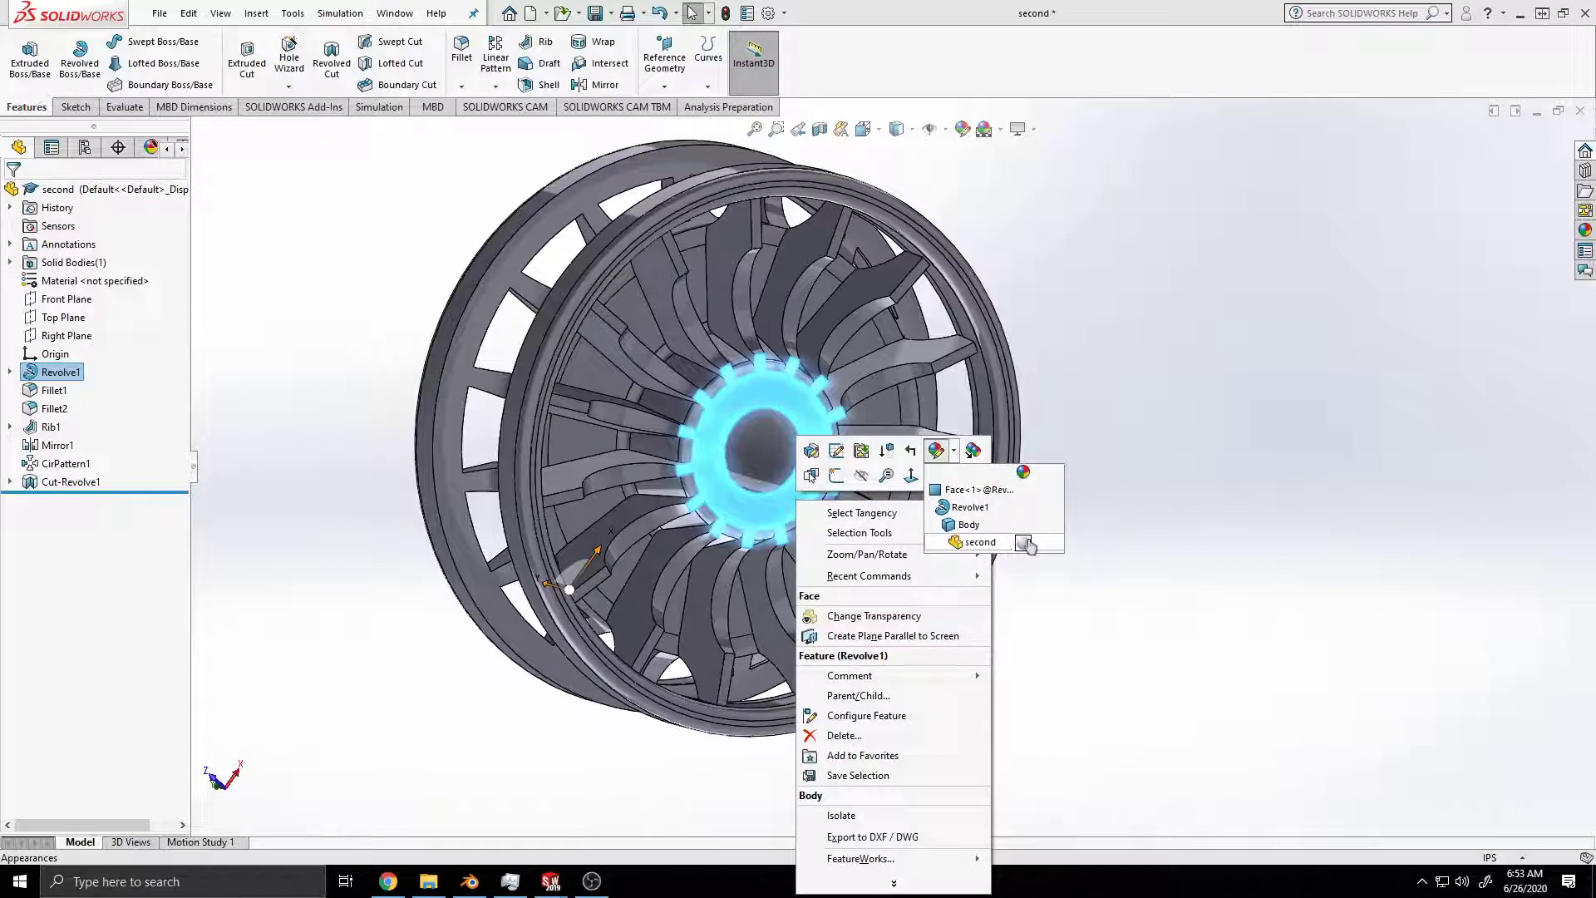
{"action": "left_click", "coordinate": [1025, 544]}
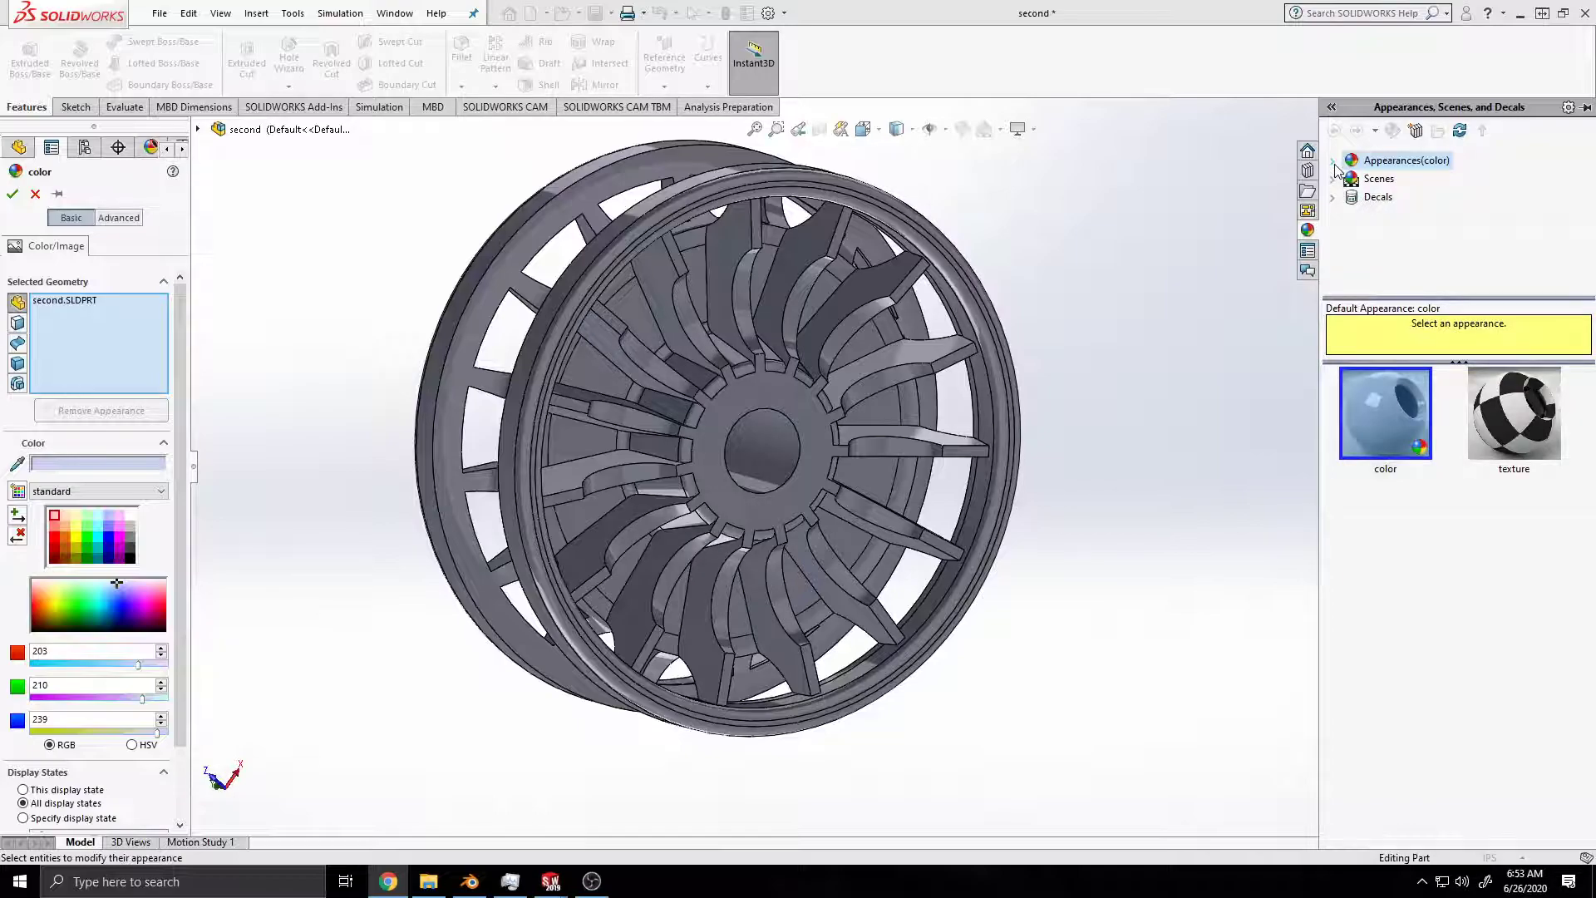
{"action": "left_click", "coordinate": [1333, 160]}
{"action": "scroll", "coordinate": [1359, 234], "scroll_direction": "down", "scroll_amount": 1}
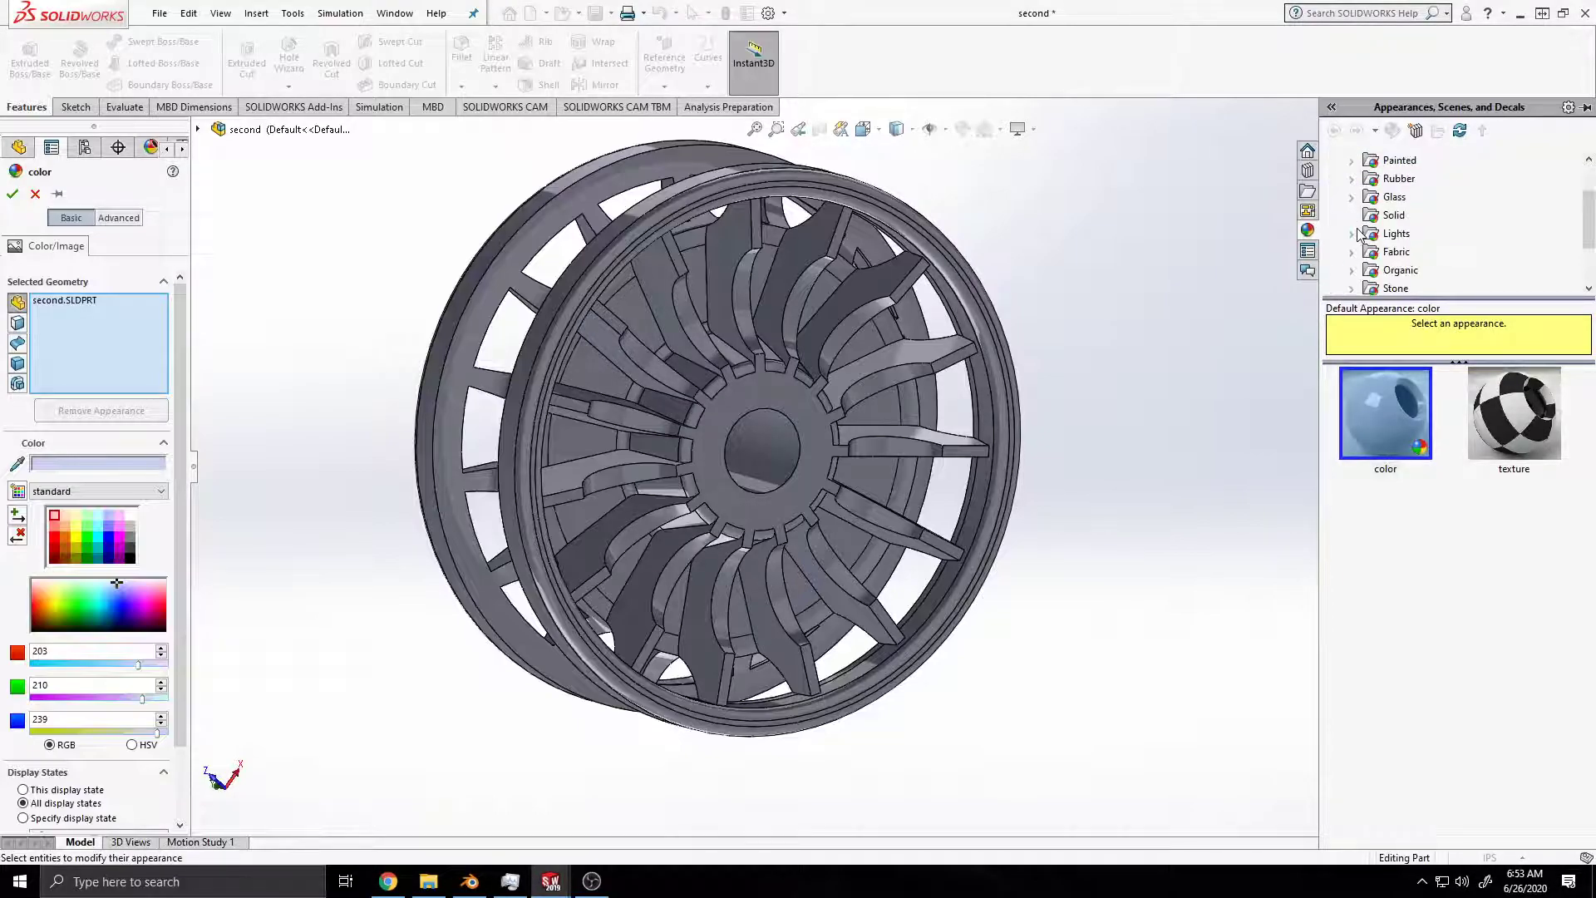
{"action": "left_click", "coordinate": [1352, 198]}
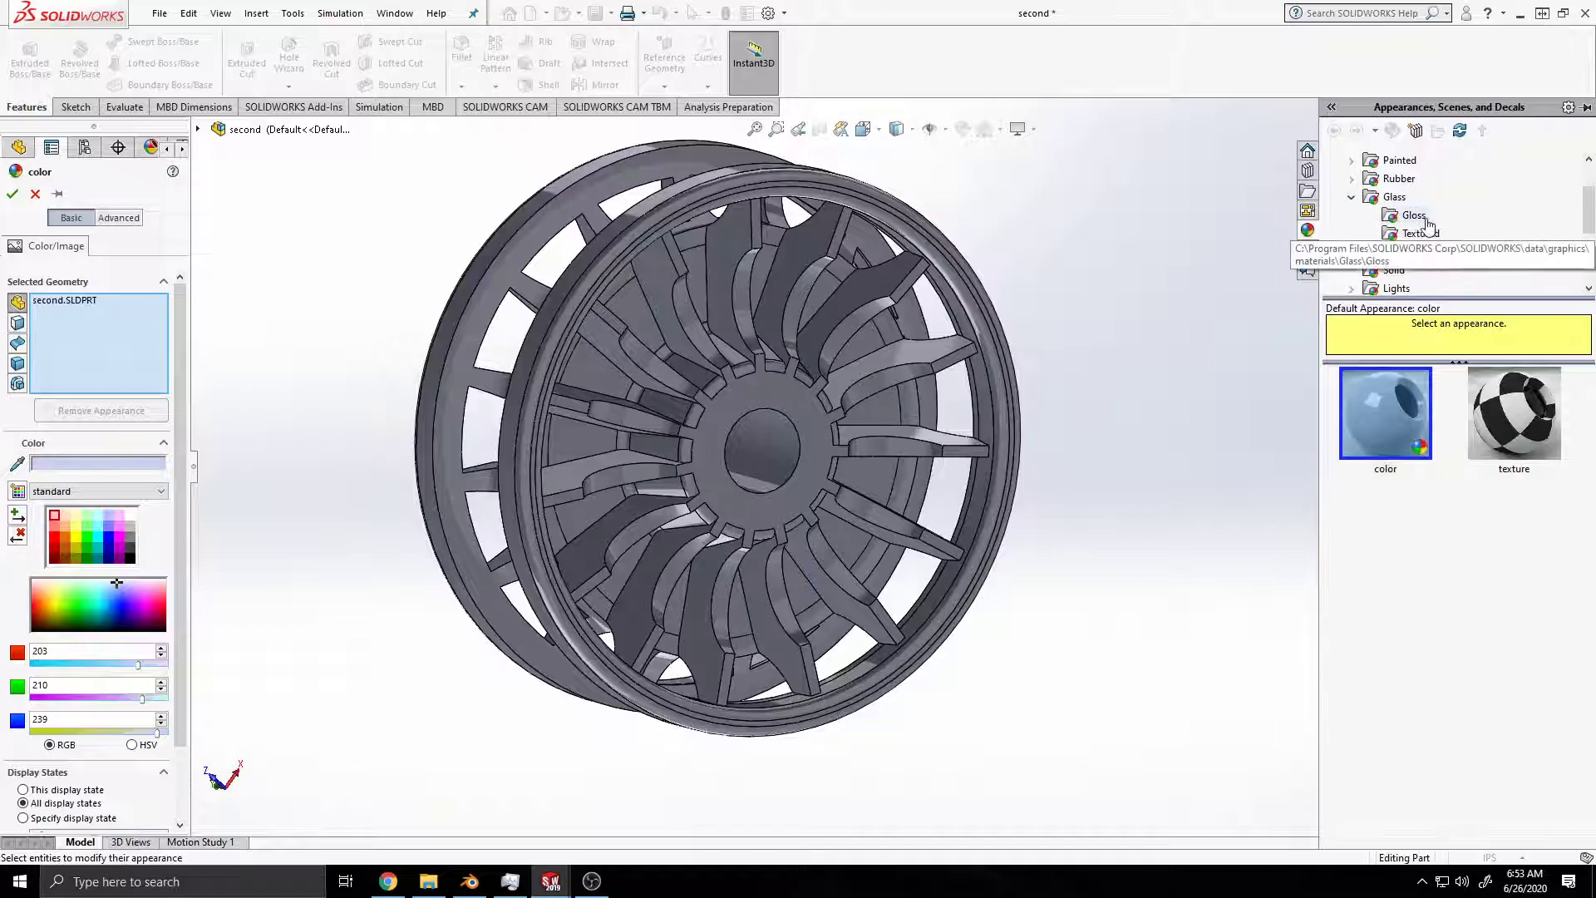
{"action": "left_click", "coordinate": [1396, 199]}
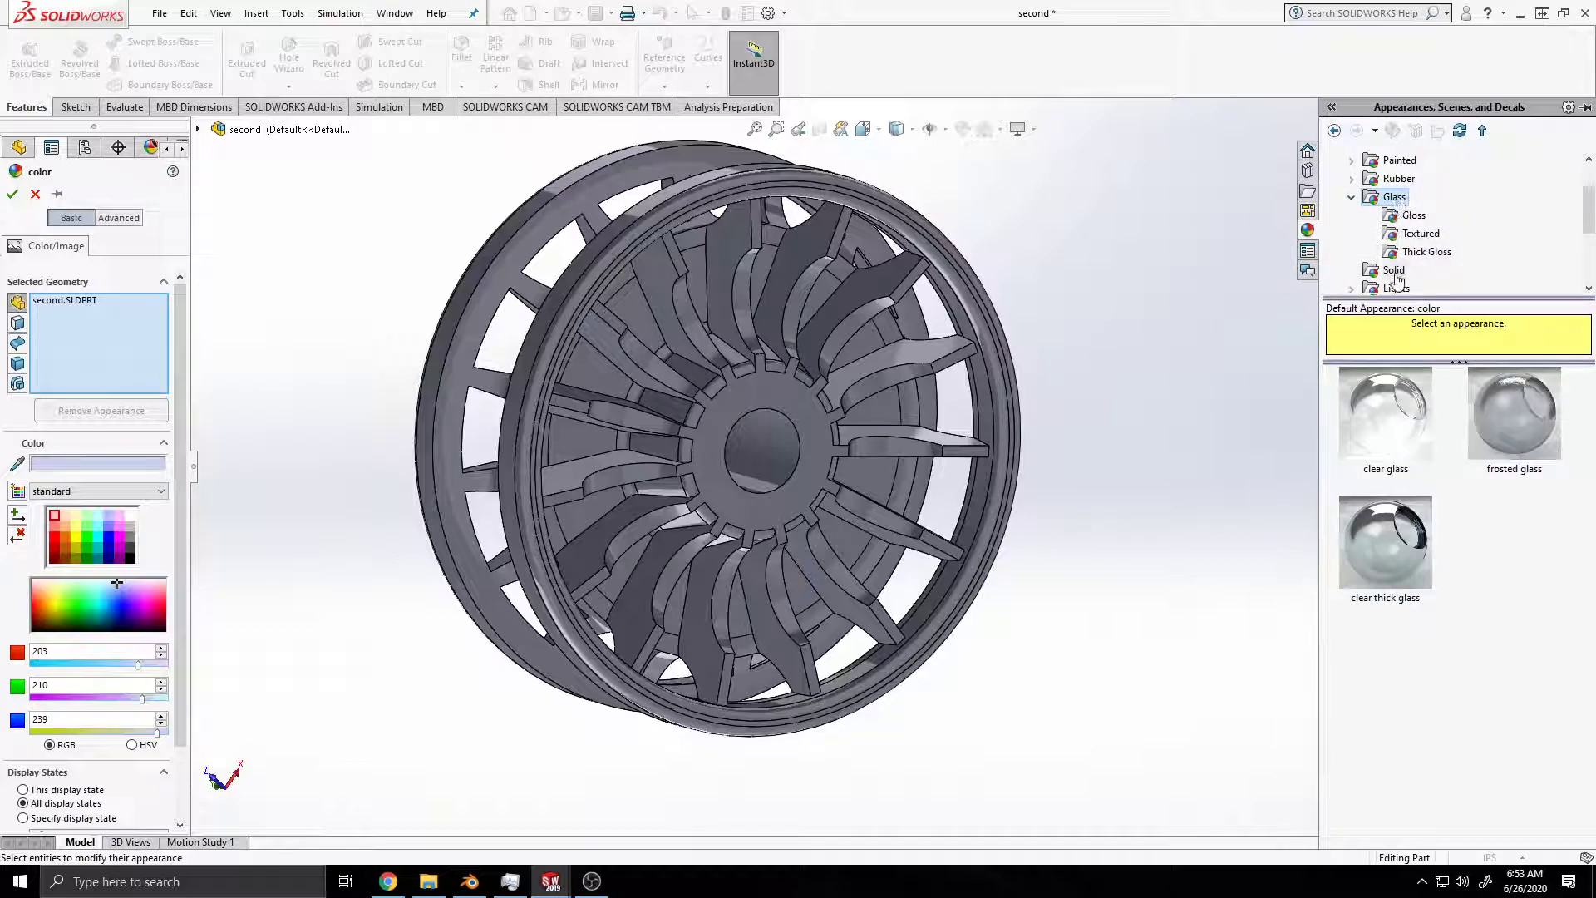
{"action": "left_click", "coordinate": [1378, 538]}
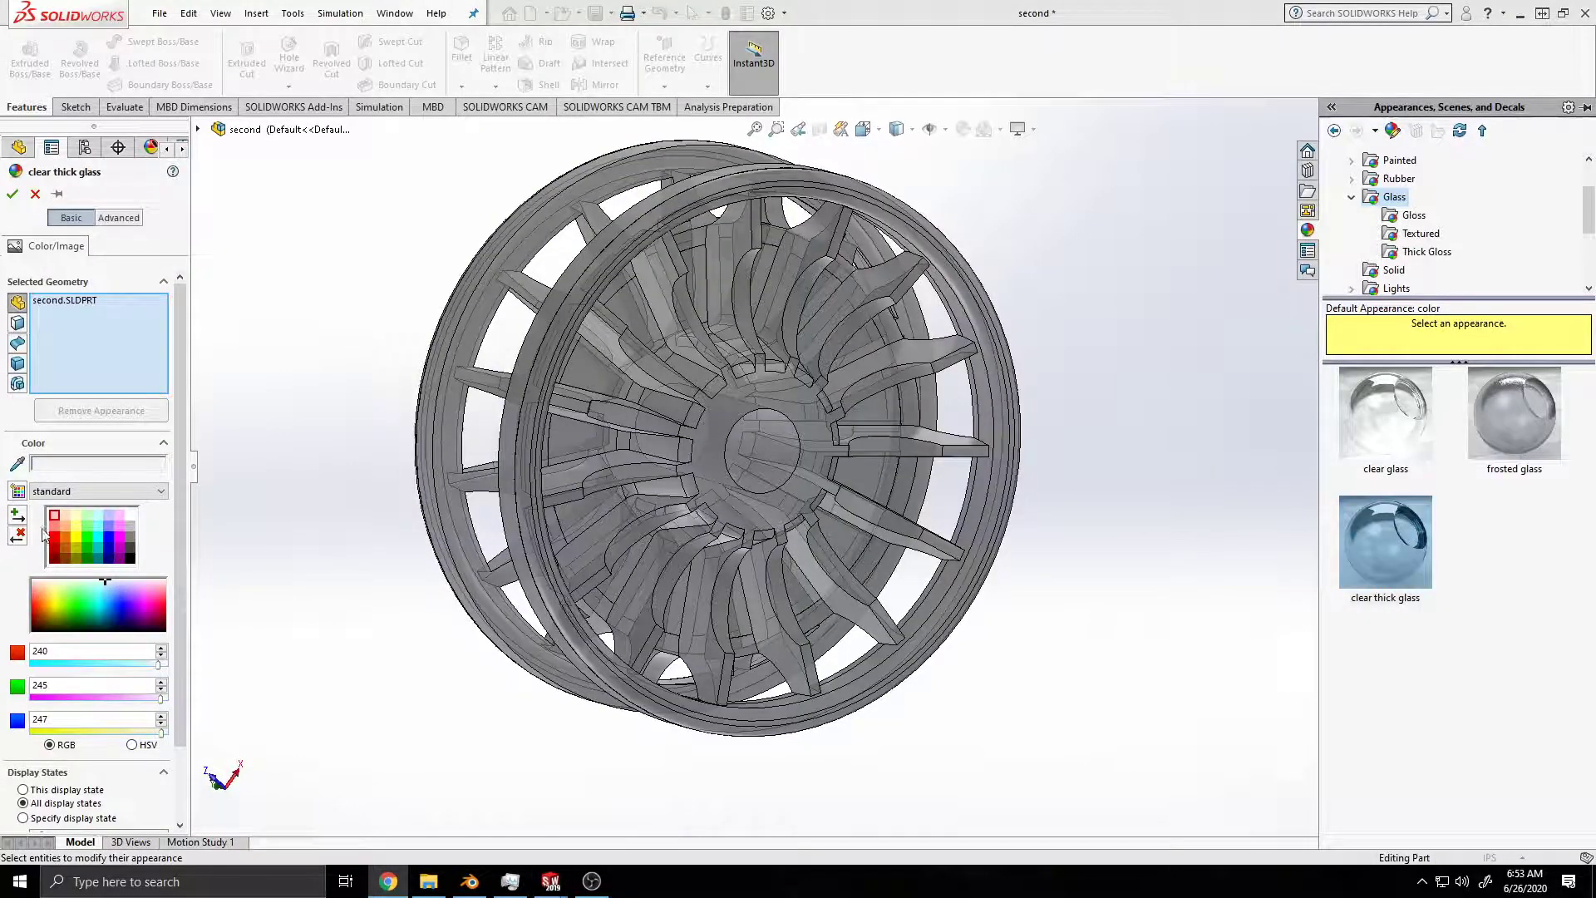
{"action": "left_click", "coordinate": [13, 194]}
Step: Apply the chromium plate appearance to the Fillet1 feature on the wheel's rim
{"action": "middle_click_drag", "start_coordinate": [512, 510], "coordinate": [739, 517]}
{"action": "scroll", "coordinate": [744, 517], "scroll_direction": "down", "scroll_amount": 2}
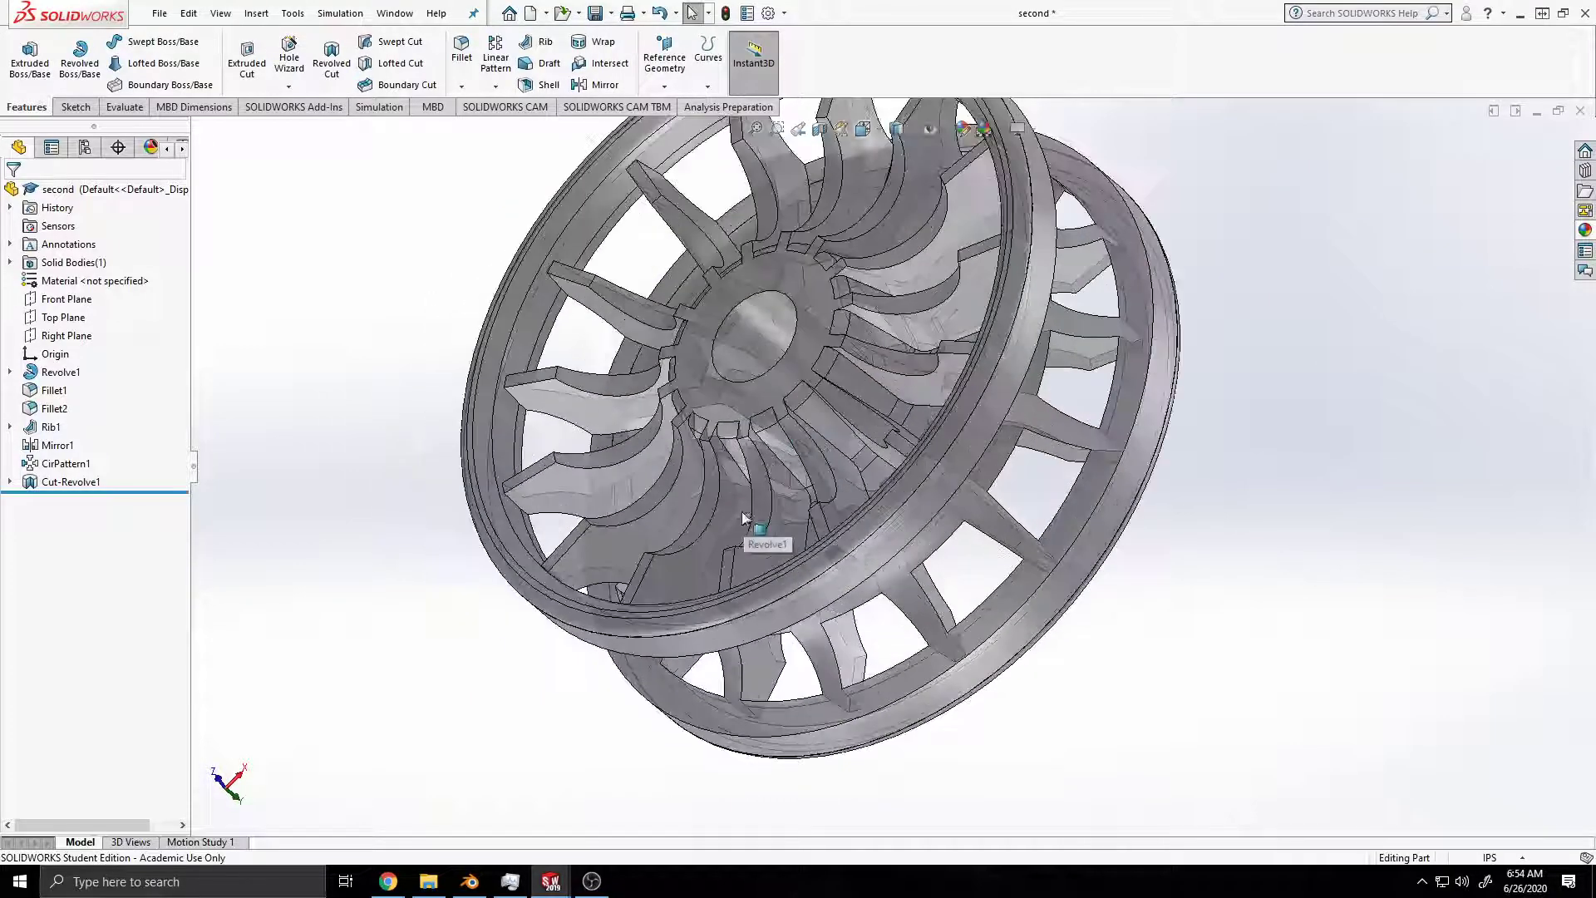
{"action": "scroll", "coordinate": [742, 517], "scroll_direction": "down", "scroll_amount": 2}
{"action": "left_click", "coordinate": [799, 665]}
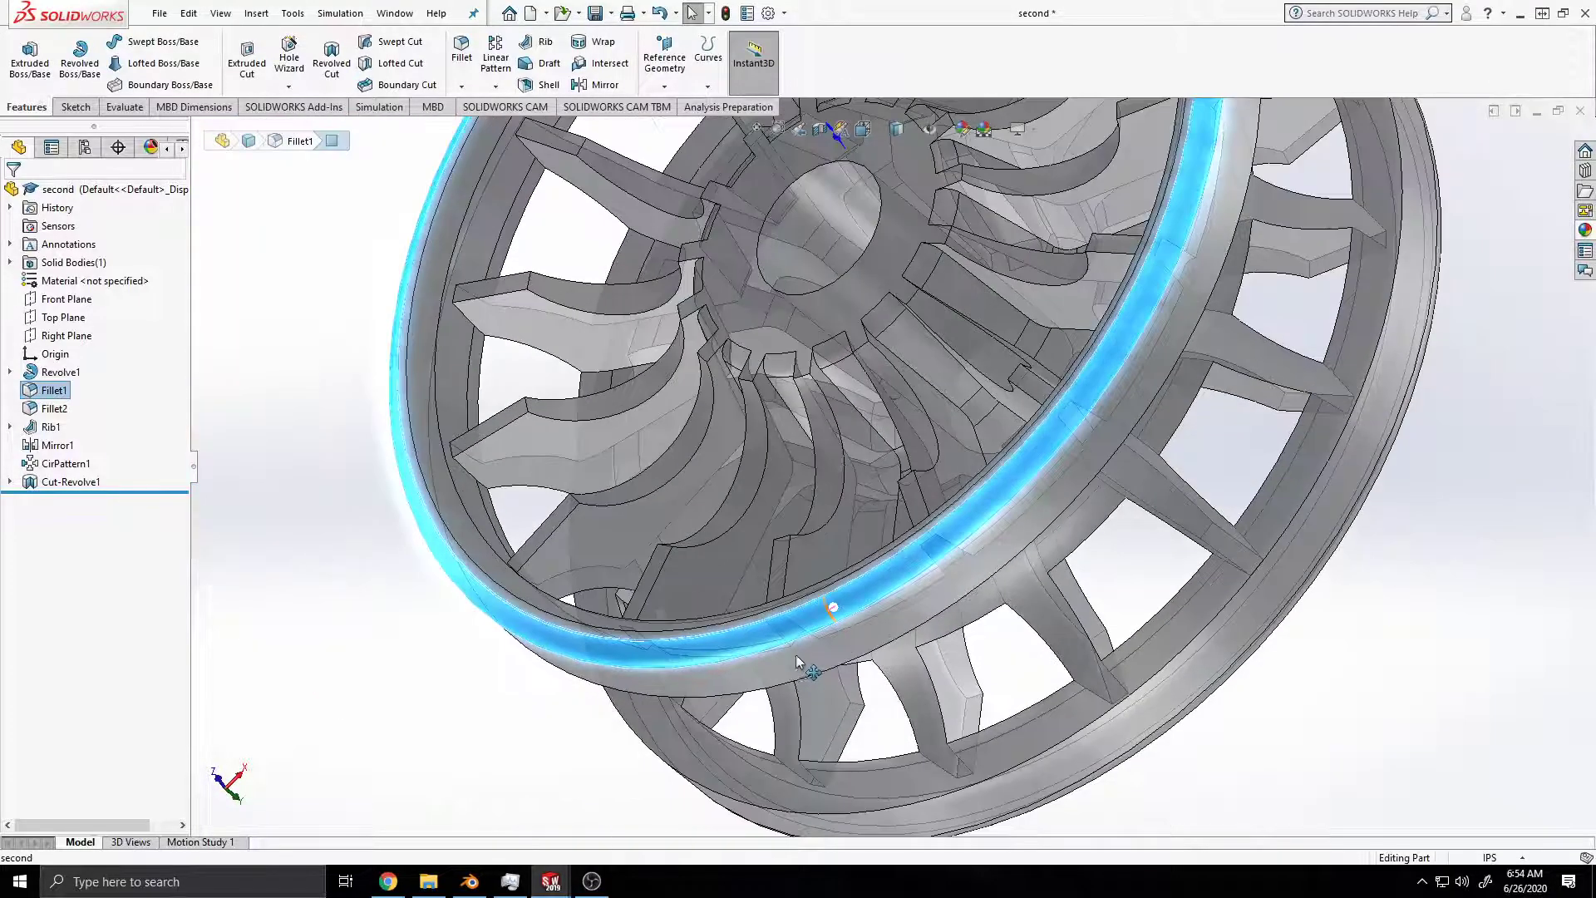
{"action": "scroll", "coordinate": [785, 644], "scroll_direction": "up", "scroll_amount": 1}
{"action": "middle_click_drag", "start_coordinate": [760, 527], "coordinate": [827, 522]}
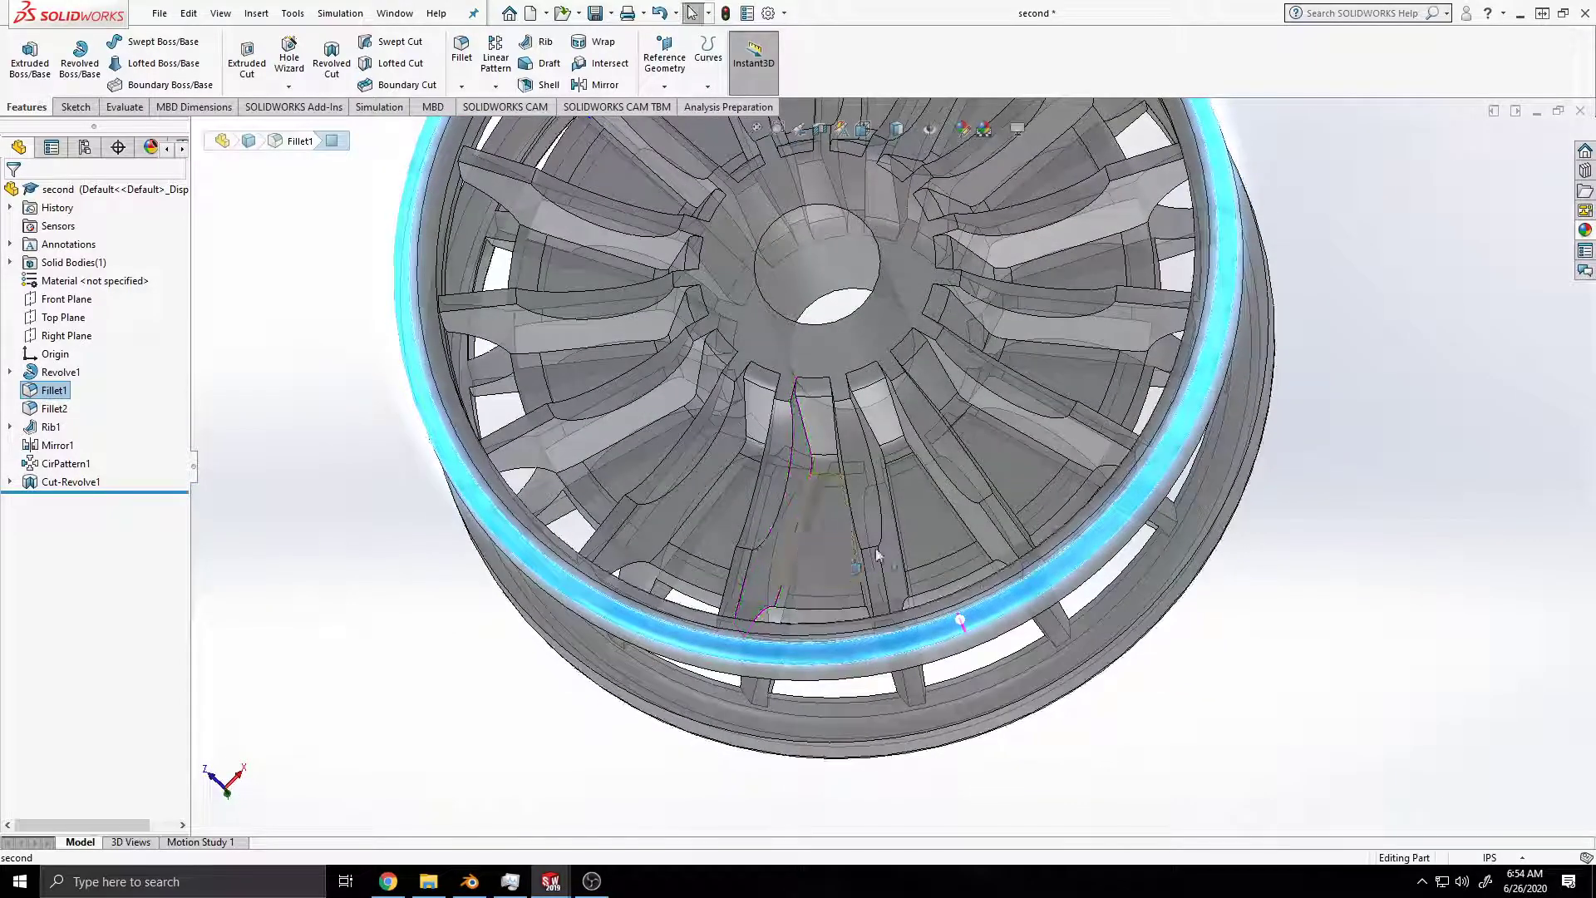
{"action": "right_click", "coordinate": [1059, 568]}
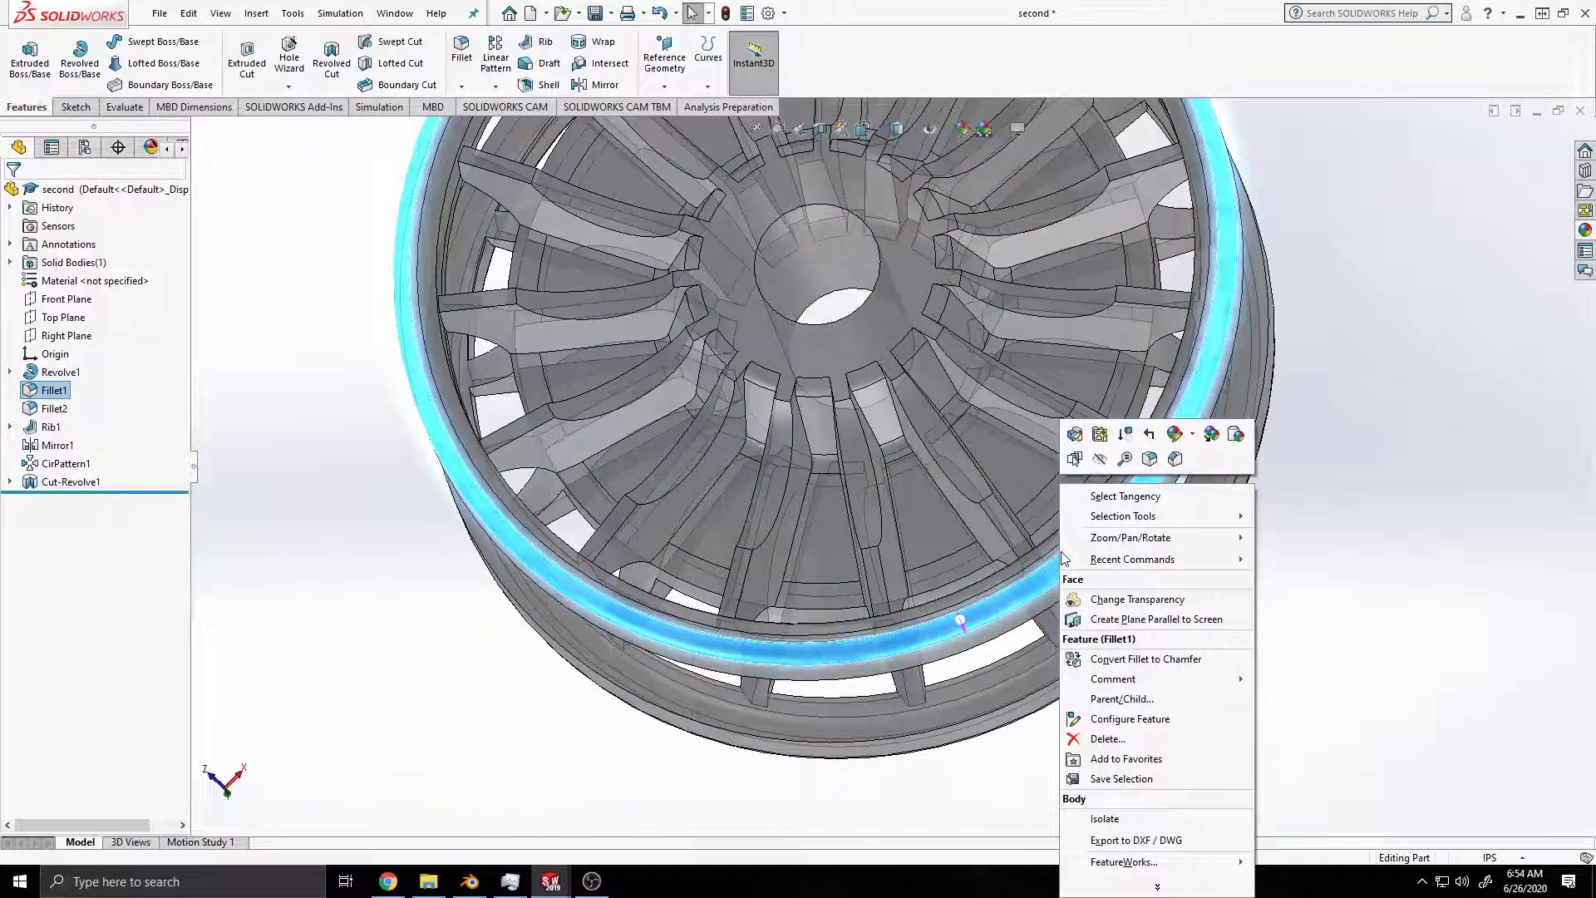
{"action": "left_click", "coordinate": [1195, 438]}
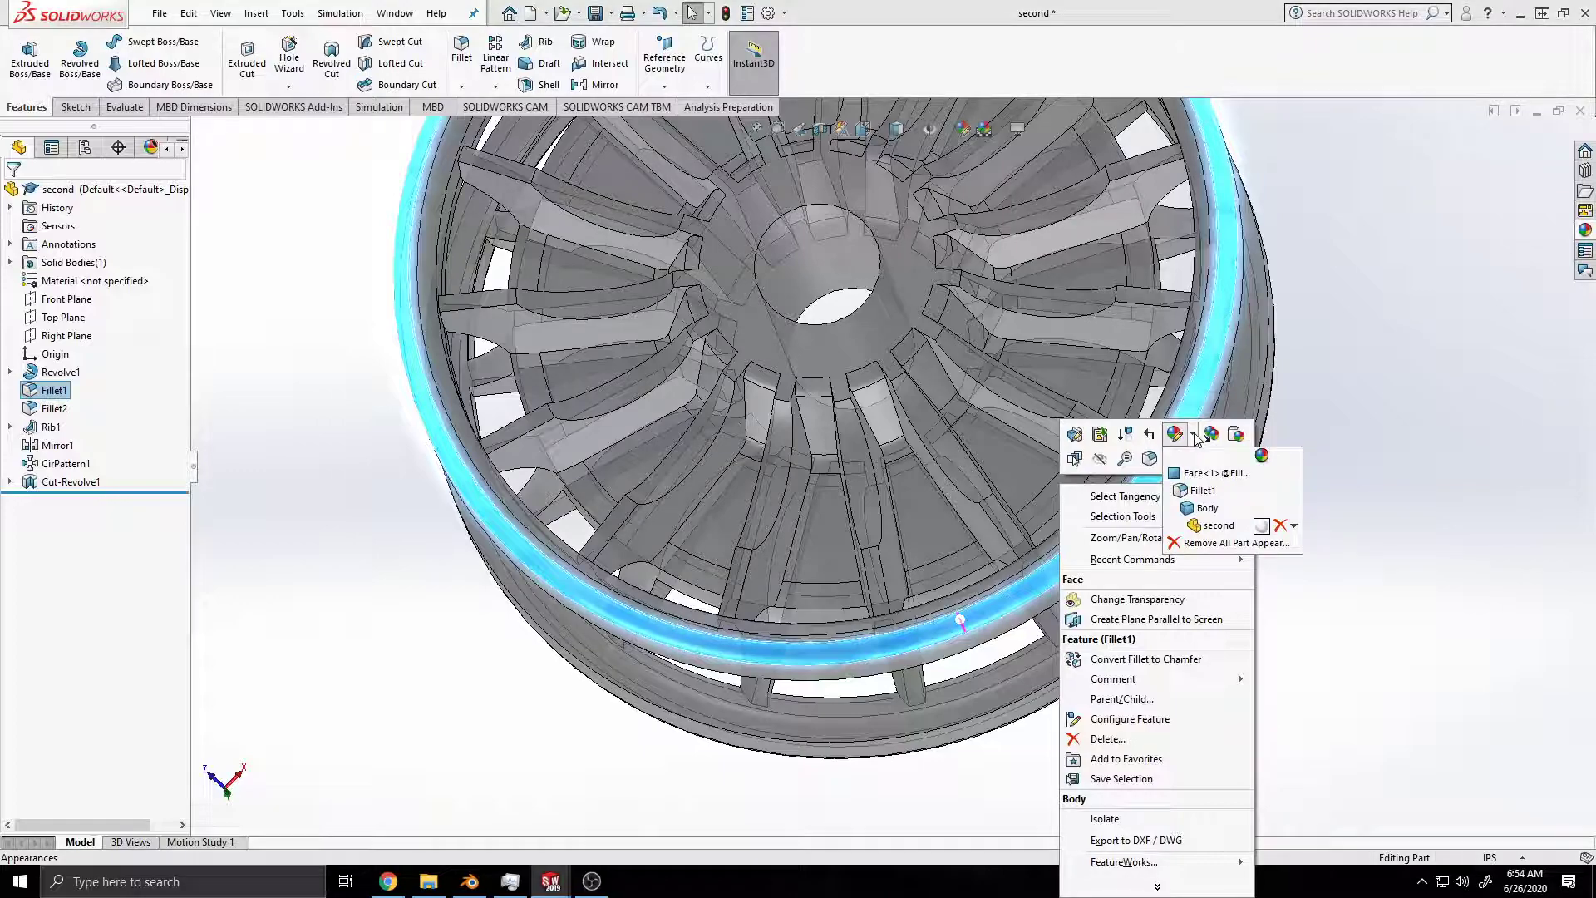
{"action": "left_click", "coordinate": [1204, 499]}
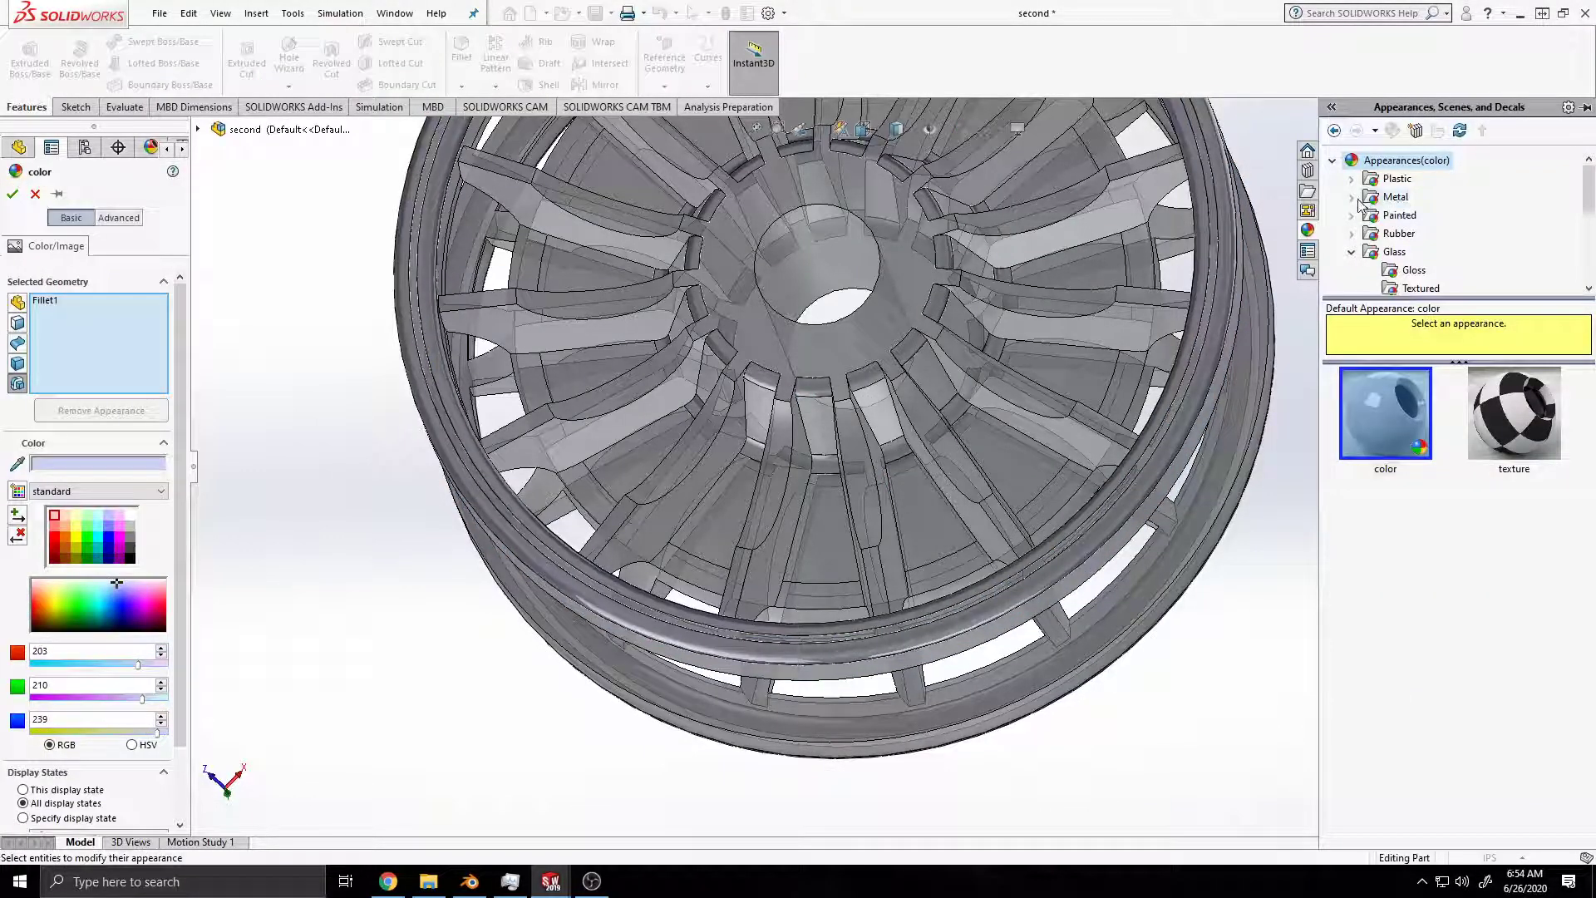
{"action": "left_click", "coordinate": [1353, 198]}
{"action": "left_click", "coordinate": [1420, 197]}
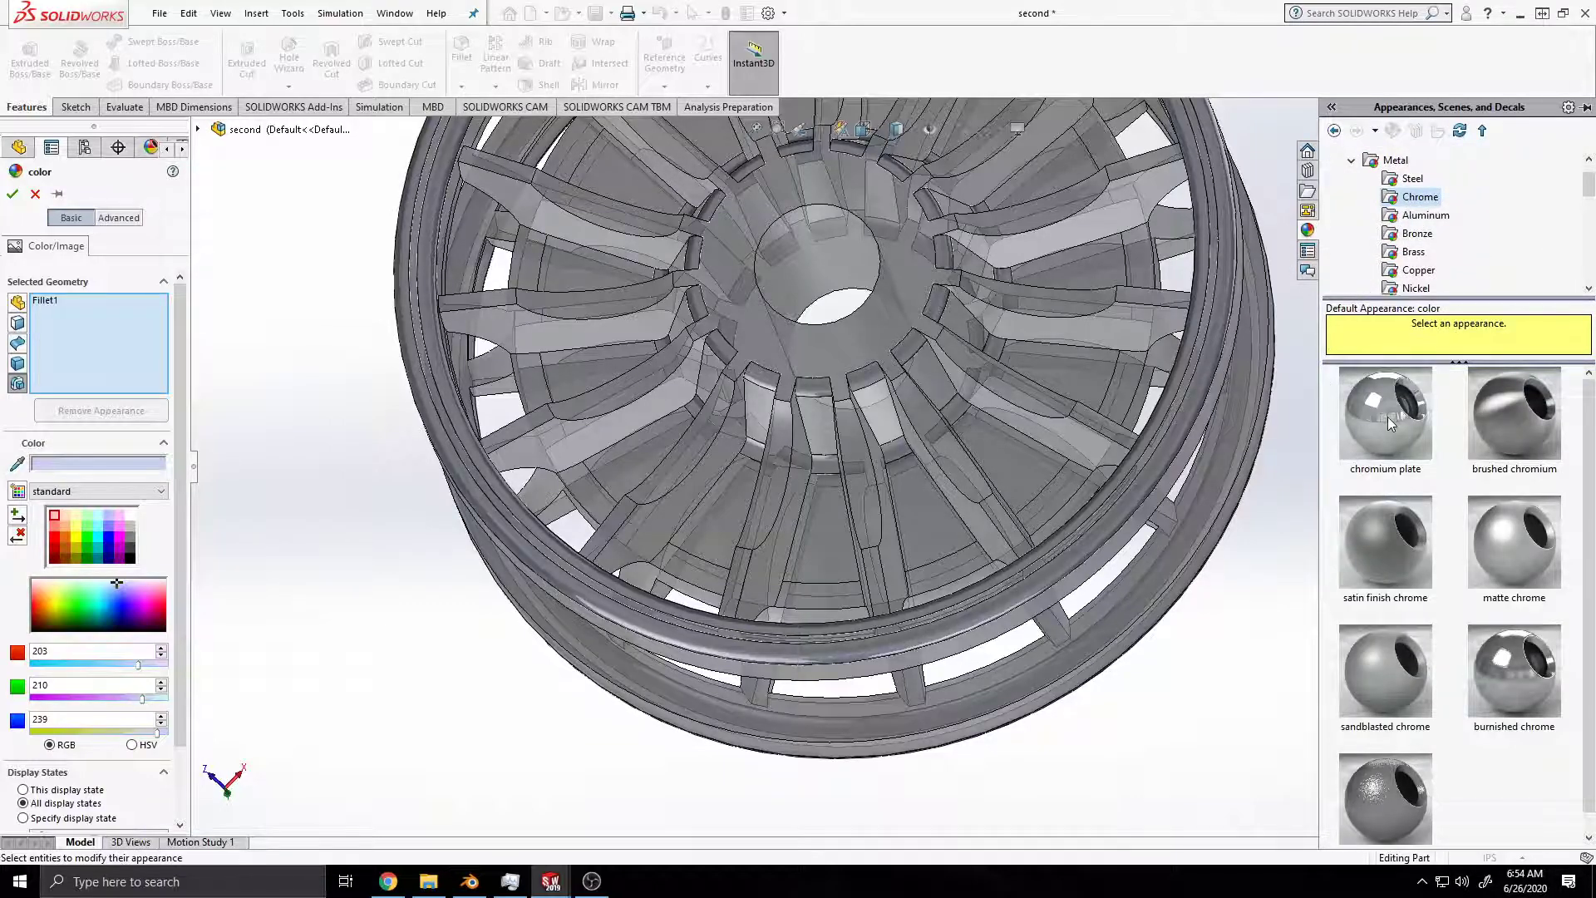
{"action": "left_click", "coordinate": [1388, 422]}
{"action": "left_click", "coordinate": [12, 194]}
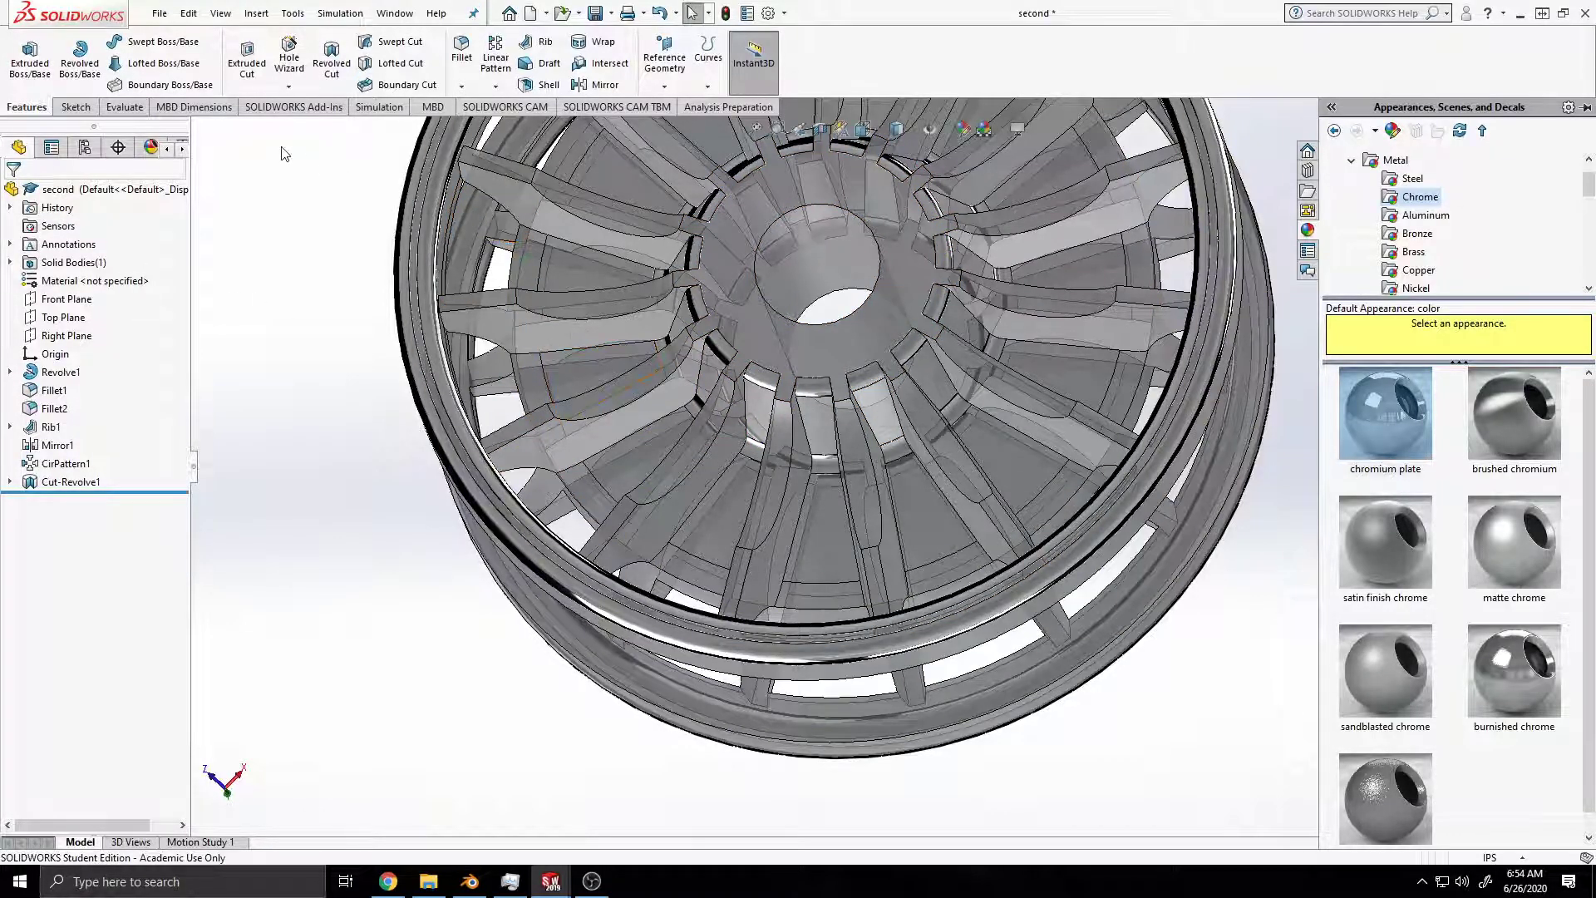
Step: Save the part and load the PhotoView 360 add-in
{"action": "left_click", "coordinate": [329, 114]}
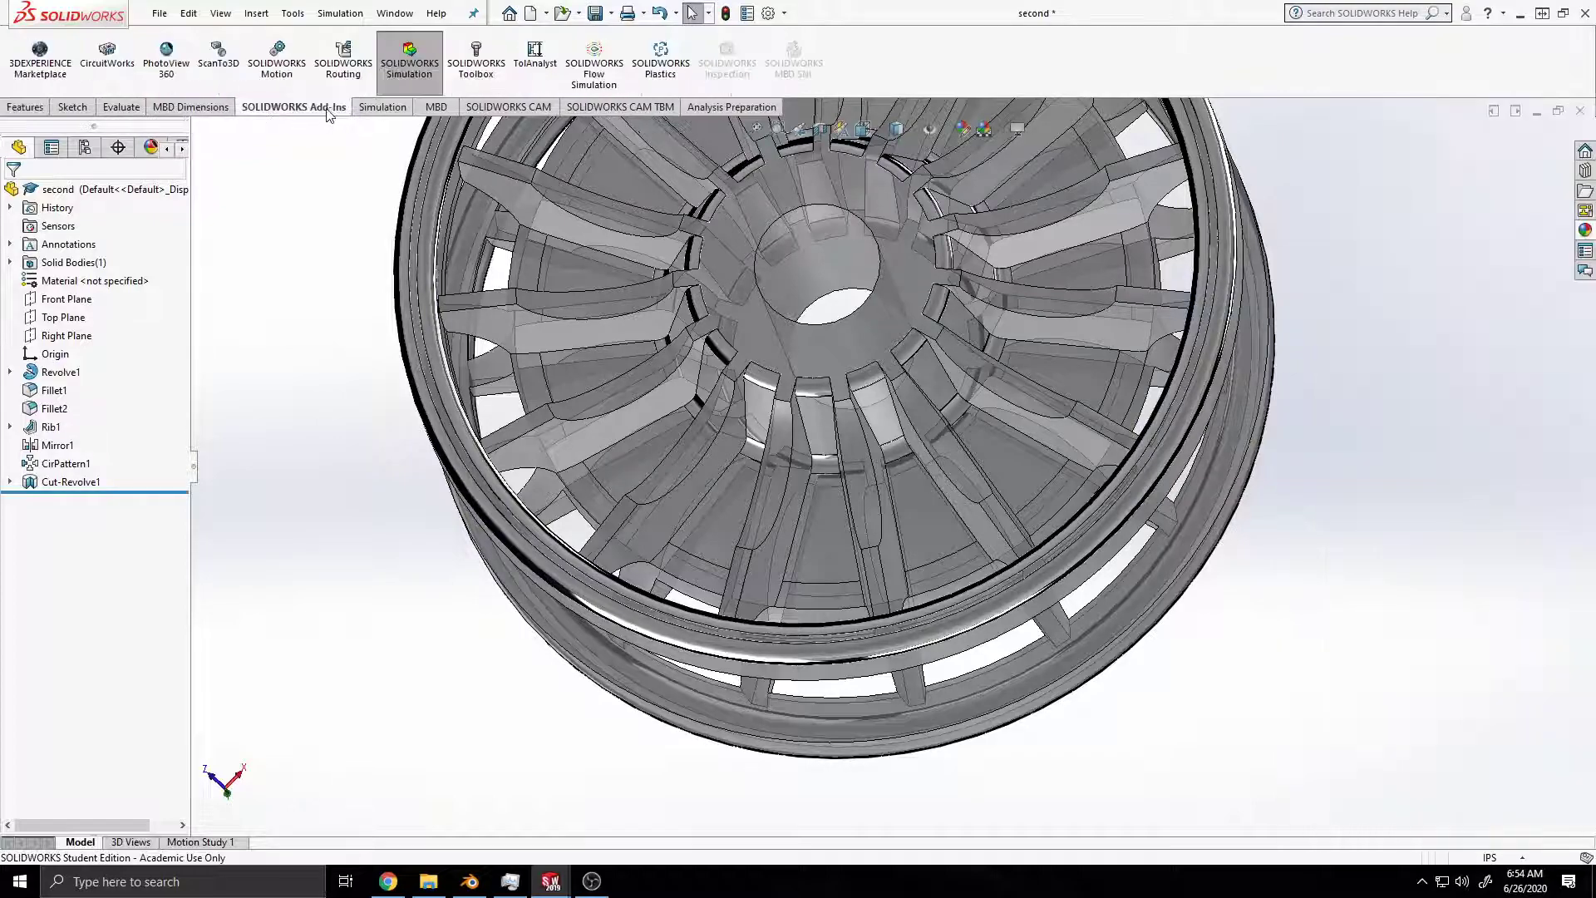
{"action": "key", "text": "ctrl+s"}
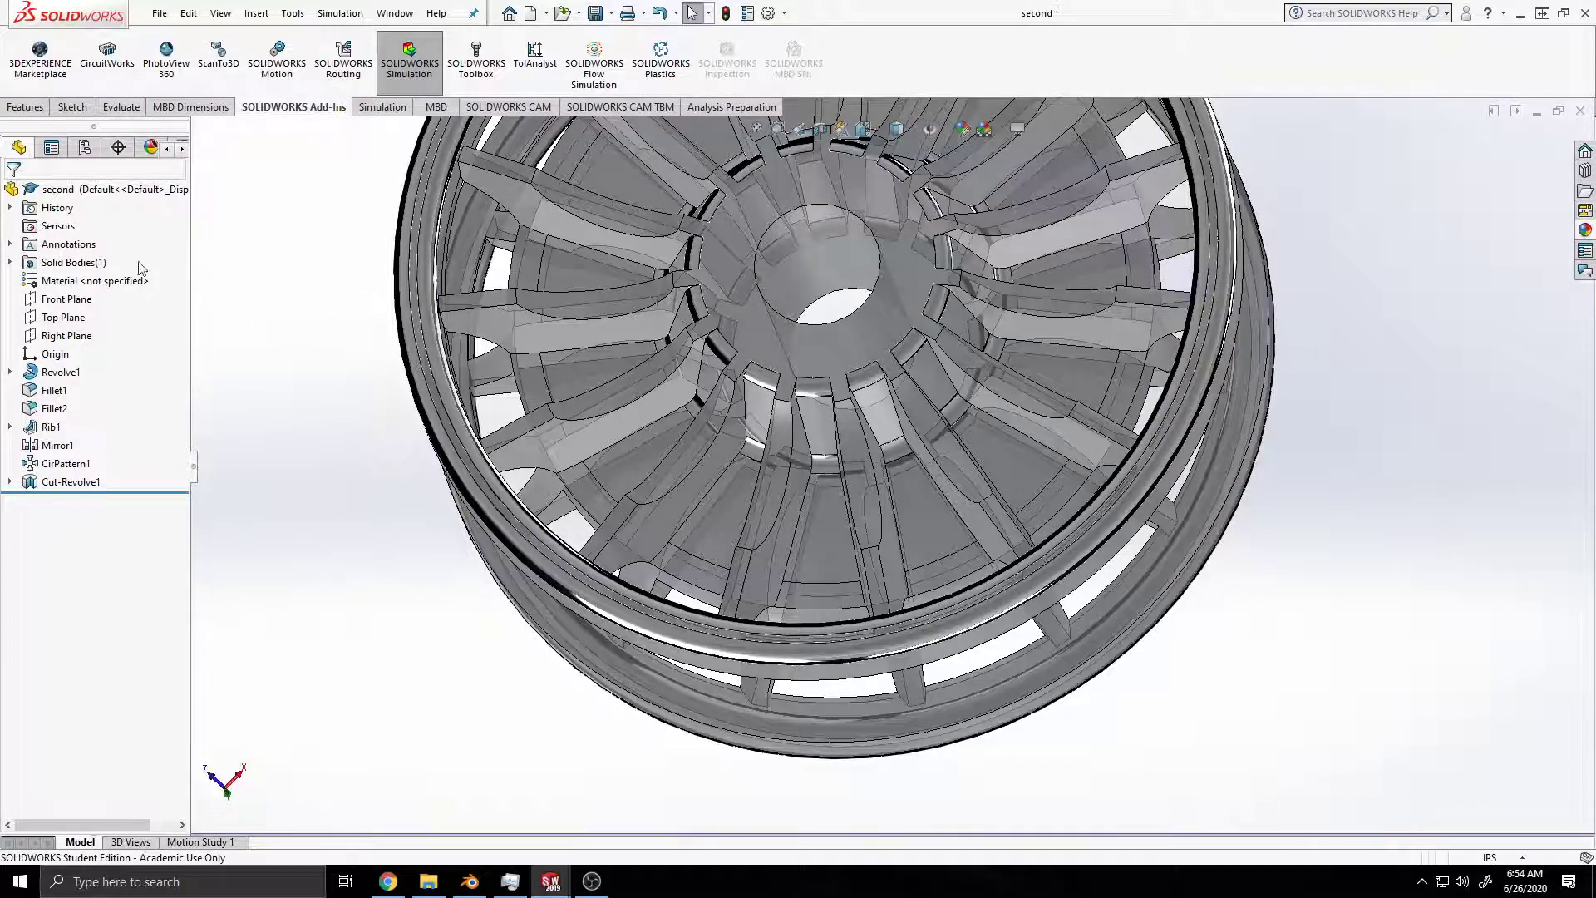
{"action": "left_click", "coordinate": [163, 66]}
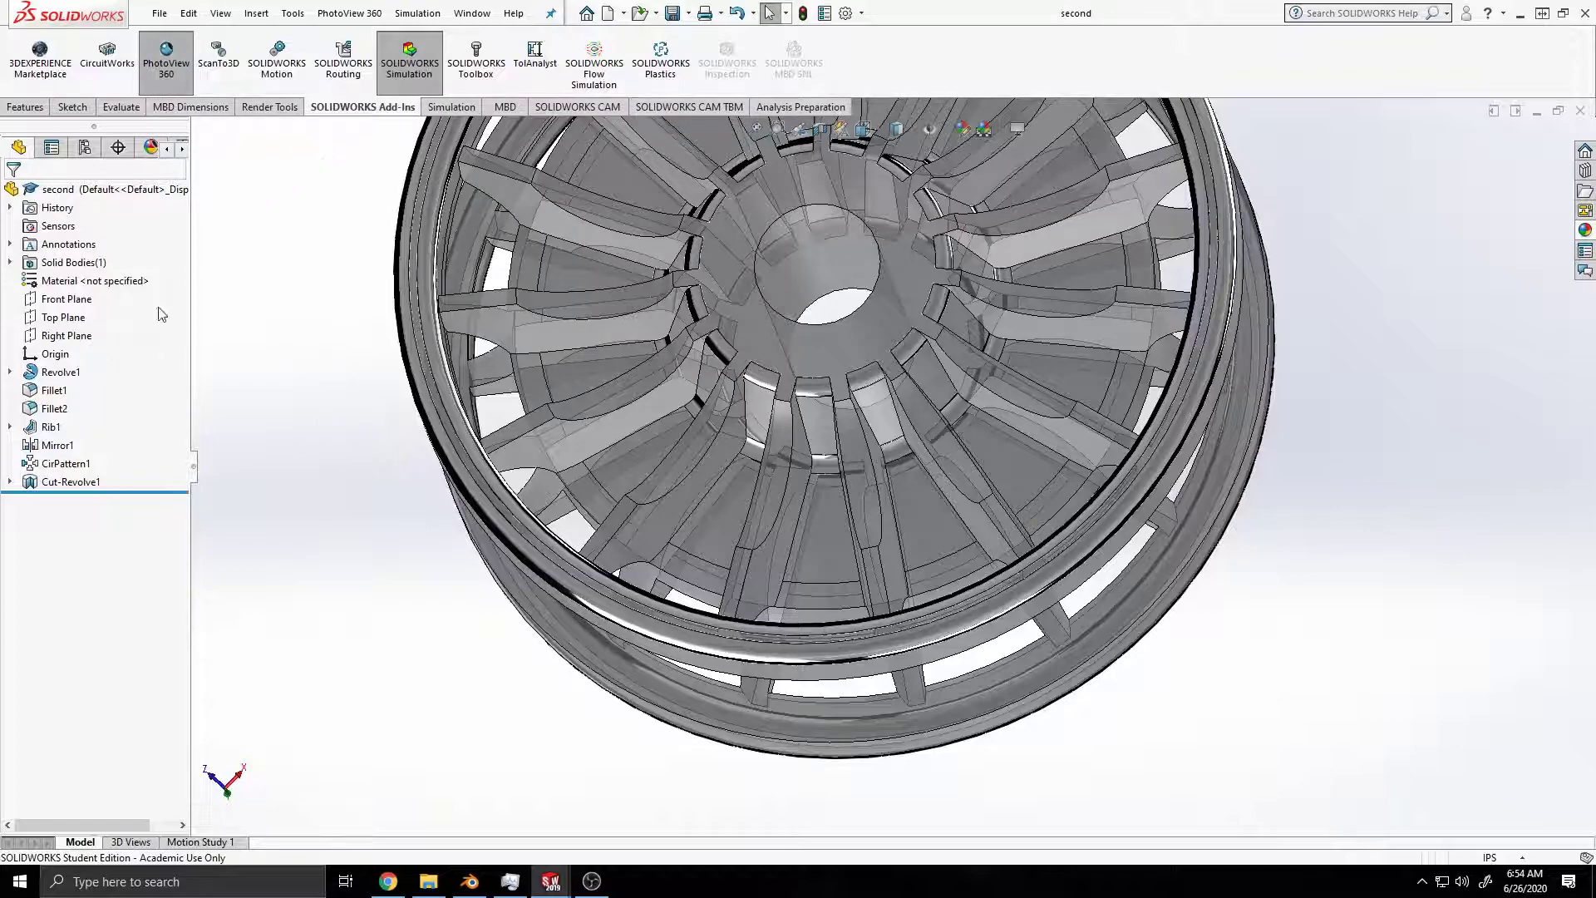
Step: Start an Integrated Preview rendering of the wheel with Perspective View turned on
{"action": "left_click", "coordinate": [270, 111]}
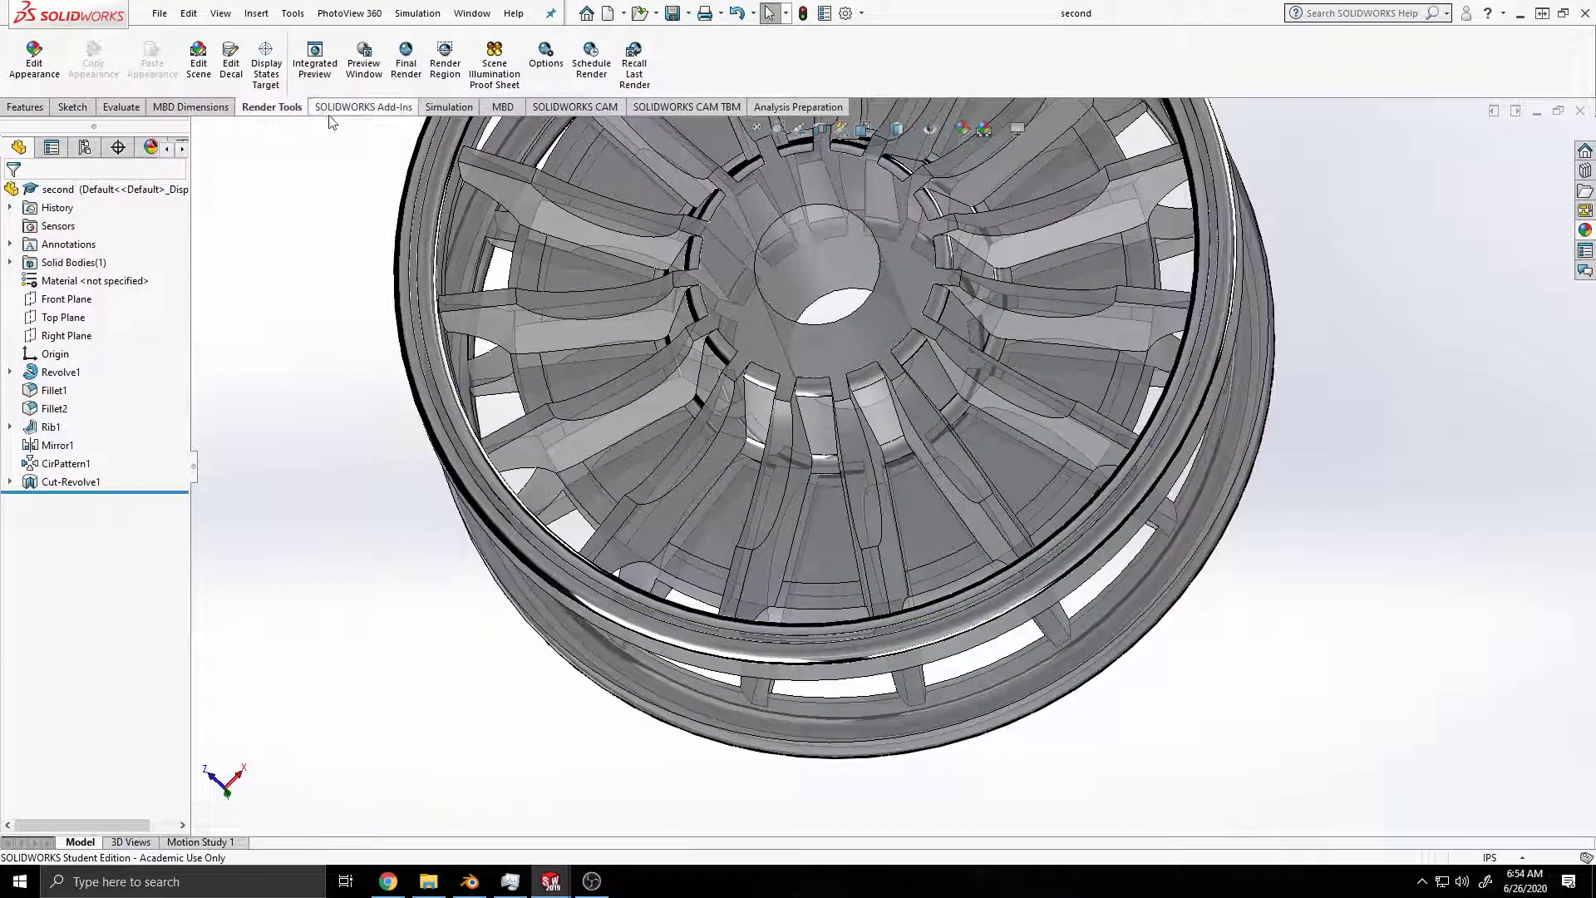
{"action": "left_click", "coordinate": [314, 57]}
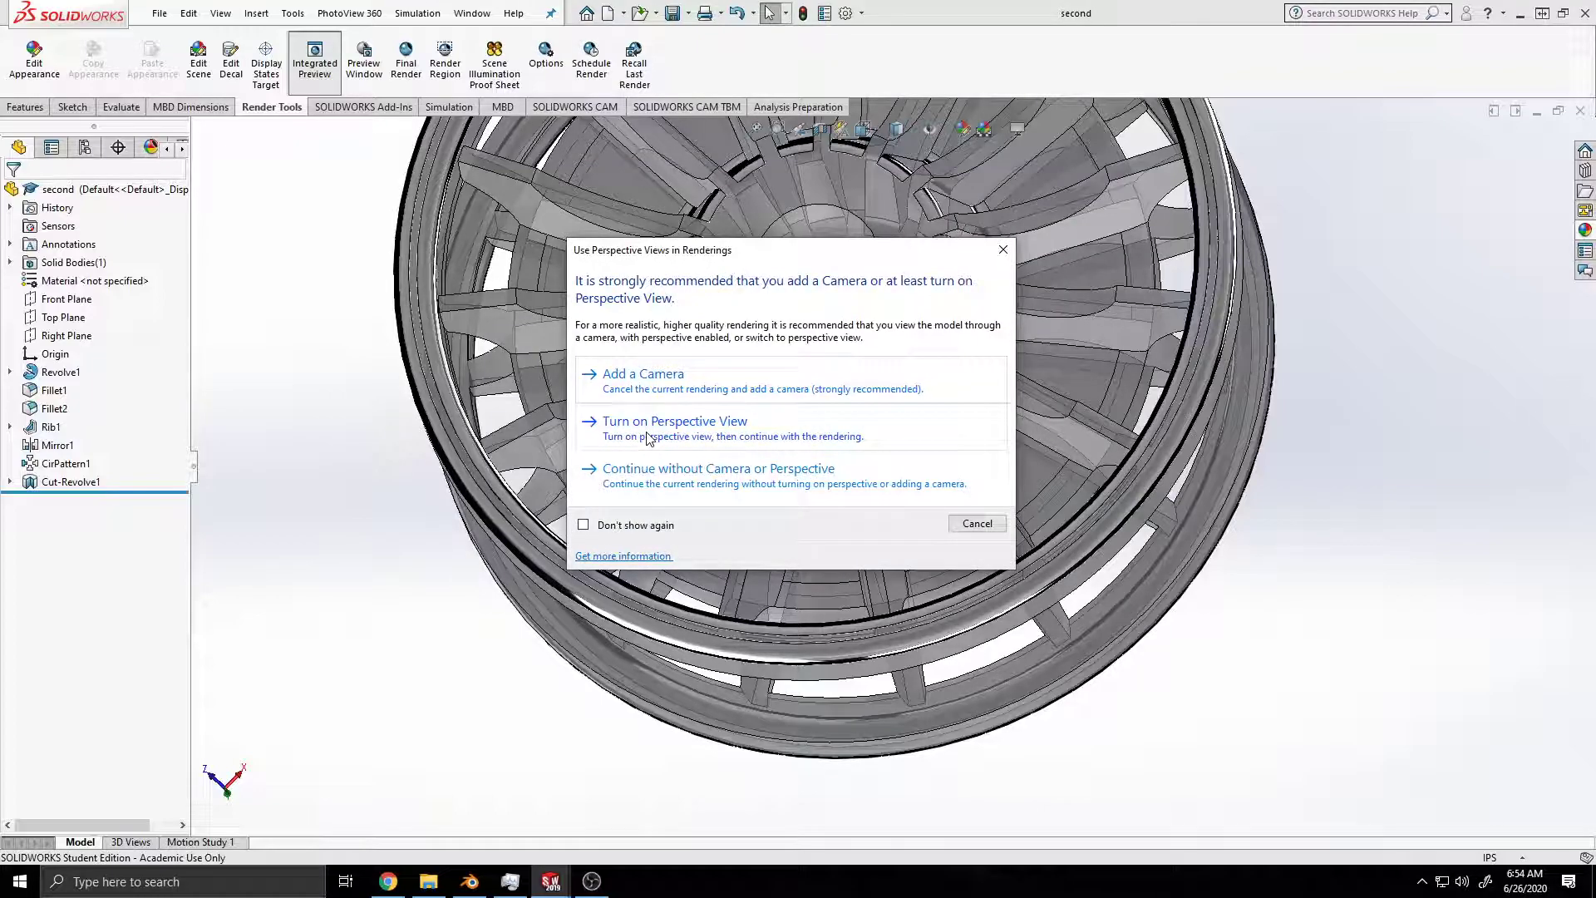
{"action": "left_click", "coordinate": [647, 436]}
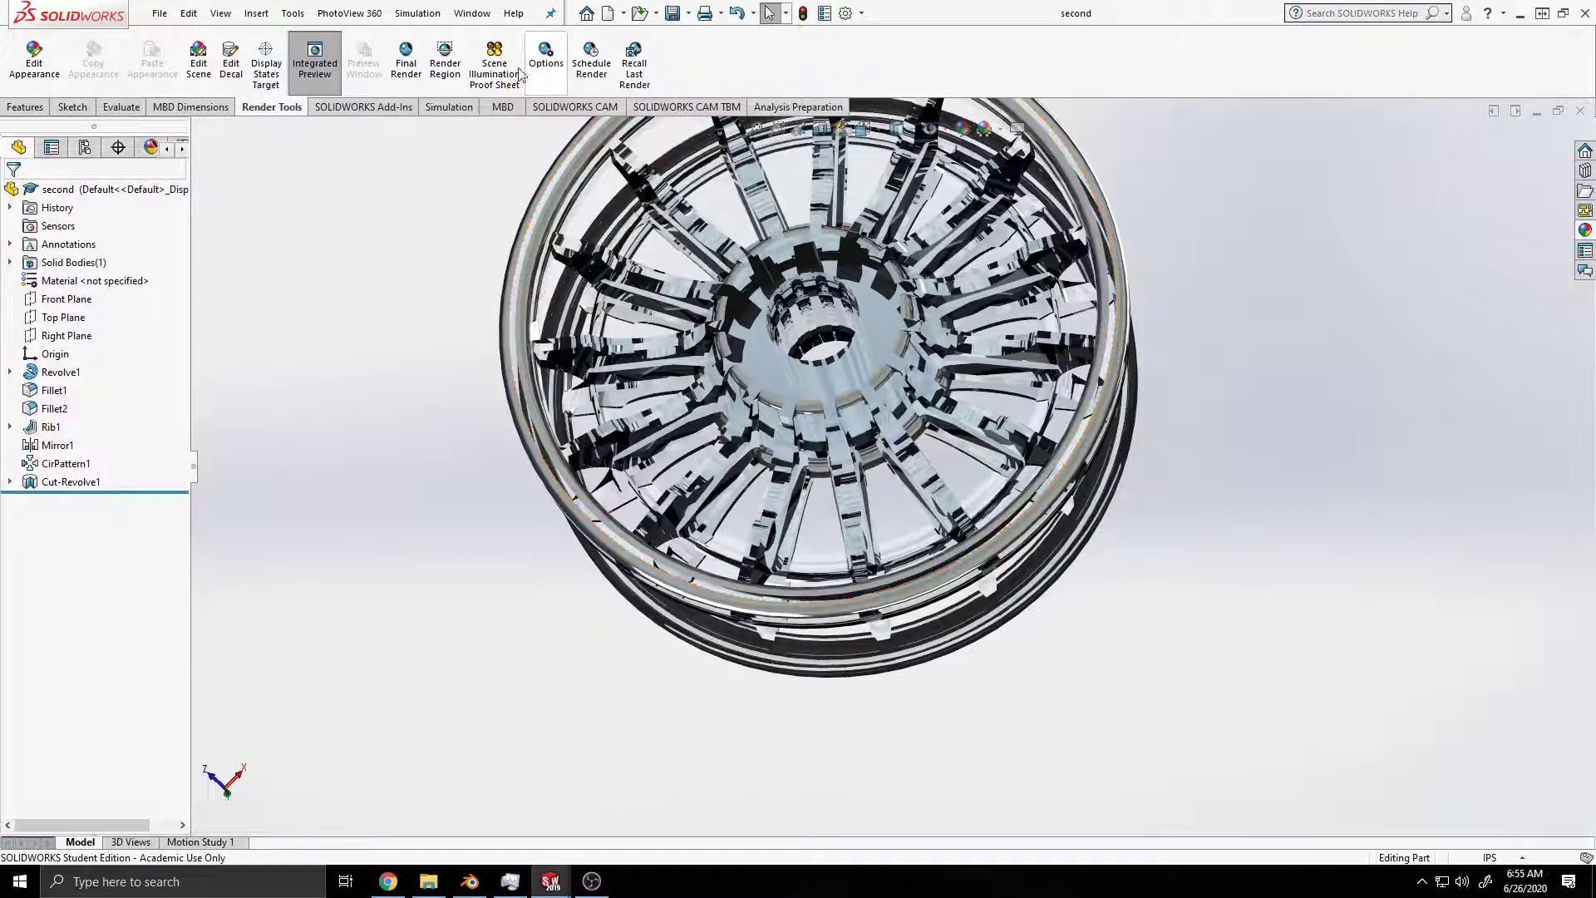
Step: Switch to Chrome and search Google for "solidworks render with gpu"
{"action": "left_click", "coordinate": [190, 14]}
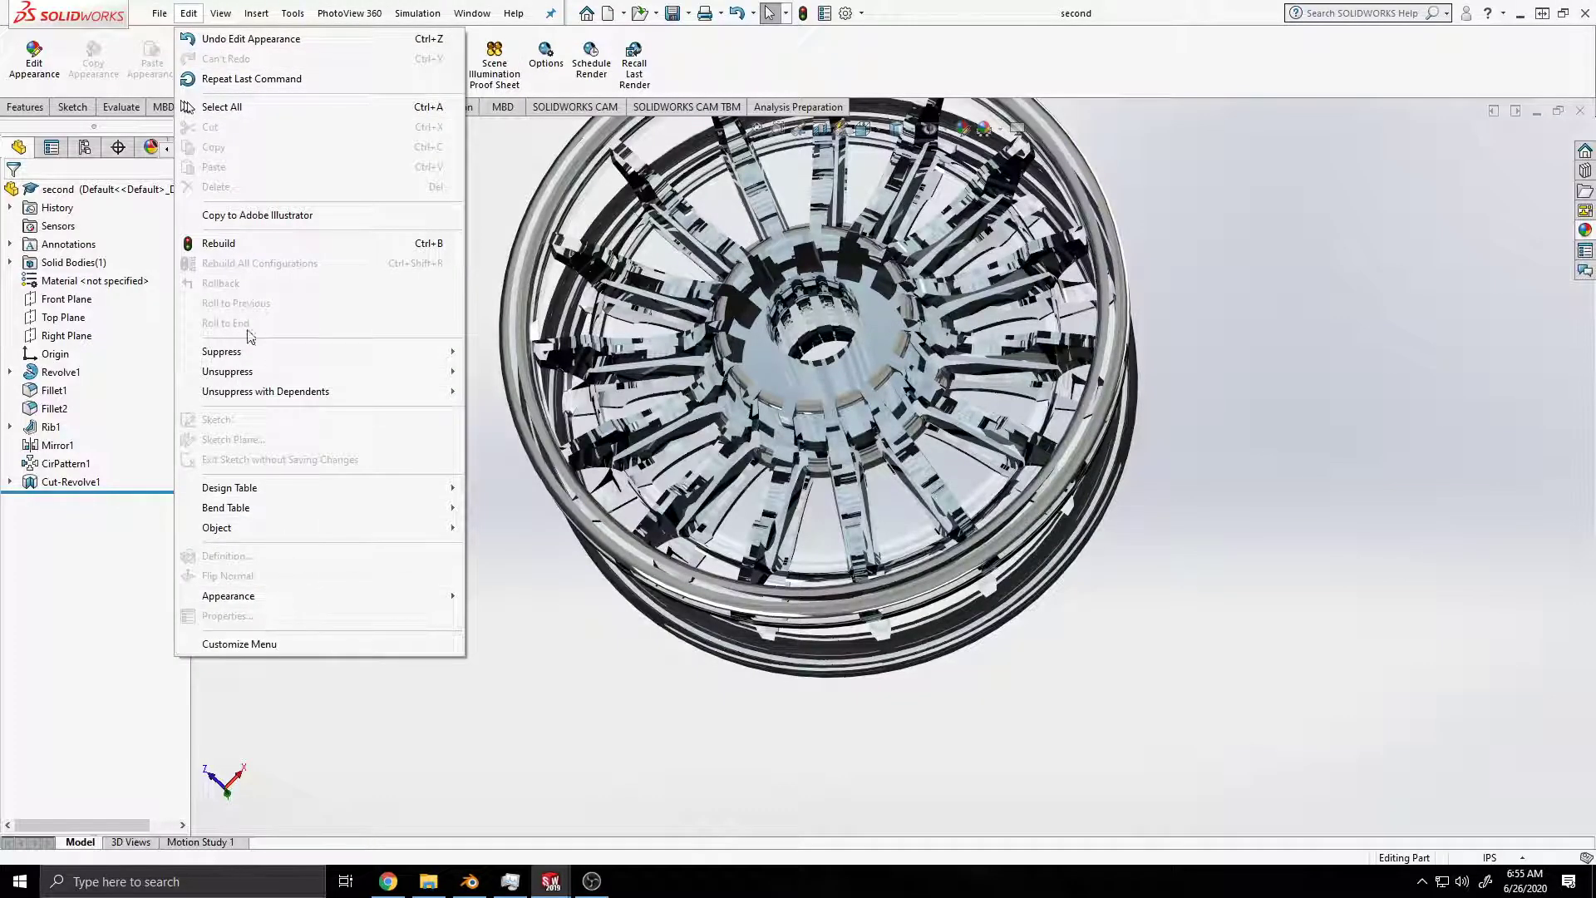
{"action": "left_click", "coordinate": [1227, 2]}
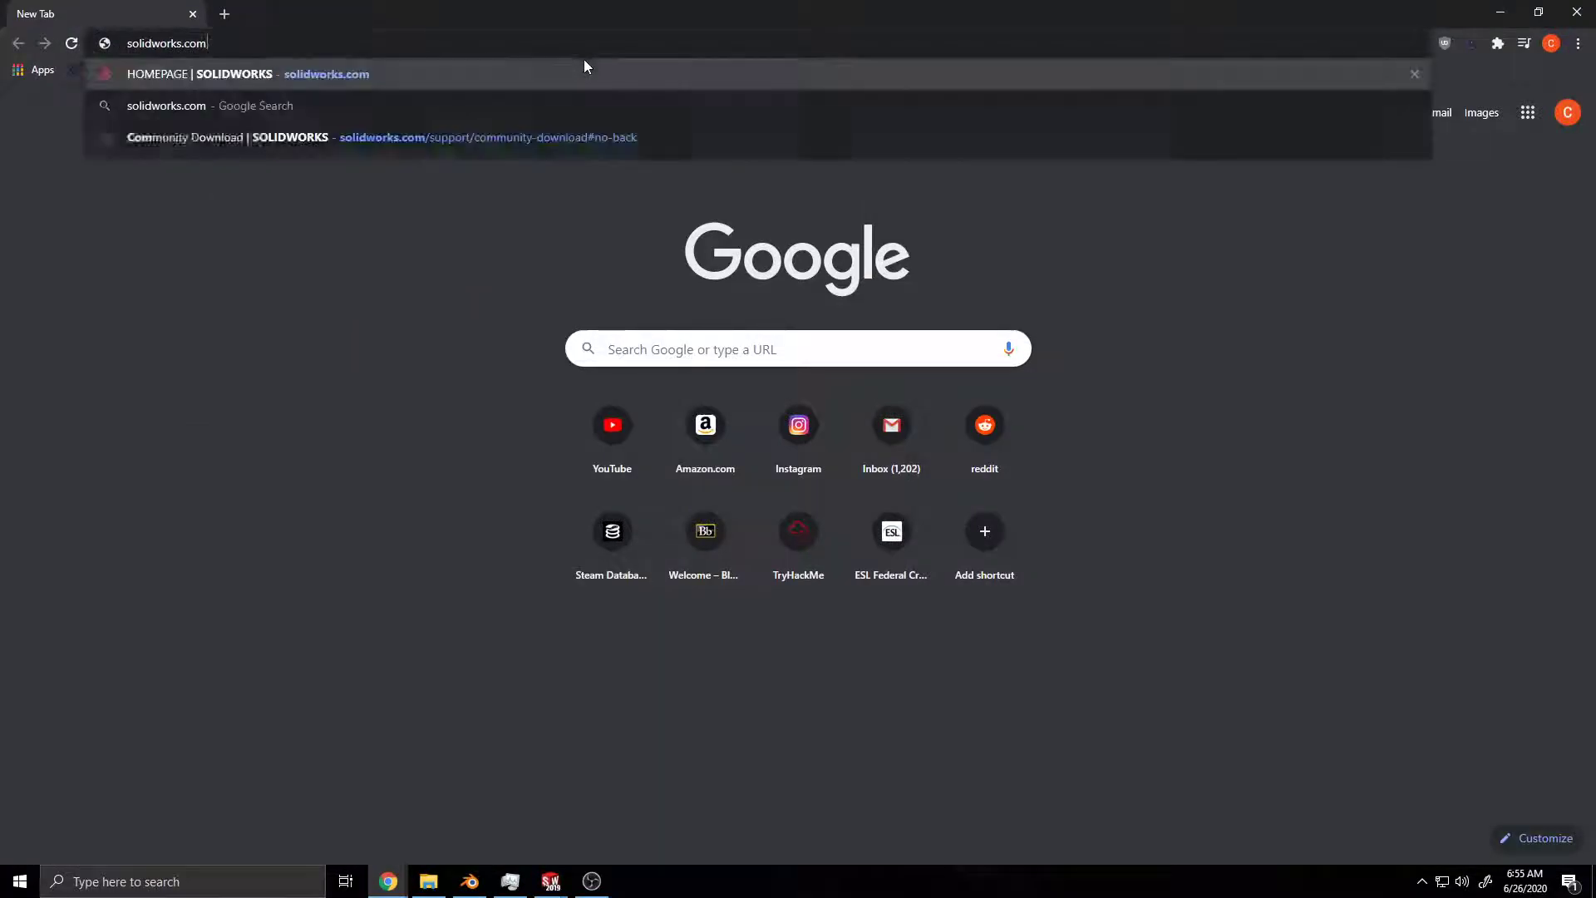
{"action": "key", "text": "BackSpace"}
{"action": "key", "text": "BackSpace"}
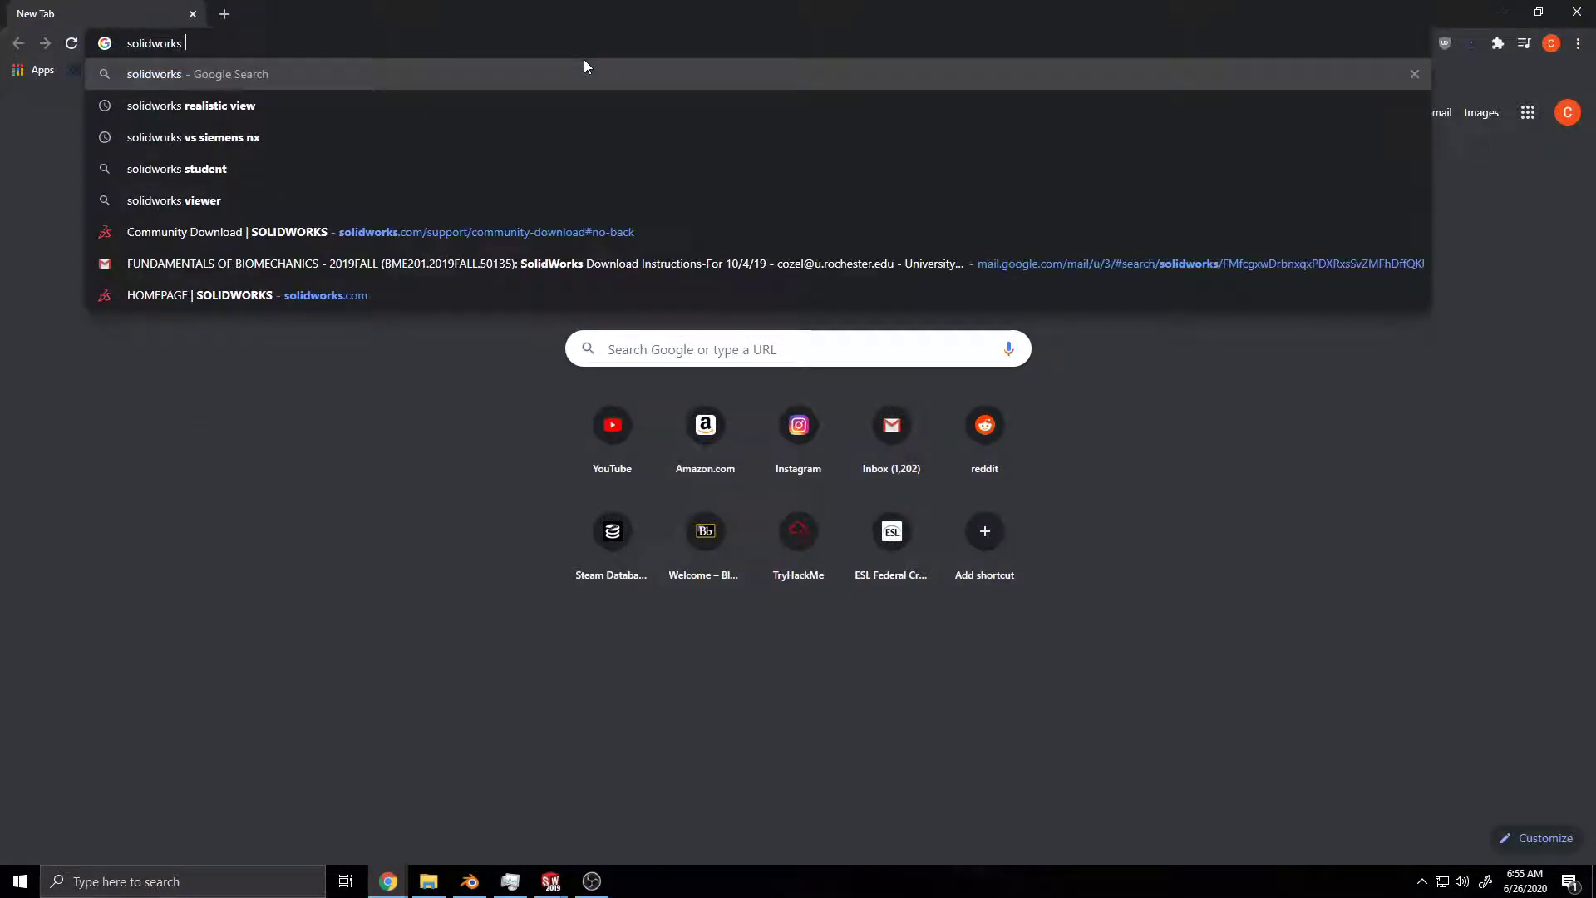
{"action": "type", "text": "render with"}
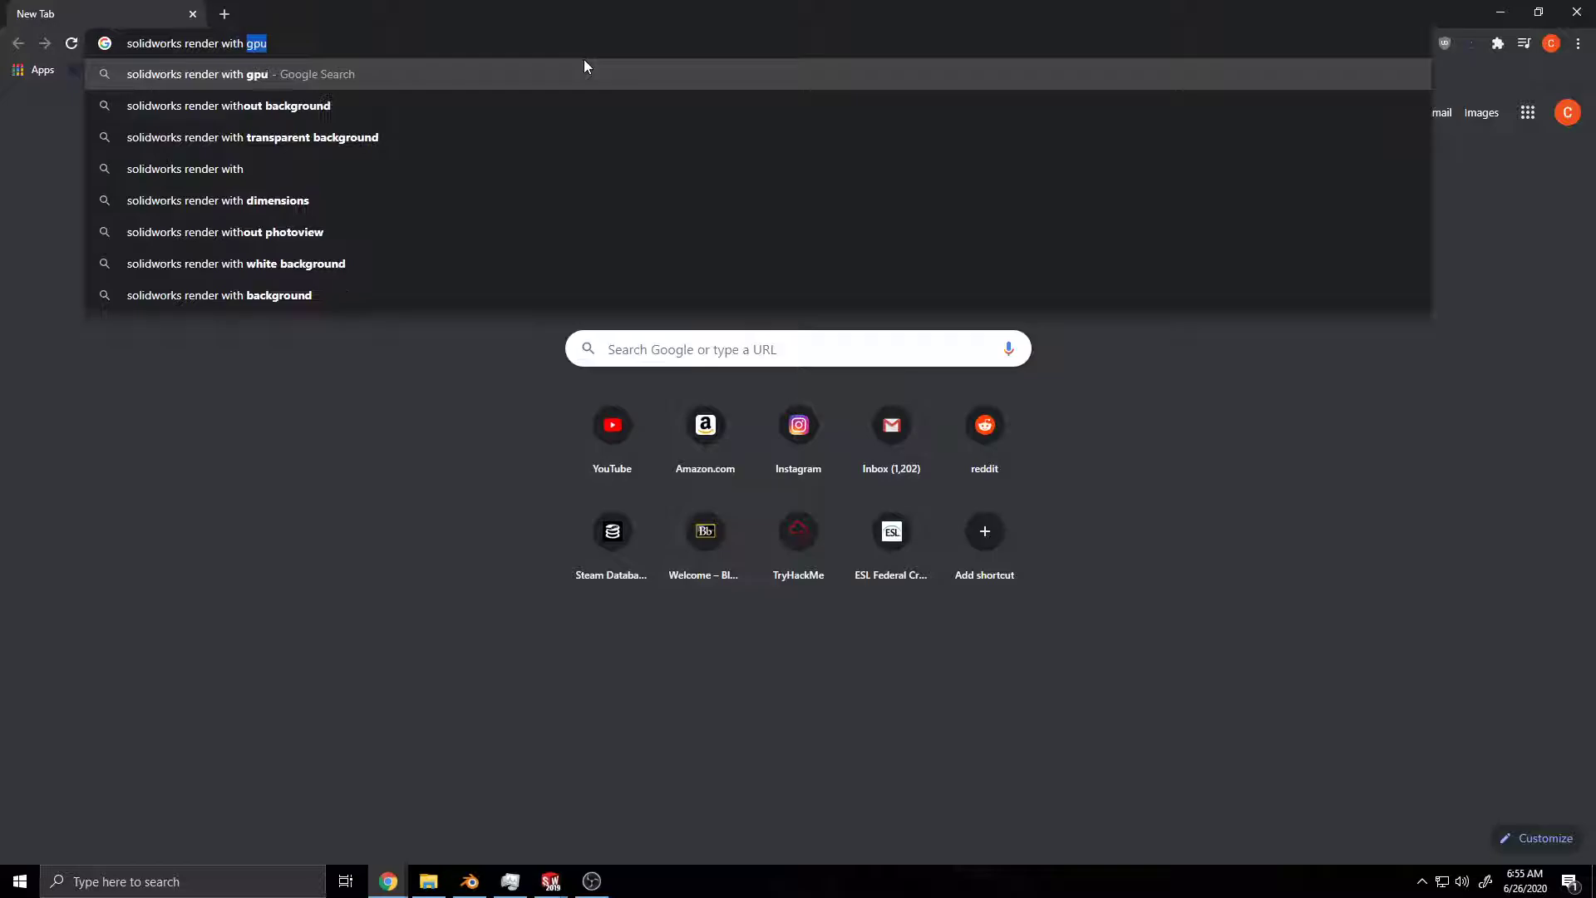
{"action": "key", "text": "Return"}
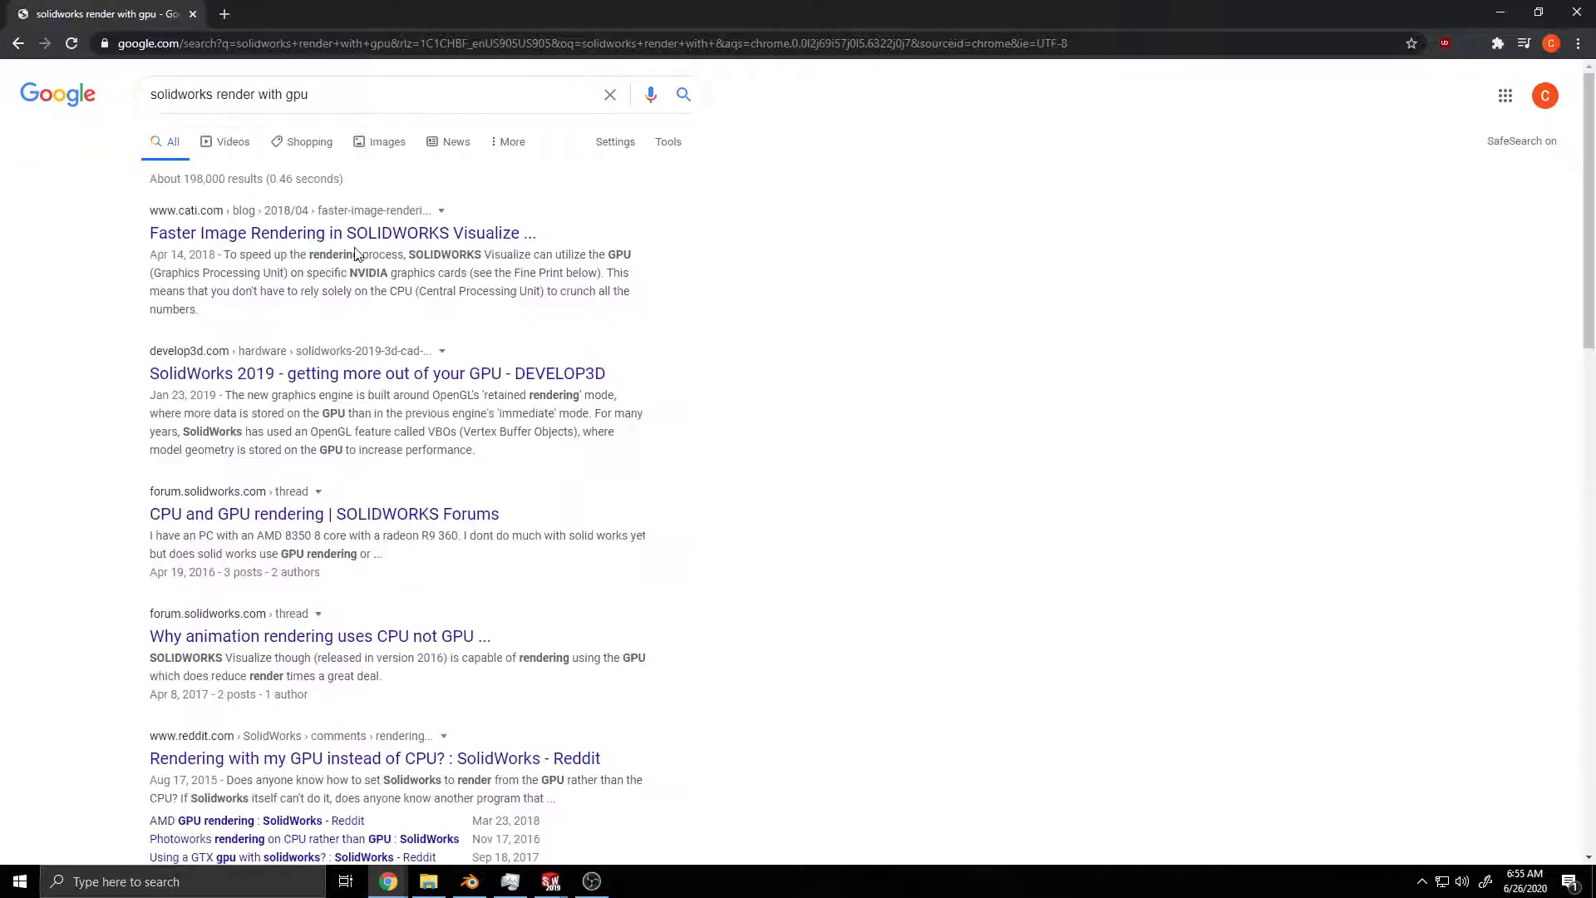
Step: Open the CATI article on faster image rendering in SOLIDWORKS Visualize and examine its CPU, GPU and Hybrid modes and activation instructions
{"action": "scroll", "coordinate": [499, 532], "scroll_direction": "down", "scroll_amount": 5}
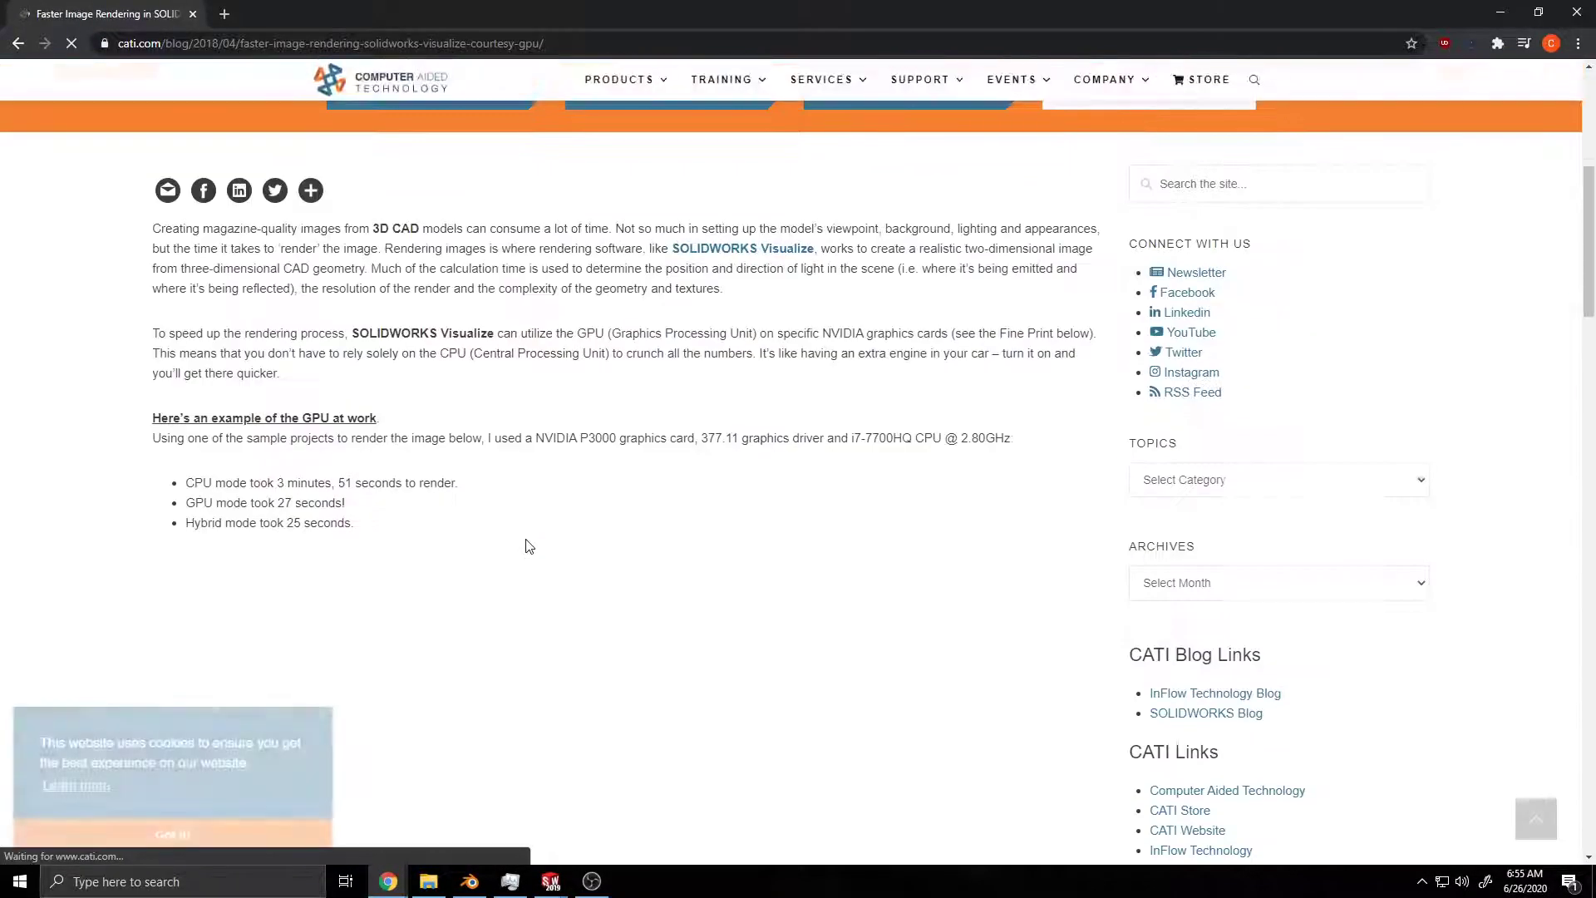
{"action": "scroll", "coordinate": [469, 551], "scroll_direction": "down", "scroll_amount": 10}
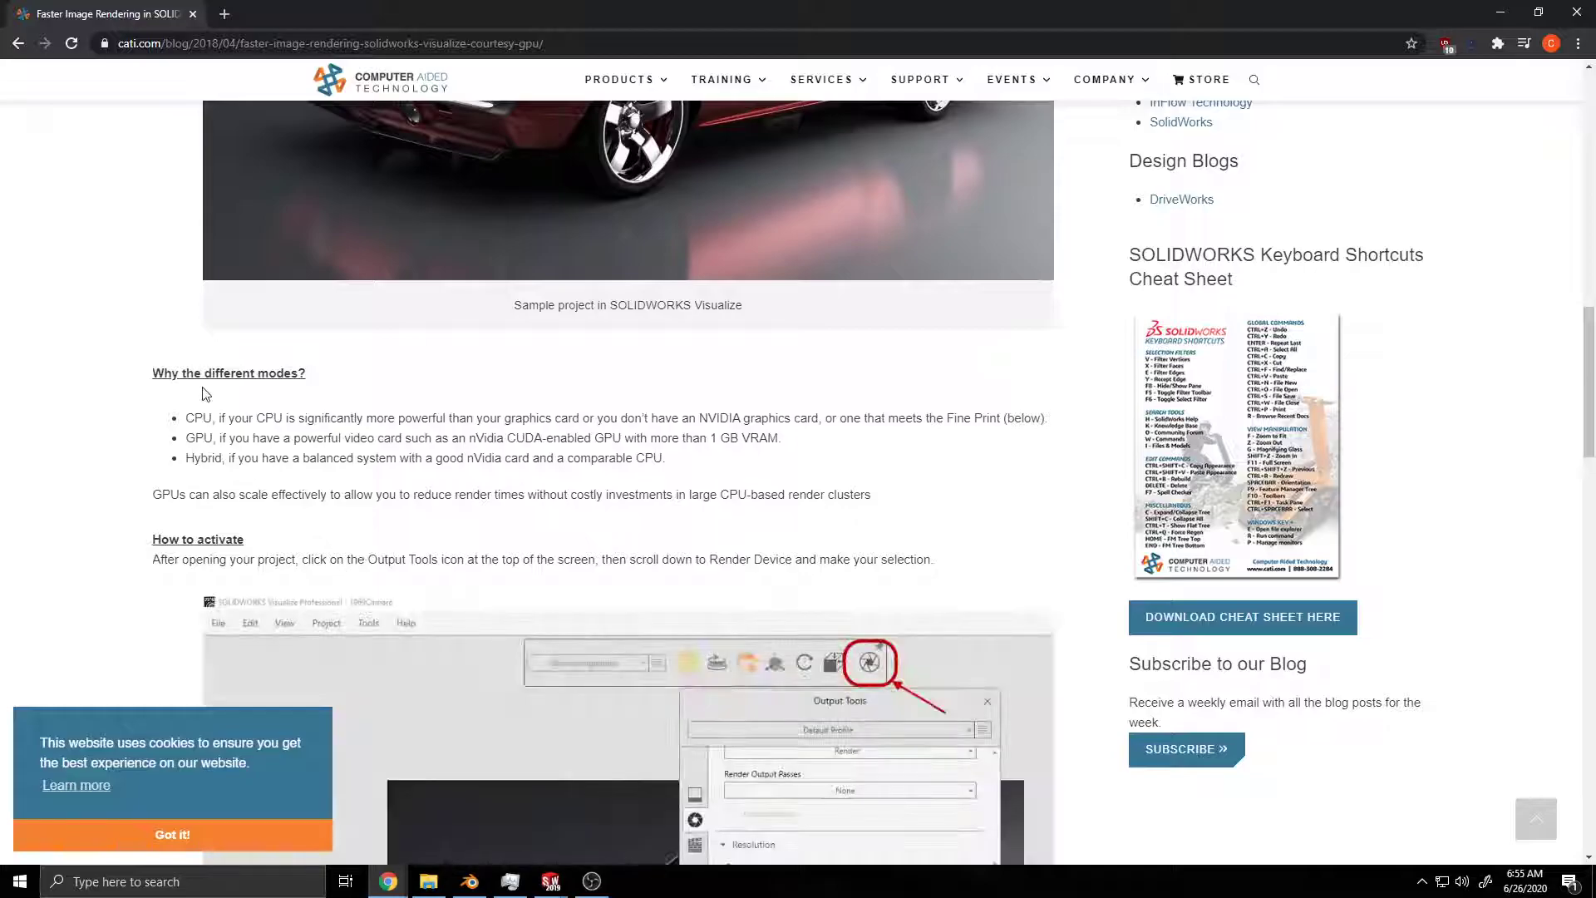
{"action": "scroll", "coordinate": [255, 462], "scroll_direction": "up", "scroll_amount": 4}
{"action": "scroll", "coordinate": [251, 457], "scroll_direction": "up", "scroll_amount": 8}
{"action": "scroll", "coordinate": [255, 457], "scroll_direction": "down", "scroll_amount": 5}
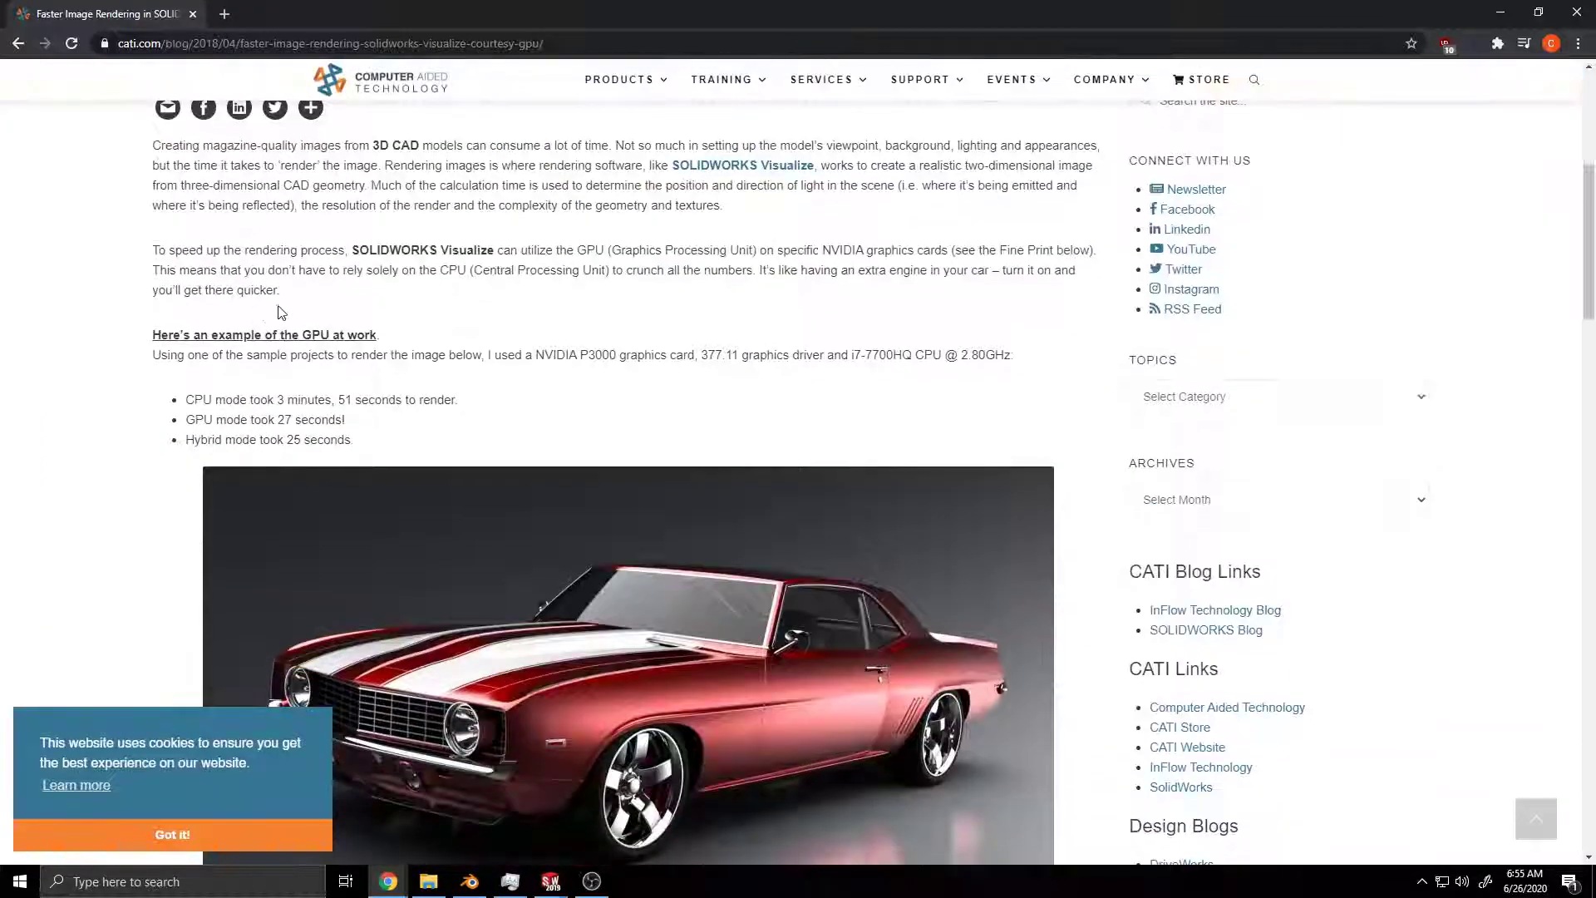
{"action": "scroll", "coordinate": [333, 320], "scroll_direction": "up", "scroll_amount": 2}
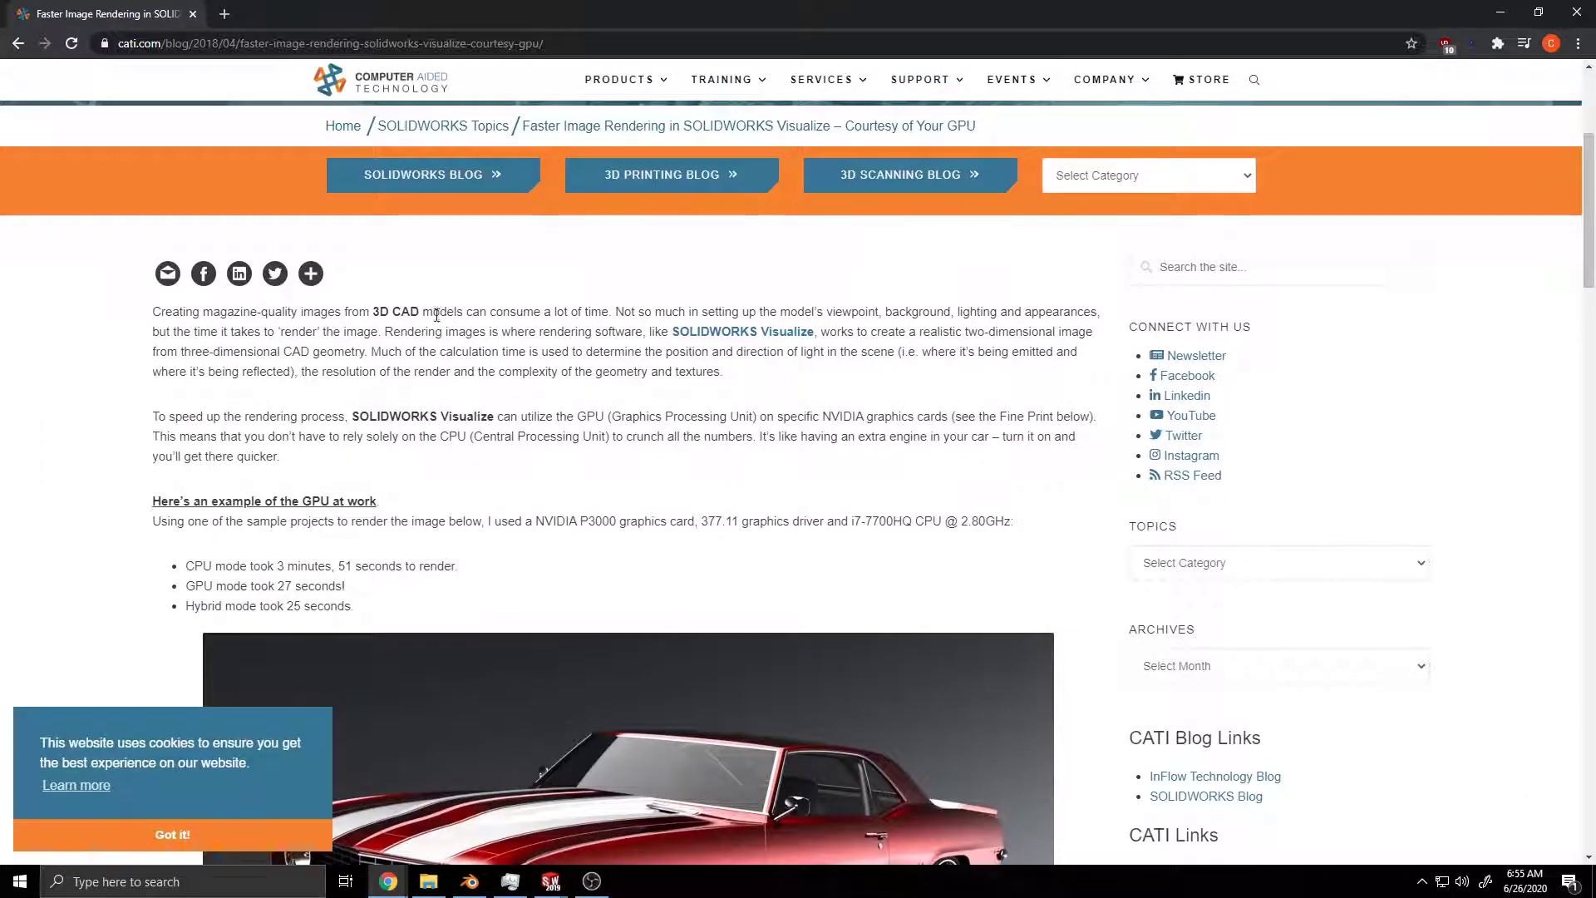
{"action": "scroll", "coordinate": [305, 377], "scroll_direction": "down", "scroll_amount": 5}
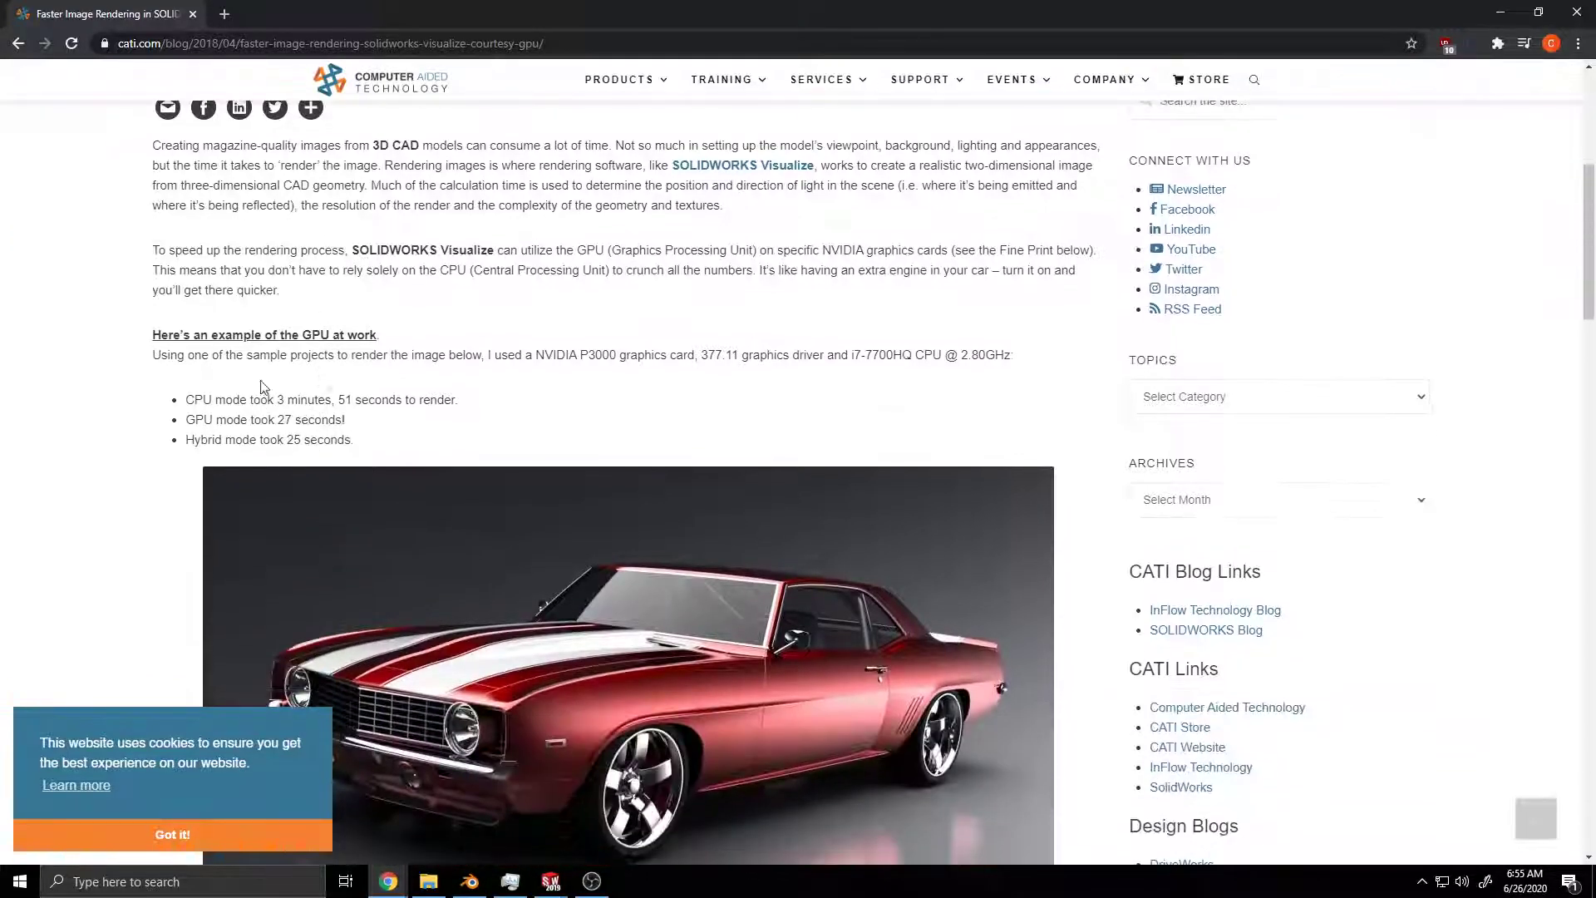
{"action": "scroll", "coordinate": [305, 376], "scroll_direction": "up", "scroll_amount": 4}
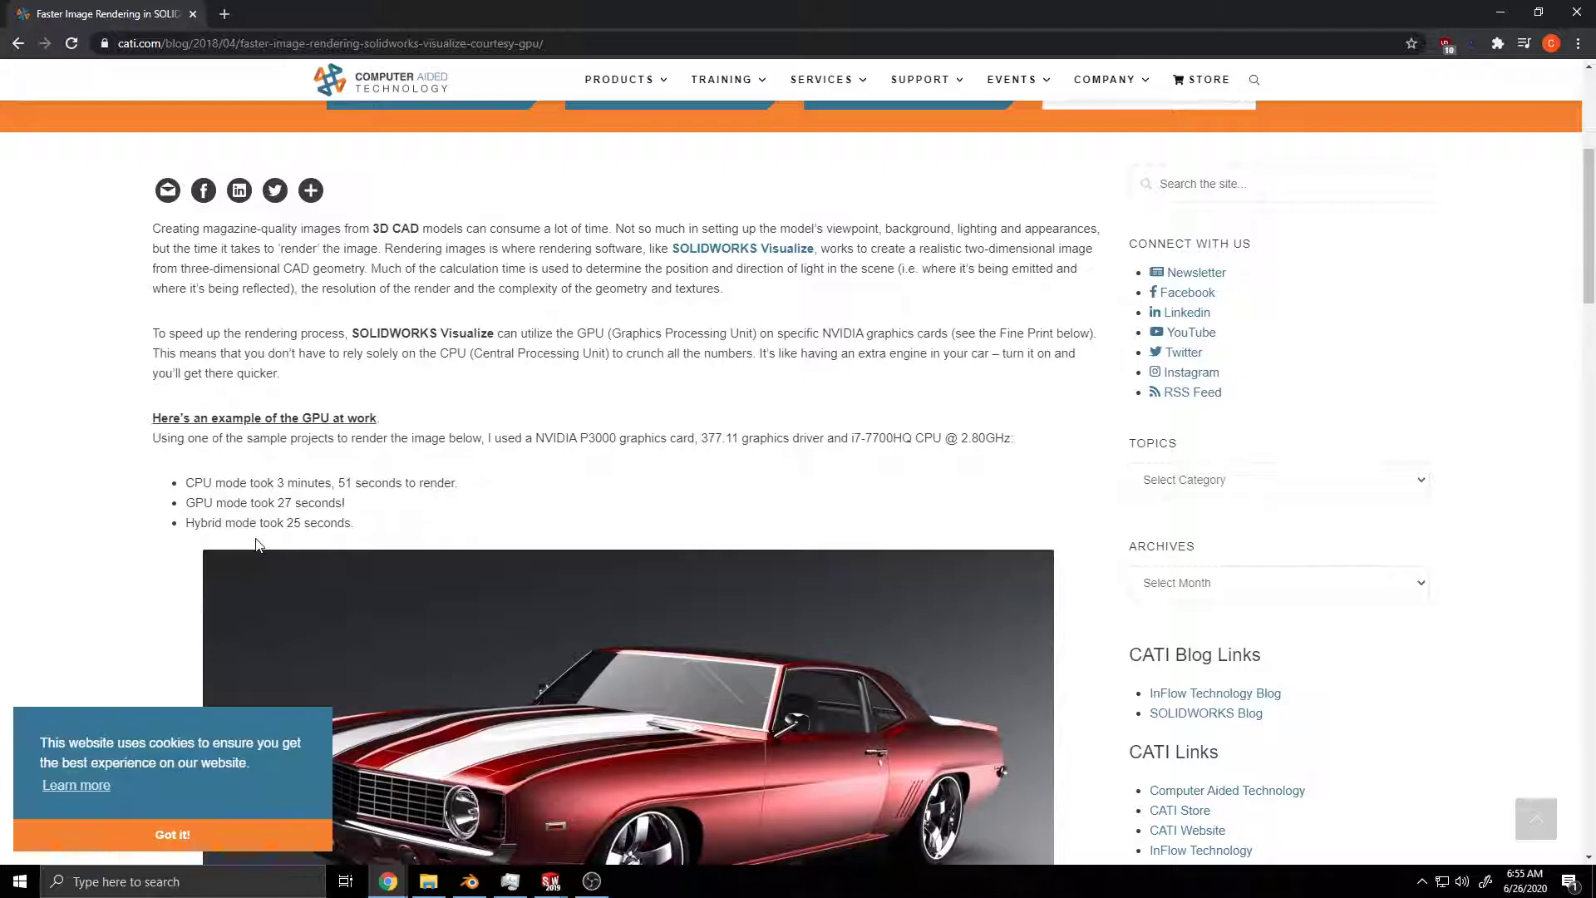
{"action": "scroll", "coordinate": [260, 544], "scroll_direction": "down", "scroll_amount": 13}
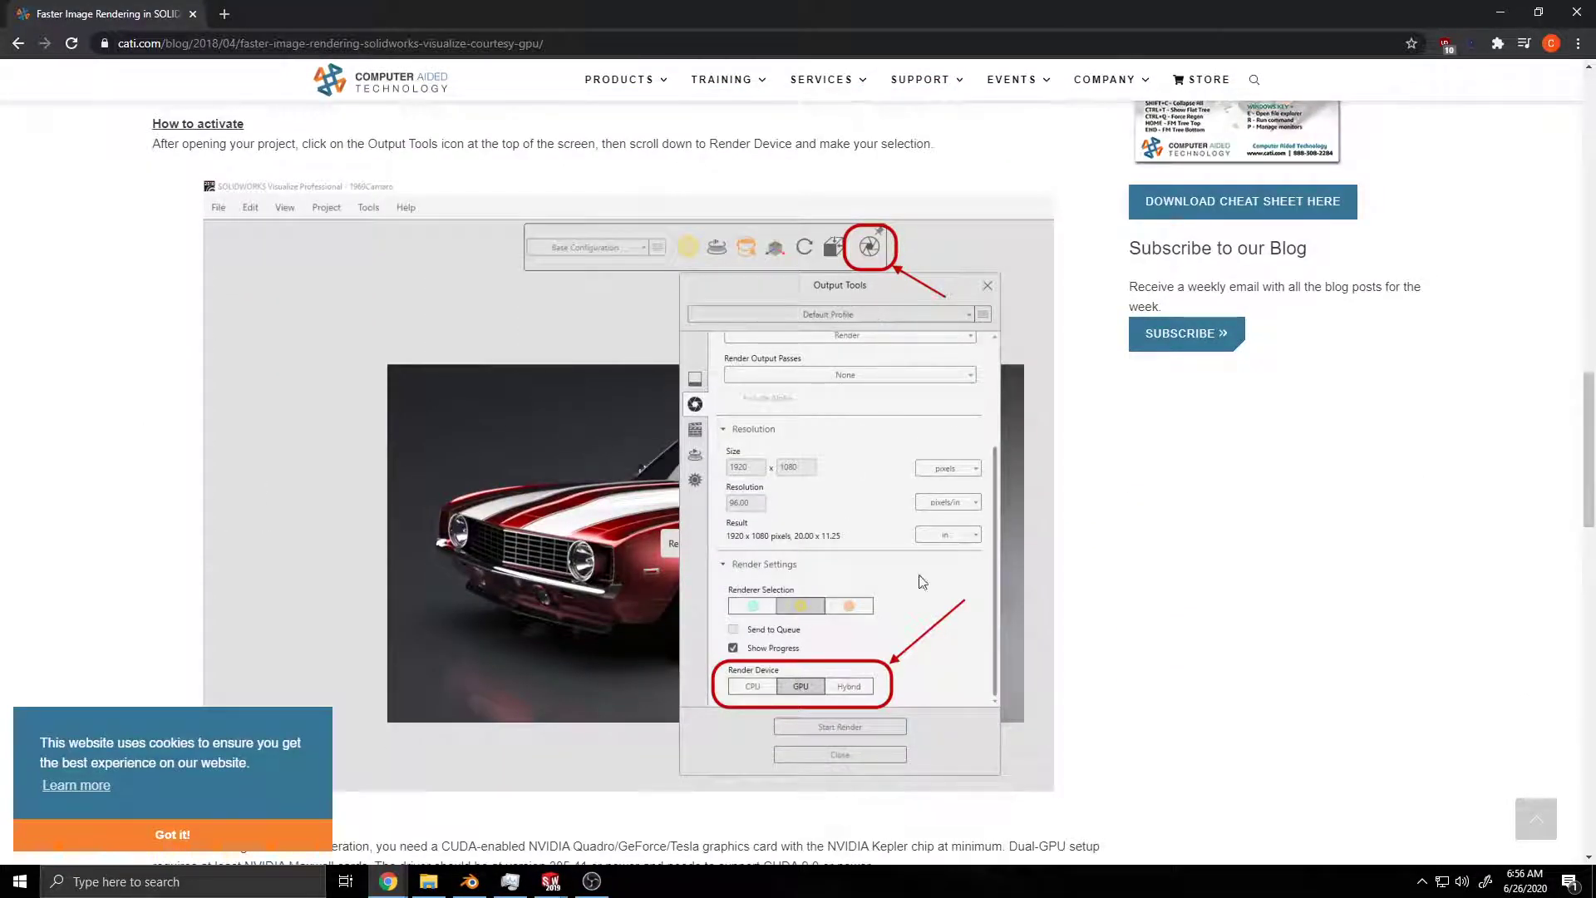
{"action": "scroll", "coordinate": [565, 254], "scroll_direction": "up", "scroll_amount": 1}
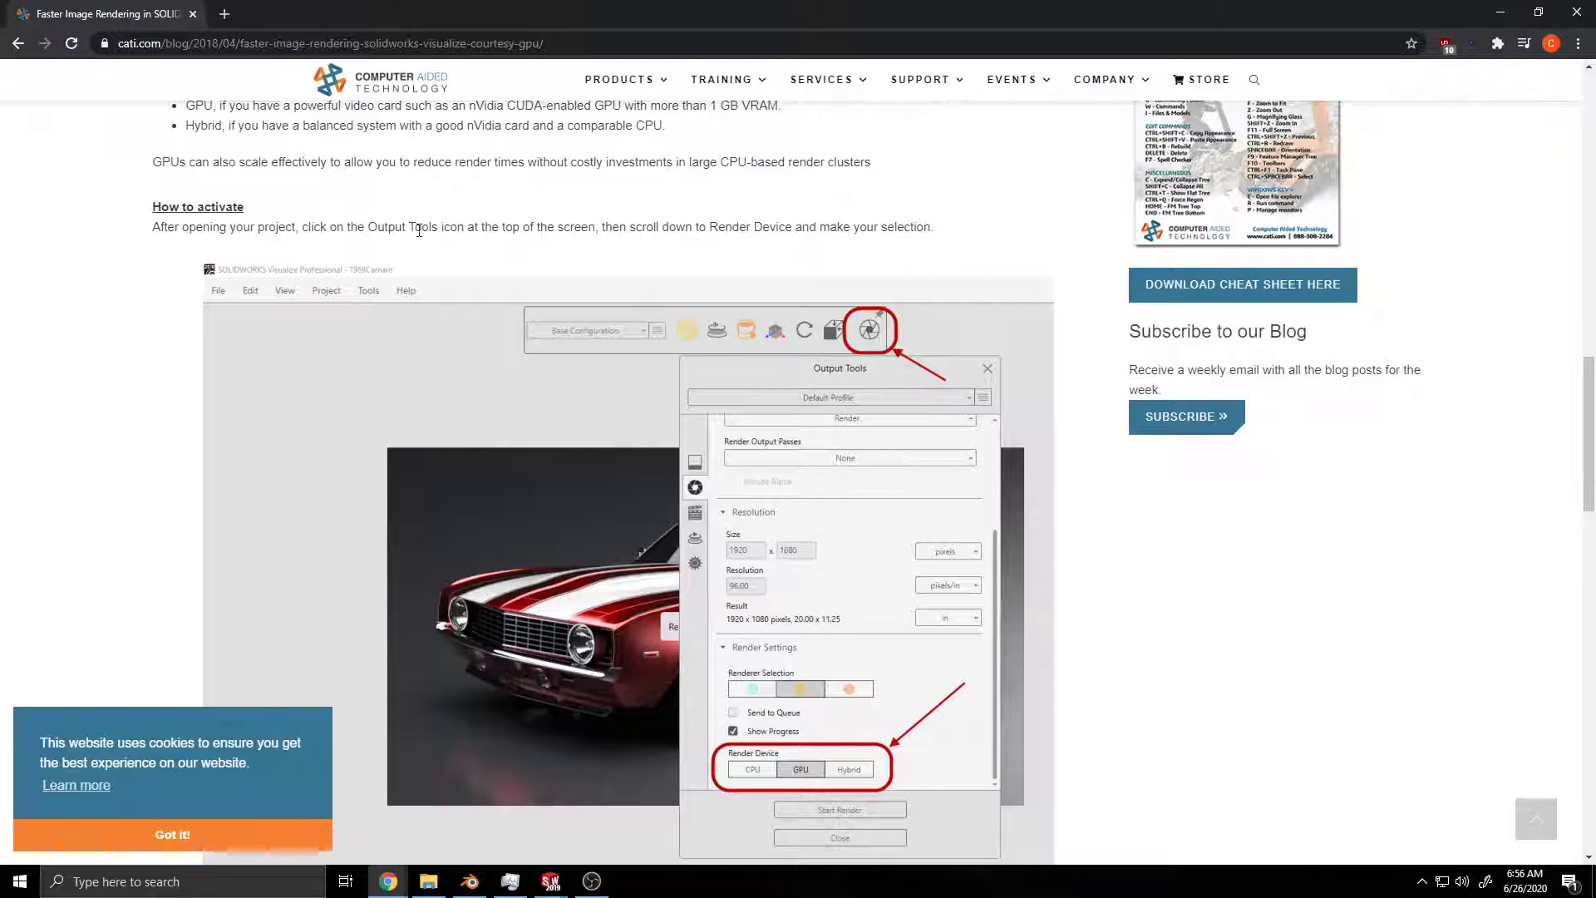
Step: Float the article window over the wheel model, dismiss its cookie notice, and examine the Render Device setting and GPU requirements
{"action": "left_click_drag", "start_coordinate": [929, 9], "coordinate": [704, 217]}
{"action": "scroll", "coordinate": [891, 492], "scroll_direction": "down", "scroll_amount": 1}
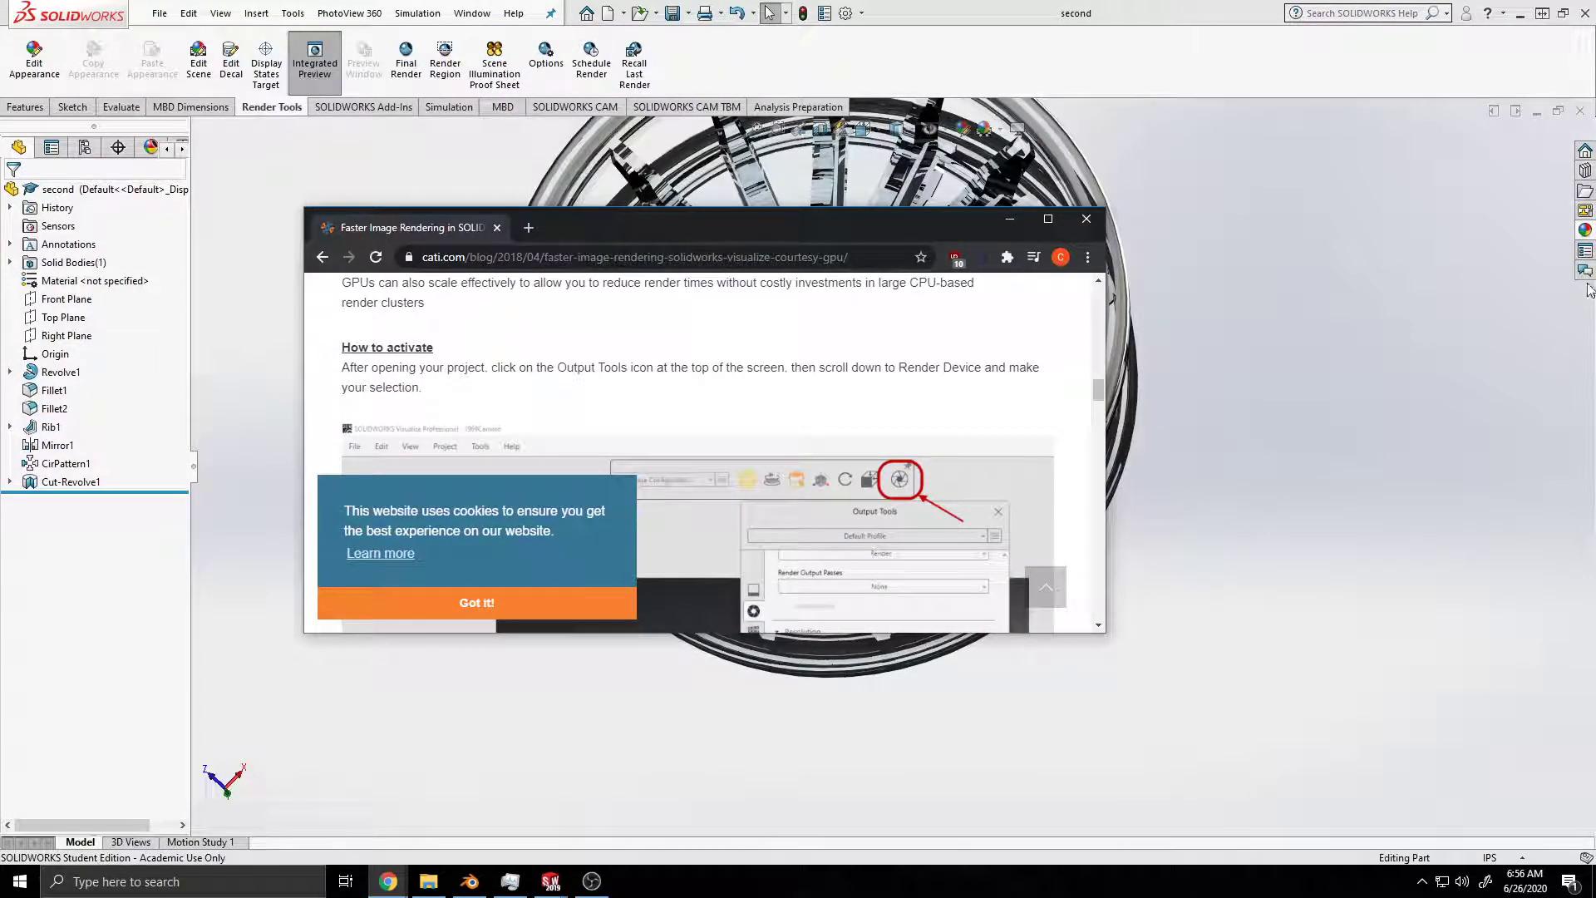
{"action": "scroll", "coordinate": [783, 496], "scroll_direction": "down", "scroll_amount": 5}
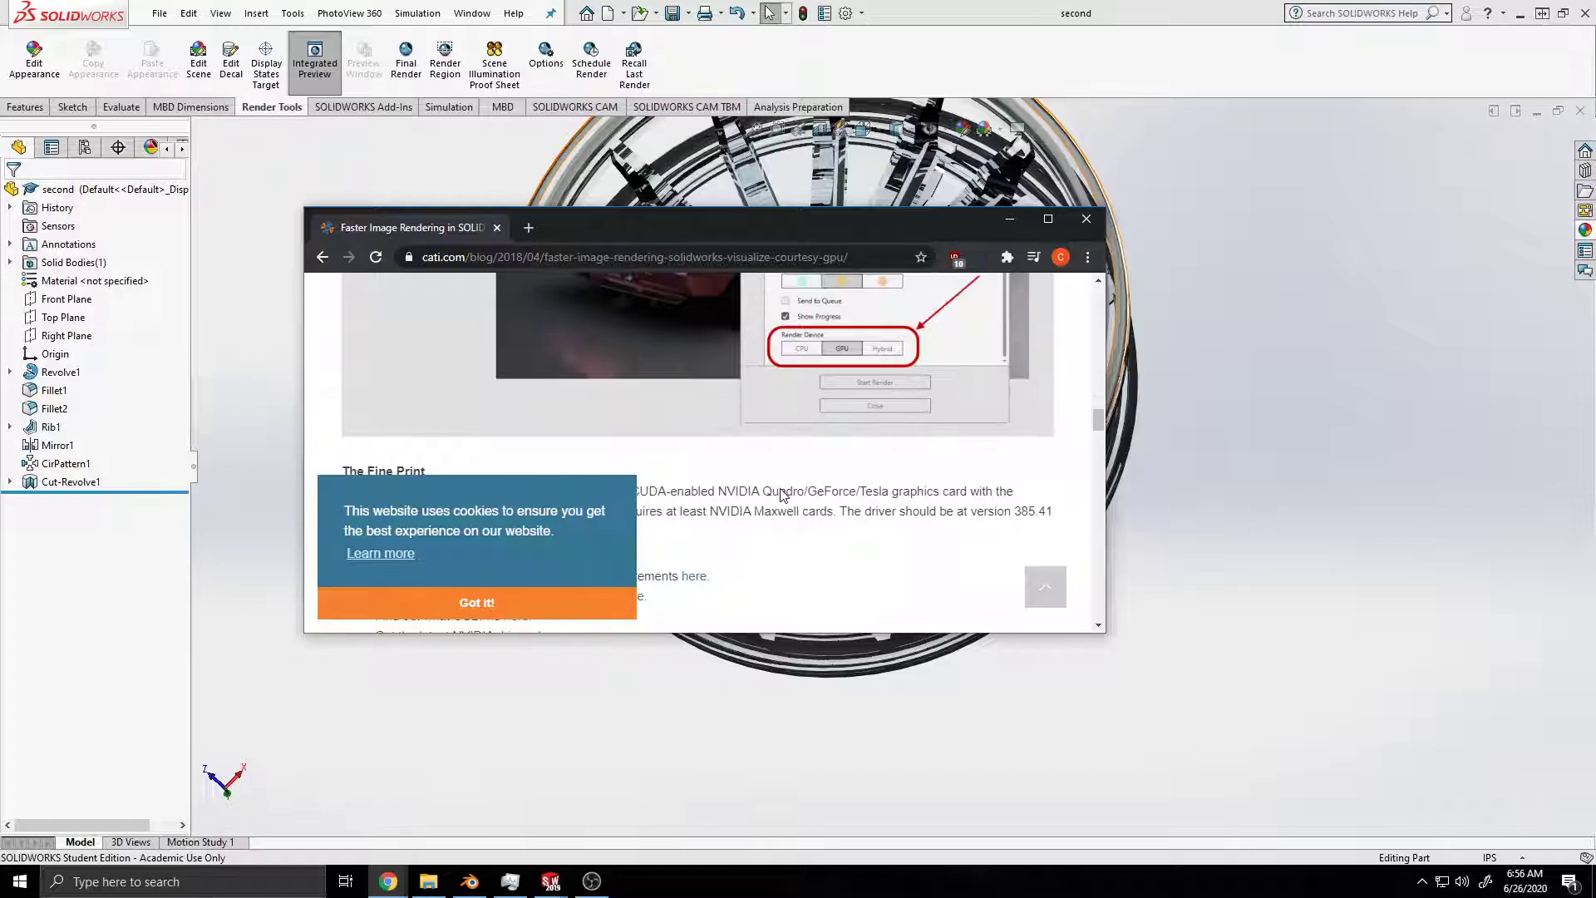
{"action": "scroll", "coordinate": [783, 496], "scroll_direction": "down", "scroll_amount": 4}
{"action": "left_click", "coordinate": [515, 602]}
{"action": "scroll", "coordinate": [512, 446], "scroll_direction": "up", "scroll_amount": 3}
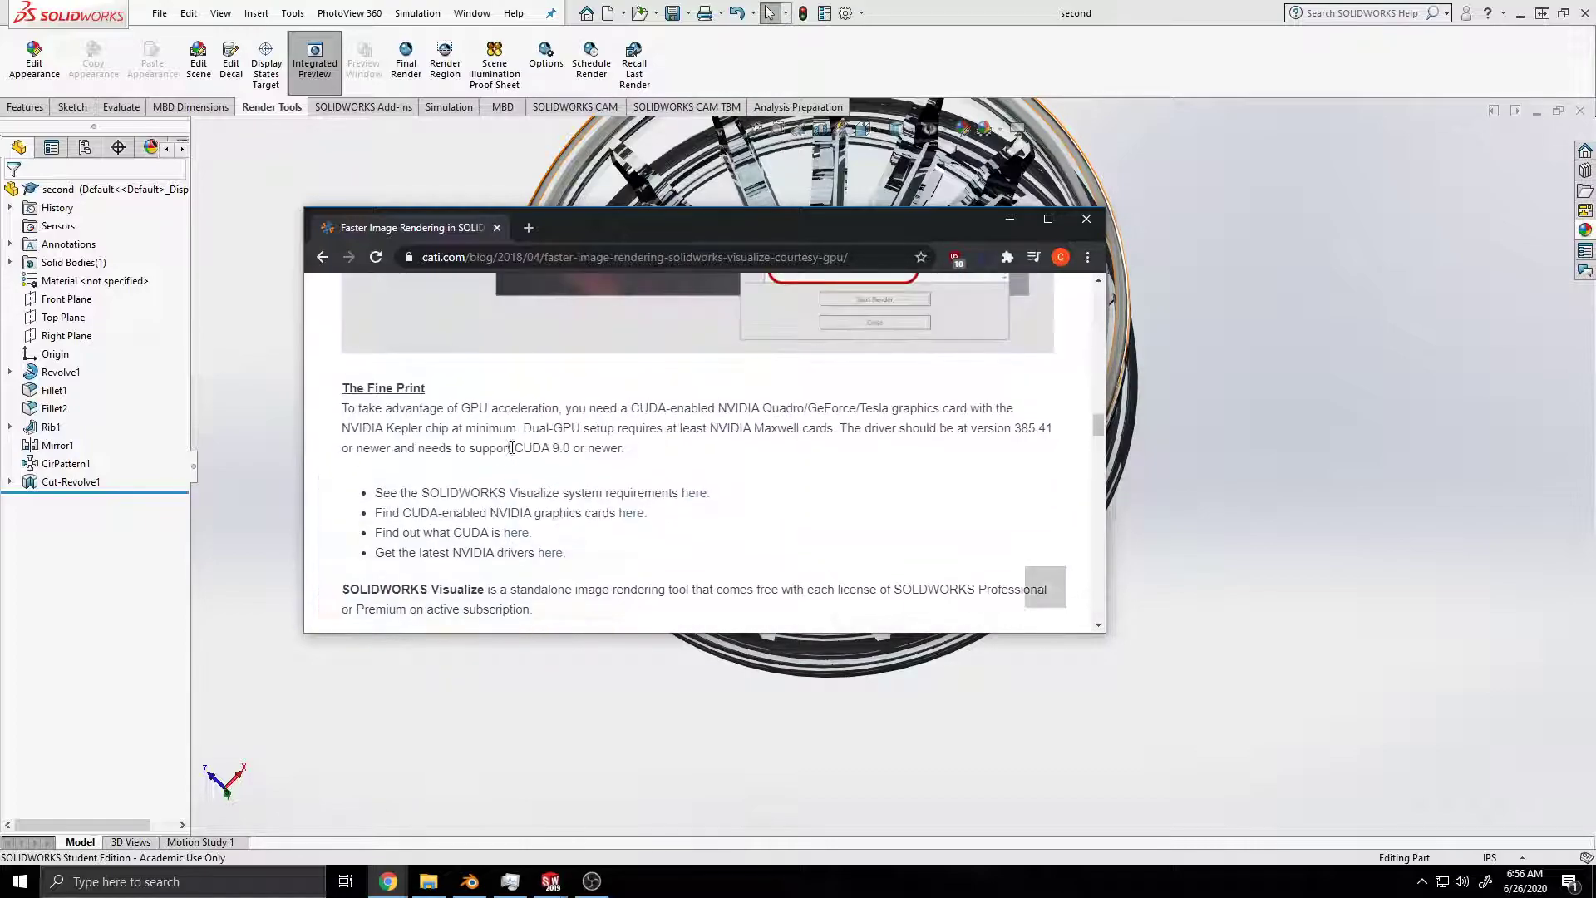
{"action": "scroll", "coordinate": [409, 402], "scroll_direction": "down", "scroll_amount": 8}
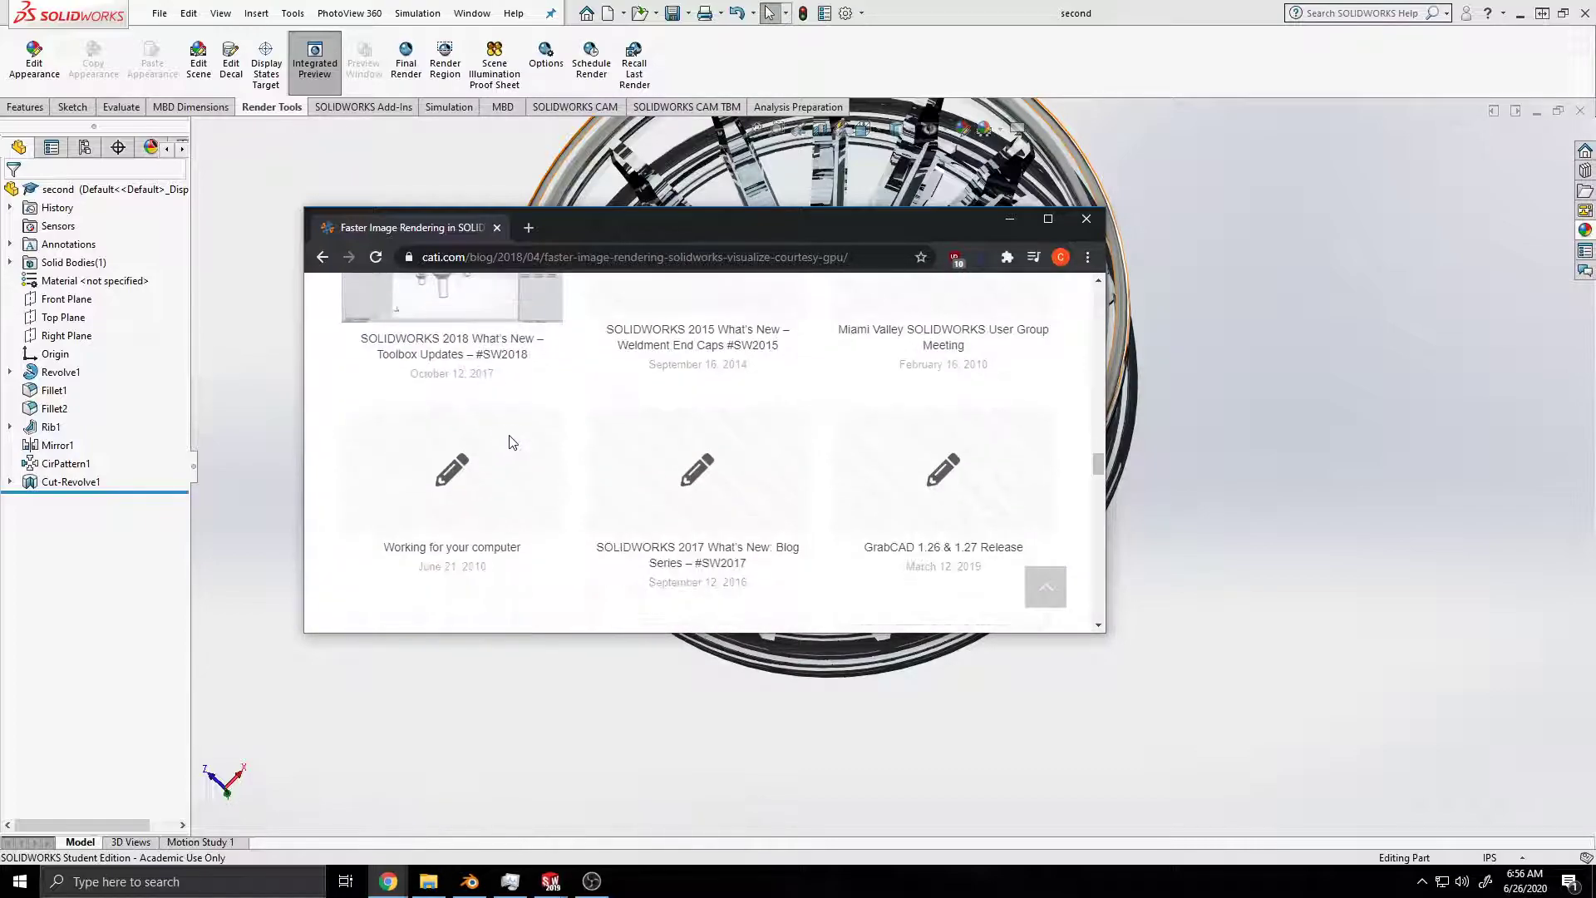
{"action": "scroll", "coordinate": [509, 441], "scroll_direction": "up", "scroll_amount": 10}
{"action": "scroll", "coordinate": [570, 449], "scroll_direction": "up", "scroll_amount": 4}
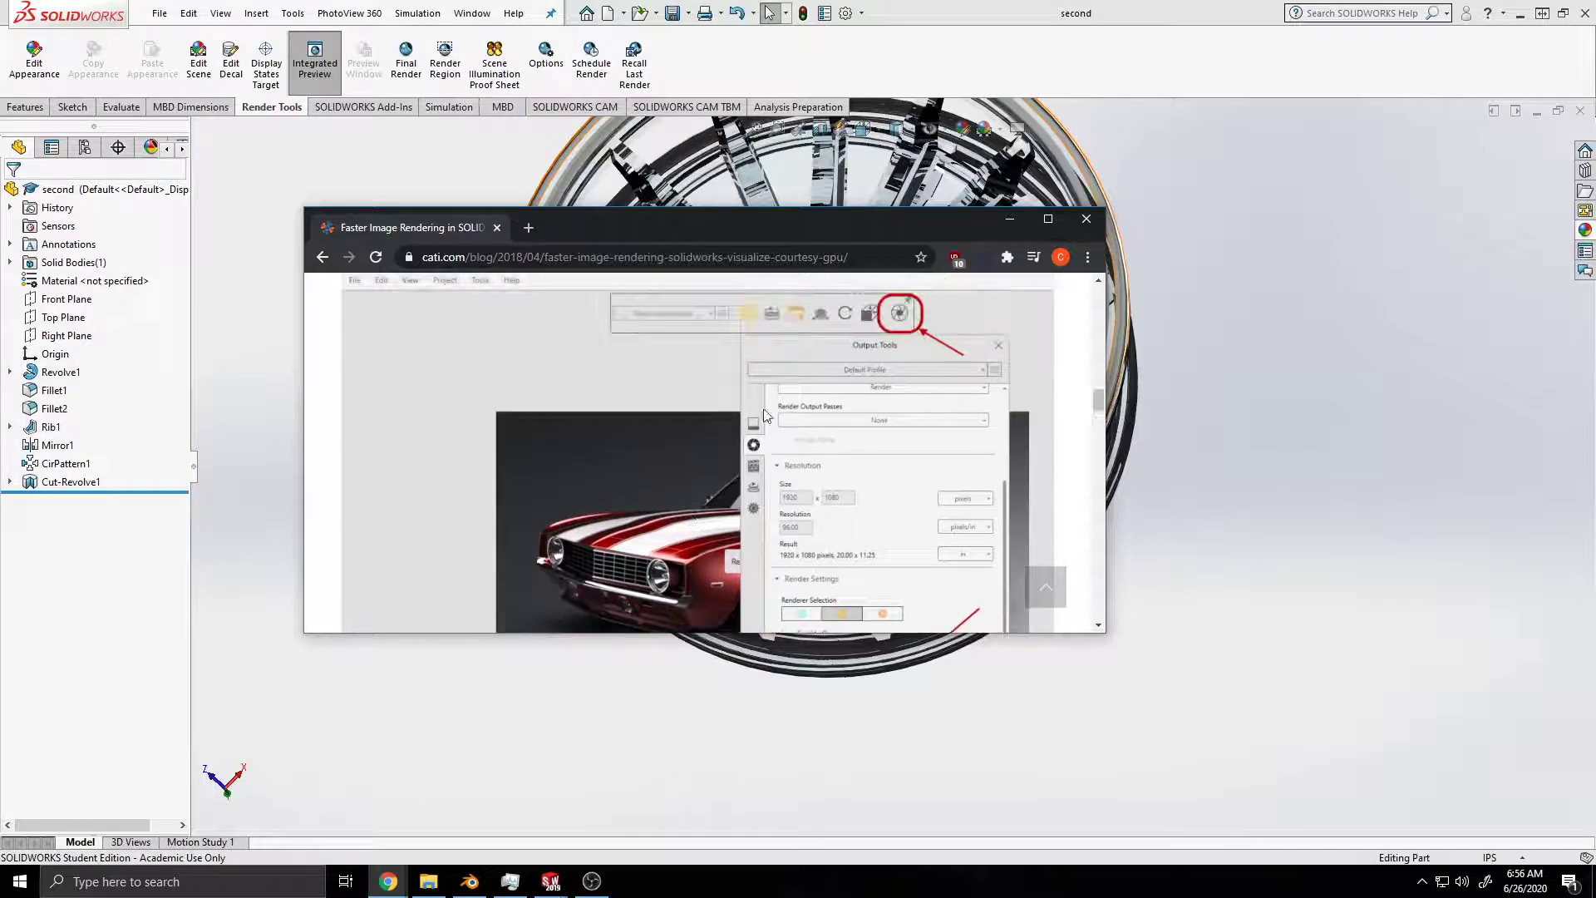
Step: Search Google for "solidworks output tools" in a new tab of the maximized browser and open the 2019 SOLIDWORKS Visualize Help page on Output Tools
{"action": "left_click", "coordinate": [1047, 218]}
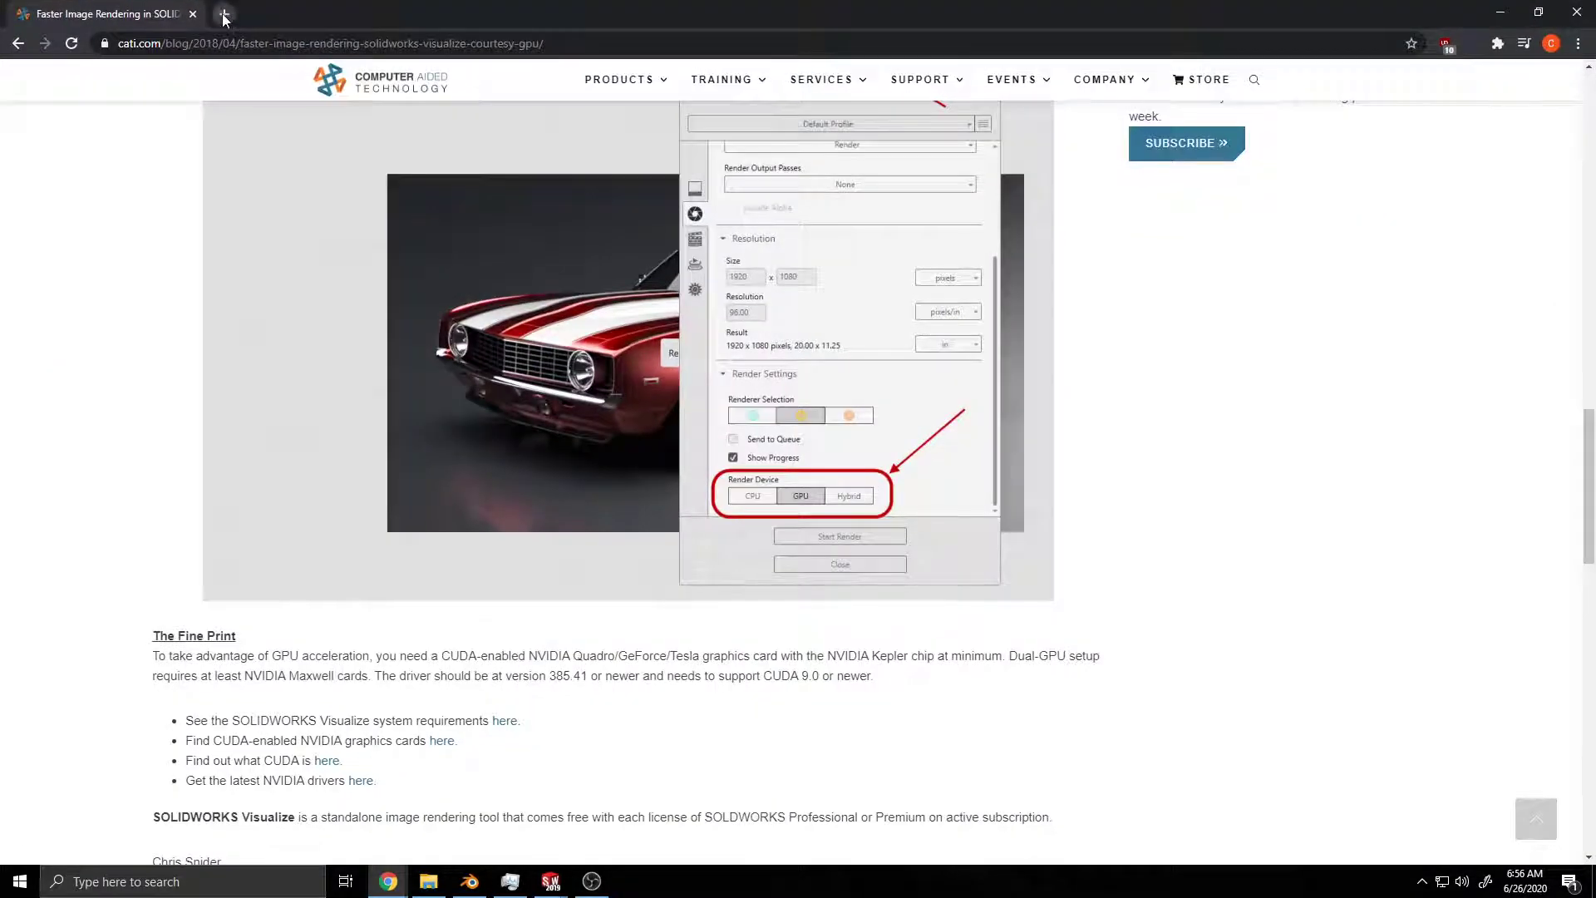
{"action": "left_click", "coordinate": [217, 14]}
{"action": "type", "text": "solidworks render"}
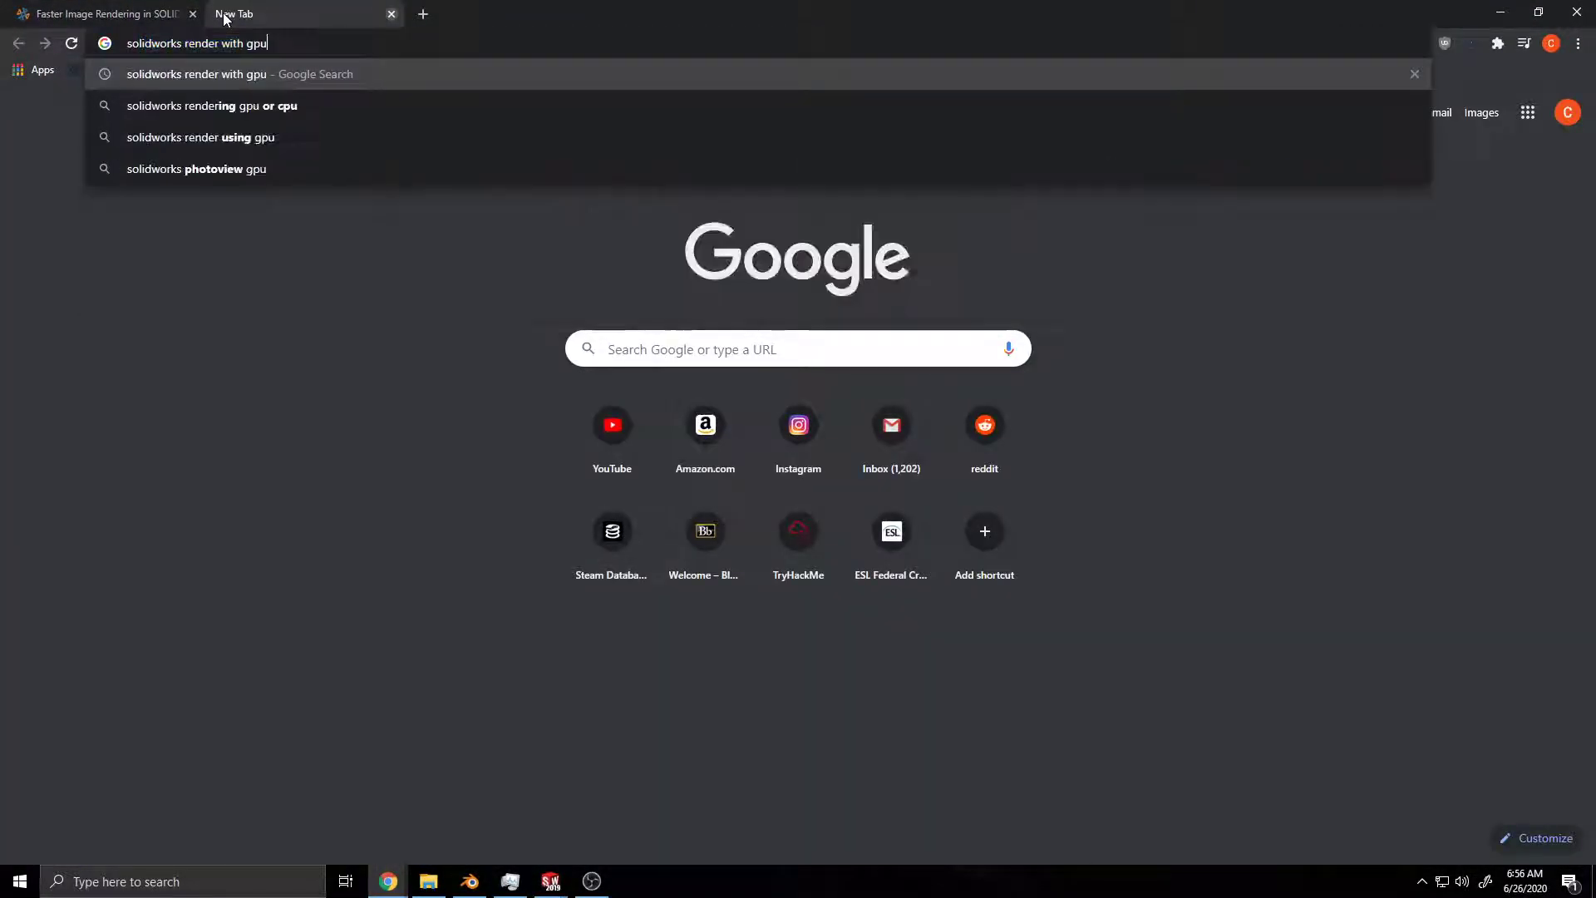
{"action": "key", "text": "ctrl+BackSpace"}
{"action": "type", "text": "outp"}
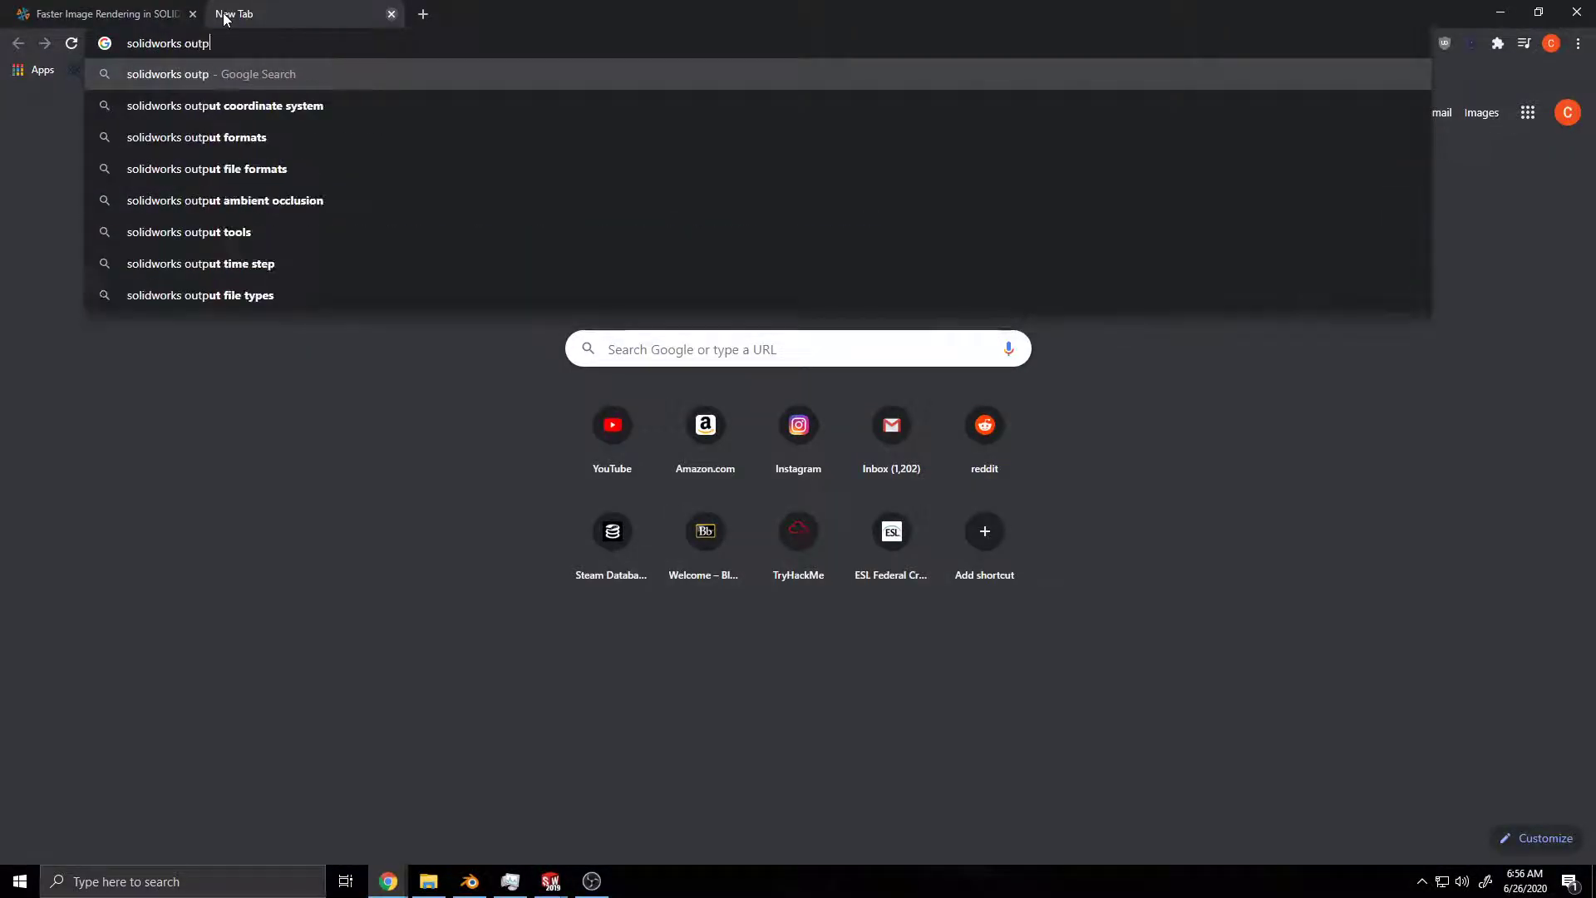
{"action": "key", "text": "Down"}
{"action": "key", "text": "Down"}
{"action": "key", "text": "ctrl+BackSpace"}
{"action": "type", "text": "tools"}
{"action": "key", "text": "Return"}
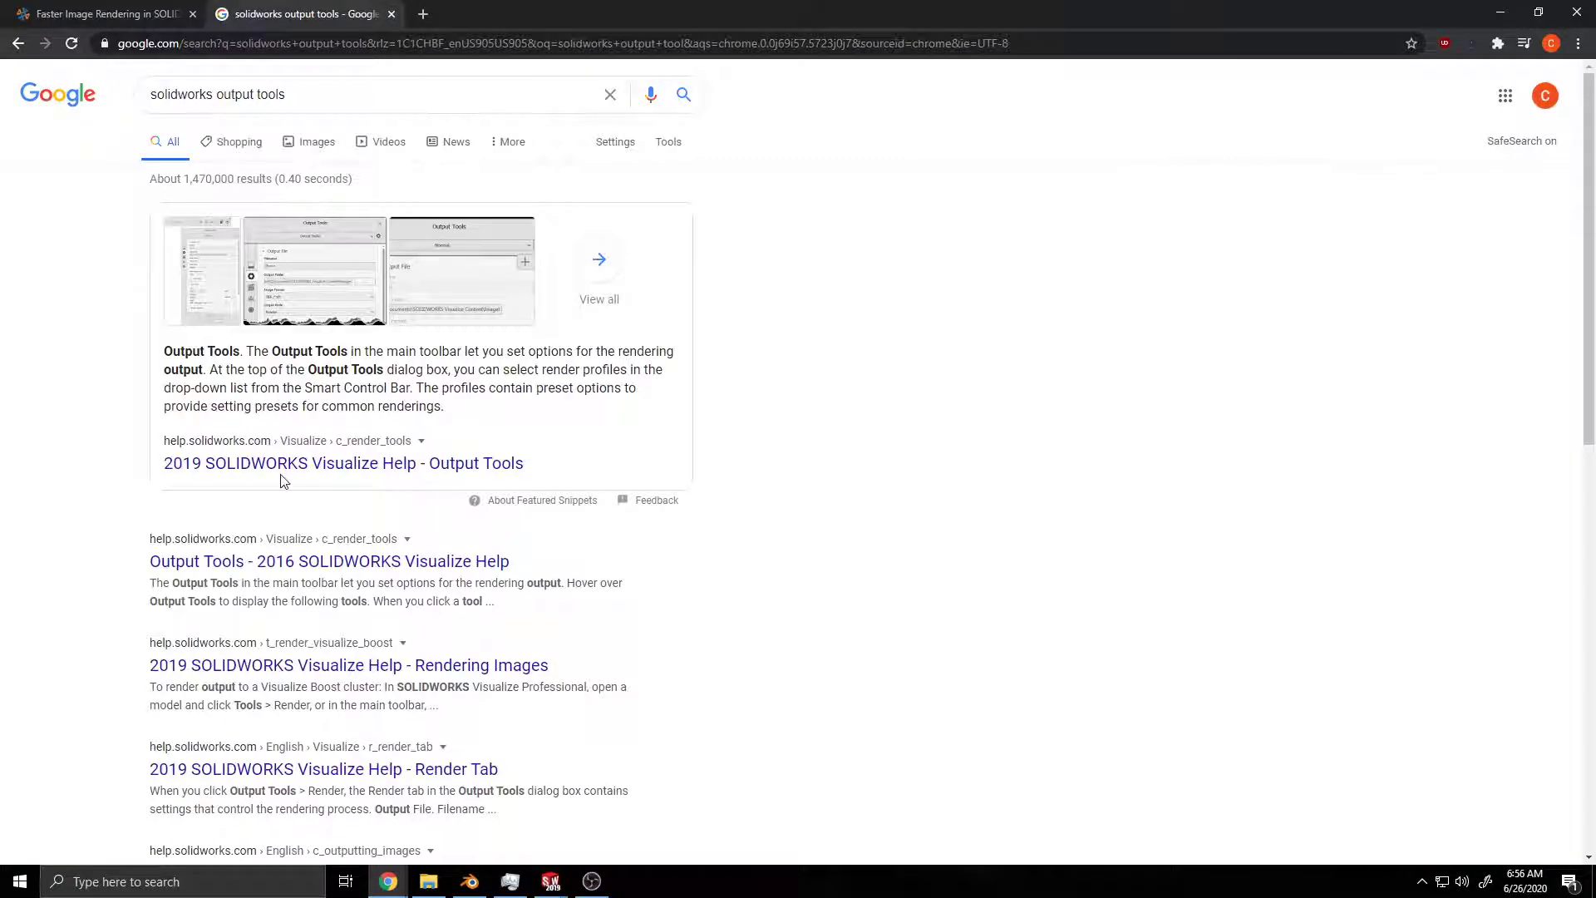
{"action": "left_click", "coordinate": [288, 465]}
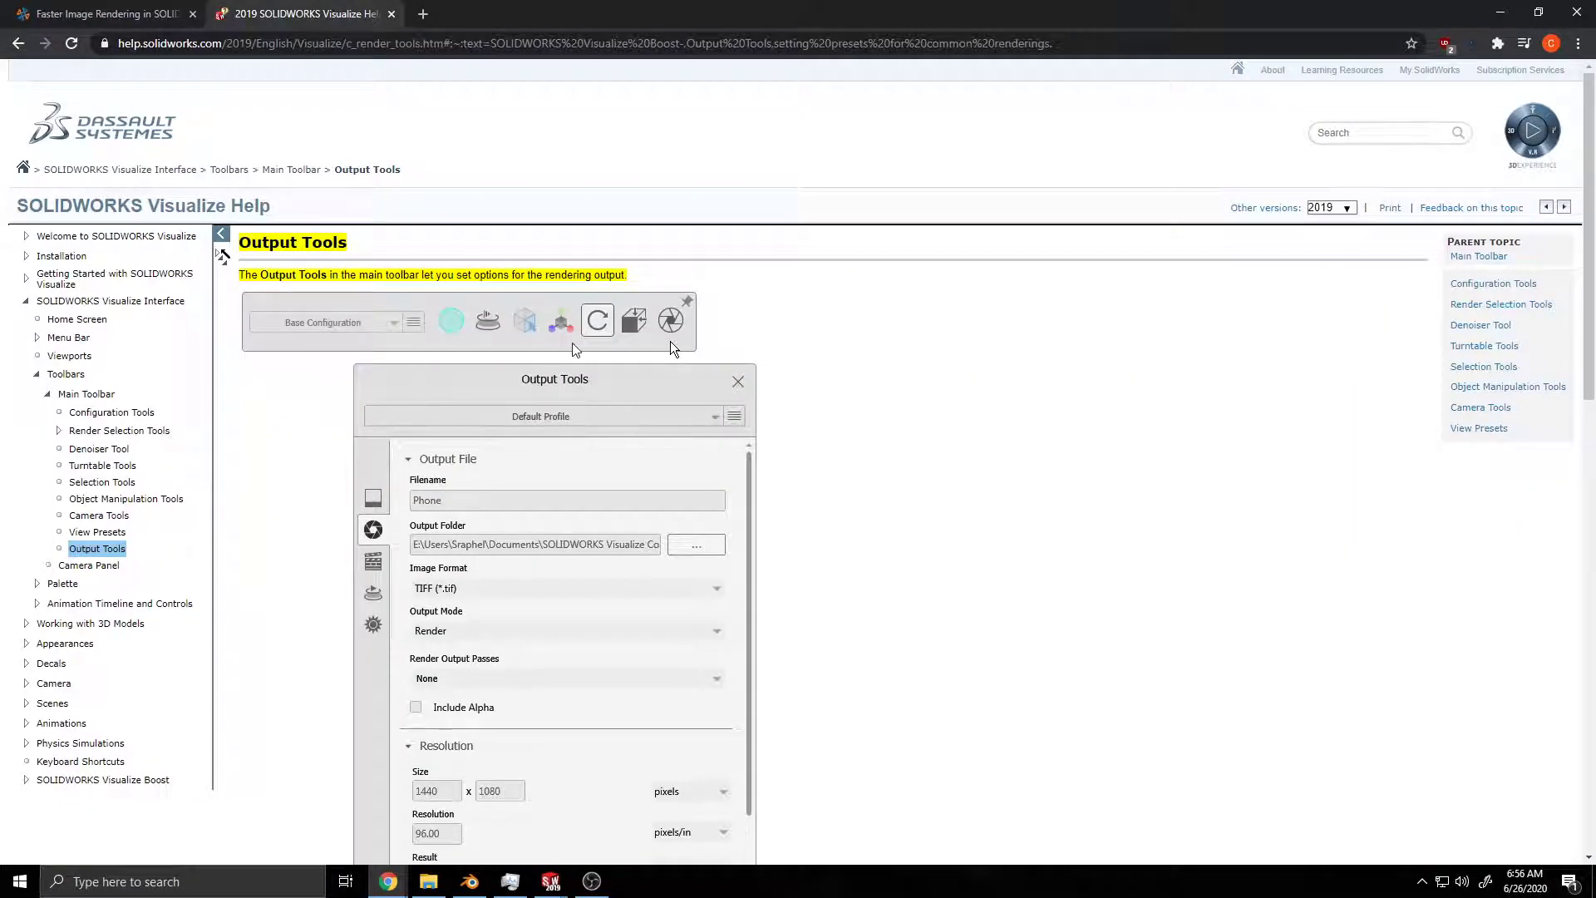
Step: Switch back to SOLIDWORKS, open the system options, and search them for "gpu"
{"action": "left_click_drag", "start_coordinate": [806, 10], "coordinate": [0, 322]}
{"action": "left_click", "coordinate": [862, 13]}
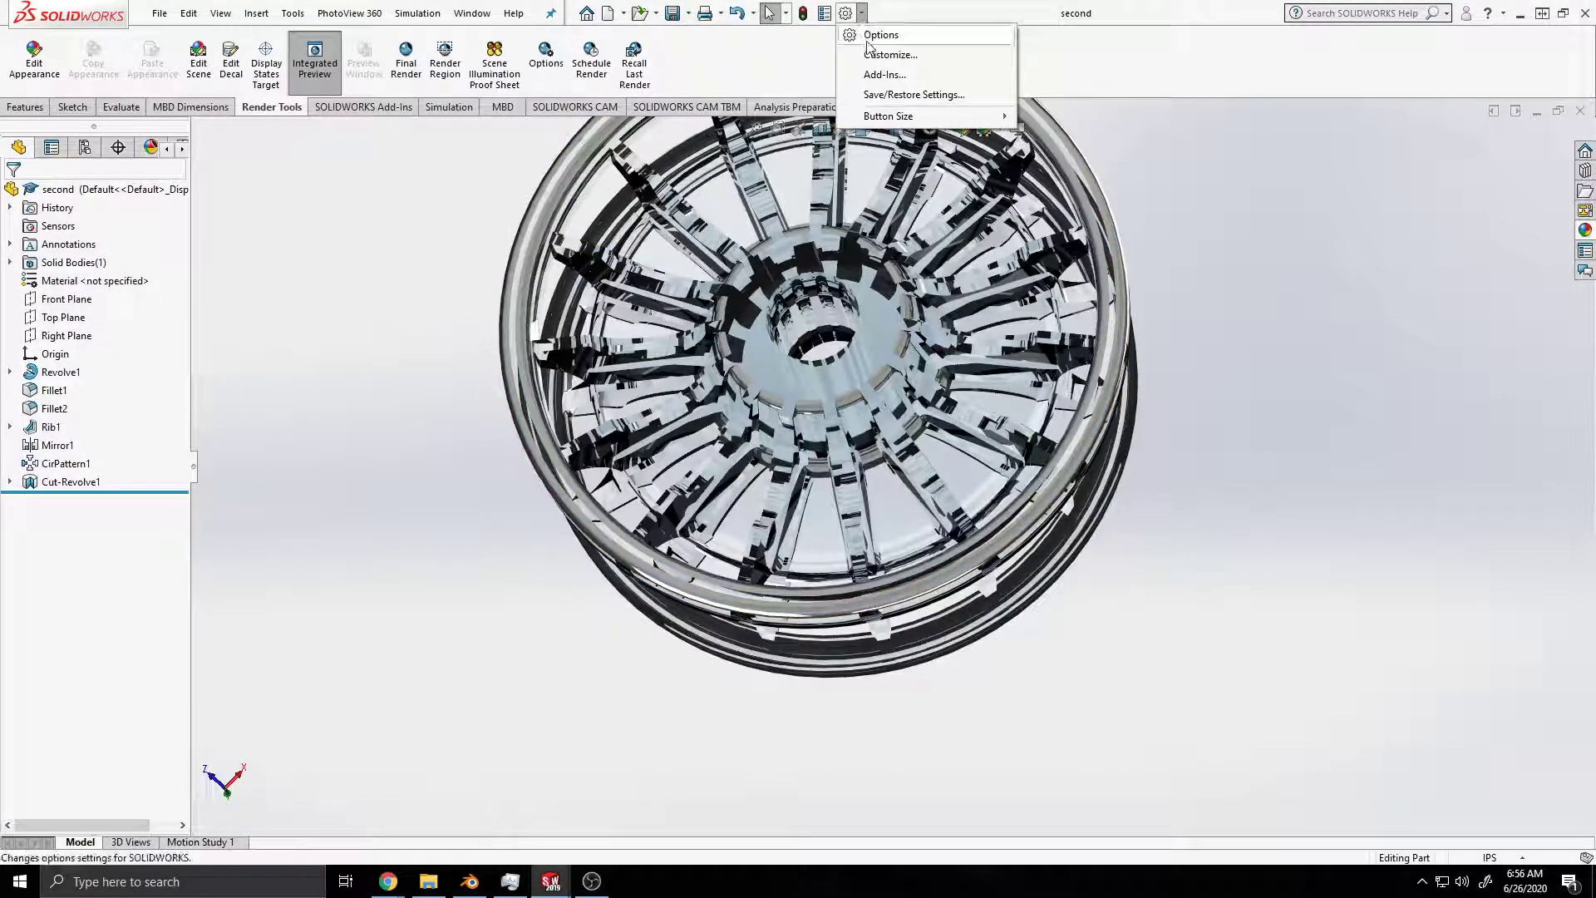
{"action": "left_click", "coordinate": [872, 37]}
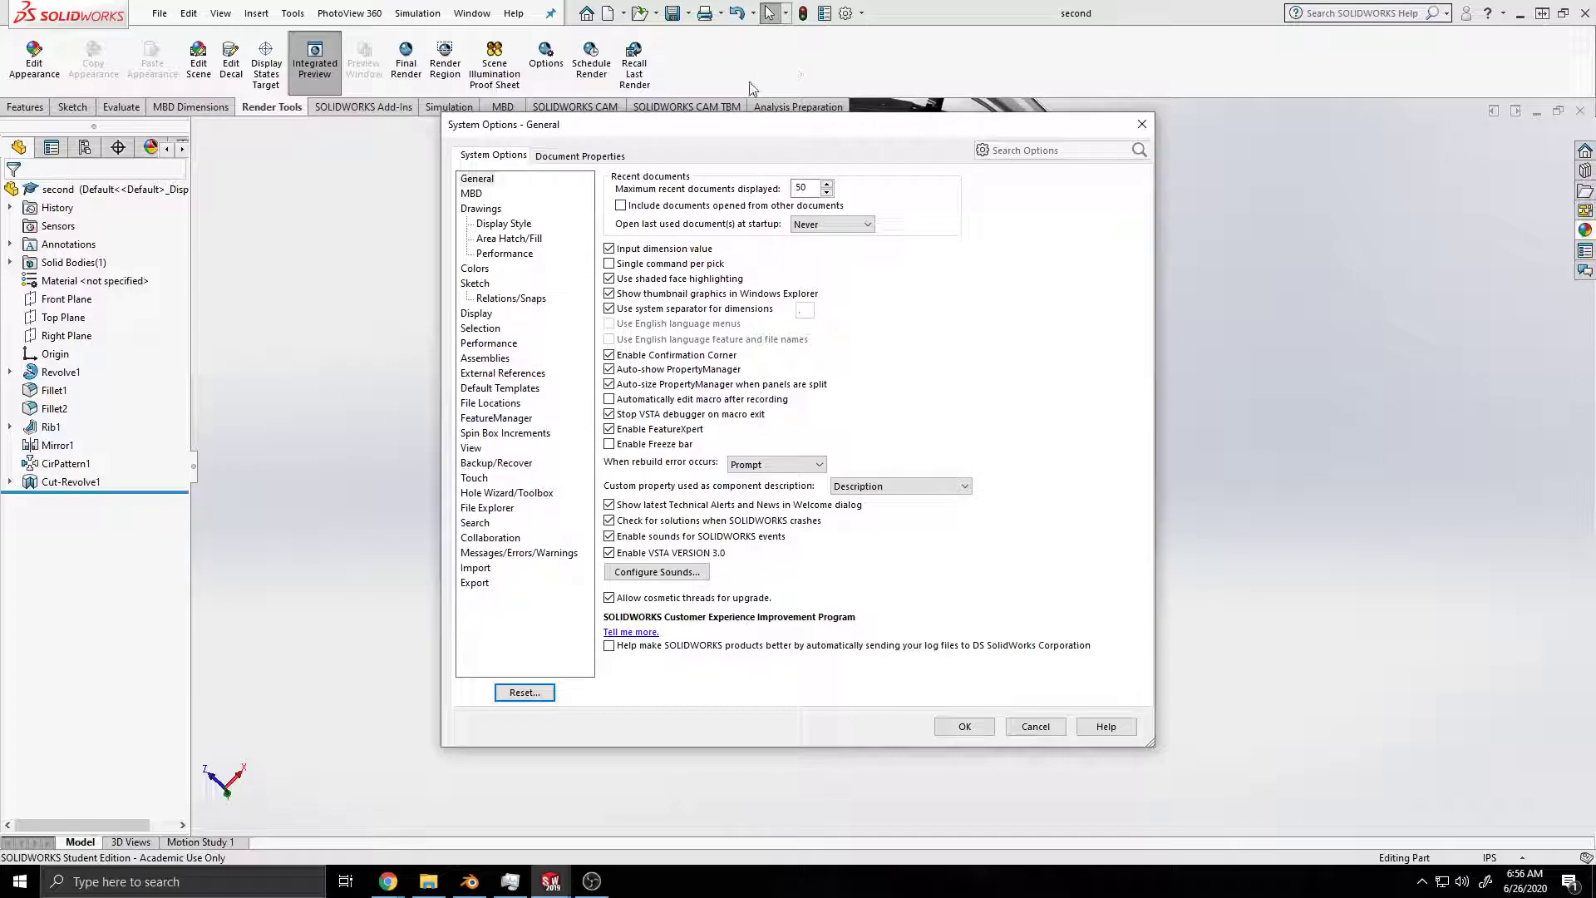
{"action": "left_click", "coordinate": [1061, 152]}
{"action": "type", "text": "spulg"}
{"action": "type", "text": "p"}
{"action": "key", "text": "BackSpace"}
{"action": "key", "text": "BackSpace"}
{"action": "key", "text": "BackSpace"}
{"action": "key", "text": "BackSpace"}
{"action": "key", "text": "BackSpace"}
{"action": "key", "text": "BackSpace"}
{"action": "type", "text": "gpu"}
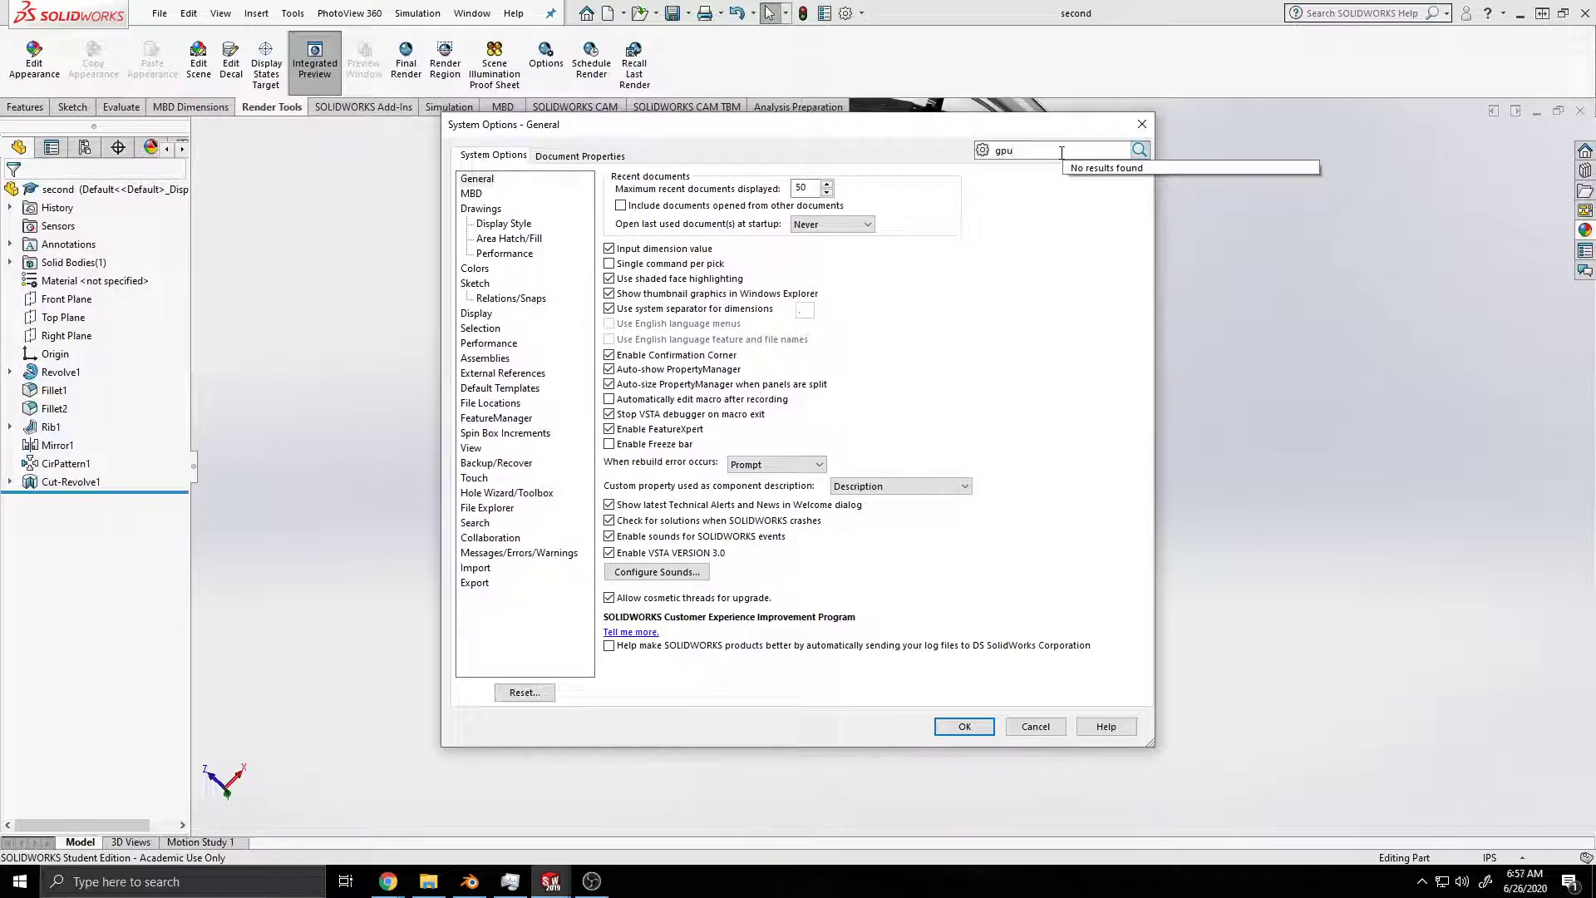
Step: Search the system options for "output" instead and clear the search
{"action": "key", "text": "BackSpace"}
{"action": "key", "text": "BackSpace"}
{"action": "key", "text": "BackSpace"}
{"action": "type", "text": "output"}
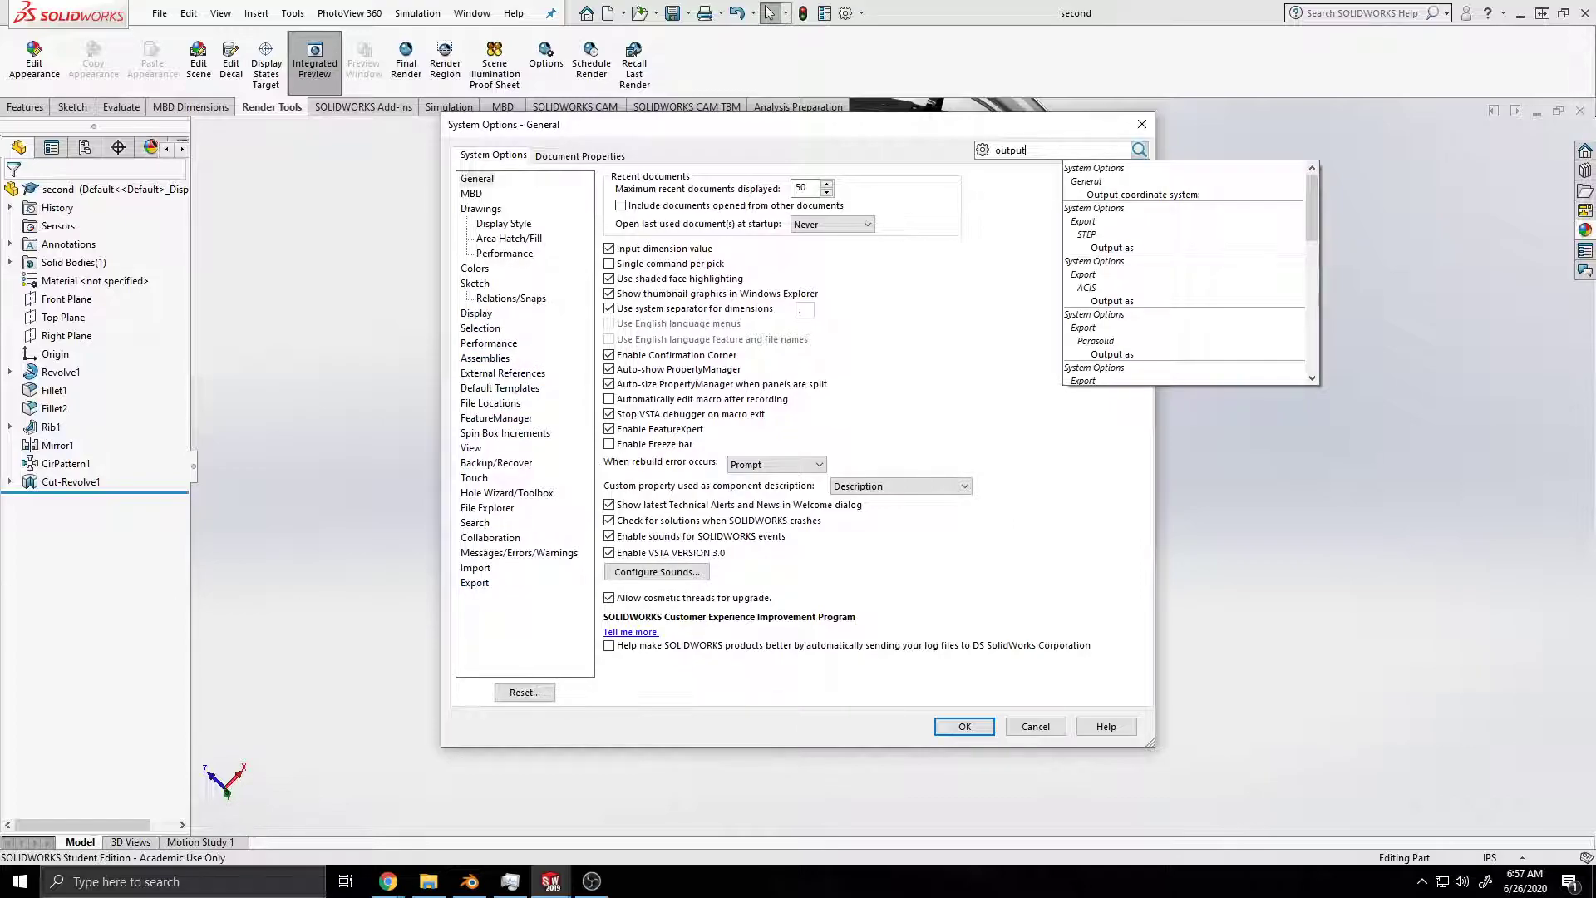
{"action": "key", "text": "BackSpace"}
{"action": "key", "text": "BackSpace"}
{"action": "key", "text": "BackSpace"}
{"action": "key", "text": "BackSpace"}
{"action": "key", "text": "alt+Tab"}
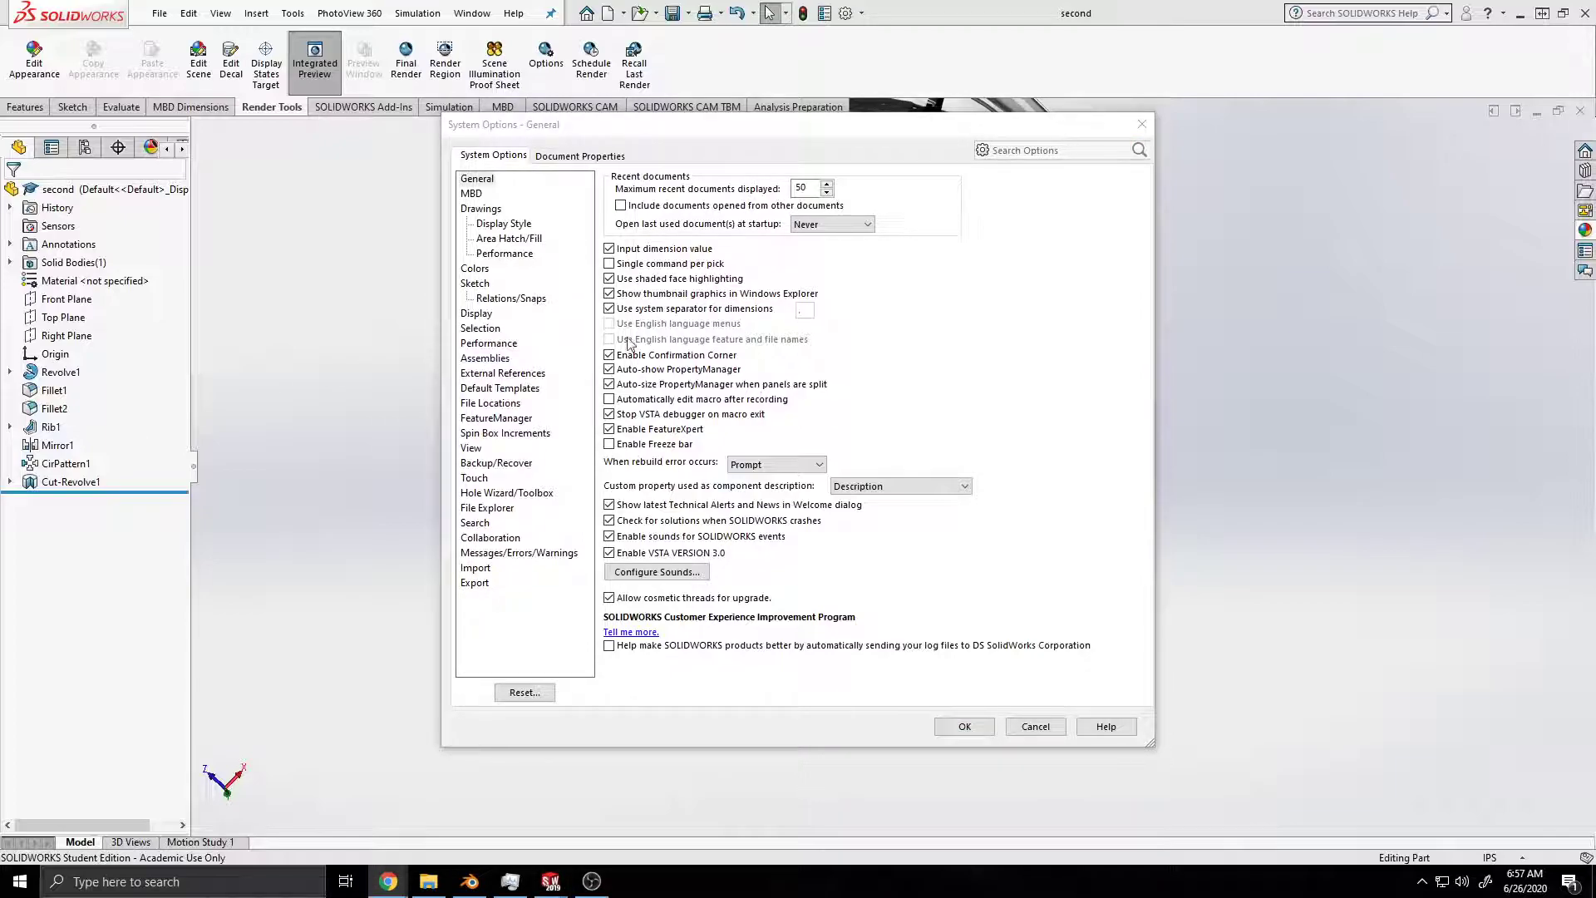
Step: Search the options for "render", open the Image Quality result, and examine the linked Performance settings
{"action": "left_click", "coordinate": [1005, 152]}
{"action": "type", "text": "render"}
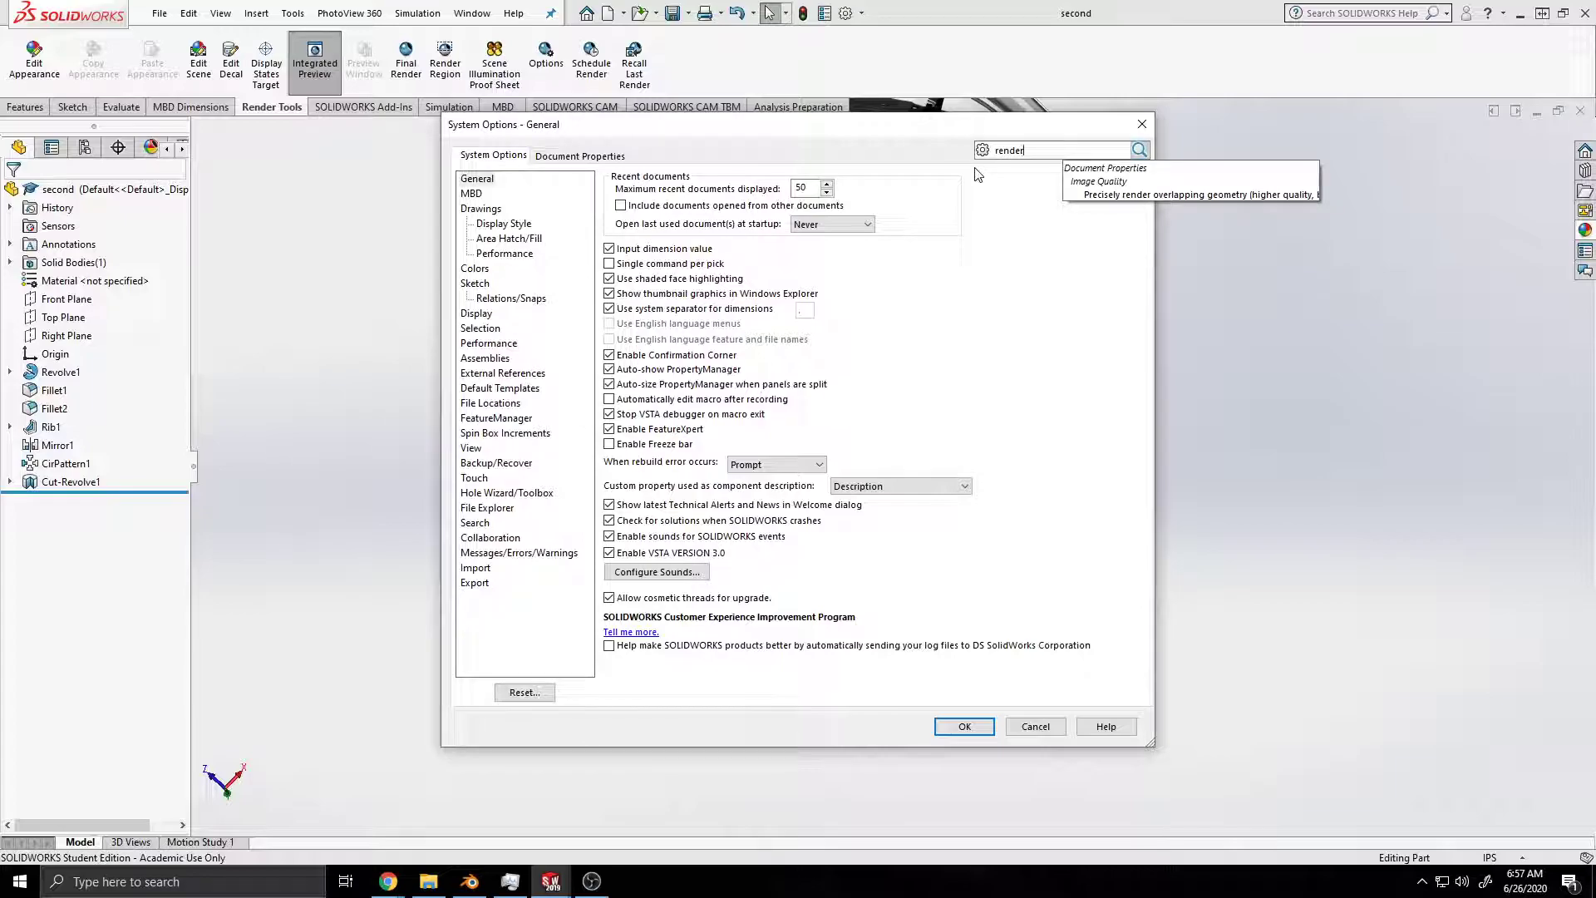
{"action": "left_click", "coordinate": [1127, 194]}
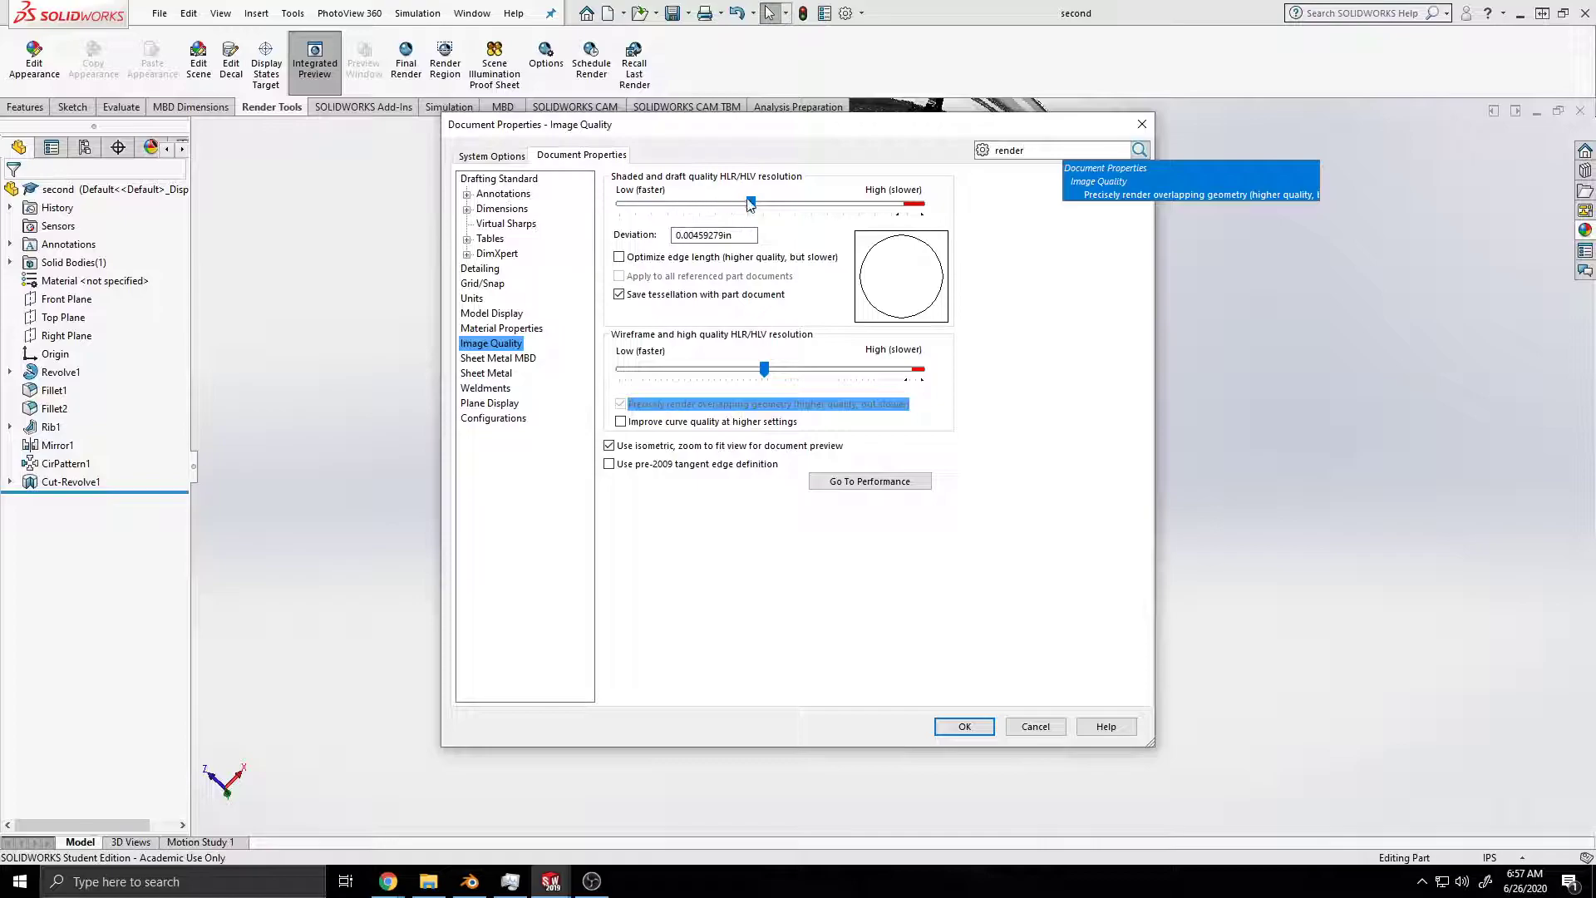
{"action": "left_click", "coordinate": [839, 489]}
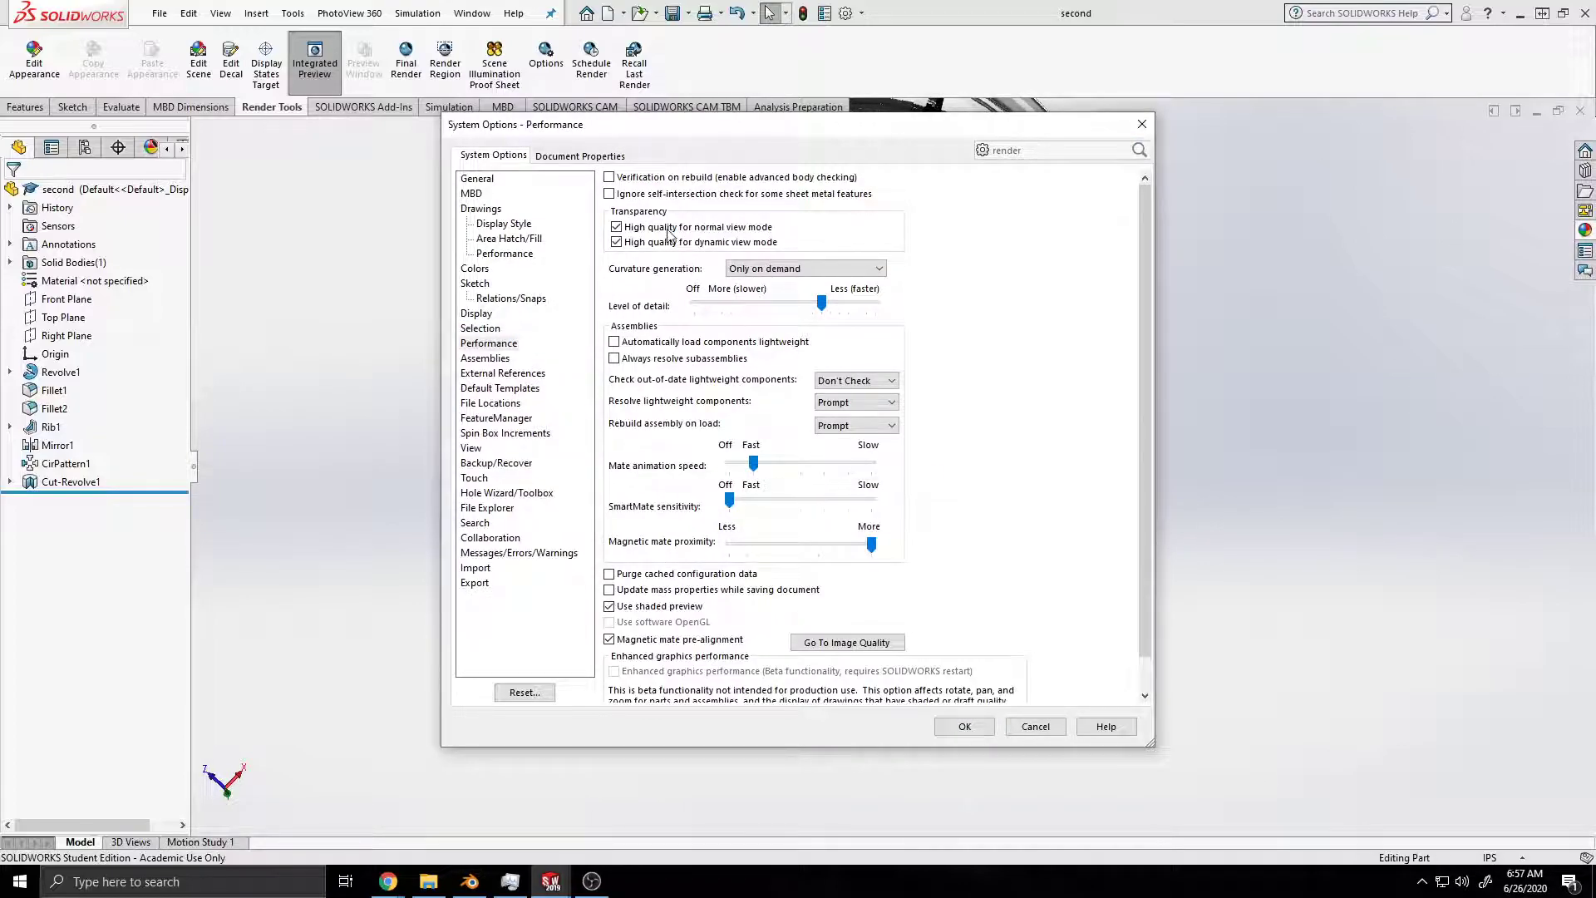
{"action": "scroll", "coordinate": [693, 390], "scroll_direction": "down", "scroll_amount": 1}
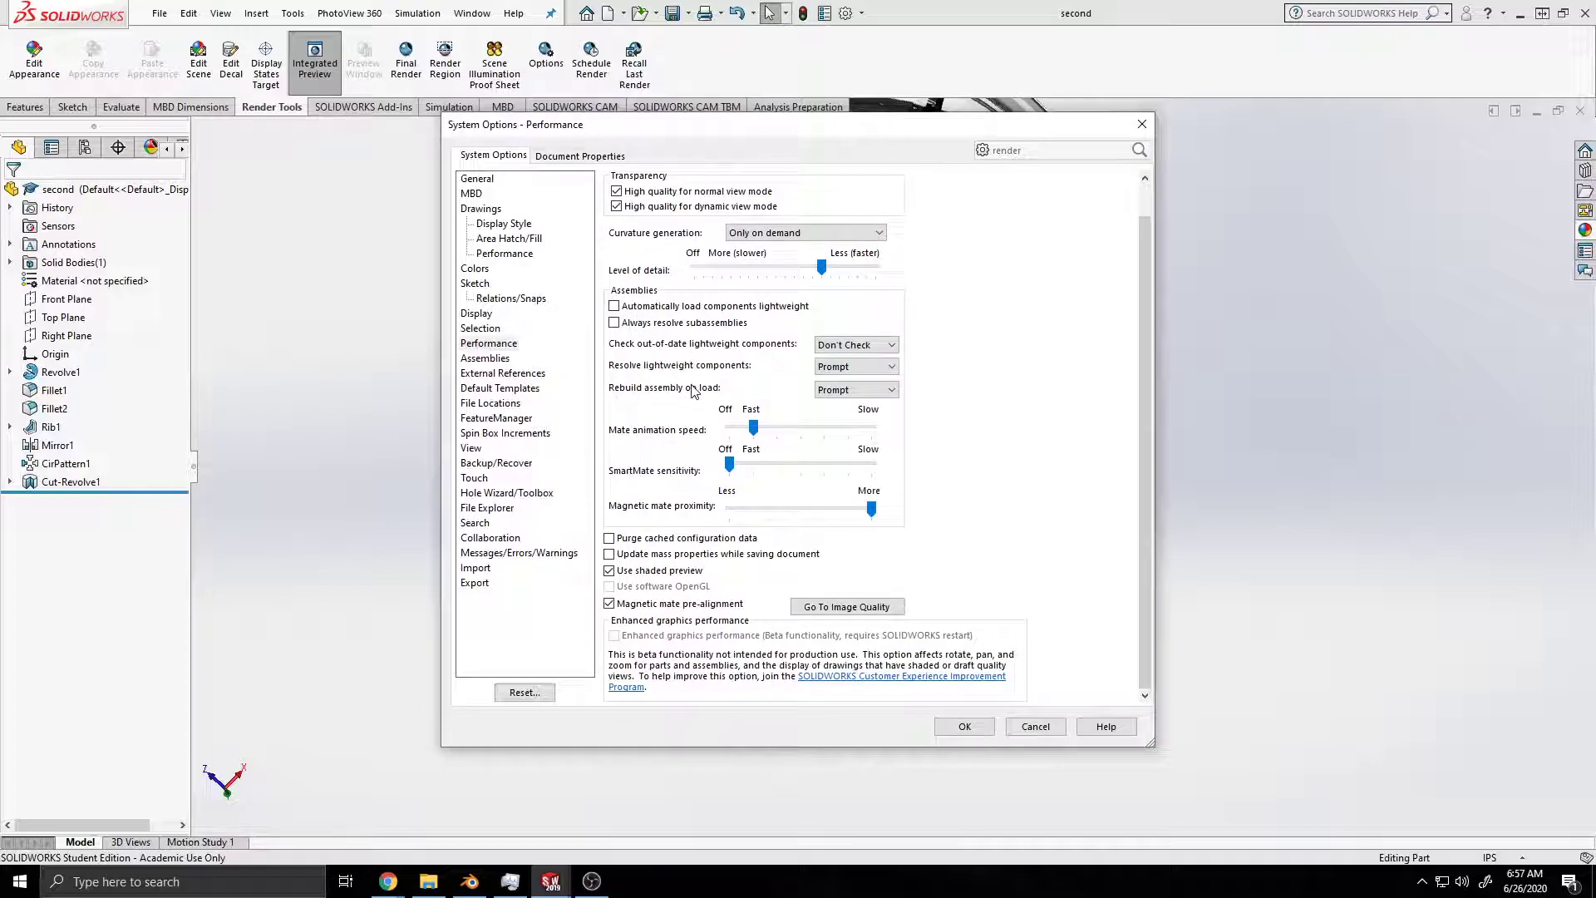
{"action": "scroll", "coordinate": [679, 417], "scroll_direction": "up", "scroll_amount": 1}
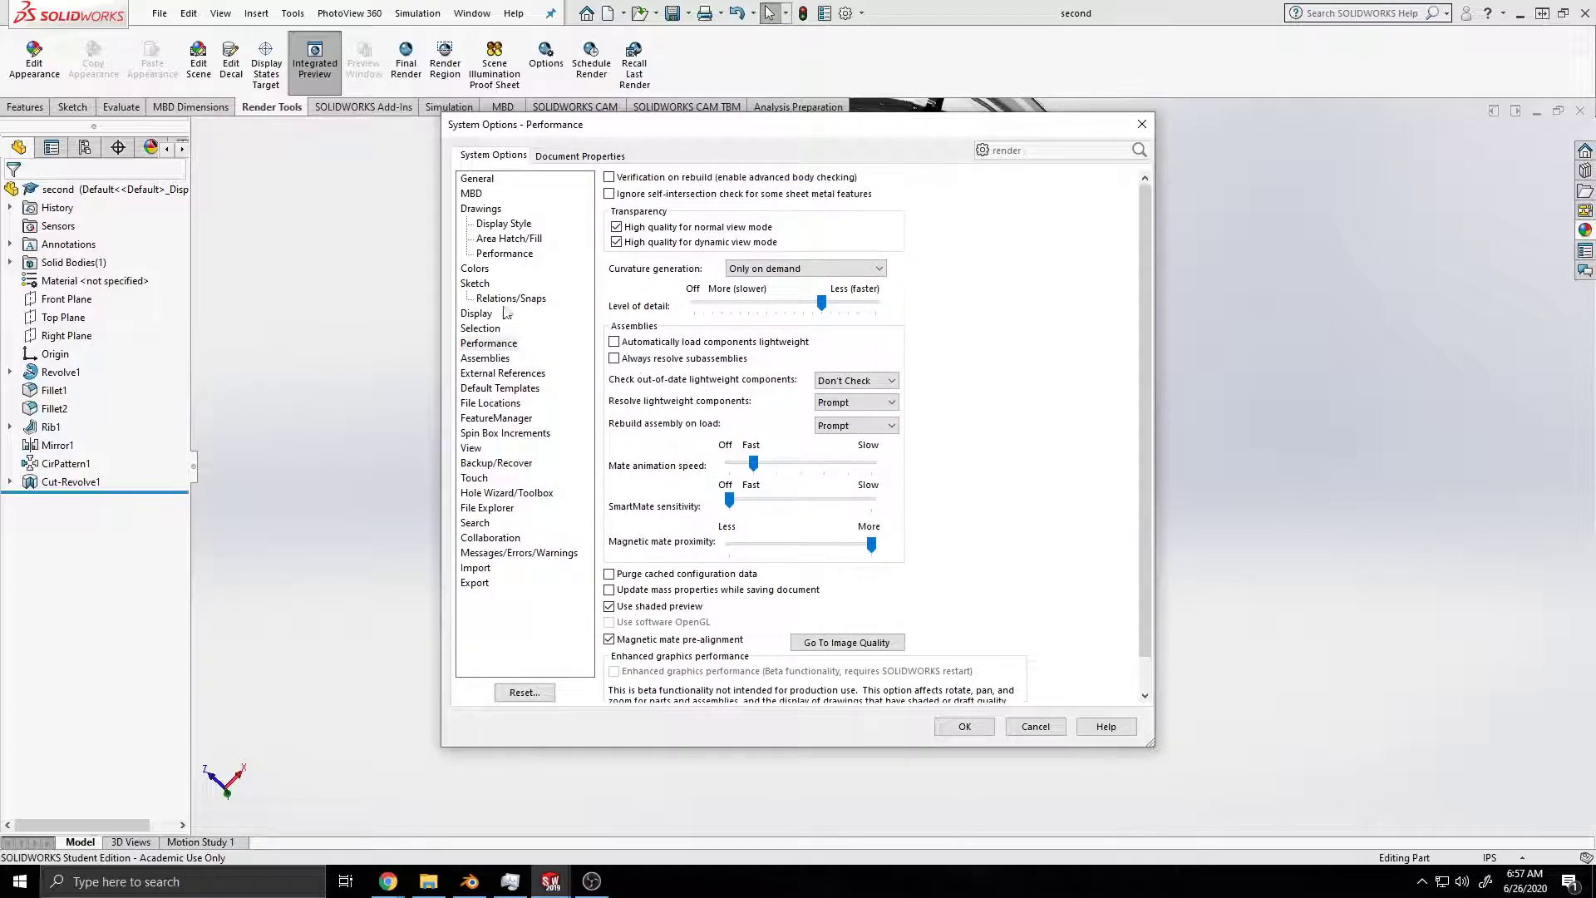
Step: Switch to the browser and examine the GPU requirements and activation instructions in the Faster Image Rendering article
{"action": "left_click_drag", "start_coordinate": [0, 465], "coordinate": [549, 1]}
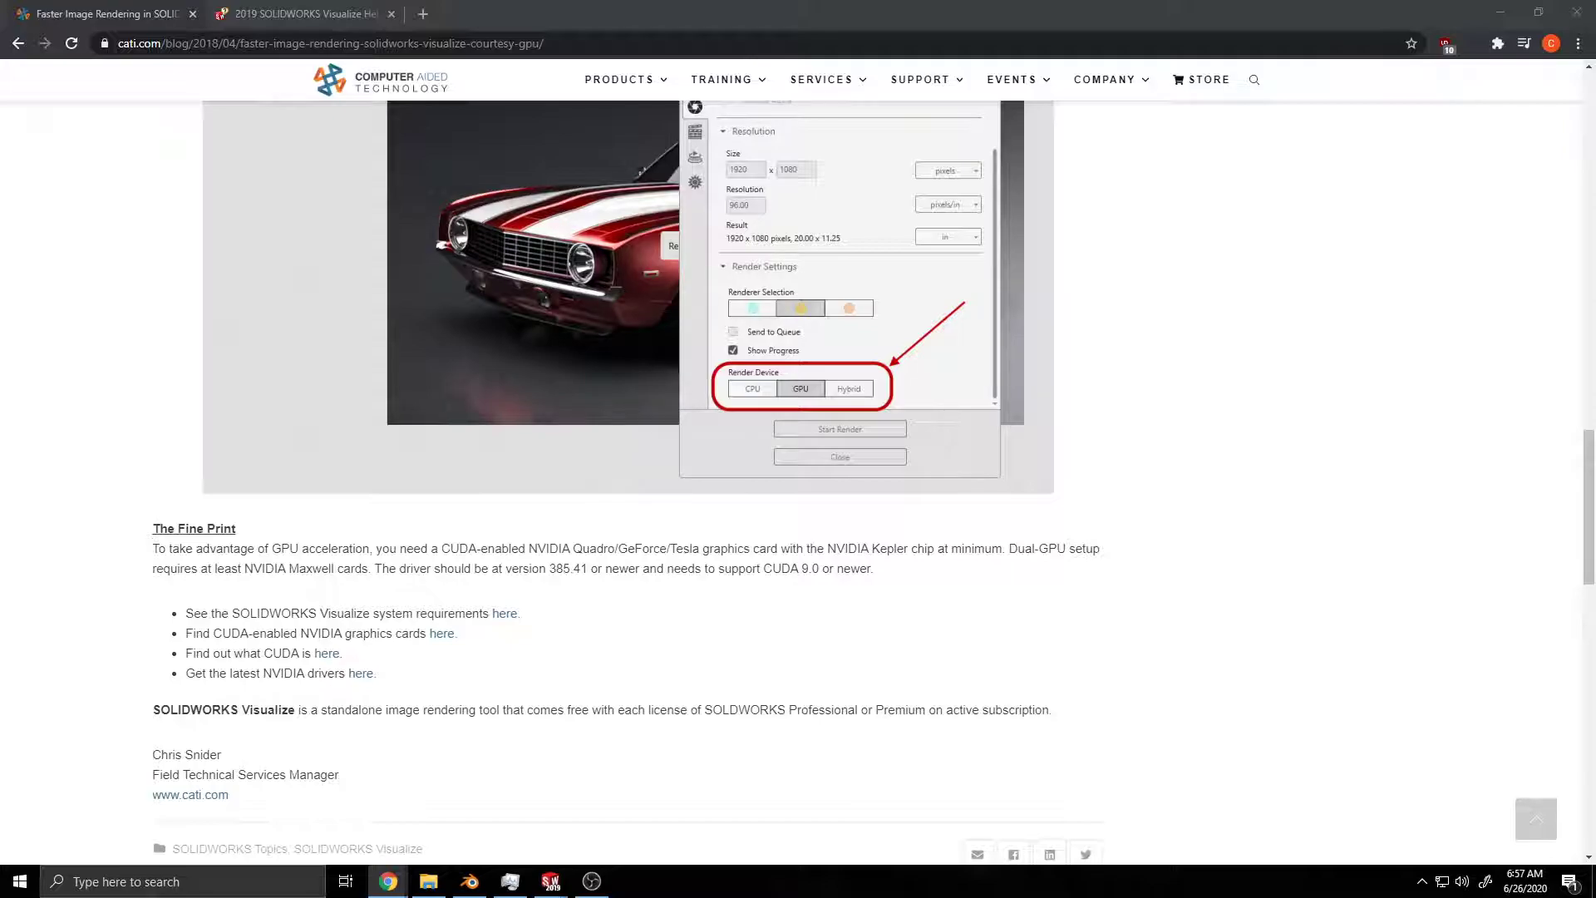
{"action": "scroll", "coordinate": [759, 521], "scroll_direction": "down", "scroll_amount": 4}
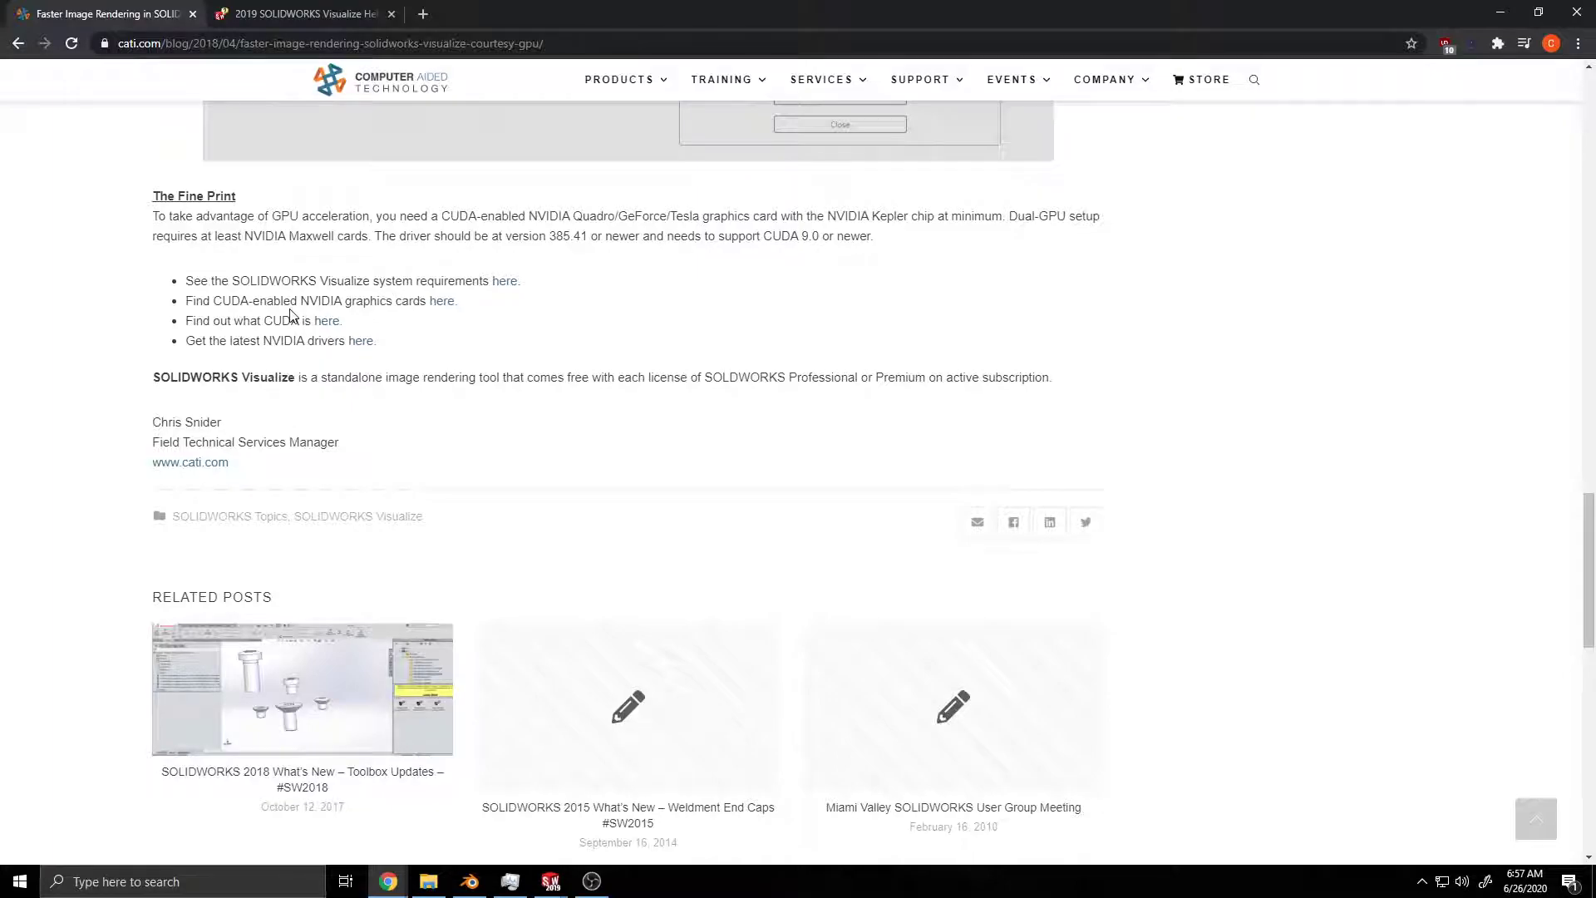
{"action": "scroll", "coordinate": [535, 400], "scroll_direction": "up", "scroll_amount": 2}
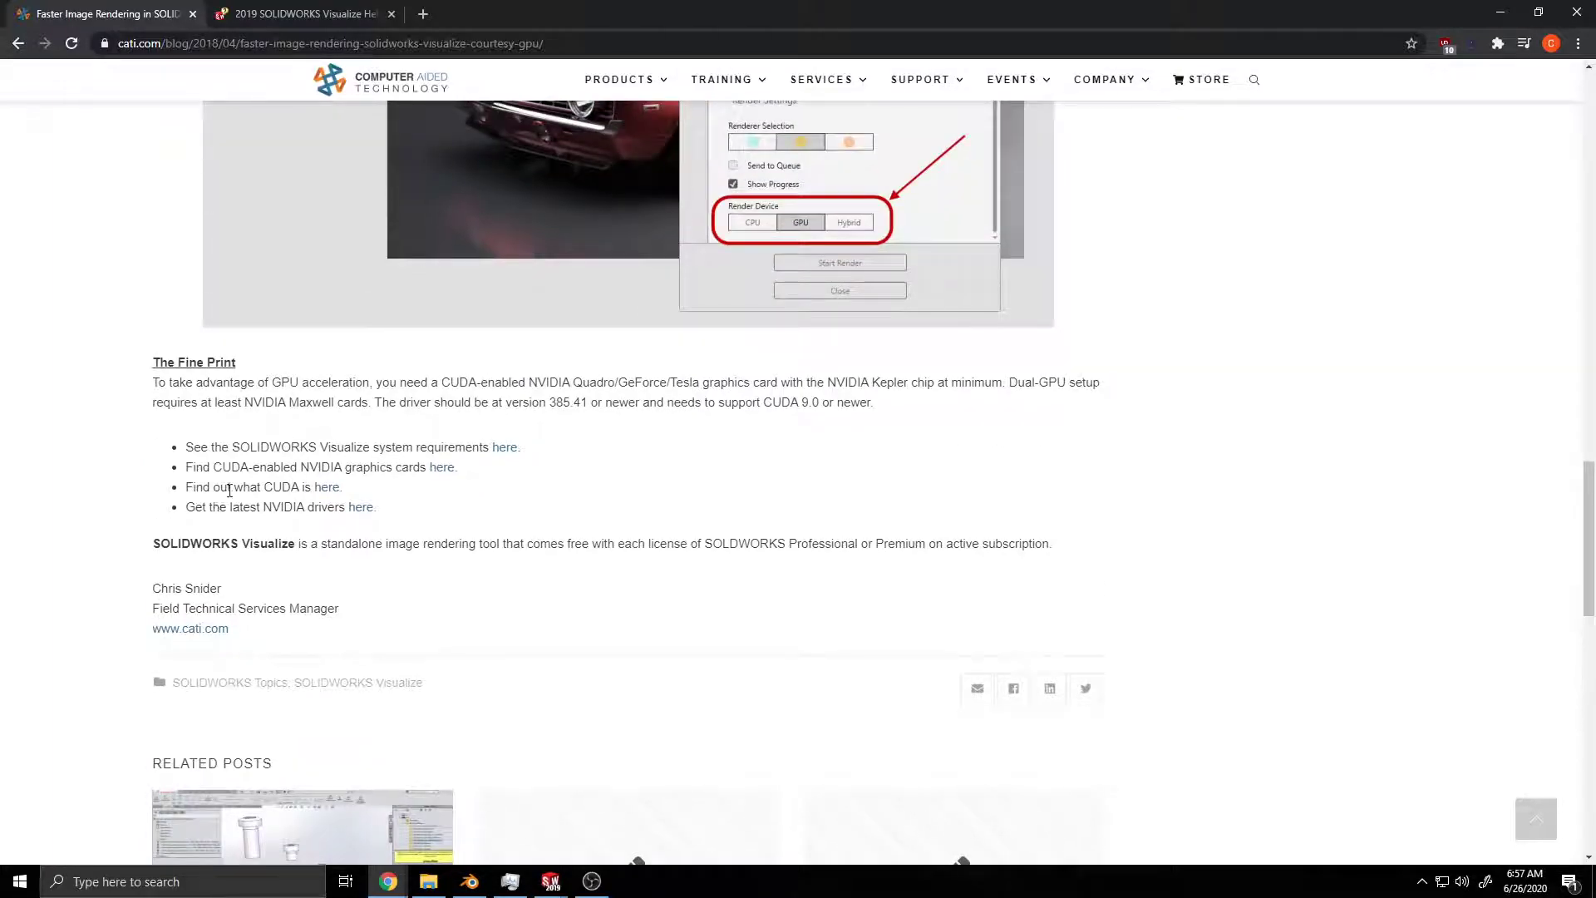
{"action": "scroll", "coordinate": [630, 459], "scroll_direction": "up", "scroll_amount": 4}
{"action": "scroll", "coordinate": [831, 416], "scroll_direction": "up", "scroll_amount": 3}
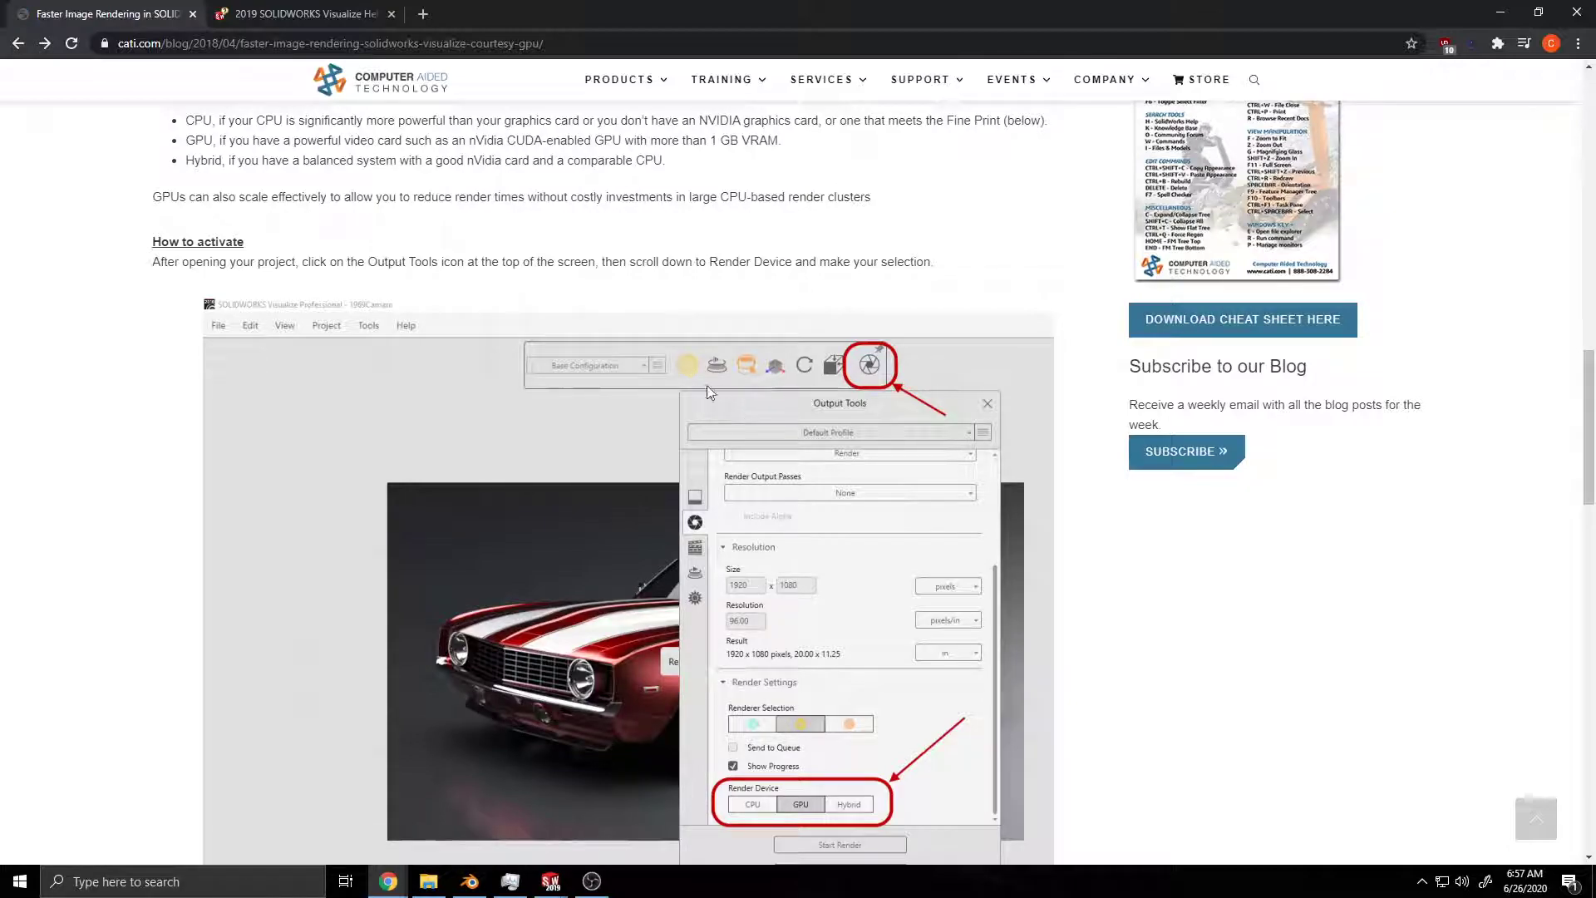
Step: Close the SOLIDWORKS Visualize Help tab, return to the "solidworks render with gpu" Google results, and open the DEVELOP3D article
{"action": "left_click", "coordinate": [392, 14]}
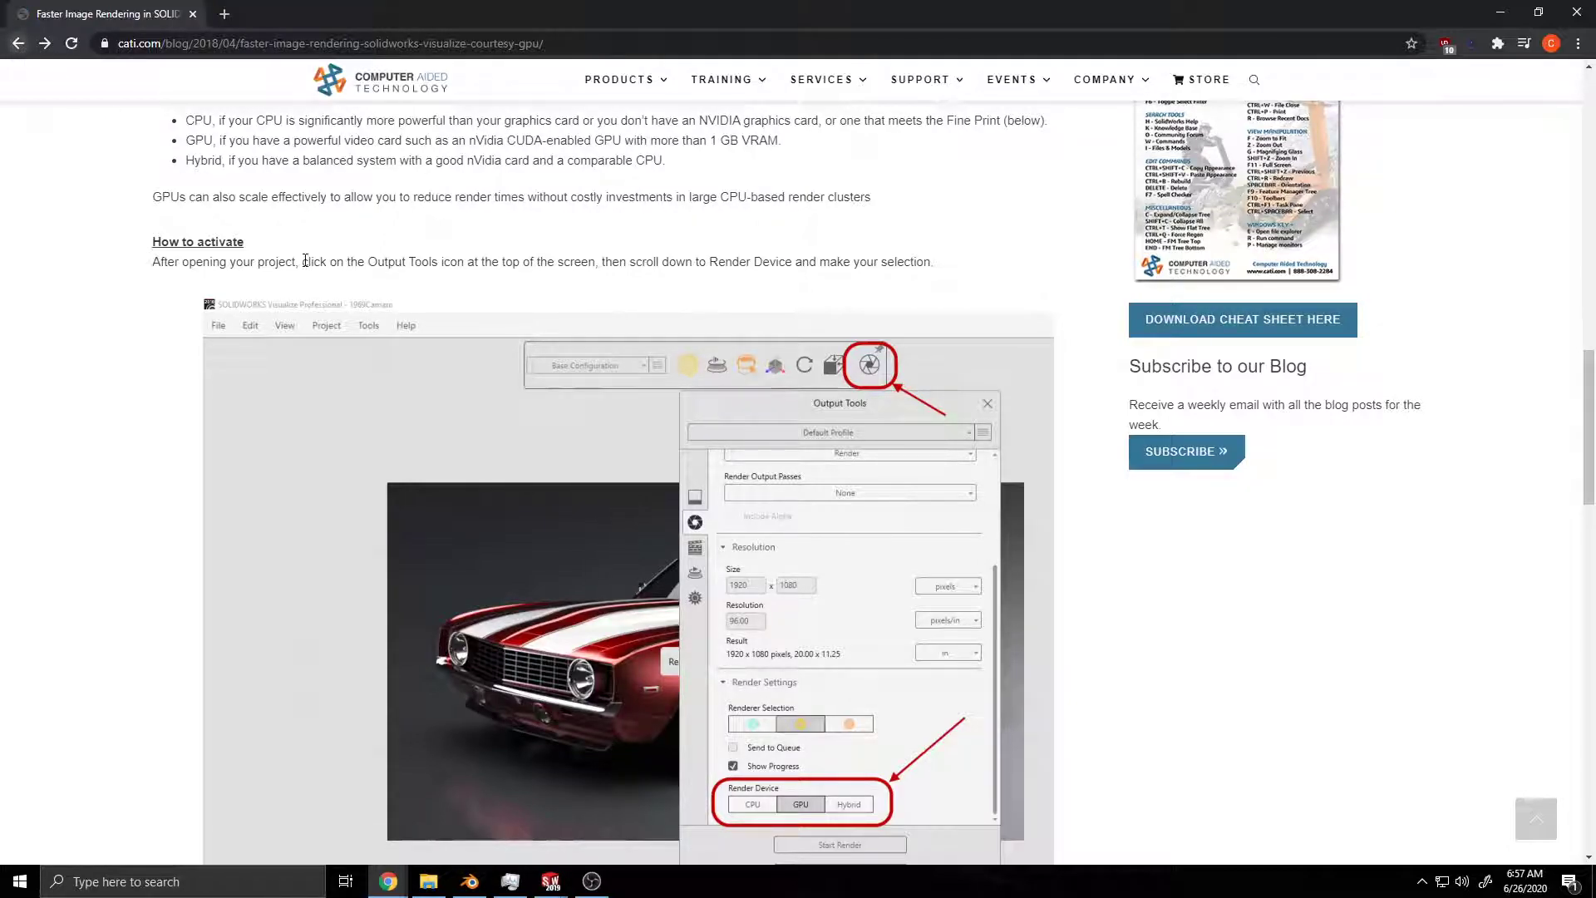
{"action": "left_click", "coordinate": [18, 43]}
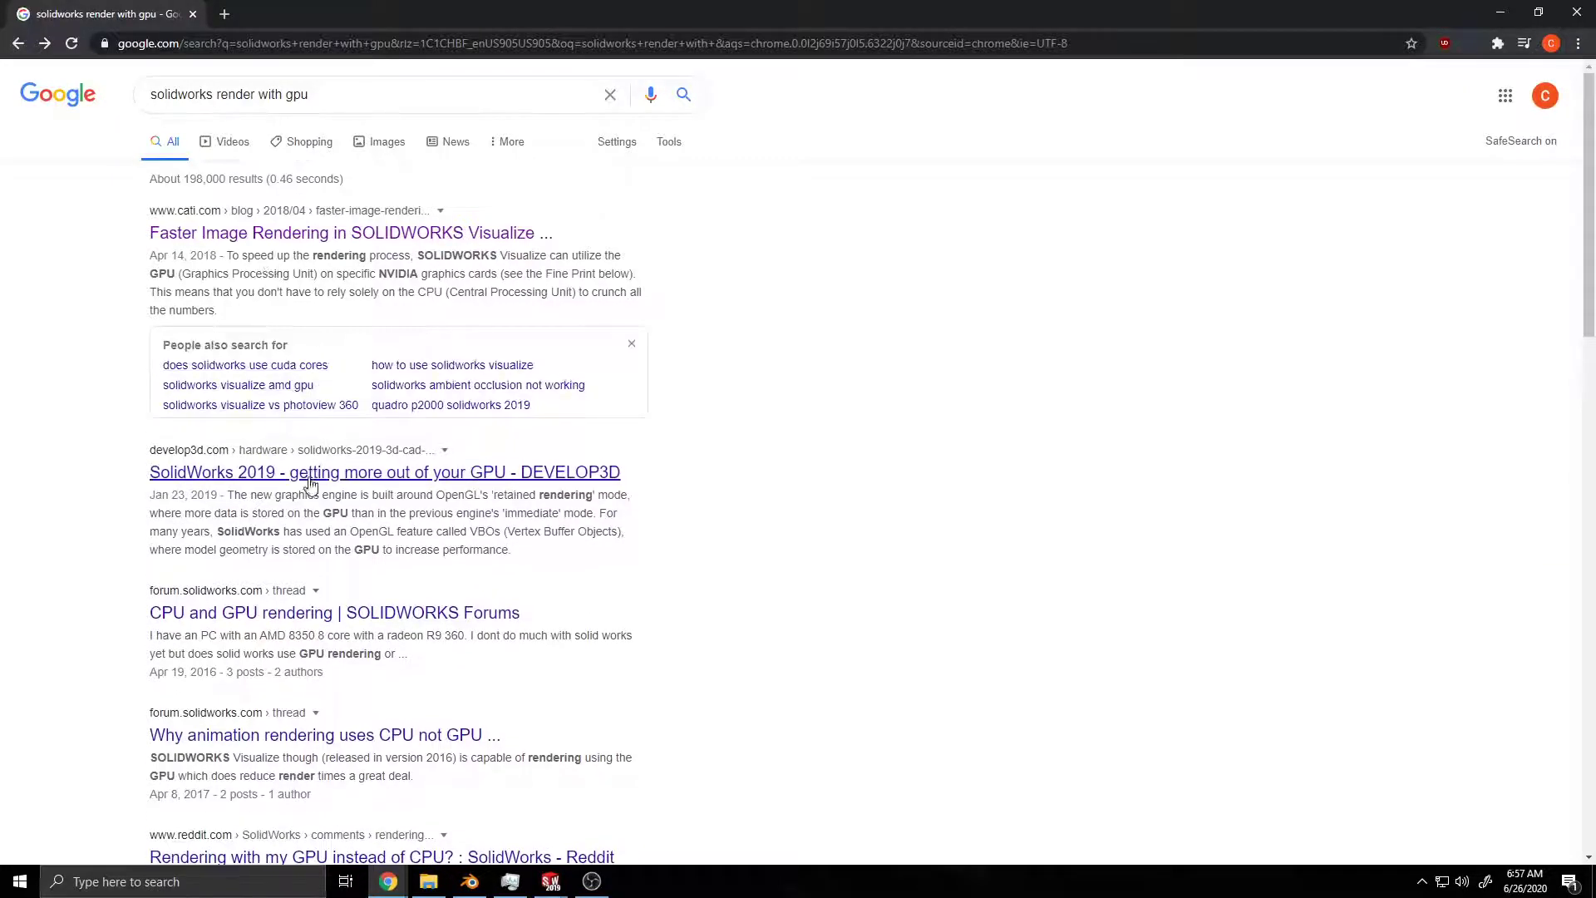
{"action": "left_click", "coordinate": [309, 480]}
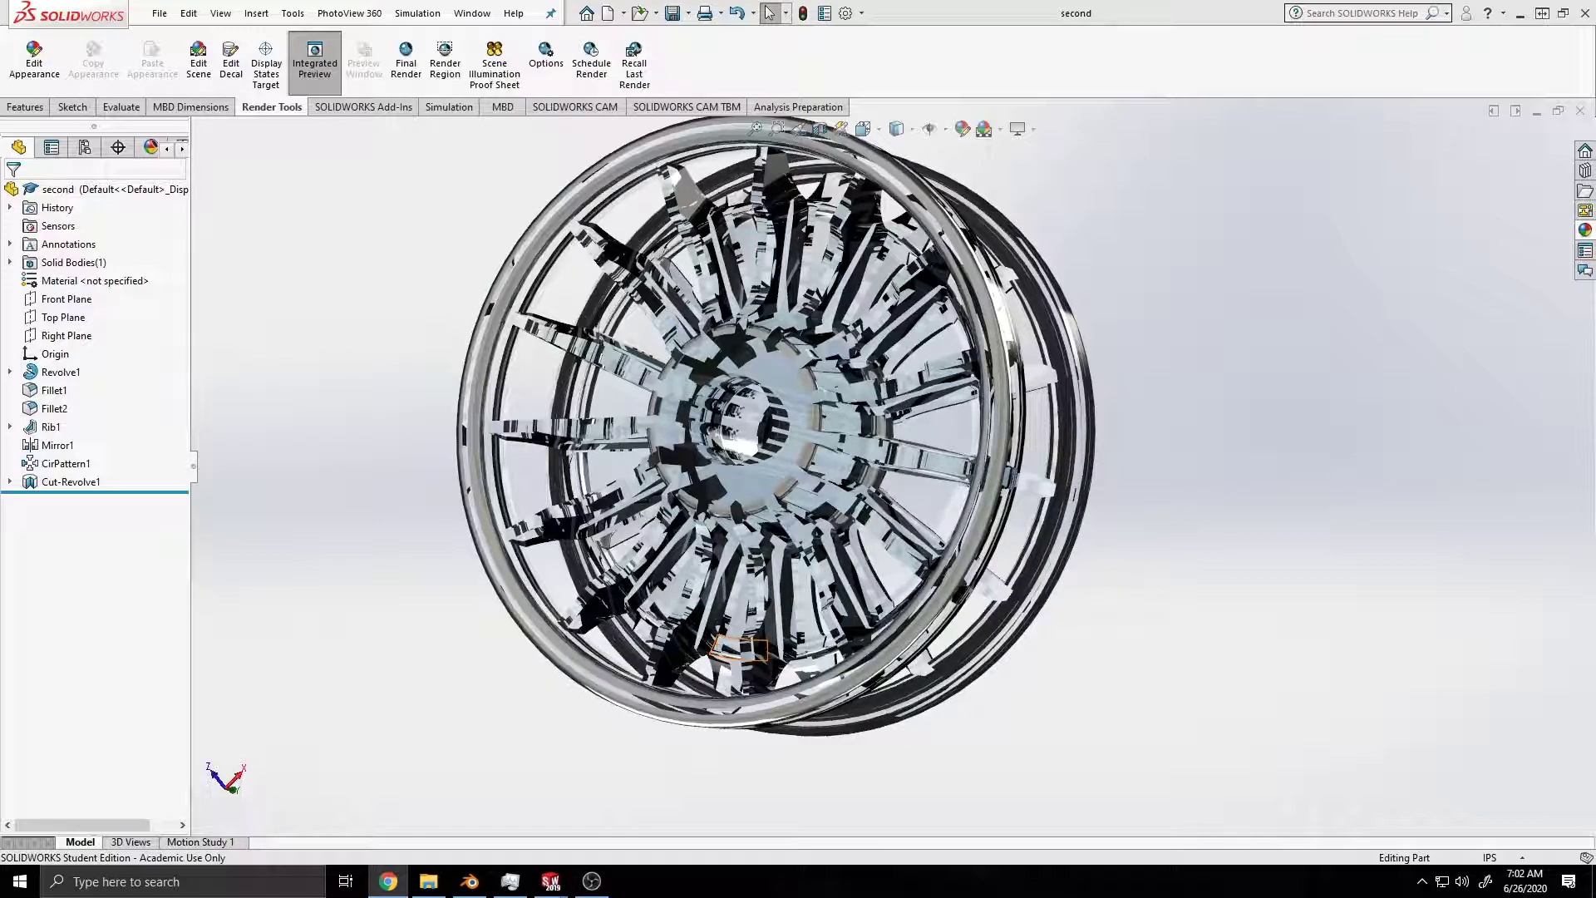
Step: Back in SOLIDWORKS, turn off the wheel's Integrated Preview, switch the first display option in the view settings, and save the part
{"action": "middle_click_drag", "start_coordinate": [547, 710], "coordinate": [633, 572]}
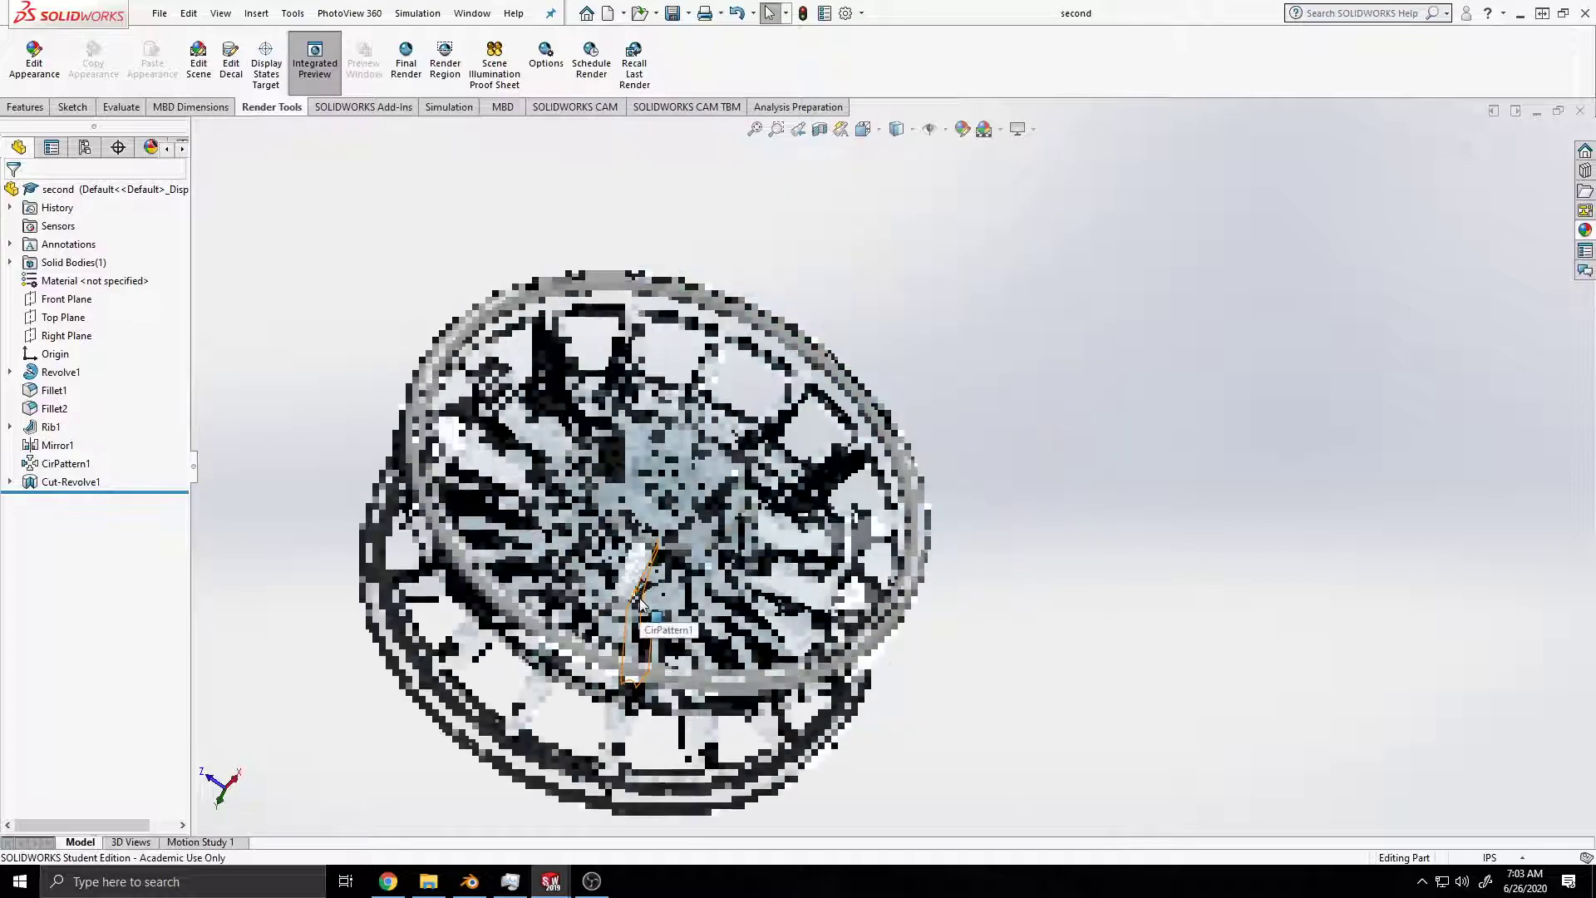
{"action": "left_click", "coordinate": [1033, 129]}
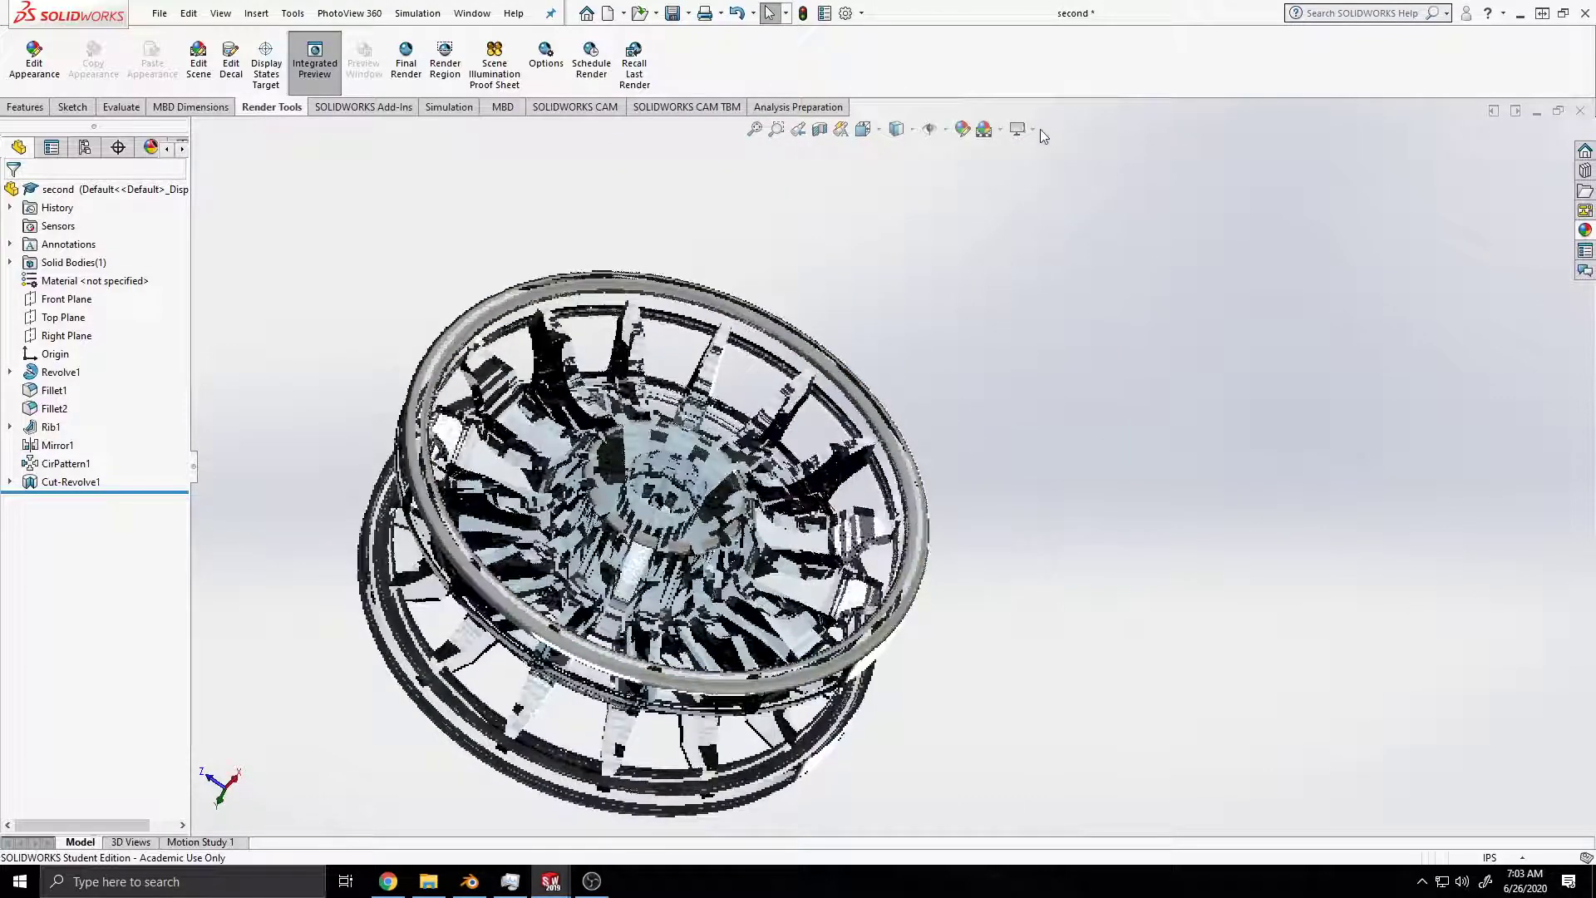
{"action": "left_click", "coordinate": [1035, 128]}
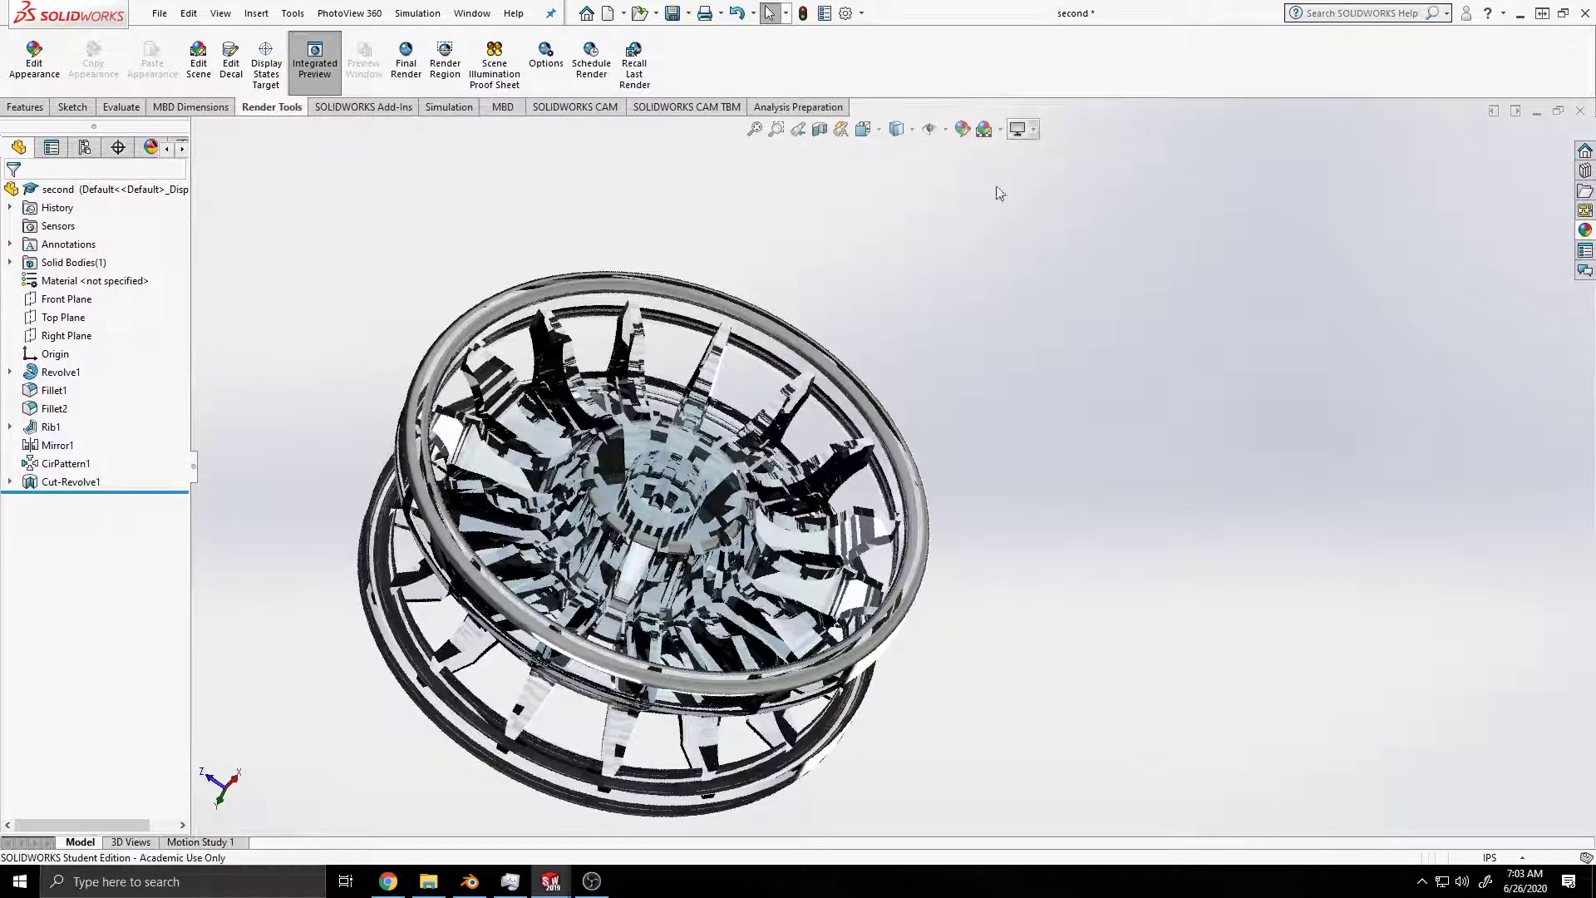
{"action": "middle_click_drag", "start_coordinate": [935, 451], "coordinate": [915, 449]}
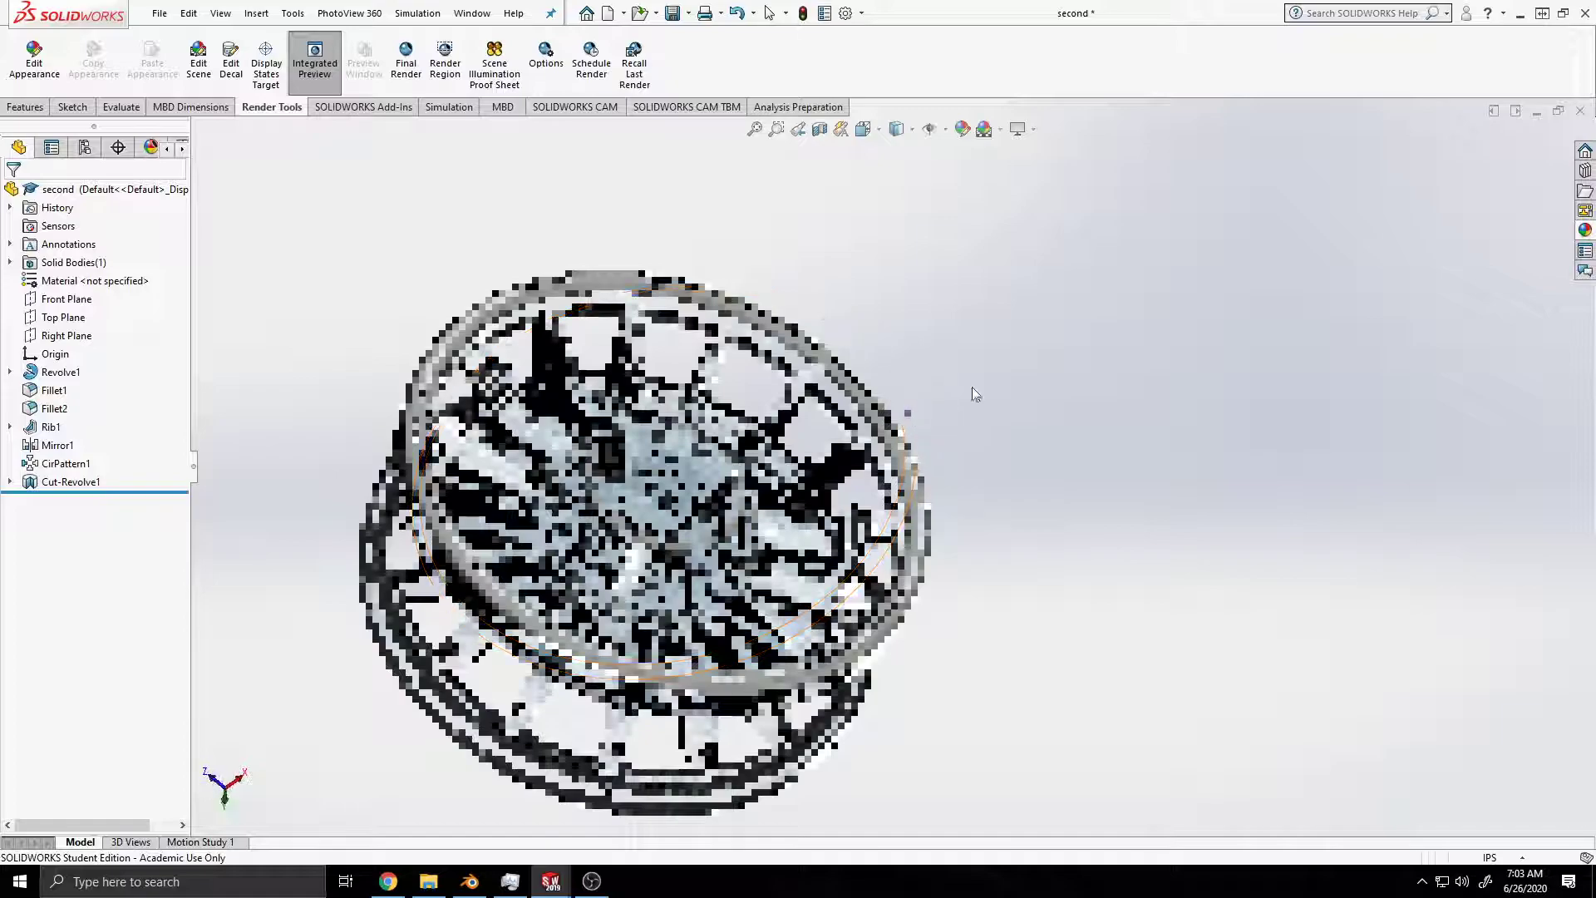
{"action": "left_click", "coordinate": [1032, 130]}
{"action": "left_click", "coordinate": [1068, 151]}
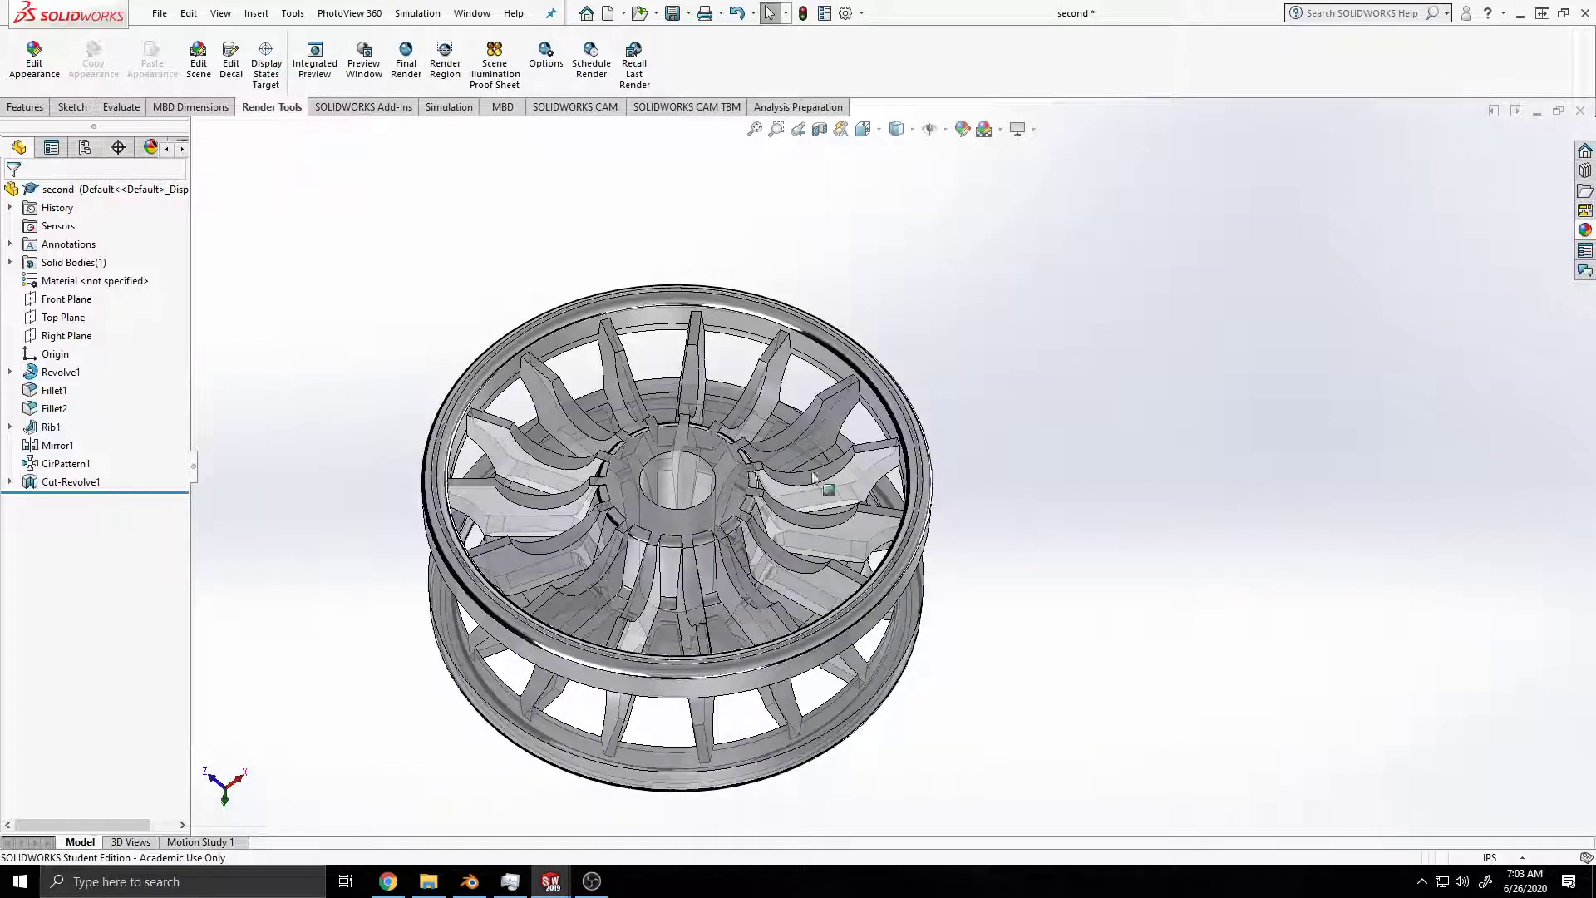
{"action": "middle_click_drag", "start_coordinate": [970, 530], "coordinate": [1133, 519]}
{"action": "key", "text": "ctrl+s"}
Step: Switch the same view setting again and check the tilted wheel in Integrated Preview, ending the preview once it has been viewed
{"action": "left_click", "coordinate": [1033, 129]}
{"action": "left_click", "coordinate": [1037, 152]}
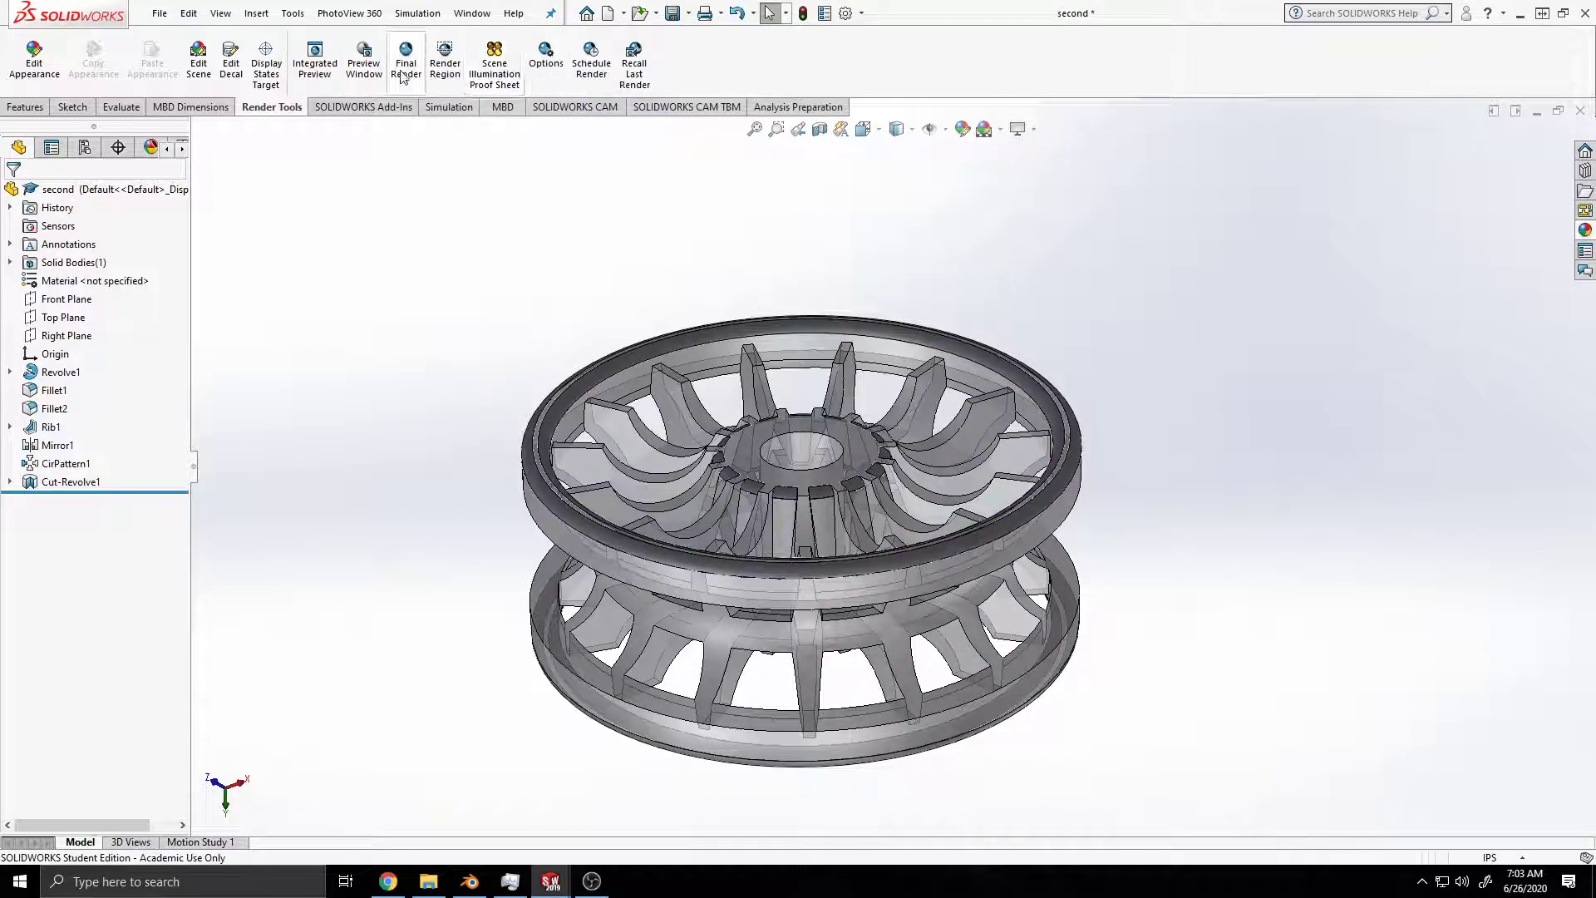
{"action": "left_click", "coordinate": [313, 70]}
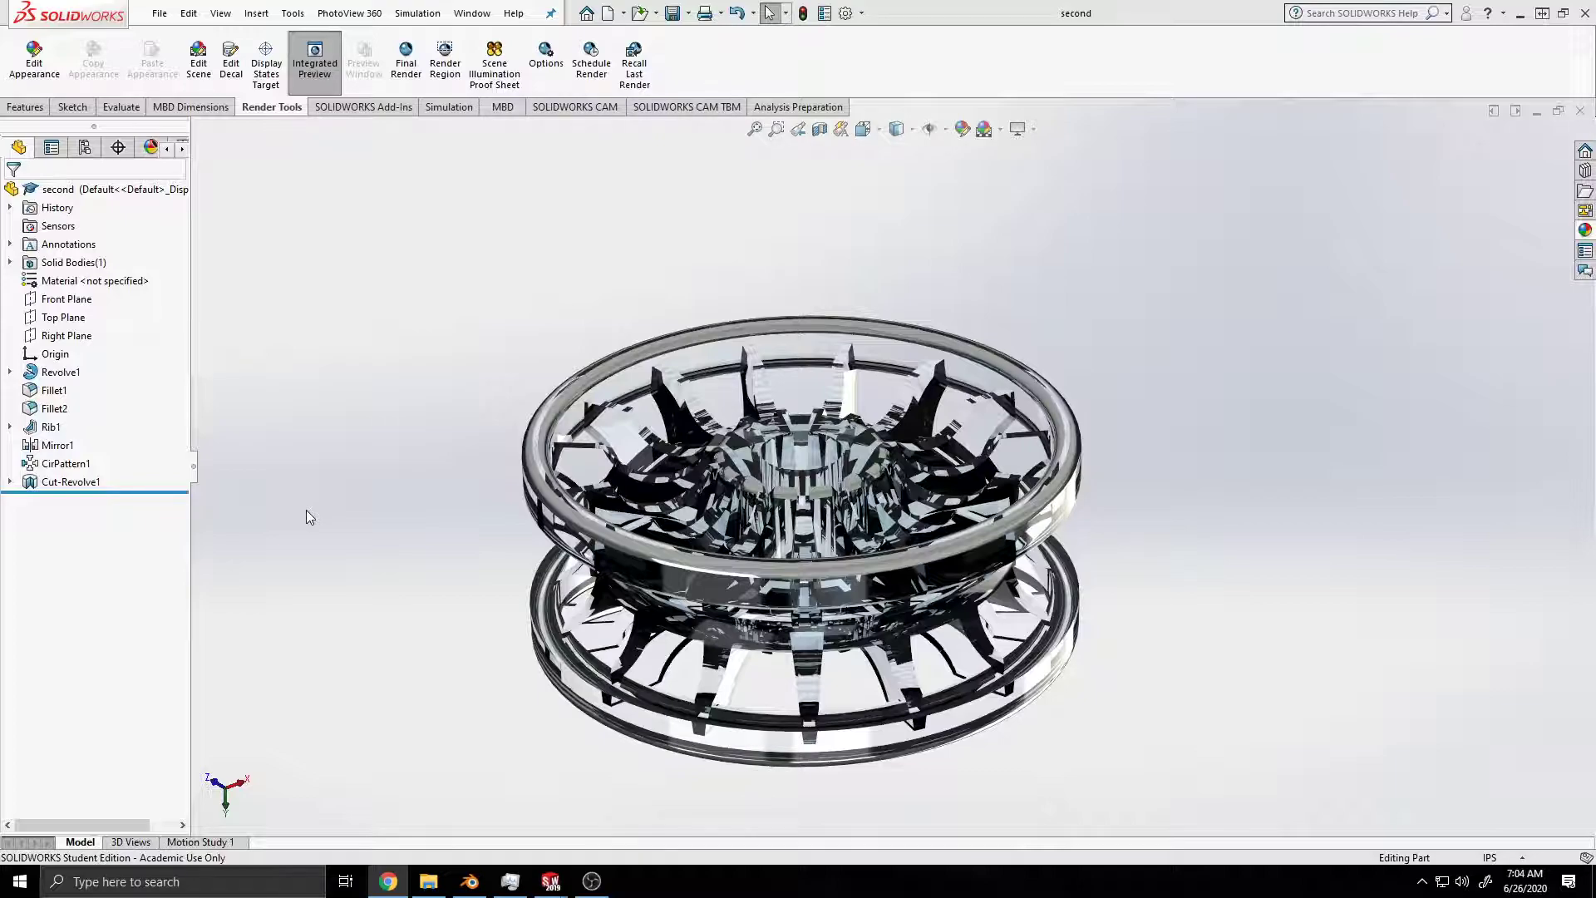
{"action": "left_click", "coordinate": [308, 71]}
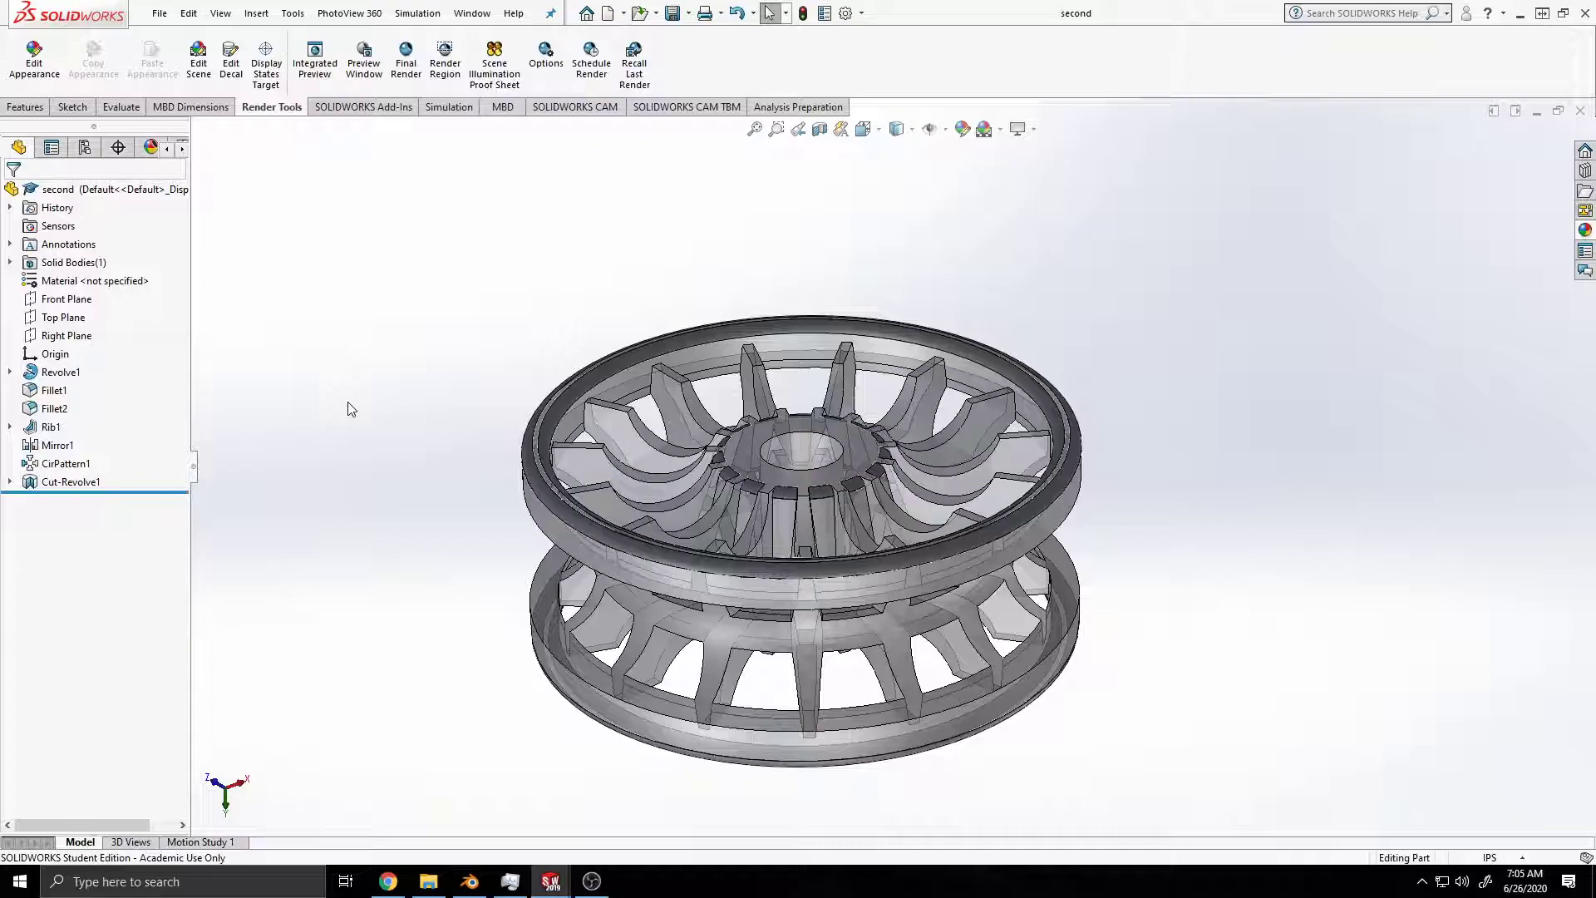
Step: Create a new part and save it as second1.1 in the SOLIDWORKS Projects folder
{"action": "key", "text": "ctrl+n"}
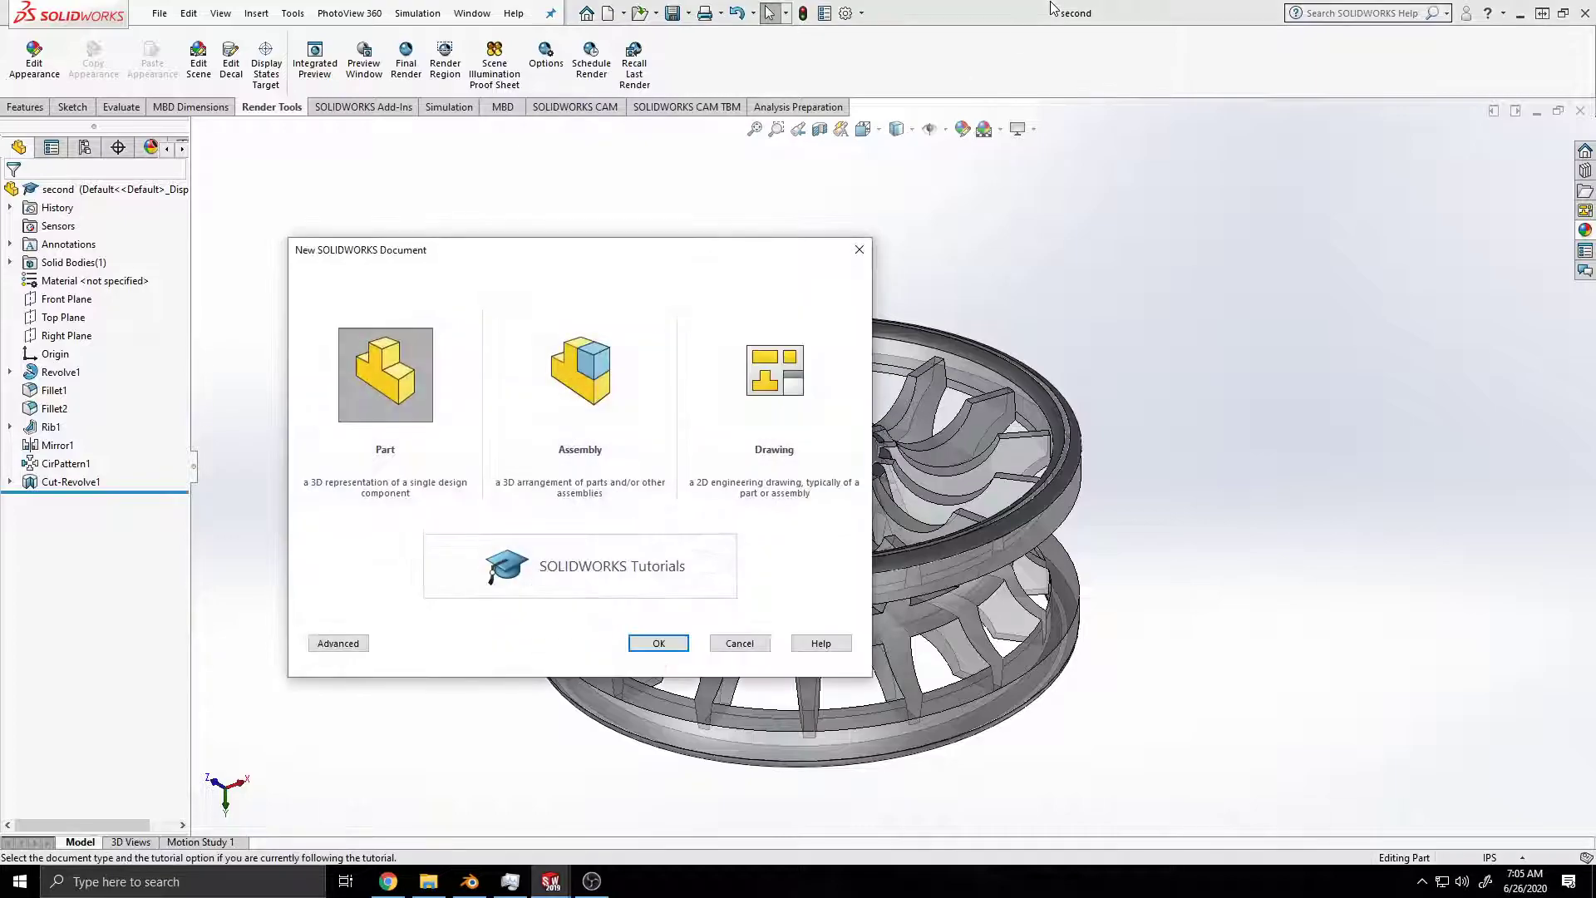
{"action": "left_click", "coordinate": [651, 643]}
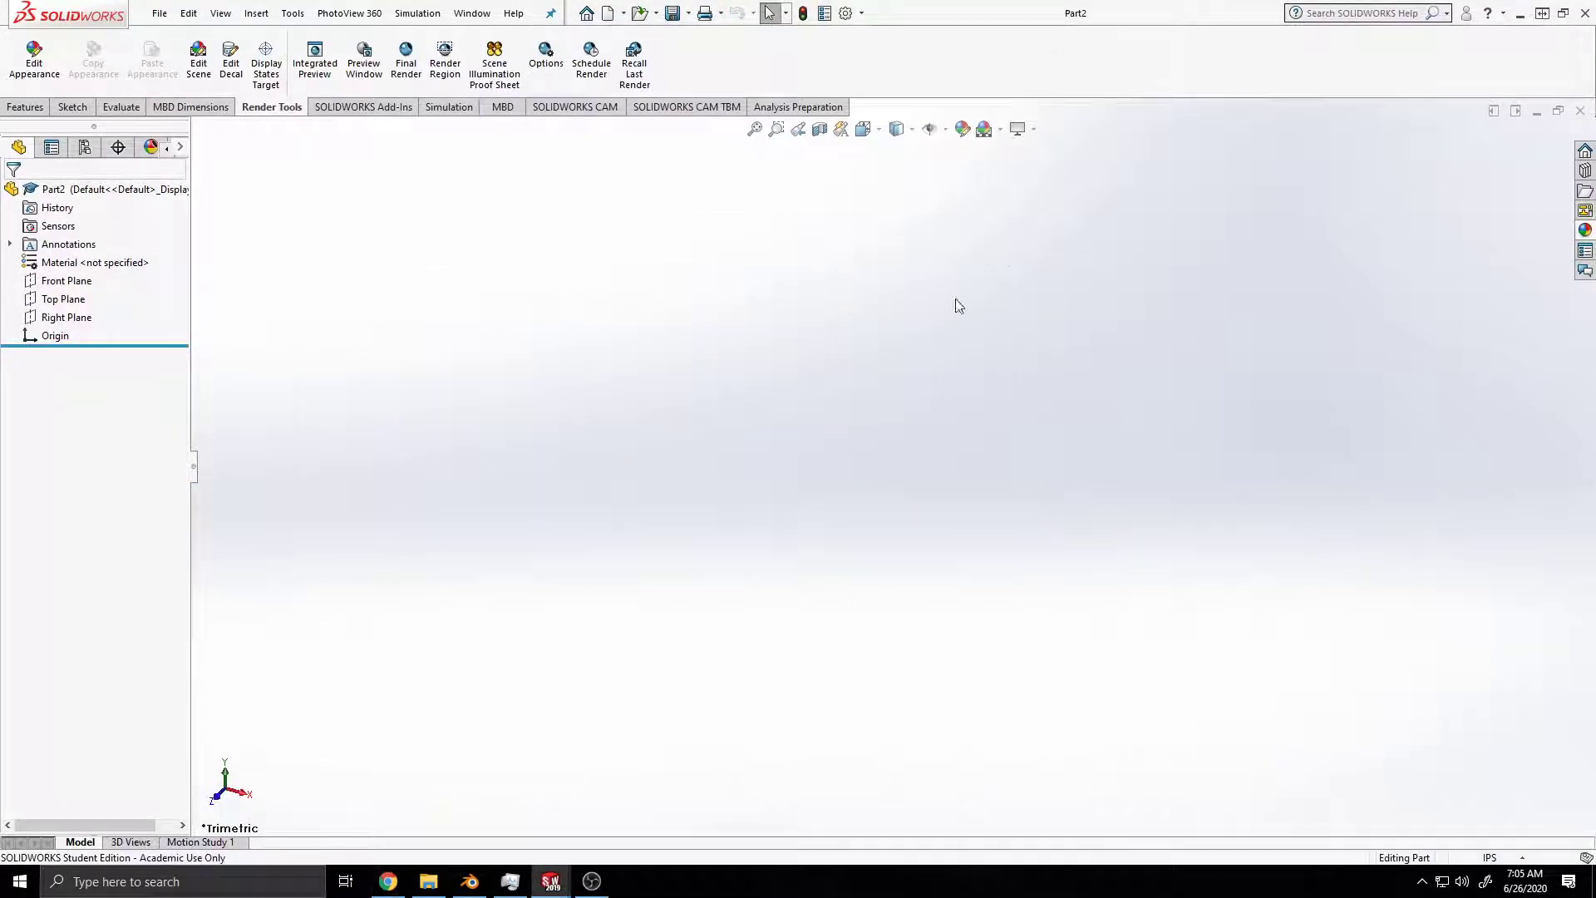
{"action": "double_click", "coordinate": [1143, 5]}
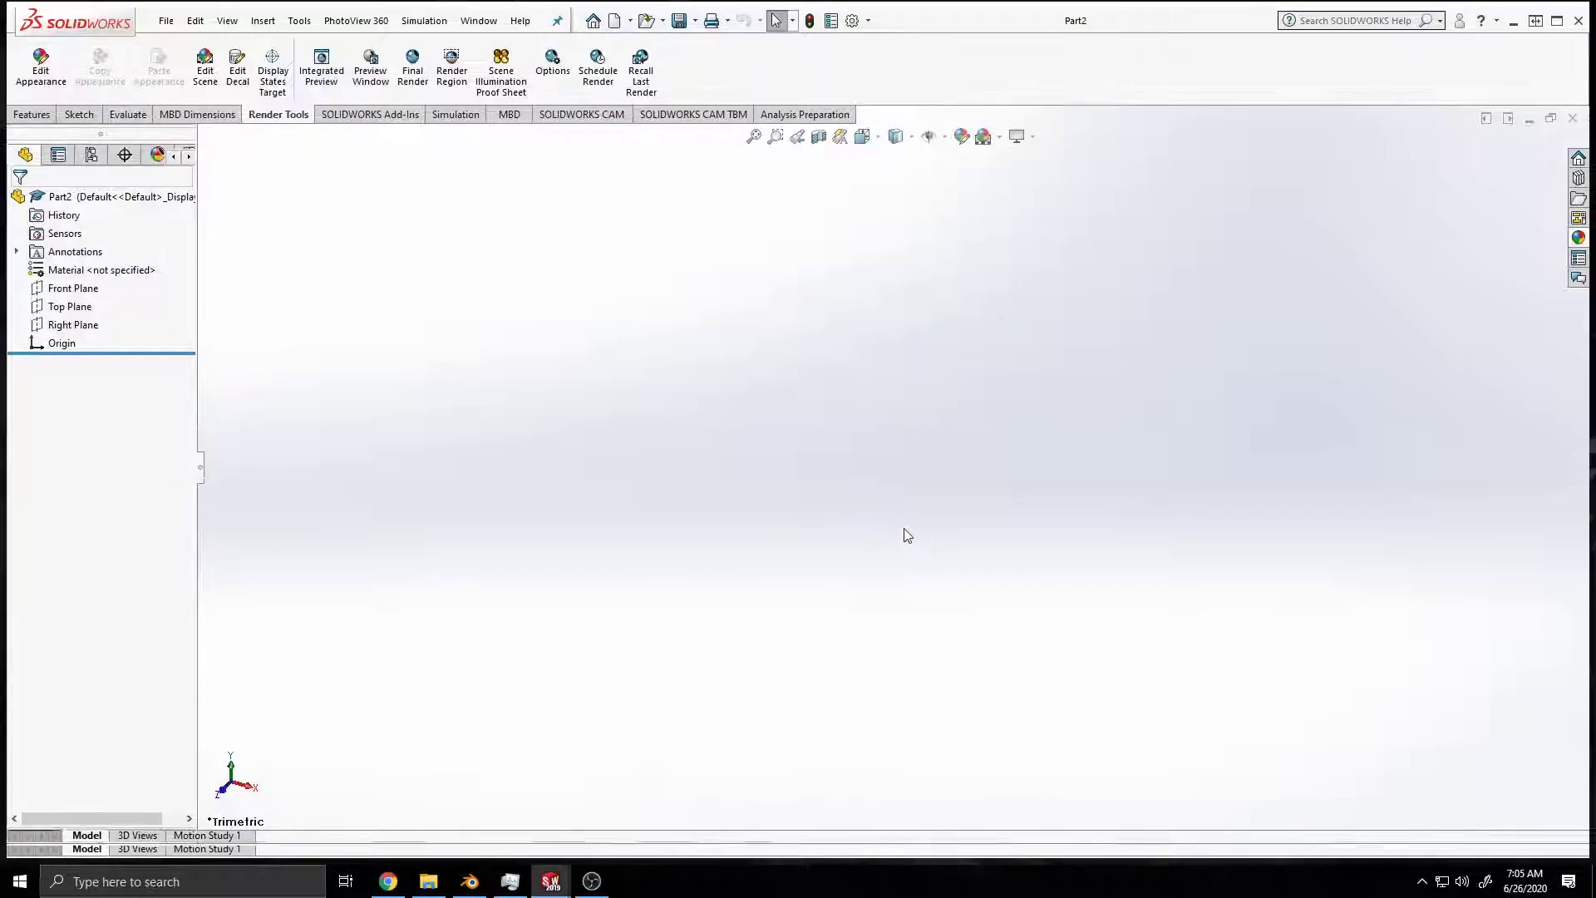
{"action": "key", "text": "ctrl+s"}
{"action": "type", "text": "se"}
{"action": "key", "text": "Down"}
{"action": "key", "text": "BackSpace"}
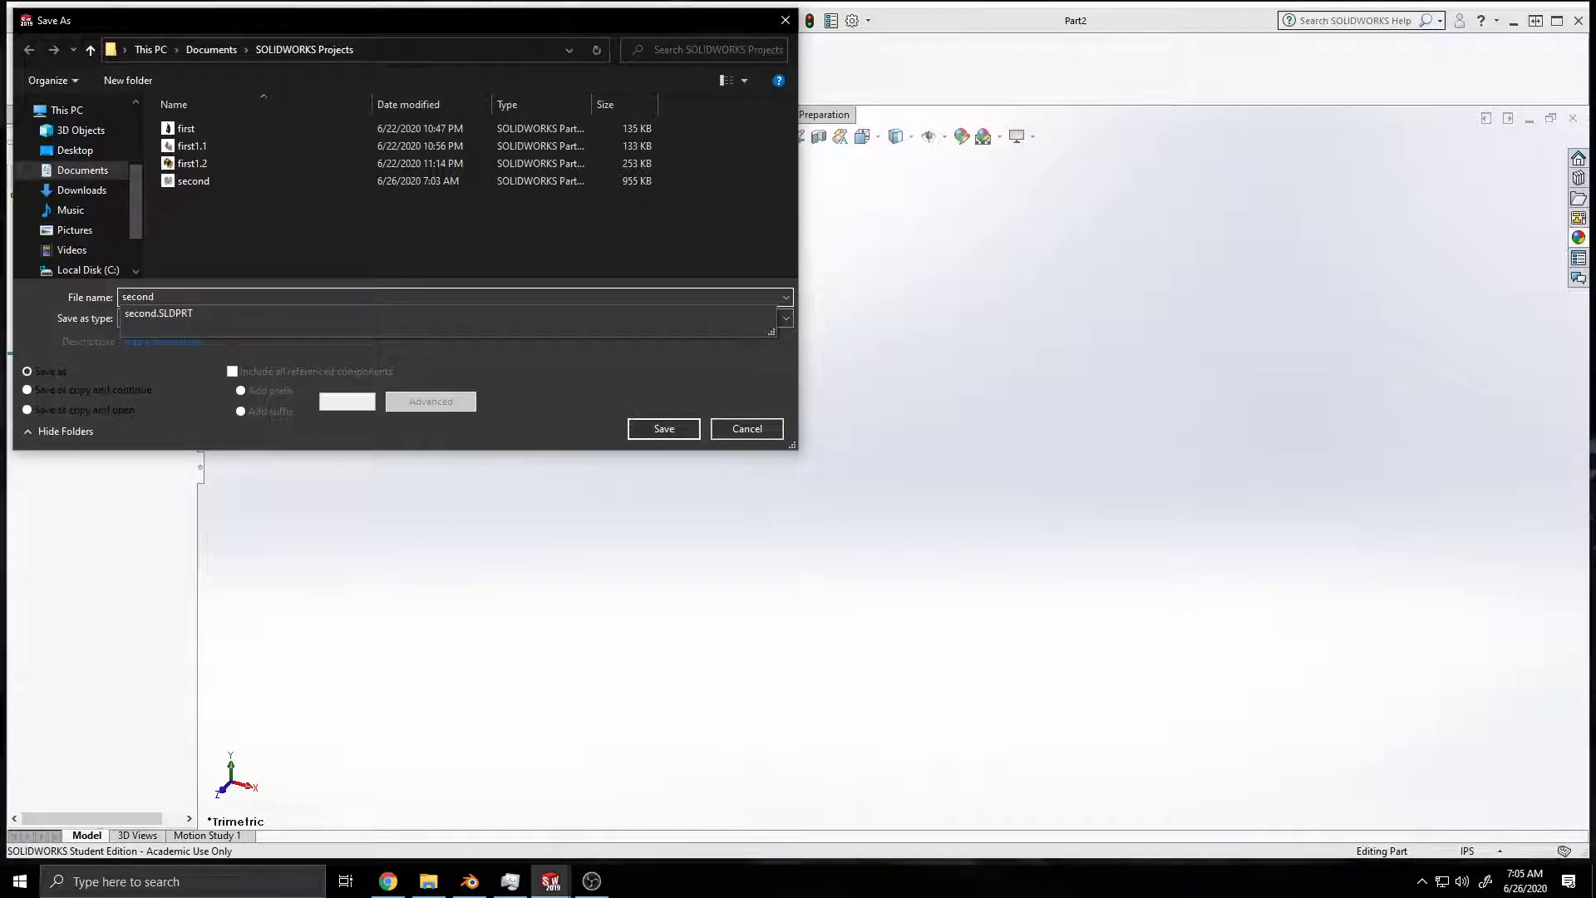
{"action": "type", "text": "1.1"}
{"action": "key", "text": "Return"}
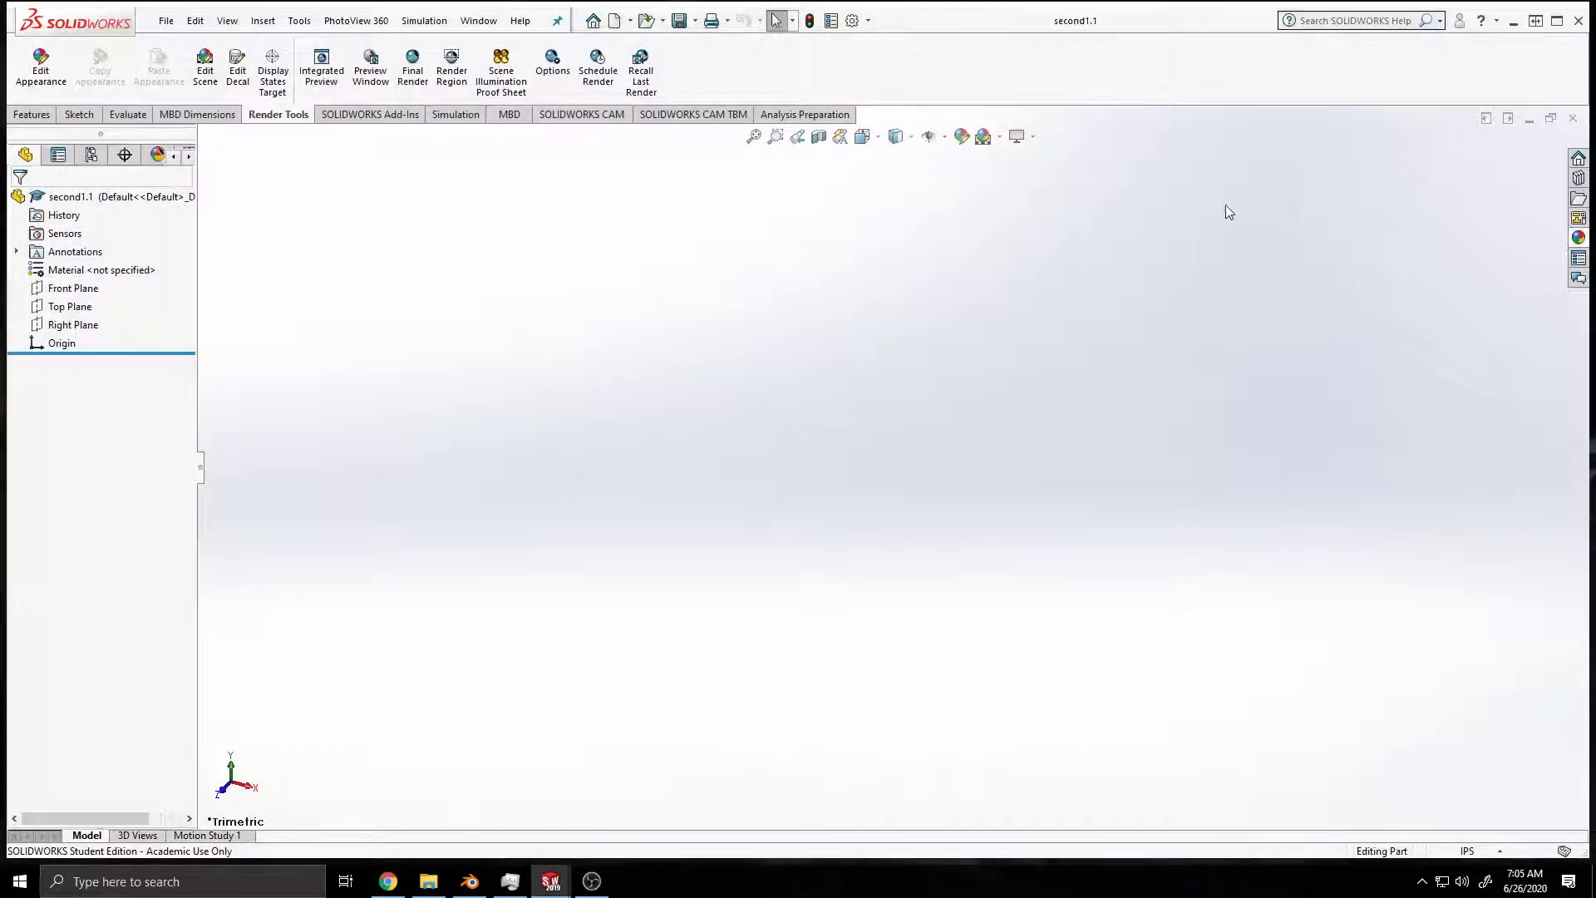
{"action": "left_click", "coordinate": [1558, 22]}
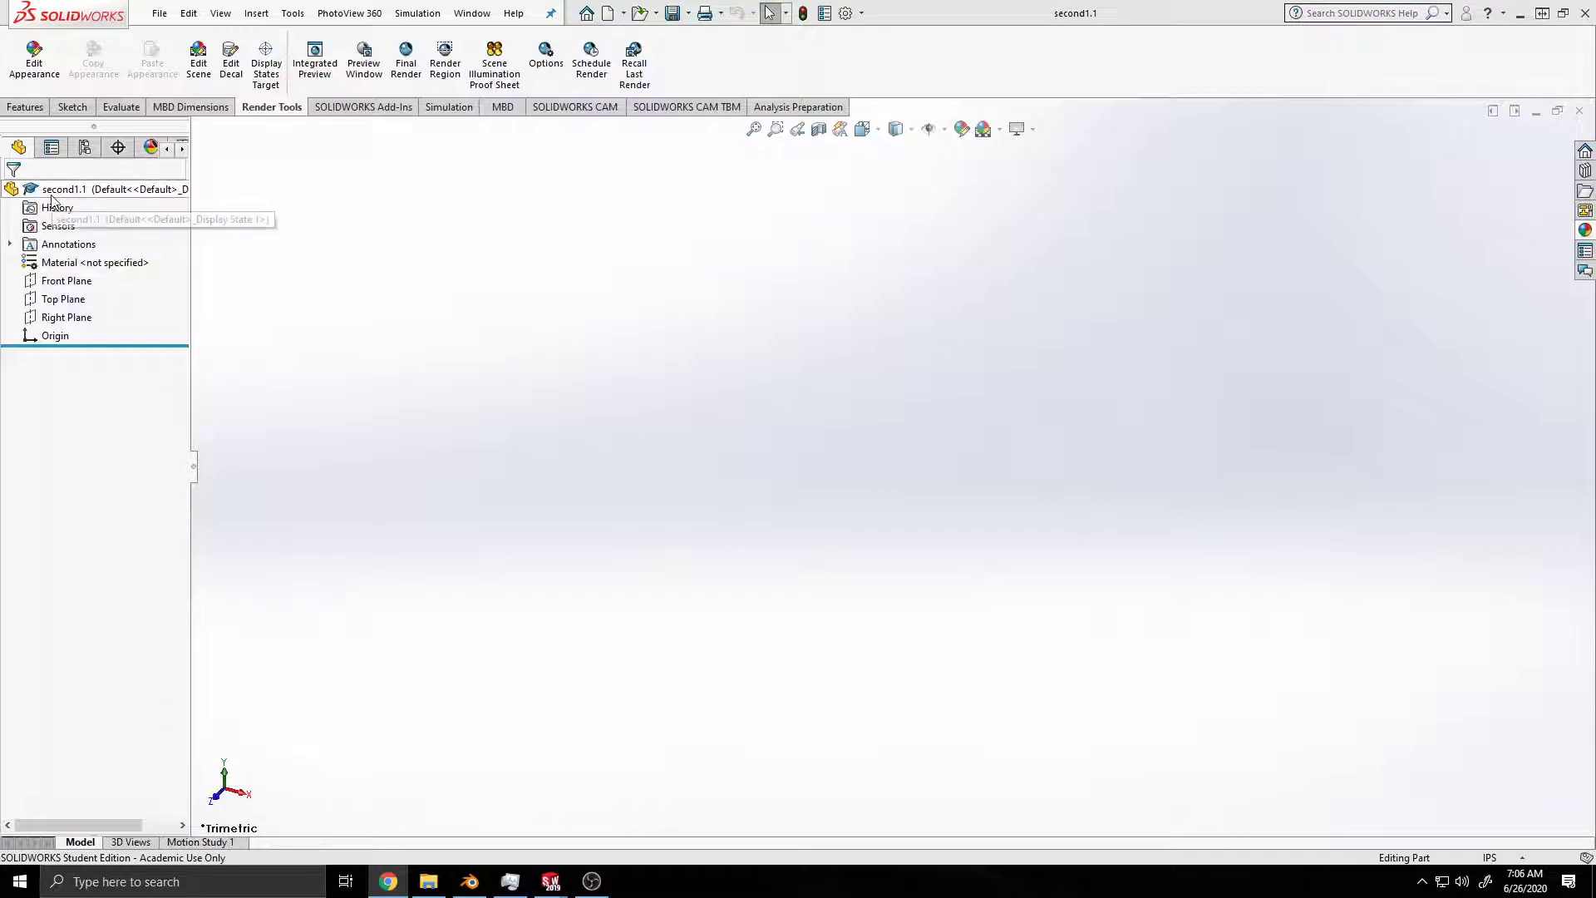
{"action": "left_click", "coordinate": [61, 285]}
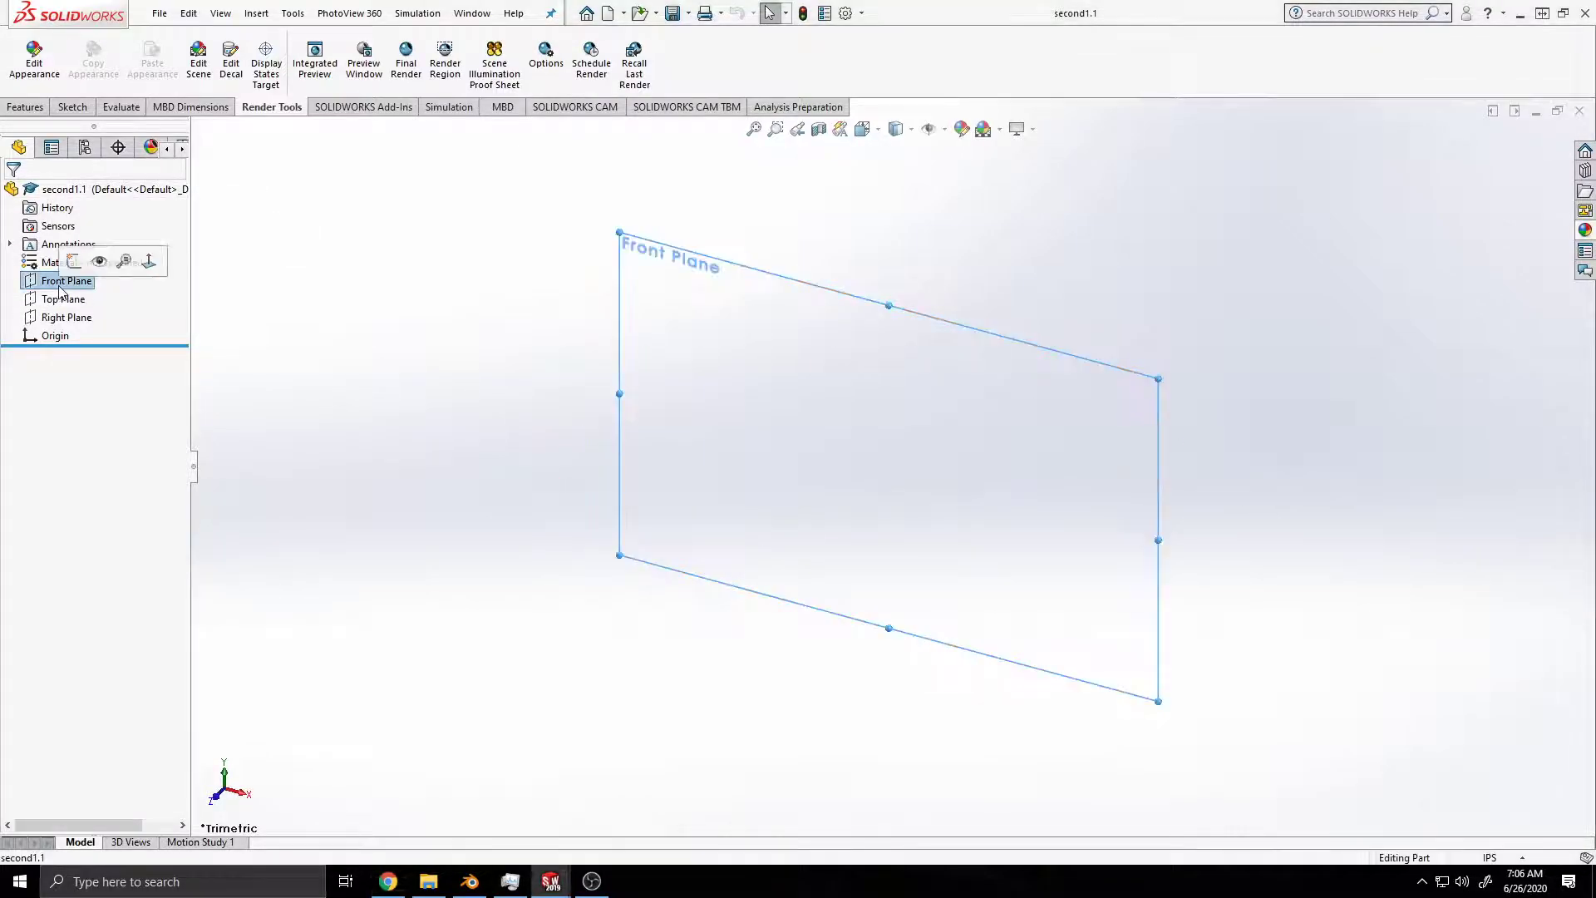
{"action": "left_click", "coordinate": [73, 107]}
{"action": "left_click", "coordinate": [68, 56]}
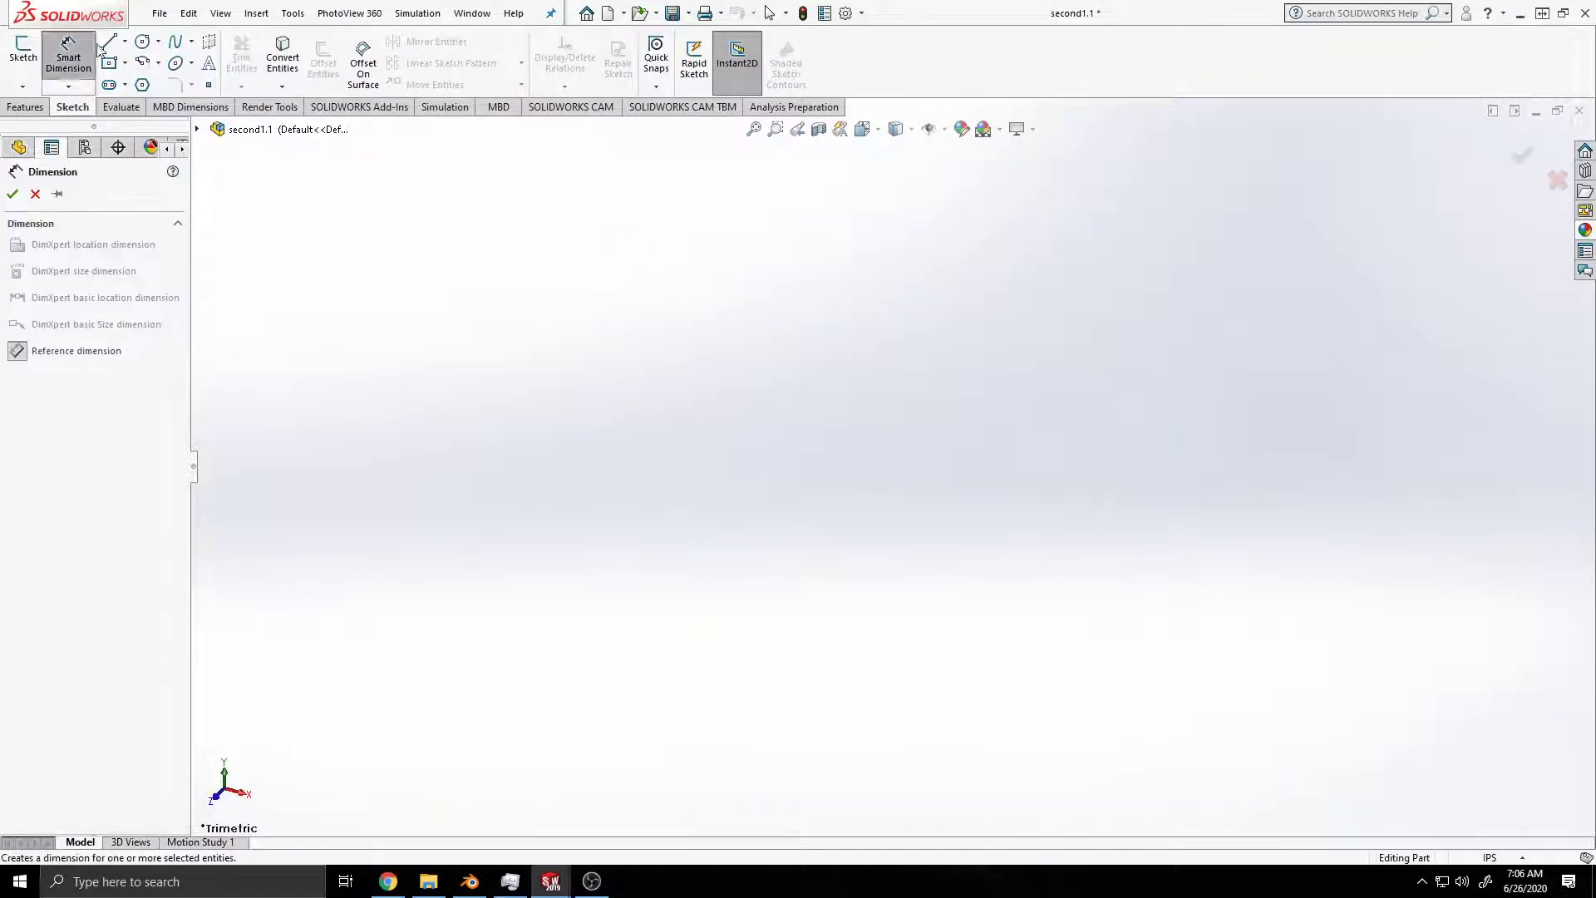
{"action": "left_click", "coordinate": [23, 52]}
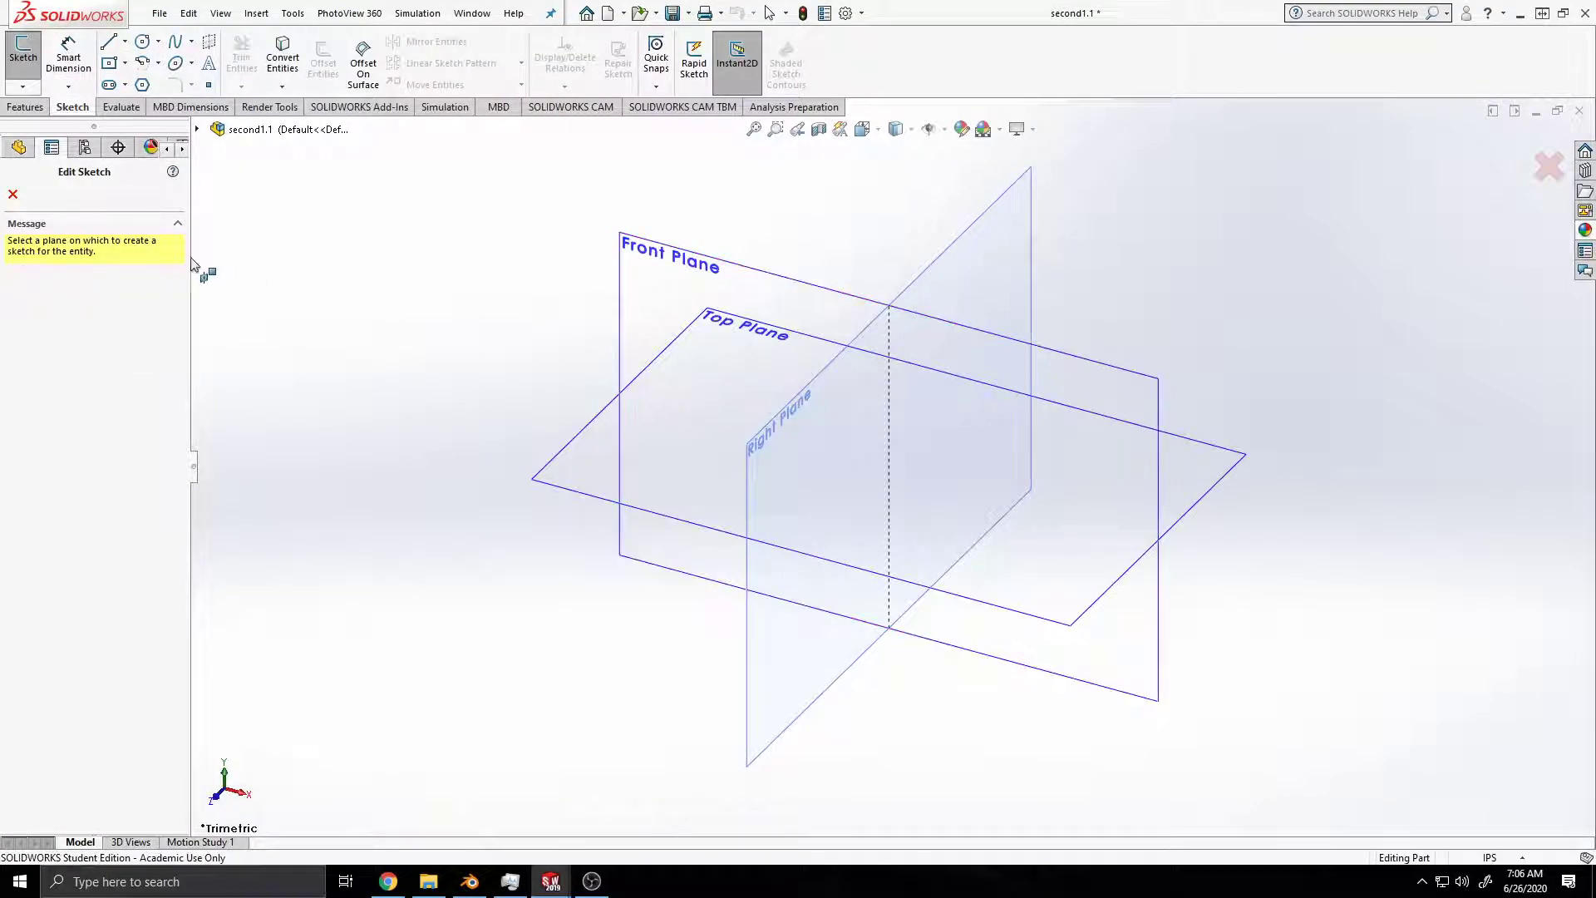
{"action": "key", "text": "Escape"}
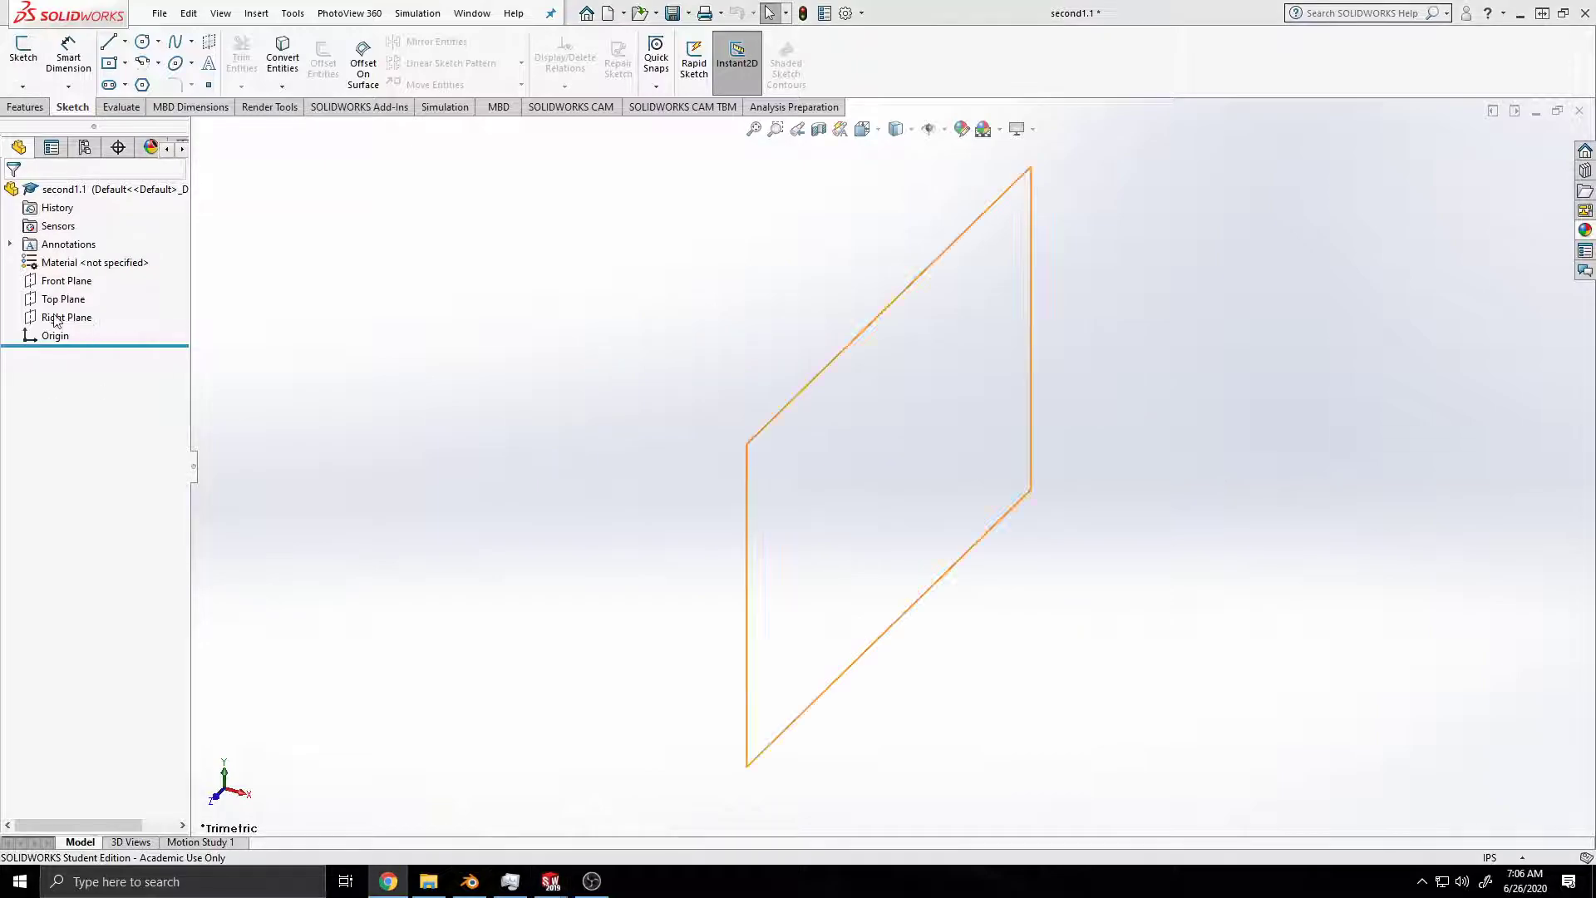
Step: Start a sketch on the Front Plane and draw a vertical line about 2.04 in up from the origin
{"action": "left_click", "coordinate": [67, 280]}
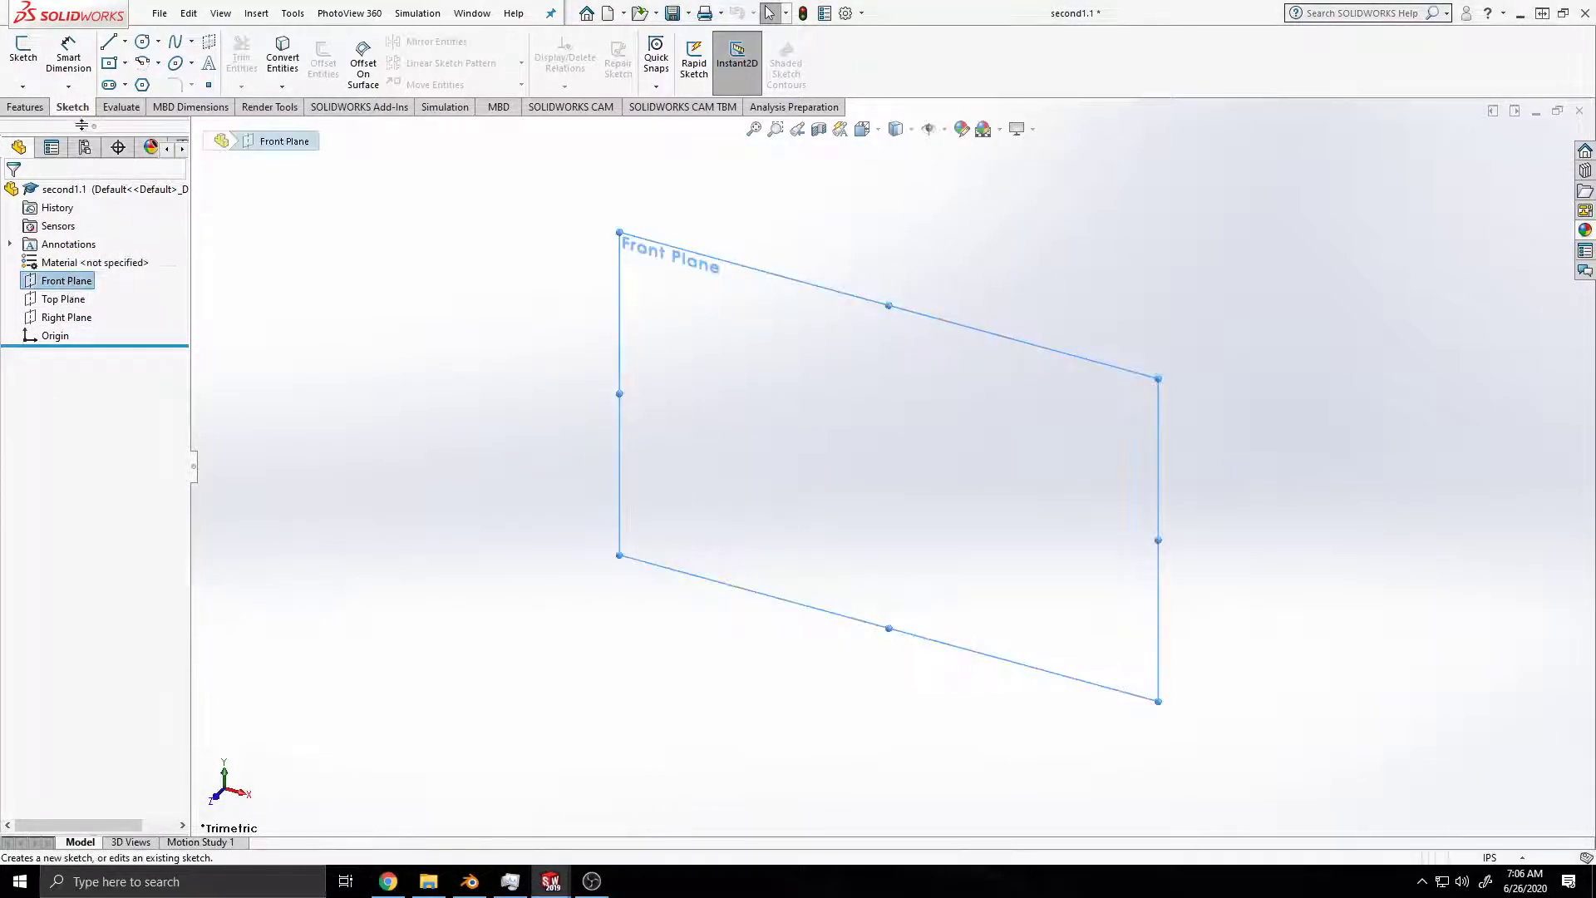
{"action": "left_click", "coordinate": [23, 50]}
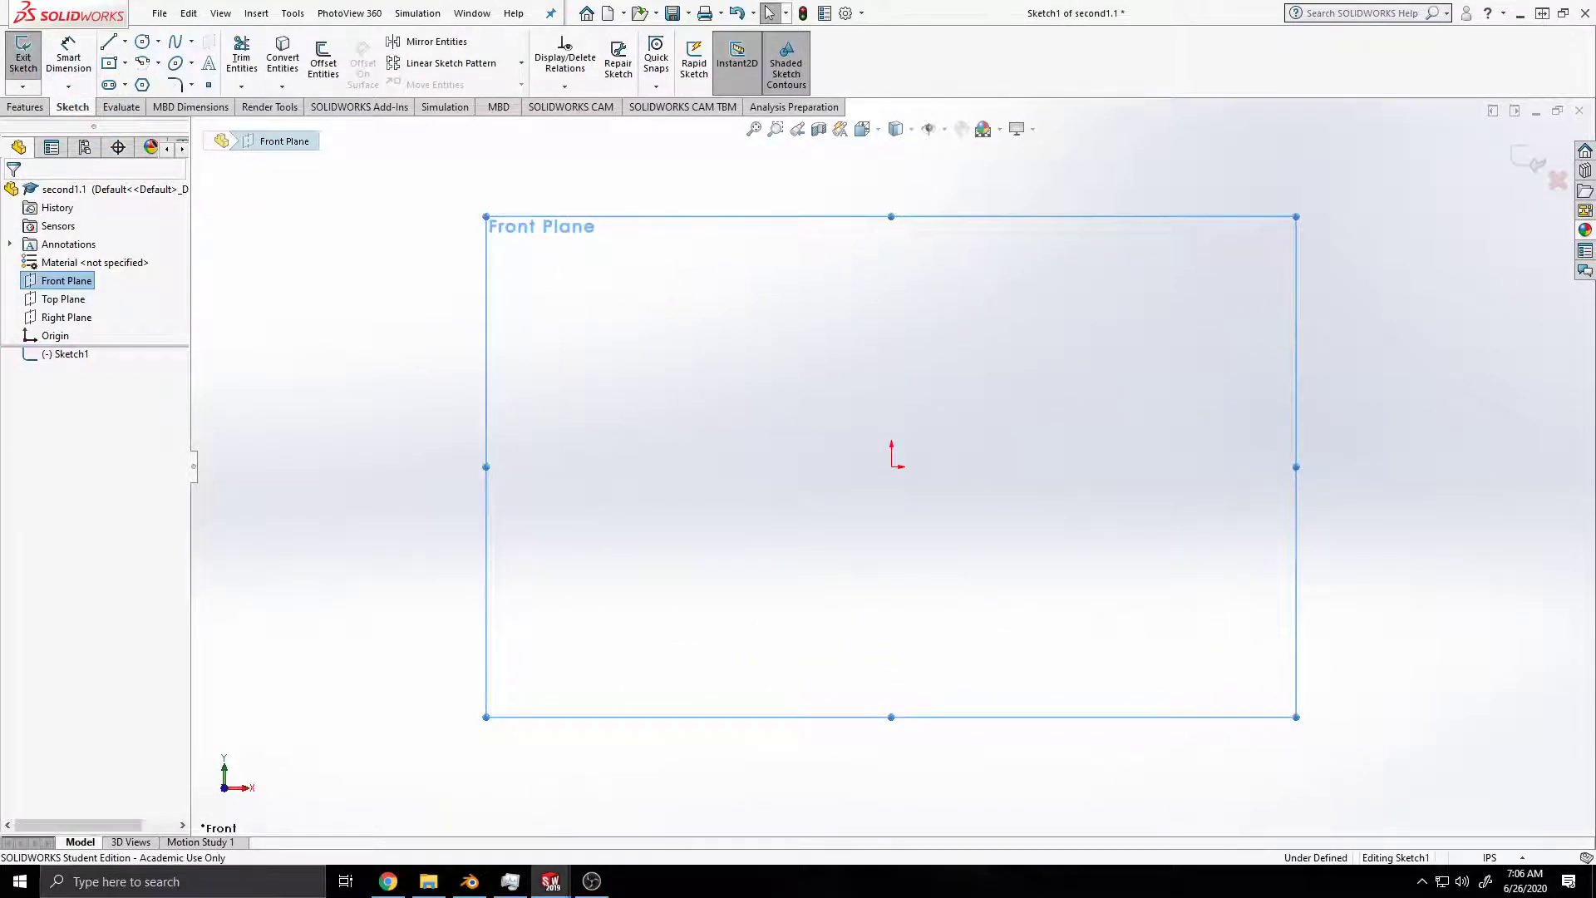
{"action": "left_click", "coordinate": [108, 44]}
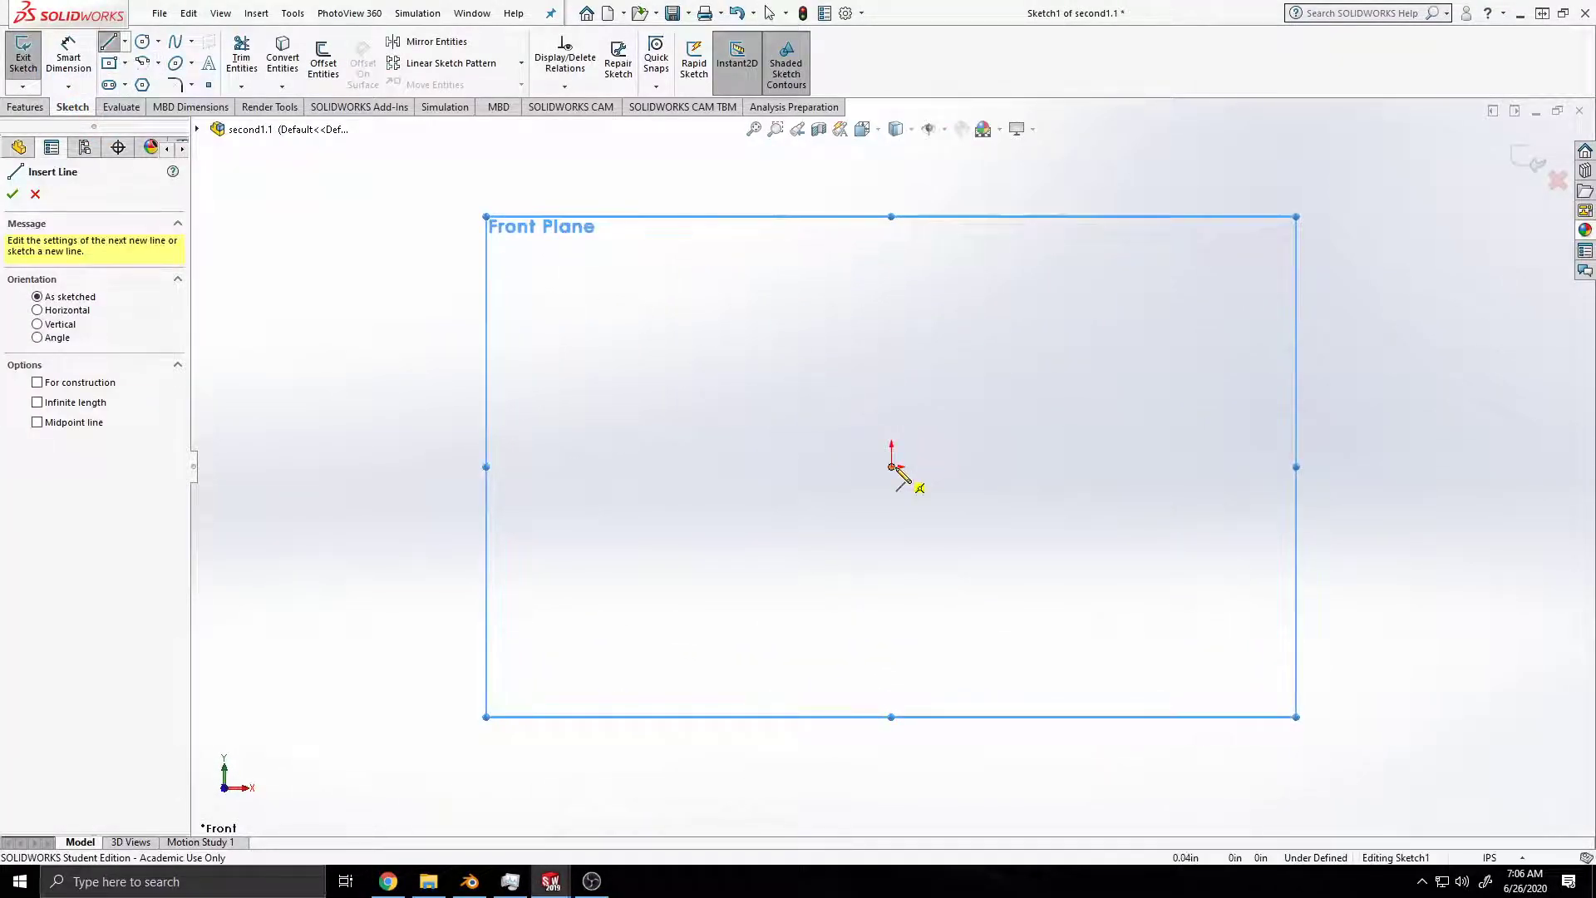
{"action": "left_click", "coordinate": [894, 465]}
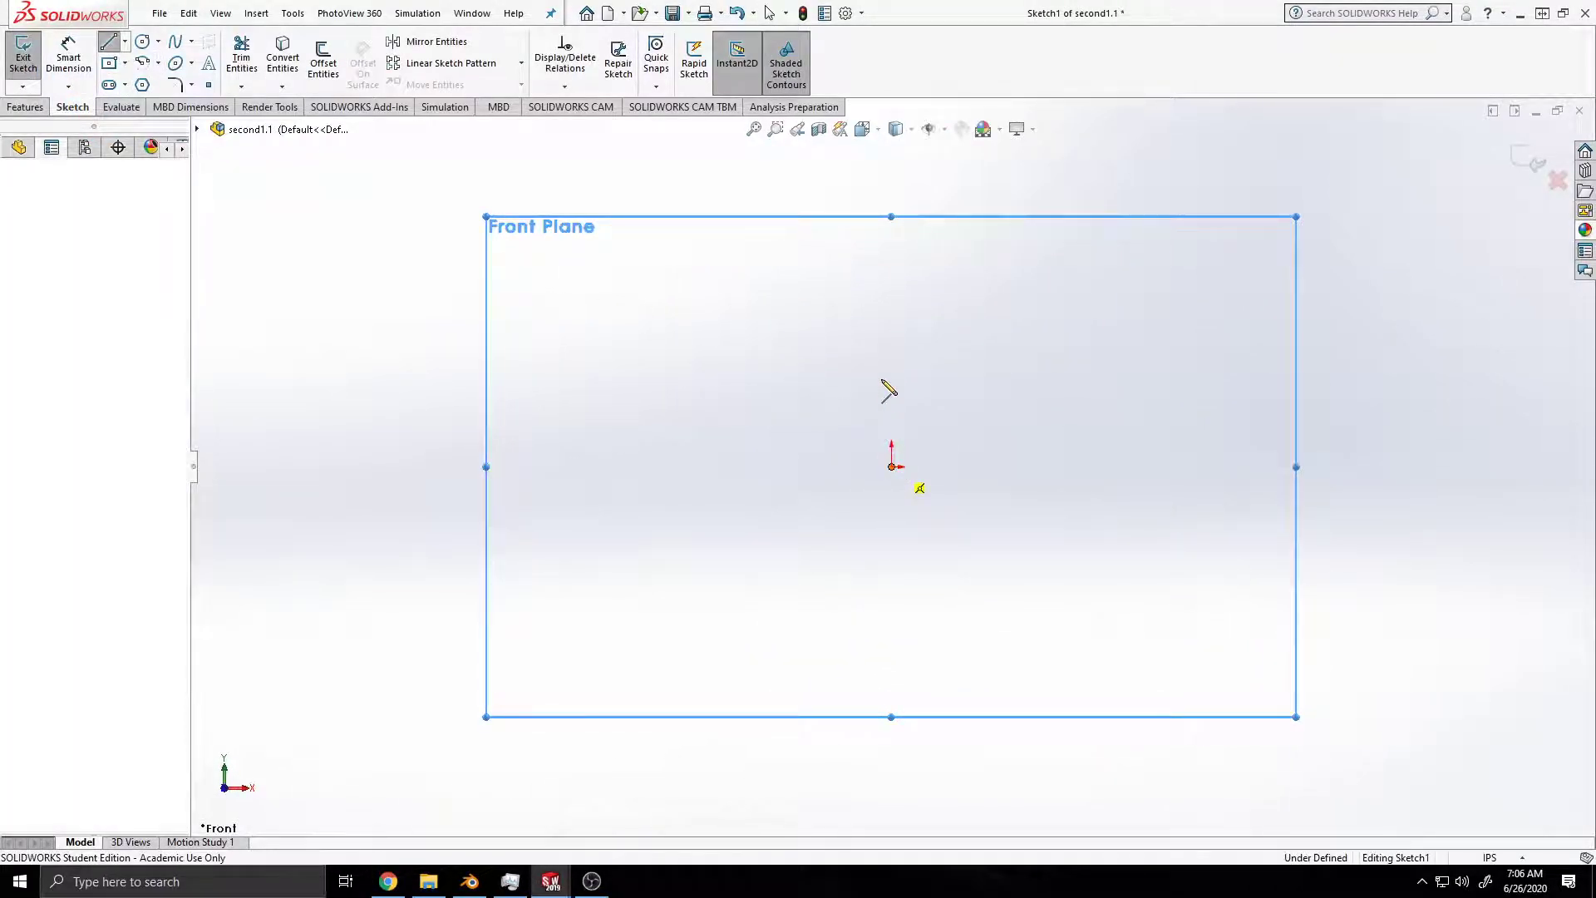
{"action": "left_click", "coordinate": [892, 236]}
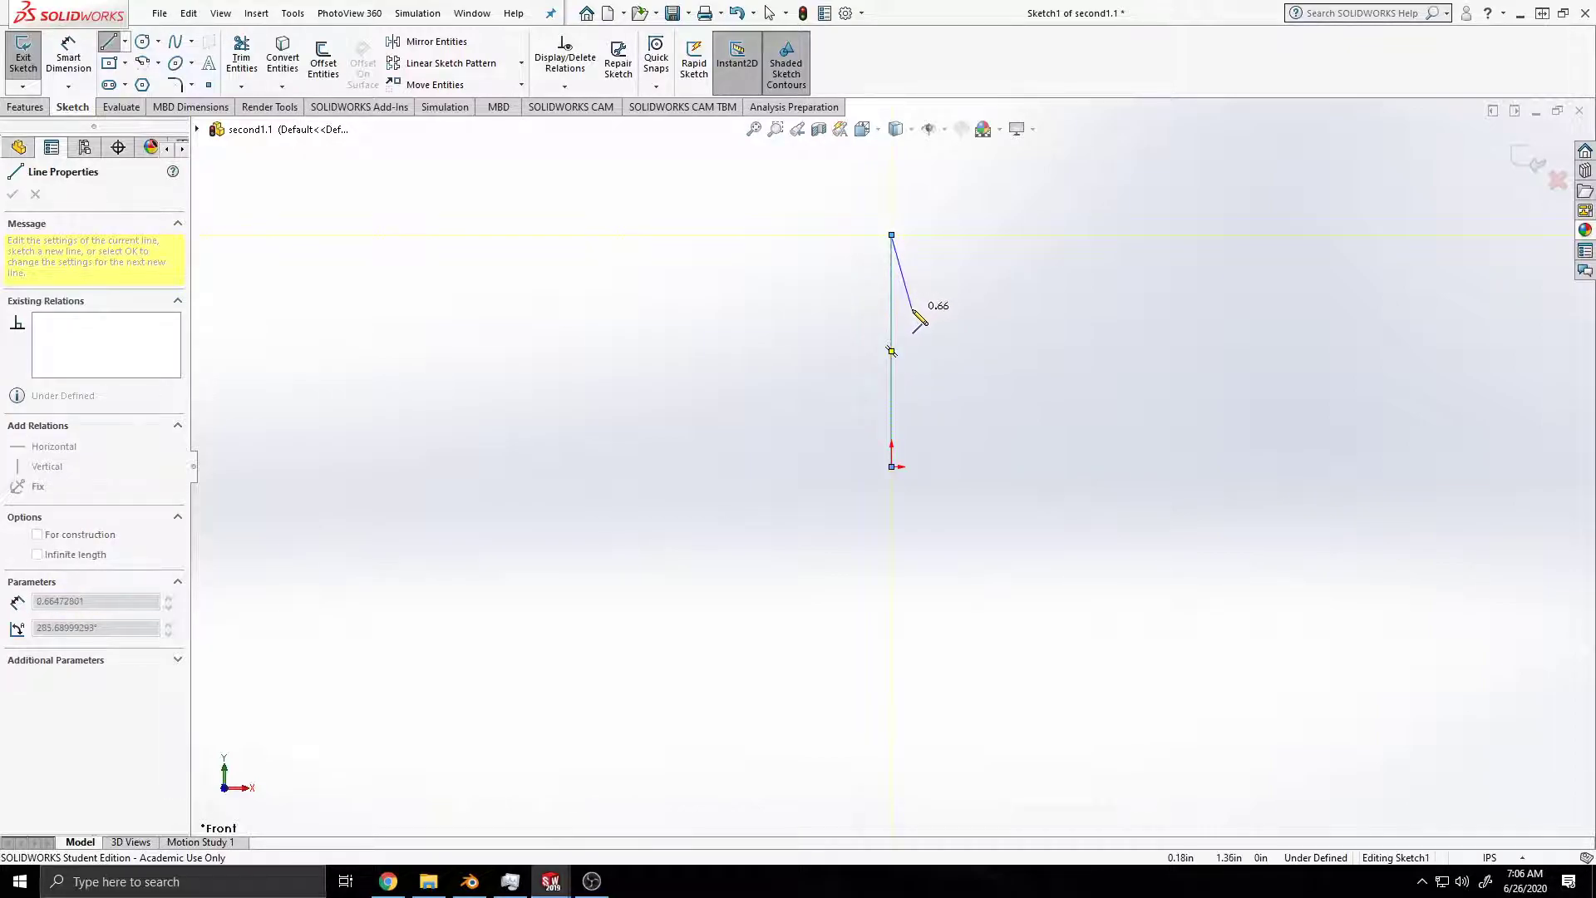
{"action": "key", "text": "Escape"}
{"action": "key", "text": "Escape"}
{"action": "left_click", "coordinate": [891, 467]}
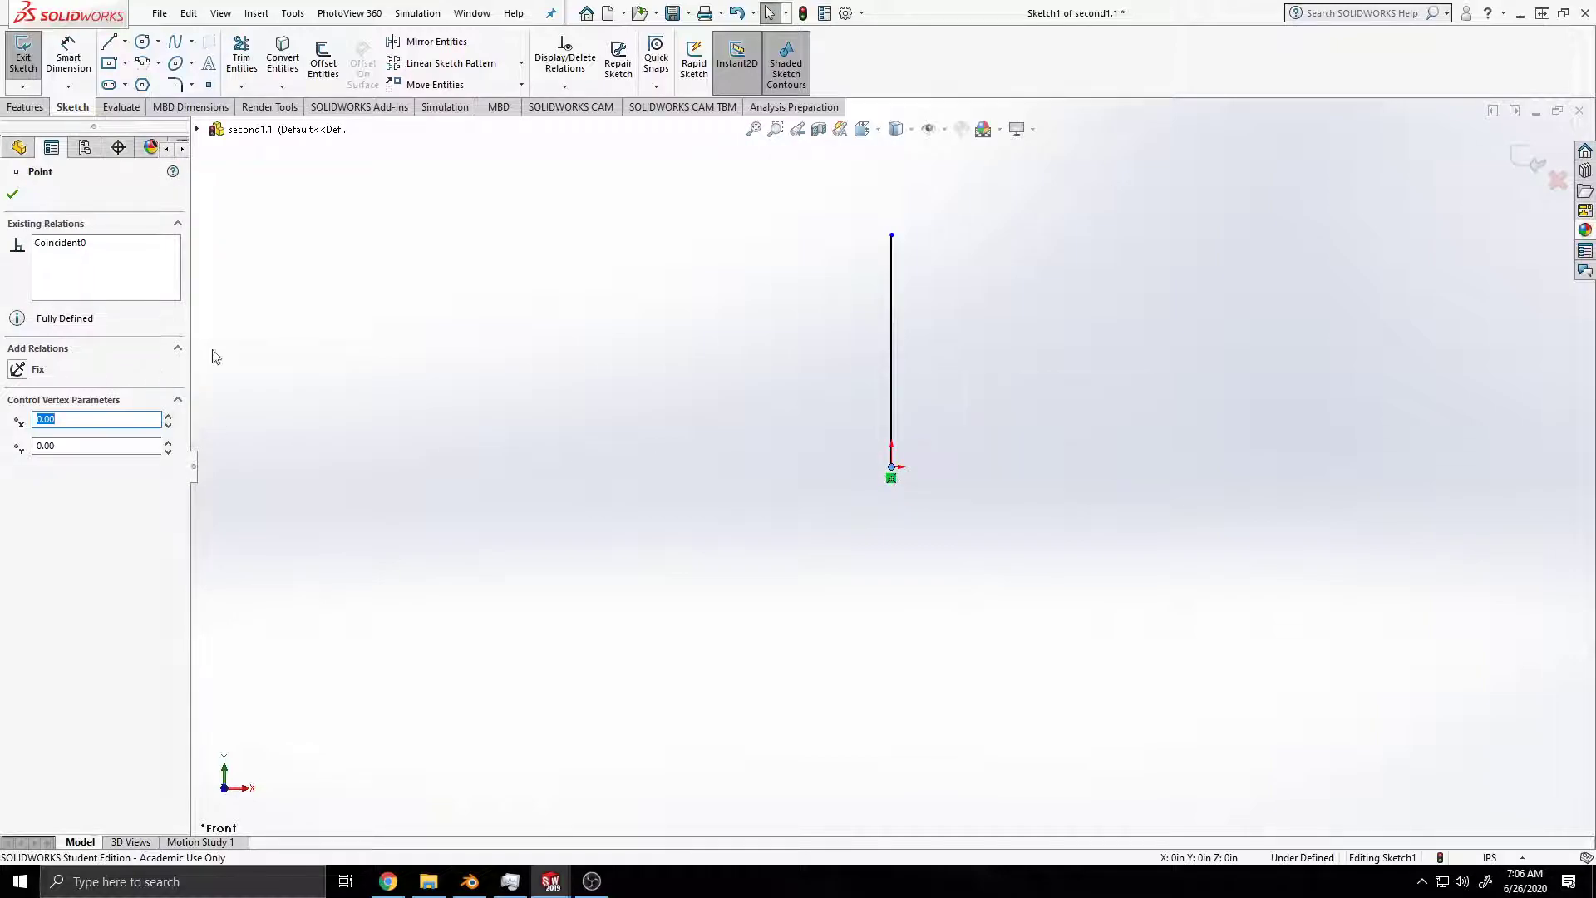
{"action": "left_click", "coordinate": [316, 213]}
Step: Draw a stepped chain of lines from the origin: about 0.25 in left, 1.71 in up, 0.3 in left and 0.11 in up
{"action": "left_click", "coordinate": [108, 42]}
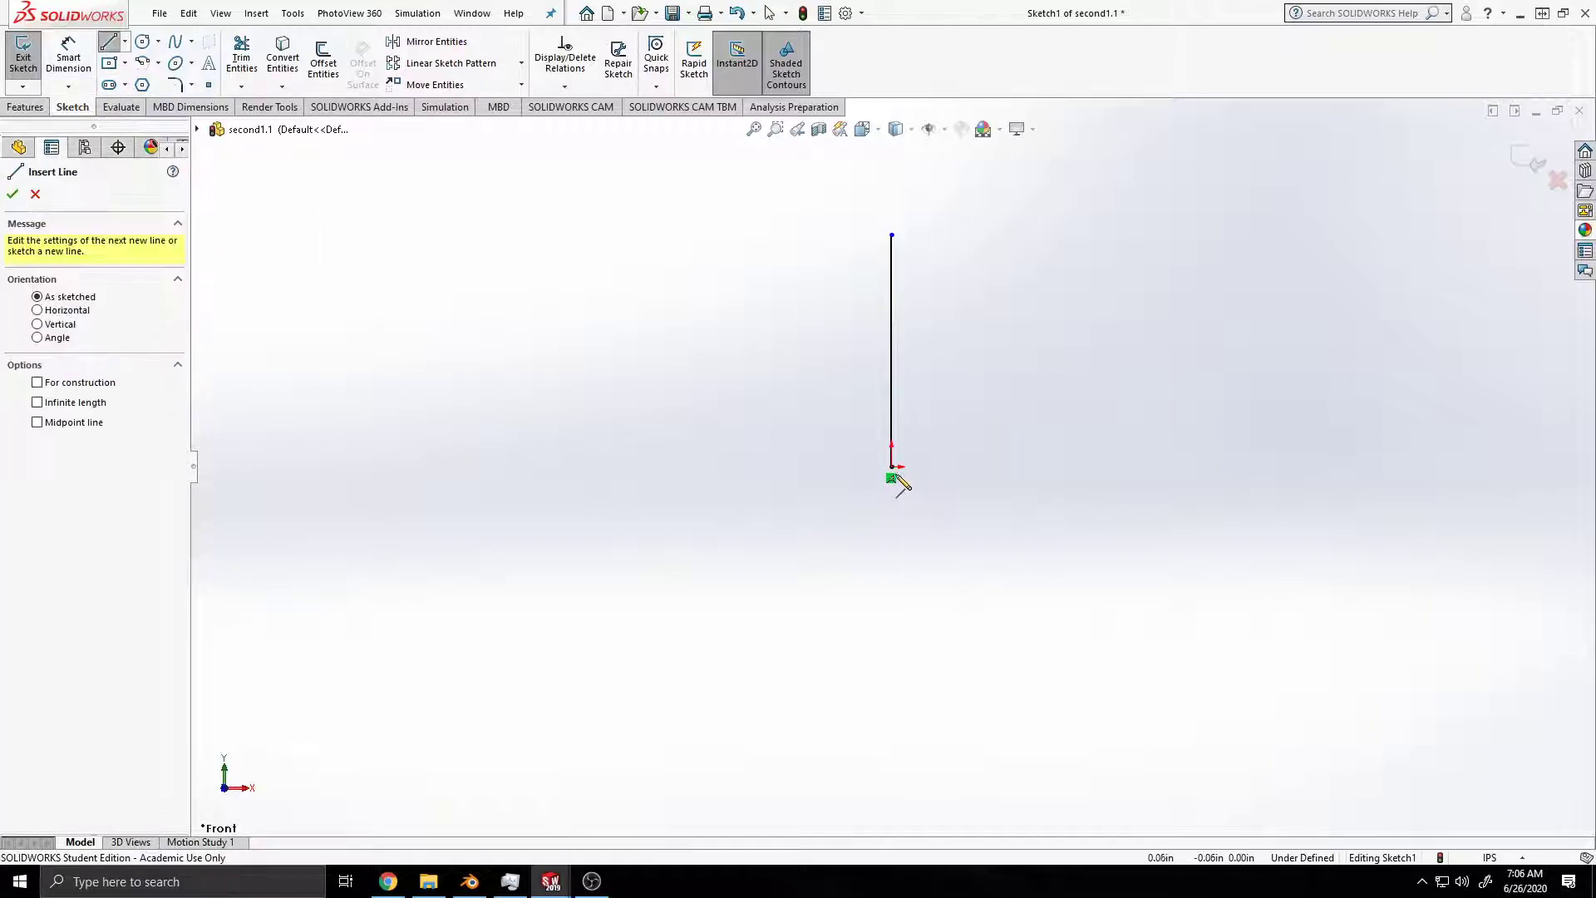
{"action": "left_click", "coordinate": [891, 468]}
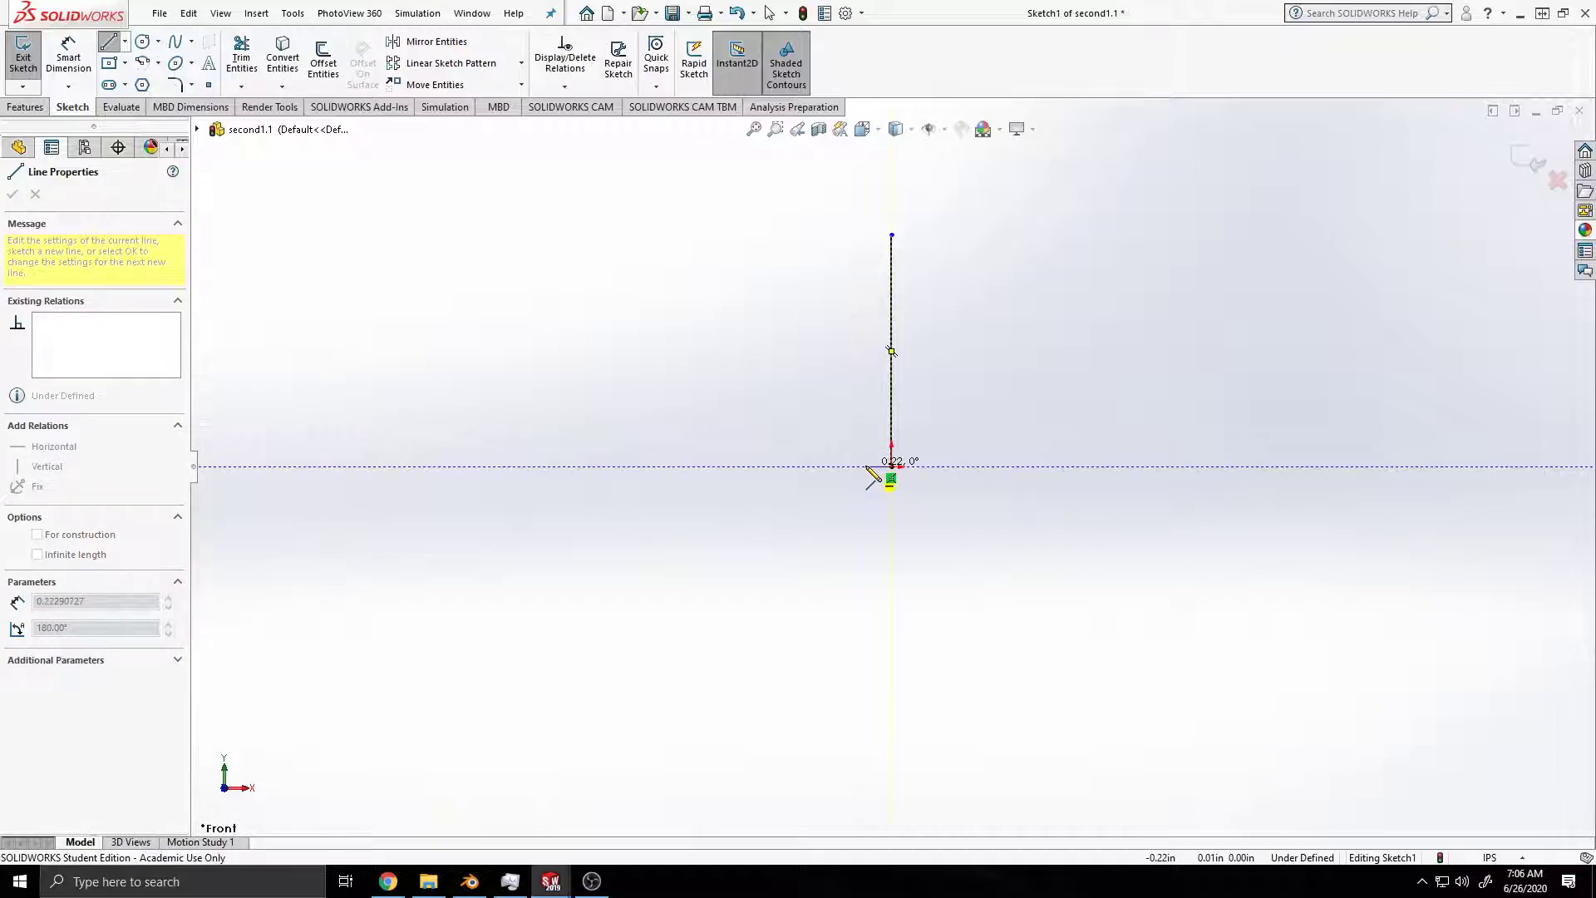
{"action": "left_click", "coordinate": [865, 467]}
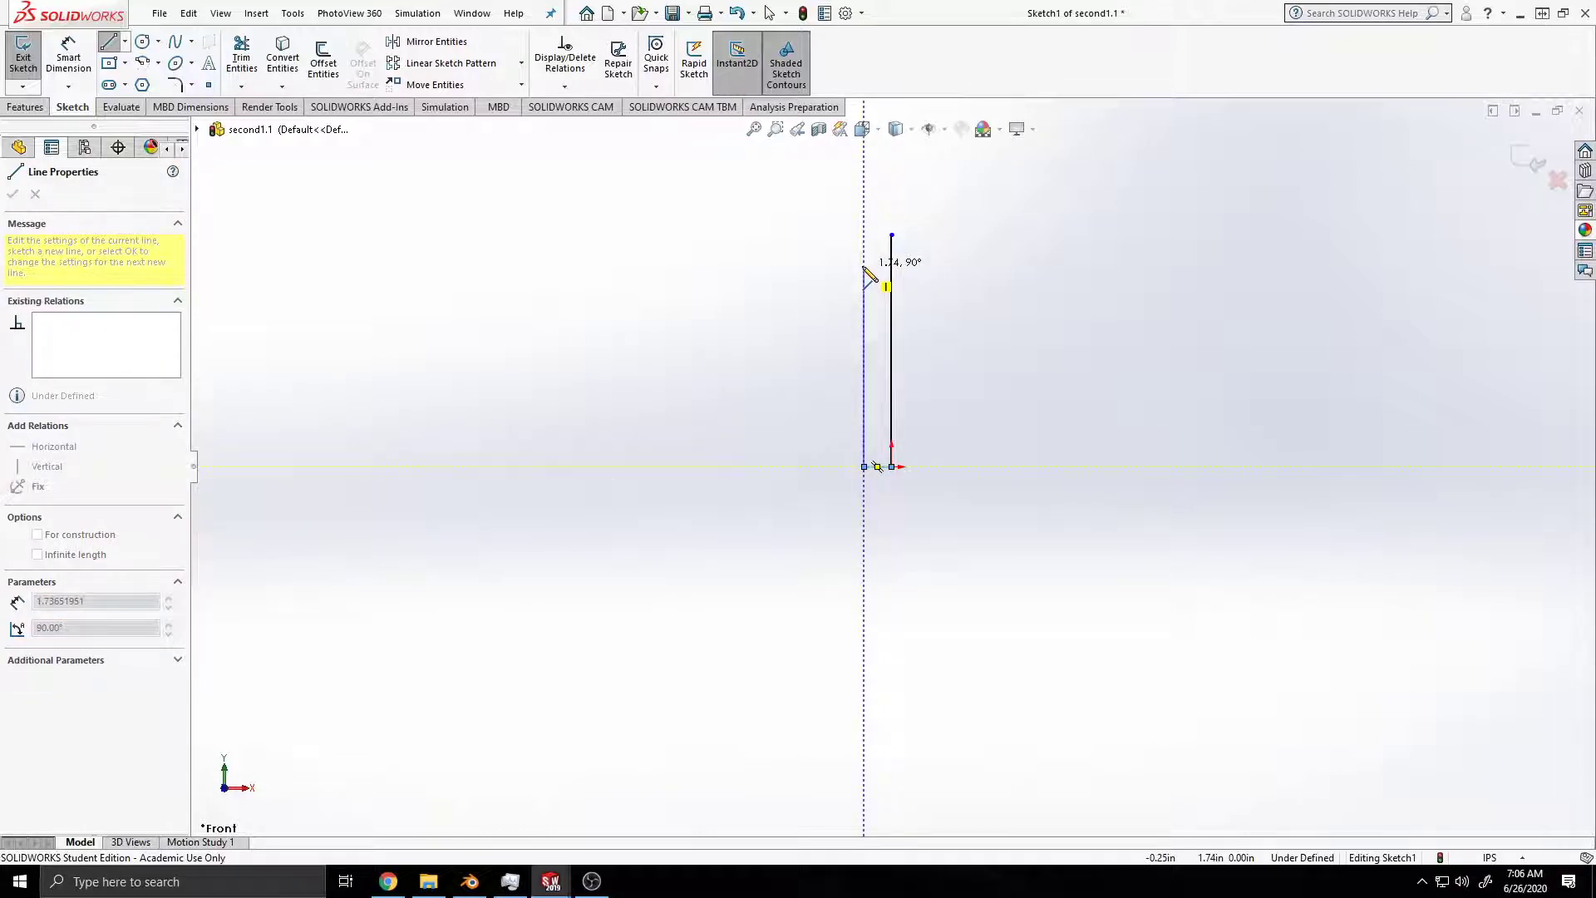
{"action": "left_click", "coordinate": [864, 269]}
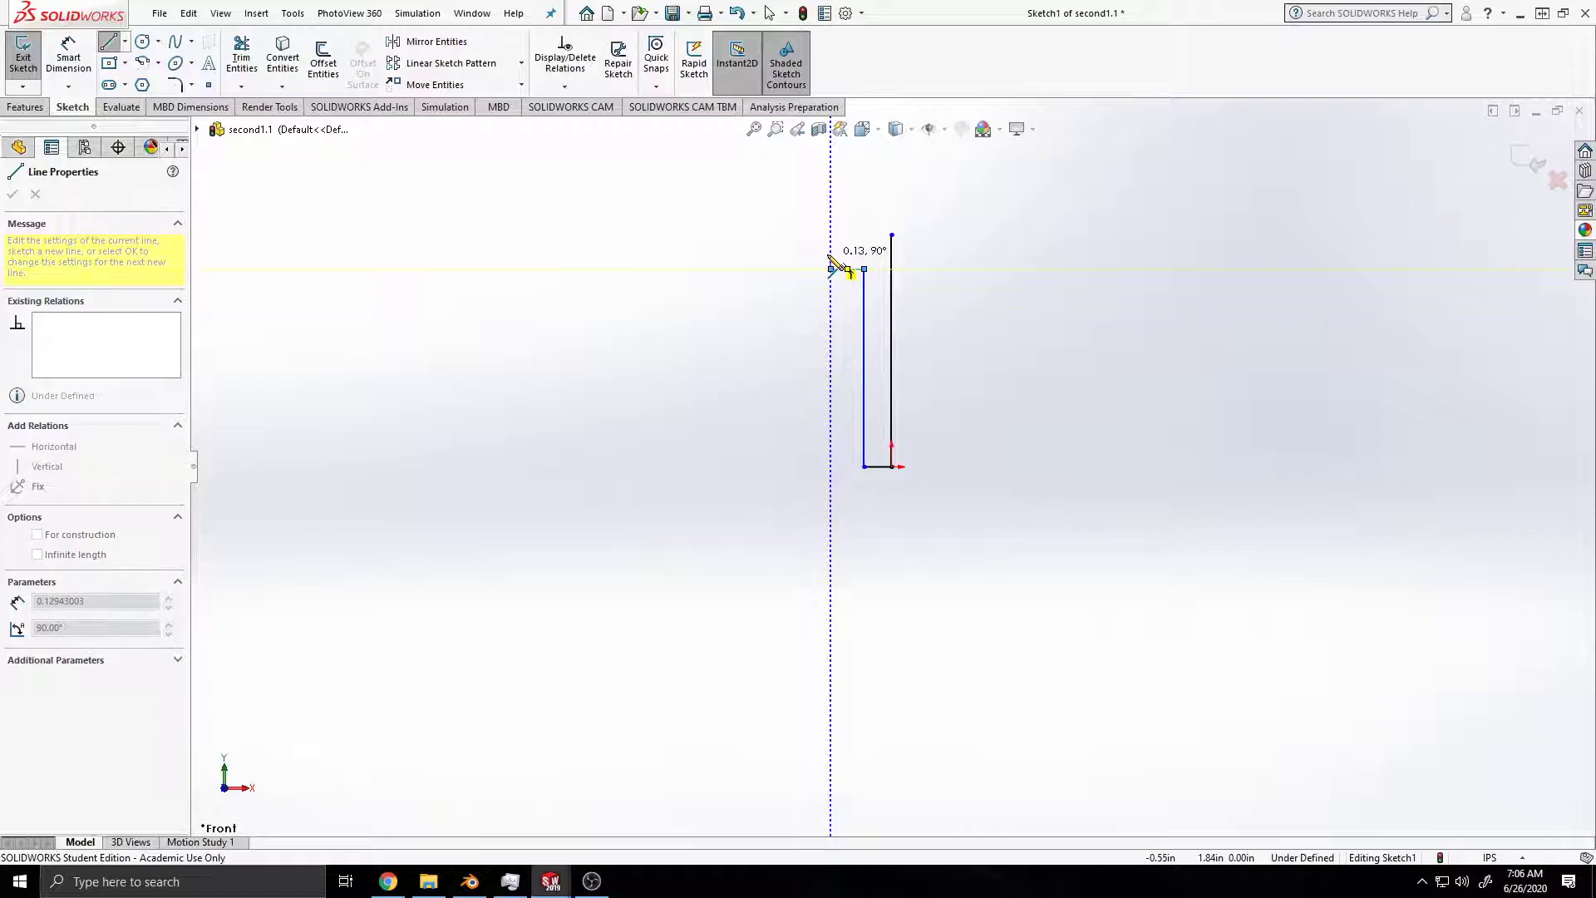
{"action": "left_click", "coordinate": [830, 269]}
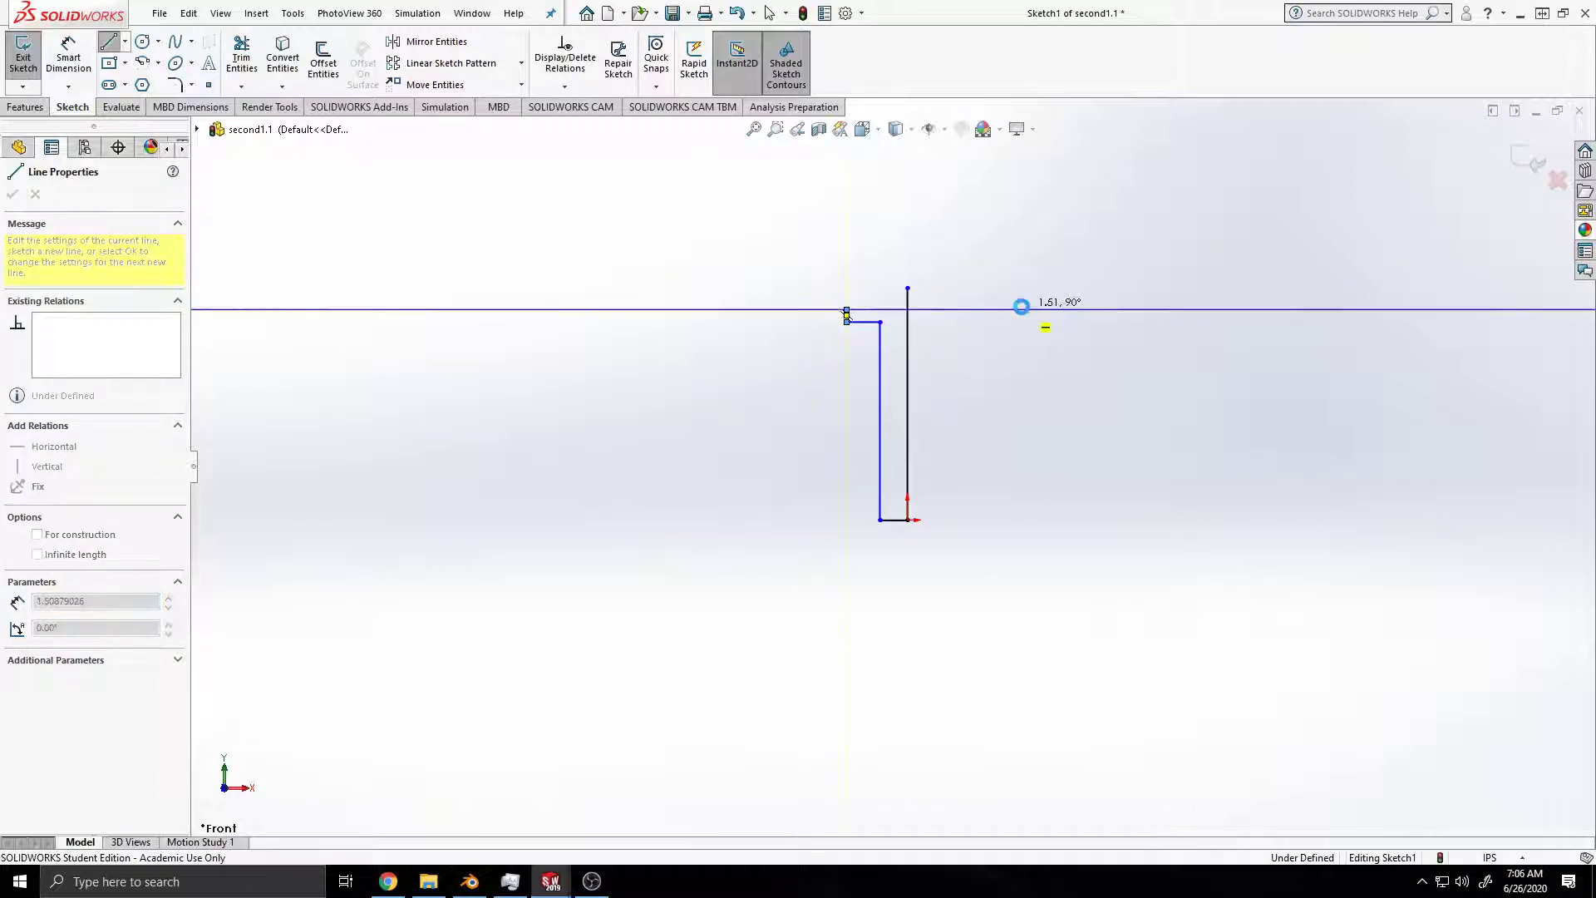
{"action": "key", "text": "Escape"}
{"action": "middle_click_drag", "start_coordinate": [1019, 474], "coordinate": [991, 516], "text": "ctrl"}
{"action": "scroll", "coordinate": [984, 505], "scroll_direction": "down", "scroll_amount": 4}
{"action": "mouse_move", "coordinate": [886, 448]}
{"action": "middle_mouse_down", "text": "ctrl"}
{"action": "mouse_move", "coordinate": [1055, 552]}
{"action": "mouse_move", "coordinate": [1076, 545]}
{"action": "middle_mouse_up", "text": "ctrl"}
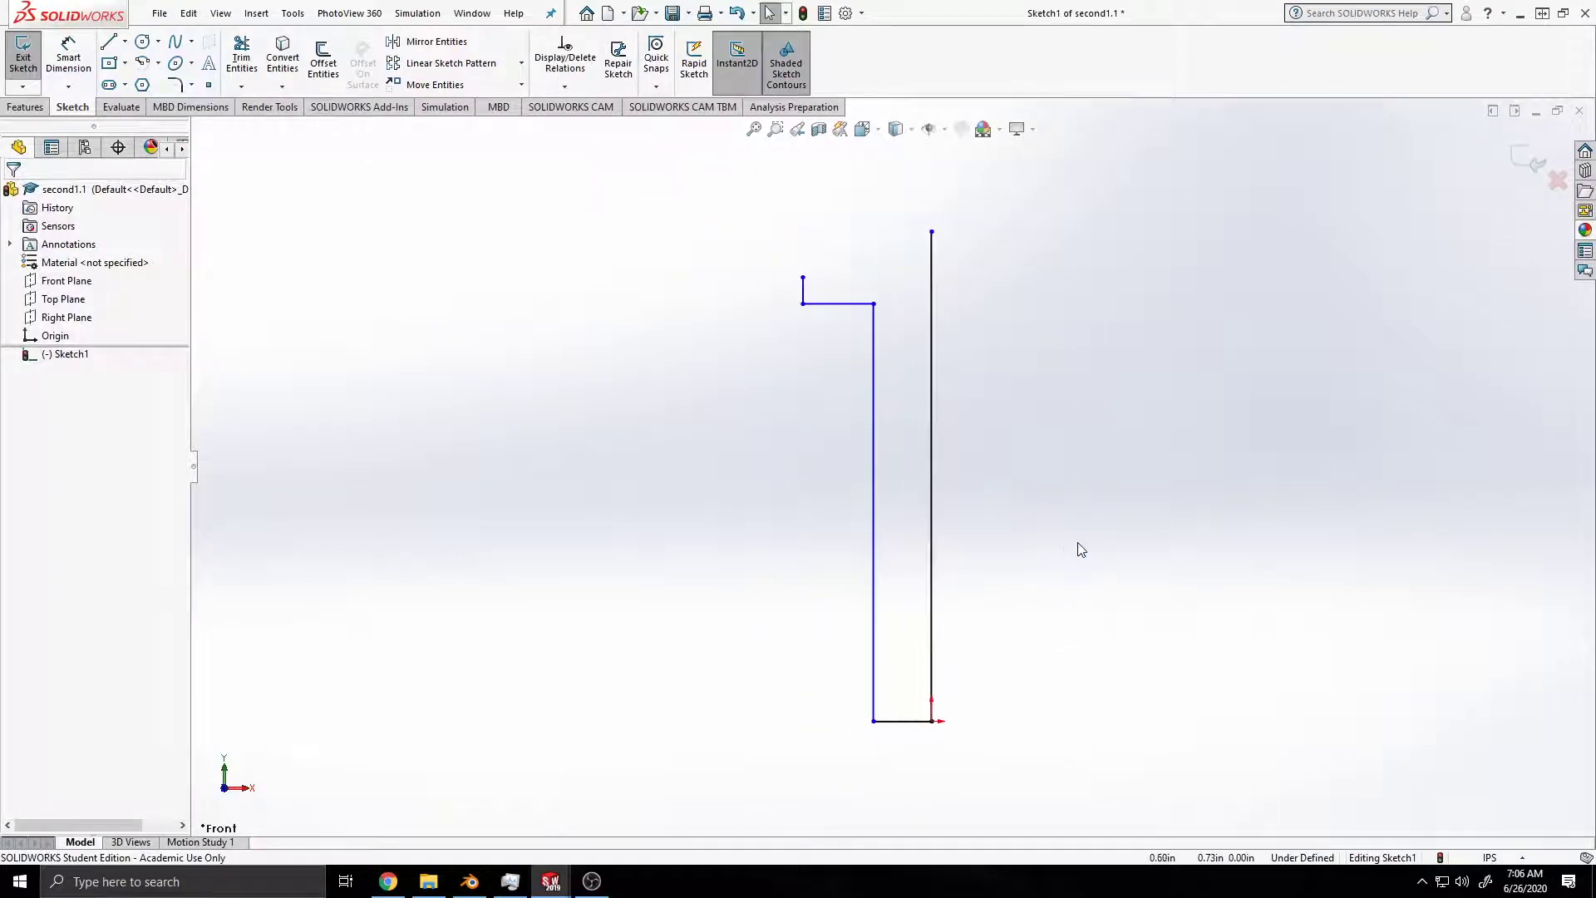
Step: Dimension the outer vertical line rising from the origin at 2 in
{"action": "key", "text": "ctrl+a"}
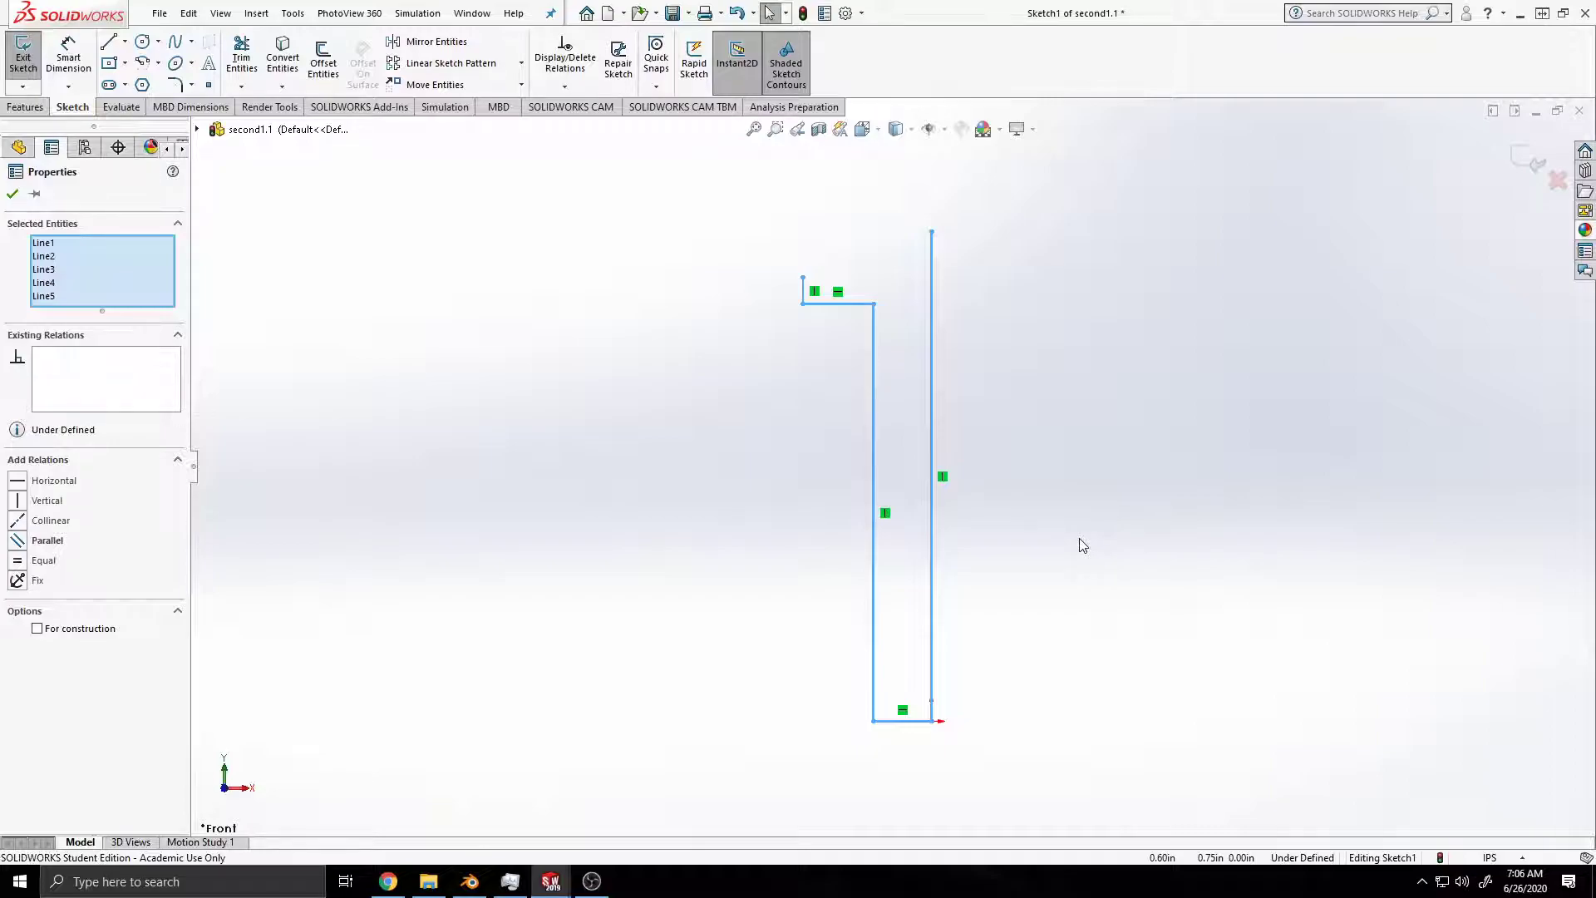
{"action": "left_click", "coordinate": [68, 58]}
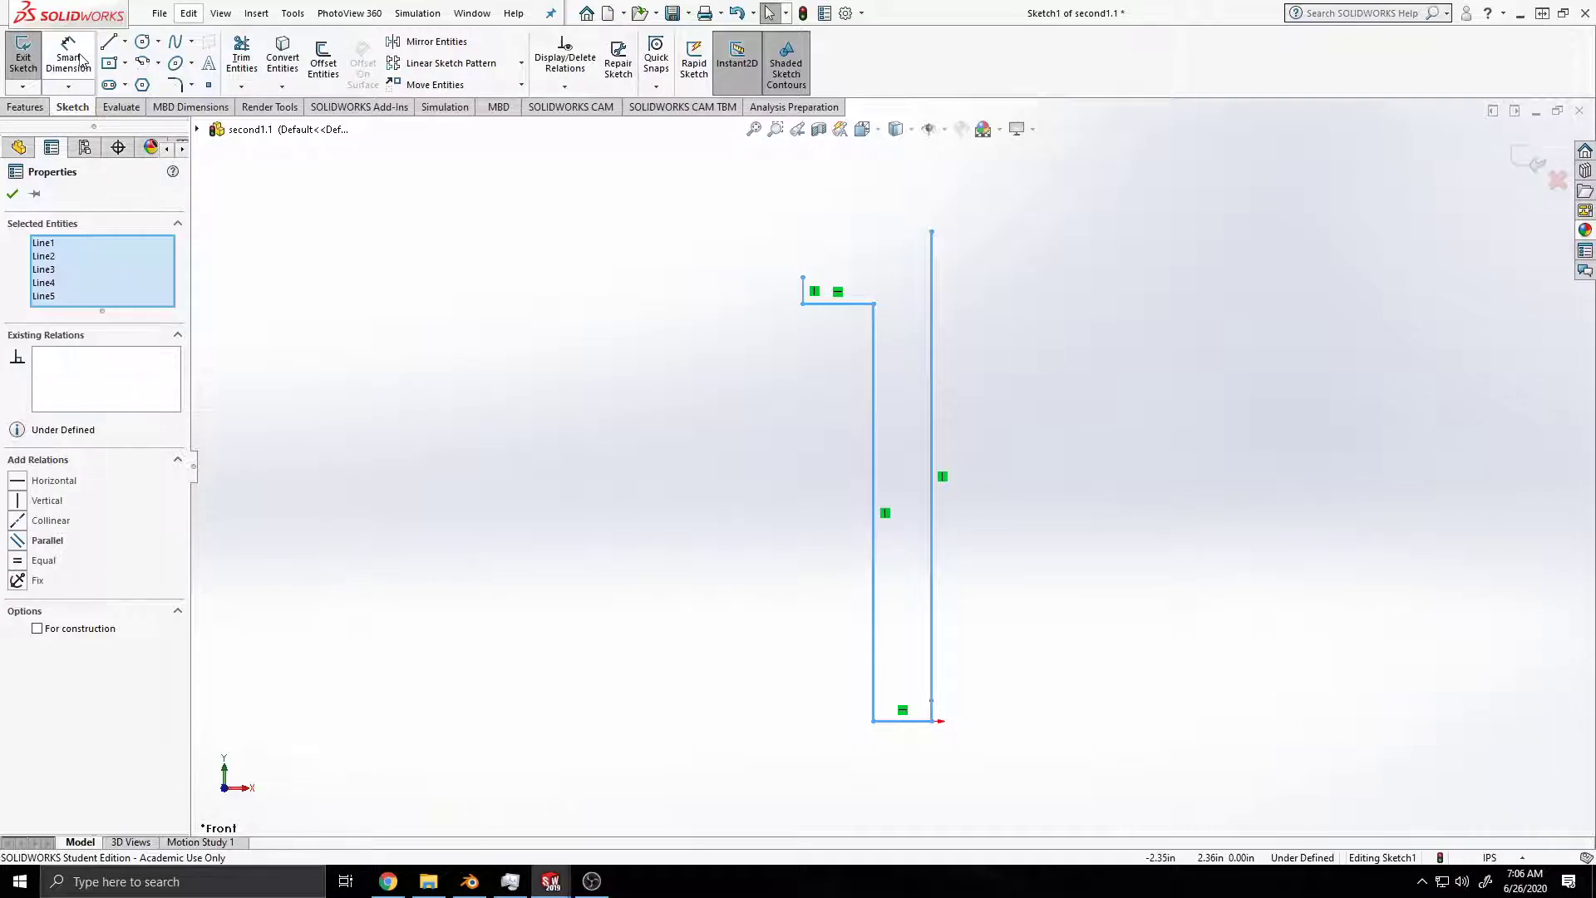
{"action": "left_click", "coordinate": [931, 424]}
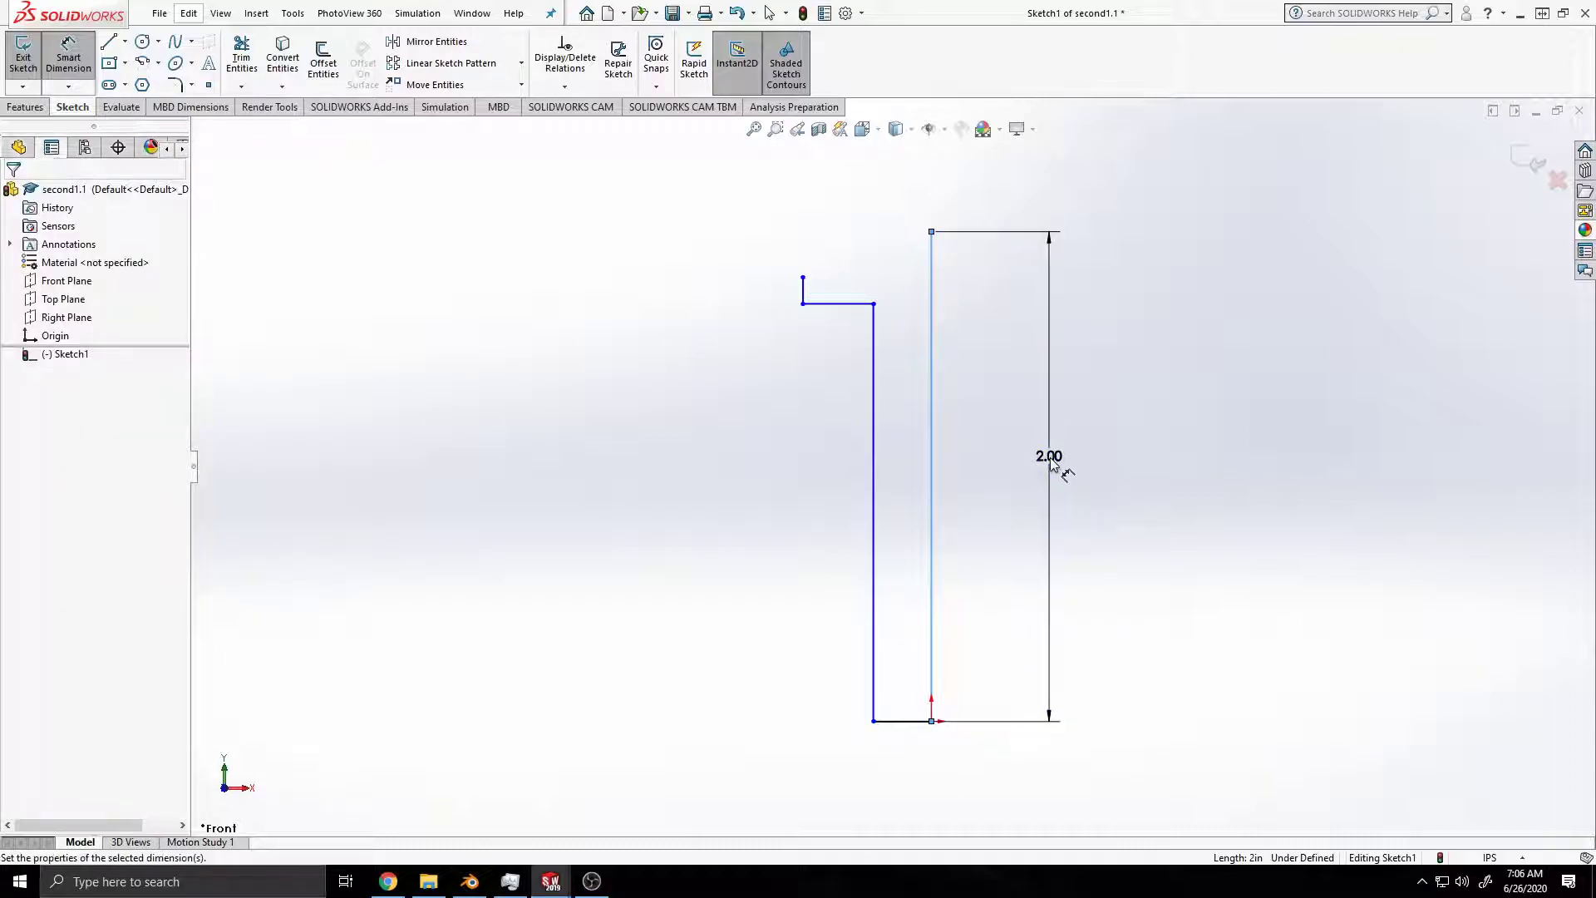
{"action": "left_click", "coordinate": [1049, 449]}
{"action": "type", "text": "2"}
{"action": "key", "text": "Return"}
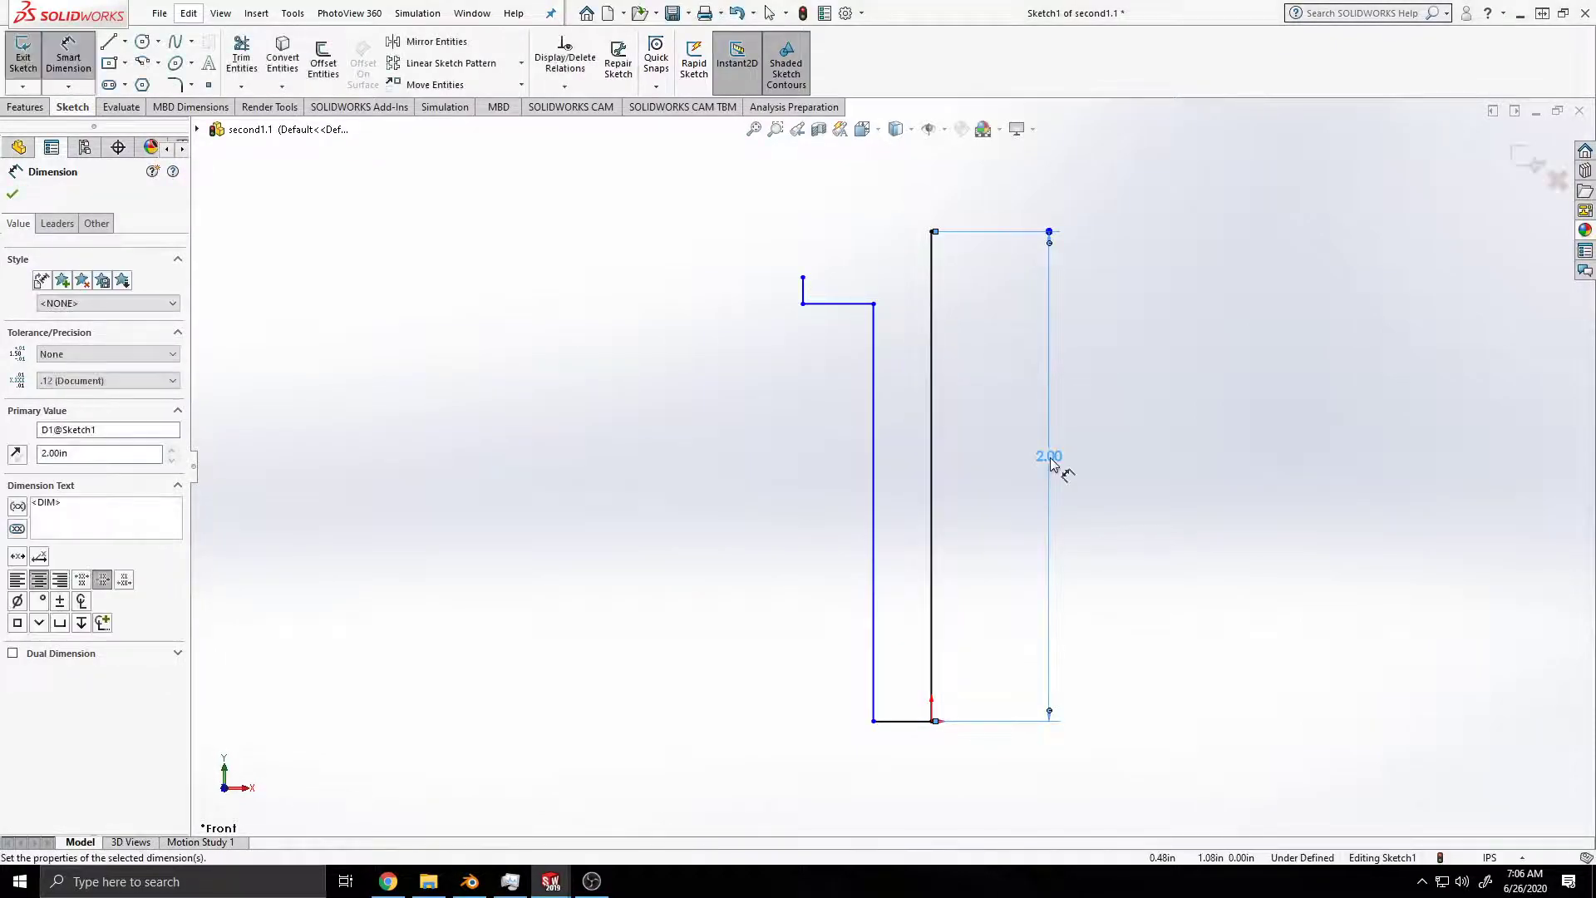
{"action": "key", "text": "Escape"}
Step: Dimension the long inner vertical line at 1.7 in and save the part
{"action": "left_click", "coordinate": [68, 59]}
{"action": "left_click", "coordinate": [870, 520]}
{"action": "left_click", "coordinate": [716, 500]}
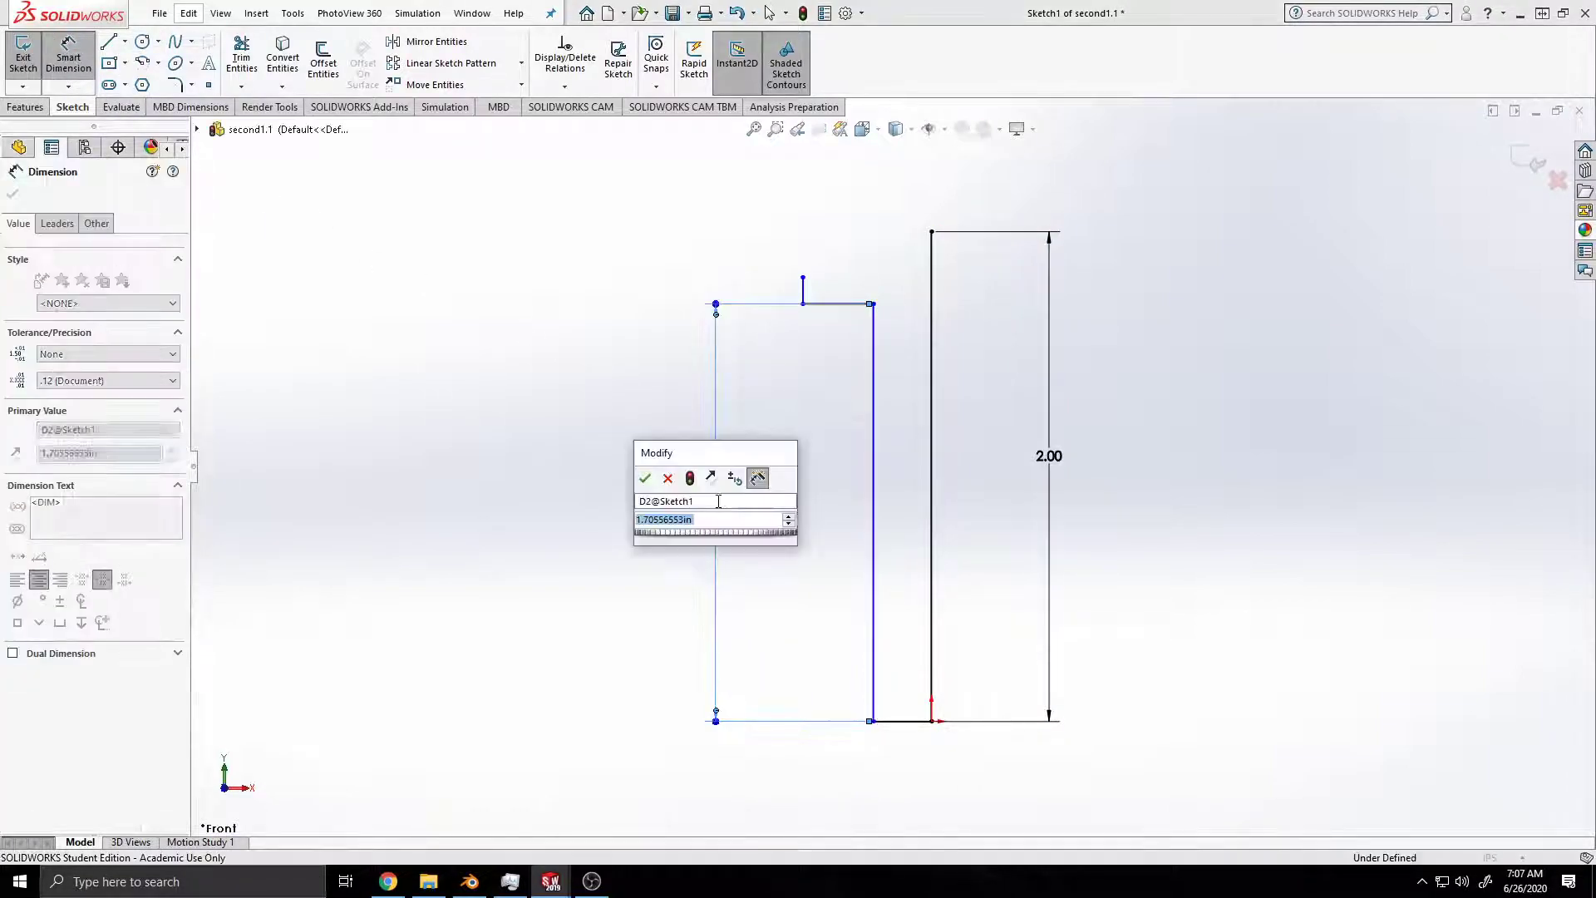
{"action": "type", "text": "1.7"}
{"action": "key", "text": "Return"}
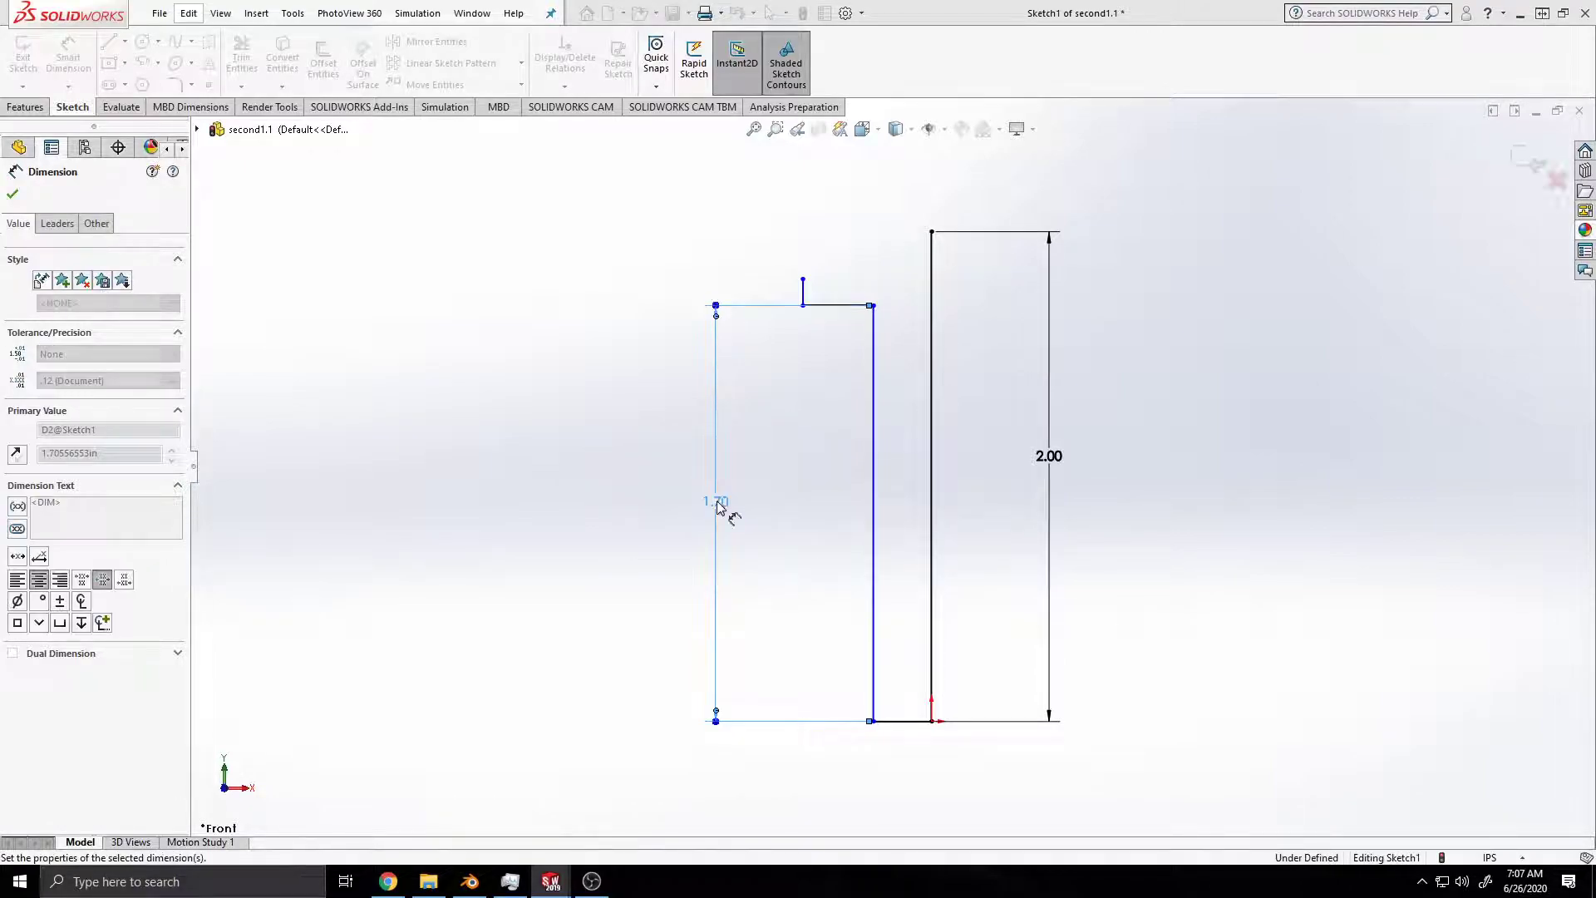
{"action": "key", "text": "ctrl+s"}
{"action": "key", "text": "Escape"}
{"action": "middle_click_drag", "start_coordinate": [1151, 592], "coordinate": [1167, 561], "text": "ctrl"}
Step: Delete the length dimension of the outer vertical line
{"action": "left_click", "coordinate": [1072, 428]}
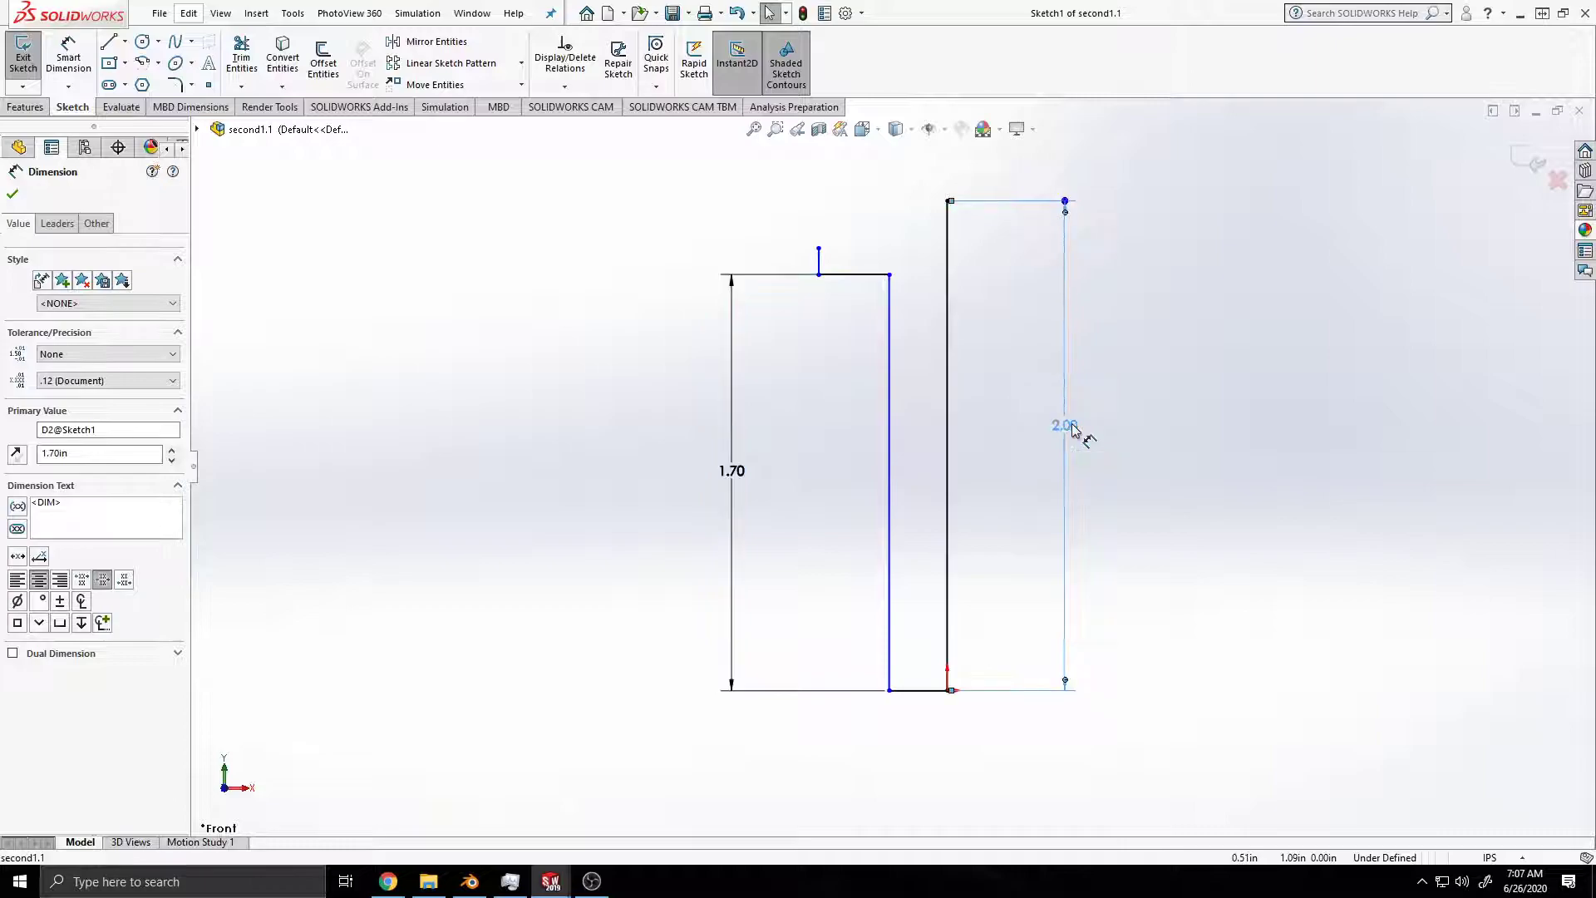
{"action": "right_click", "coordinate": [1072, 428]}
{"action": "left_click", "coordinate": [1093, 536]}
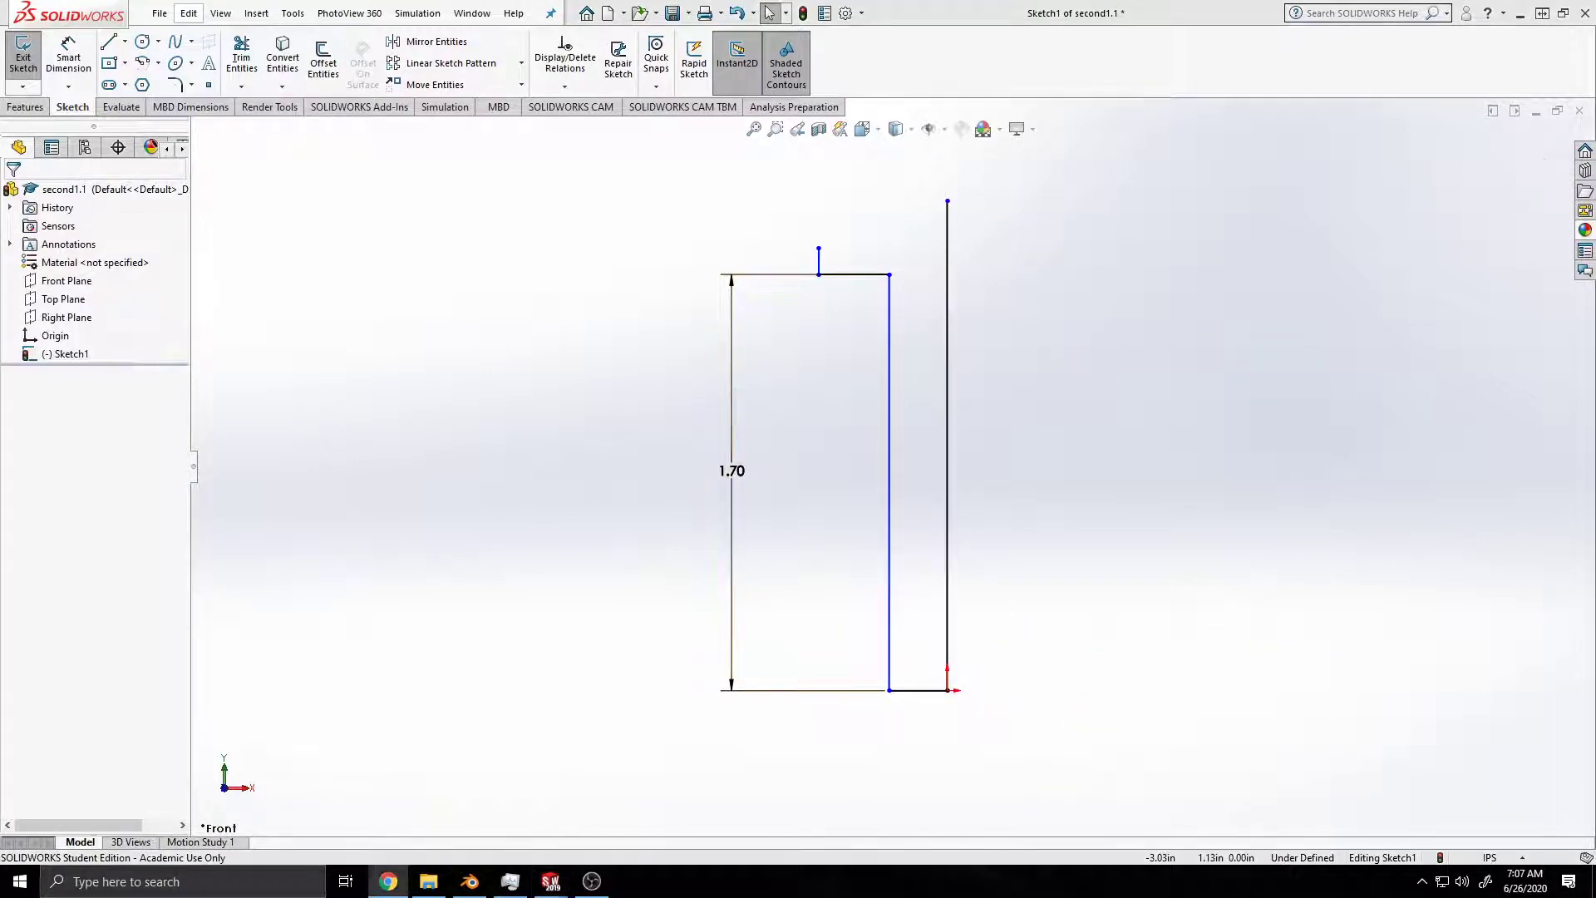
Step: Dimension the short vertical line at the upper end of the profile at 0.1 in
{"action": "left_click", "coordinate": [108, 42]}
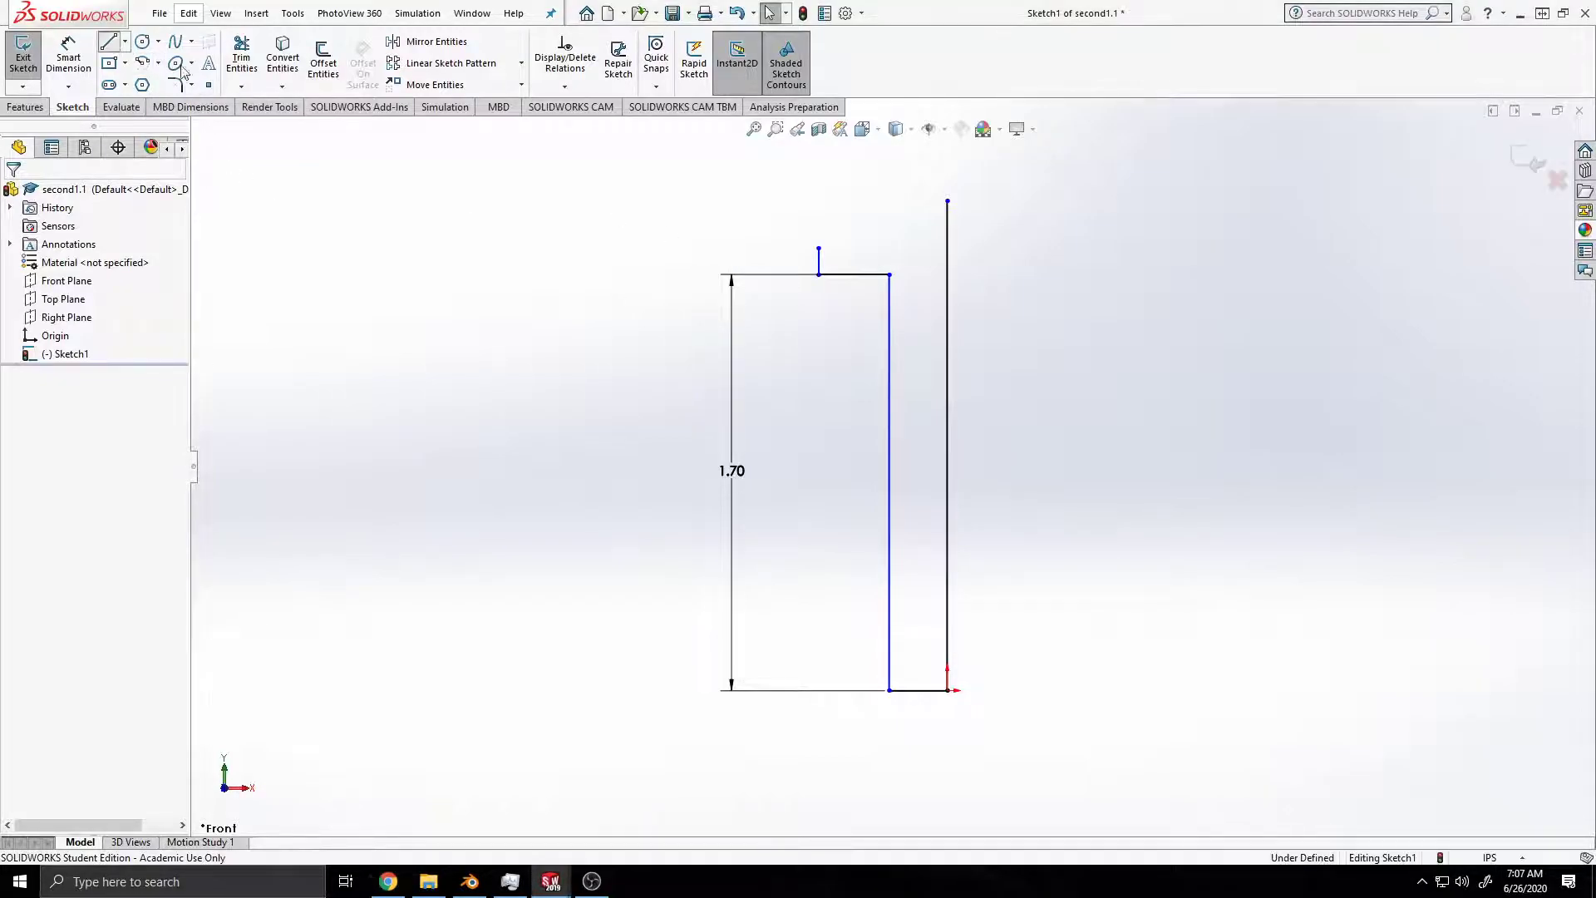
{"action": "left_click", "coordinate": [60, 59]}
{"action": "left_click", "coordinate": [819, 263]}
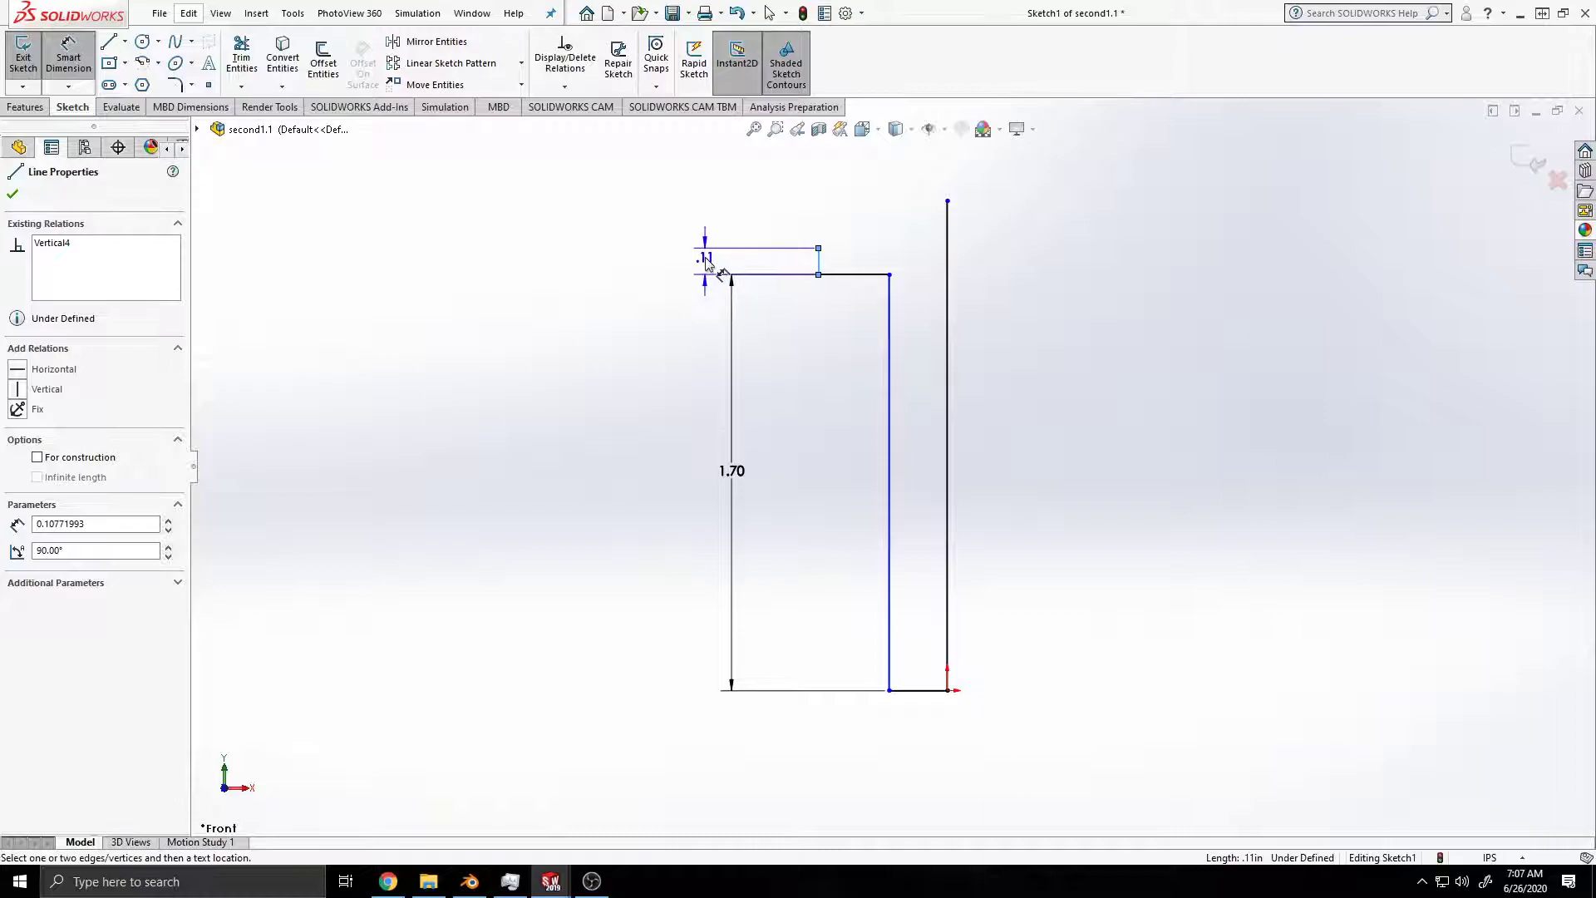
{"action": "left_click", "coordinate": [711, 260]}
{"action": "type", "text": ".1"}
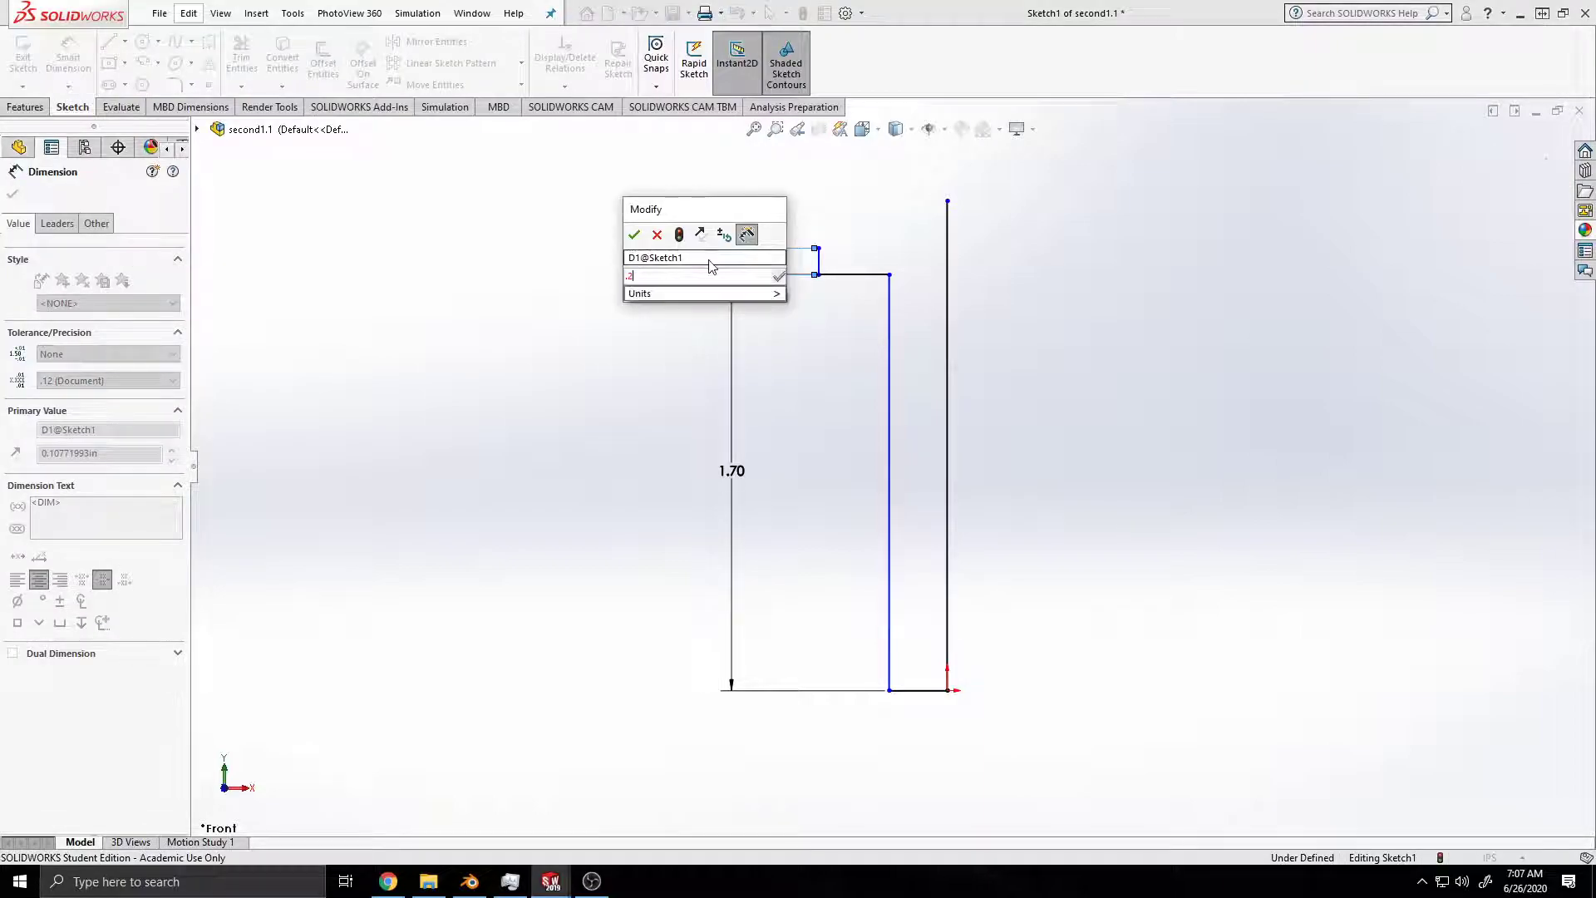
{"action": "key", "text": "Return"}
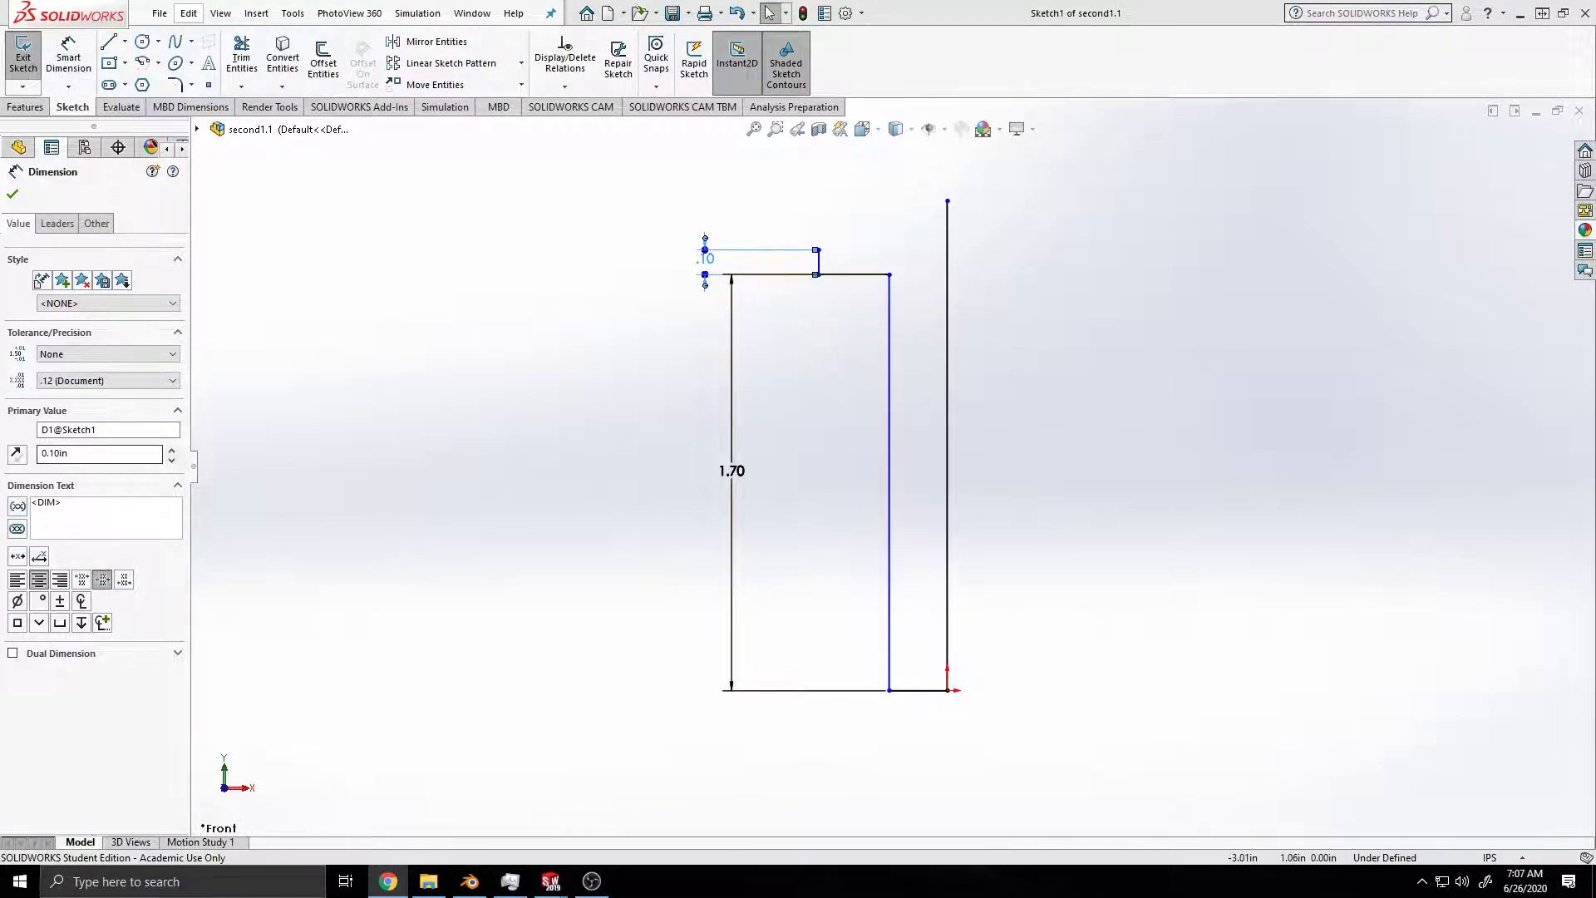
Step: Draw a horizontal line from the upper end of the short vertical line across to the outer vertical line
{"action": "left_click", "coordinate": [110, 42]}
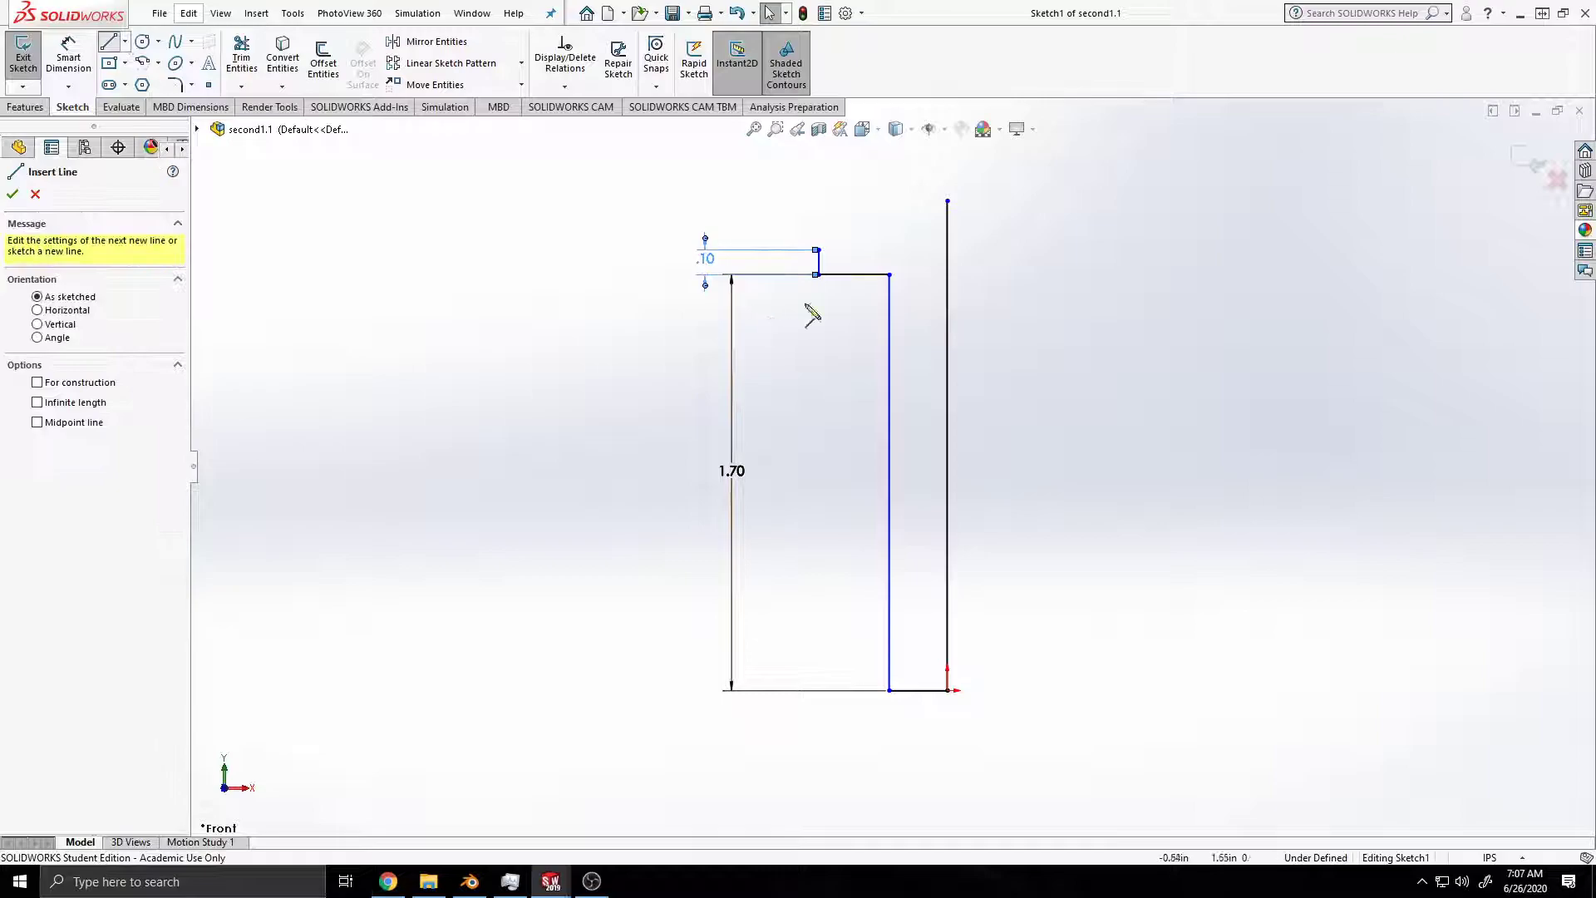
{"action": "left_click", "coordinate": [819, 249]}
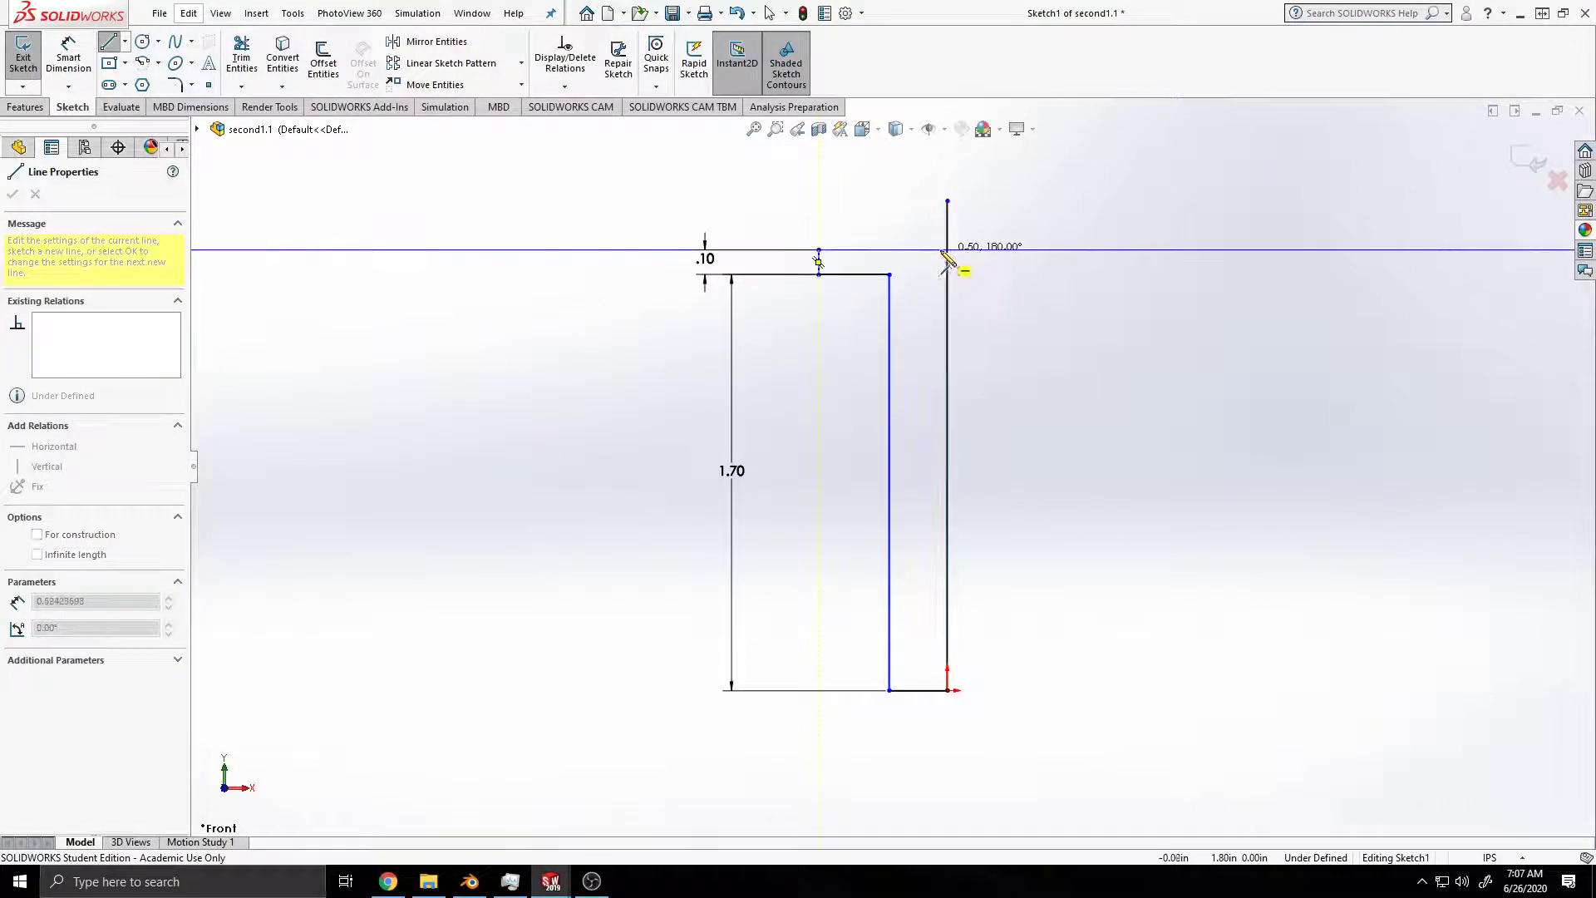
{"action": "left_click", "coordinate": [947, 249]}
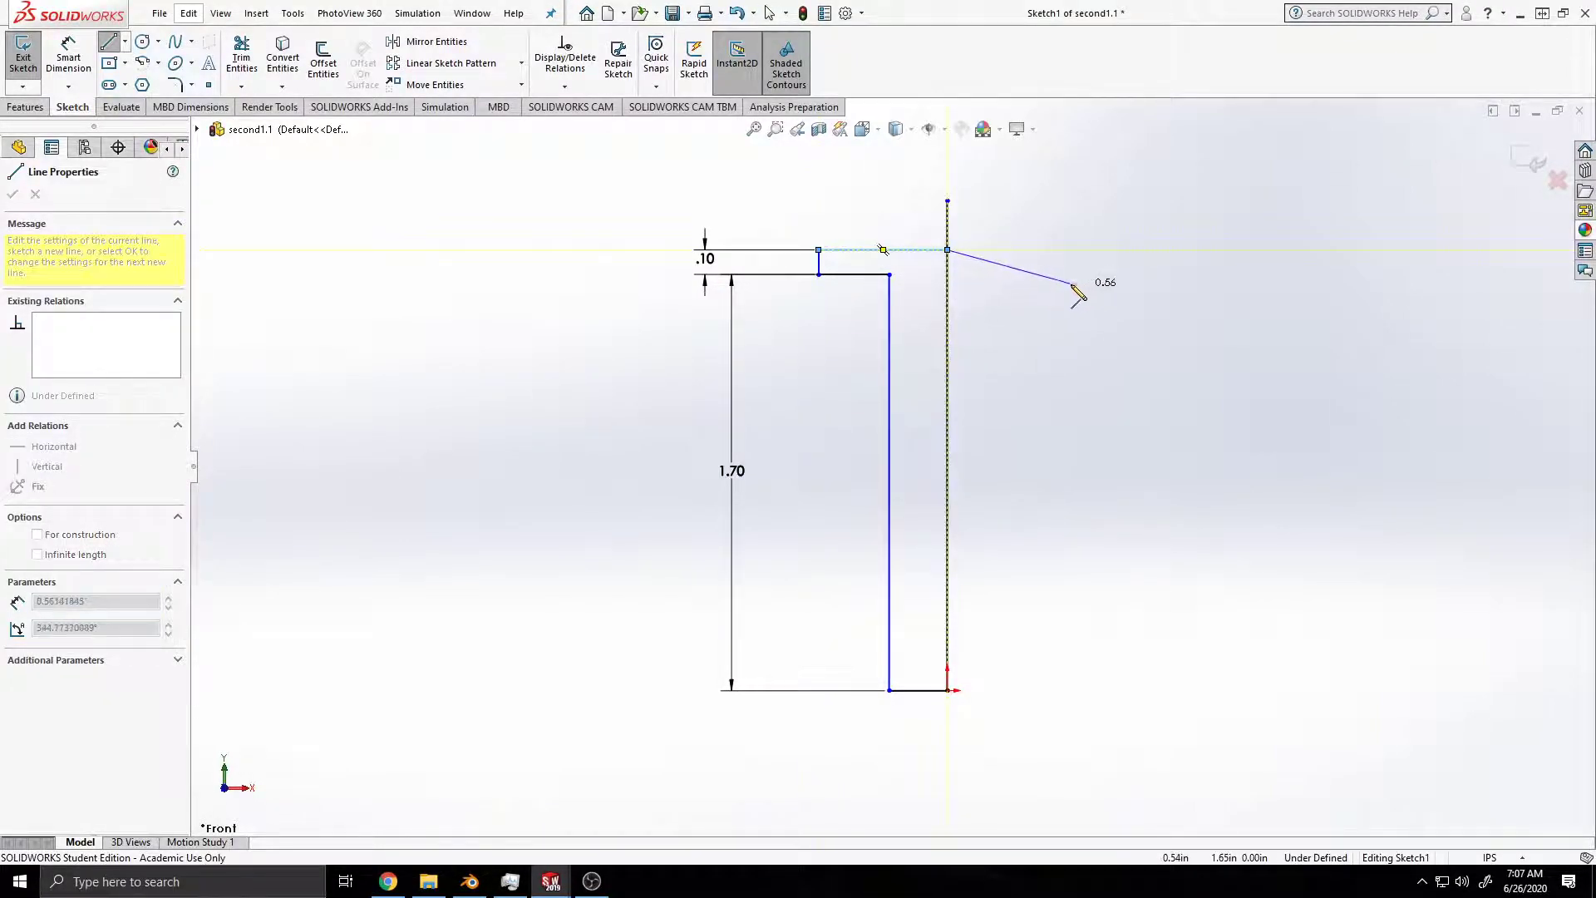
{"action": "key", "text": "Escape"}
Step: Trim to closest the part of the outer vertical line that projects above the upper horizontal line
{"action": "scroll", "coordinate": [956, 283], "scroll_direction": "down", "scroll_amount": 5}
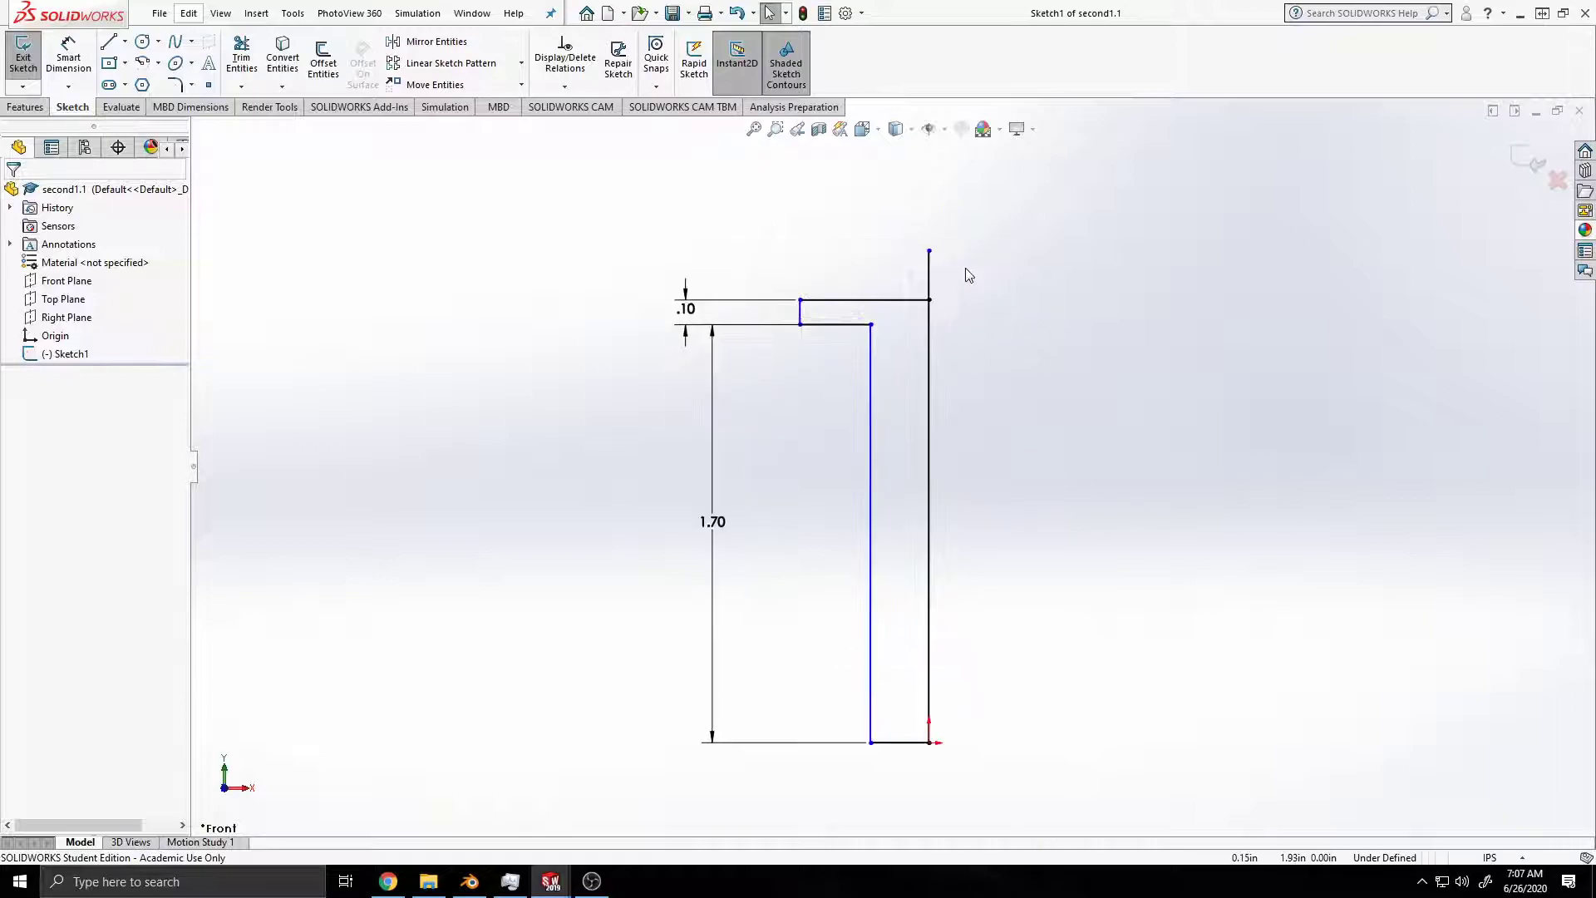
{"action": "scroll", "coordinate": [840, 393], "scroll_direction": "down", "scroll_amount": 8}
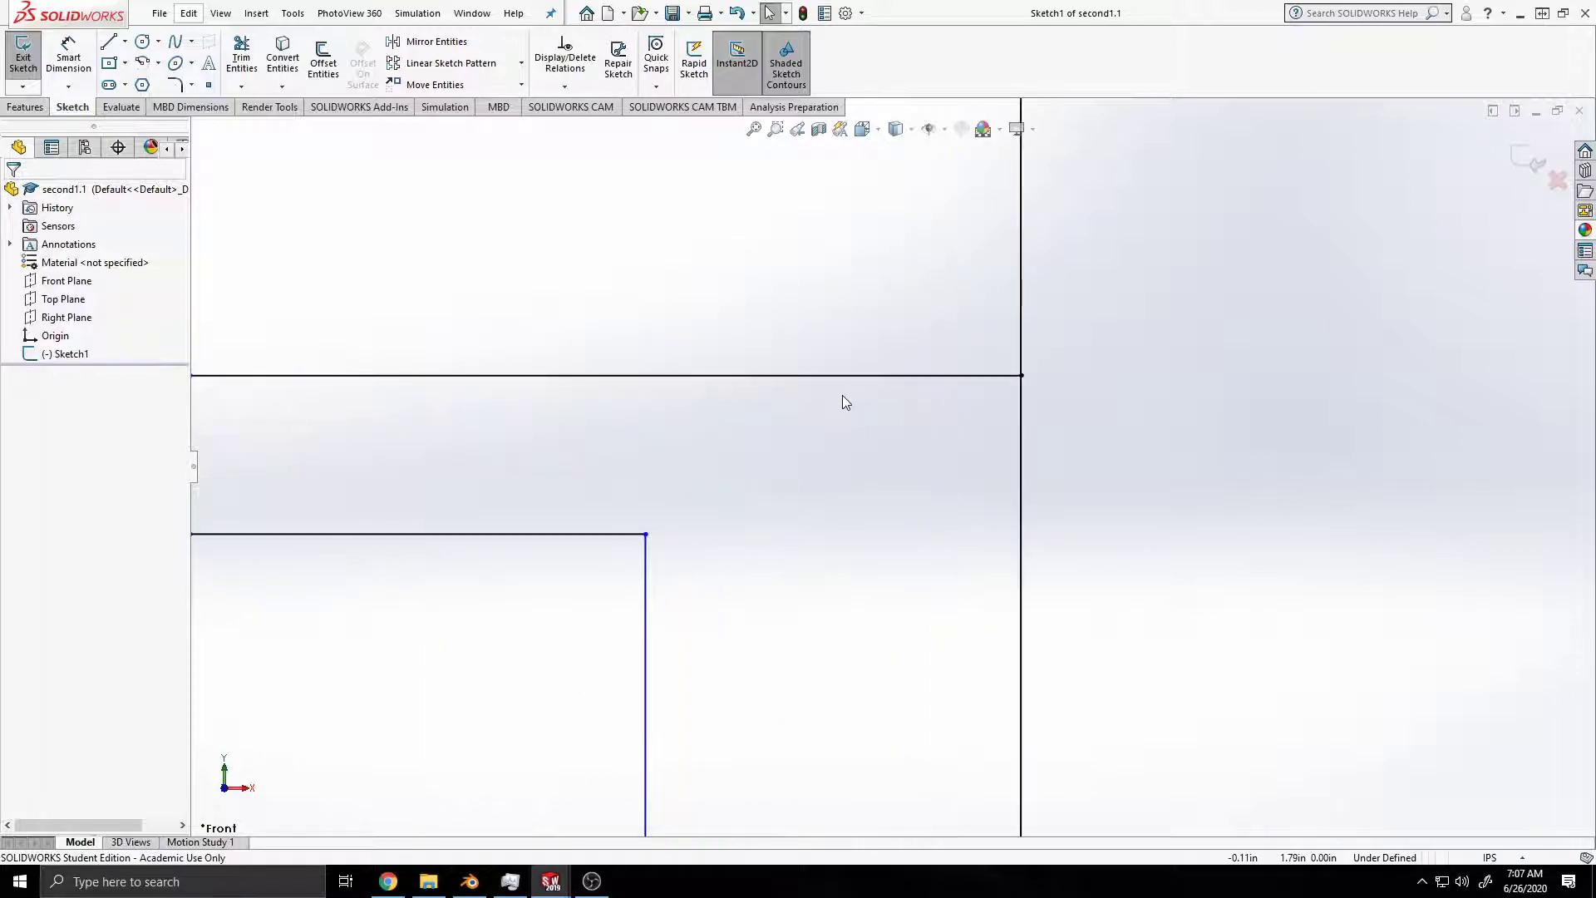
{"action": "scroll", "coordinate": [846, 396], "scroll_direction": "up", "scroll_amount": 10}
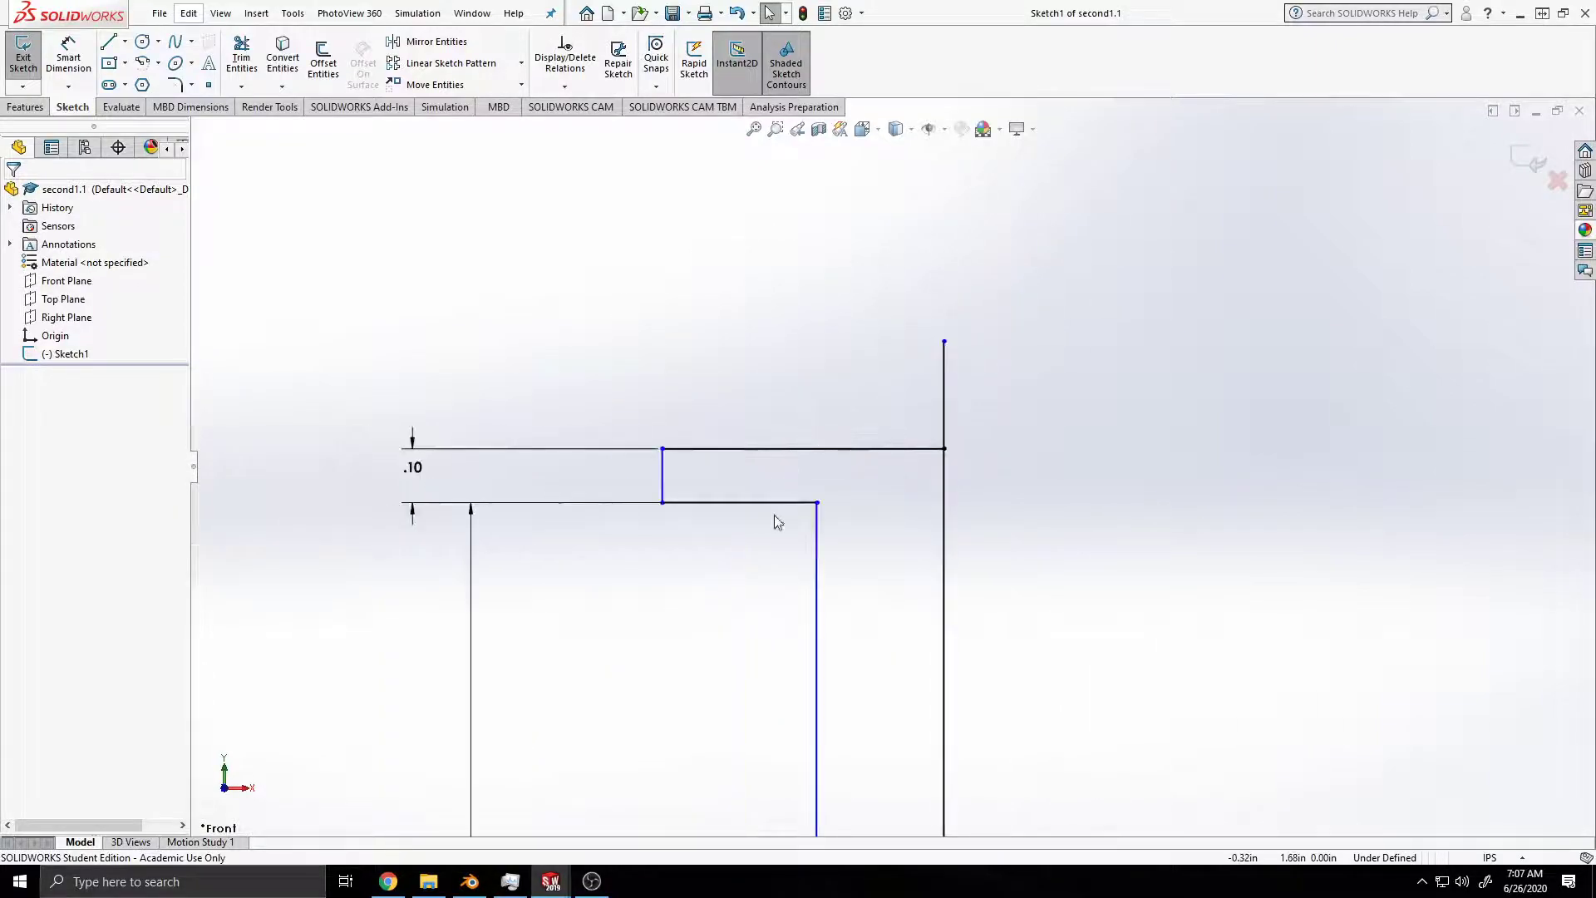
{"action": "middle_click_drag", "start_coordinate": [777, 634], "coordinate": [865, 359], "text": "ctrl"}
{"action": "scroll", "coordinate": [909, 563], "scroll_direction": "up", "scroll_amount": 5}
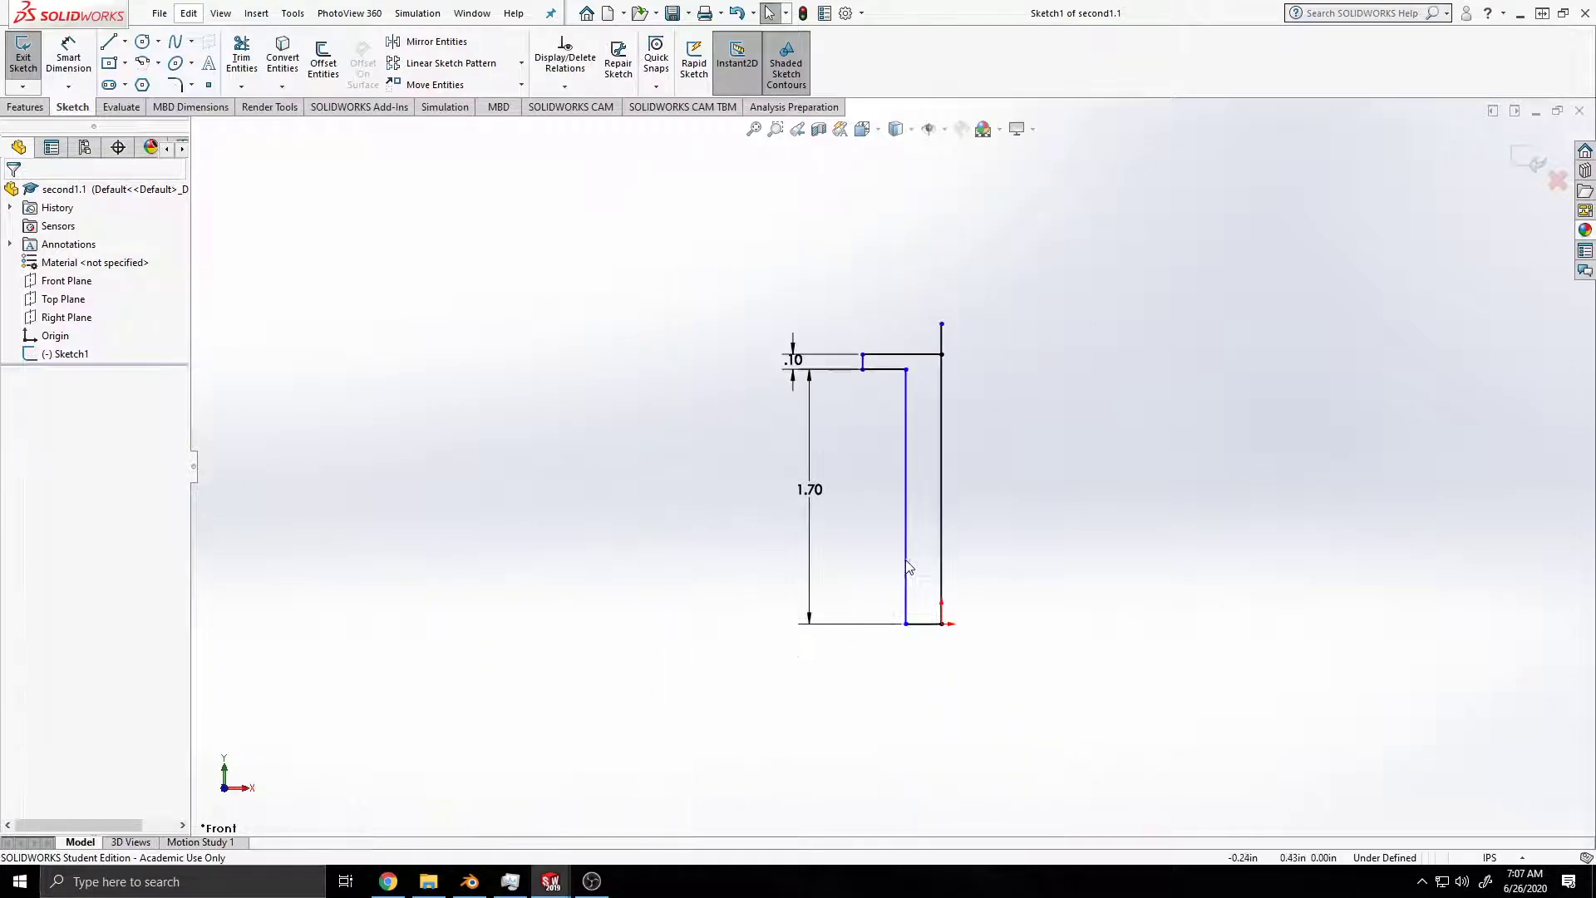
{"action": "scroll", "coordinate": [891, 560], "scroll_direction": "down", "scroll_amount": 3}
{"action": "mouse_move", "coordinate": [941, 417]}
{"action": "middle_mouse_down", "text": "ctrl"}
{"action": "mouse_move", "coordinate": [912, 499]}
{"action": "mouse_move", "coordinate": [894, 483]}
{"action": "middle_mouse_up", "text": "ctrl"}
{"action": "scroll", "coordinate": [922, 497], "scroll_direction": "up", "scroll_amount": 1}
{"action": "scroll", "coordinate": [865, 509], "scroll_direction": "down", "scroll_amount": 2}
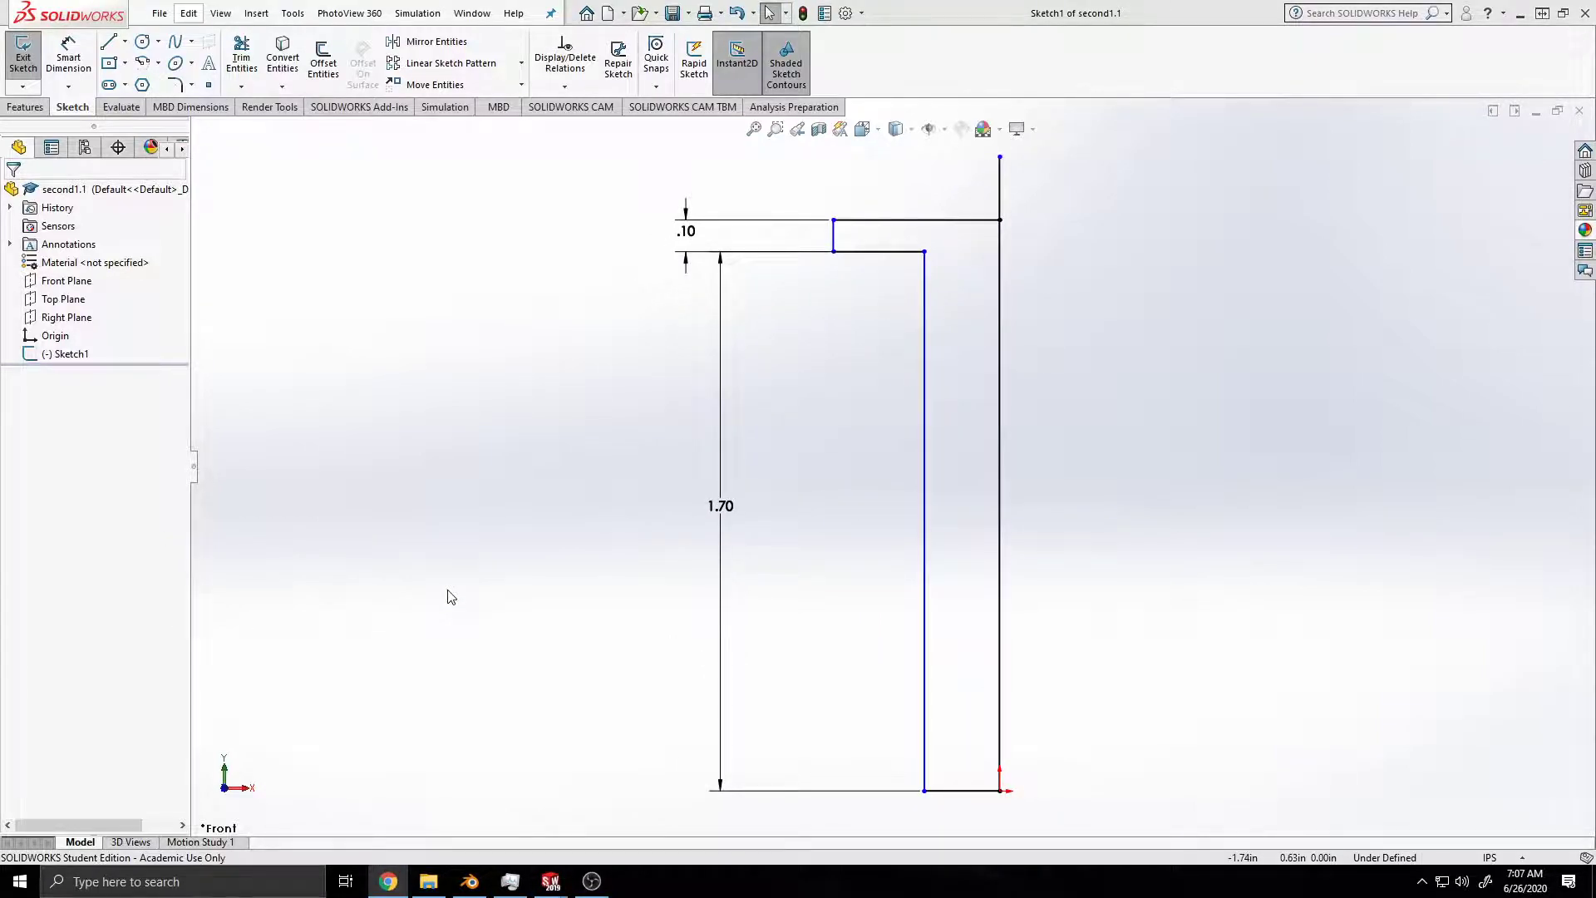
{"action": "left_click", "coordinate": [234, 74]}
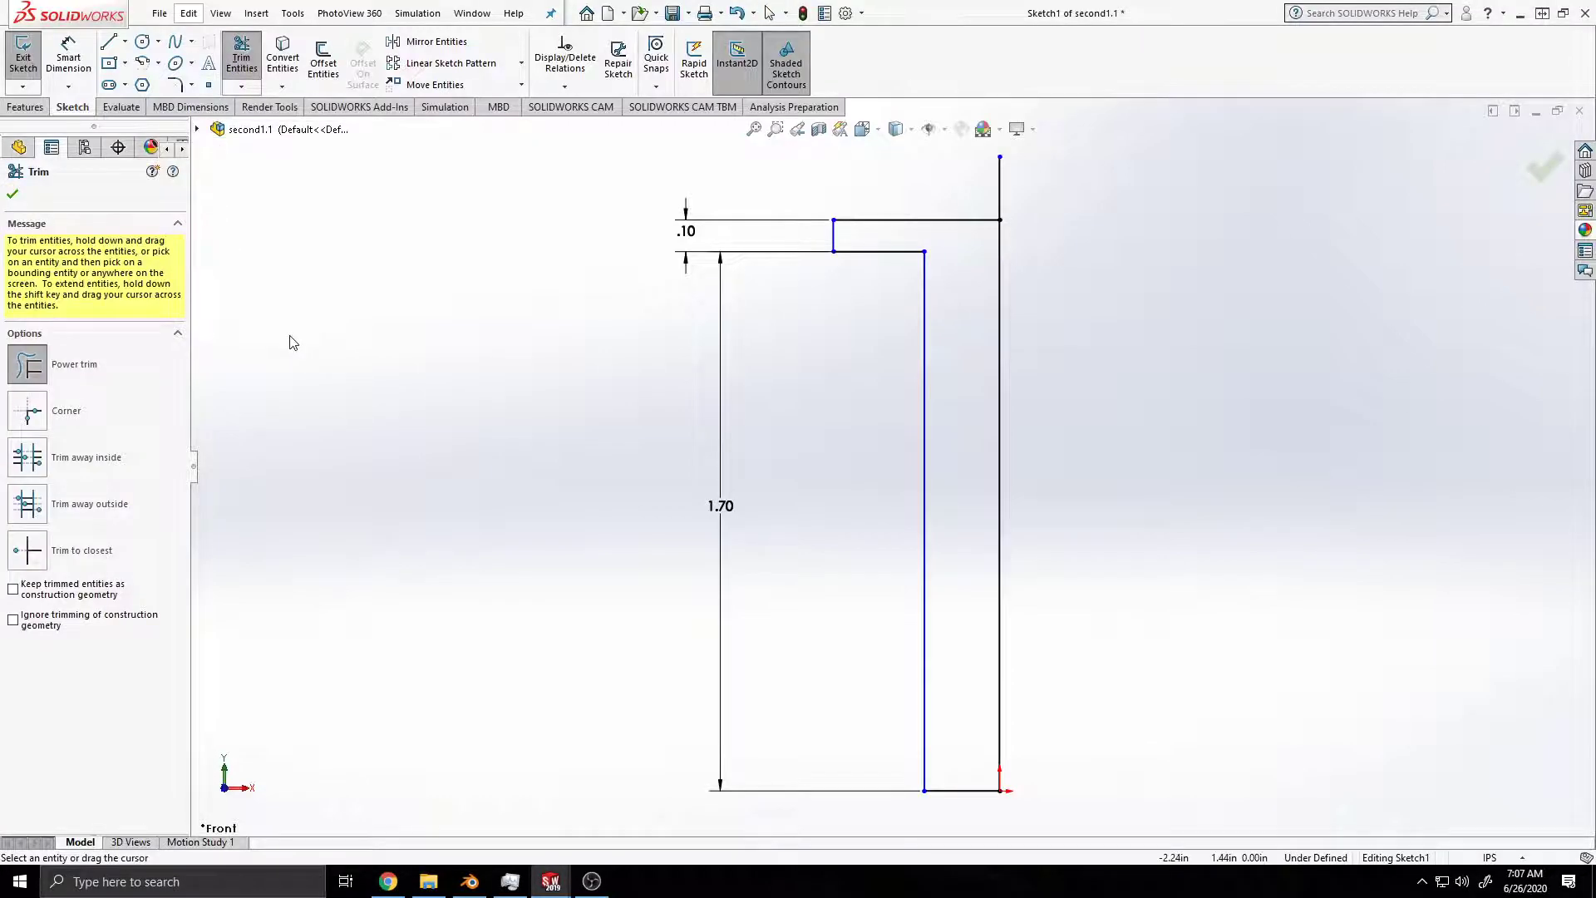
{"action": "left_click", "coordinate": [113, 551]}
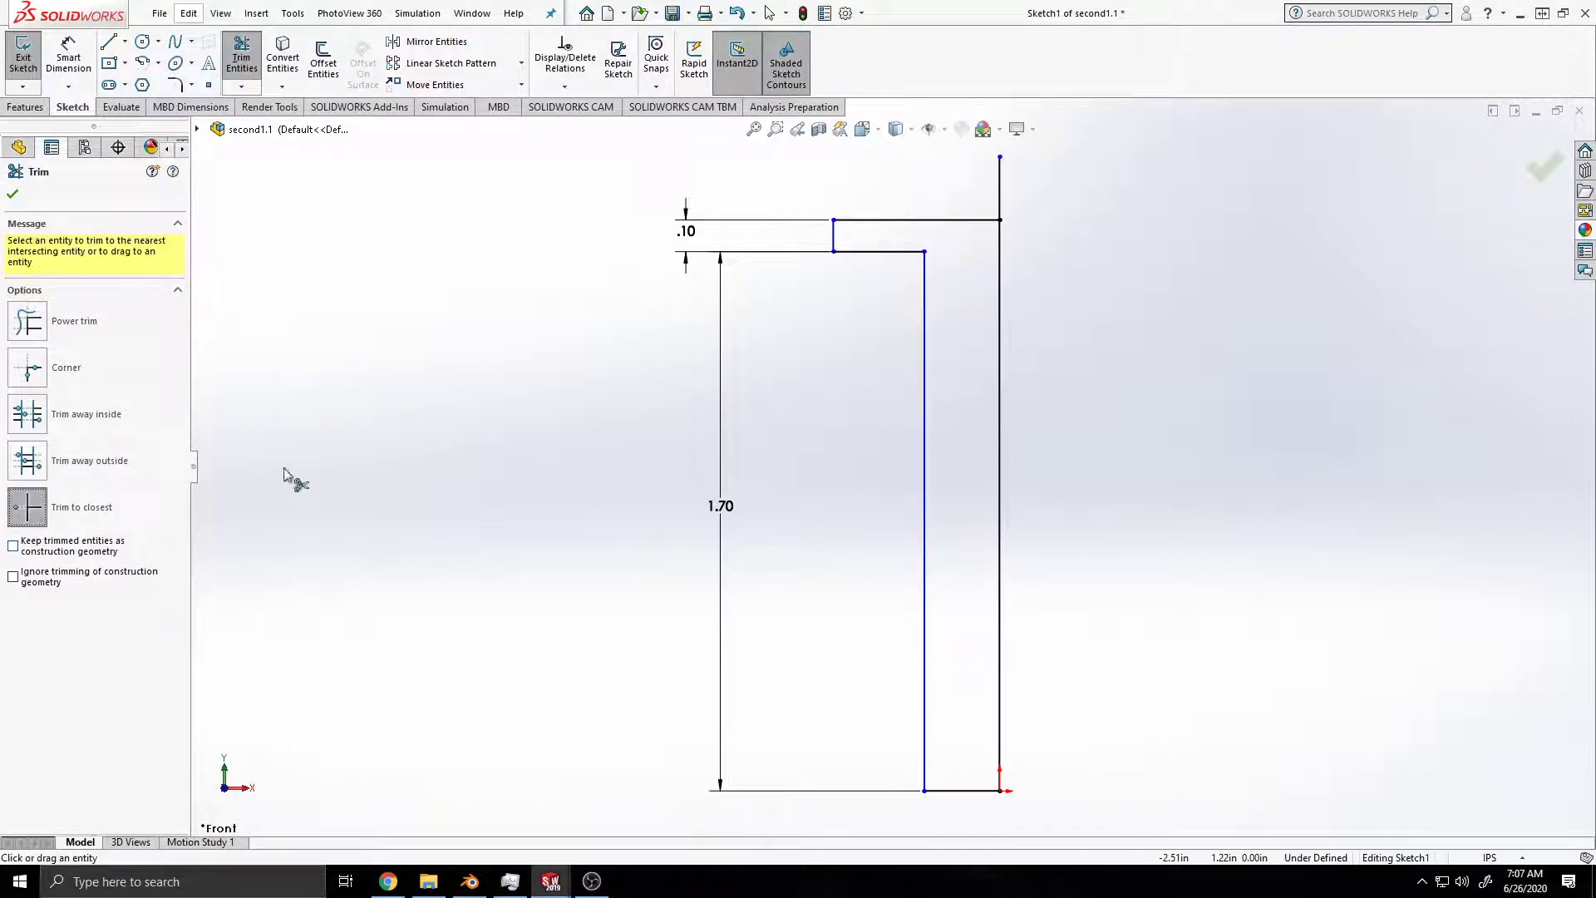
{"action": "left_click", "coordinate": [1001, 191]}
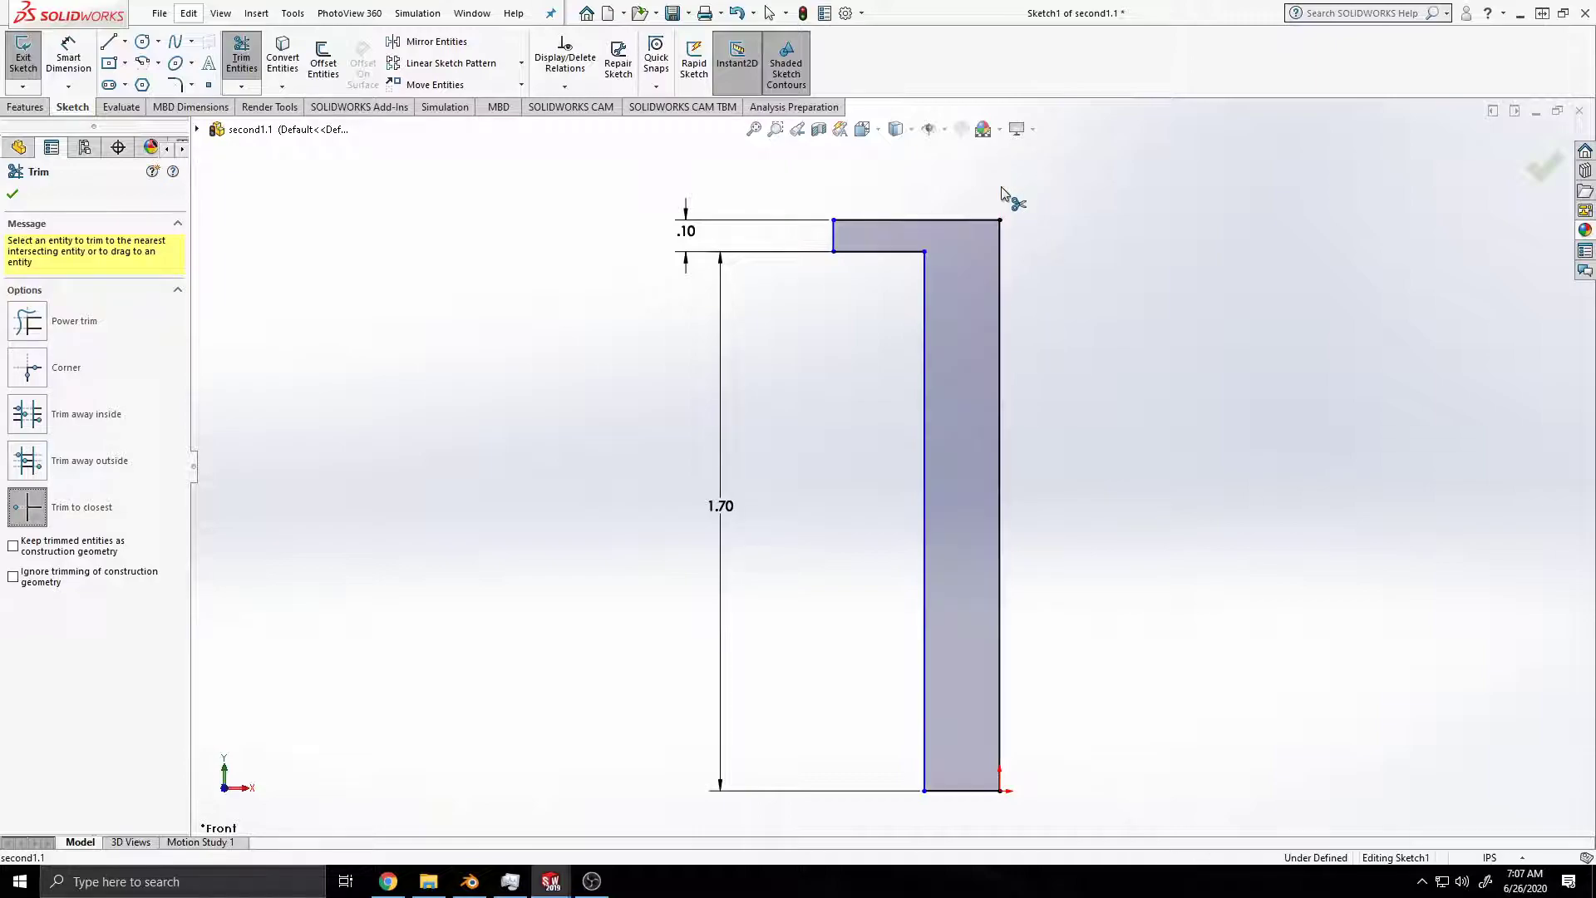
{"action": "left_click", "coordinate": [13, 195]}
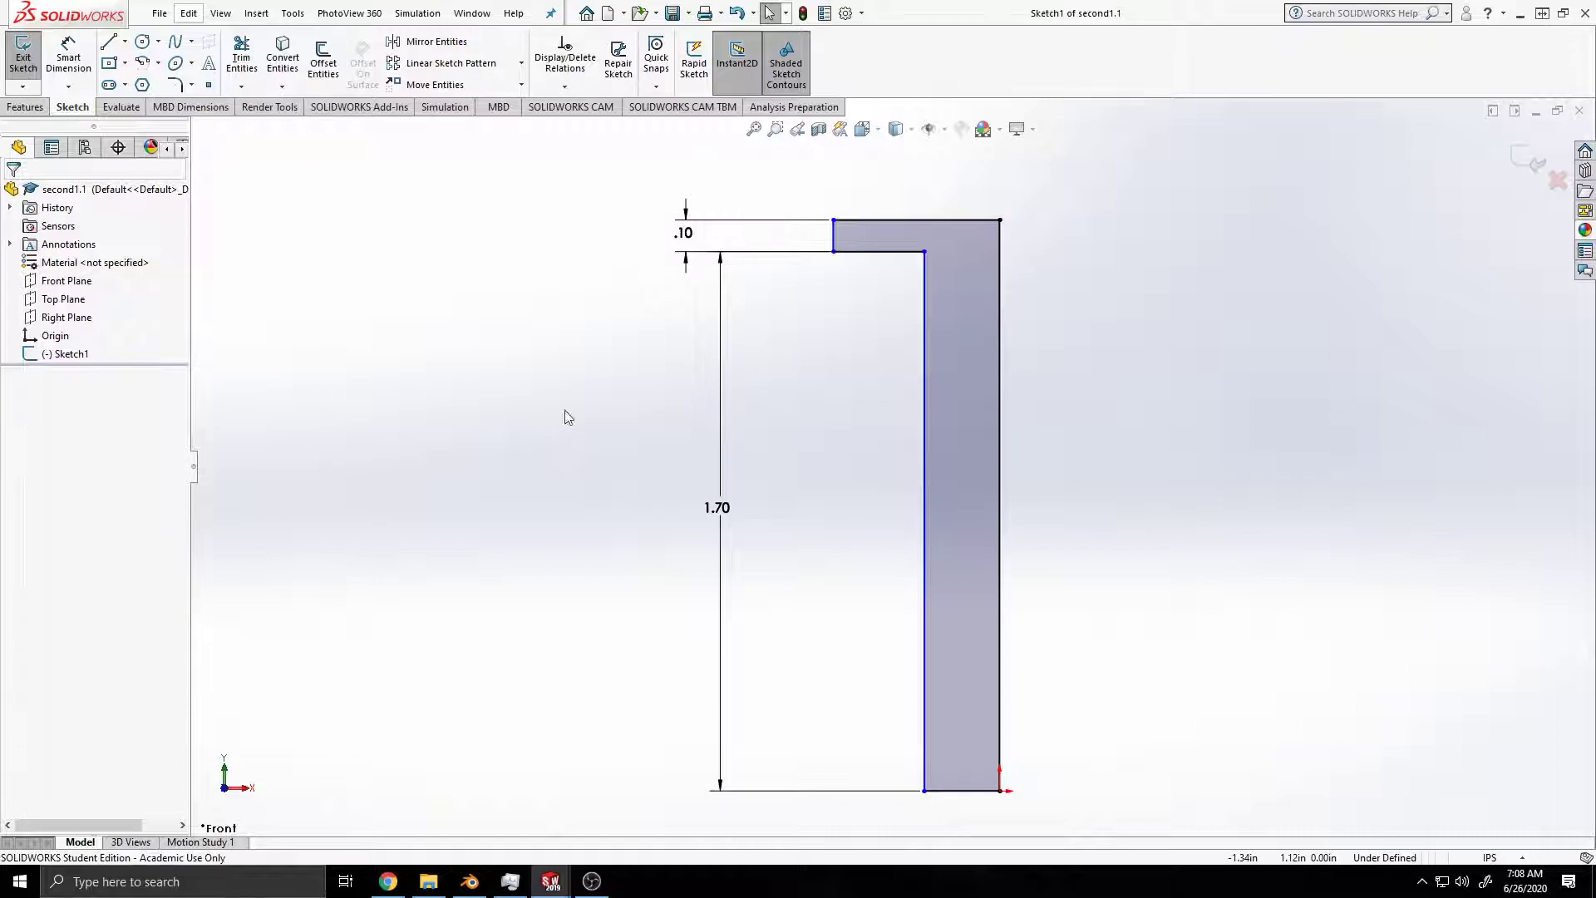
Step: Draw a vertical centerline from the origin along the outer edge, ending above the profile, viewed normal to the sketch
{"action": "left_click", "coordinate": [124, 42]}
{"action": "left_click", "coordinate": [141, 83]}
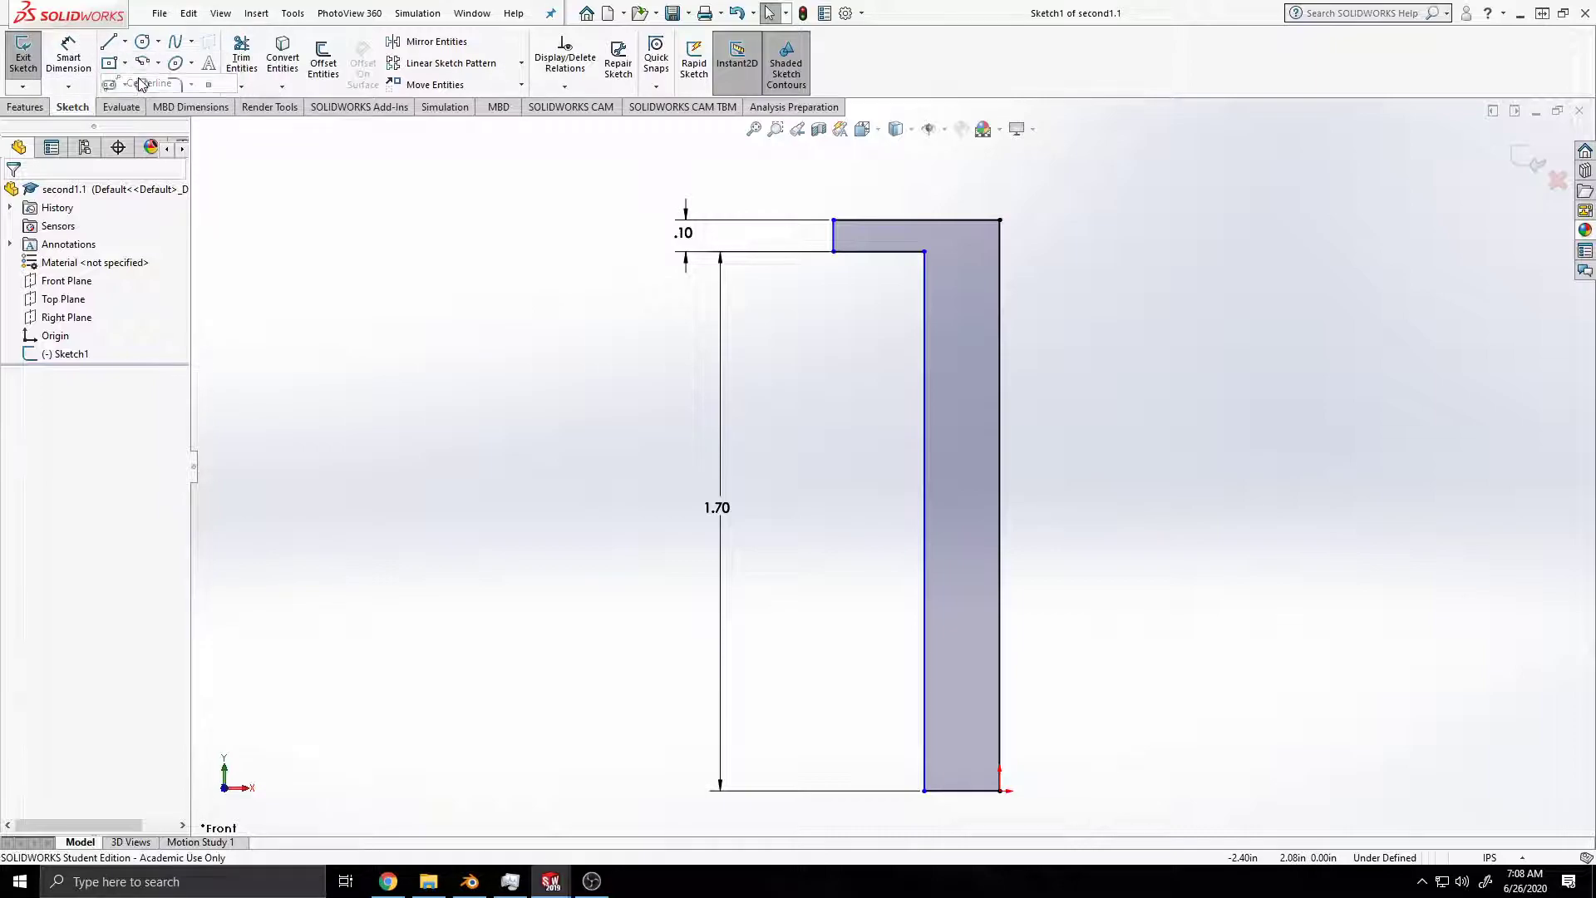
{"action": "mouse_move", "coordinate": [1111, 778]}
{"action": "middle_mouse_down"}
{"action": "mouse_move", "coordinate": [1086, 560]}
{"action": "mouse_move", "coordinate": [1079, 615]}
{"action": "middle_mouse_up"}
{"action": "key", "text": "space"}
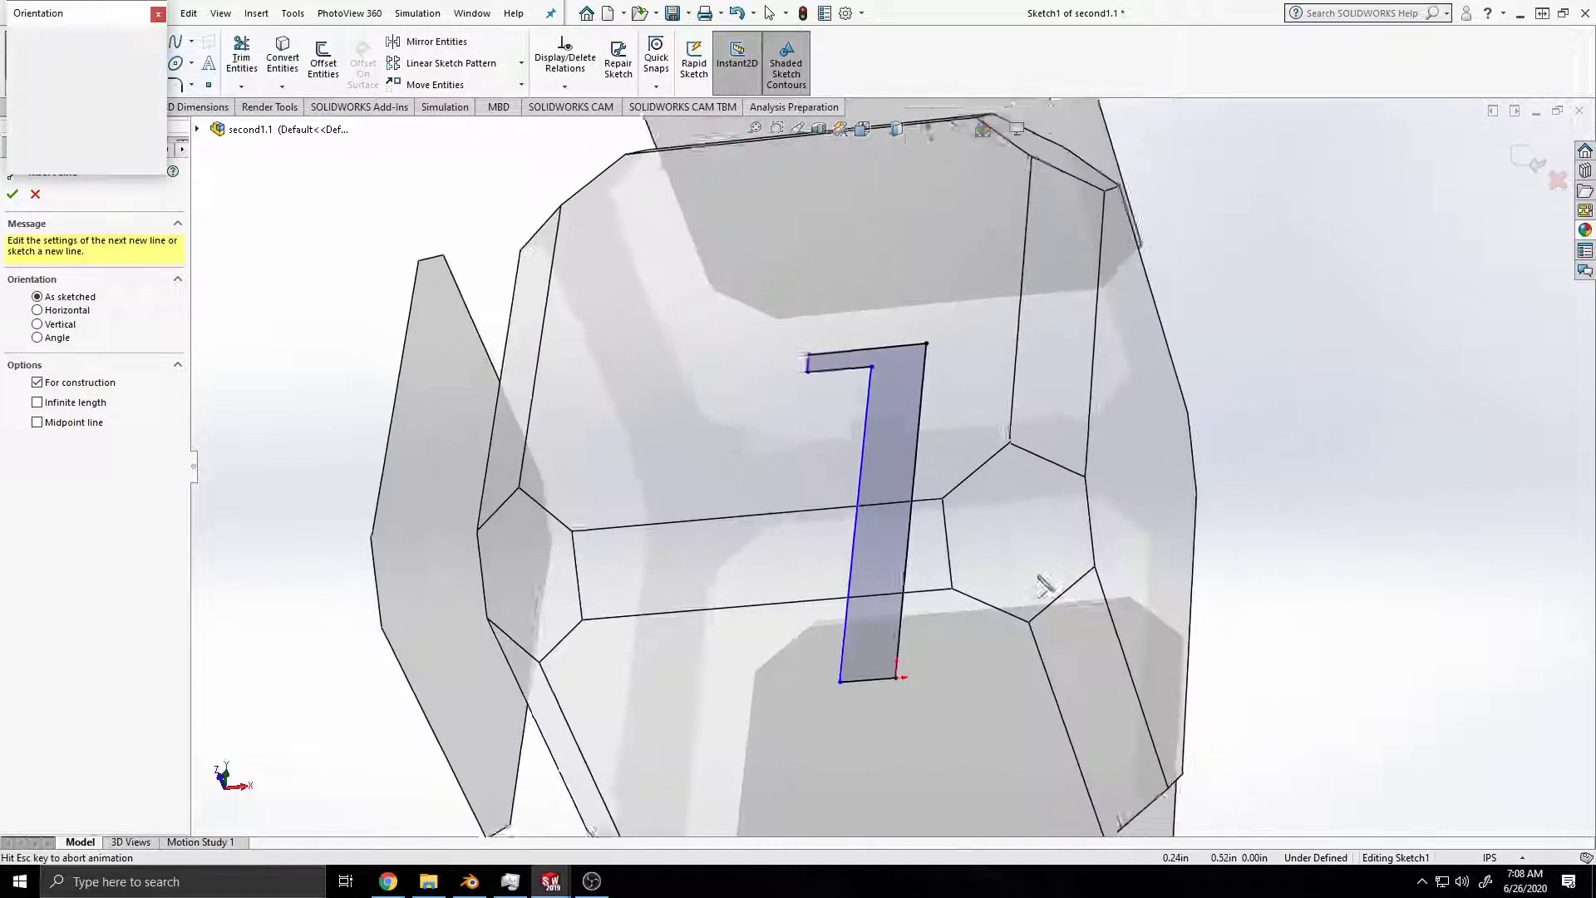
{"action": "left_click", "coordinate": [651, 493]}
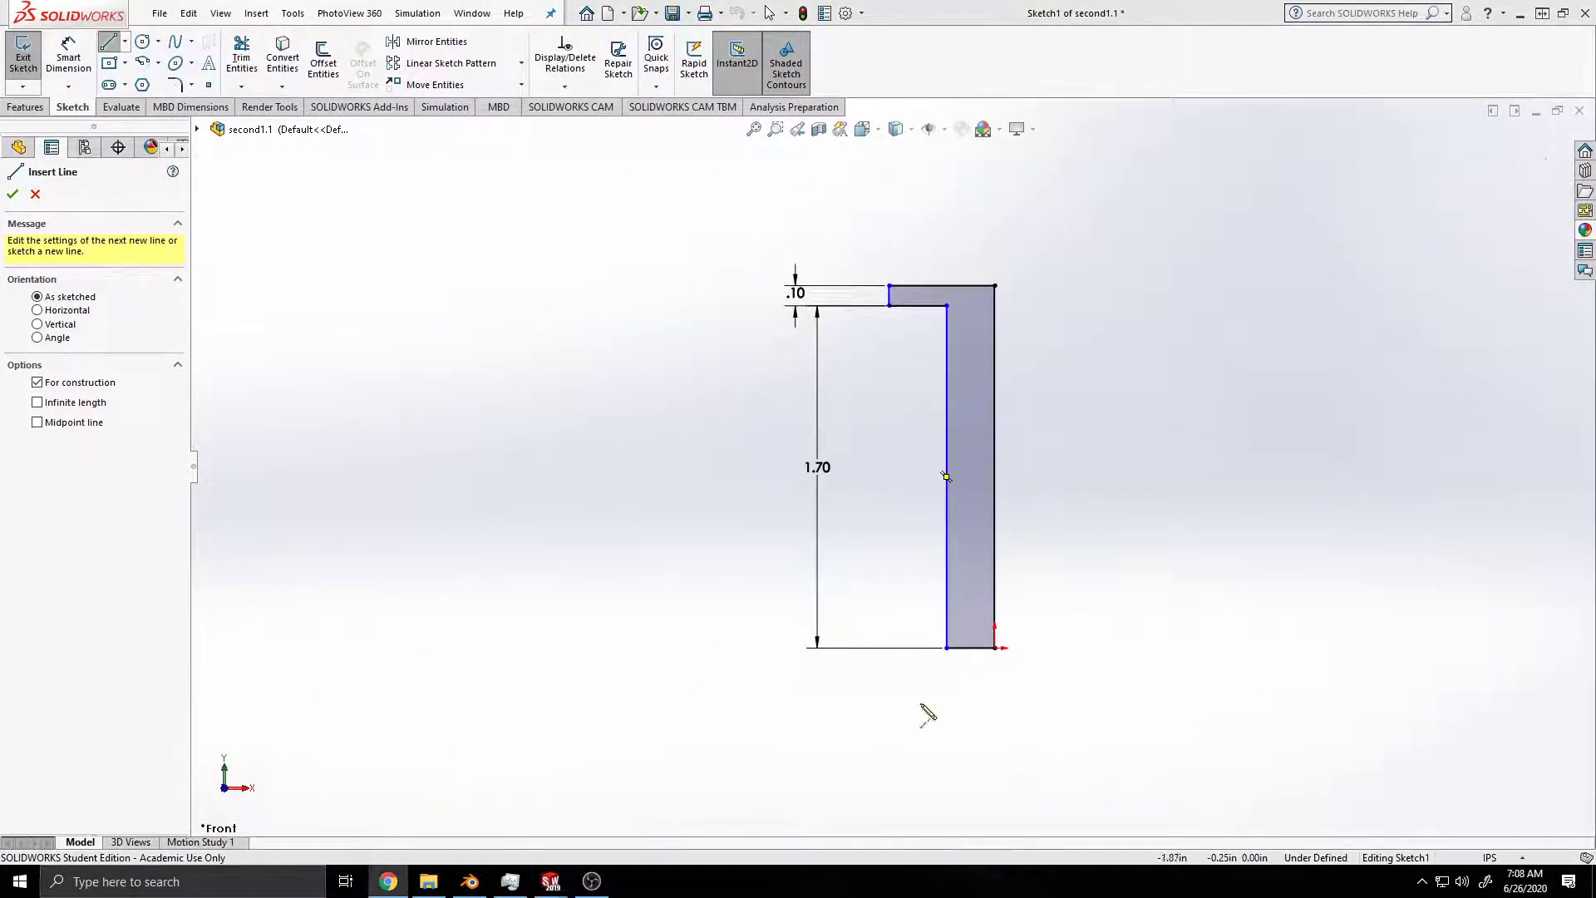
{"action": "left_click", "coordinate": [995, 648]}
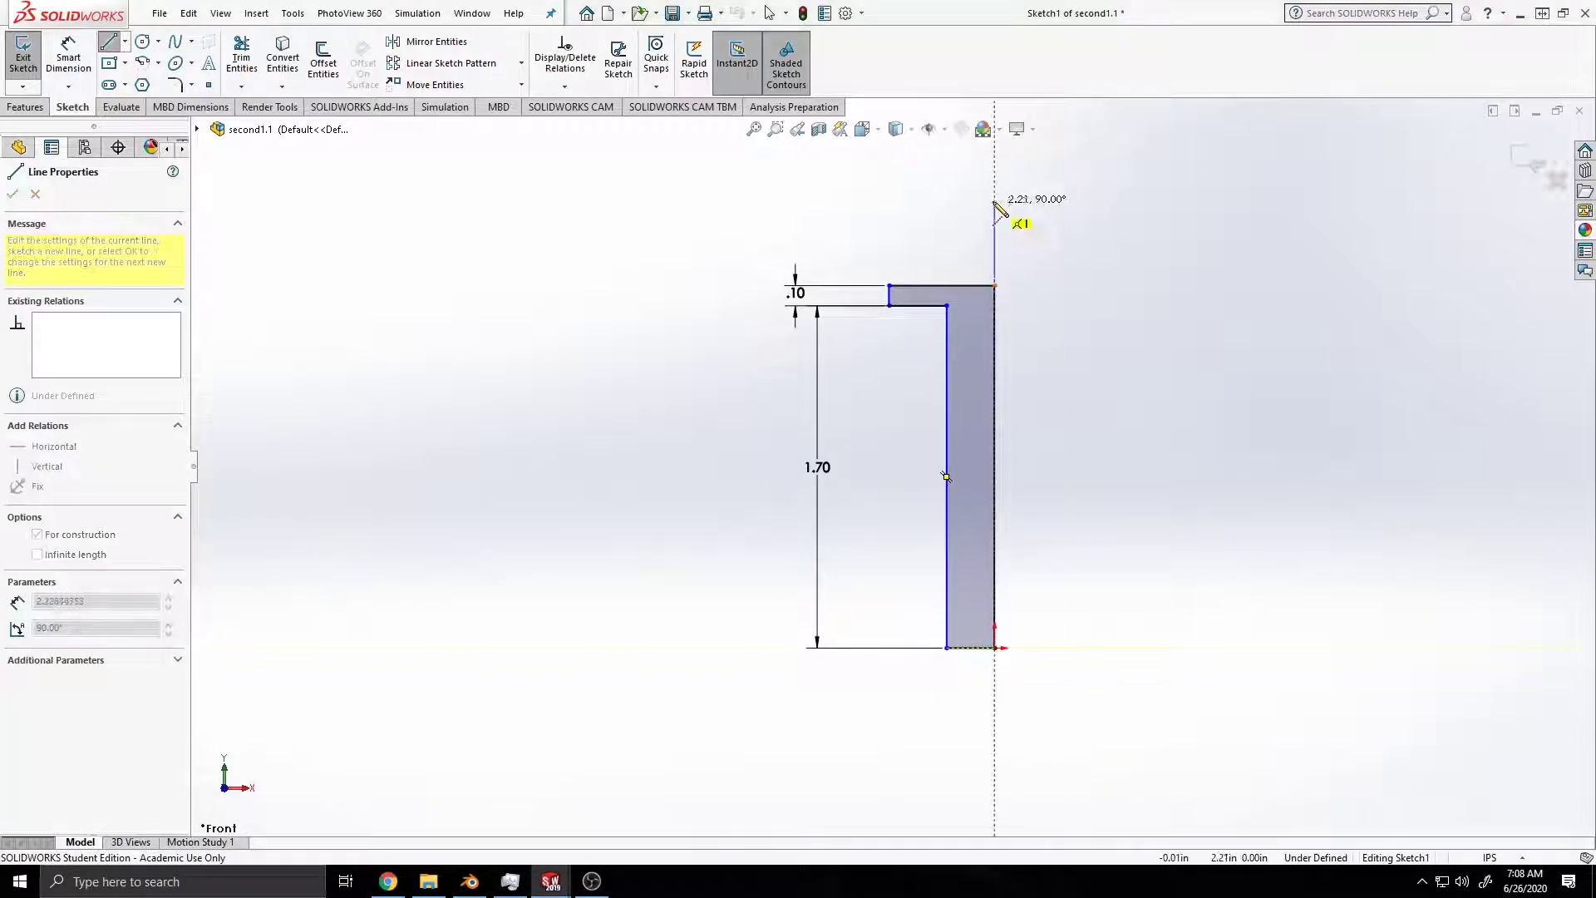
{"action": "left_click", "coordinate": [994, 159]}
{"action": "key", "text": "Escape"}
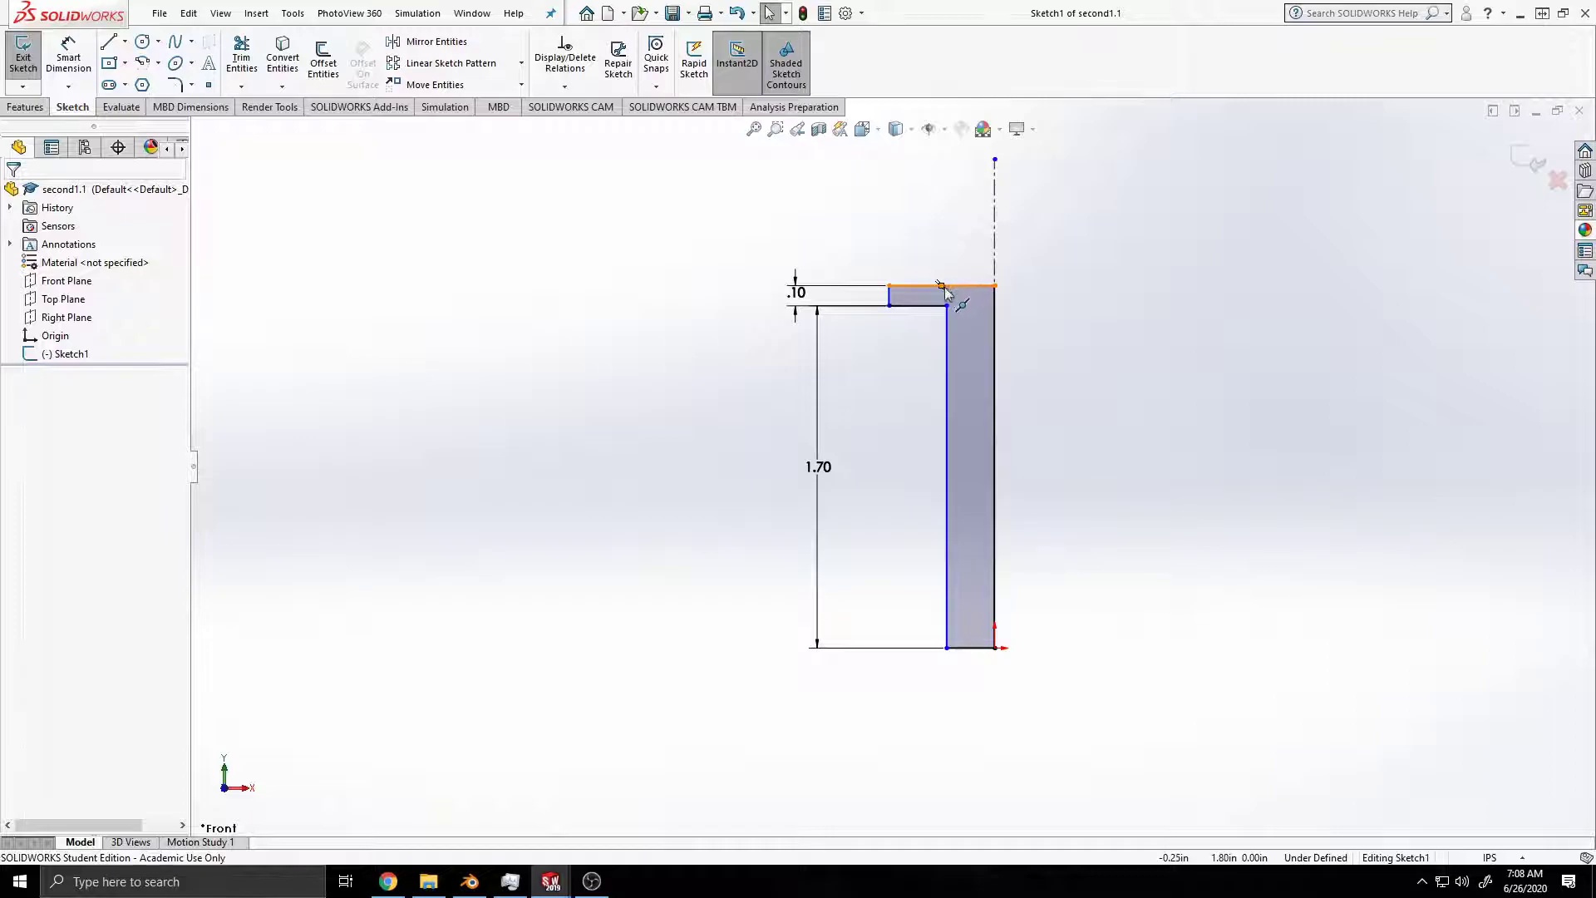
Step: Dimension the inner step corner from the centerline as a doubled distance of 0.5 in and save the part
{"action": "left_click", "coordinate": [976, 283]}
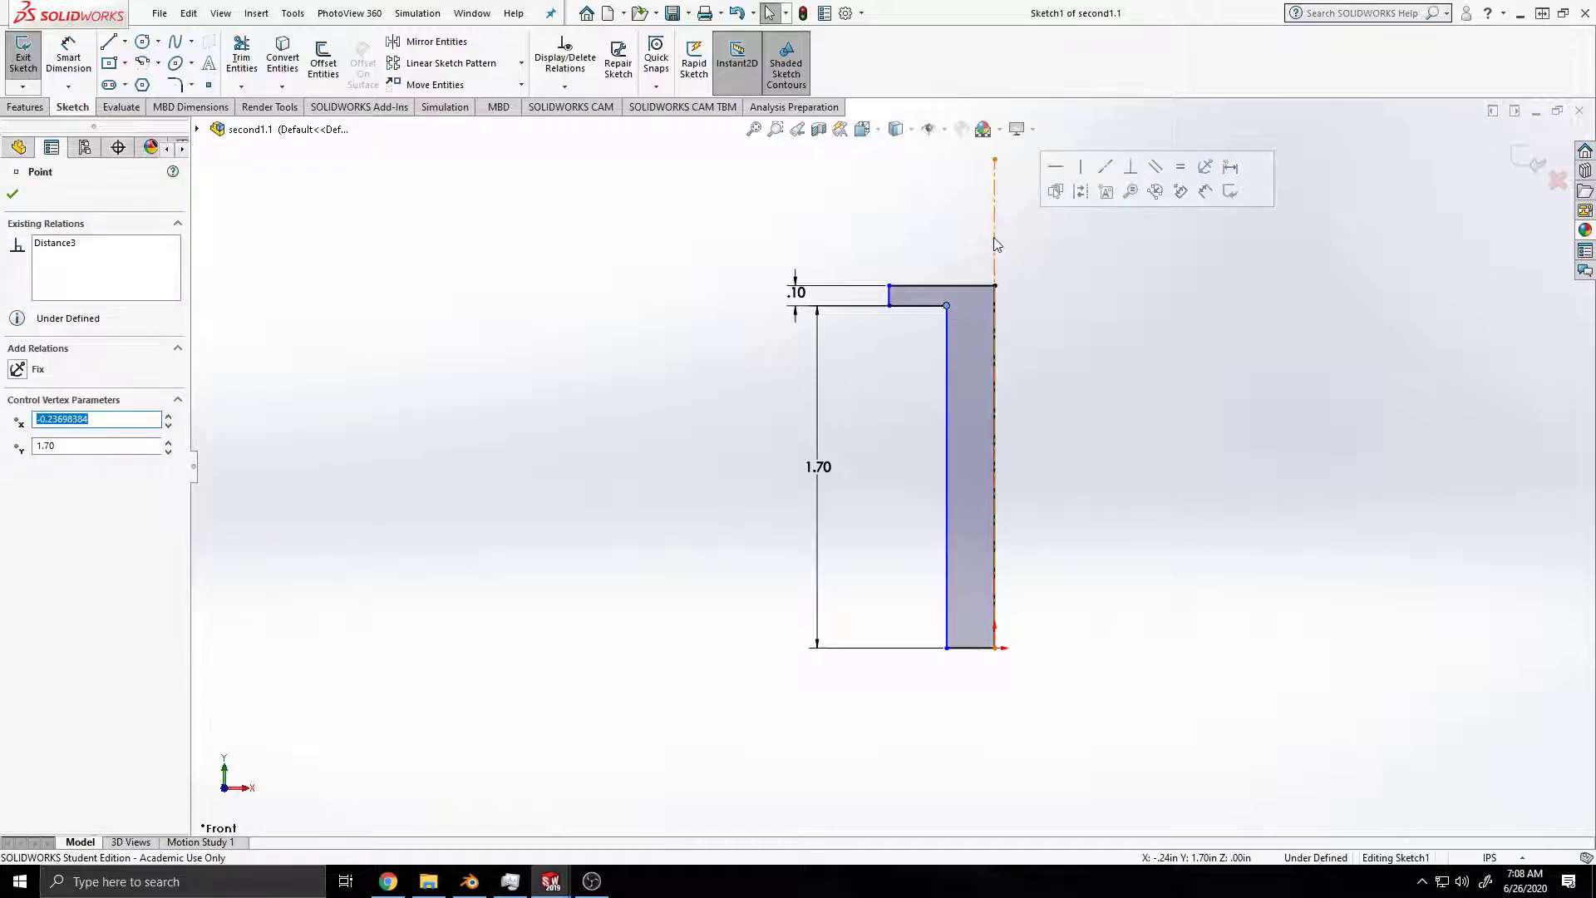
{"action": "left_click", "coordinate": [995, 242]}
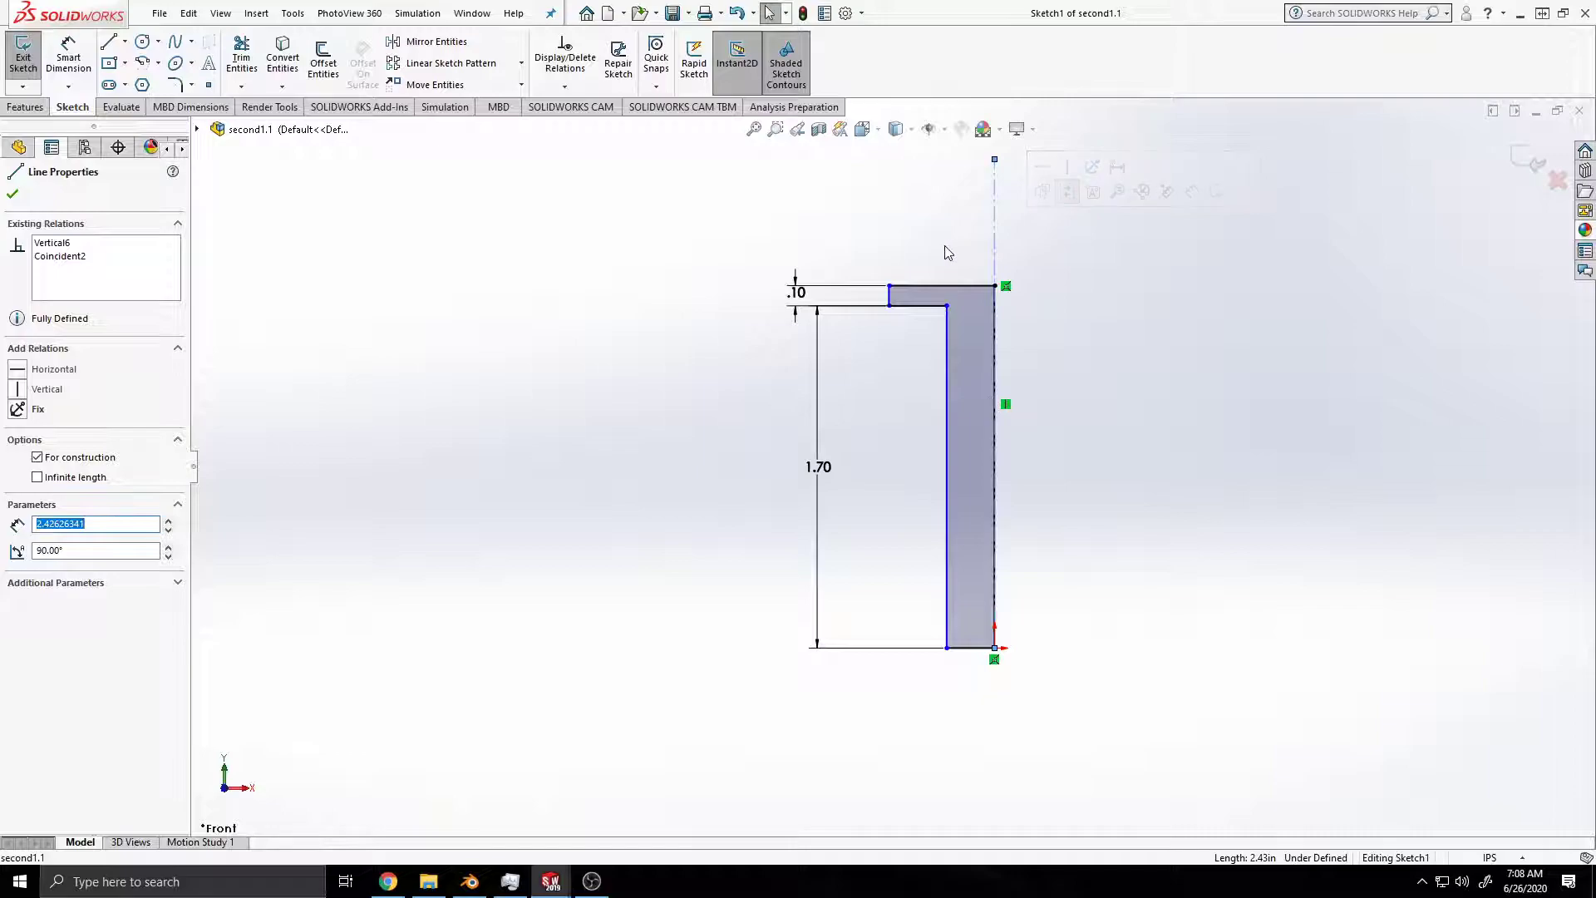
{"action": "left_click", "coordinate": [68, 57]}
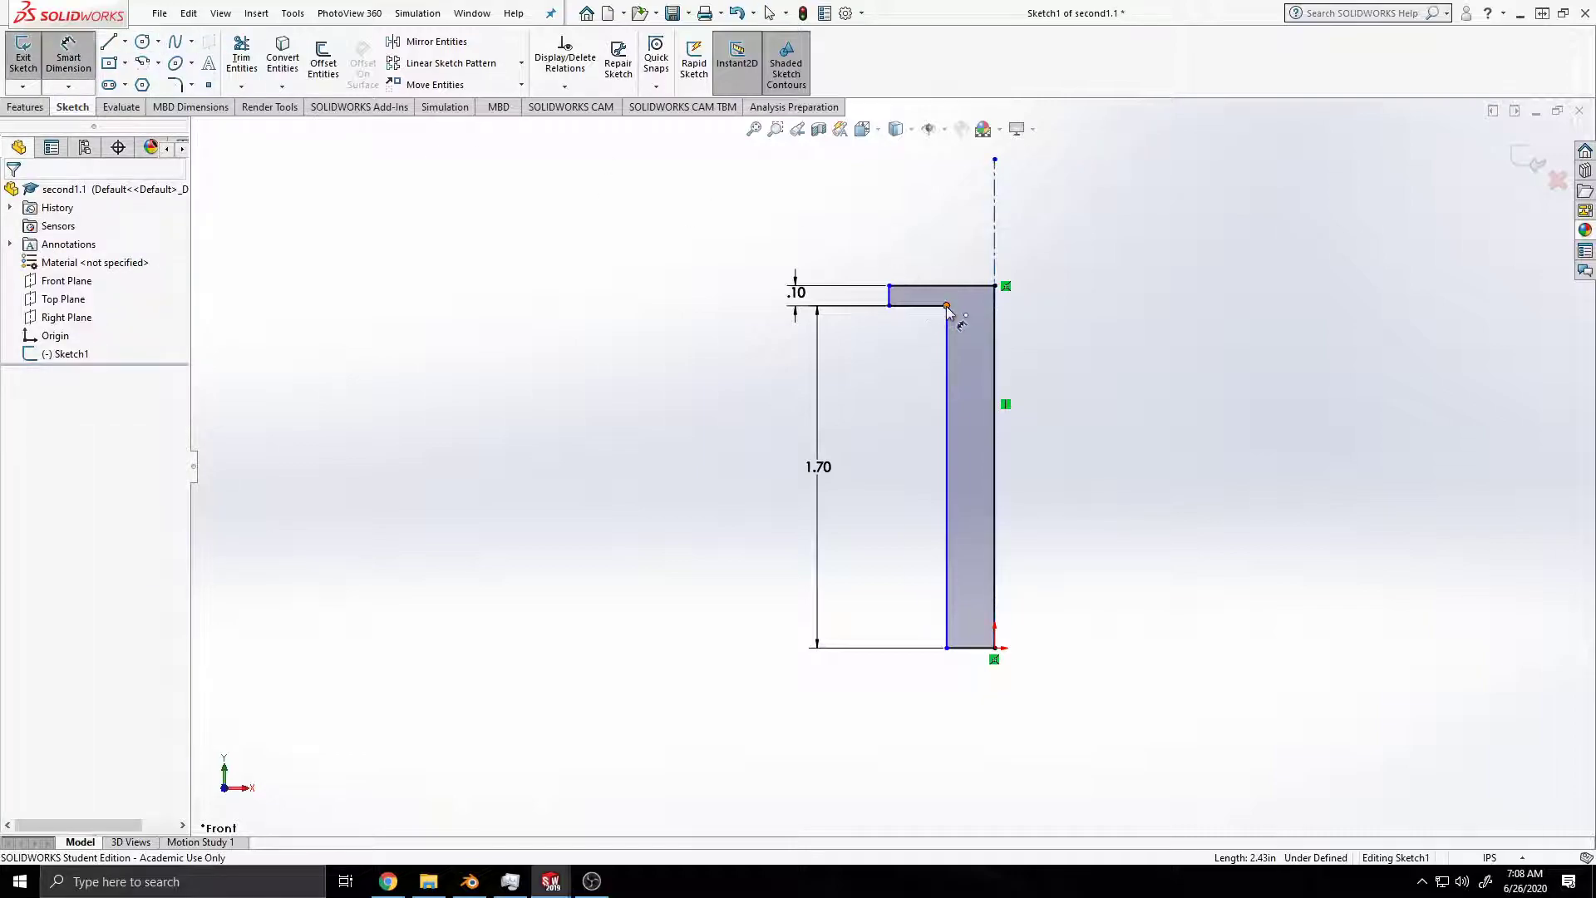
{"action": "left_click", "coordinate": [995, 242]}
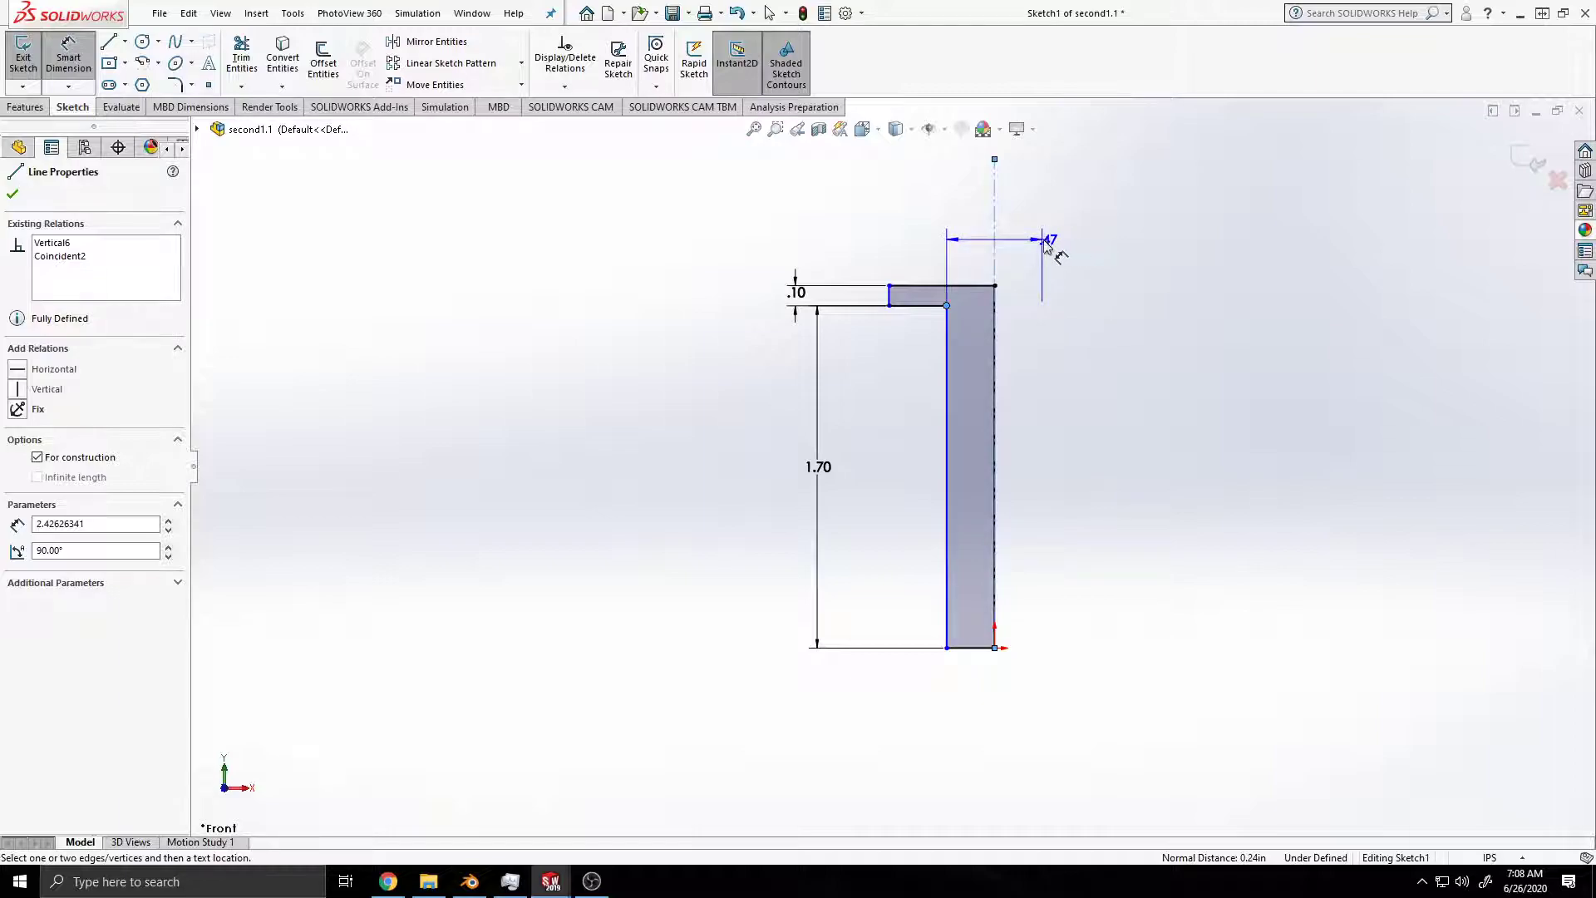
{"action": "left_click", "coordinate": [1019, 243]}
{"action": "type", "text": ".5"}
{"action": "key", "text": "Return"}
{"action": "key", "text": "ctrl+s"}
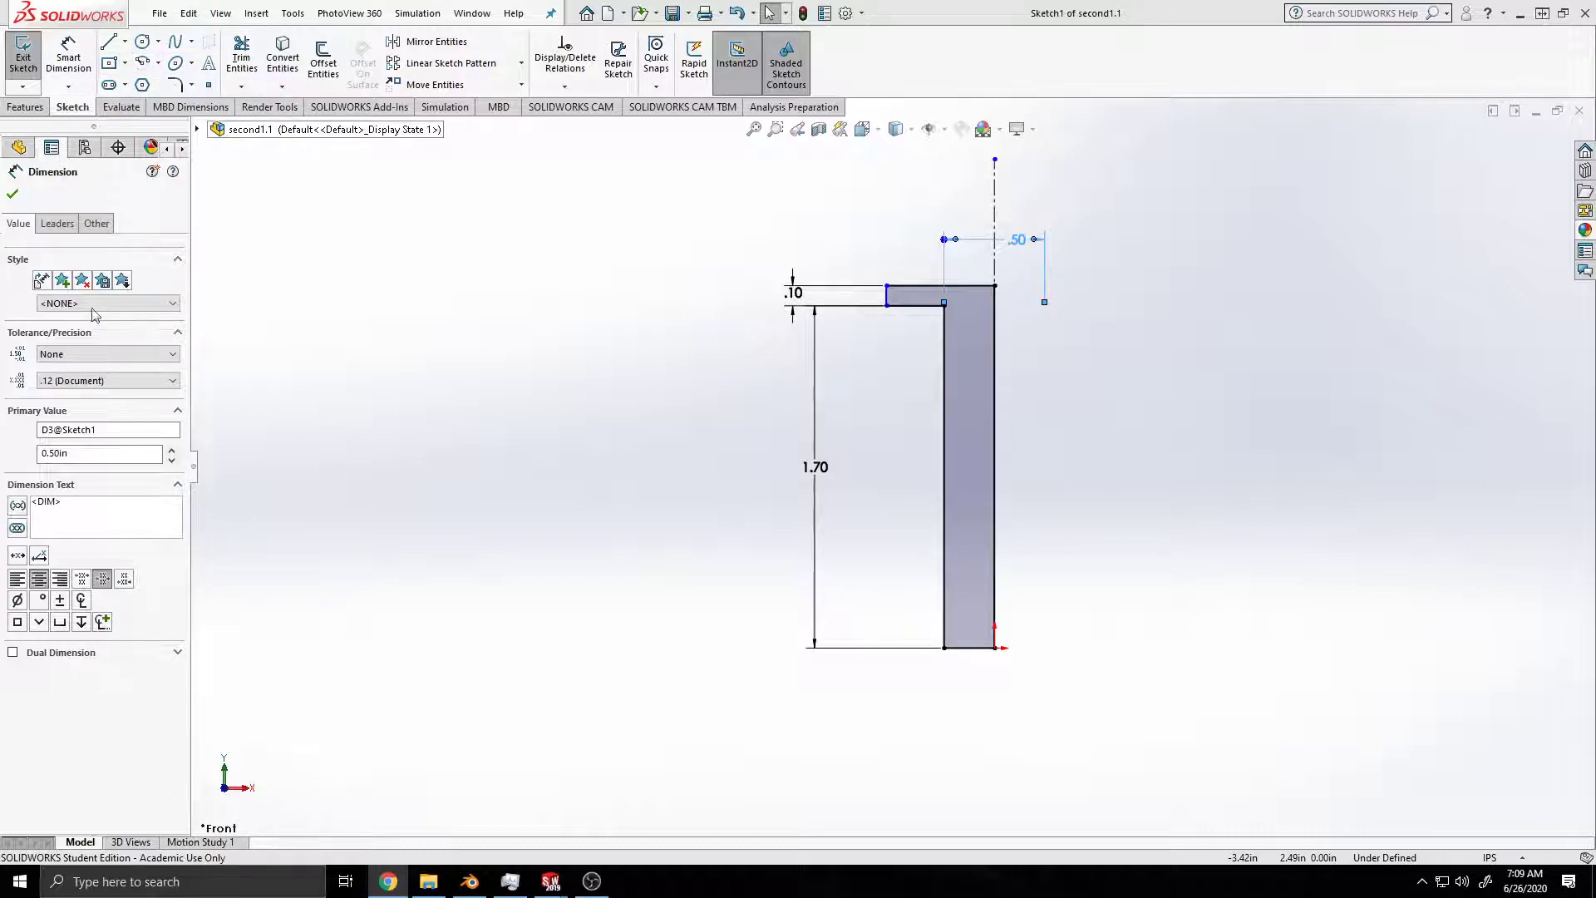
Step: Add a diameter symbol to the 0.50 dimension, flip its arrows outward and save the part
{"action": "left_click", "coordinate": [17, 600]}
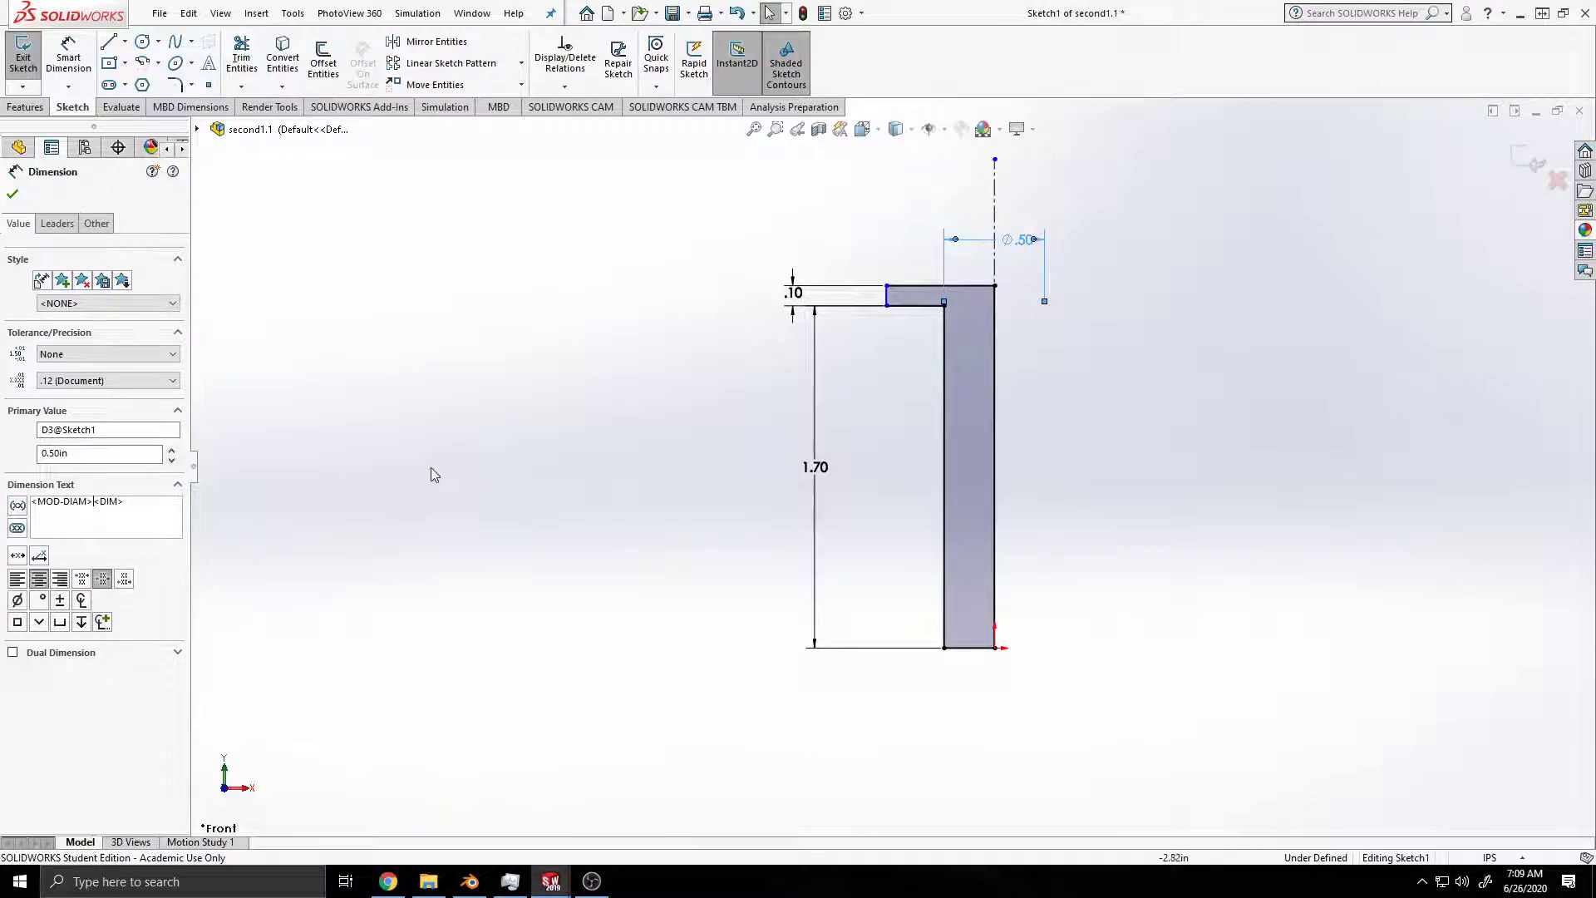
{"action": "left_click", "coordinate": [1034, 240]}
{"action": "key", "text": "ctrl+s"}
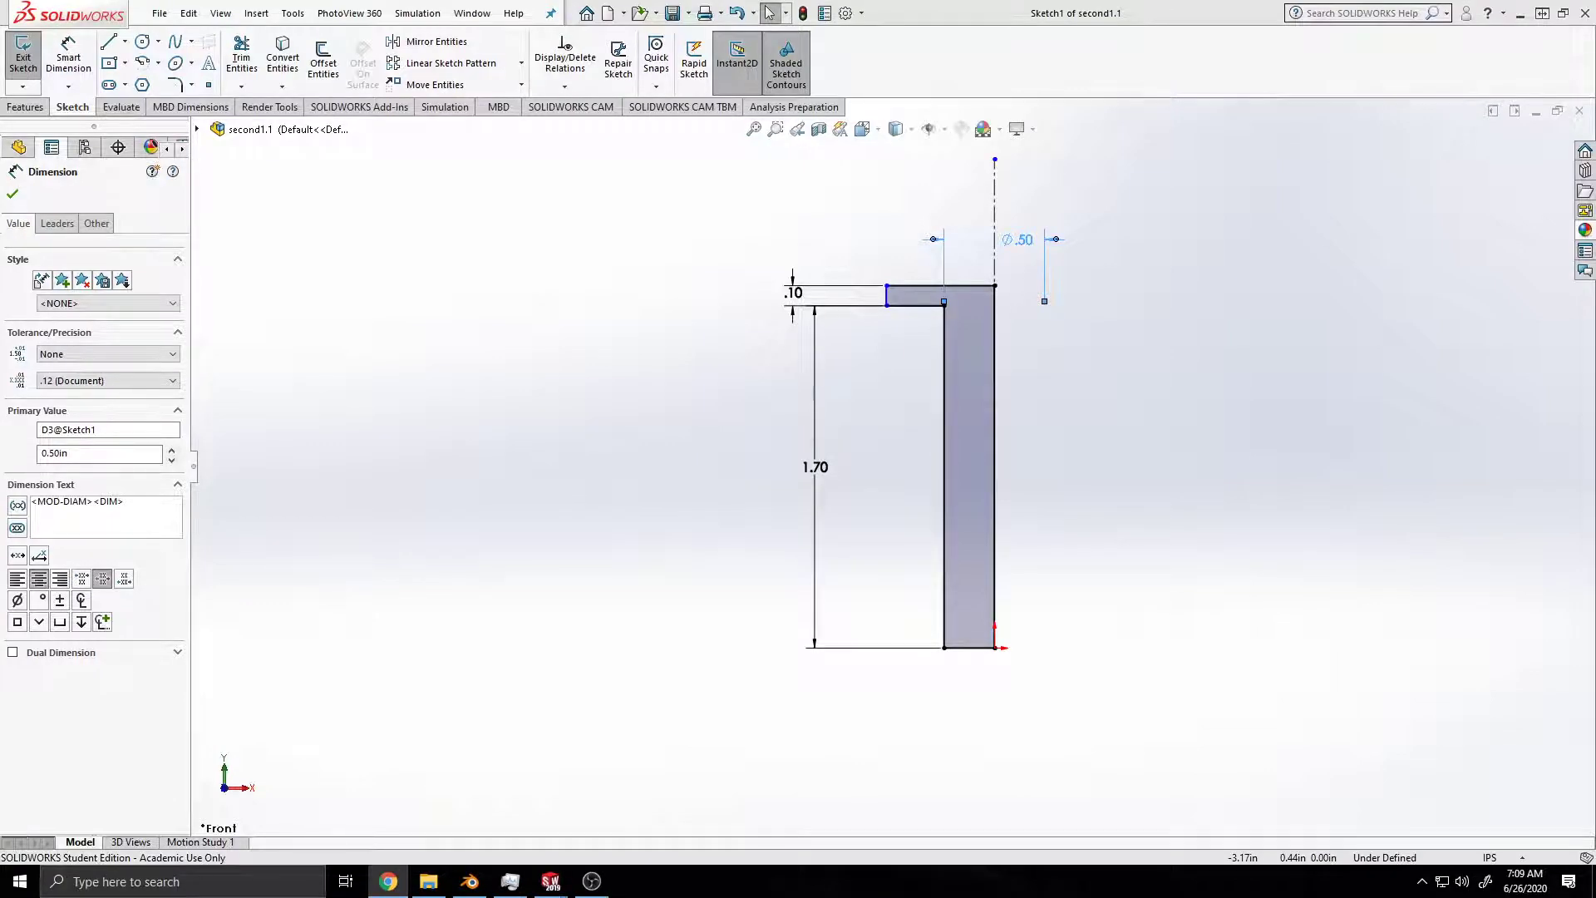
Step: Dimension the profile's outer upper corner across the centerline at 1 in, add a diameter symbol and save the part
{"action": "left_click", "coordinate": [81, 65]}
{"action": "left_click", "coordinate": [887, 285]}
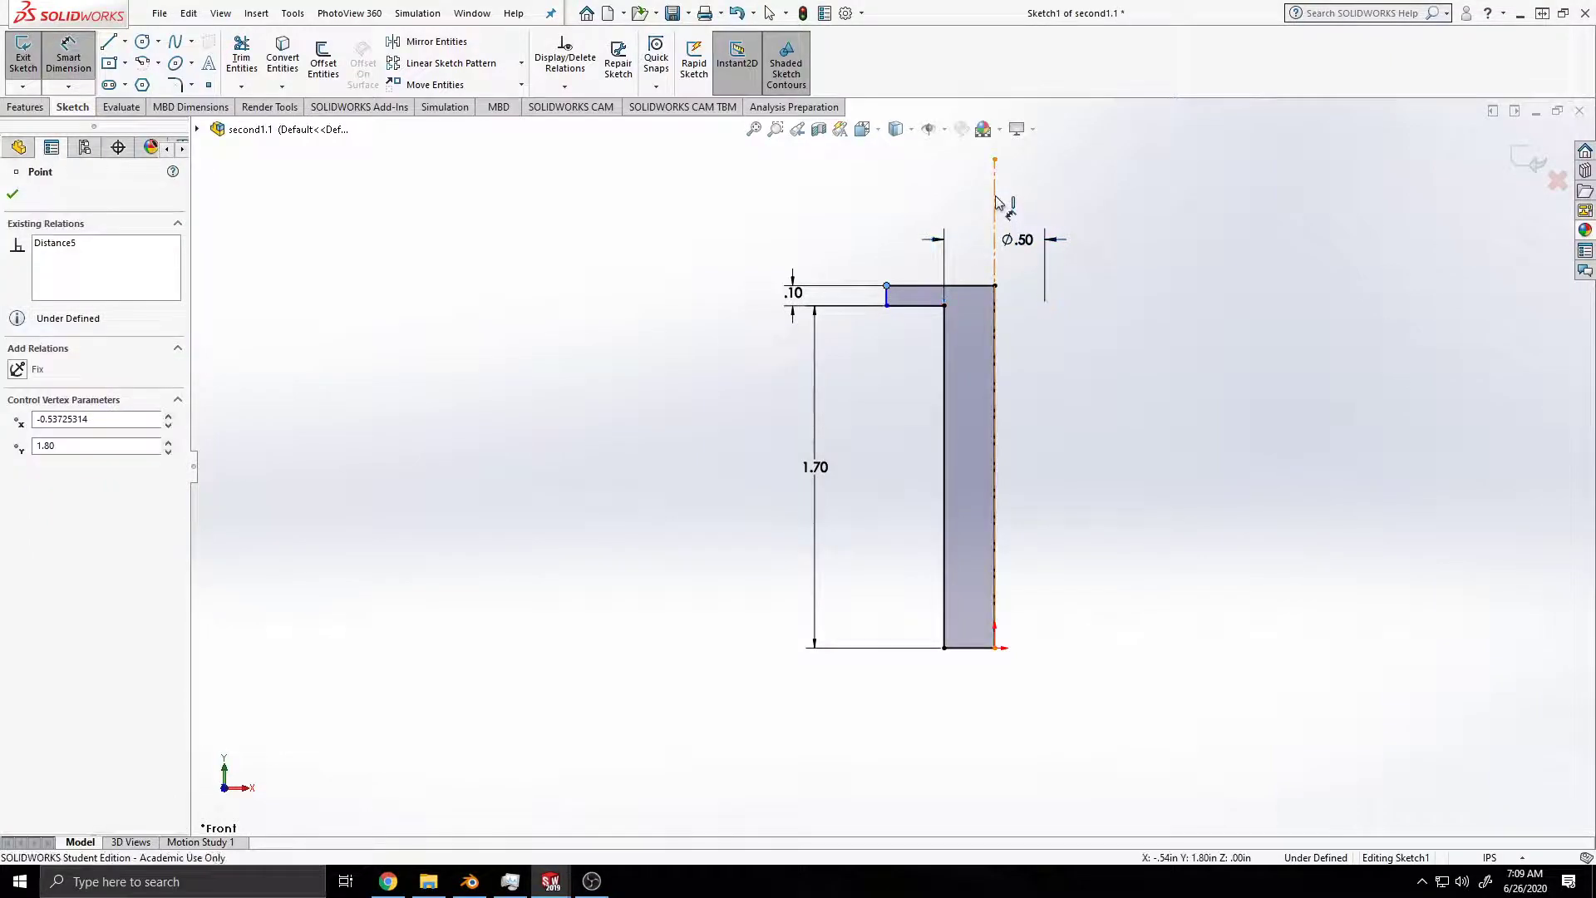
{"action": "left_click", "coordinate": [996, 202]}
{"action": "left_click", "coordinate": [1035, 198]}
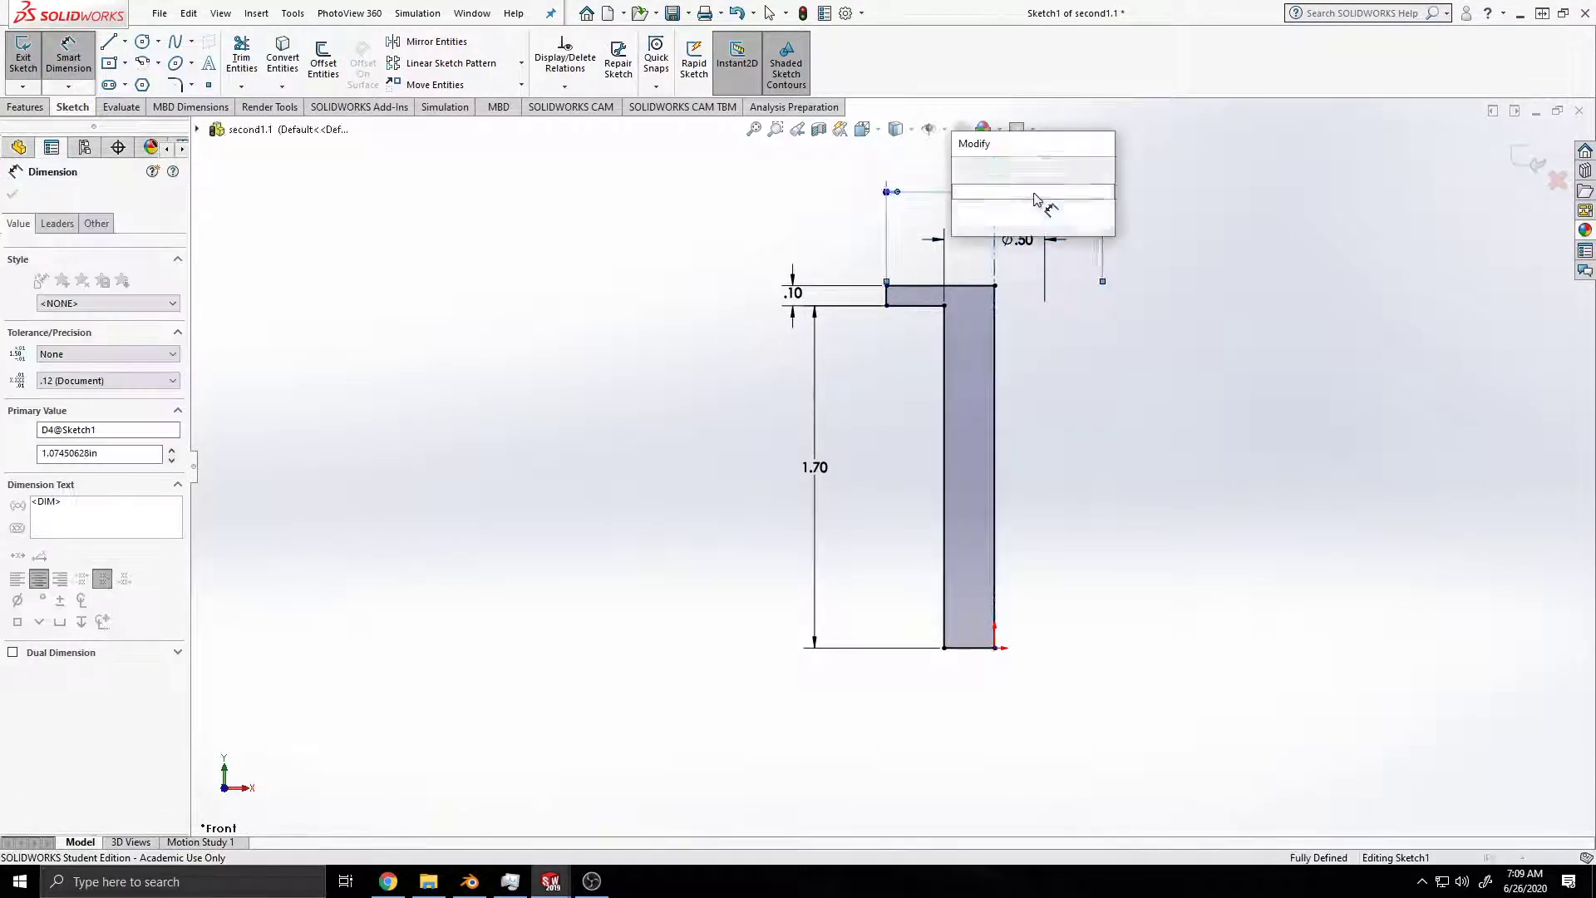
{"action": "type", "text": "1"}
{"action": "key", "text": "Return"}
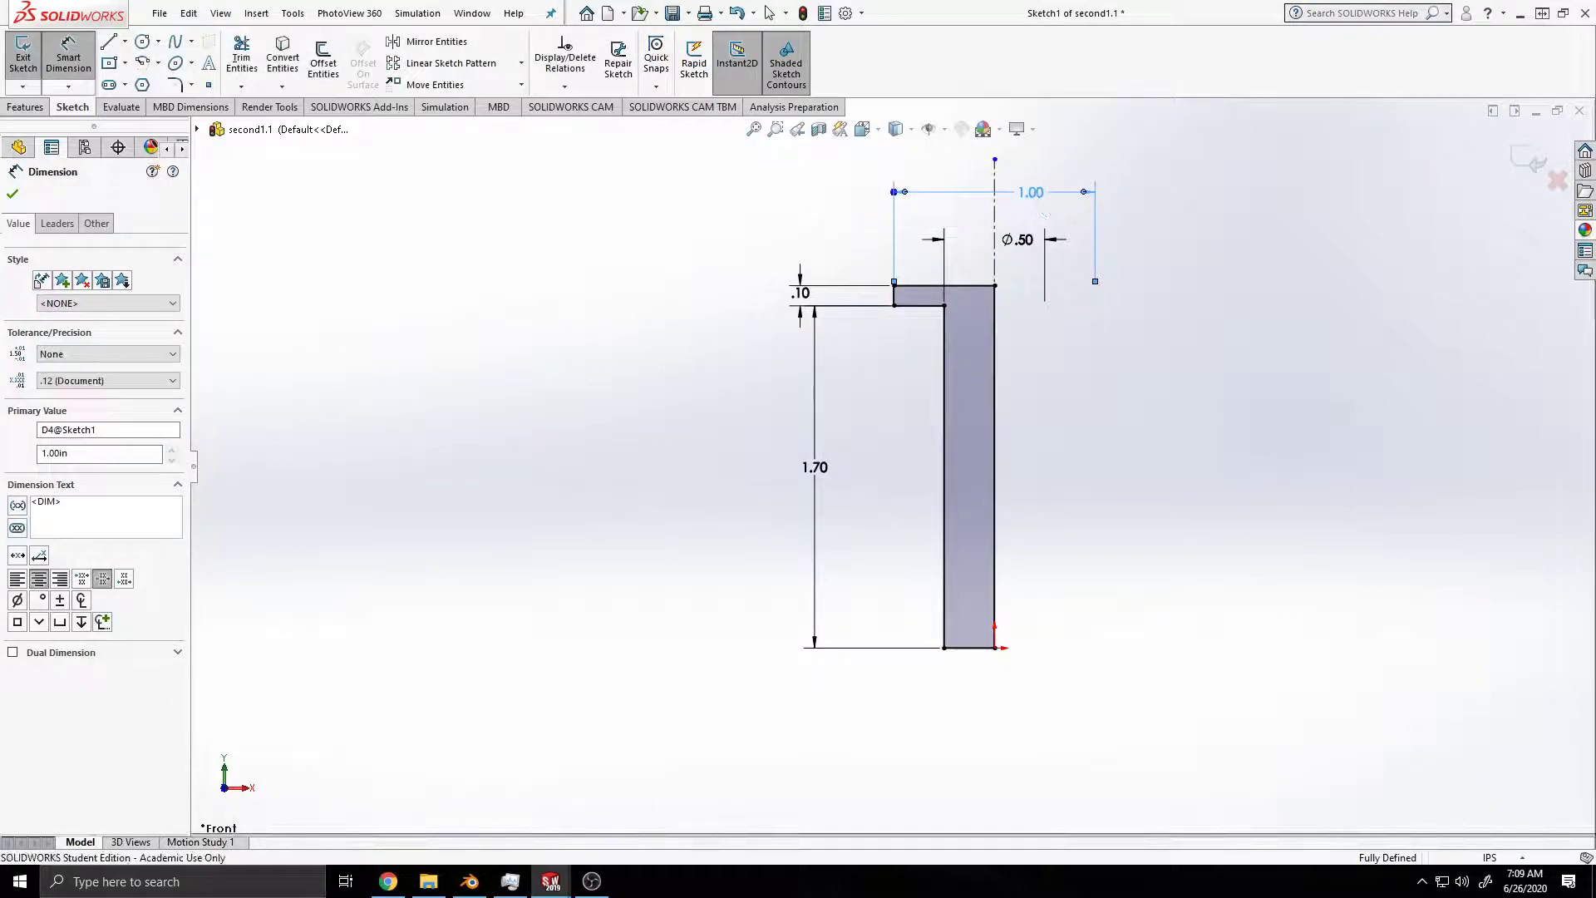
{"action": "key", "text": "ctrl+s"}
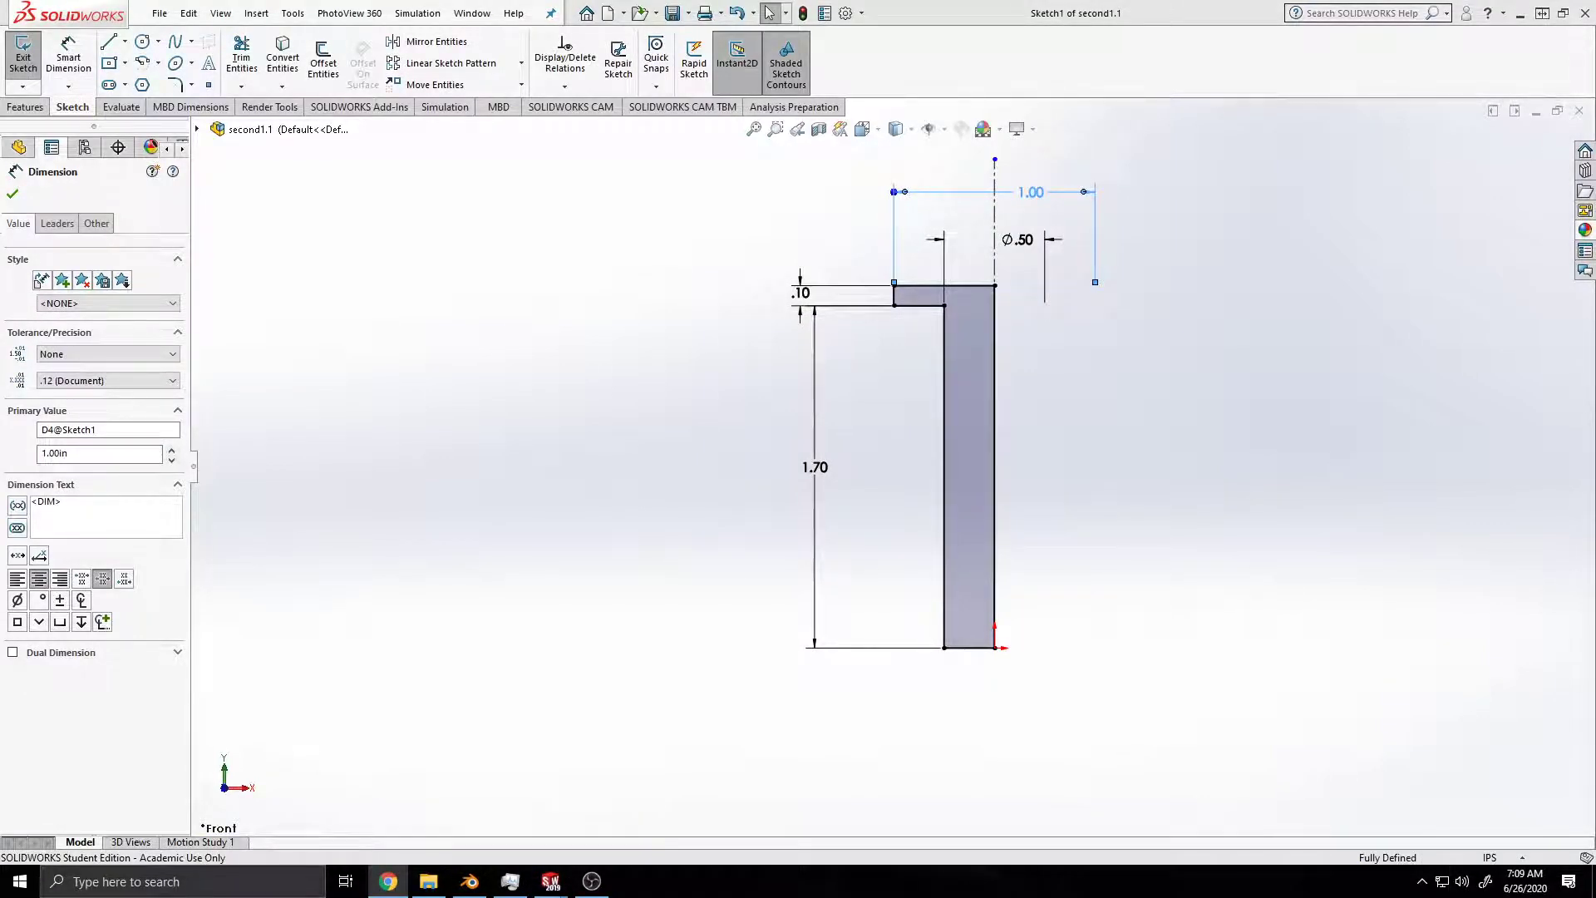
{"action": "left_click", "coordinate": [17, 599]}
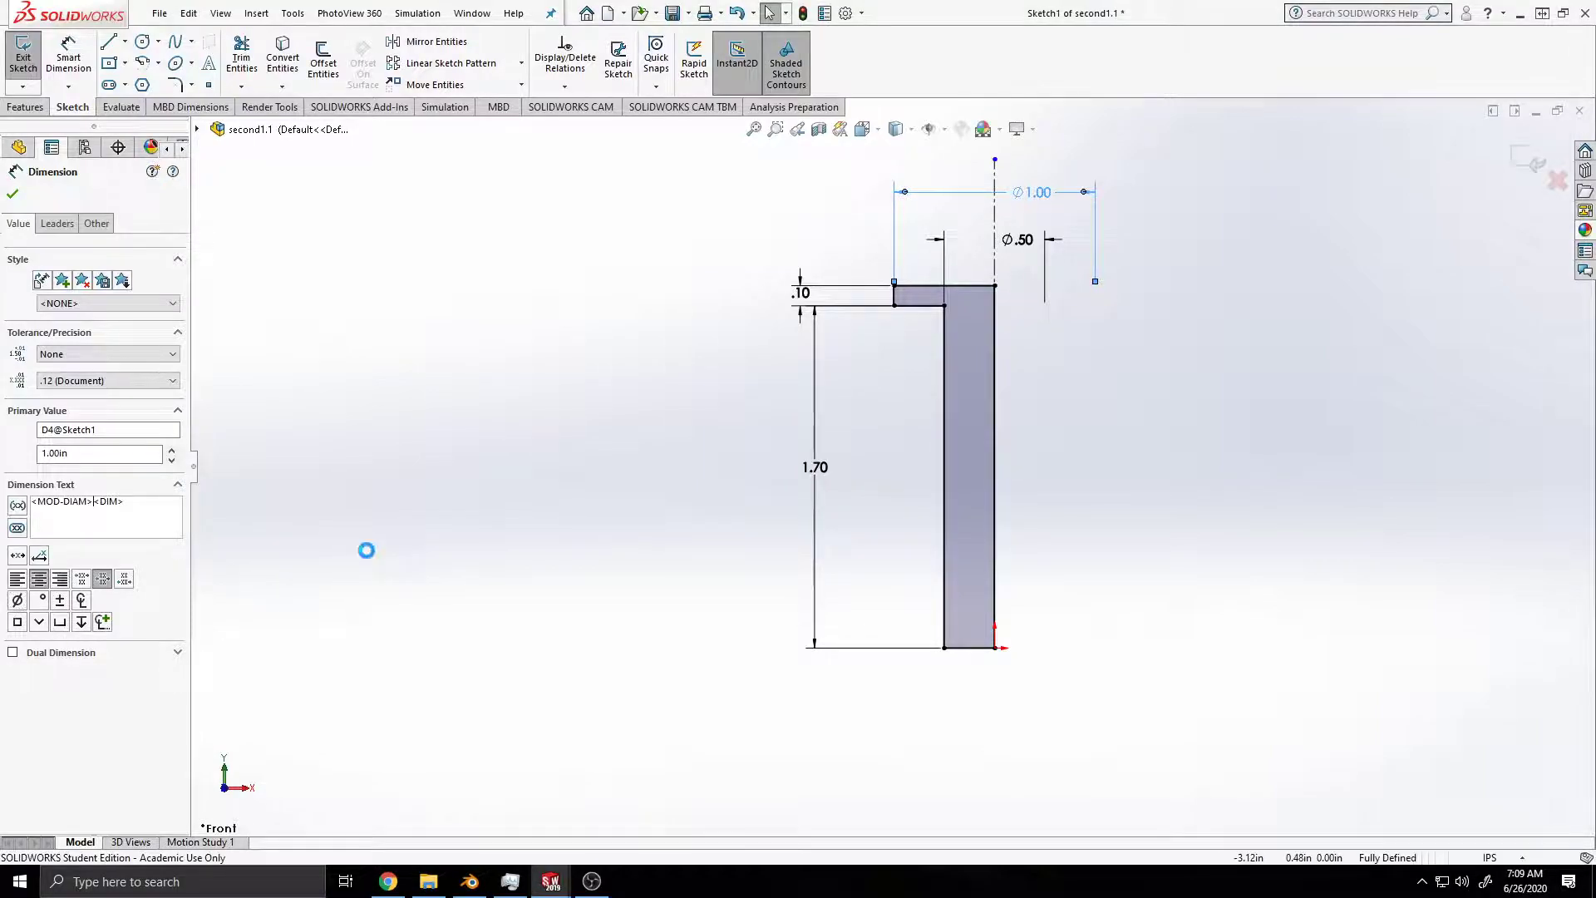
{"action": "left_click", "coordinate": [12, 194]}
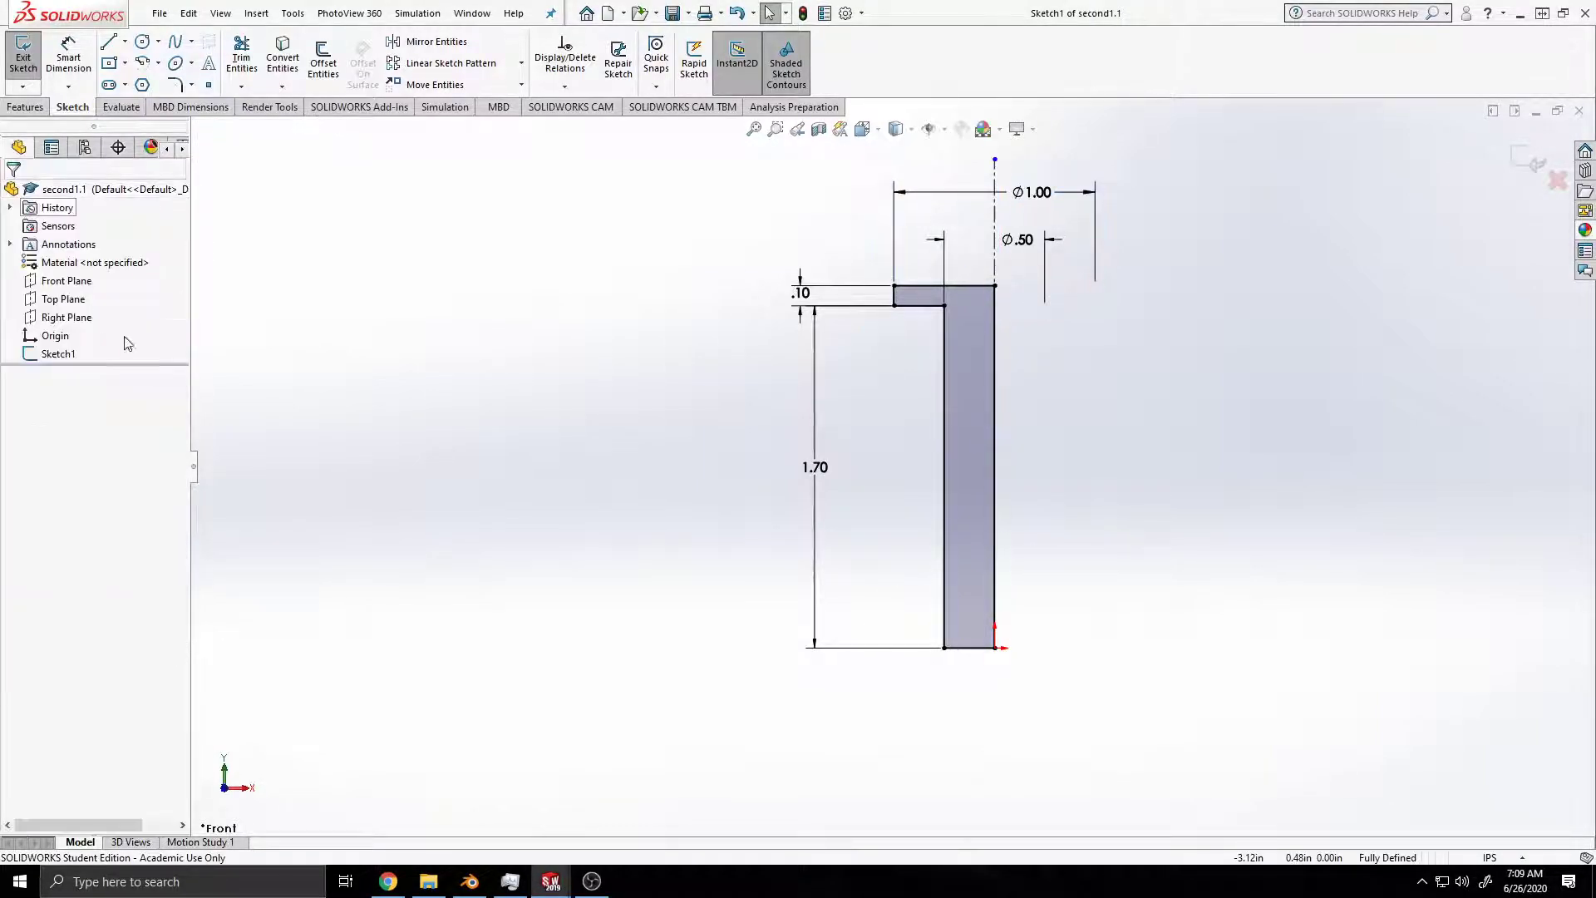
Step: Revolve the profile 360 degrees about the vertical centerline as a boss
{"action": "left_click", "coordinate": [27, 107]}
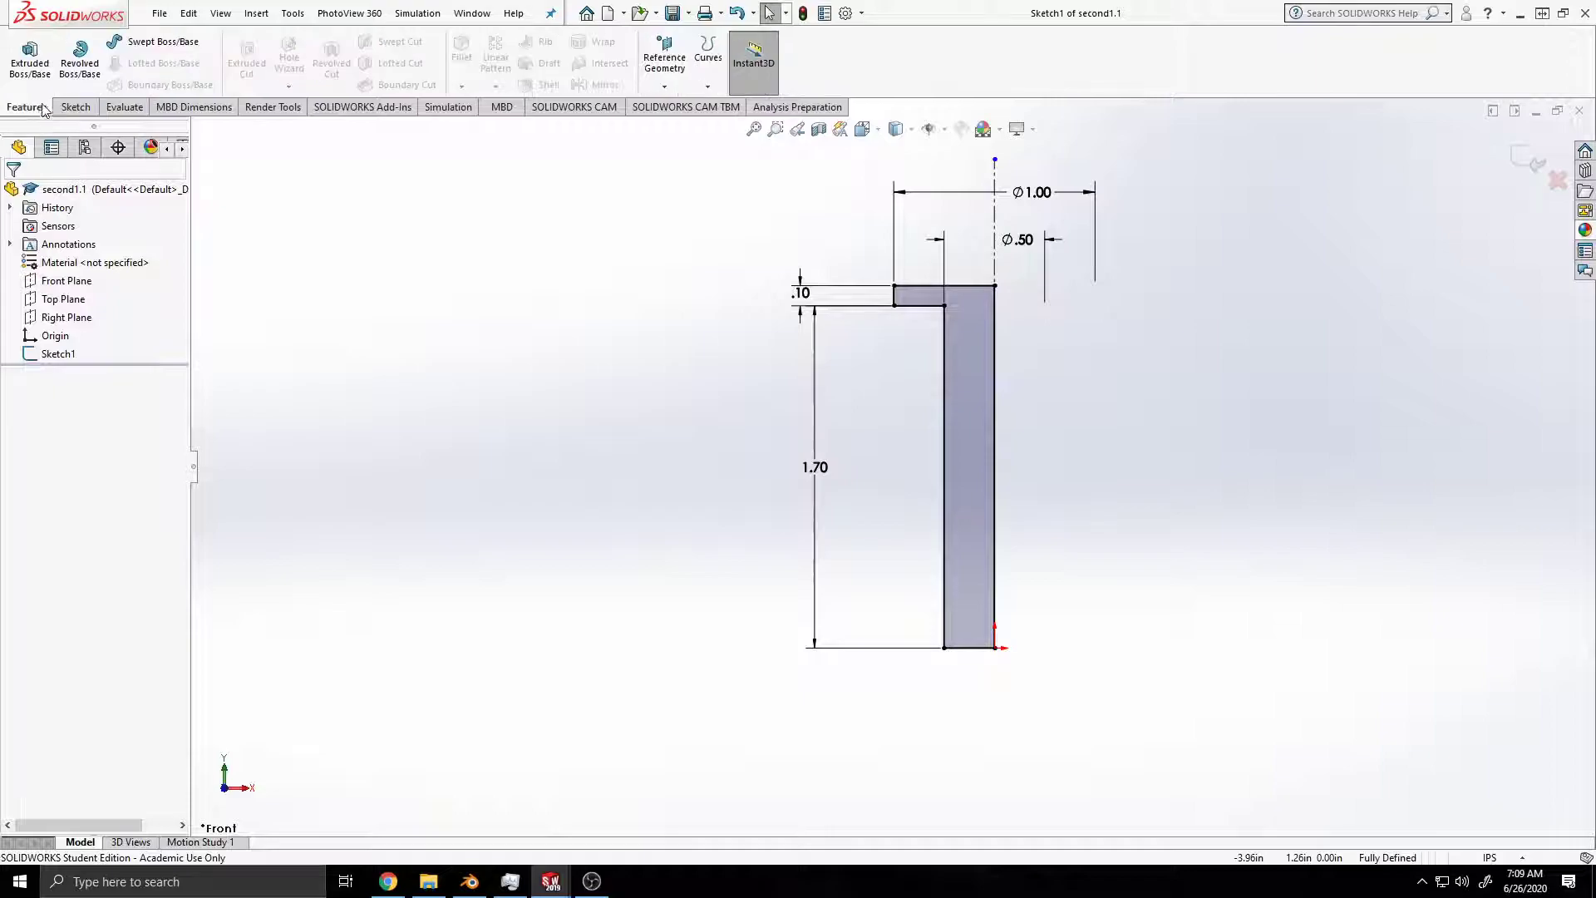
{"action": "left_click", "coordinate": [80, 58]}
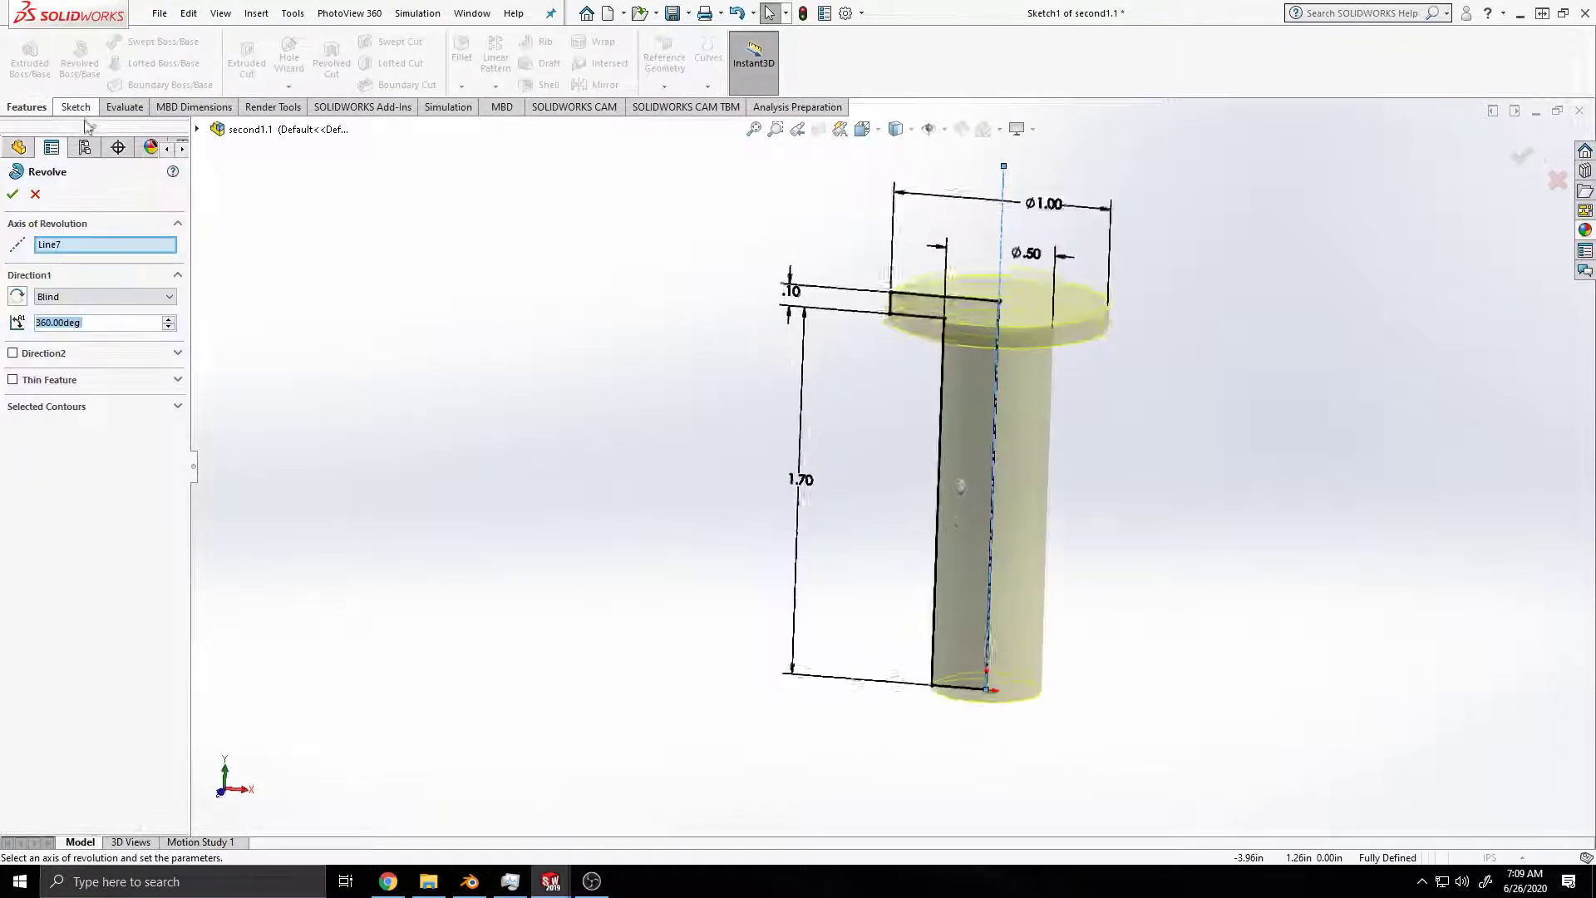
{"action": "left_click", "coordinate": [13, 195]}
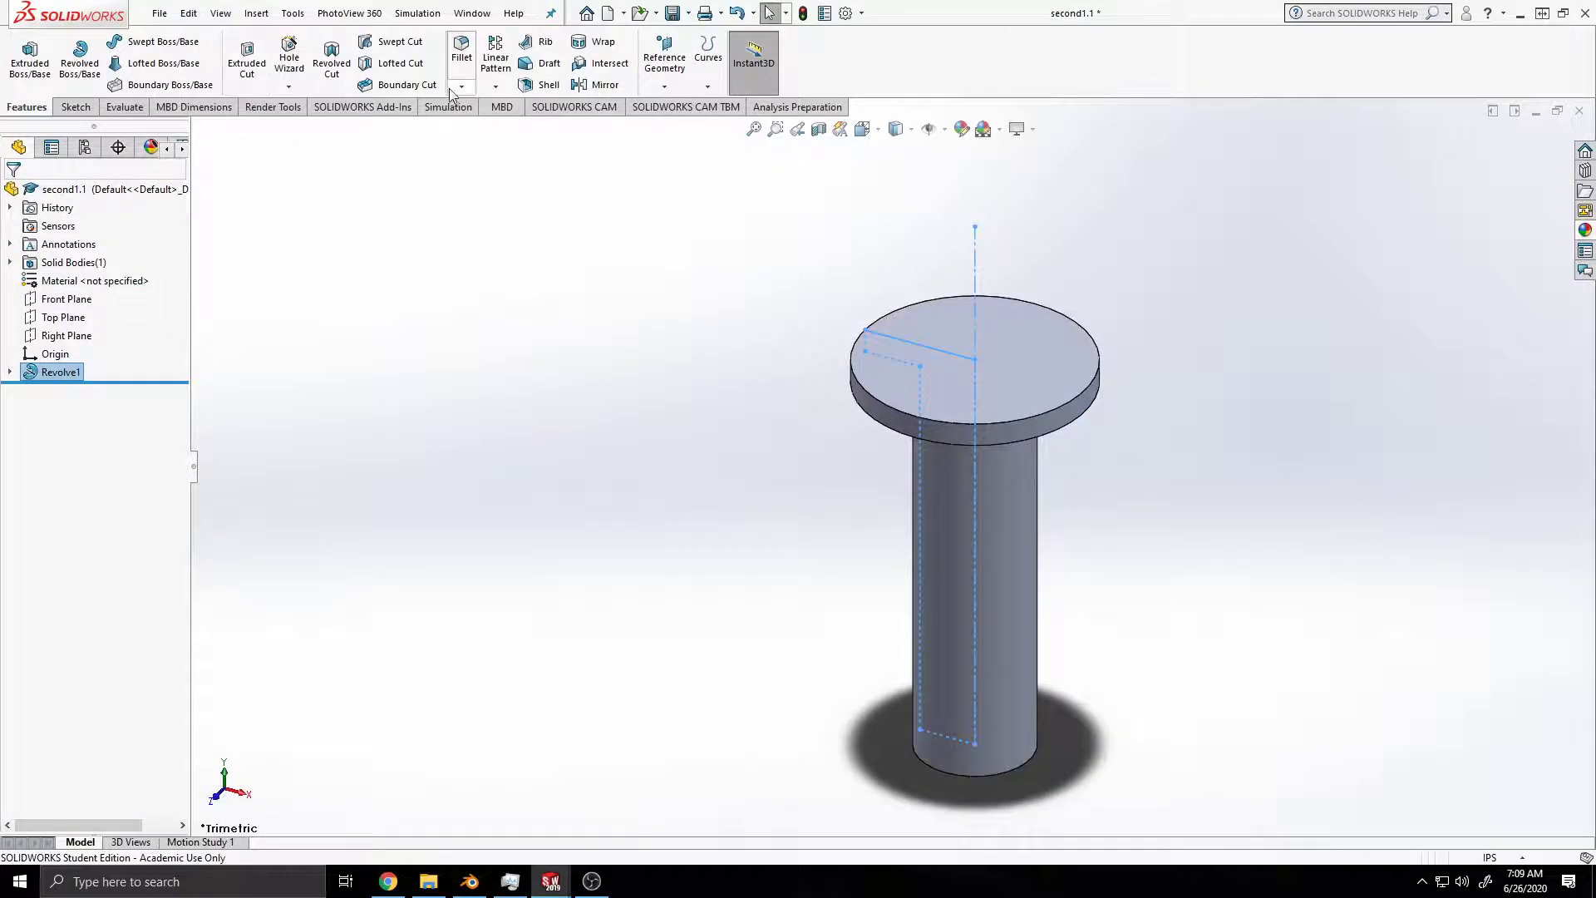
Step: Start a distance-angle chamfer and try to set its distance to 0.03
{"action": "left_click", "coordinate": [460, 87]}
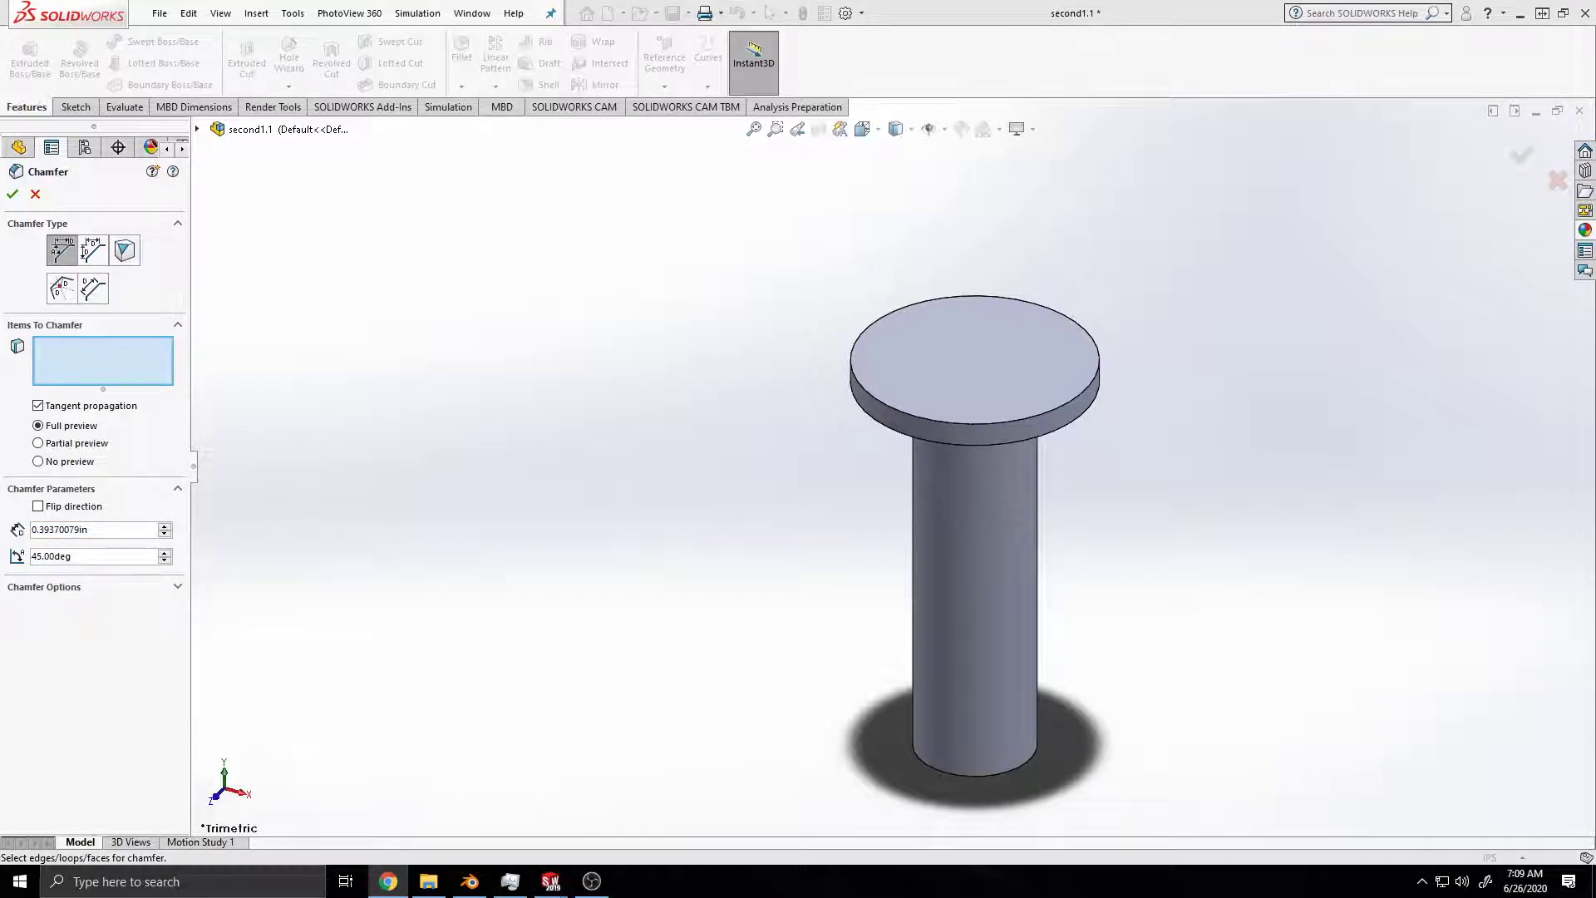
{"action": "double_click", "coordinate": [115, 529]}
{"action": "type", "text": ".04"}
{"action": "key", "text": "BackSpace"}
{"action": "type", "text": "3"}
{"action": "key", "text": "Return"}
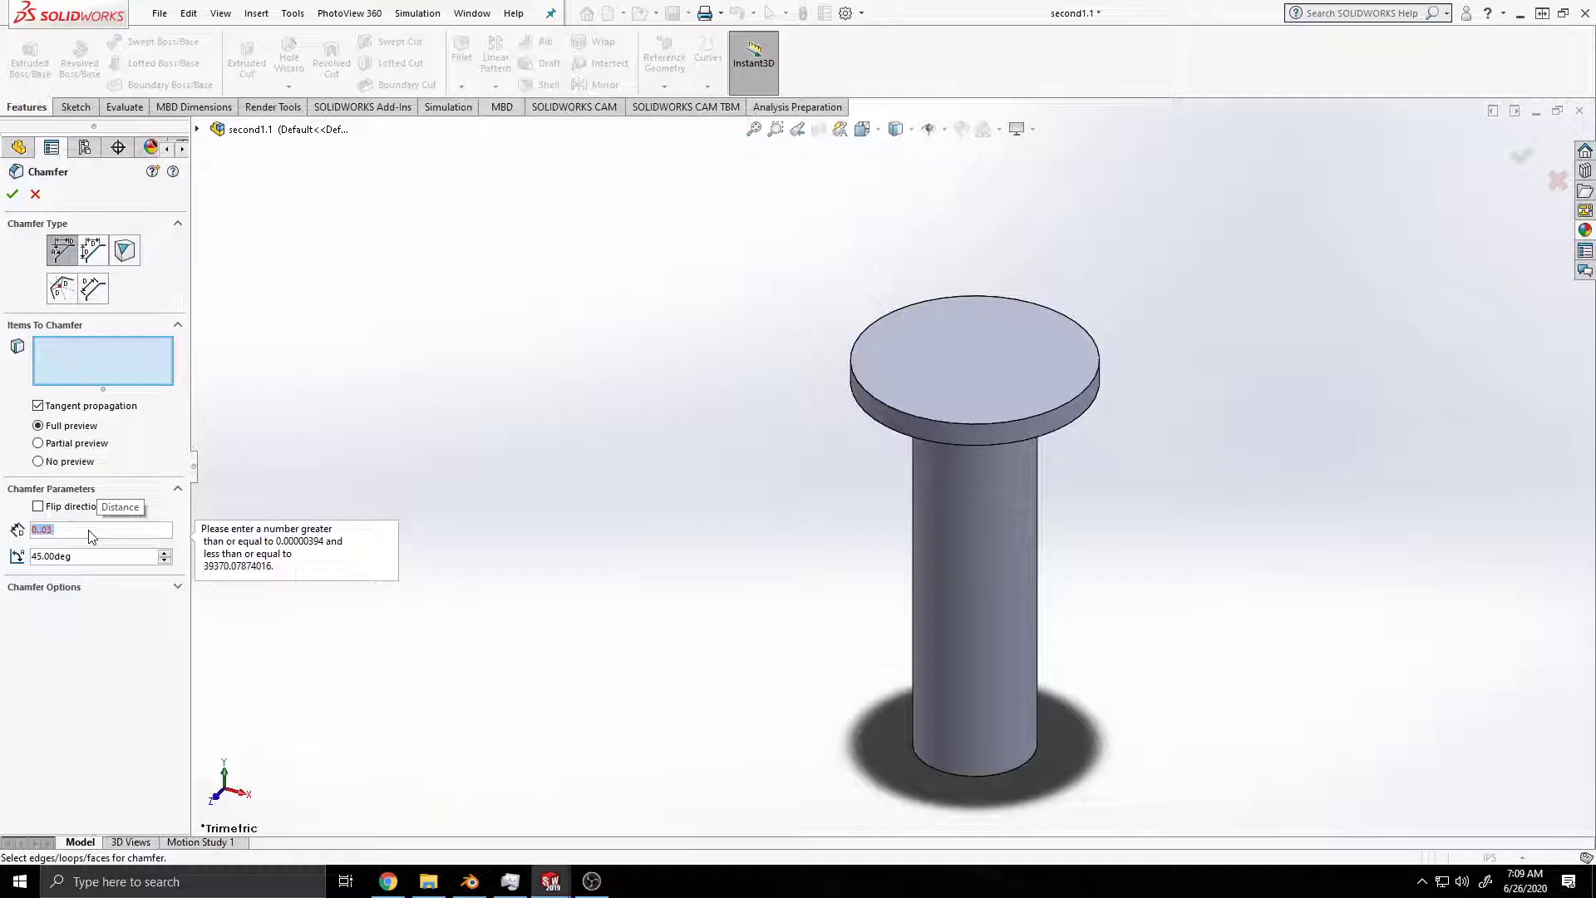
Step: Try to set the chamfer distance to 0.0394
{"action": "left_click", "coordinate": [61, 530]}
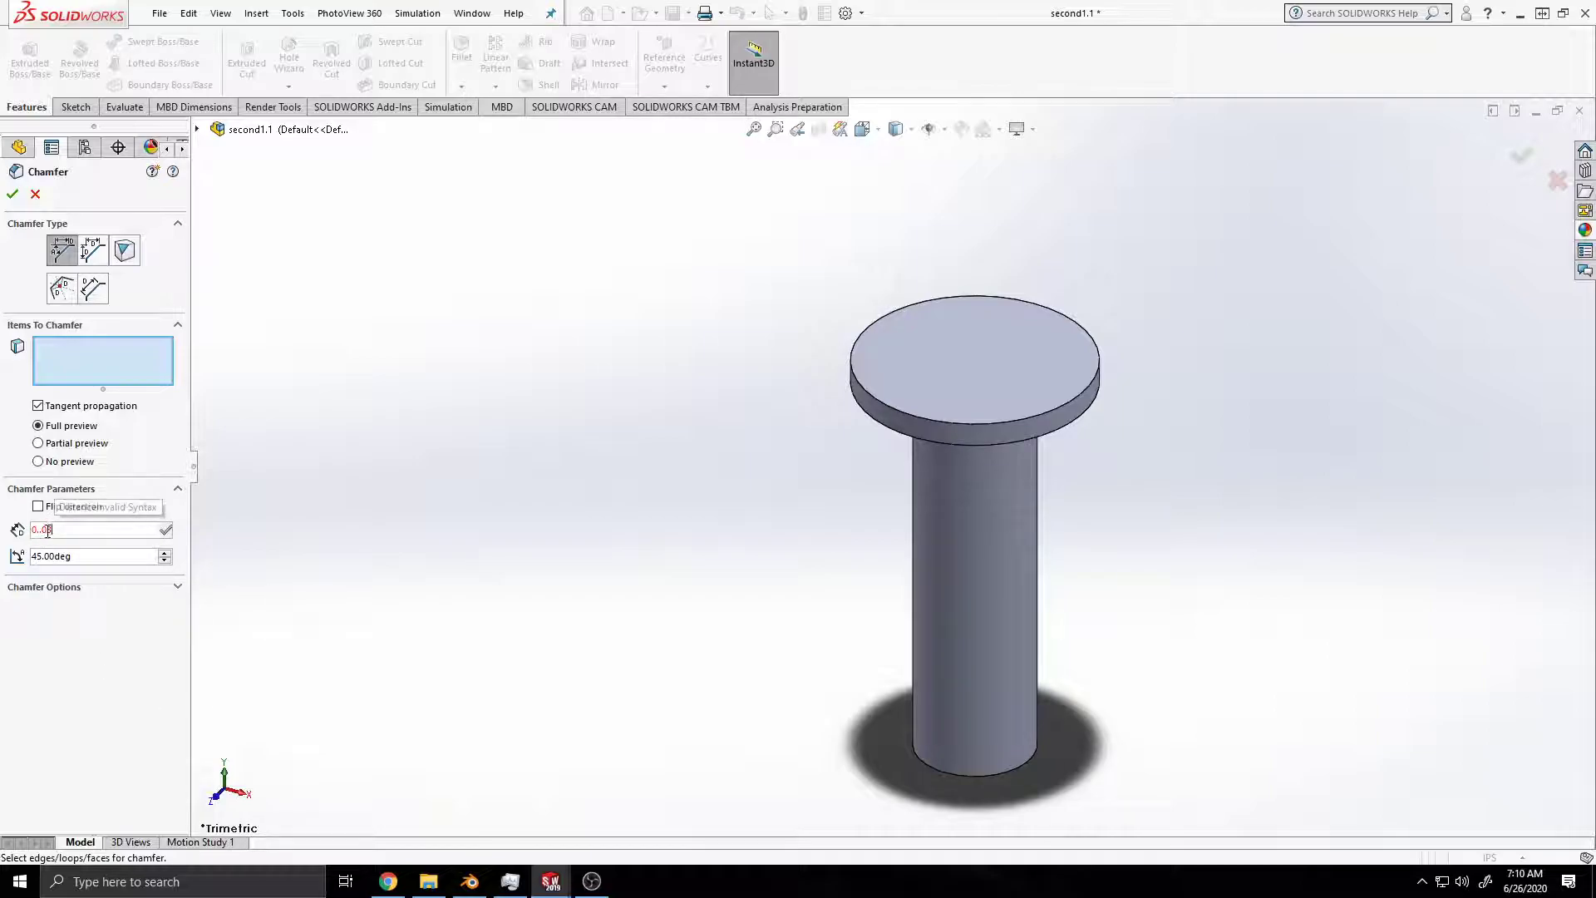
{"action": "key", "text": "BackSpace"}
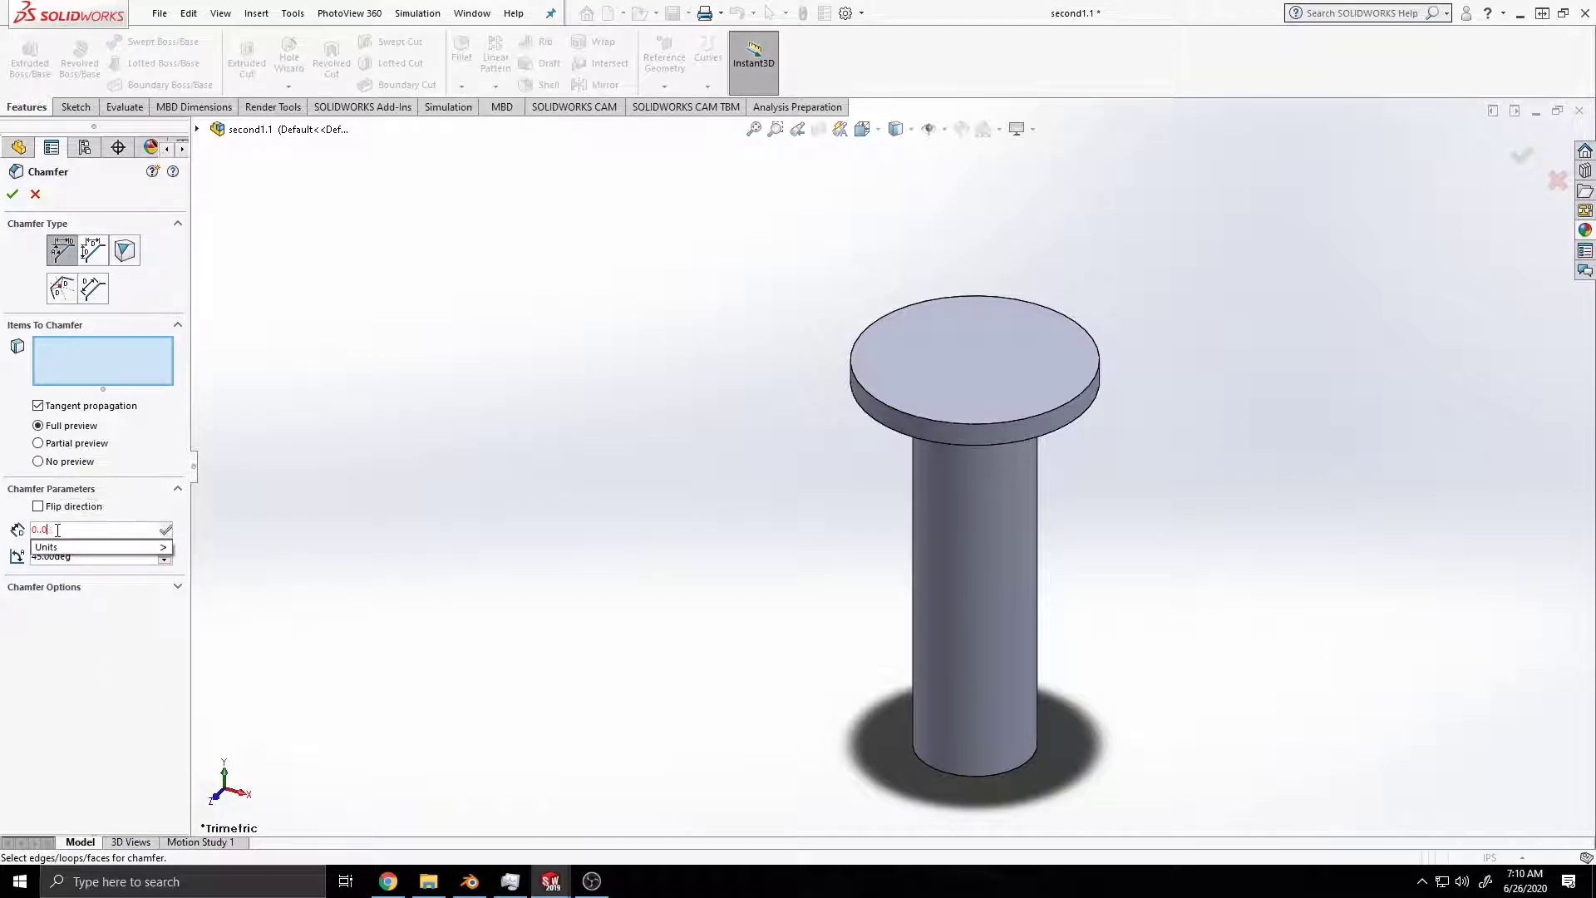
{"action": "type", "text": "2"}
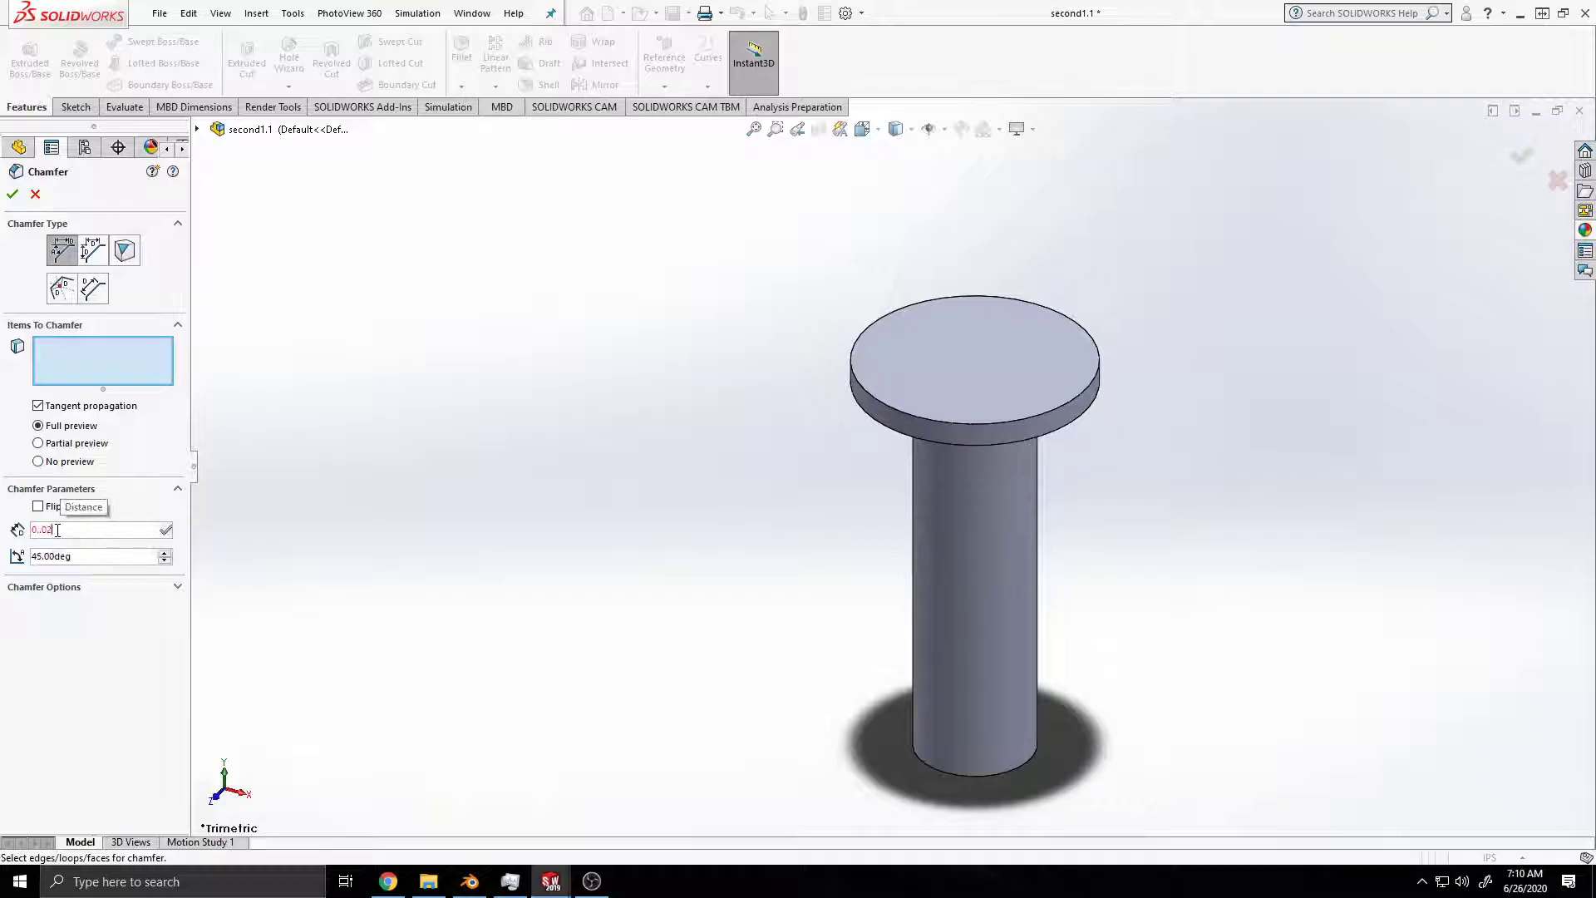
{"action": "key", "text": "BackSpace"}
{"action": "type", "text": "394"}
{"action": "key", "text": "Return"}
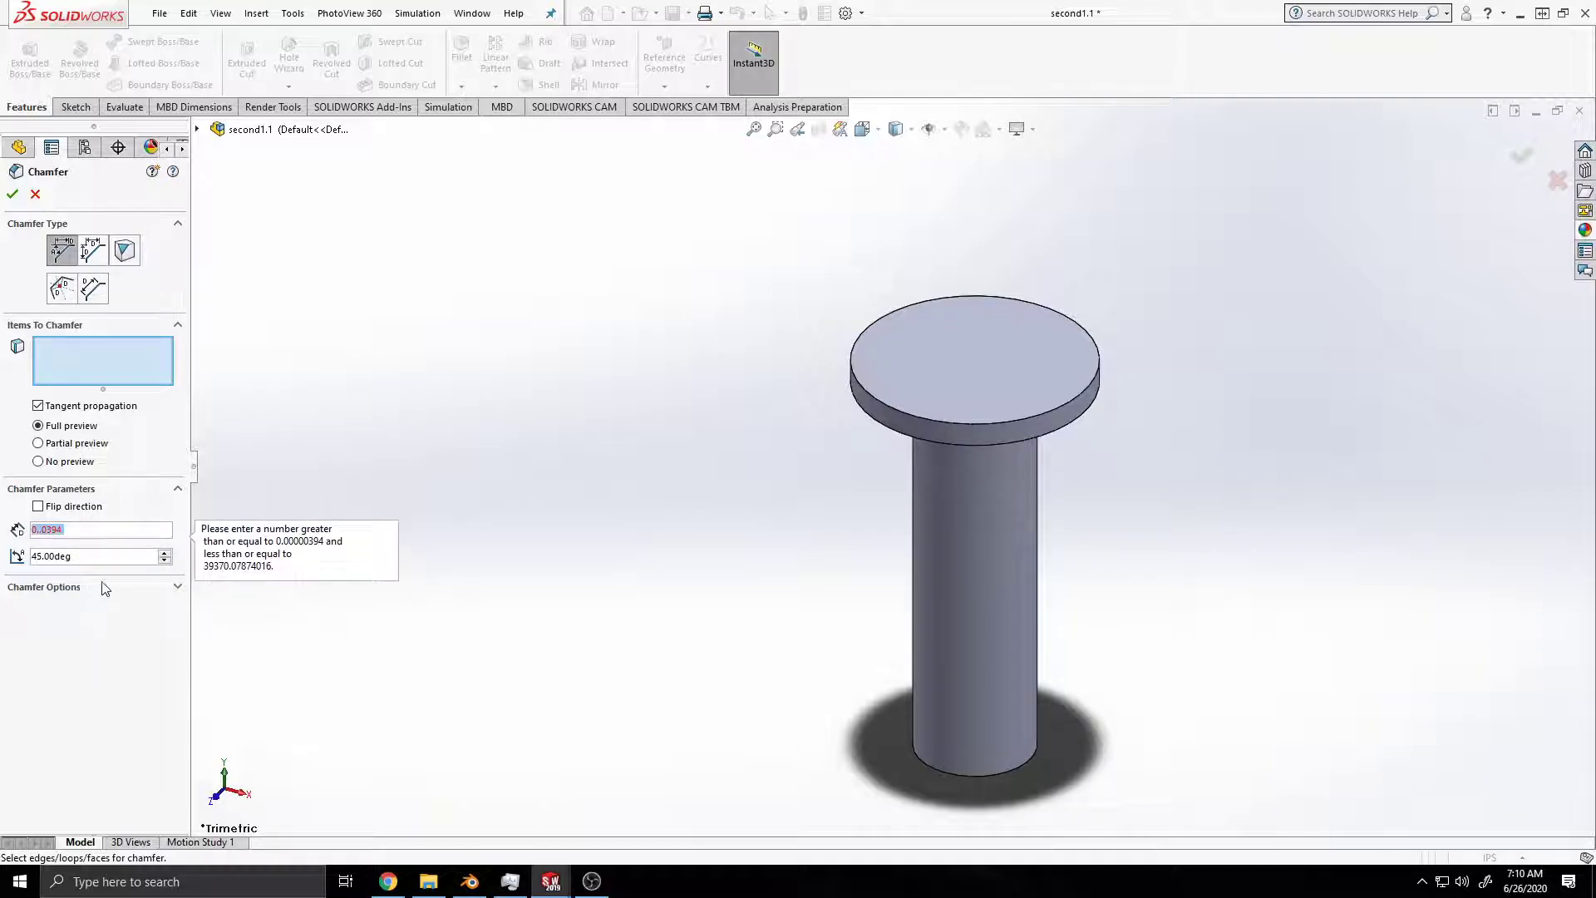
Step: Set the chamfer distance to 0.03 in, keeping the inch unit in the value
{"action": "left_click", "coordinate": [101, 532]}
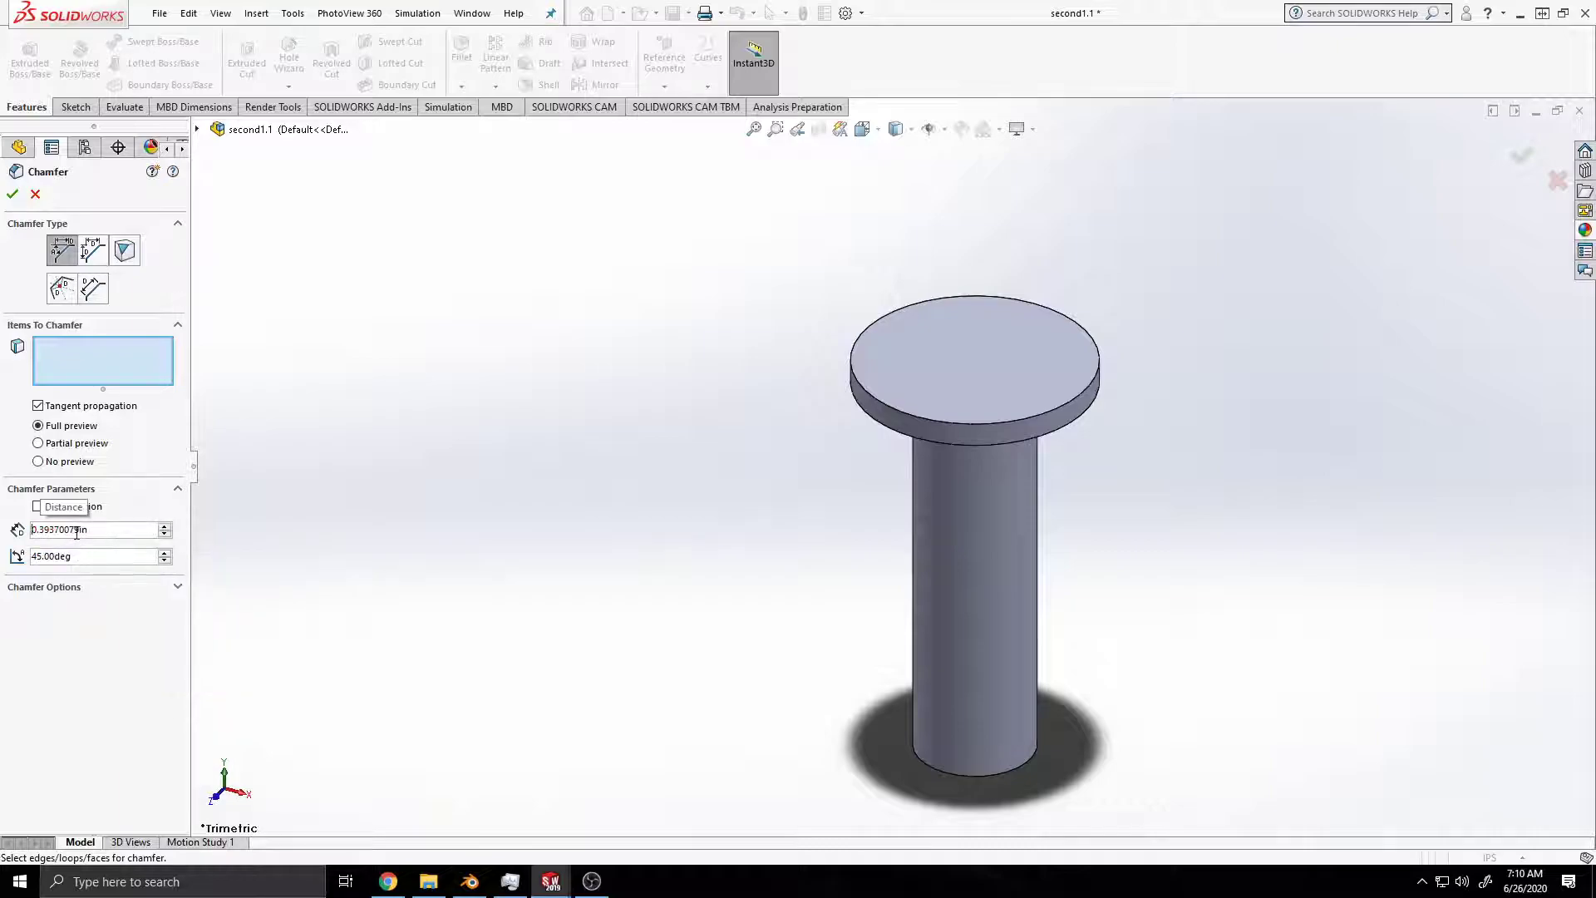
{"action": "left_click", "coordinate": [46, 531]}
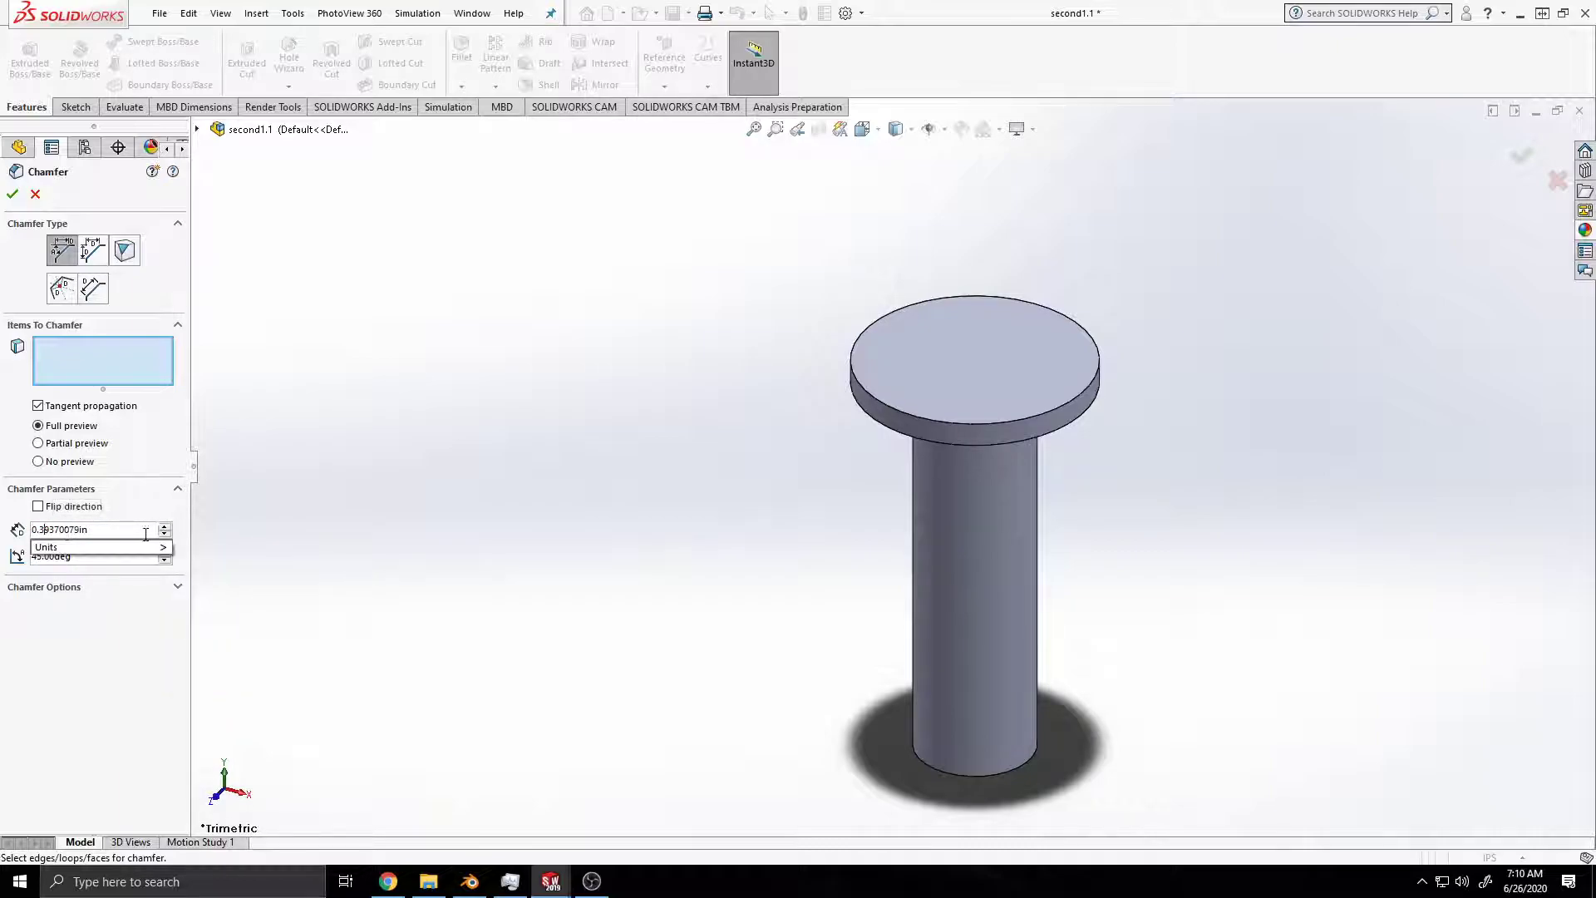
{"action": "key", "text": "BackSpace"}
{"action": "type", "text": "0"}
{"action": "key", "text": "Return"}
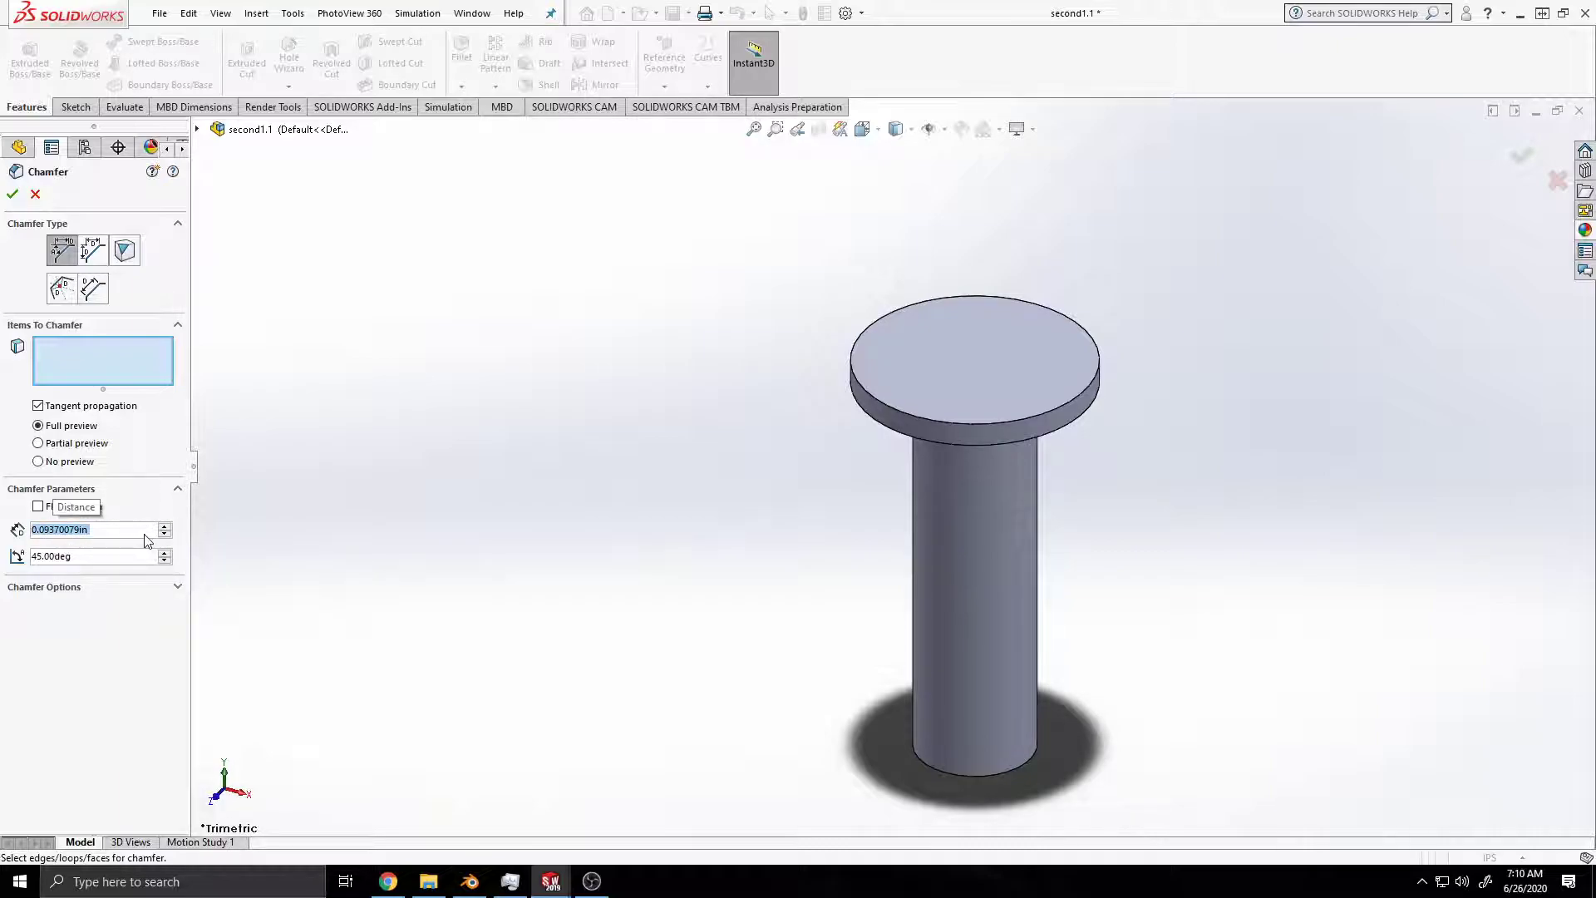
{"action": "left_click", "coordinate": [76, 532]}
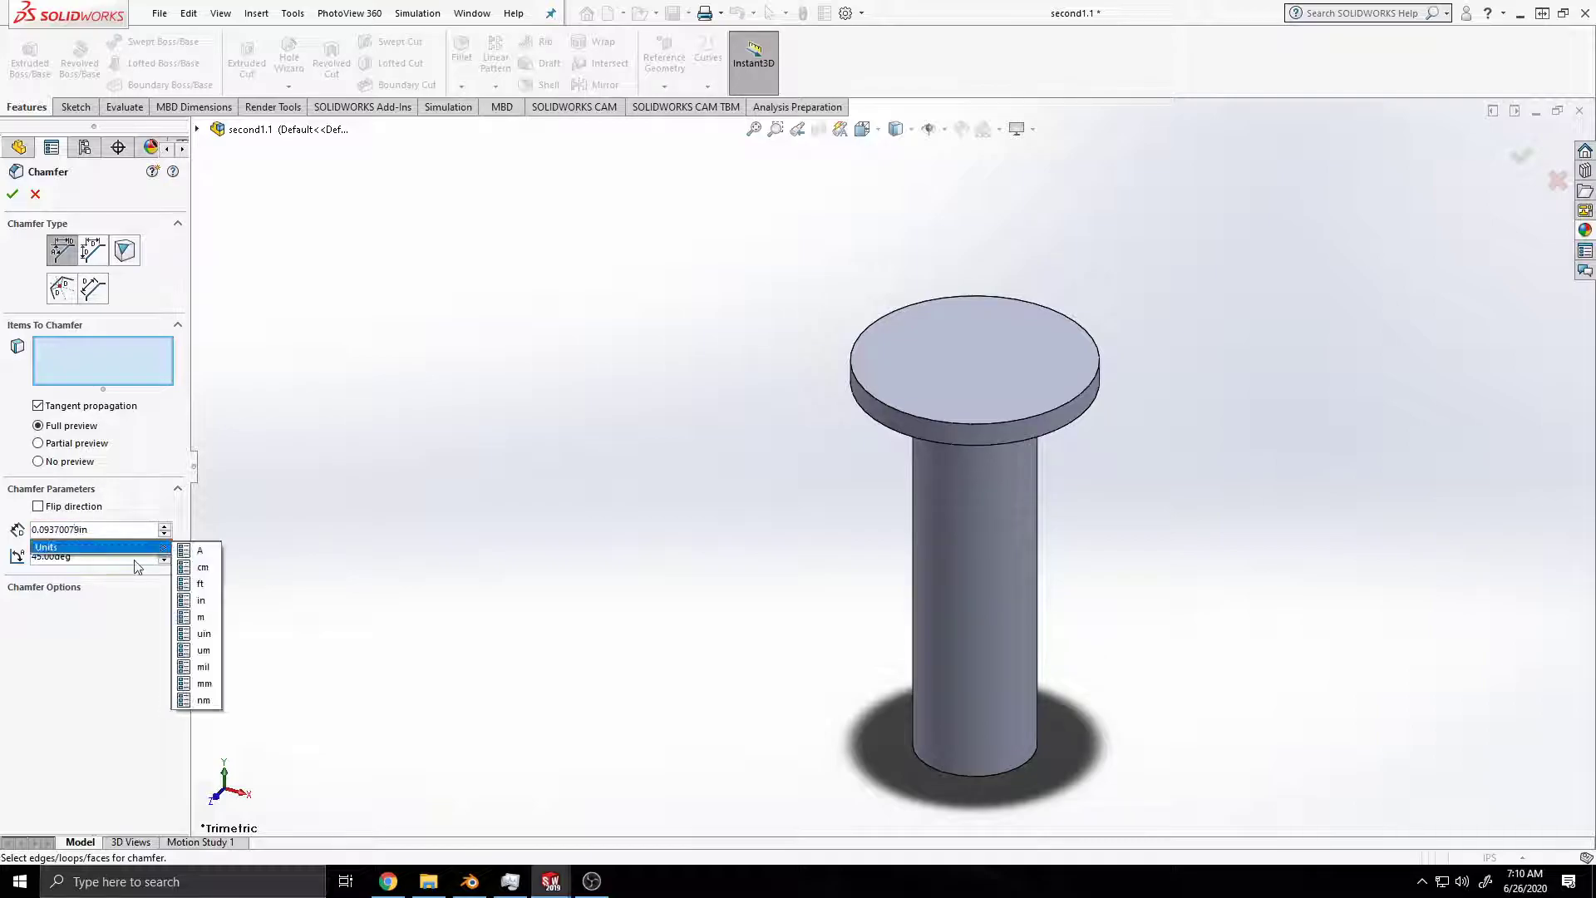
{"action": "key", "text": "BackSpace"}
{"action": "key", "text": "BackSpace"}
{"action": "key", "text": "BackSpace"}
{"action": "key", "text": "BackSpace"}
{"action": "key", "text": "BackSpace"}
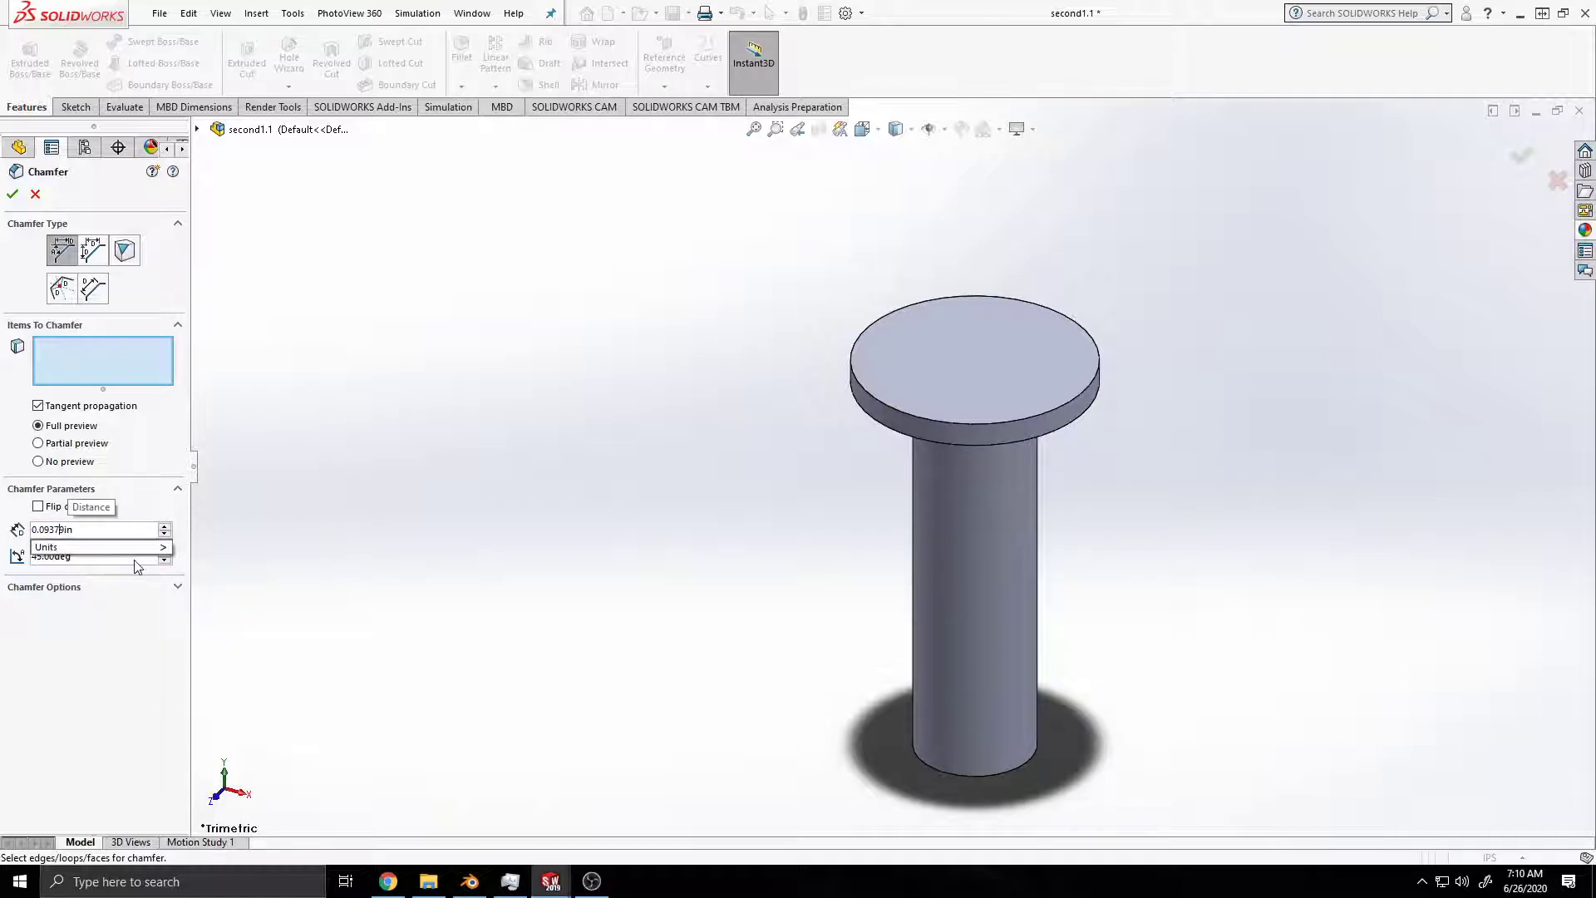
{"action": "key", "text": "BackSpace"}
{"action": "type", "text": "9"}
{"action": "key", "text": "BackSpace"}
{"action": "key", "text": "BackSpace"}
{"action": "type", "text": "3"}
{"action": "key", "text": "Return"}
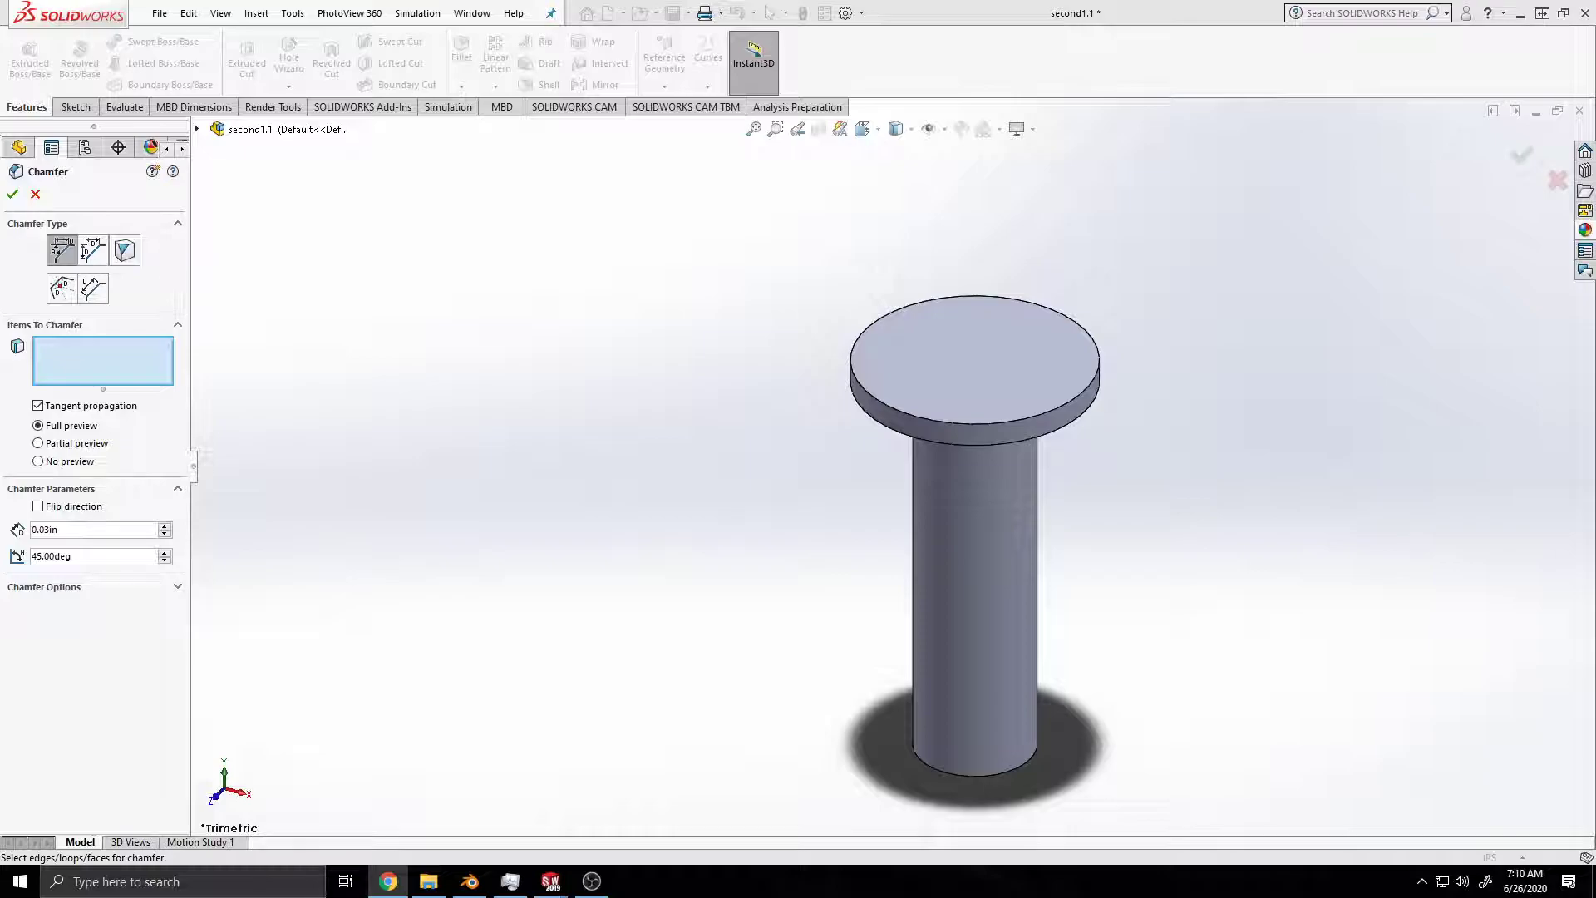
Step: Apply the chamfer to the circular edge at the shank's lower end and save the part
{"action": "left_click", "coordinate": [984, 775]}
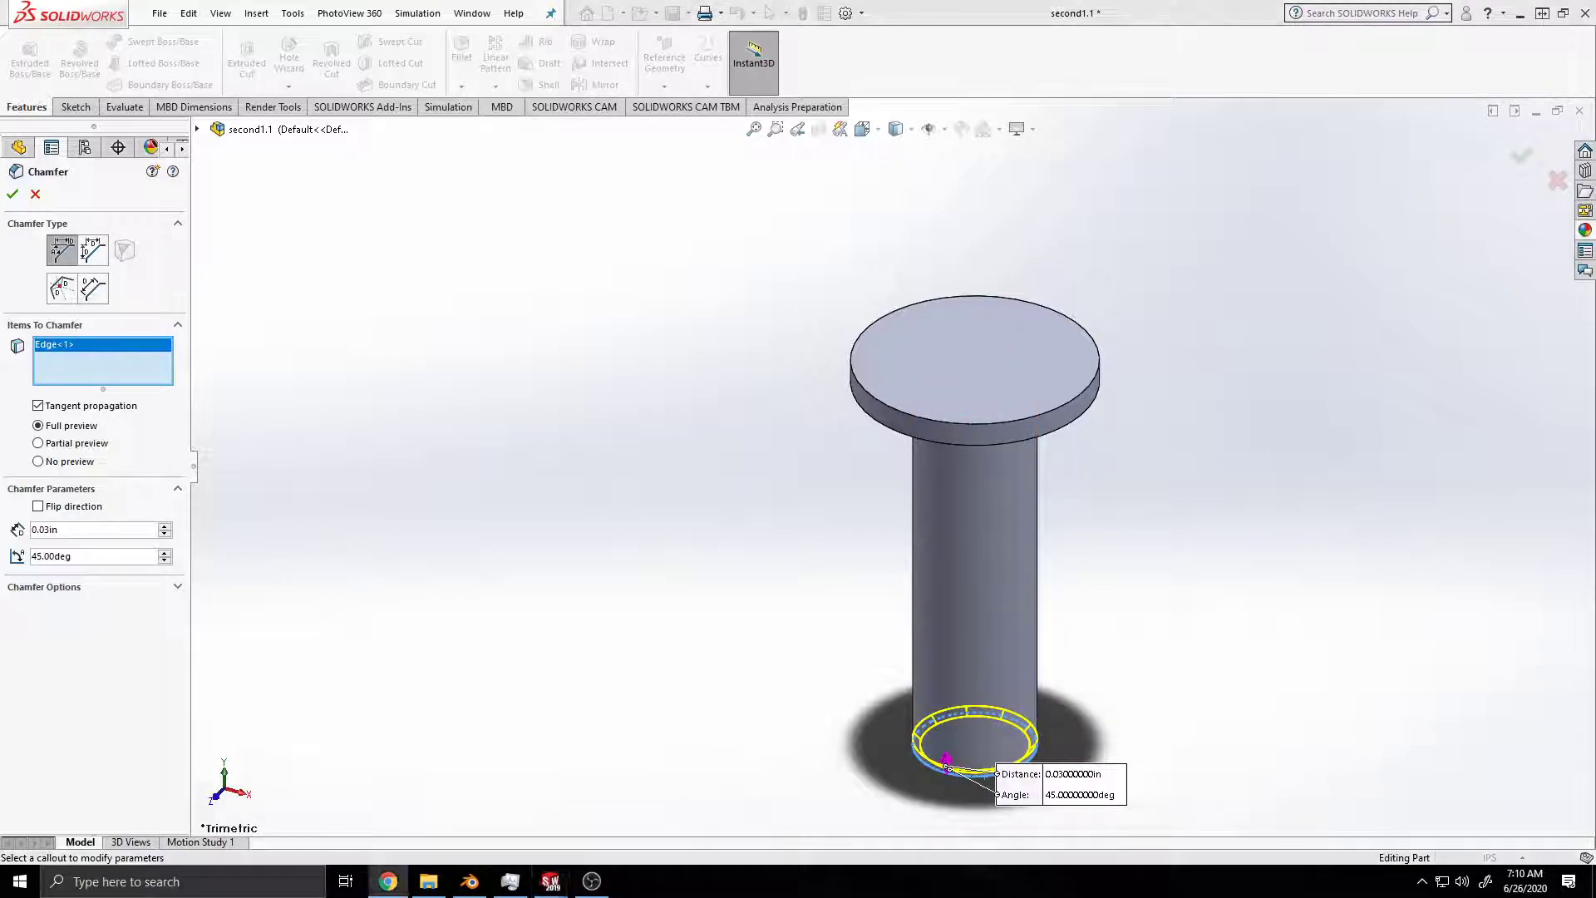
{"action": "left_click", "coordinate": [13, 193]}
{"action": "key", "text": "ctrl+s"}
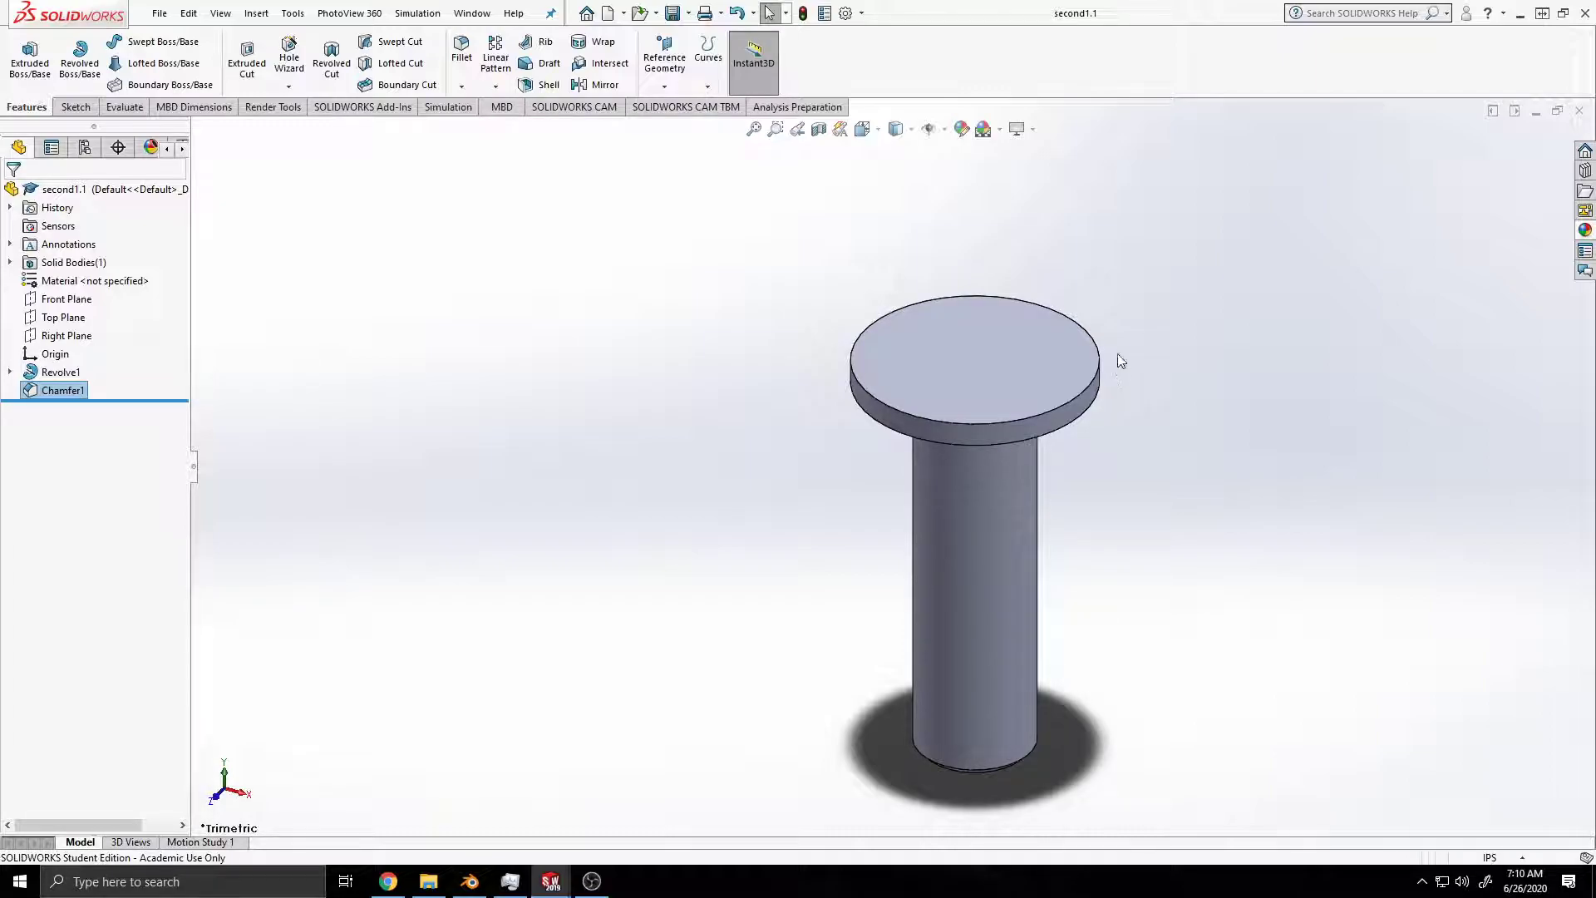
Step: Dome the head's flat top face with a height of 0.20 in and turn on RealView graphics
{"action": "left_click", "coordinate": [1035, 353]}
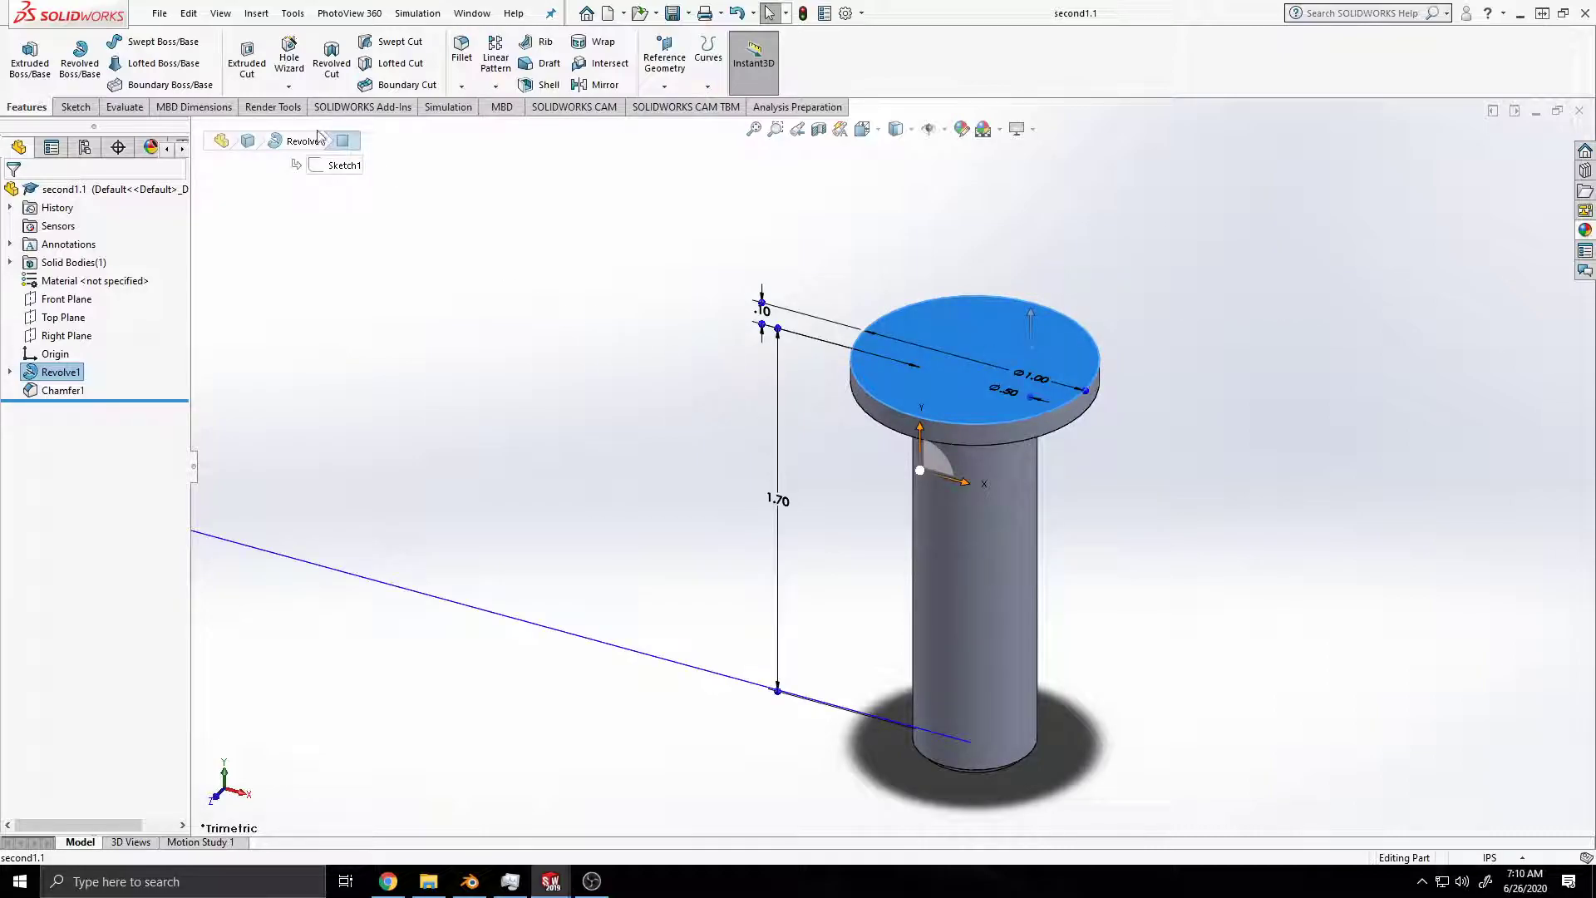
{"action": "left_click", "coordinate": [265, 15]}
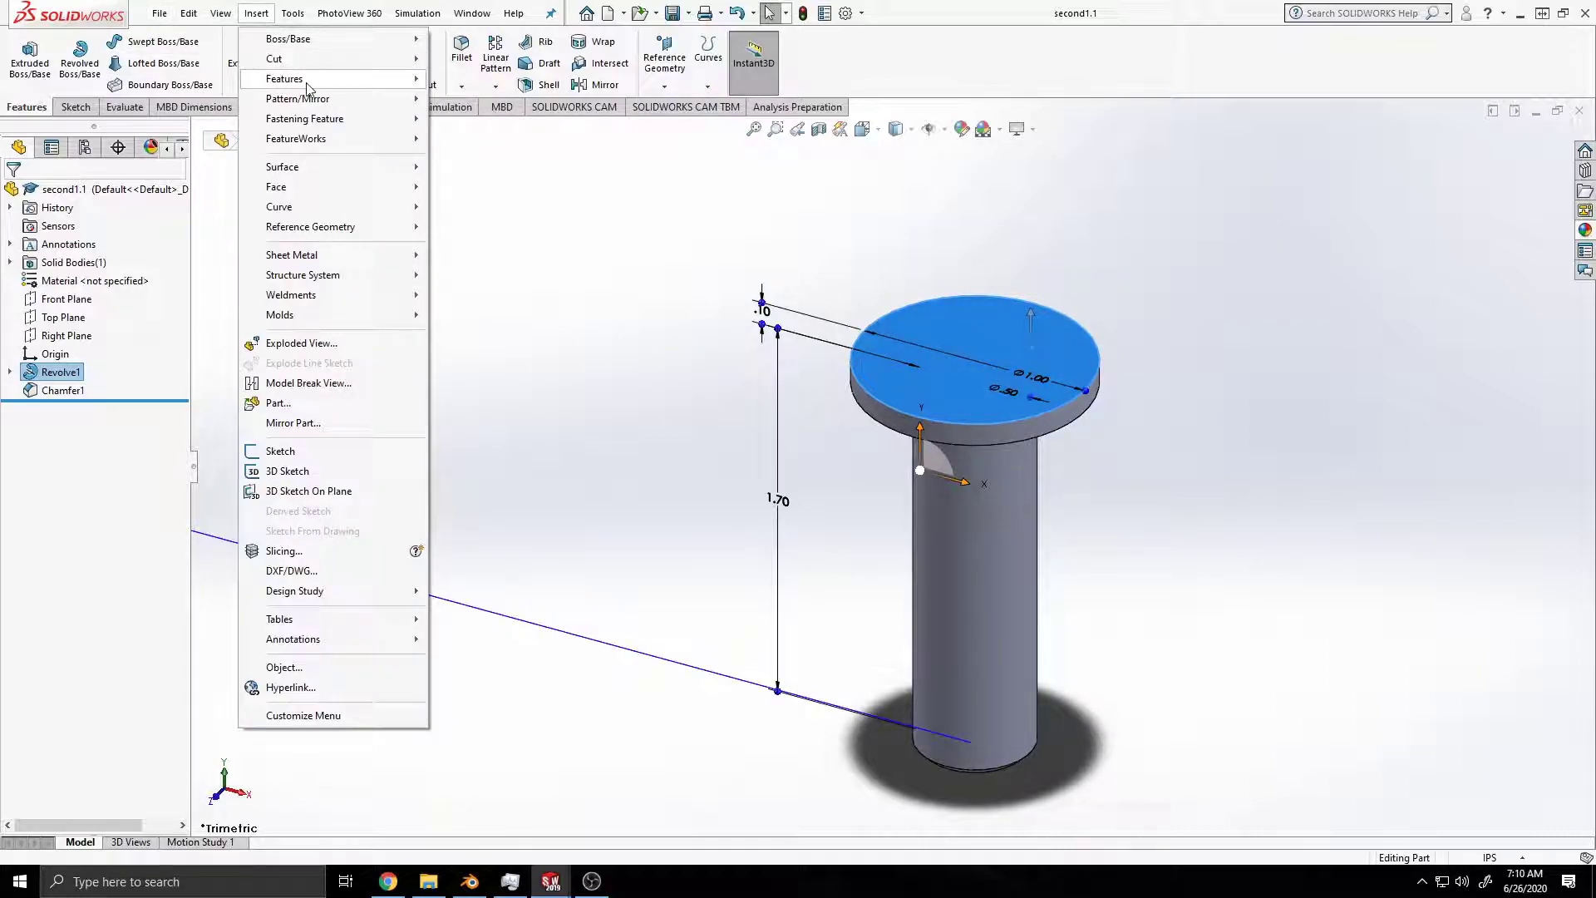
{"action": "mouse_move", "coordinate": [307, 81]}
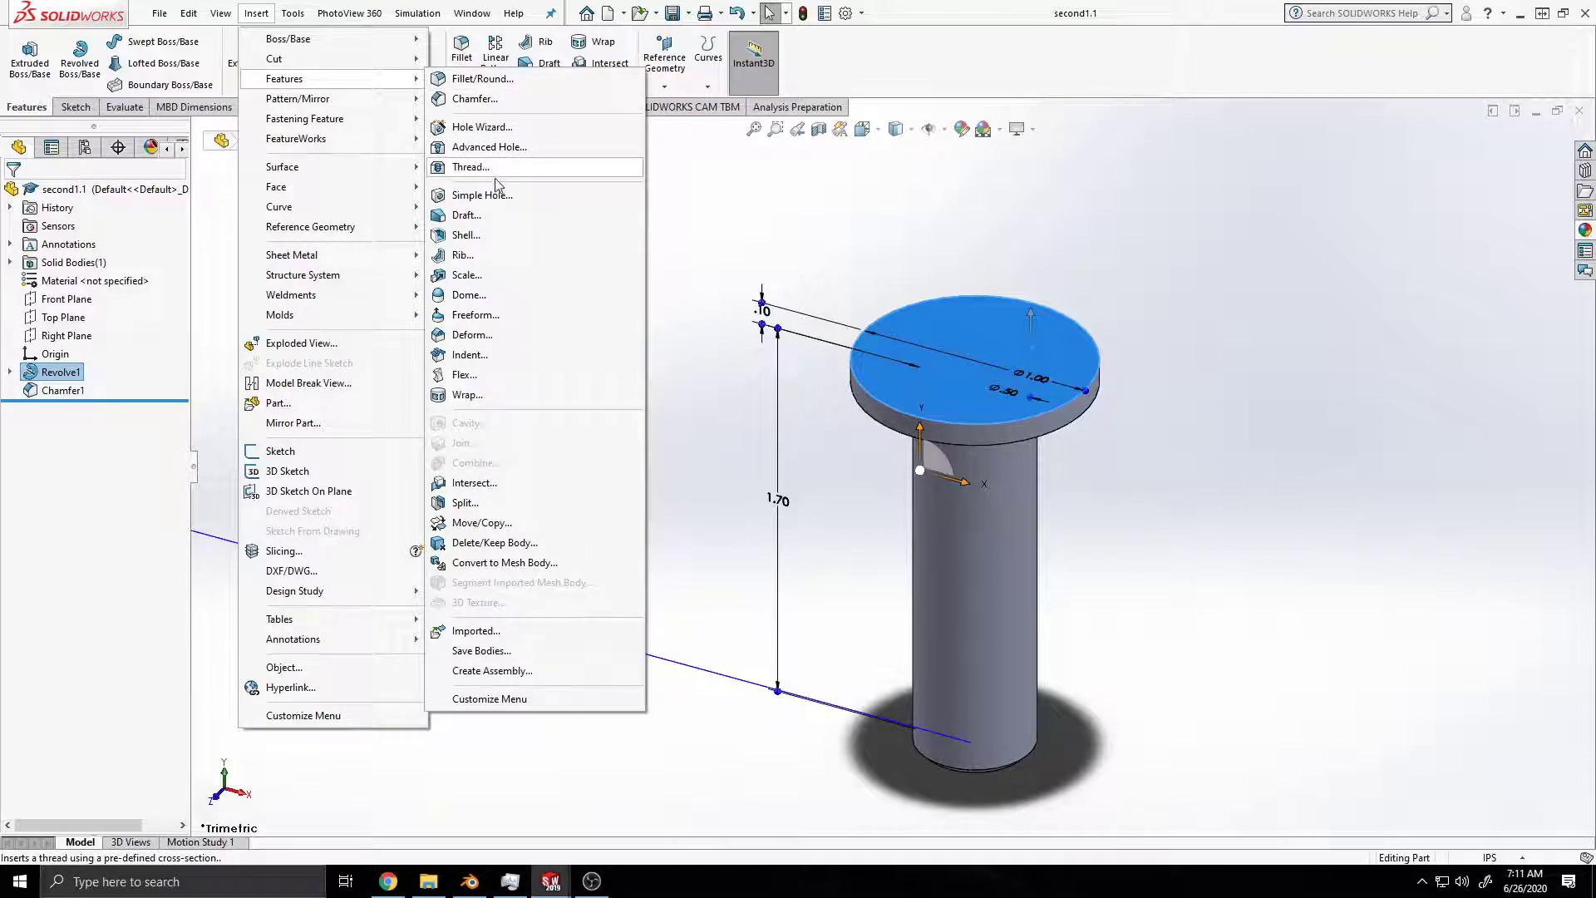
{"action": "left_click", "coordinate": [469, 296]}
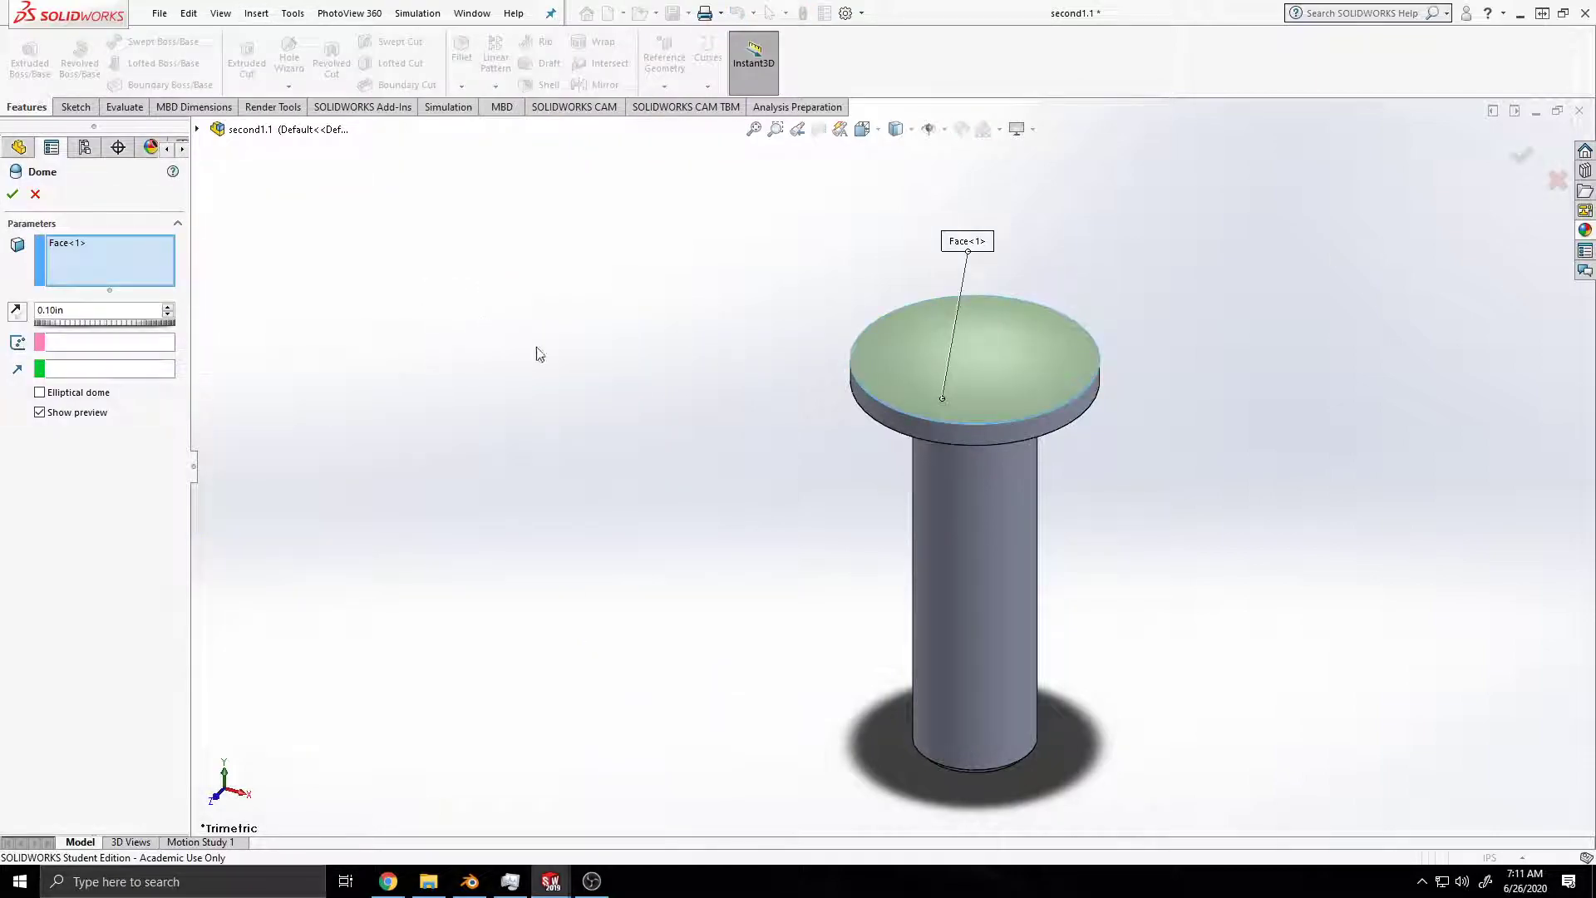
{"action": "left_click_drag", "start_coordinate": [51, 310], "coordinate": [147, 311]}
{"action": "type", "text": "2"}
{"action": "key", "text": "Return"}
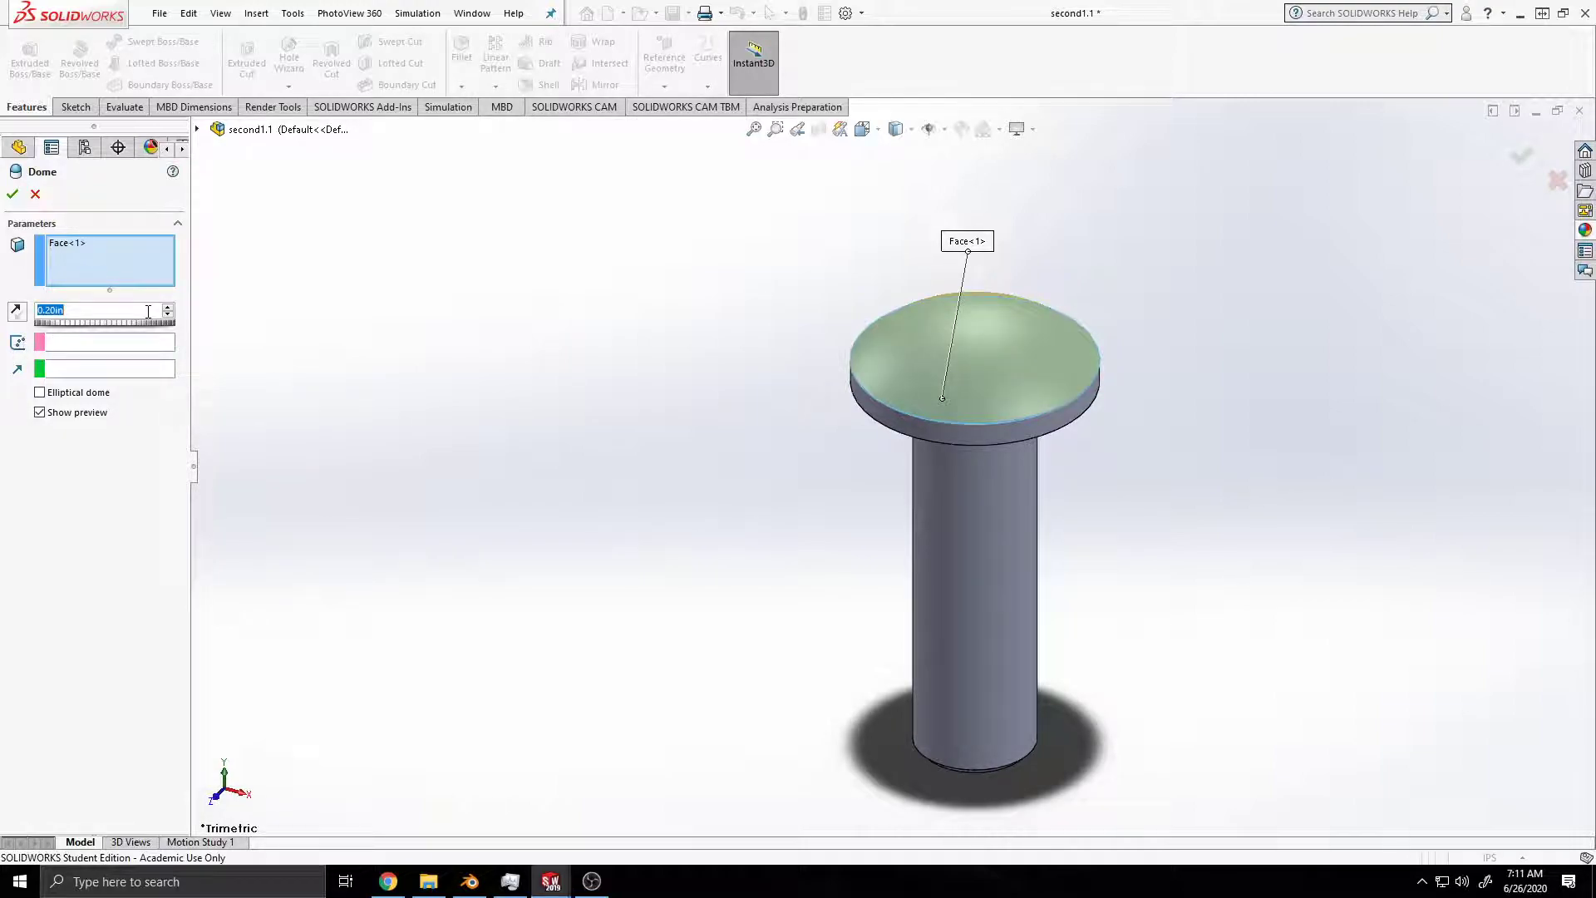
{"action": "left_click", "coordinate": [12, 193]}
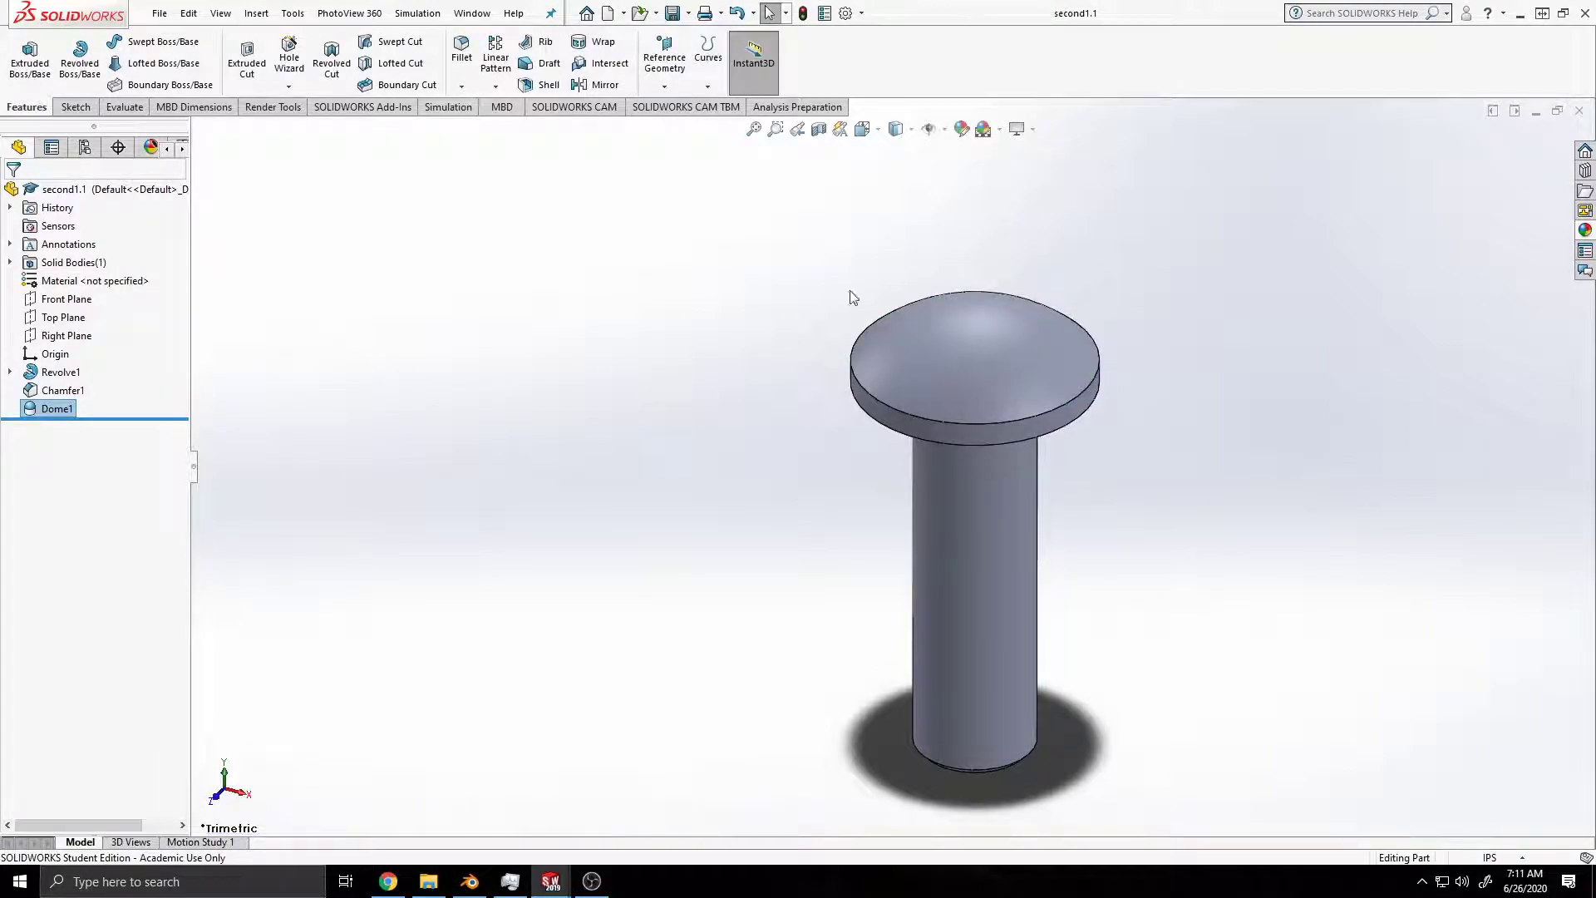
{"action": "left_click", "coordinate": [1032, 128]}
{"action": "left_click", "coordinate": [1049, 147]}
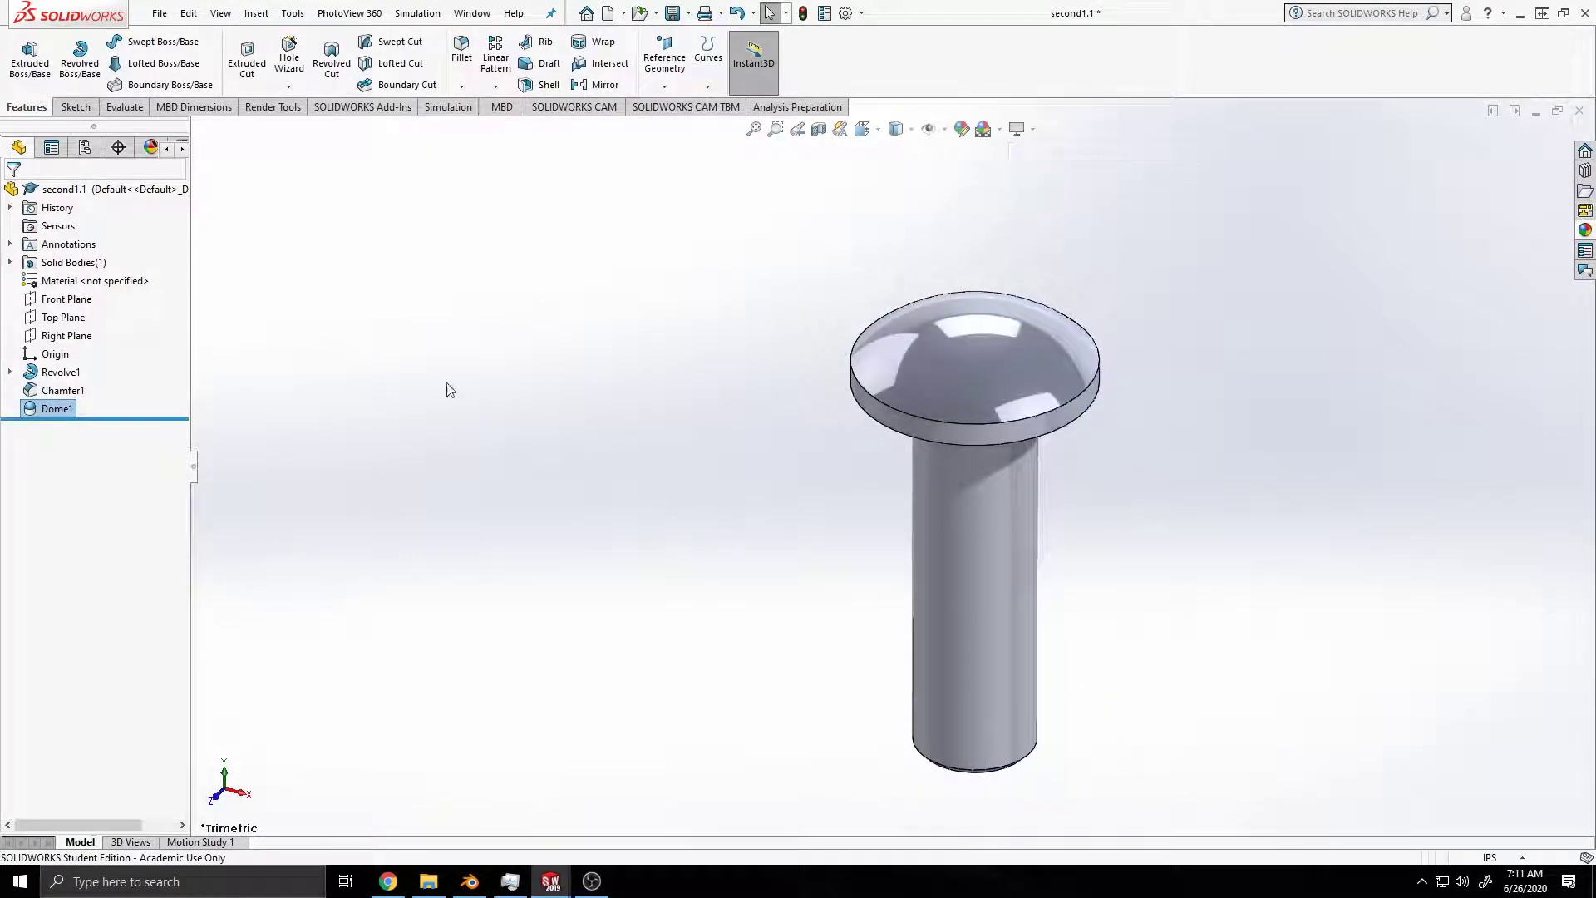
Step: Start a new sketch on the Front Plane and view the pin from the front
{"action": "left_click", "coordinate": [67, 299]}
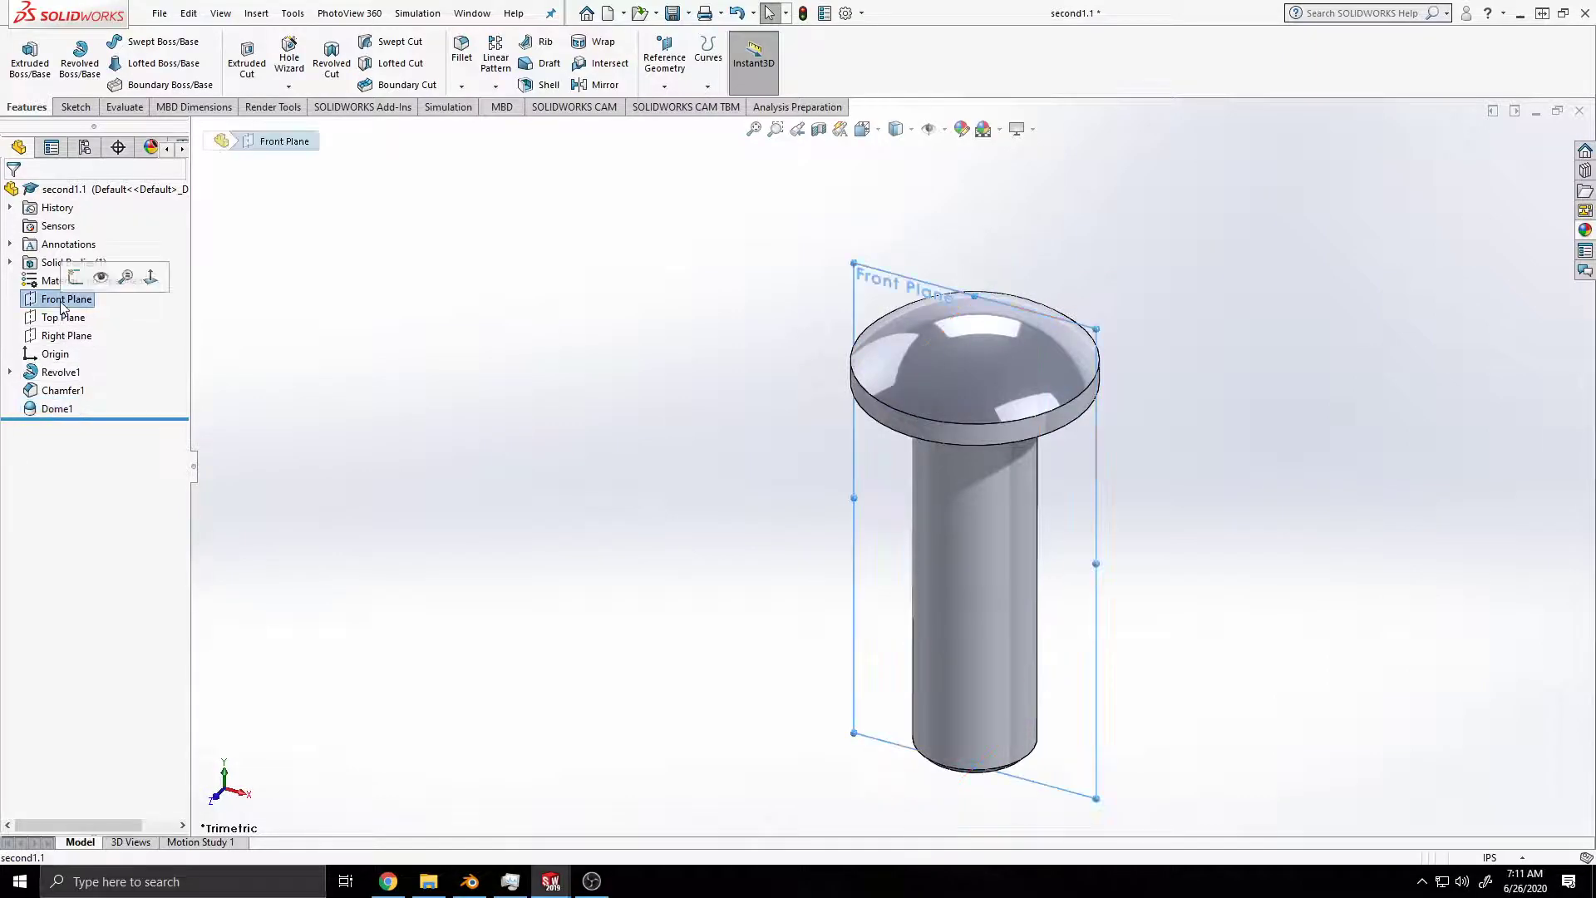
{"action": "left_click", "coordinate": [75, 106]}
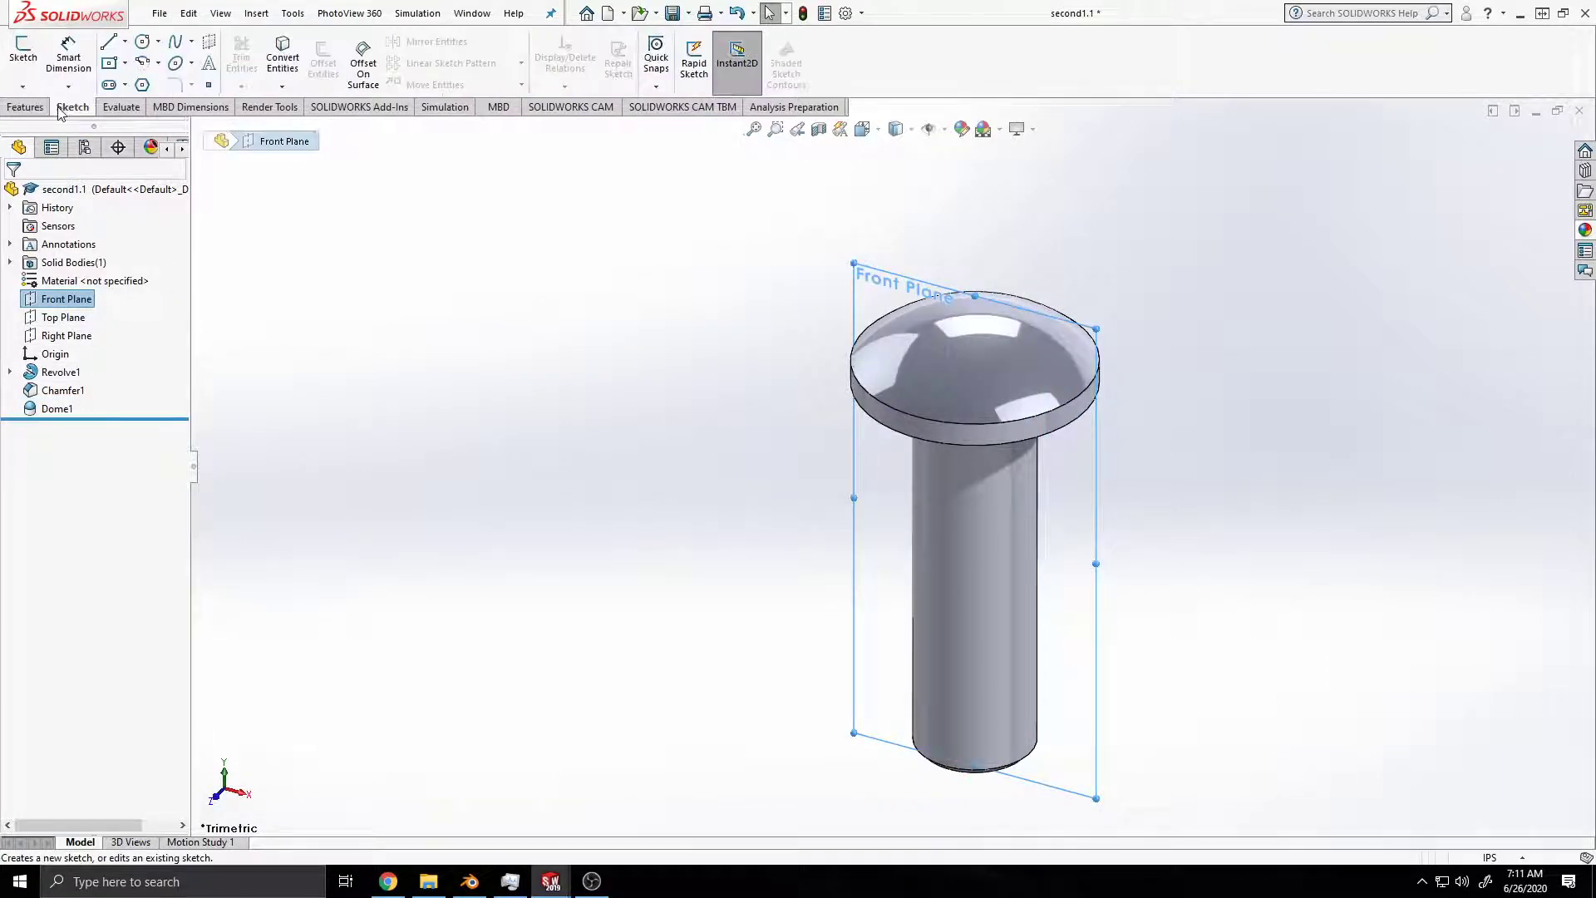
{"action": "left_click", "coordinate": [24, 56]}
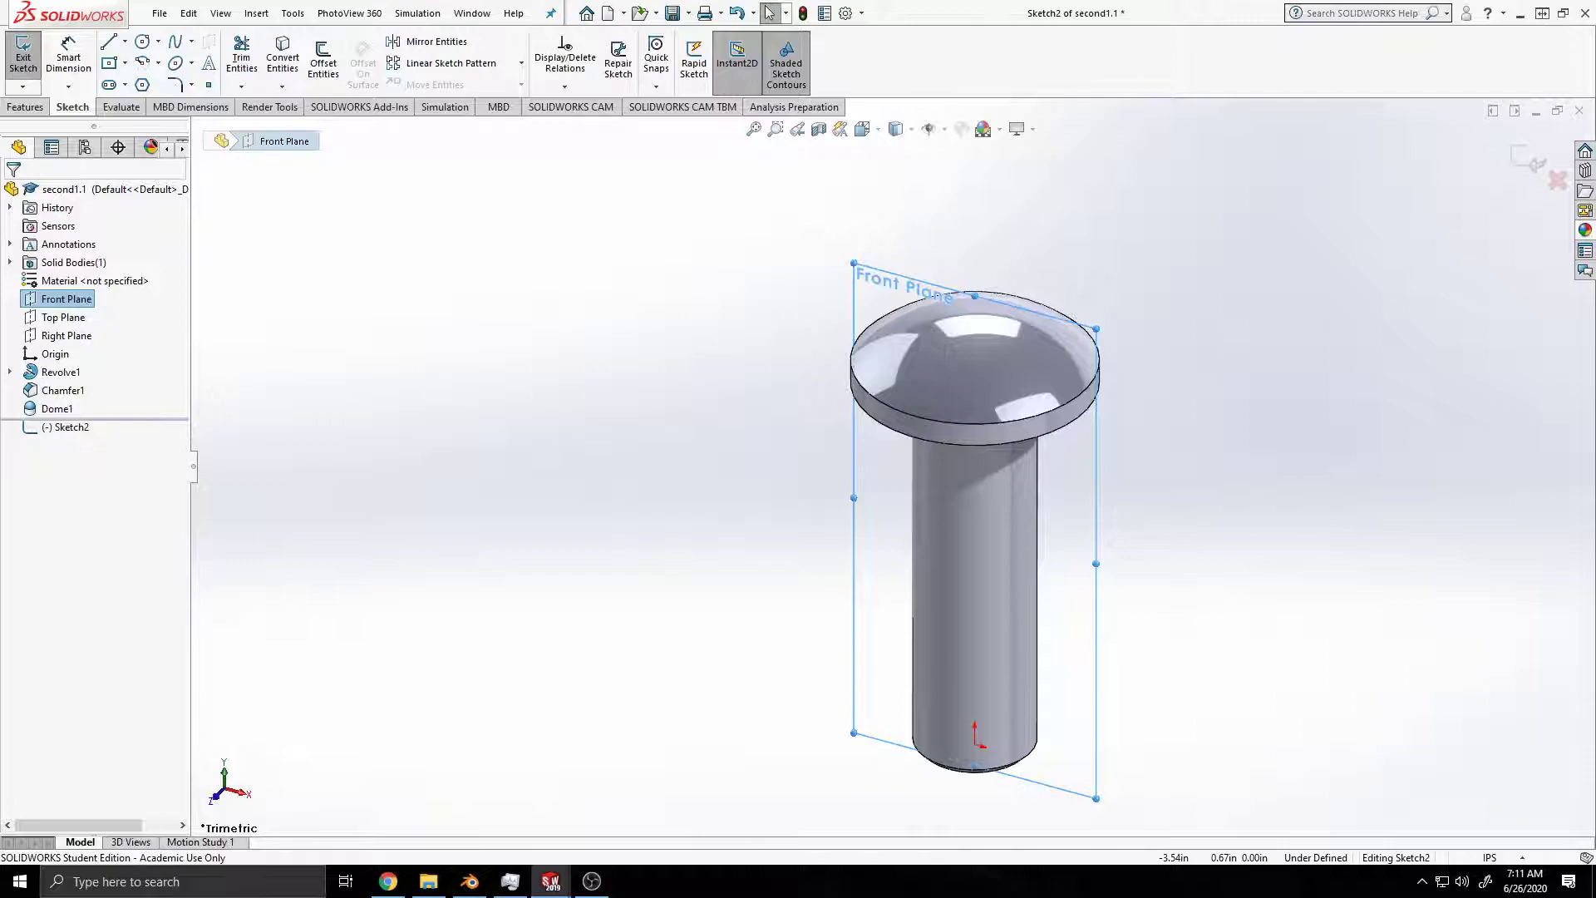
{"action": "right_click", "coordinate": [1079, 471]}
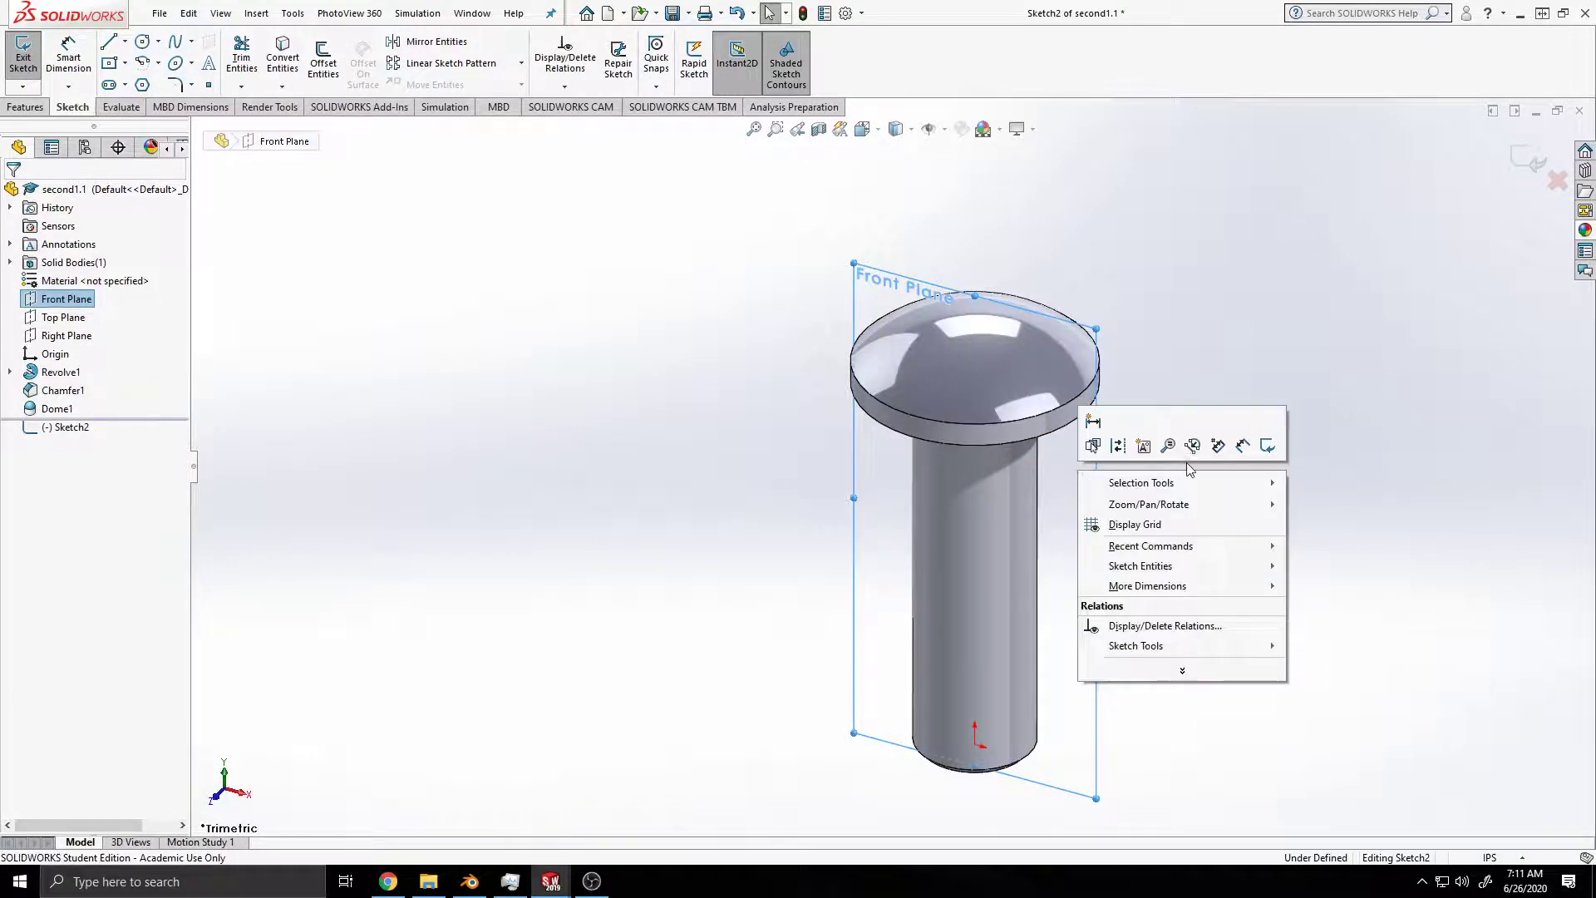
{"action": "right_click", "coordinate": [87, 301]}
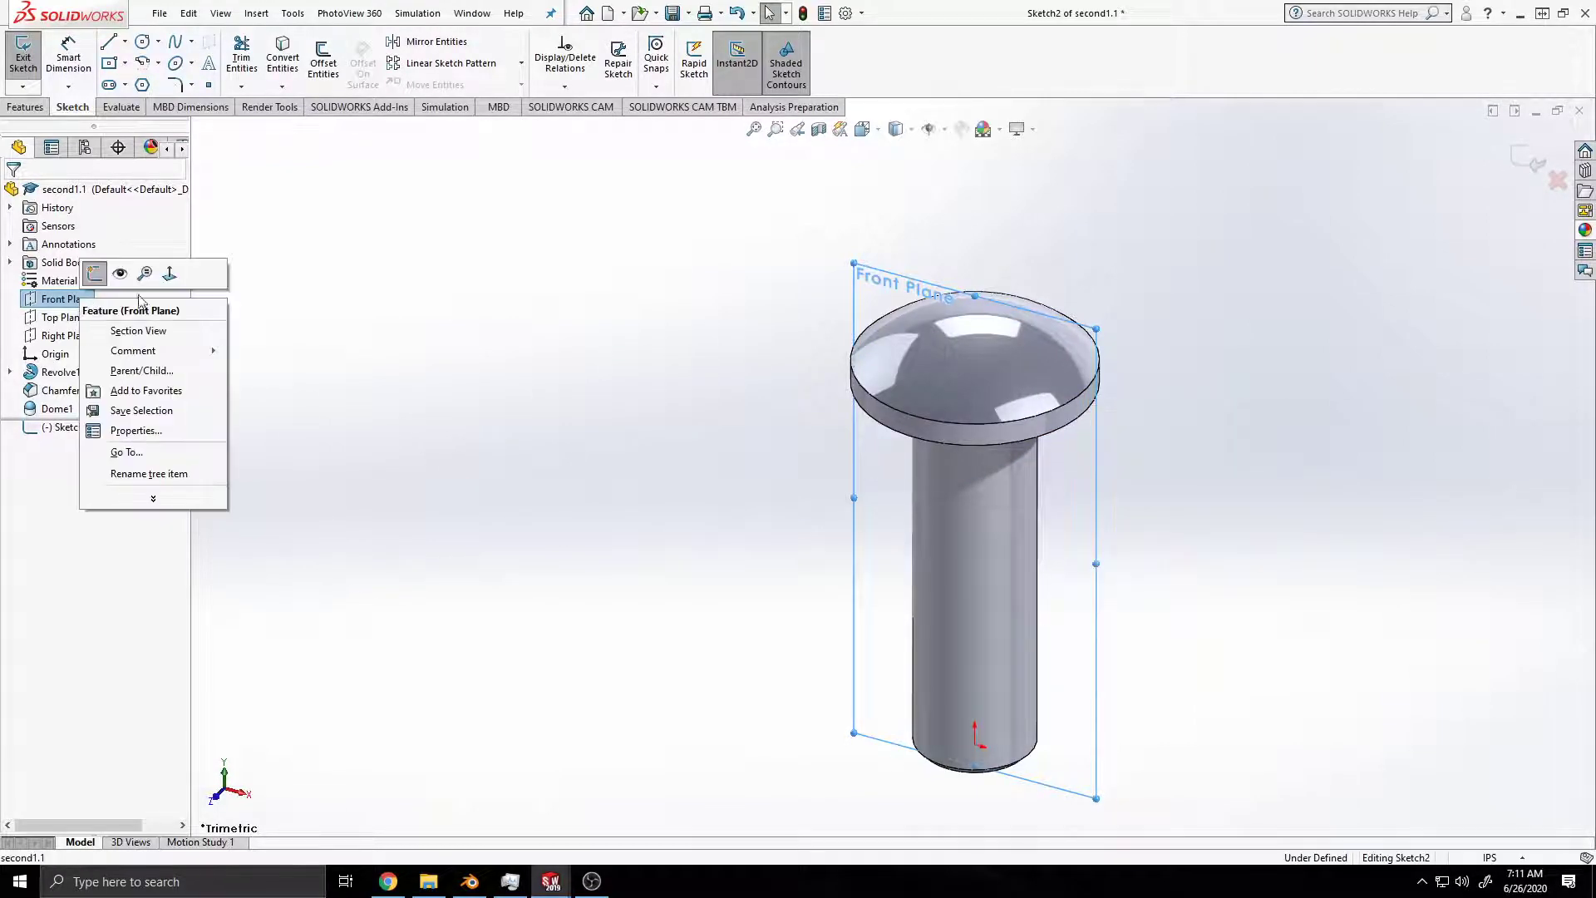
{"action": "left_click", "coordinate": [95, 273]}
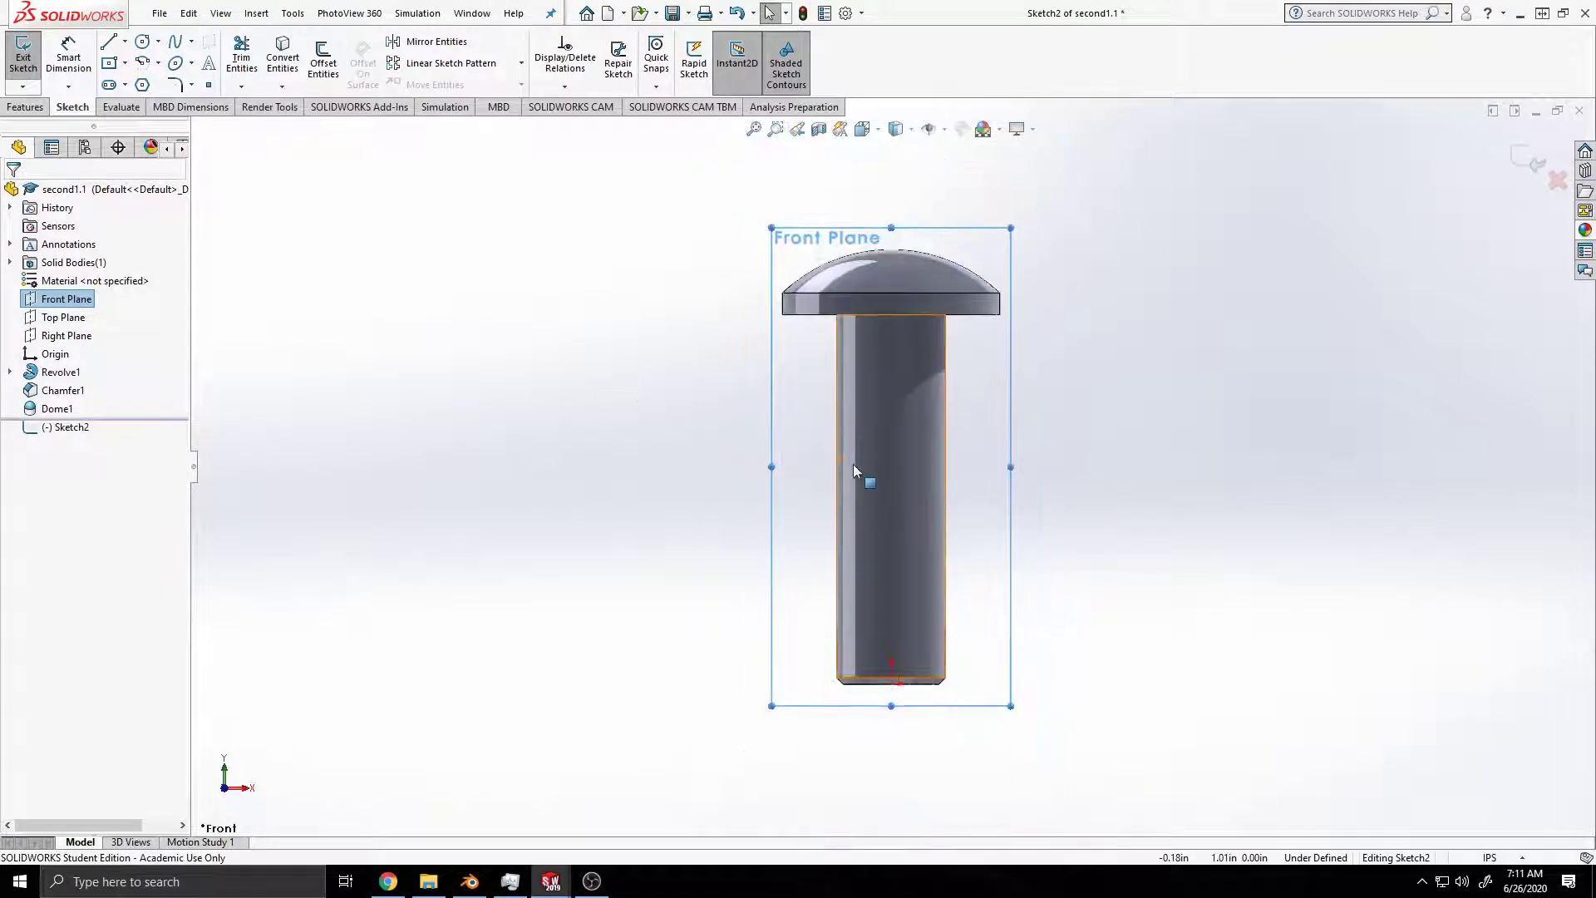
Step: Sketch a vertical centerline from the origin up through the pin to above the domed head, and save the part
{"action": "left_click", "coordinate": [912, 452]}
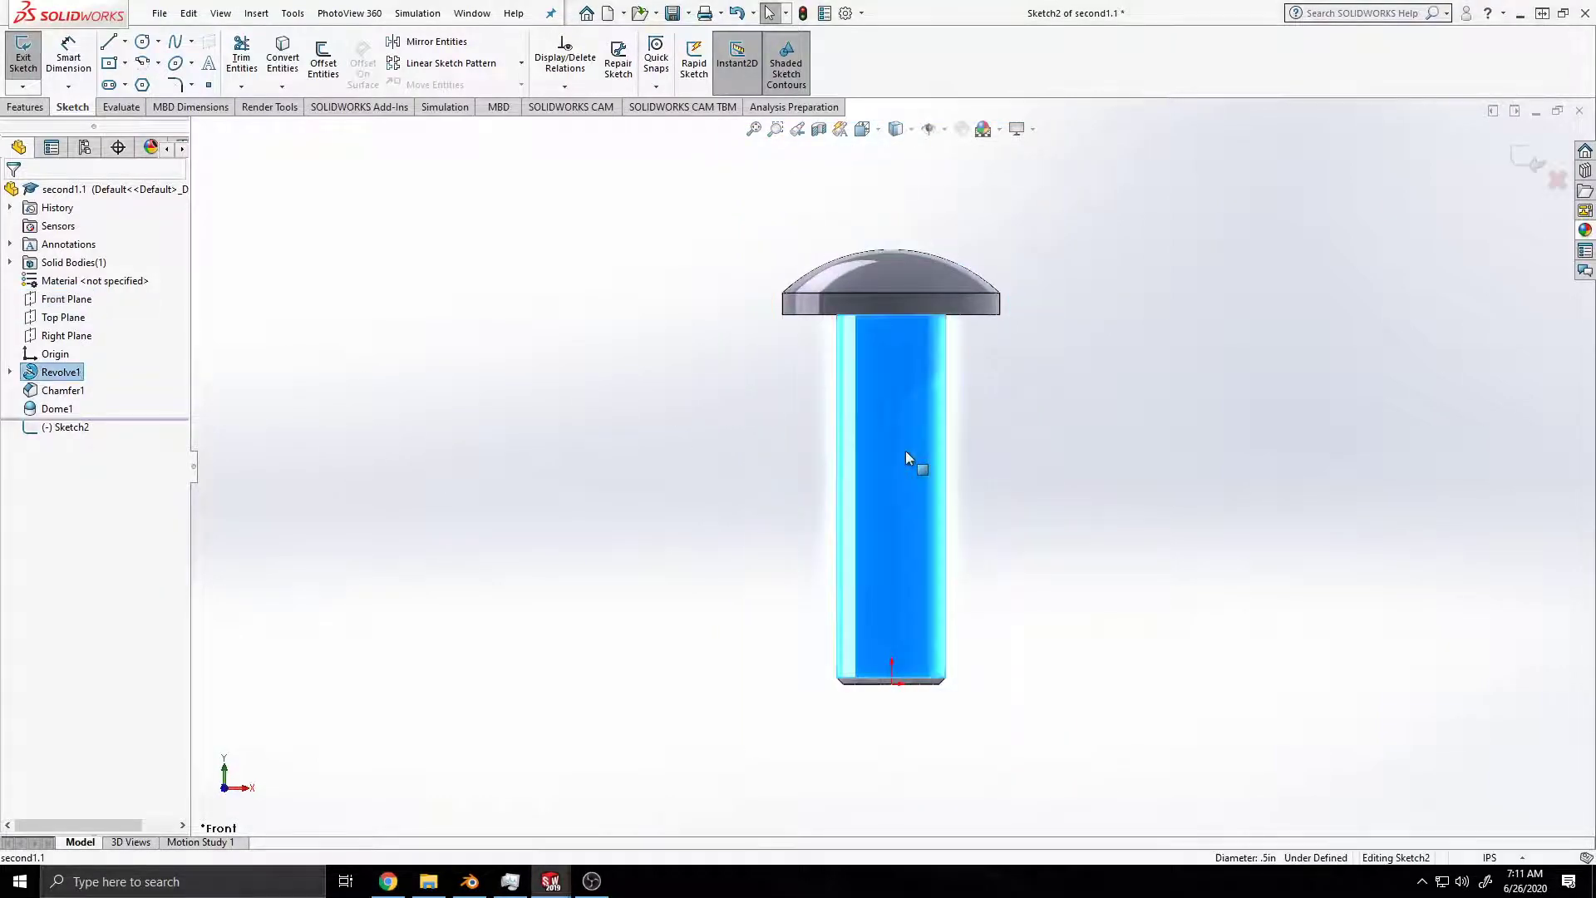
{"action": "left_click", "coordinate": [125, 41]}
{"action": "left_click", "coordinate": [116, 84]}
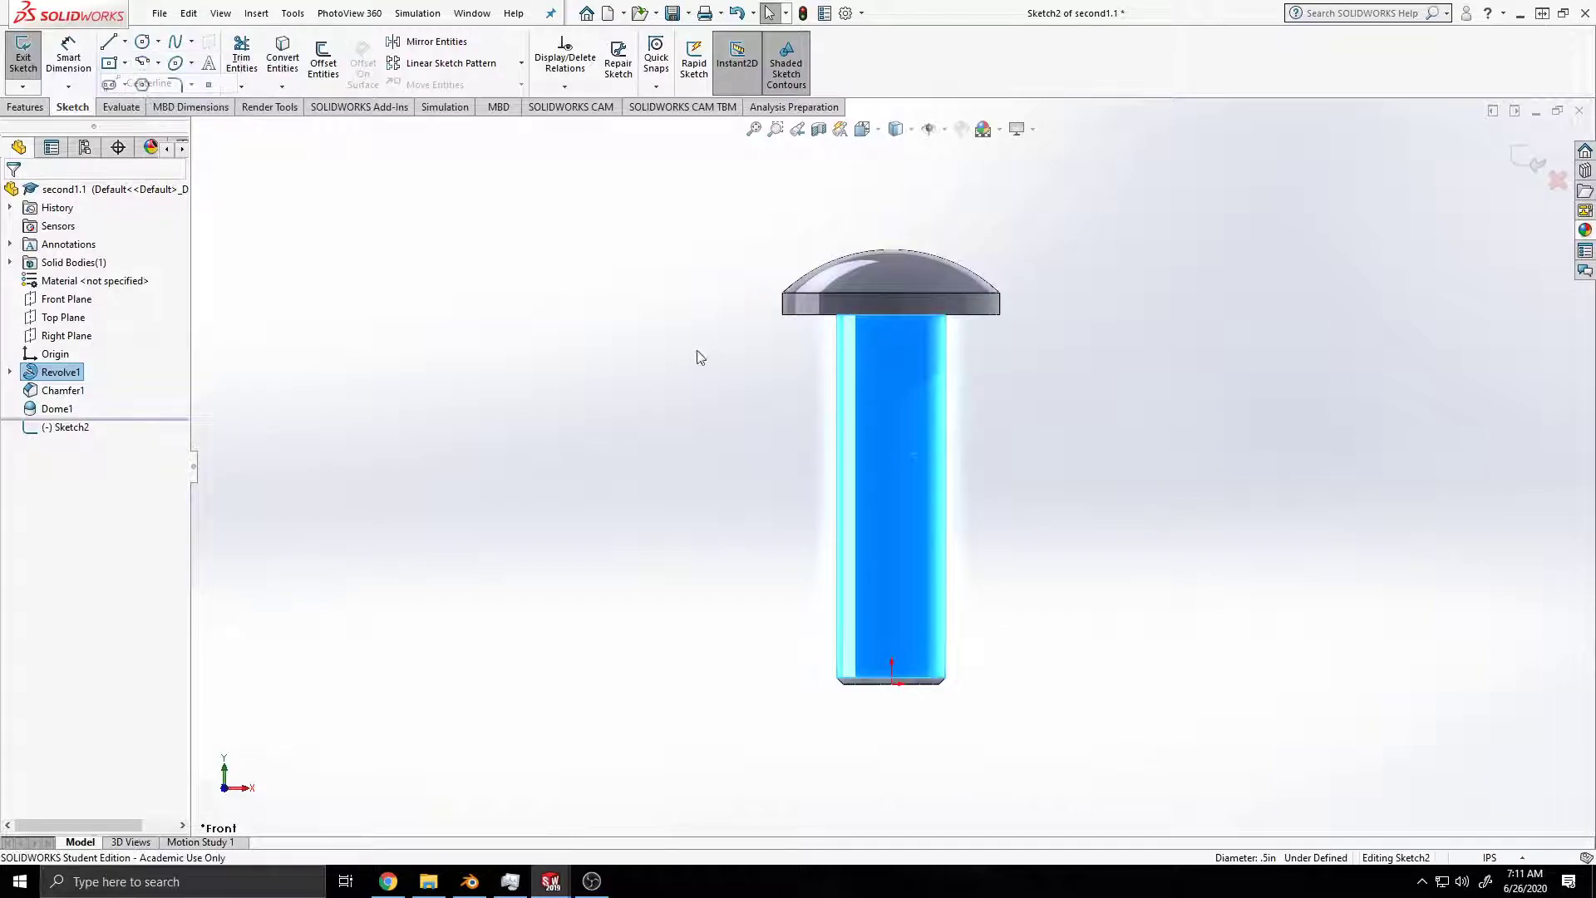
{"action": "left_click", "coordinate": [892, 683]}
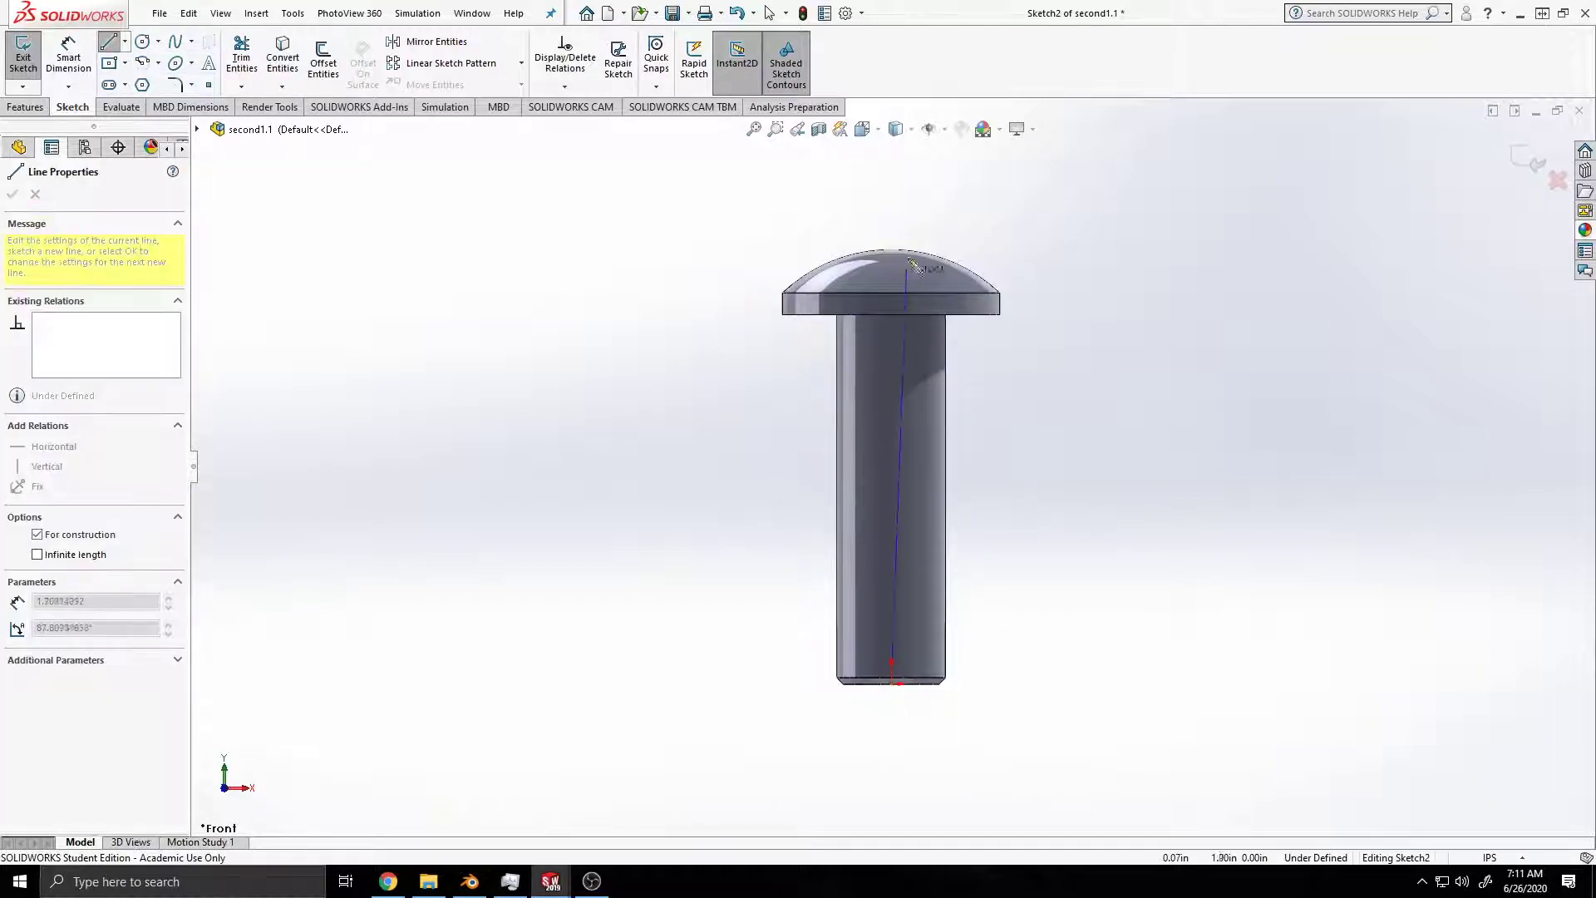
{"action": "left_click", "coordinate": [892, 169]}
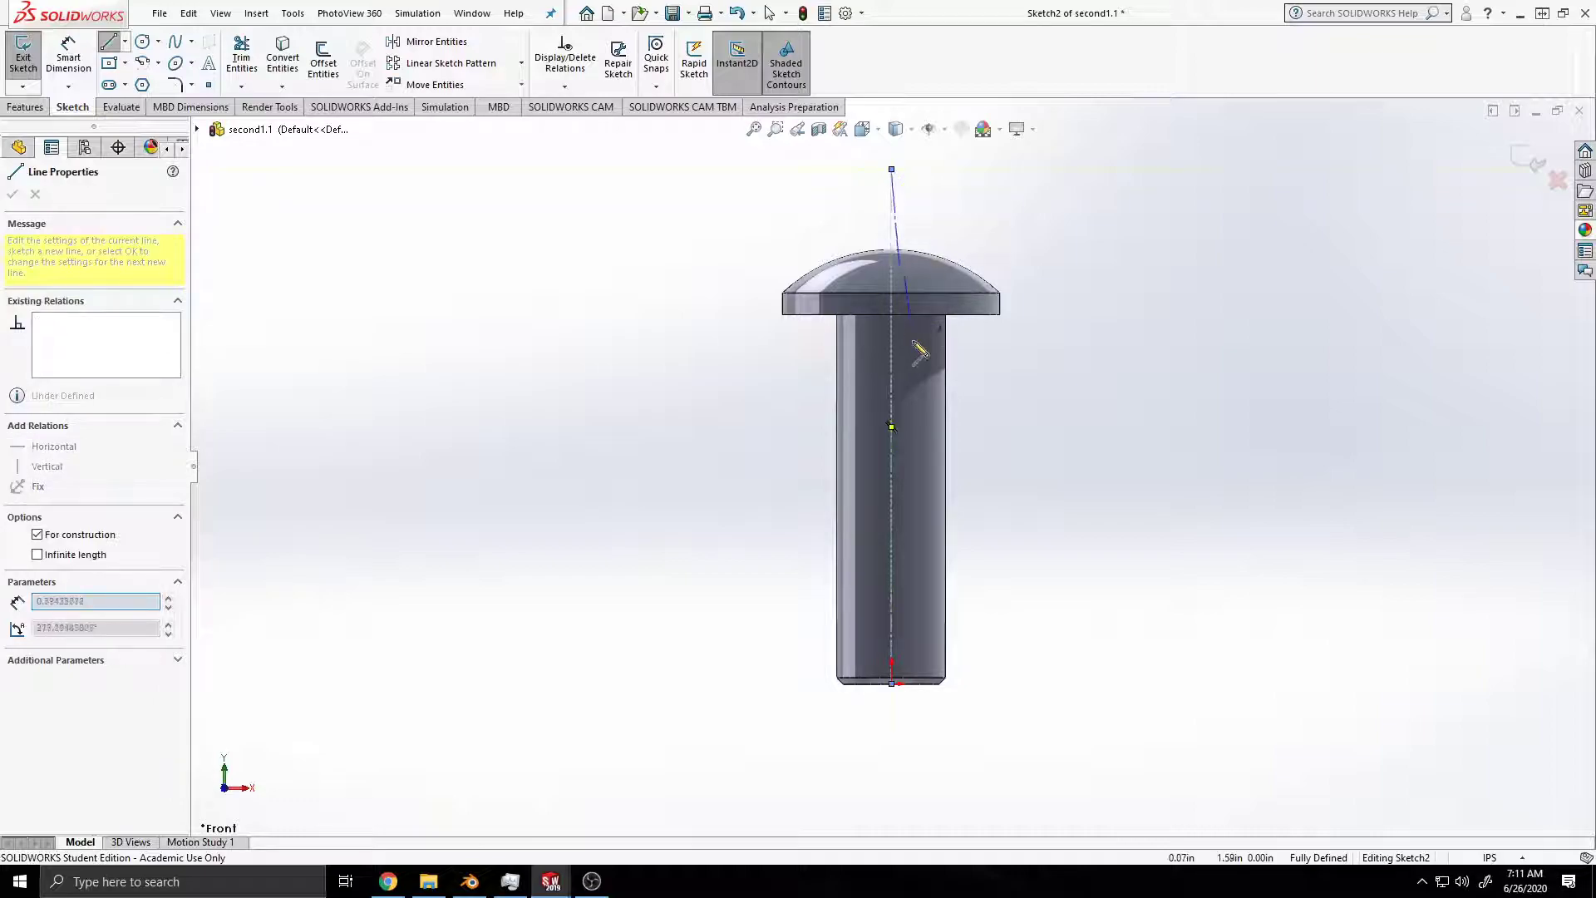
{"action": "key", "text": "Escape"}
{"action": "key", "text": "ctrl+s"}
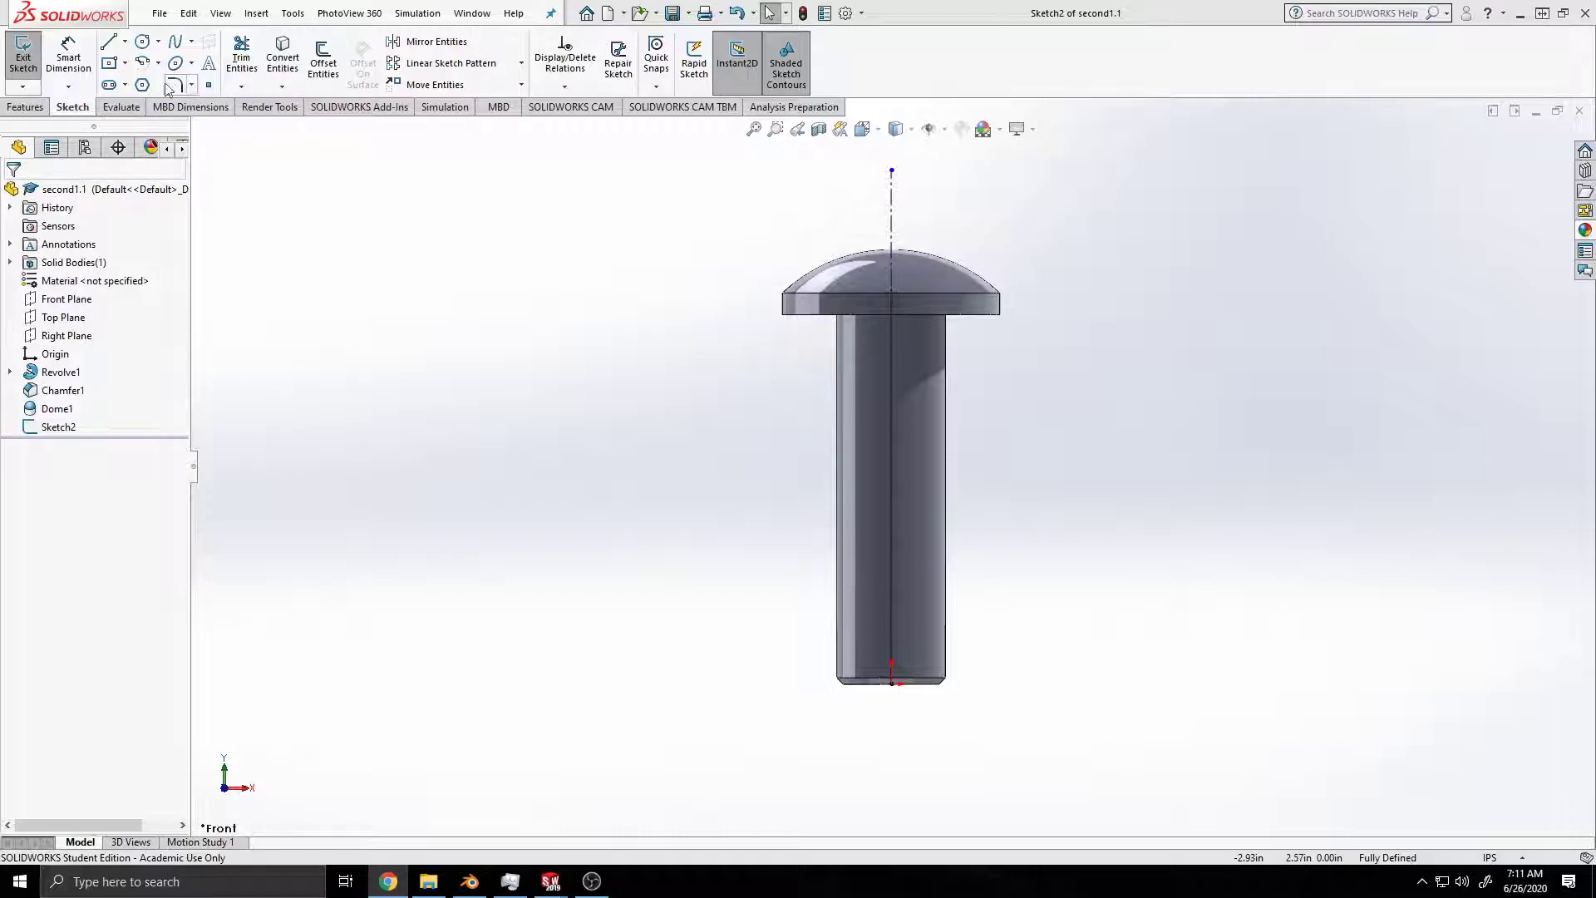
Step: Sketch a line slanting inward and down from the dome's arc, followed by a horizontal line about 0.08 in long ending on the centerline
{"action": "left_click", "coordinate": [108, 42]}
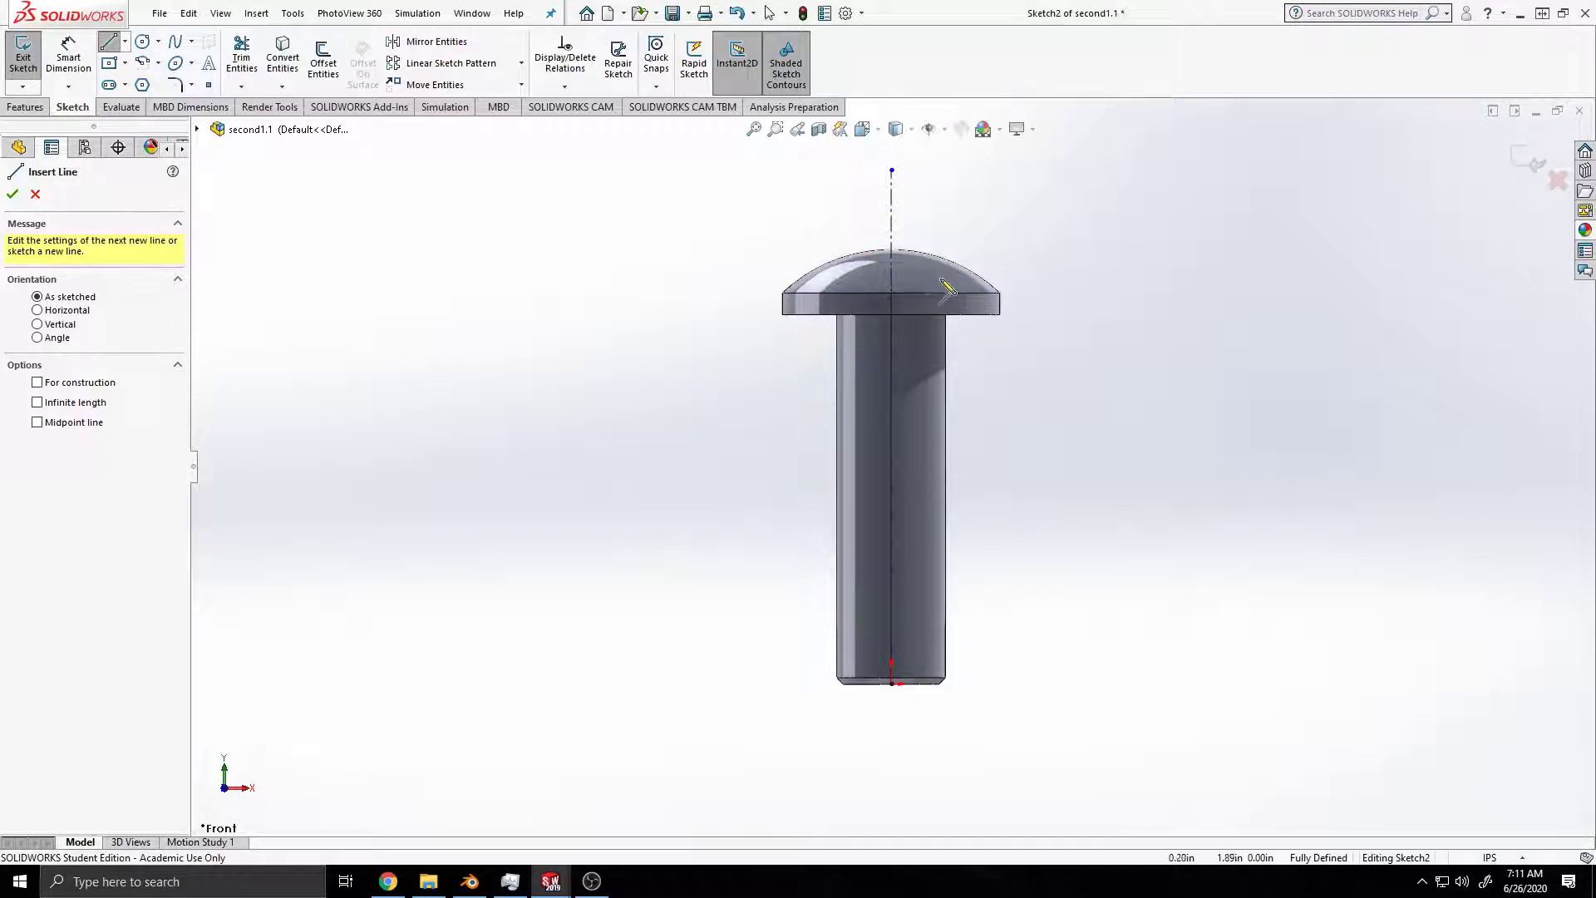
{"action": "scroll", "coordinate": [943, 291], "scroll_direction": "up", "scroll_amount": 1}
{"action": "scroll", "coordinate": [852, 347], "scroll_direction": "down", "scroll_amount": 2}
{"action": "scroll", "coordinate": [748, 498], "scroll_direction": "down", "scroll_amount": 2}
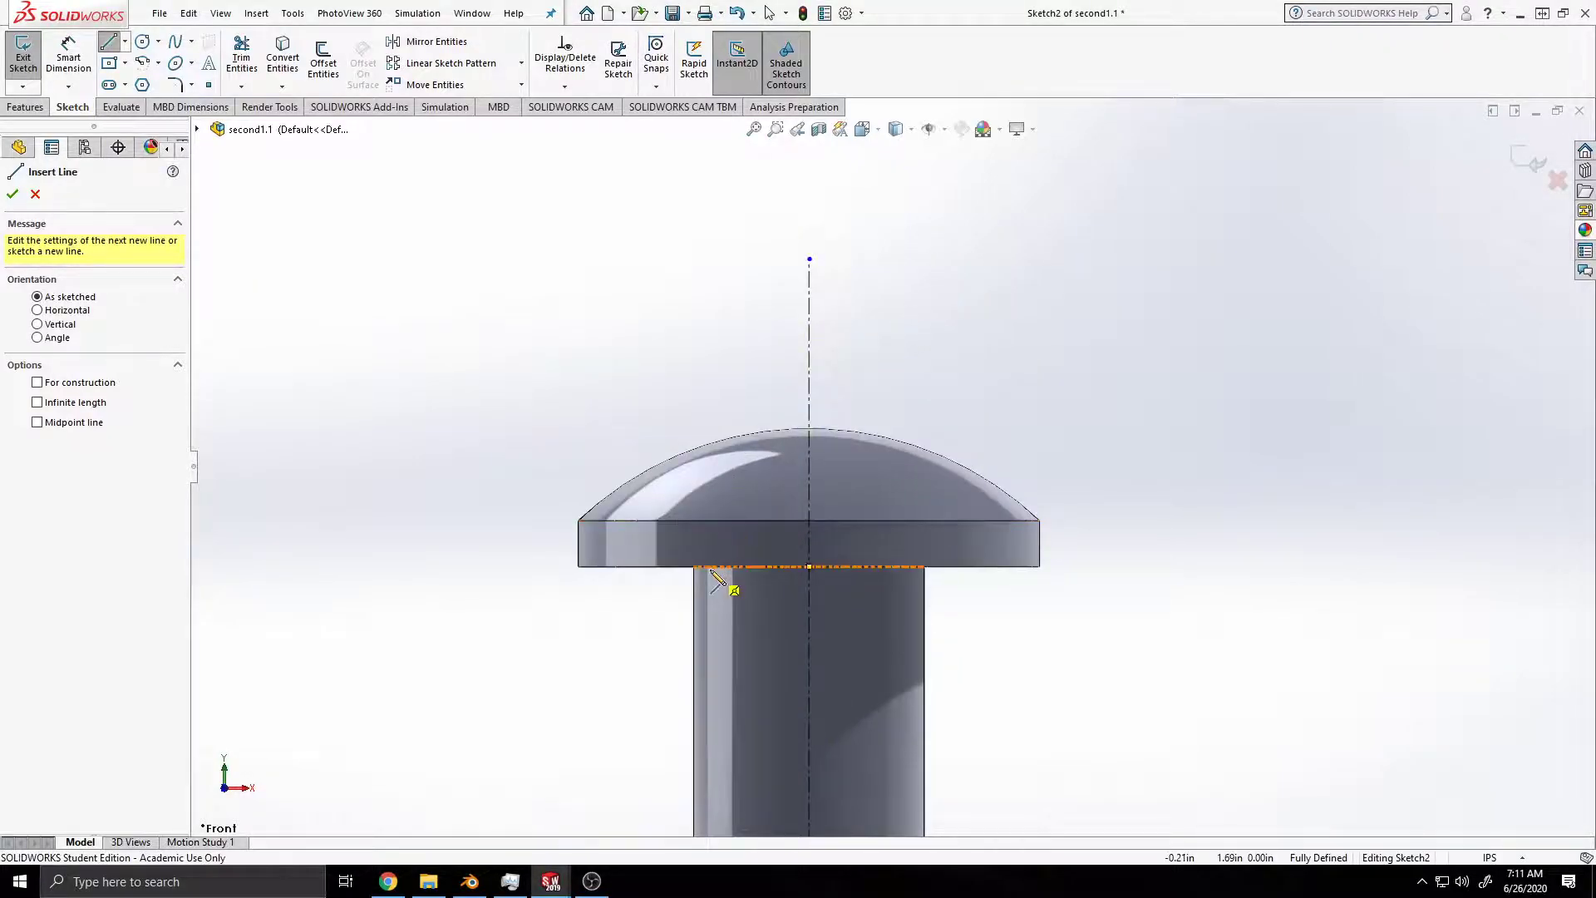
{"action": "middle_click_drag", "start_coordinate": [713, 574], "coordinate": [817, 518], "text": "ctrl"}
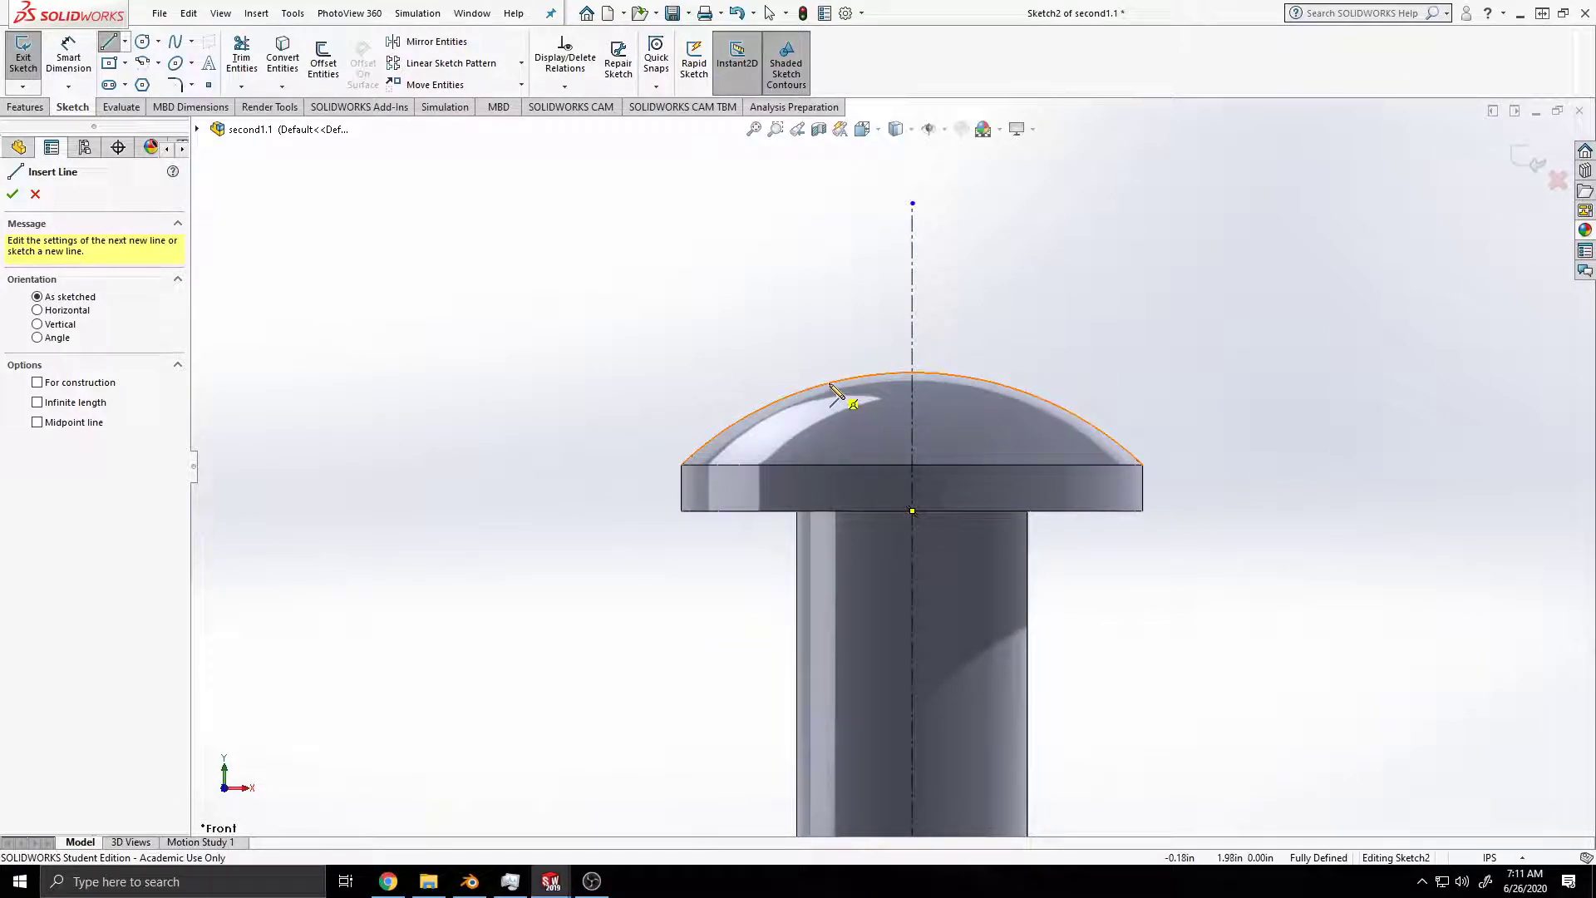
{"action": "left_click", "coordinate": [832, 384]}
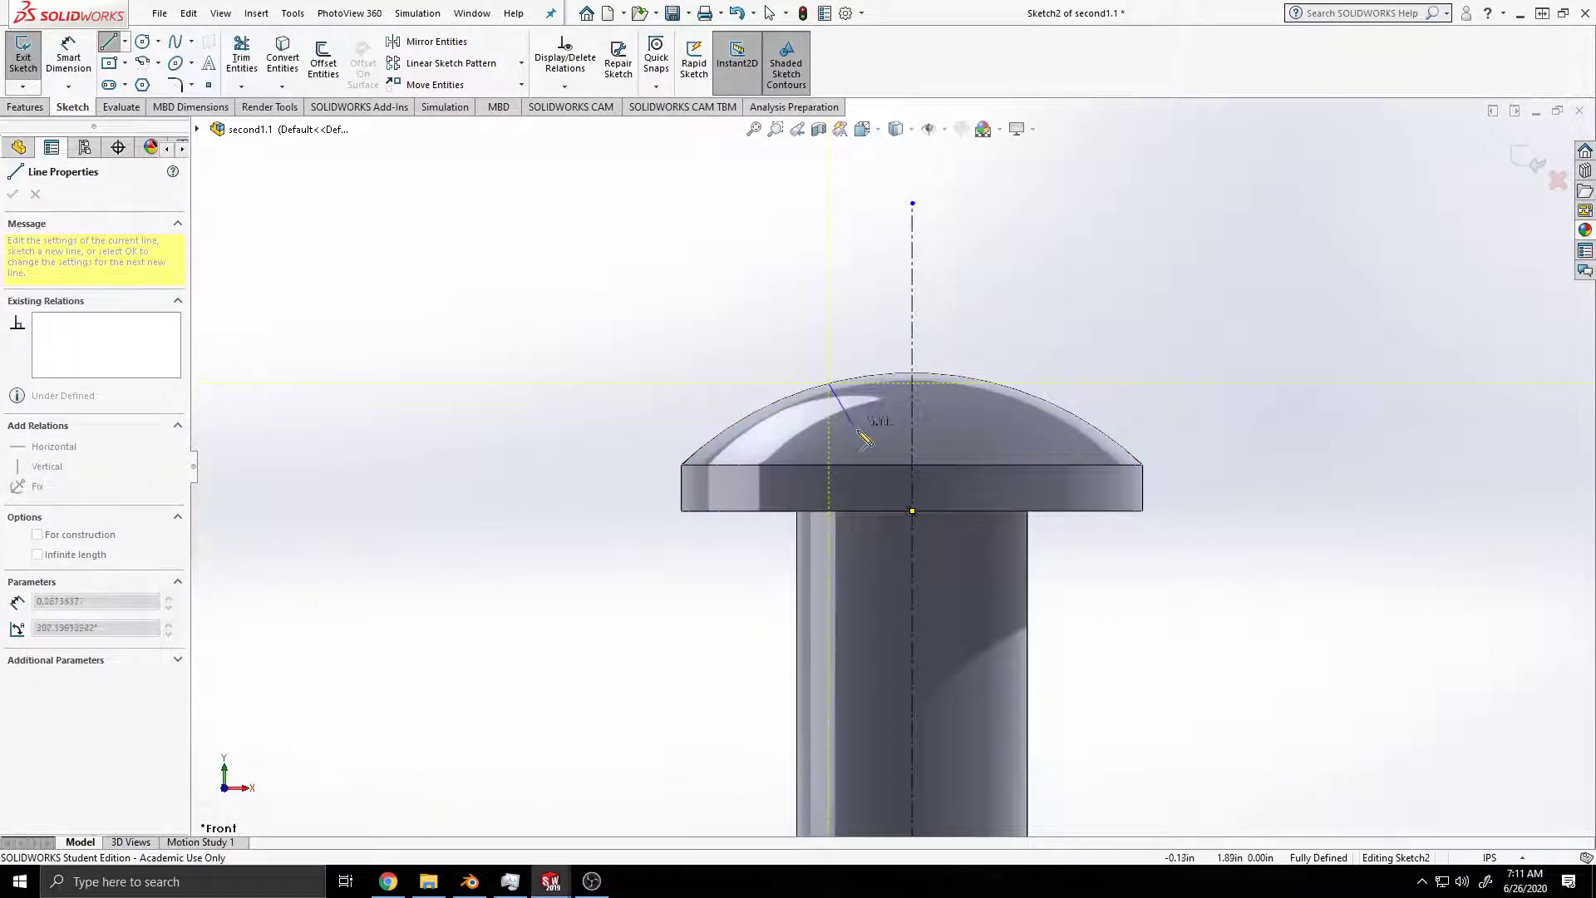
{"action": "left_click", "coordinate": [872, 452]}
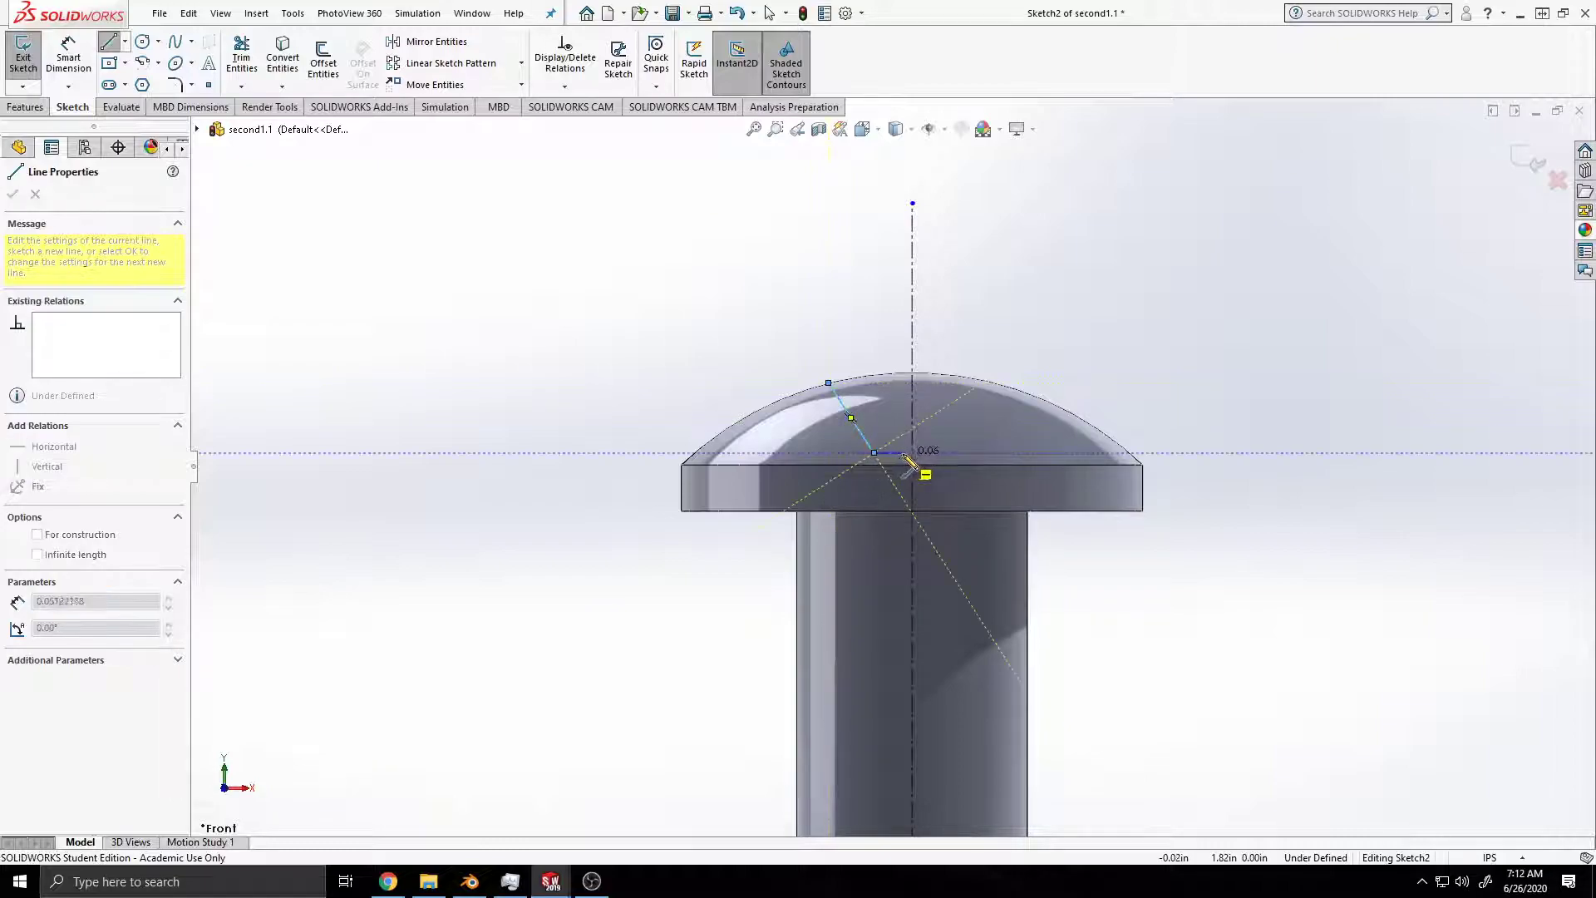
{"action": "left_click", "coordinate": [912, 452]}
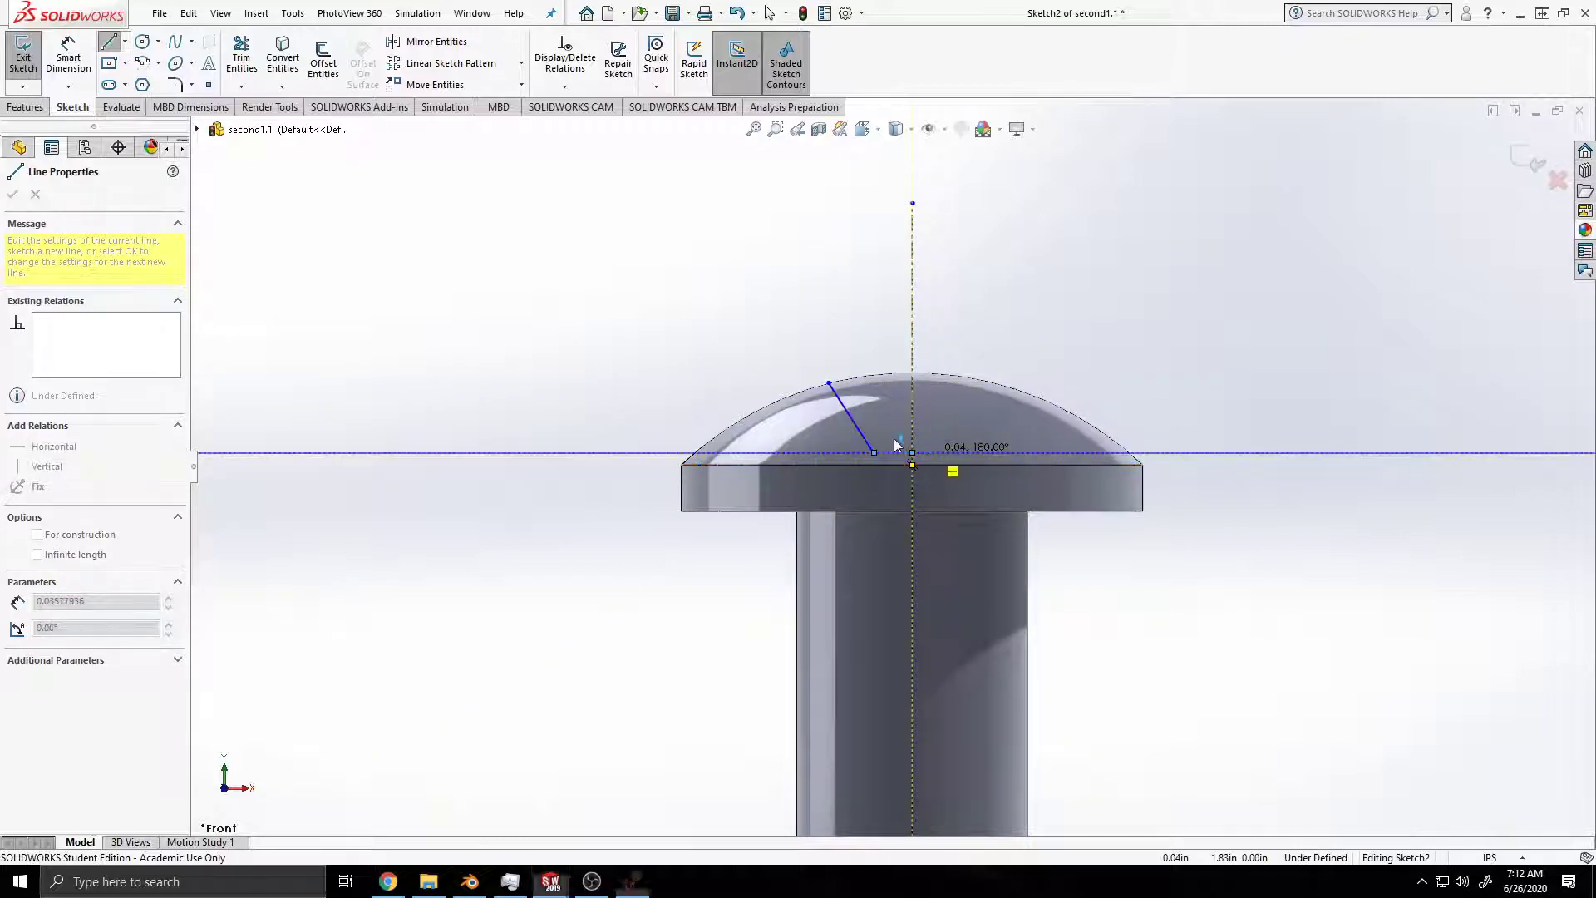
{"action": "key", "text": "F1"}
{"action": "left_click", "coordinate": [1256, 102]}
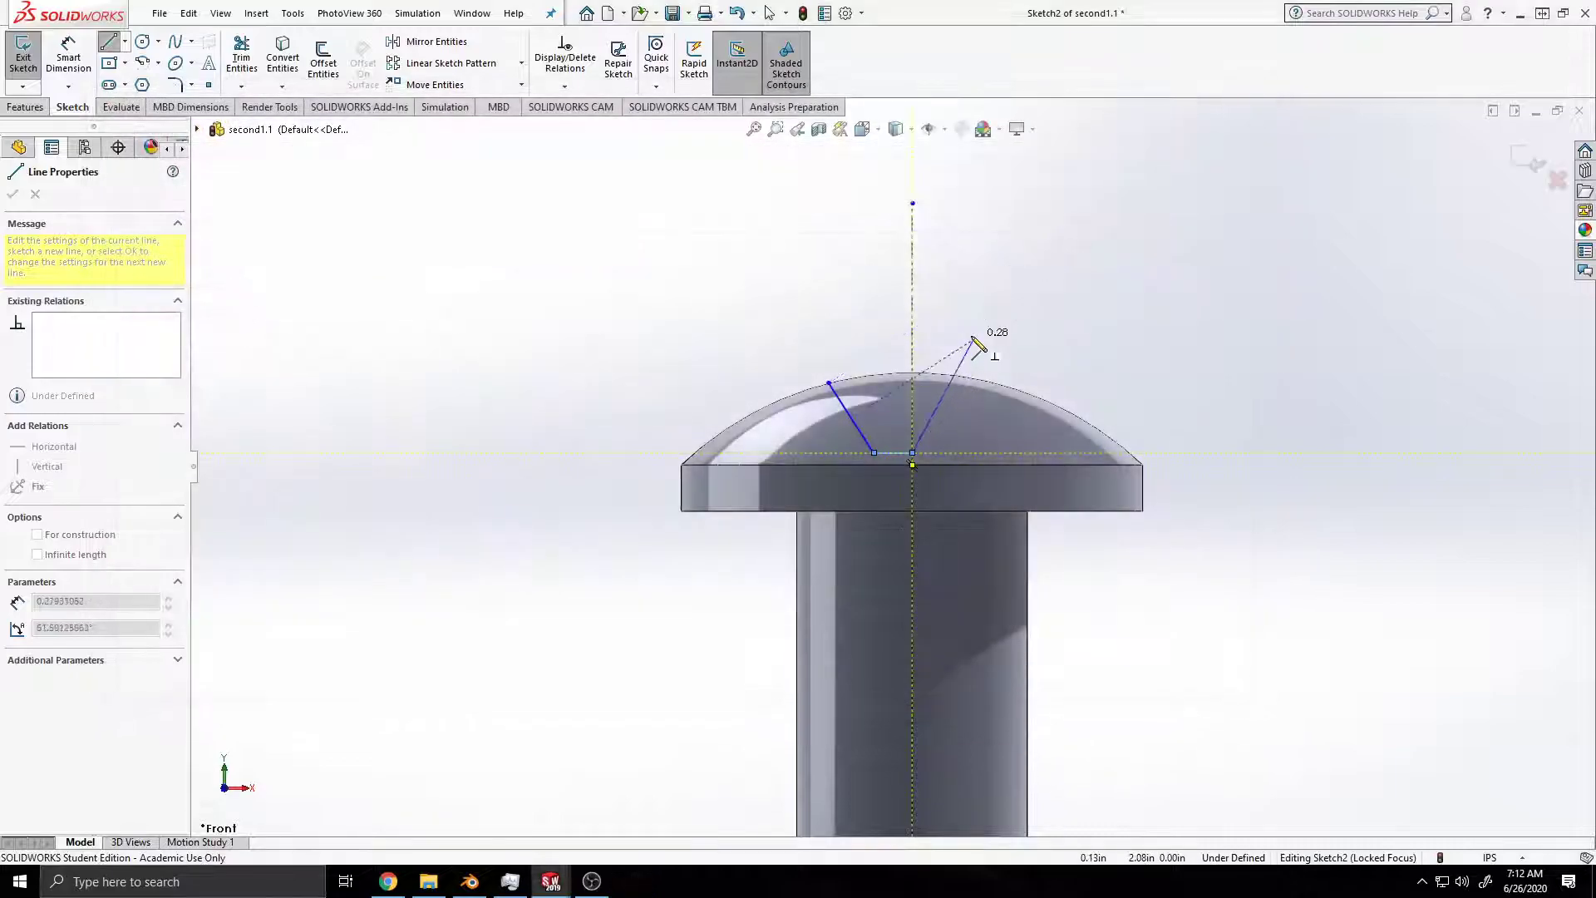
{"action": "key", "text": "Escape"}
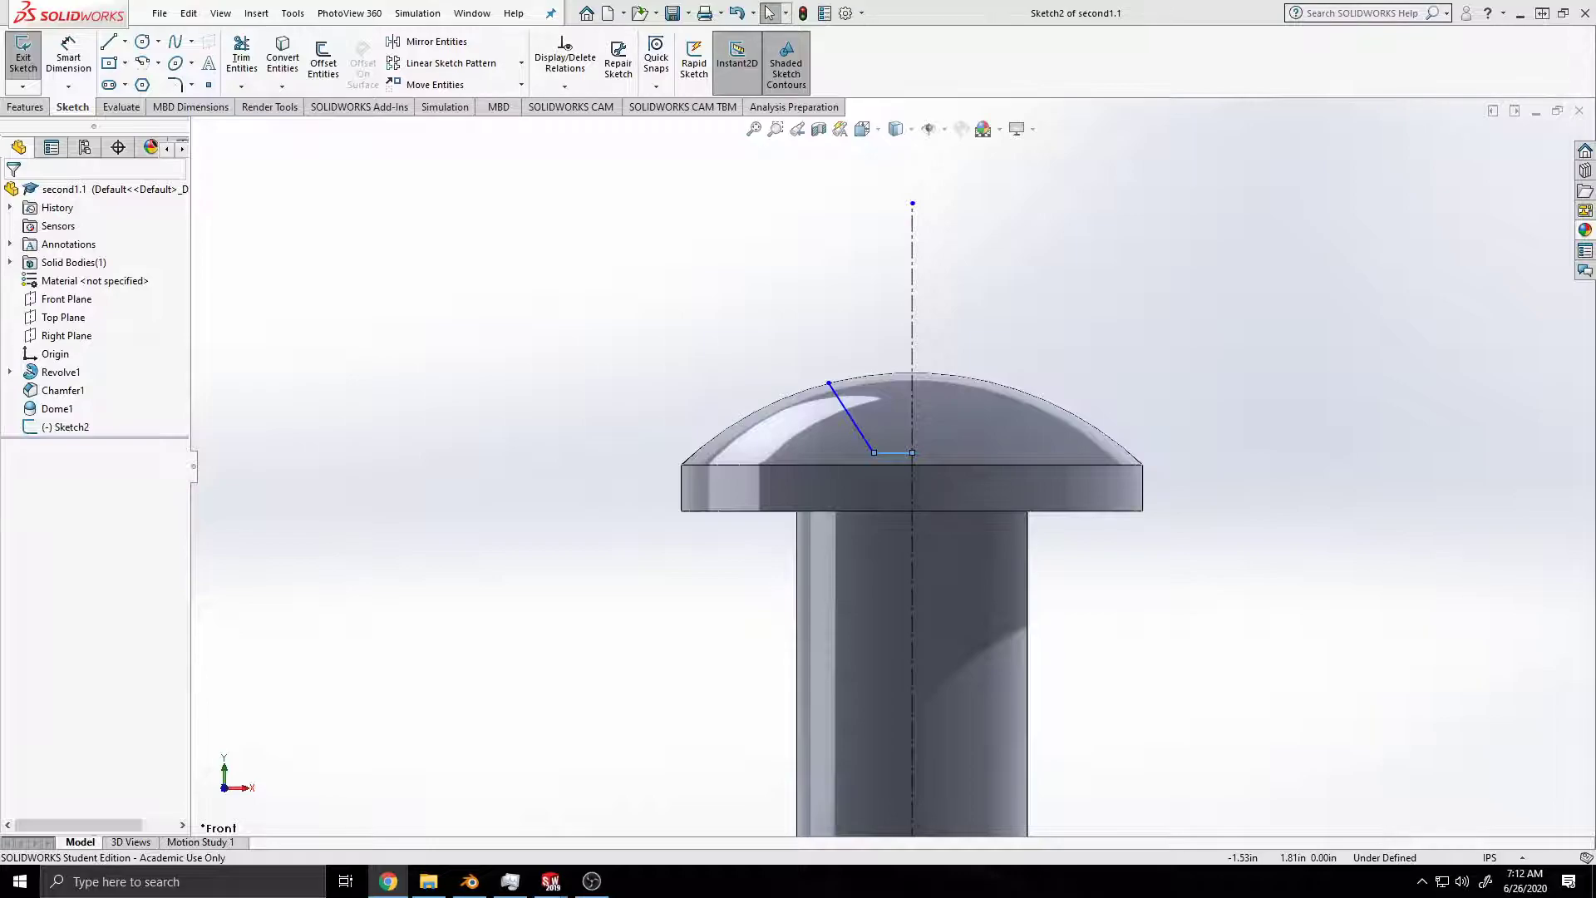
Step: Mirror the slanted and horizontal lines about the centerline to form a symmetric trapezoidal recess outline
{"action": "left_click_drag", "start_coordinate": [964, 461], "coordinate": [785, 336]}
{"action": "mouse_move", "coordinate": [984, 329]}
{"action": "left_mouse_down"}
{"action": "mouse_move", "coordinate": [893, 436]}
{"action": "mouse_move", "coordinate": [795, 477]}
{"action": "left_mouse_up"}
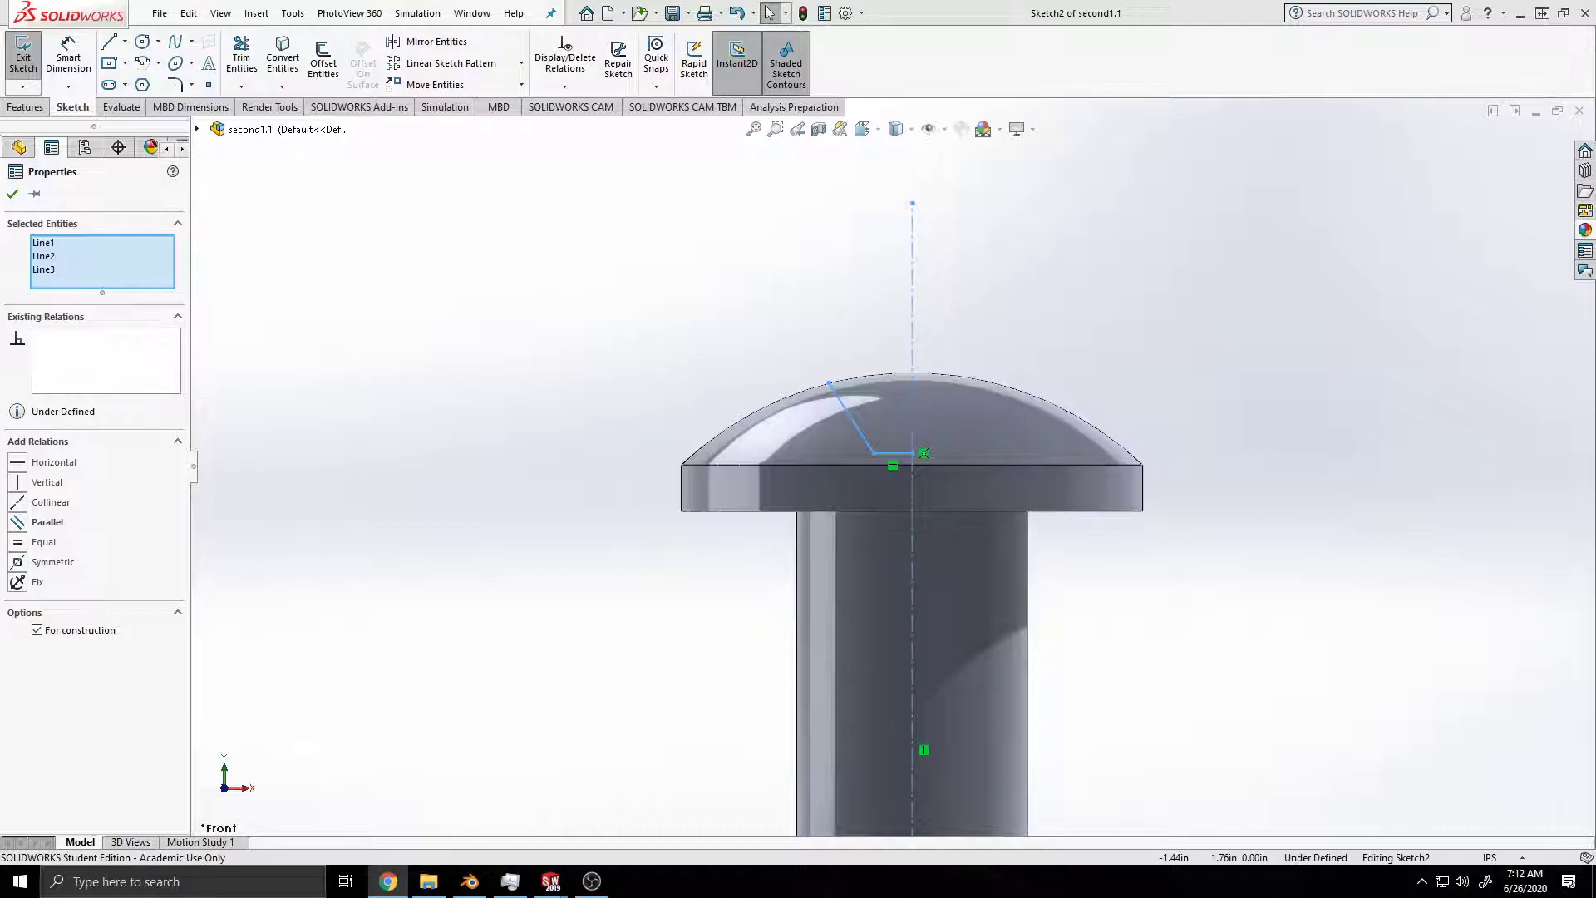
{"action": "left_click", "coordinate": [430, 41]}
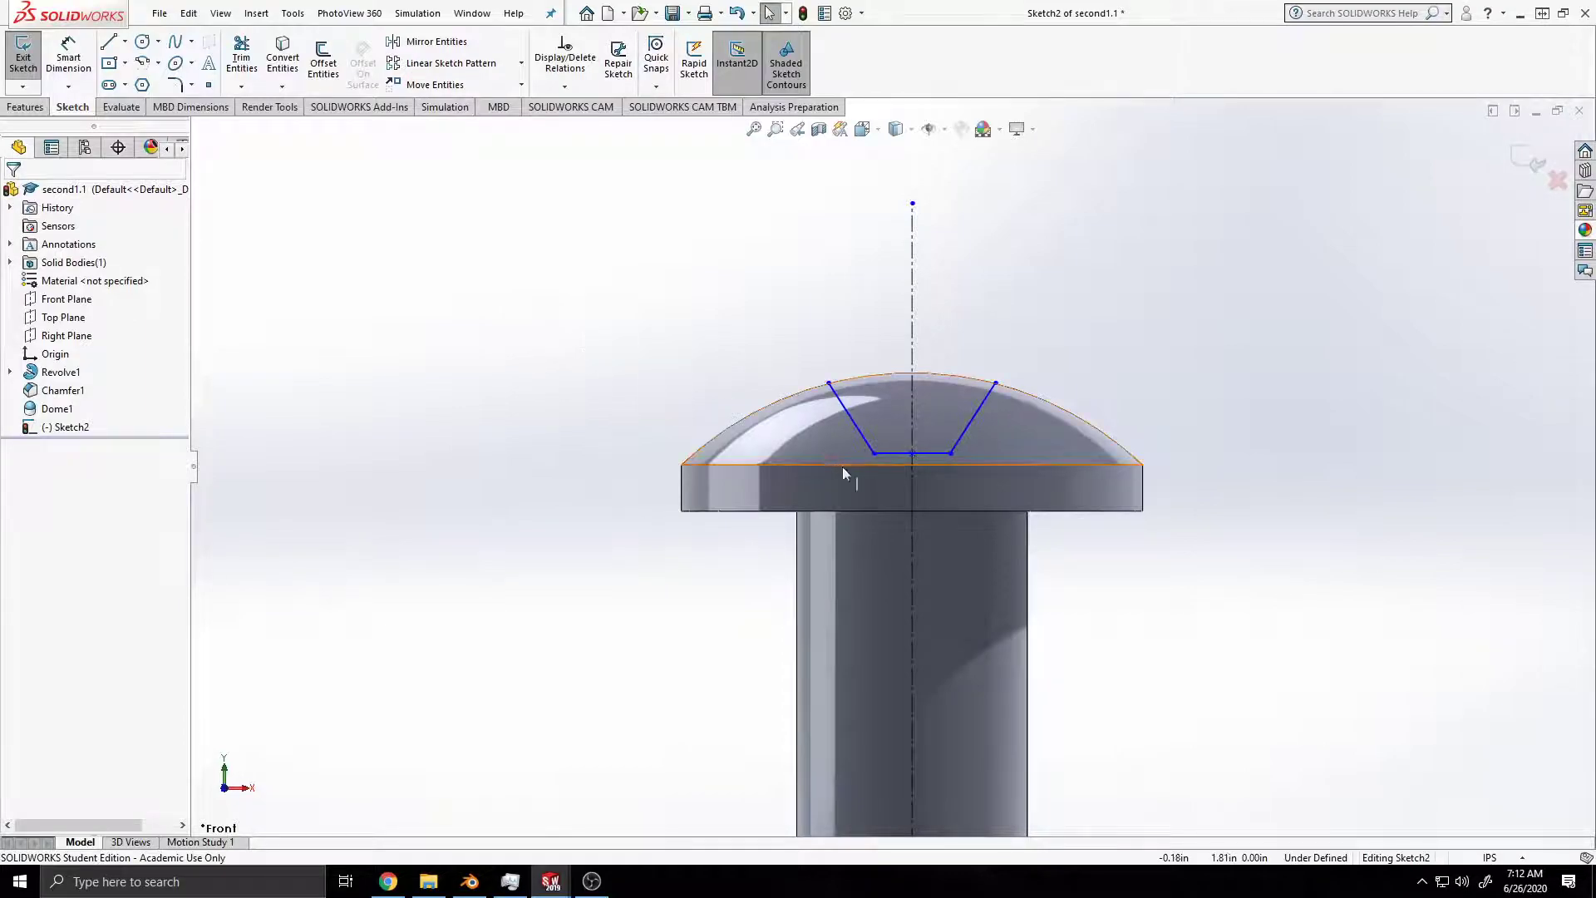
Step: Dimension the full width of the recess outline's bottom edge at 0.10 in
{"action": "left_click", "coordinate": [69, 57]}
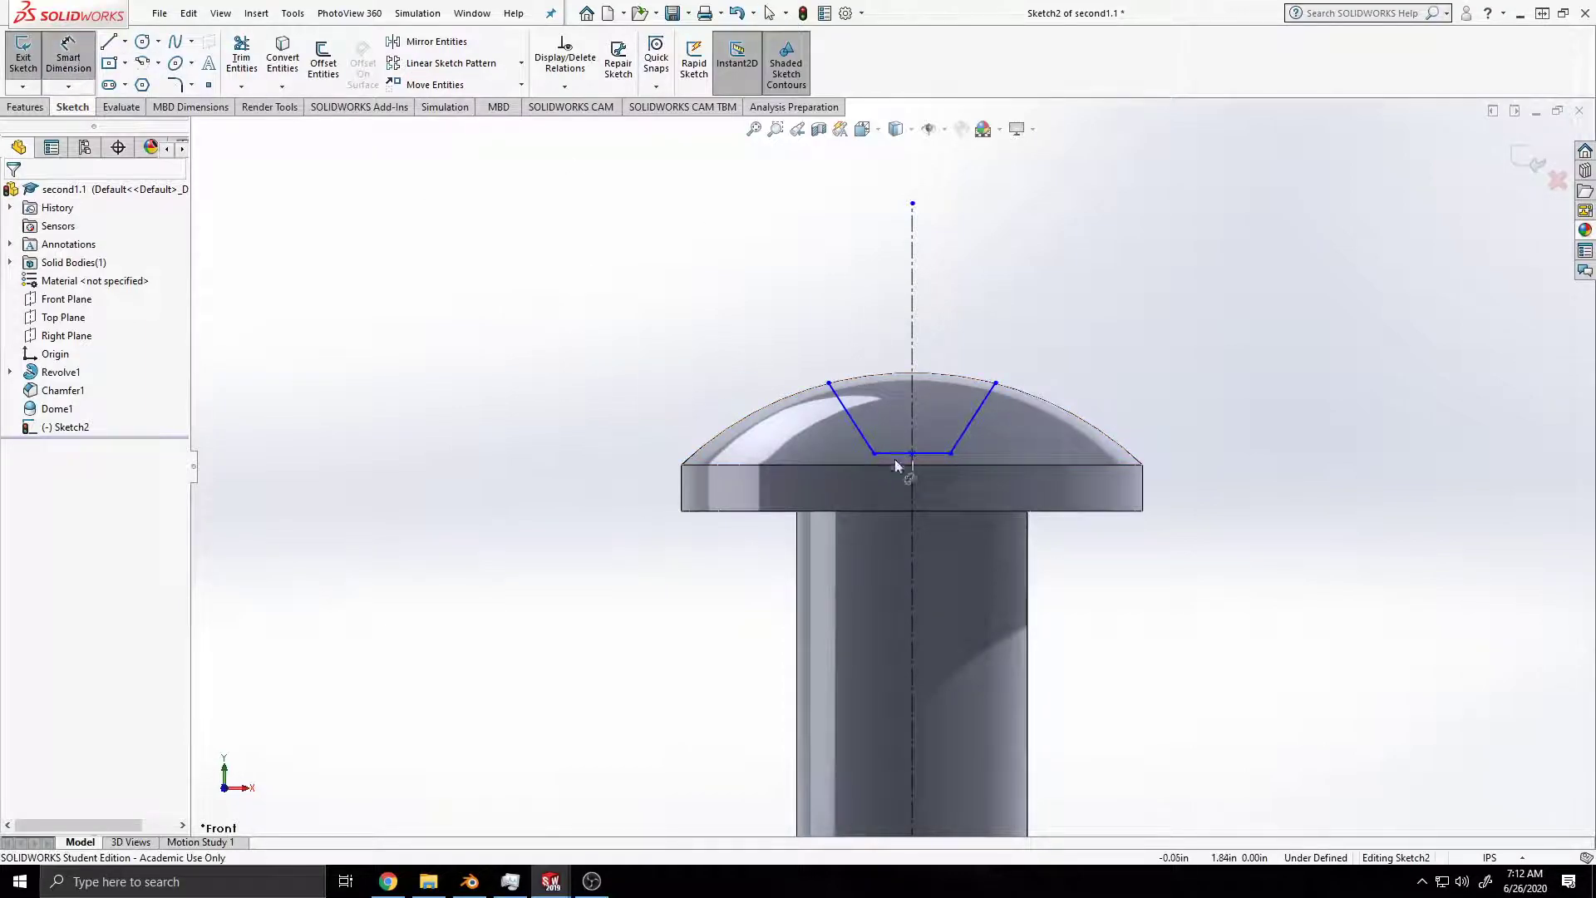
{"action": "left_click", "coordinate": [912, 454]}
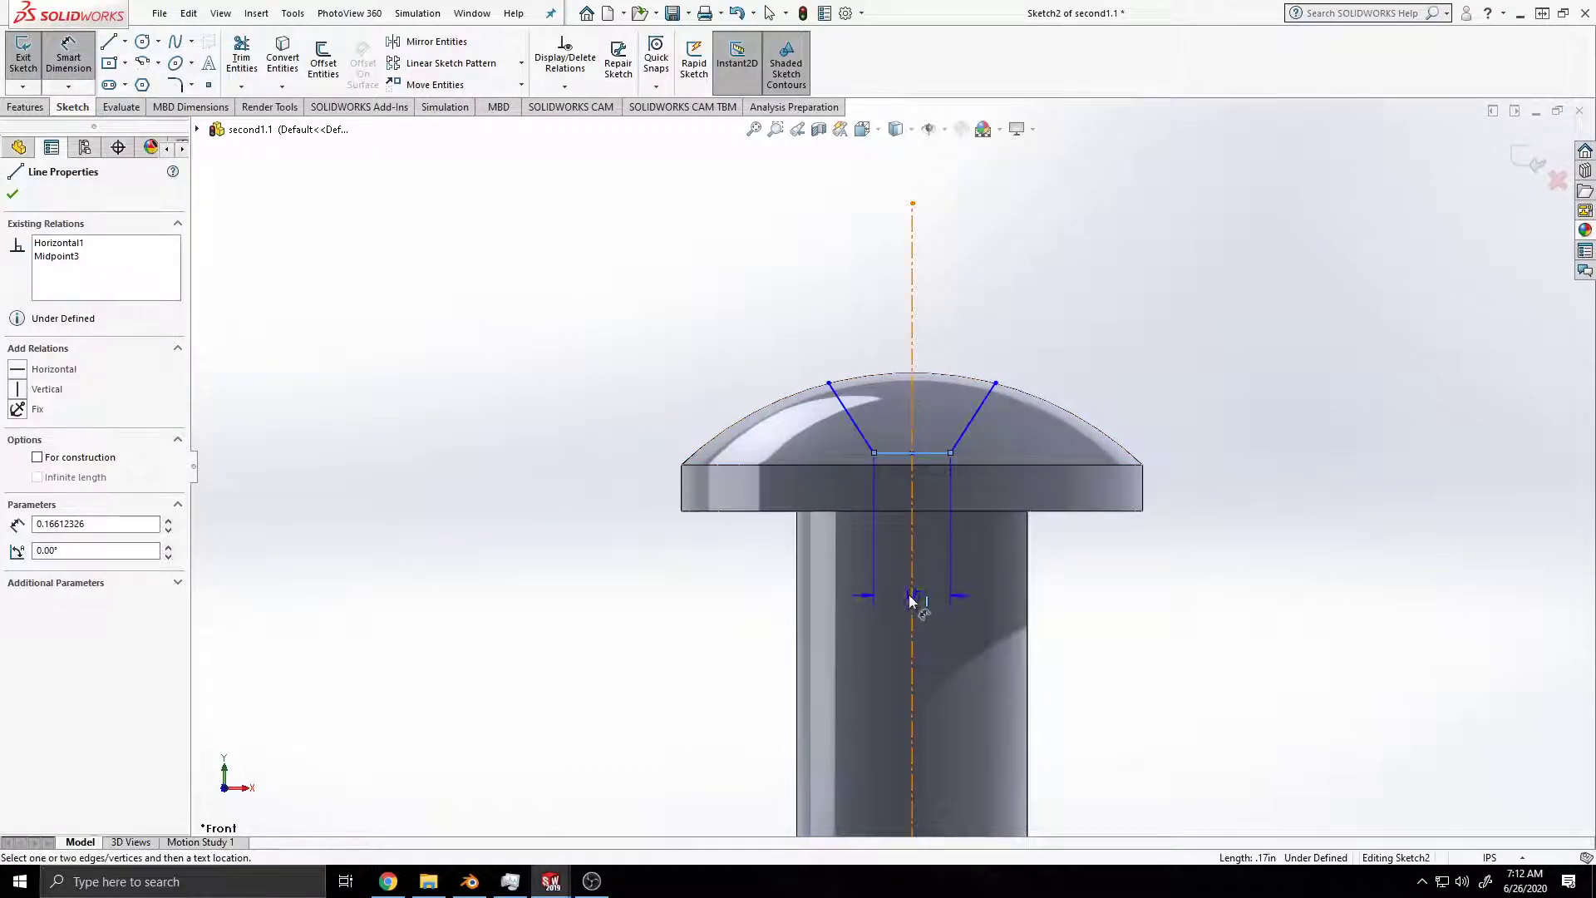
{"action": "left_click", "coordinate": [1081, 592]}
{"action": "type", "text": ".1"}
{"action": "key", "text": "Return"}
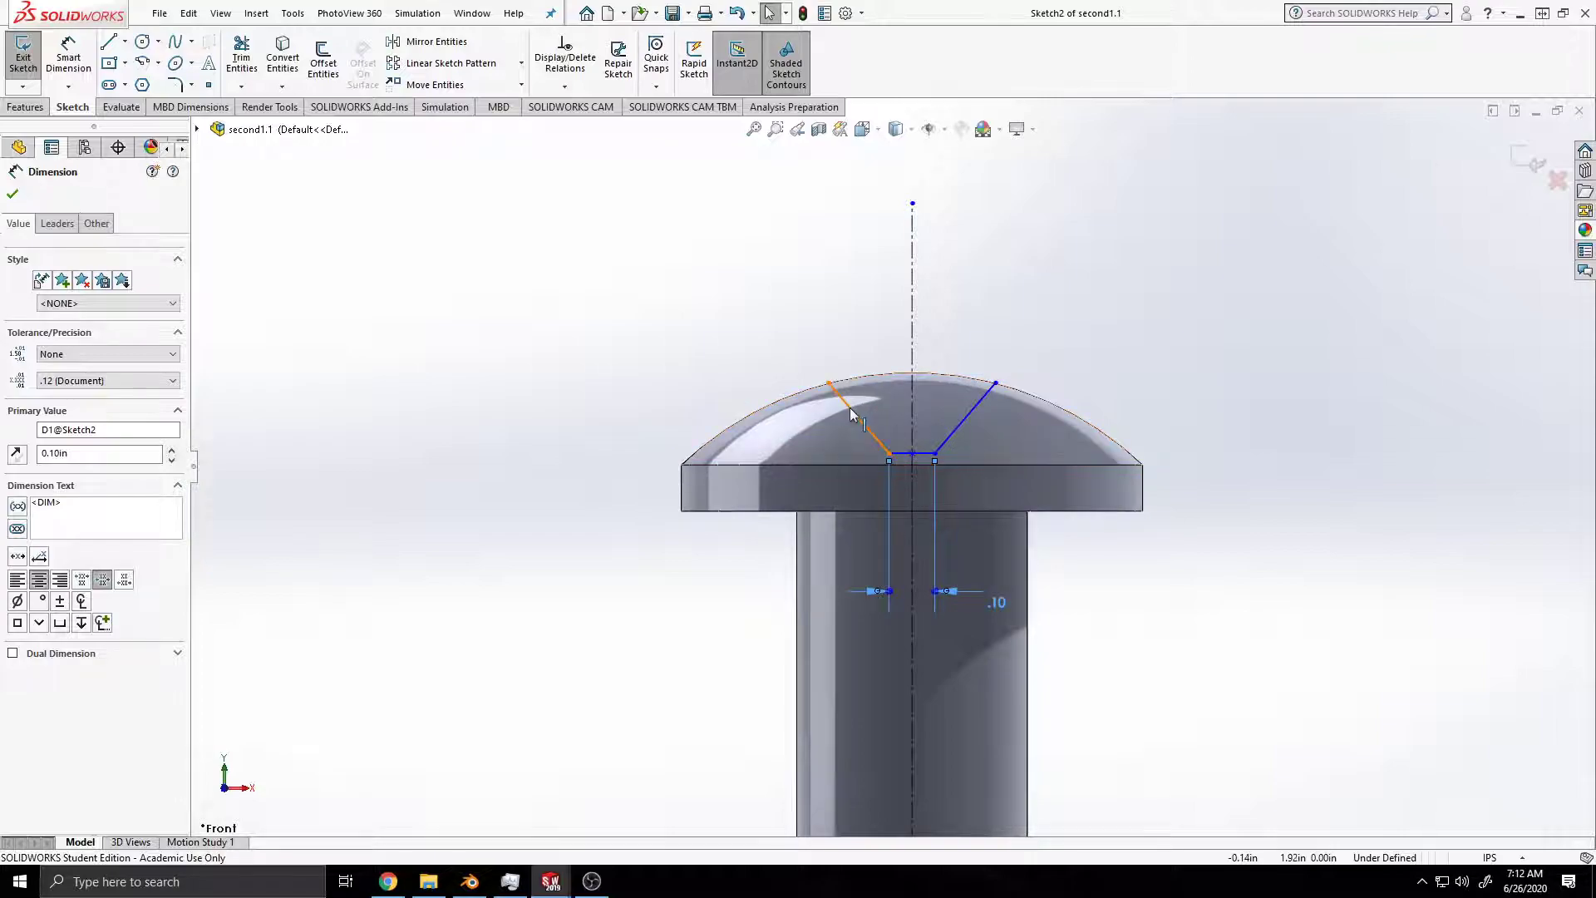
{"action": "left_click", "coordinate": [964, 420]}
{"action": "left_click", "coordinate": [964, 421]}
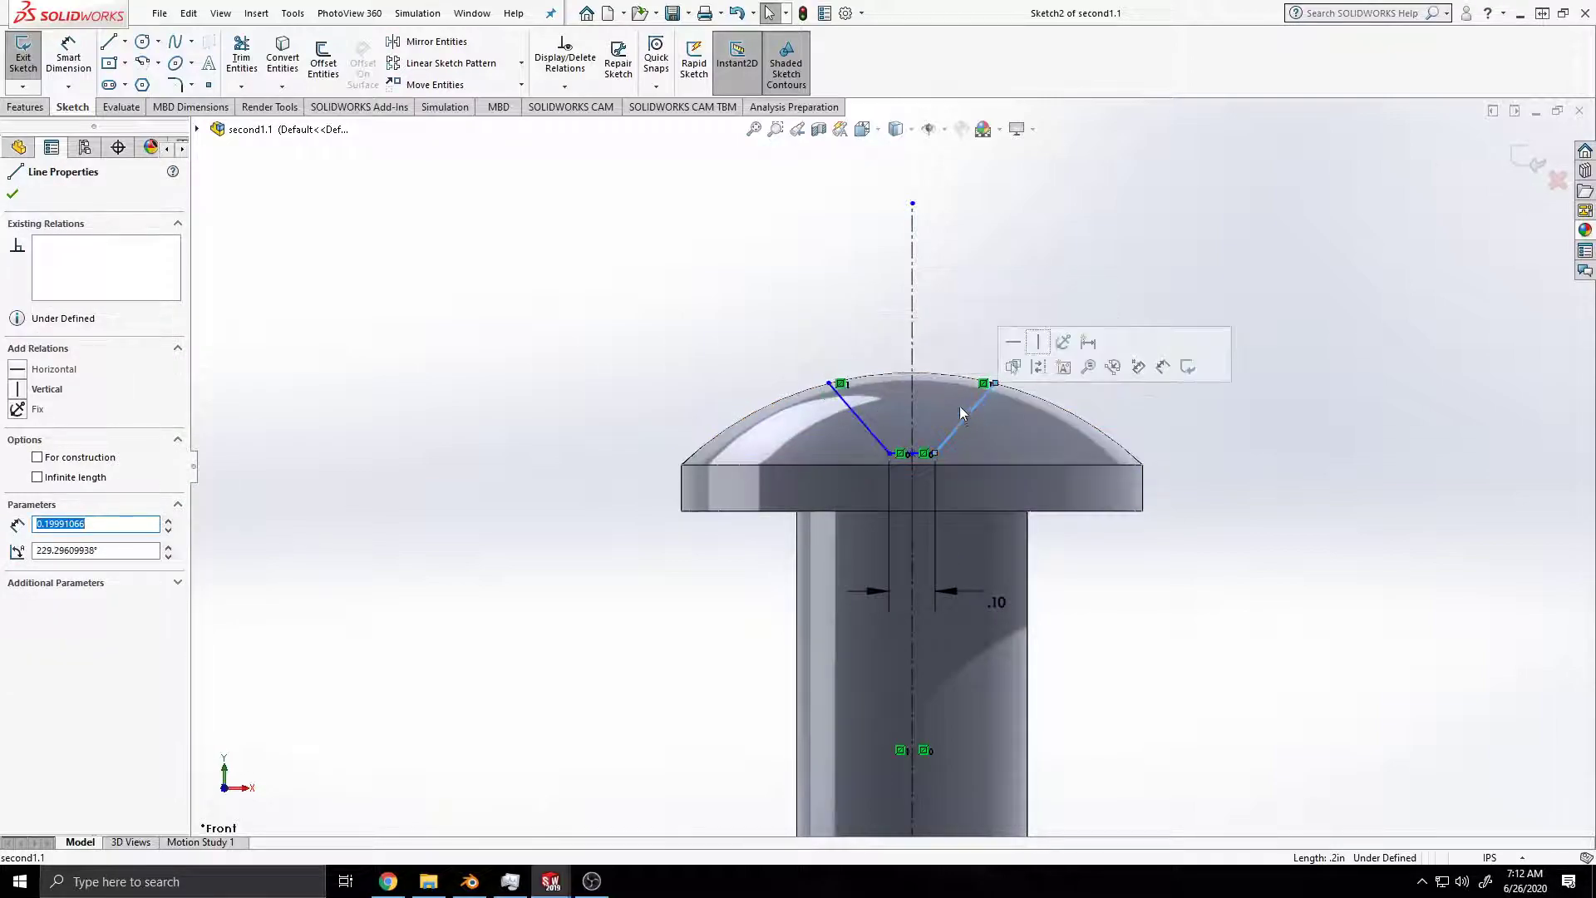
{"action": "left_click", "coordinate": [76, 60]}
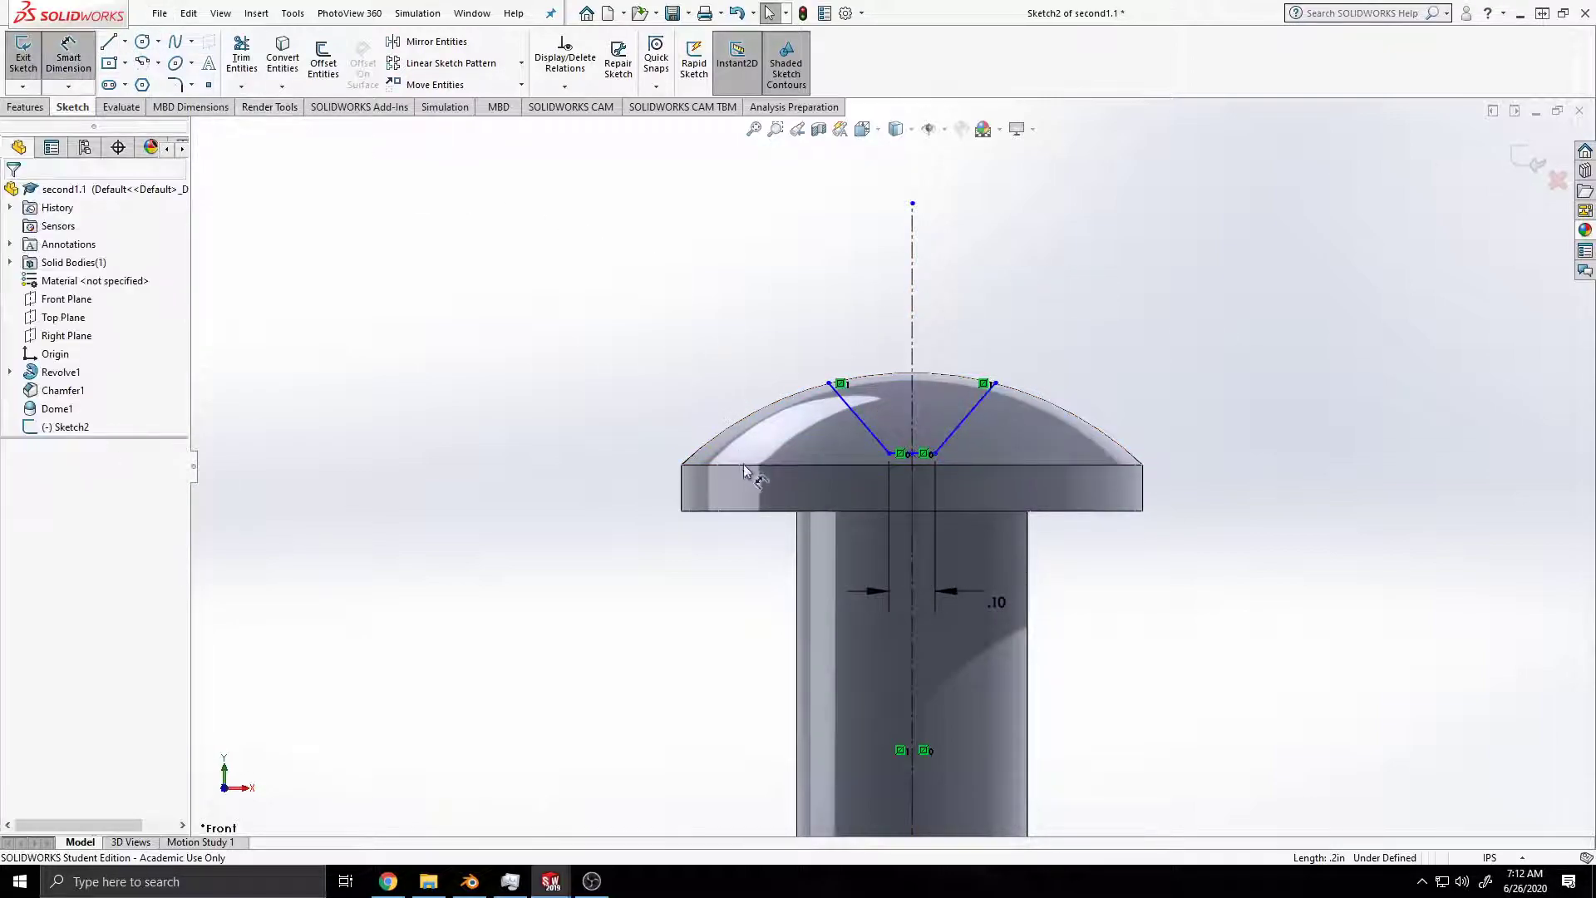
{"action": "left_click", "coordinate": [964, 420]}
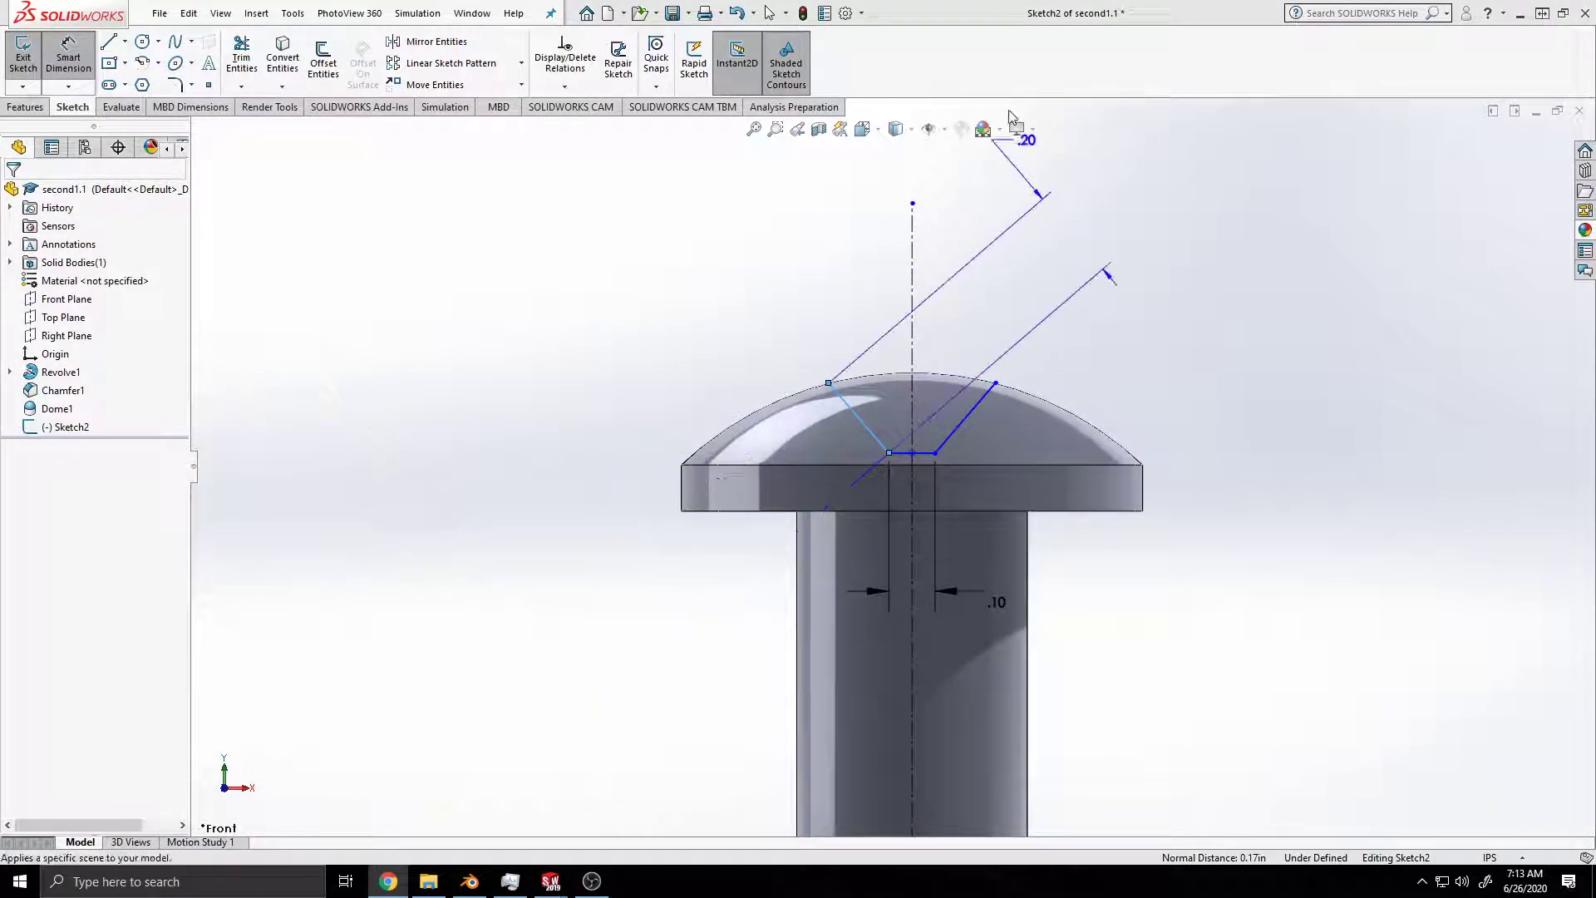
{"action": "key", "text": "Escape"}
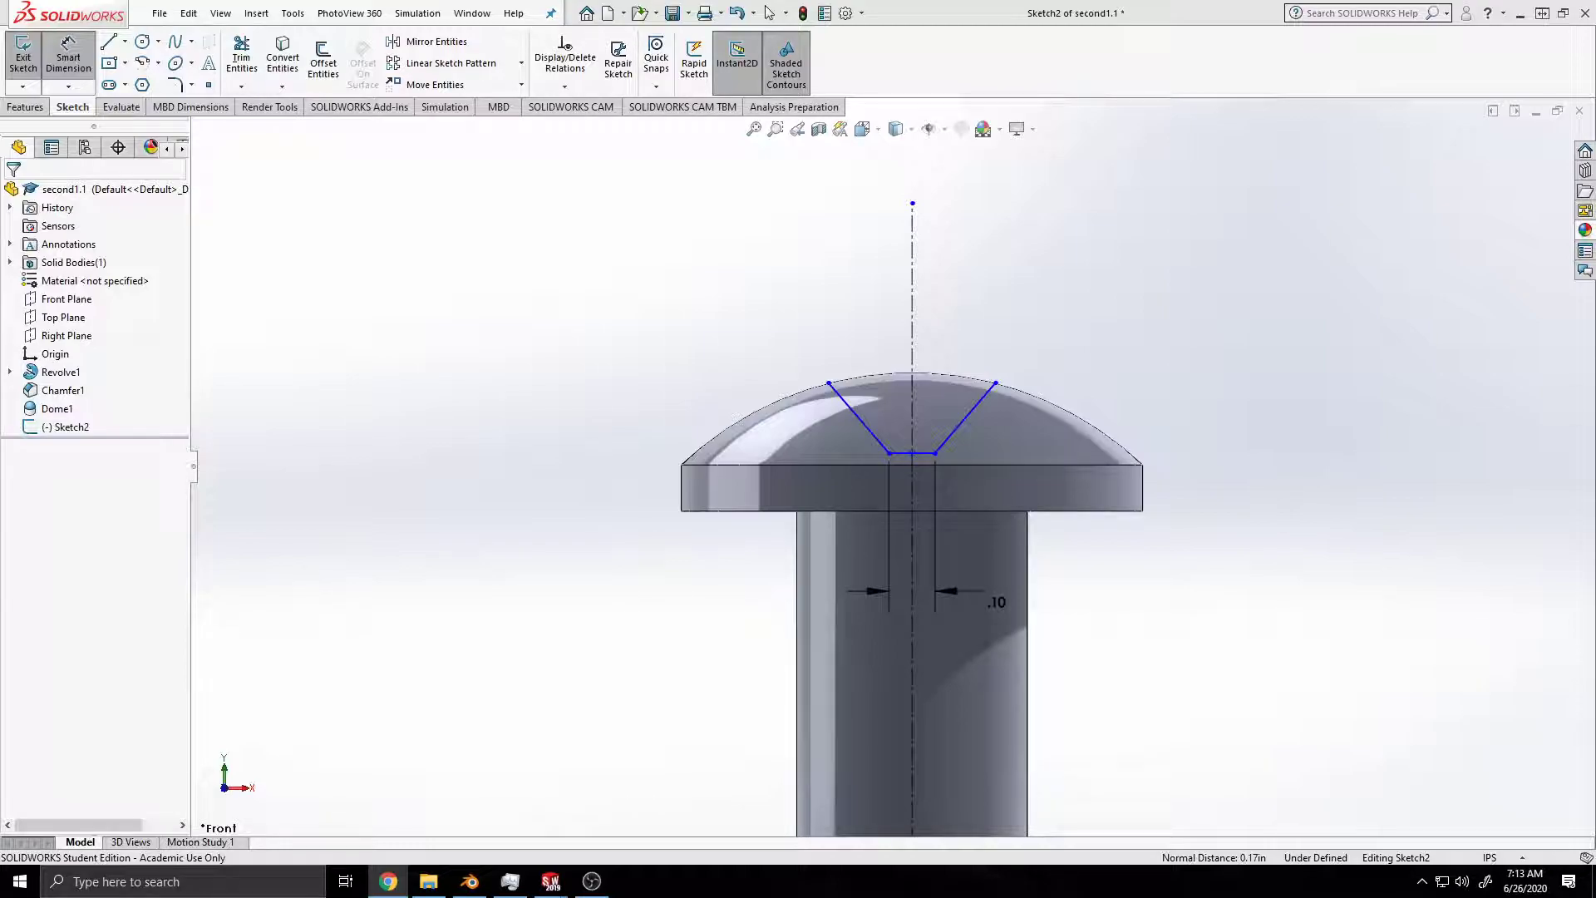
Step: Dimension the angle between the recess outline's two slanted sides at 30°
{"action": "left_click", "coordinate": [83, 60]}
{"action": "left_click", "coordinate": [83, 60]}
{"action": "left_click", "coordinate": [857, 416]}
{"action": "left_click", "coordinate": [983, 398]}
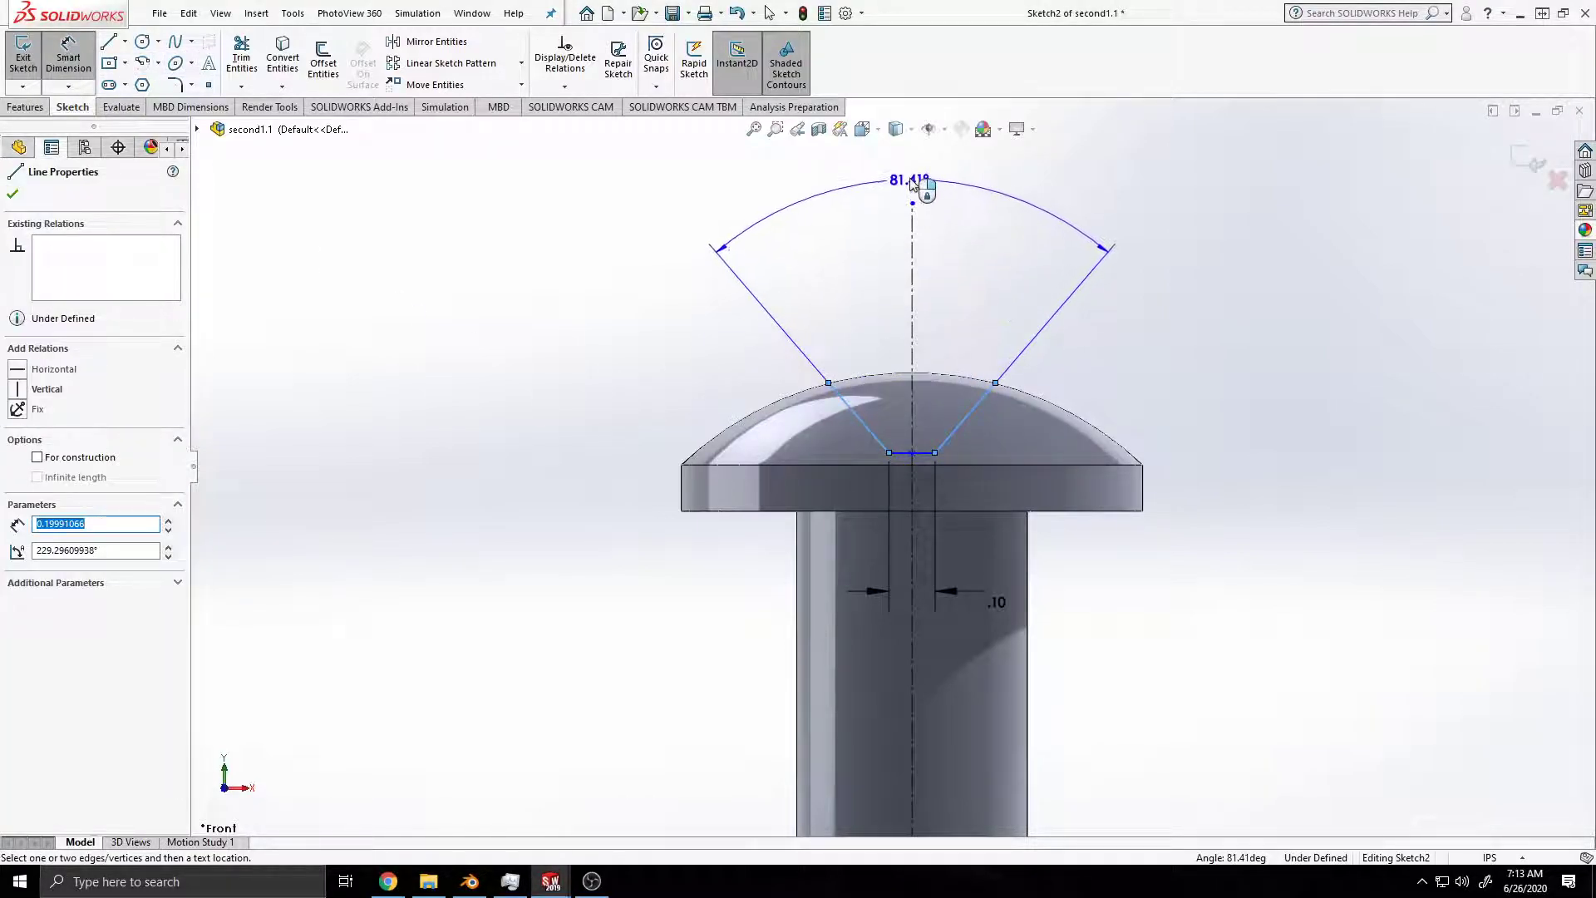
{"action": "left_click", "coordinate": [912, 179]}
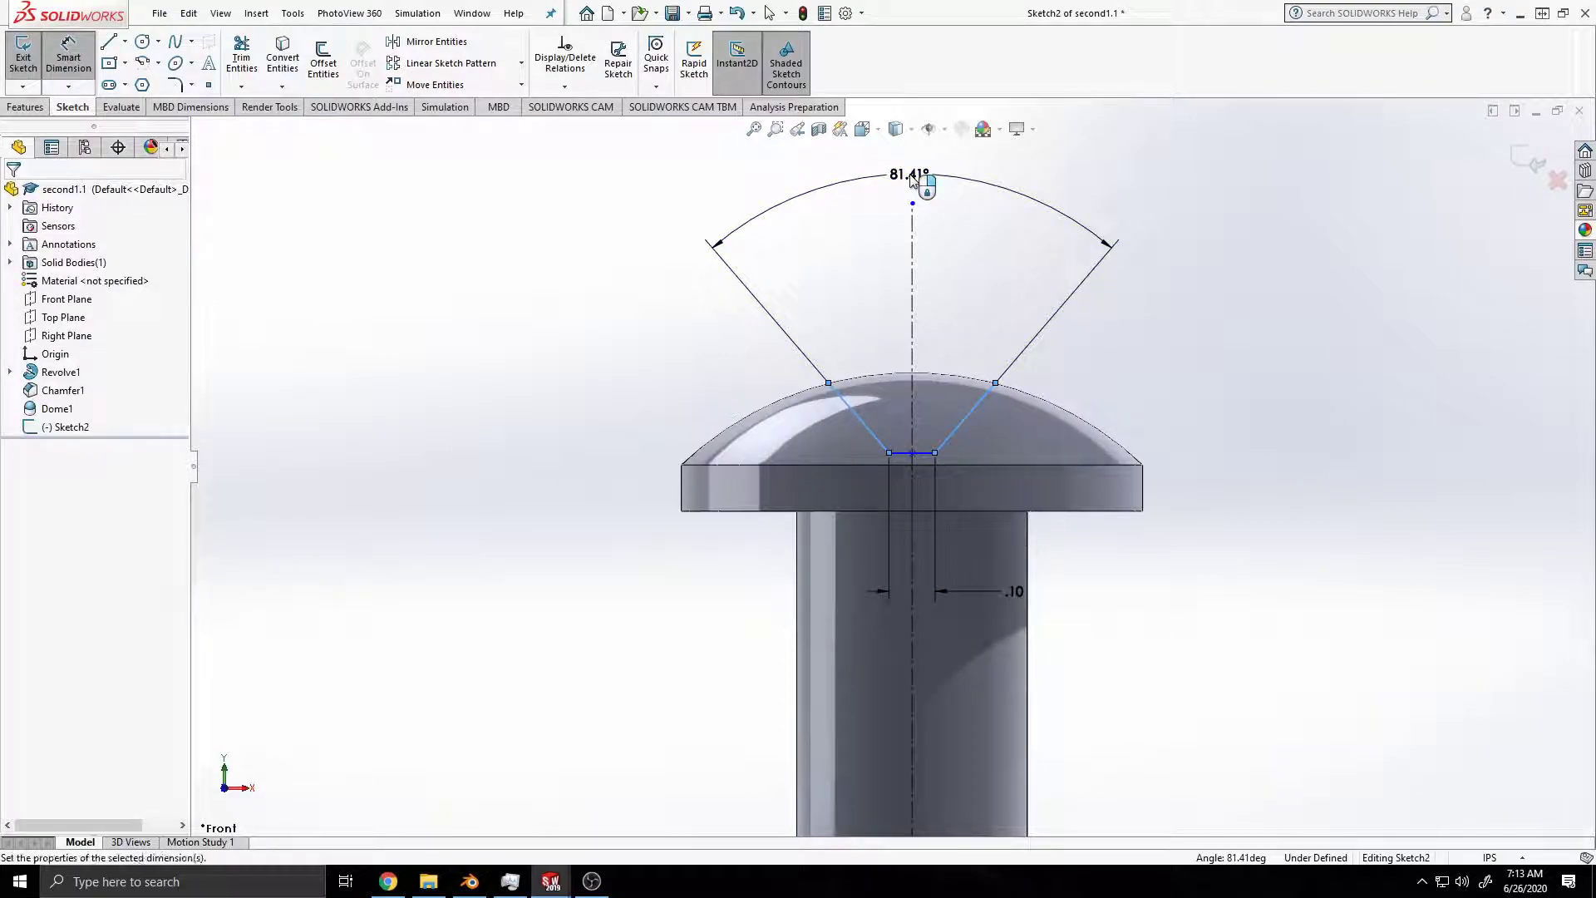
{"action": "type", "text": "80"}
{"action": "key", "text": "Return"}
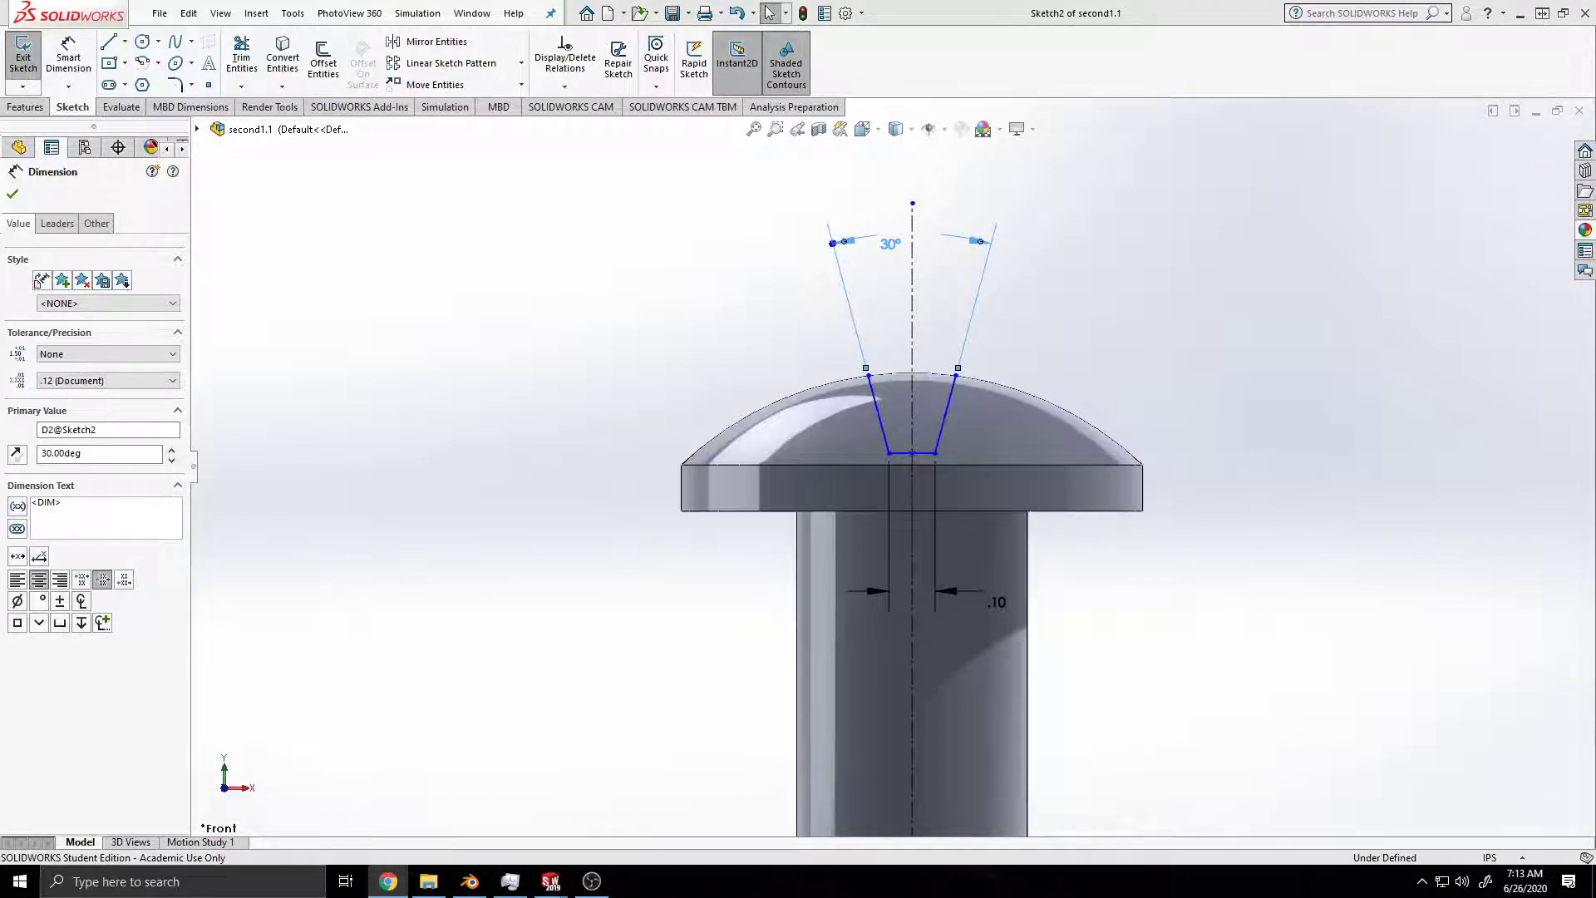
Step: Dimension the vertical distance from the recess outline's lower corner to the dome's base edge at 0.10 in, and save the part
{"action": "left_click", "coordinate": [68, 51]}
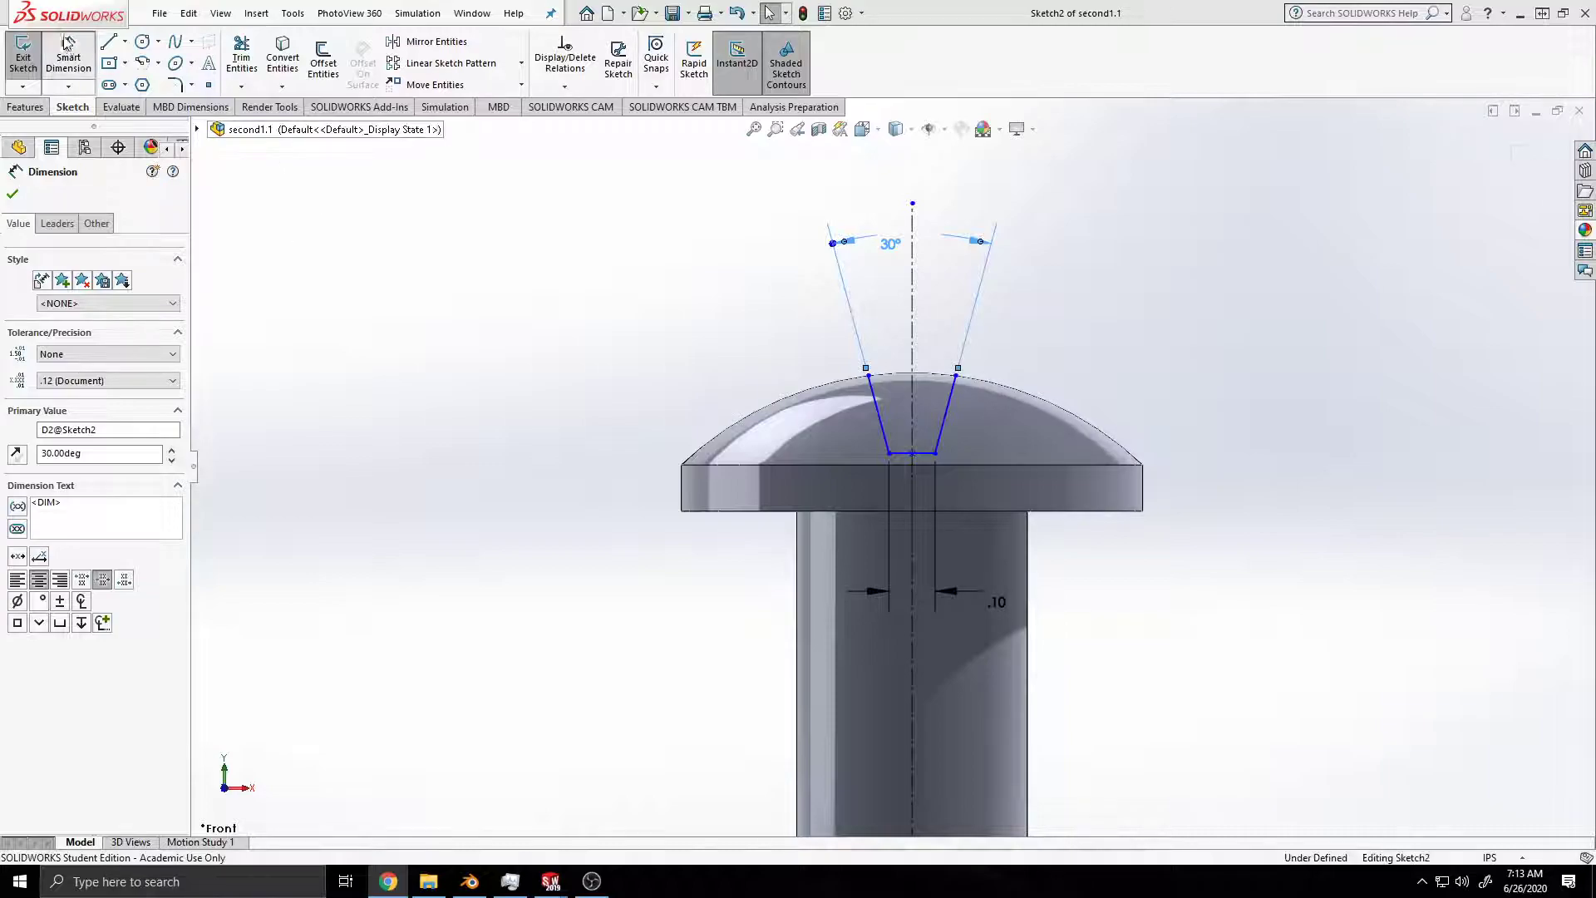
{"action": "left_click", "coordinate": [934, 455]}
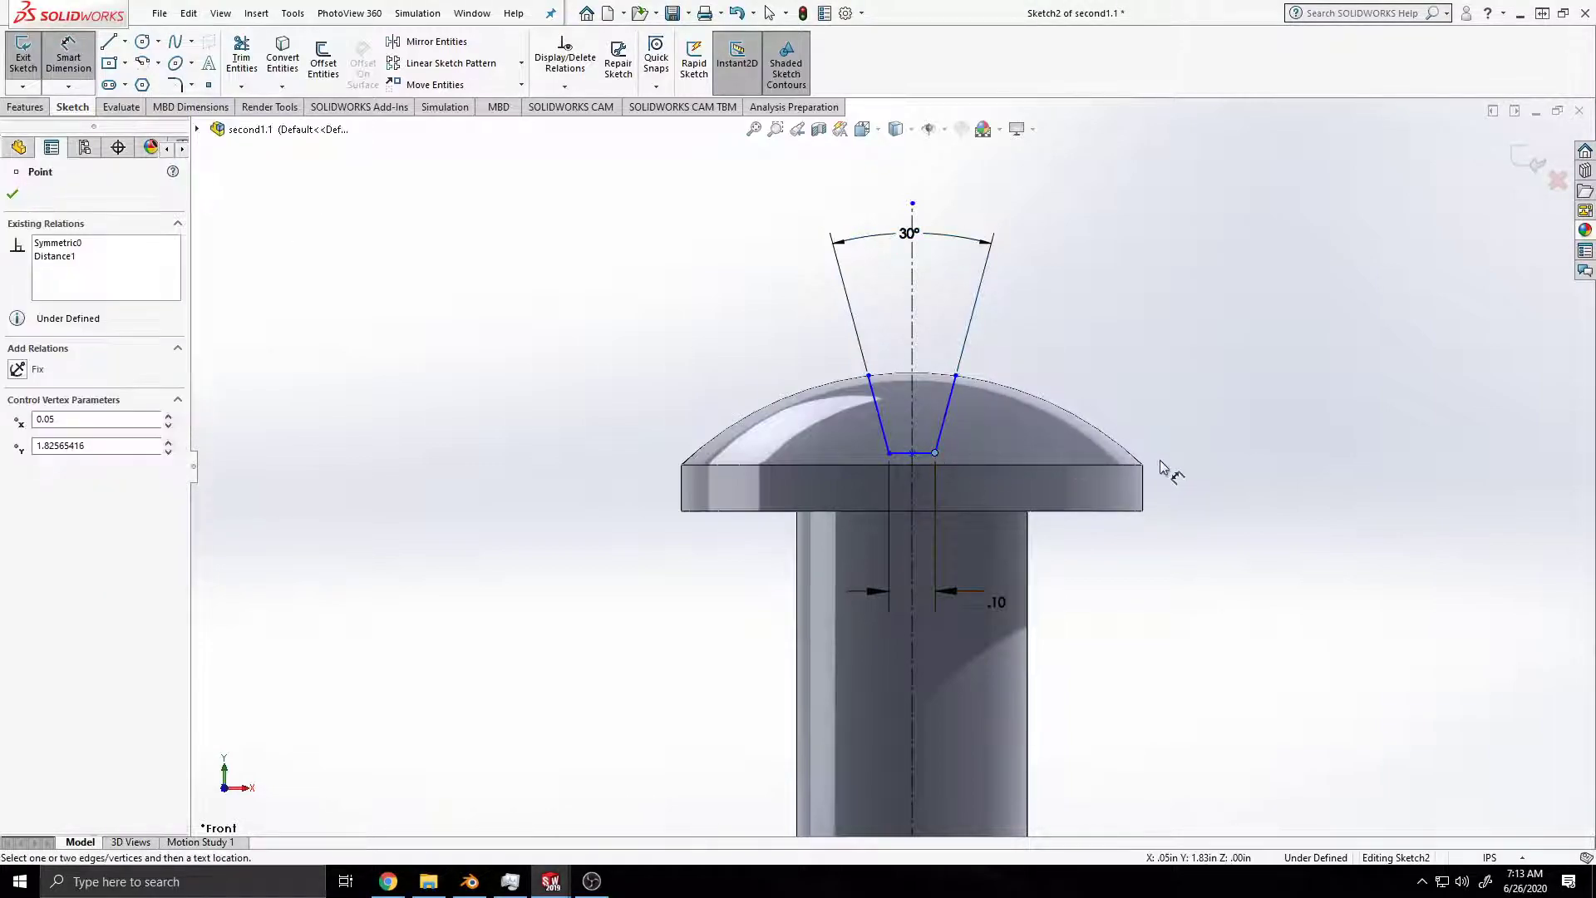
{"action": "left_click", "coordinate": [1147, 451]}
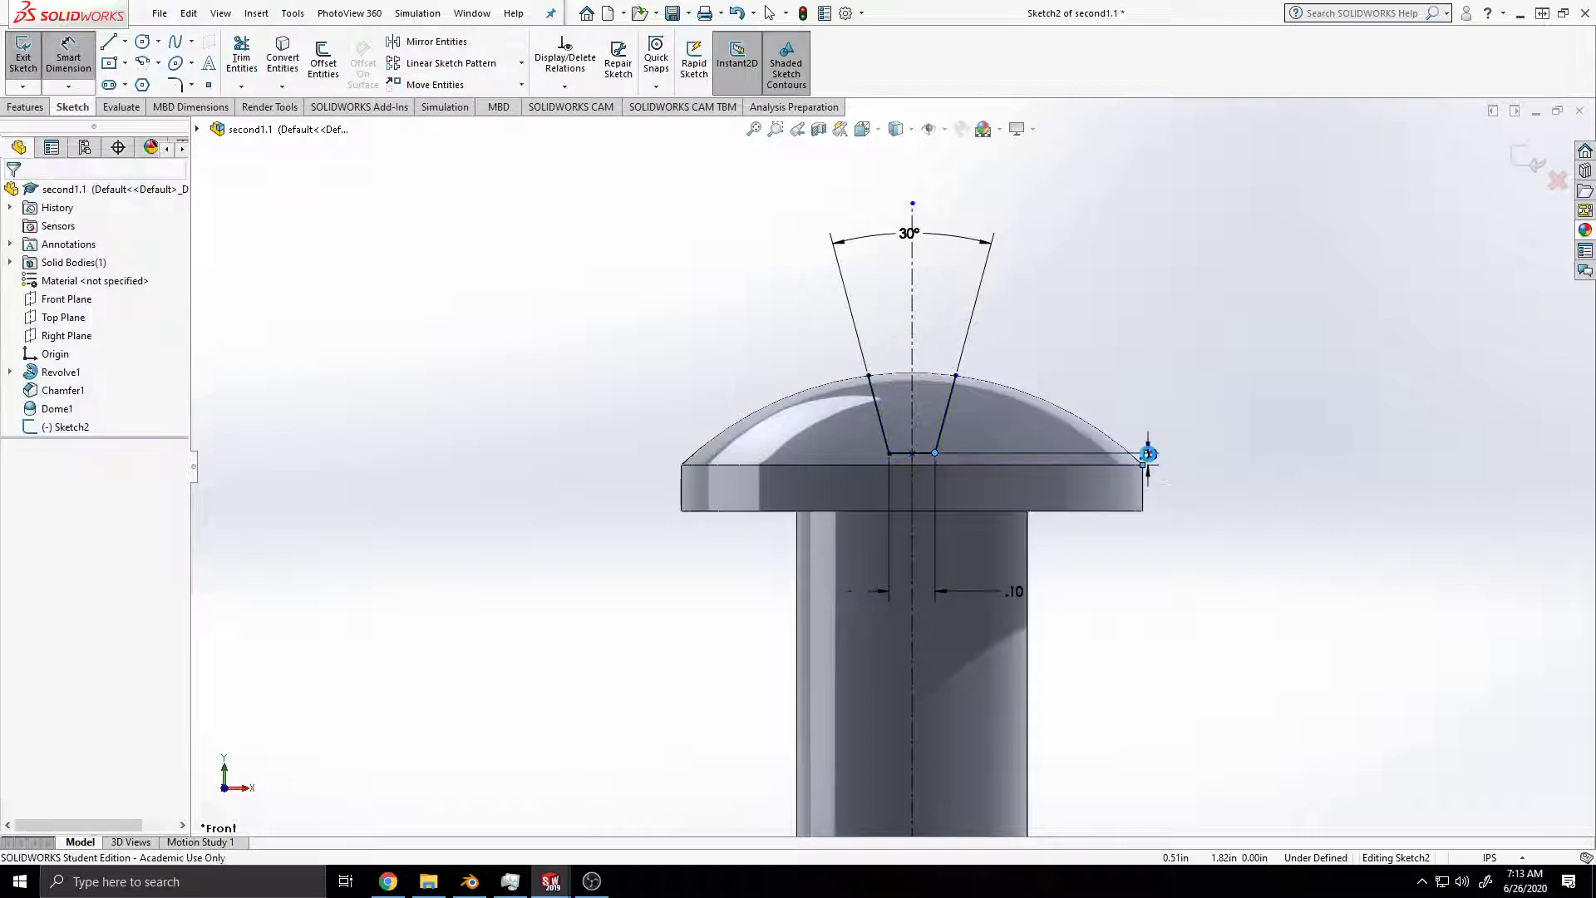
{"action": "left_click", "coordinate": [1161, 463]}
{"action": "type", "text": ".1"}
{"action": "key", "text": "Return"}
{"action": "key", "text": "ctrl+s"}
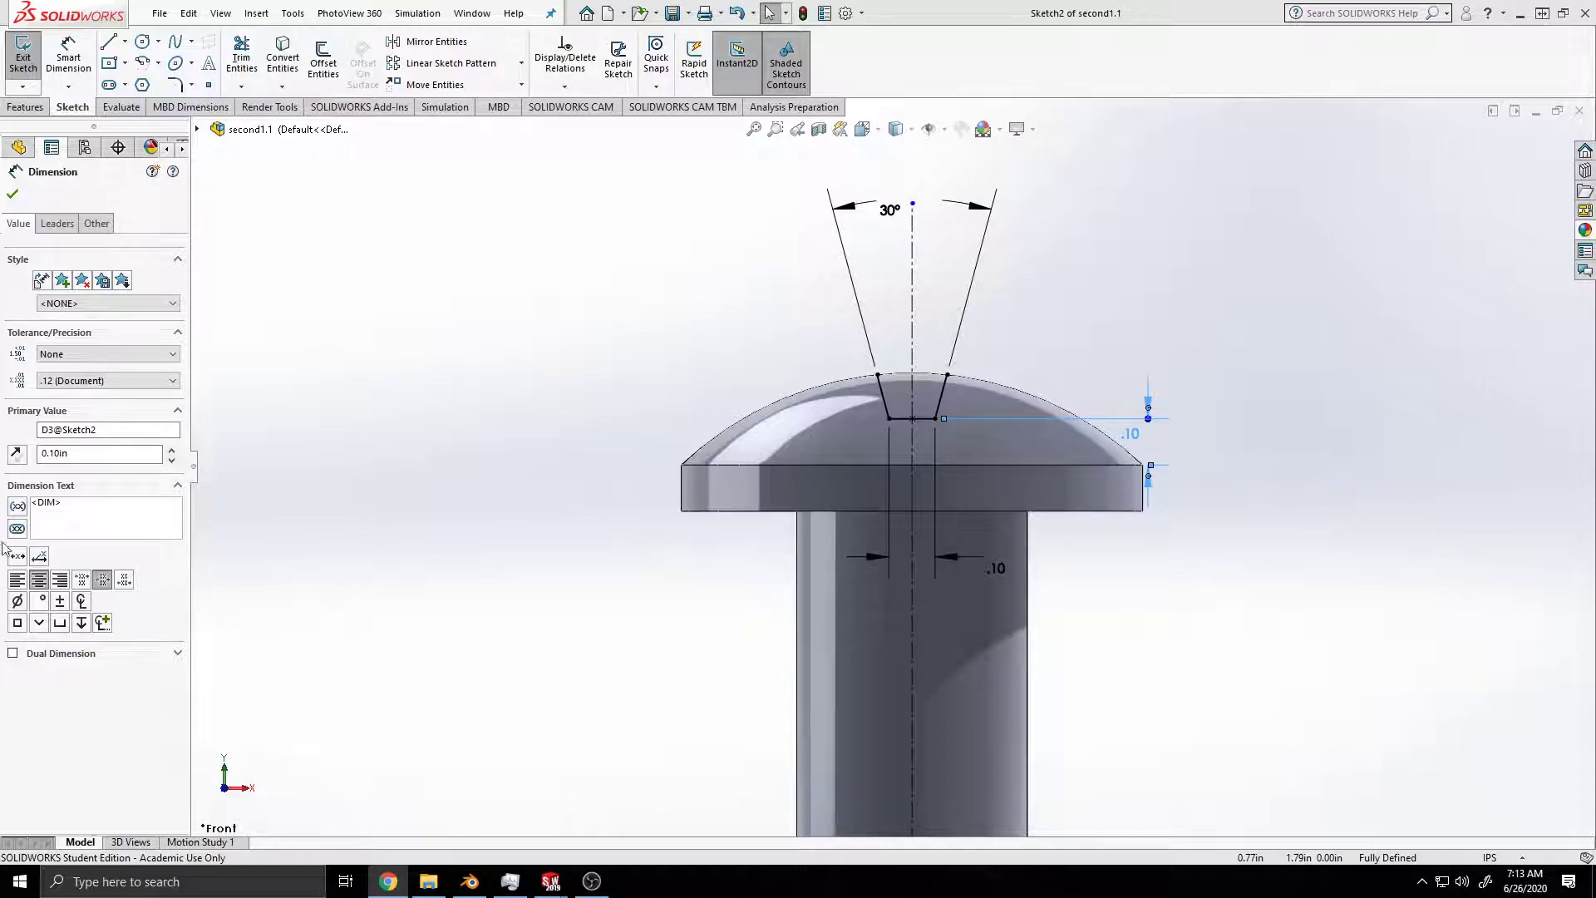
Step: Change the recess bottom's height above the dome's base to 0.05 in, and save the part
{"action": "double_click", "coordinate": [1132, 433]}
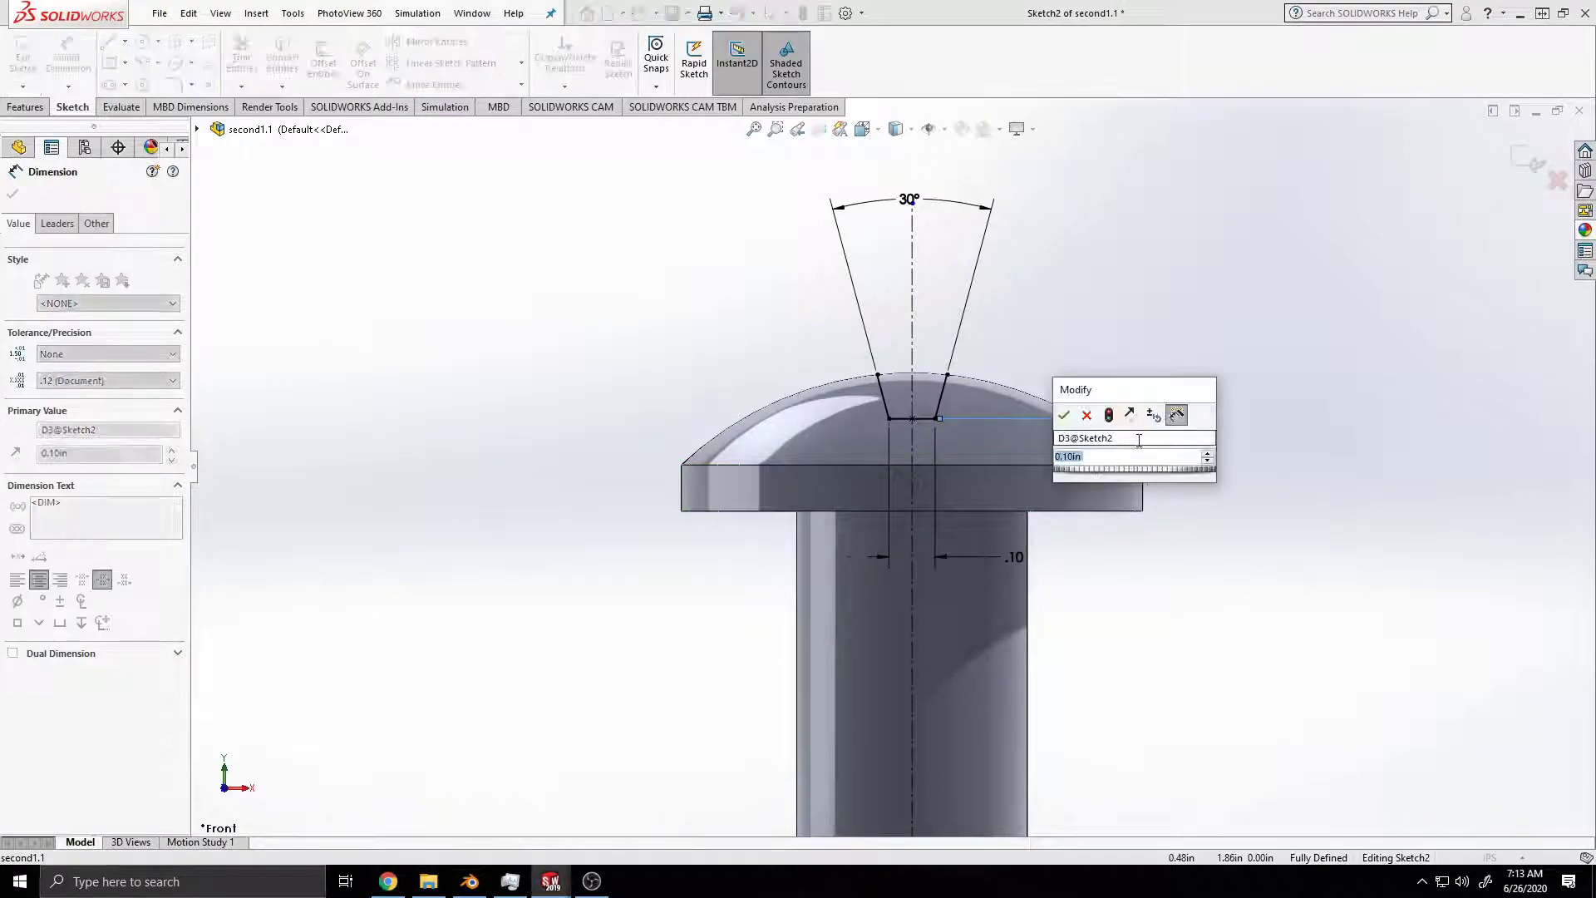
{"action": "left_click", "coordinate": [1095, 457]}
{"action": "key", "text": "BackSpace"}
{"action": "key", "text": "BackSpace"}
{"action": "type", "text": "05"}
{"action": "key", "text": "Return"}
{"action": "key", "text": "ctrl+s"}
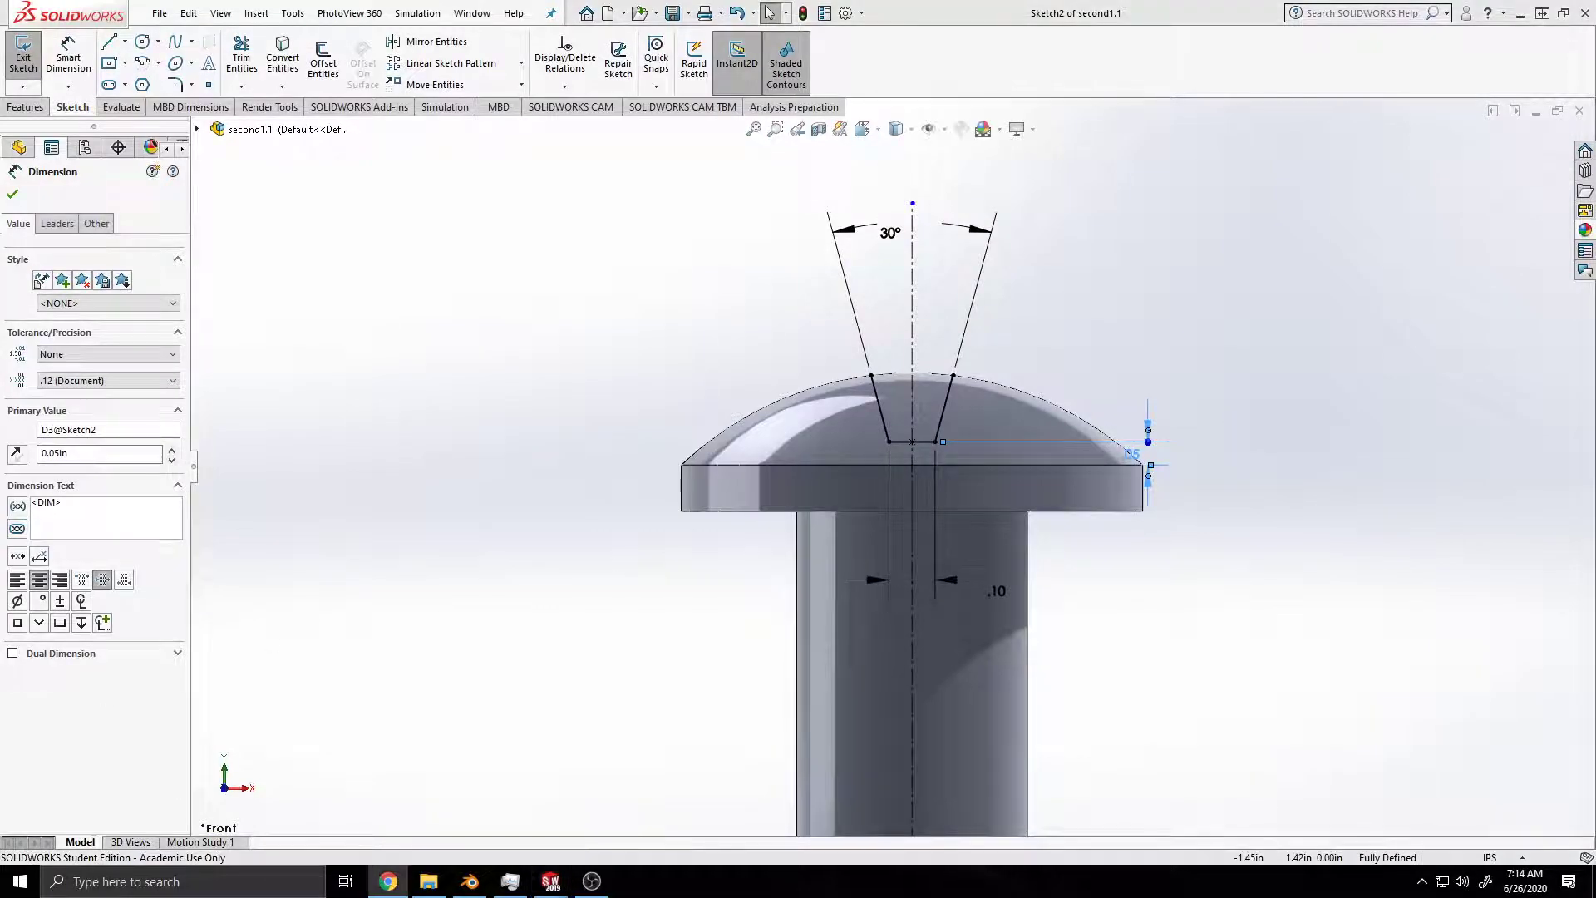
Step: Cut-extrude the trapezoidal outline with Through All - Both and Flip side to cut enabled, forming a slot across the domed head
{"action": "left_click", "coordinate": [24, 107]}
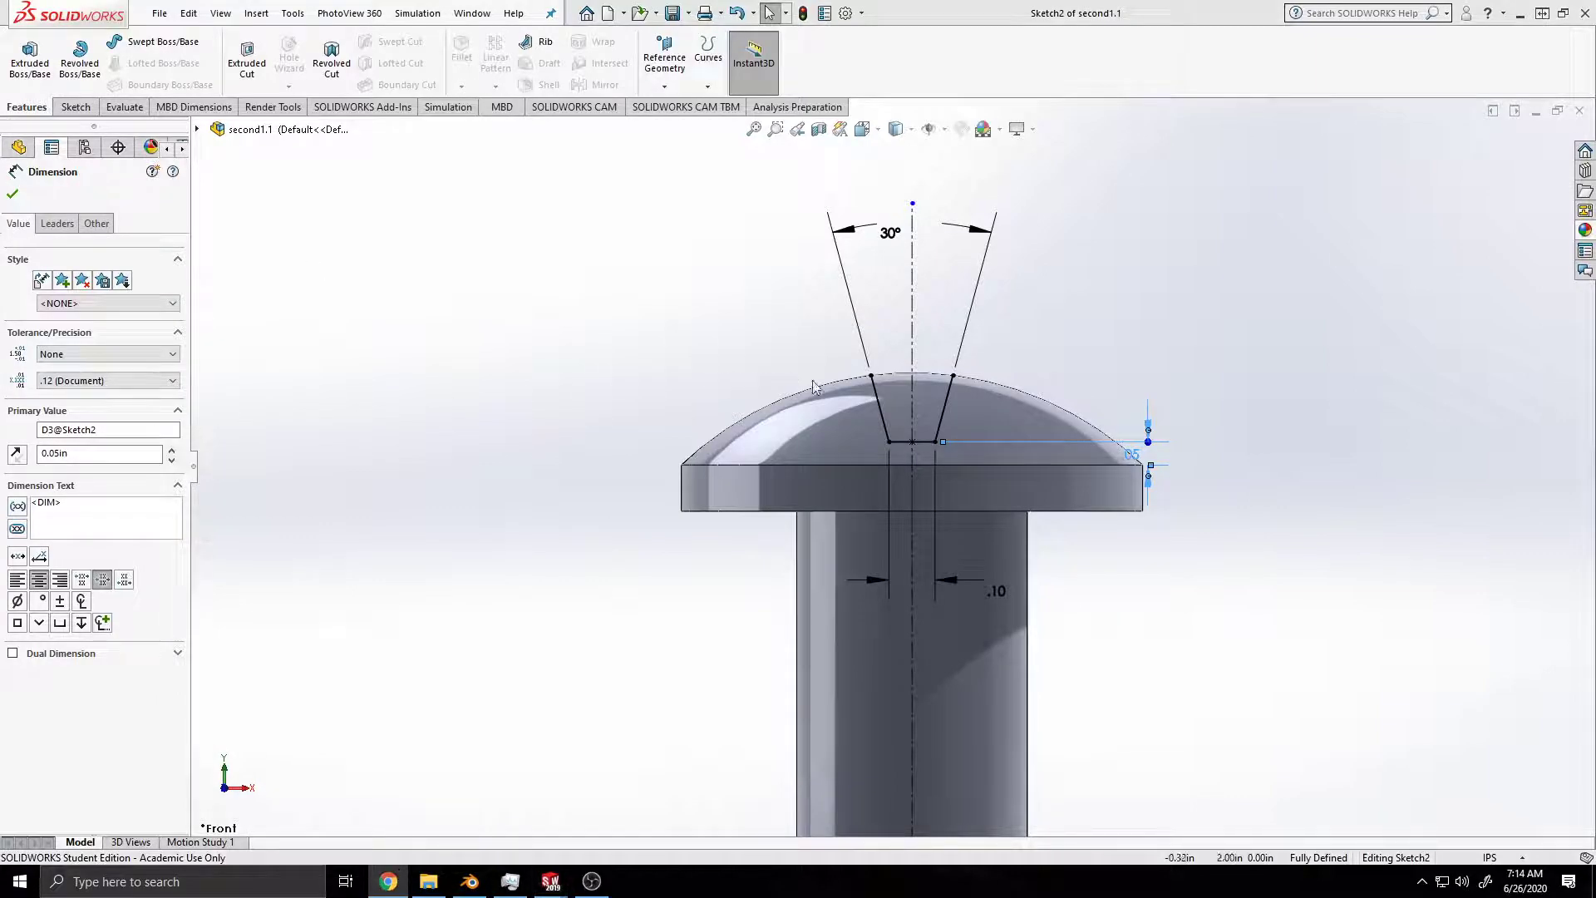
{"action": "scroll", "coordinate": [964, 452], "scroll_direction": "down", "scroll_amount": 3}
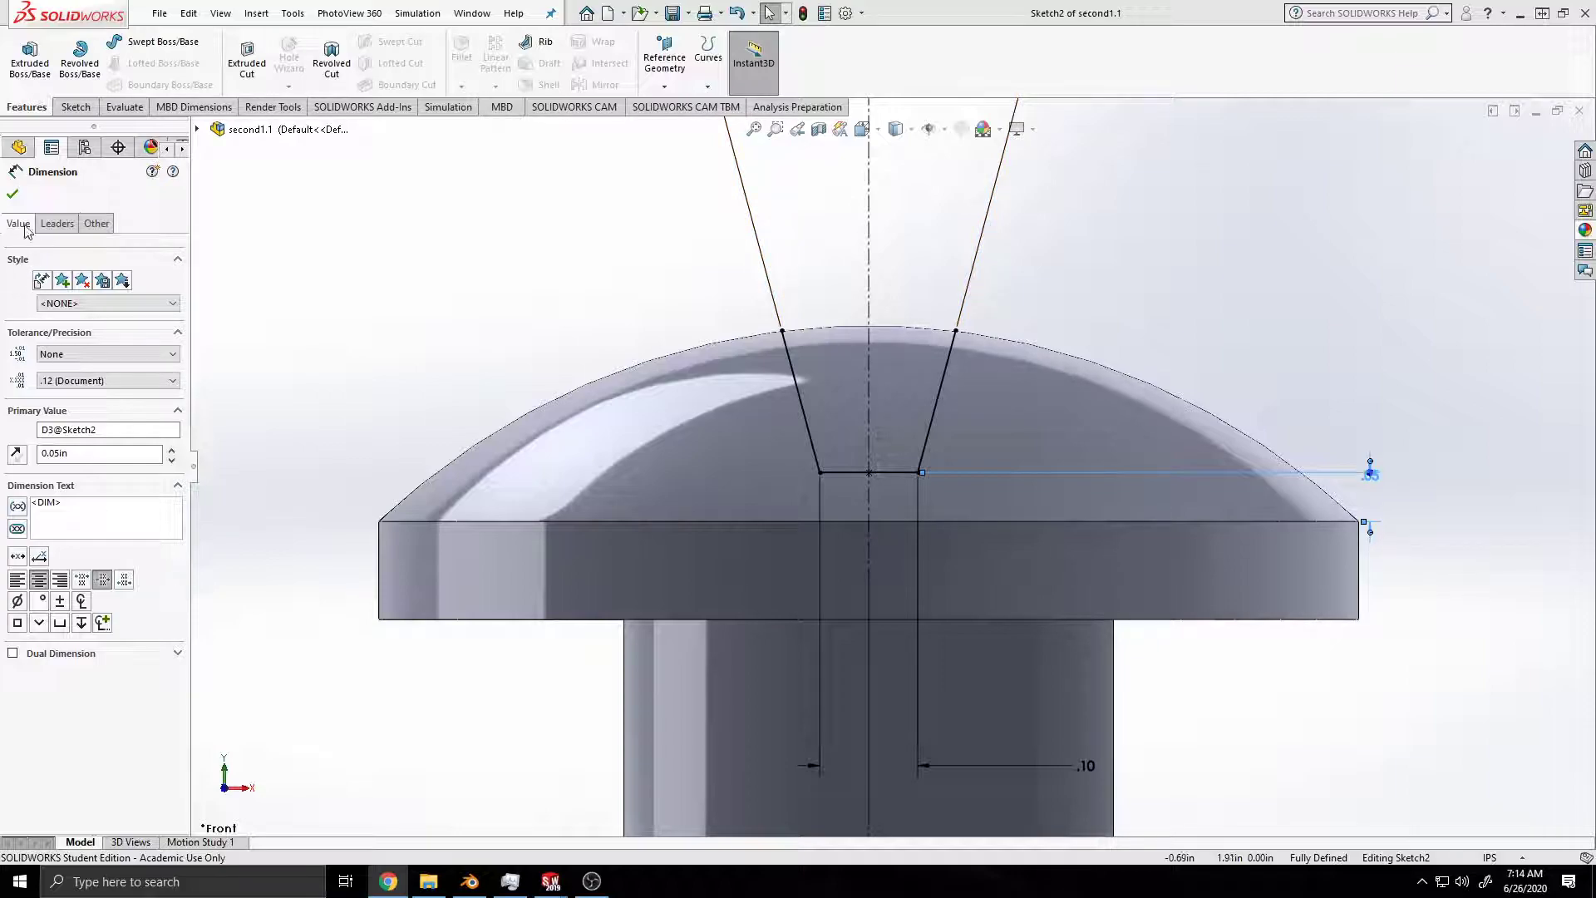
{"action": "left_click", "coordinate": [336, 284]}
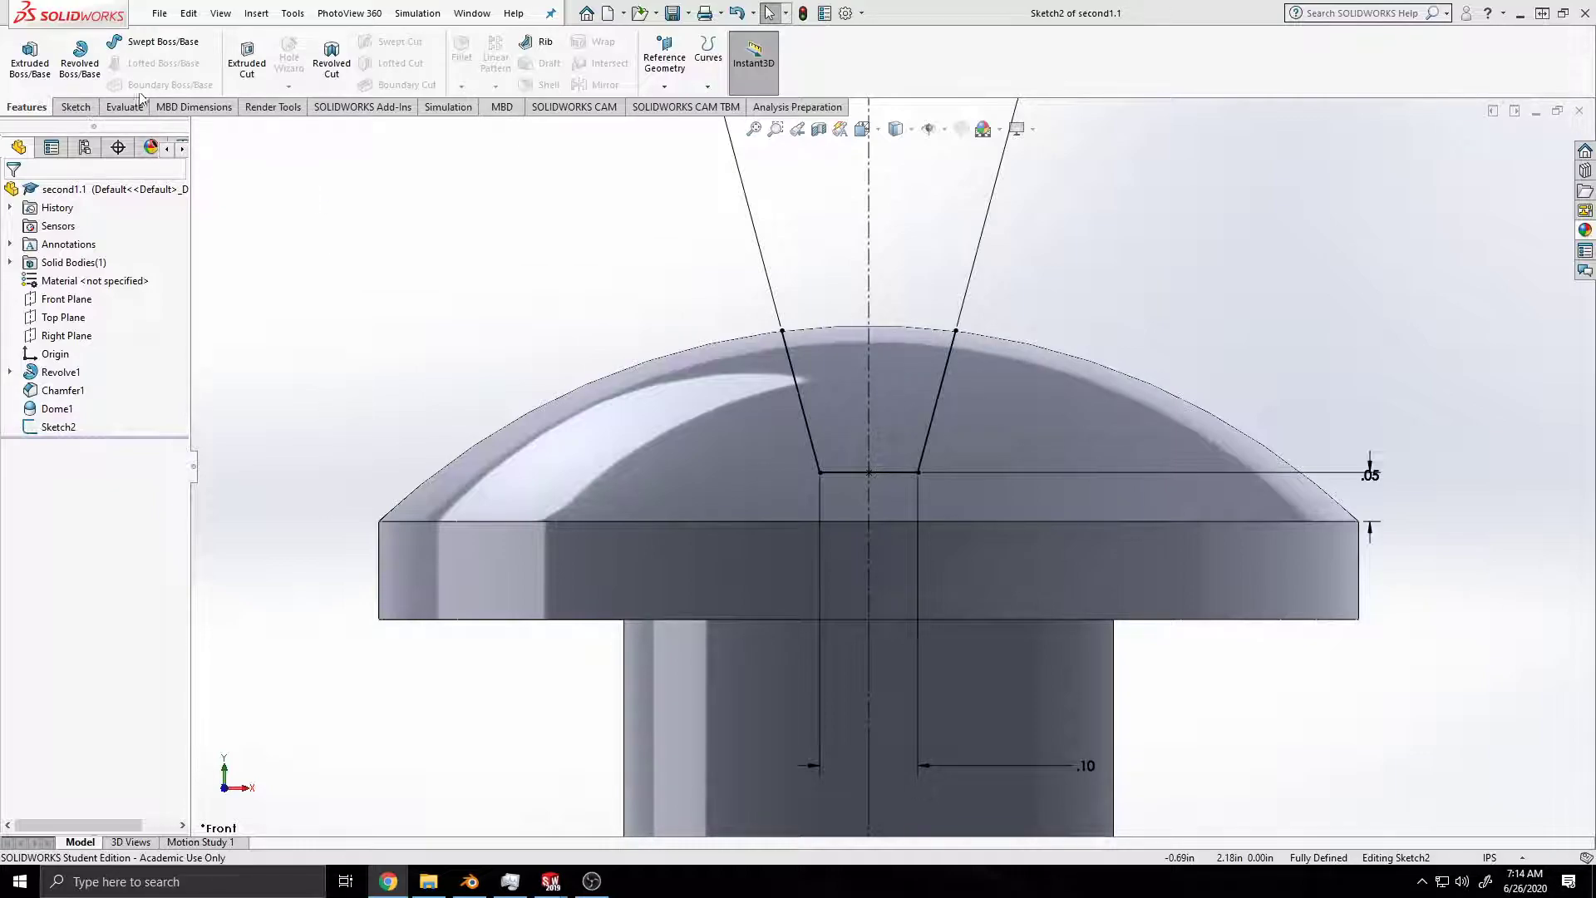
{"action": "left_click", "coordinate": [241, 66]}
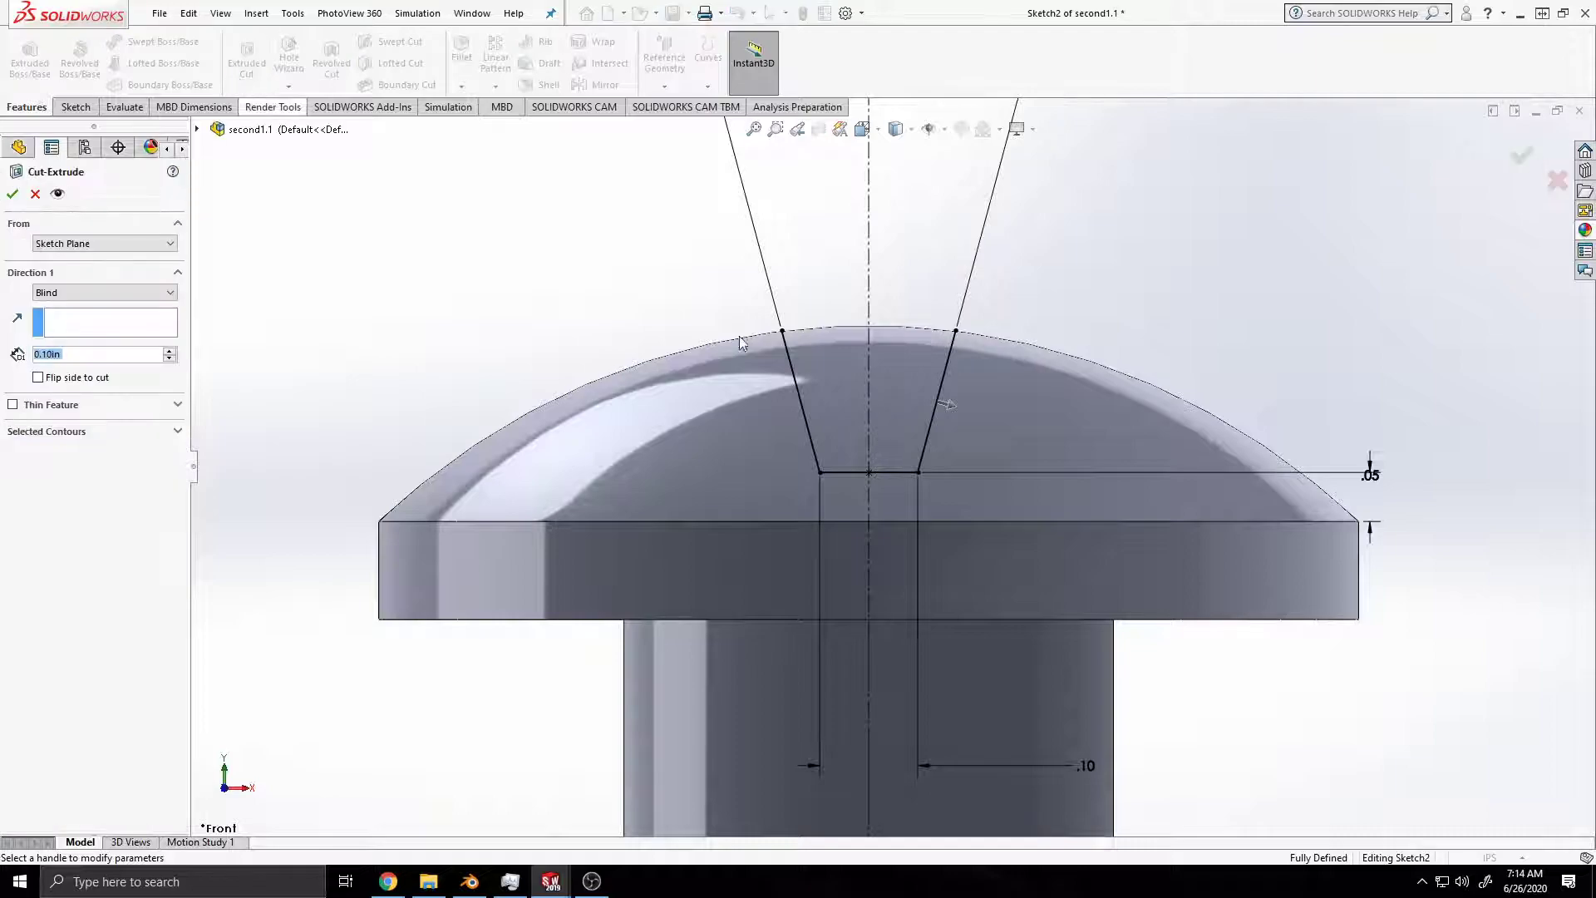
{"action": "left_click", "coordinate": [948, 405]}
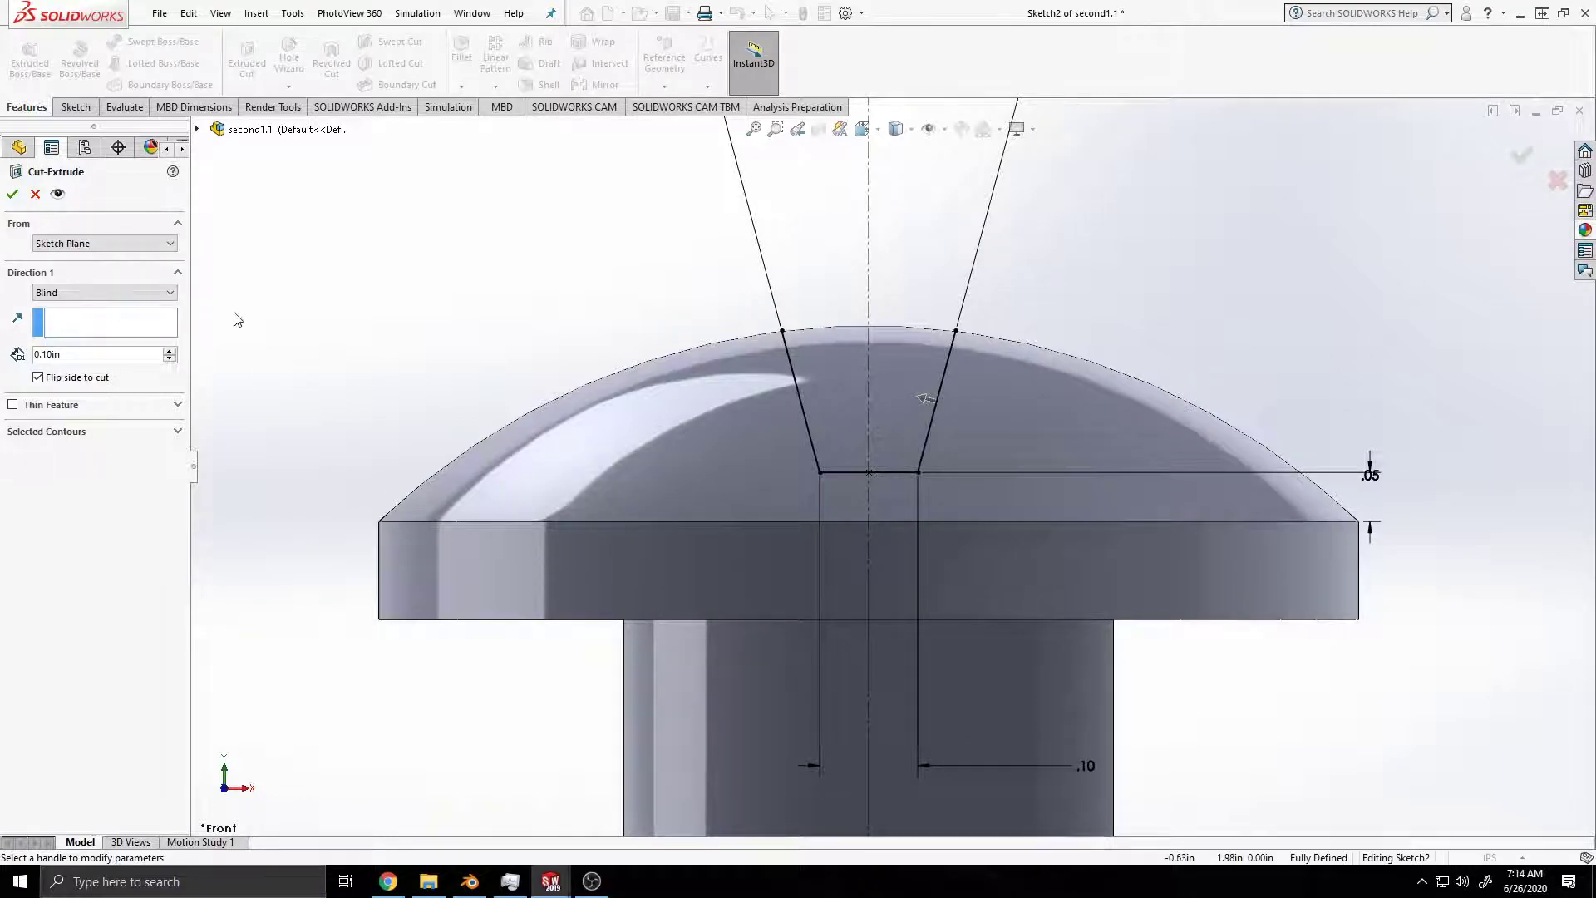
{"action": "left_click", "coordinate": [143, 292]}
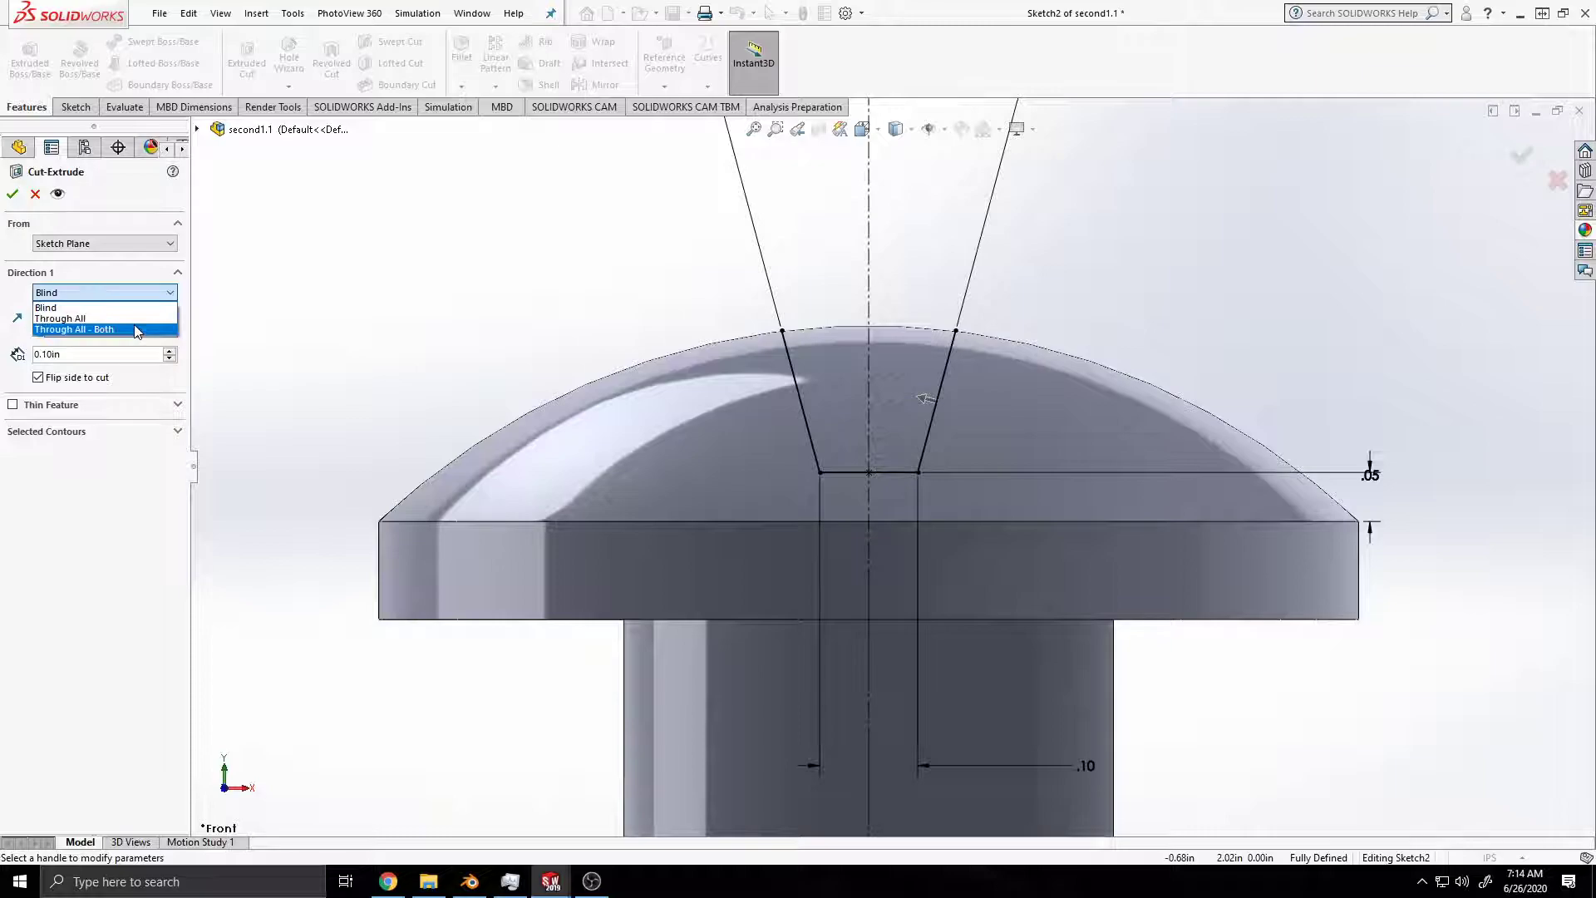
{"action": "left_click", "coordinate": [138, 329]}
{"action": "middle_click_drag", "start_coordinate": [1024, 413], "coordinate": [836, 430]}
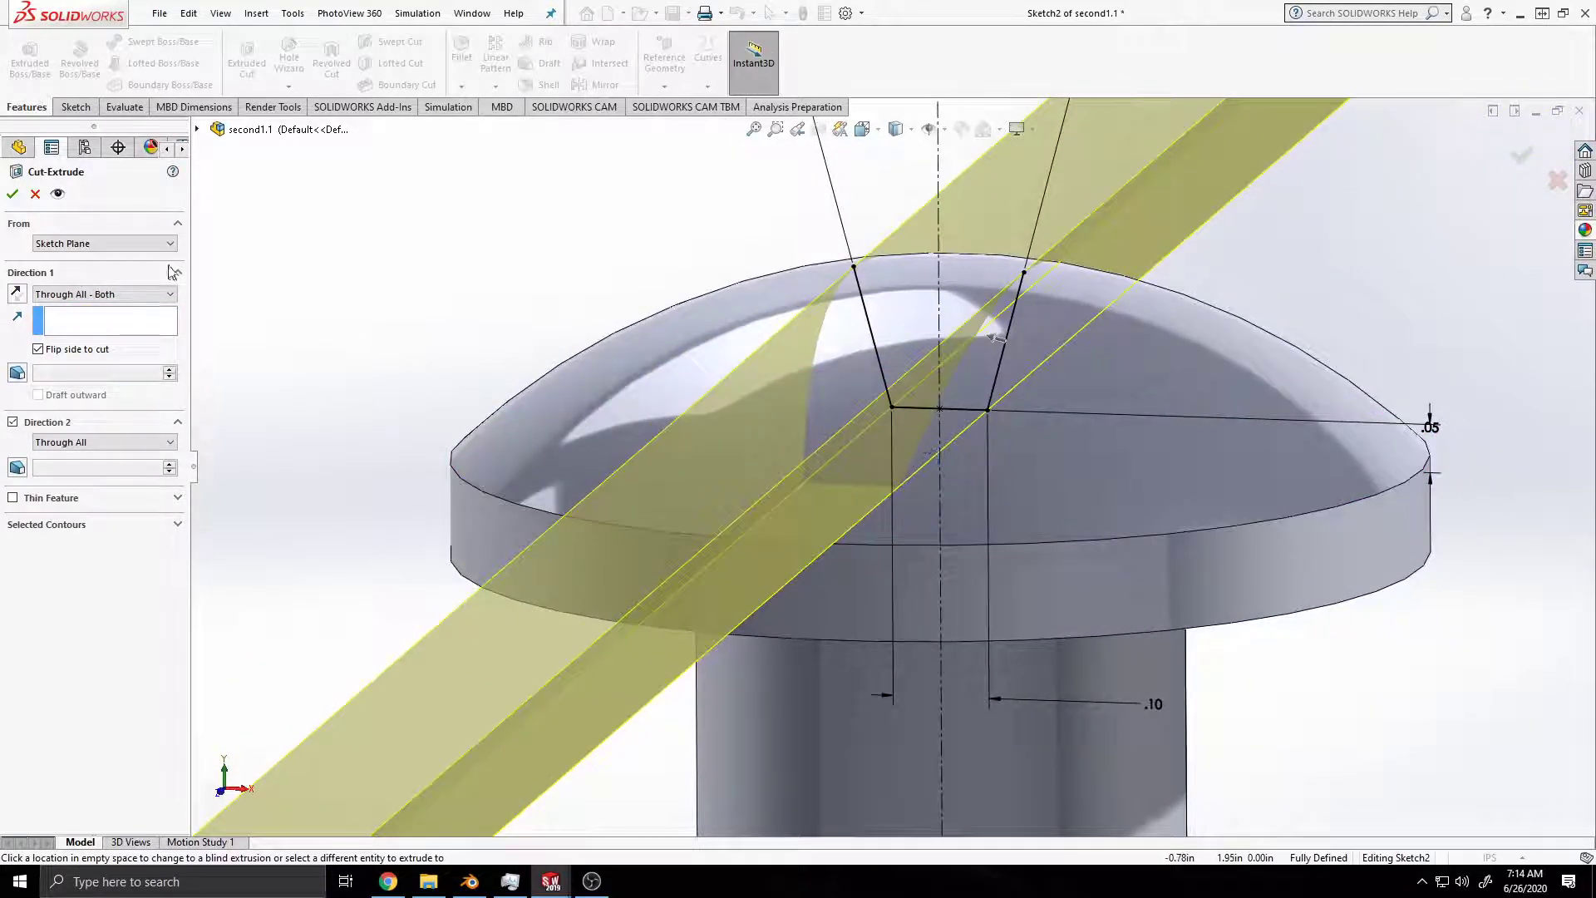
{"action": "left_click", "coordinate": [13, 194]}
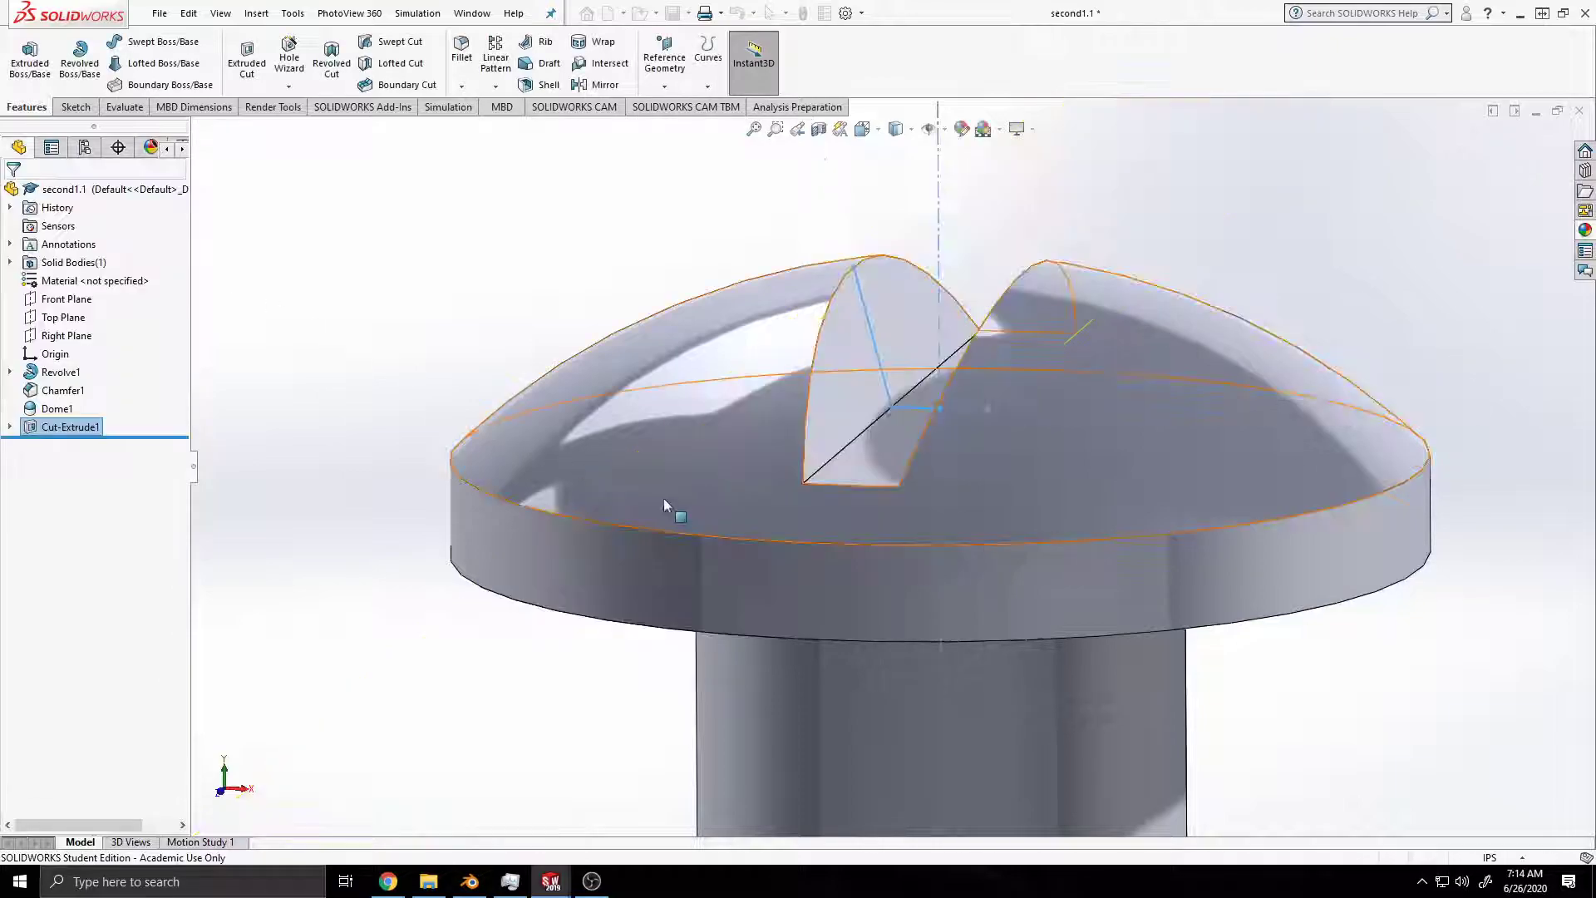
{"action": "middle_click_drag", "start_coordinate": [716, 492], "coordinate": [760, 518]}
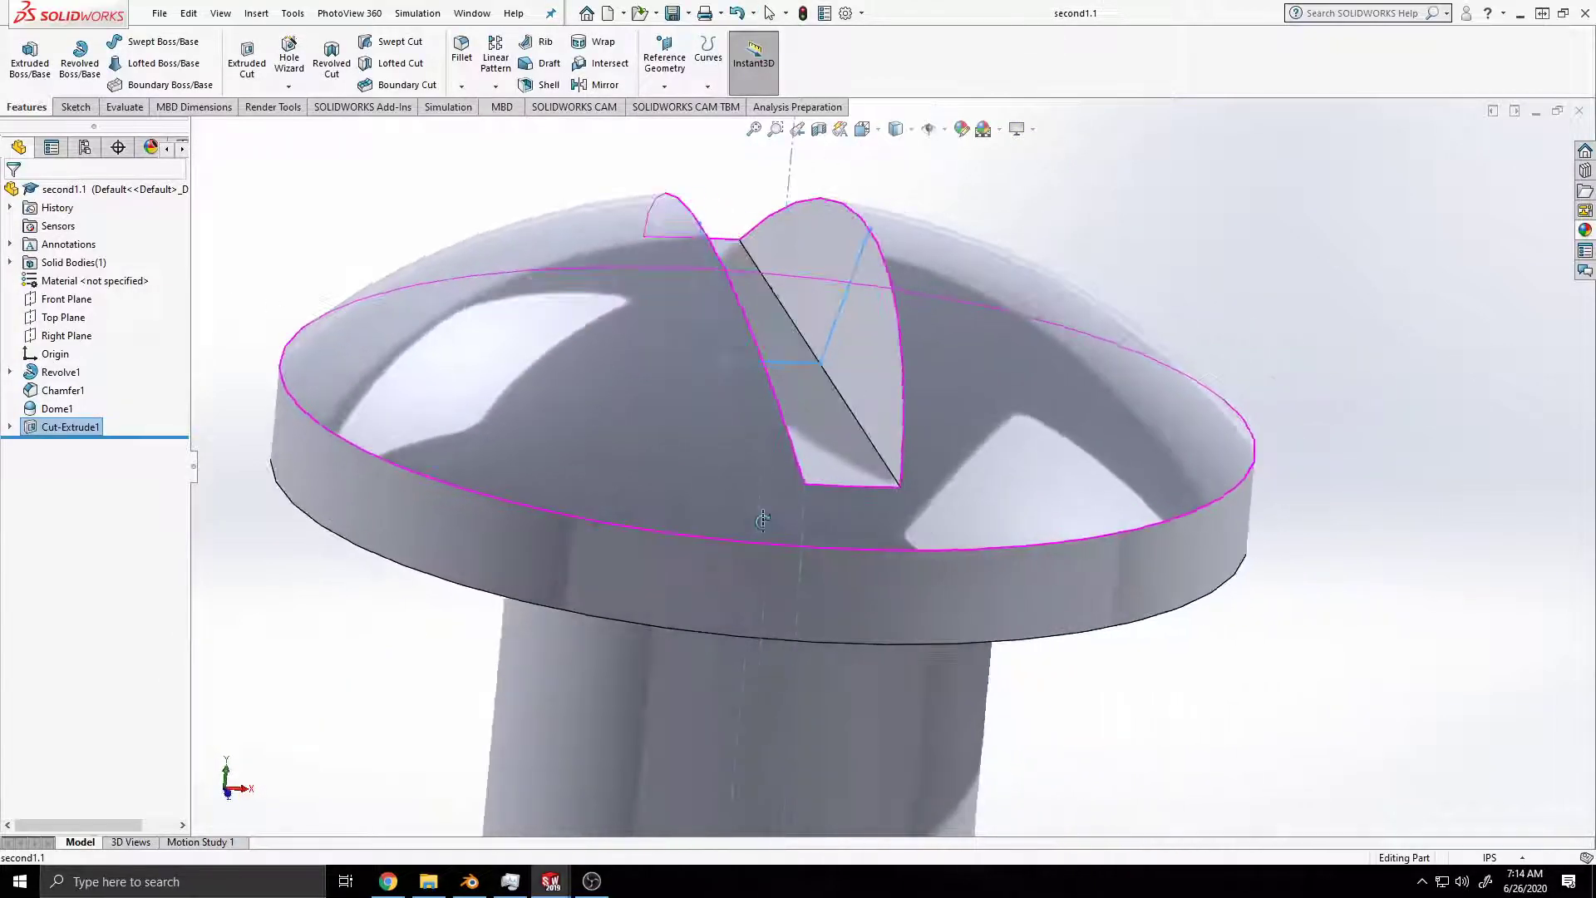
{"action": "scroll", "coordinate": [760, 519], "scroll_direction": "down", "scroll_amount": 2}
{"action": "scroll", "coordinate": [756, 518], "scroll_direction": "up", "scroll_amount": 6}
{"action": "scroll", "coordinate": [771, 522], "scroll_direction": "up", "scroll_amount": 3}
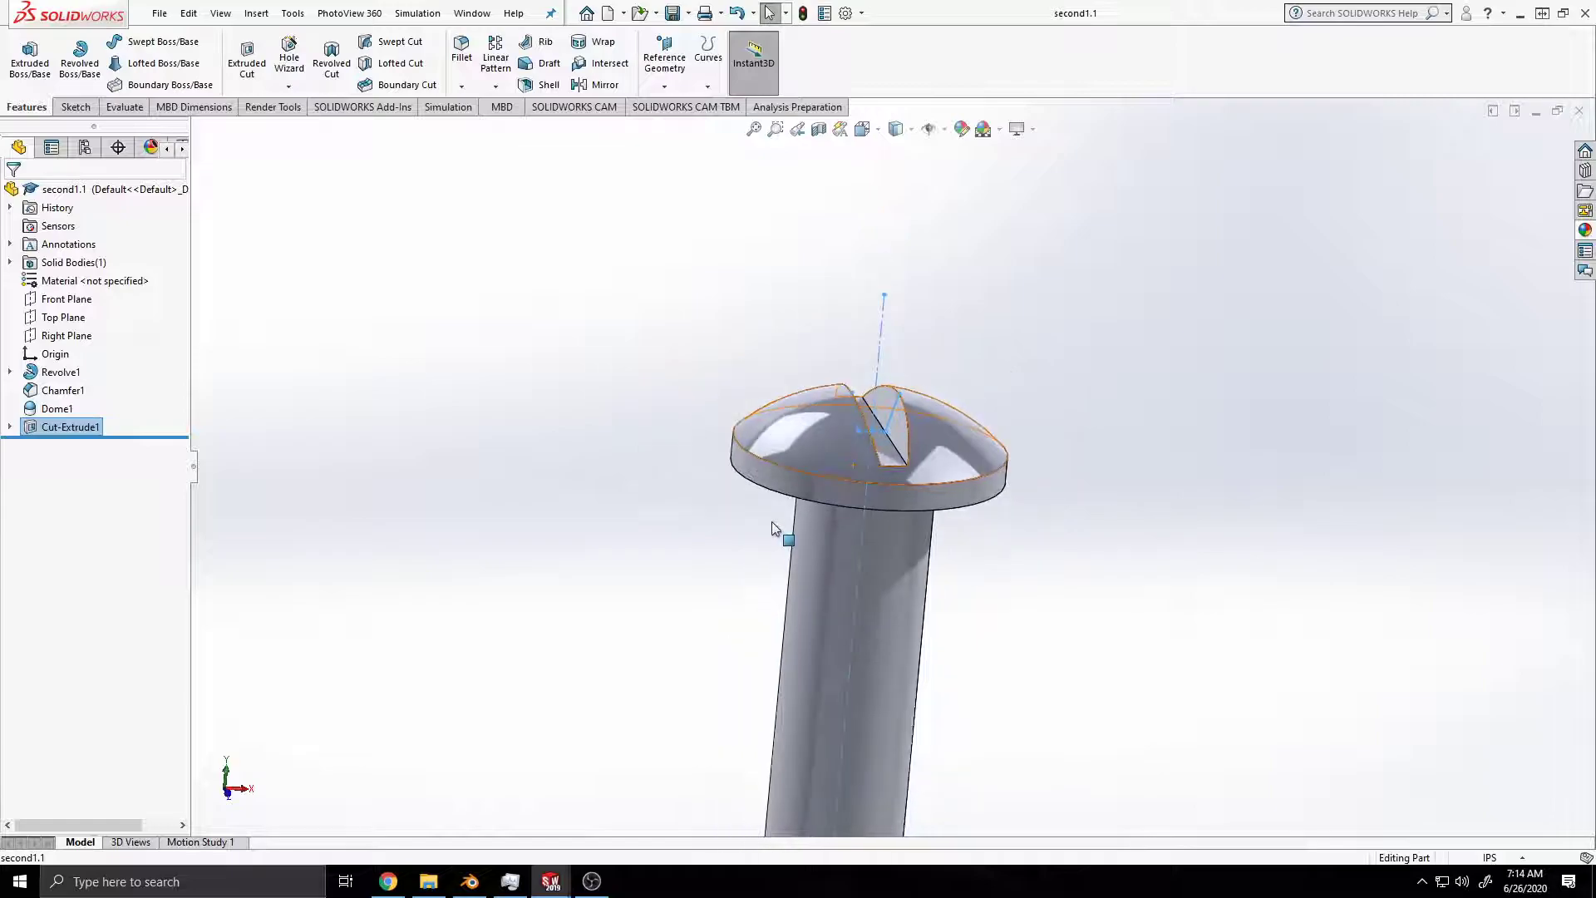
{"action": "middle_click_drag", "start_coordinate": [871, 622], "coordinate": [1000, 565]}
{"action": "left_click", "coordinate": [999, 565]}
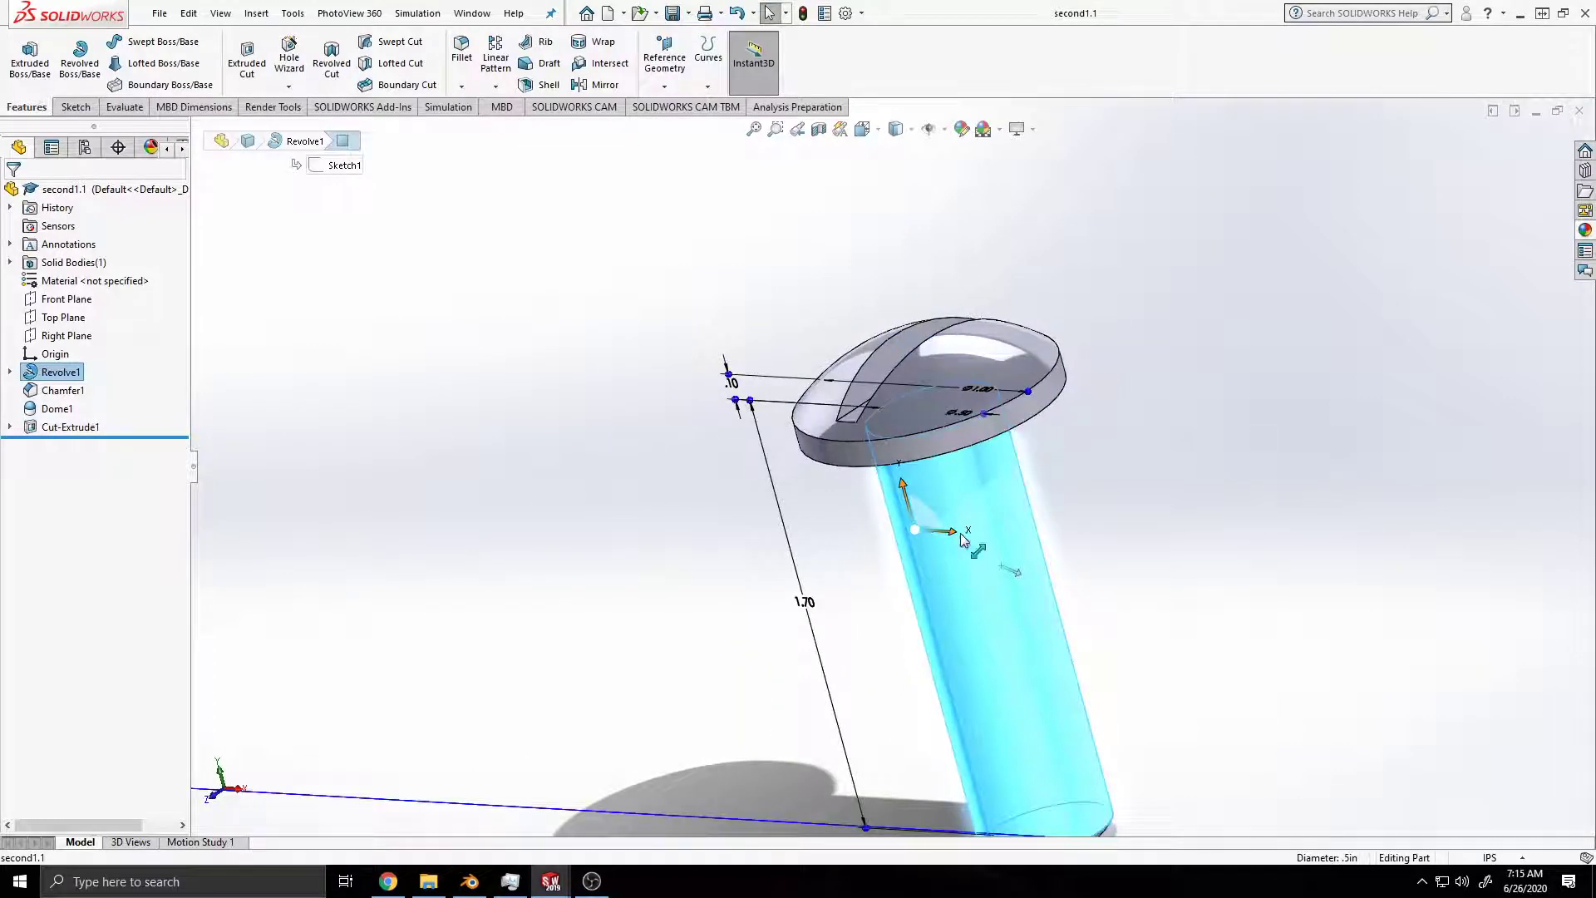
{"action": "right_click", "coordinate": [987, 530]}
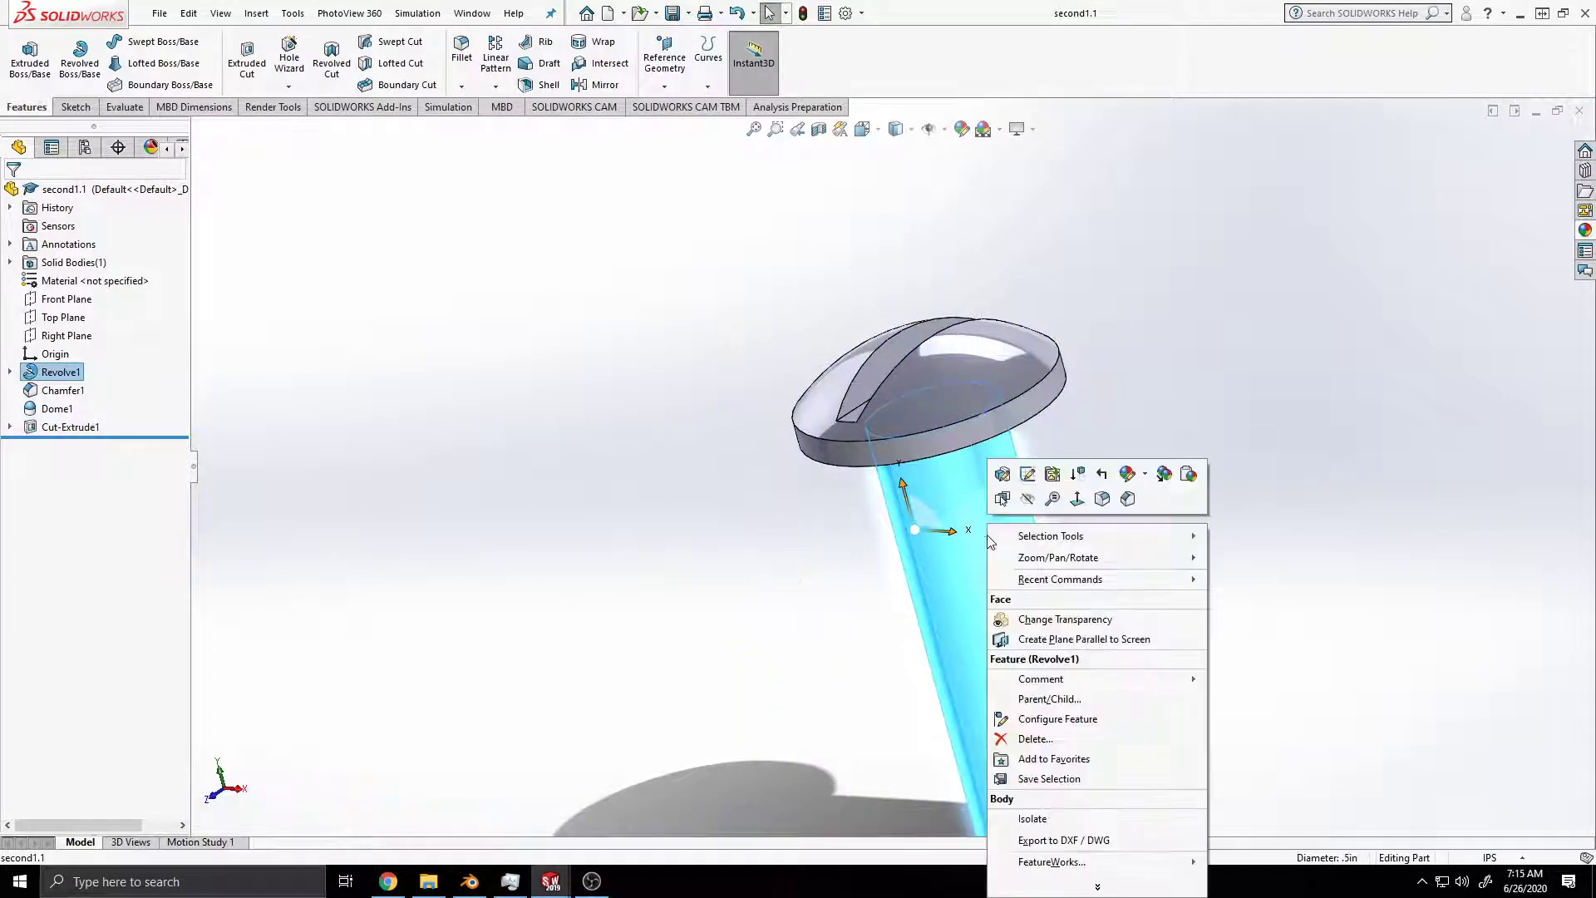
{"action": "left_click", "coordinate": [1145, 477]}
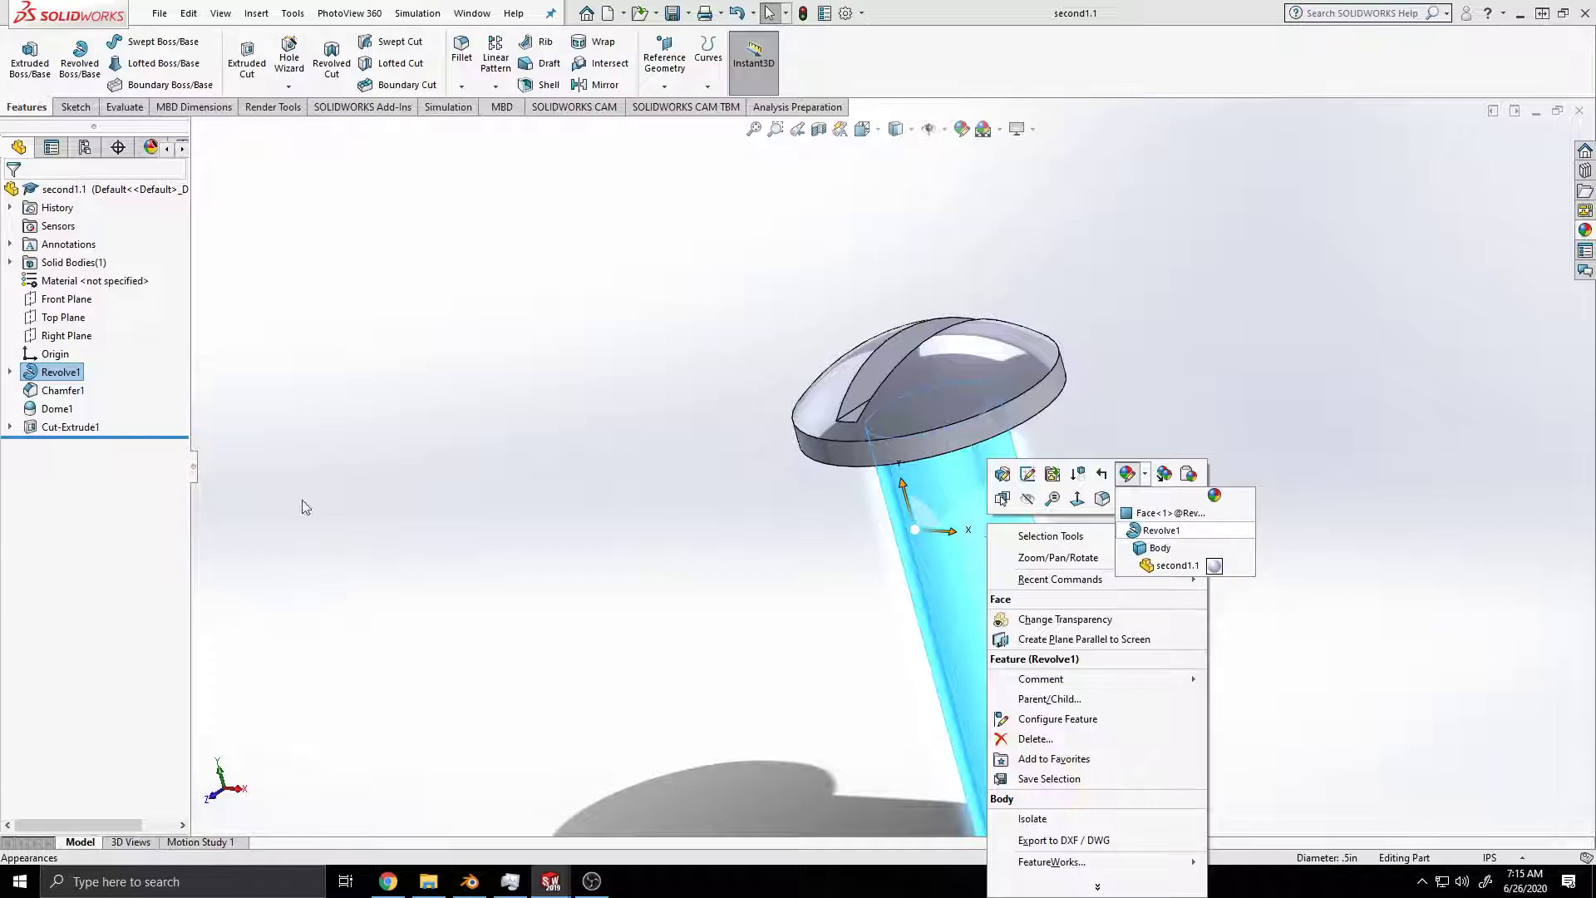
{"action": "left_click", "coordinate": [388, 881]}
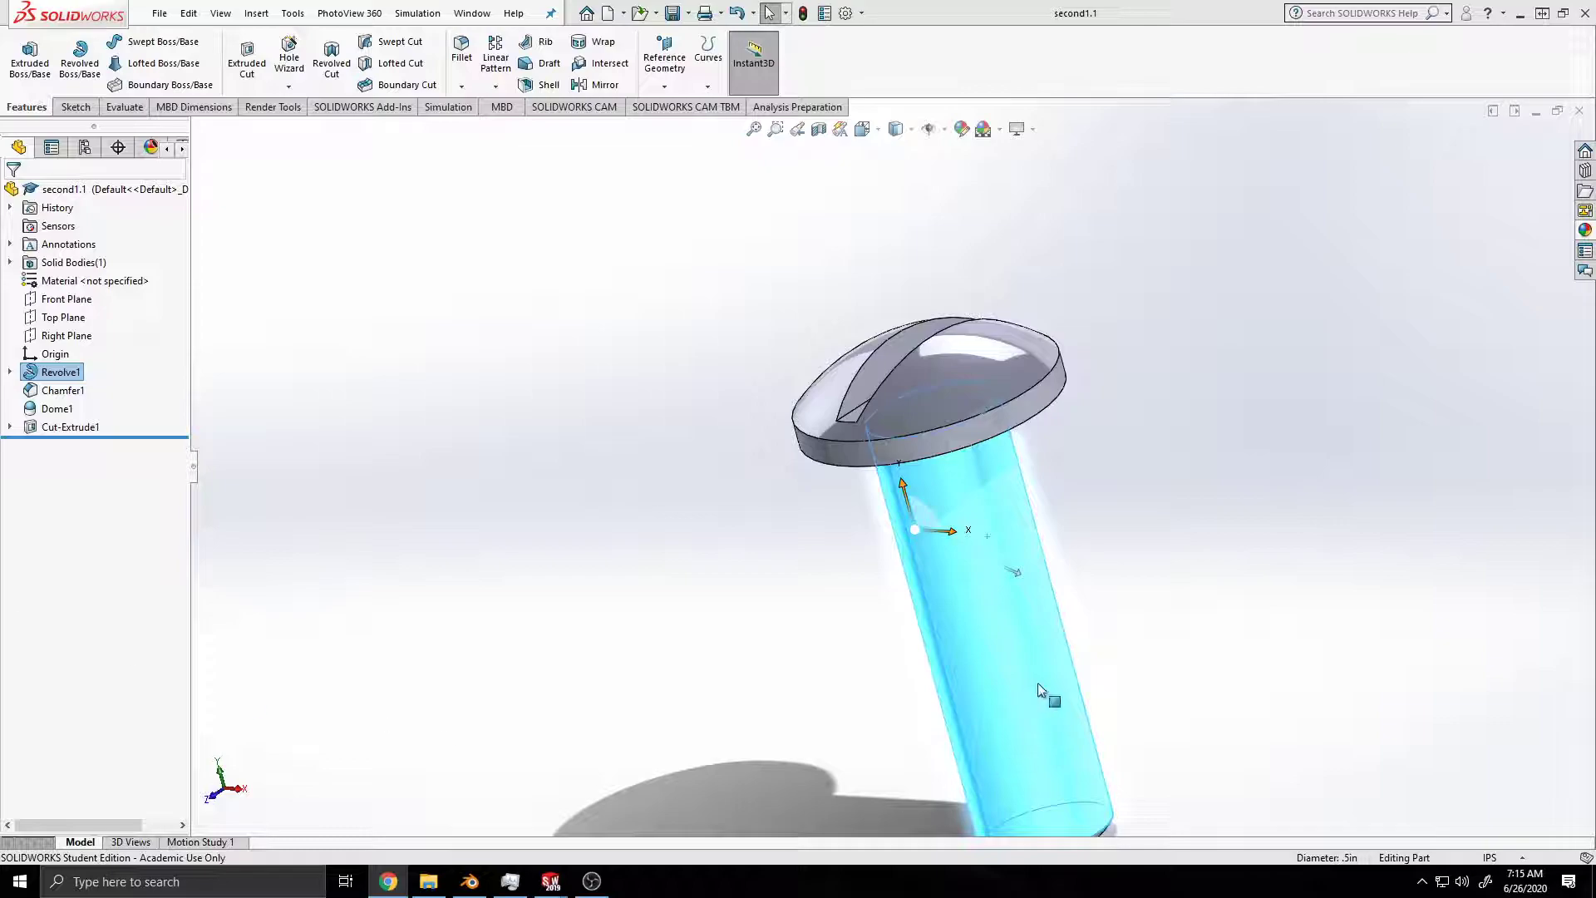
Step: Select the shank's cylindrical face and look through the metal appearances in the appearance library
{"action": "left_click", "coordinate": [987, 591]}
{"action": "left_click", "coordinate": [986, 589]}
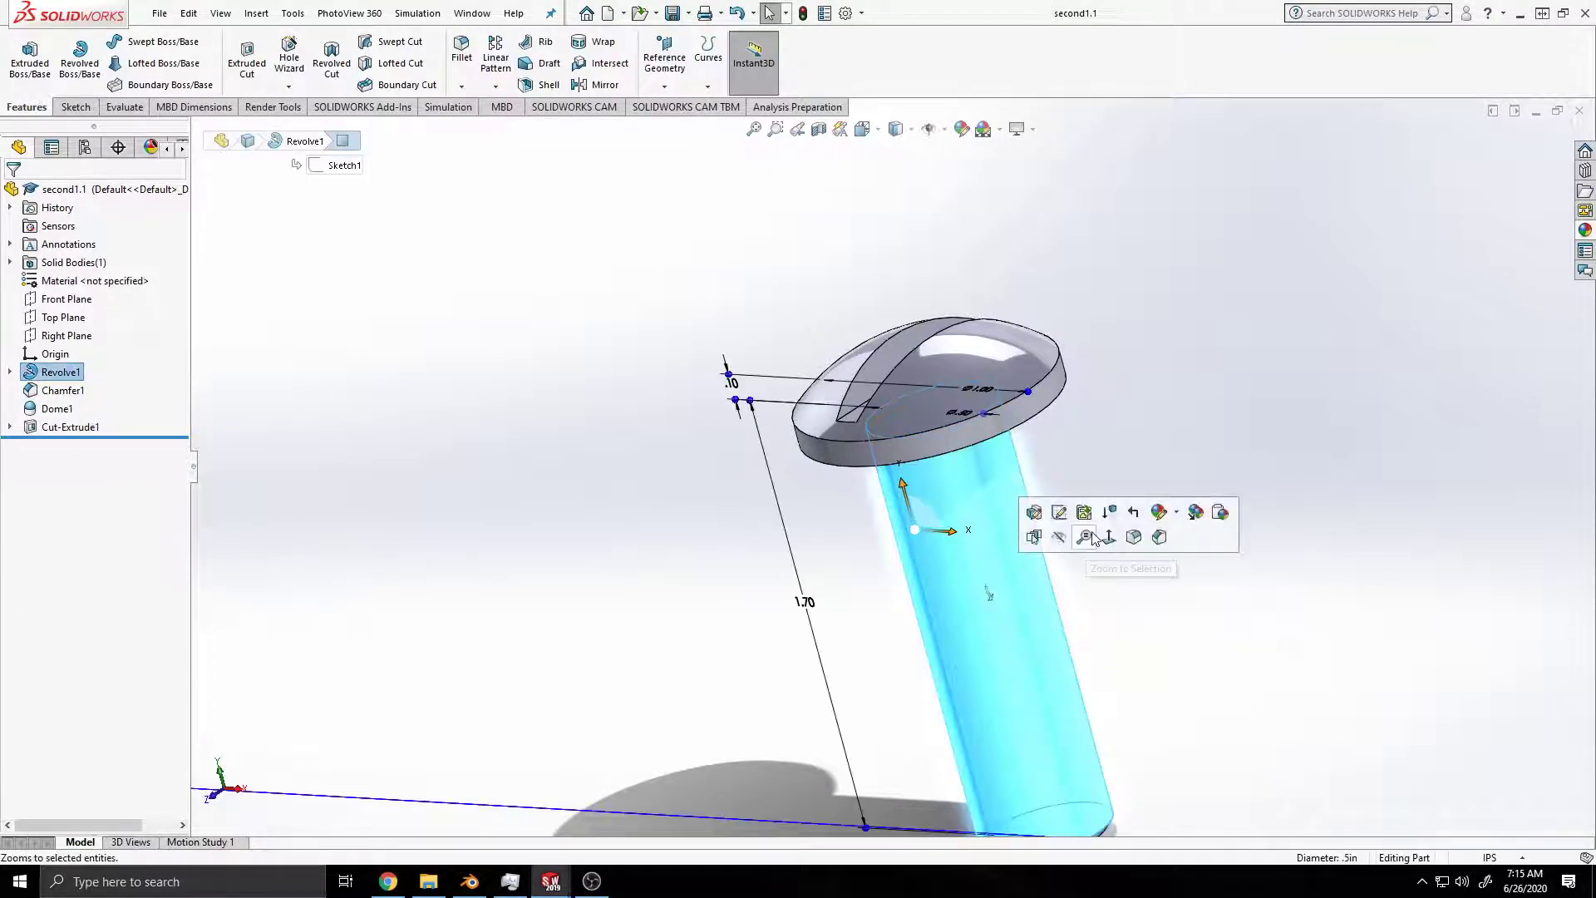
{"action": "left_click", "coordinate": [1585, 232]}
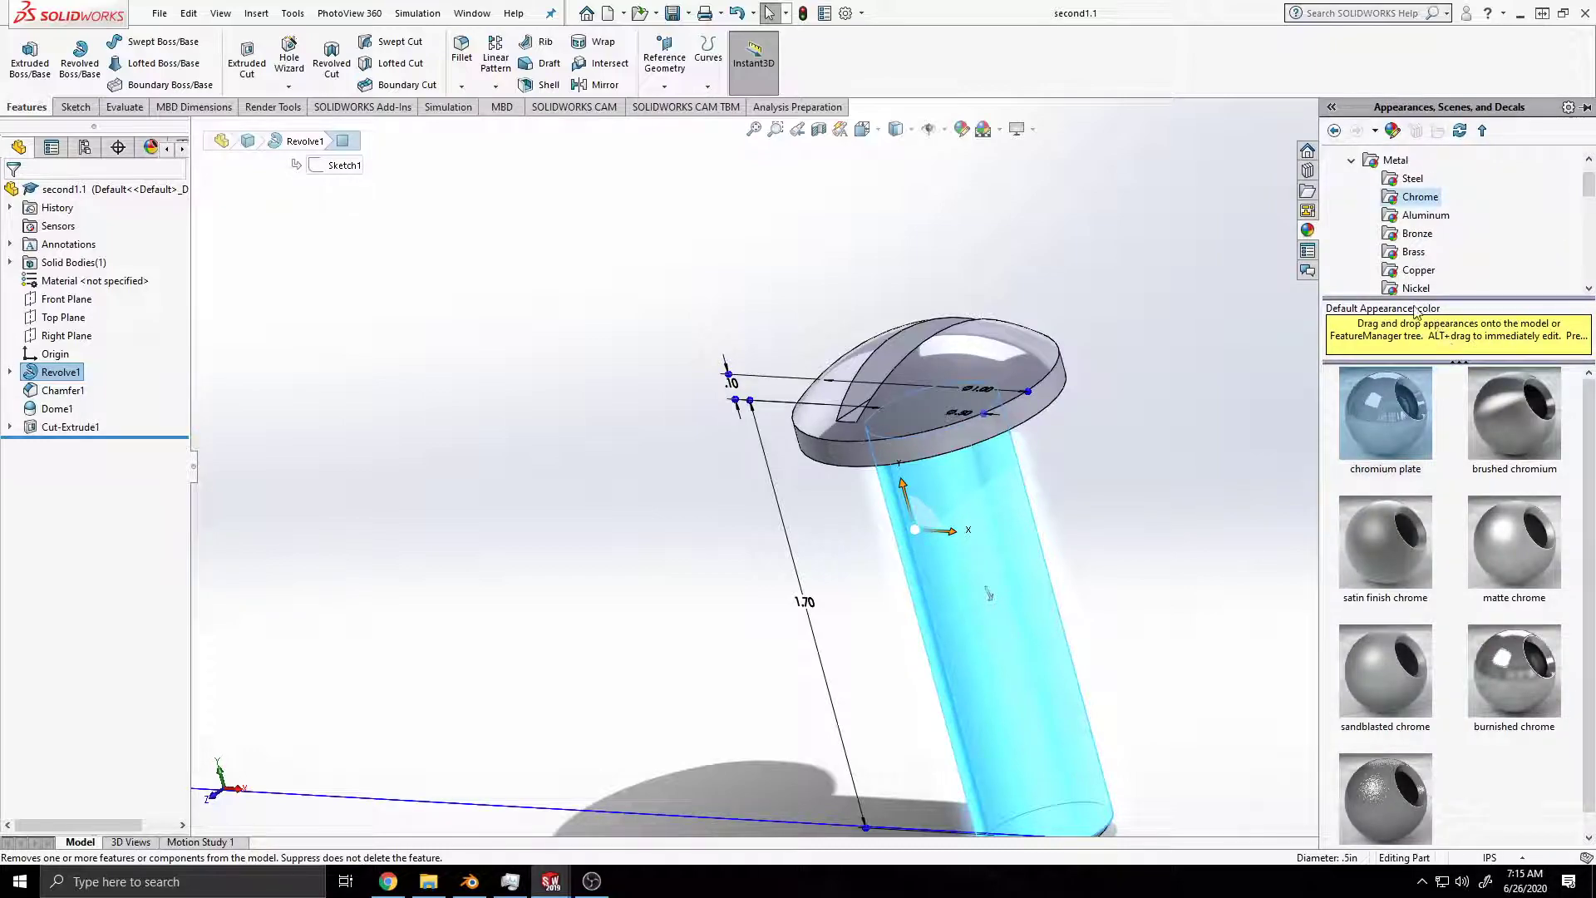
{"action": "scroll", "coordinate": [1392, 266], "scroll_direction": "down", "scroll_amount": 2}
{"action": "scroll", "coordinate": [1392, 265], "scroll_direction": "down", "scroll_amount": 1}
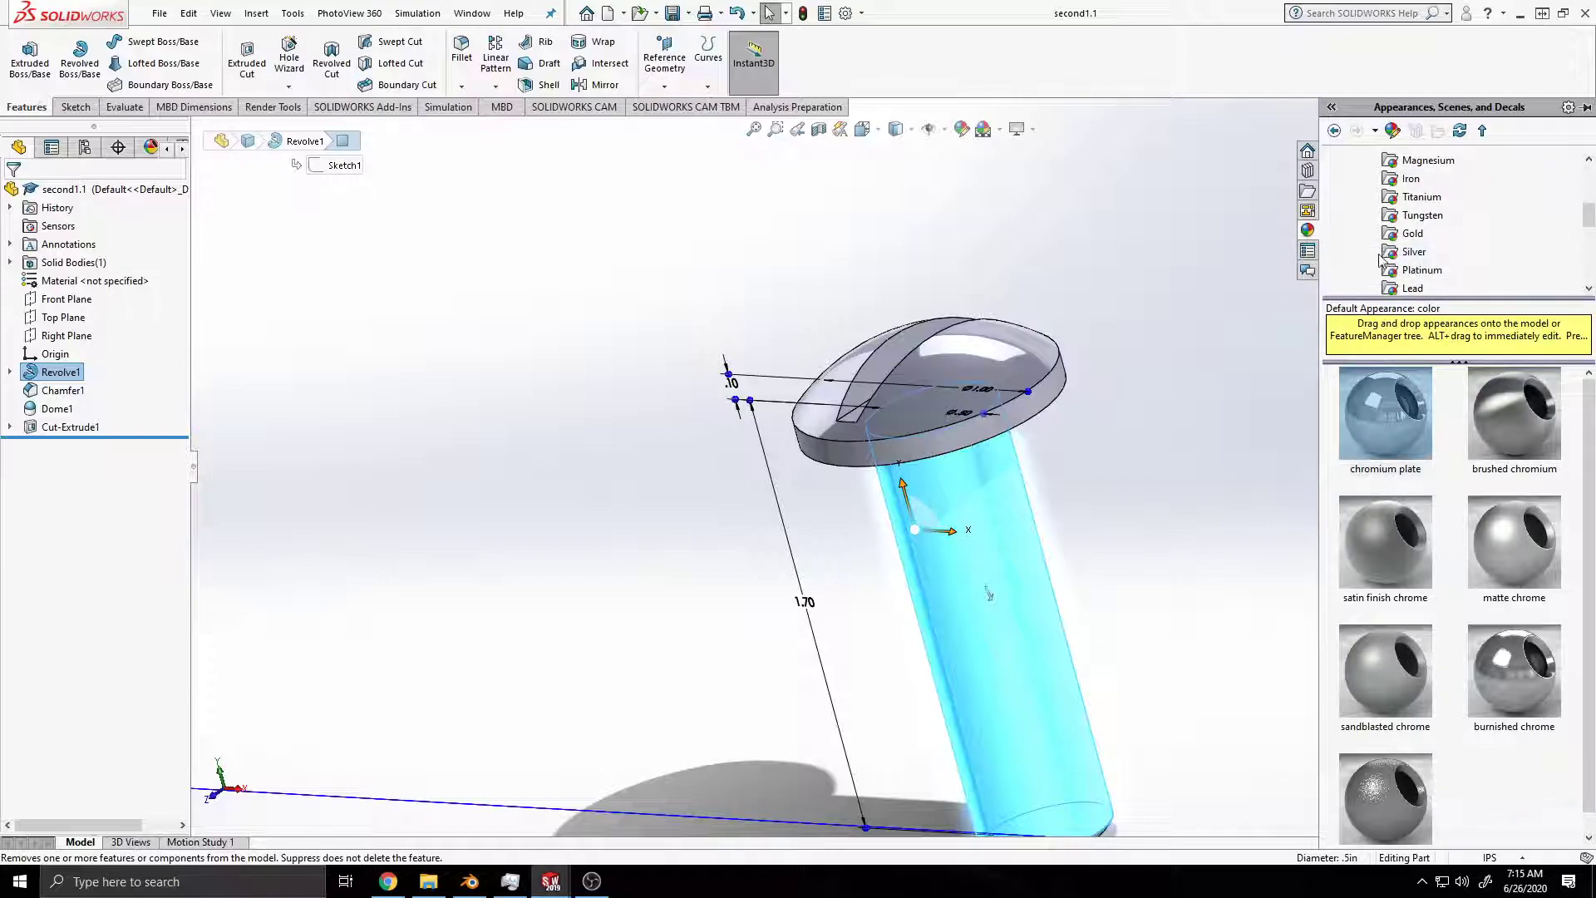
{"action": "scroll", "coordinate": [1433, 289], "scroll_direction": "up", "scroll_amount": 4}
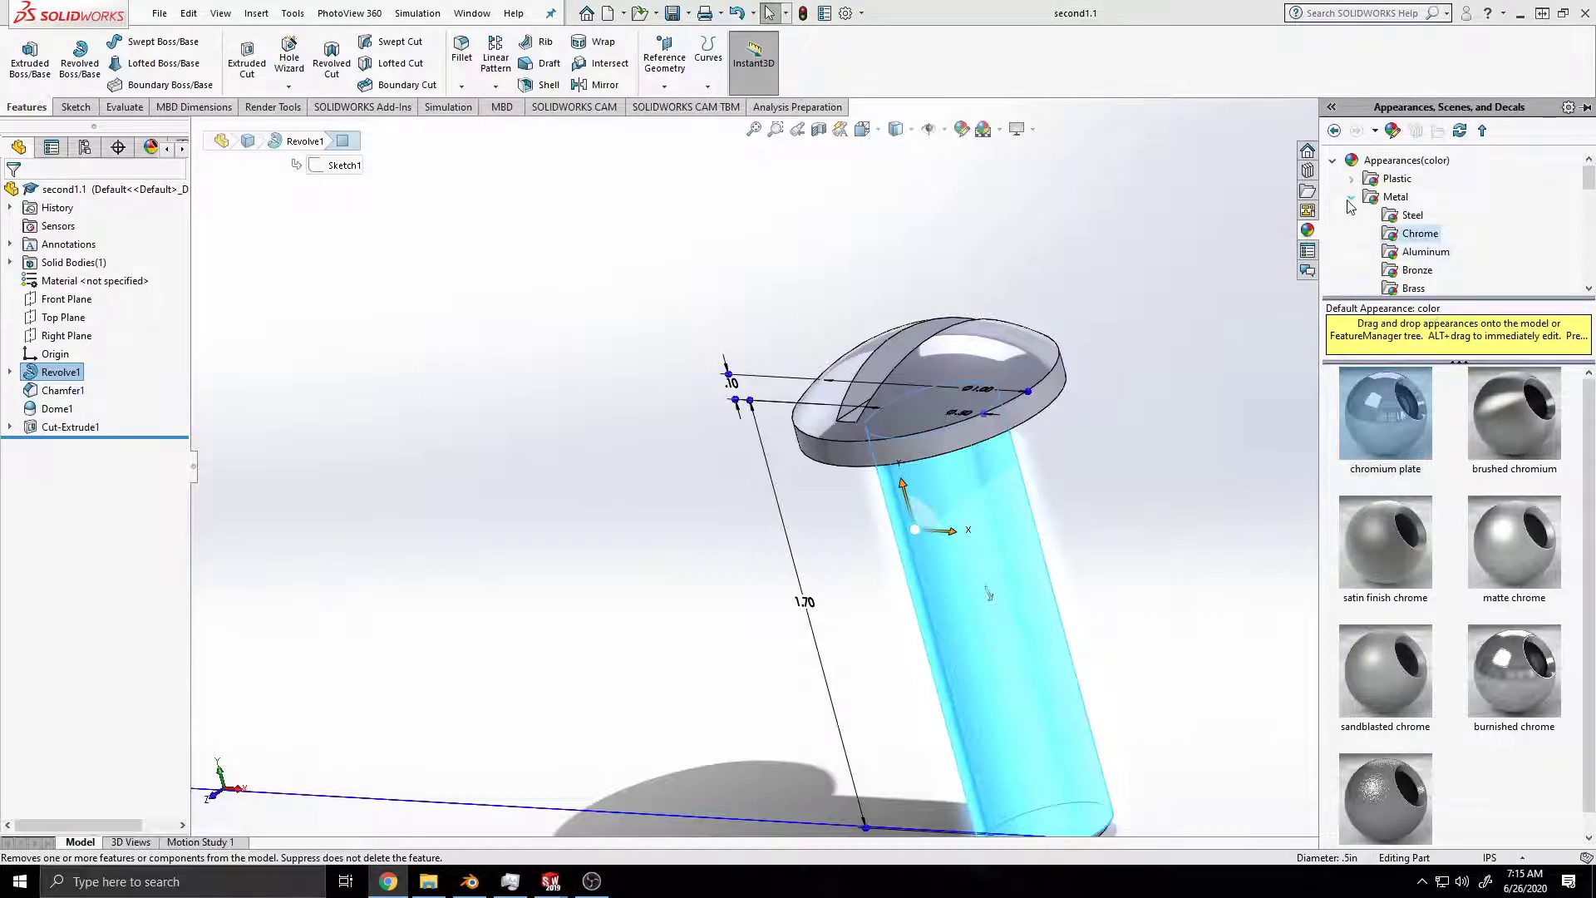
Step: Try to apply the screw thread appearance from the Miscellaneous Pattern category to the shank
{"action": "left_click", "coordinate": [1351, 198]}
{"action": "scroll", "coordinate": [1355, 208], "scroll_direction": "down", "scroll_amount": 2}
{"action": "scroll", "coordinate": [1386, 258], "scroll_direction": "up", "scroll_amount": 1}
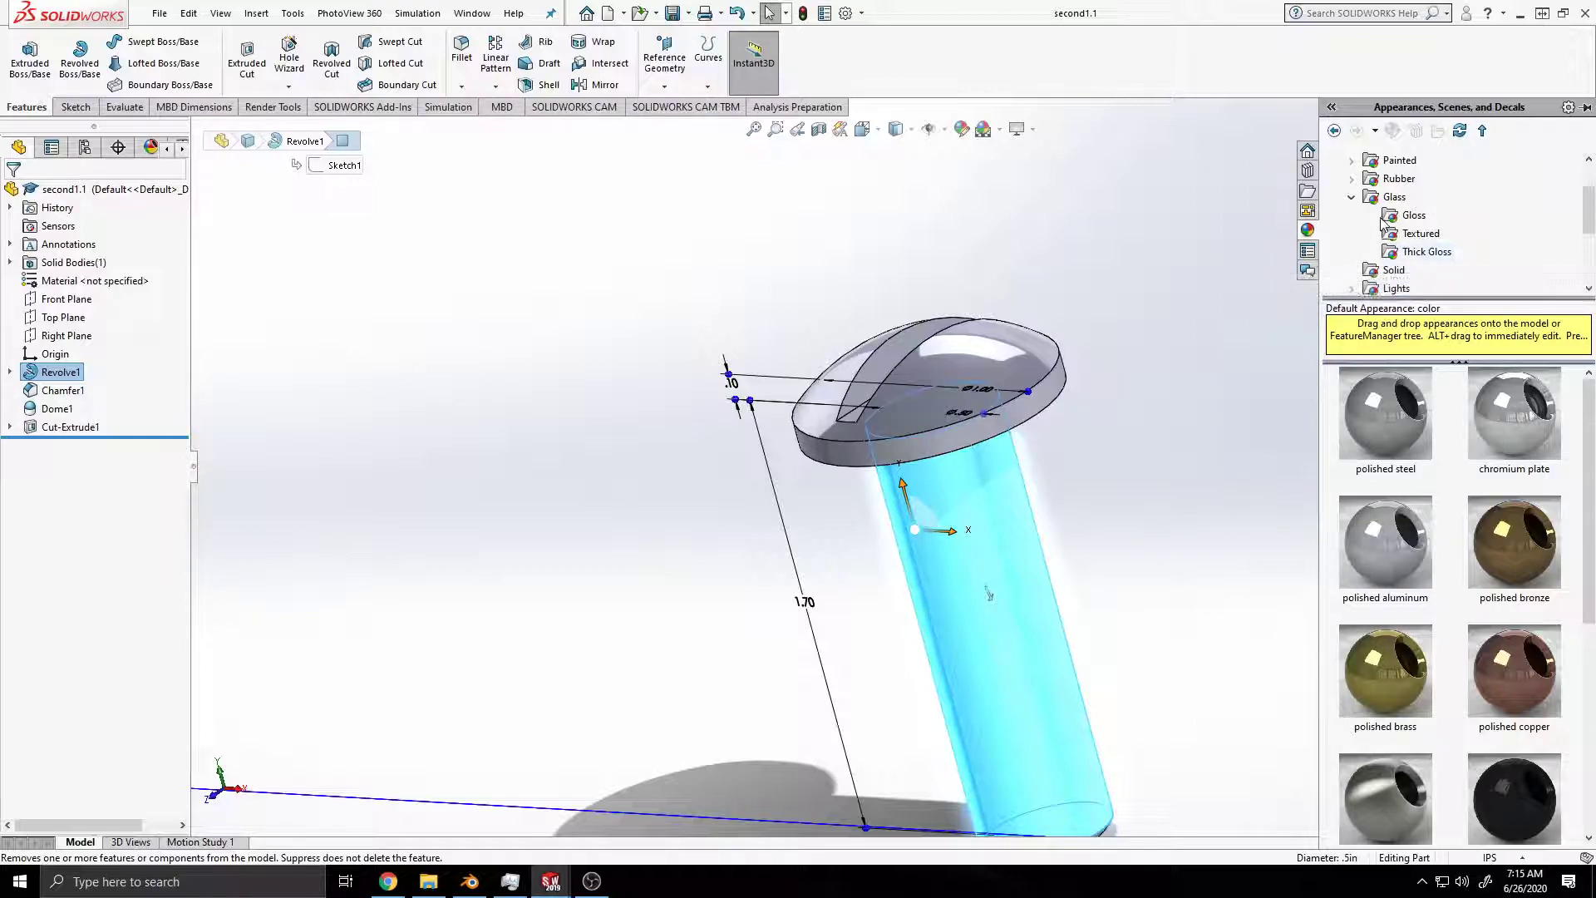
{"action": "left_click", "coordinate": [1351, 197]}
{"action": "scroll", "coordinate": [1363, 254], "scroll_direction": "down", "scroll_amount": 1}
{"action": "left_click", "coordinate": [1352, 234]}
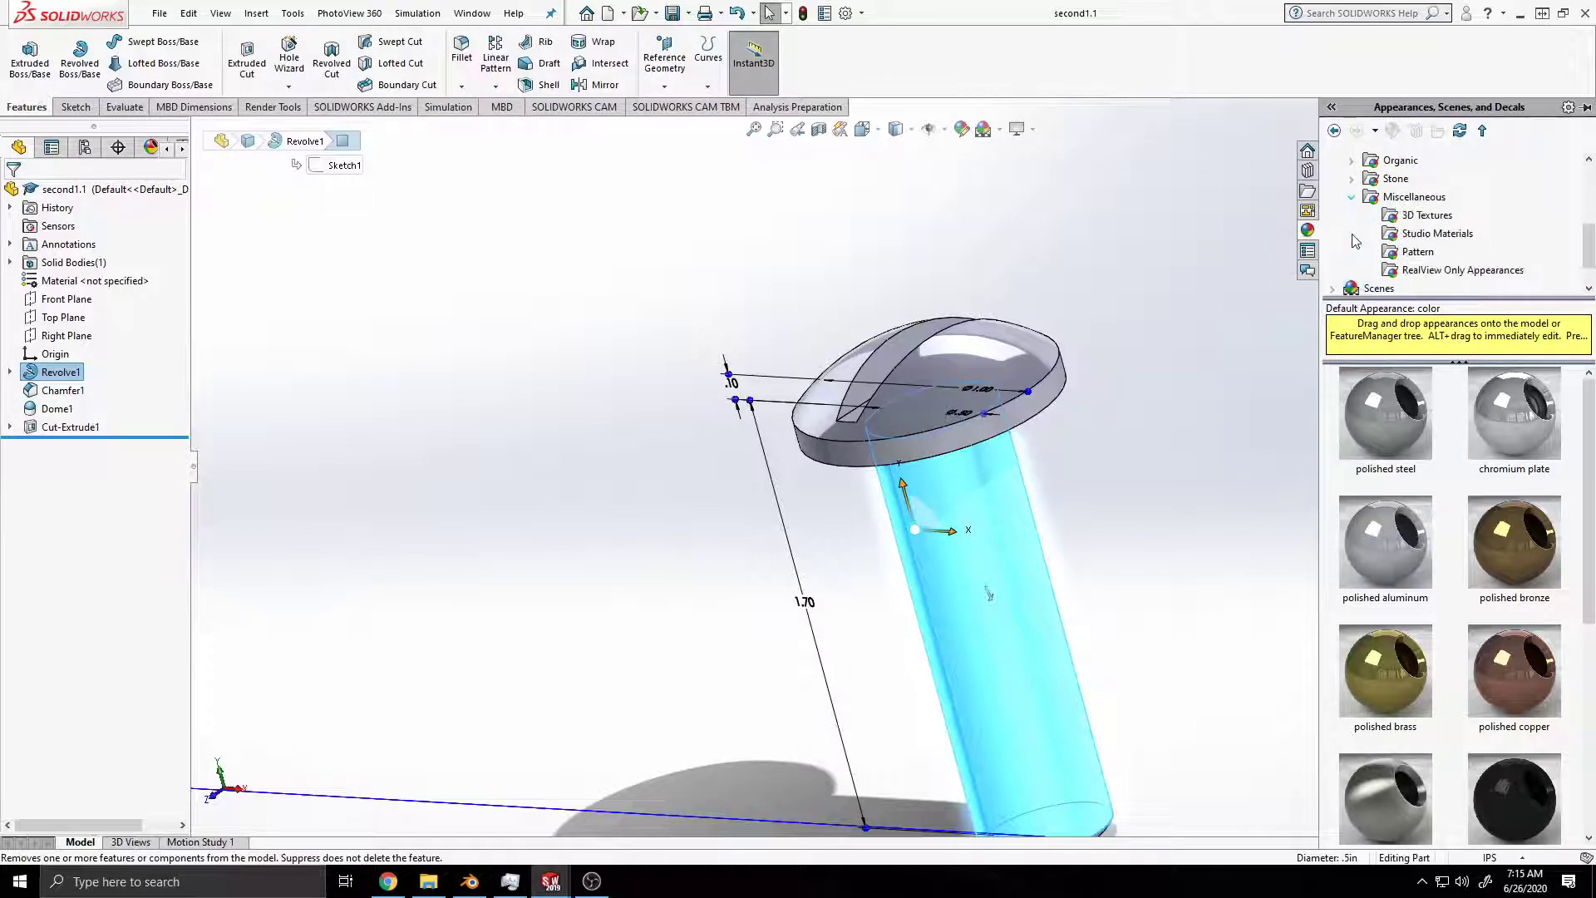
{"action": "left_click", "coordinate": [1417, 251]}
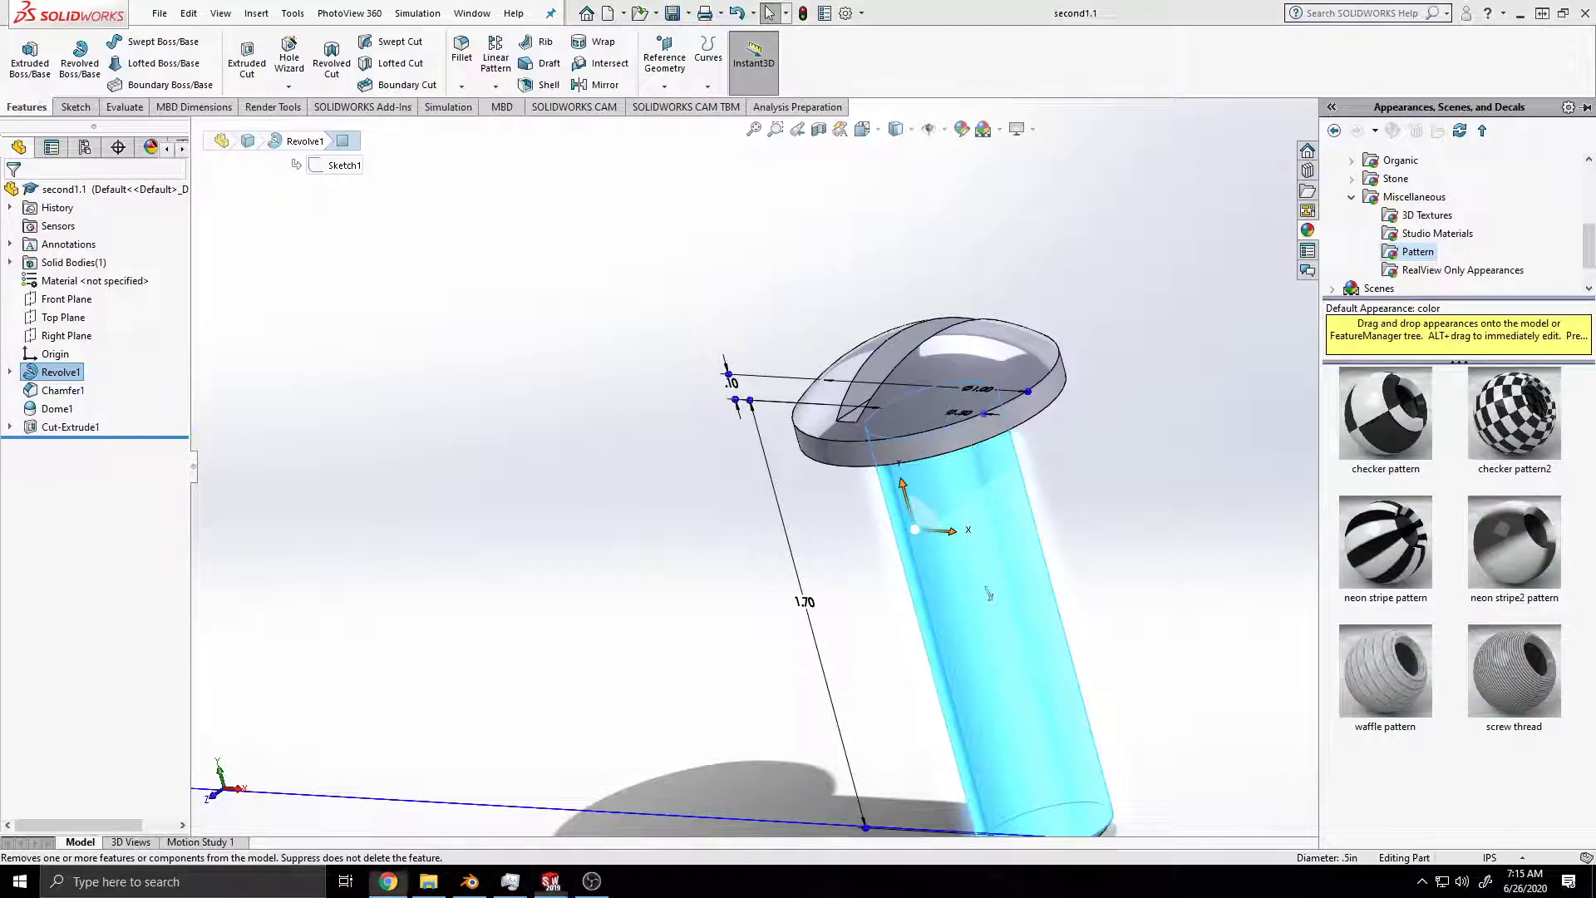
{"action": "left_click_drag", "start_coordinate": [1547, 689], "coordinate": [1084, 608]}
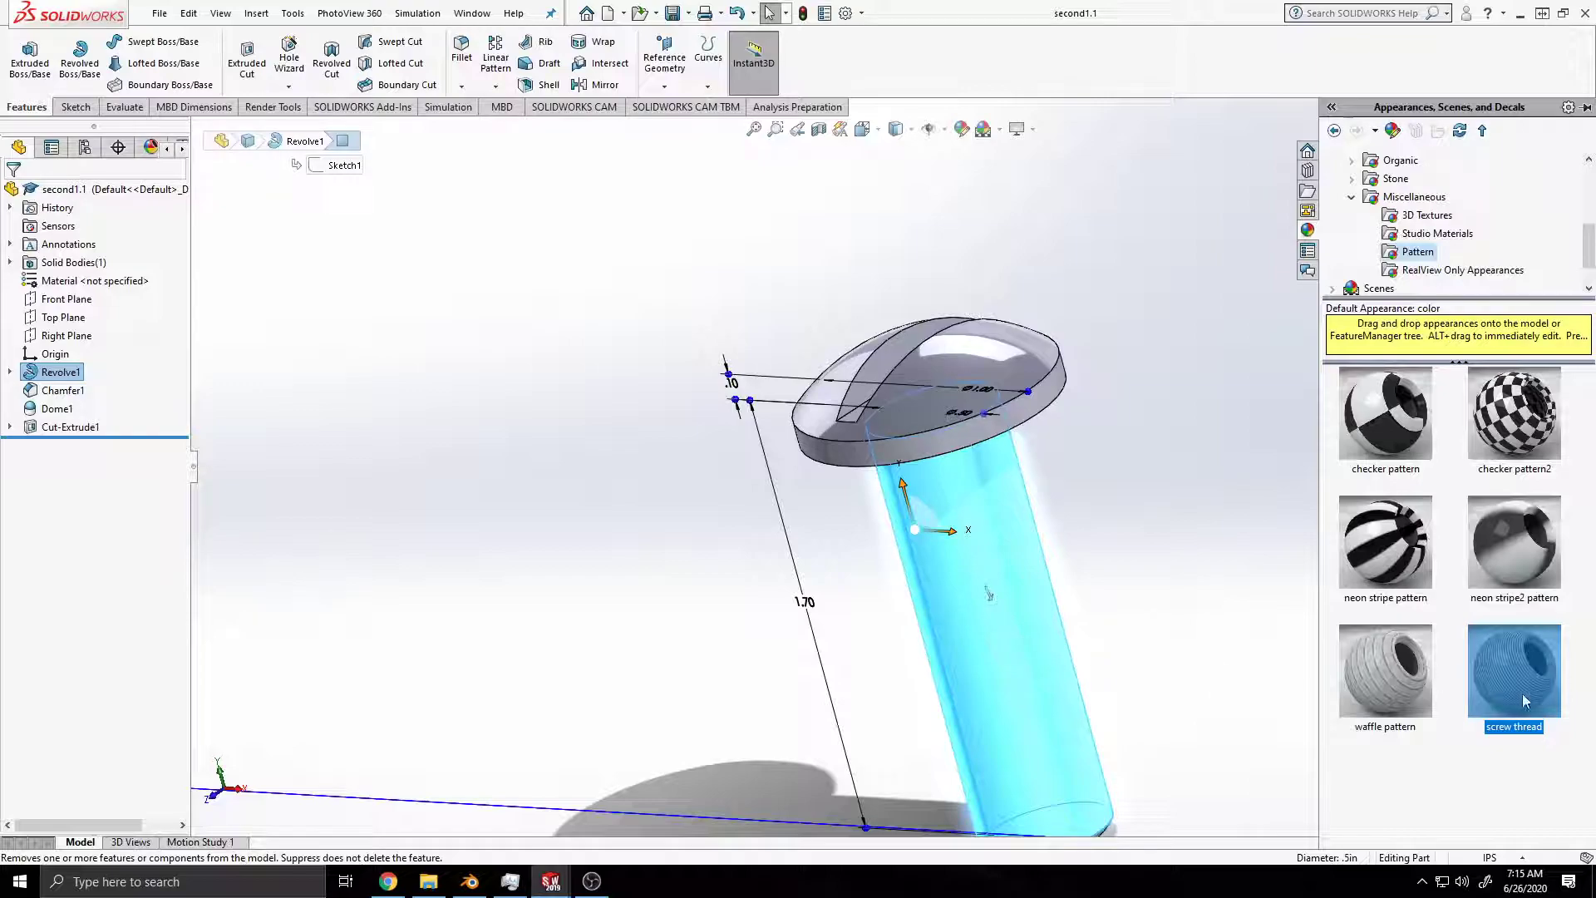
Step: Open the shank face's appearance for editing and assign the screw thread appearance from the Miscellaneous Pattern category
{"action": "right_click", "coordinate": [1012, 675]}
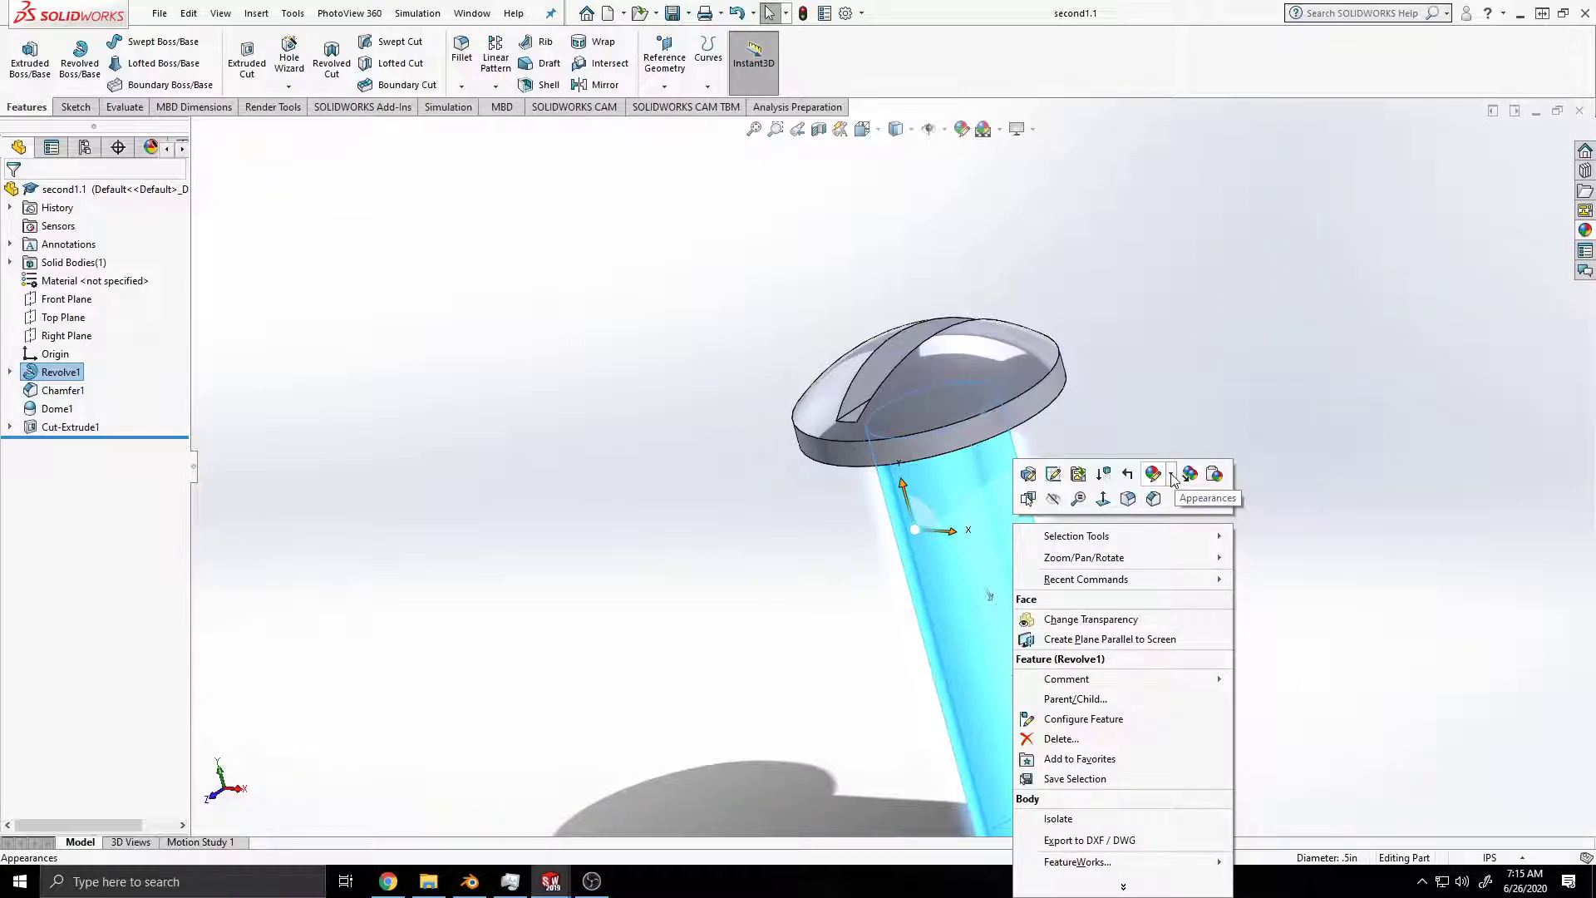
{"action": "mouse_move", "coordinate": [1174, 484]}
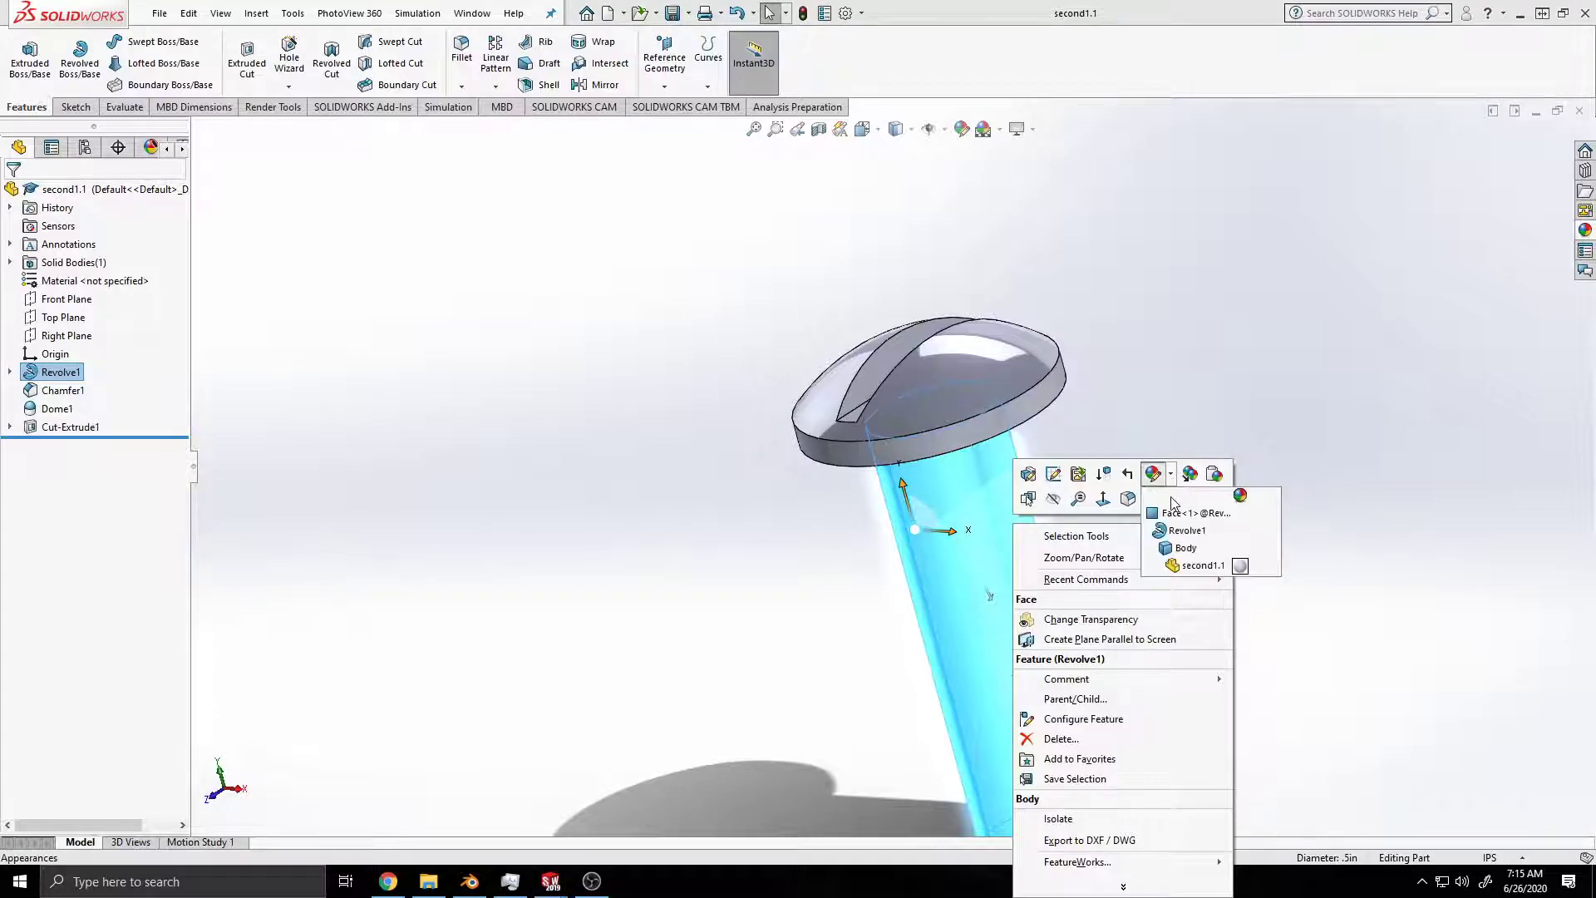
{"action": "left_click", "coordinate": [1177, 512]}
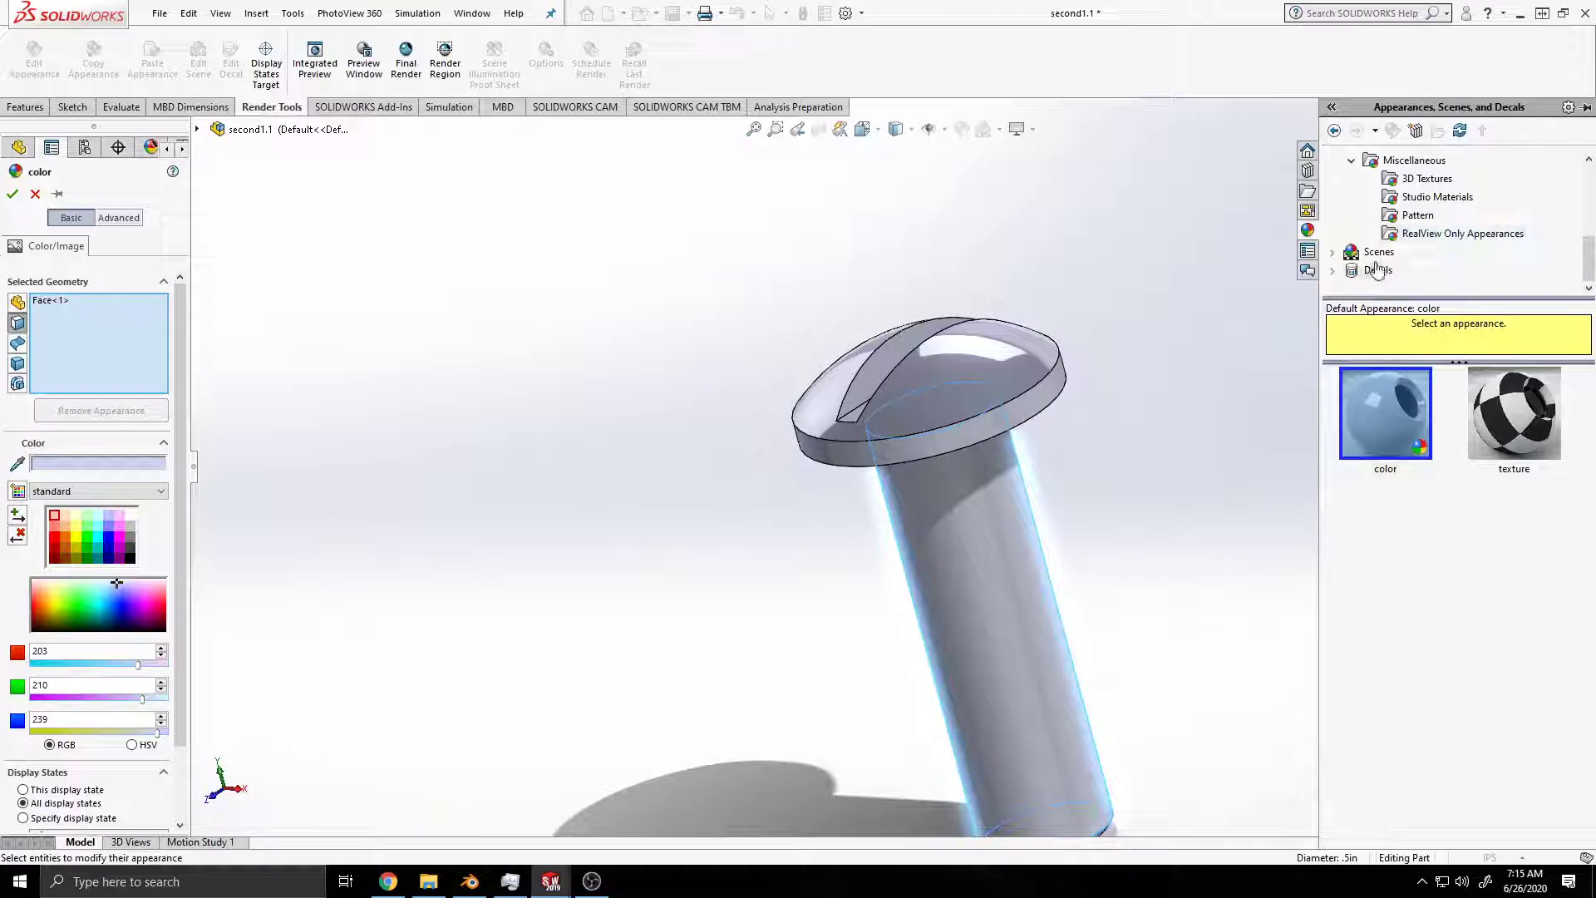
{"action": "left_click", "coordinate": [1413, 215]}
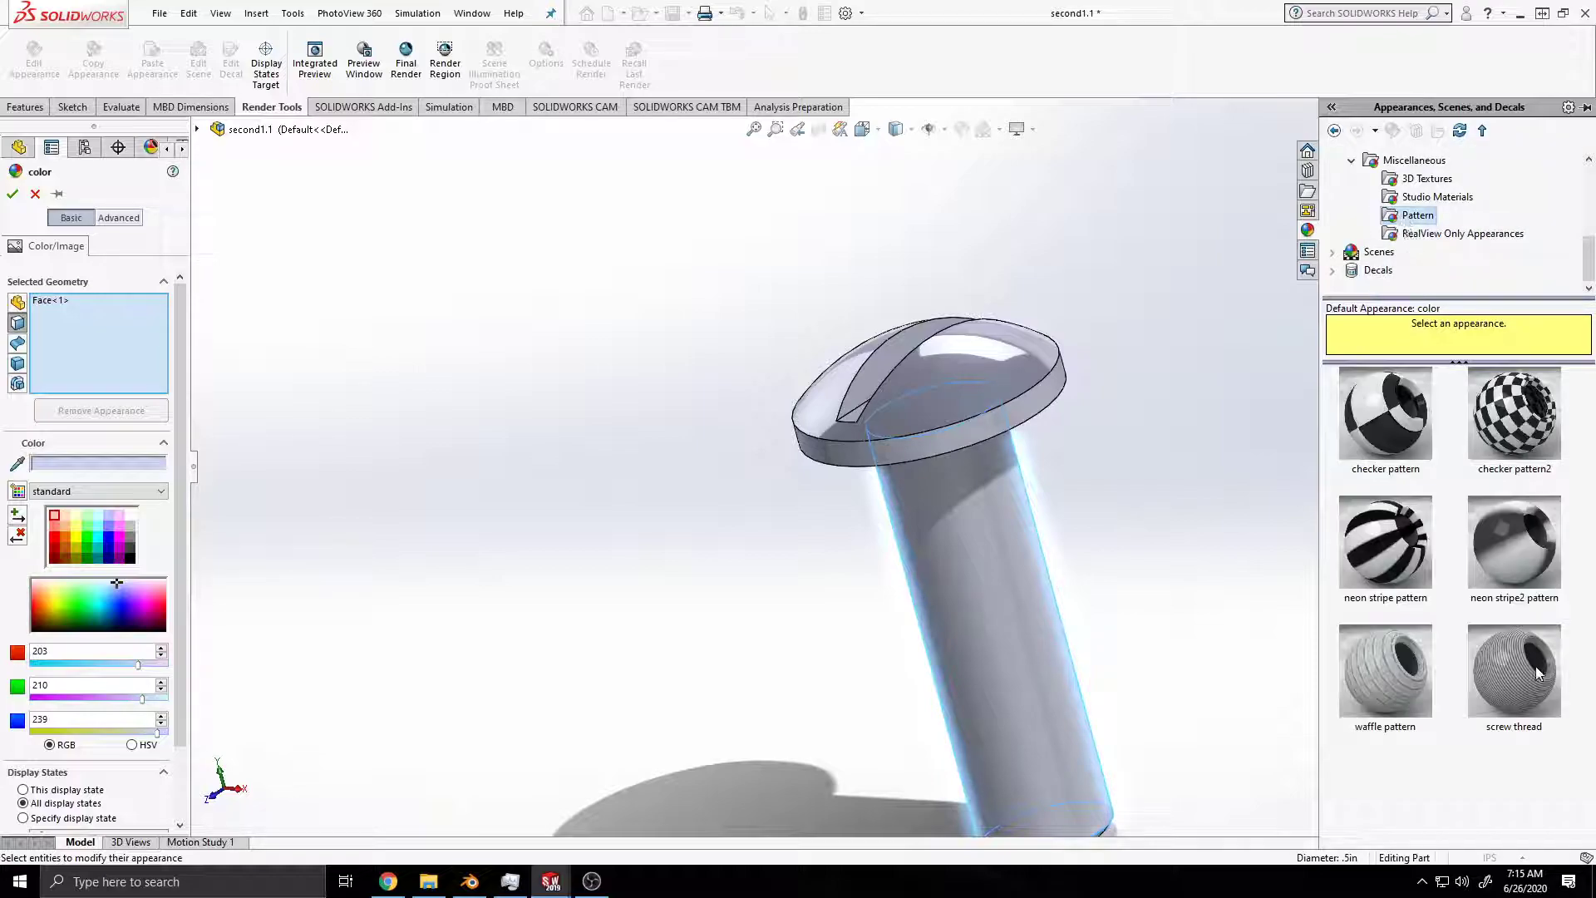
{"action": "left_click", "coordinate": [1514, 669]}
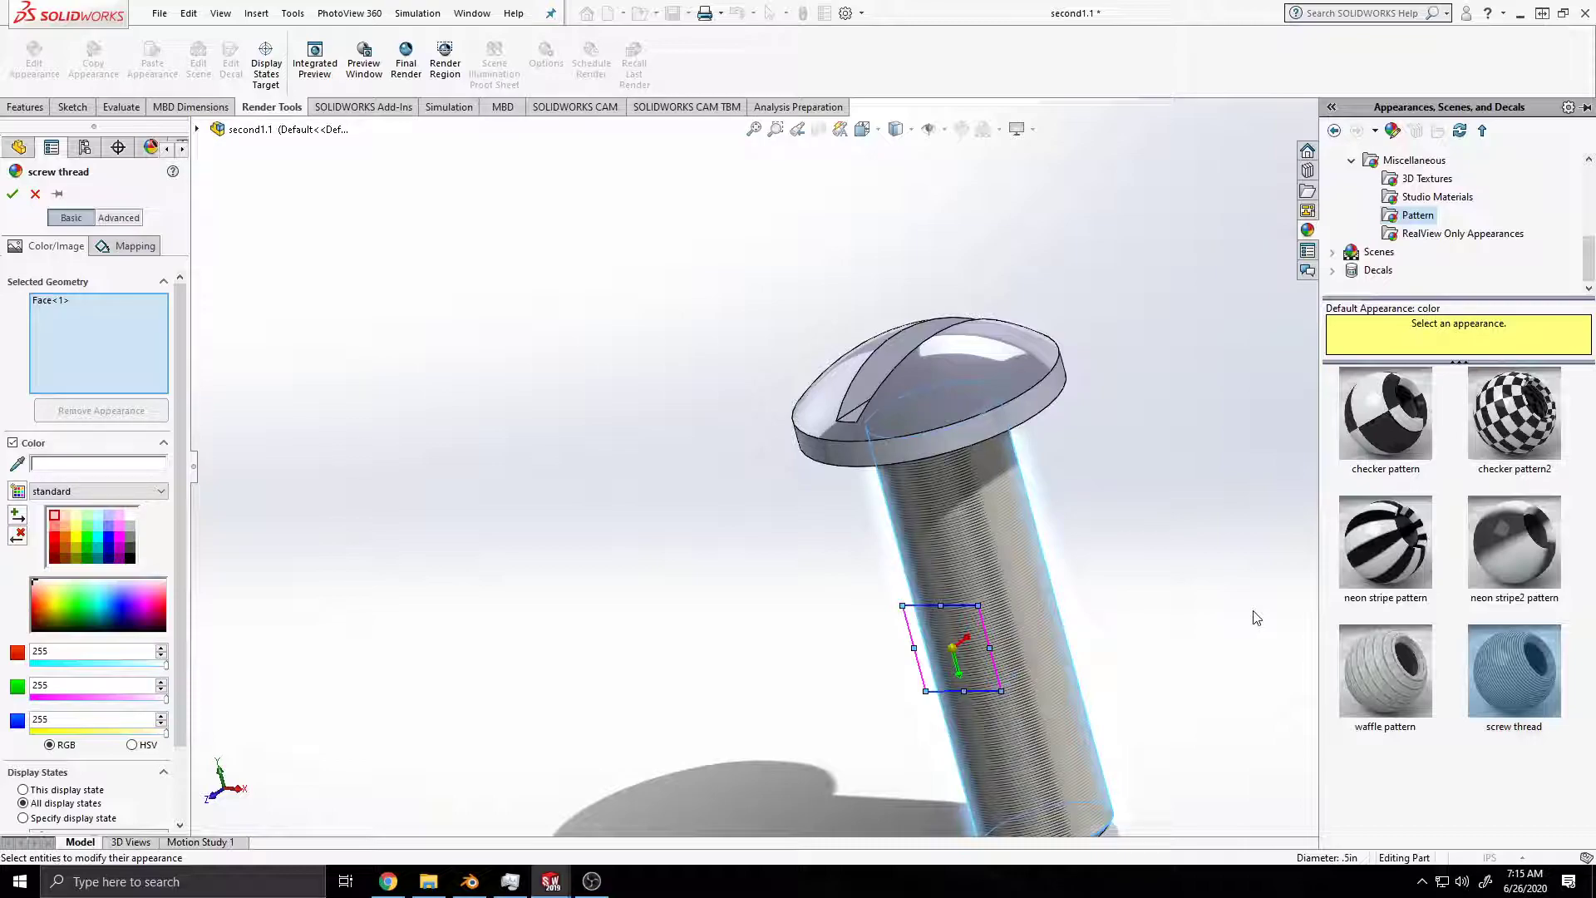
Step: Enlarge the screw thread texture mapping on the shank to about five times its size, accept the appearance, and save the part
{"action": "scroll", "coordinate": [957, 659], "scroll_direction": "up", "scroll_amount": 2}
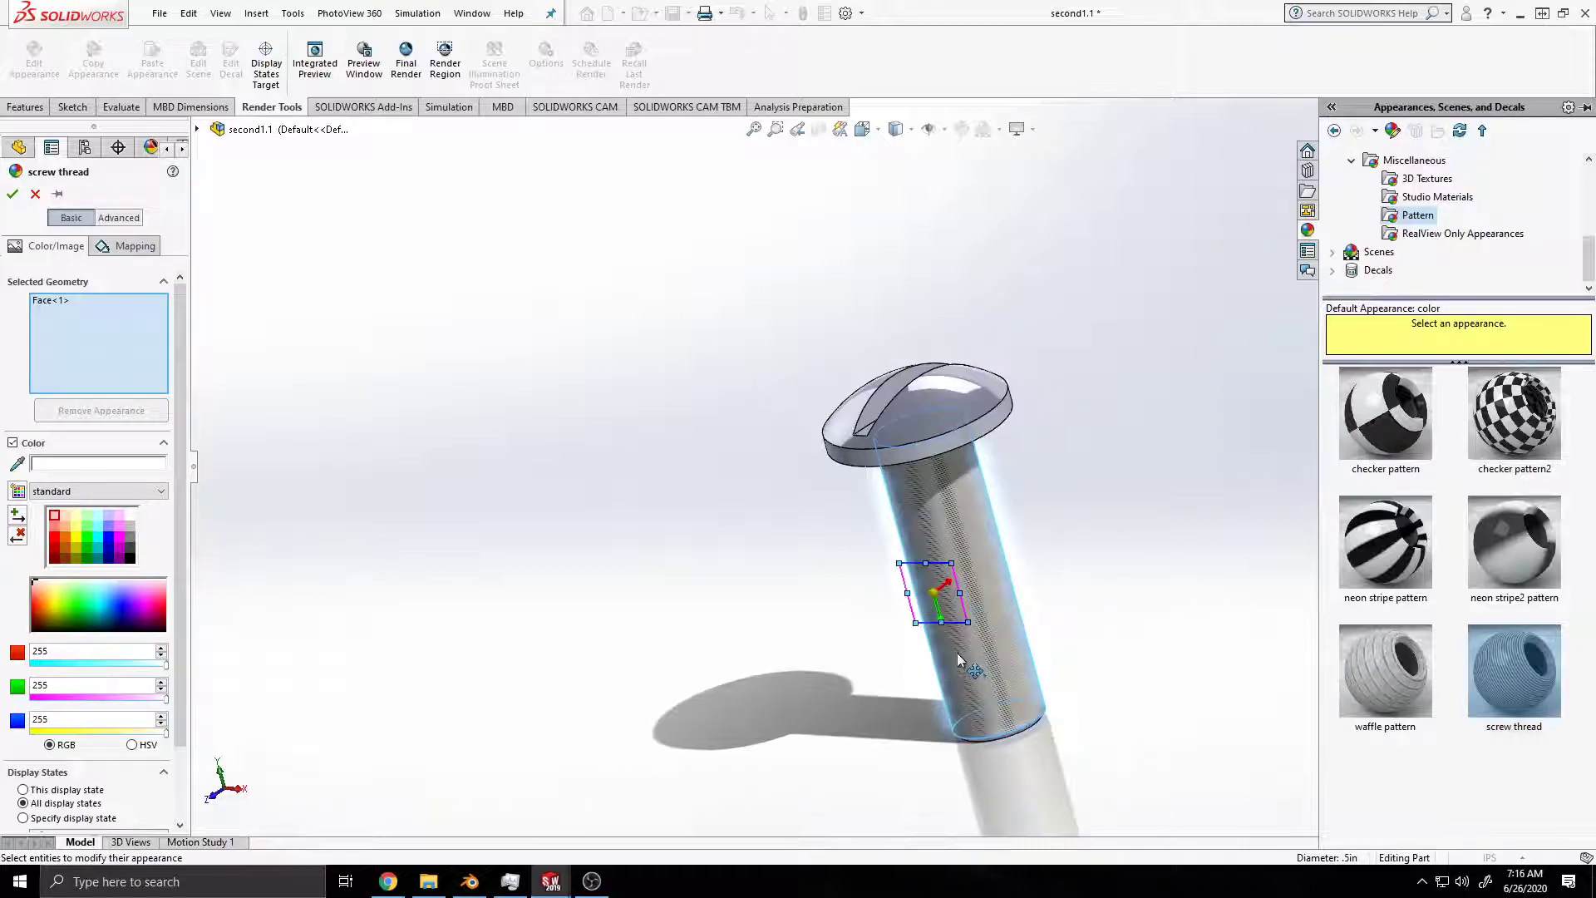
{"action": "scroll", "coordinate": [956, 651], "scroll_direction": "down", "scroll_amount": 3}
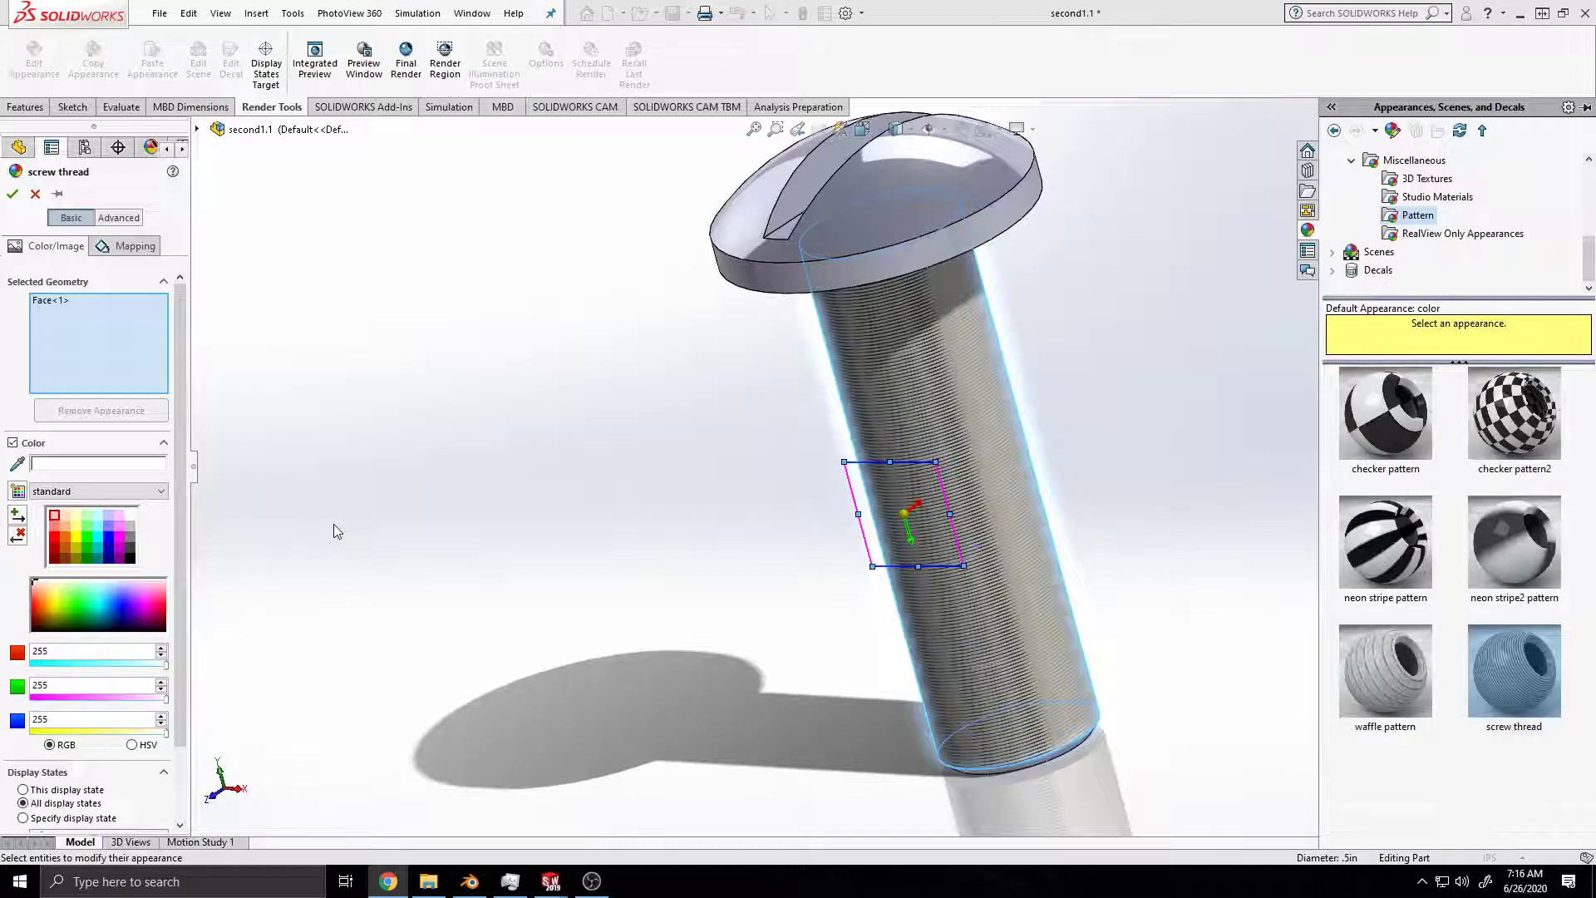
{"action": "left_click_drag", "start_coordinate": [936, 461], "coordinate": [1090, 356]}
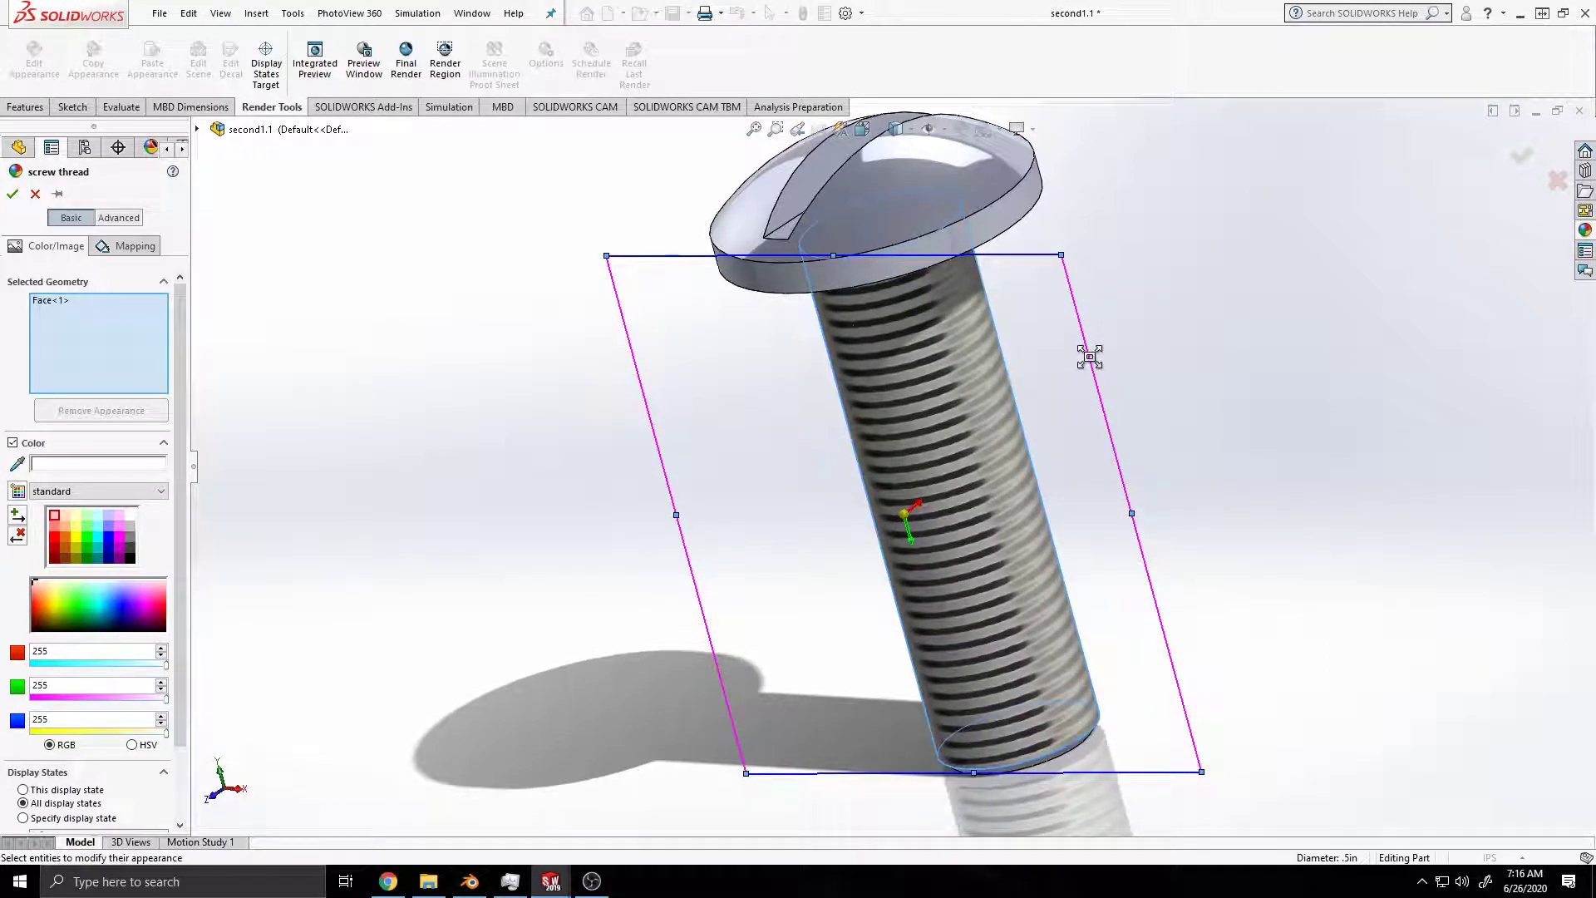
{"action": "middle_click_drag", "start_coordinate": [1072, 467], "coordinate": [1044, 339]}
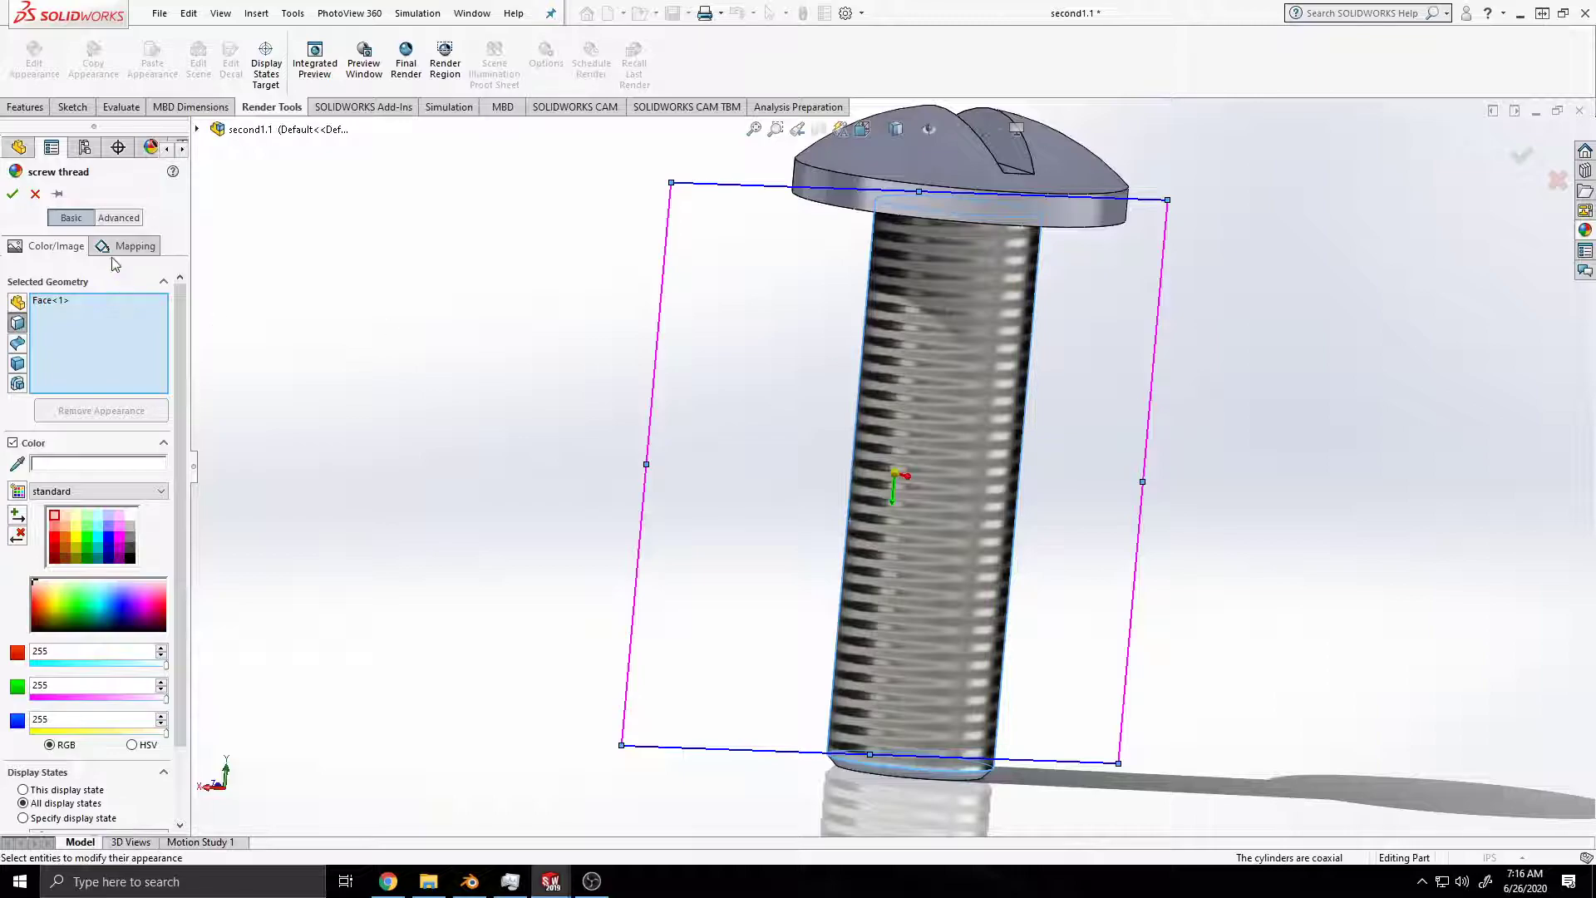
{"action": "left_click", "coordinate": [12, 194]}
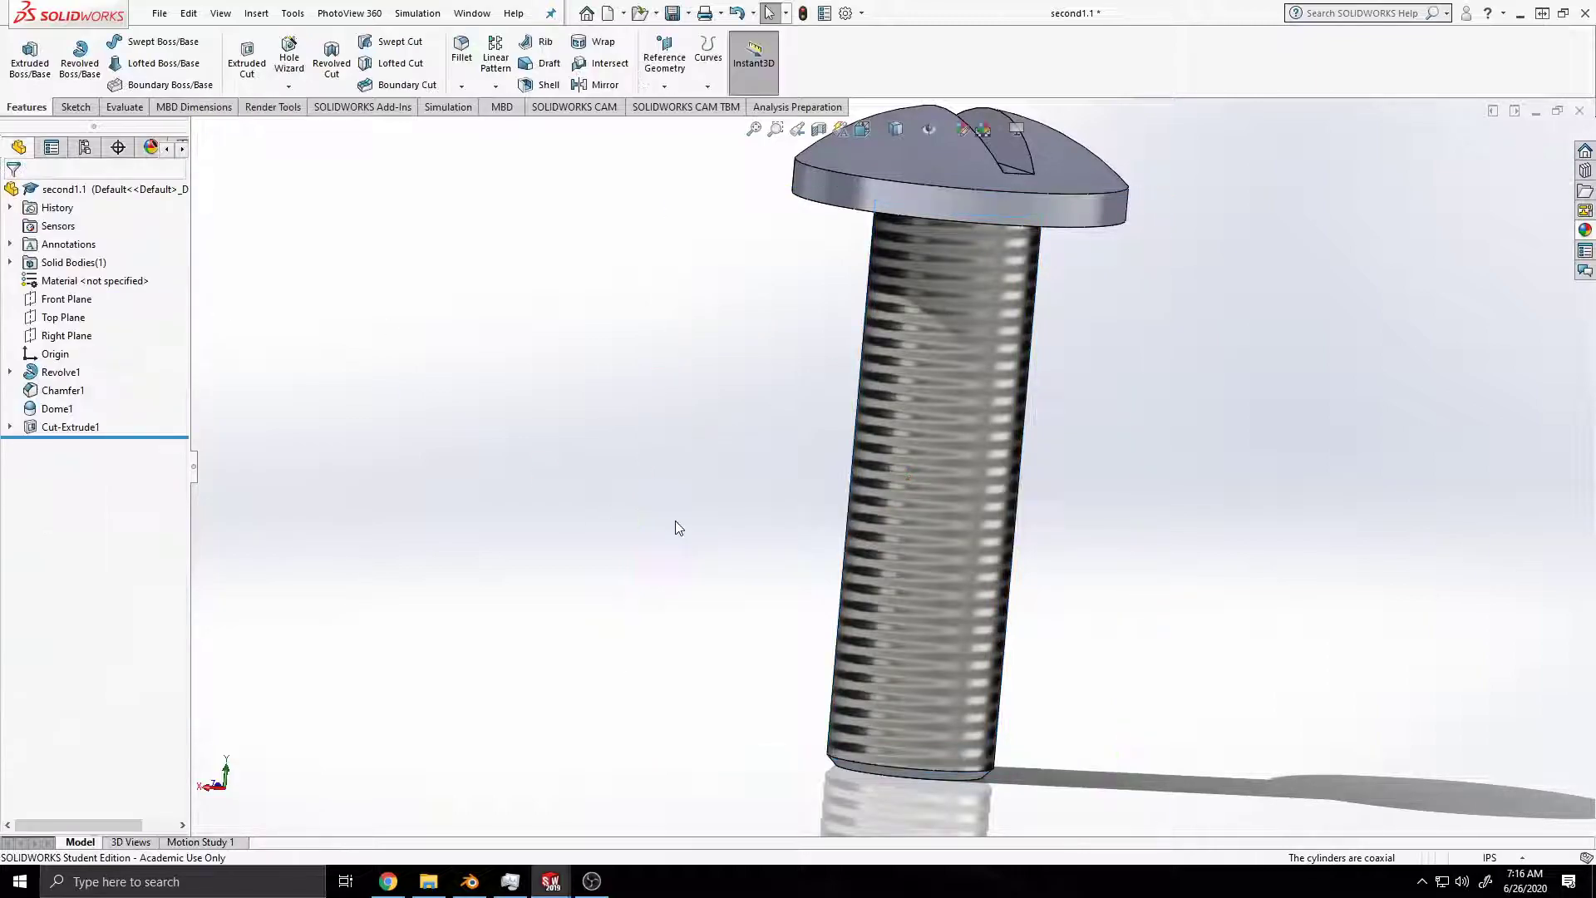
{"action": "key", "text": "ctrl+s"}
Step: Examine the threaded shank, chamfered end and slotted domed head from several angles
{"action": "middle_click_drag", "start_coordinate": [534, 601], "coordinate": [798, 484]}
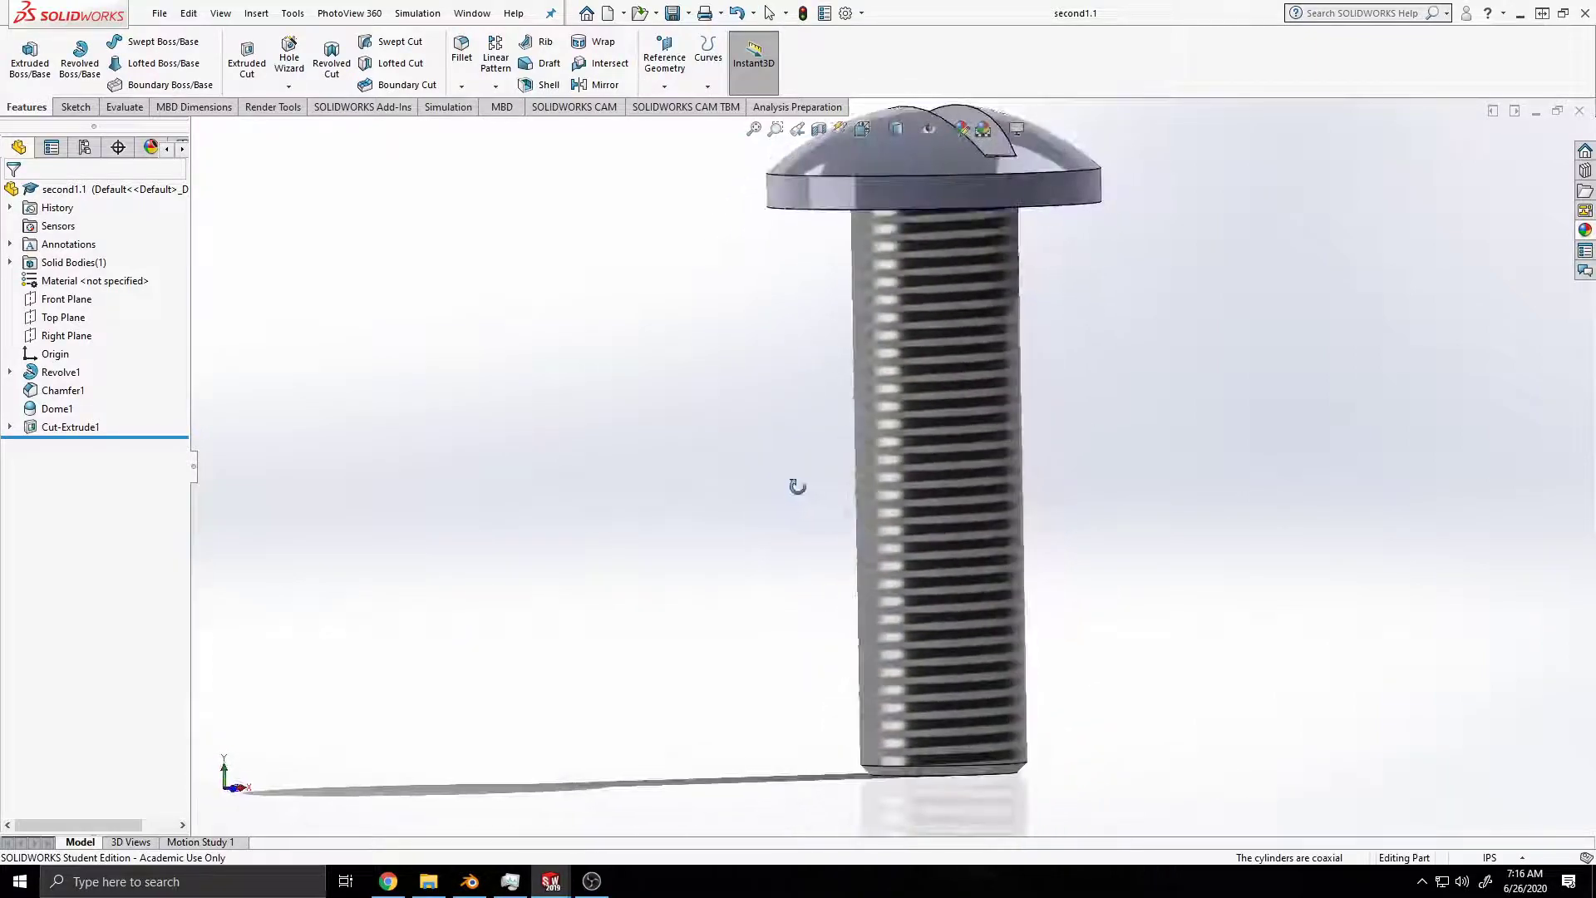
{"action": "middle_click_drag", "start_coordinate": [950, 802], "coordinate": [954, 549]}
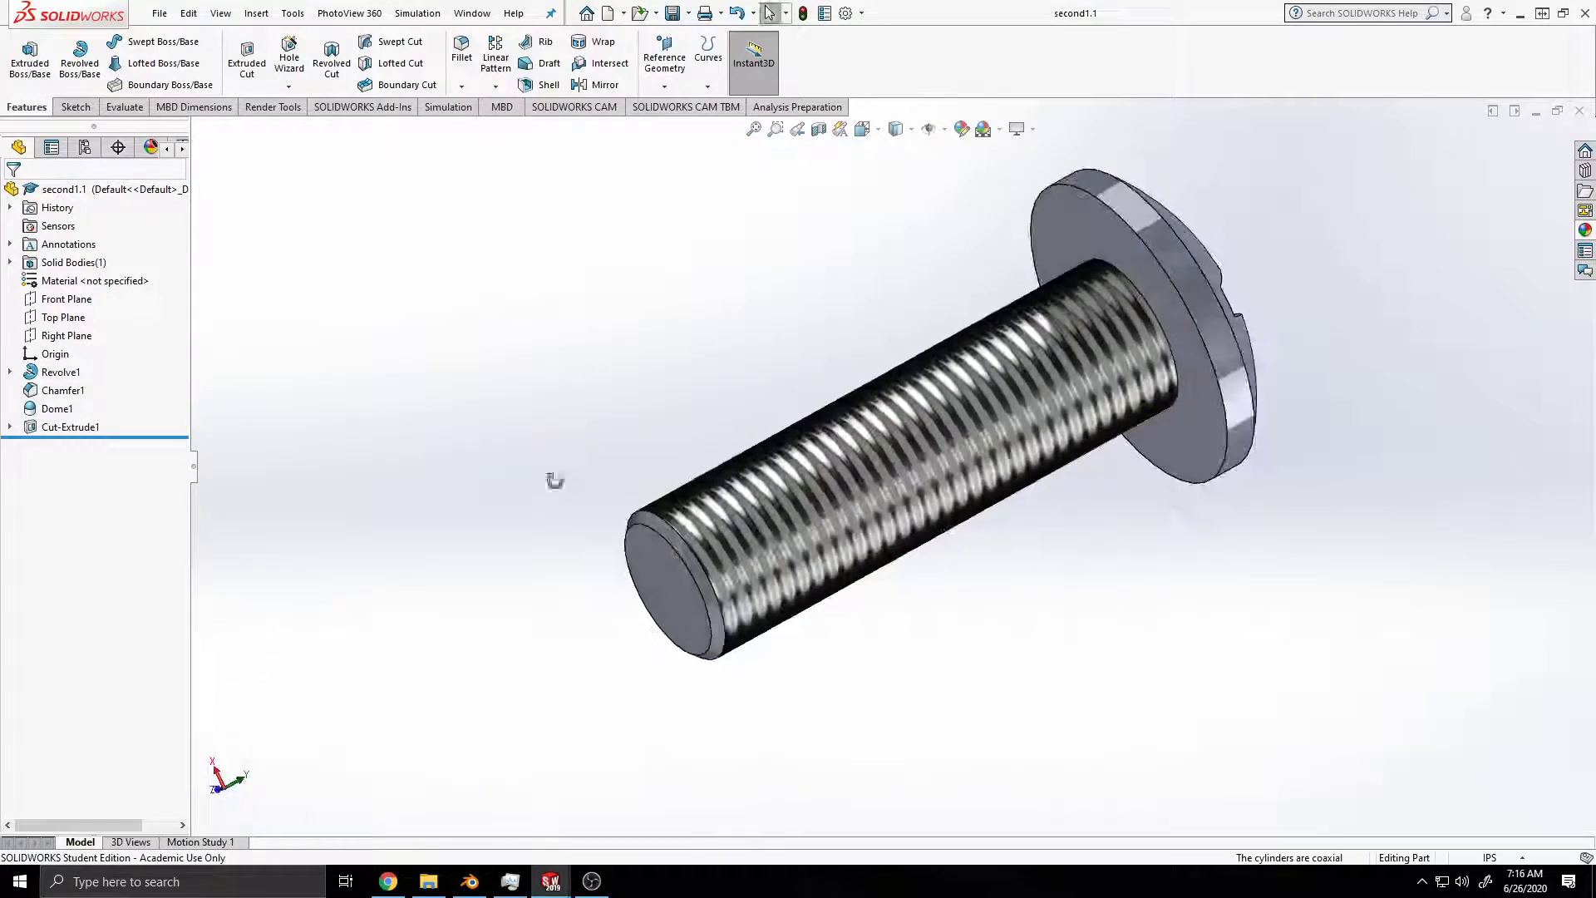
{"action": "middle_click_drag", "start_coordinate": [562, 474], "coordinate": [575, 565]}
{"action": "middle_click_drag", "start_coordinate": [1381, 388], "coordinate": [970, 164]}
{"action": "middle_click_drag", "start_coordinate": [1354, 257], "coordinate": [1407, 346]}
{"action": "middle_click_drag", "start_coordinate": [527, 531], "coordinate": [729, 397]}
{"action": "middle_click_drag", "start_coordinate": [667, 661], "coordinate": [917, 521]}
{"action": "scroll", "coordinate": [916, 513], "scroll_direction": "down", "scroll_amount": 1}
{"action": "scroll", "coordinate": [915, 511], "scroll_direction": "up", "scroll_amount": 3}
{"action": "scroll", "coordinate": [972, 422], "scroll_direction": "down", "scroll_amount": 1}
{"action": "middle_click_drag", "start_coordinate": [986, 389], "coordinate": [919, 437], "text": "ctrl"}
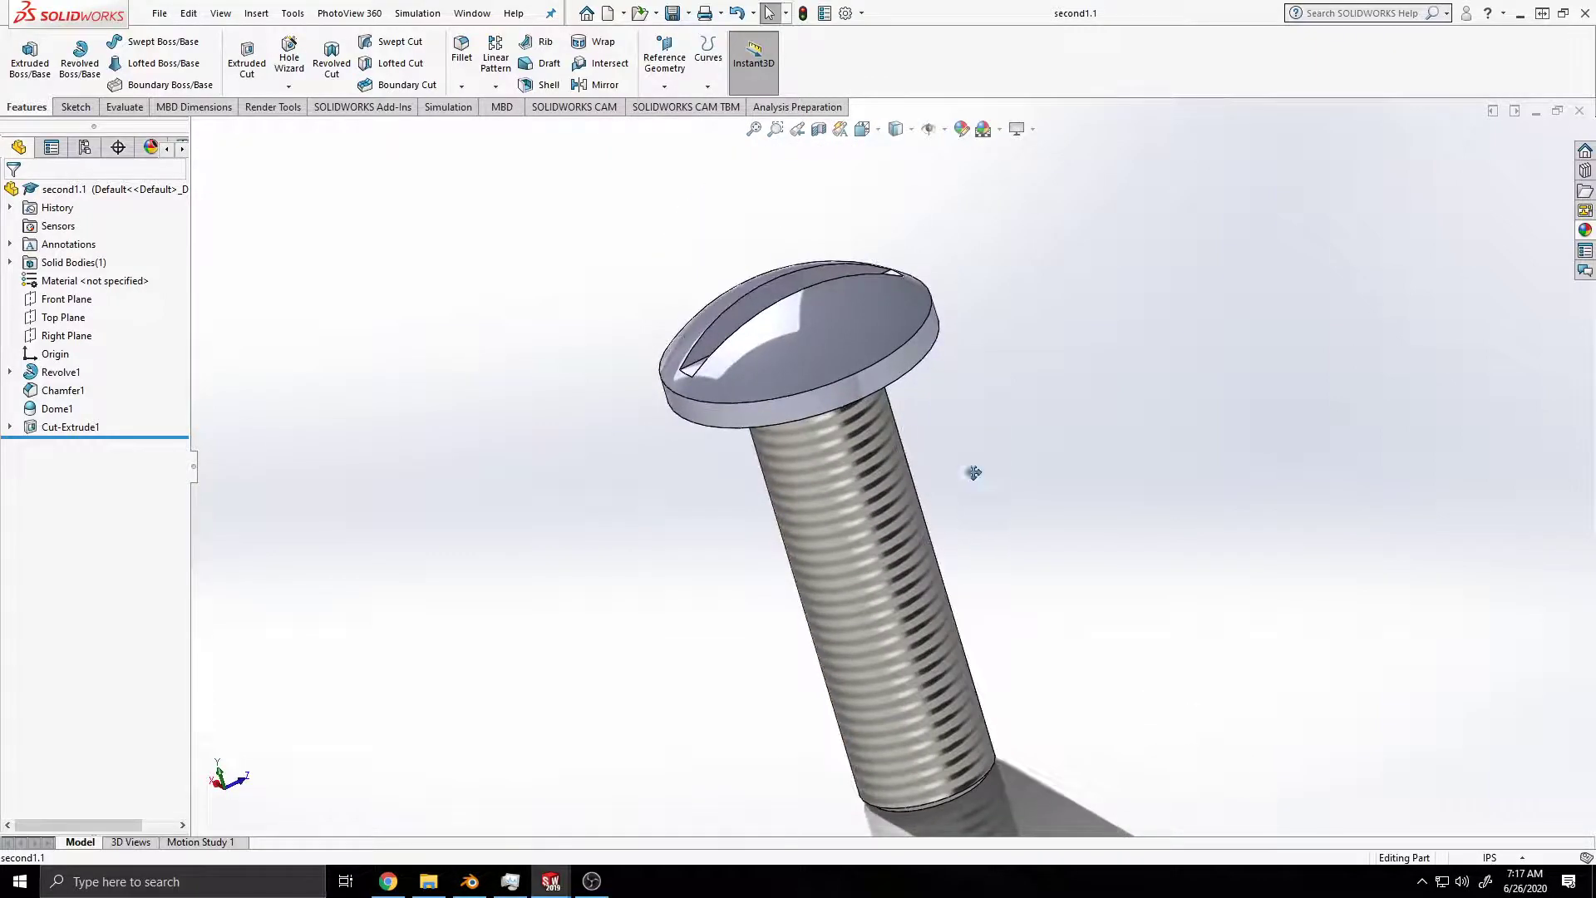
{"action": "middle_click_drag", "start_coordinate": [971, 517], "coordinate": [985, 421], "text": "ctrl"}
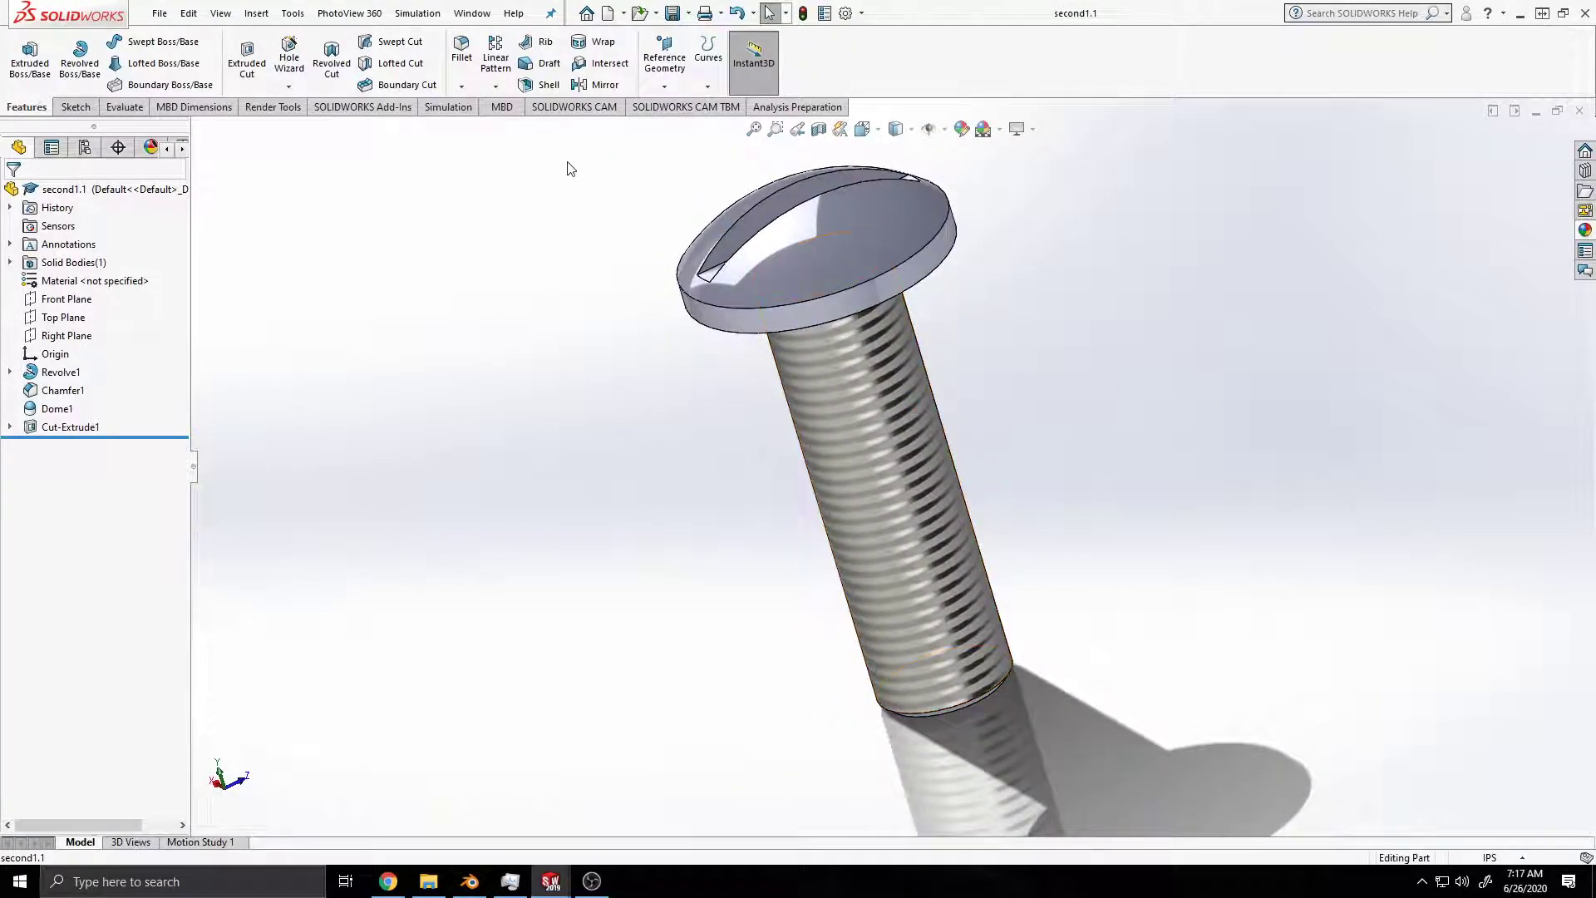
Step: Start the PhotoView 360 integrated preview and examine the rendered screw from another angle
{"action": "left_click", "coordinate": [385, 108]}
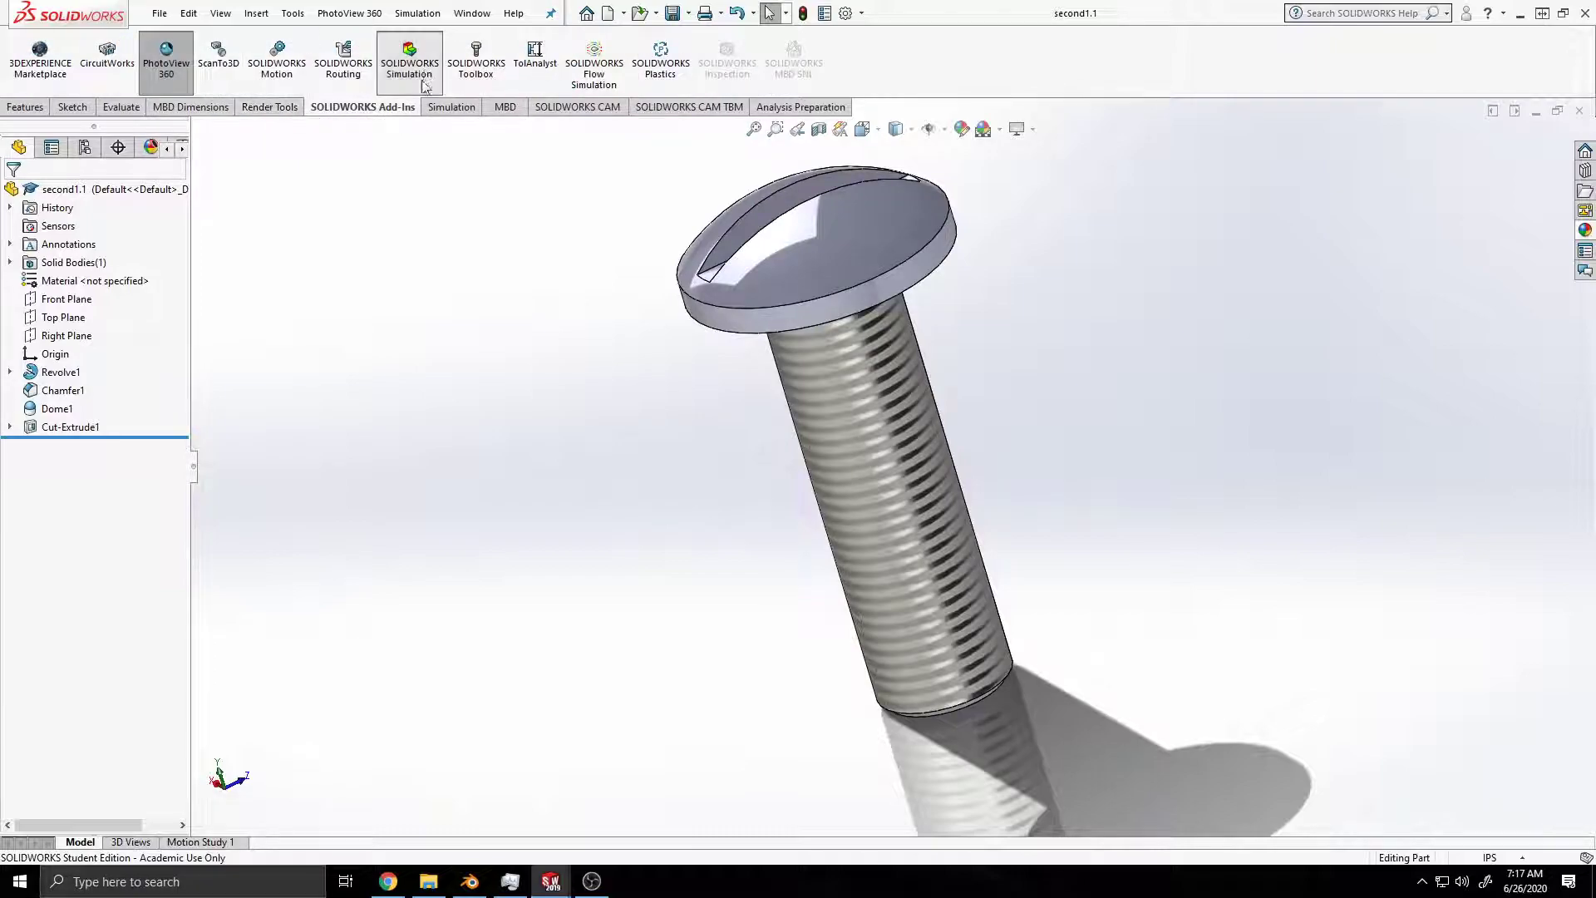
{"action": "left_click", "coordinate": [167, 62]}
{"action": "left_click", "coordinate": [270, 106]}
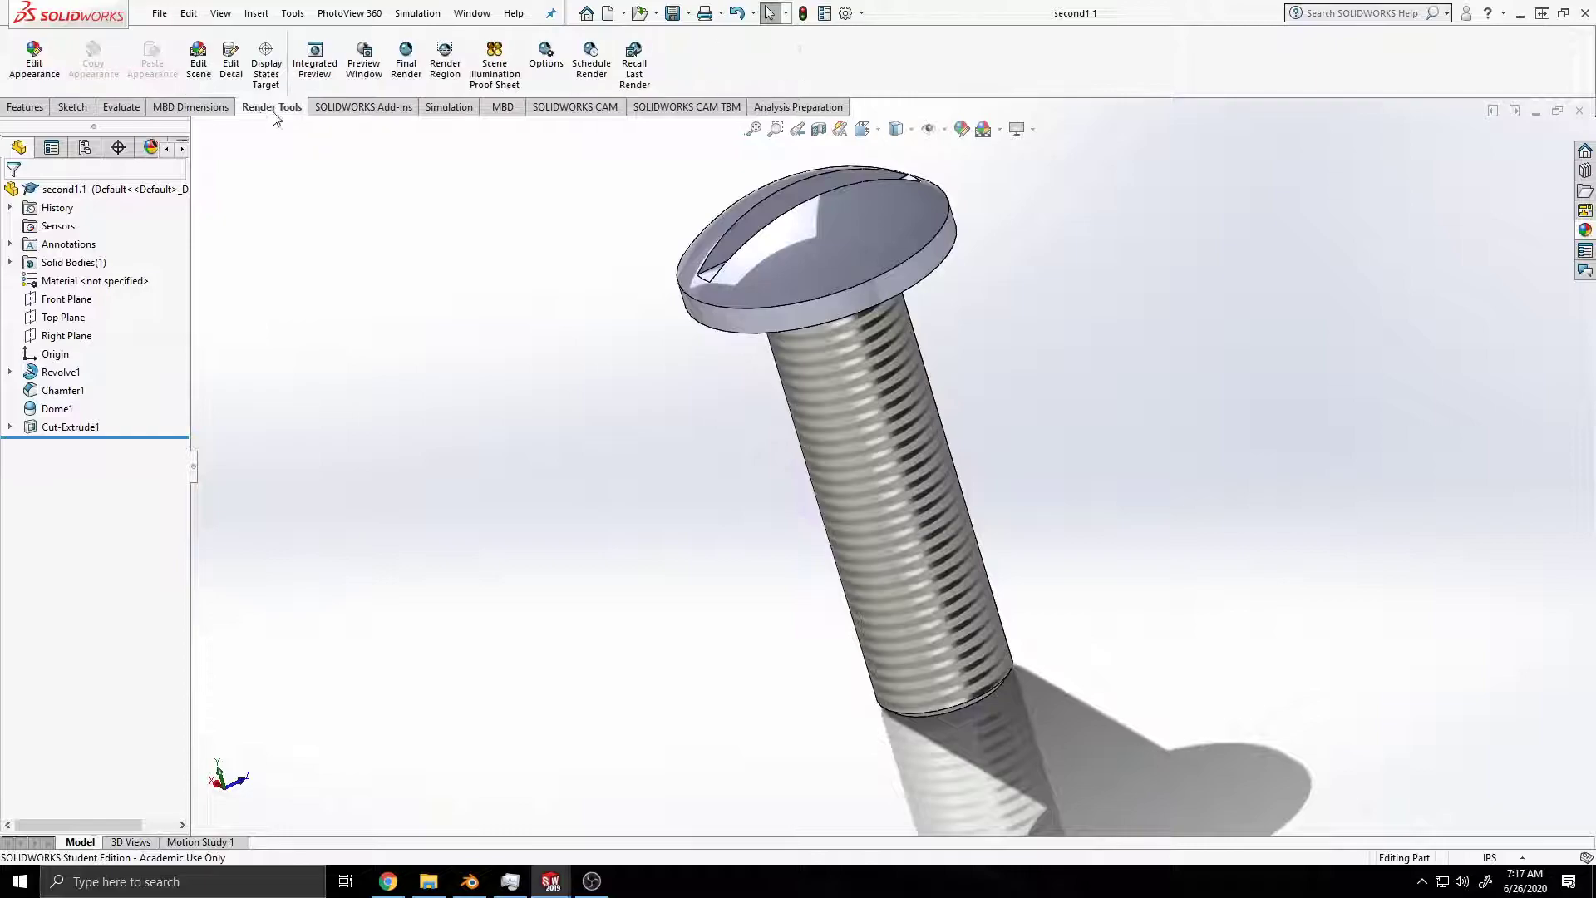
{"action": "left_click", "coordinate": [315, 54]}
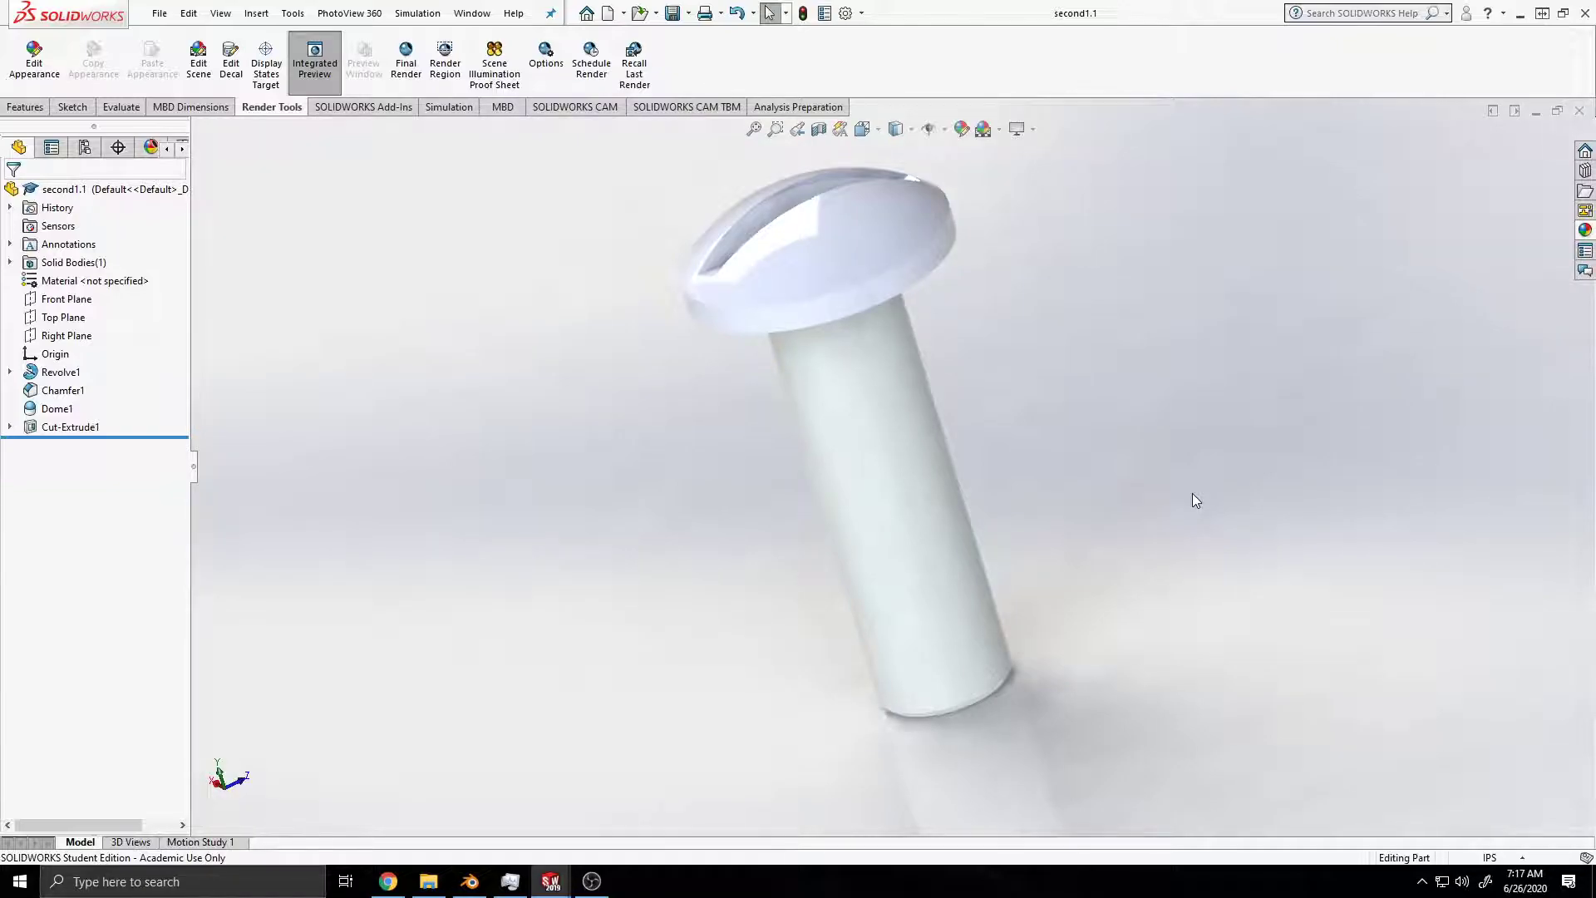
{"action": "middle_click_drag", "start_coordinate": [950, 366], "coordinate": [908, 505]}
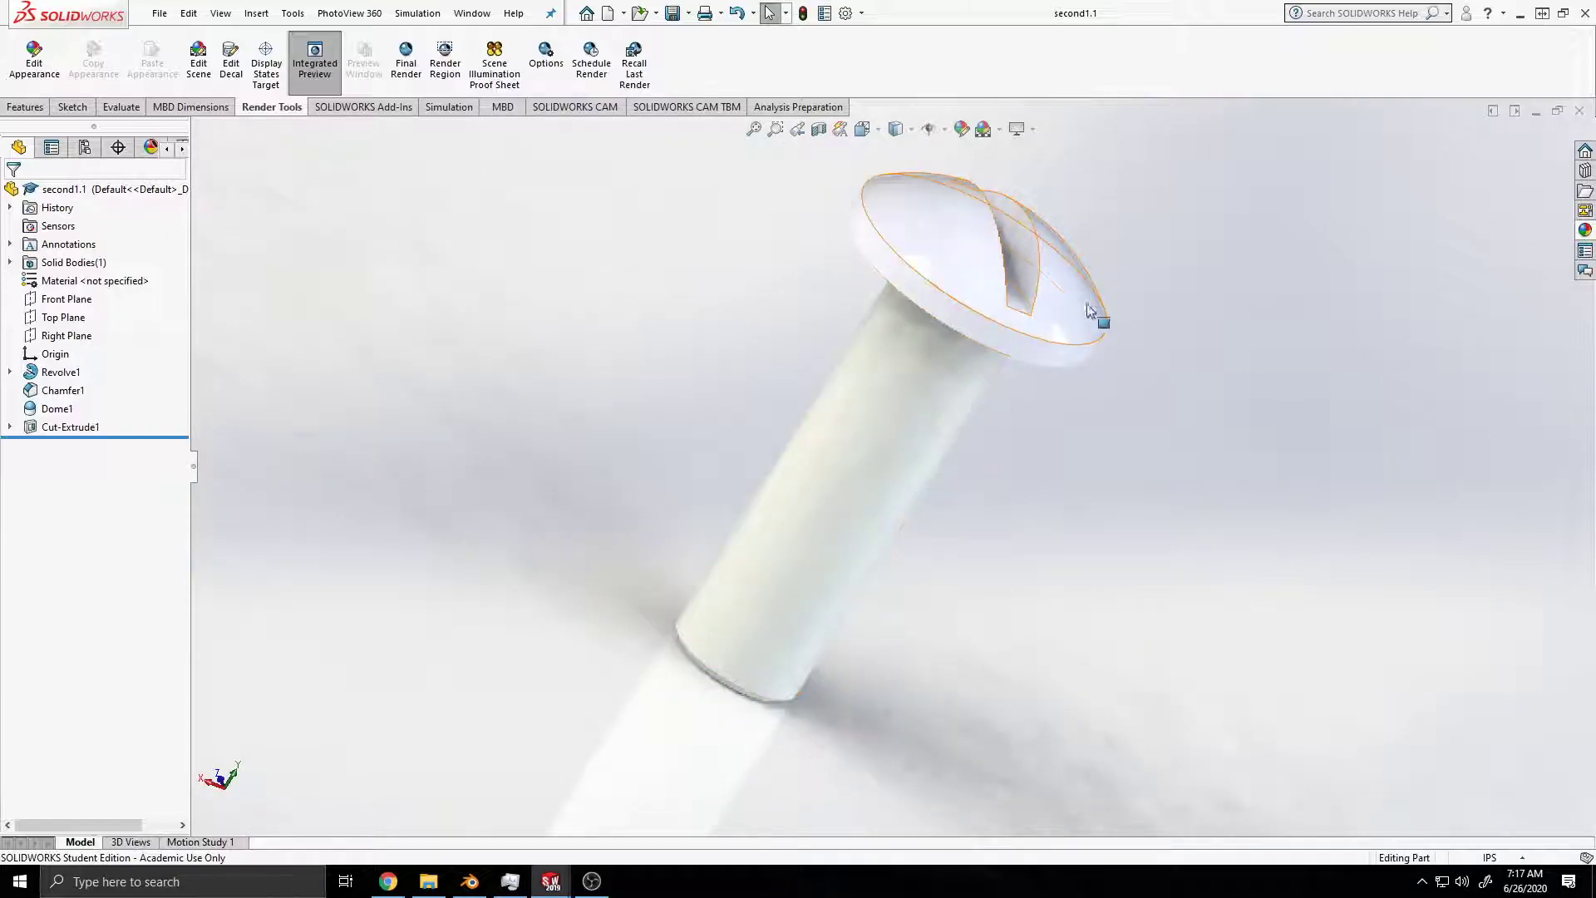
Step: Select the shank face and toggle RealView Graphics twice while the integrated preview is running
{"action": "left_click", "coordinate": [859, 472]}
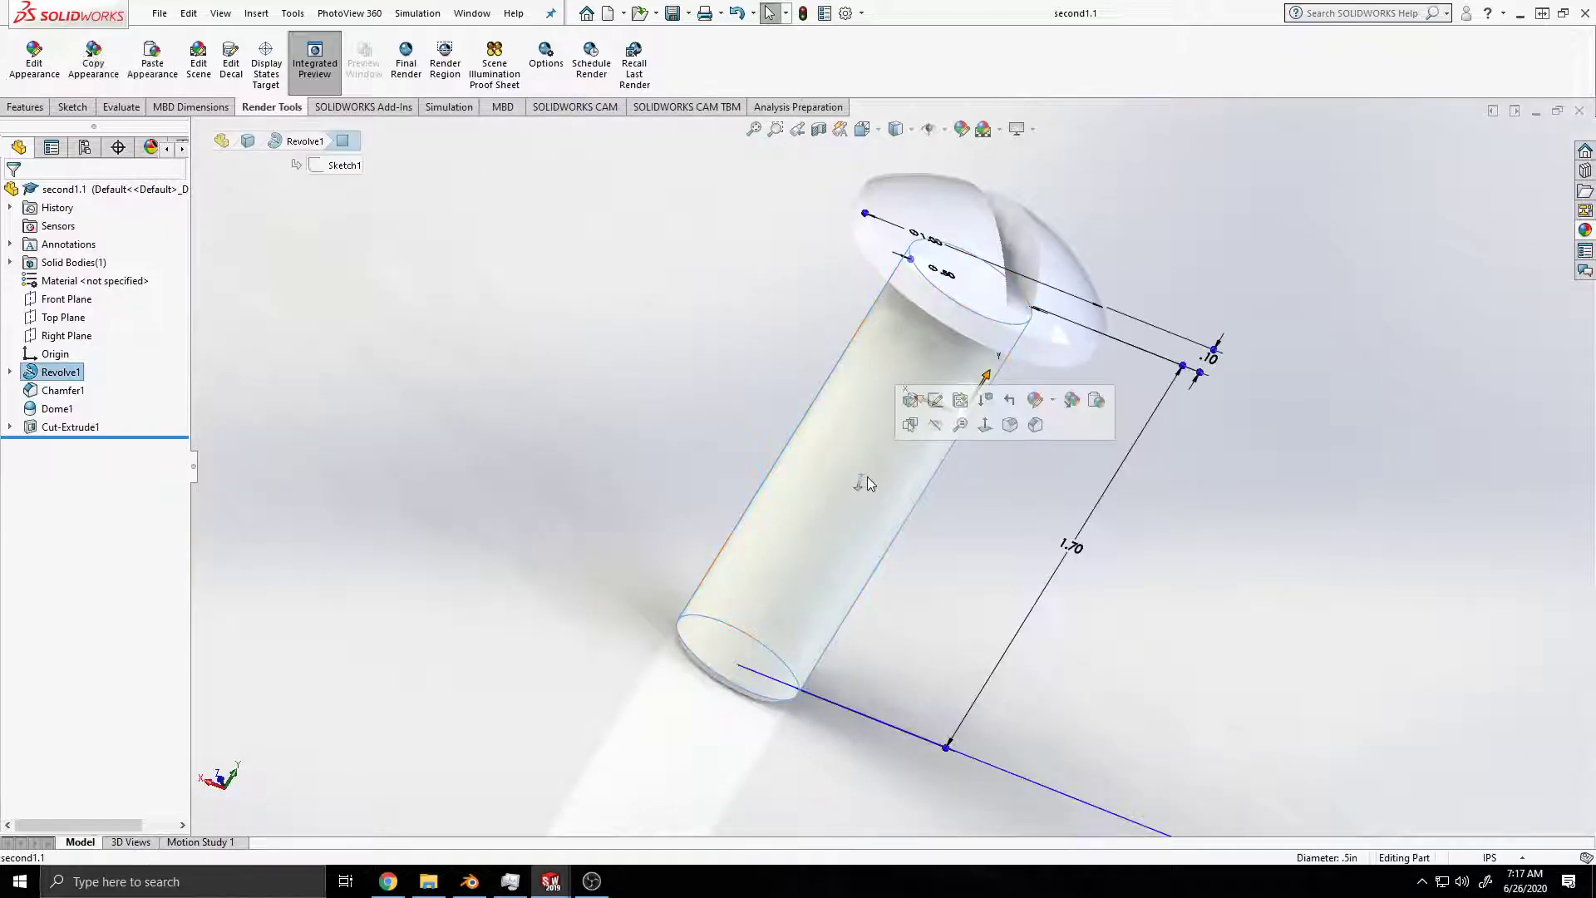
{"action": "left_click", "coordinate": [1031, 131]}
{"action": "left_click", "coordinate": [1045, 153]}
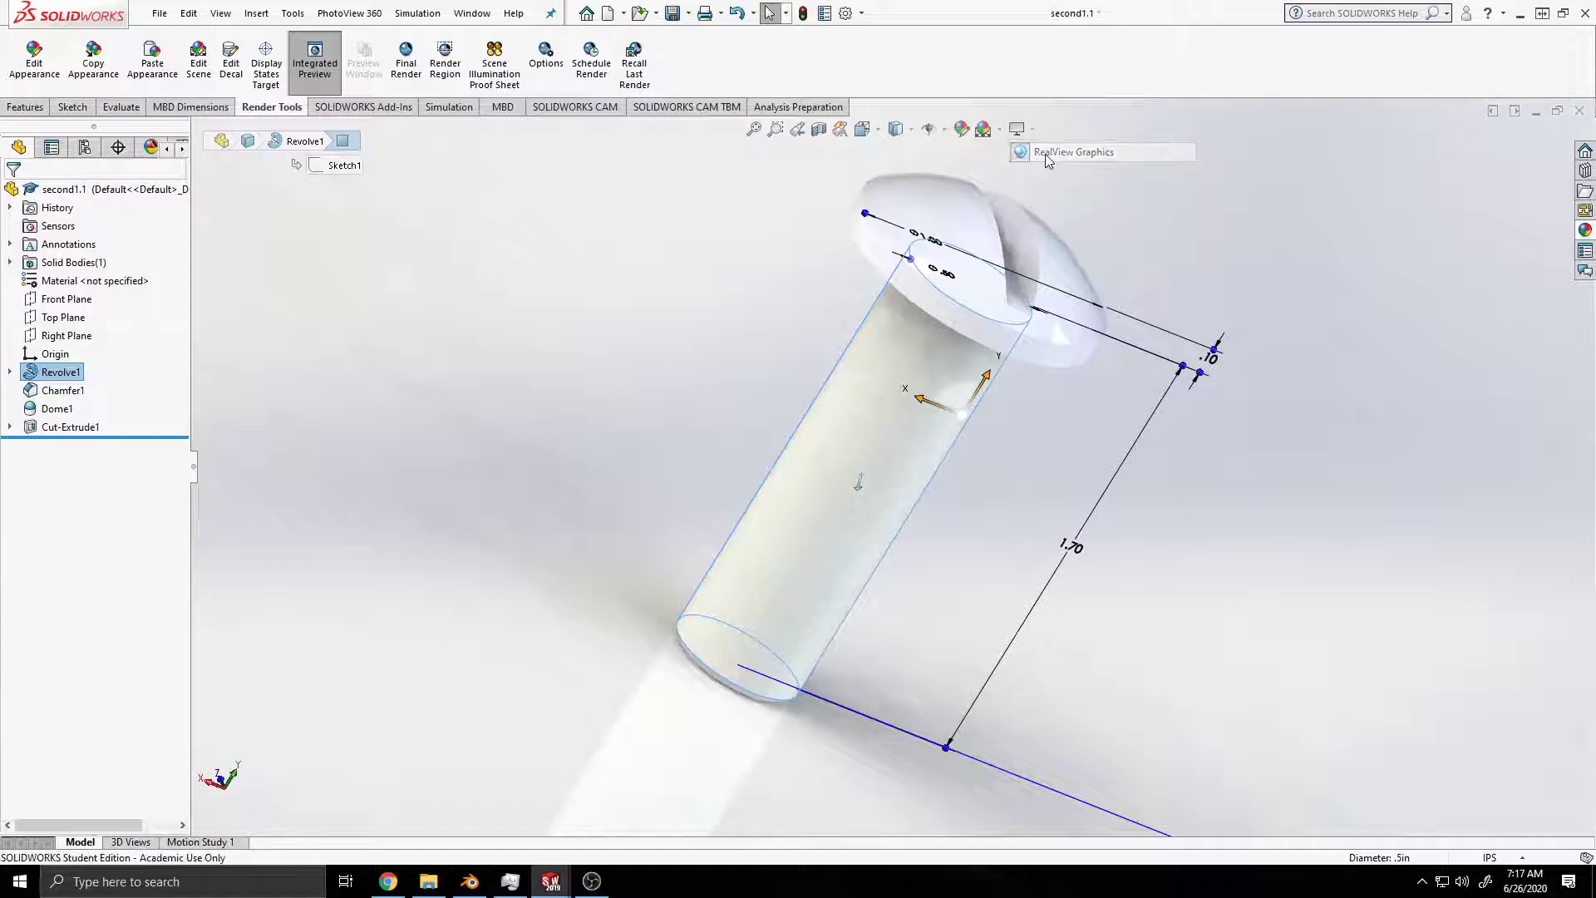
{"action": "left_click", "coordinate": [1034, 131]}
{"action": "left_click", "coordinate": [1046, 159]}
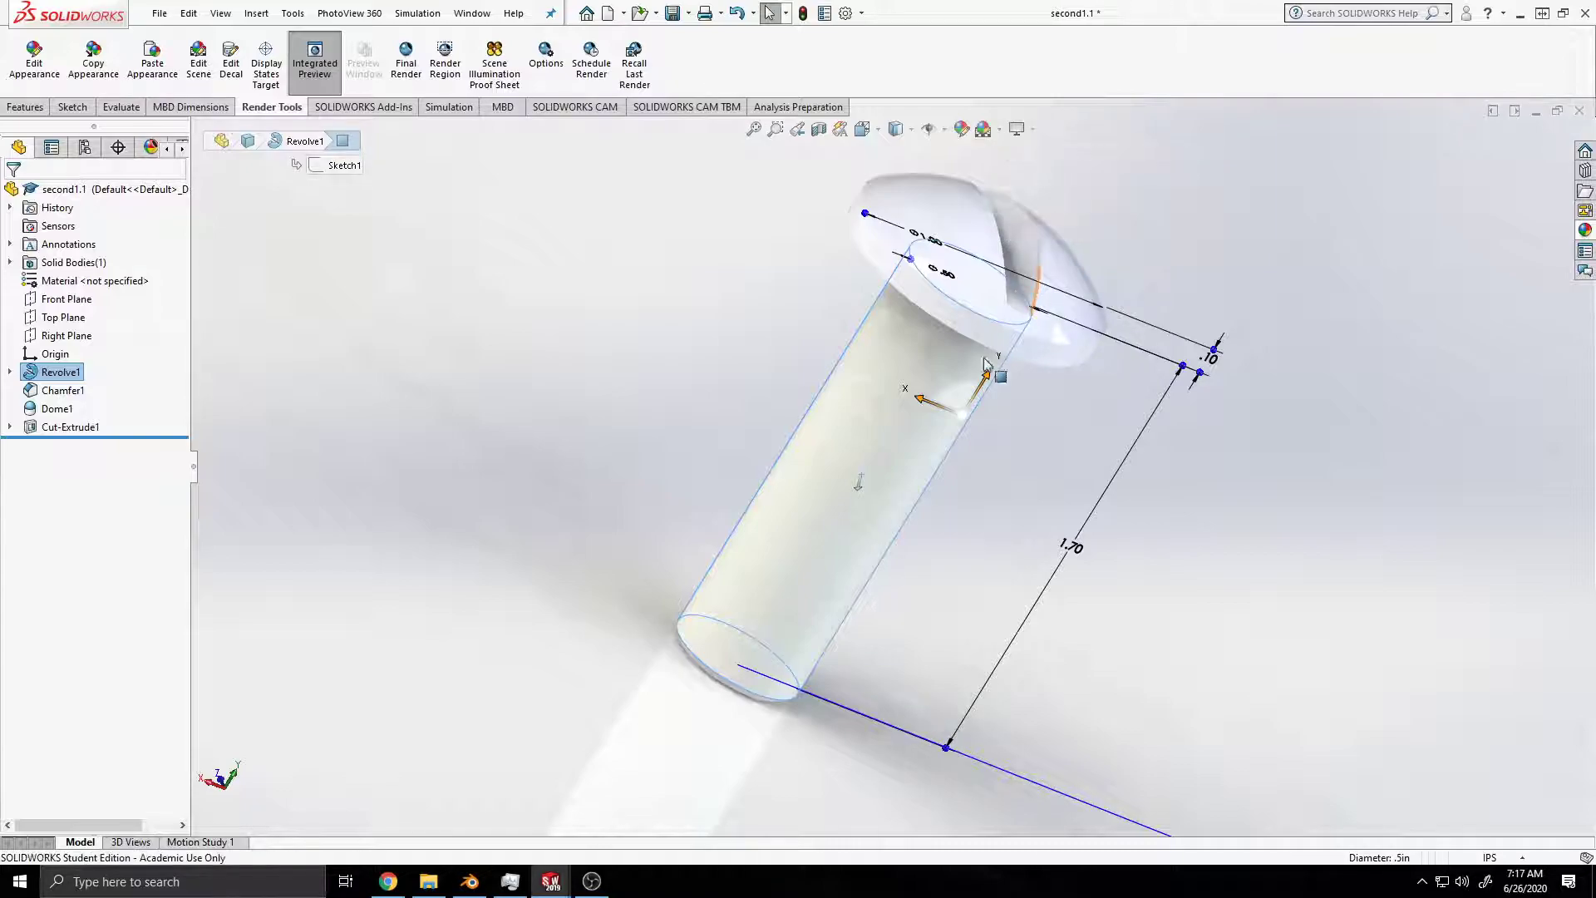
Step: Try reassigning the screw thread appearance to the shank face during the integrated preview, and end the preview
{"action": "left_click", "coordinate": [871, 516]}
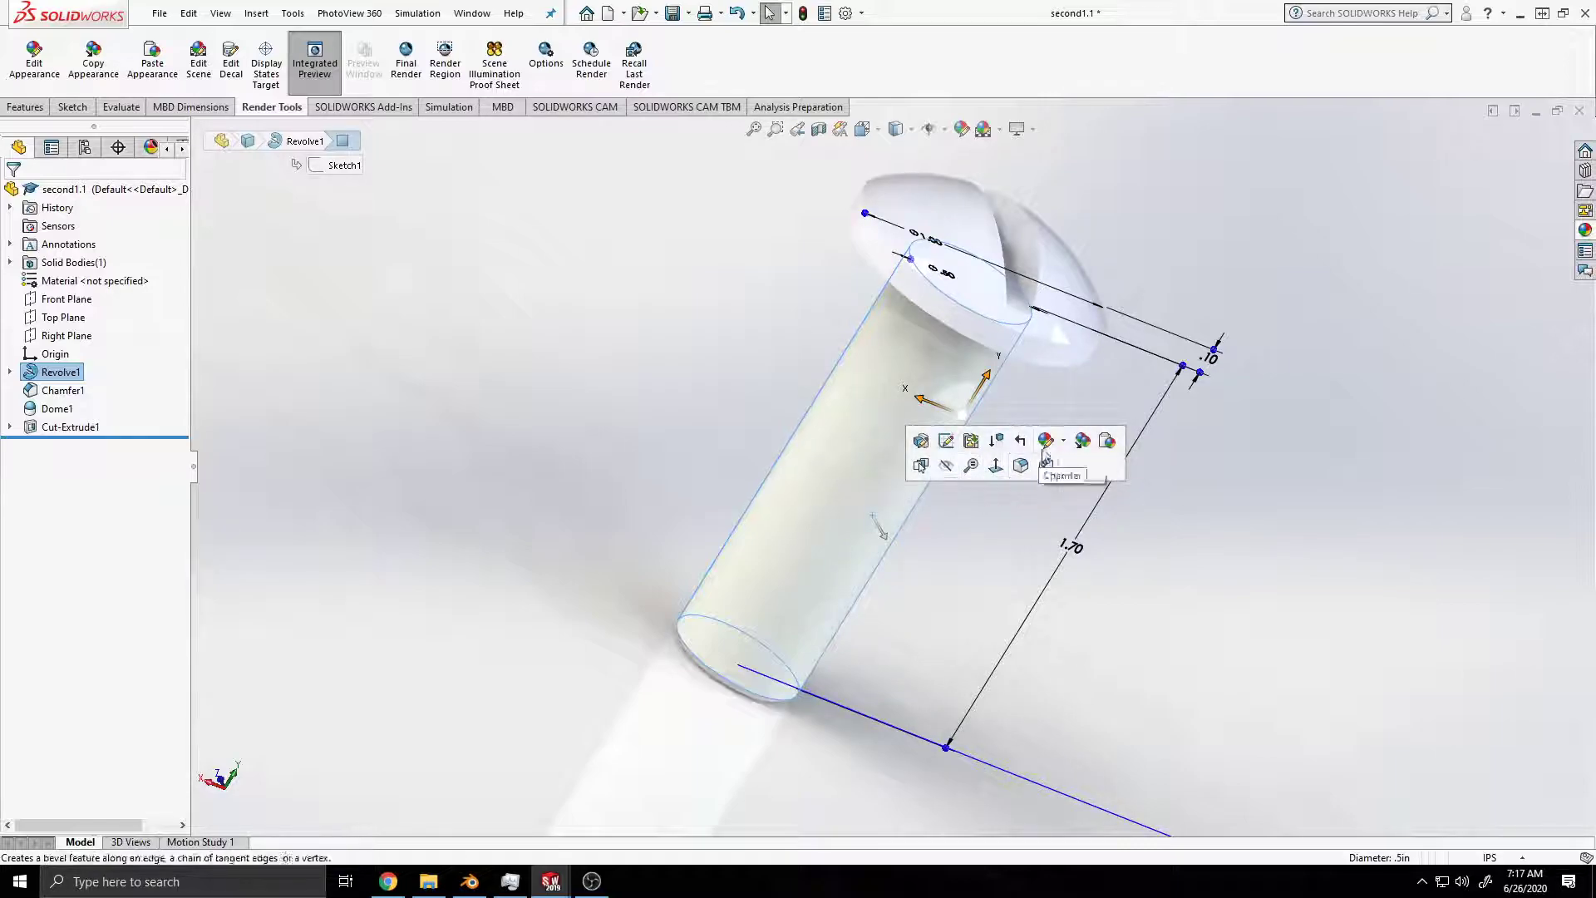
{"action": "left_click", "coordinate": [1064, 441]}
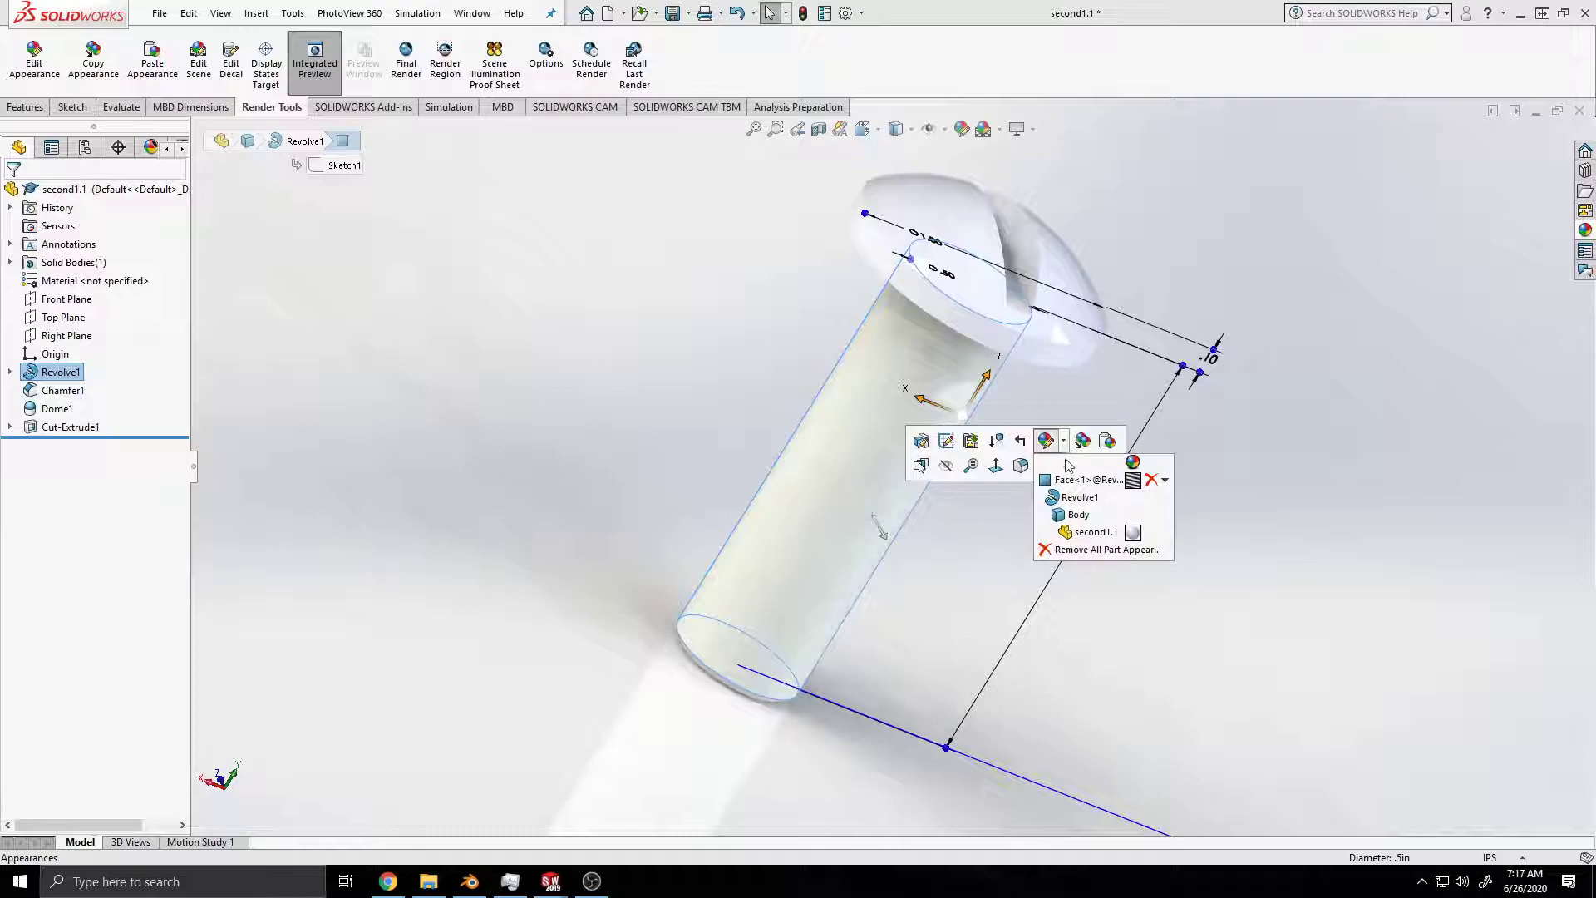
{"action": "left_click", "coordinate": [1071, 488]}
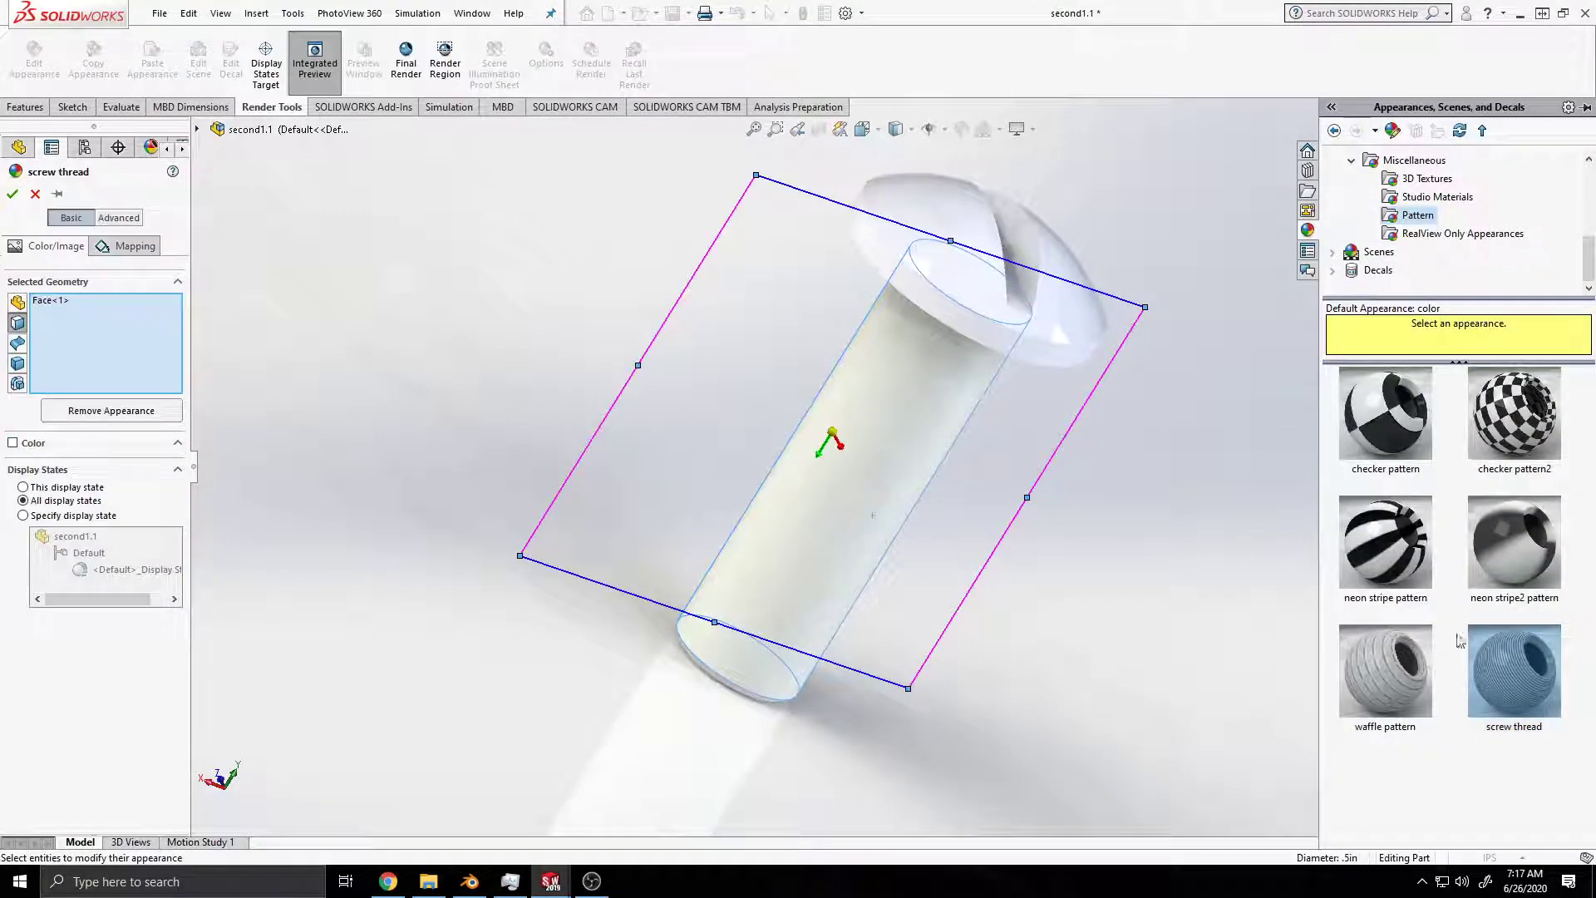
{"action": "left_click", "coordinate": [1523, 661]}
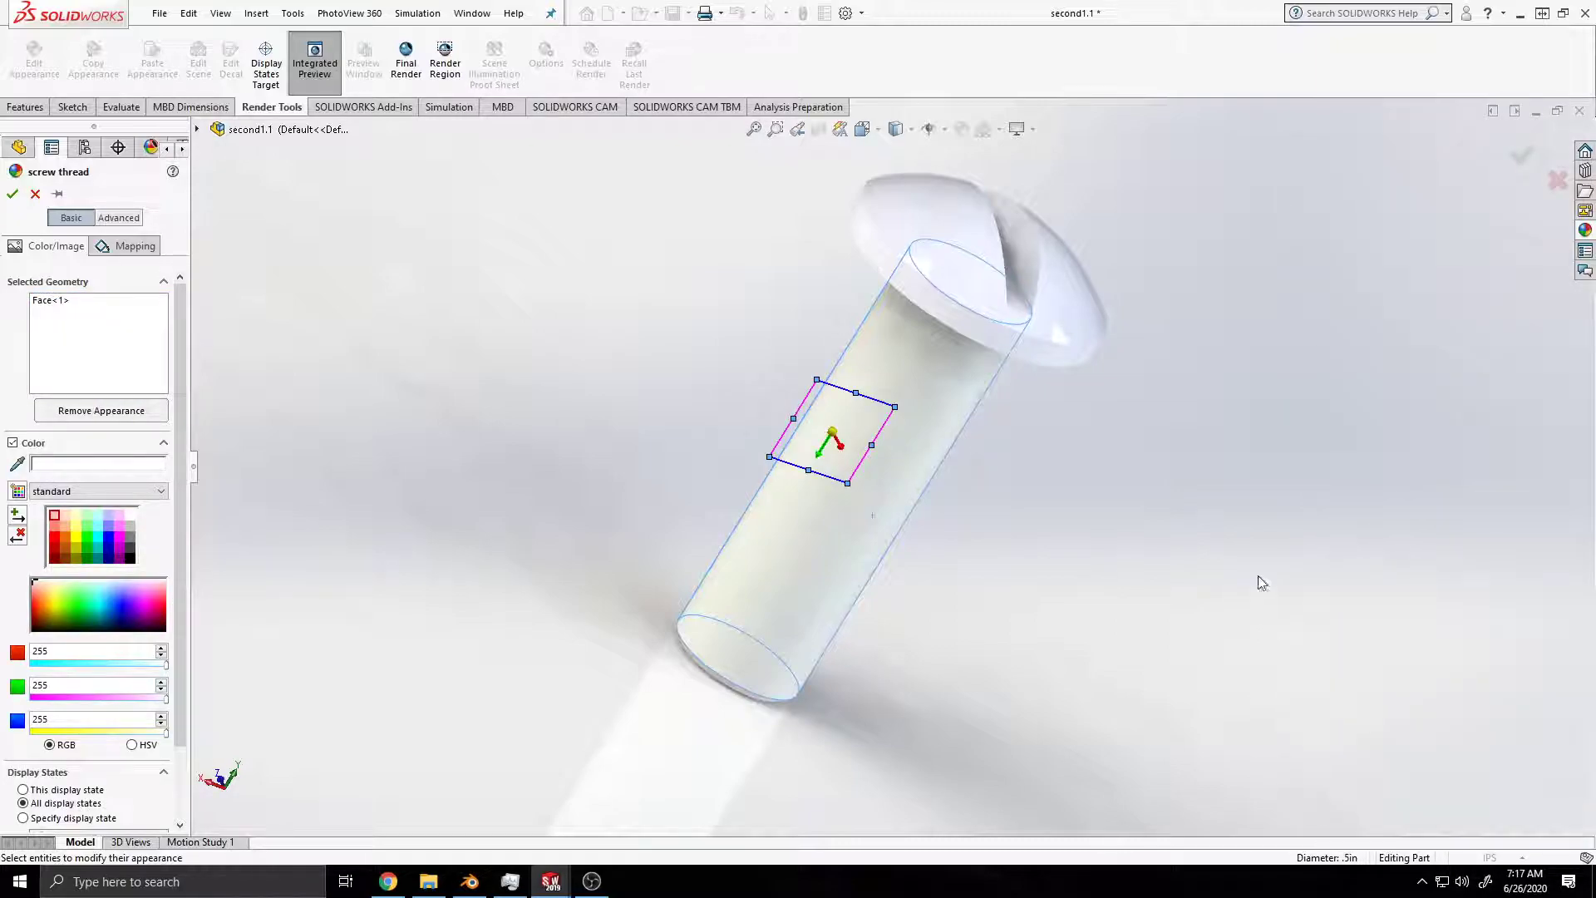
{"action": "left_click", "coordinate": [13, 194]}
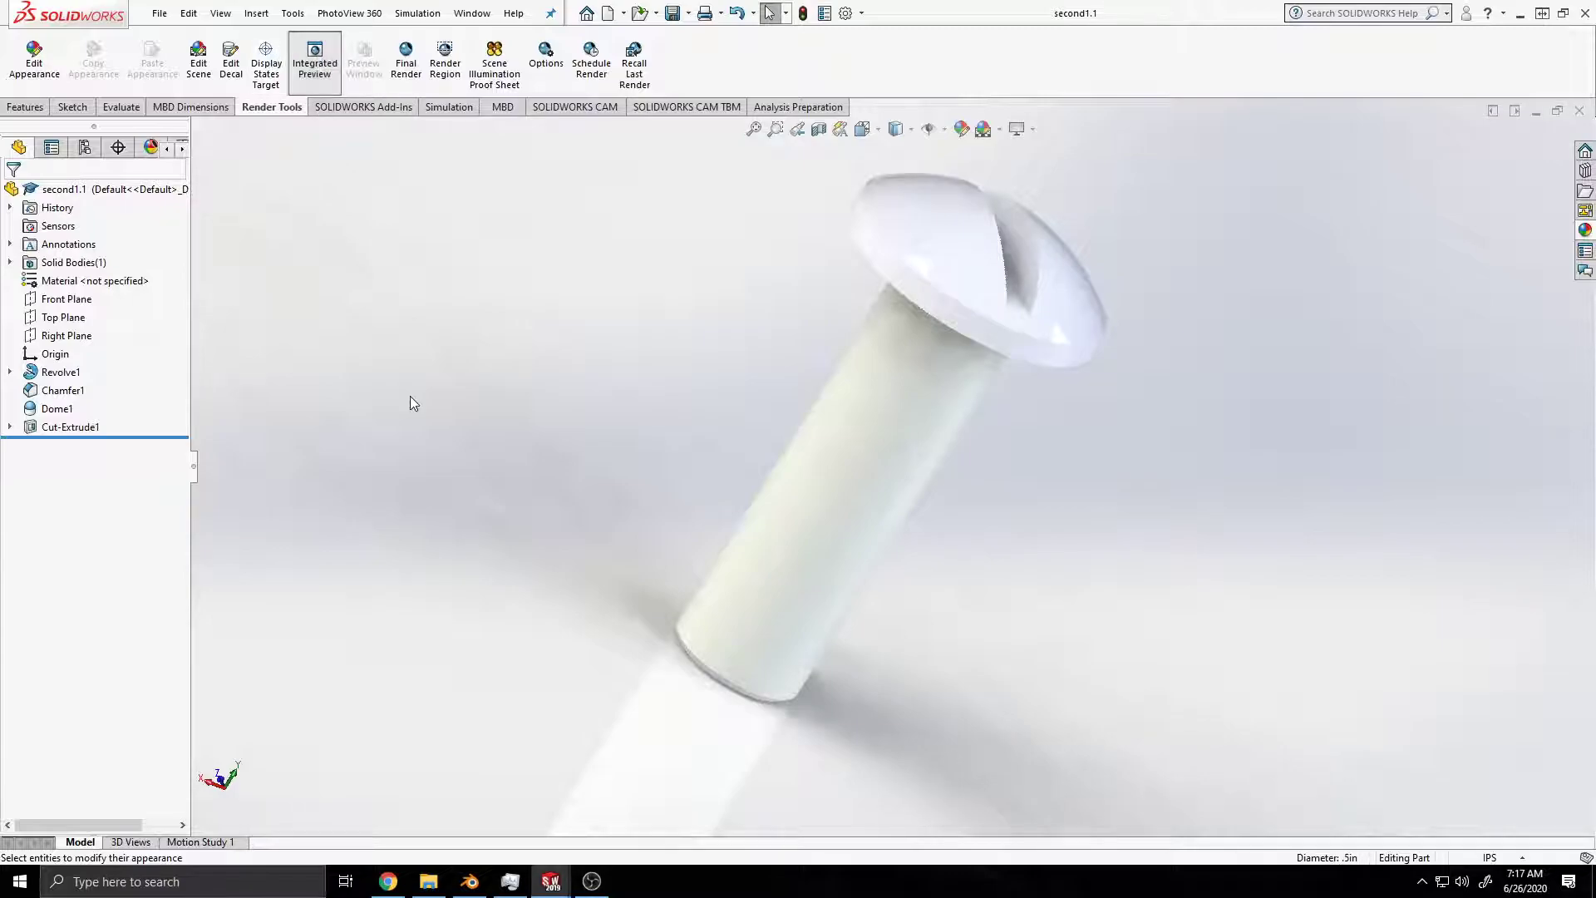
{"action": "key", "text": "Escape"}
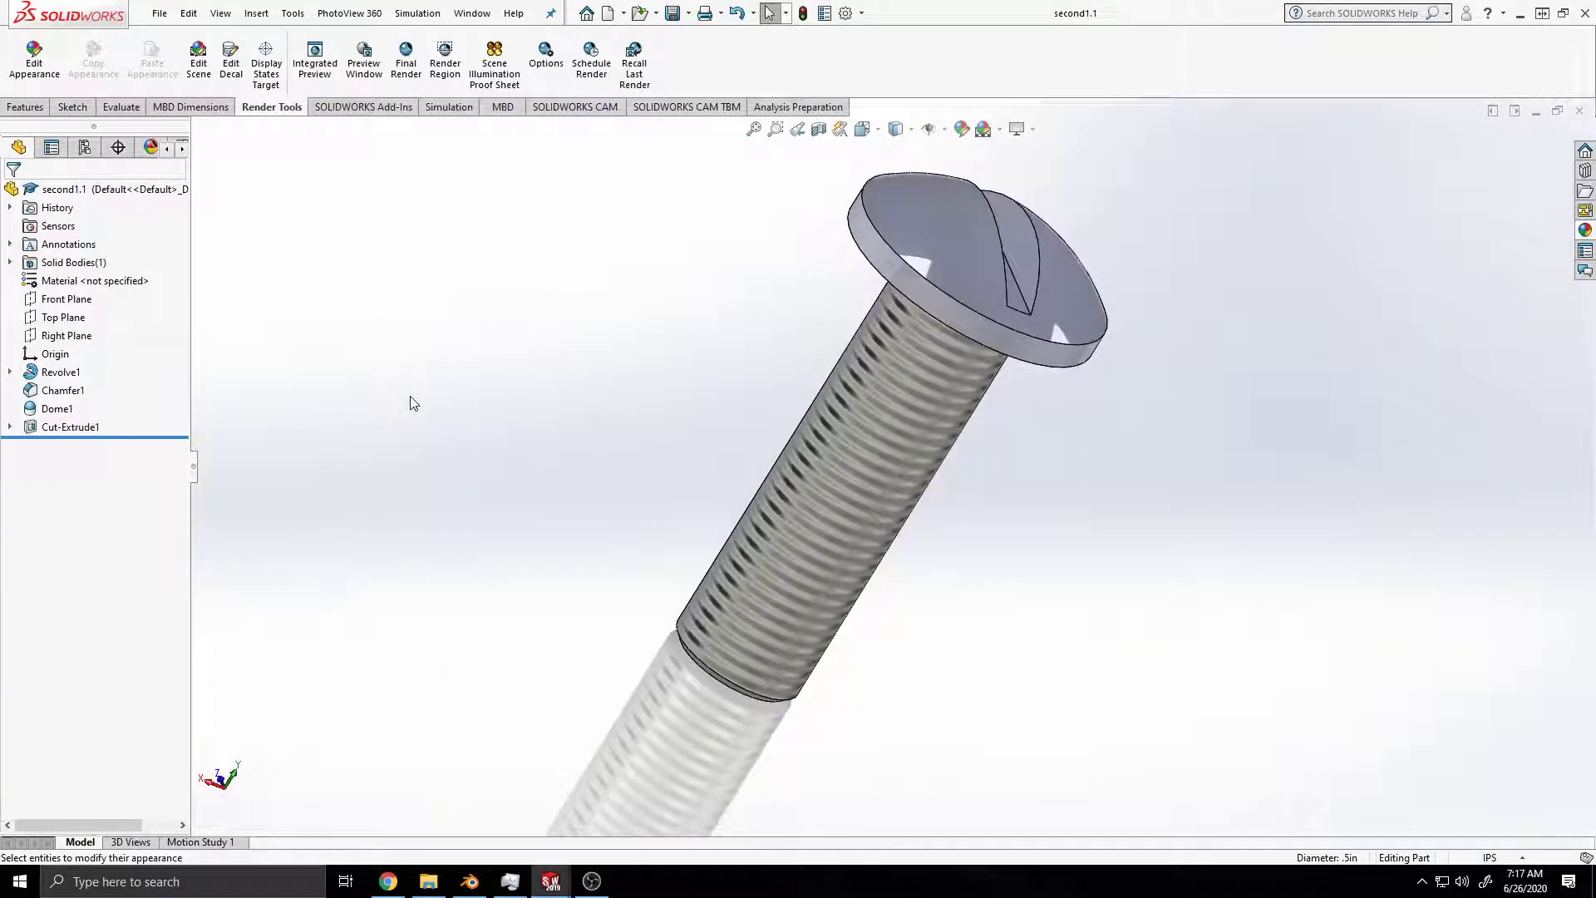